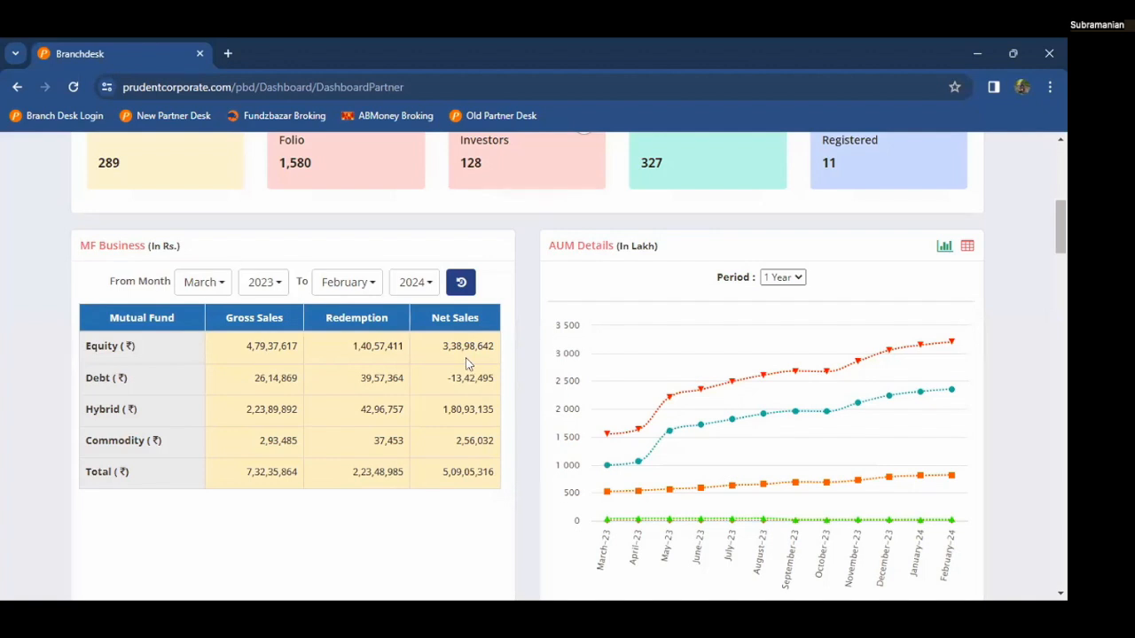
Step: Switch the Gross Sales chart from Equity to Total, keeping the 1 Year period
mouse_move(602, 361)
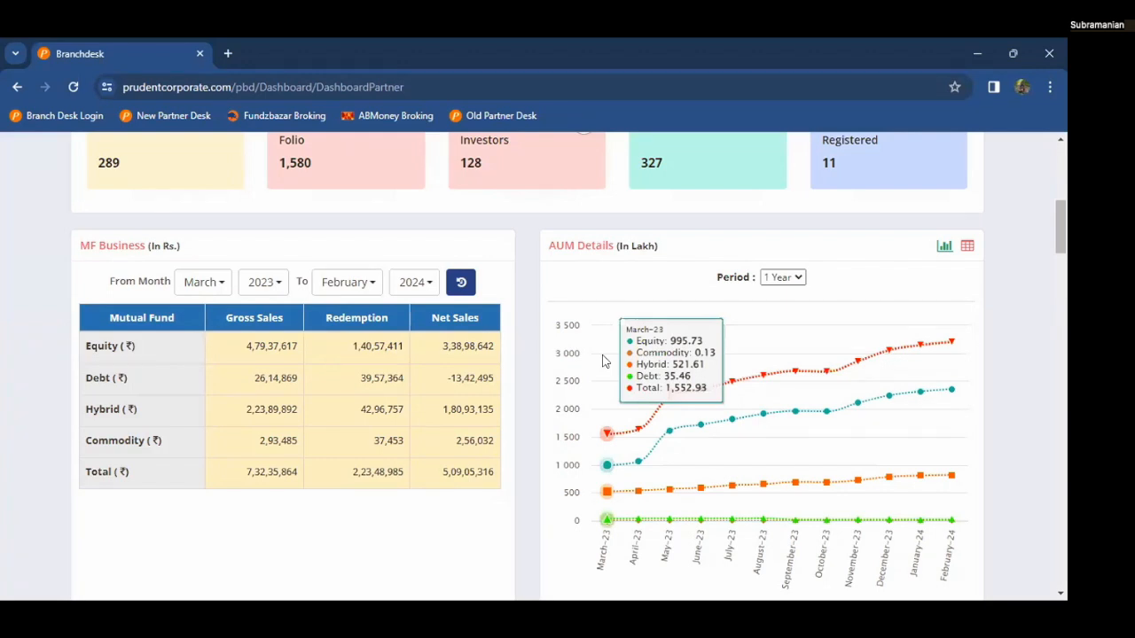
scroll(602, 361, down, 1)
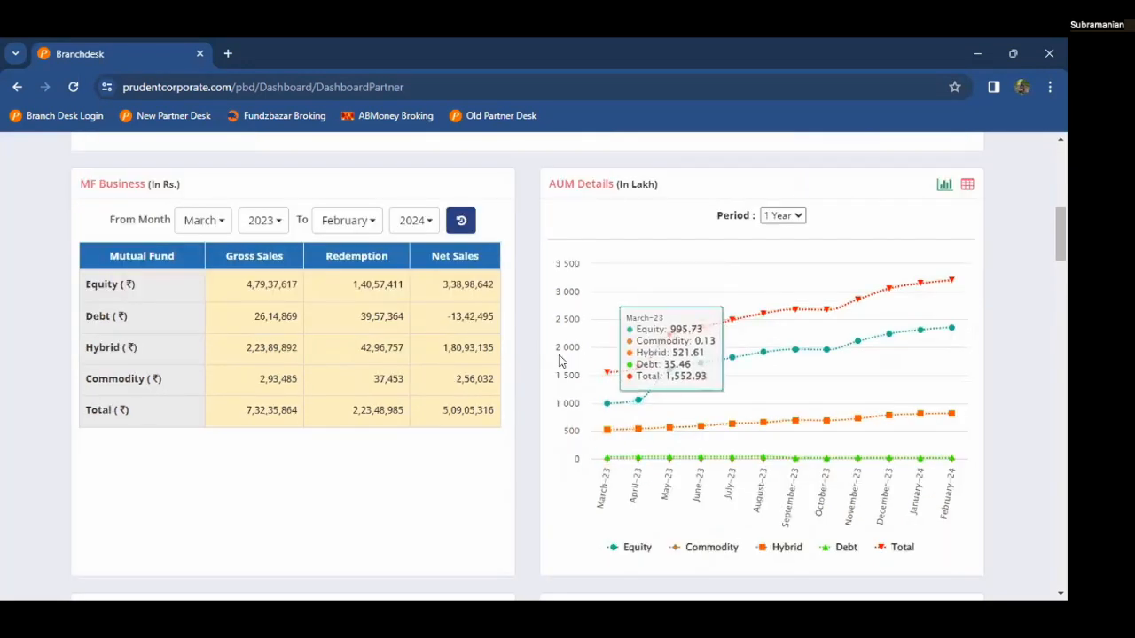
scroll(560, 361, down, 1)
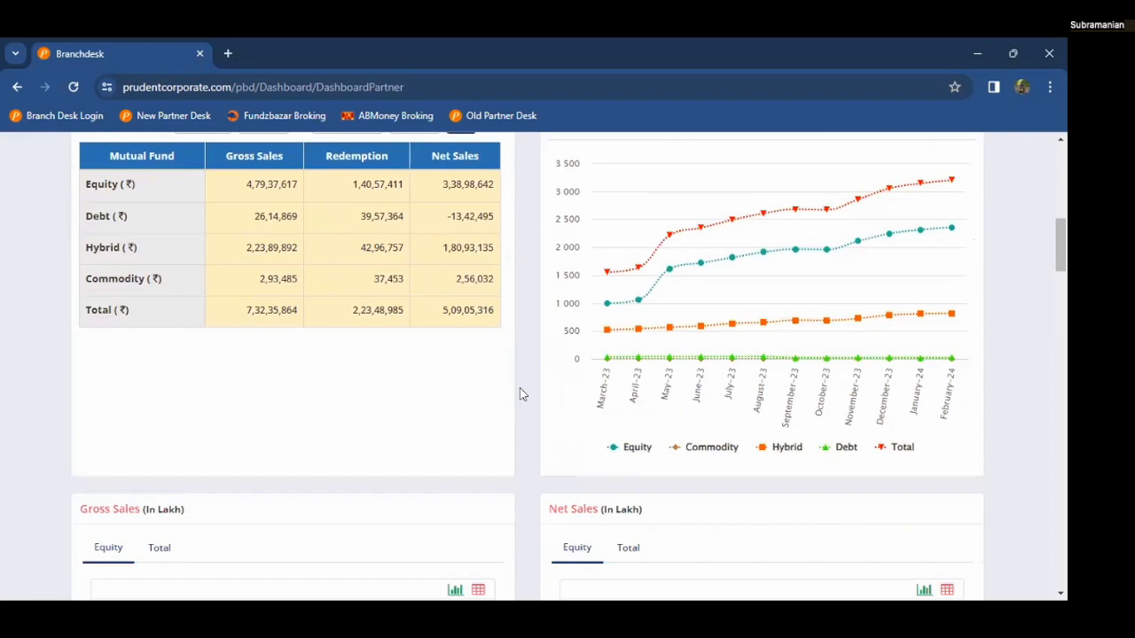
scroll(522, 395, down, 1)
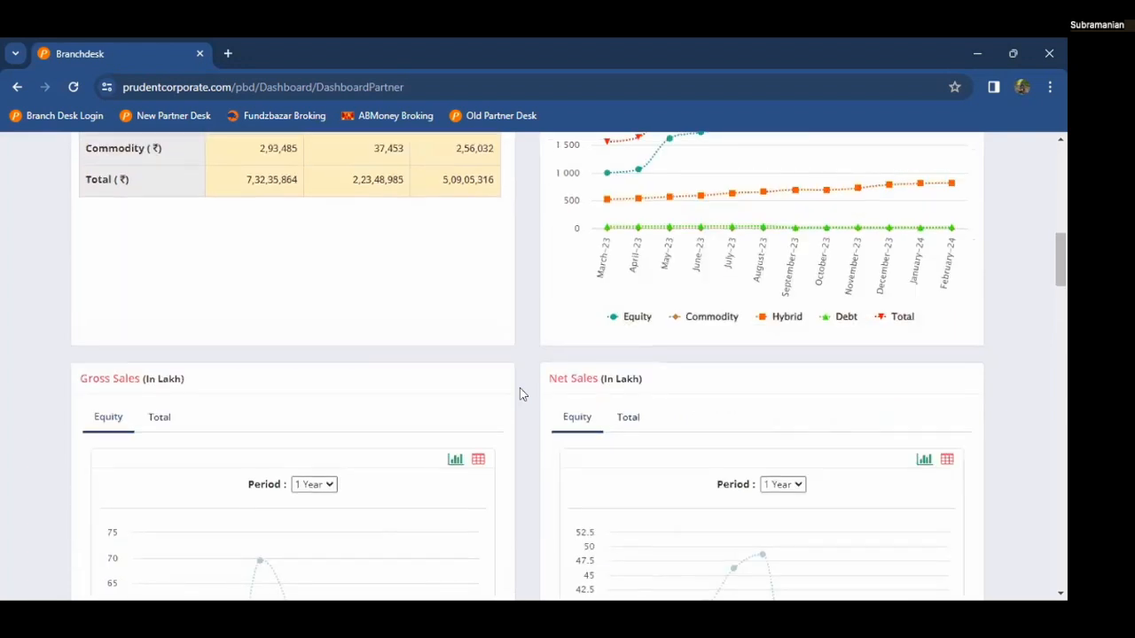
scroll(522, 394, down, 2)
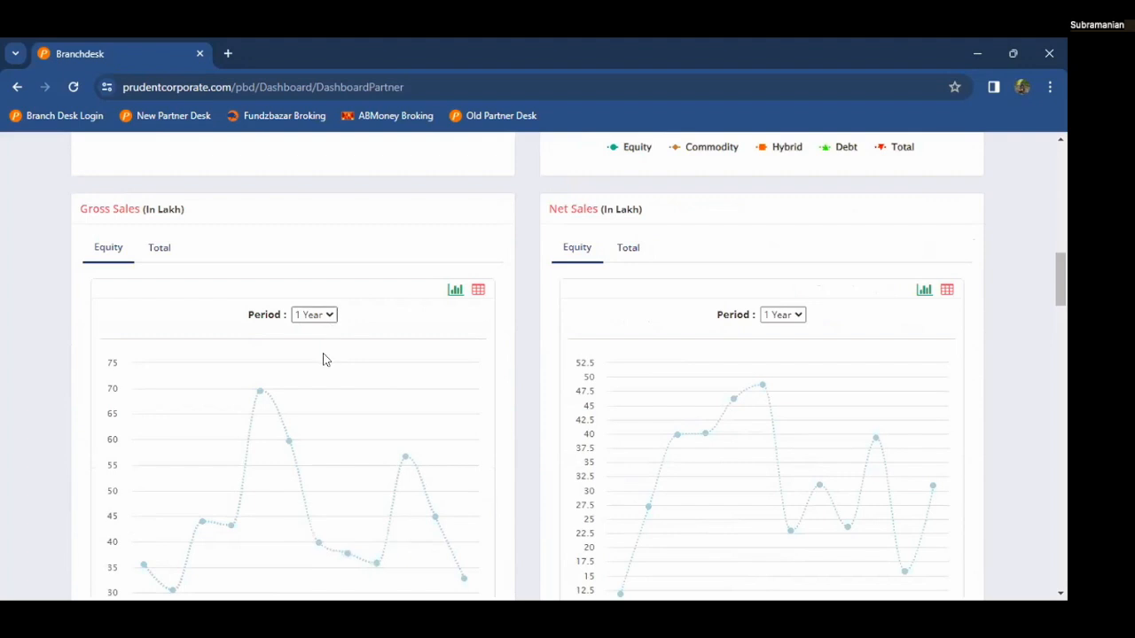
click(323, 316)
click(211, 261)
click(160, 248)
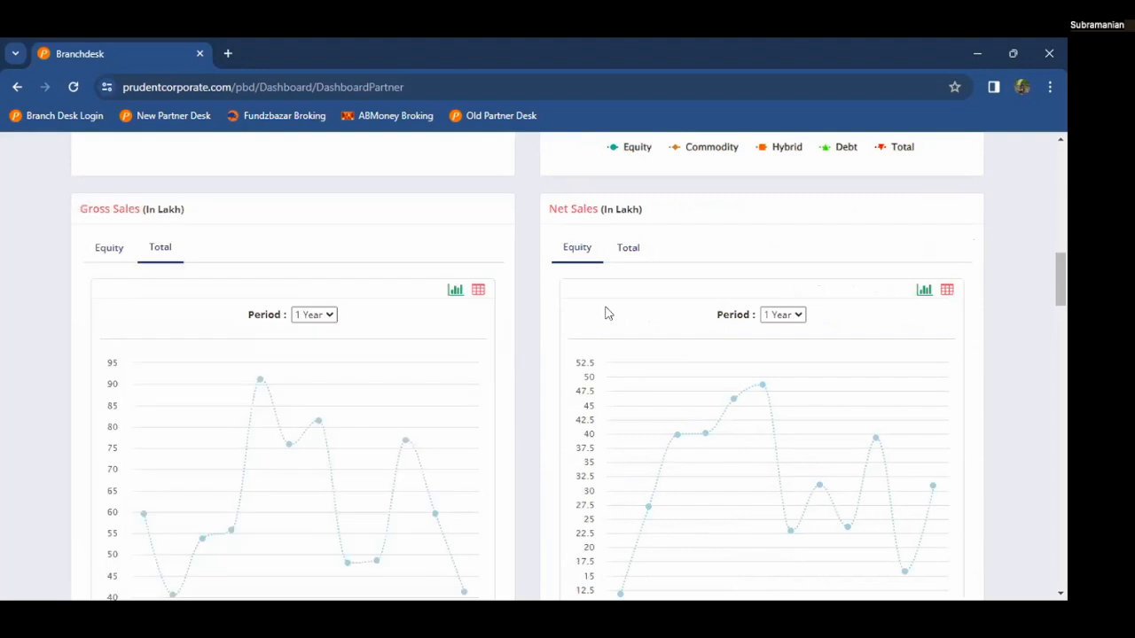
Step: Compare the Renewal and New SIP trends, then show Terminated SIP in SIP Details
scroll(607, 312, down, 5)
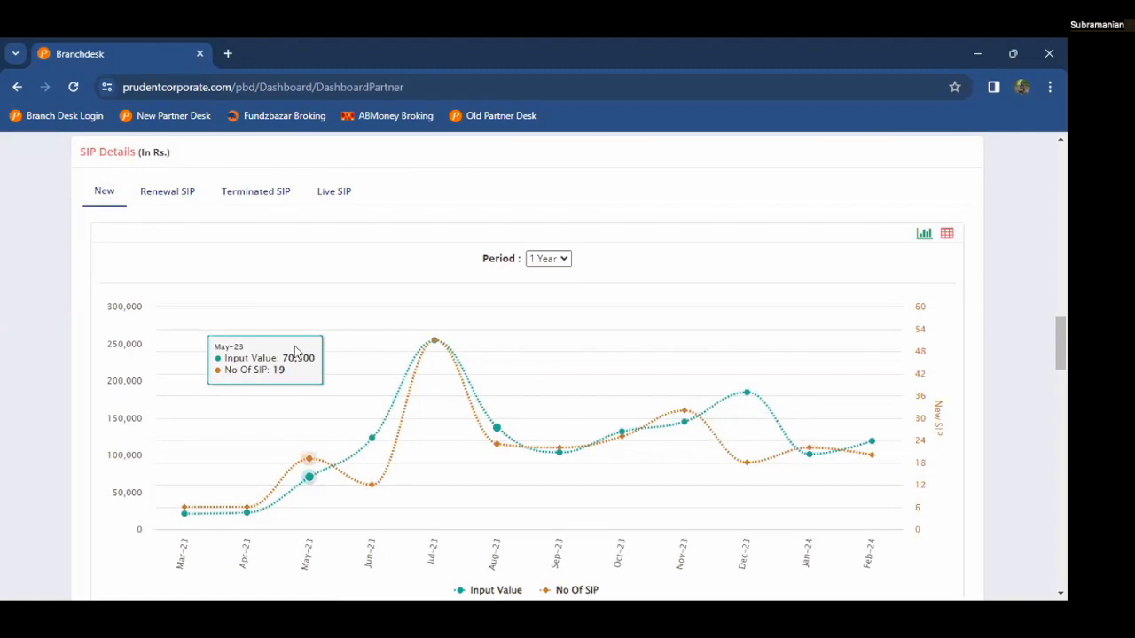
click(233, 200)
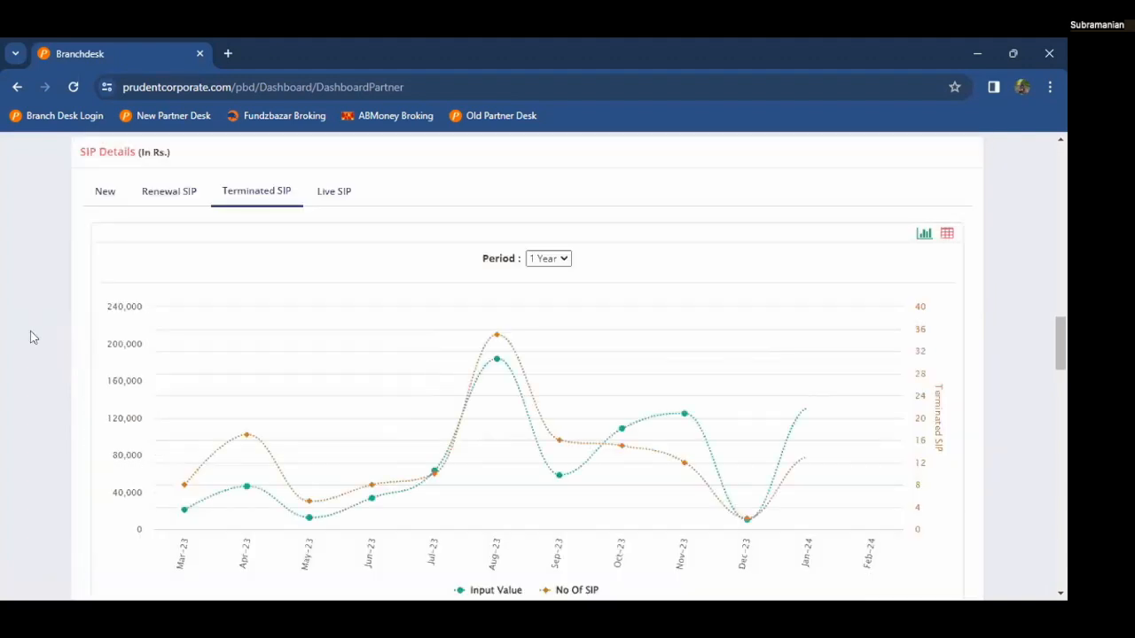
click(105, 194)
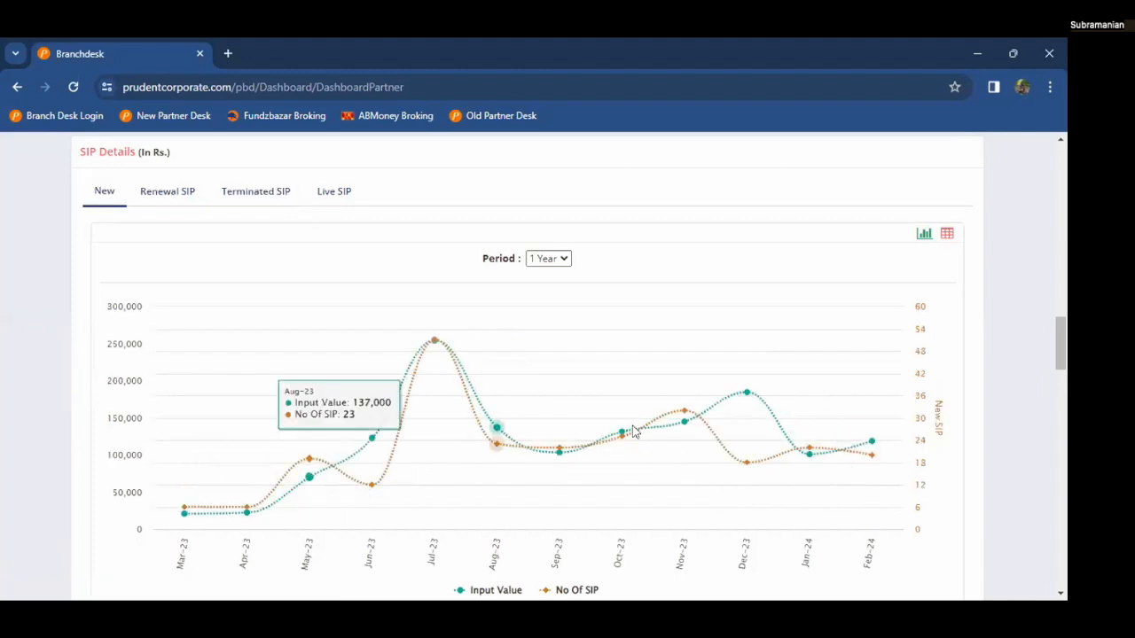
click(258, 193)
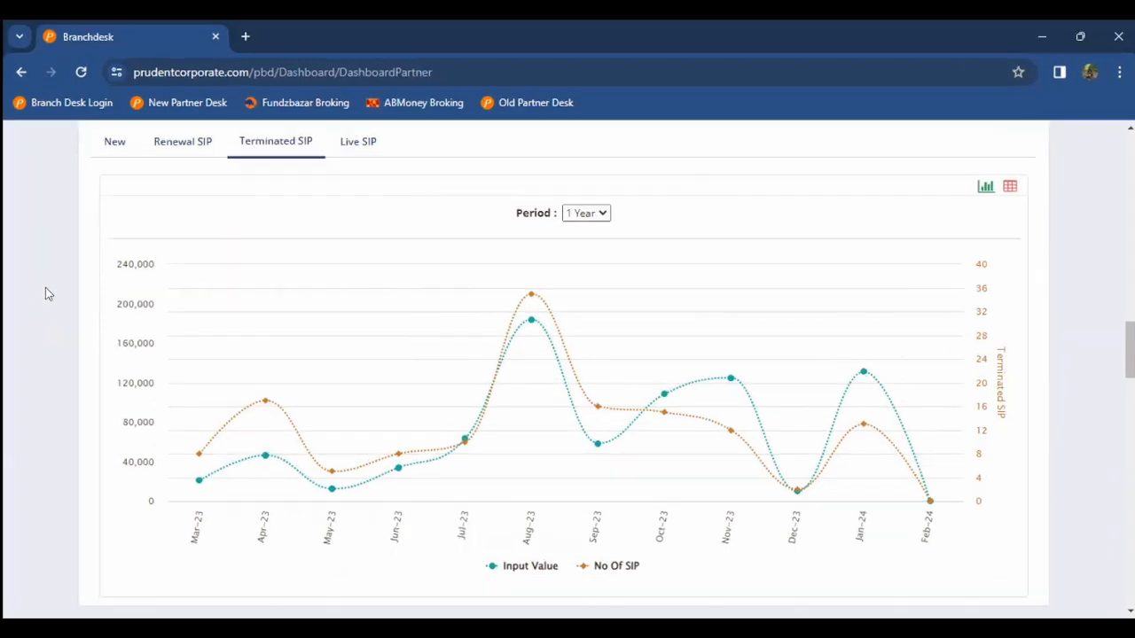
Step: Change the Brokerage chart's period from 1 Year to 3 Year
scroll(39, 289, down, 1)
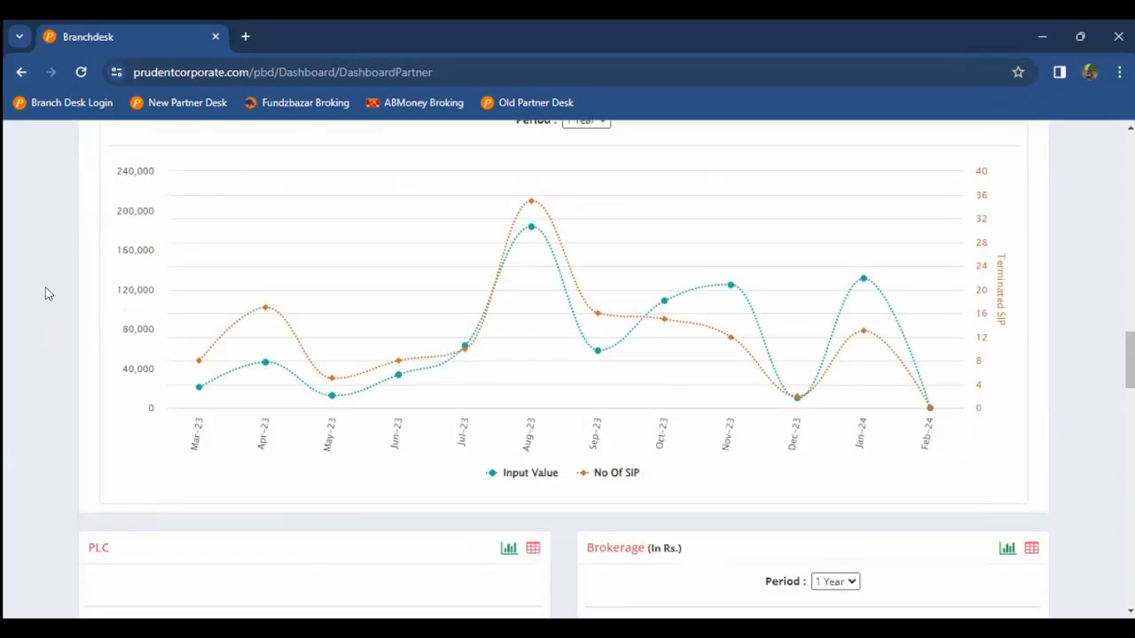
scroll(39, 289, down, 1)
scroll(46, 288, down, 3)
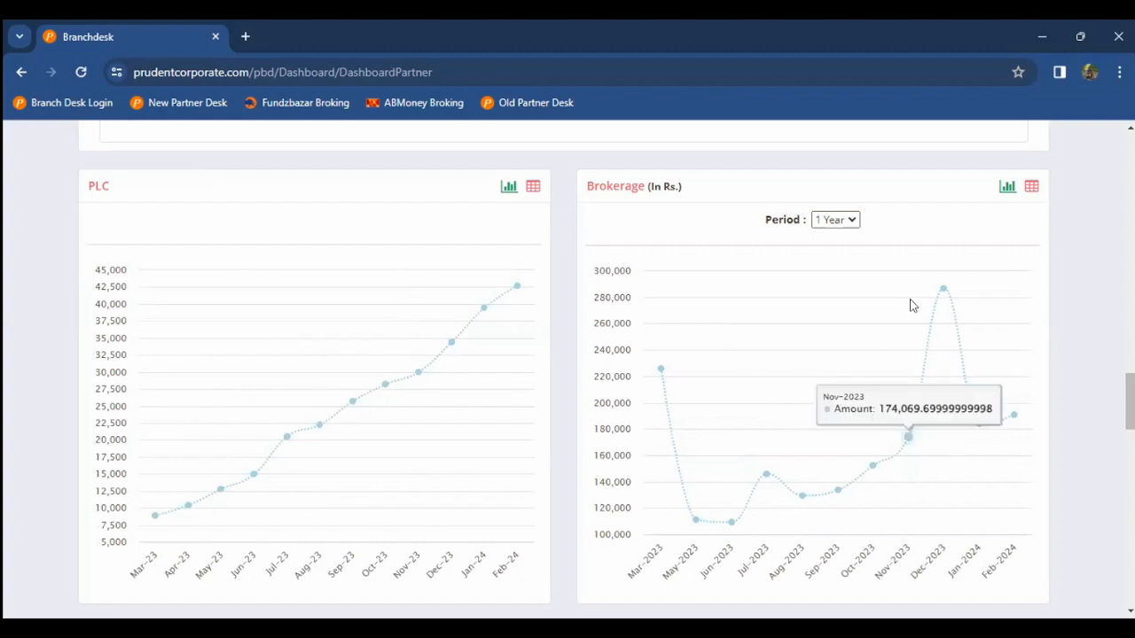
click(851, 221)
click(844, 266)
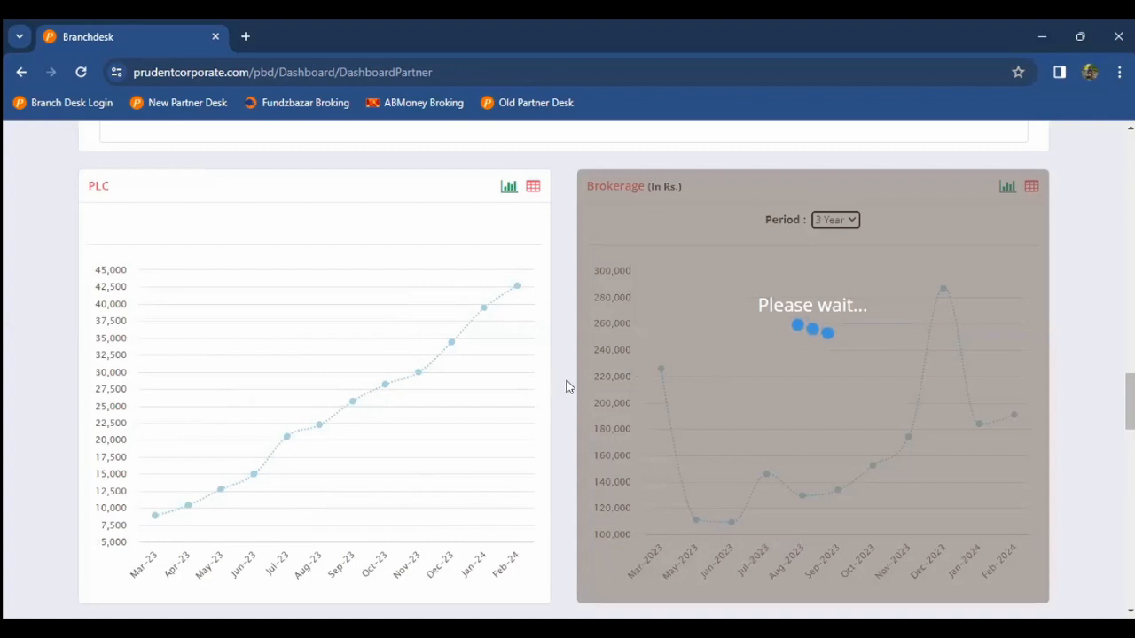
Step: Show the Fundzbazar SIP tab charting SIP Input Value and No of SIP, down to Purchase
scroll(564, 380, down, 1)
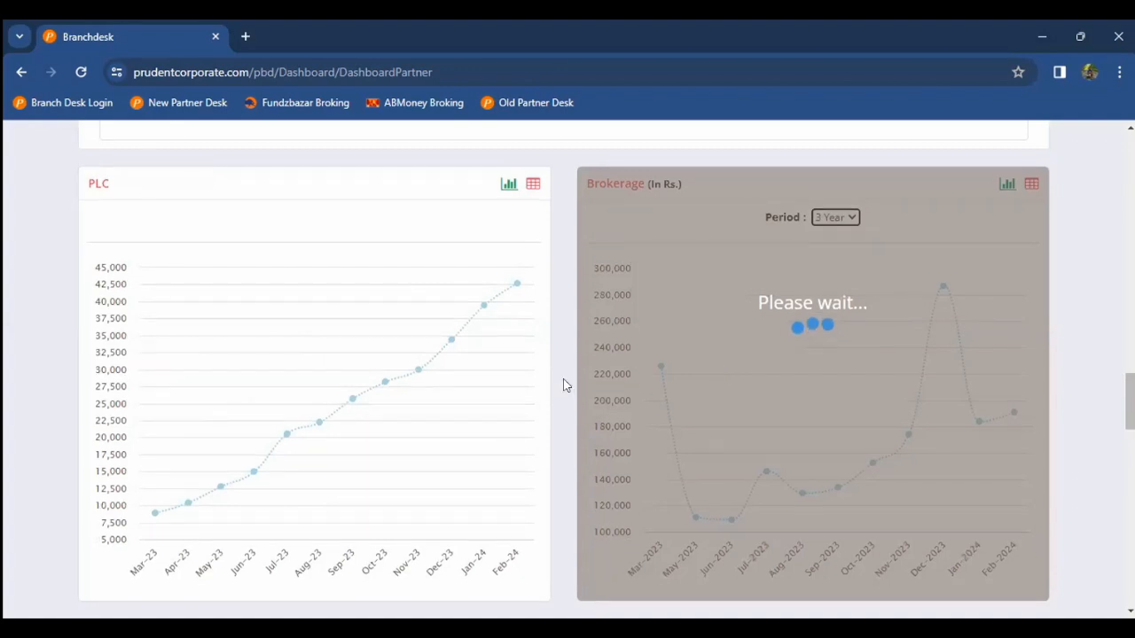
scroll(564, 385, down, 3)
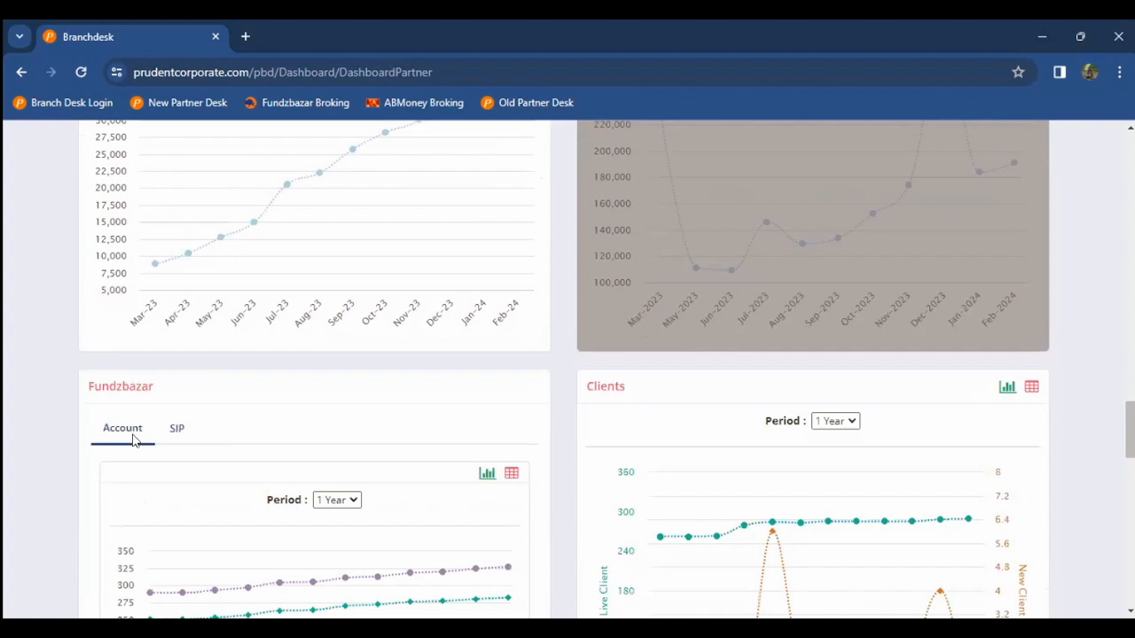
scroll(24, 448, down, 2)
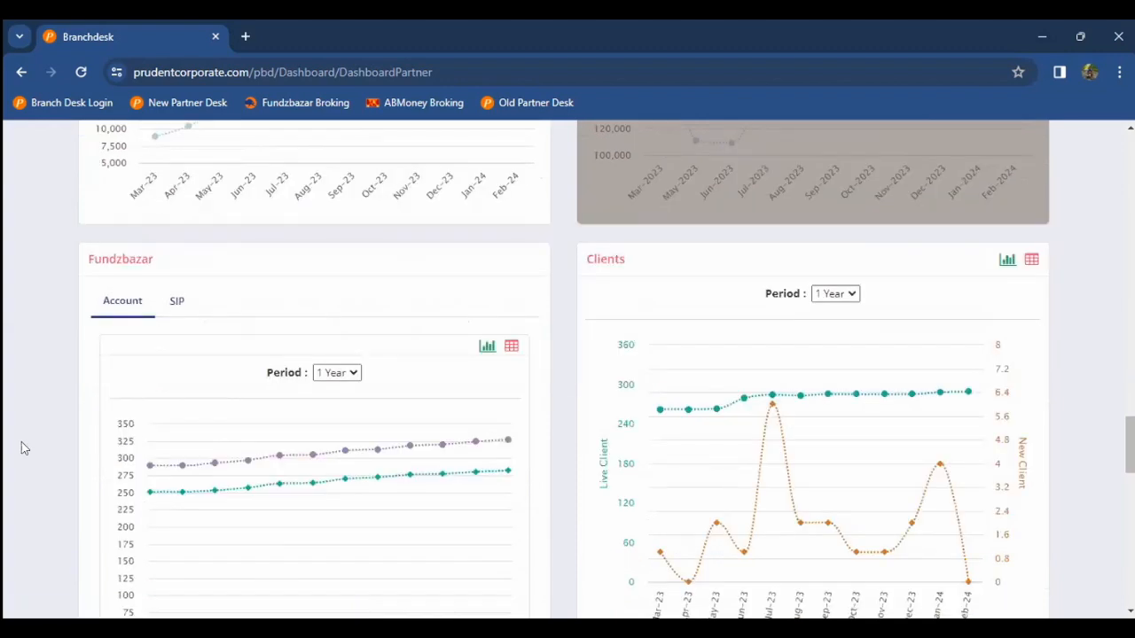
scroll(148, 380, down, 1)
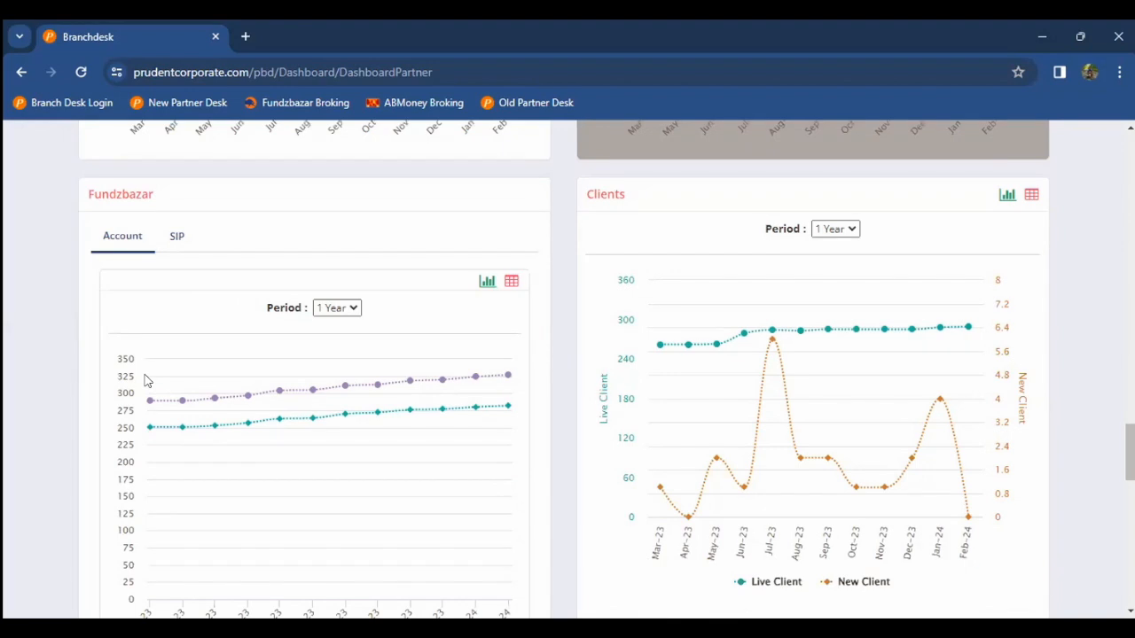
click(177, 236)
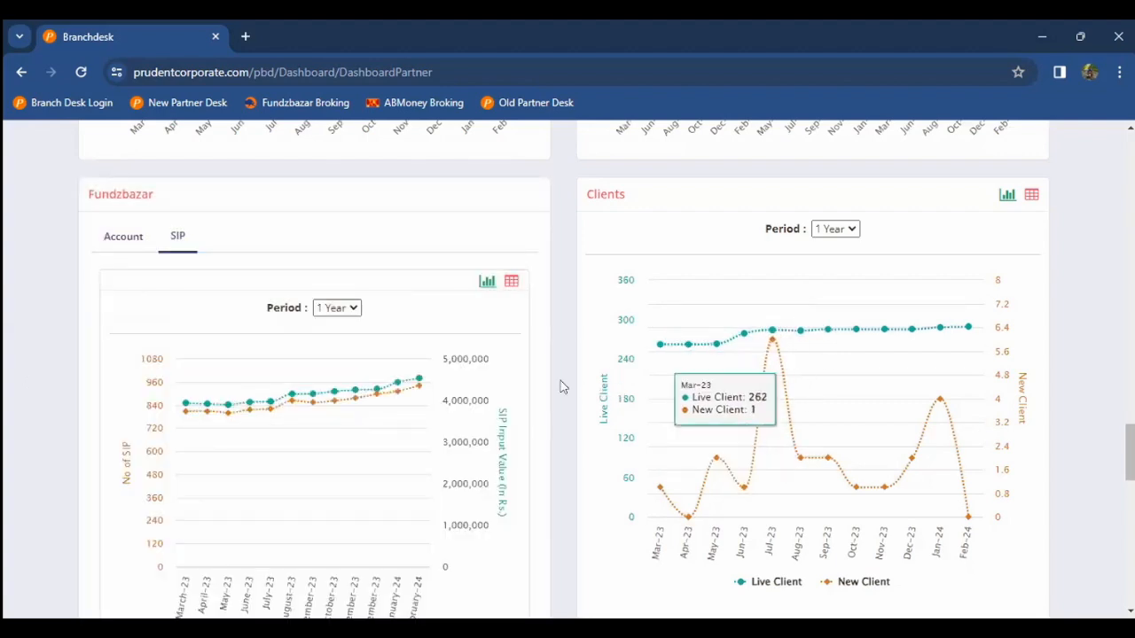
scroll(561, 387, down, 2)
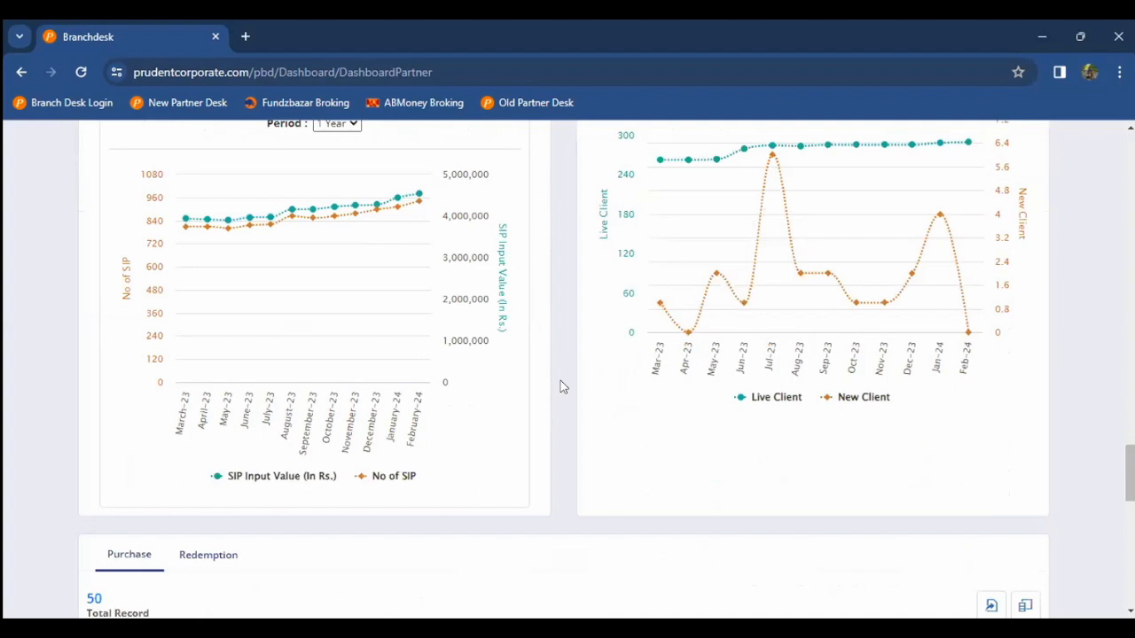
scroll(560, 386, down, 2)
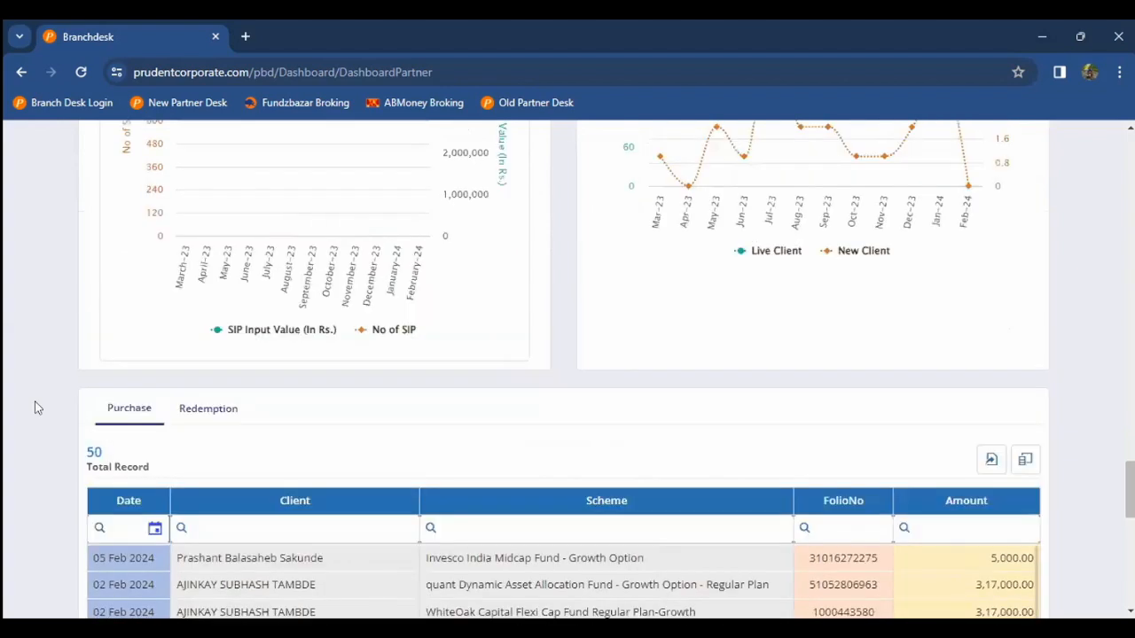
scroll(33, 405, down, 3)
click(136, 458)
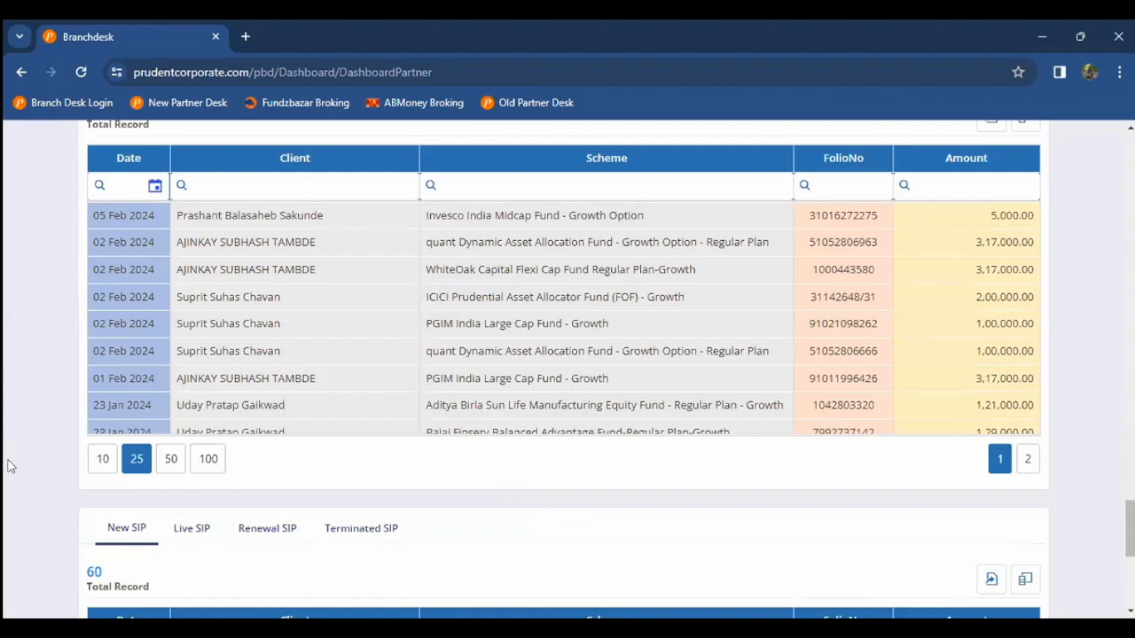
scroll(9, 467, down, 1)
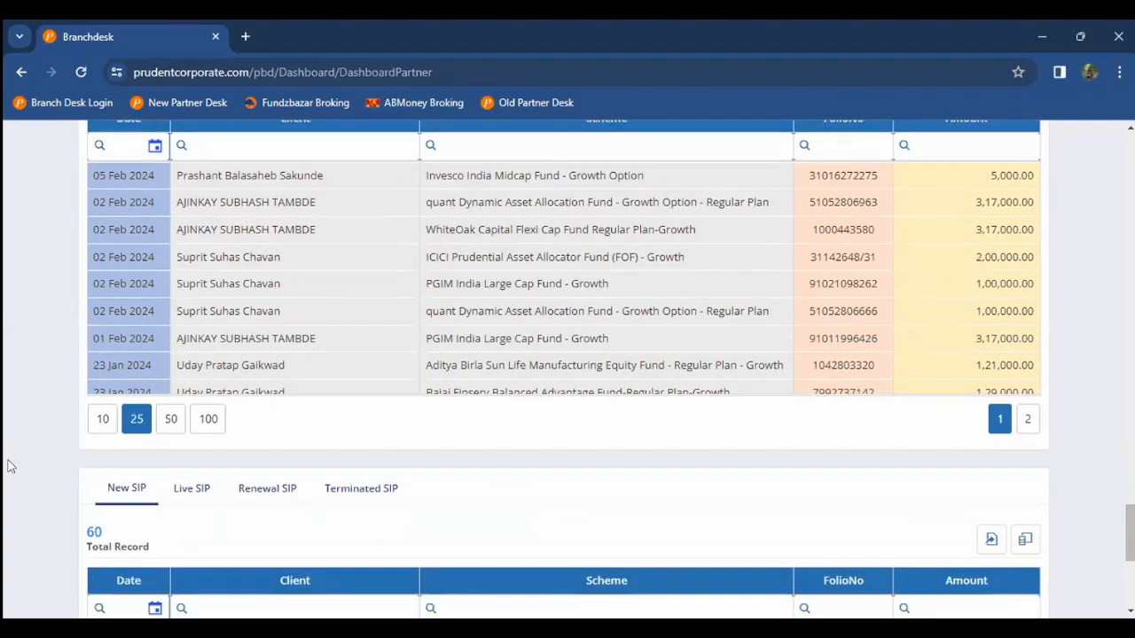
scroll(9, 467, down, 3)
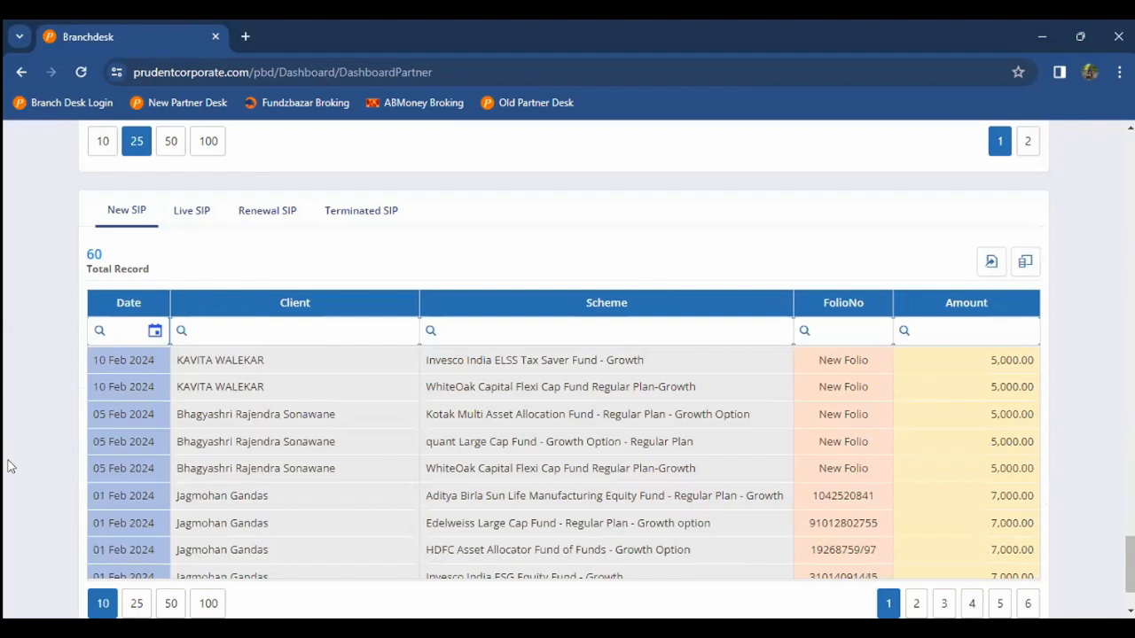
scroll(9, 467, down, 1)
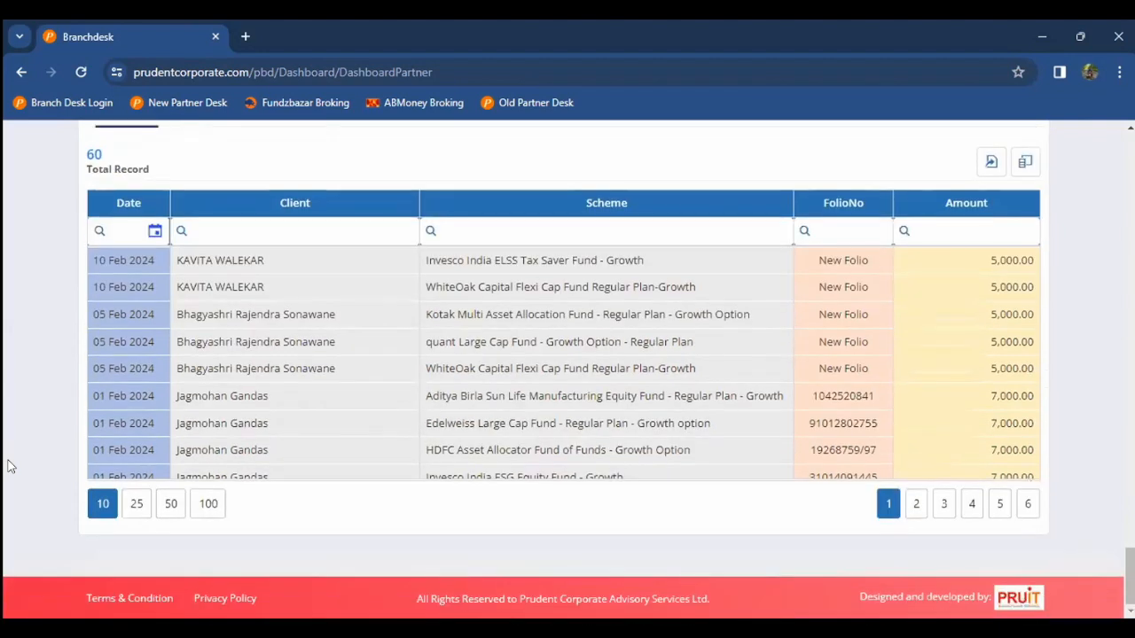
click(137, 503)
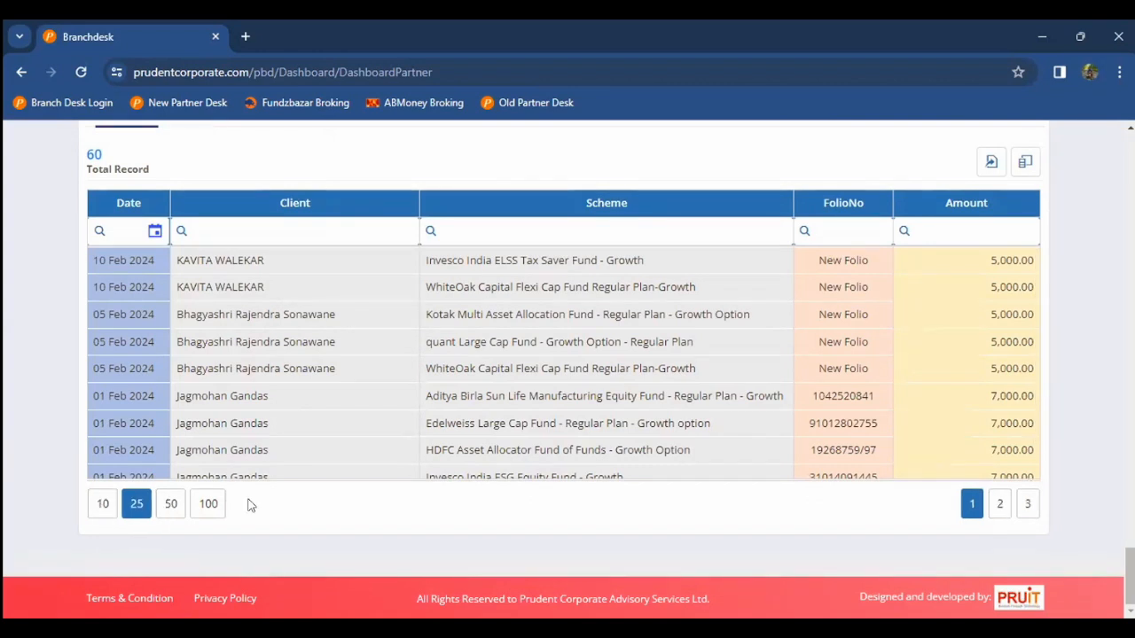
scroll(133, 425, down, 5)
scroll(78, 381, up, 5)
scroll(42, 377, up, 3)
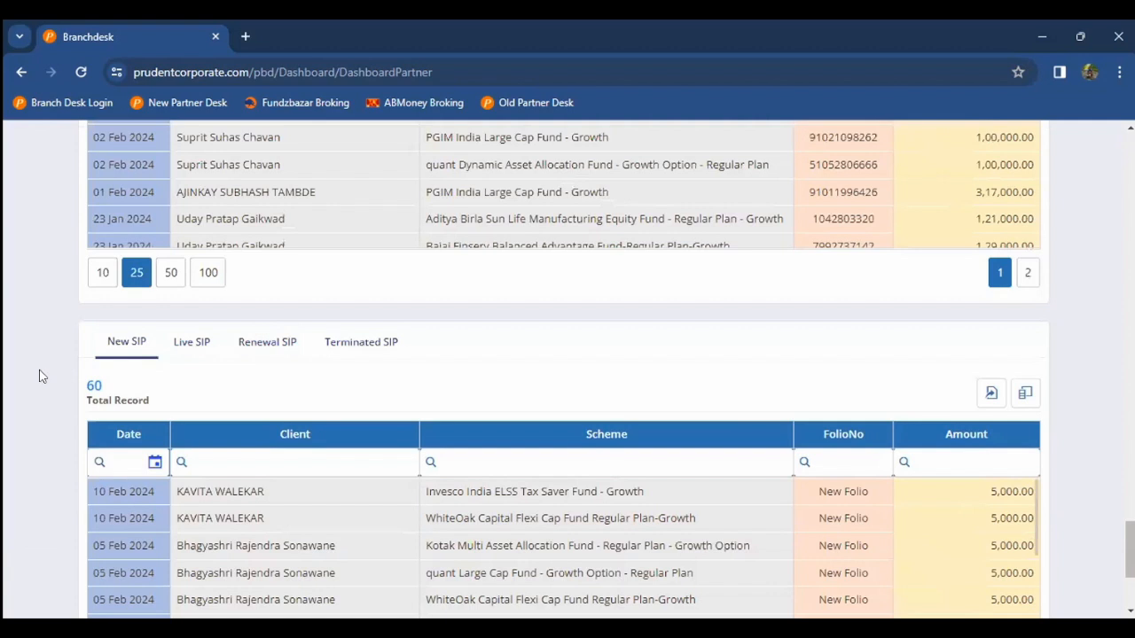
scroll(39, 377, up, 5)
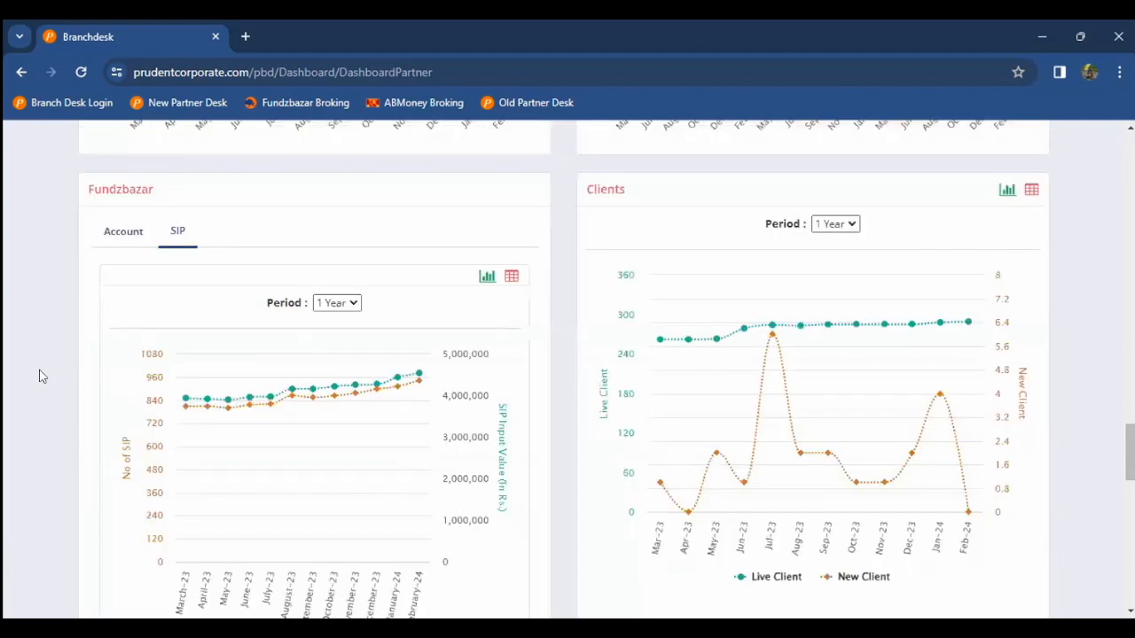
scroll(39, 377, up, 5)
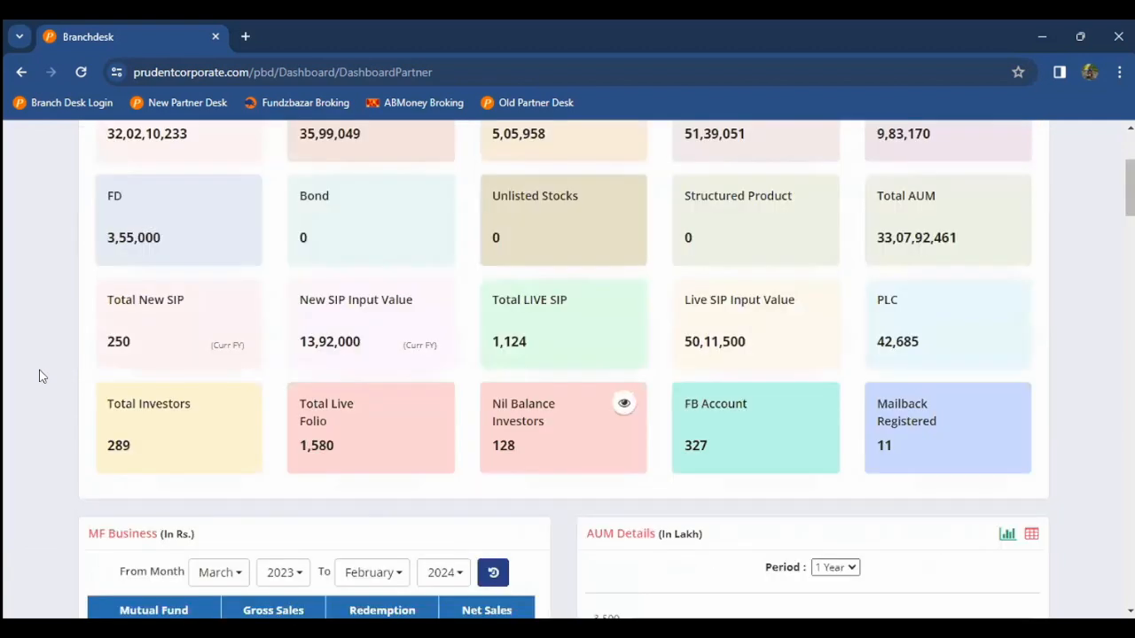
scroll(39, 377, up, 3)
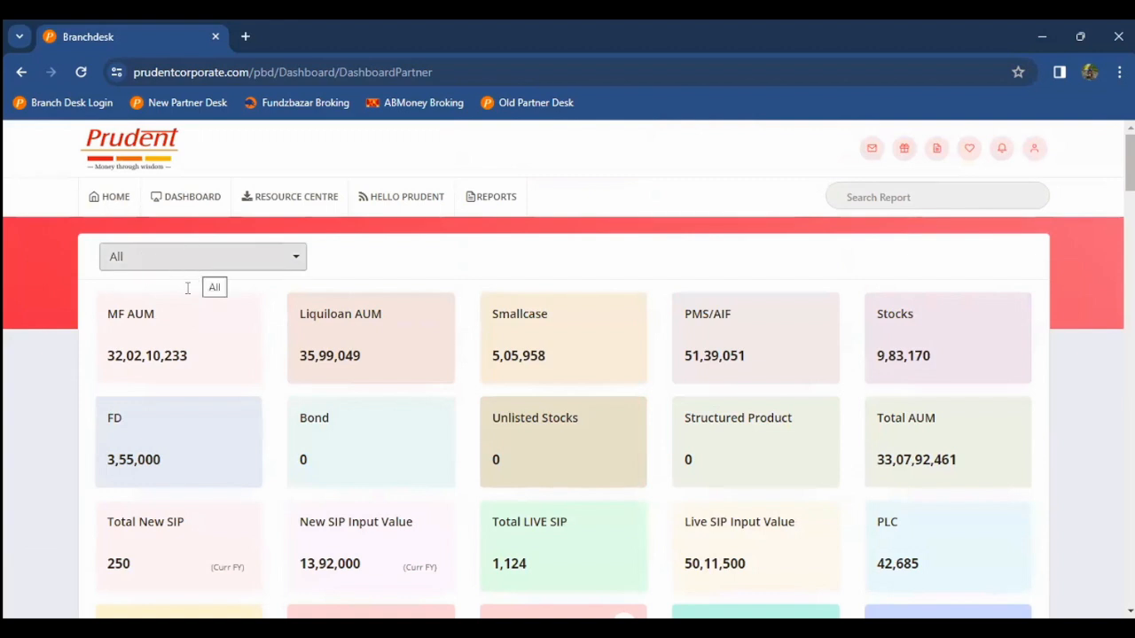
Step: Filter the dashboard to one partner found by name search, giving Total AUM 9,17,966
click(187, 257)
text(rashm)
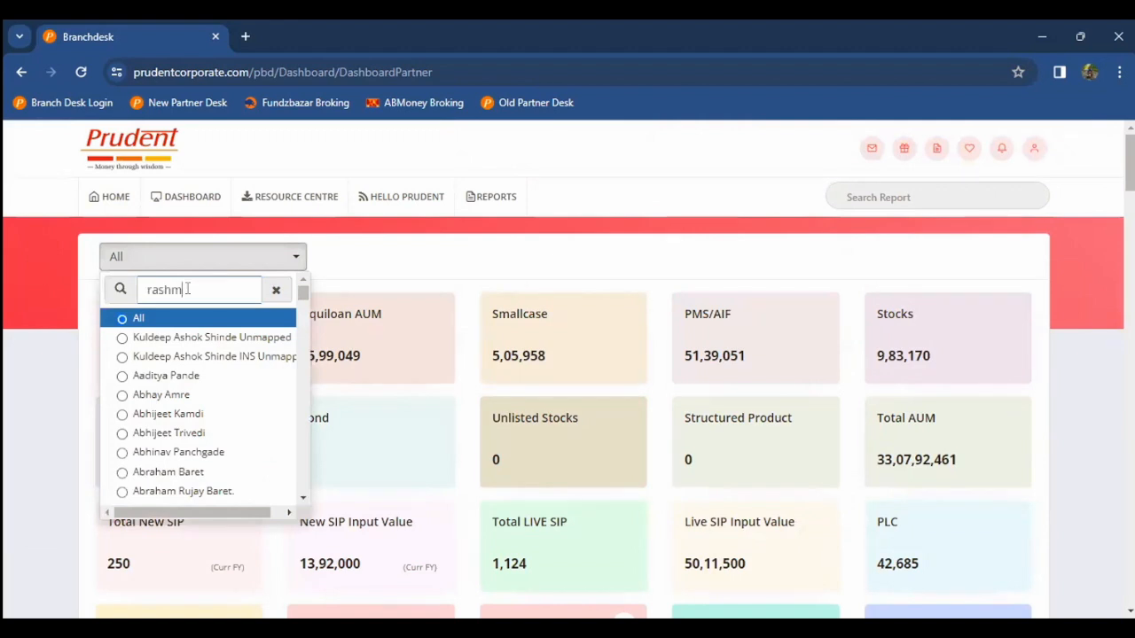
key(BackSpace)
key(BackSpace)
key(BackSpace)
key(BackSpace)
key(BackSpace)
text(amol)
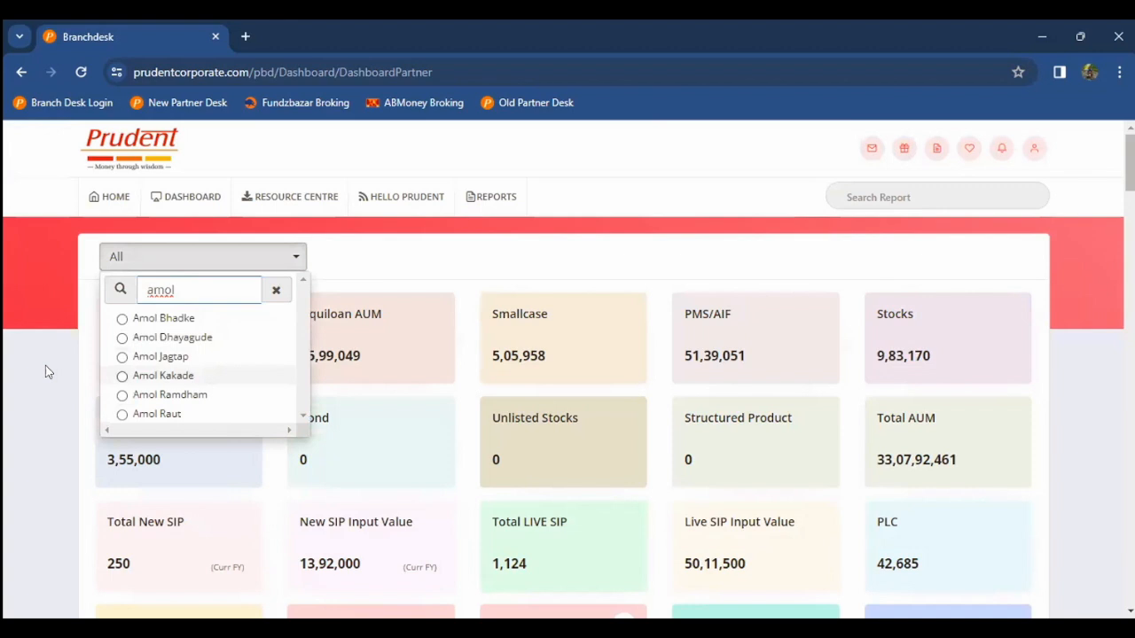
key(Return)
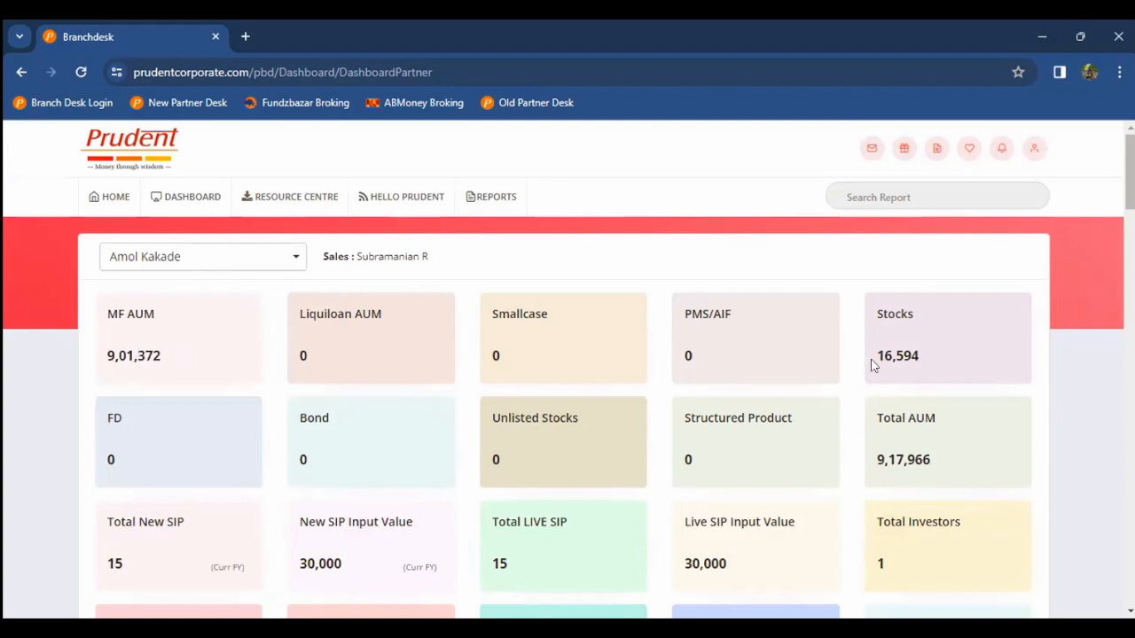
scroll(814, 438, down, 1)
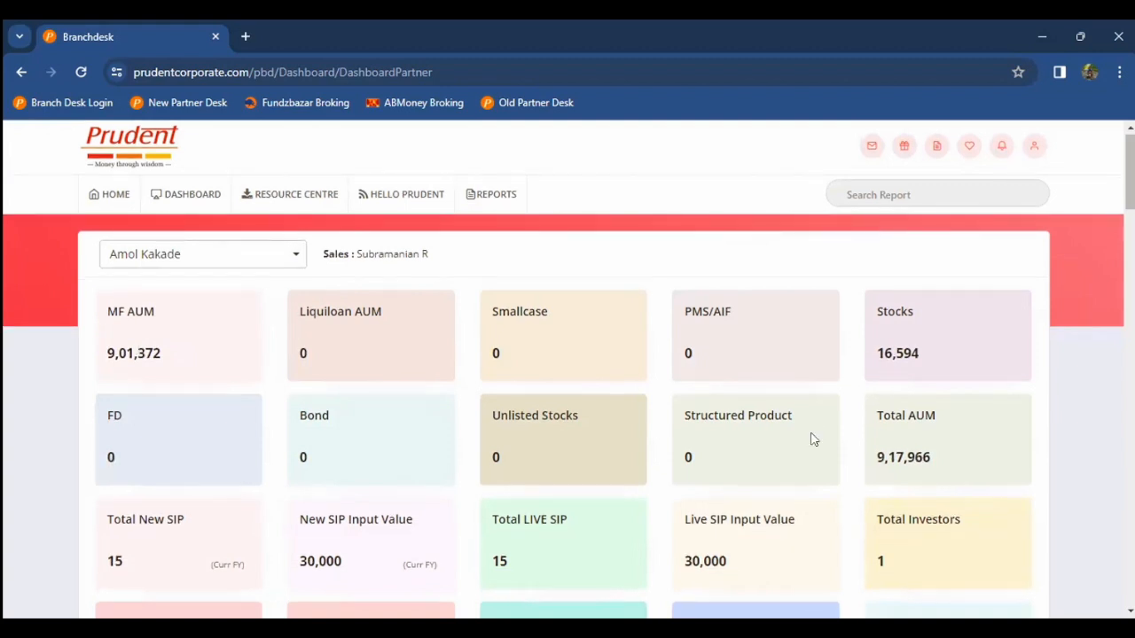
scroll(814, 439, down, 1)
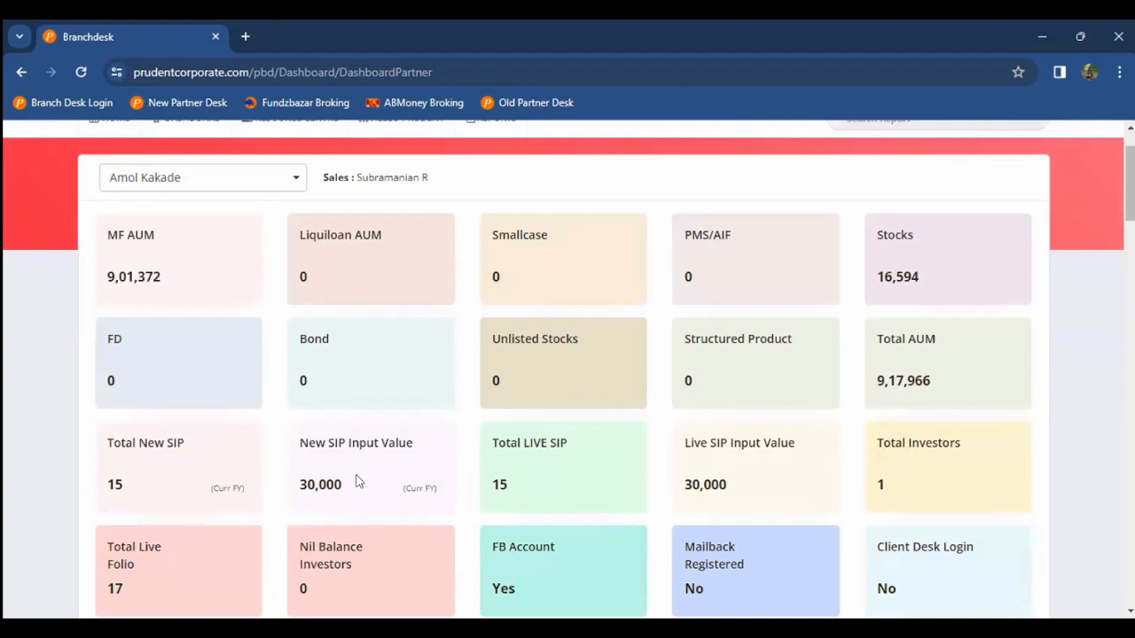
scroll(356, 482, down, 1)
scroll(357, 481, down, 3)
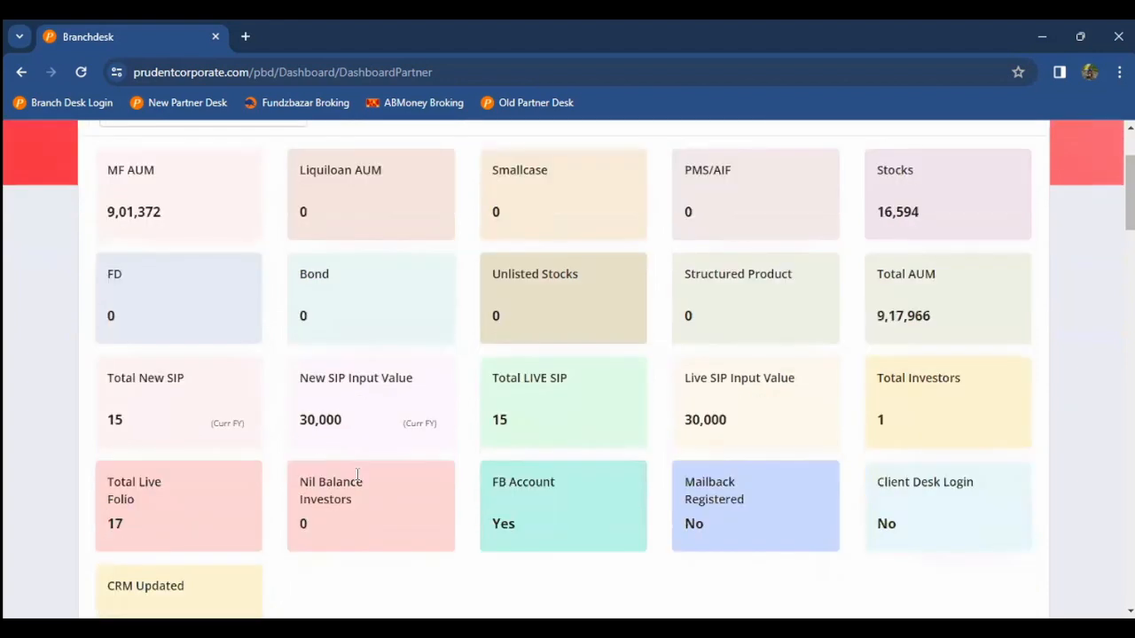
scroll(32, 463, down, 3)
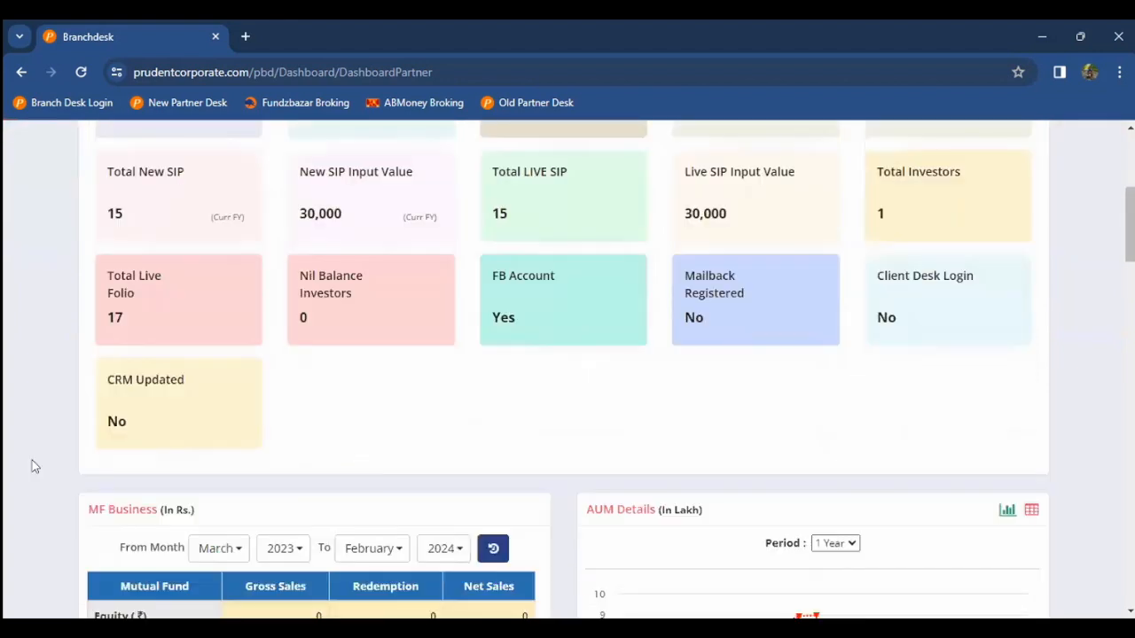
scroll(32, 463, down, 2)
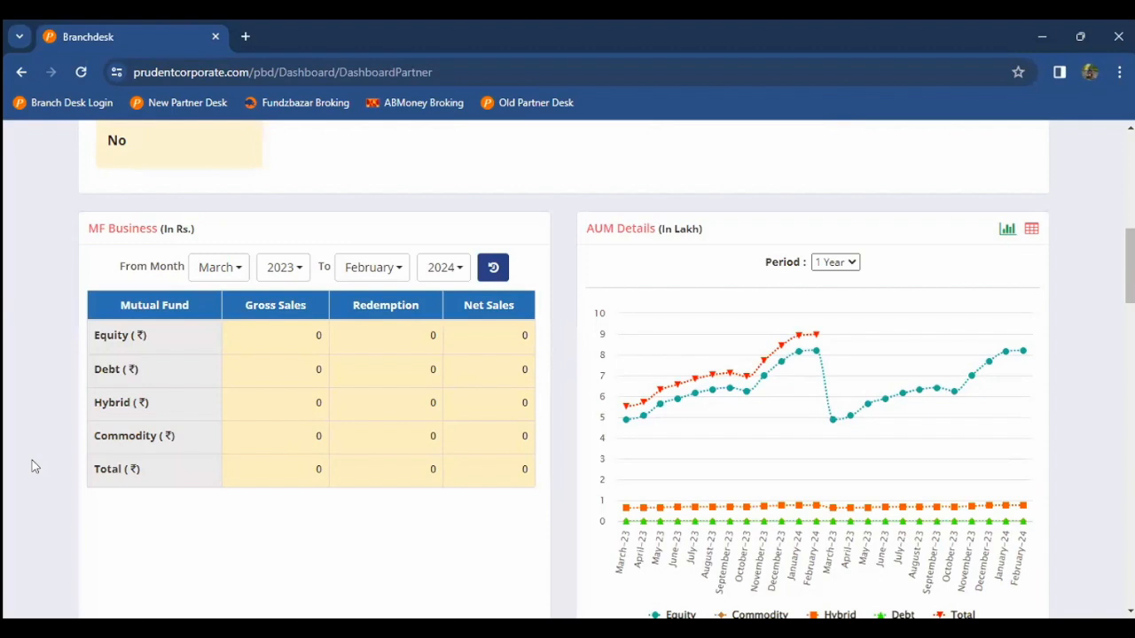
scroll(32, 460, down, 10)
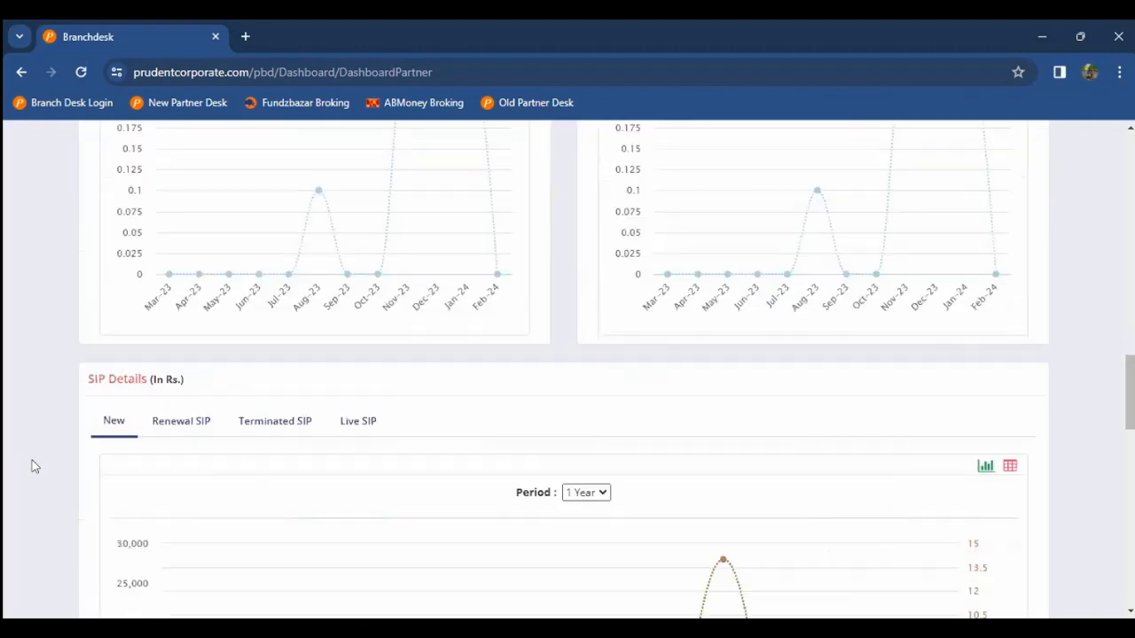
scroll(32, 461, down, 5)
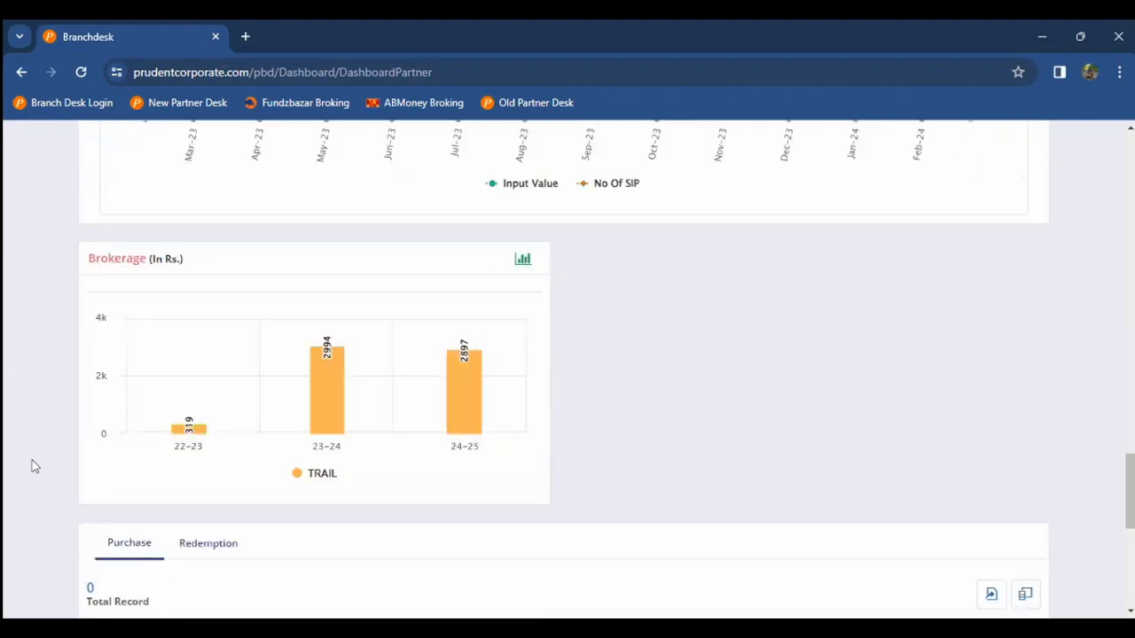
scroll(137, 219, down, 1)
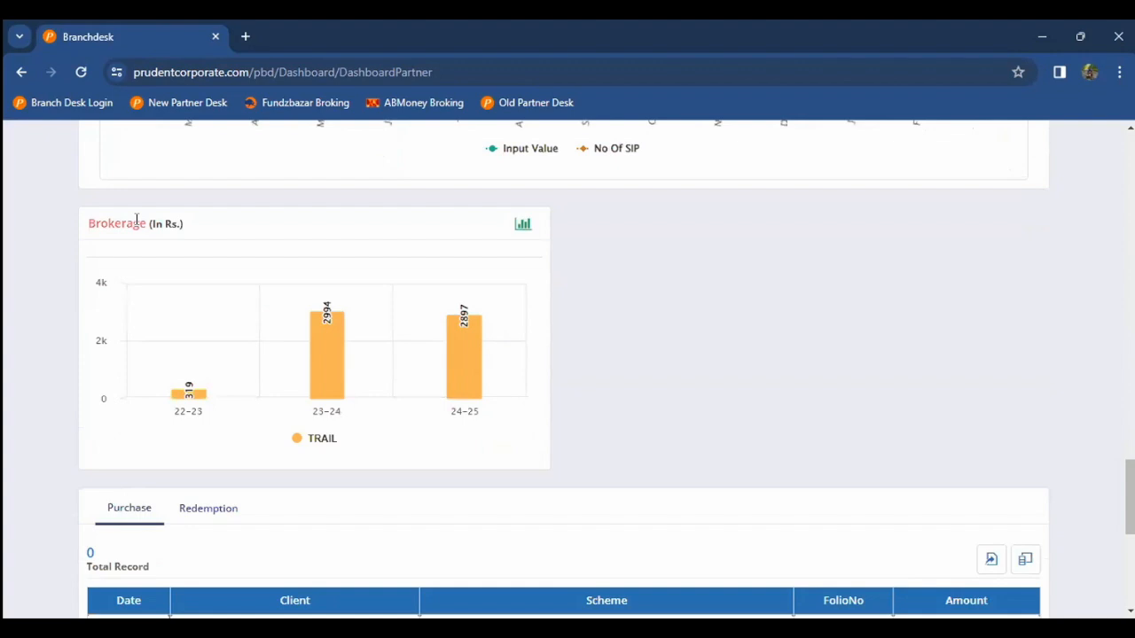
scroll(136, 219, down, 1)
mouse_move(180, 388)
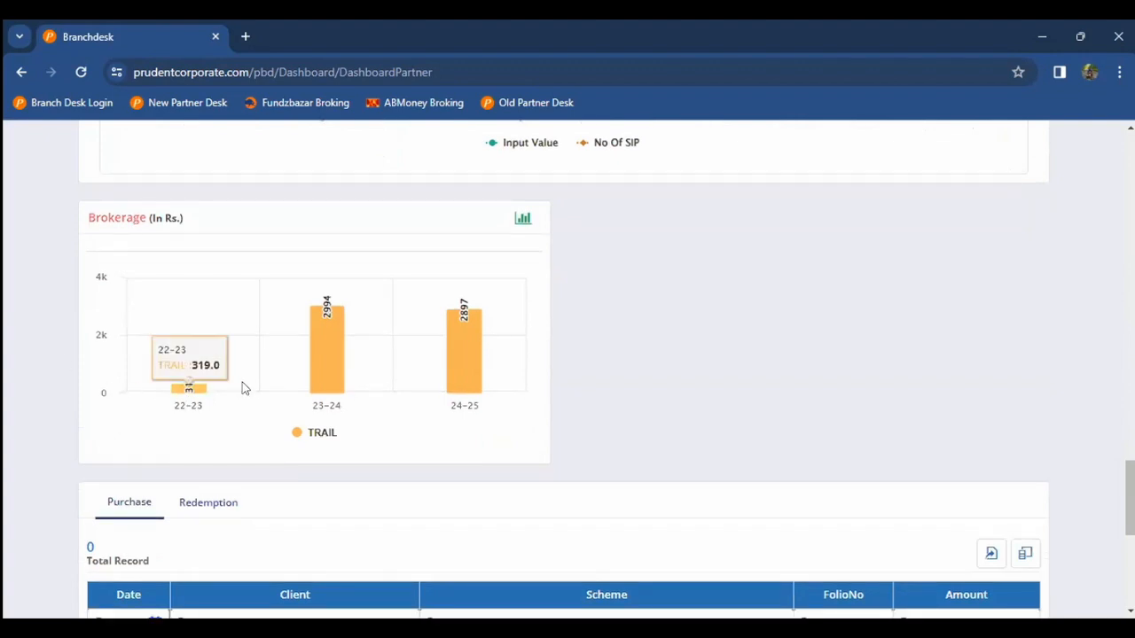
mouse_move(325, 376)
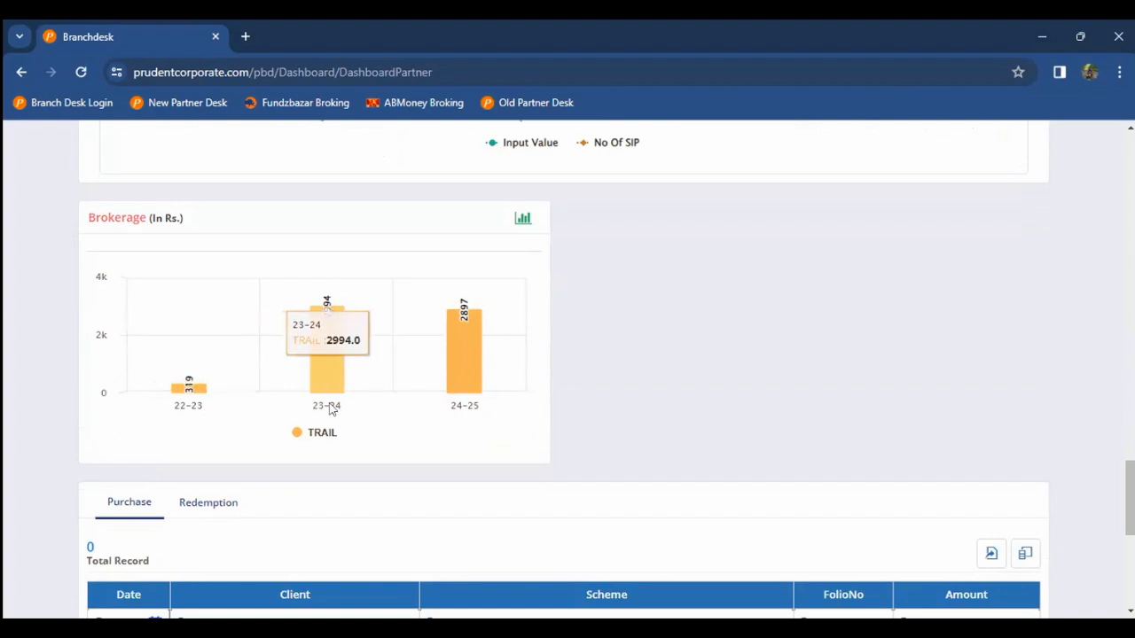
mouse_move(463, 386)
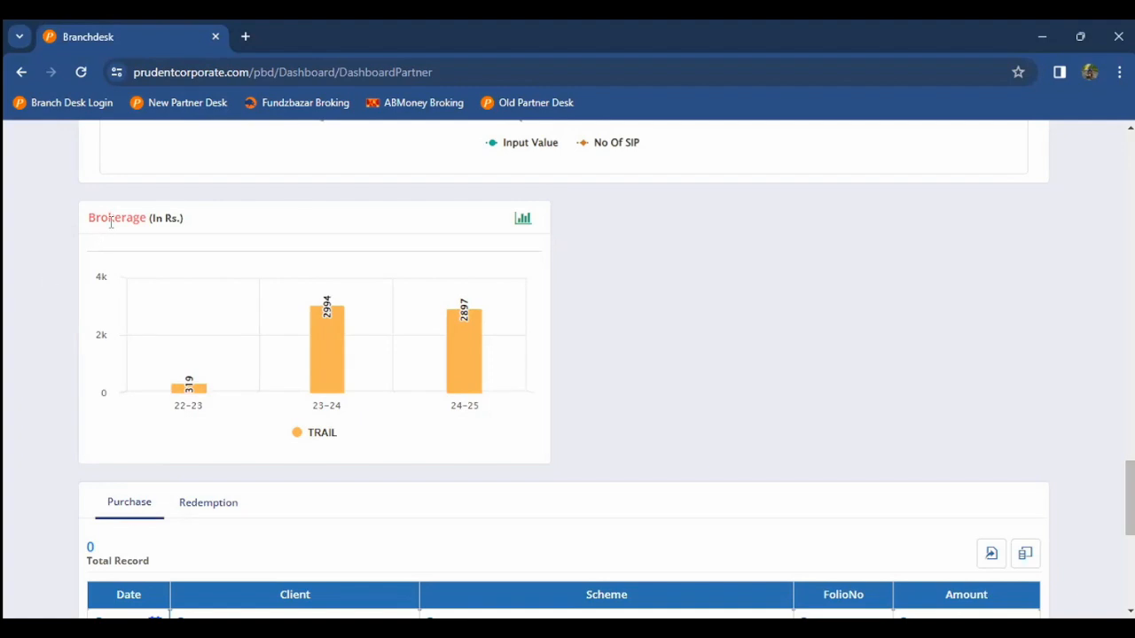
mouse_move(350, 317)
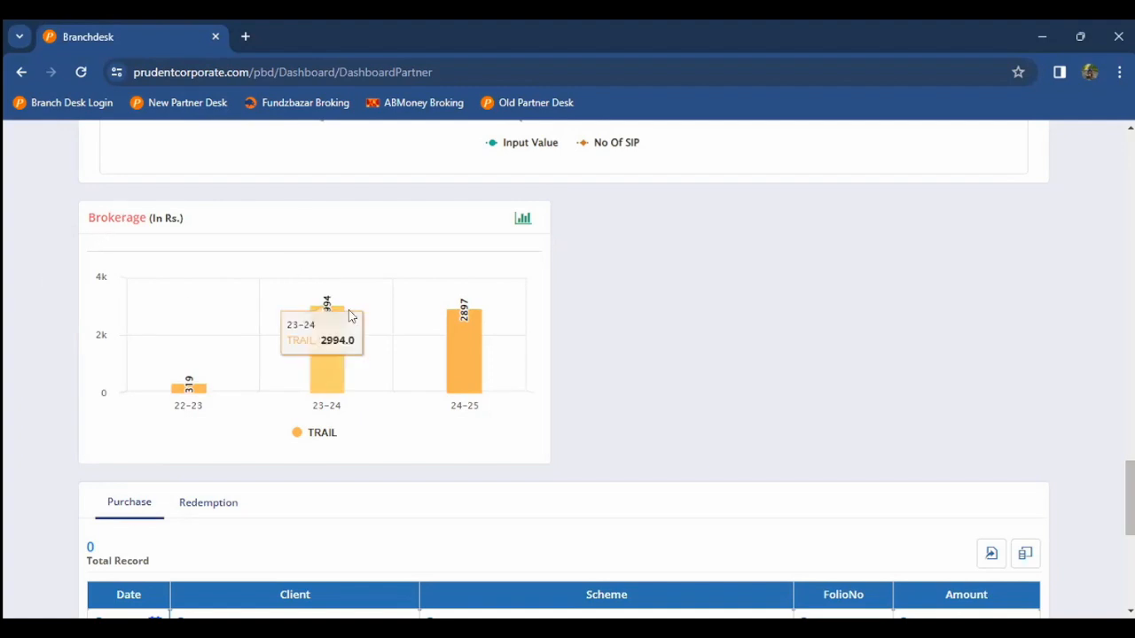
mouse_move(409, 353)
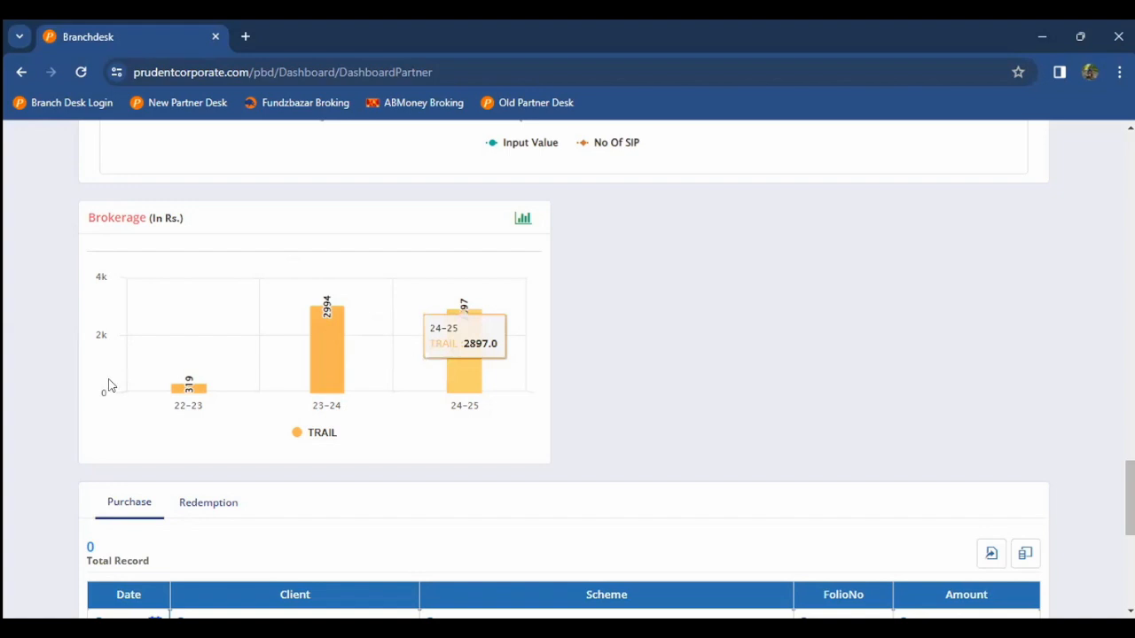
scroll(44, 420, down, 3)
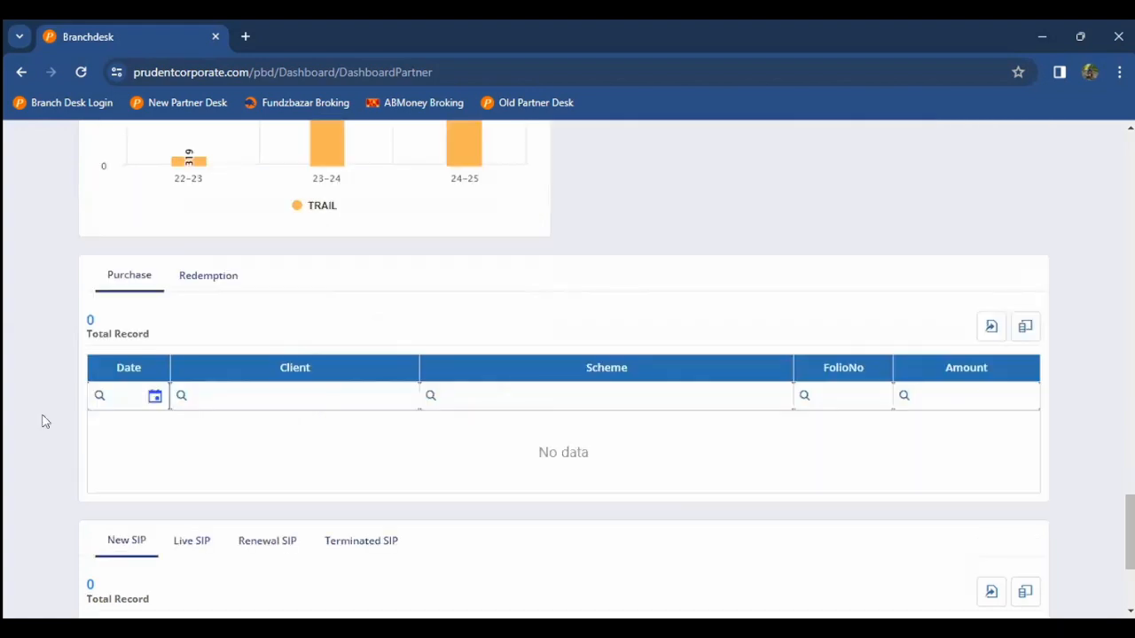
scroll(45, 420, down, 3)
scroll(44, 420, up, 20)
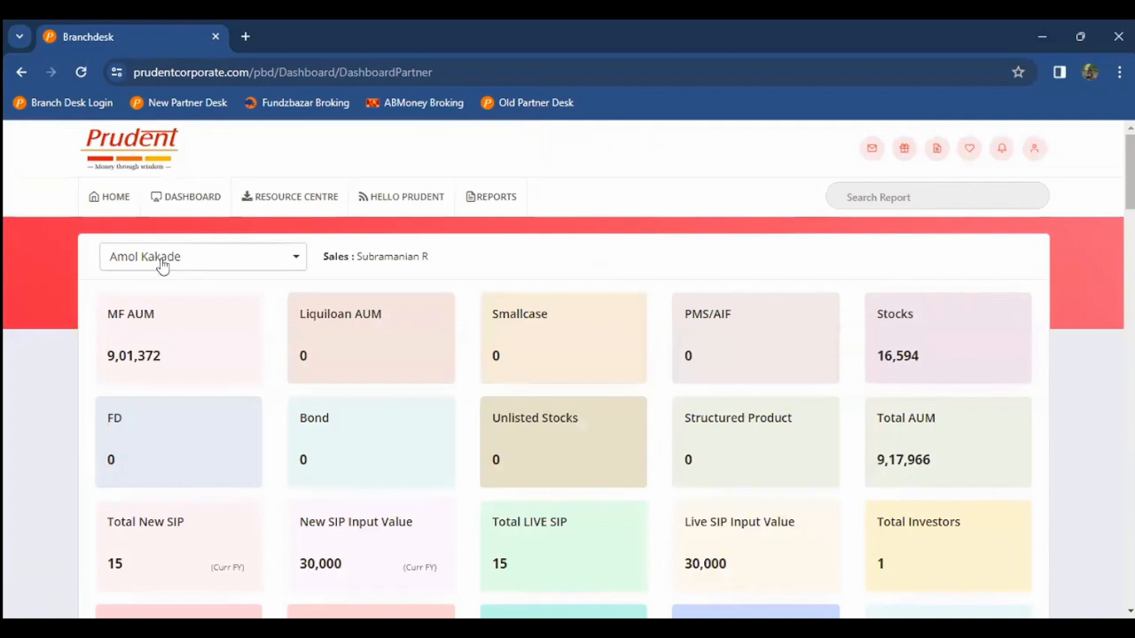
Step: Go back to the HOME page
click(120, 200)
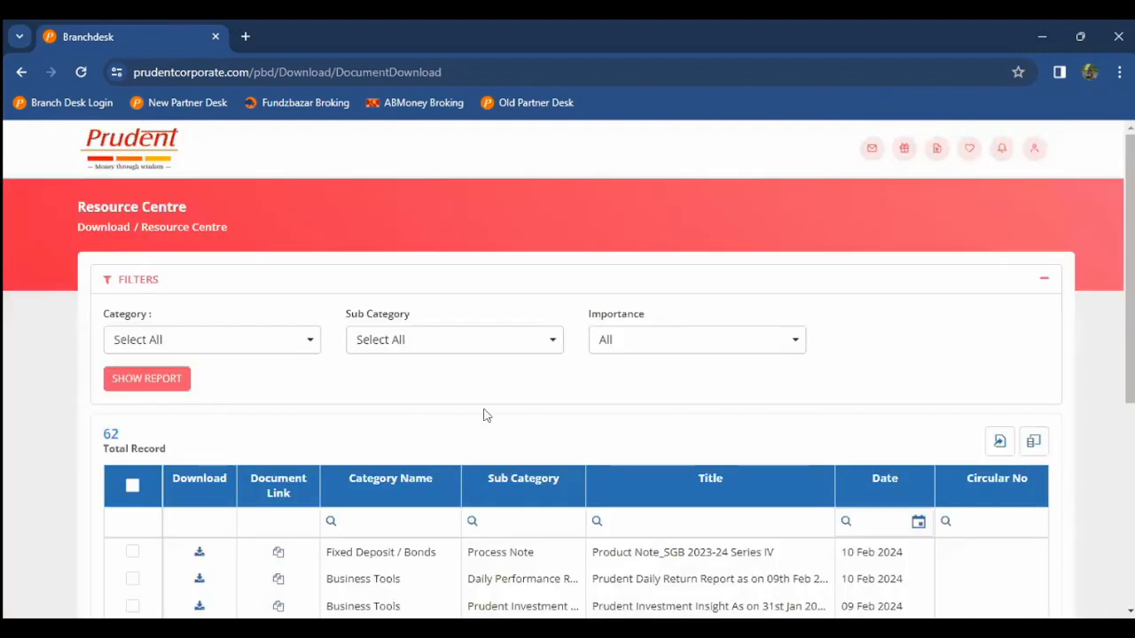
Step: Load the document list with the chosen filters using SHOW REPORT
click(112, 389)
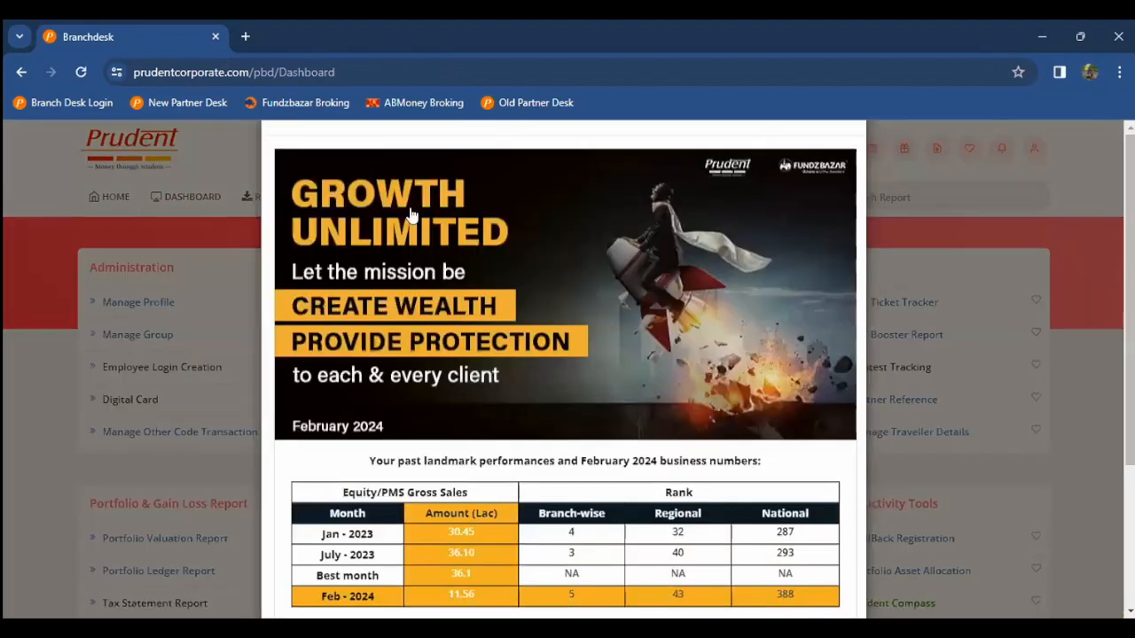
Step: Dismiss the February 2024 Growth Unlimited popup with Escape
key(Escape)
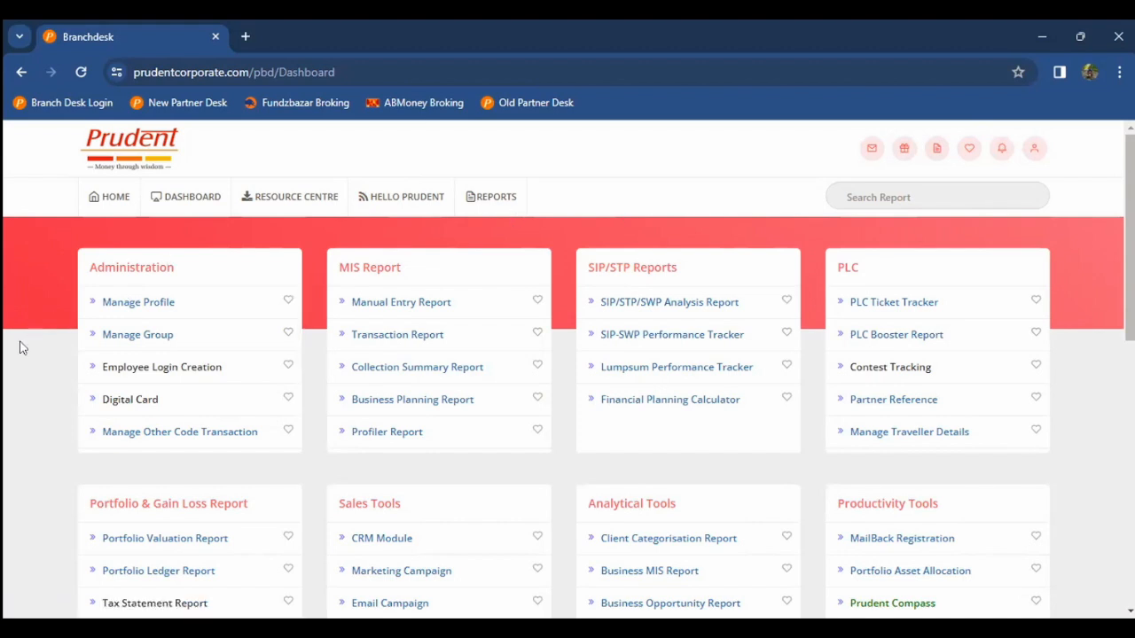
scroll(23, 347, down, 1)
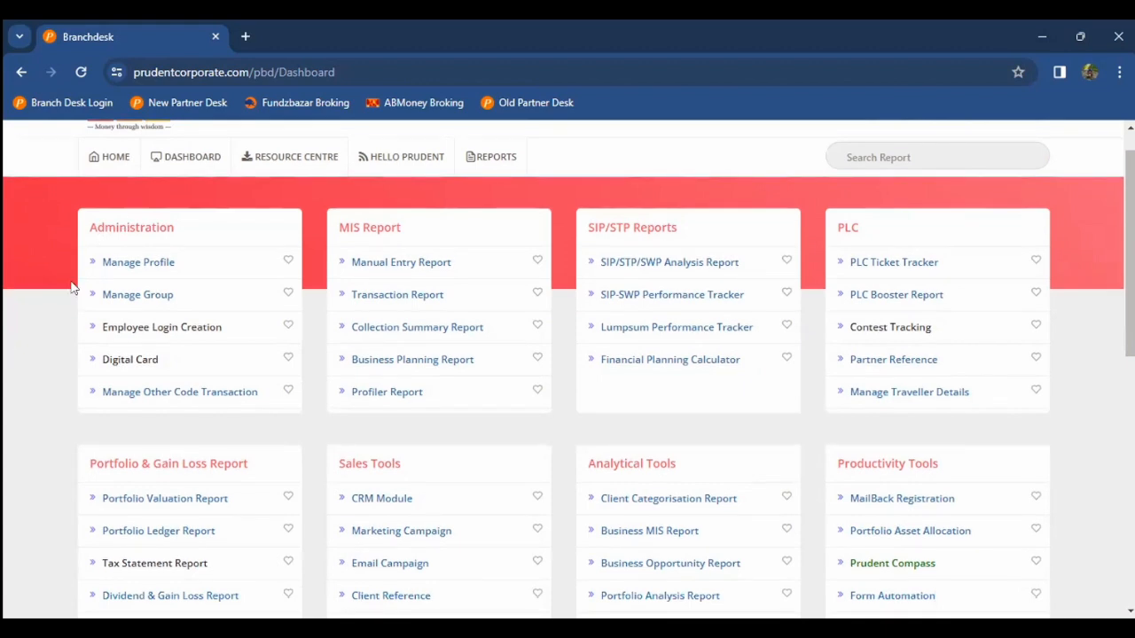
Step: Open Manage Profile and its Personal Details page showing tax status Individual and Gold category
click(139, 263)
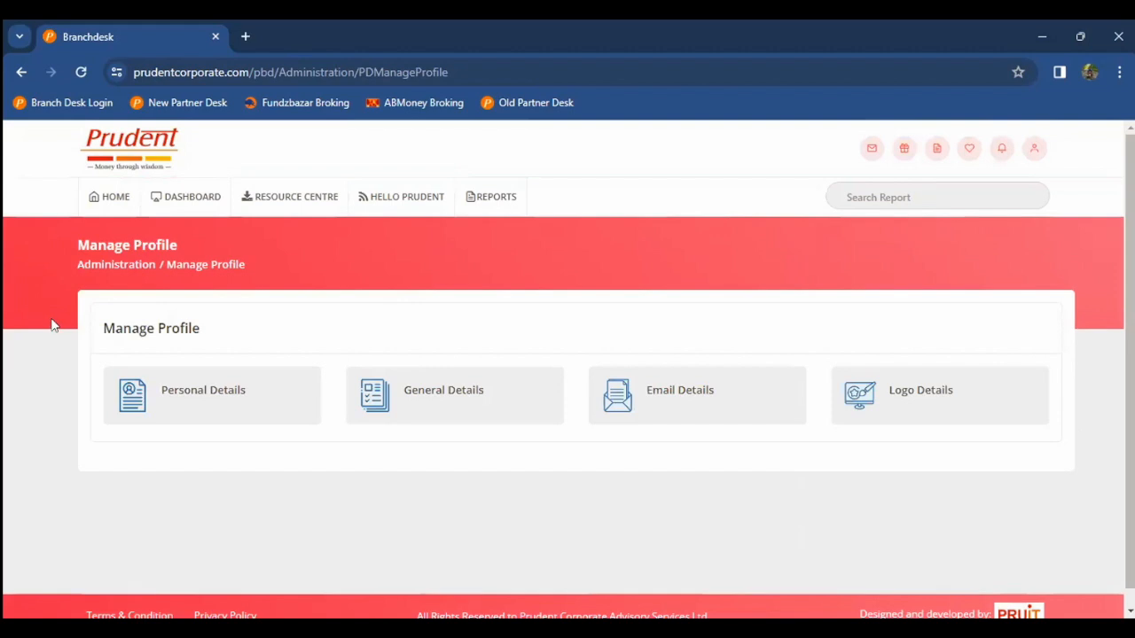
click(186, 391)
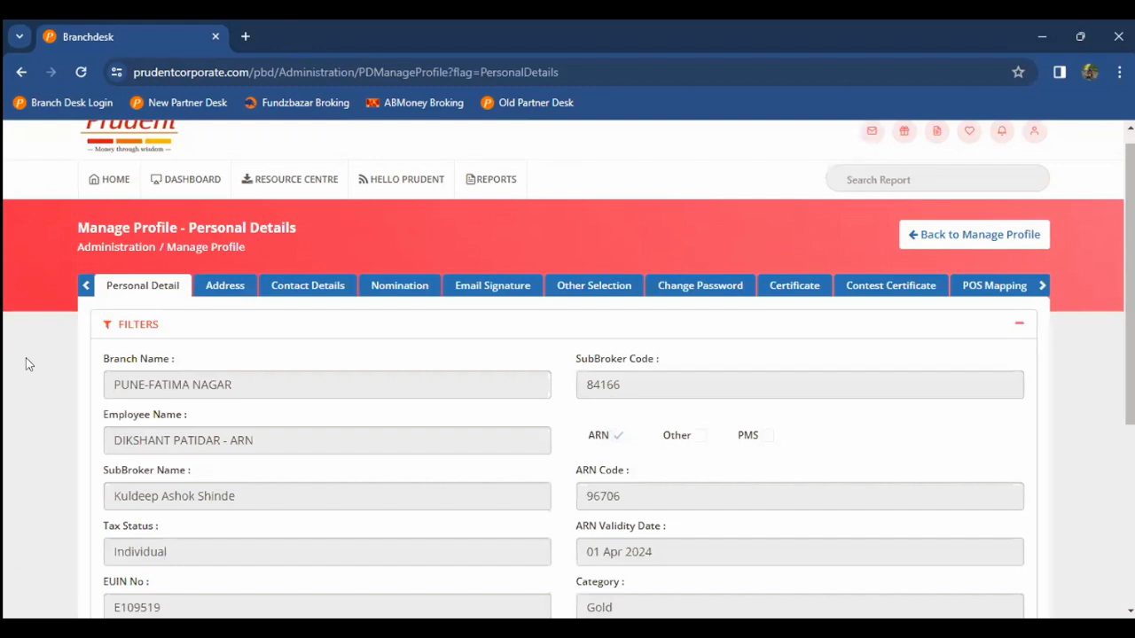
scroll(26, 359, down, 1)
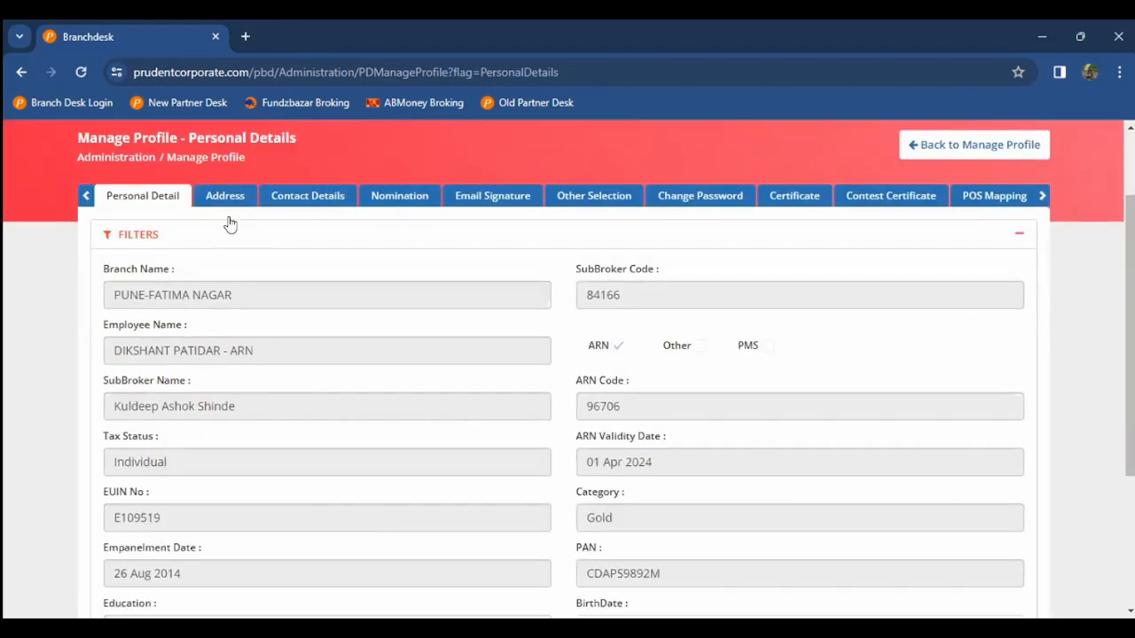
scroll(228, 223, up, 1)
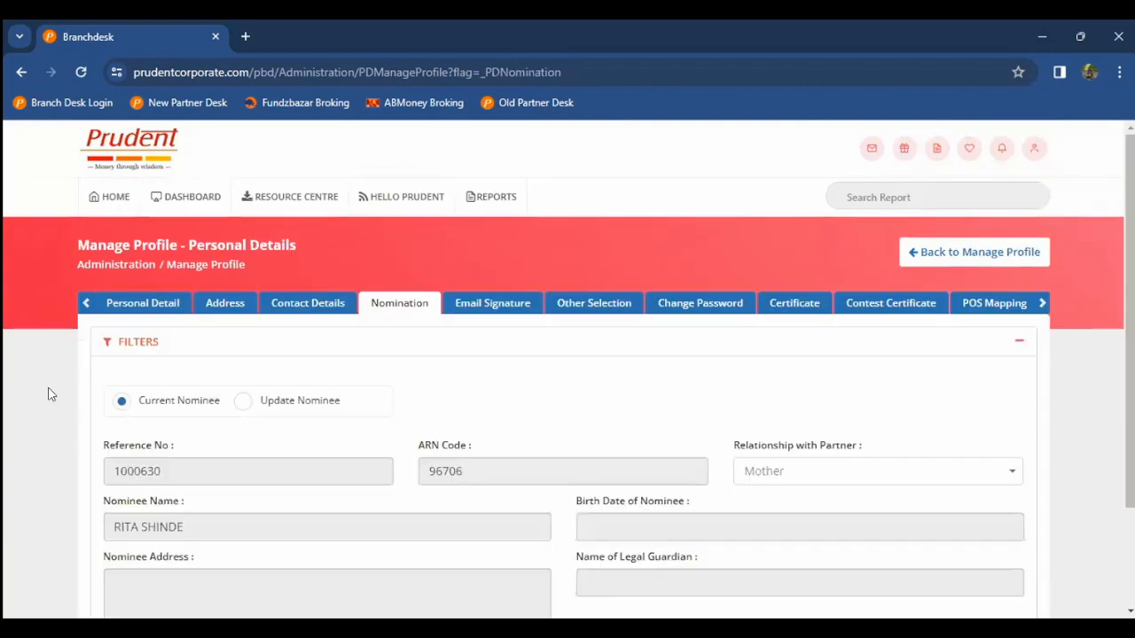
Step: Select Update Nominee and review the nominee details and pending request records
scroll(48, 395, down, 2)
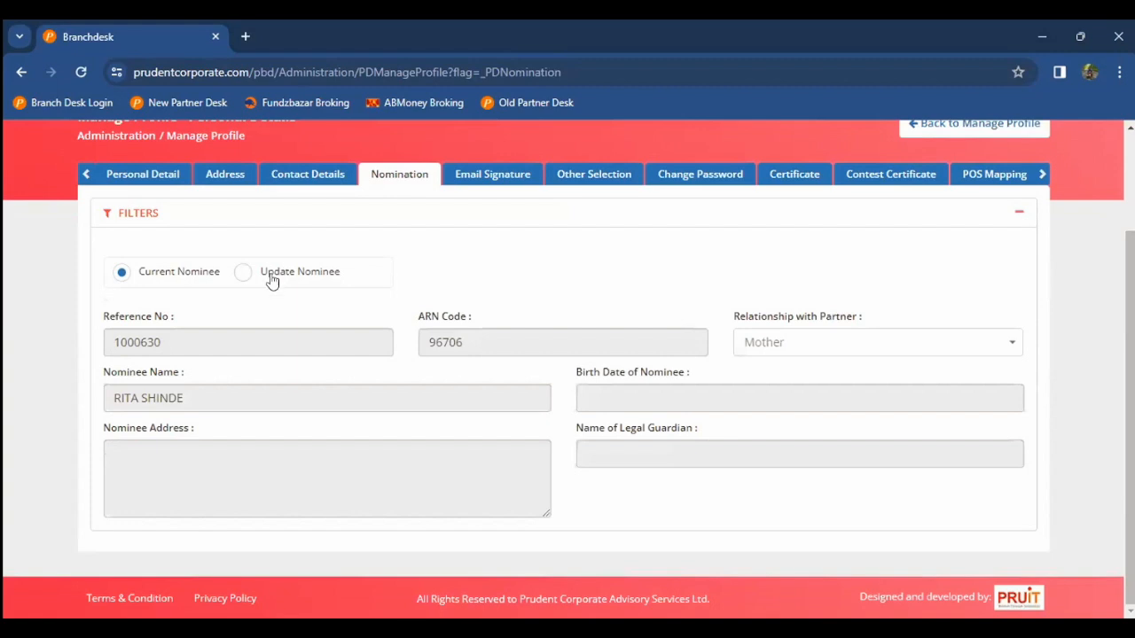
click(272, 280)
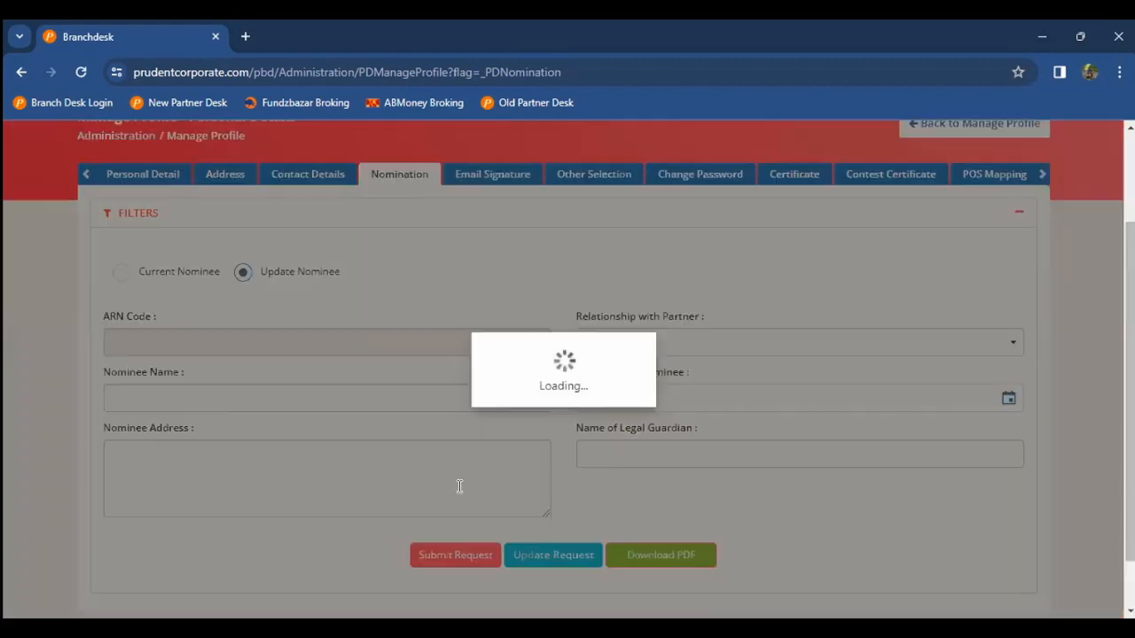
scroll(496, 461, down, 2)
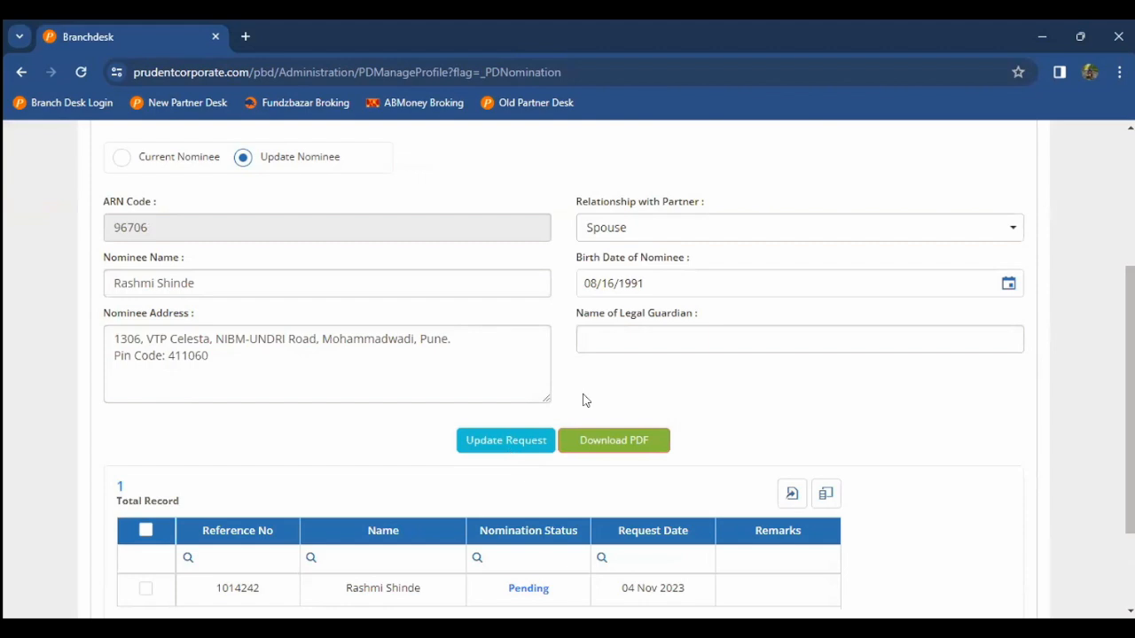
scroll(645, 540, down, 2)
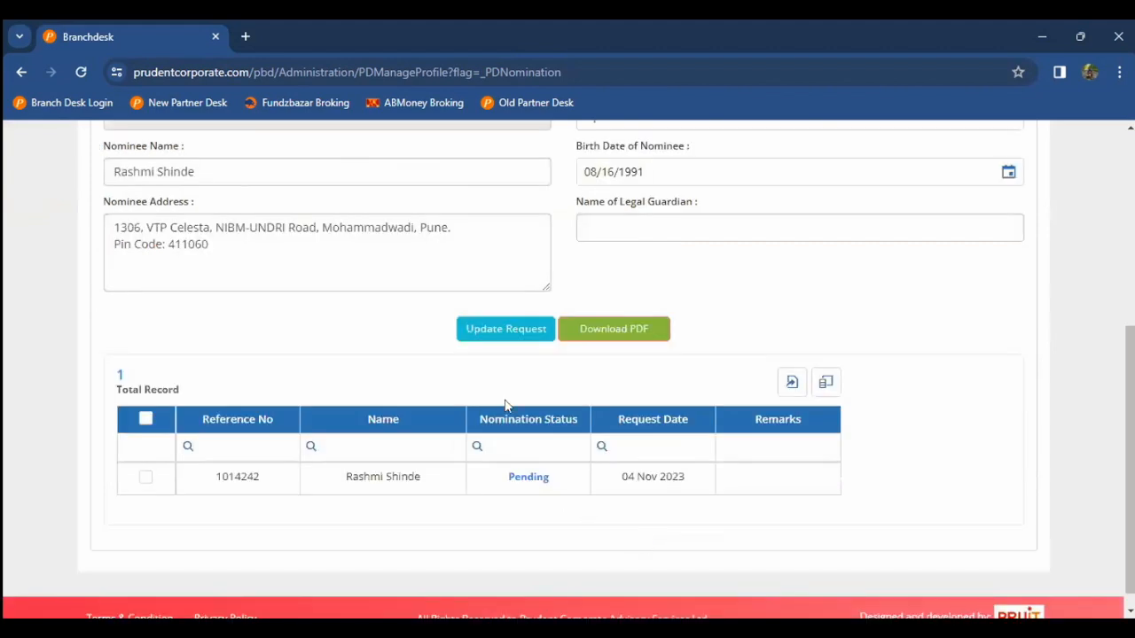
scroll(506, 406, up, 4)
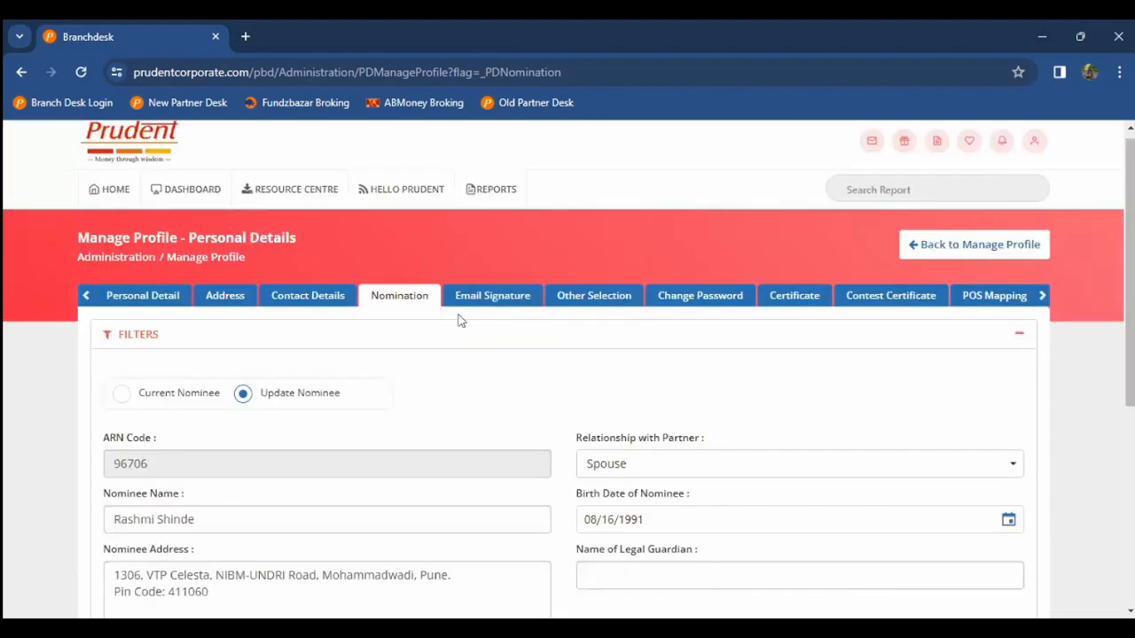
scroll(459, 320, up, 1)
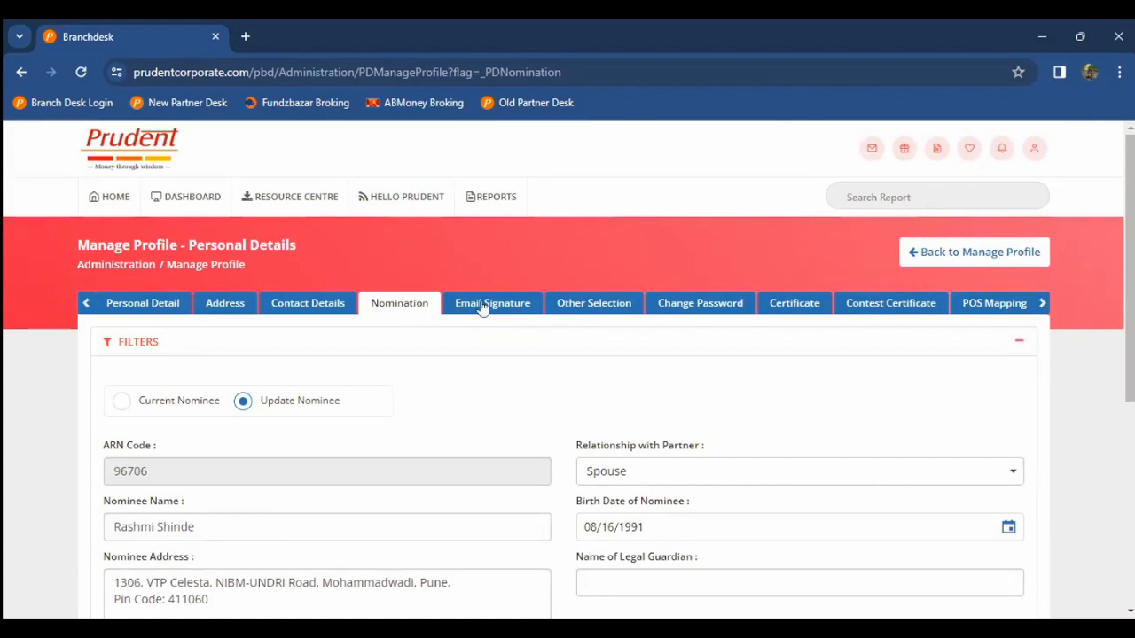
Step: Open the Email Signature section and scroll to the saved signature with contact details and social icons
click(484, 307)
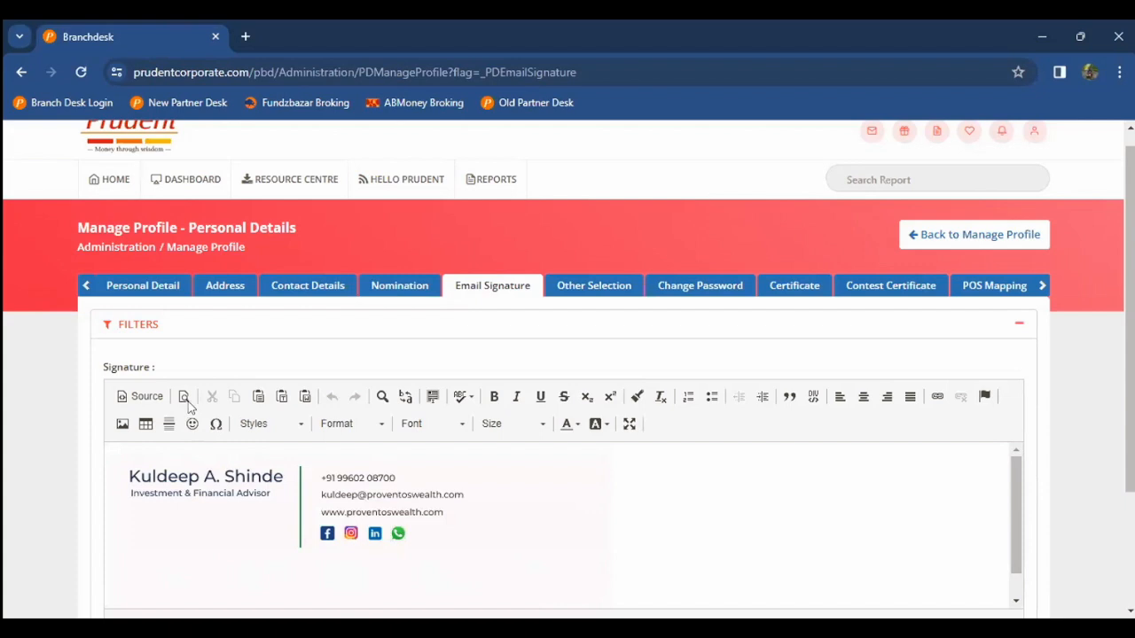
scroll(188, 406, down, 1)
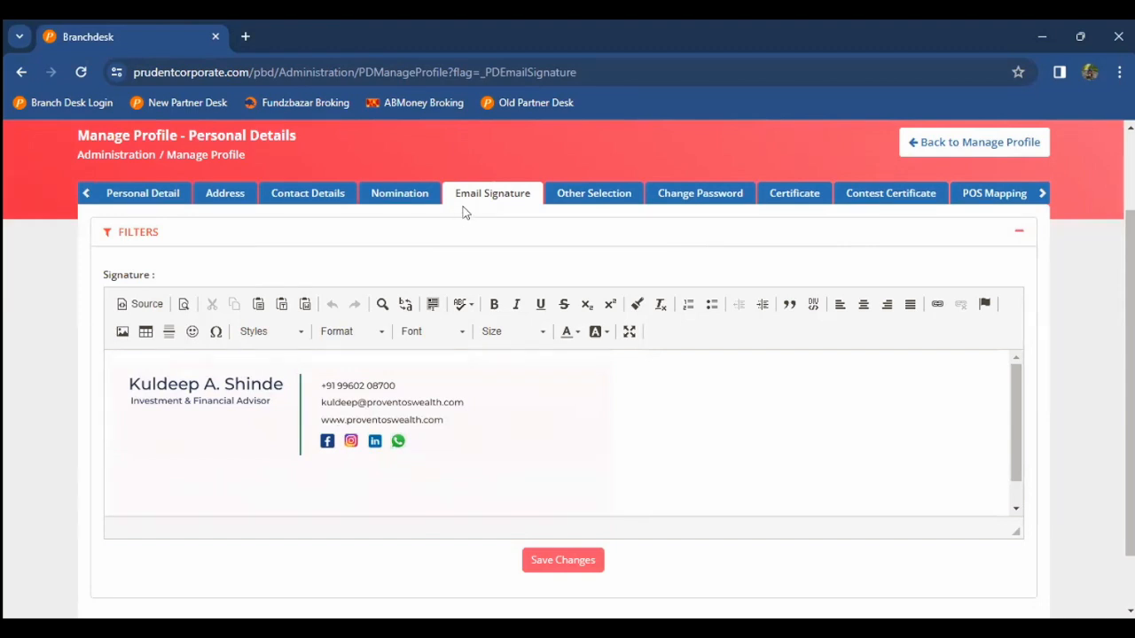
Step: Show the Other Selection tab, with XIRR 10.00 and both Central Emailer options ticked
click(584, 197)
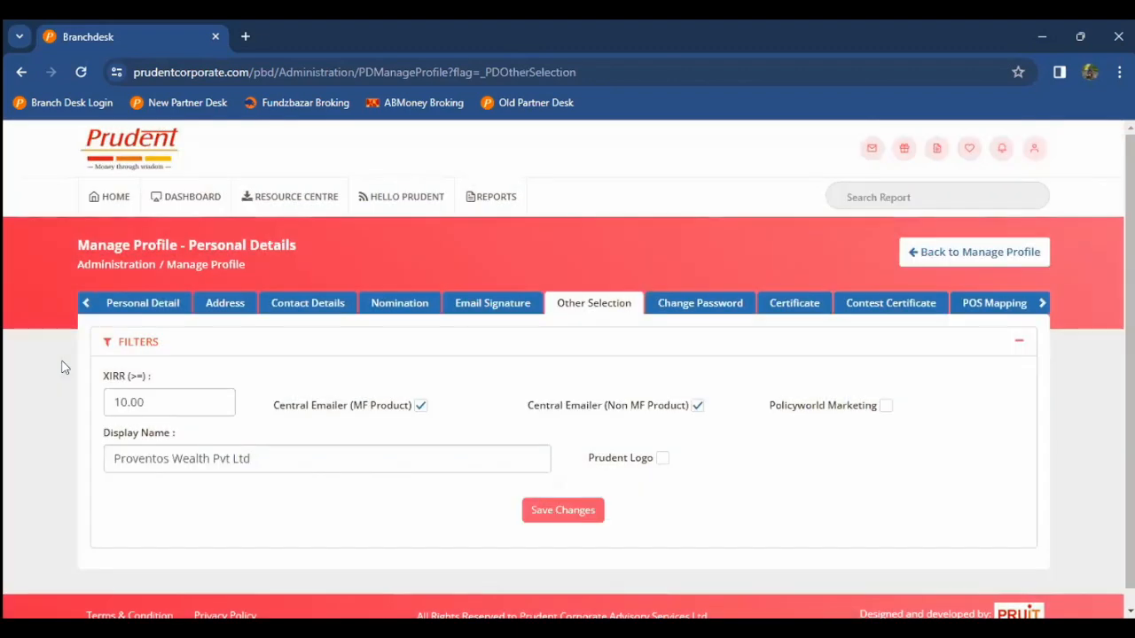
scroll(124, 362, down, 1)
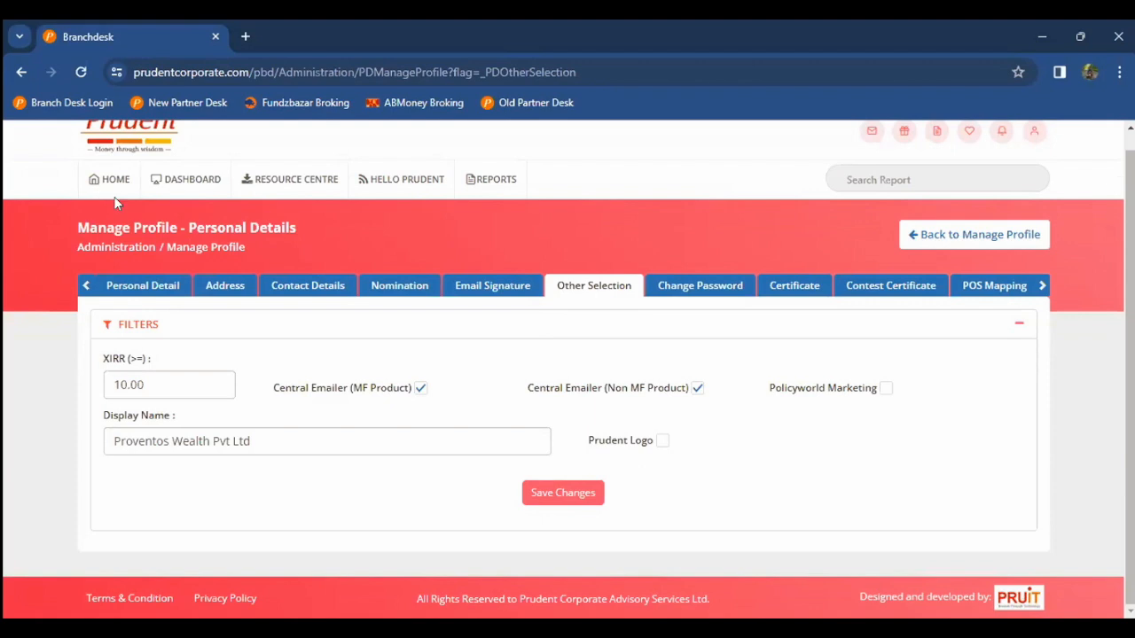
Step: Open the HOME dashboard in a new tab, check the XIRR value 10.00, then switch to that tab
right_click(69, 249)
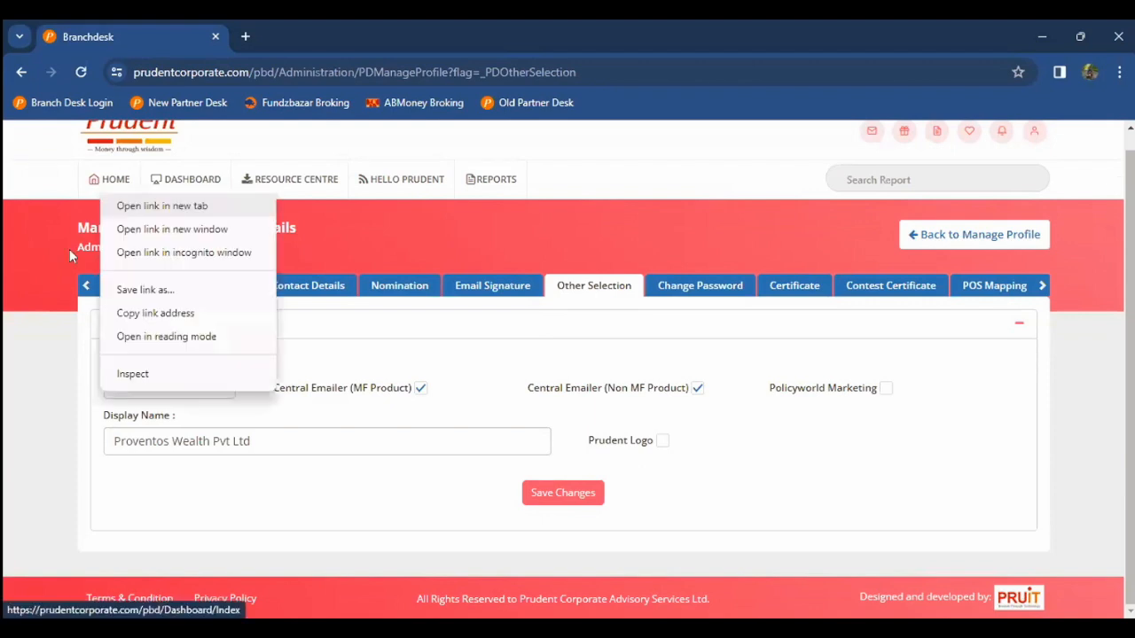
key(Return)
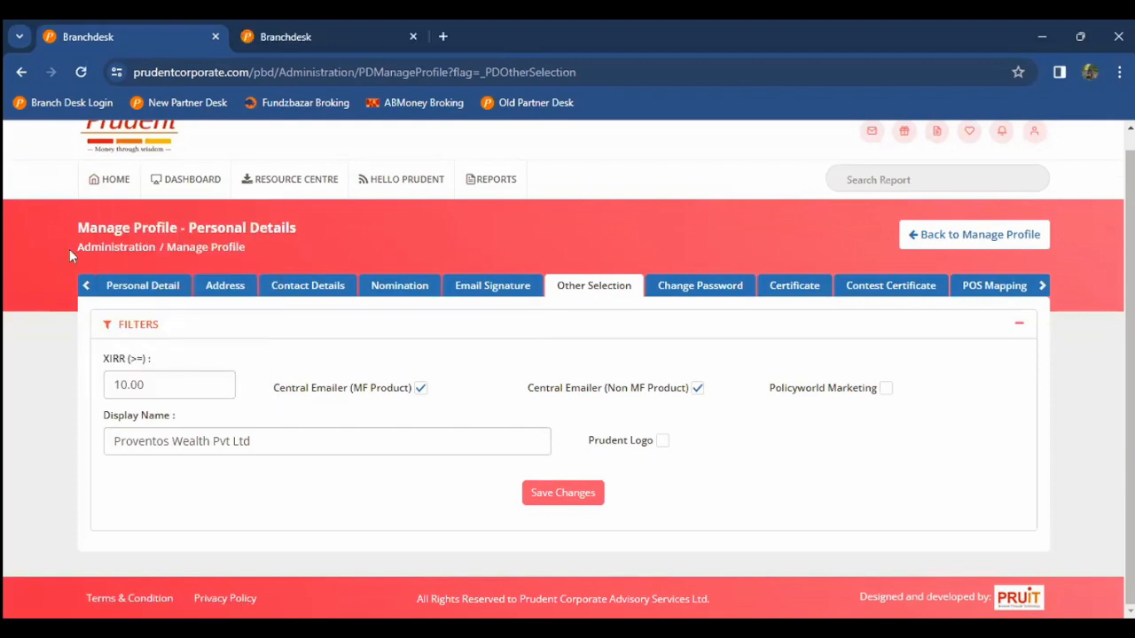
triple_click(150, 361)
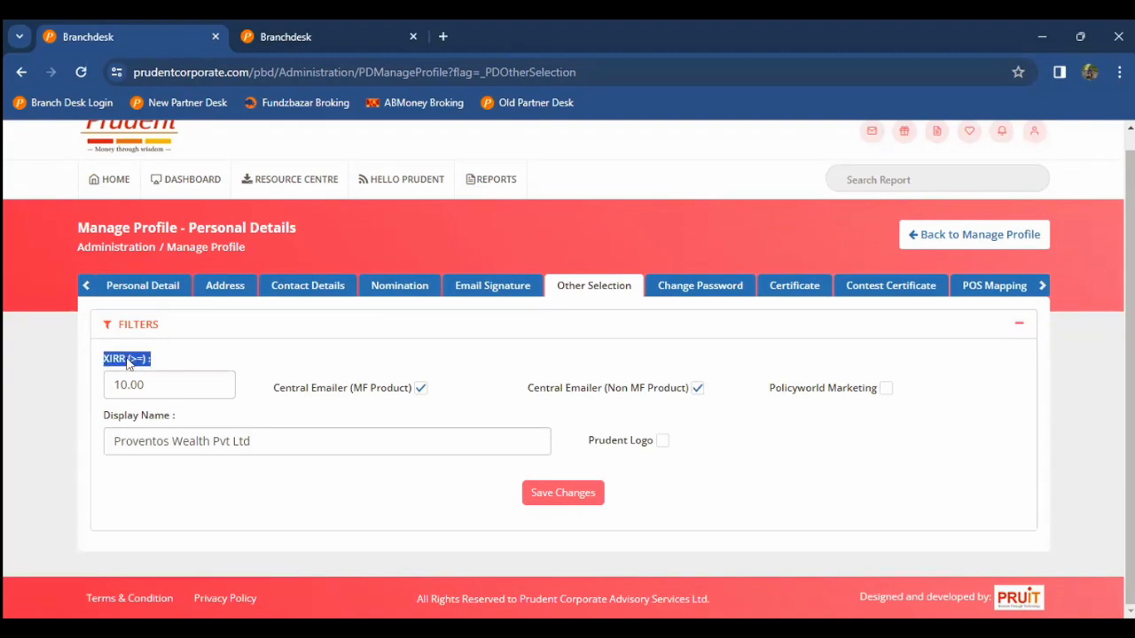
click(151, 362)
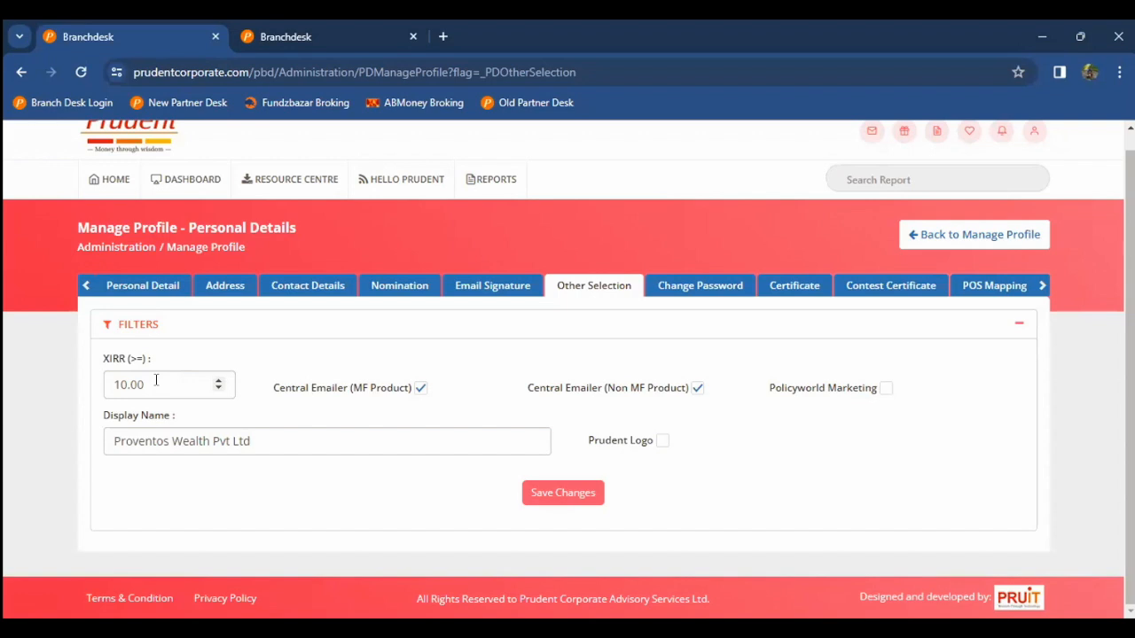
double_click(156, 380)
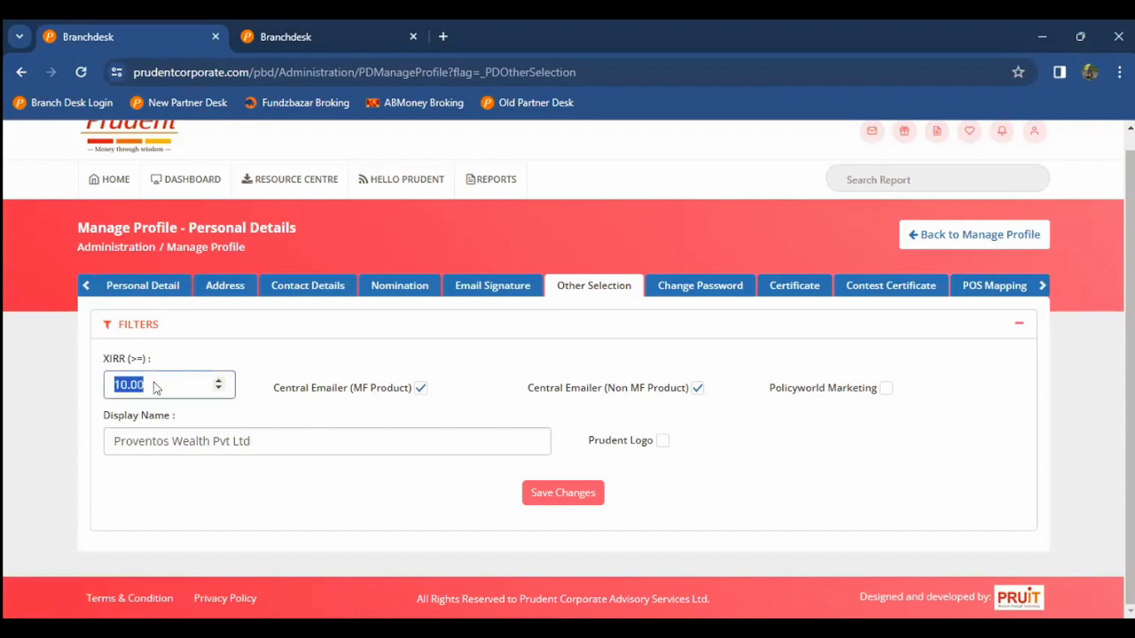
click(142, 383)
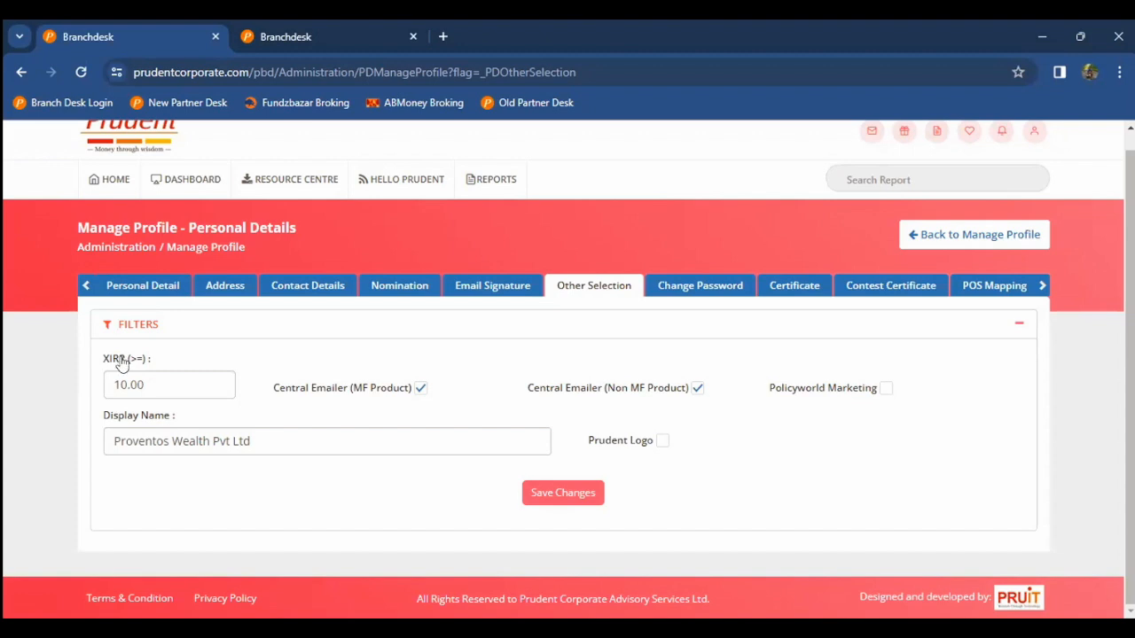
key(ctrl+Tab)
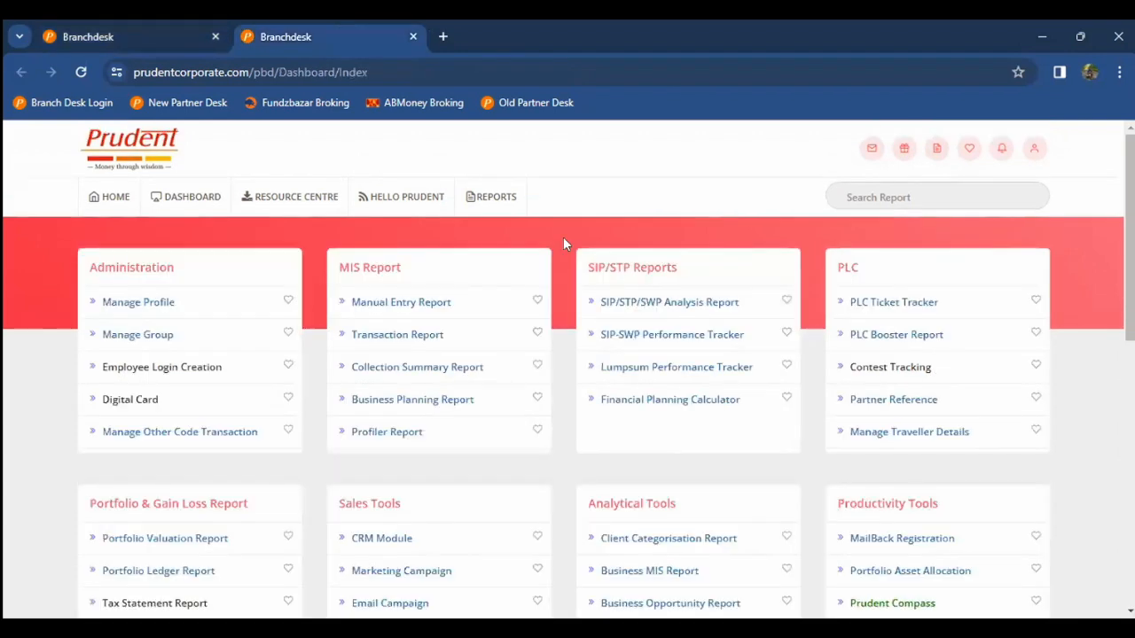
Step: Open the Portfolio Valuation Report and tick one client in the Sub Group list
click(196, 538)
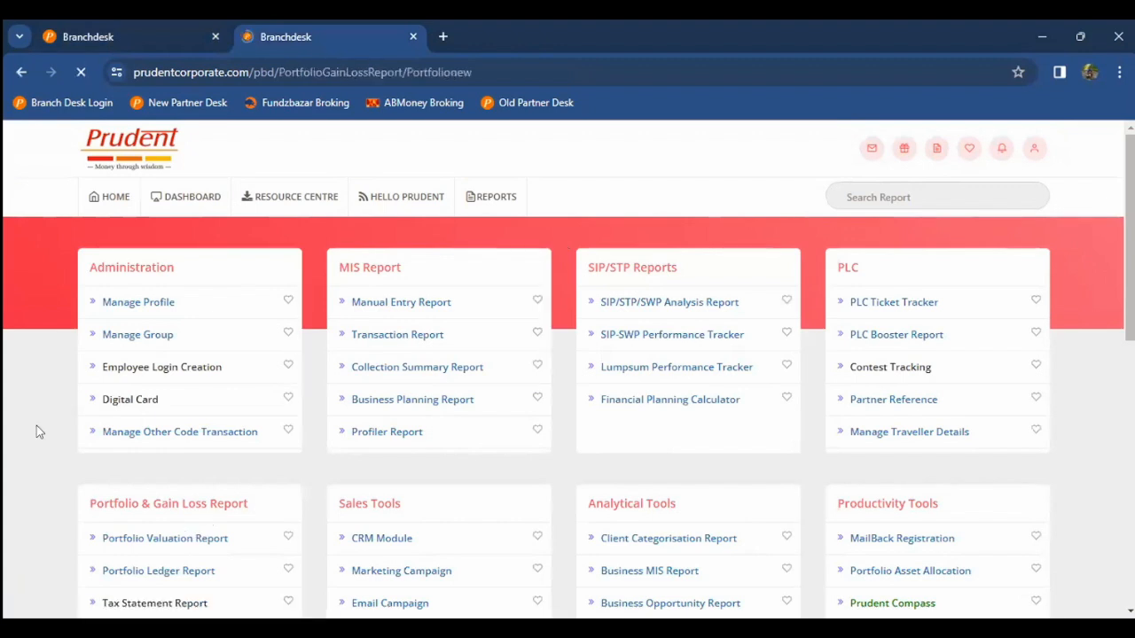
scroll(233, 269, down, 1)
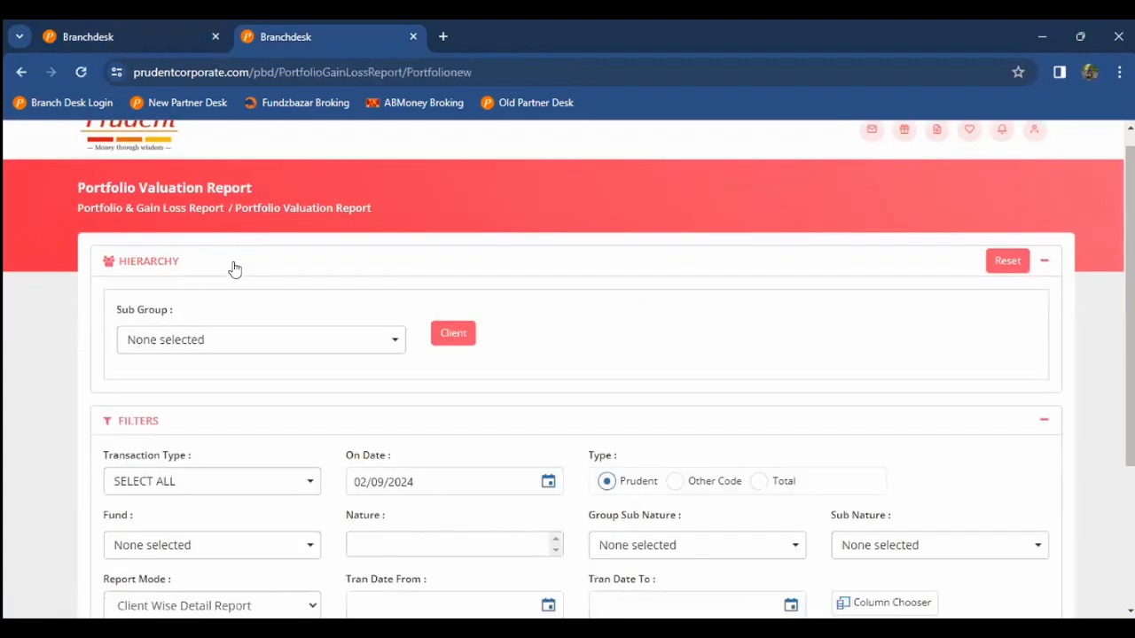
click(233, 269)
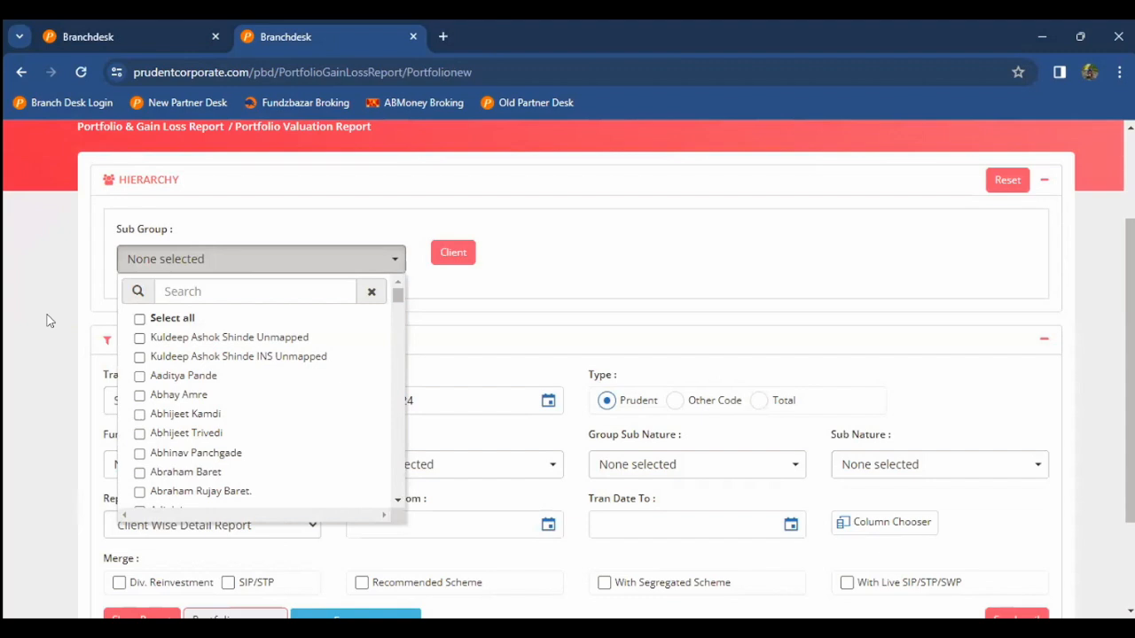
click(249, 271)
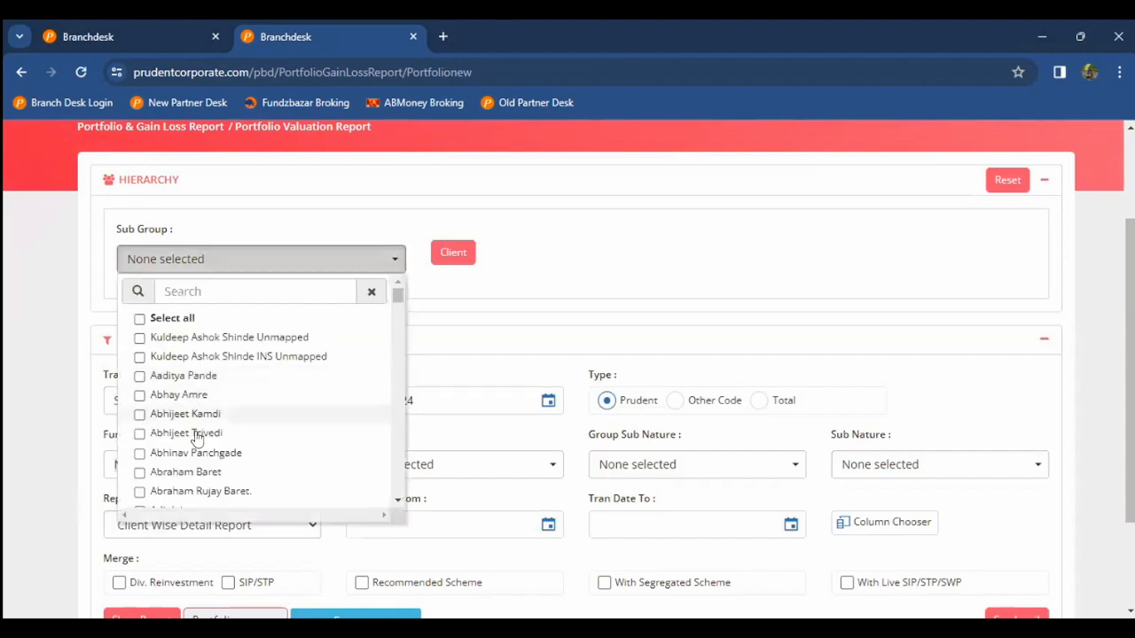
click(210, 413)
click(196, 434)
click(210, 413)
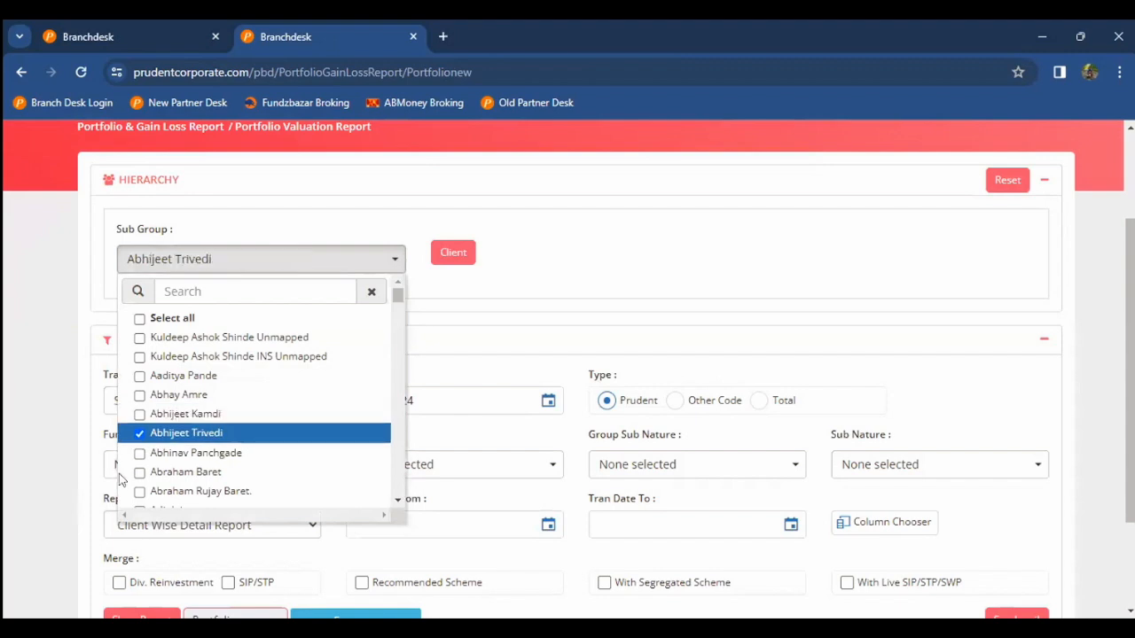
click(13, 376)
scroll(13, 376, down, 2)
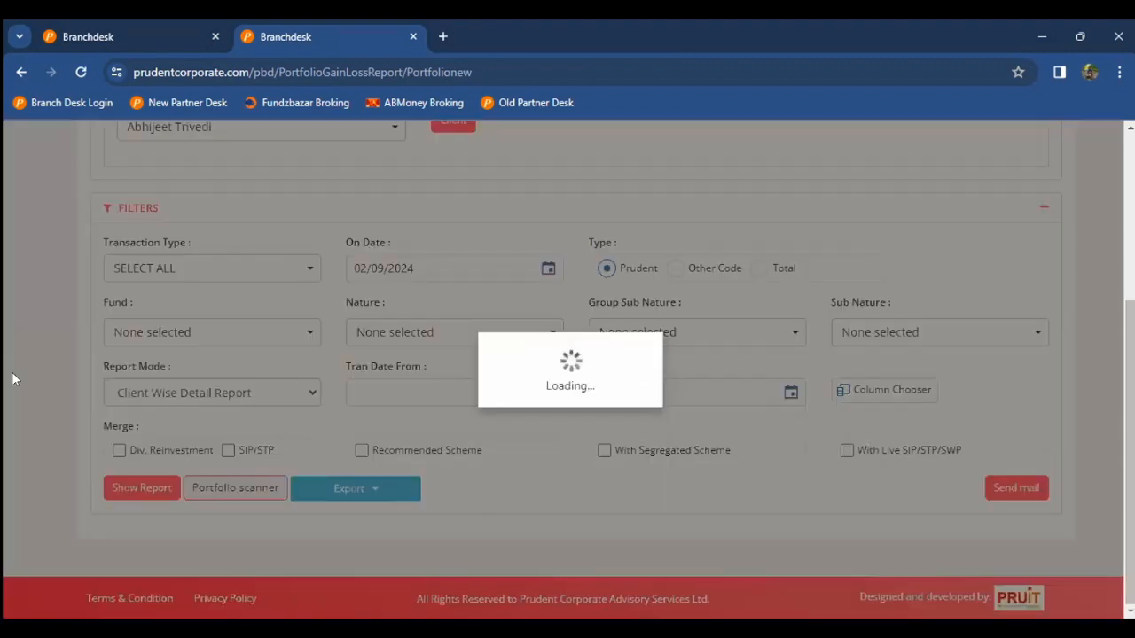
scroll(16, 379, down, 3)
scroll(15, 379, up, 2)
scroll(76, 308, up, 1)
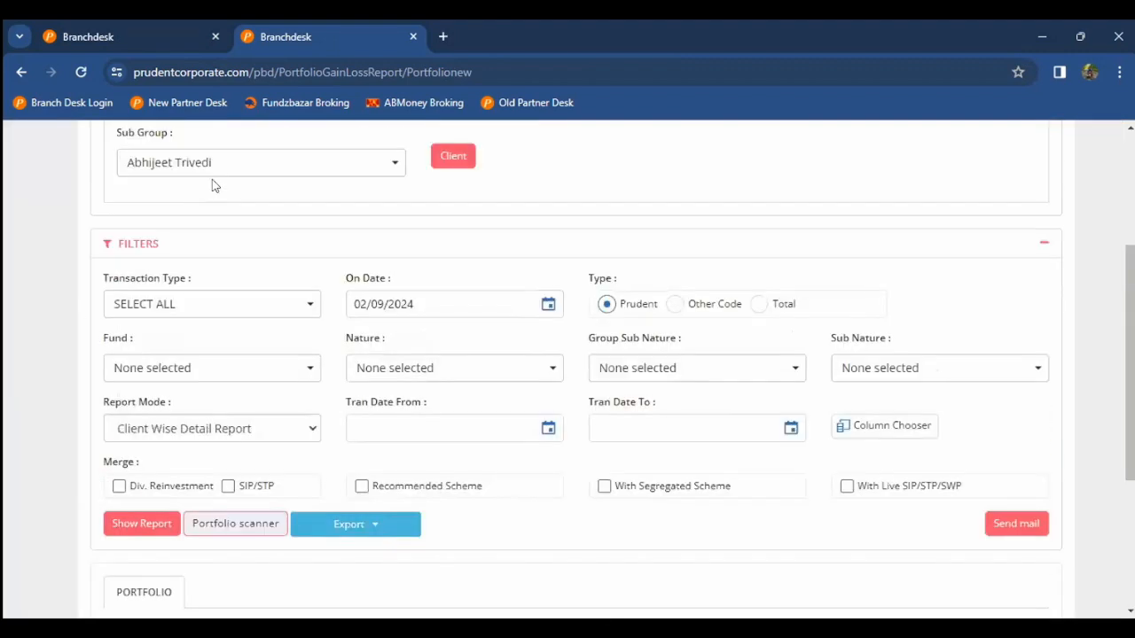
Step: Search the Sub Group list for 'amol' and add that client to the filter
click(225, 168)
click(223, 194)
text(amol)
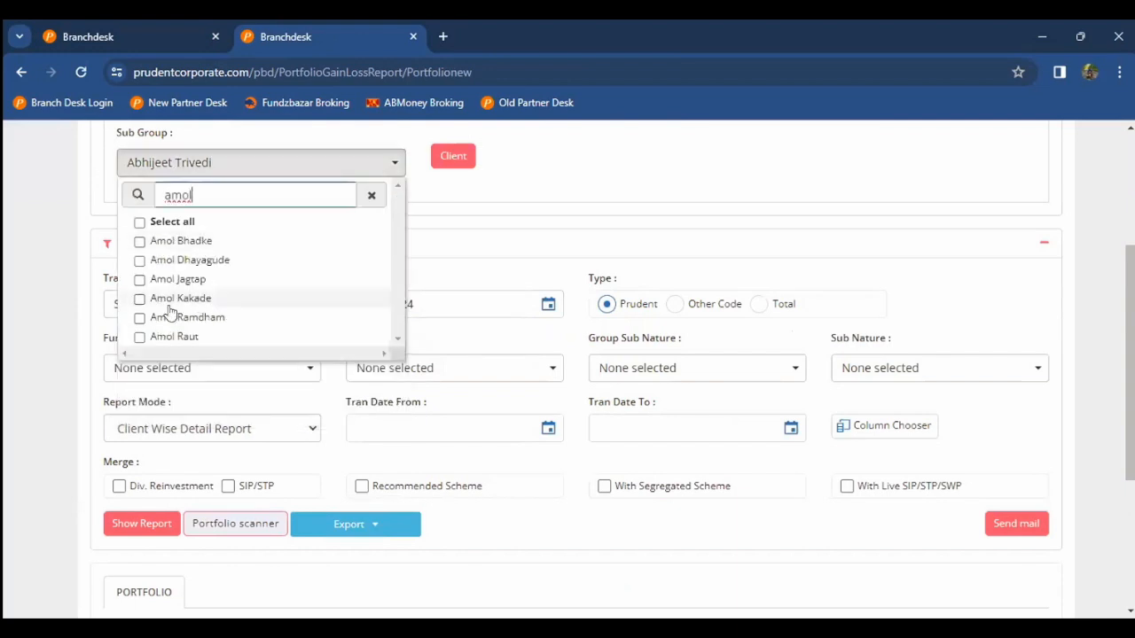
click(169, 305)
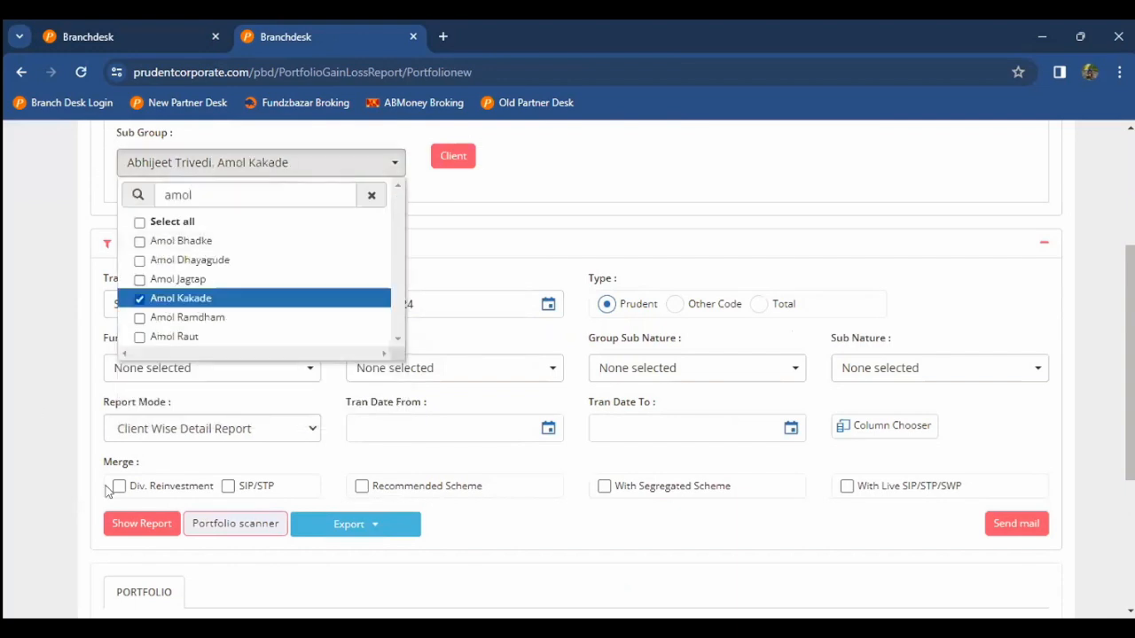
click(78, 449)
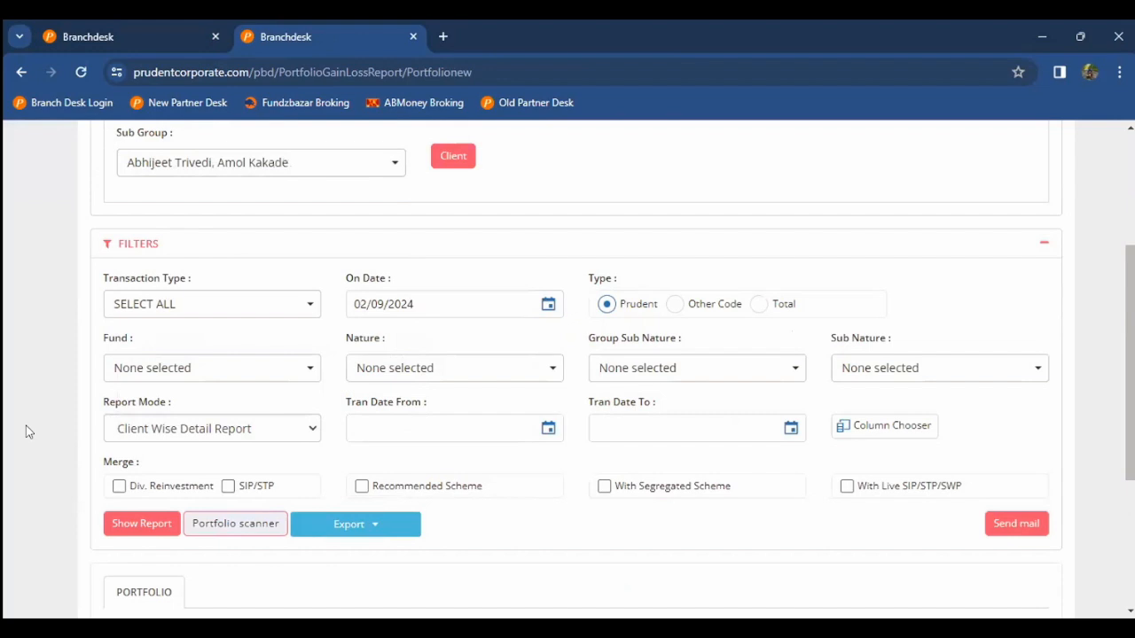
scroll(304, 393, down, 2)
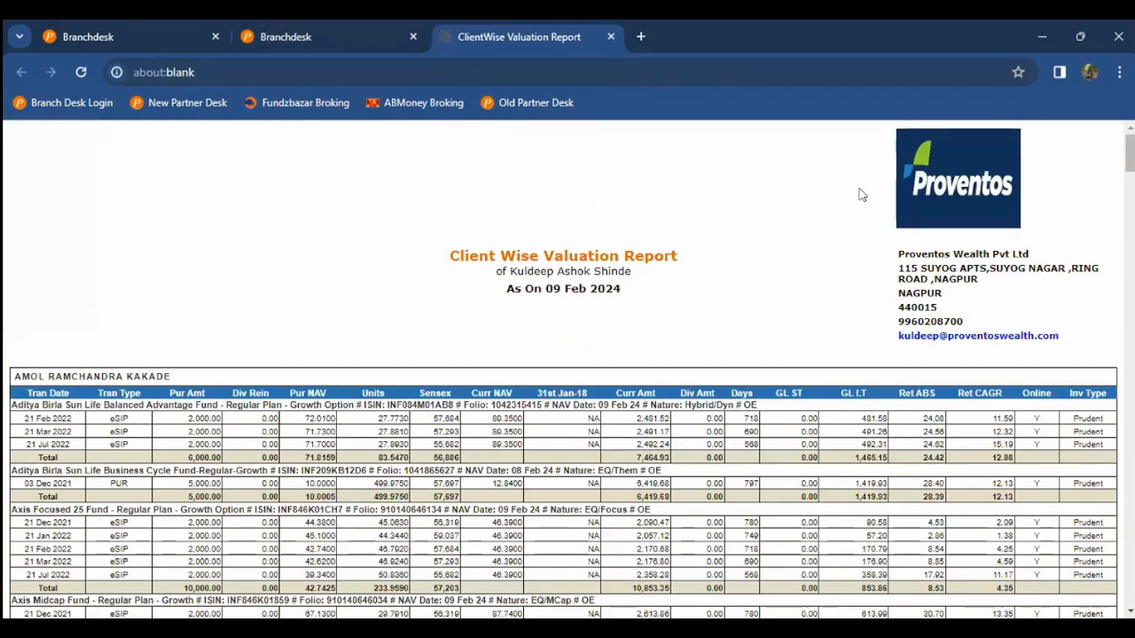
Step: Scroll the HTML valuation report down through its valuation summary and charts
scroll(532, 418, down, 15)
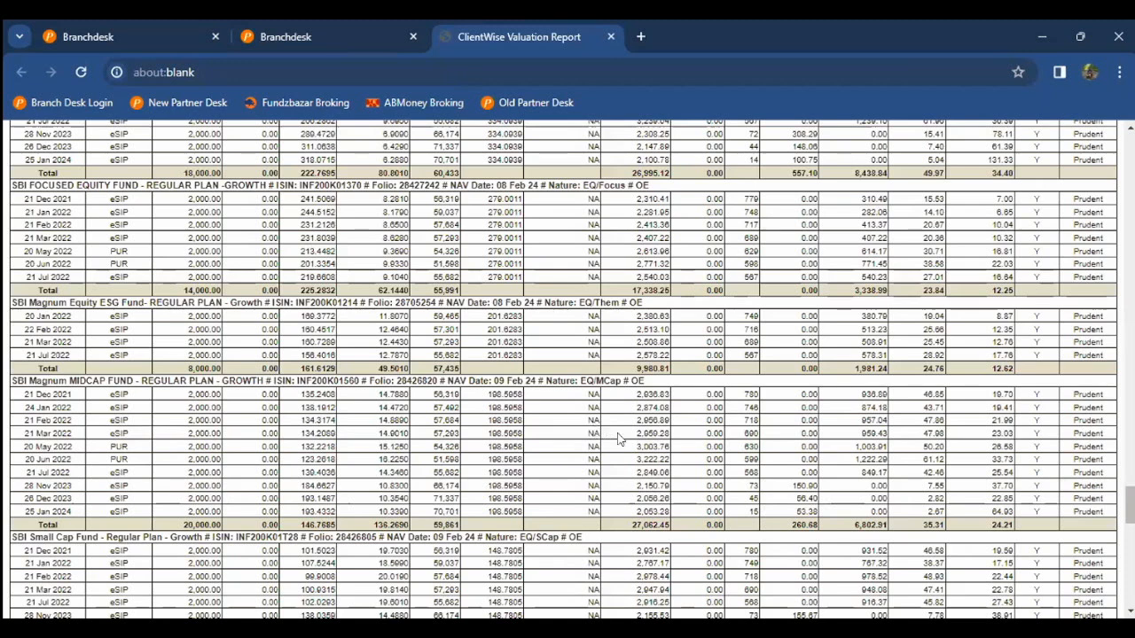
scroll(619, 438, down, 10)
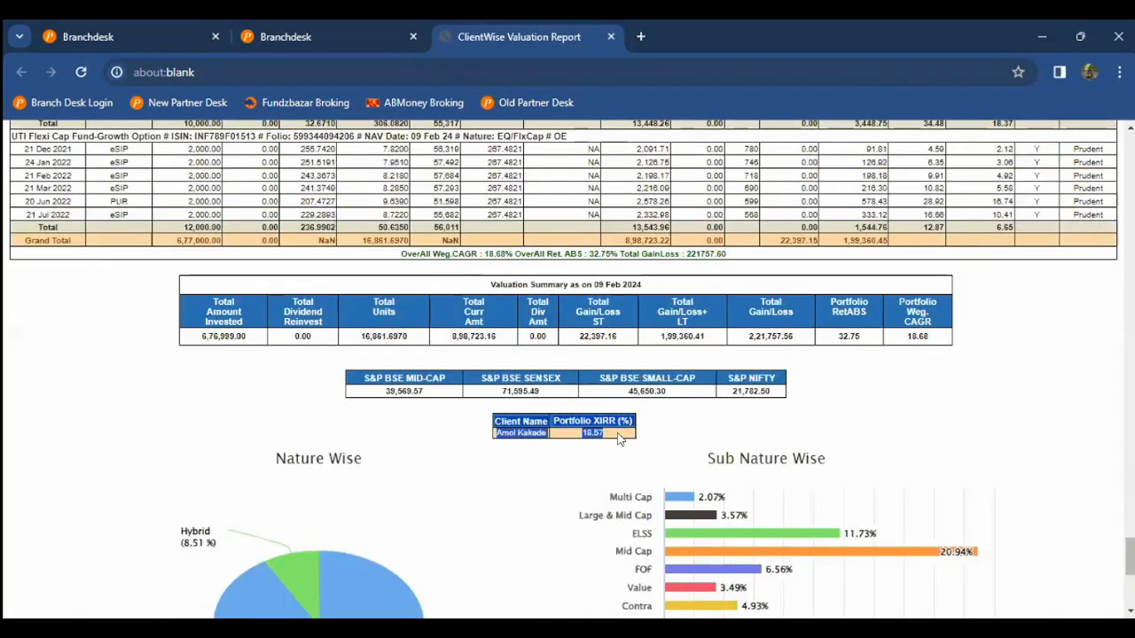
click(619, 438)
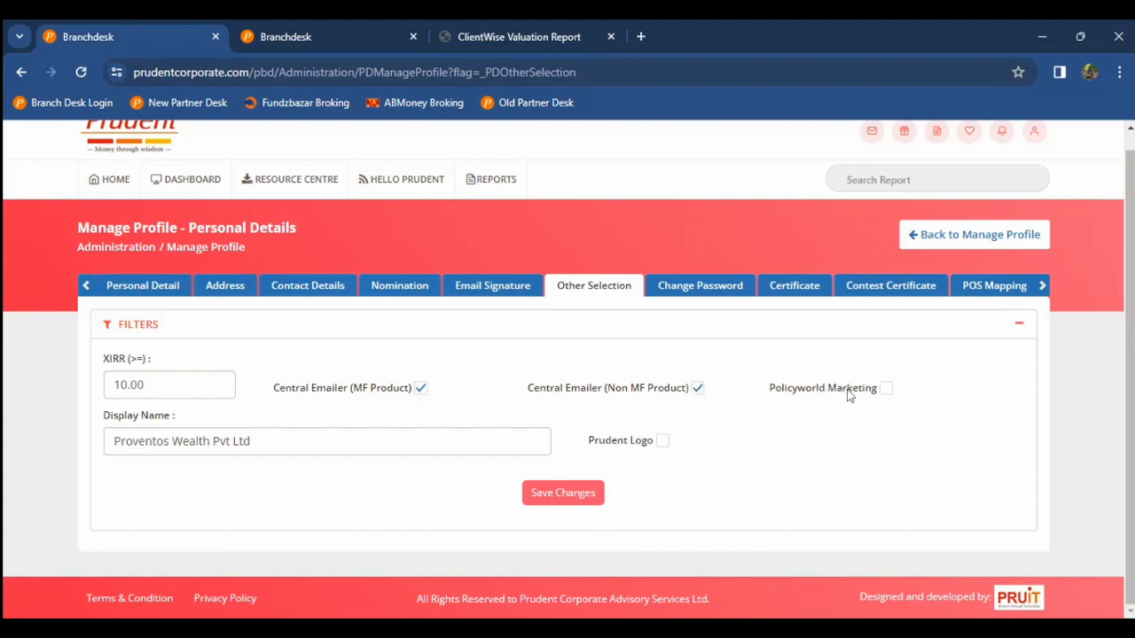
click(698, 387)
Step: Save Other Selection with display name Proventos Wealth Pvt Ltd and return to the report tab
click(353, 440)
key(ctrl+a)
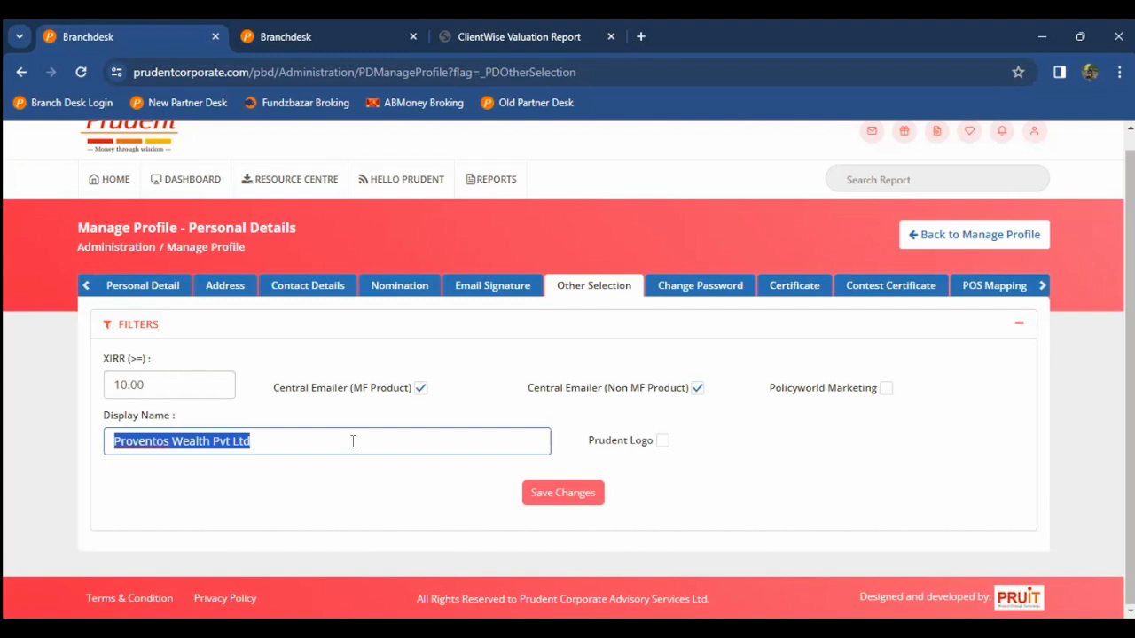
click(352, 441)
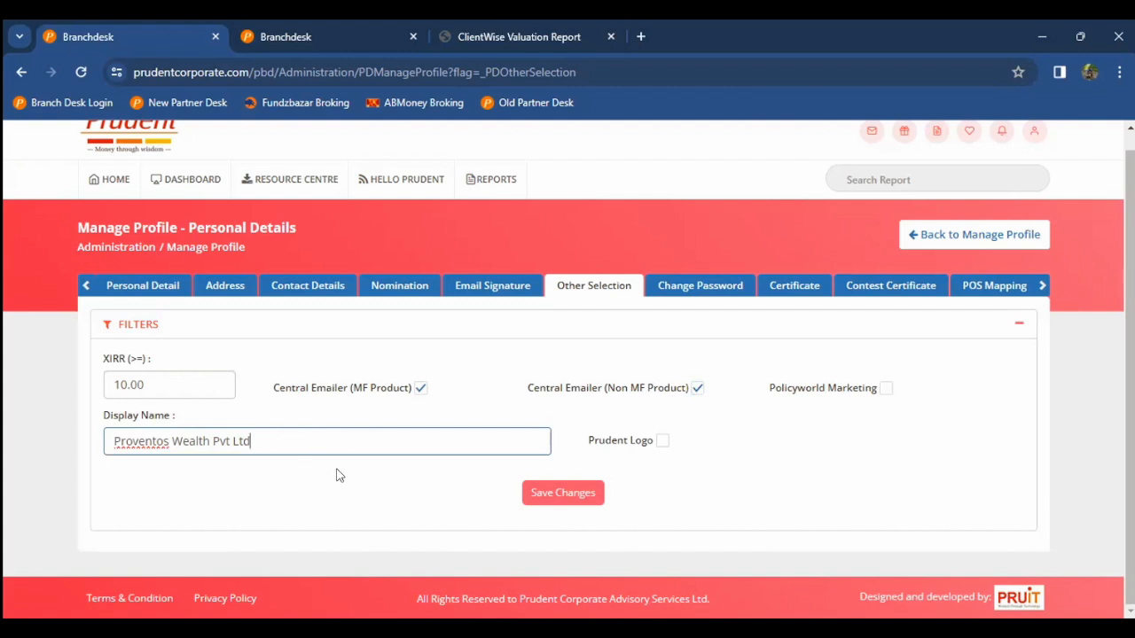
click(565, 491)
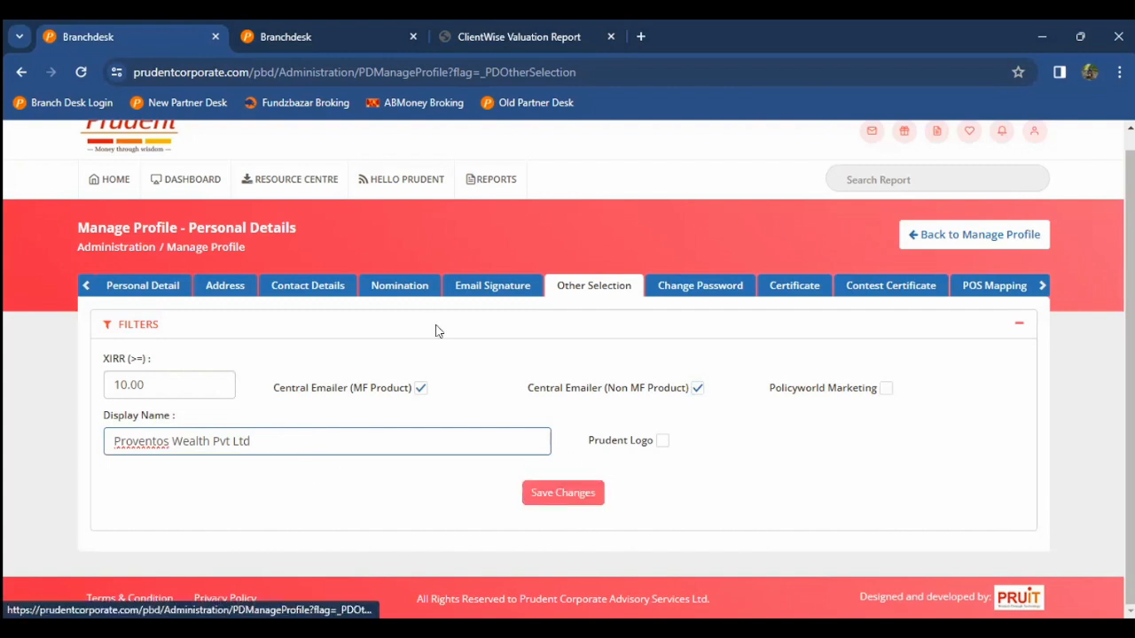
click(287, 38)
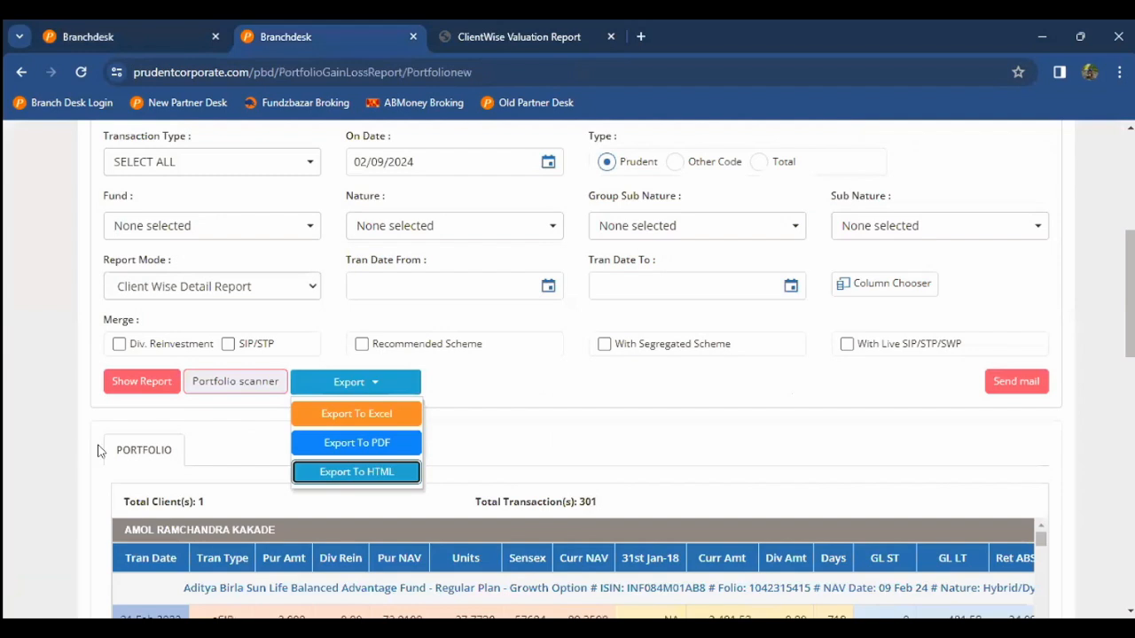
Step: Export the portfolio report to HTML again
click(98, 445)
click(346, 385)
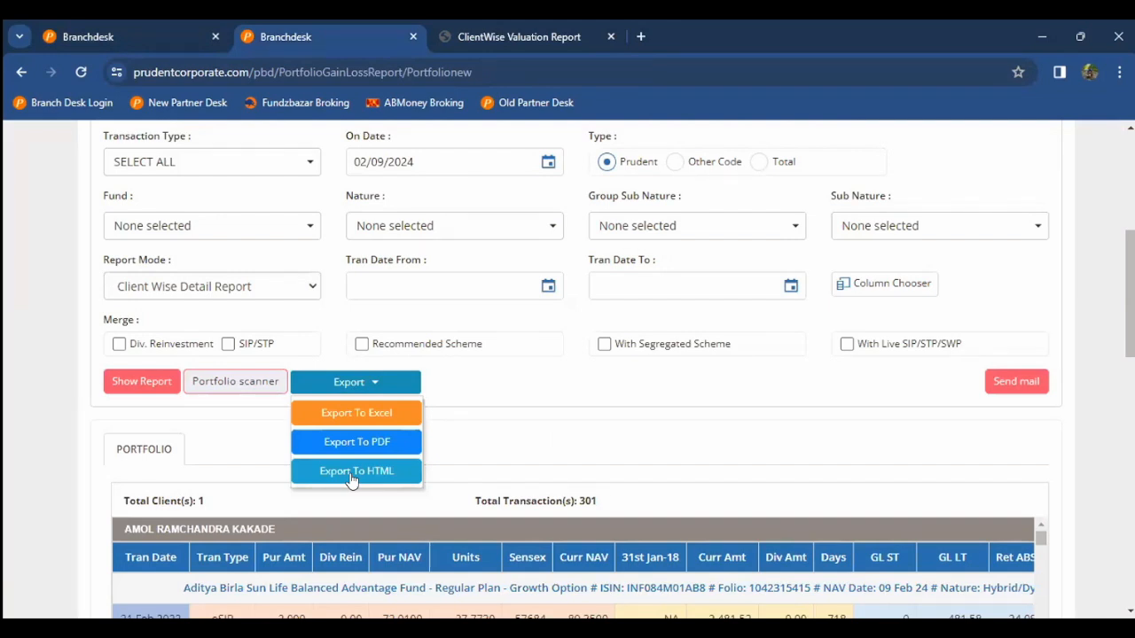
click(352, 473)
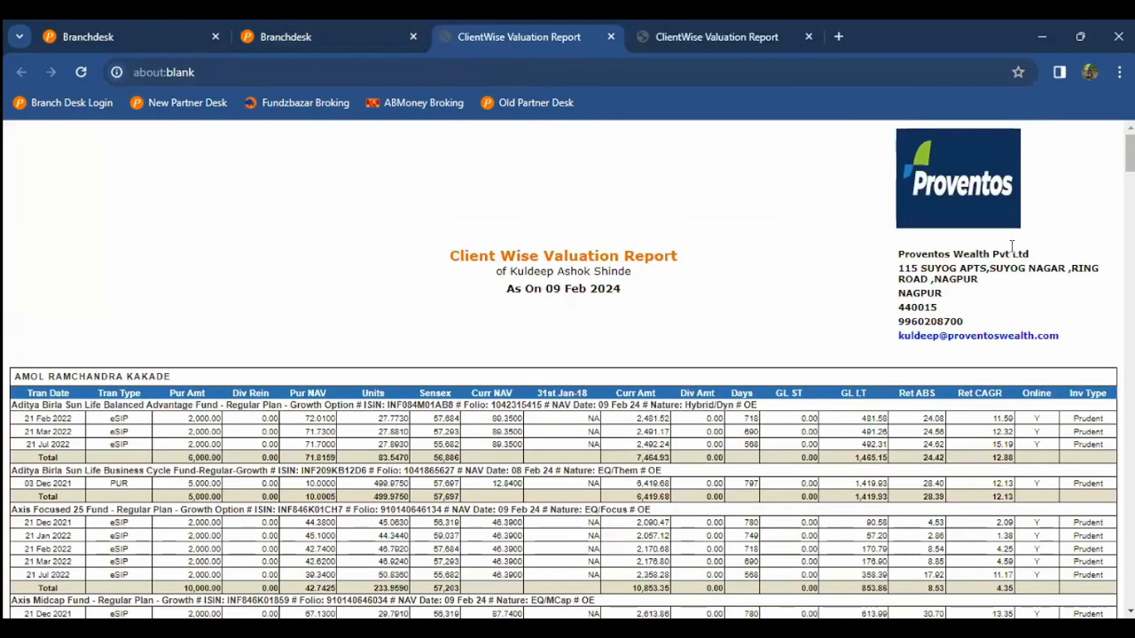
Step: Compare the report header's company name with the display name, then return to the profile tab
drag(1013, 255, 898, 255)
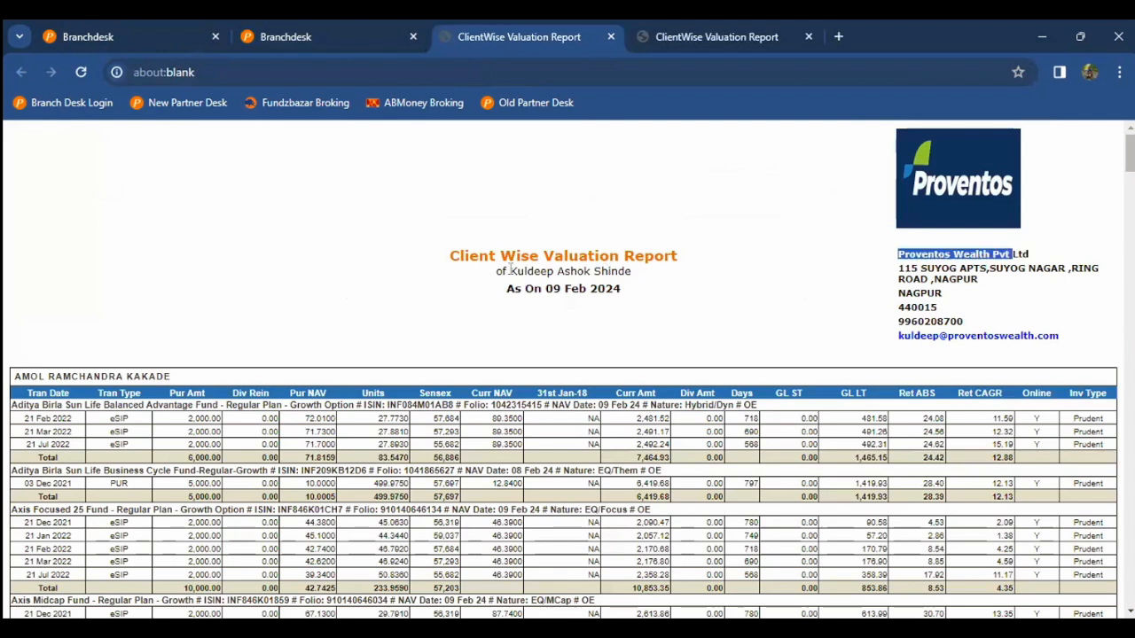
drag(1011, 254, 1029, 255)
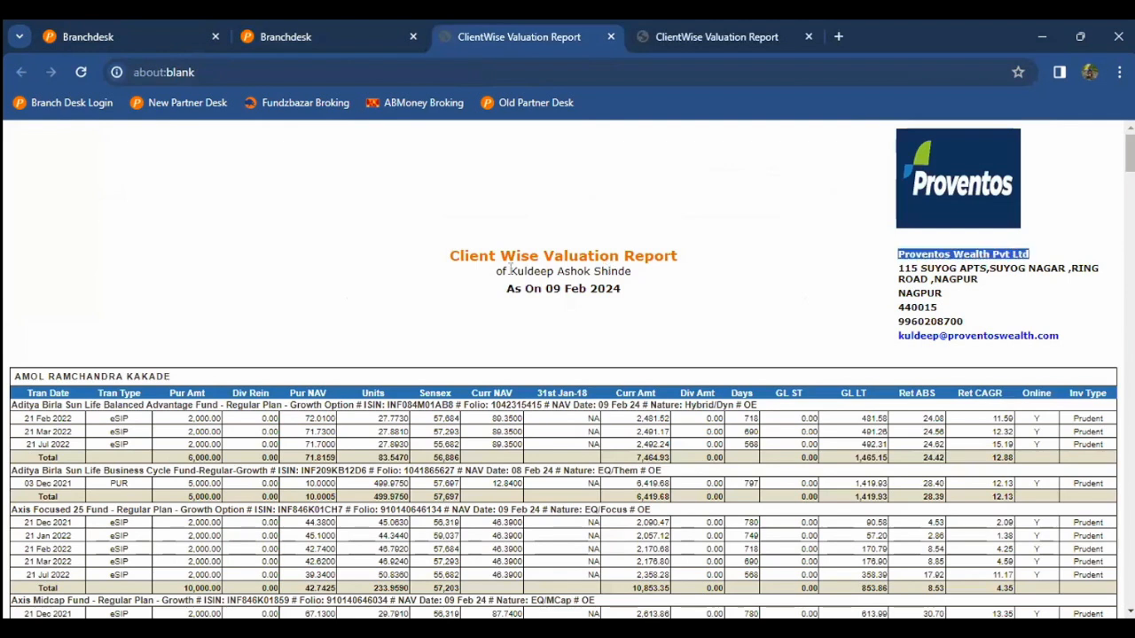
click(775, 258)
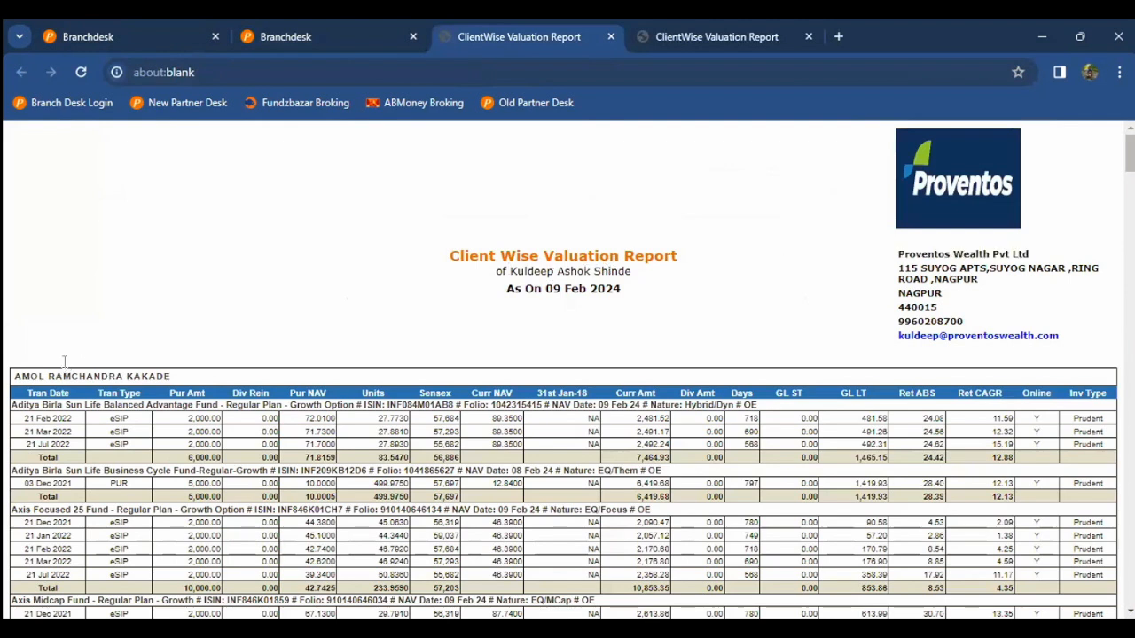
drag(527, 271, 565, 272)
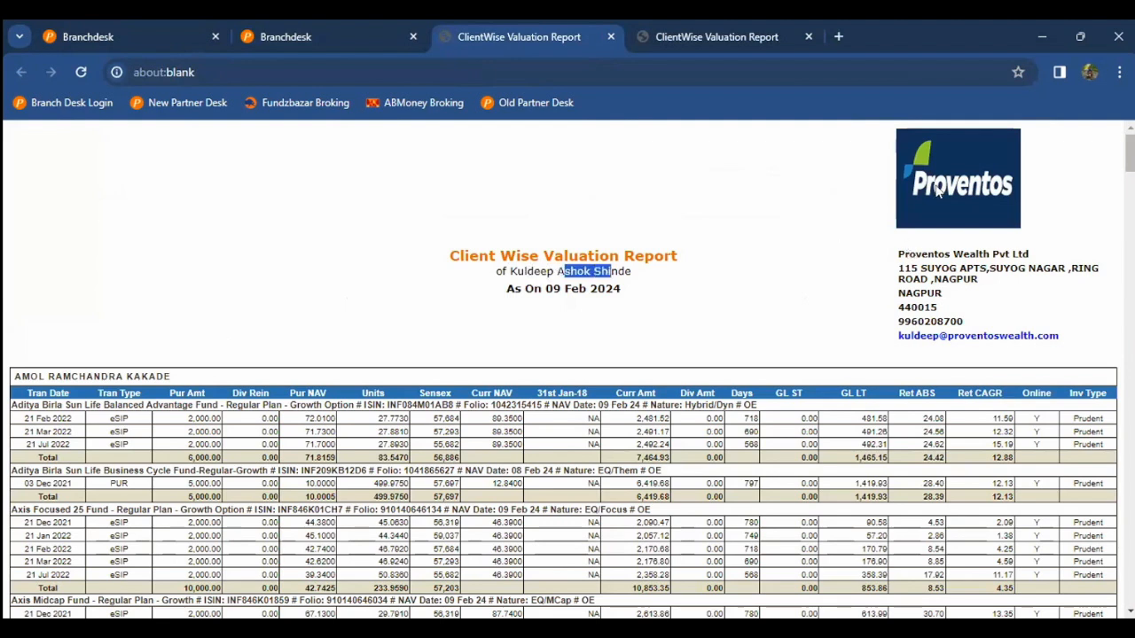
drag(908, 255, 972, 249)
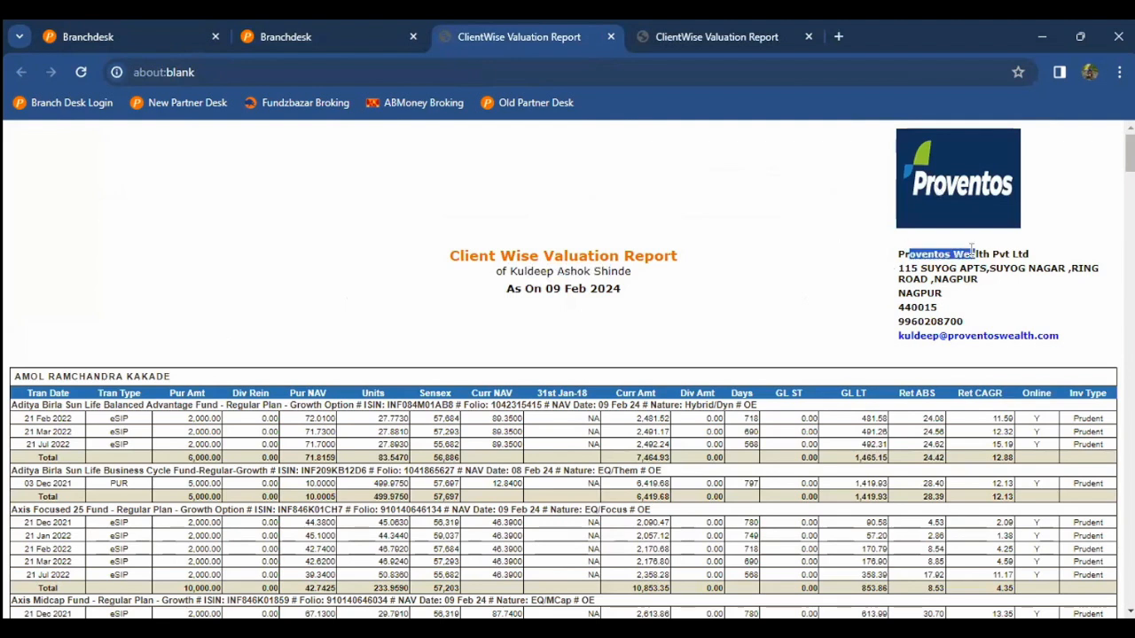
click(972, 250)
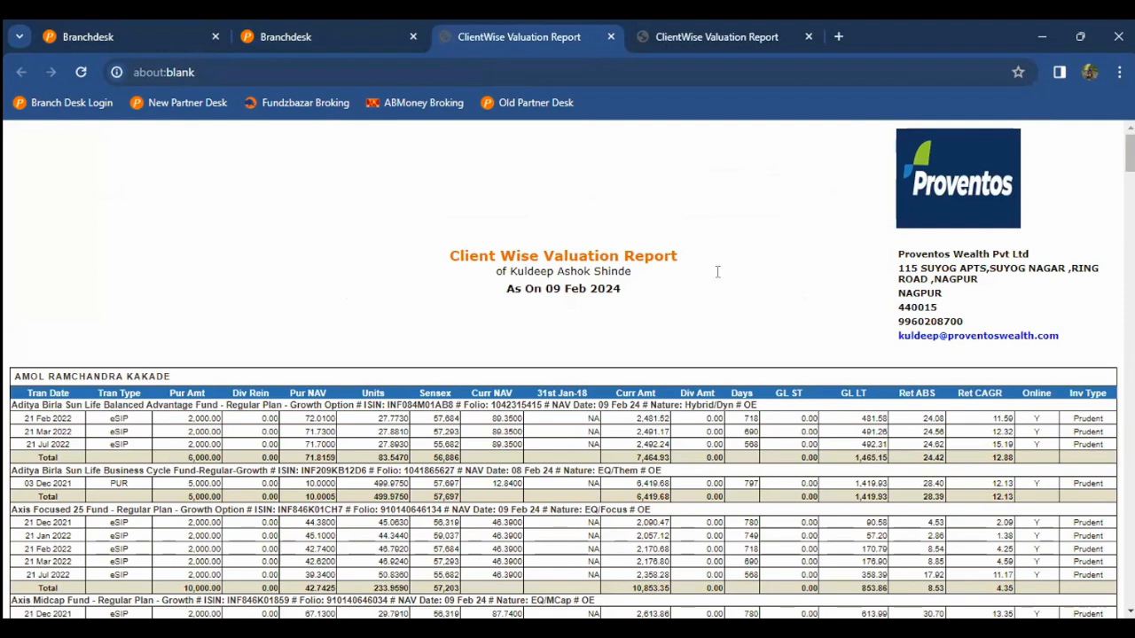
key(ctrl+shift+Tab)
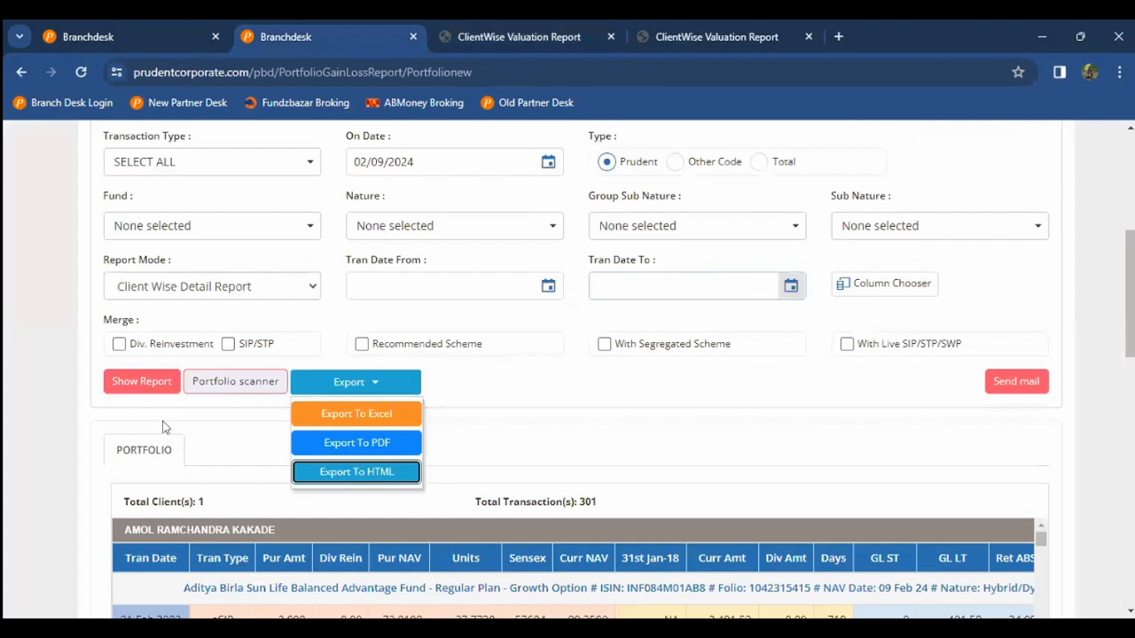
key(ctrl+shift+Tab)
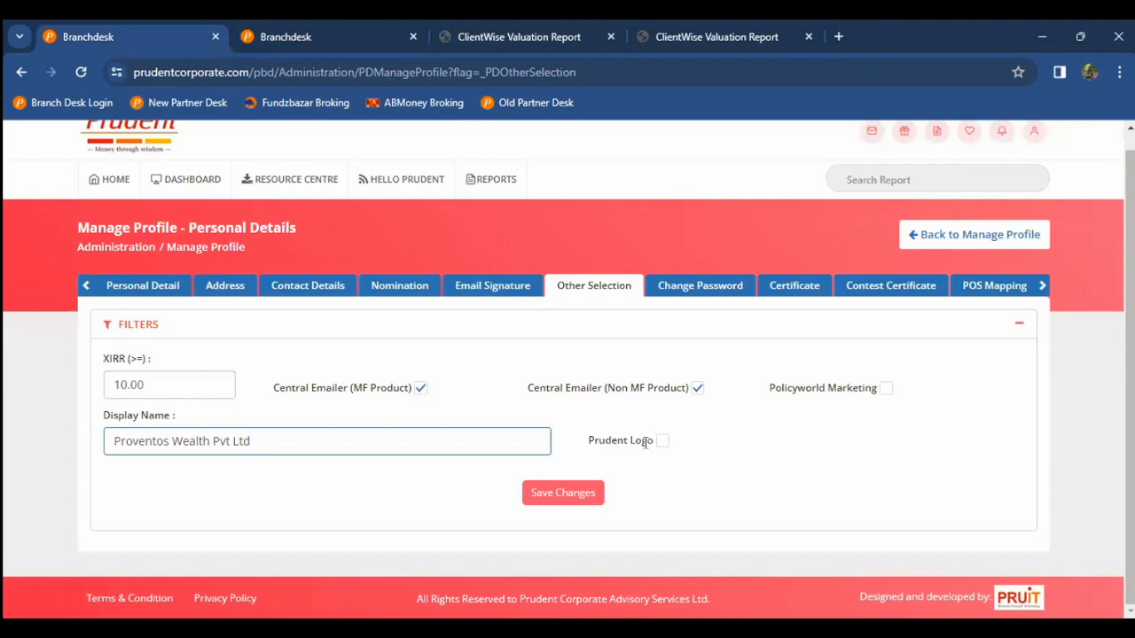
Step: Recheck the exported valuation report, then open the profile's Certificate section
key(ctrl+Tab)
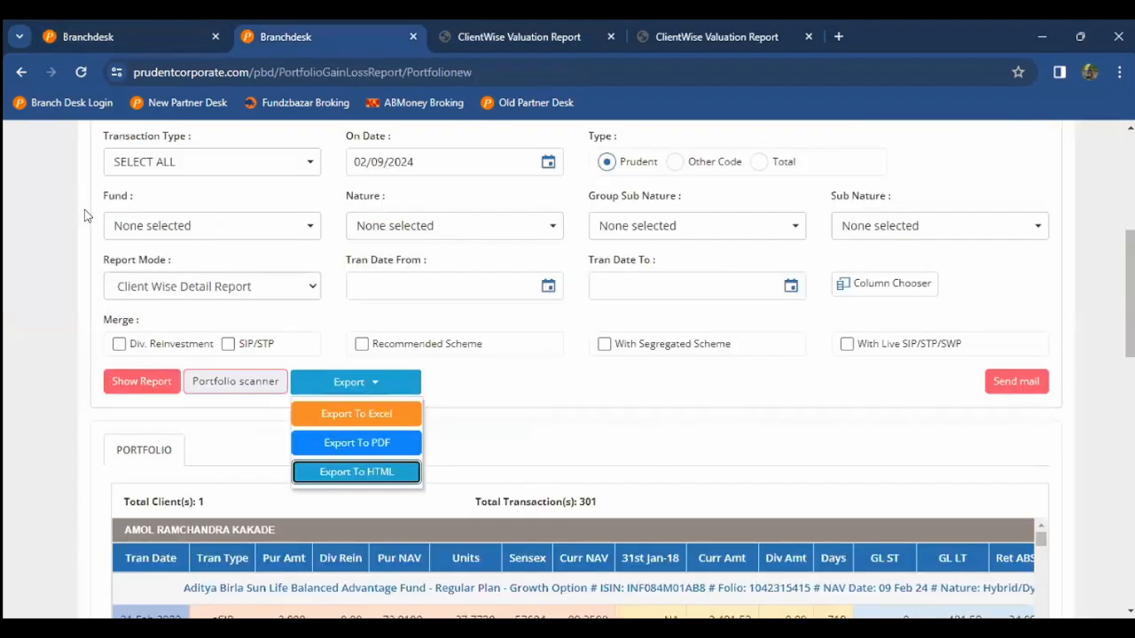
key(ctrl+Tab)
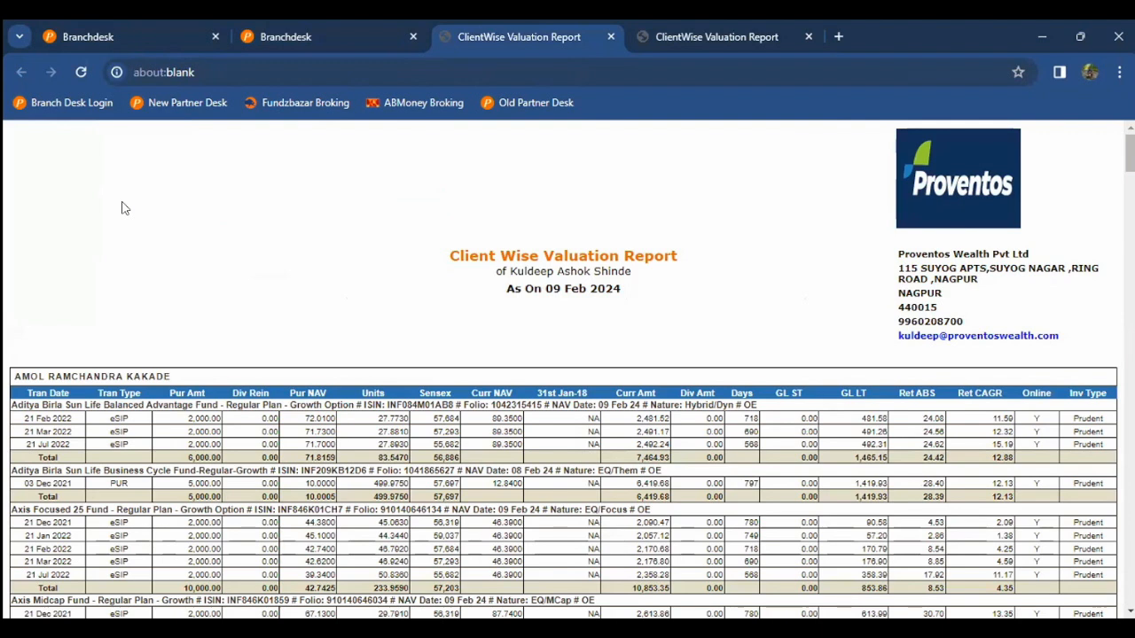
click(100, 37)
click(26, 404)
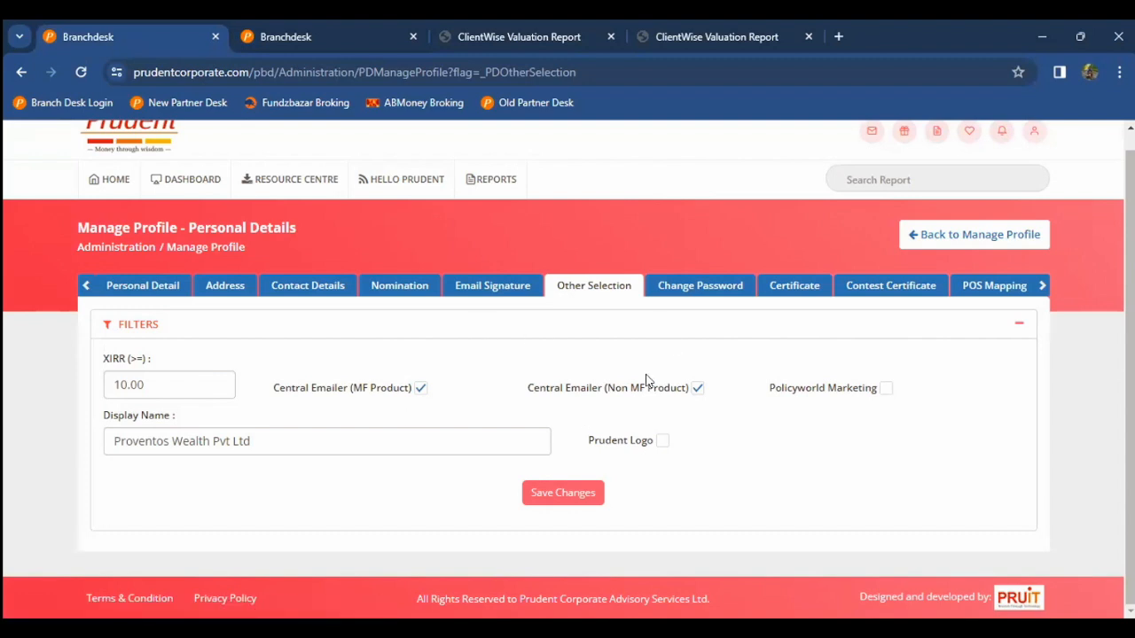
click(802, 293)
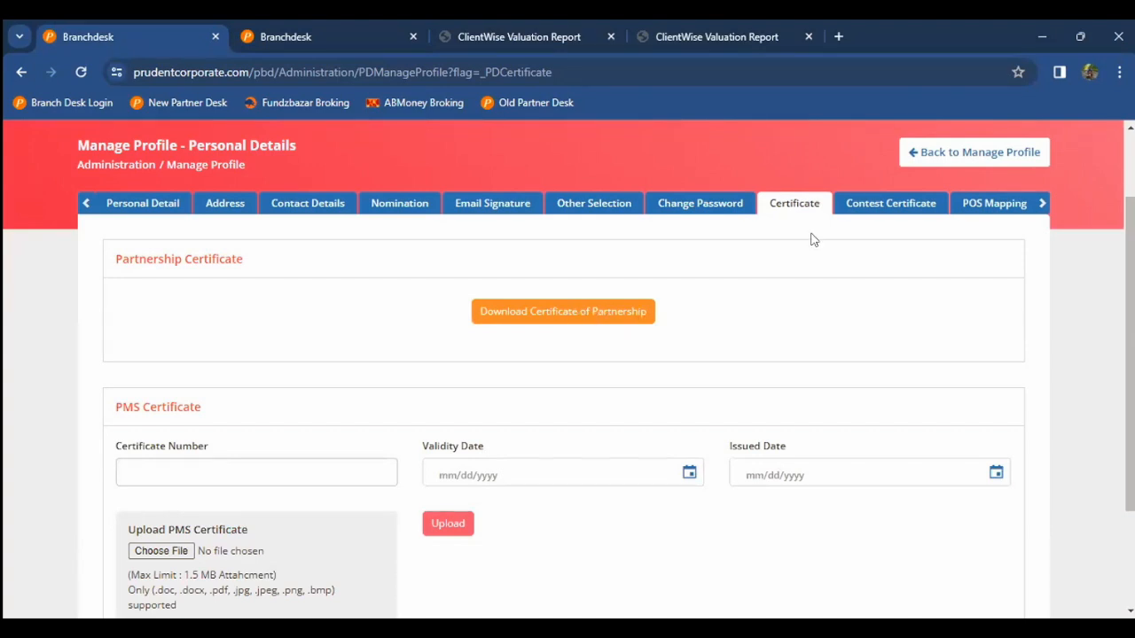
click(876, 206)
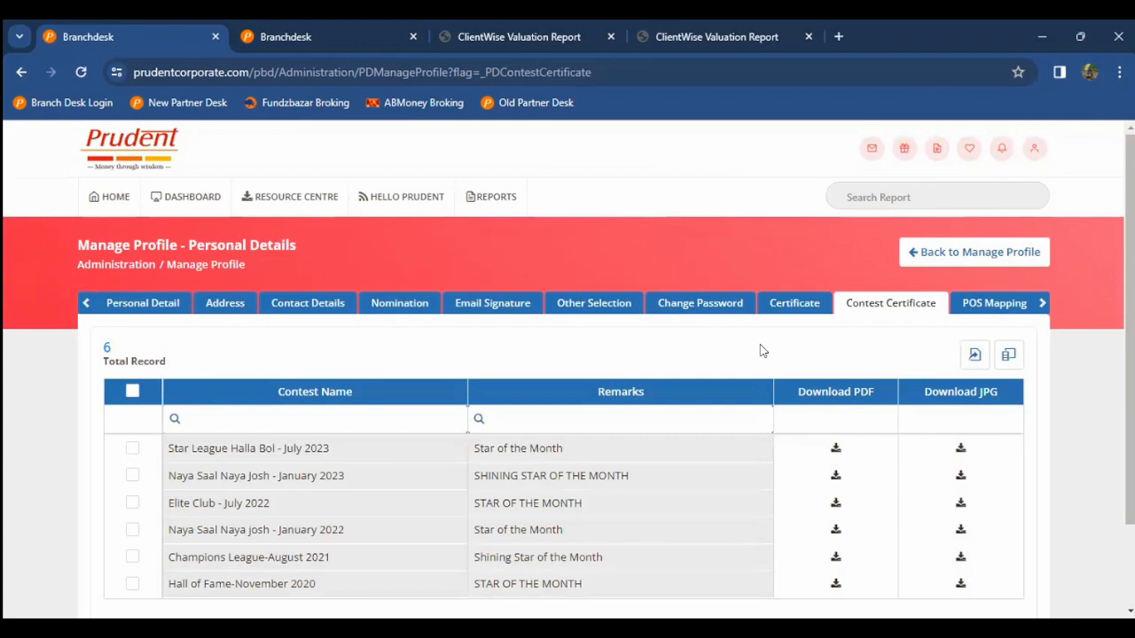
scroll(760, 346, down, 1)
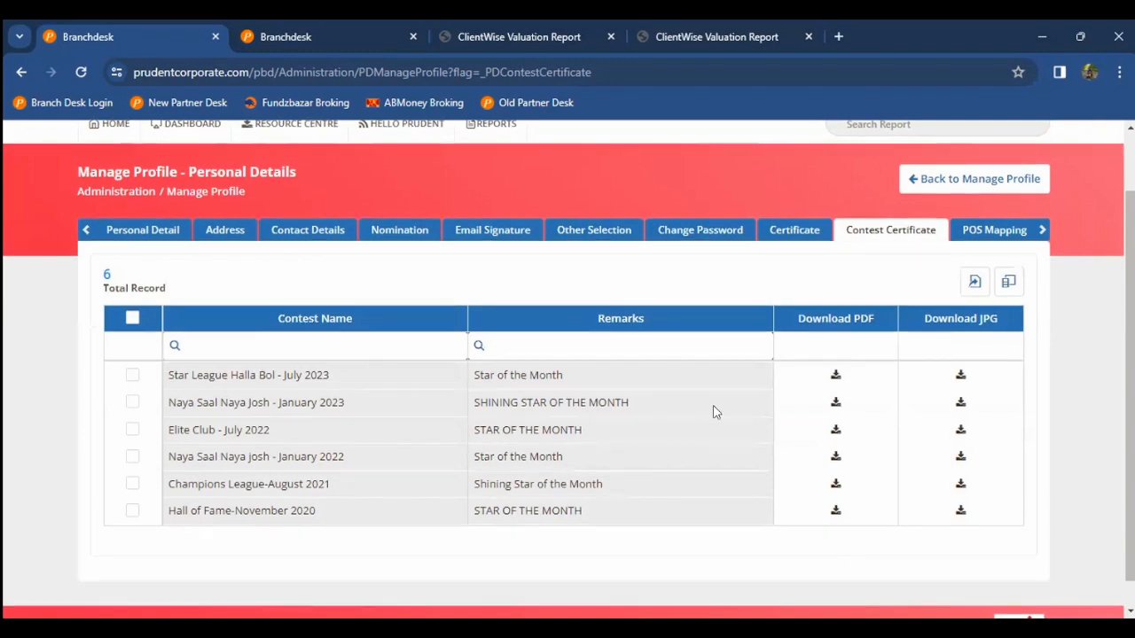
scroll(713, 411, down, 1)
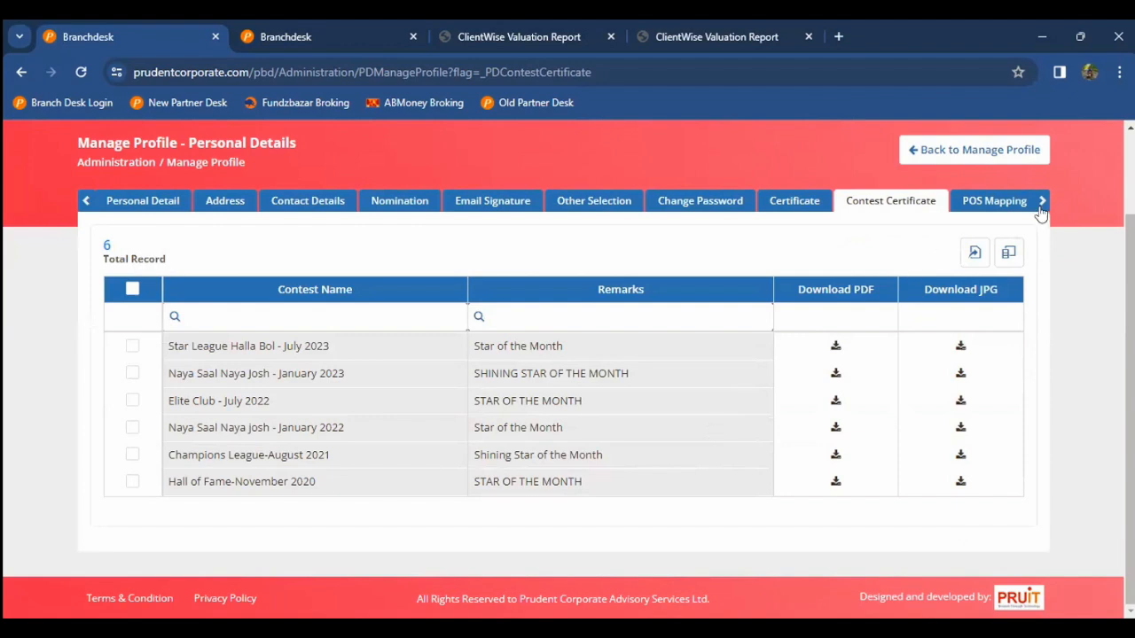
click(902, 210)
Step: Open POS Mapping and highlight its 'No record found' message
click(901, 210)
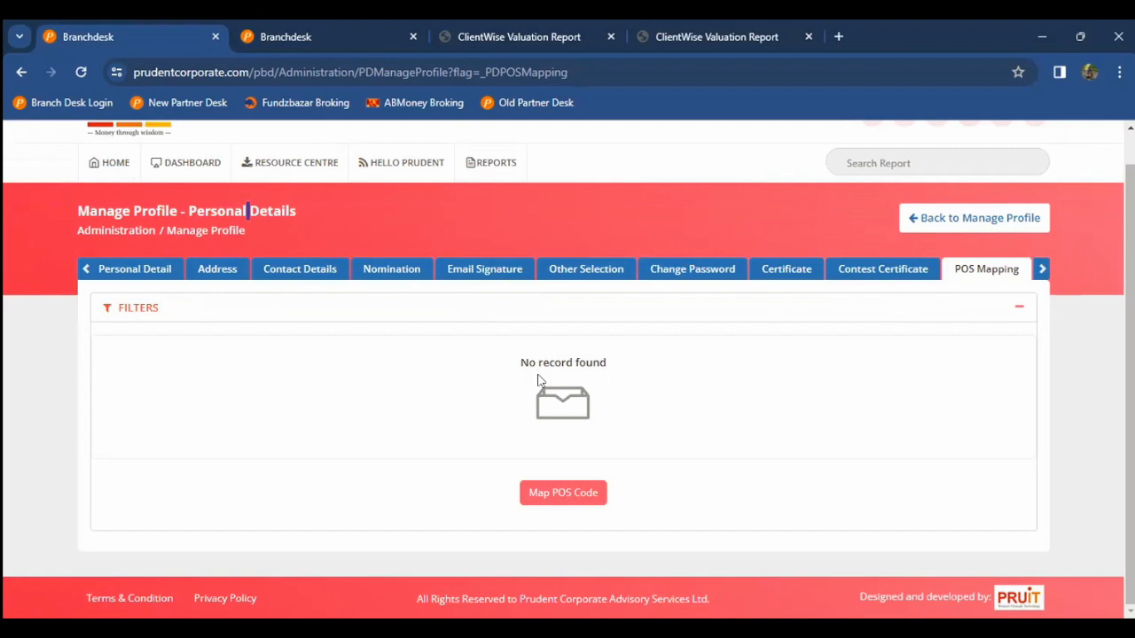
drag(601, 362, 520, 363)
click(570, 361)
double_click(570, 362)
click(535, 362)
Step: Visit General Details from Manage Profile, then return to the Personal, General, Email and Logo cards
click(970, 231)
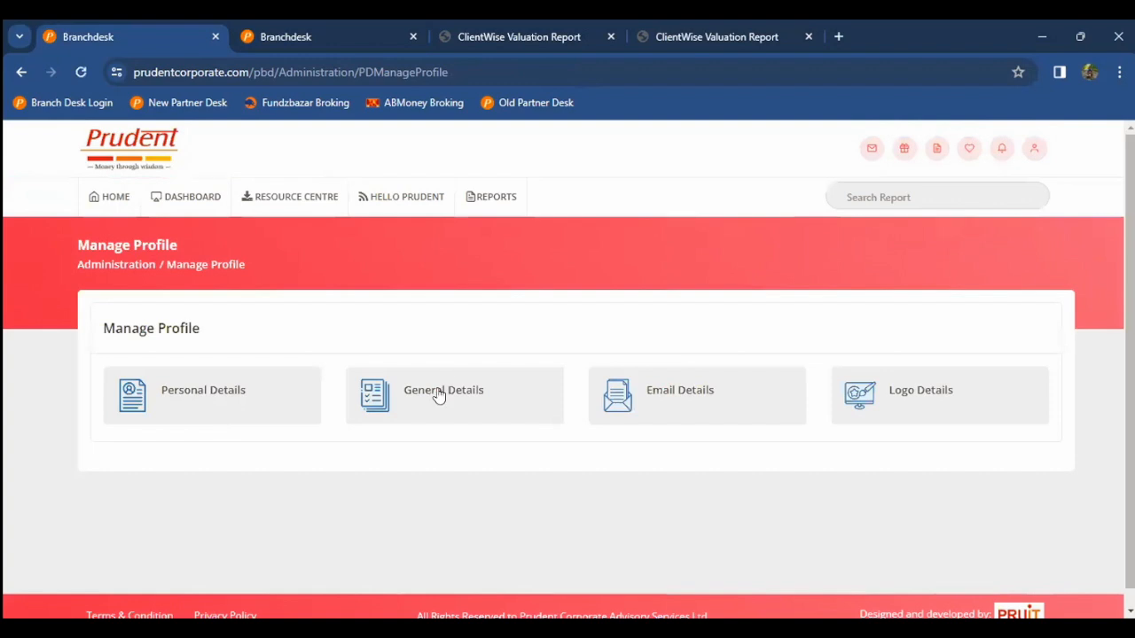
click(438, 396)
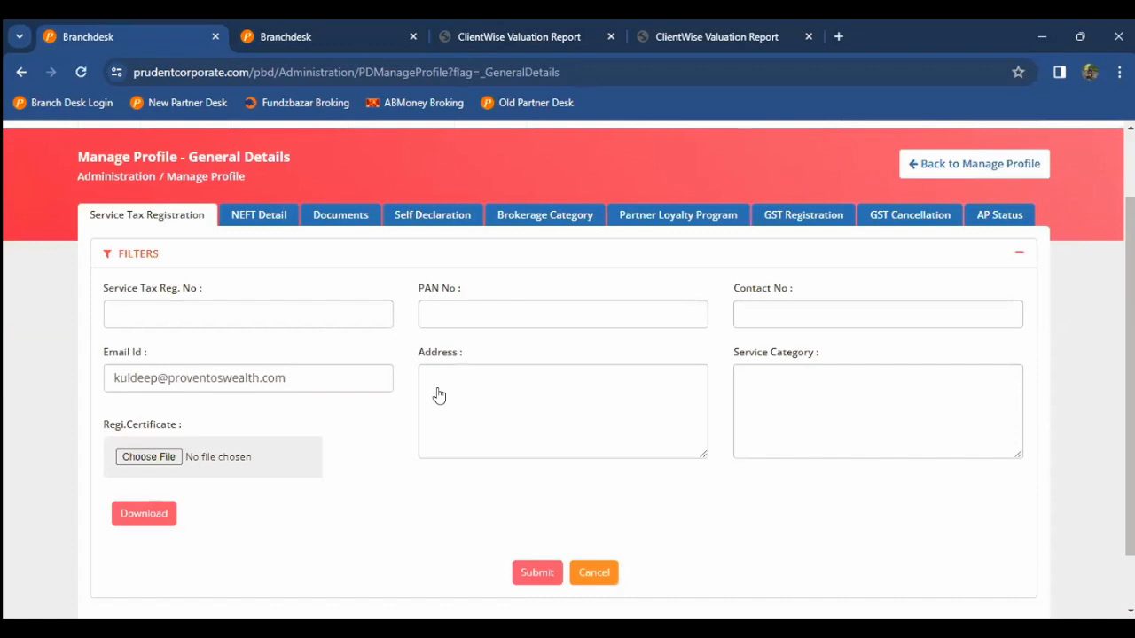
click(947, 165)
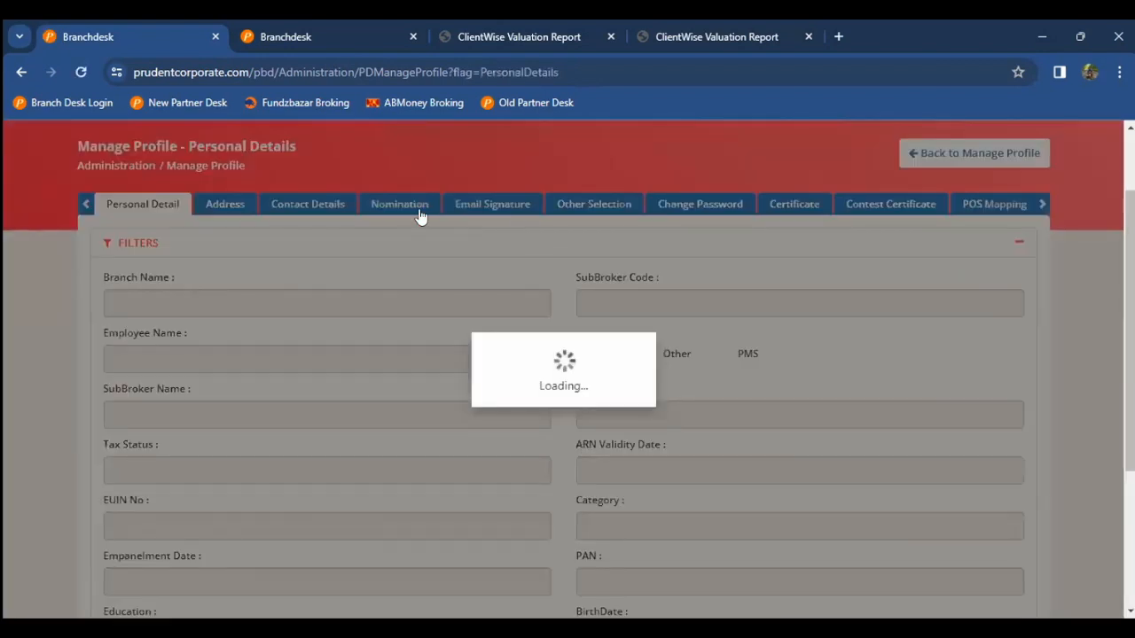
Step: Open the Nomination section and scroll through the Update Nominee request (relationship Spouse, 1 record)
click(416, 212)
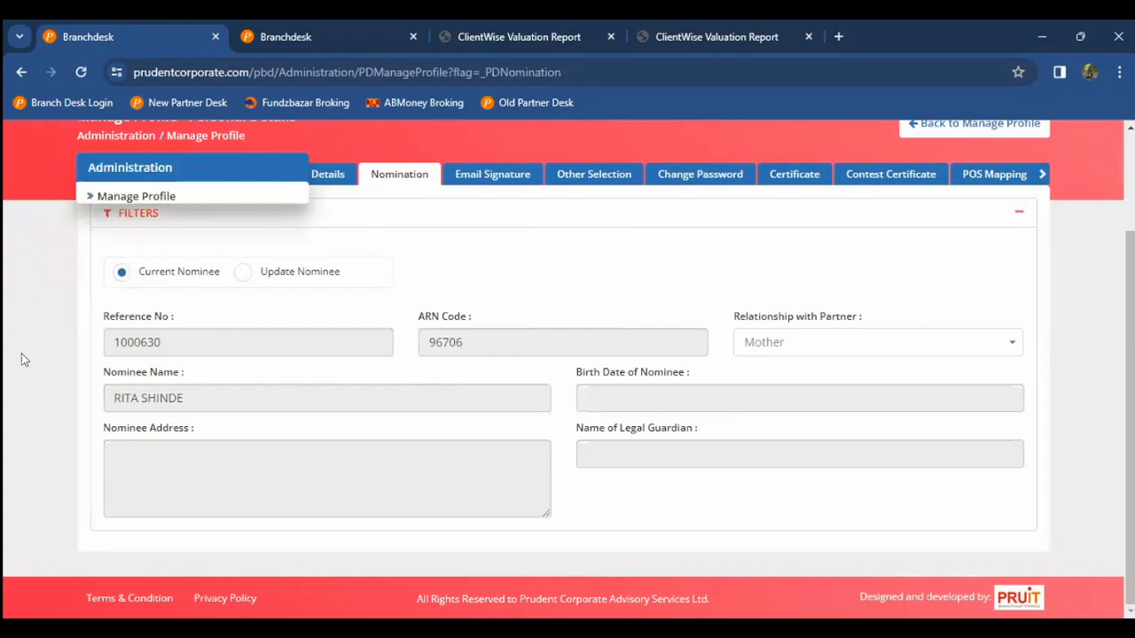
click(242, 271)
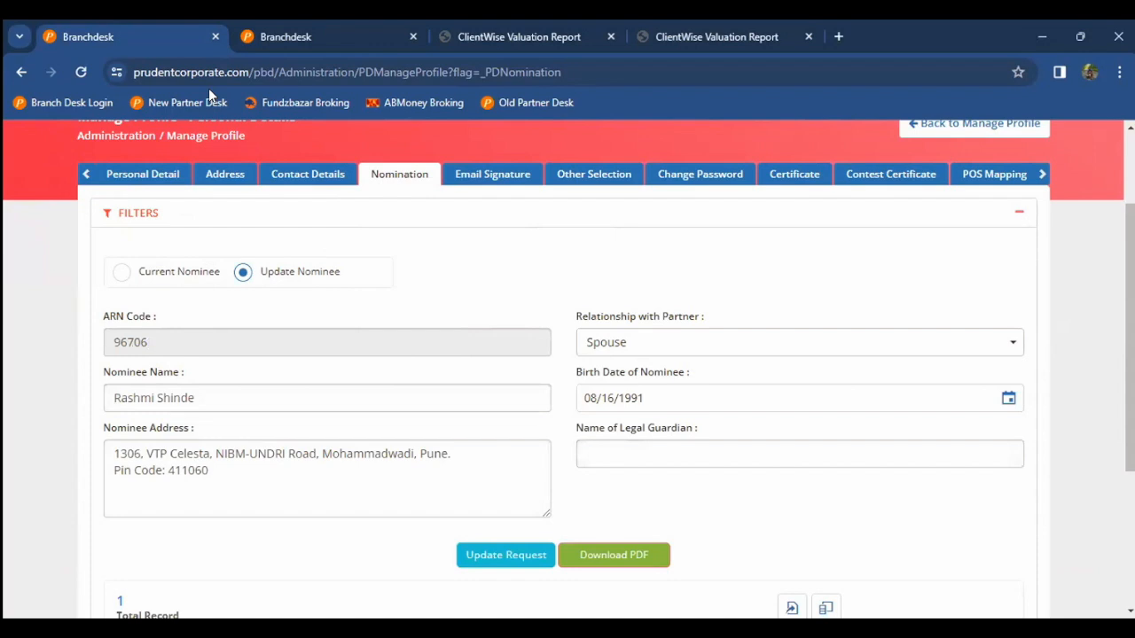
key(alt+Tab)
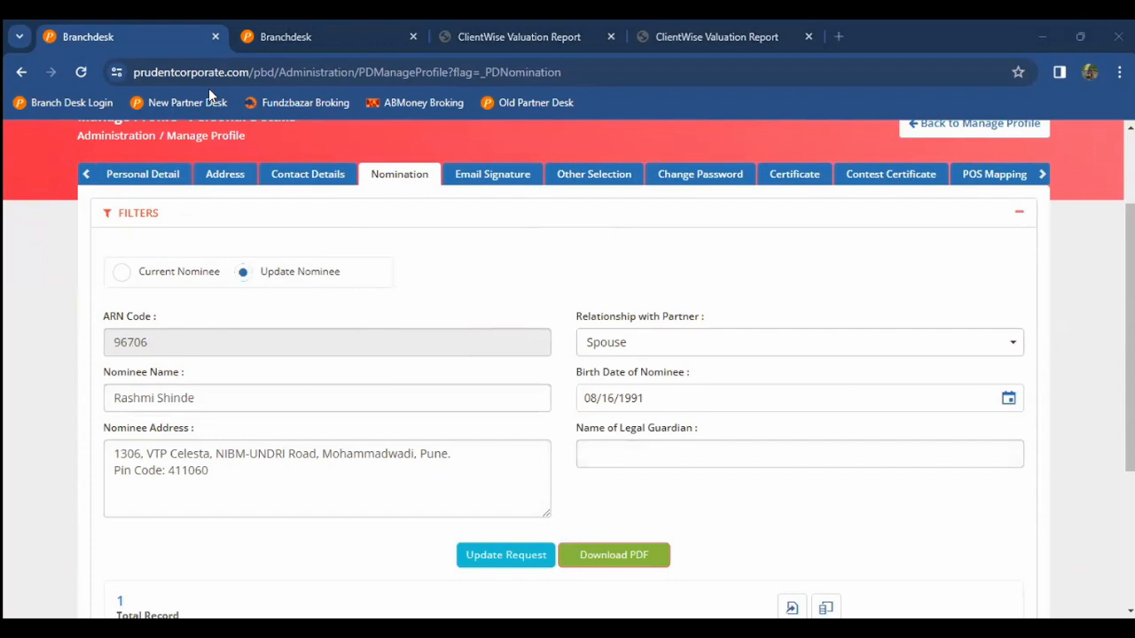
mouse_move(50, 313)
scroll(42, 358, down, 1)
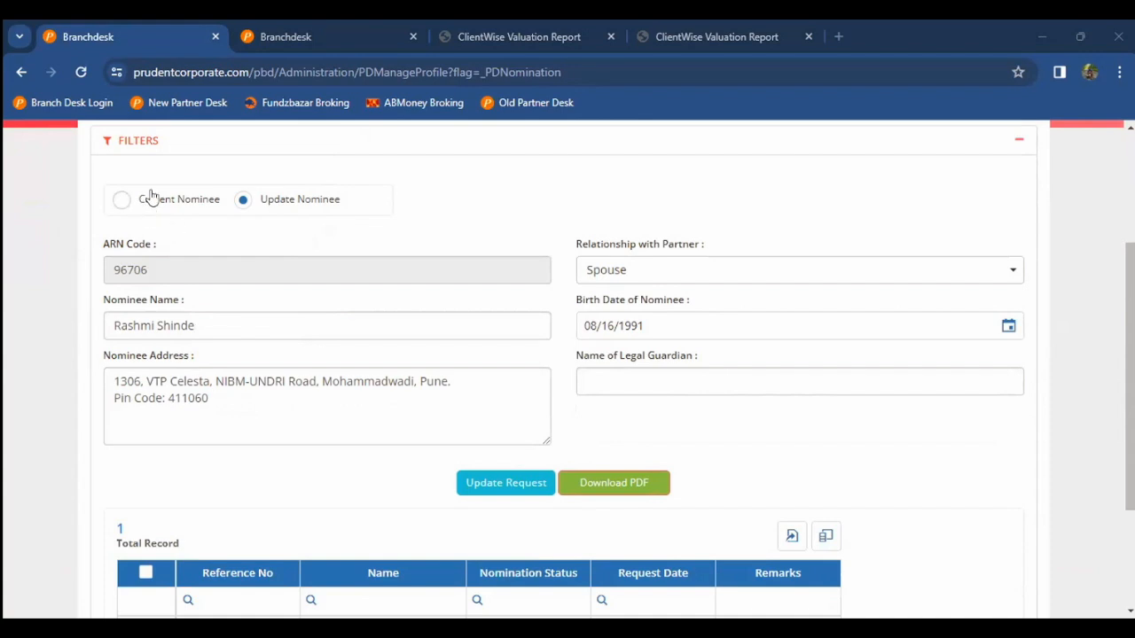
scroll(277, 217, up, 1)
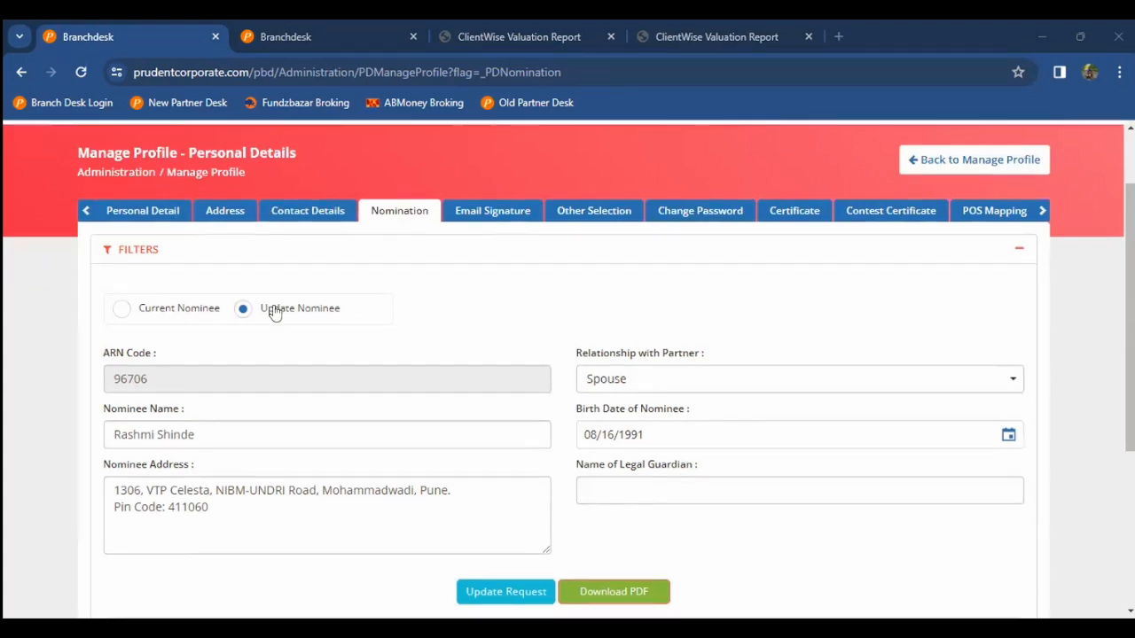
scroll(275, 312, down, 1)
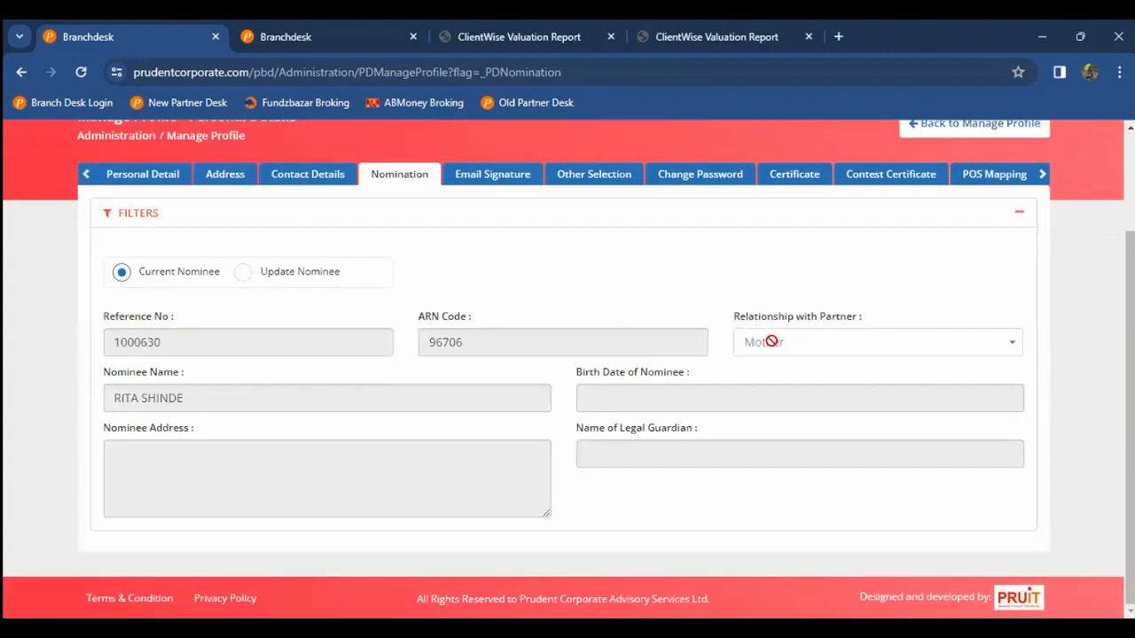
Step: Show the Update Nominee request, check the relationship options, and highlight its Pending status
click(309, 271)
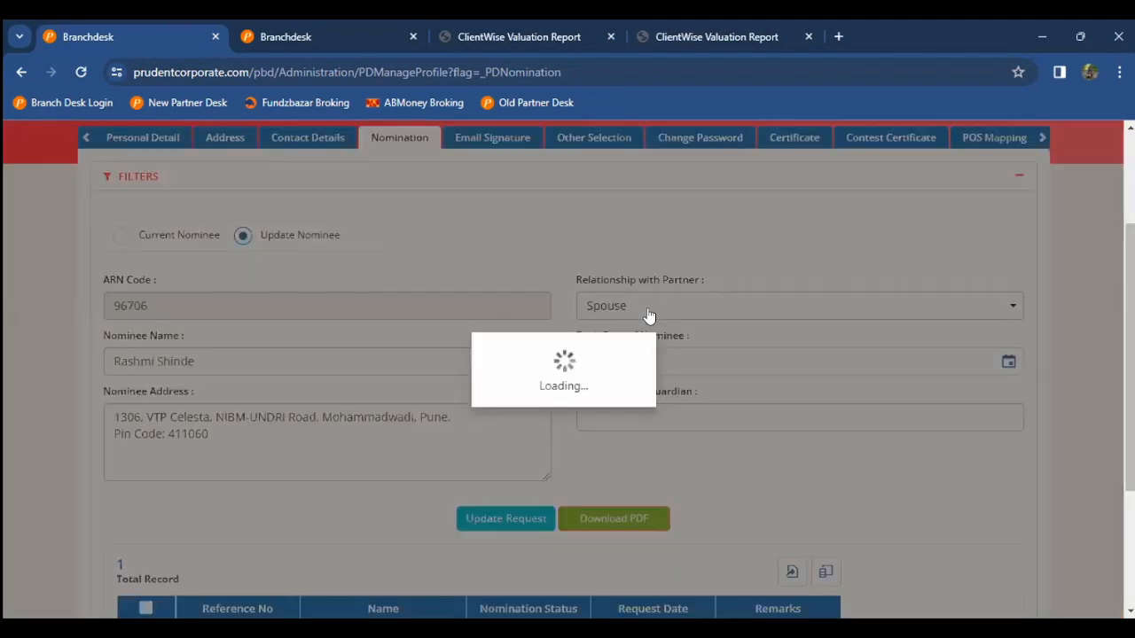
click(648, 314)
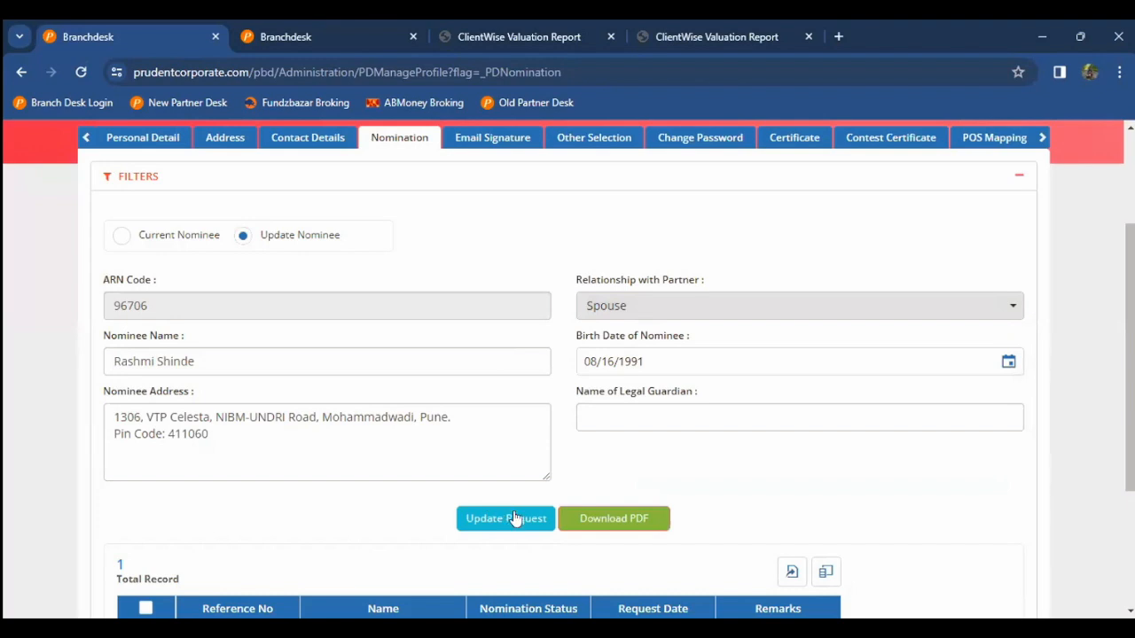
scroll(568, 451, down, 3)
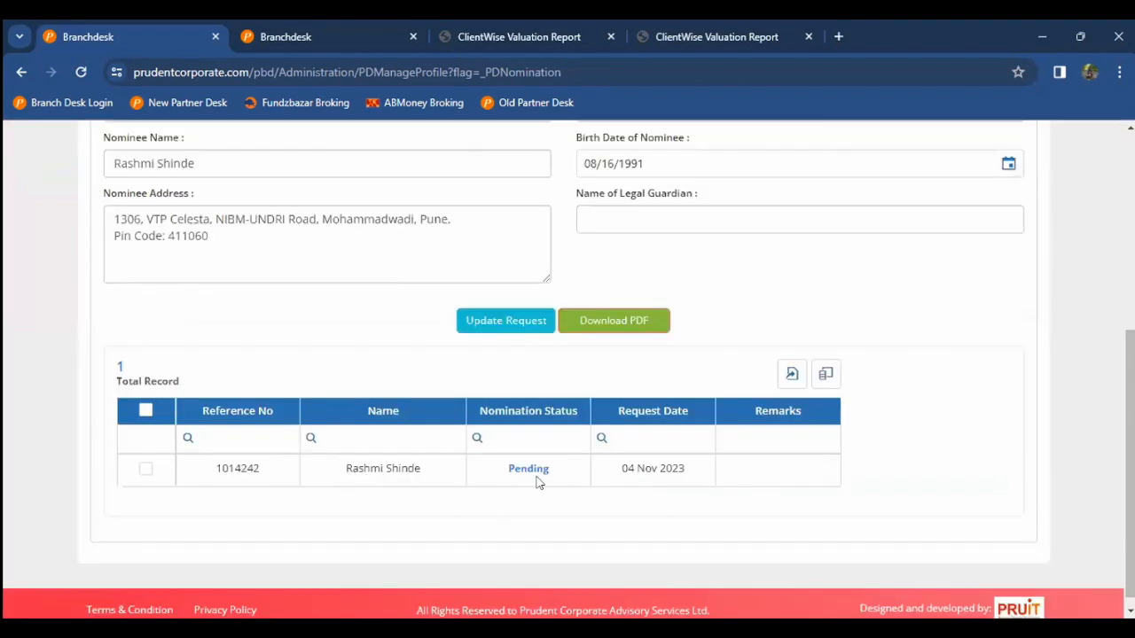
drag(500, 468, 720, 479)
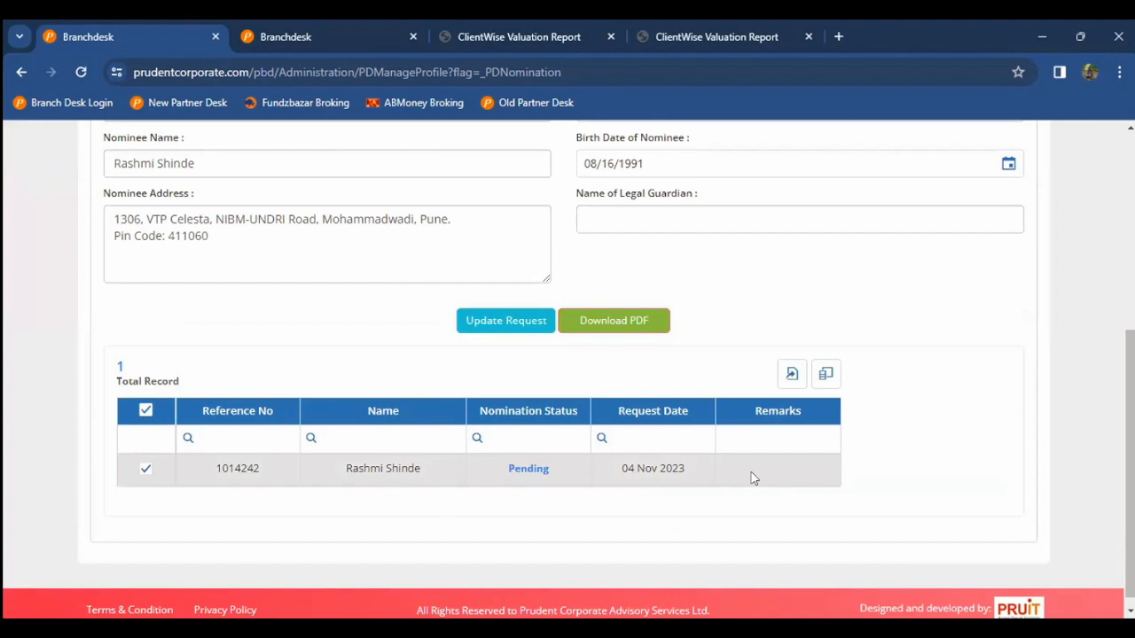
Step: Download the nominee update request as PDF, recheck the Pending status, and go to Other Selection
click(621, 327)
scroll(532, 420, up, 1)
scroll(507, 443, down, 1)
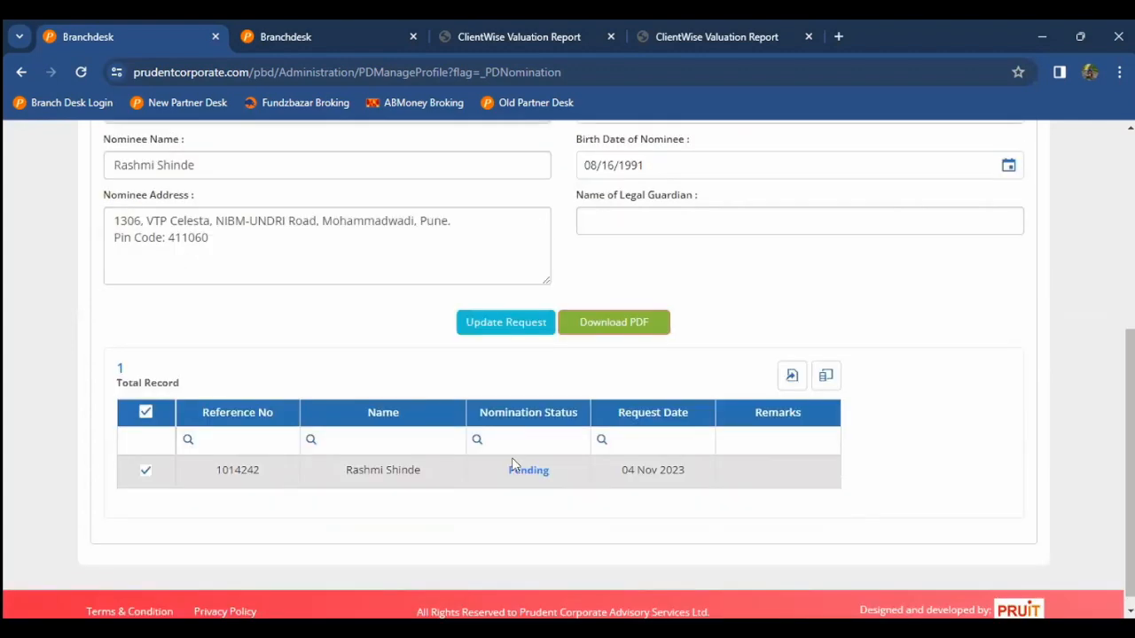
double_click(528, 468)
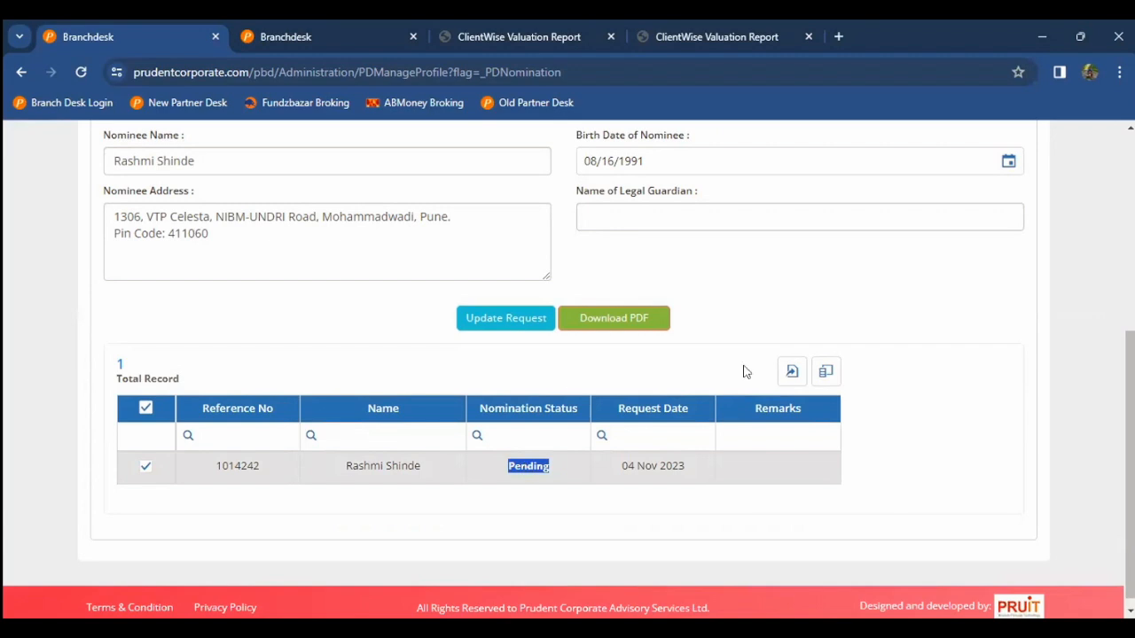
scroll(747, 372, up, 4)
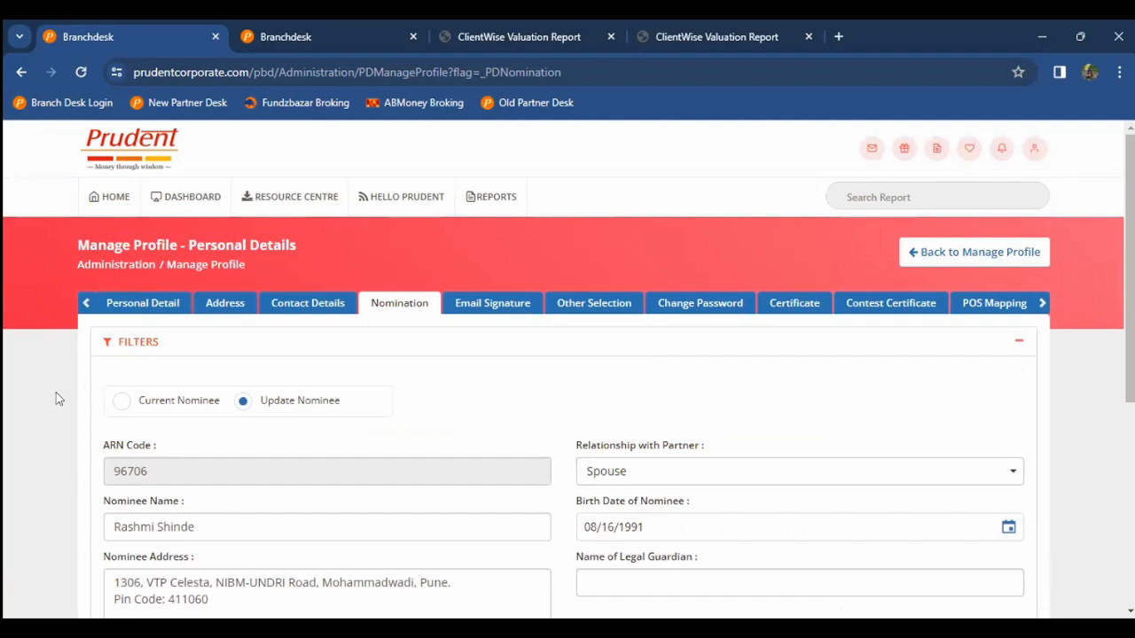
scroll(55, 399, down, 1)
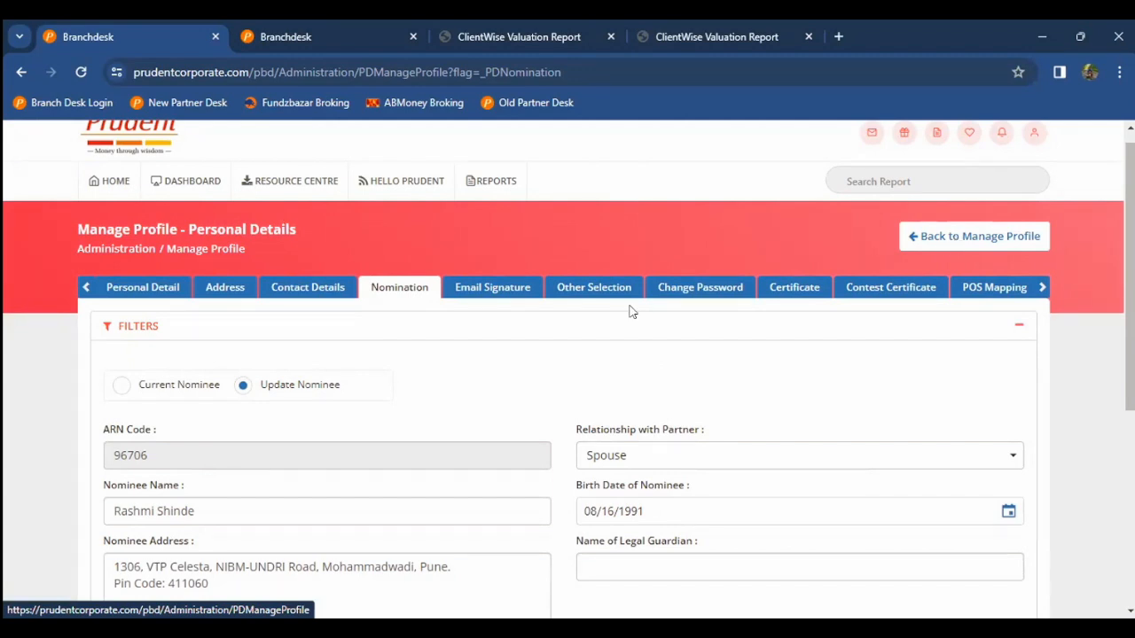
click(601, 301)
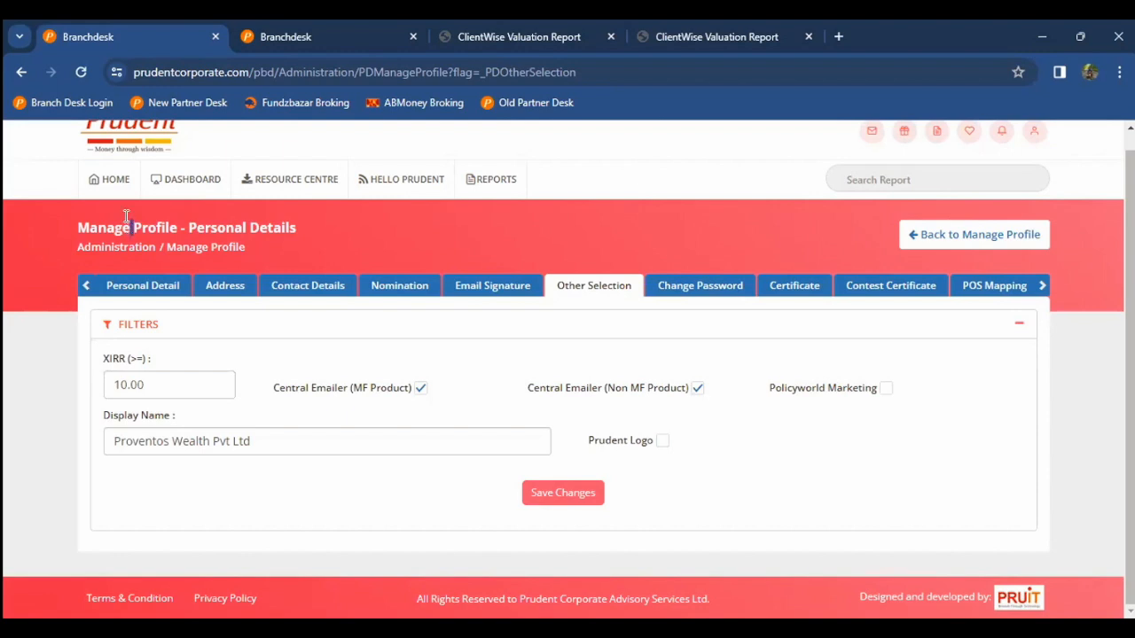
scroll(72, 222, up, 1)
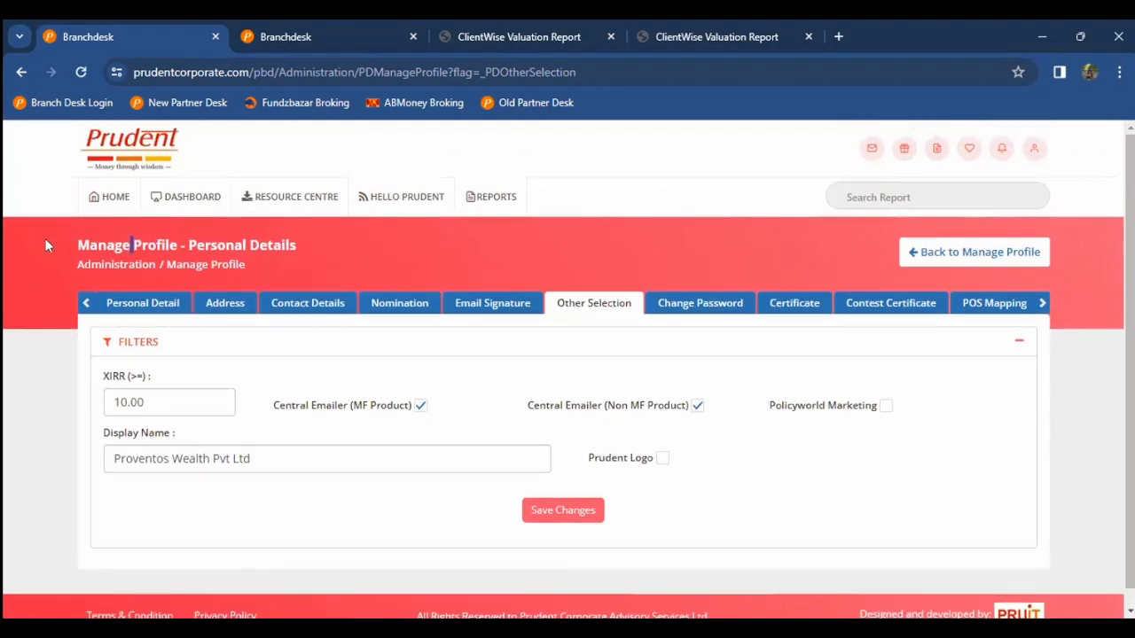
scroll(45, 240, down, 1)
scroll(45, 239, up, 1)
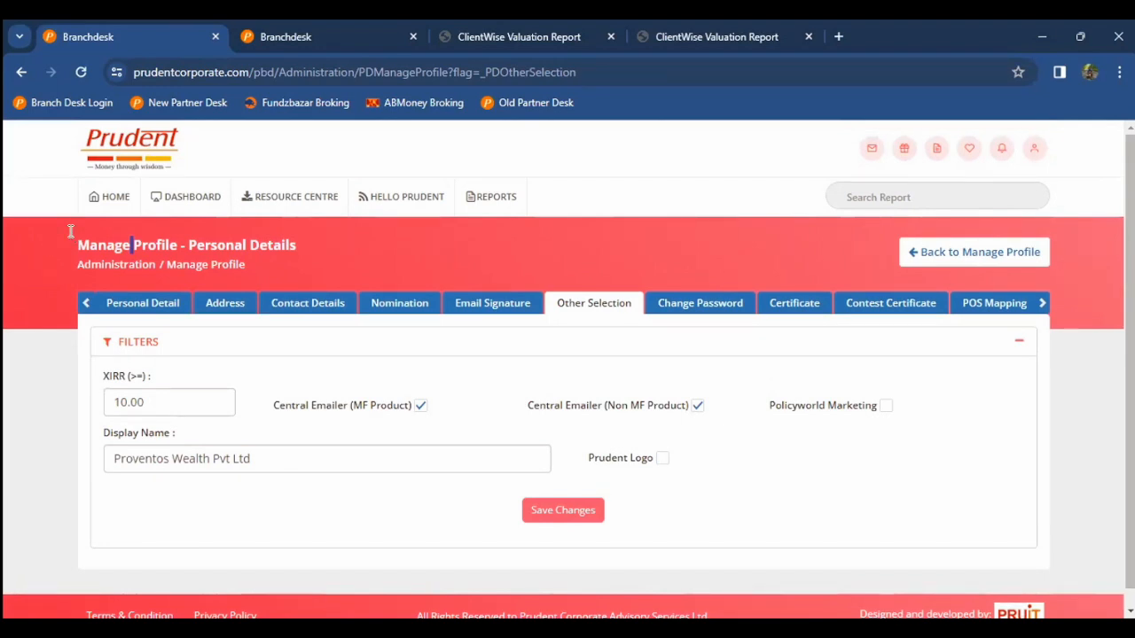
key(ctrl+Tab)
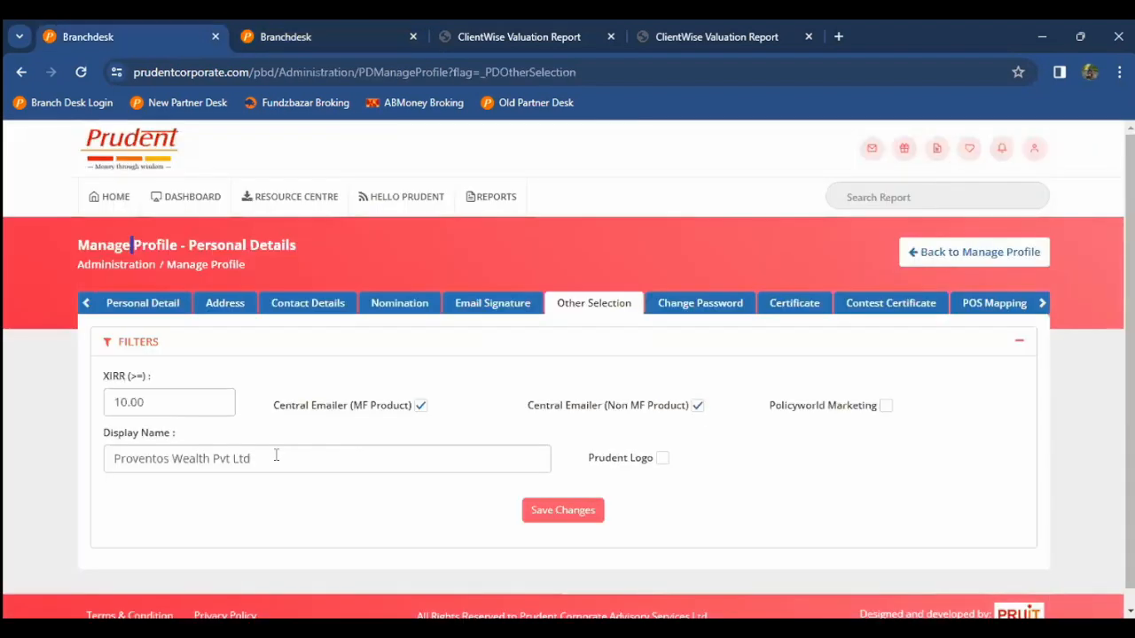
click(418, 310)
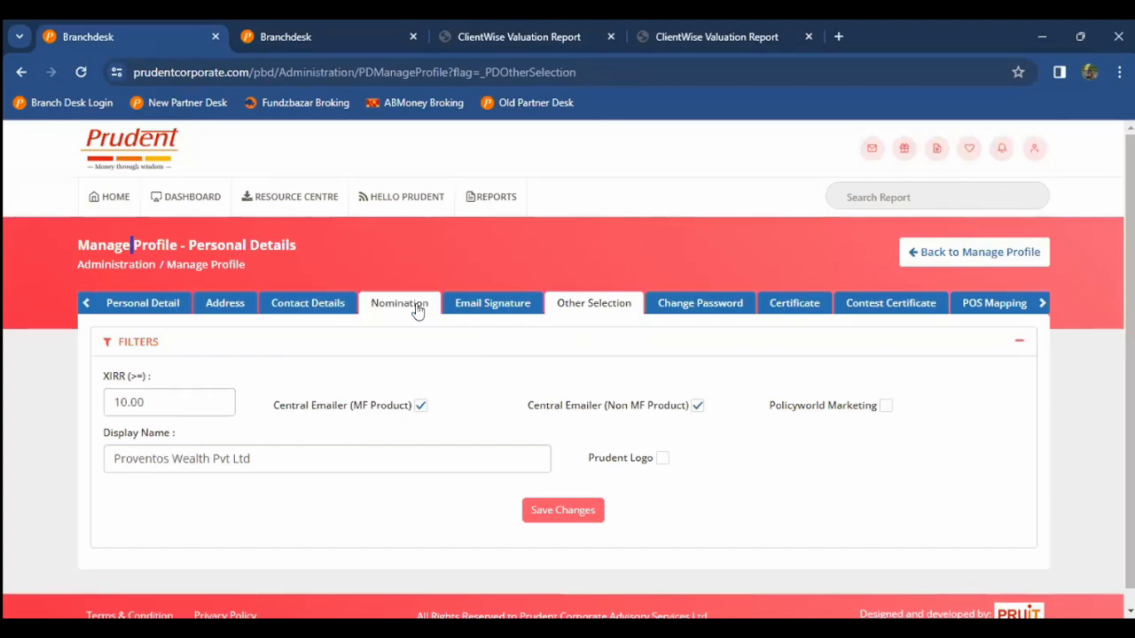
Step: Review the exported client-wise valuation PDF and cycle back to the Branchdesk portfolio report tab
click(871, 132)
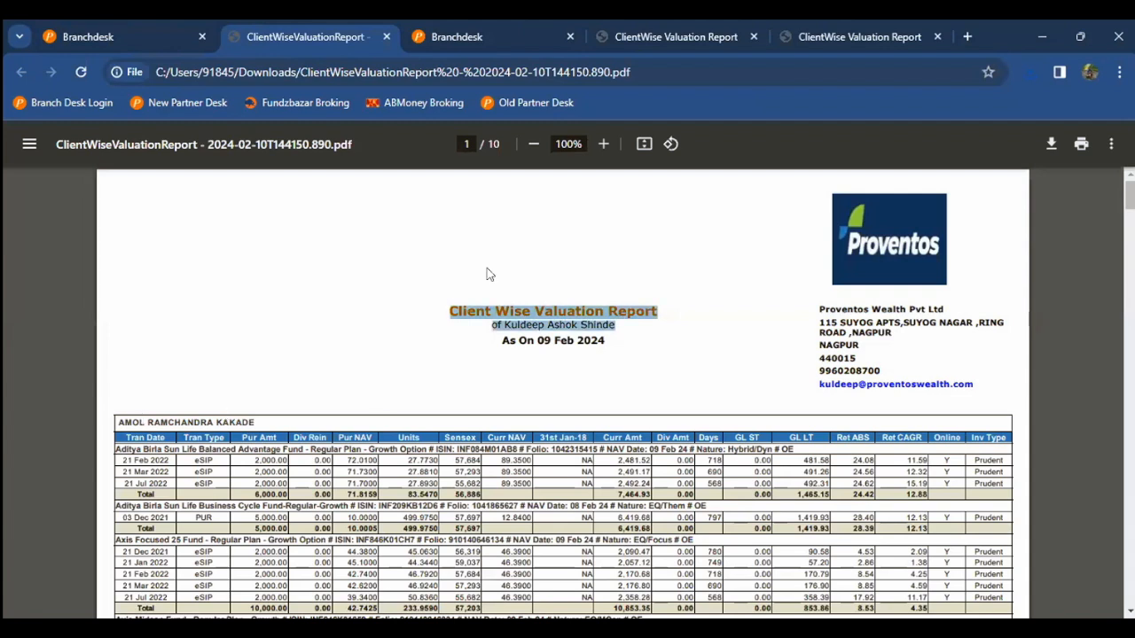
scroll(487, 275, down, 1)
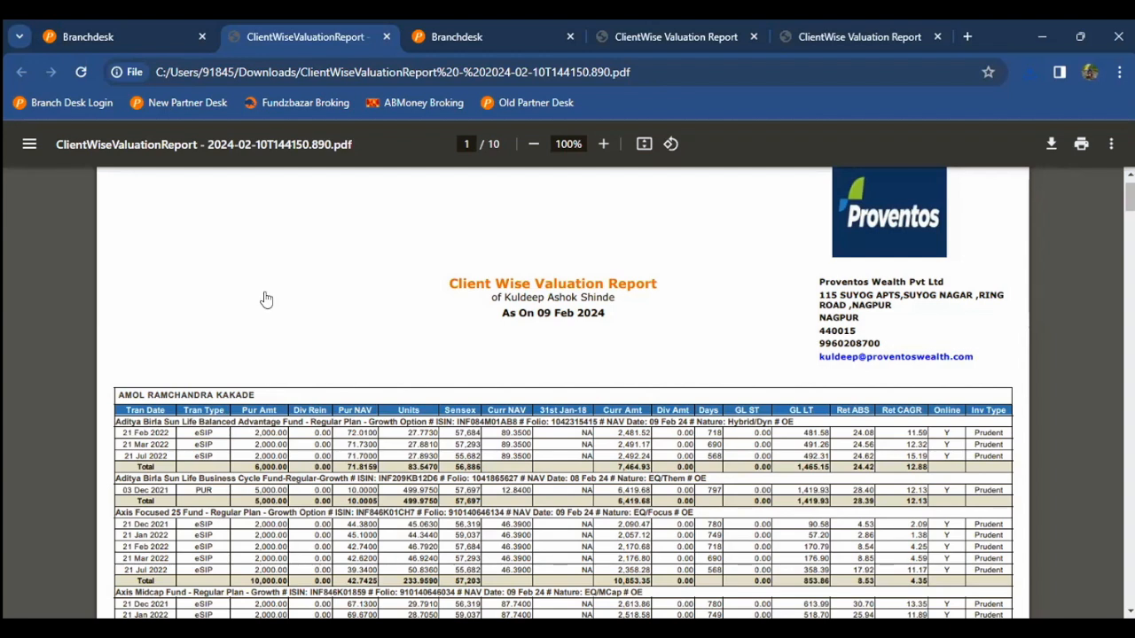
key(ctrl+shift+Tab)
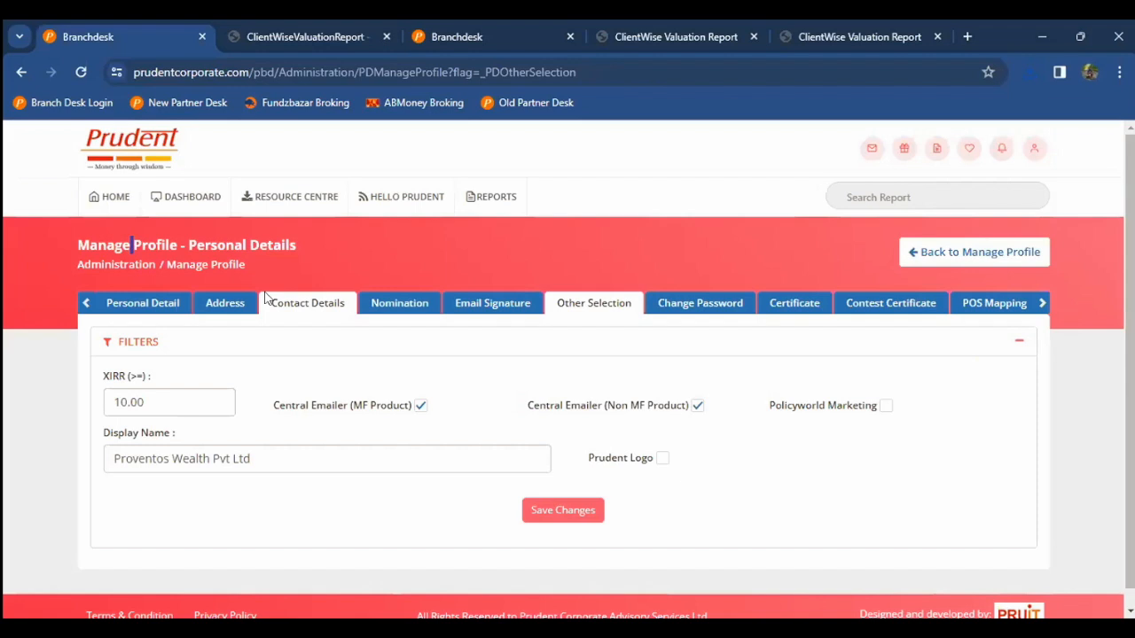
key(ctrl+shift+Tab)
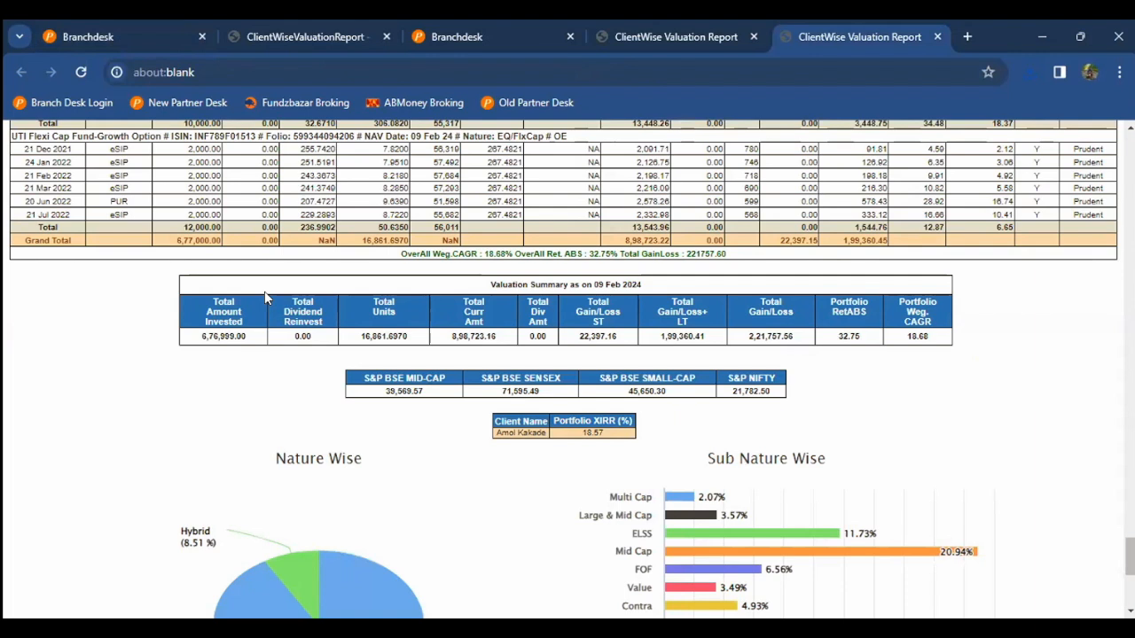
key(ctrl+shift+Tab)
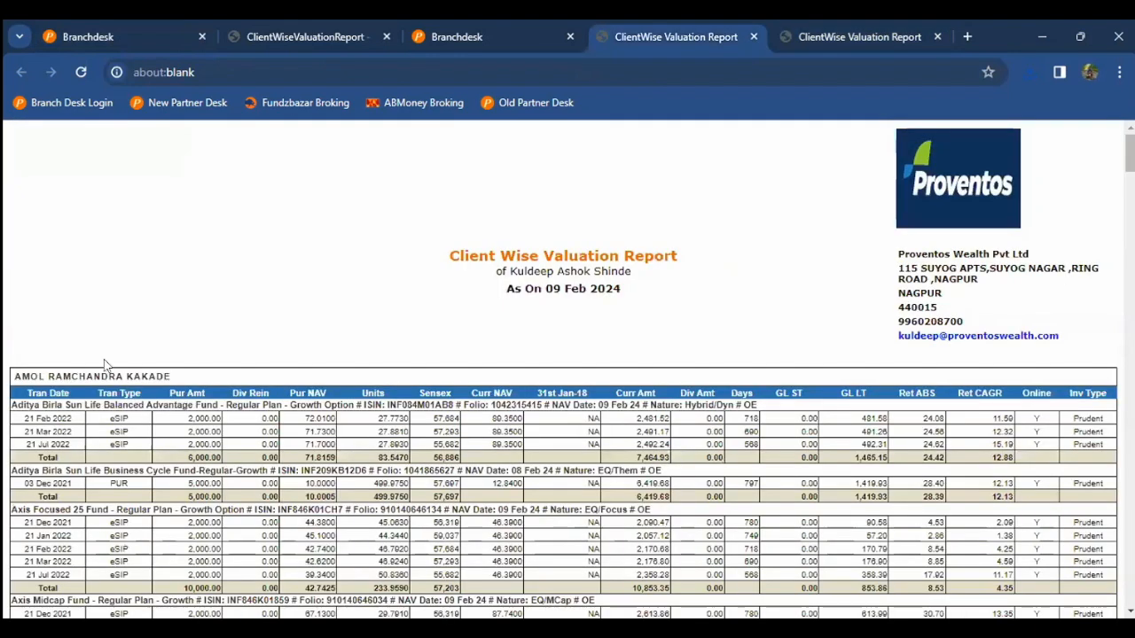
key(ctrl+shift+Tab)
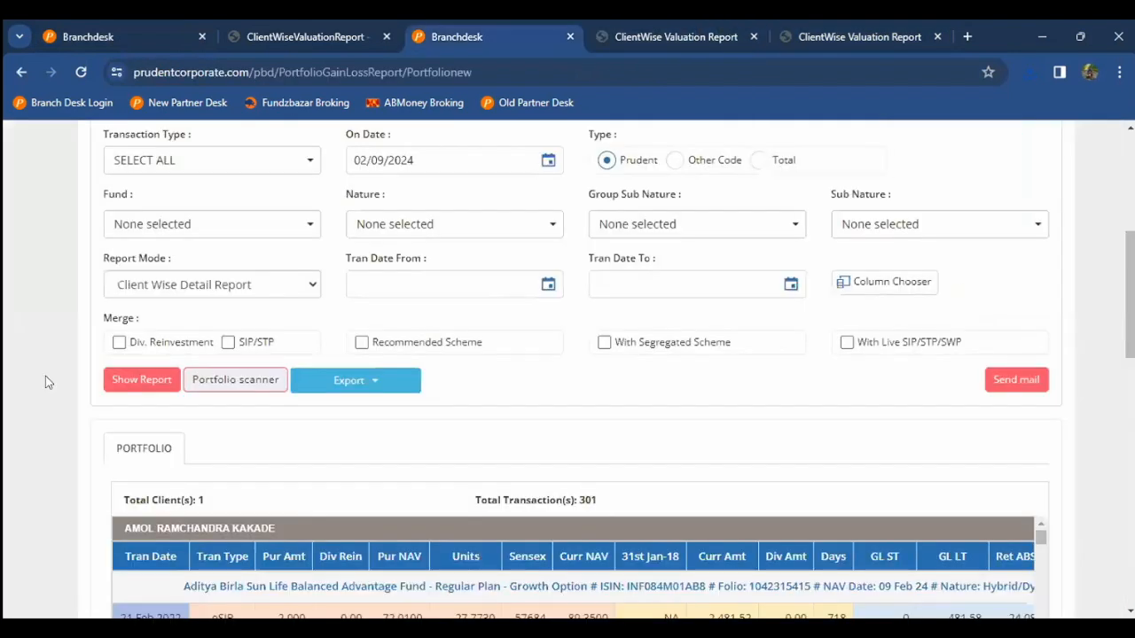
Step: Export the client-wise portfolio report to Excel
scroll(45, 377, down, 1)
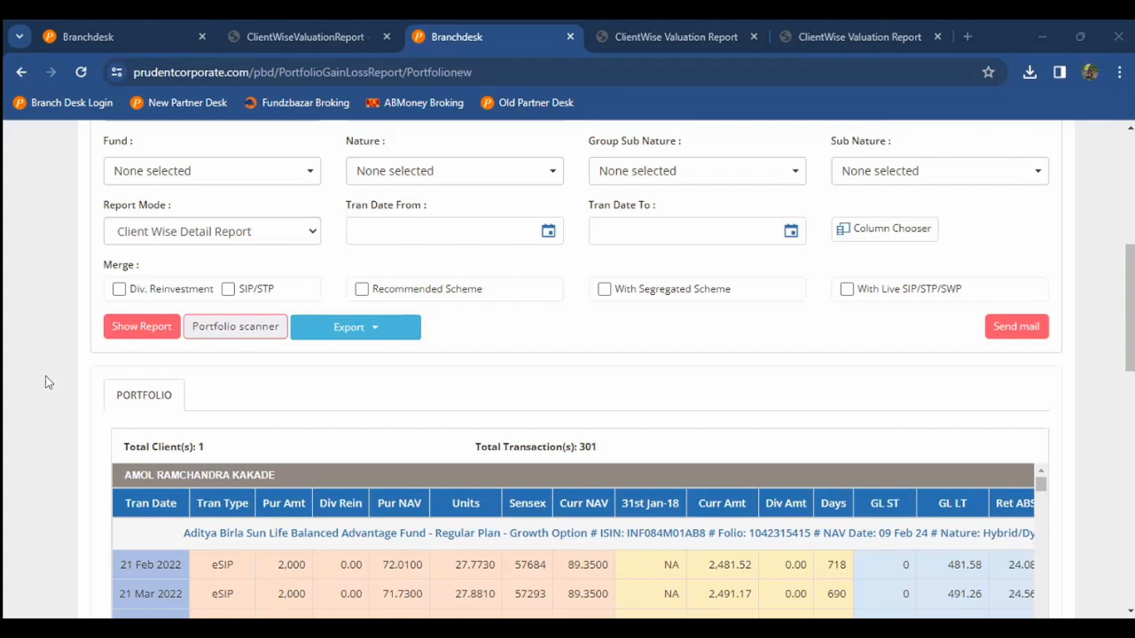
click(355, 327)
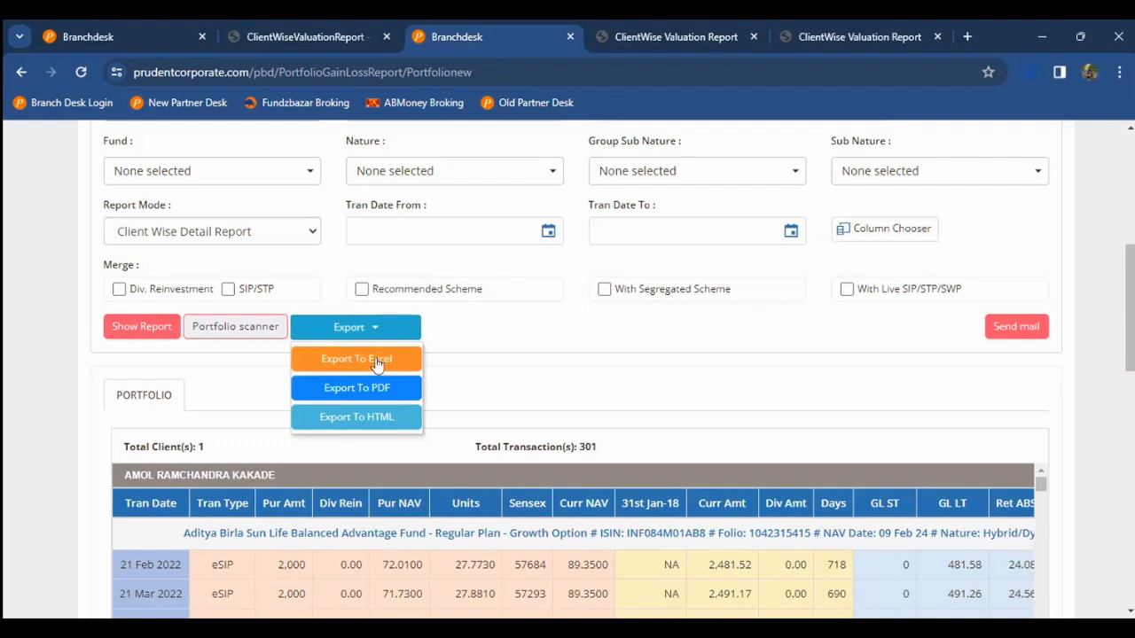
click(377, 364)
click(461, 344)
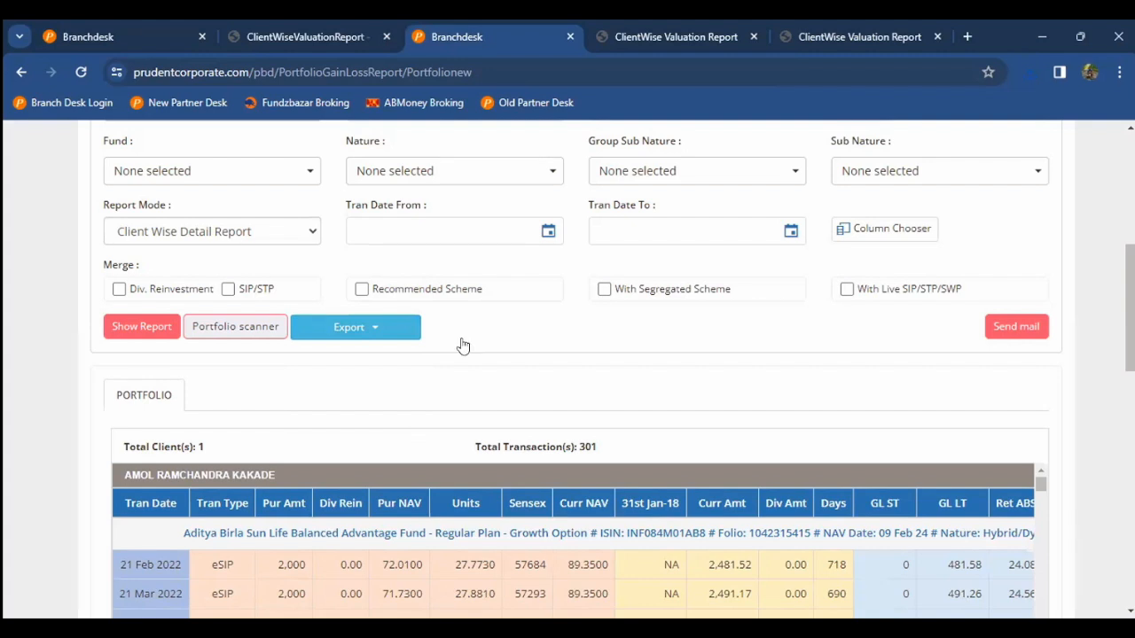
Step: Return to the first Branchdesk tab's Manage Profile overview
key(ctrl+shift+Tab)
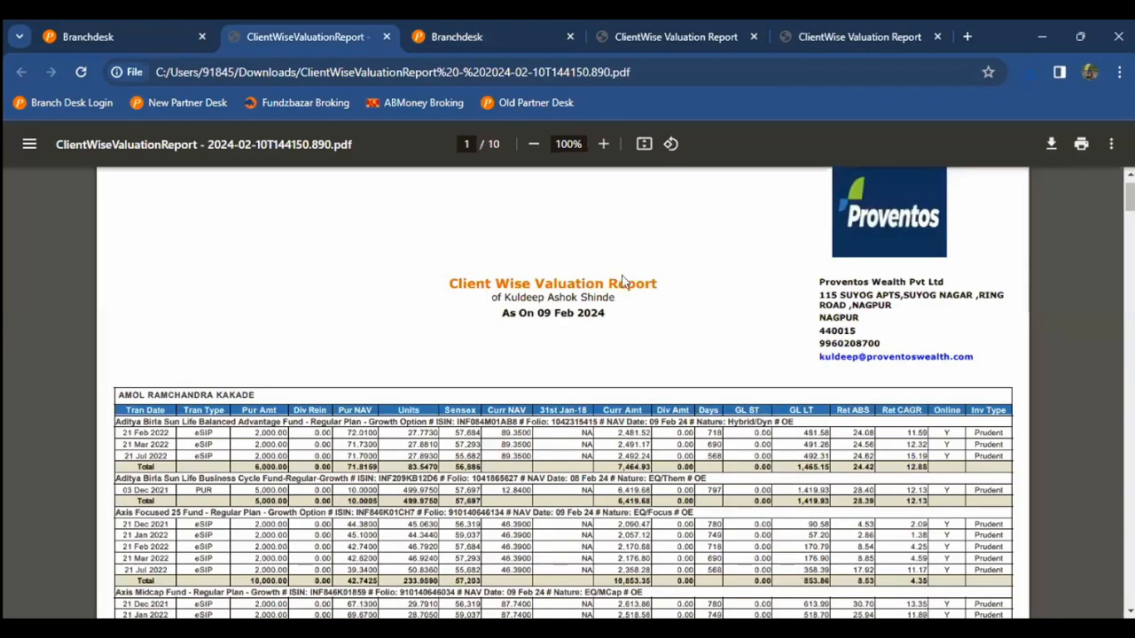
key(ctrl+shift+Tab)
click(932, 254)
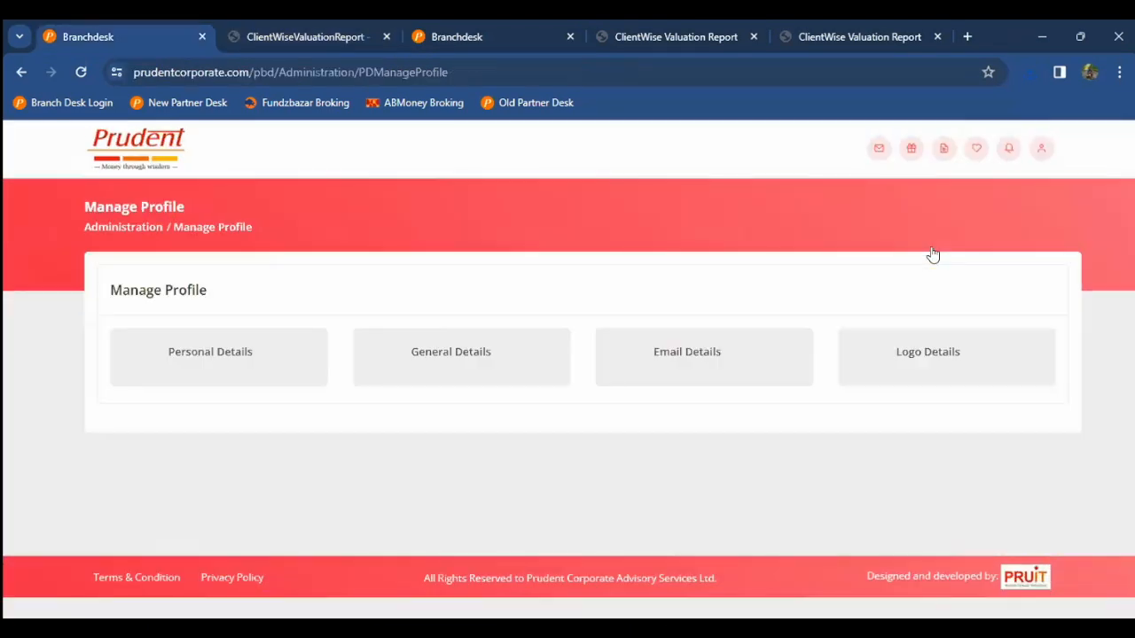
Step: In General Details, view the NEFT bank details, uploaded documents, and Self Declaration - Mutual fund records
click(424, 383)
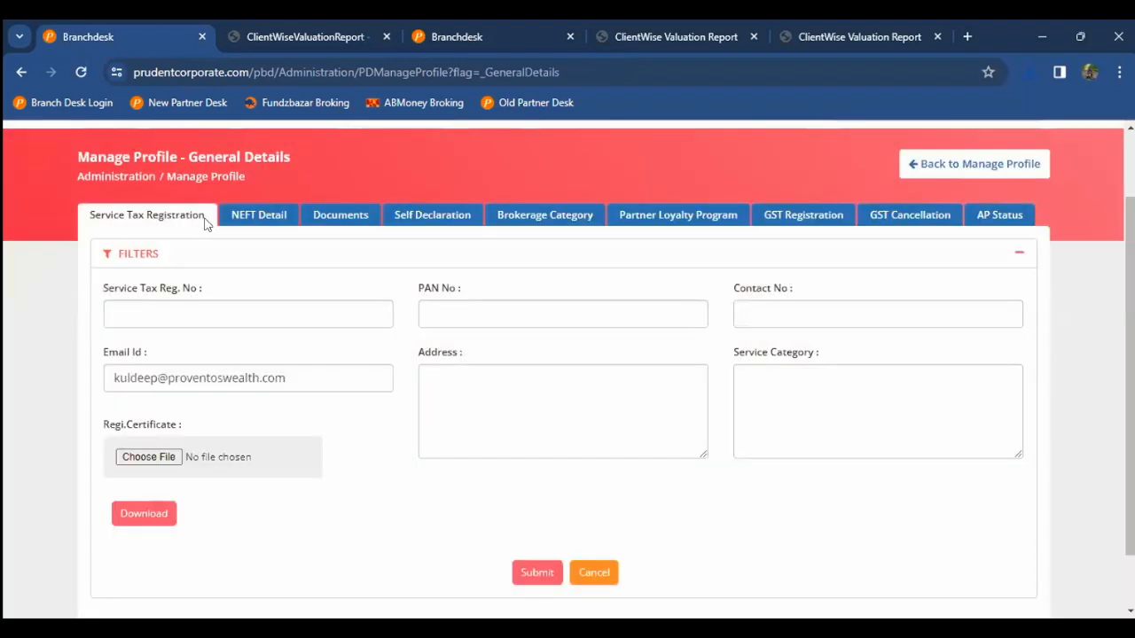
click(278, 221)
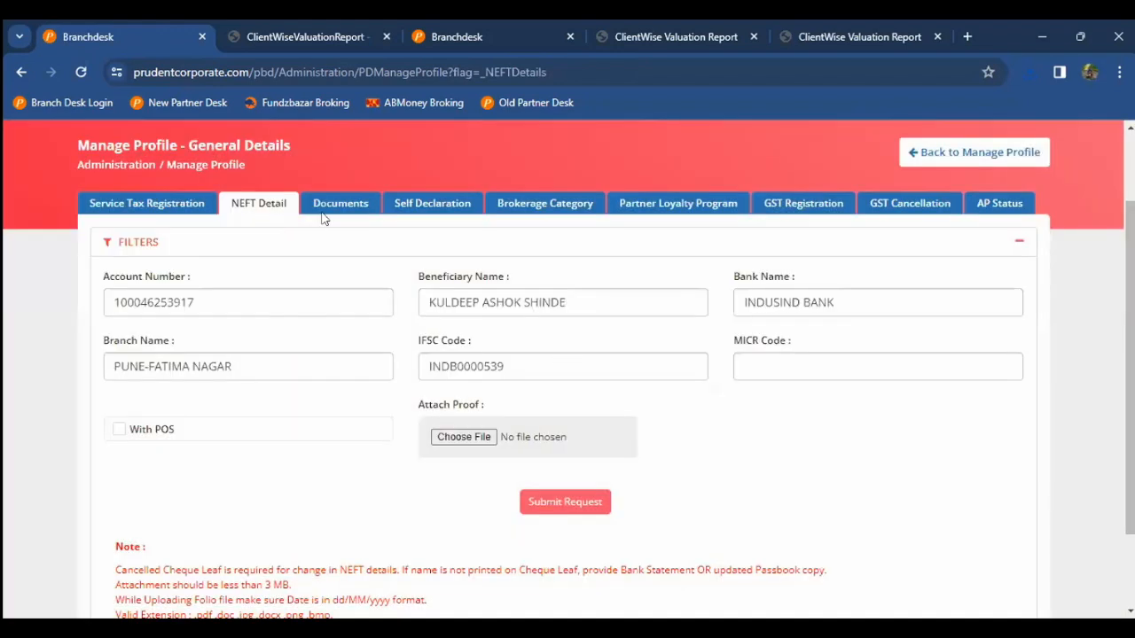
click(325, 215)
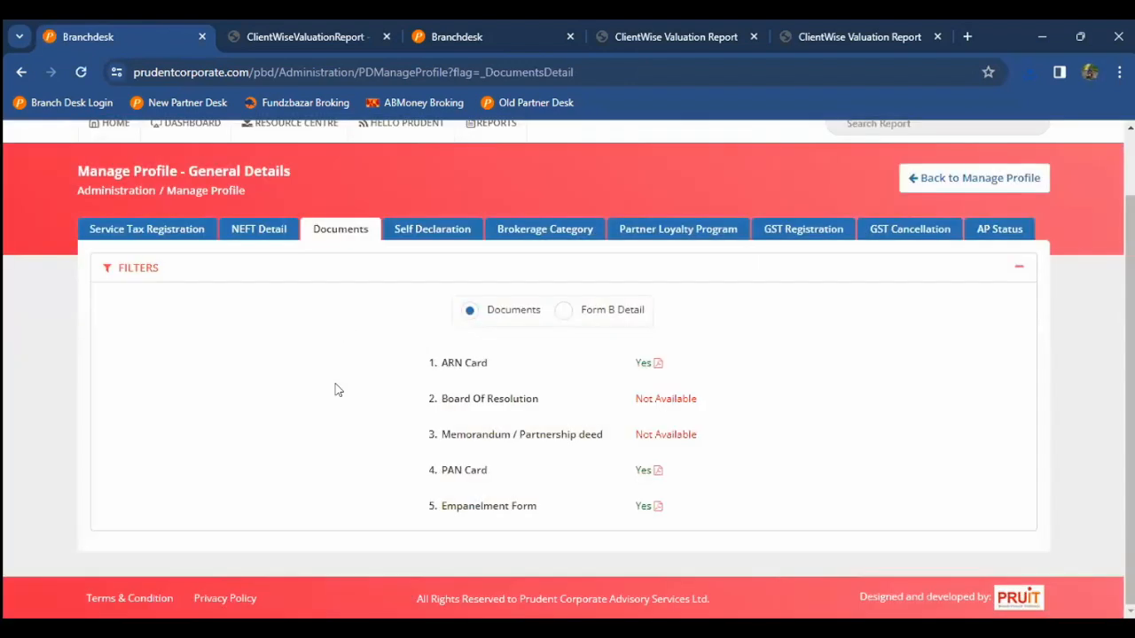
scroll(410, 286, up, 1)
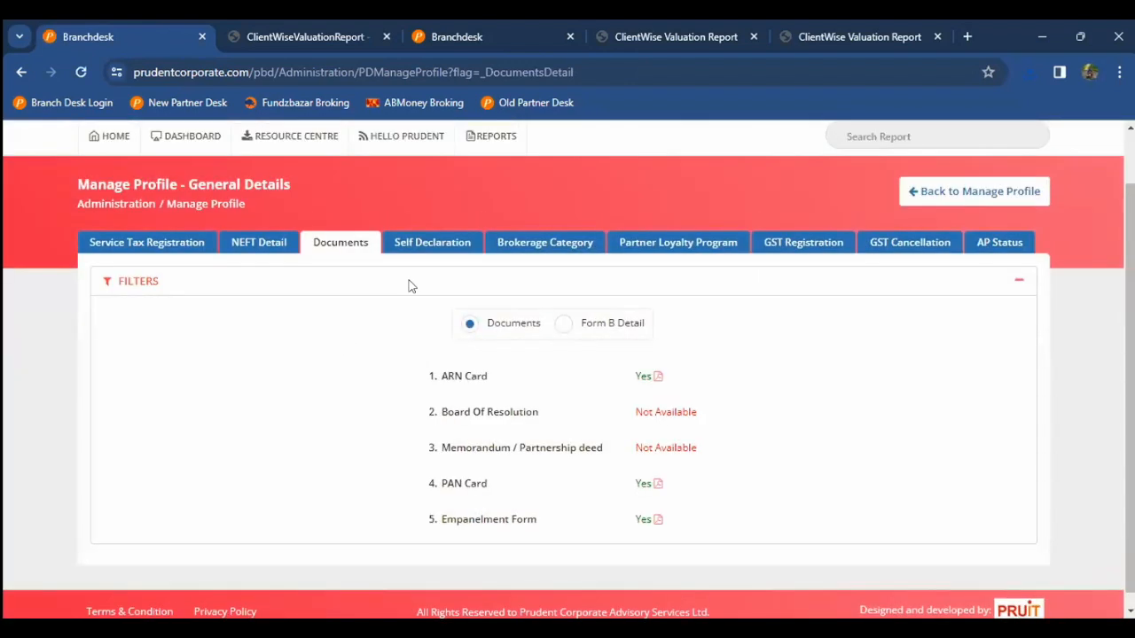
click(443, 246)
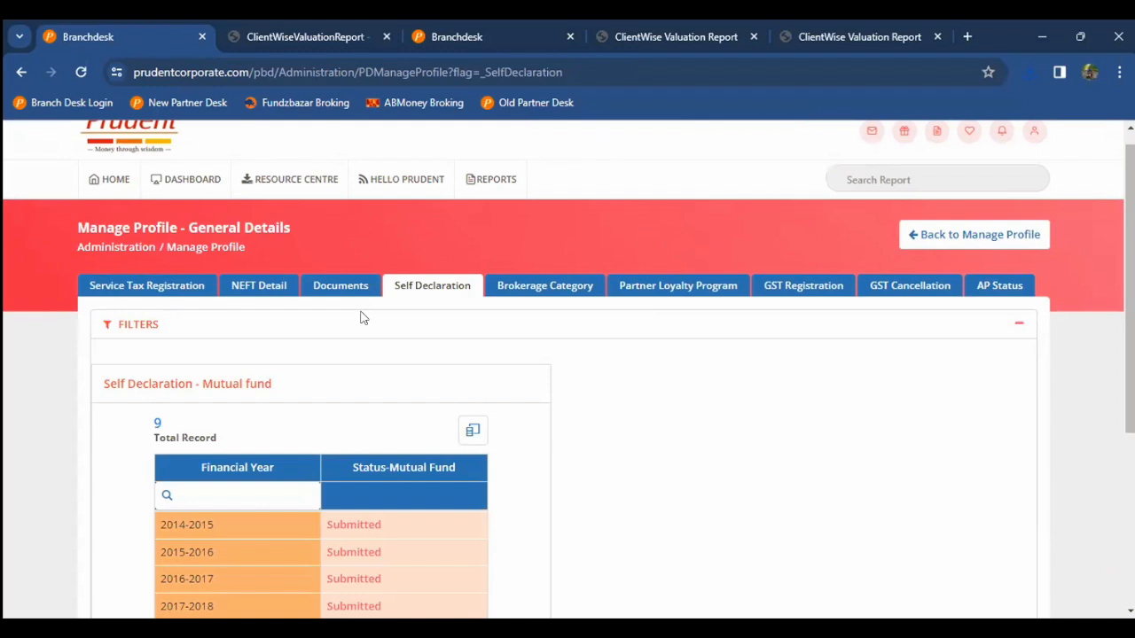
Step: Confirm all nine self-declaration years from 2014-2015 are Submitted, then view Brokerage Category
scroll(361, 317, down, 3)
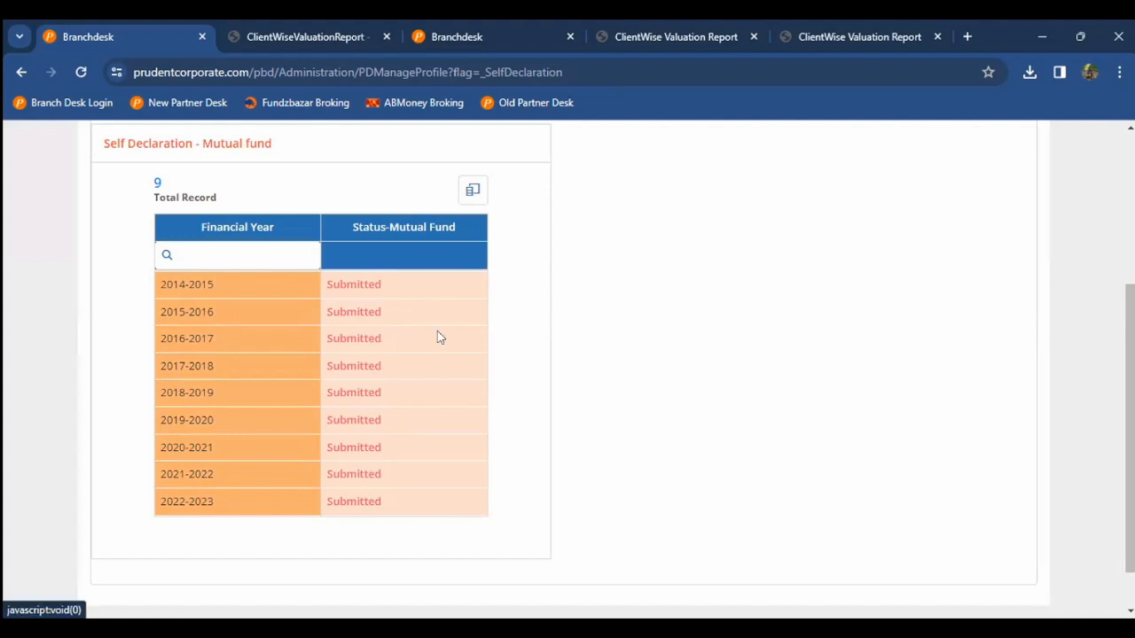
scroll(271, 380, up, 3)
scroll(273, 375, down, 3)
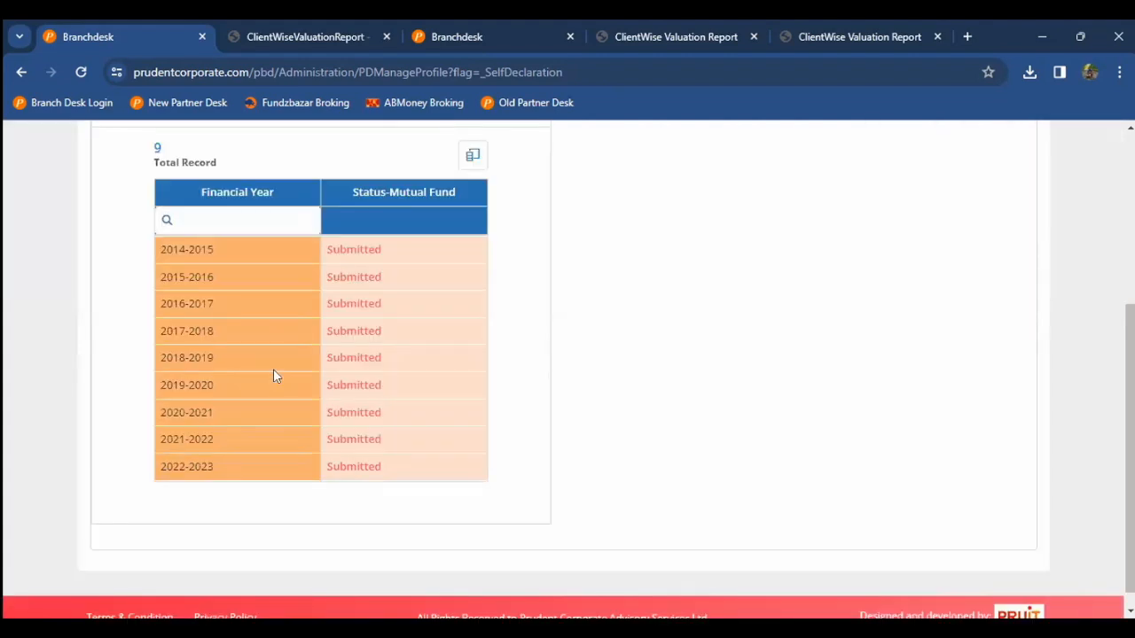
scroll(273, 369, up, 1)
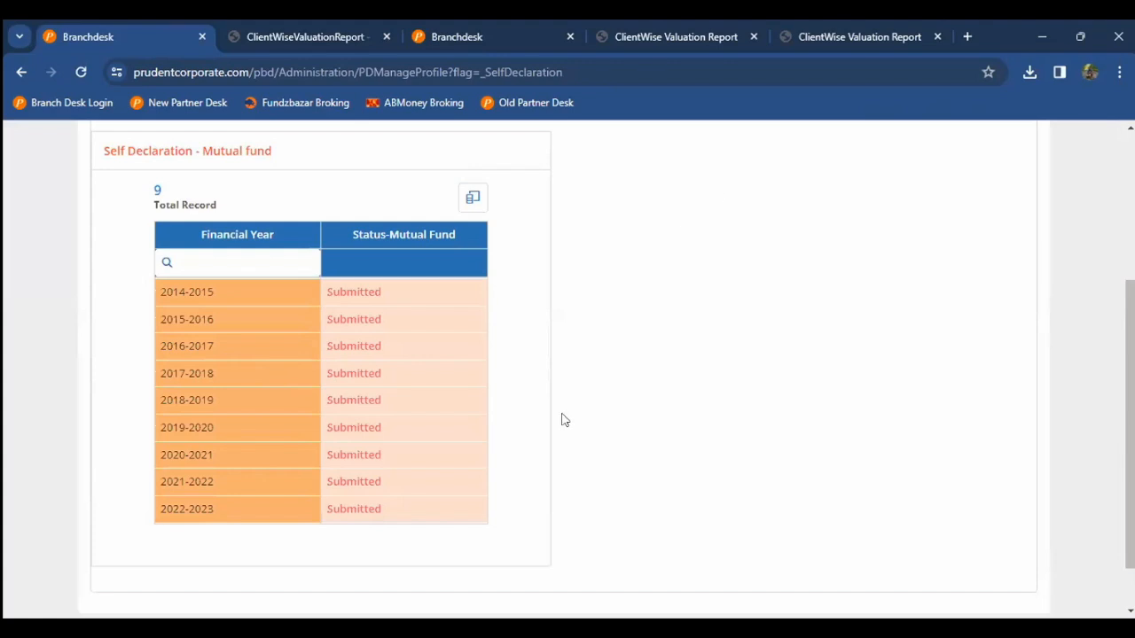
scroll(562, 420, up, 3)
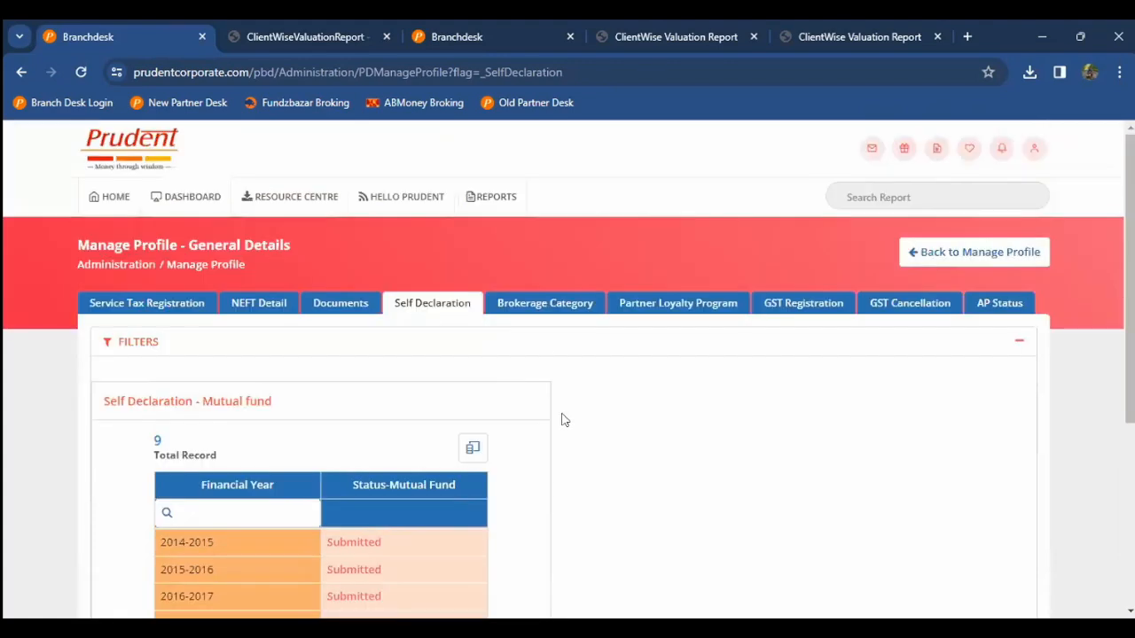
click(556, 308)
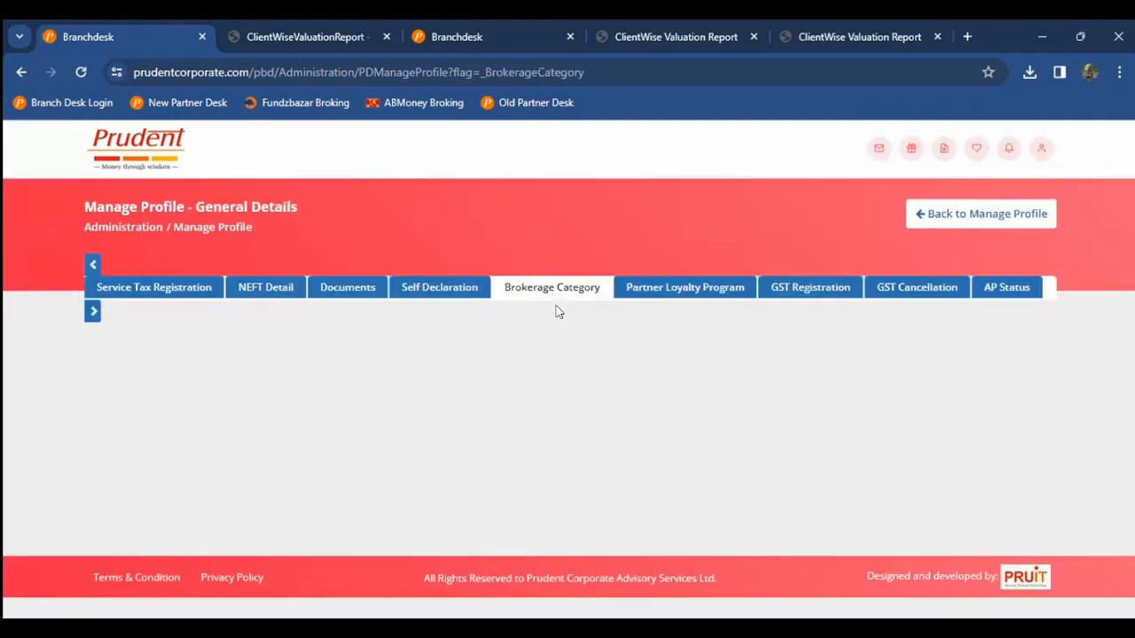
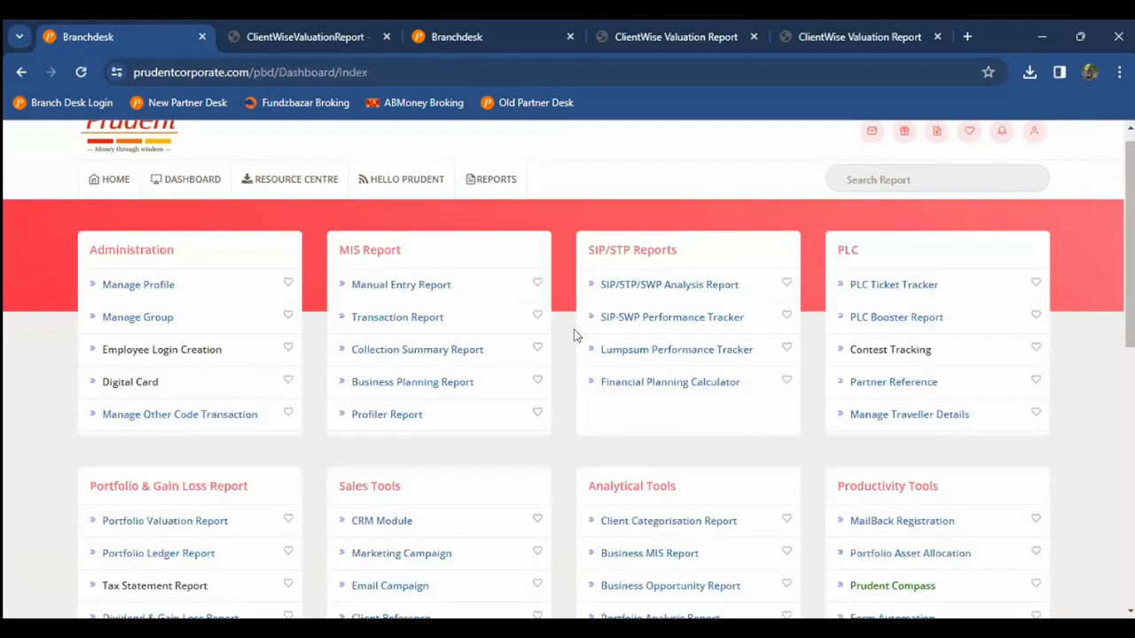
Step: View the IT/ST Certificate/ Invoice brokerage report, then return home and open Manage Profile
scroll(388, 382, down, 5)
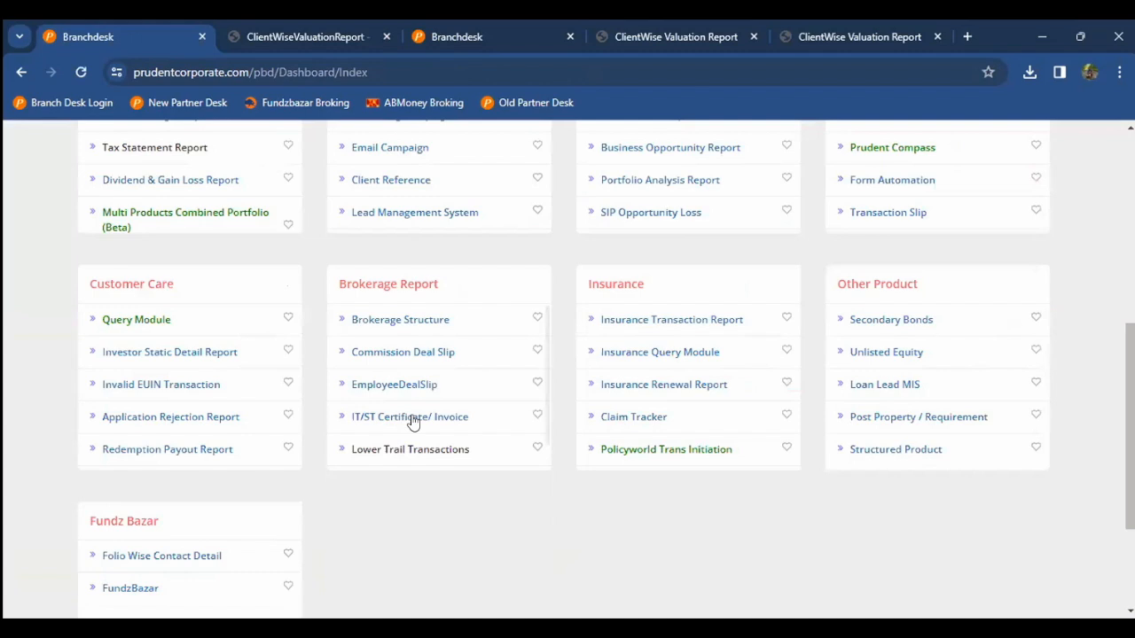
scroll(412, 422, down, 1)
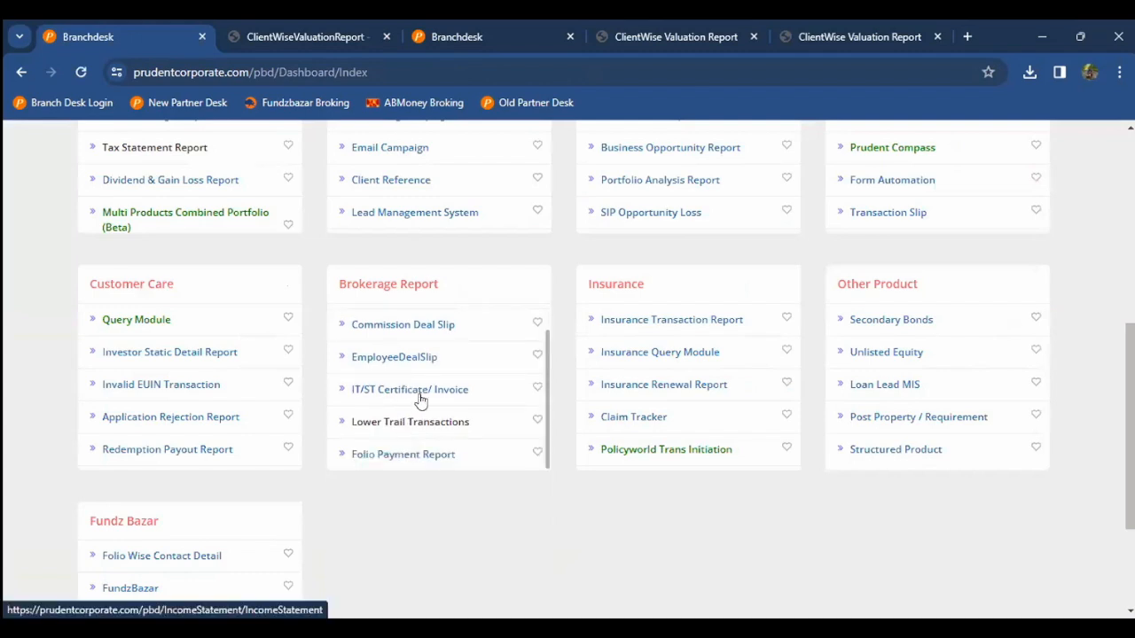
click(421, 399)
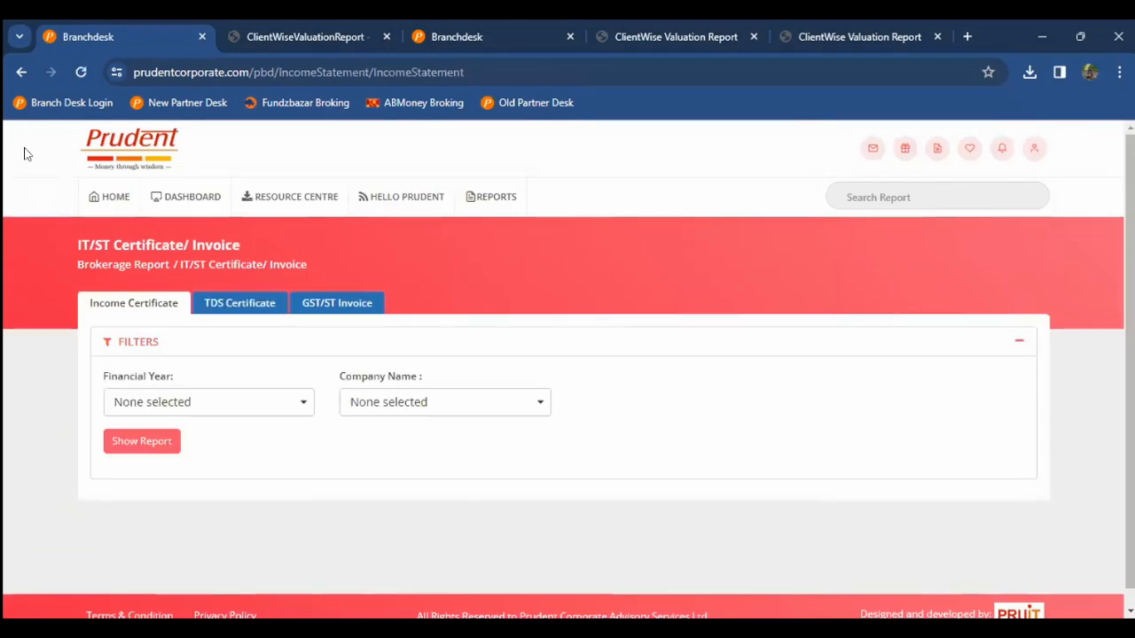
click(84, 192)
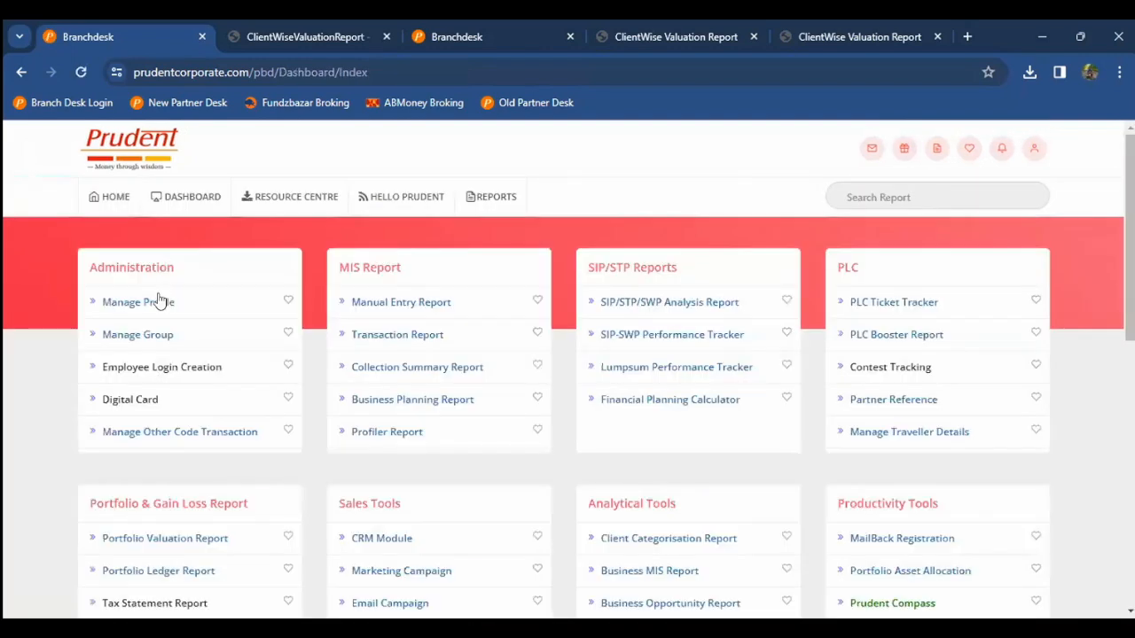
click(151, 302)
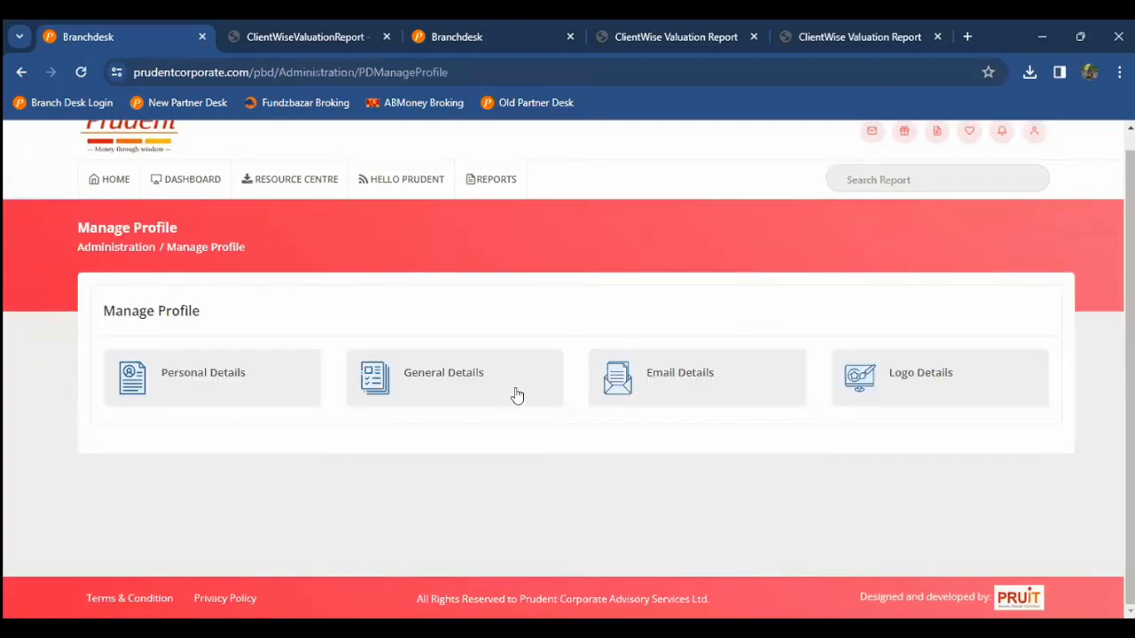
Step: In General Details, review the Brokerage Category table's 40 quarters, latest January-2024 To March-2024 at L3
click(517, 395)
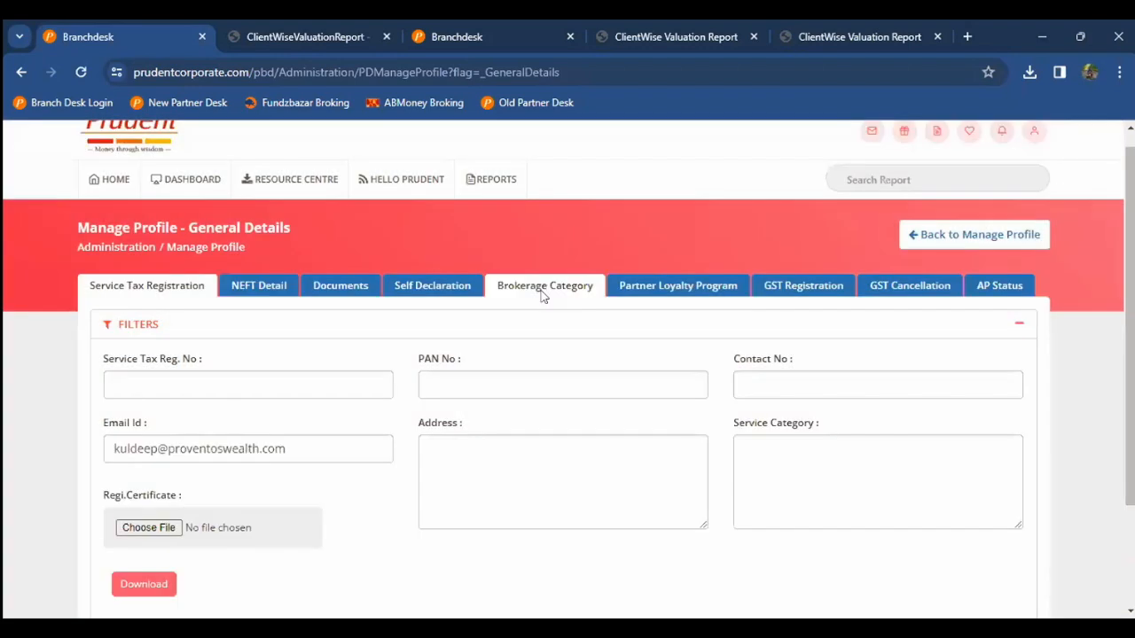
click(540, 294)
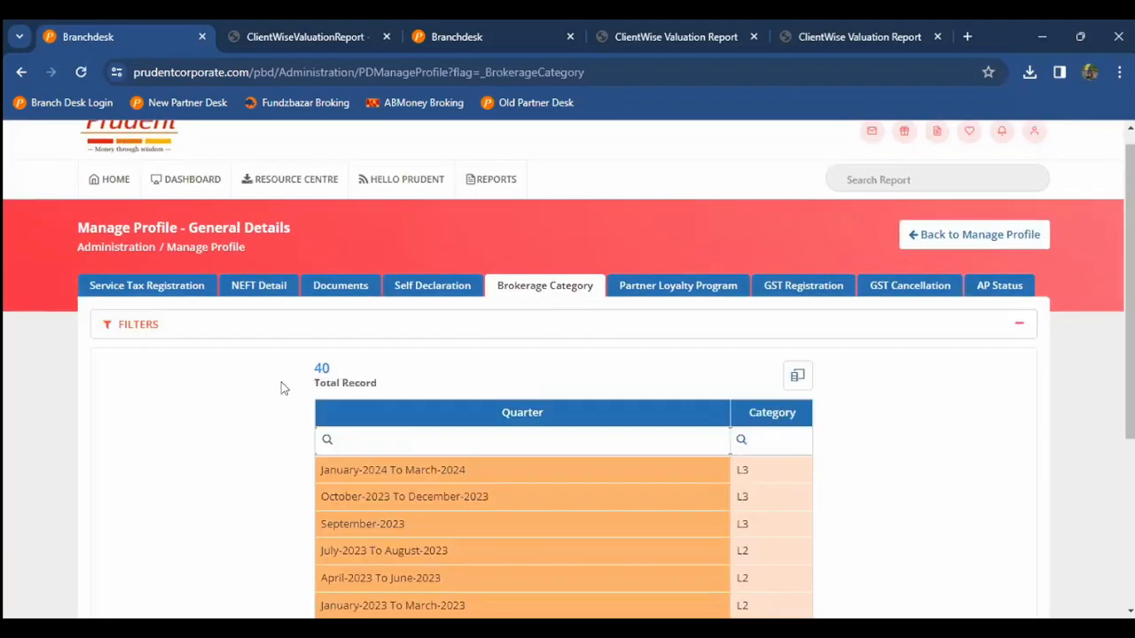
scroll(280, 388, down, 2)
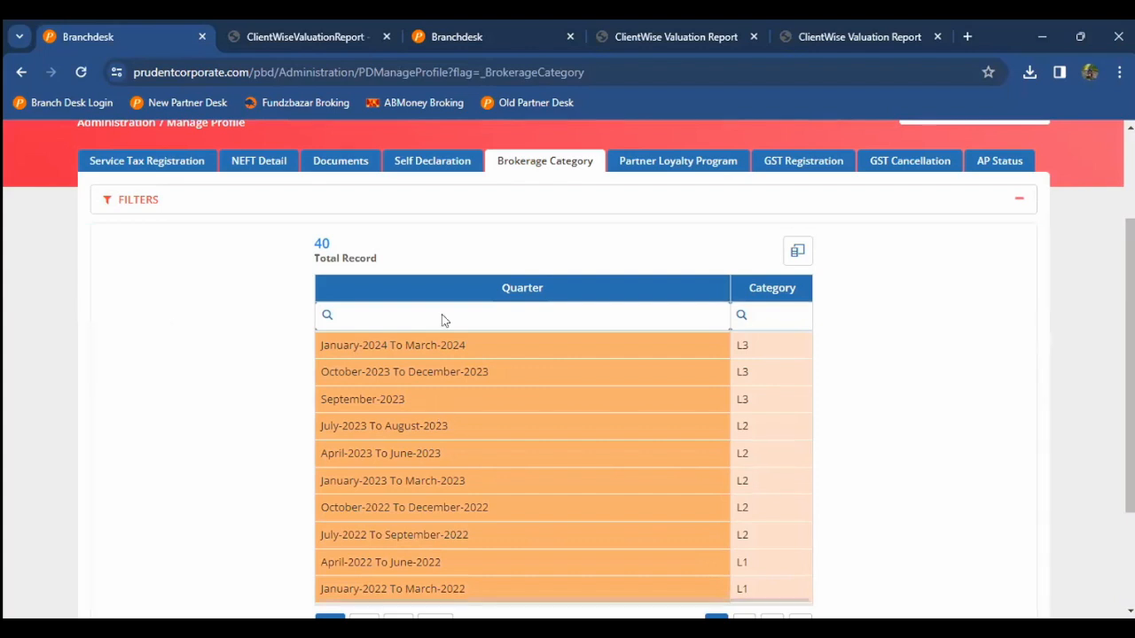
scroll(442, 284, down, 1)
double_click(444, 271)
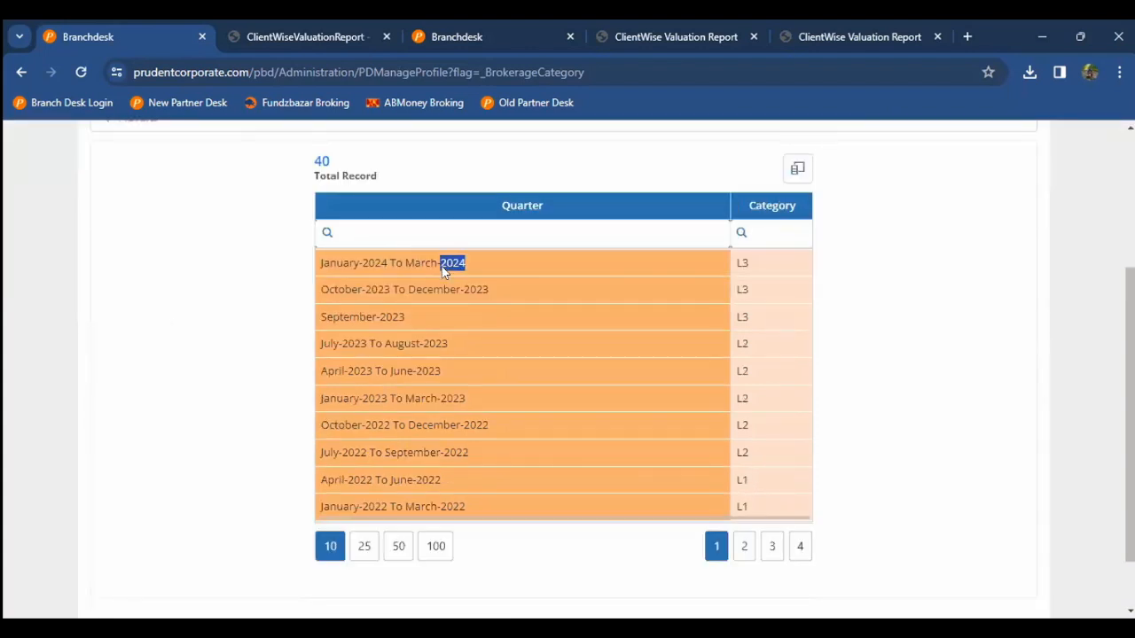
scroll(443, 272, up, 1)
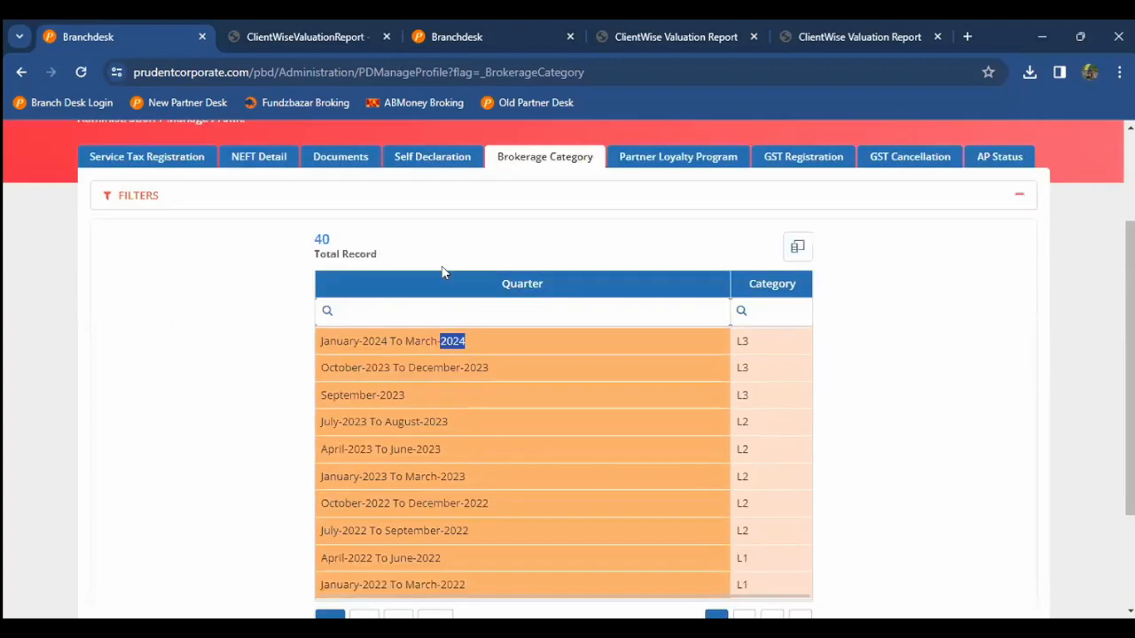
scroll(444, 273, up, 1)
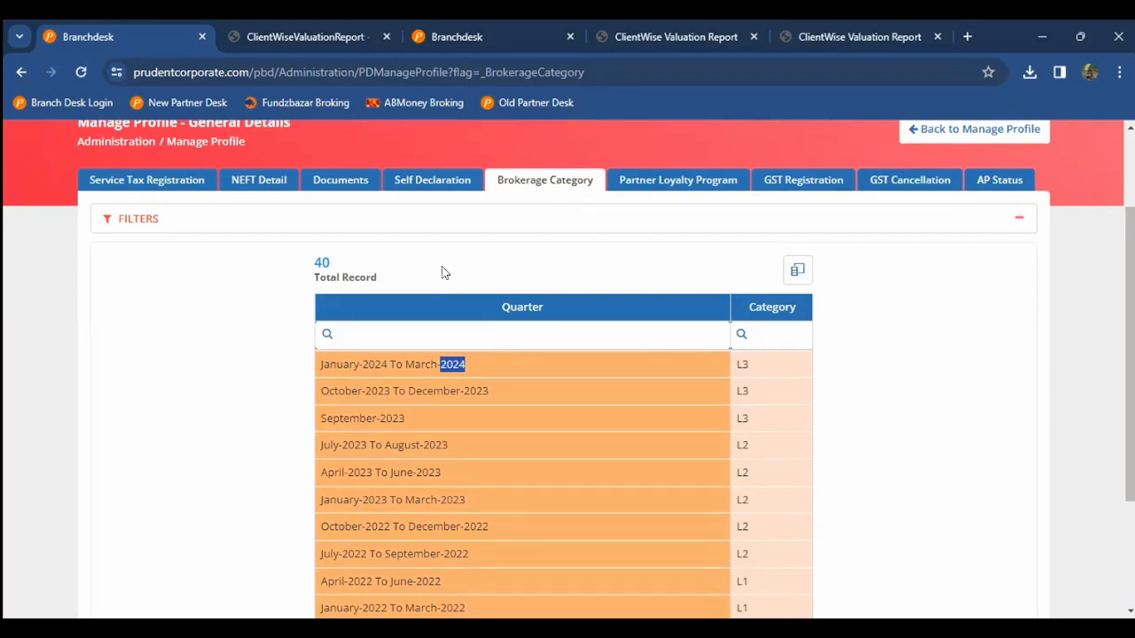
Step: Review the Partner Loyalty Program's Mediclaim (300000.00, ManipalCigna), Term Plan and Personal Accident sections
click(709, 181)
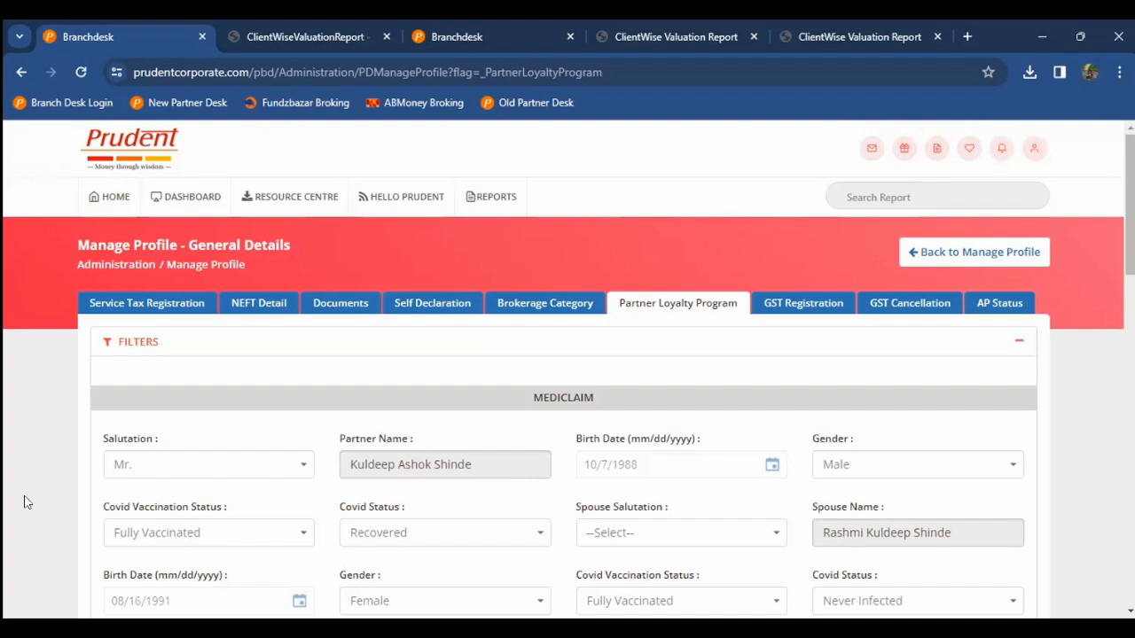
scroll(27, 503, down, 2)
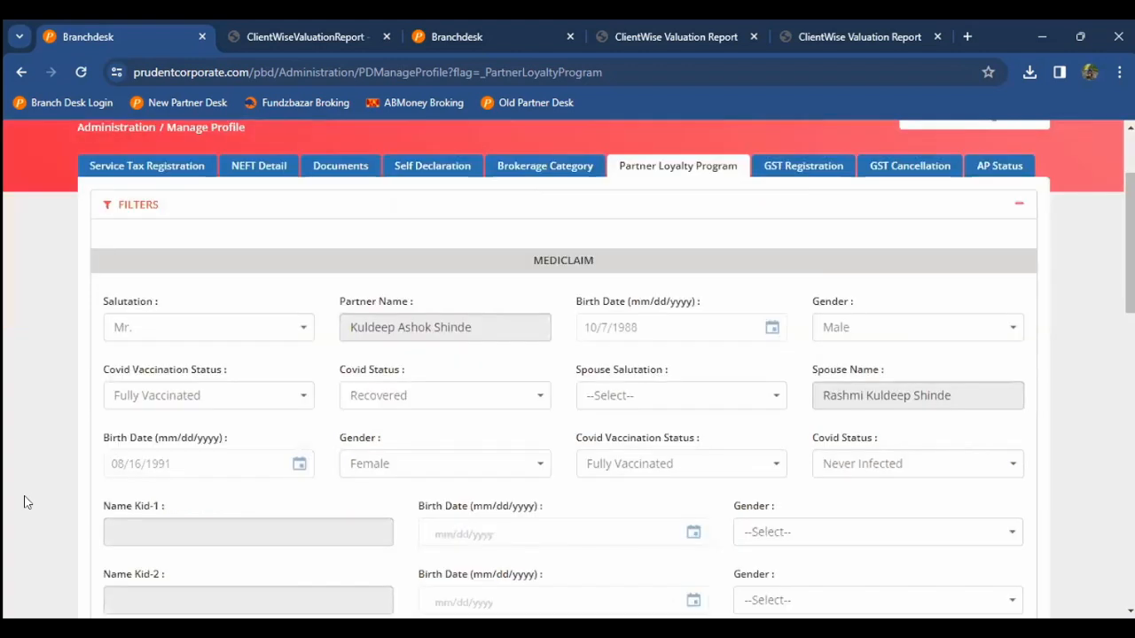
double_click(545, 263)
scroll(537, 281, down, 1)
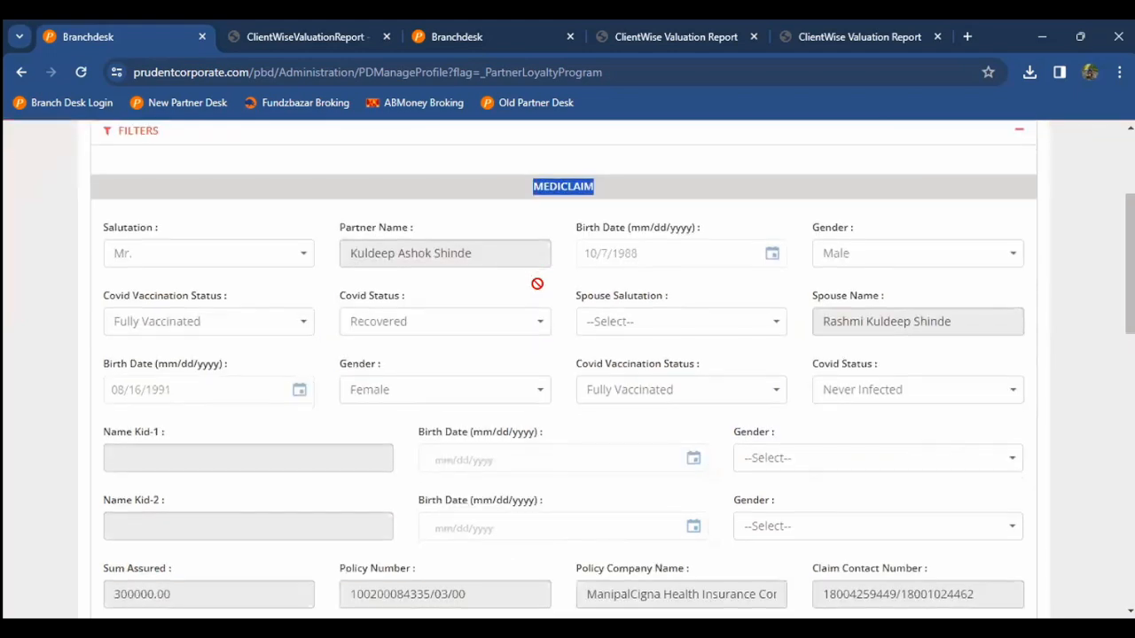
scroll(523, 310, down, 1)
scroll(223, 410, down, 2)
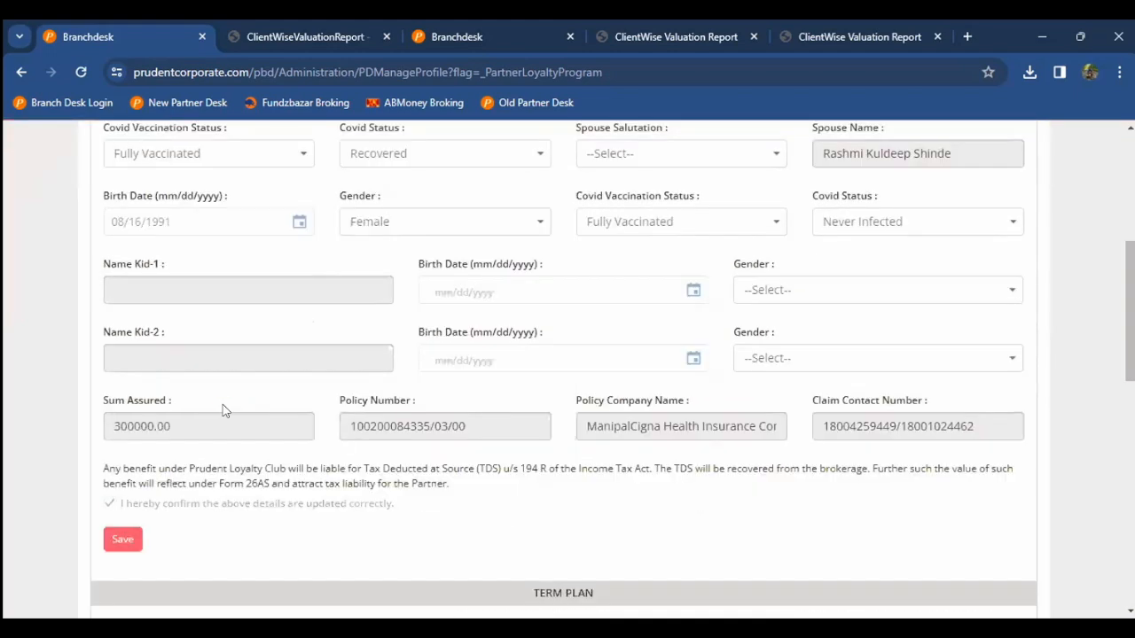
scroll(206, 411, down, 2)
scroll(206, 411, down, 3)
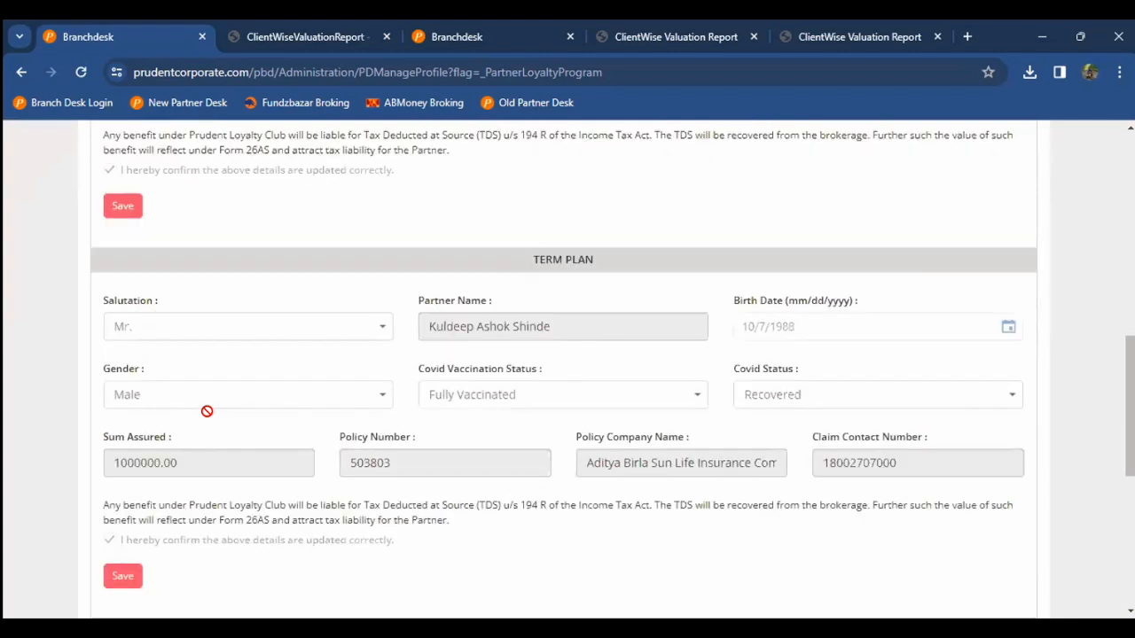
scroll(208, 418, down, 1)
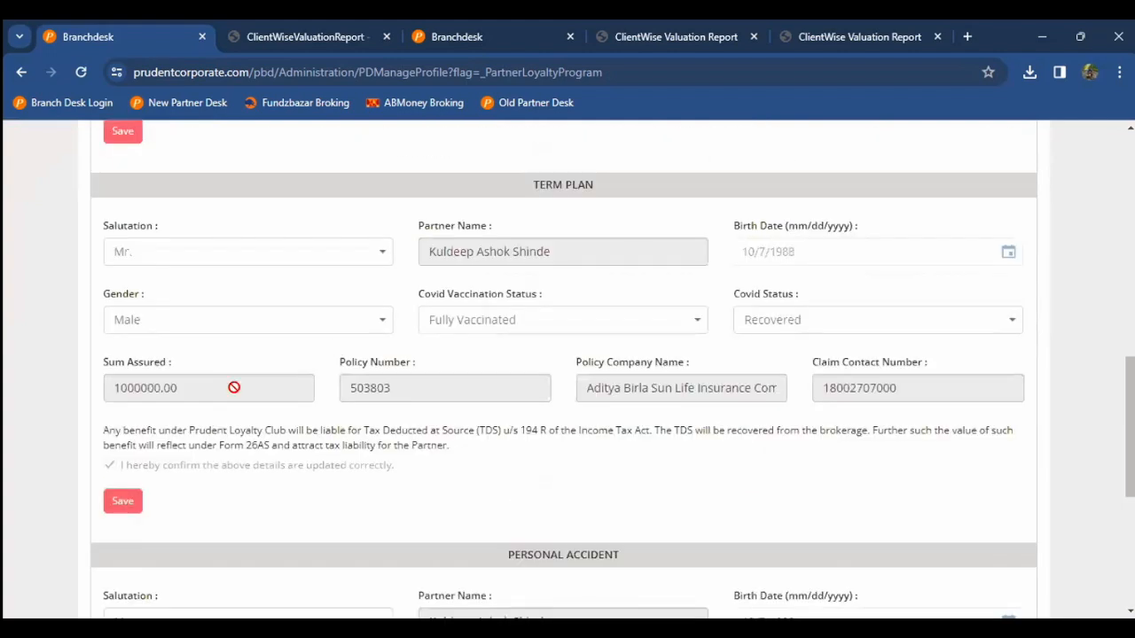
scroll(234, 388, down, 3)
scroll(234, 393, down, 1)
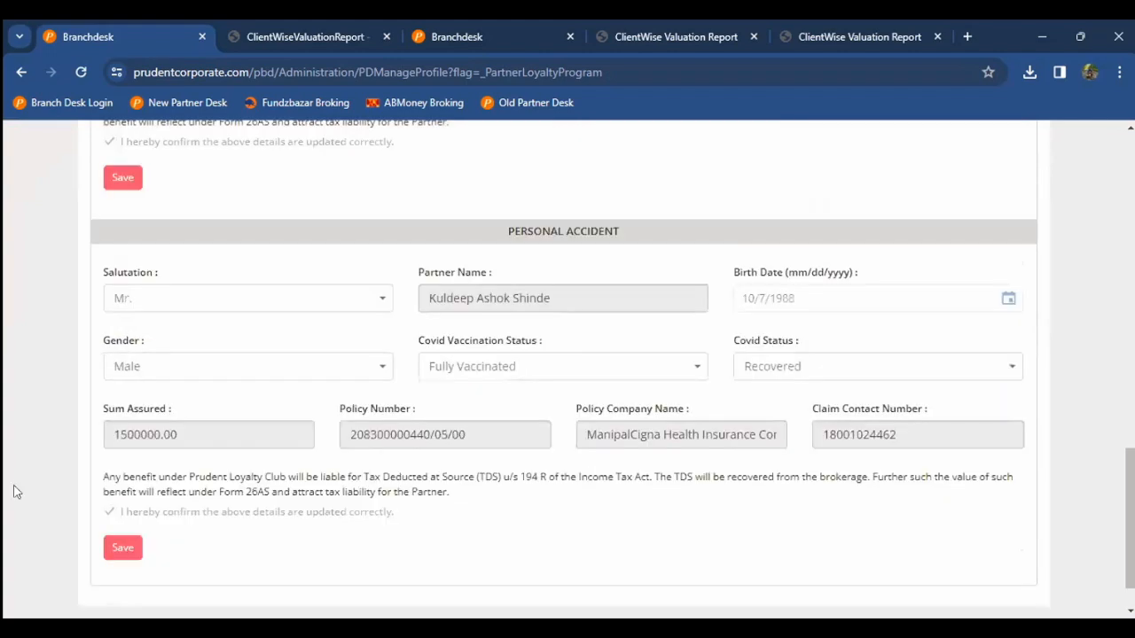
scroll(105, 424, down, 1)
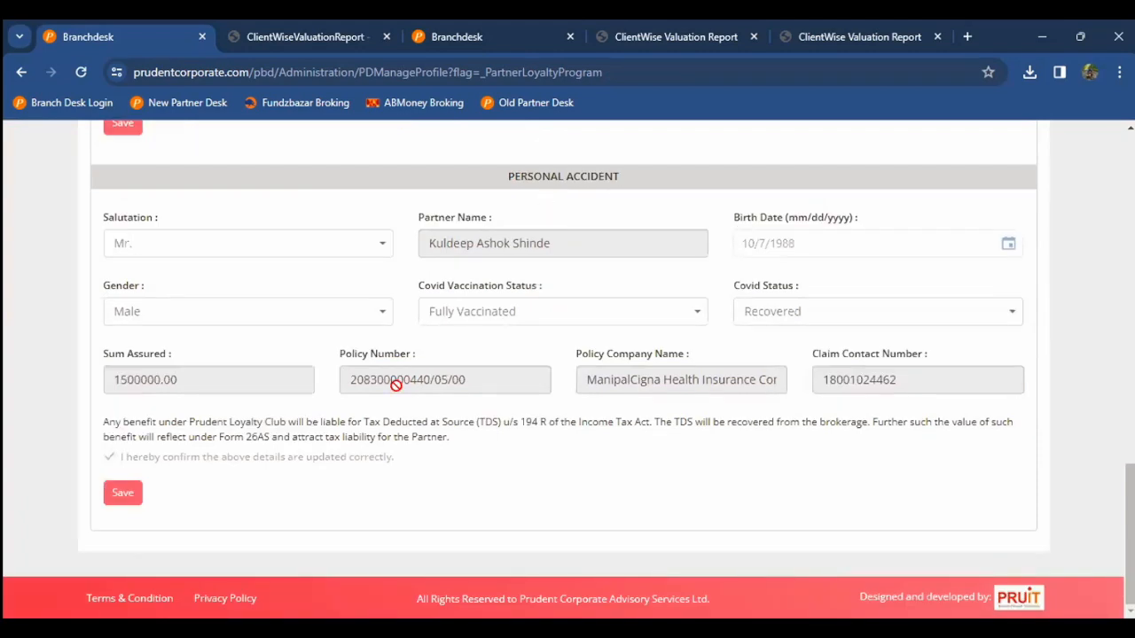
scroll(396, 385, up, 2)
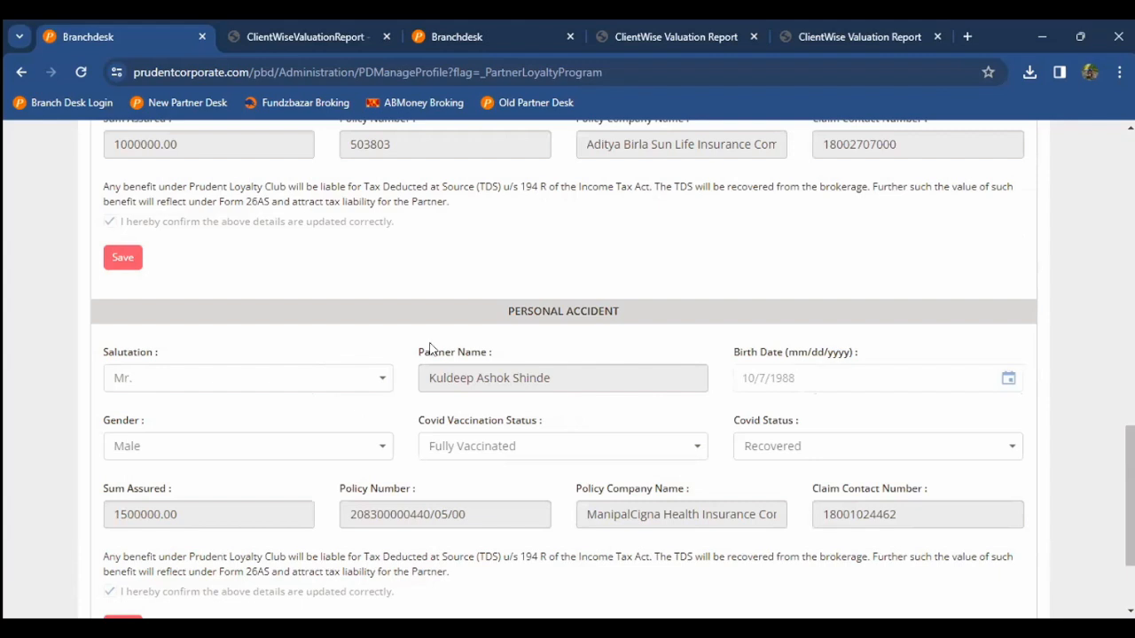
scroll(429, 349, up, 3)
scroll(429, 348, up, 6)
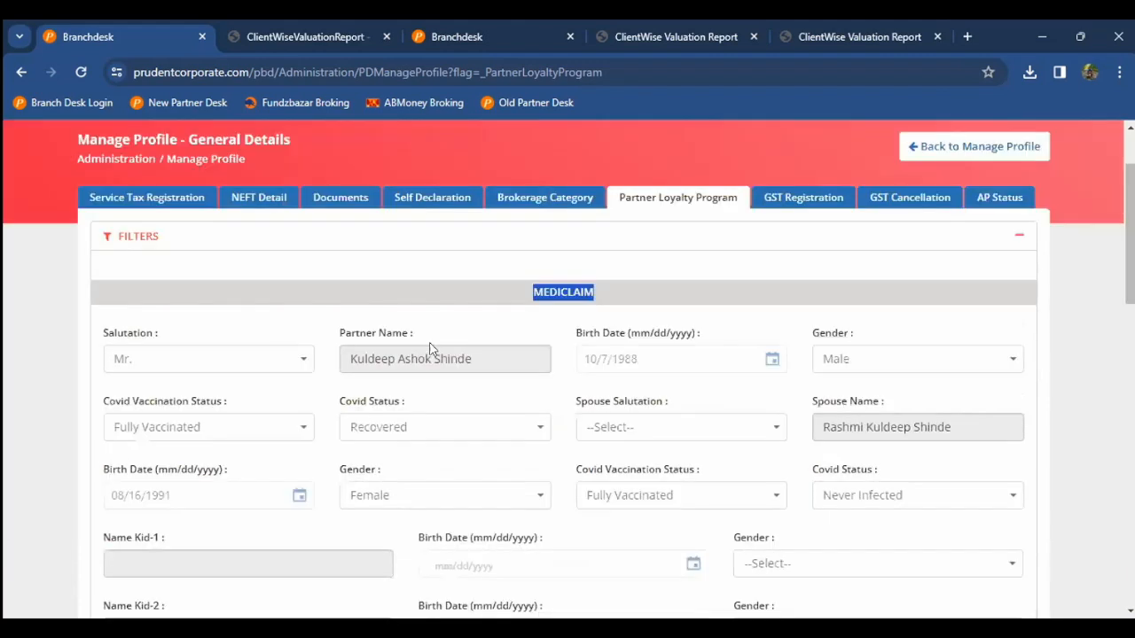
scroll(429, 349, up, 2)
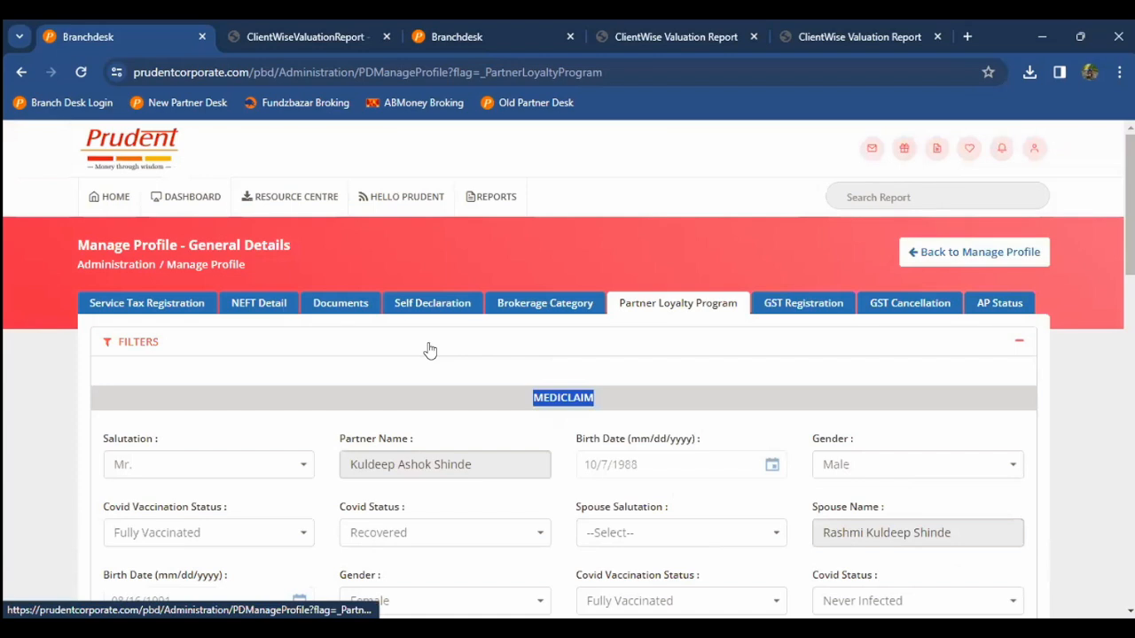
scroll(430, 350, down, 3)
scroll(369, 401, down, 2)
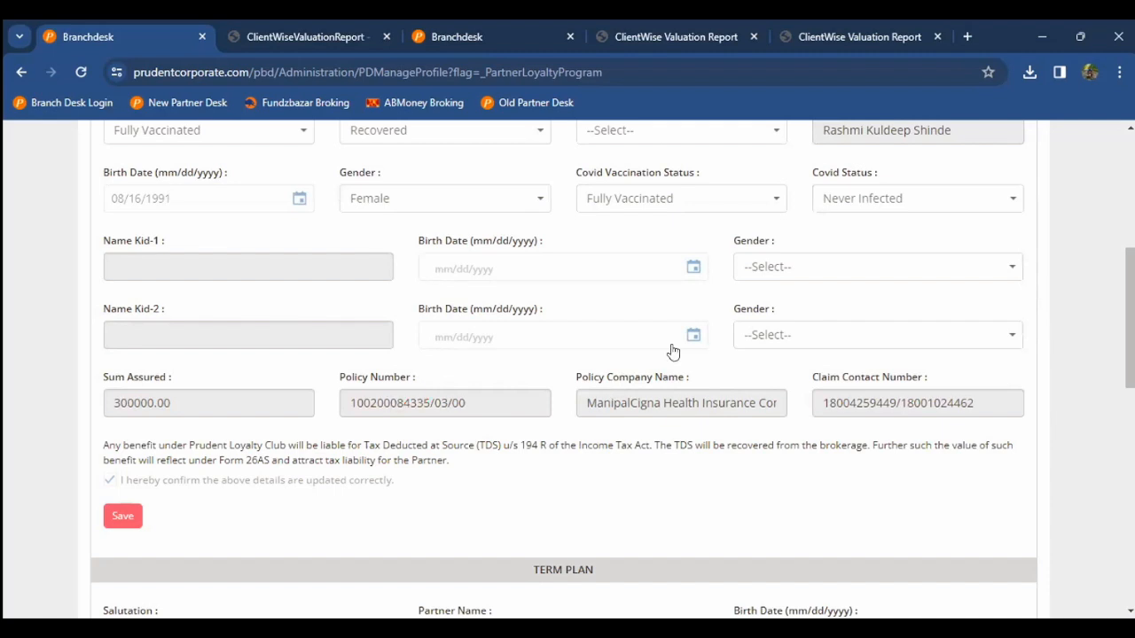
scroll(687, 319, up, 5)
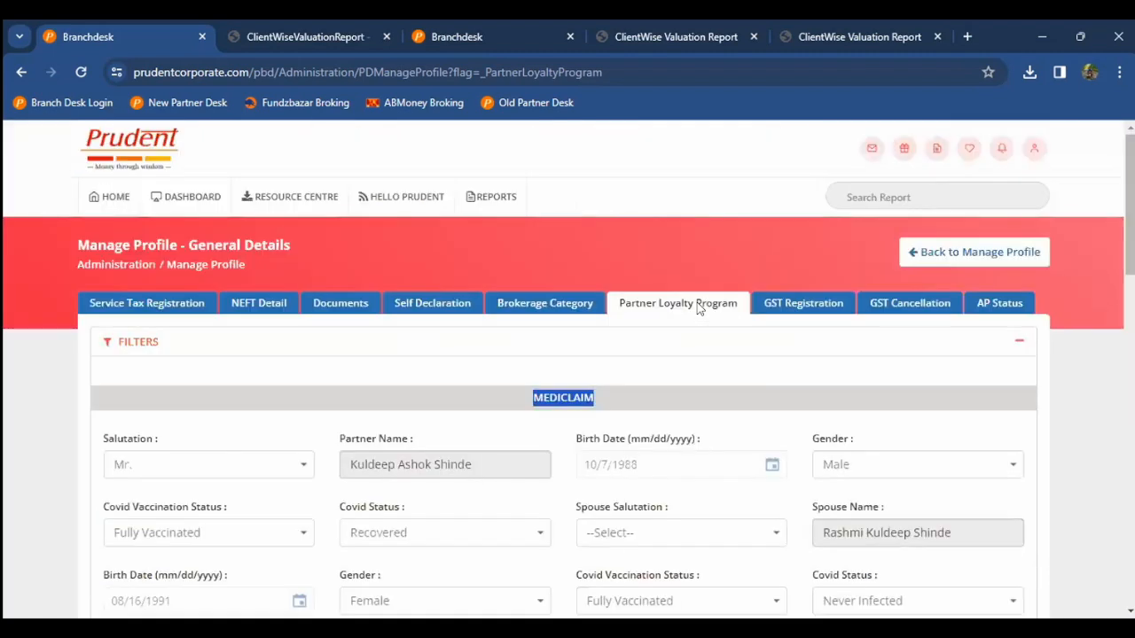
Step: Review the GST Registration and AP Status tabs, then go back to the main Manage Profile page
click(787, 307)
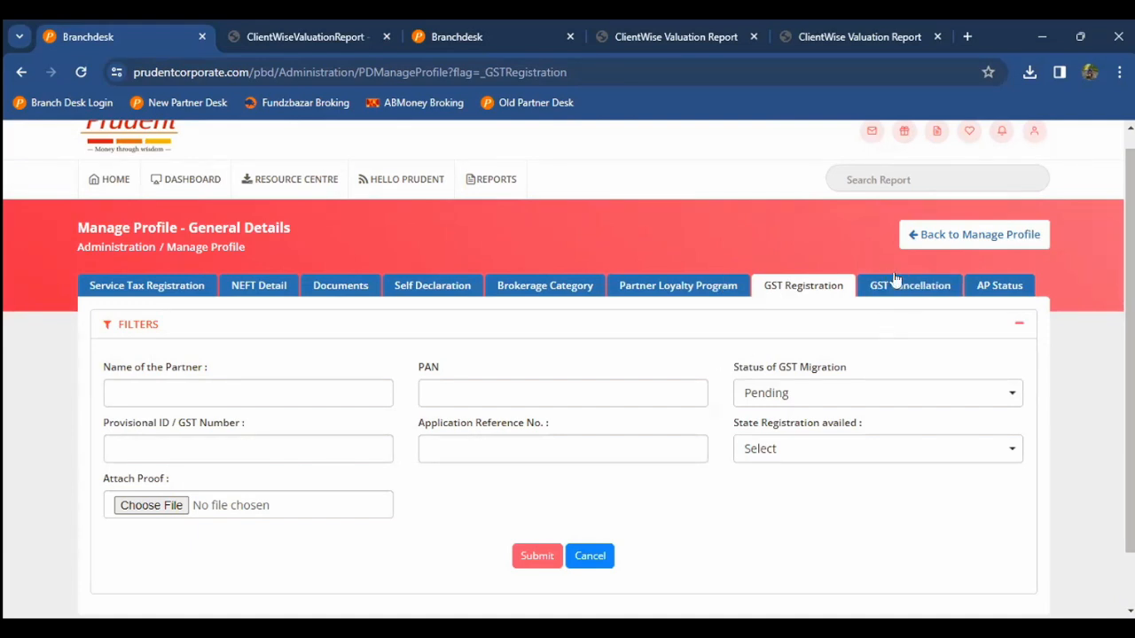
click(982, 287)
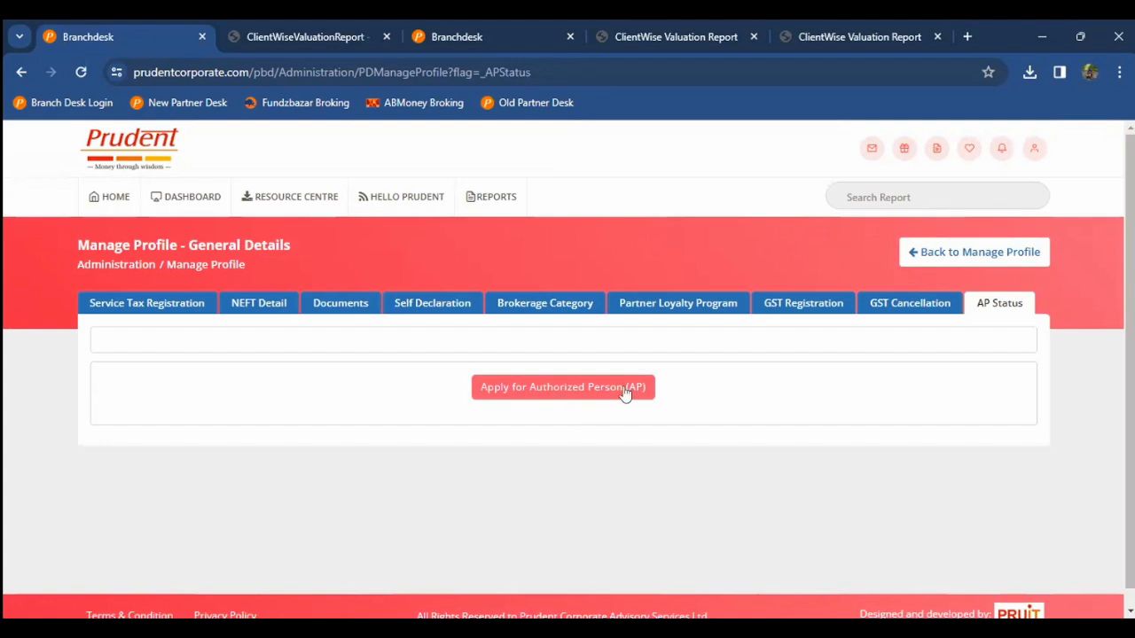
click(641, 310)
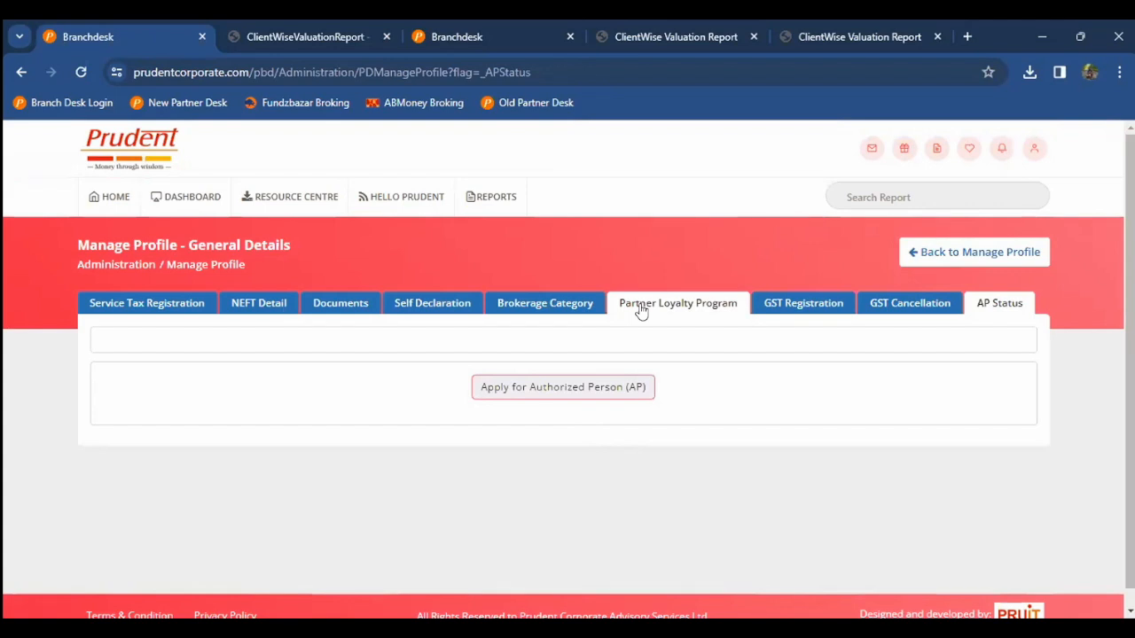
click(962, 257)
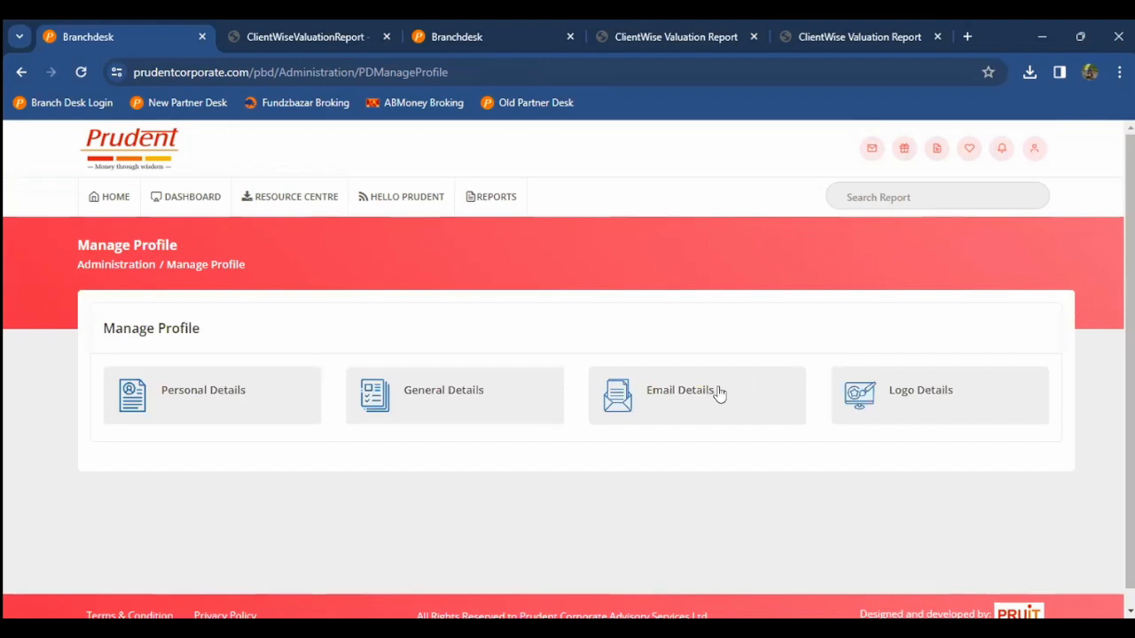
Step: Check the partner's approved Email Details, then return to the main Manage Profile page
click(719, 393)
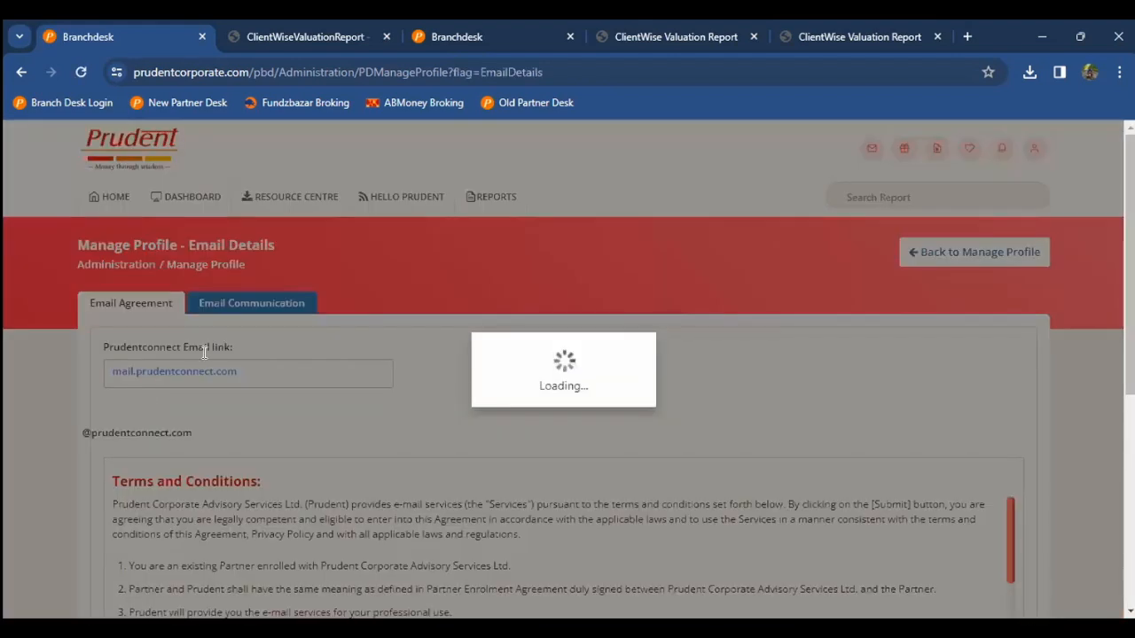
scroll(303, 349, down, 1)
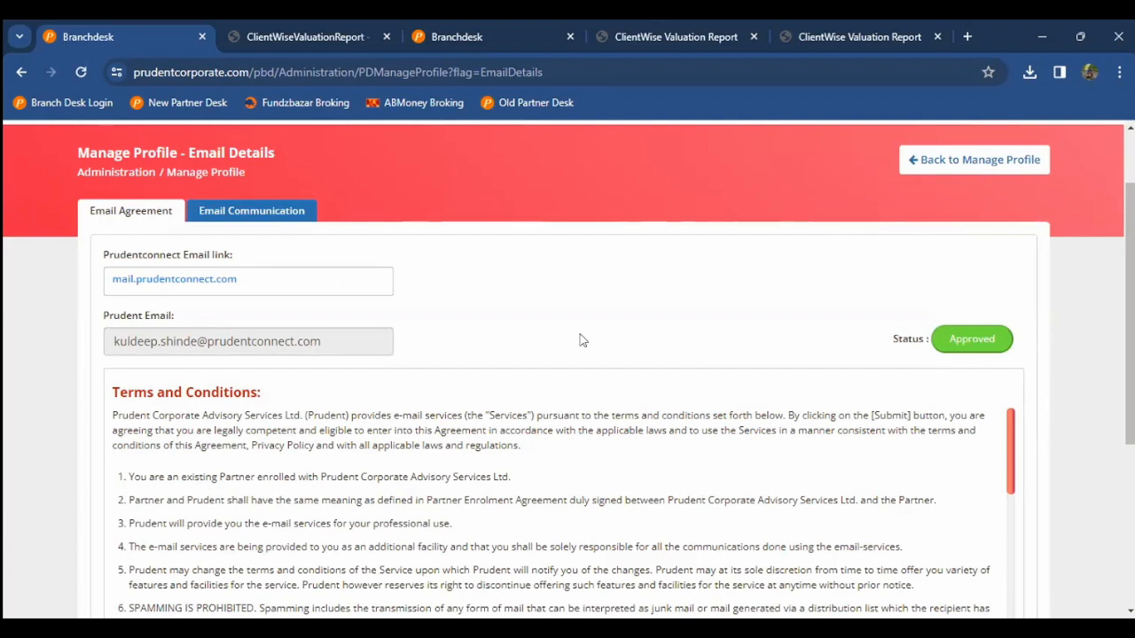
scroll(778, 294, up, 1)
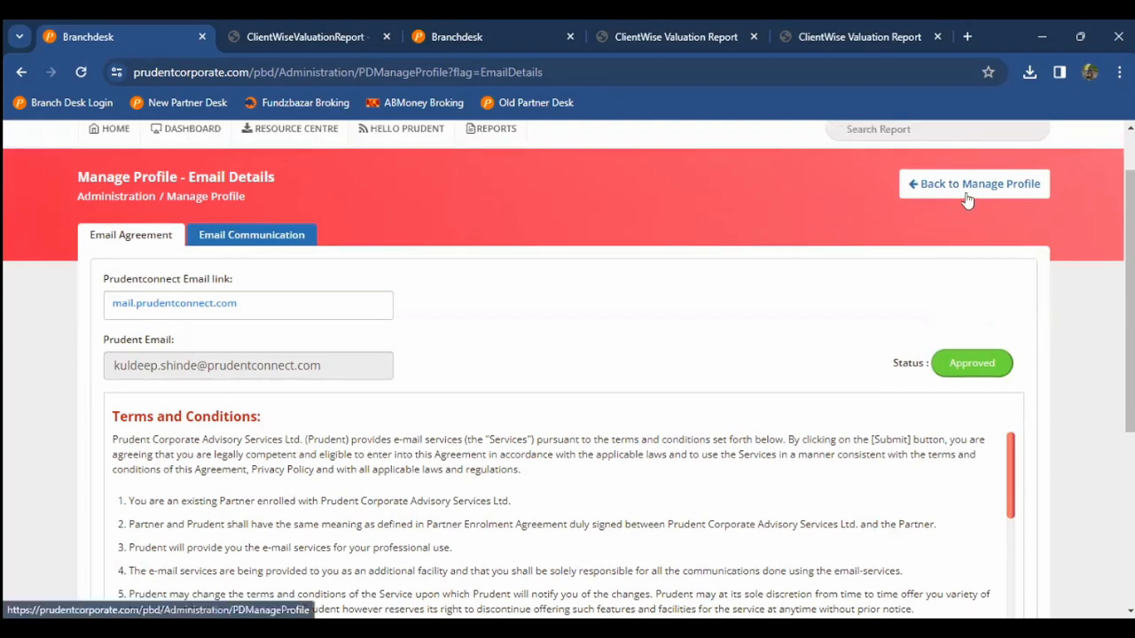
click(973, 192)
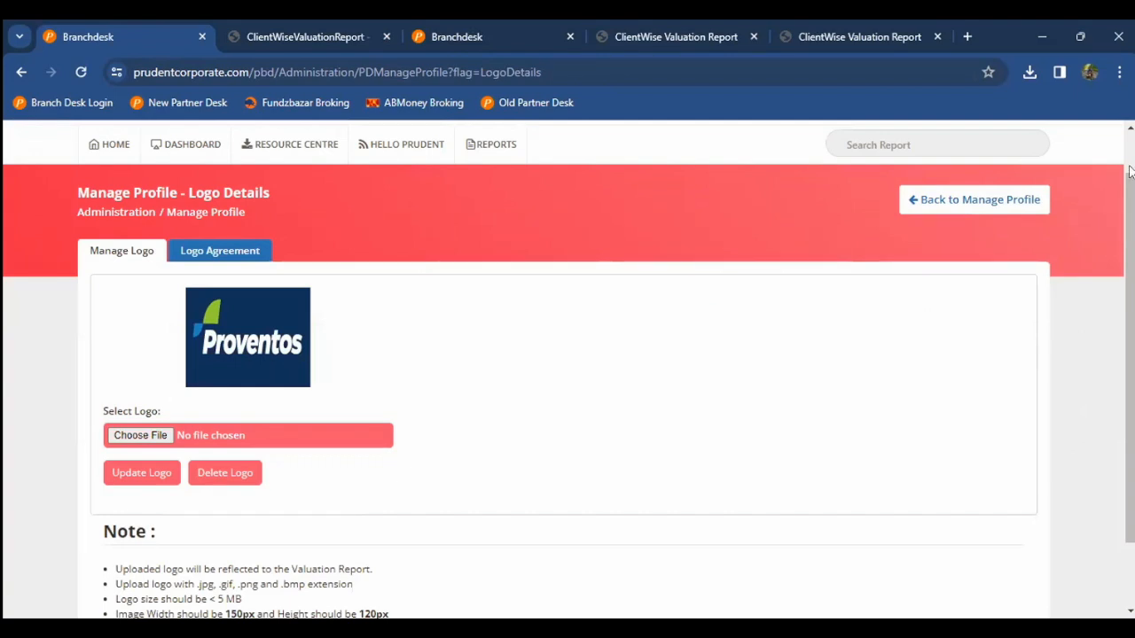
Step: Glance at the valuation report PDF, then leave Logo Details for the dashboard
click(305, 37)
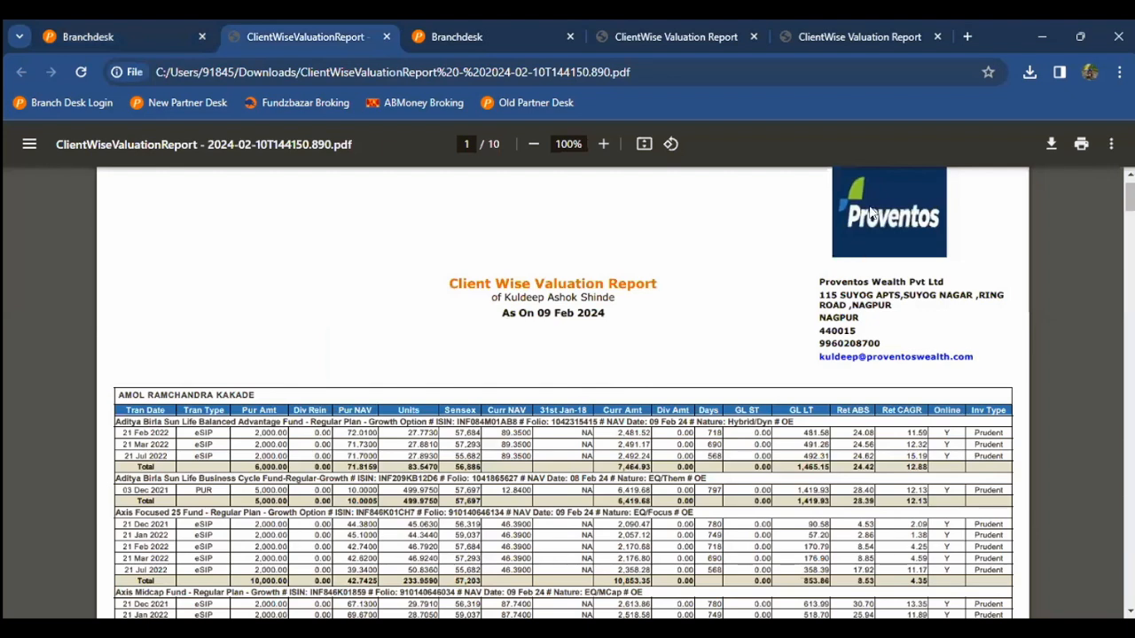
key(ctrl+shift+Tab)
click(953, 203)
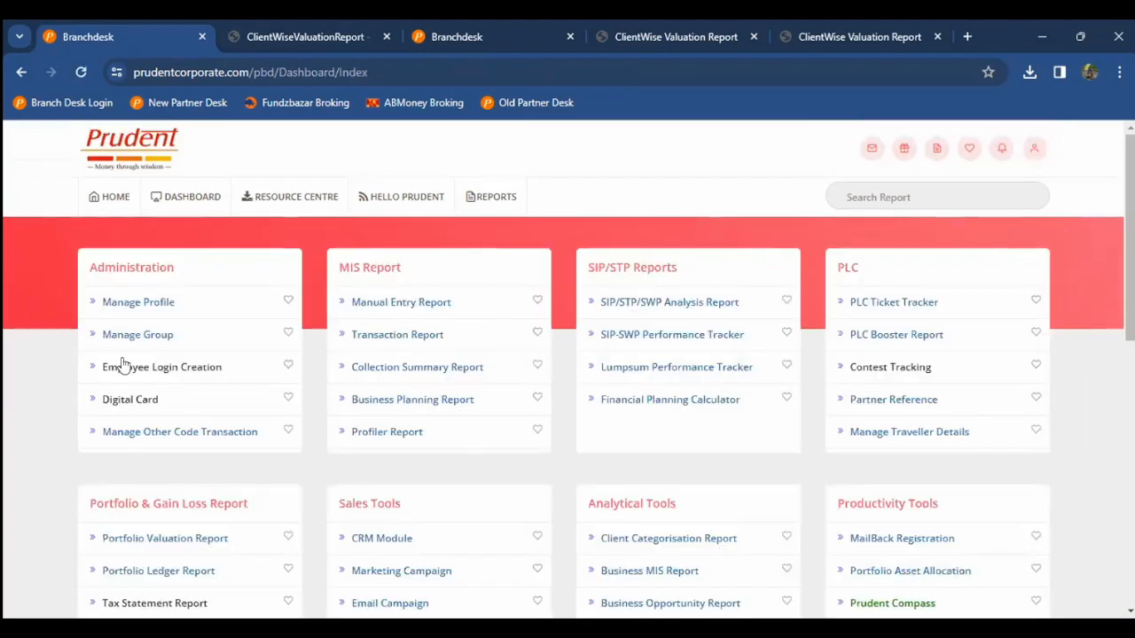
scroll(142, 384, down, 2)
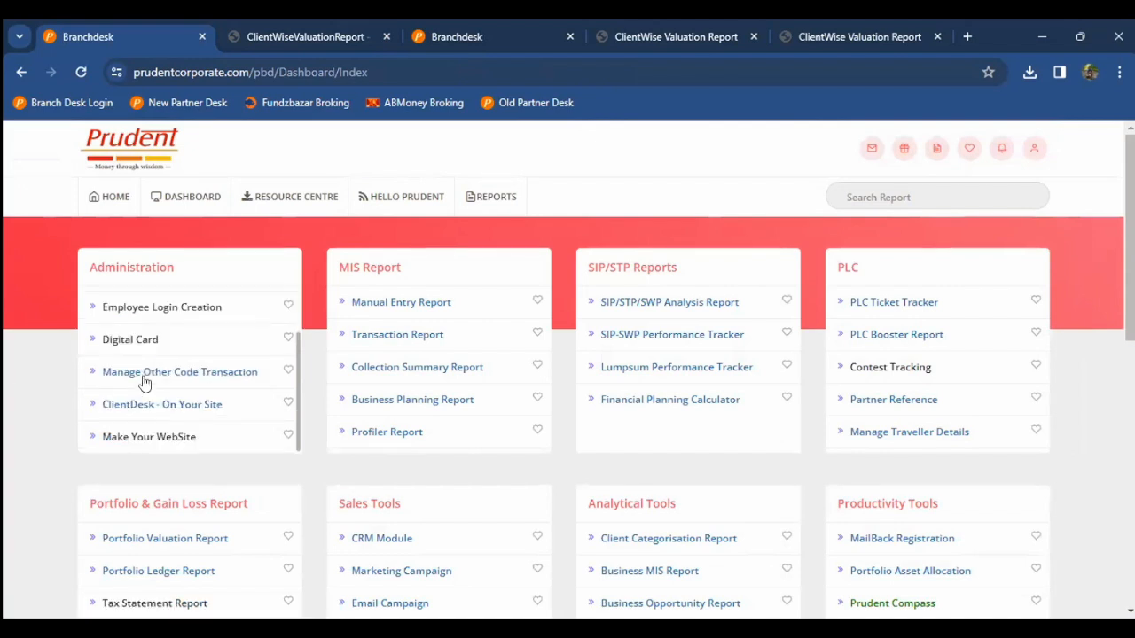
scroll(145, 383, up, 2)
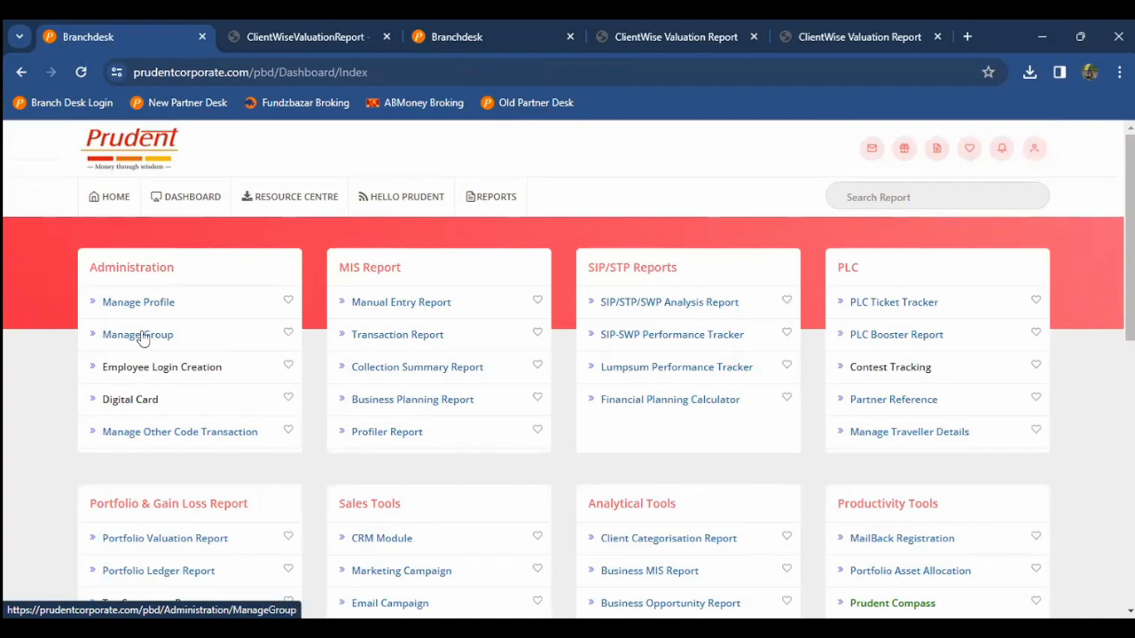
Step: Open Manage Group from the Administration tile
click(143, 341)
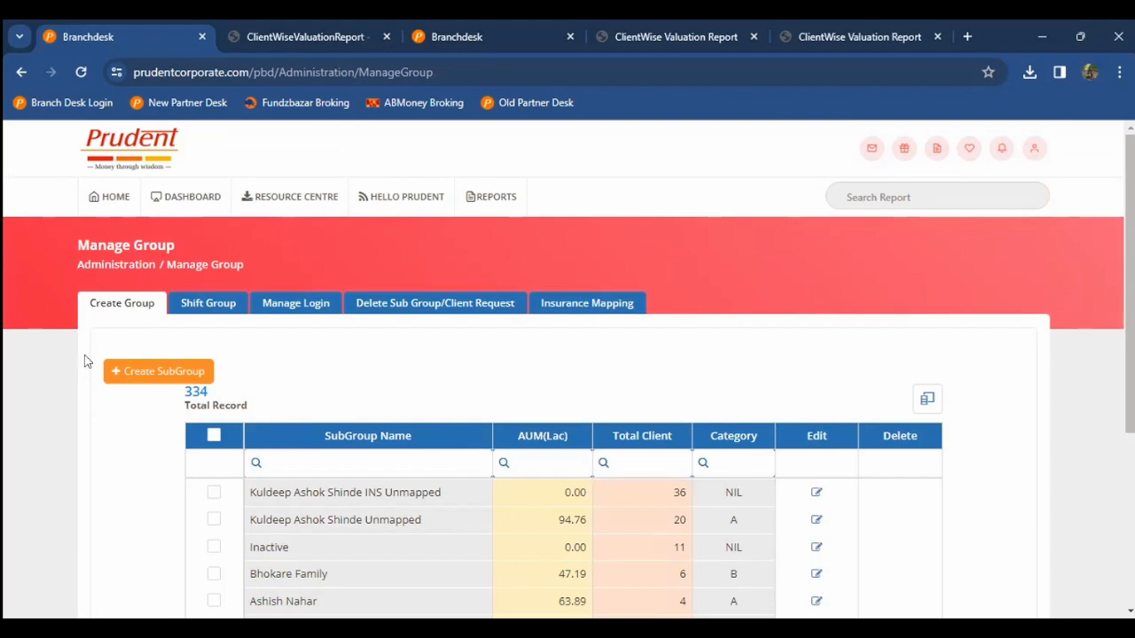
Step: In the Portfolio Valuation Report, clear old sub groups, select Unmapped via 'unm', and load its clients
key(ctrl+Tab)
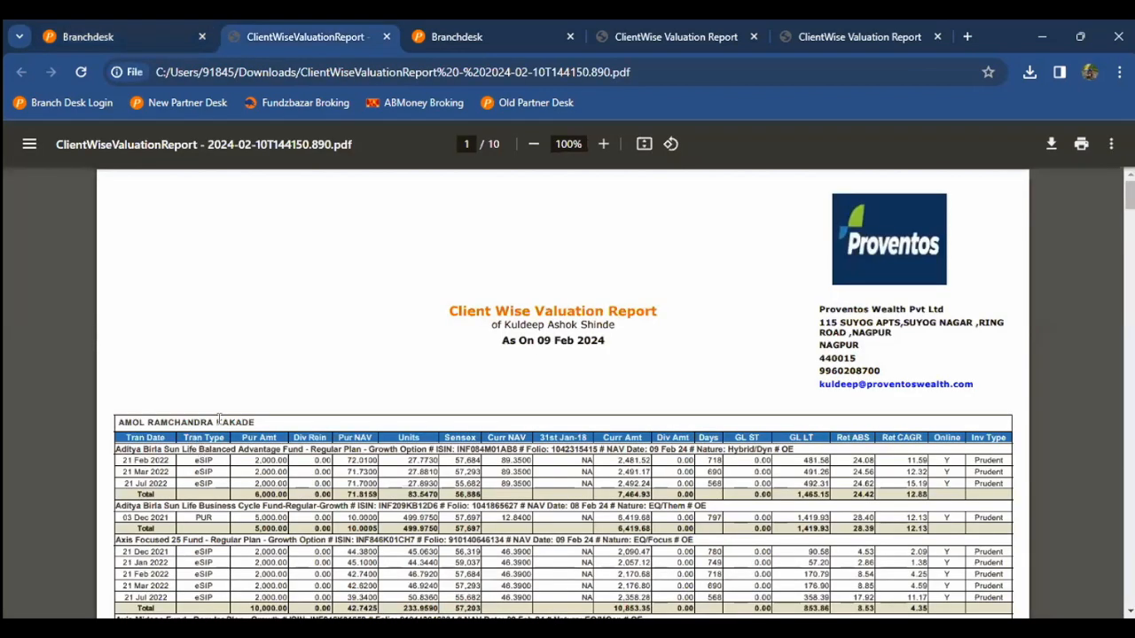
key(ctrl+Tab)
click(190, 456)
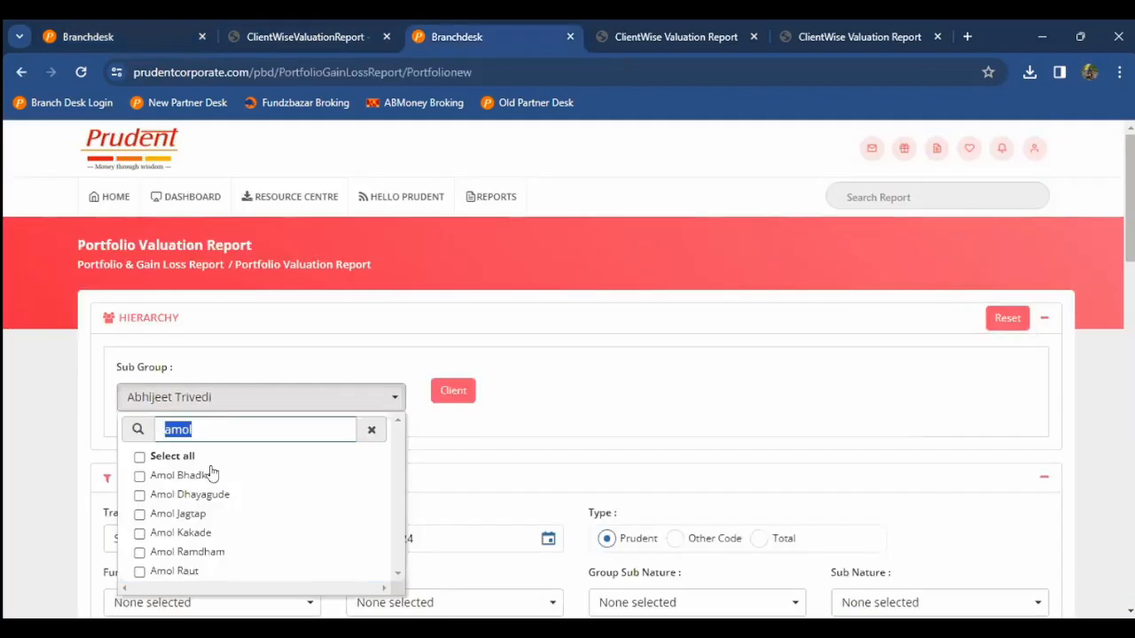
text(unm)
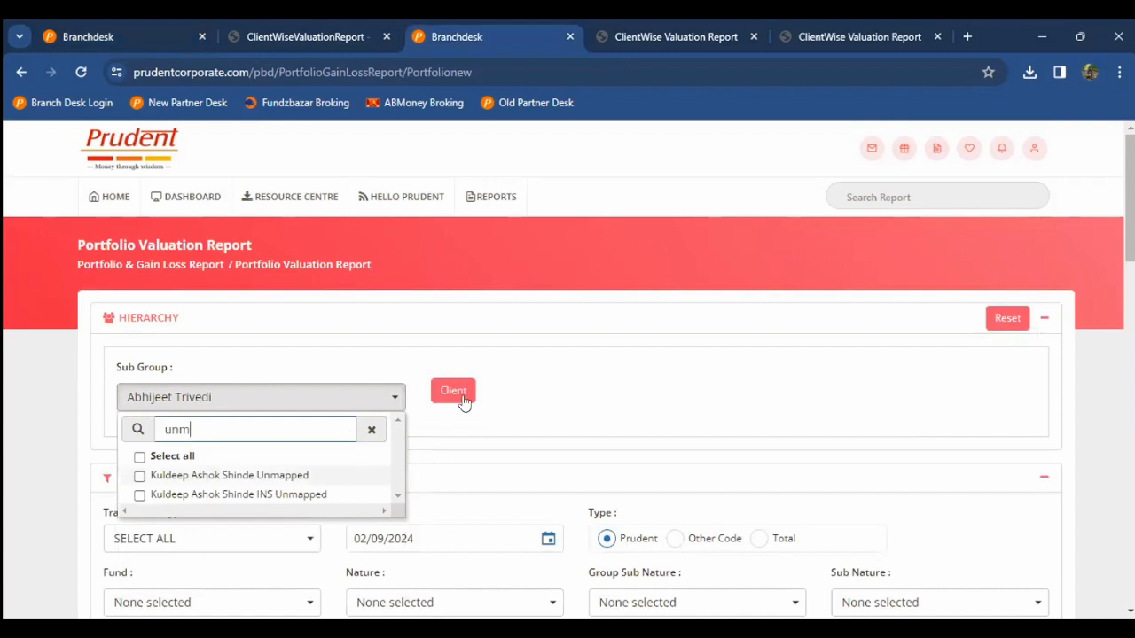
click(586, 404)
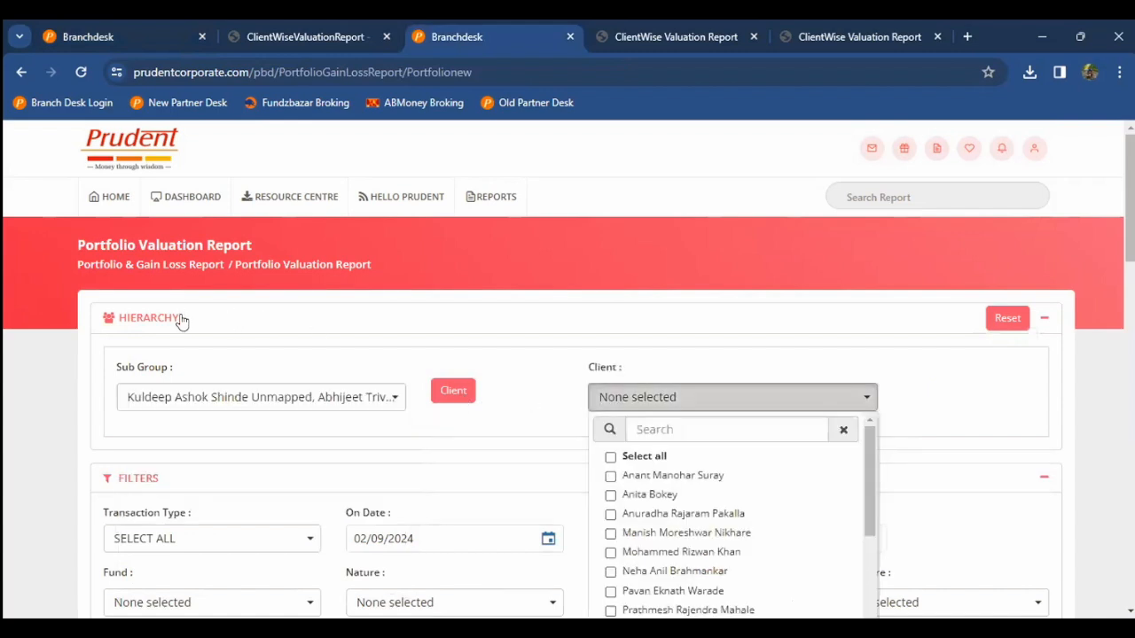
scroll(231, 320, down, 1)
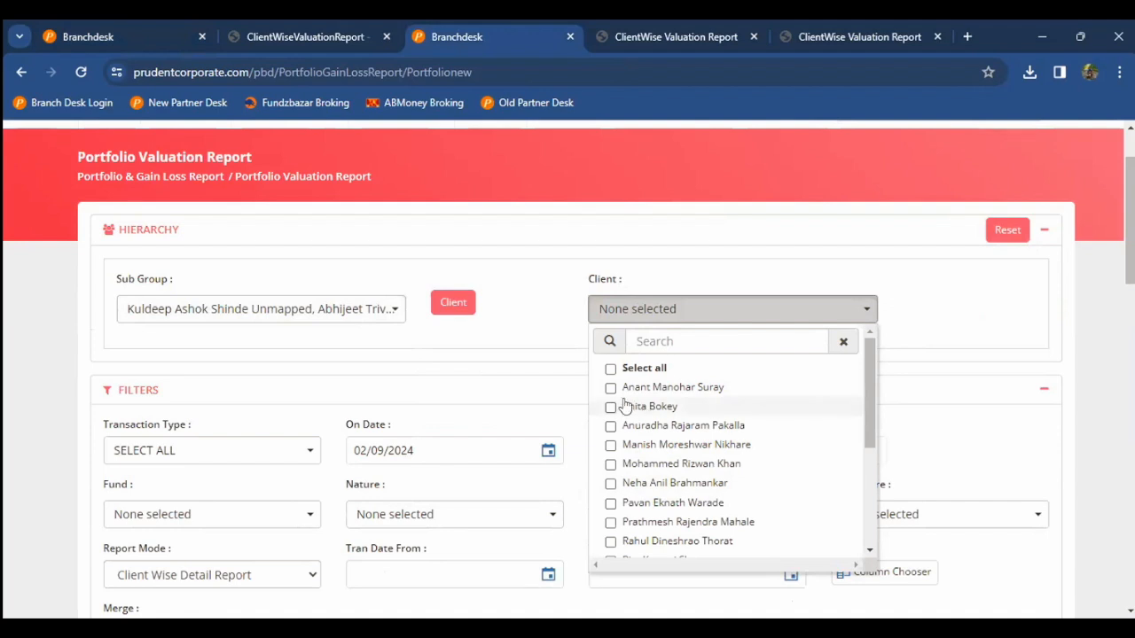
click(270, 241)
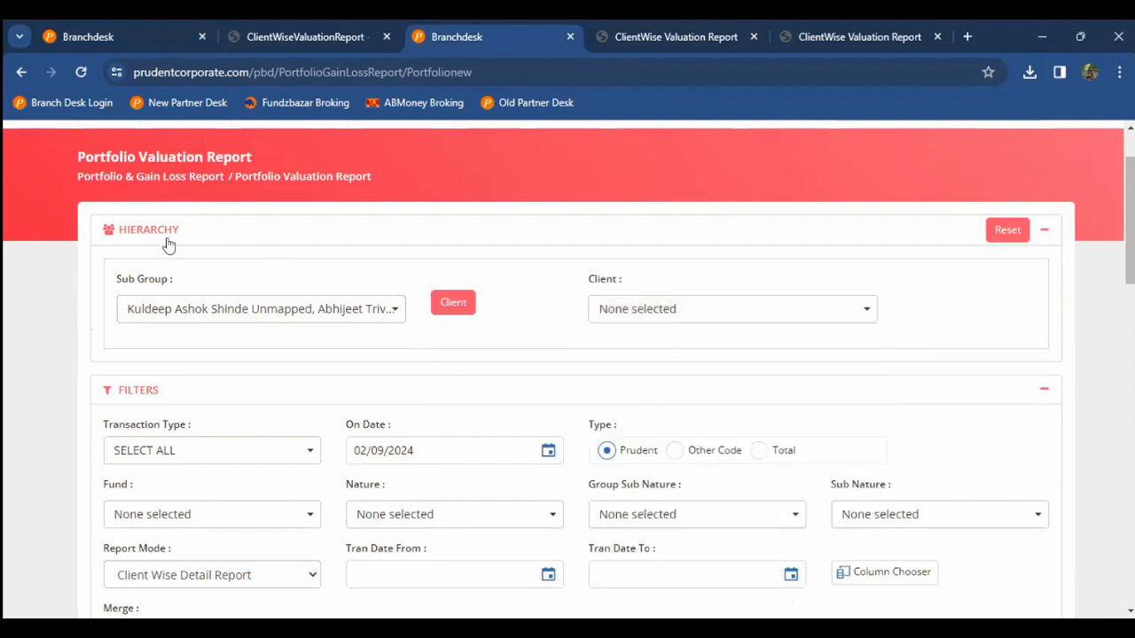
click(76, 40)
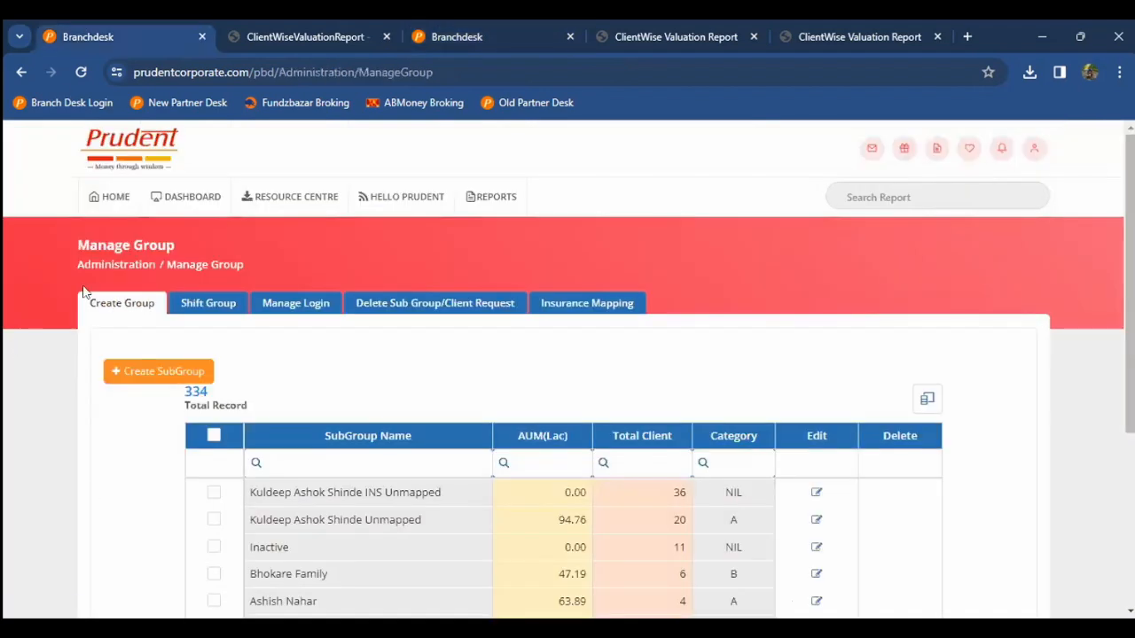
Step: Start a new subgroup named after the client's family and attempt to create it
click(137, 380)
click(315, 243)
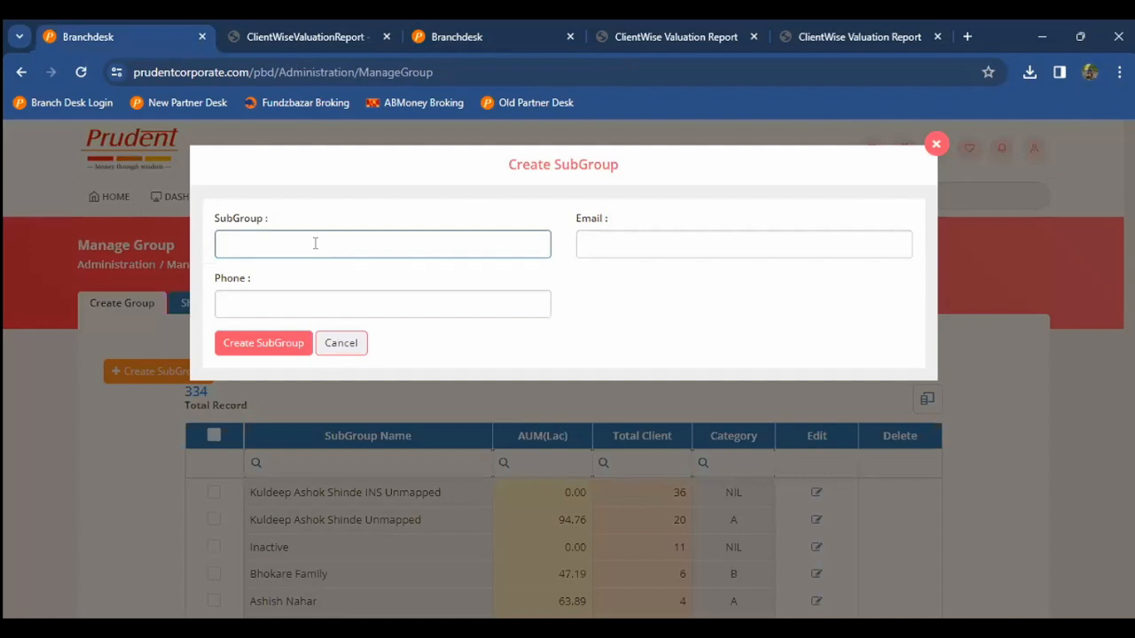
click(276, 342)
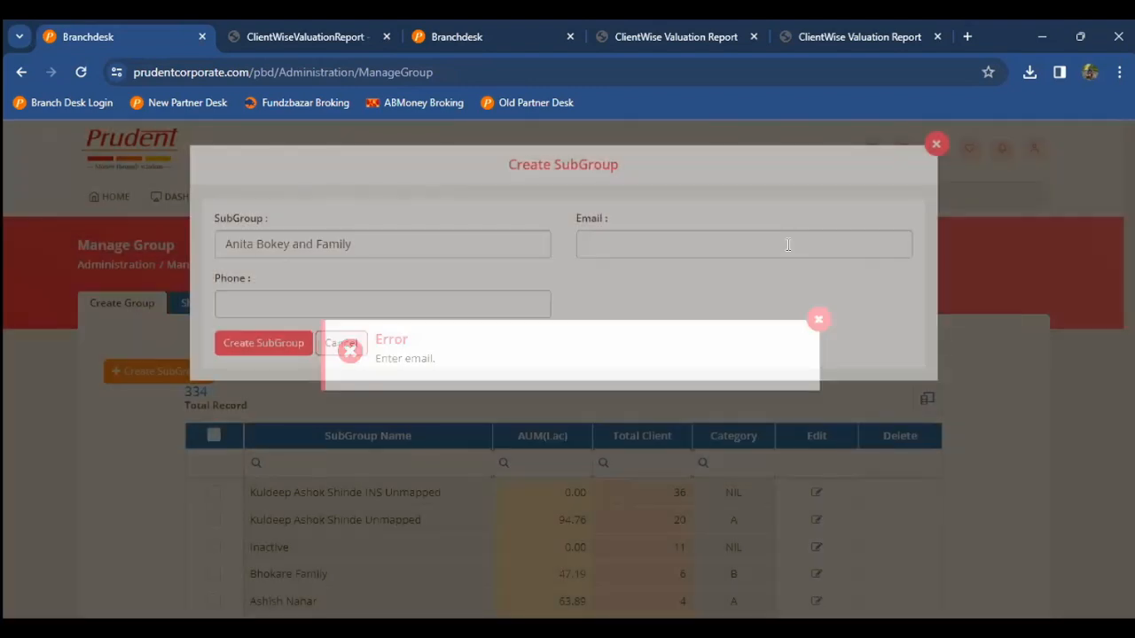
Step: Add an e-mail and phone number, correct the phone to ten digits, and create the subgroup
click(788, 245)
text(abc@gmail.com)
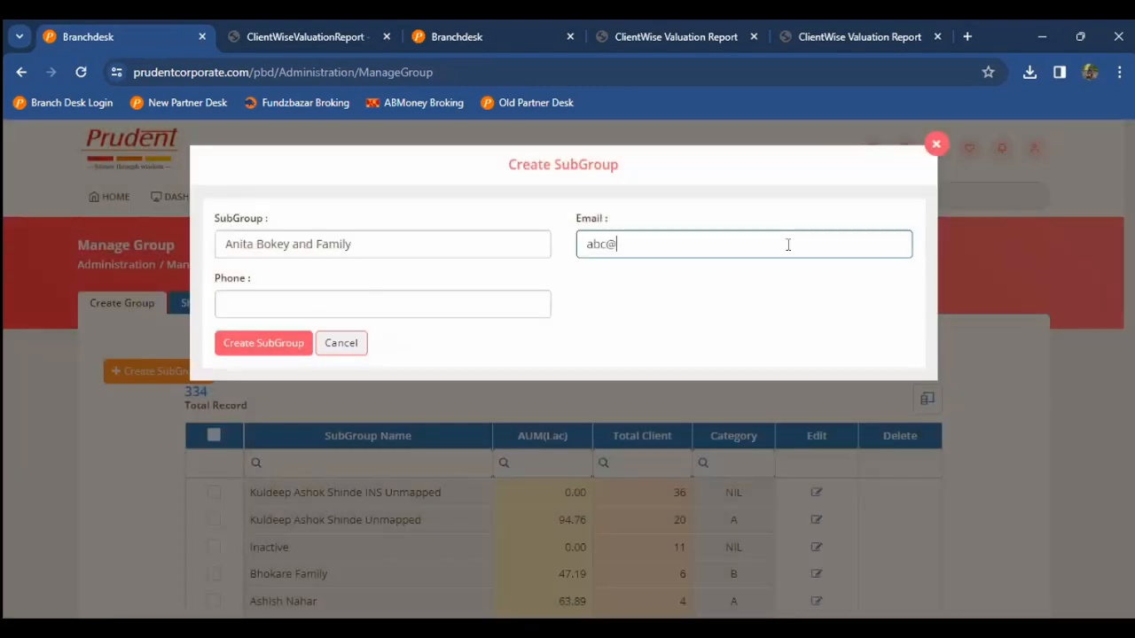
key(Tab)
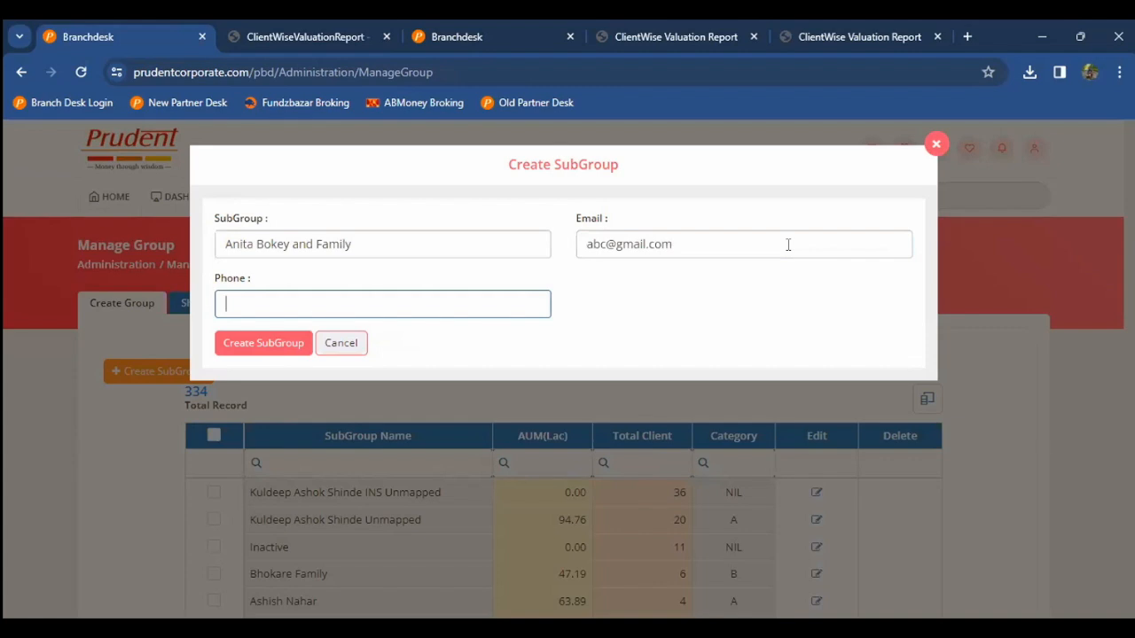
text(999999999)
click(291, 344)
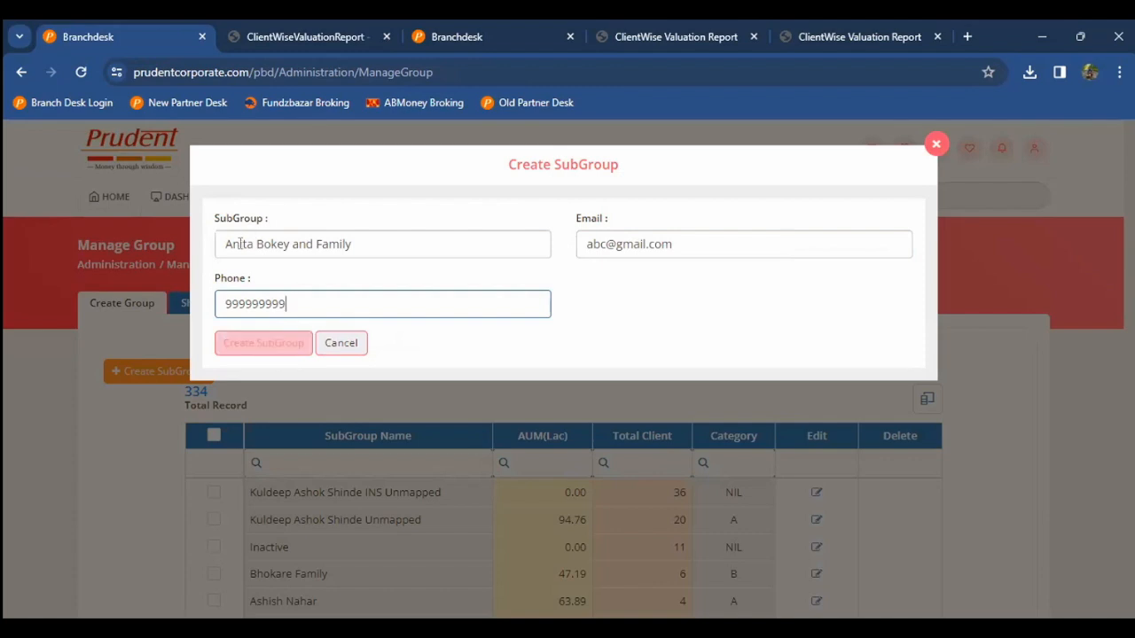
click(262, 346)
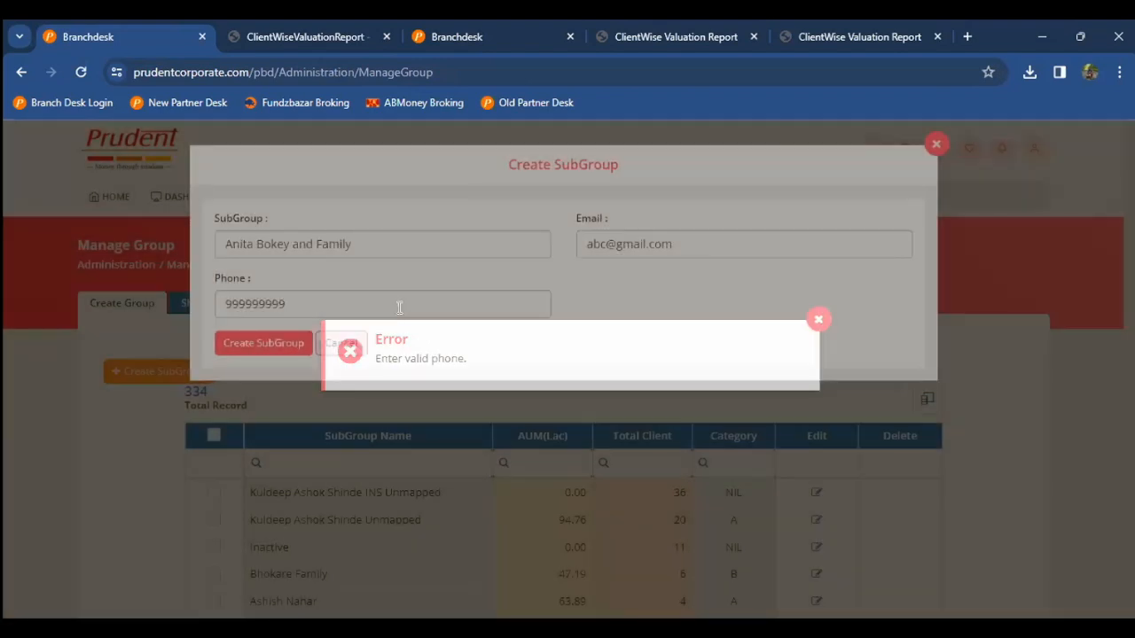
click(400, 308)
text(9)
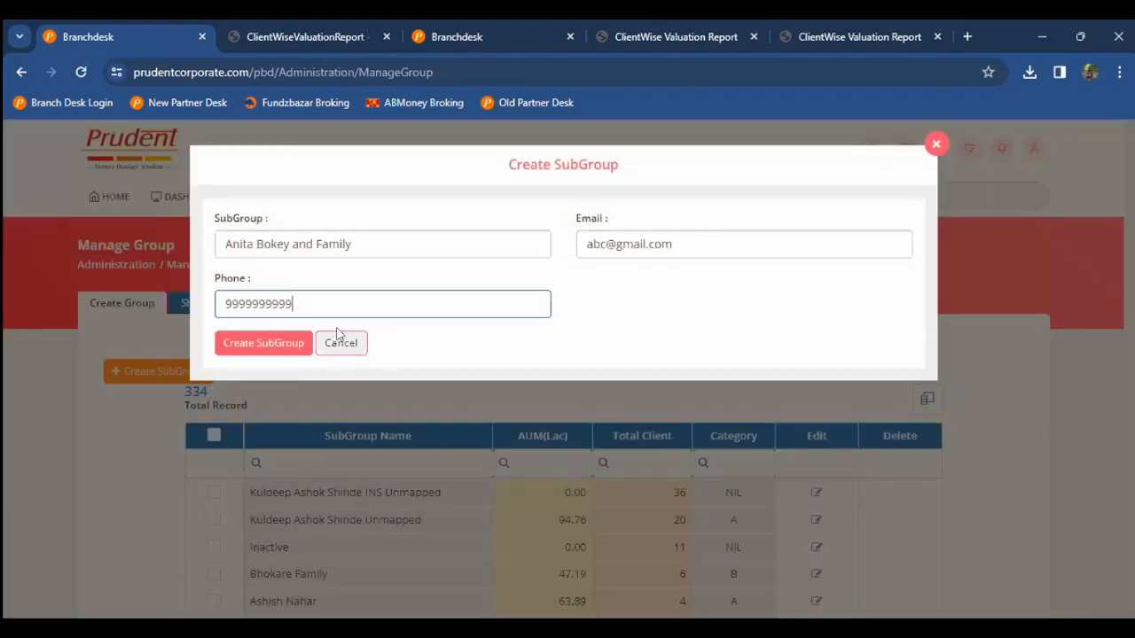
click(273, 349)
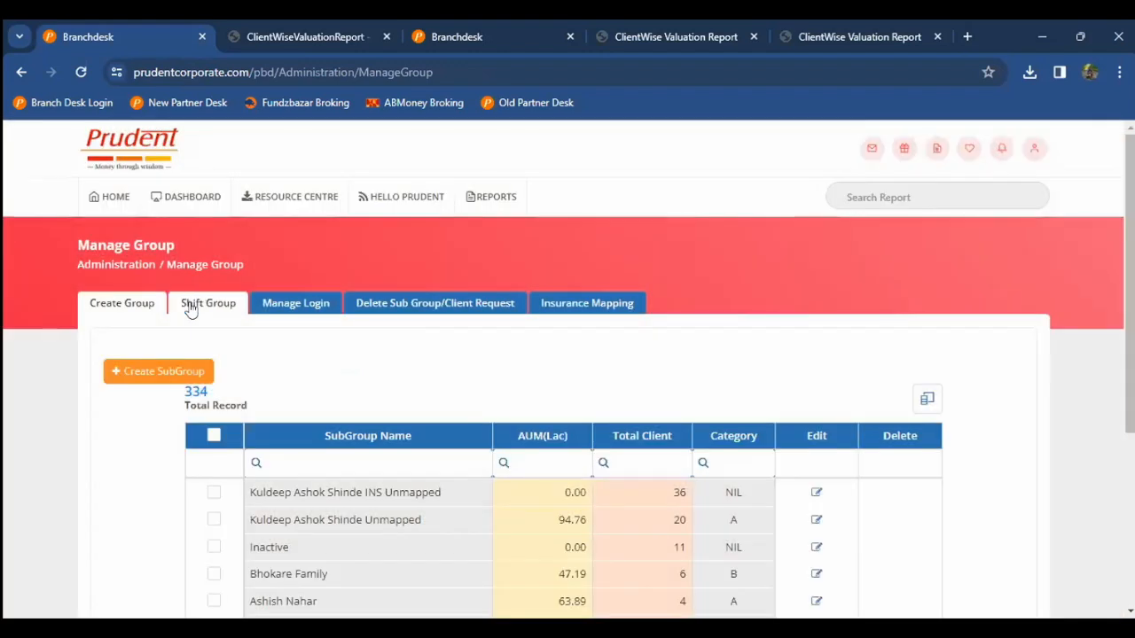
Step: Shift the chosen client from Unmapped into the new family subgroup, then open Manage Login
click(189, 308)
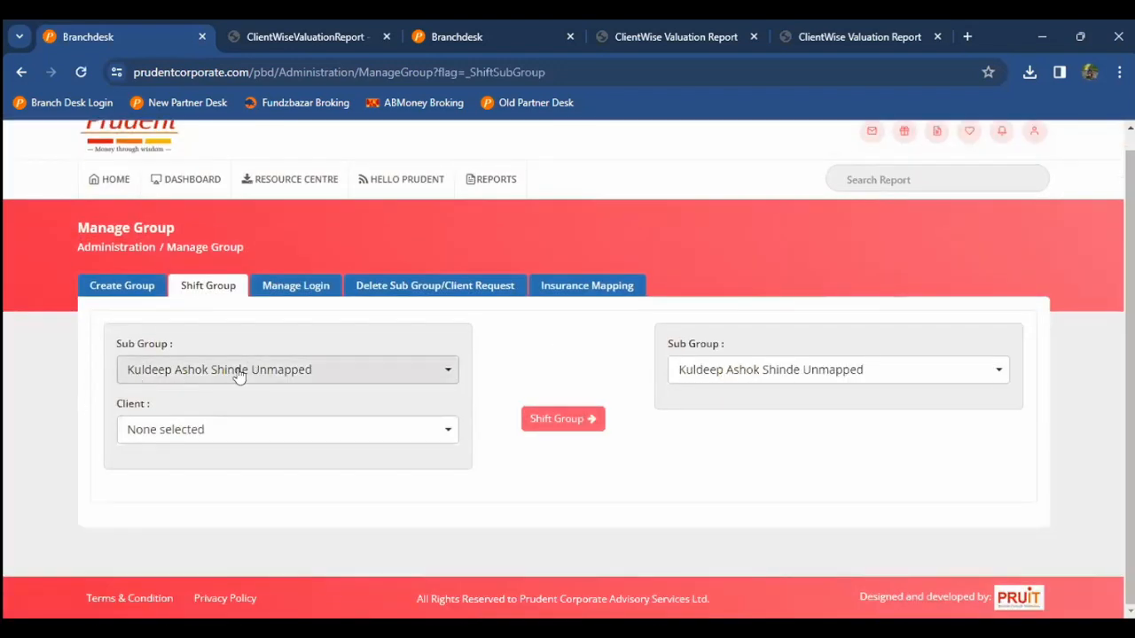
click(222, 431)
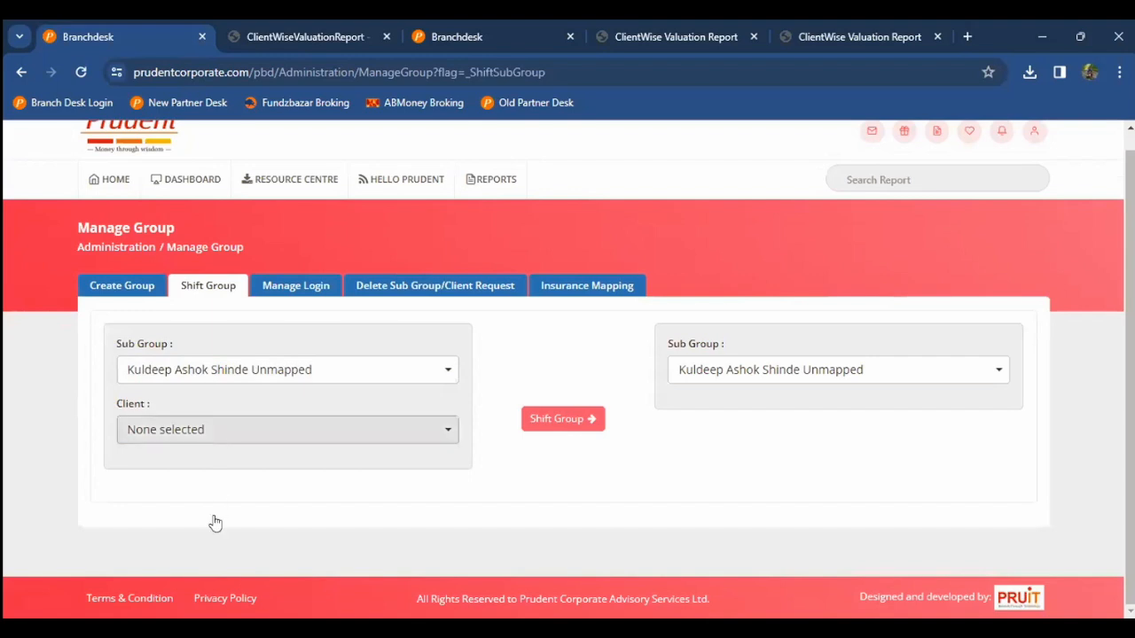
click(215, 531)
click(608, 449)
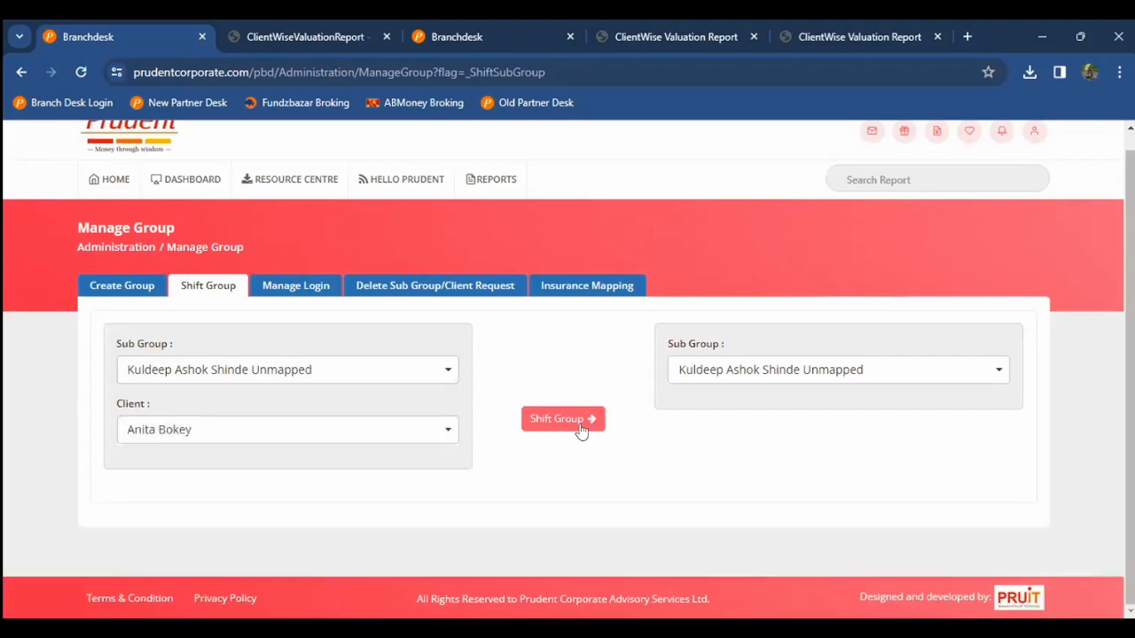
click(725, 379)
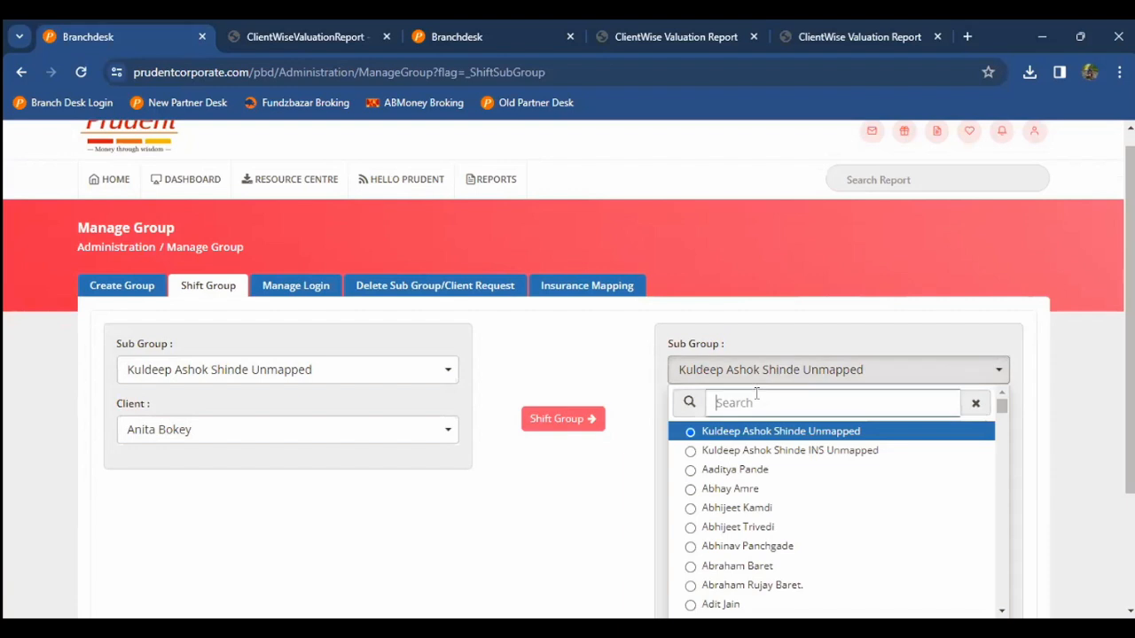
text(ani)
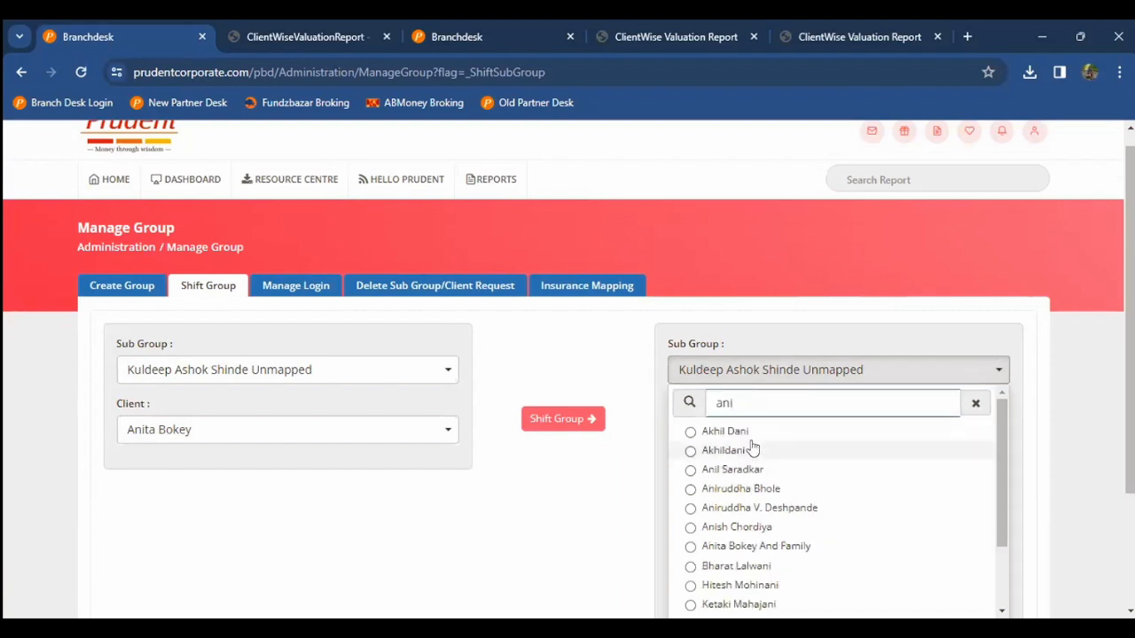
scroll(753, 450, down, 1)
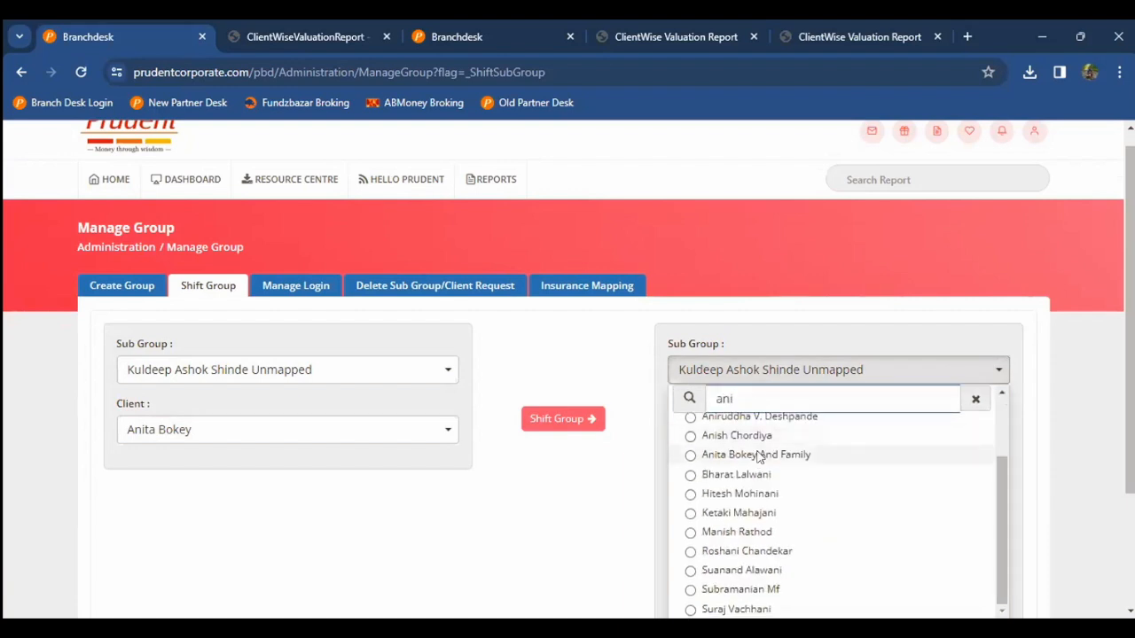
click(756, 456)
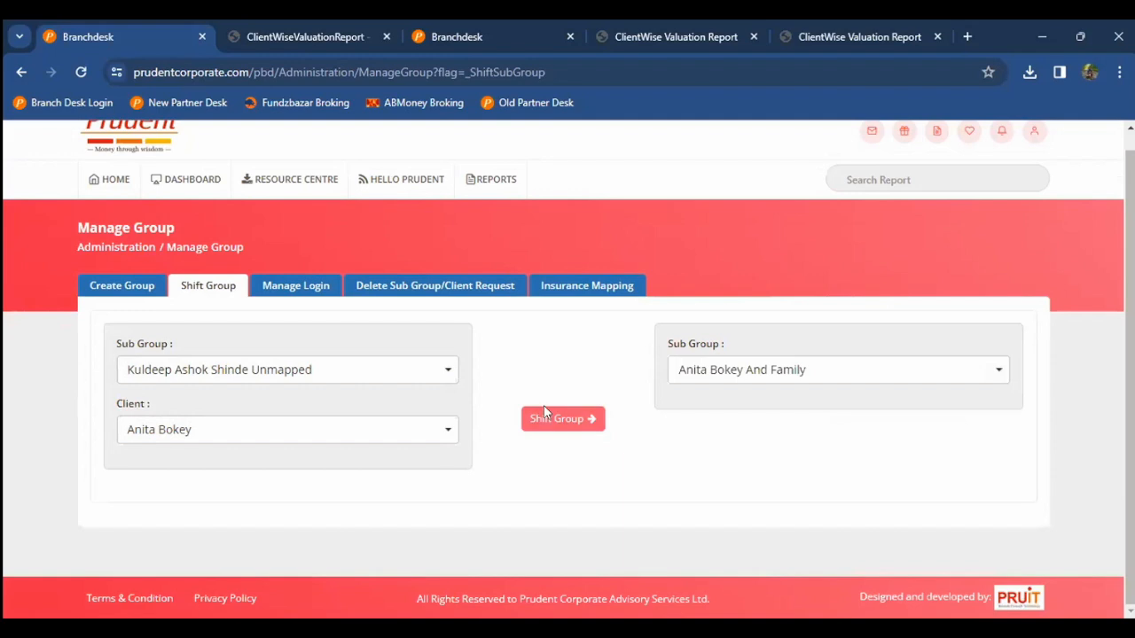
click(544, 413)
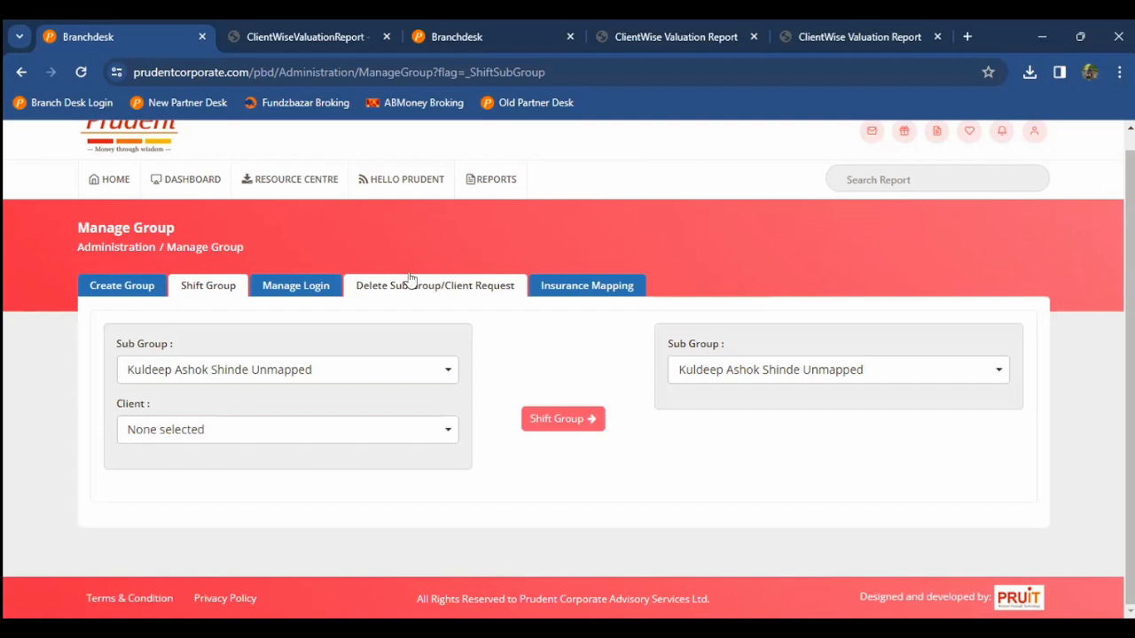
click(313, 288)
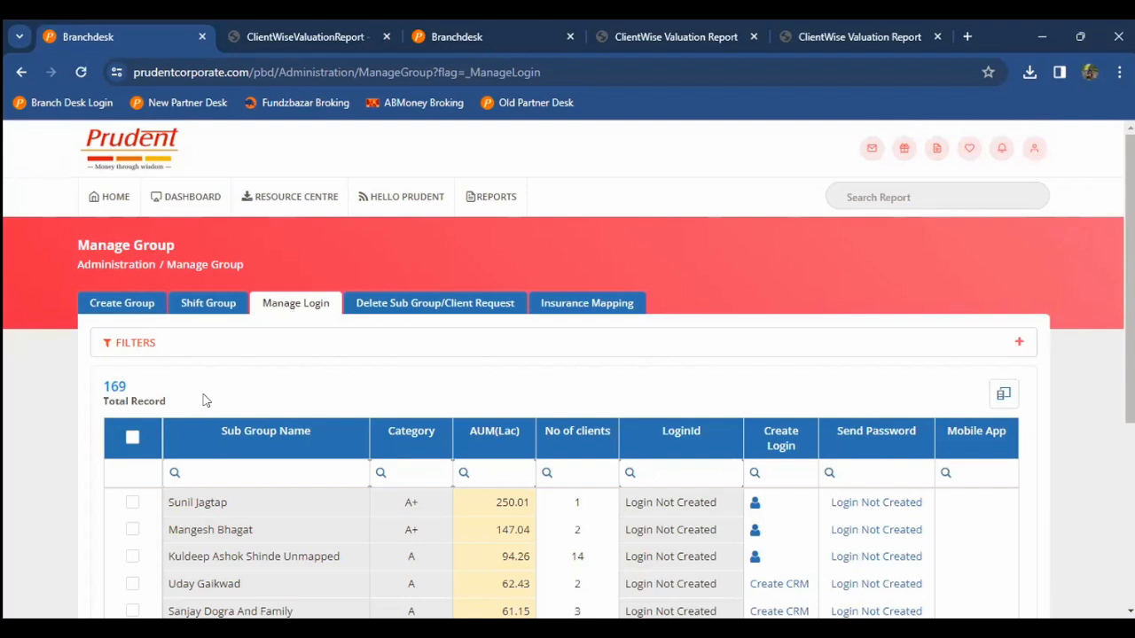
Step: Select the first subgroup's row in Manage Login and dismiss the create-login prompt
scroll(206, 401, down, 1)
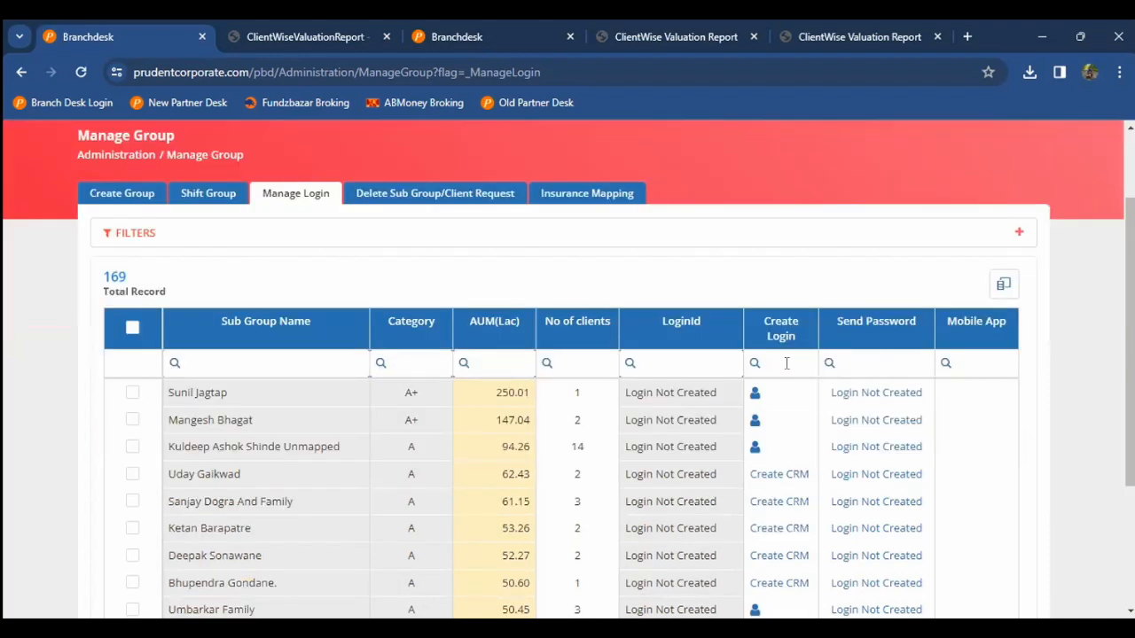
double_click(724, 389)
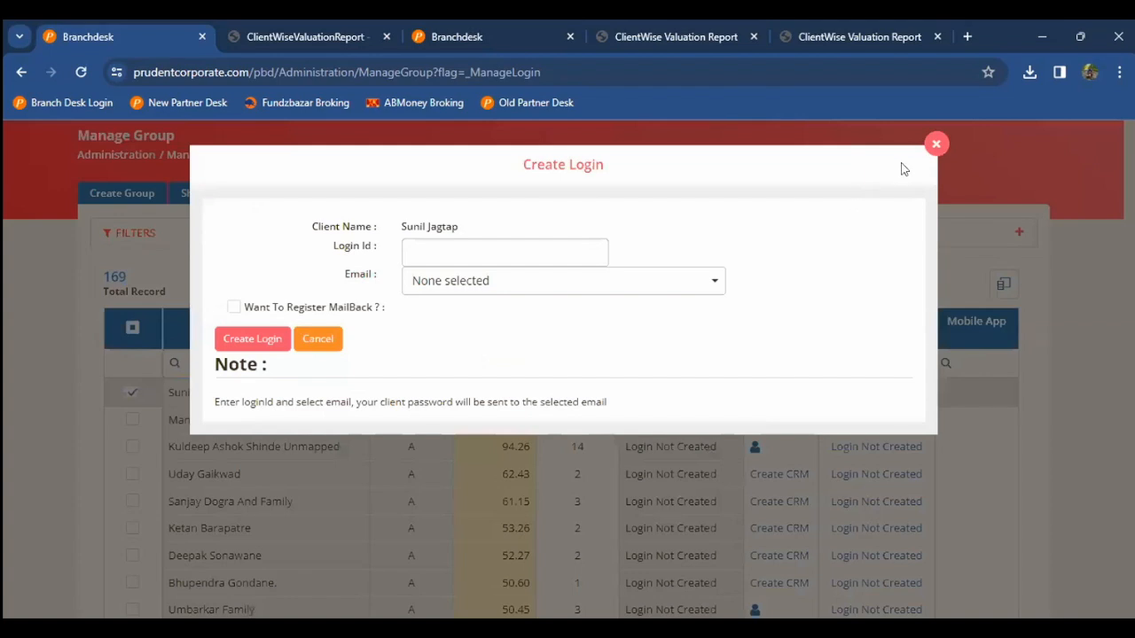
click(865, 397)
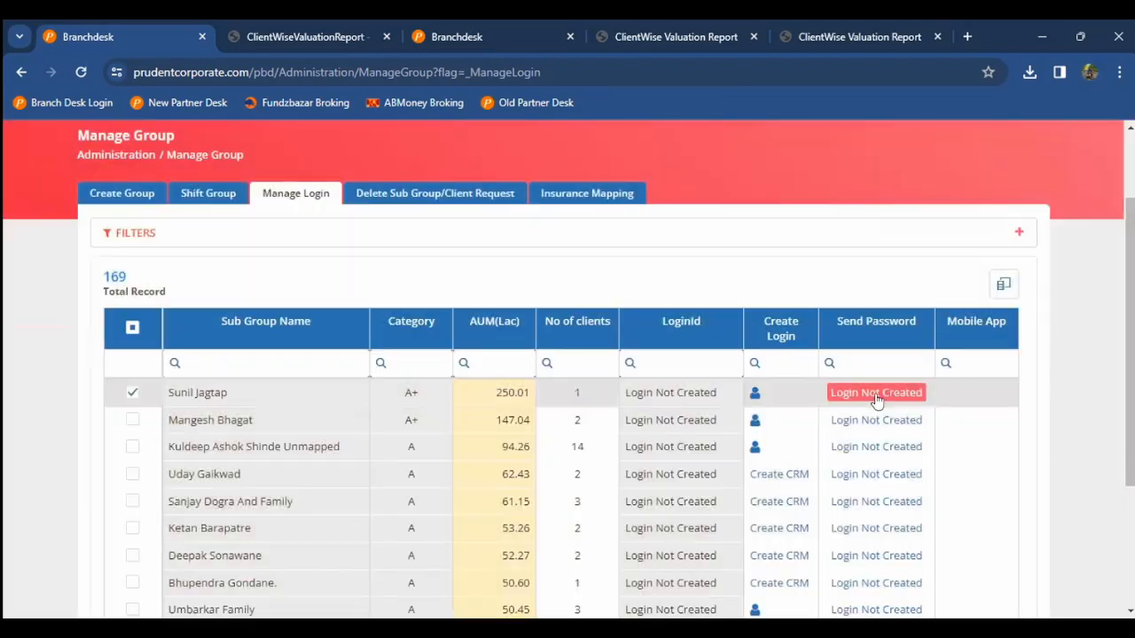
Step: Review the Manage Login sub-group list, then bring up Insurance Mapping in Merge mode
scroll(877, 401, down, 2)
scroll(877, 402, up, 1)
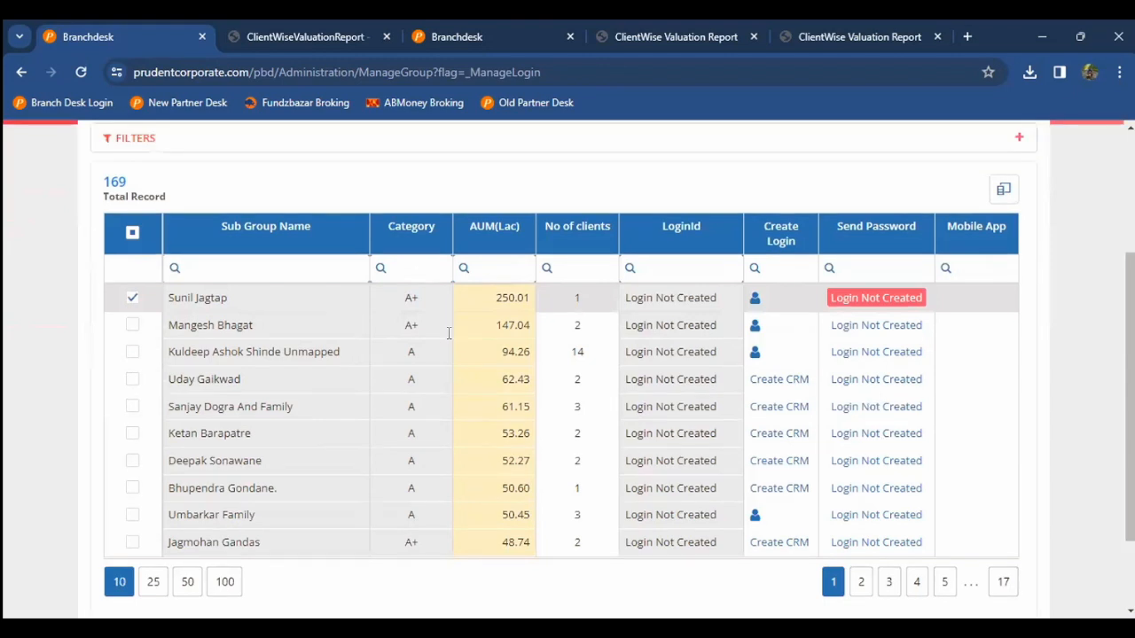
scroll(450, 333, up, 1)
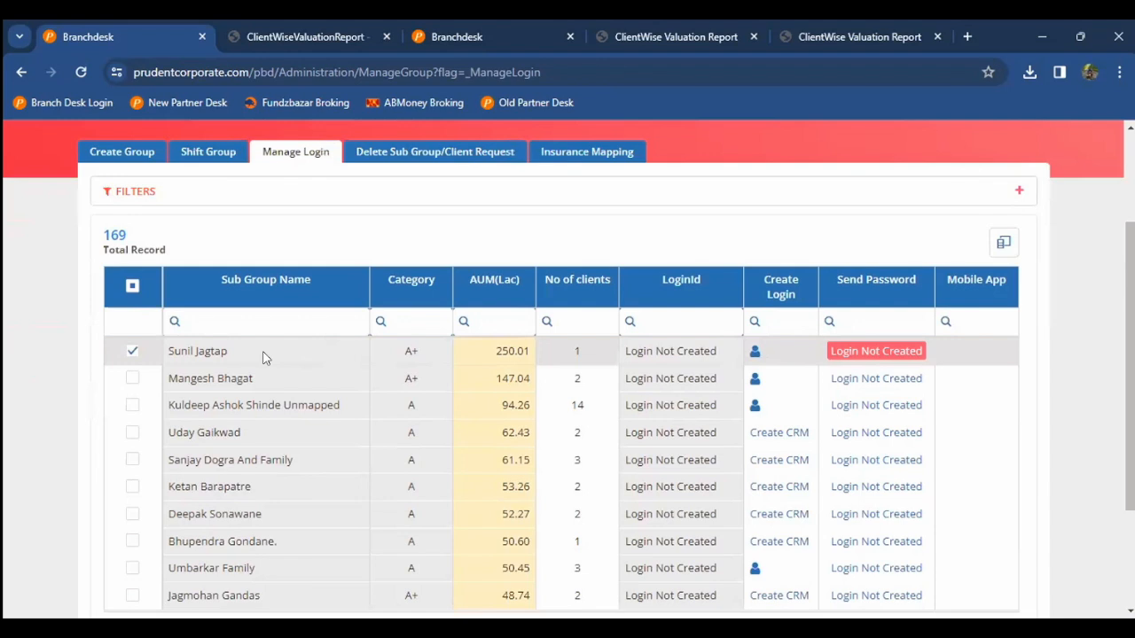
scroll(263, 357, up, 3)
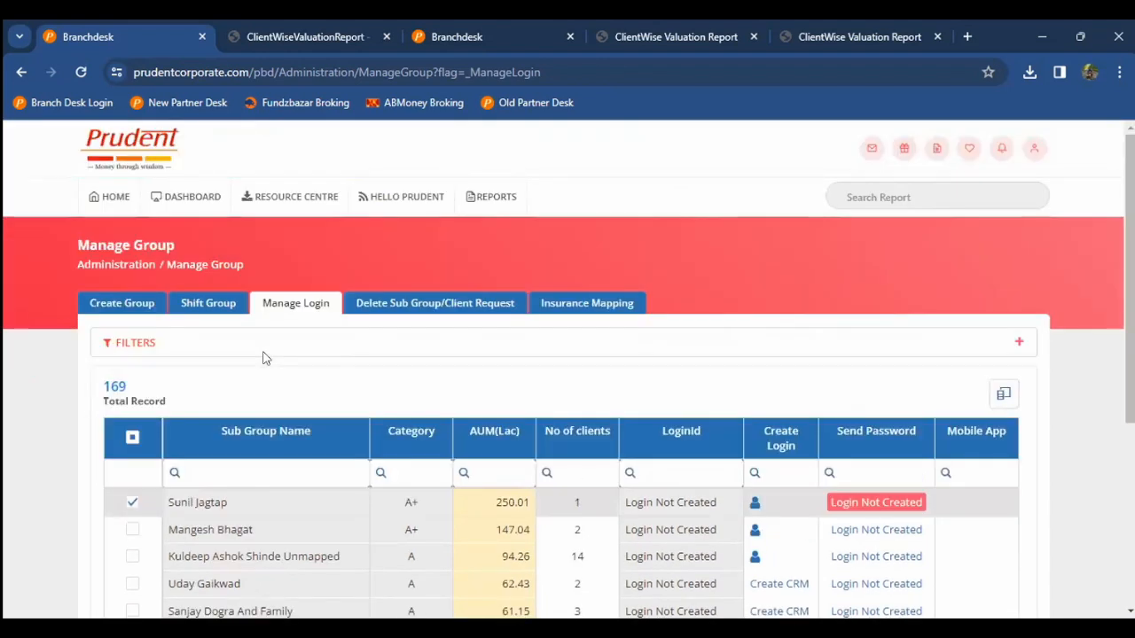
click(610, 299)
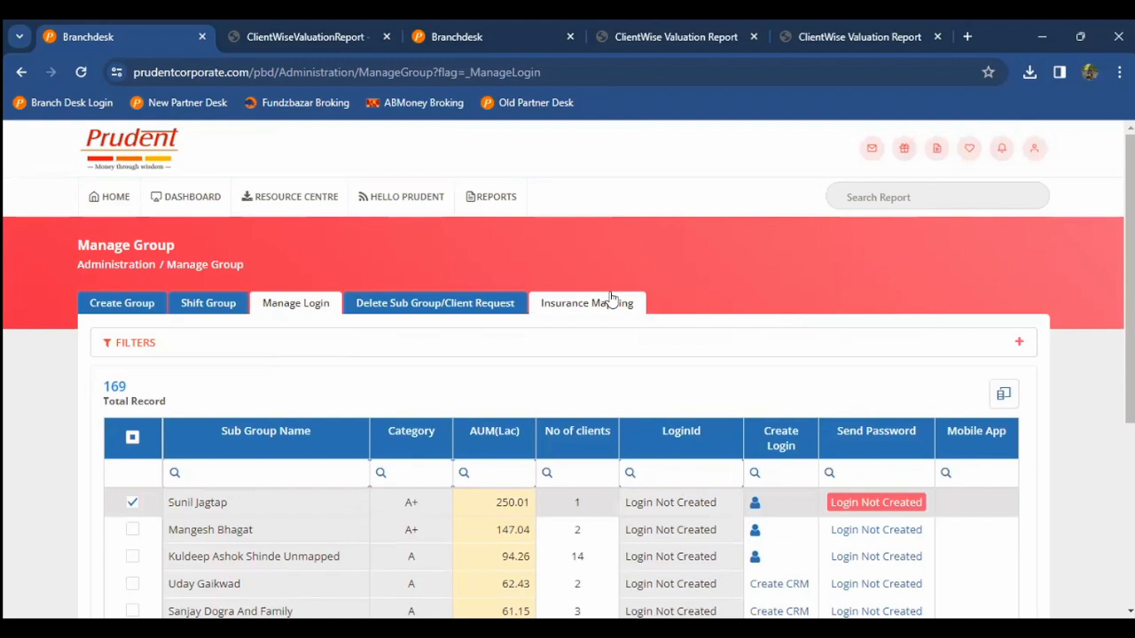
click(546, 306)
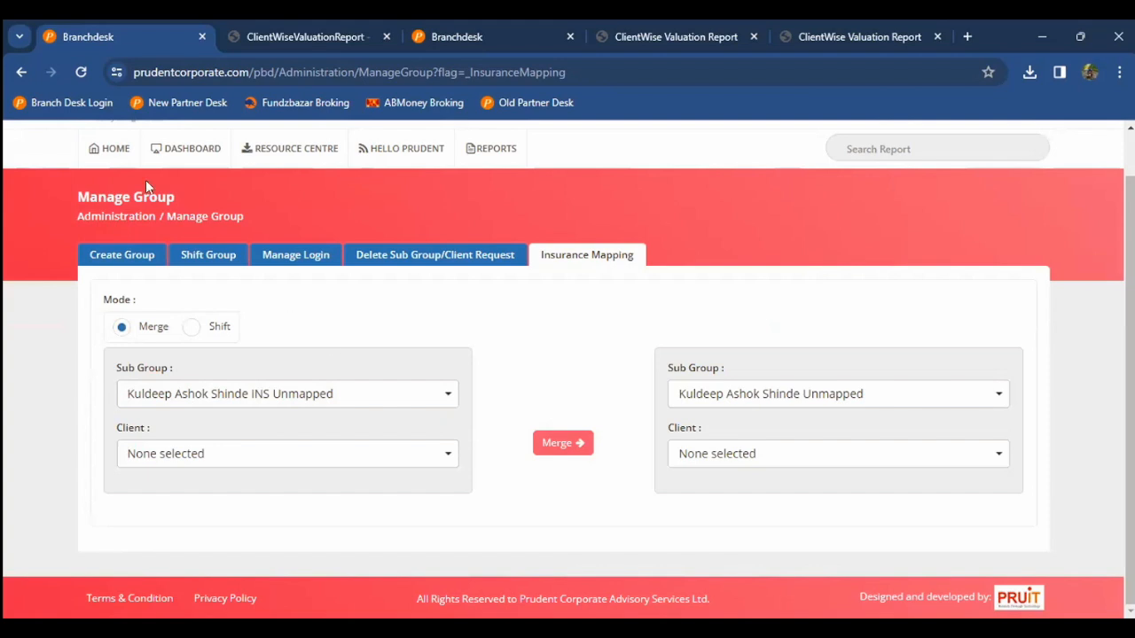
Step: Leave the Insurance Mapping merge form via HOME for the report-card dashboard
click(118, 157)
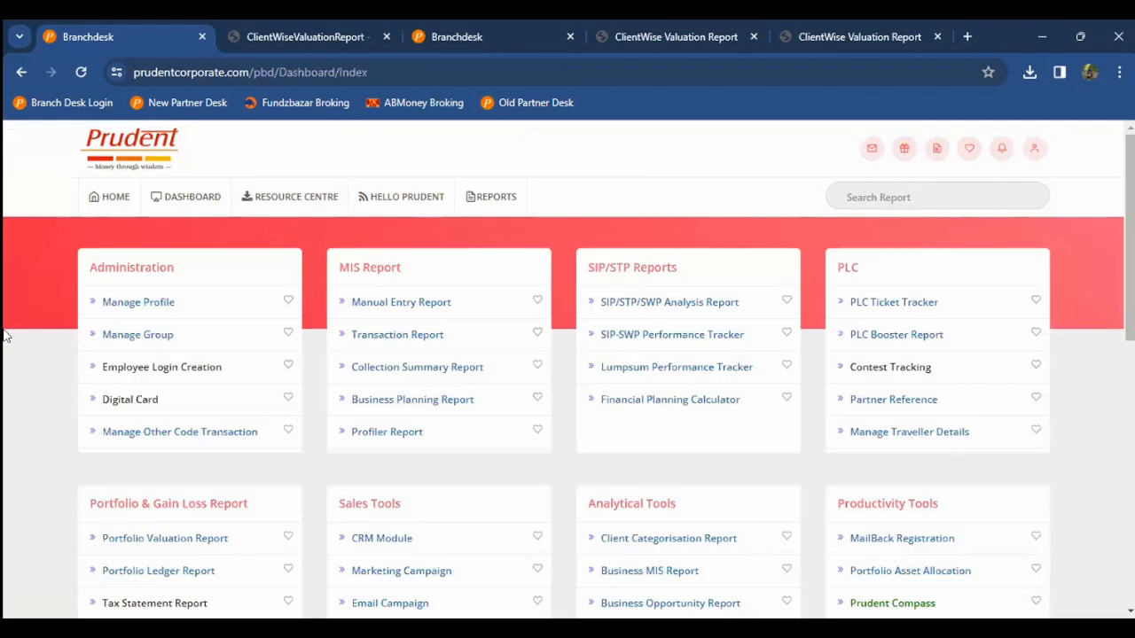
Step: Open Employee Login Creation from the Administration card
scroll(146, 326, down, 1)
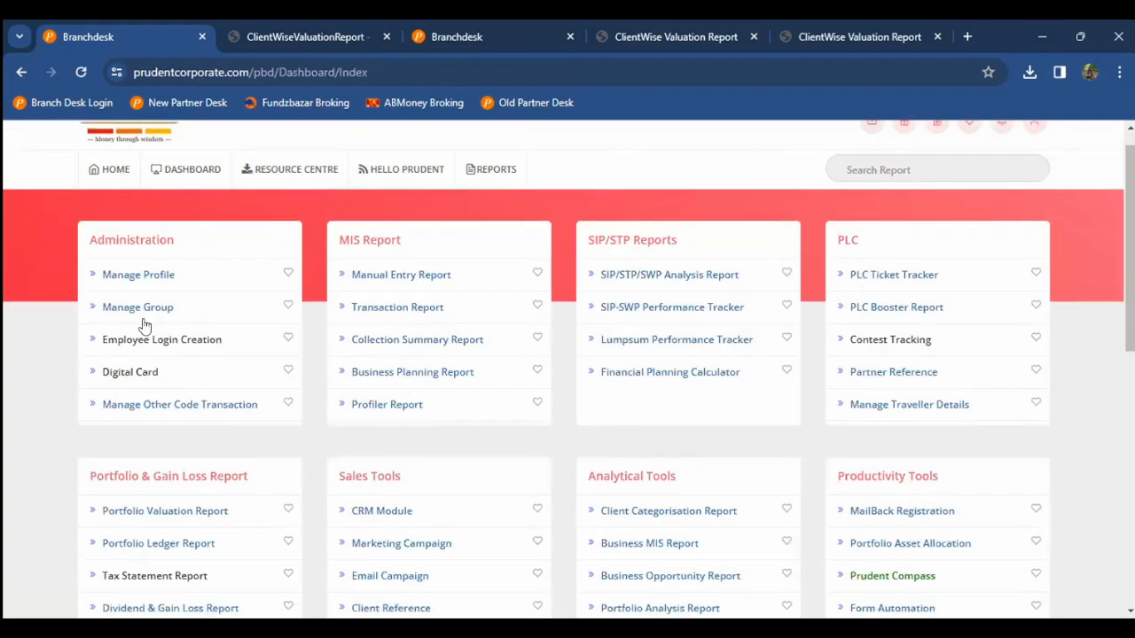
scroll(146, 326, down, 1)
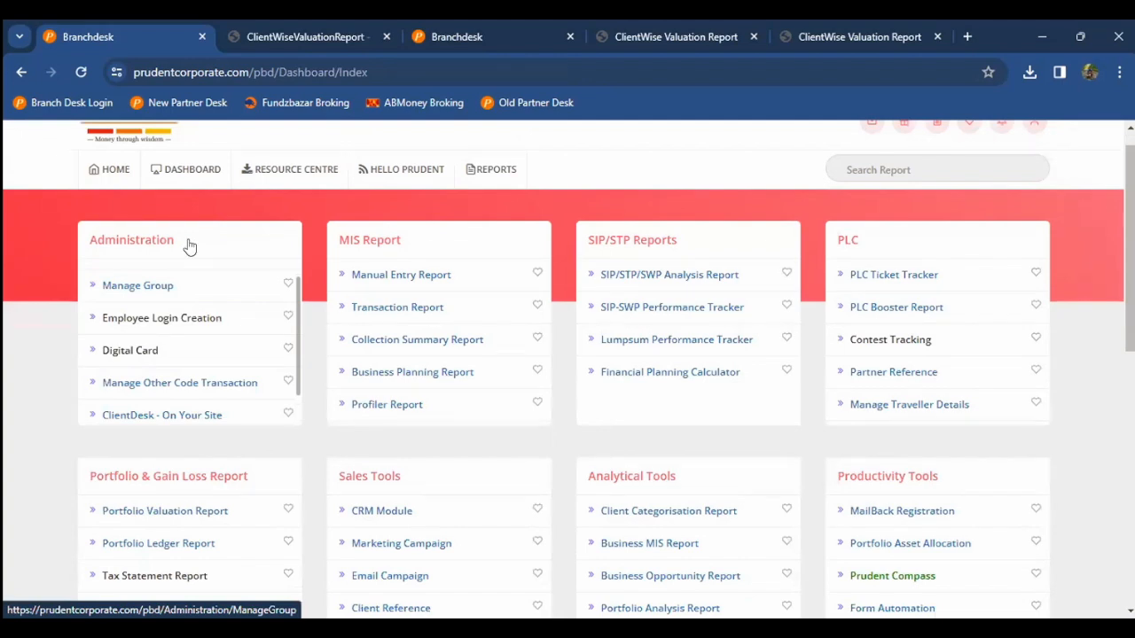
scroll(186, 284, down, 1)
click(182, 280)
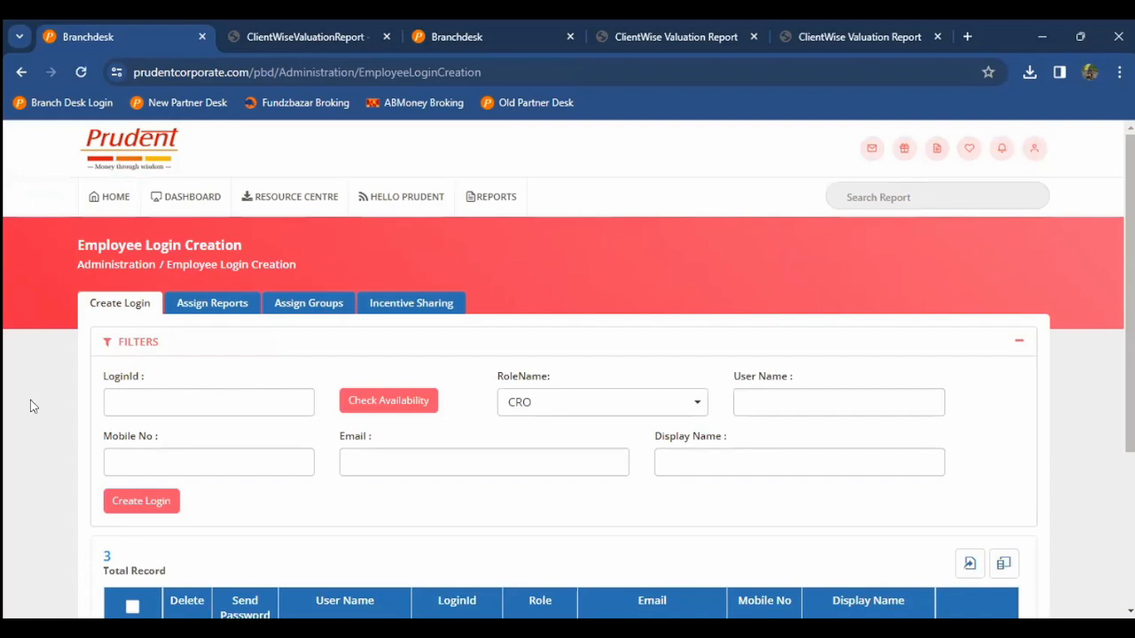
Step: Review the three employee logins, tick the second one, and bring up Assign Reports
scroll(30, 400, down, 2)
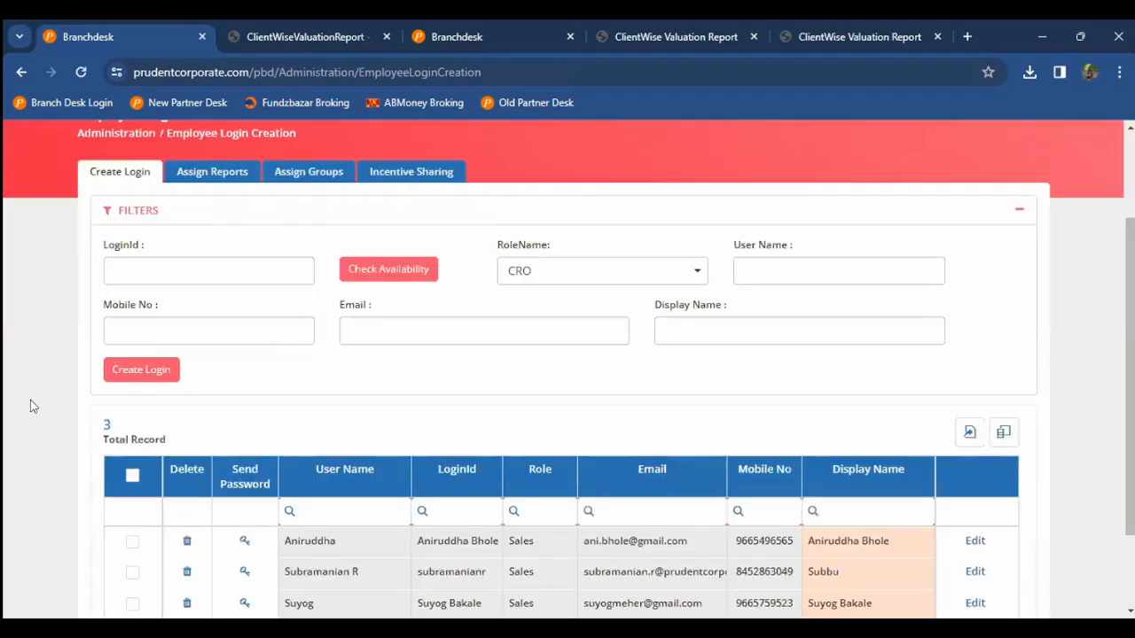
scroll(30, 406, down, 2)
scroll(30, 406, up, 2)
scroll(74, 263, down, 2)
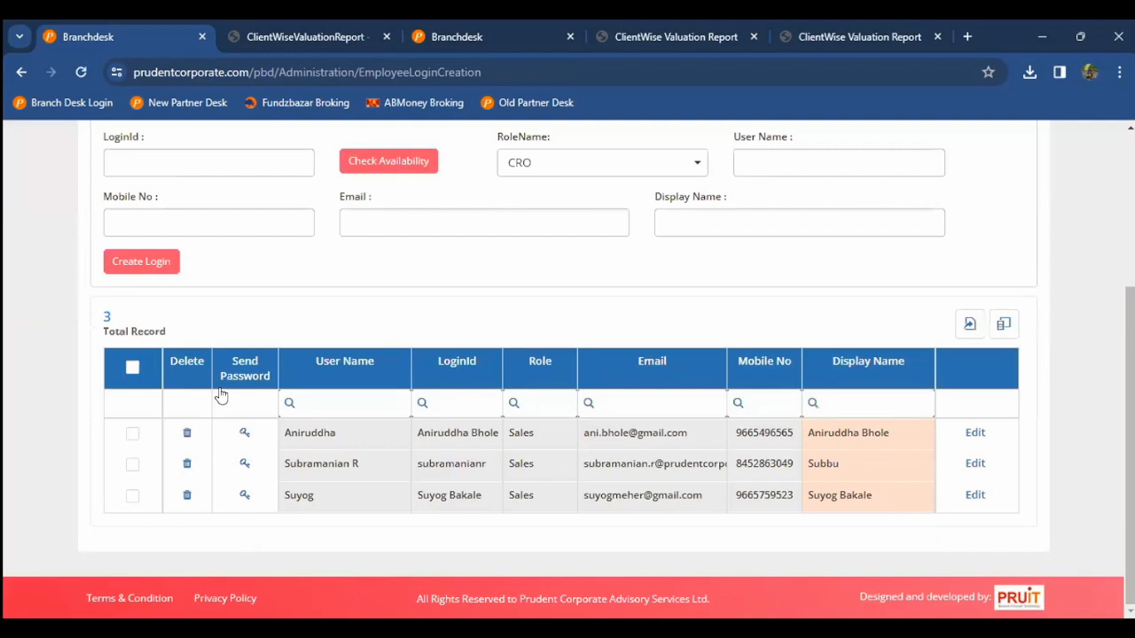
click(186, 465)
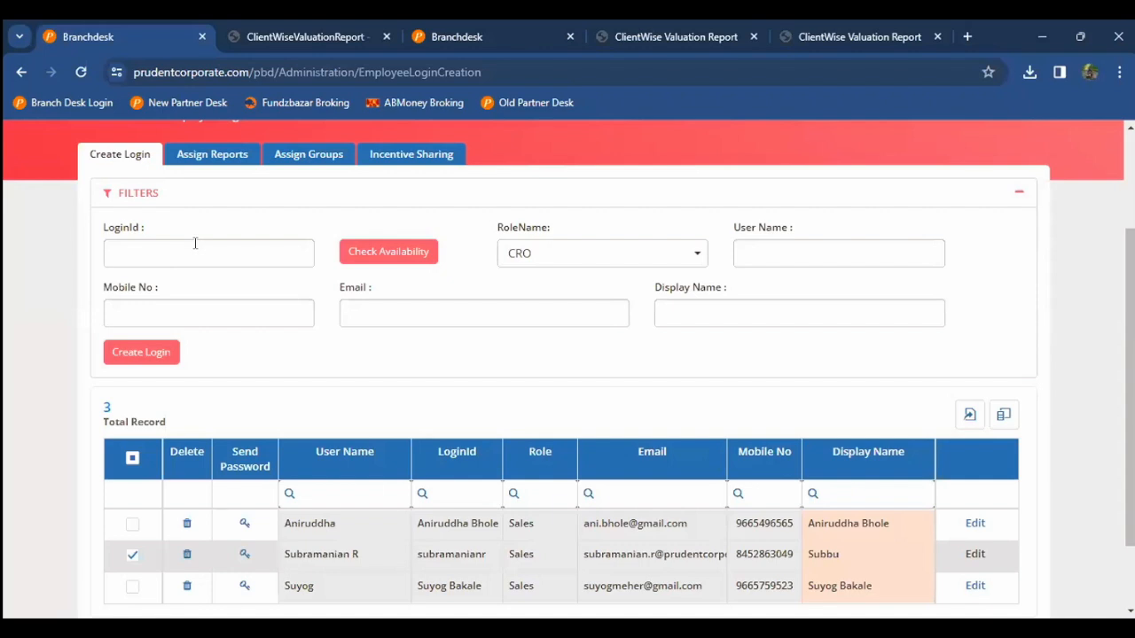
click(212, 159)
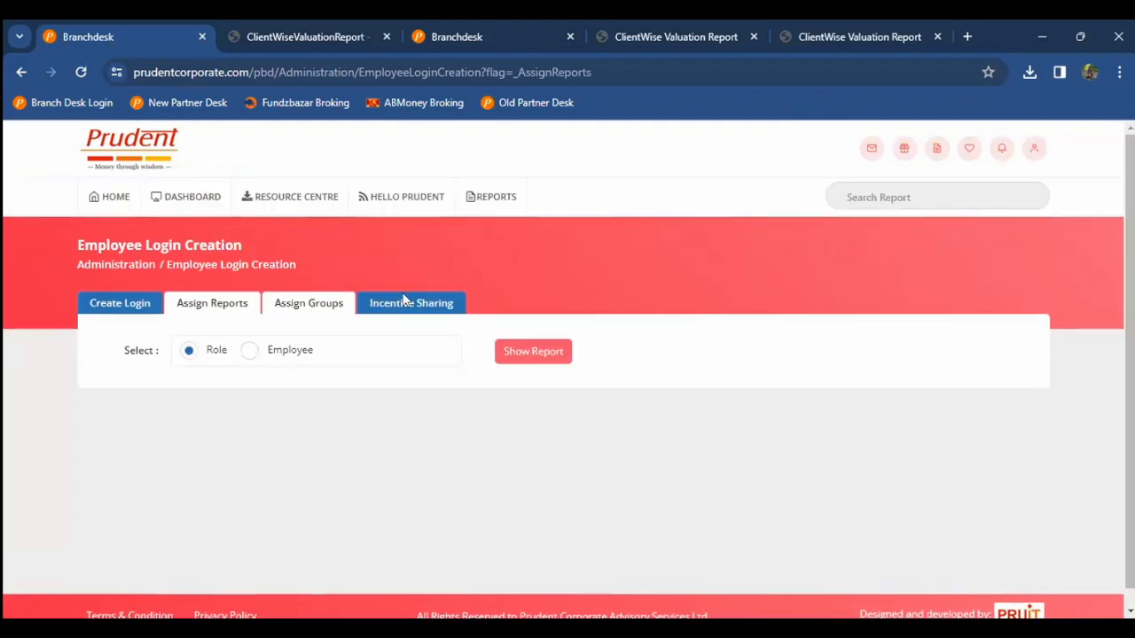
Step: Browse the Incentive Sharing filters, then return to the home dashboard's Administration card
click(404, 302)
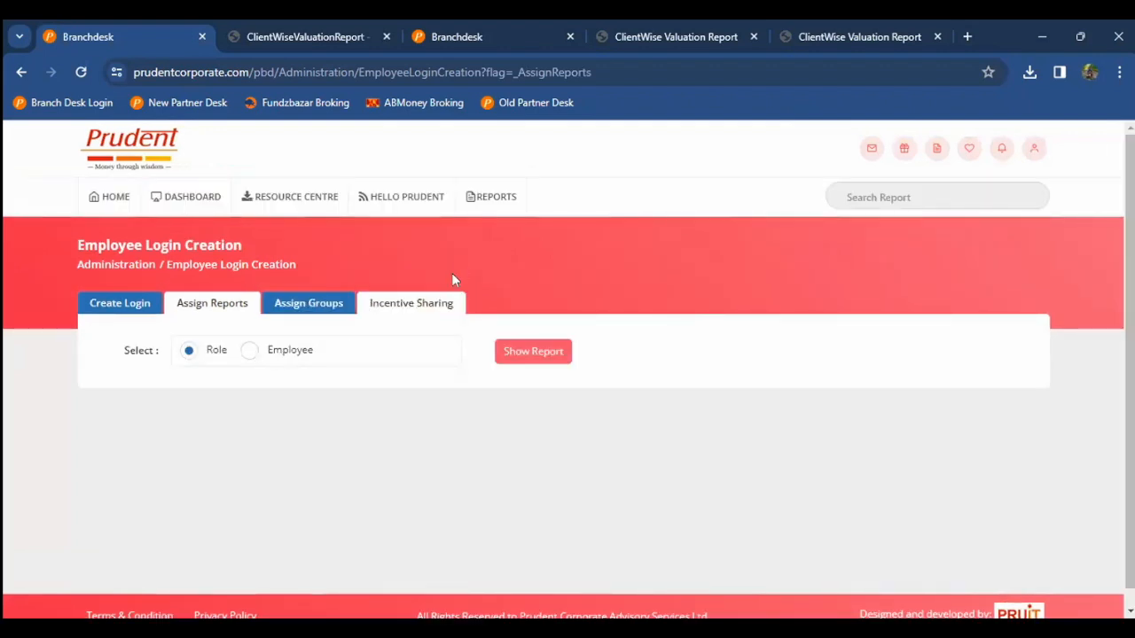
click(414, 307)
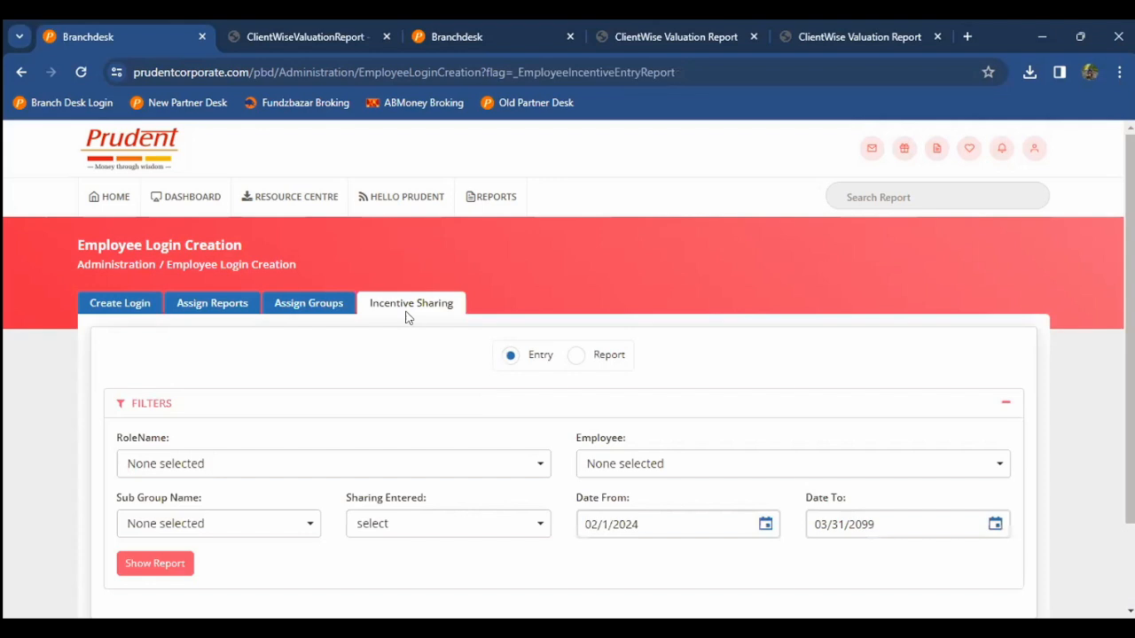
scroll(407, 318, down, 2)
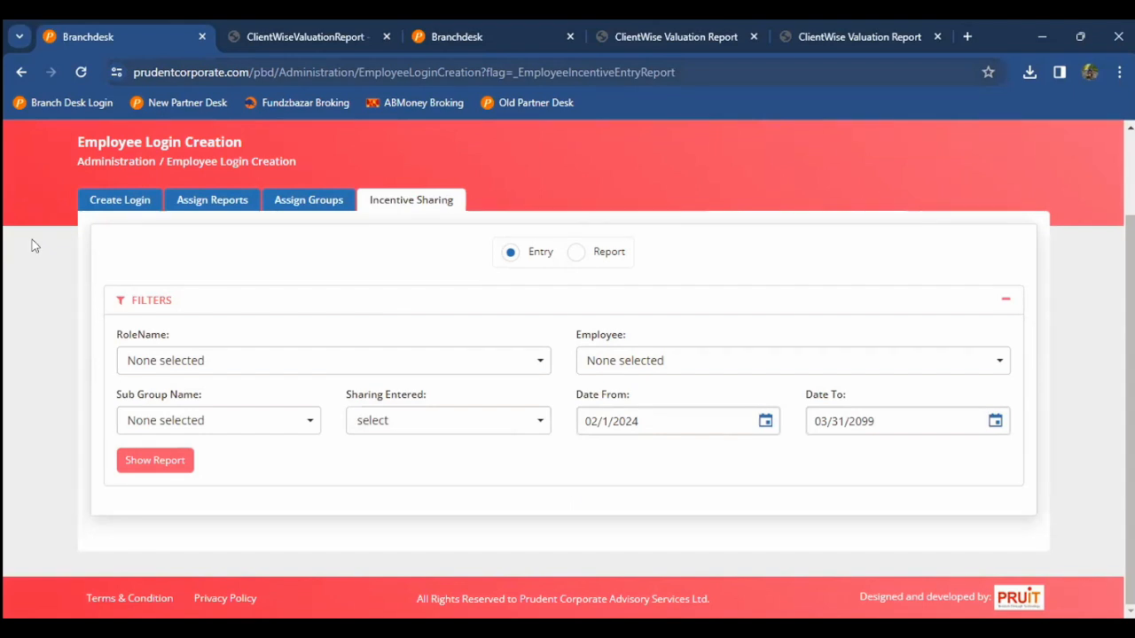
scroll(32, 240, up, 2)
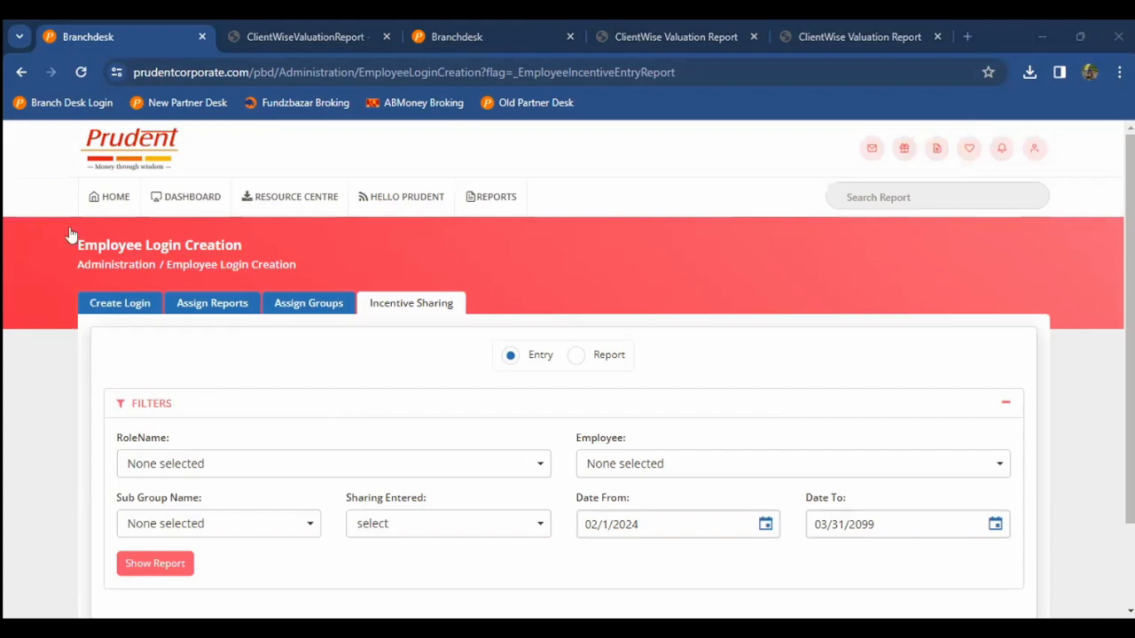
click(105, 204)
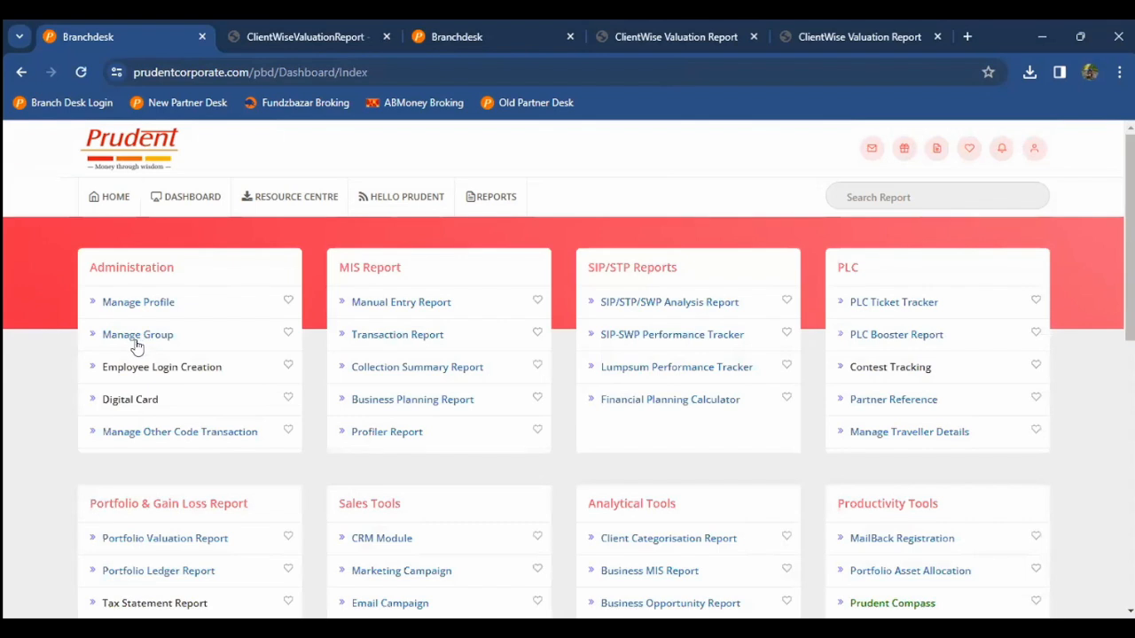
scroll(137, 346, down, 1)
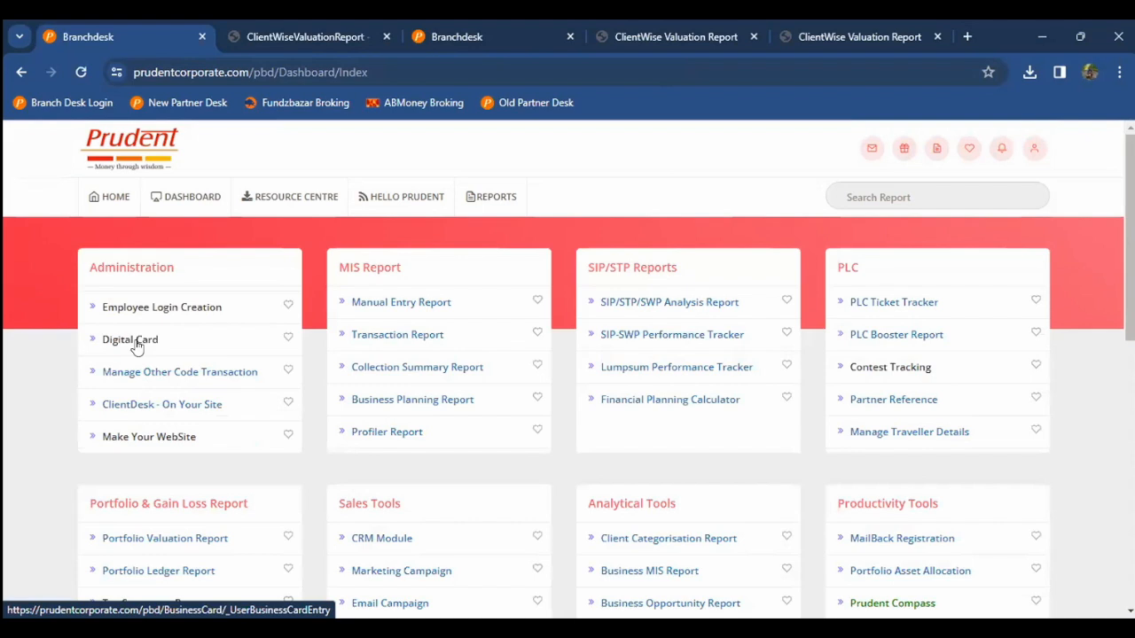
Step: Open Digital Card from the Administration card and view its Personal Details form
click(136, 346)
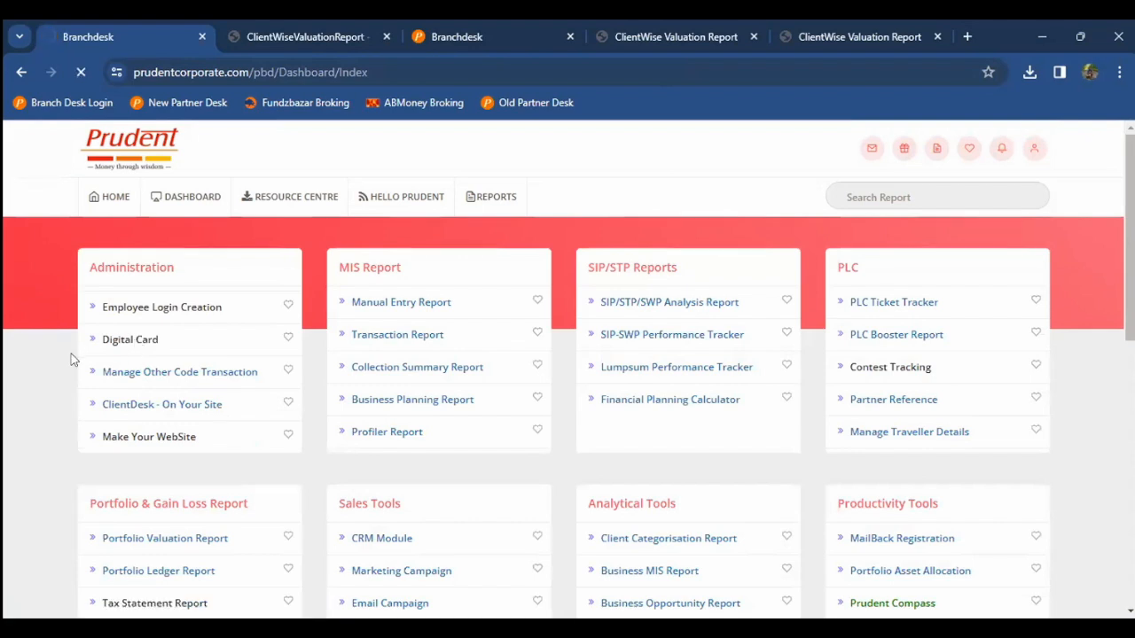
scroll(74, 359, down, 1)
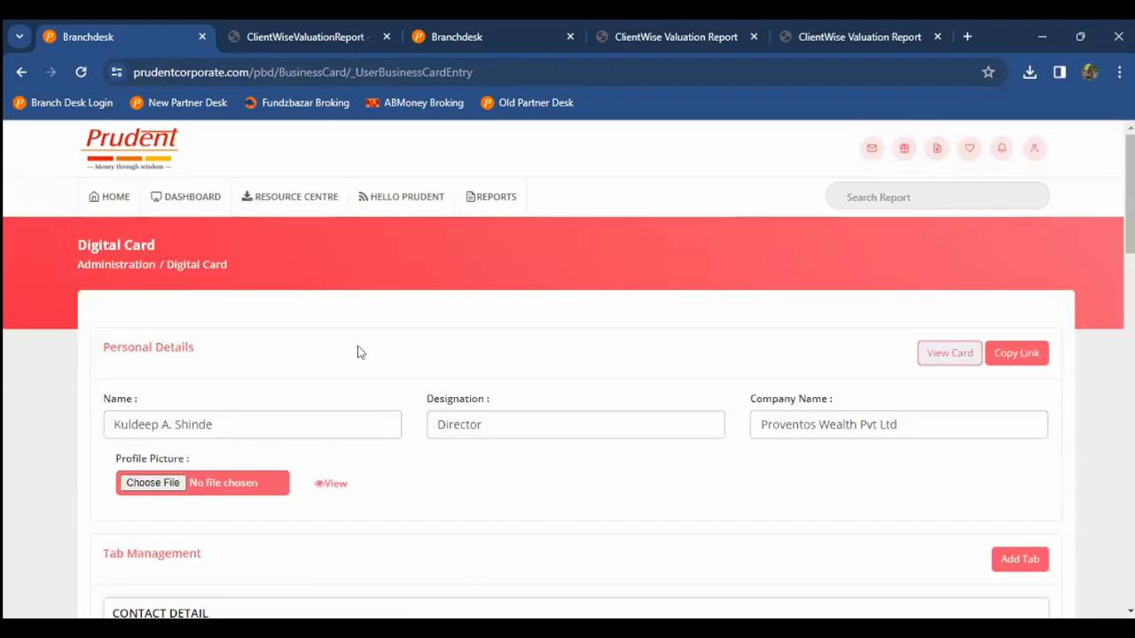
Step: Preview the digital card in a new browser tab with View Card
click(950, 353)
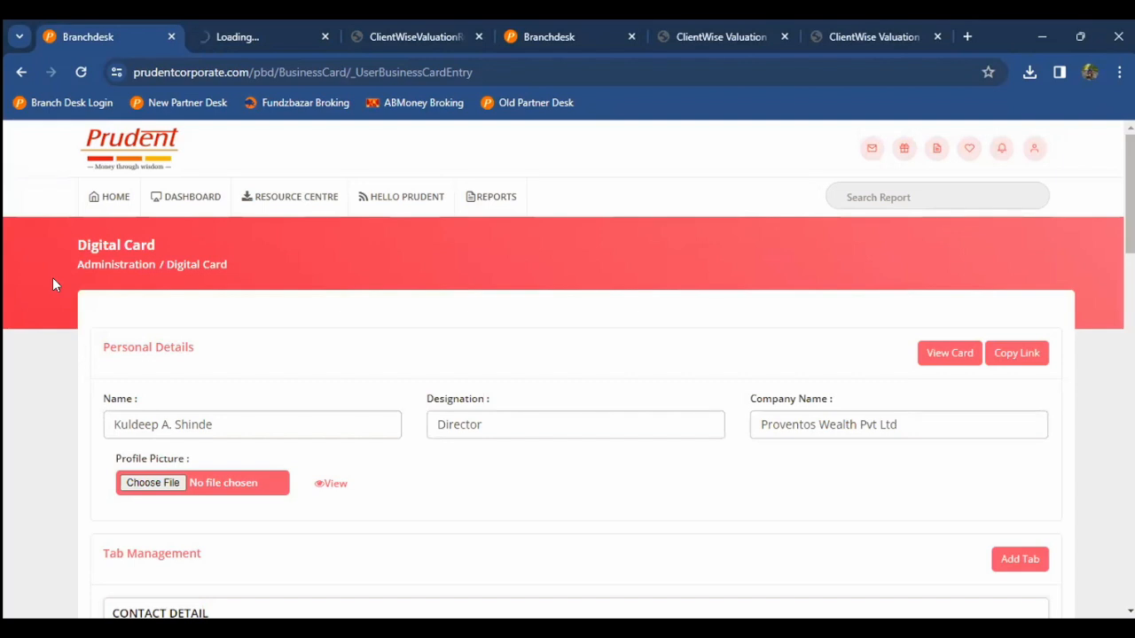
key(ctrl+Tab)
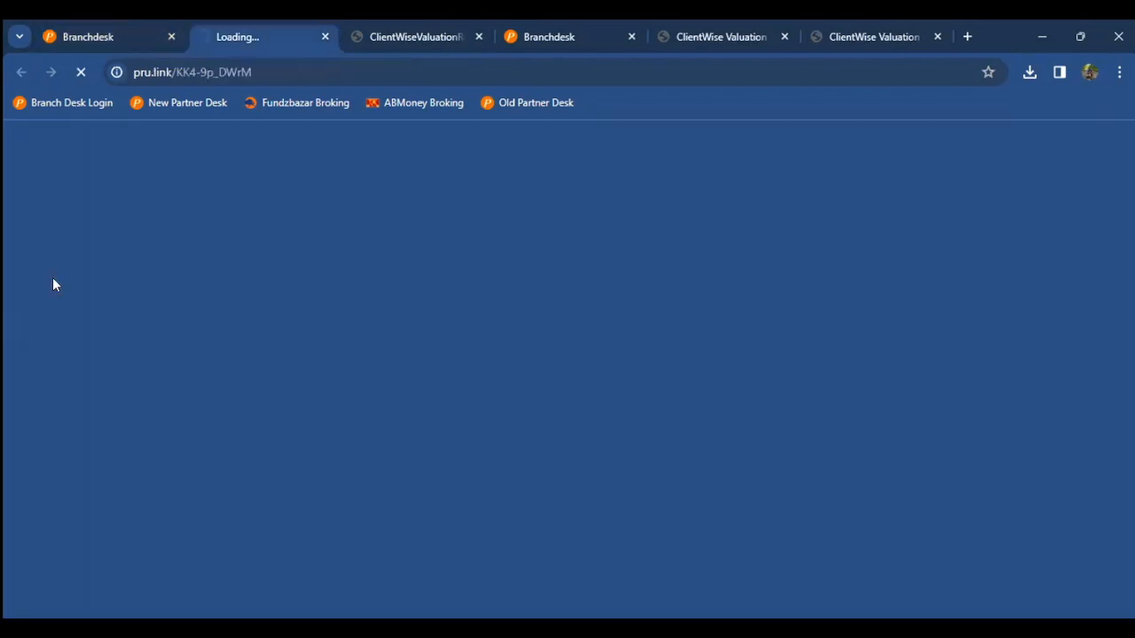
key(ctrl+shift+Tab)
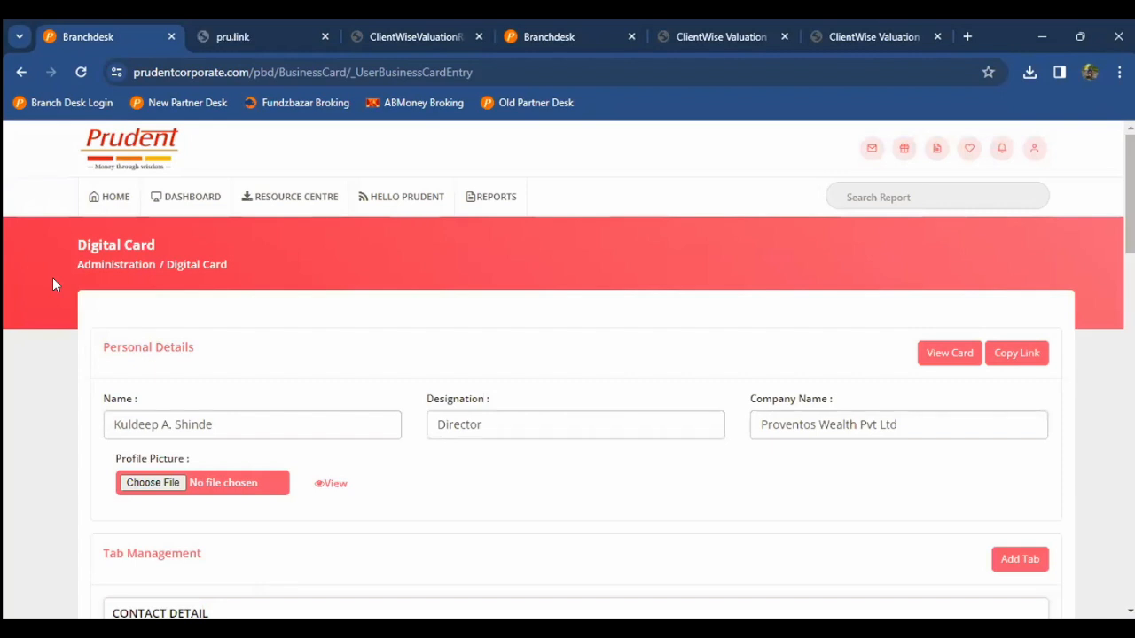
key(ctrl+Tab)
click(83, 72)
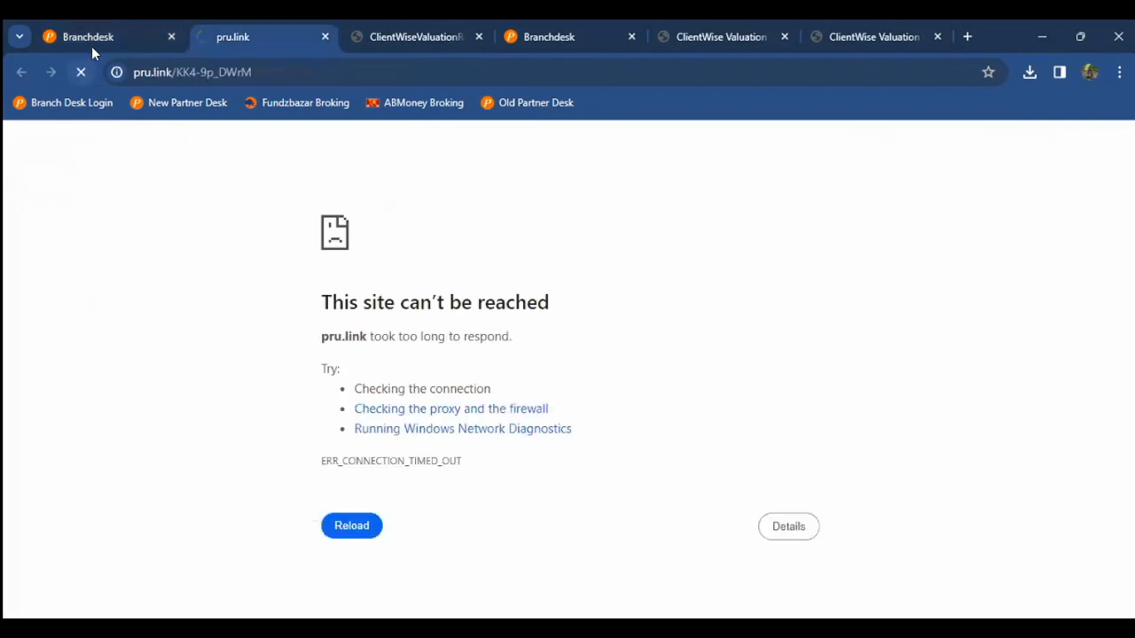
key(ctrl+shift+Tab)
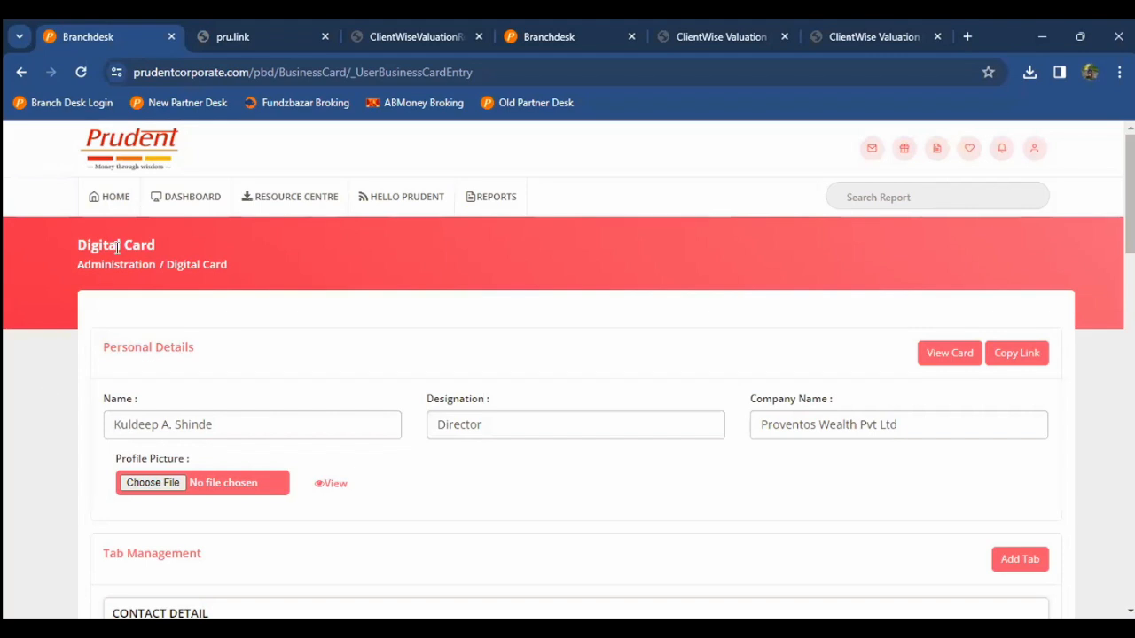
Step: Return from Digital Card to the home dashboard and scroll the Administration list
click(114, 211)
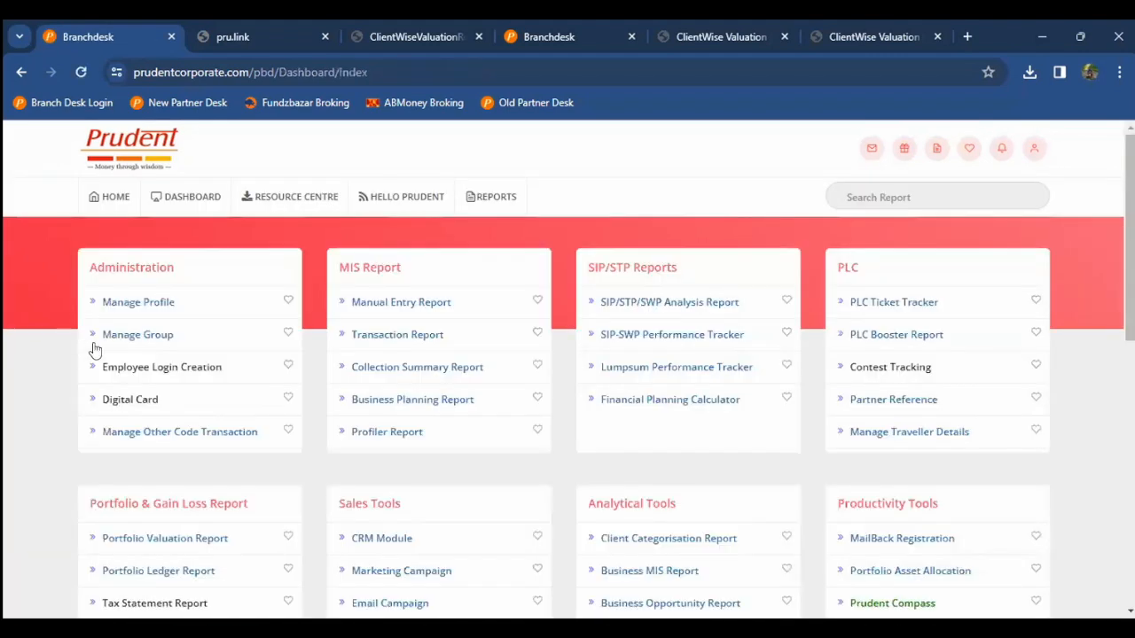
scroll(107, 360, down, 2)
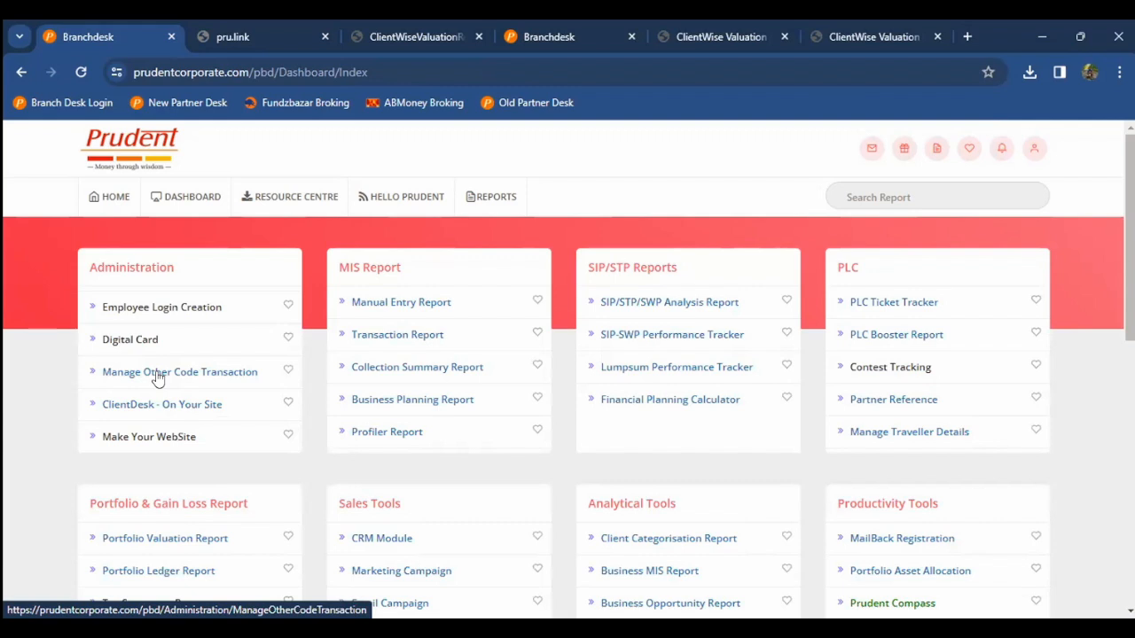
Step: Open the ClientDesk - On Your Site customisation page and scroll its website preview
click(114, 404)
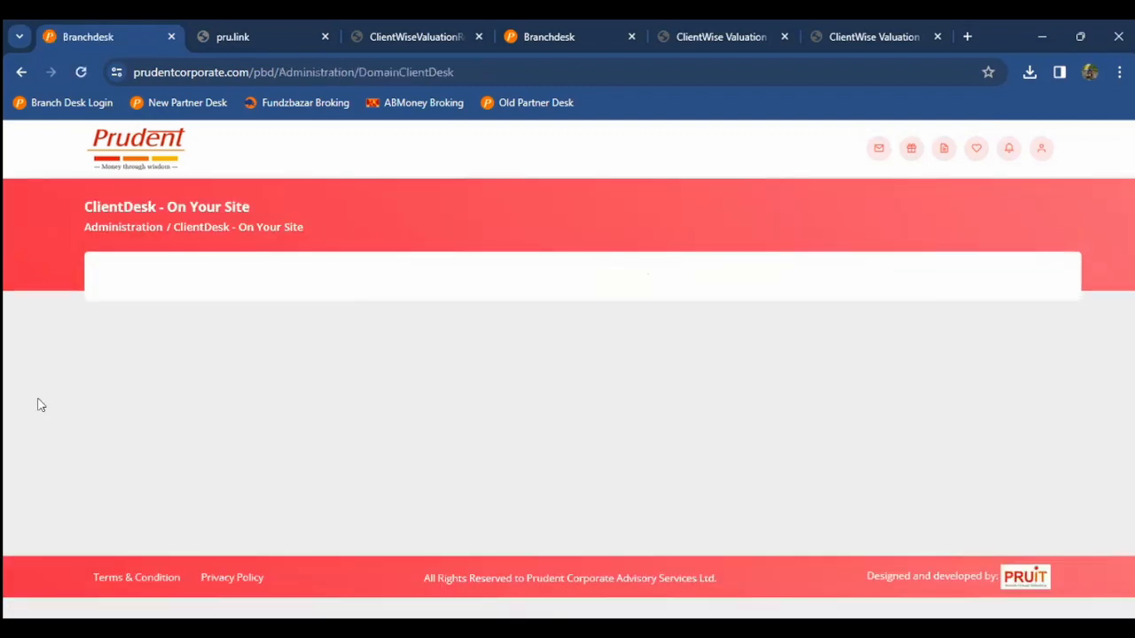
scroll(42, 406, down, 1)
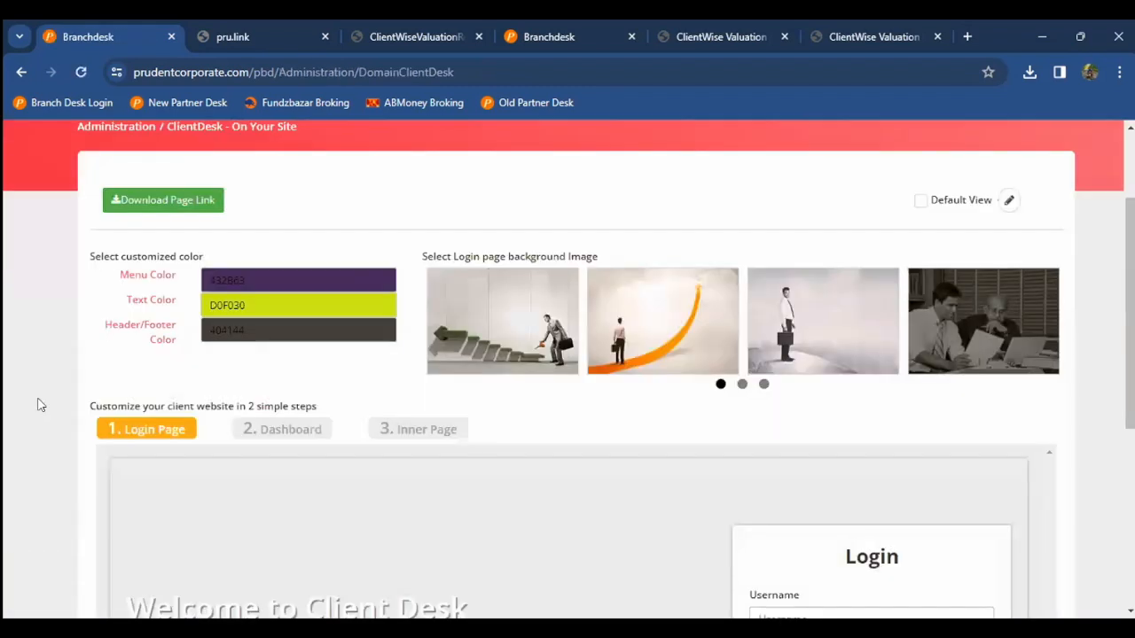
scroll(39, 403, down, 3)
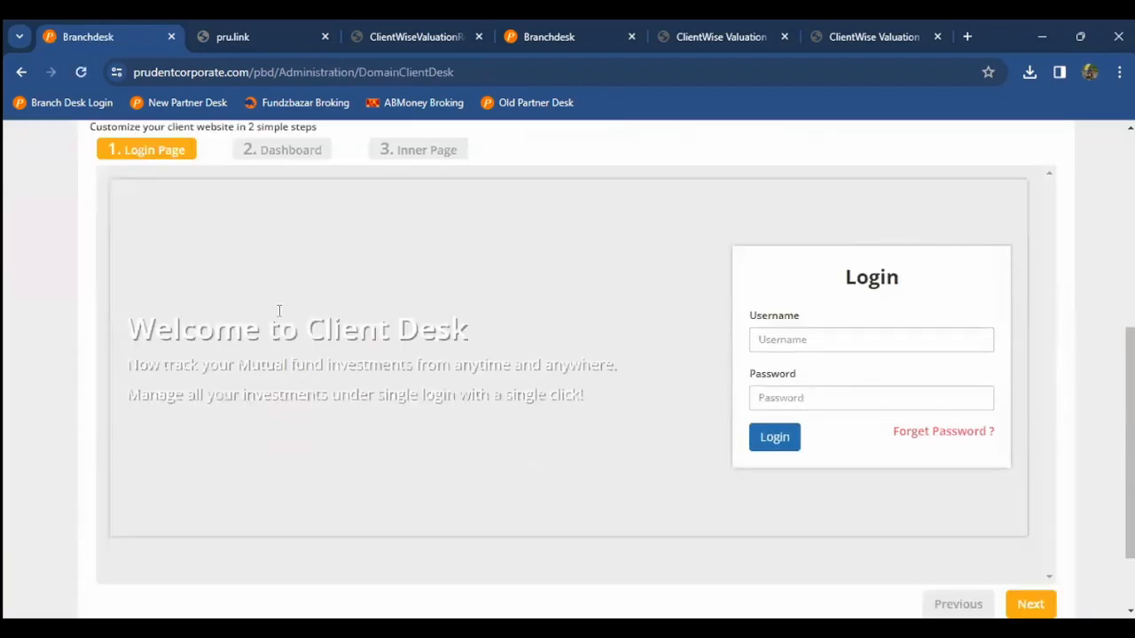
scroll(279, 310, down, 1)
scroll(287, 172, up, 1)
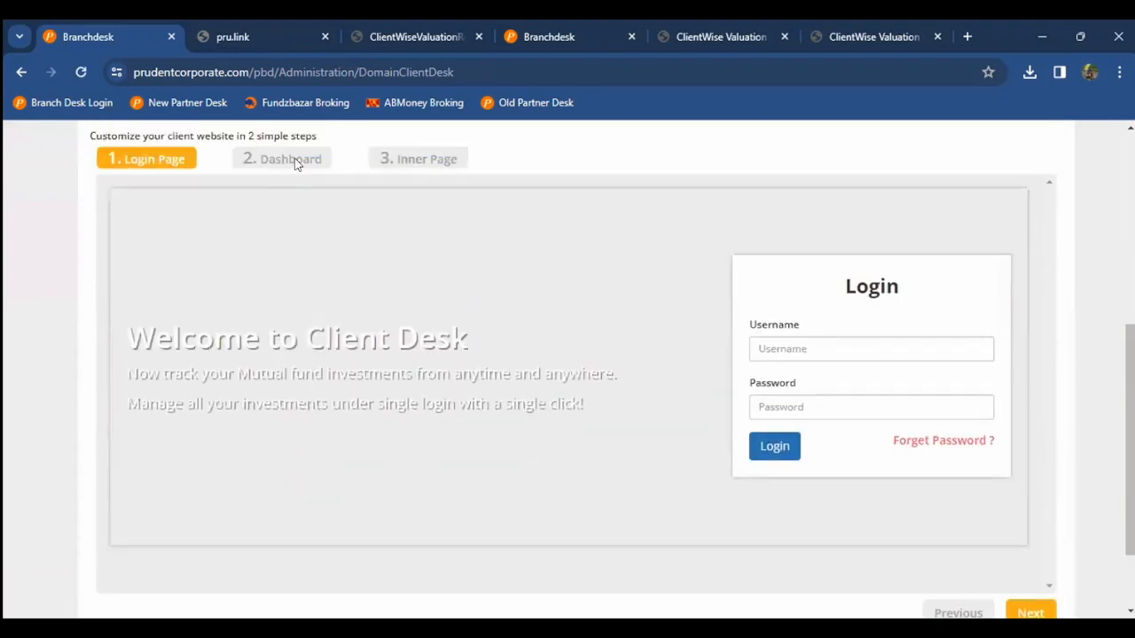
scroll(858, 427, down, 1)
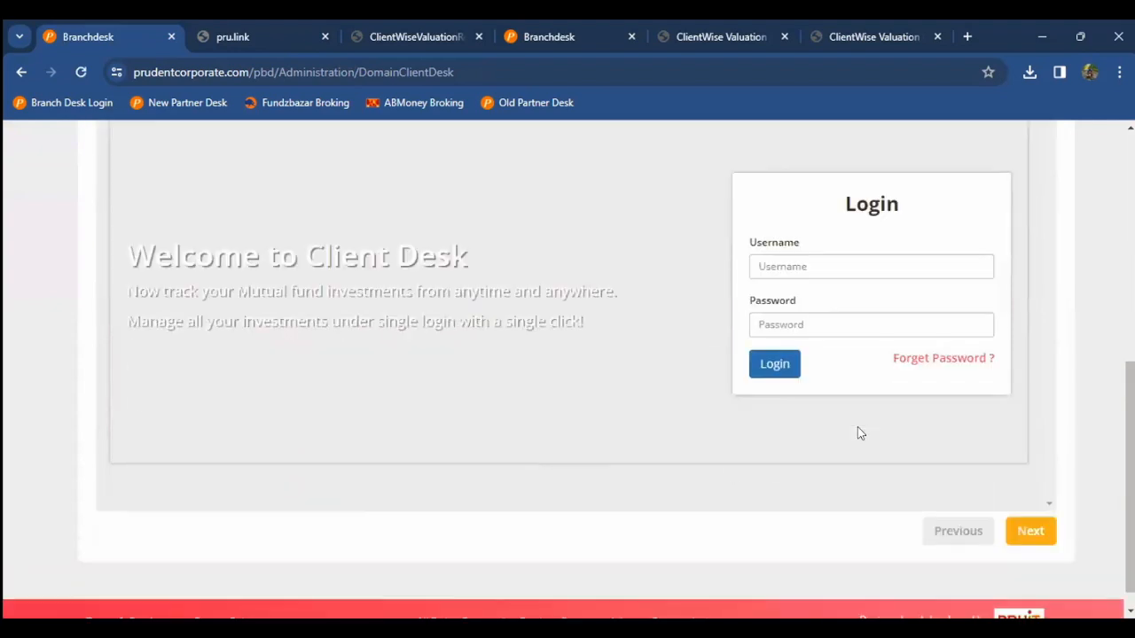
Step: Advance the preview through Dashboard to Inner Page, then start a new tab with 'pru'
click(1018, 529)
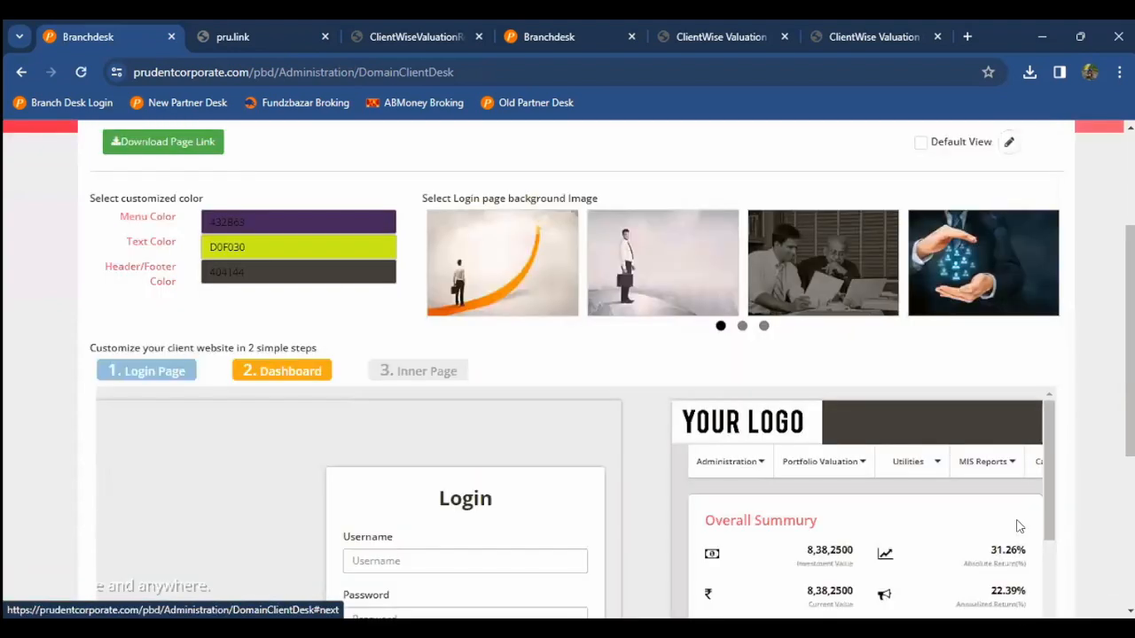
scroll(1050, 481, down, 3)
scroll(979, 401, down, 4)
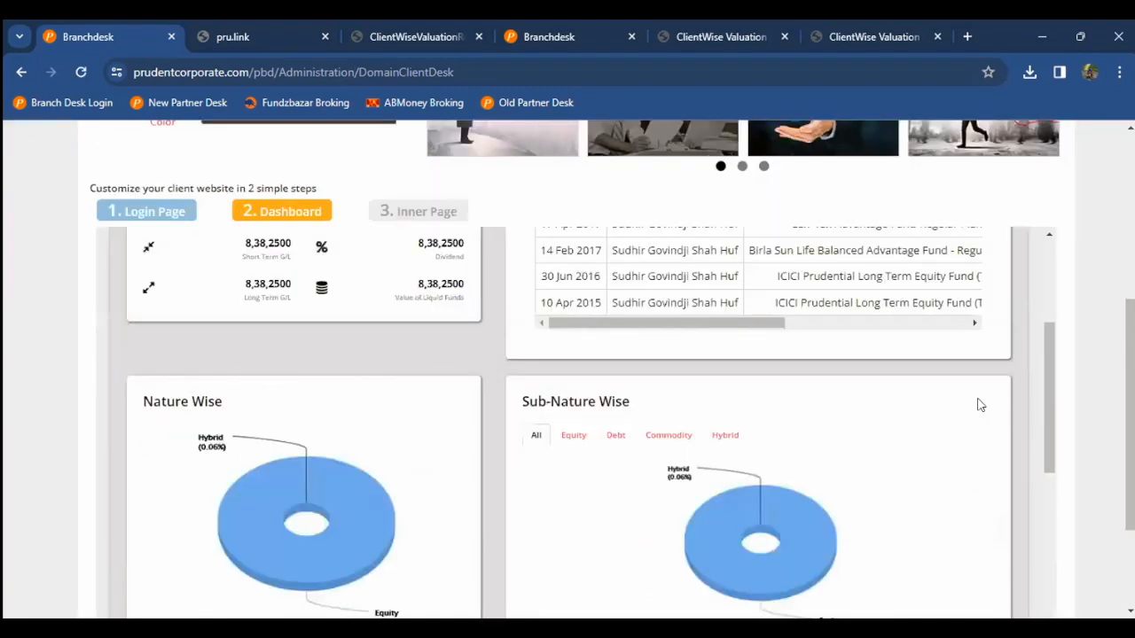
scroll(1018, 392, up, 3)
scroll(1019, 392, down, 2)
scroll(1060, 393, down, 1)
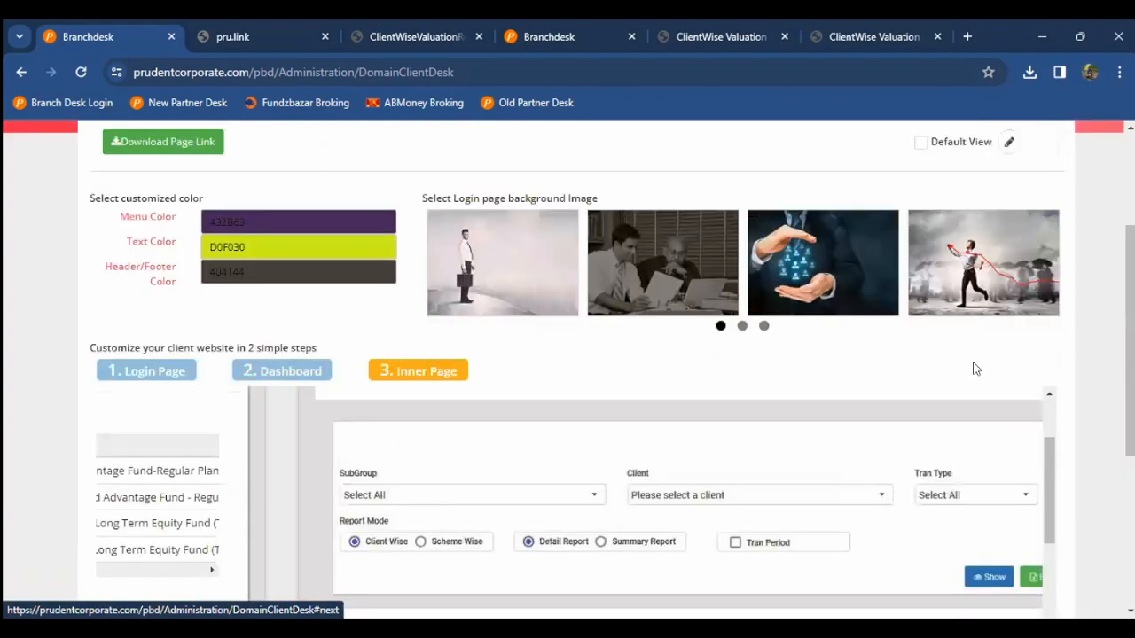
scroll(272, 313, down, 2)
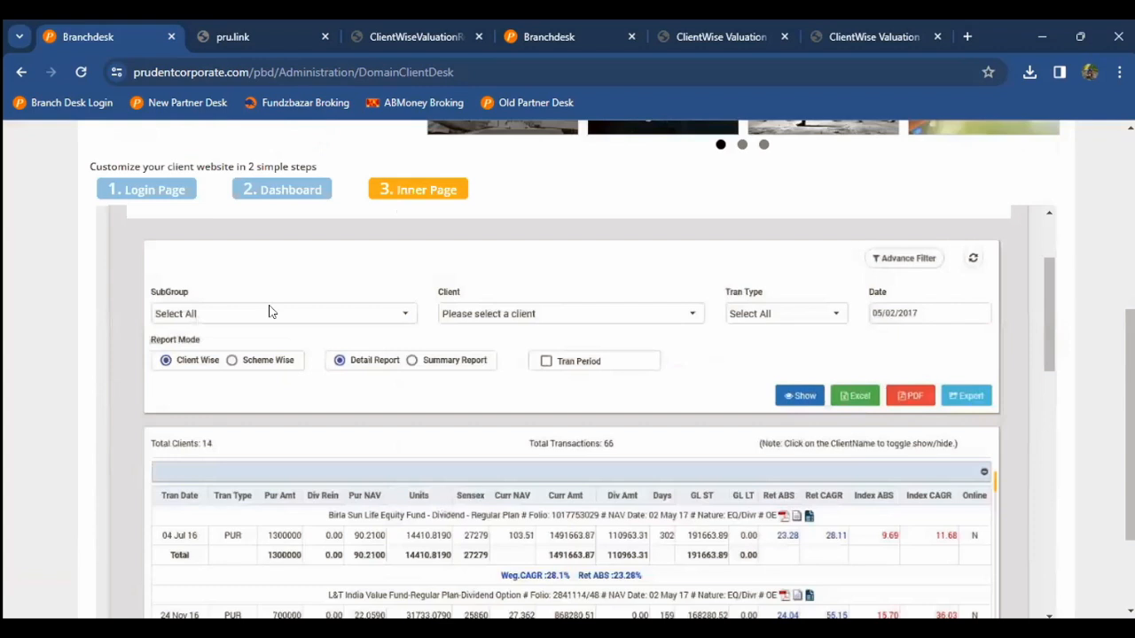
scroll(272, 312, down, 3)
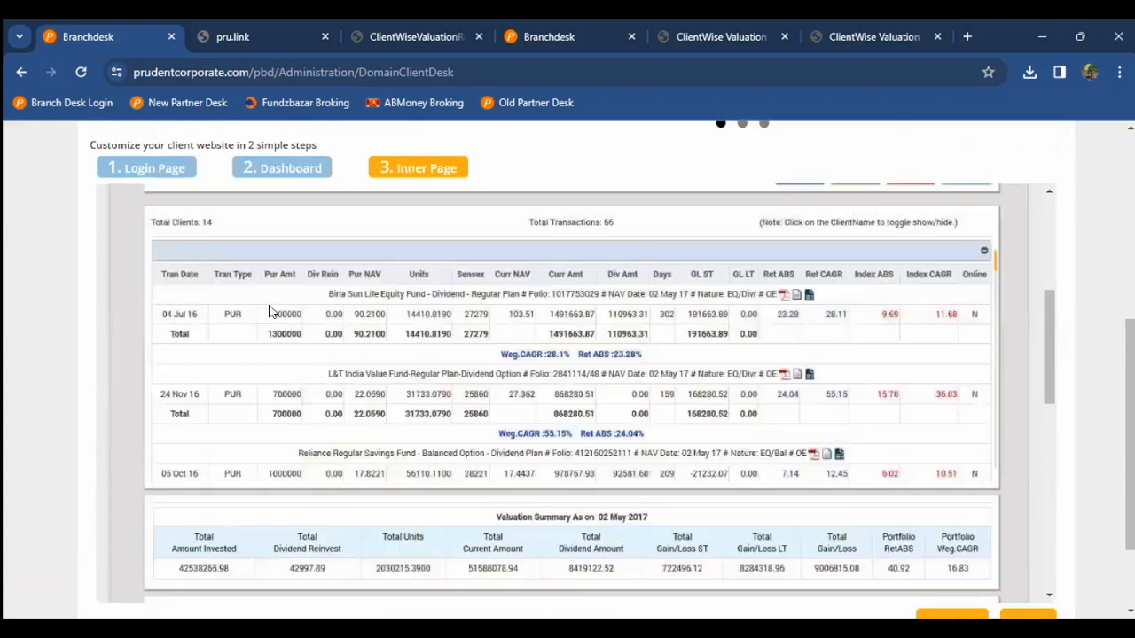
scroll(272, 312, up, 8)
key(ctrl+t)
text(pru)
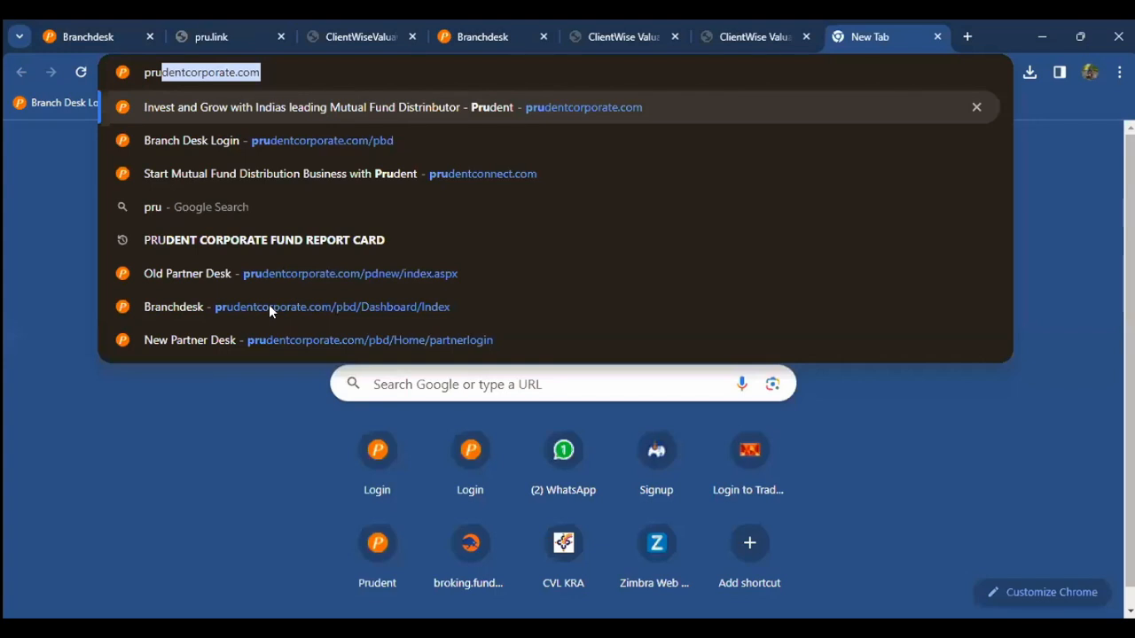
Step: Open the prudentcorporate.com Client Desk sign-in page, then switch back to the Branchdesk tab
key(Return)
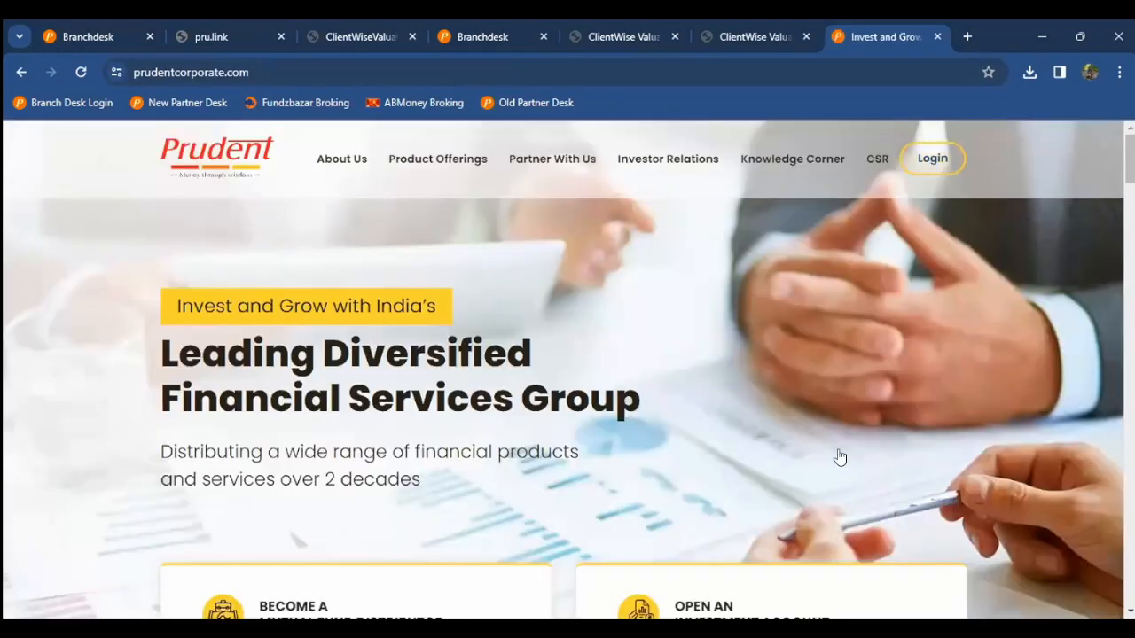
click(843, 458)
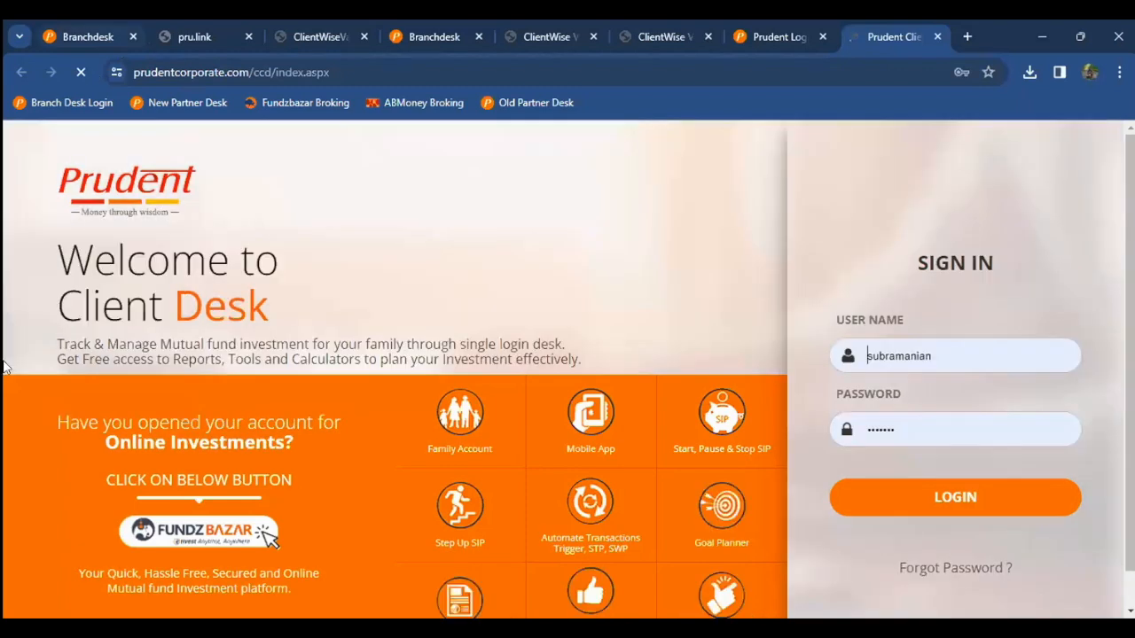
click(87, 36)
scroll(1075, 367, down, 5)
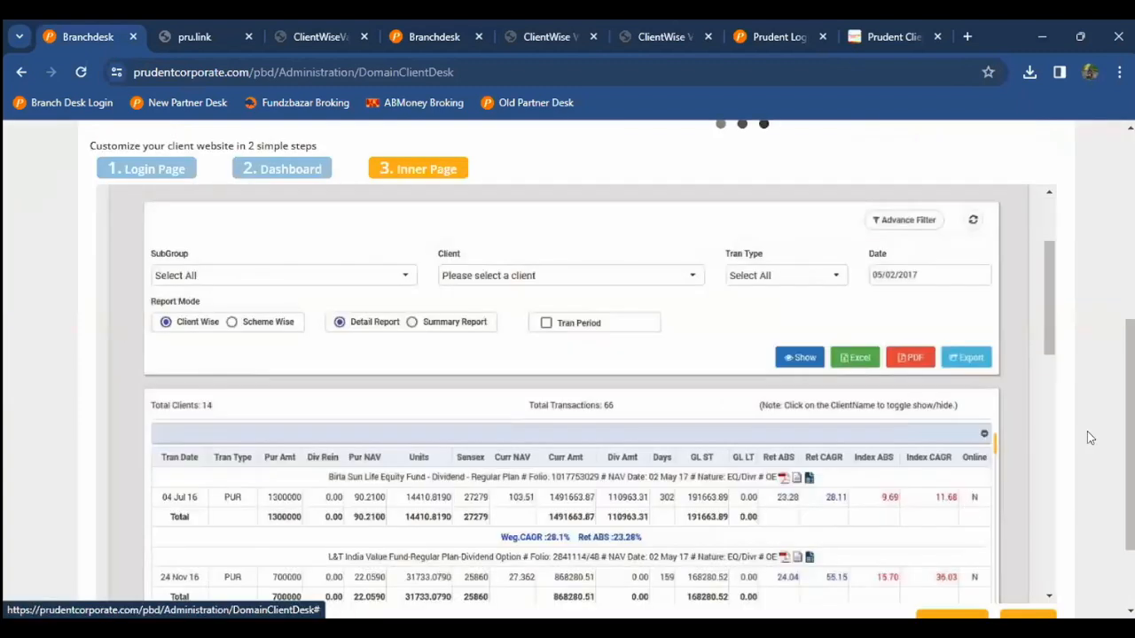
Step: Scroll through the client website's Dashboard and Login previews before heading back home
scroll(970, 501, up, 2)
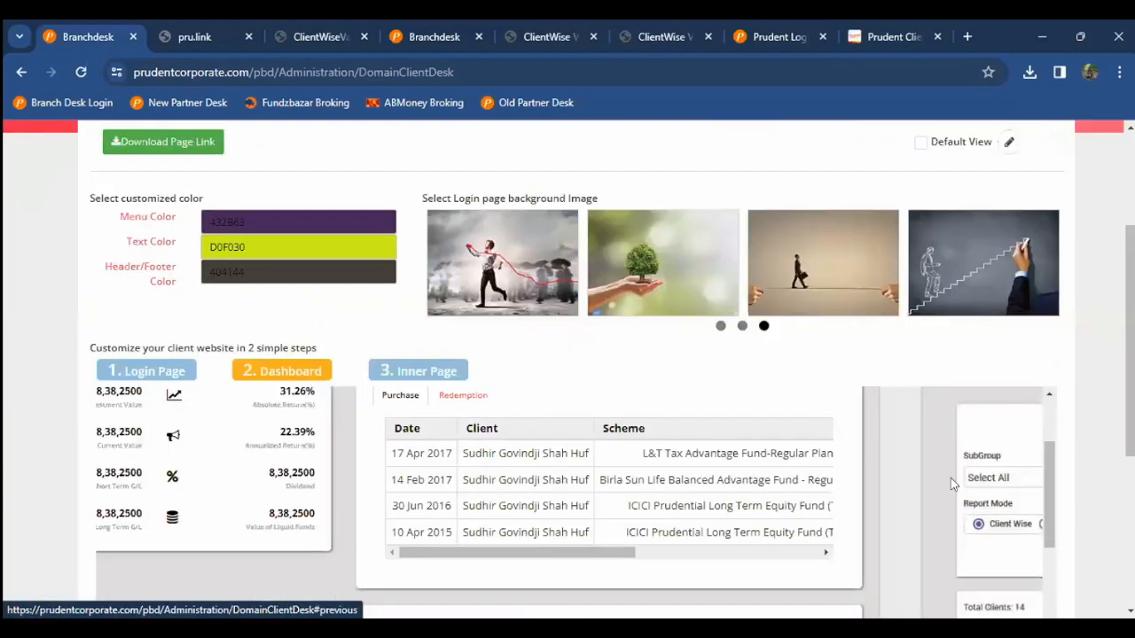
scroll(951, 478, down, 3)
scroll(9, 434, down, 2)
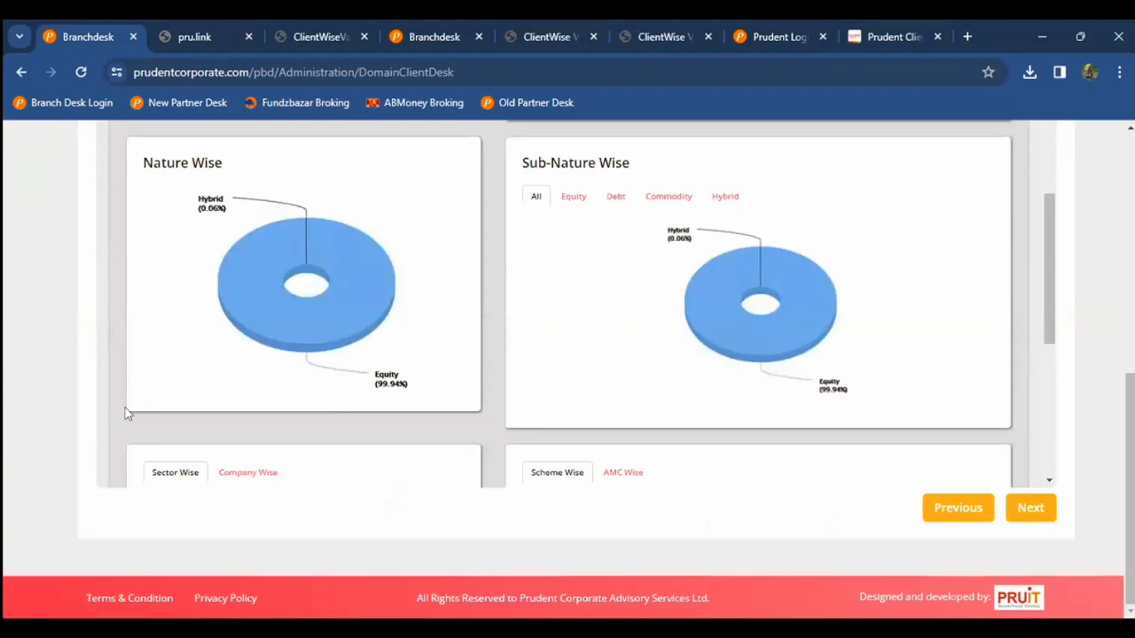
scroll(354, 292, up, 5)
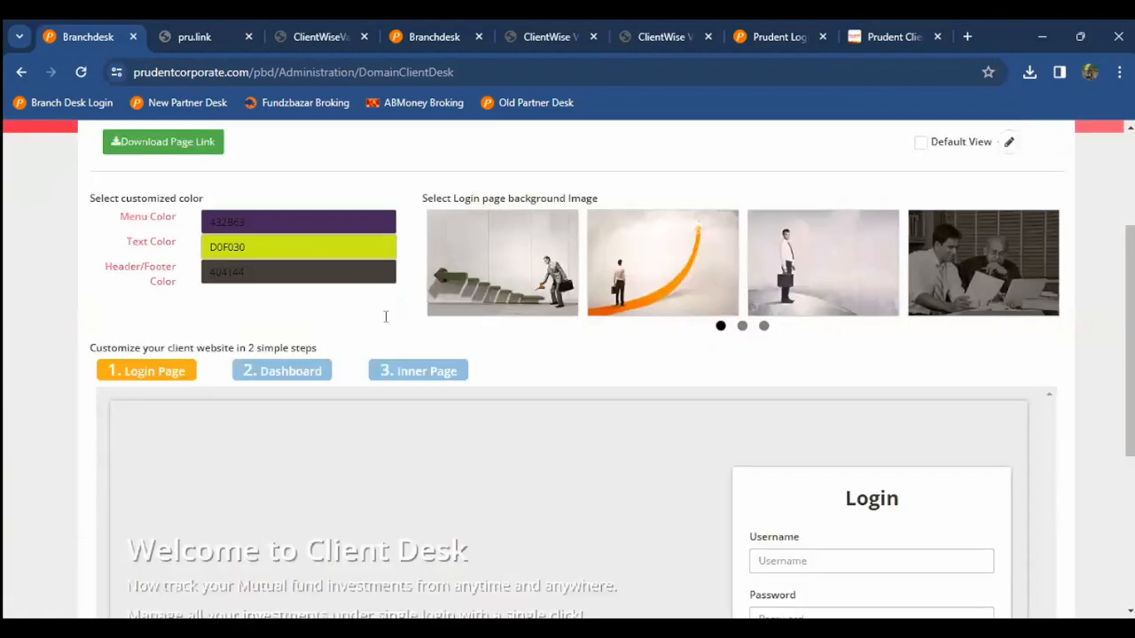
scroll(386, 316, down, 3)
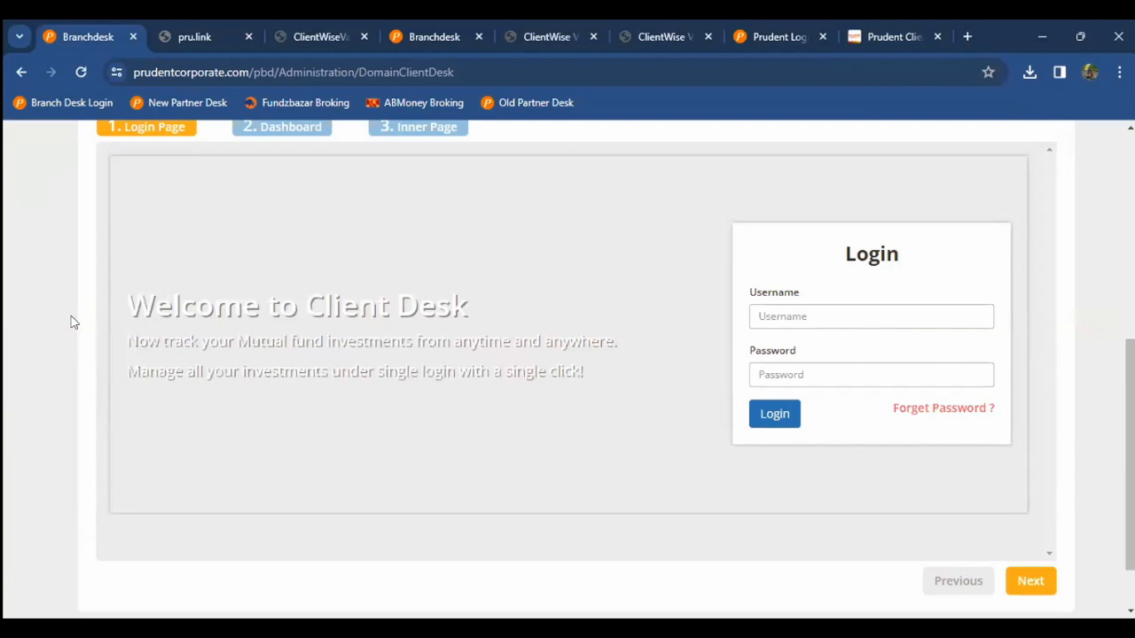
scroll(71, 322, up, 5)
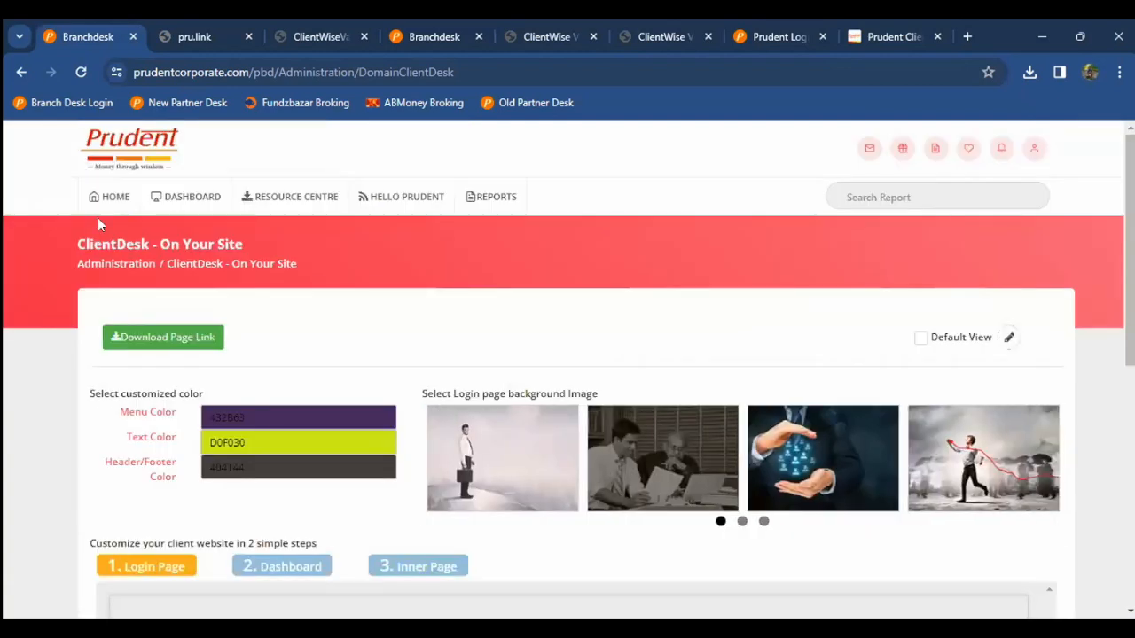
mouse_move(101, 220)
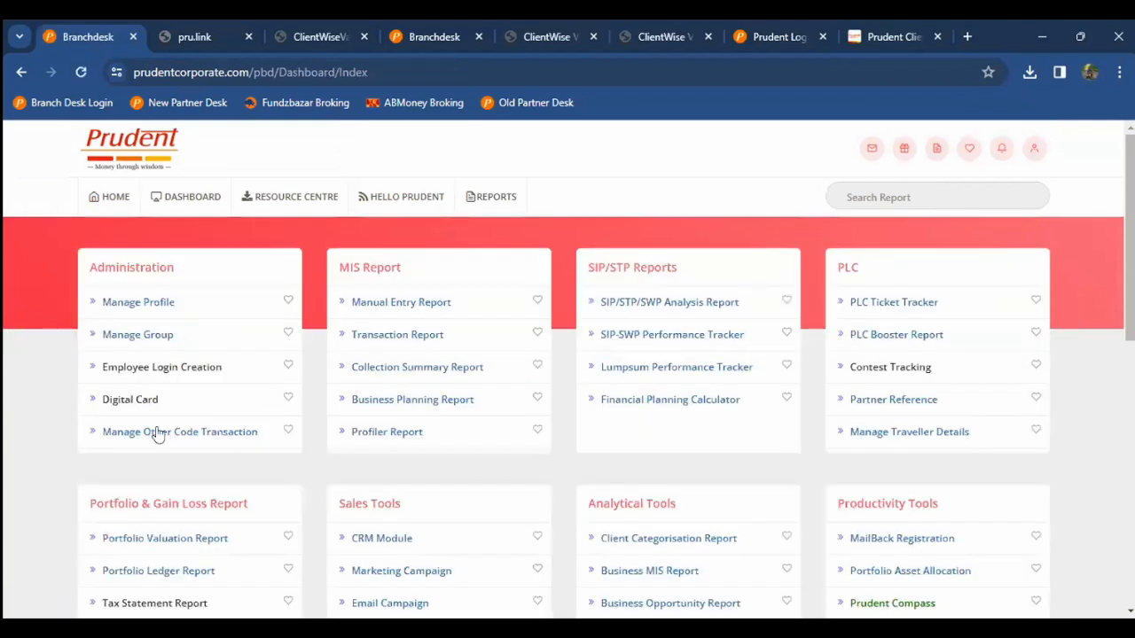
scroll(157, 441, down, 2)
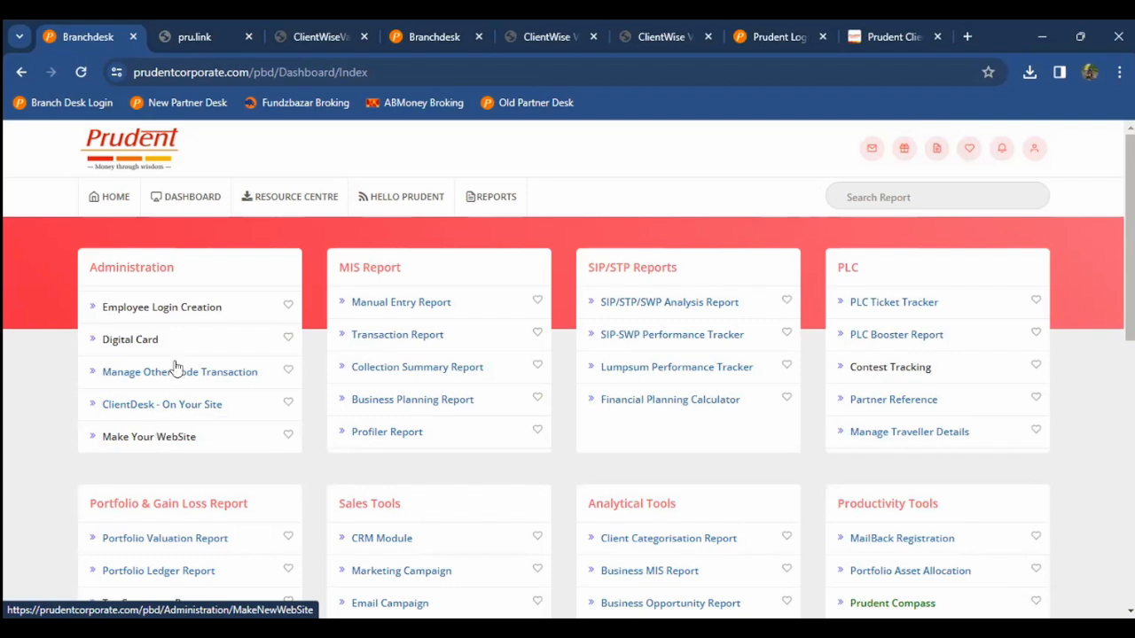
scroll(186, 370, up, 1)
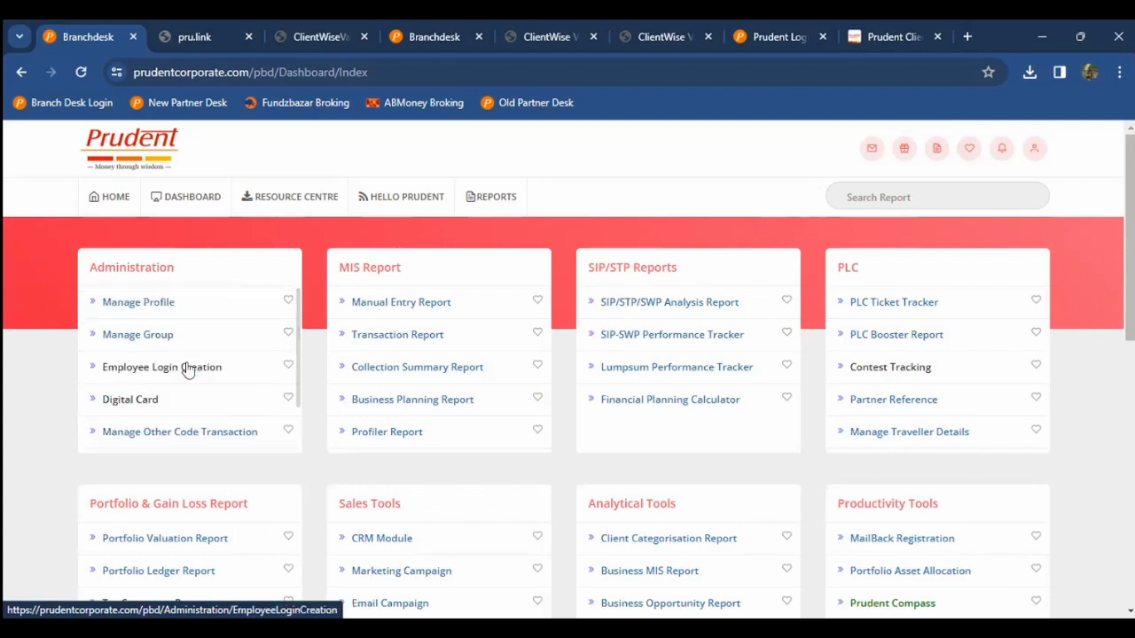
scroll(186, 370, down, 1)
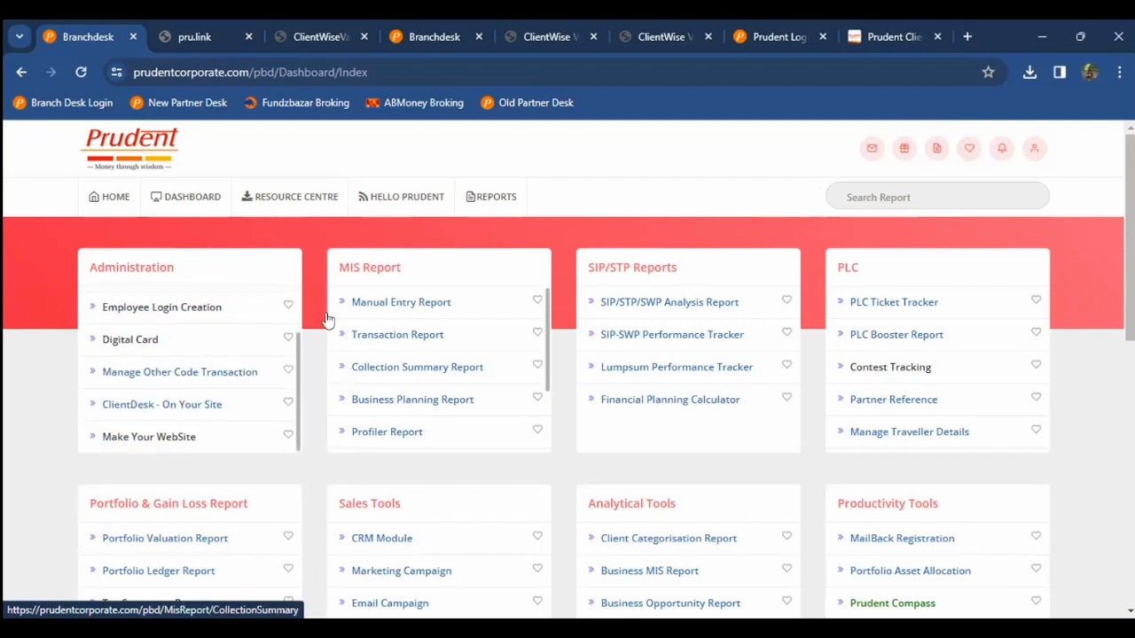
scroll(341, 310, down, 1)
scroll(312, 329, down, 1)
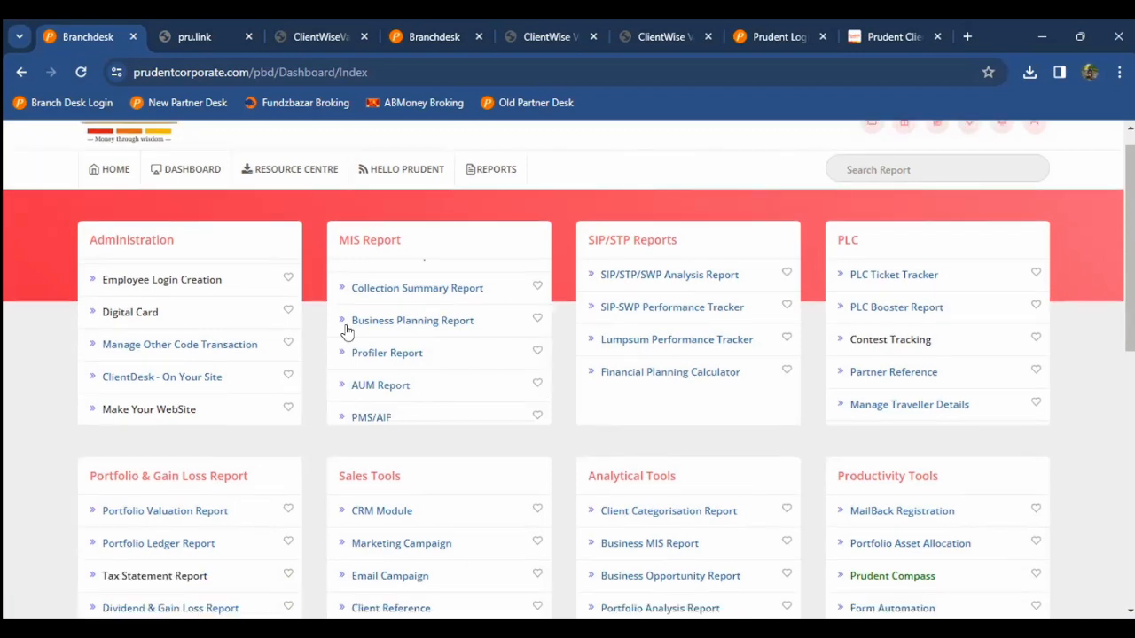
scroll(399, 329, up, 1)
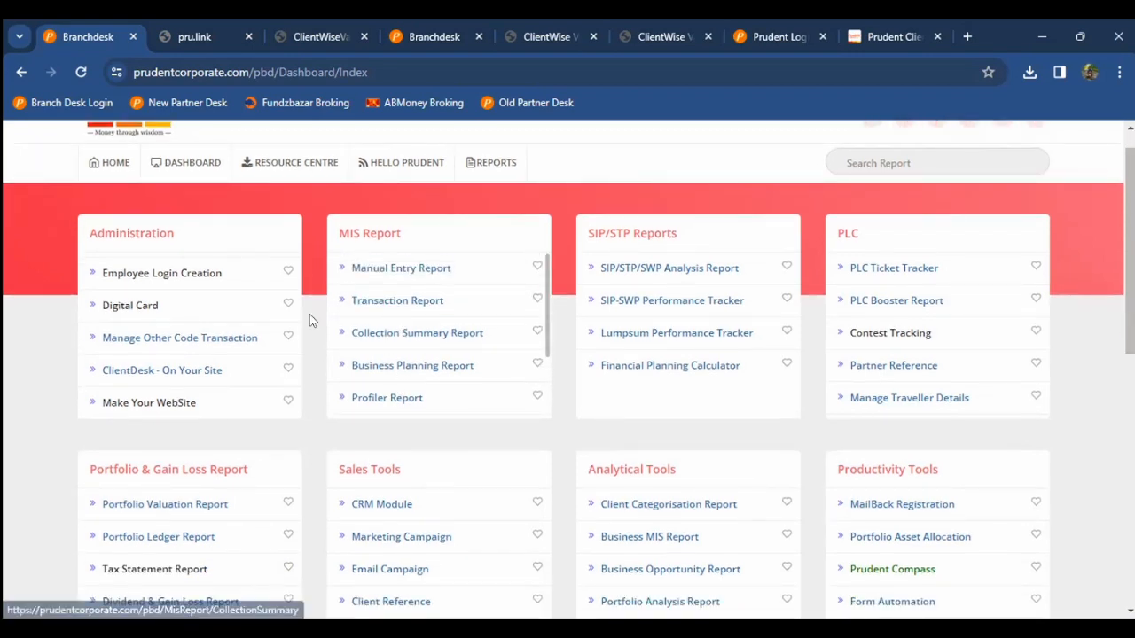
Step: Open the Manual Entry Report and set its From Date to 1 January 2024 with the calendar
click(376, 271)
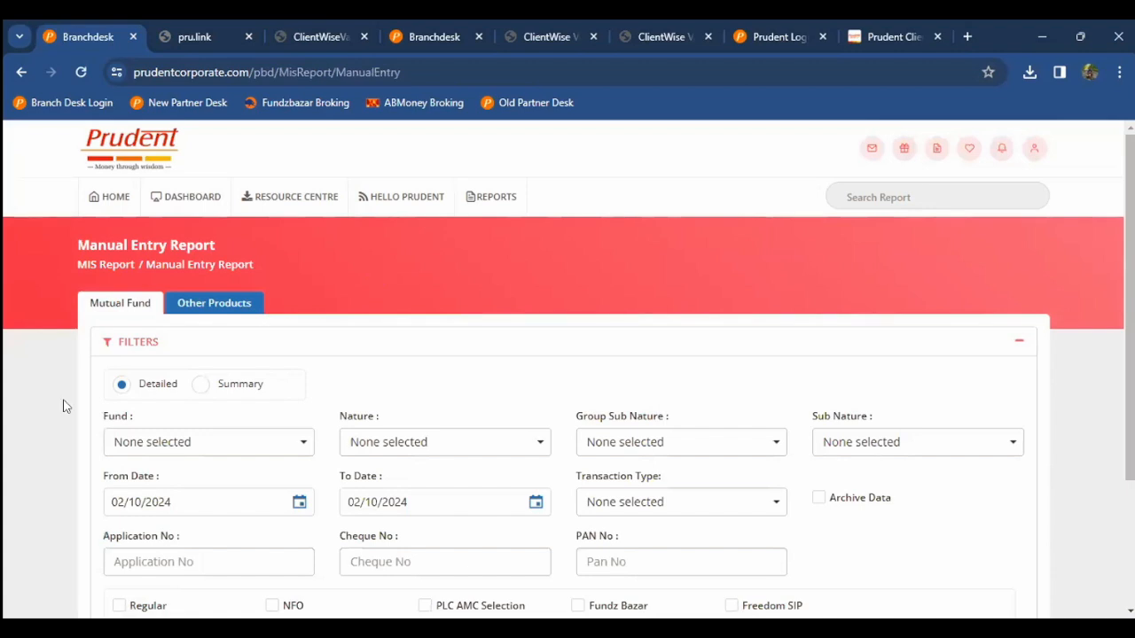
scroll(63, 407, down, 1)
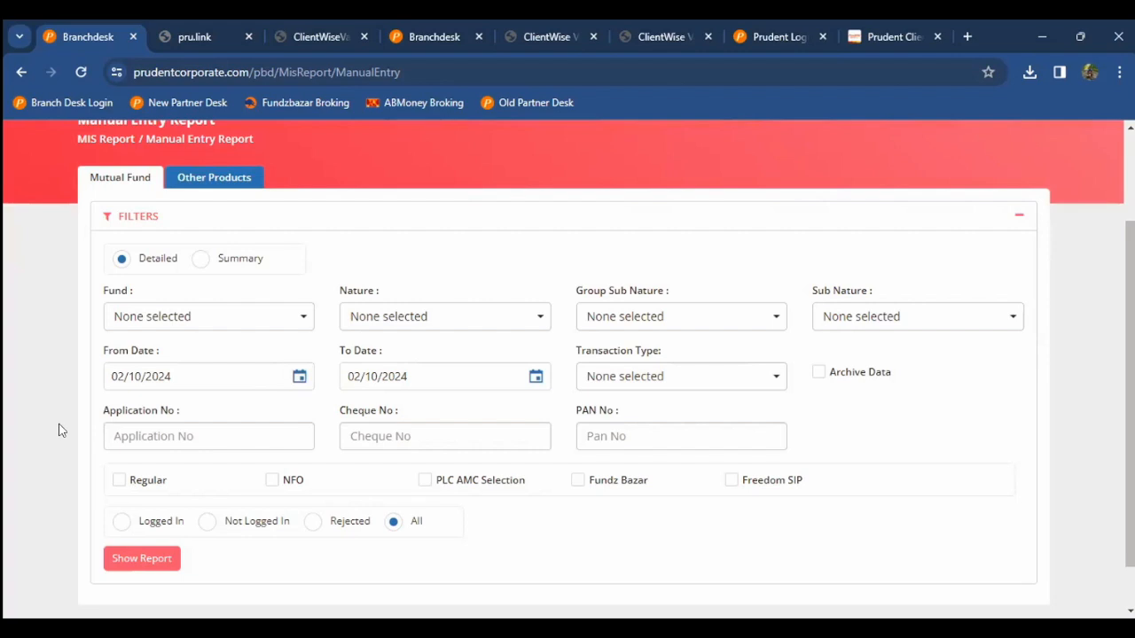
scroll(62, 428, down, 1)
click(298, 322)
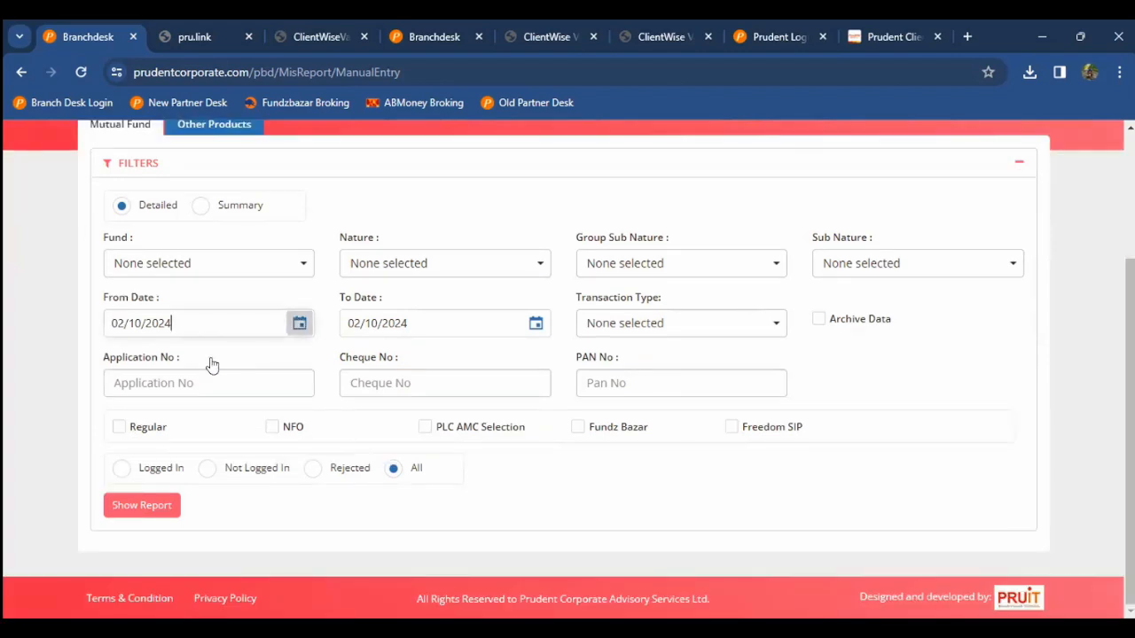
click(275, 438)
click(297, 326)
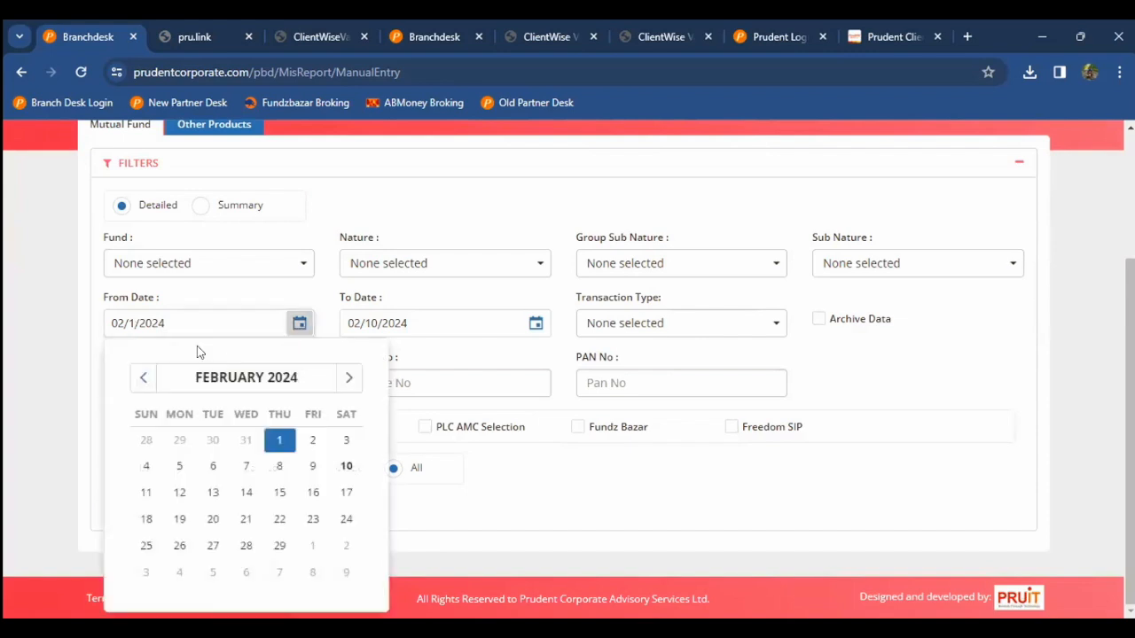
click(139, 379)
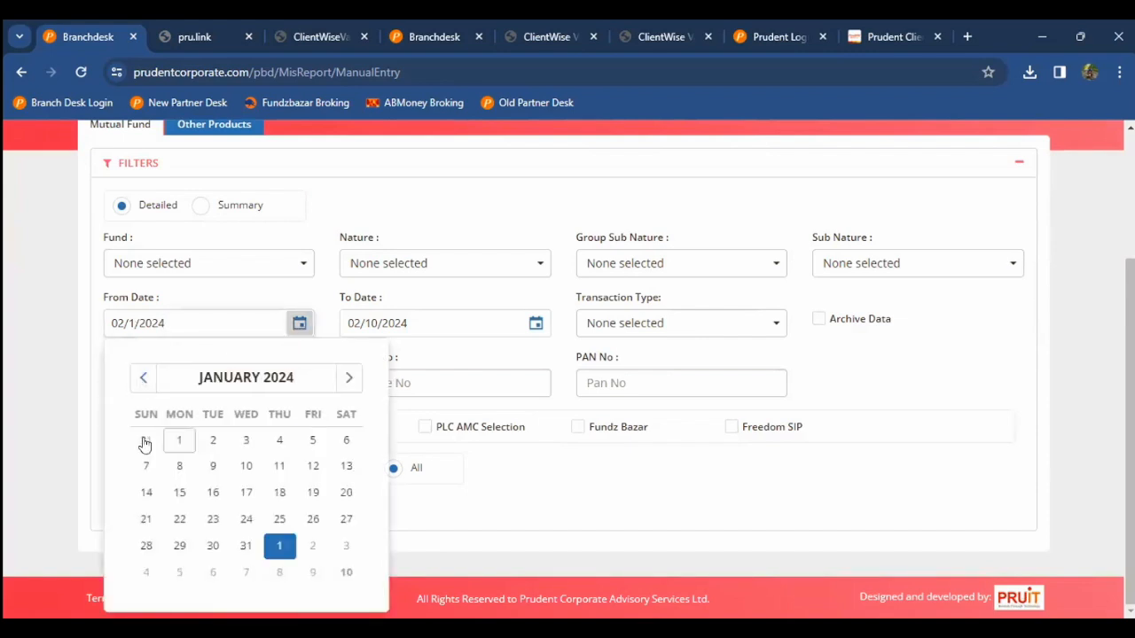
click(180, 441)
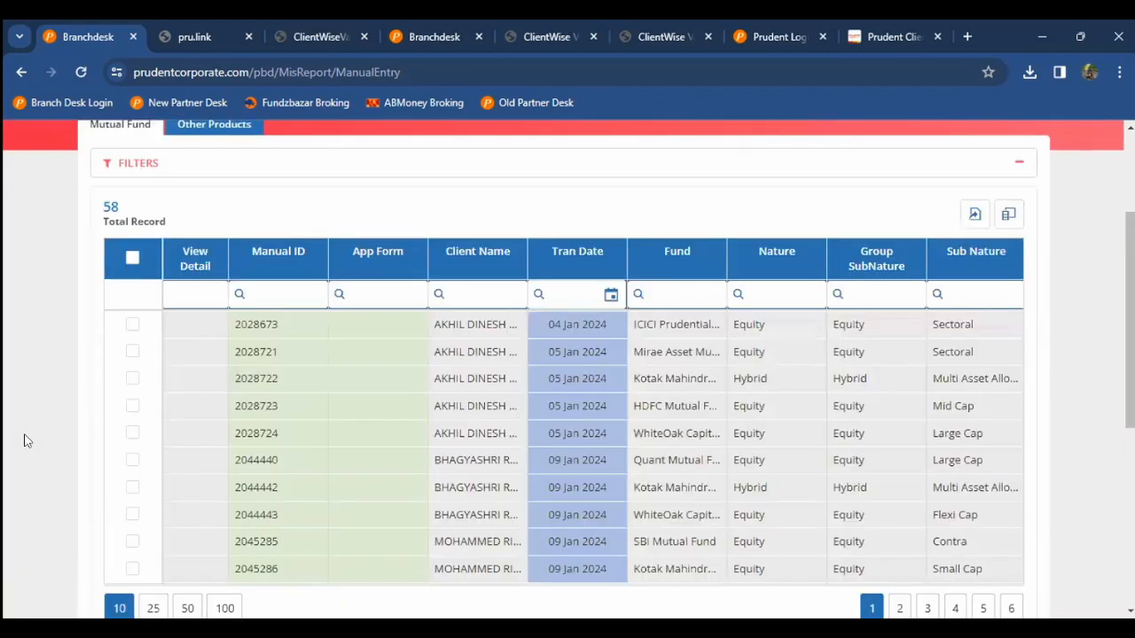
Step: Highlight the 2,05,000 total SIP Amount and tick the fifth transaction row
scroll(393, 482, down, 4)
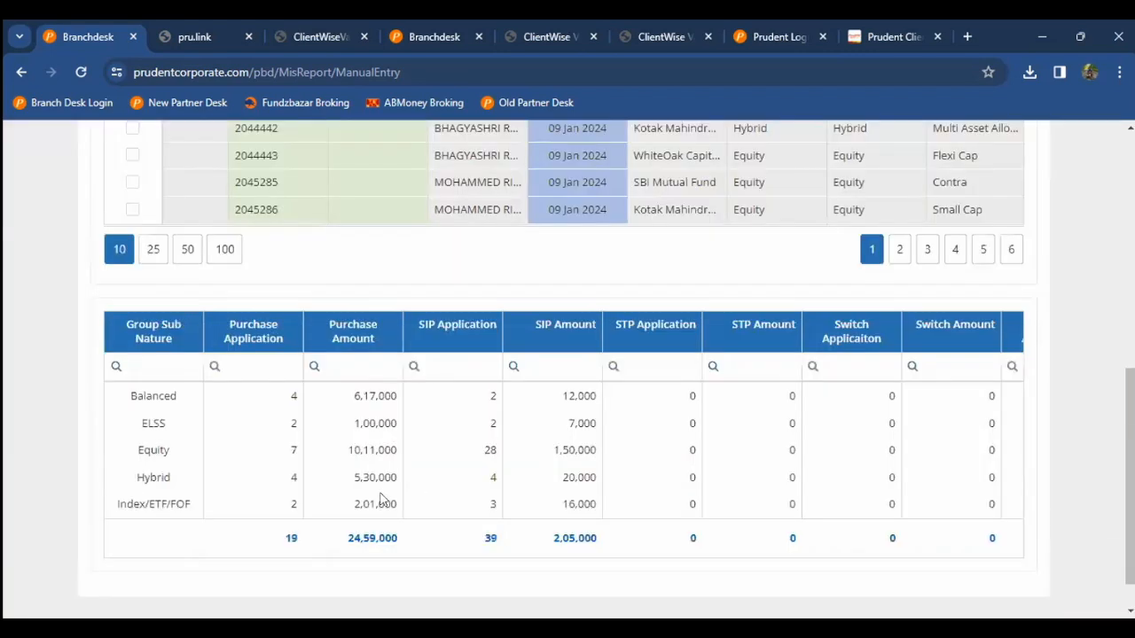
scroll(436, 499, down, 1)
double_click(542, 498)
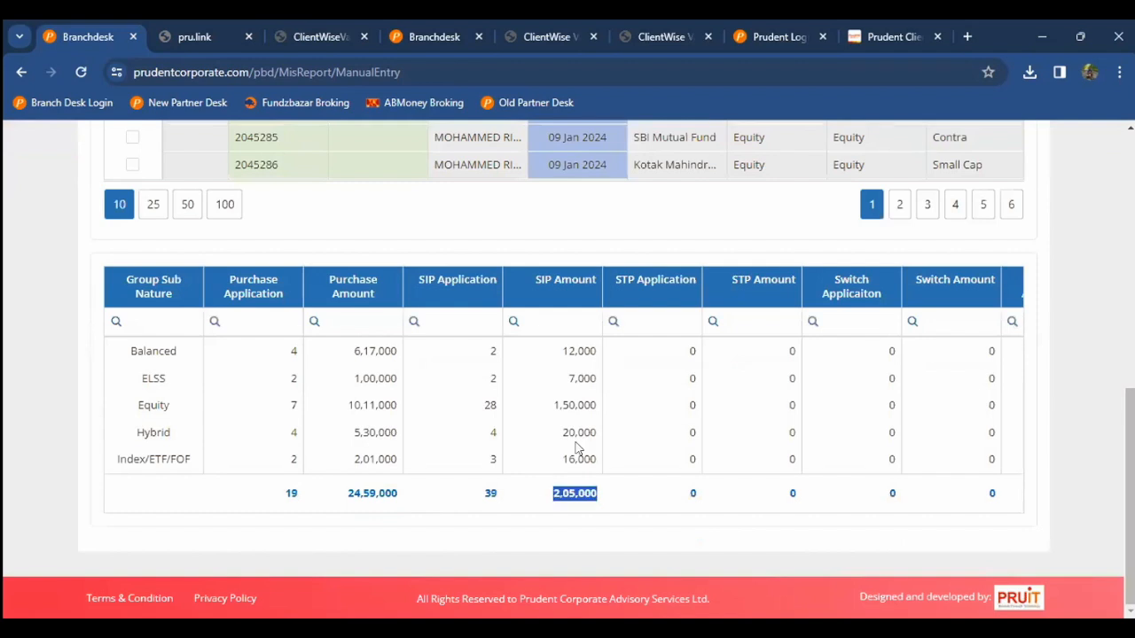
scroll(457, 343, up, 4)
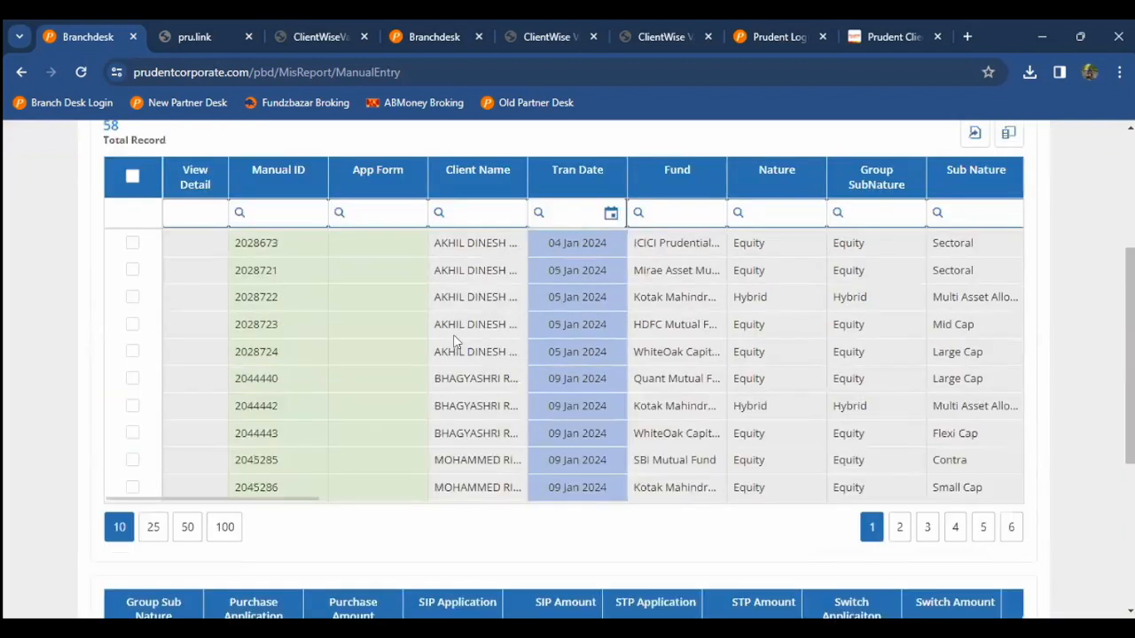
click(455, 342)
scroll(455, 341, right, 5)
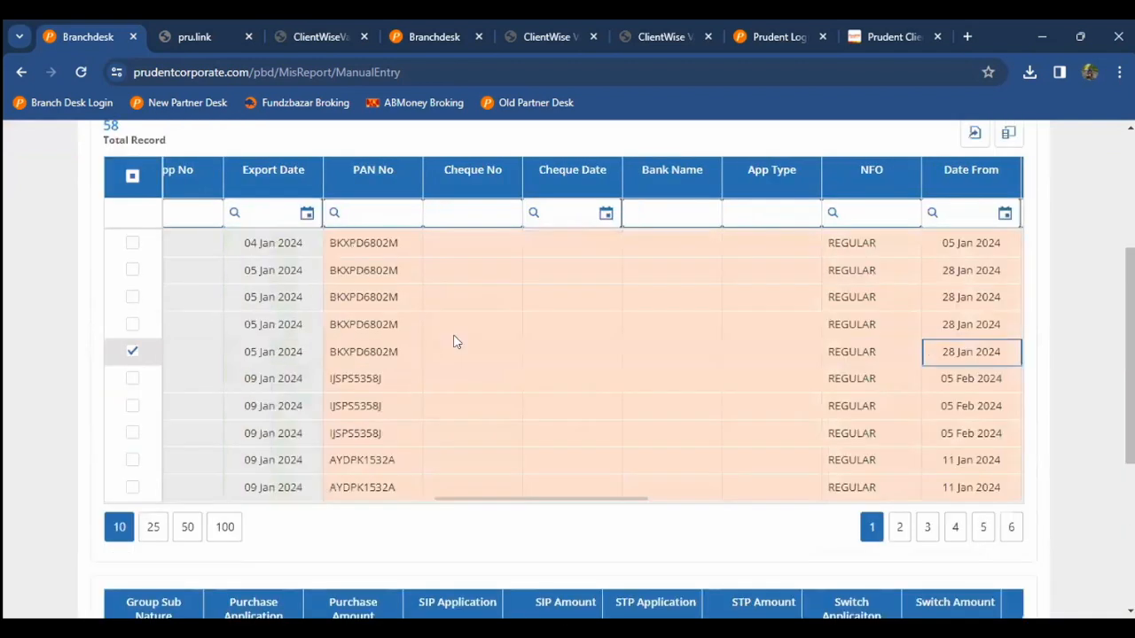
scroll(455, 341, right, 5)
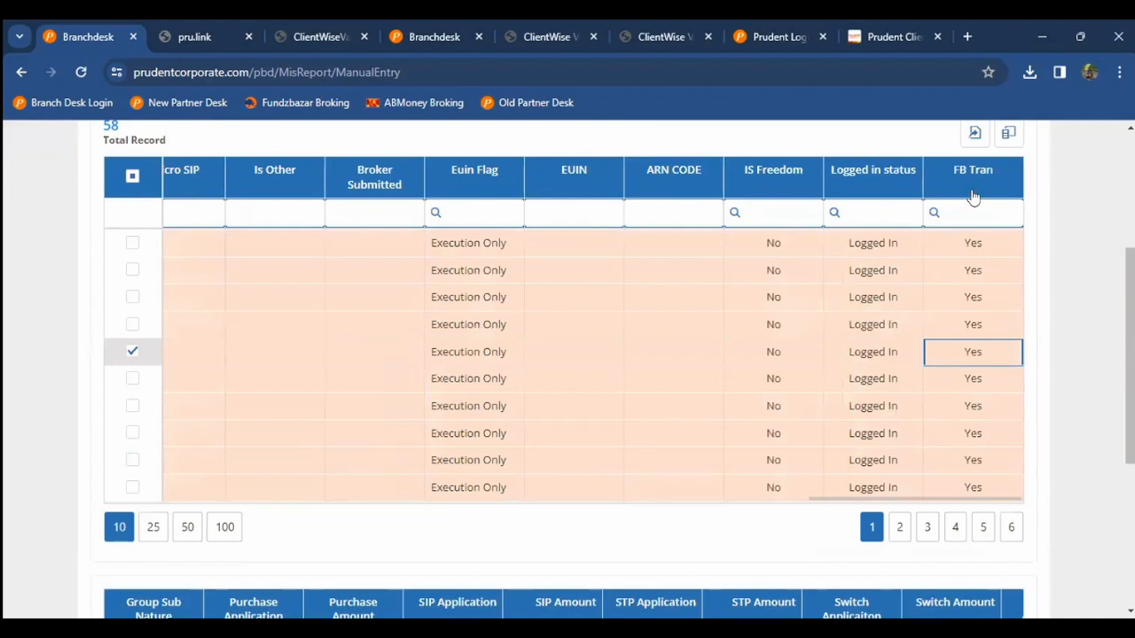
Step: Select the first record, jump to page 5 and back, and select the page's last record
click(982, 252)
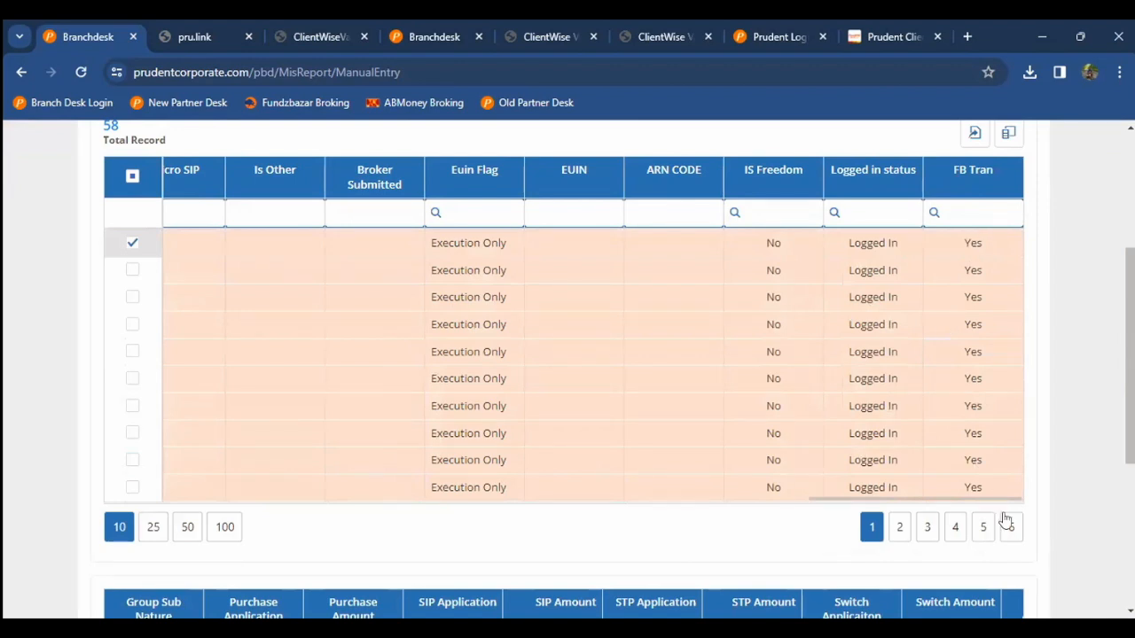
click(980, 527)
click(929, 532)
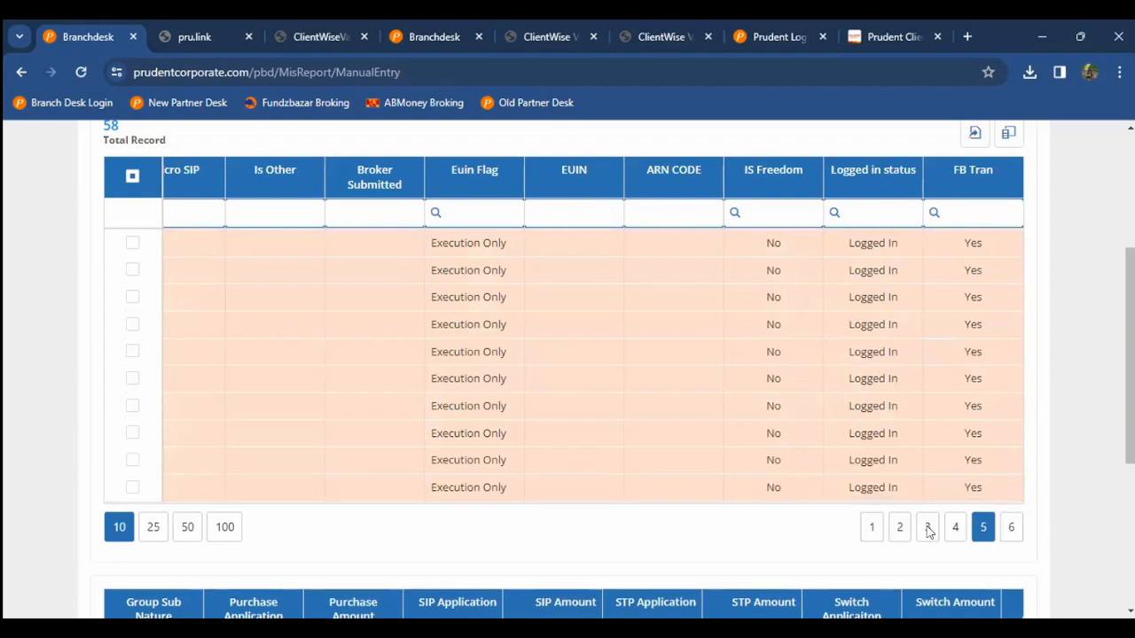
double_click(972, 487)
key(Left)
key(Left)
key(Left)
key(Left)
key(Left)
key(Left)
key(Left)
key(Left)
key(Left)
key(Left)
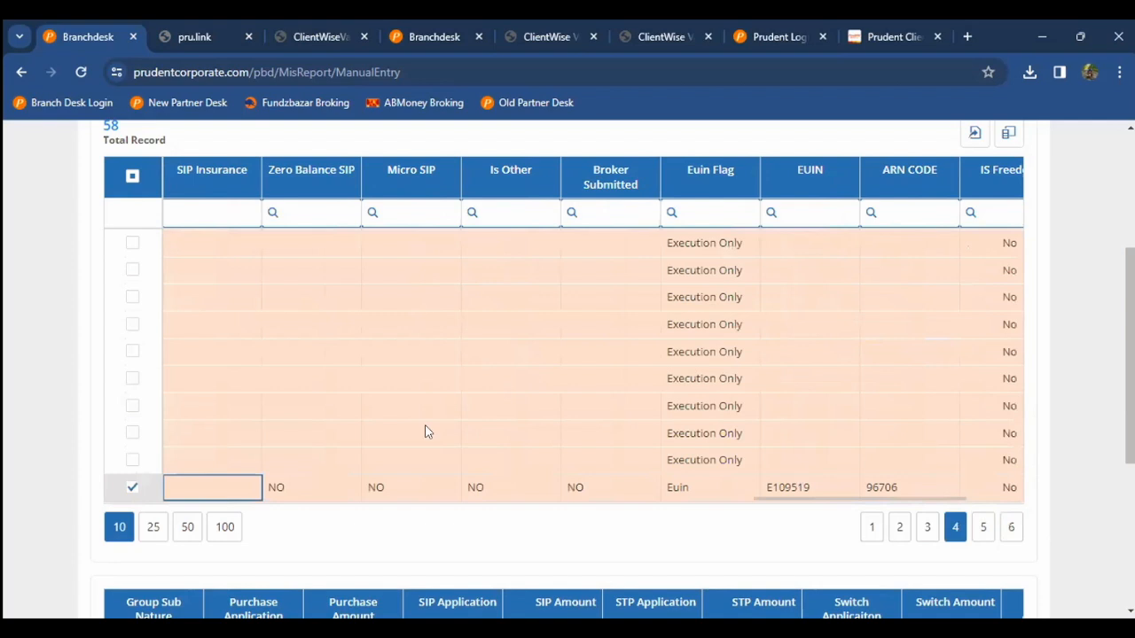
key(Left)
key(Left)
key(Left)
key(Left)
key(Left)
key(Left)
key(Left)
key(Left)
key(Left)
key(Left)
key(Left)
key(Left)
key(Left)
key(Left)
key(Left)
key(Left)
key(Left)
key(Left)
key(Left)
key(Left)
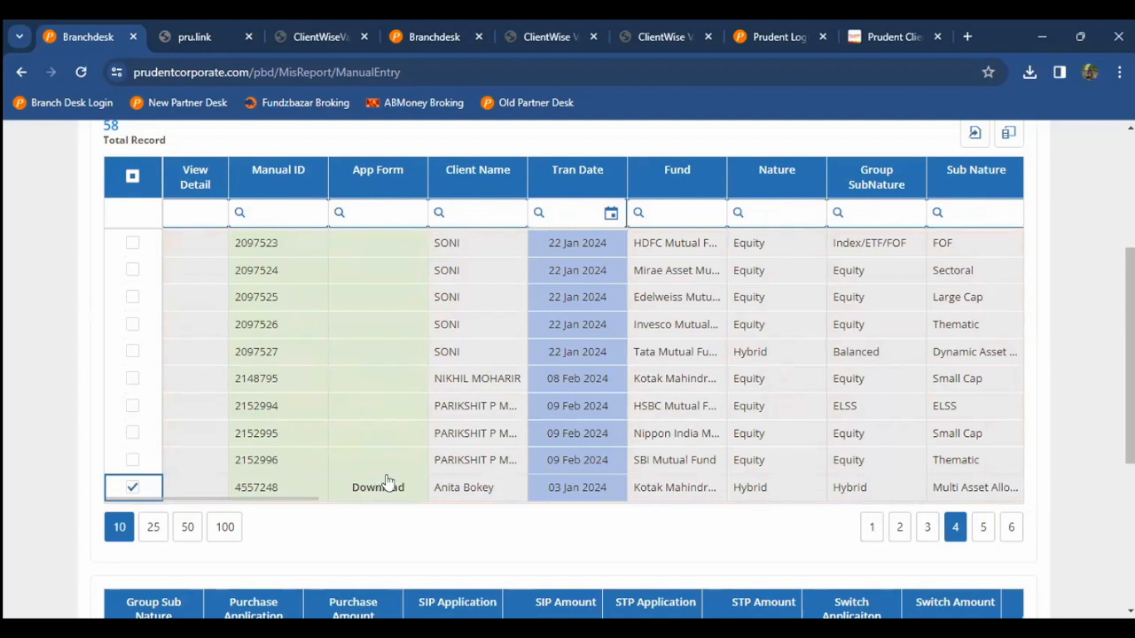
click(286, 429)
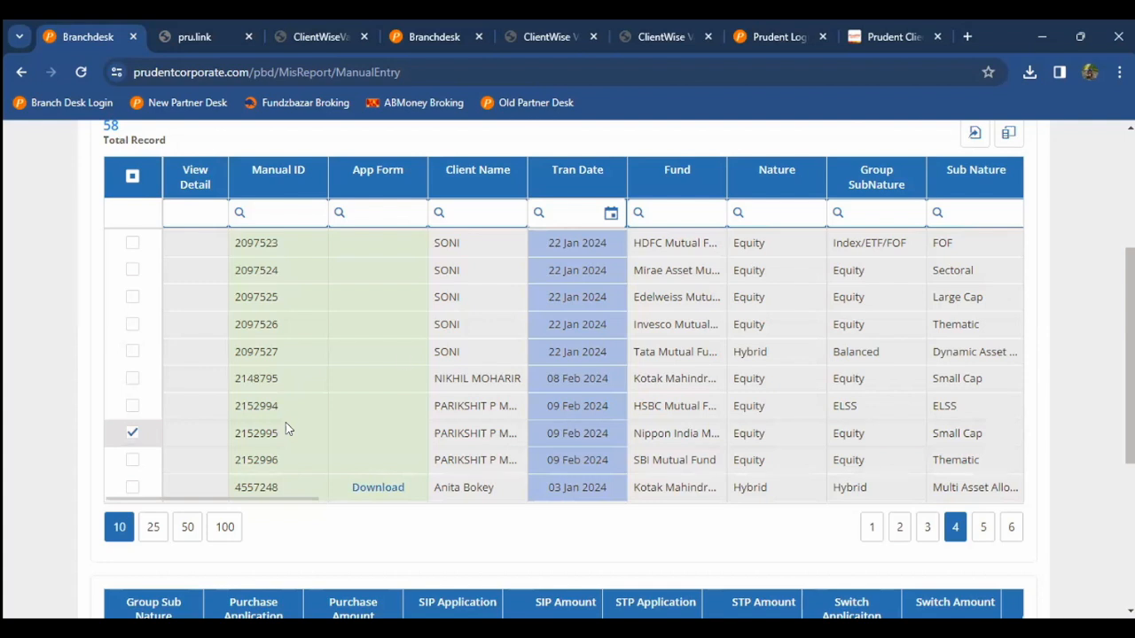
click(402, 355)
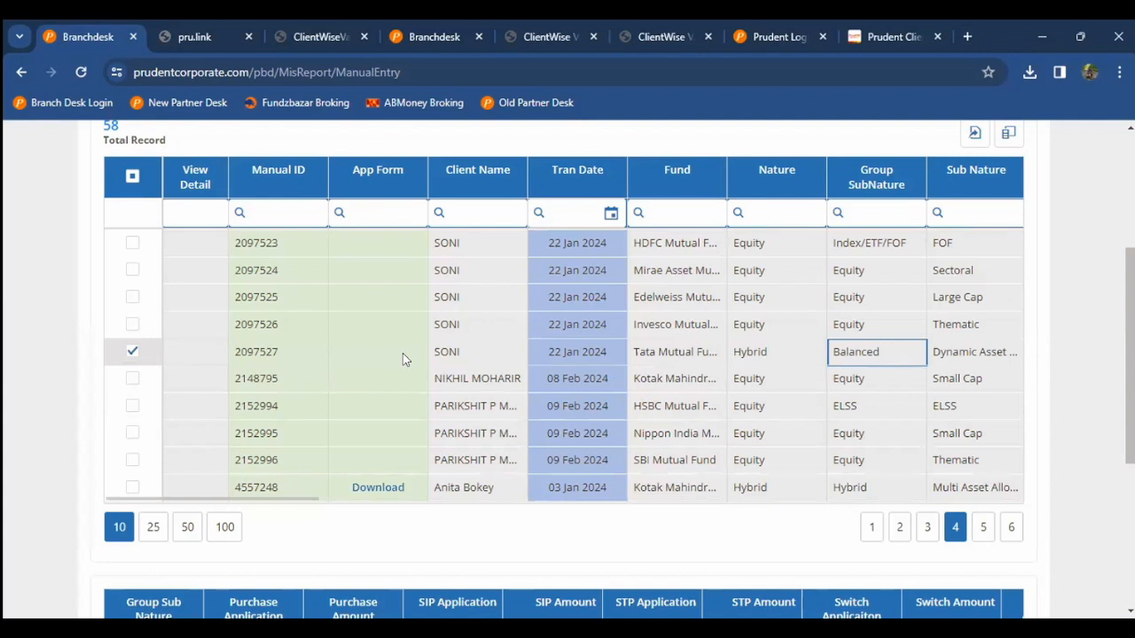
key(Right)
key(Right)
key(Right)
key(Right)
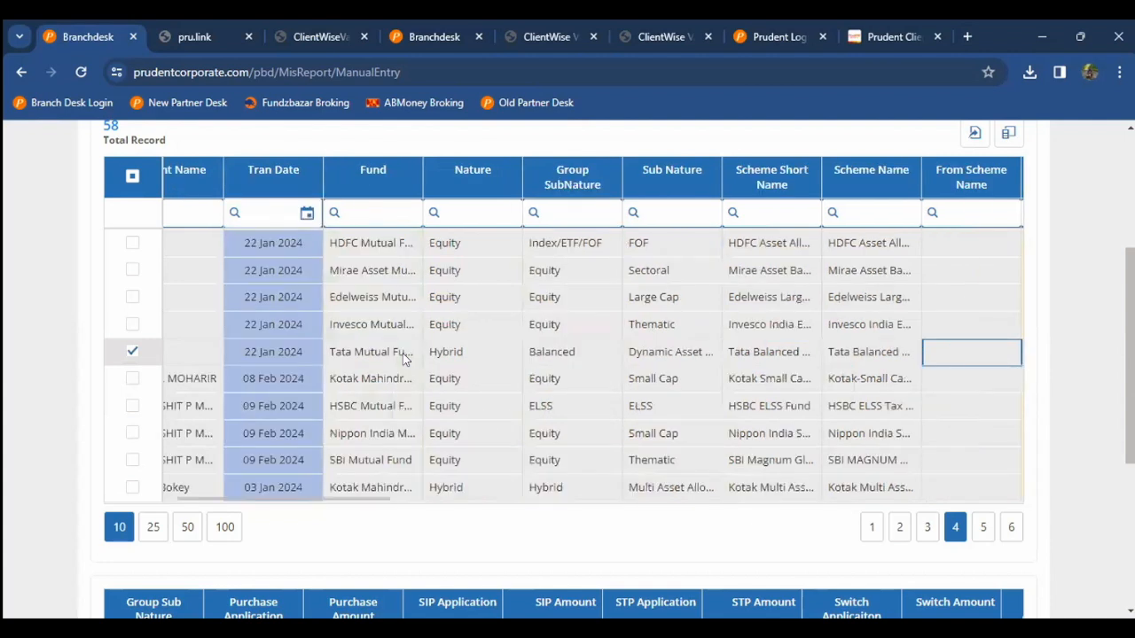
key(Right)
key(Right)
key(Home)
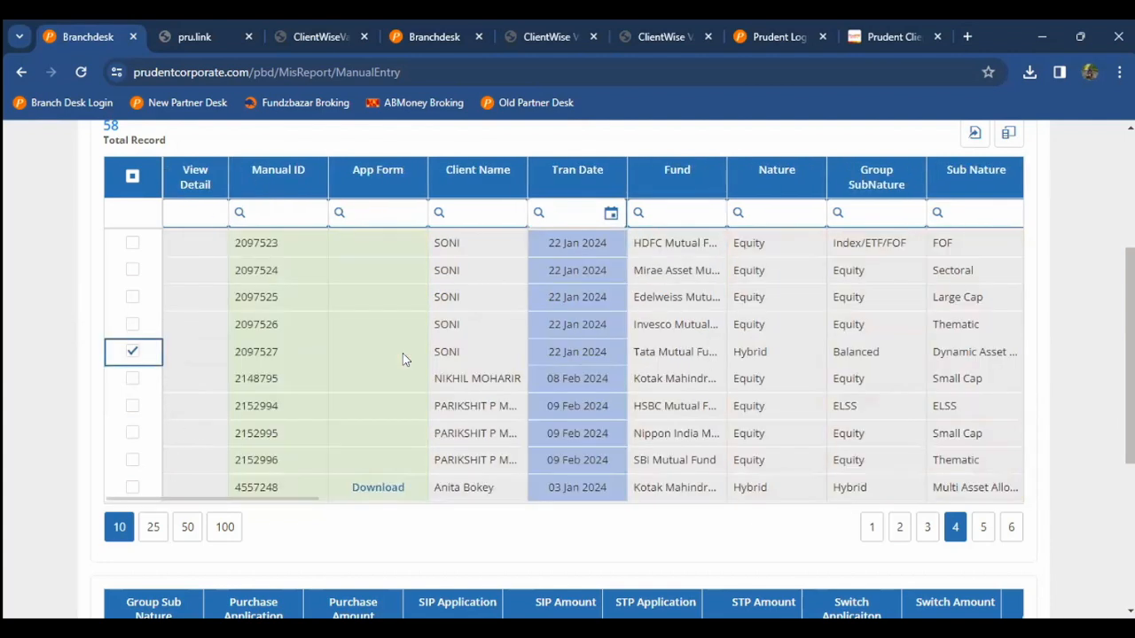
Step: Page through pages 3, 2, 4 and 5 to the last page and select a record there
click(919, 526)
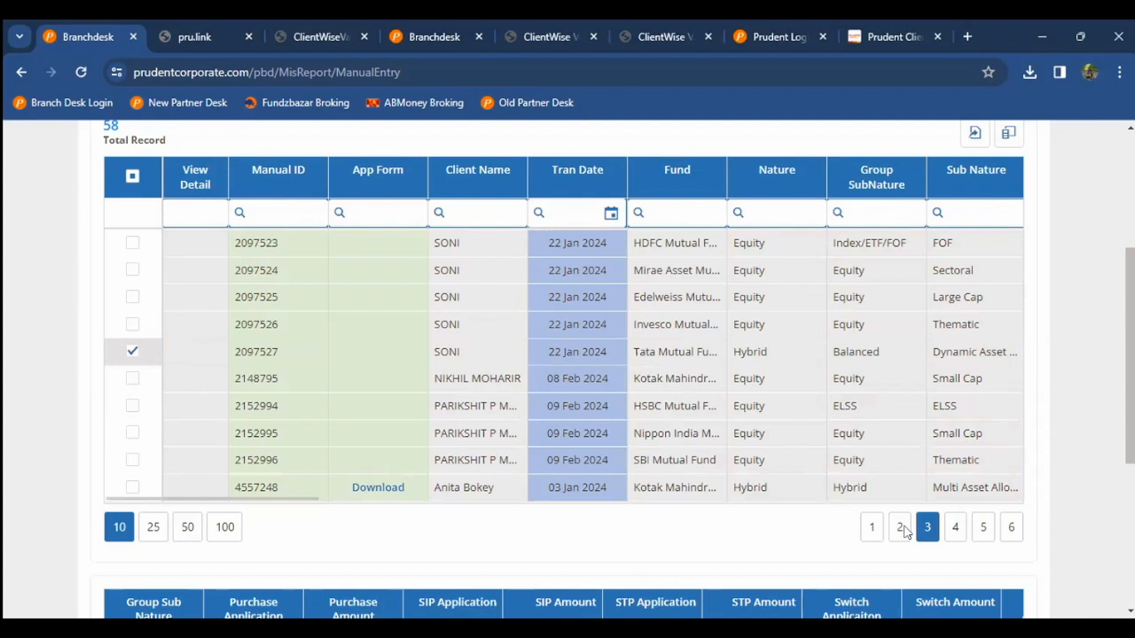
click(899, 526)
click(955, 527)
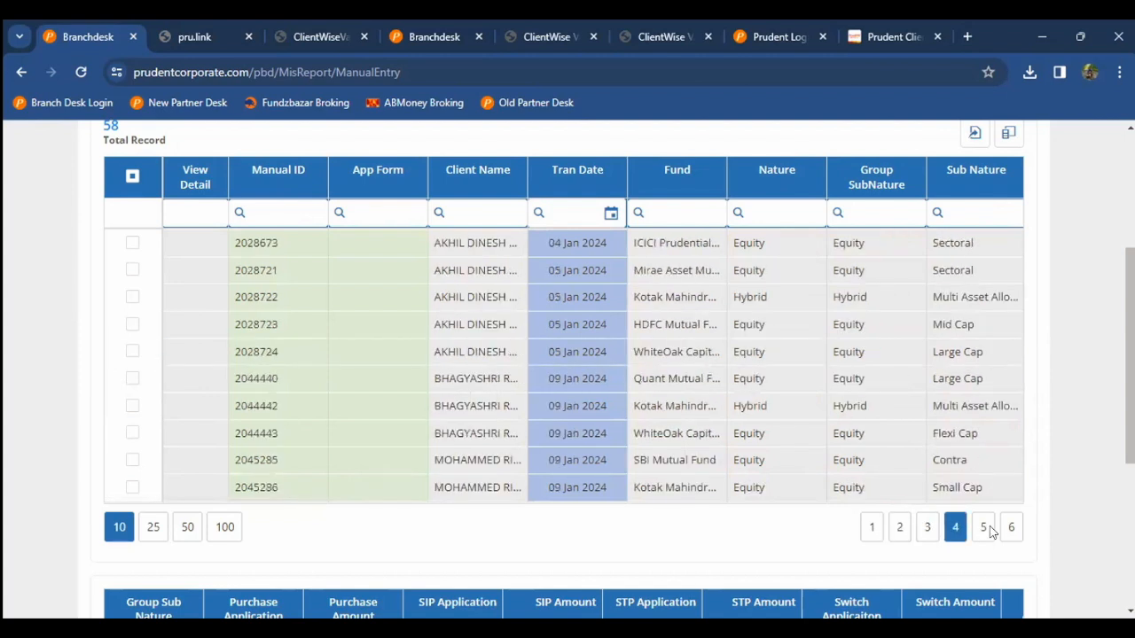
click(983, 527)
click(1011, 527)
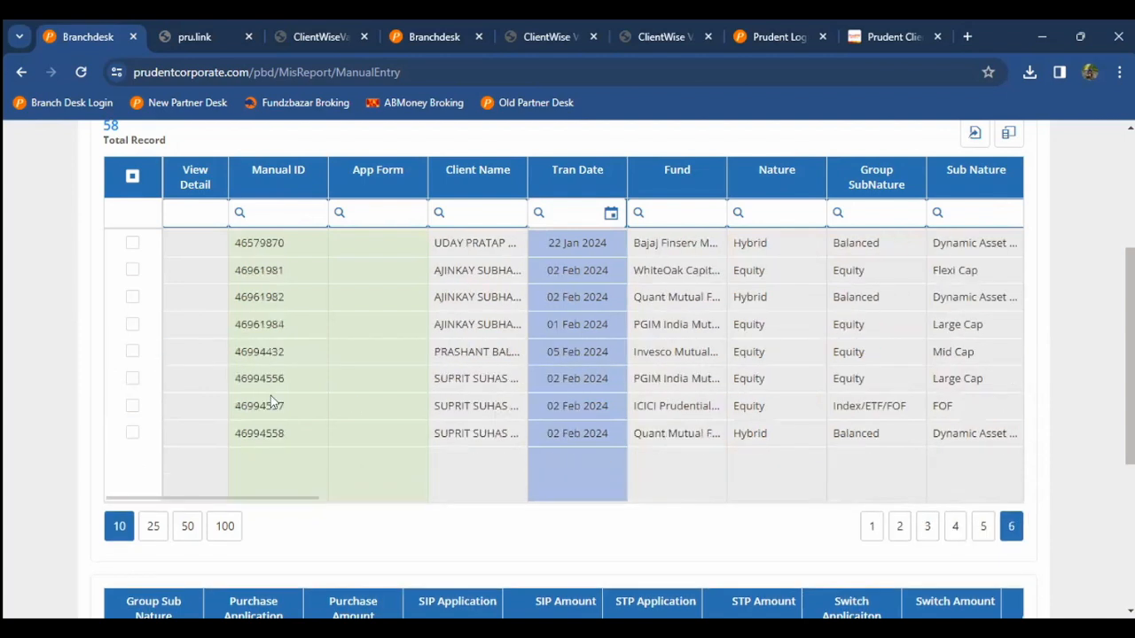
click(204, 372)
scroll(192, 356, up, 3)
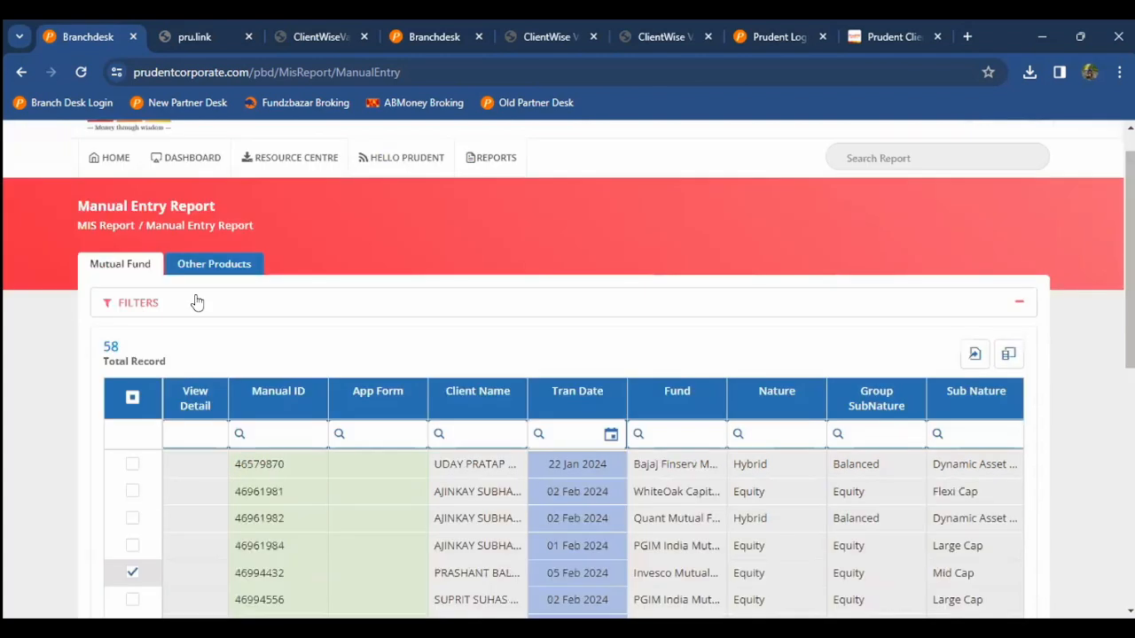
Step: Switch to Other Products manual entries, view the Product Type list, then return to the dashboard
click(221, 310)
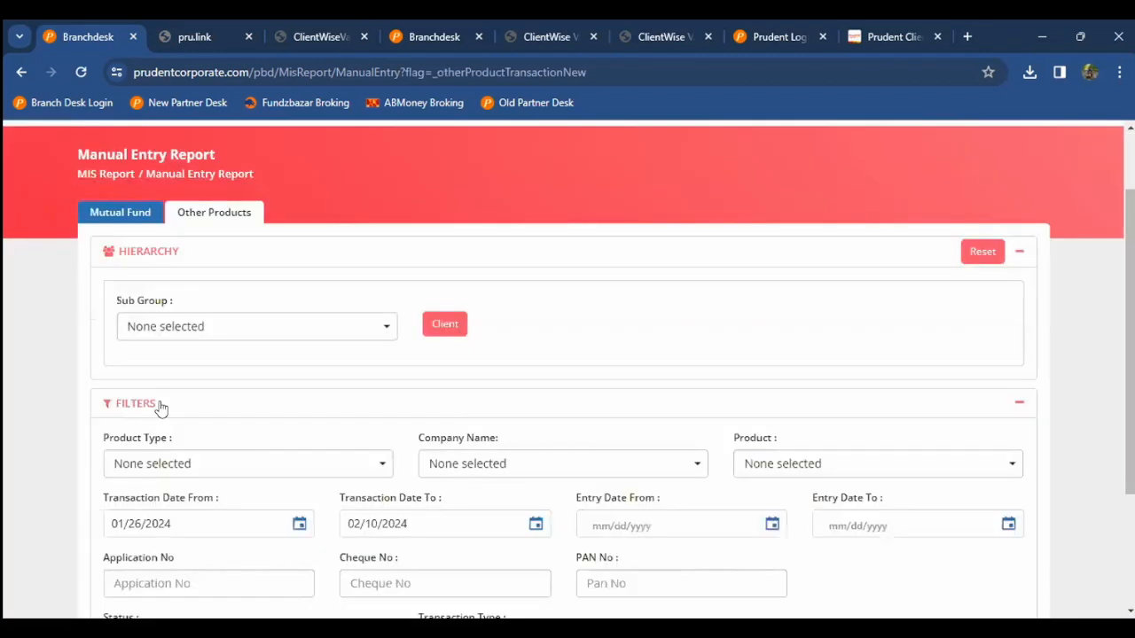
scroll(159, 407, down, 1)
click(160, 407)
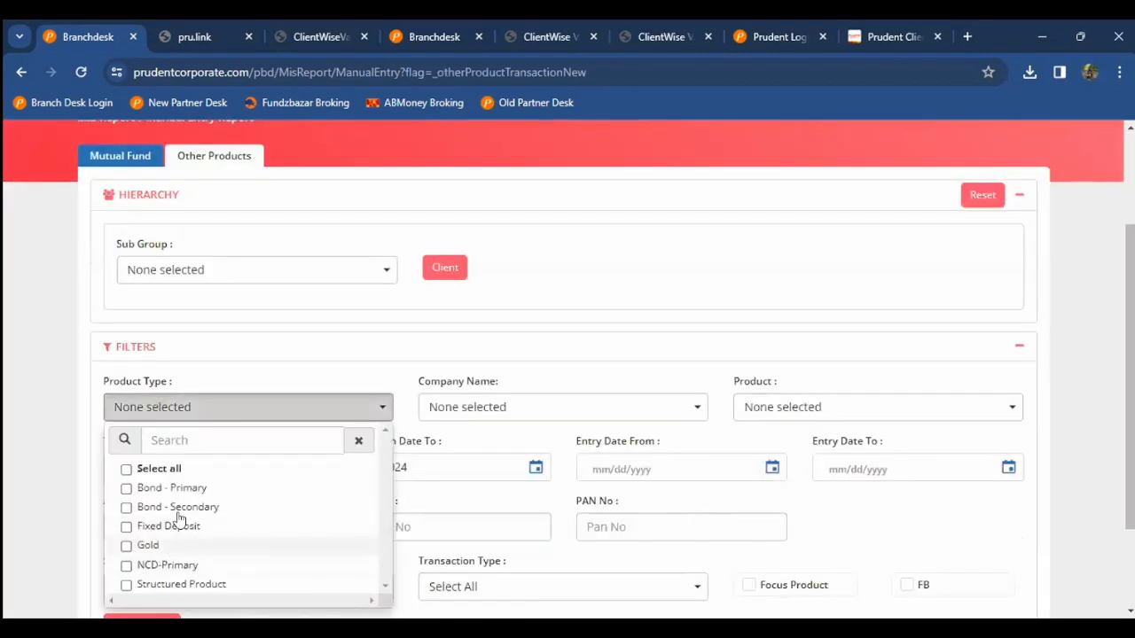
click(72, 489)
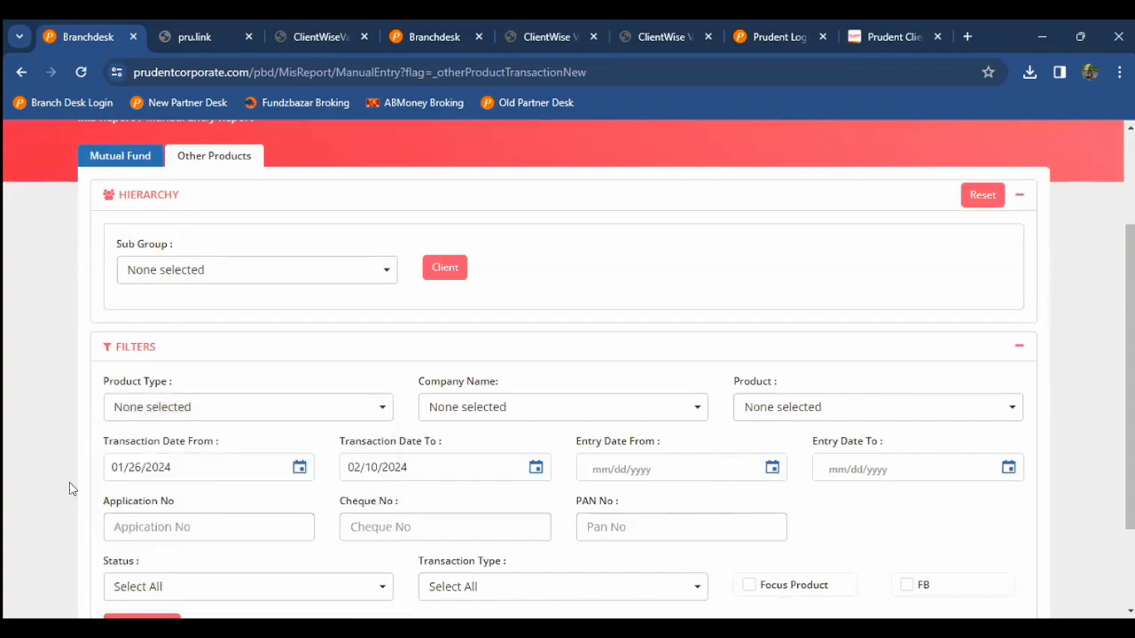
scroll(152, 271, up, 2)
click(121, 208)
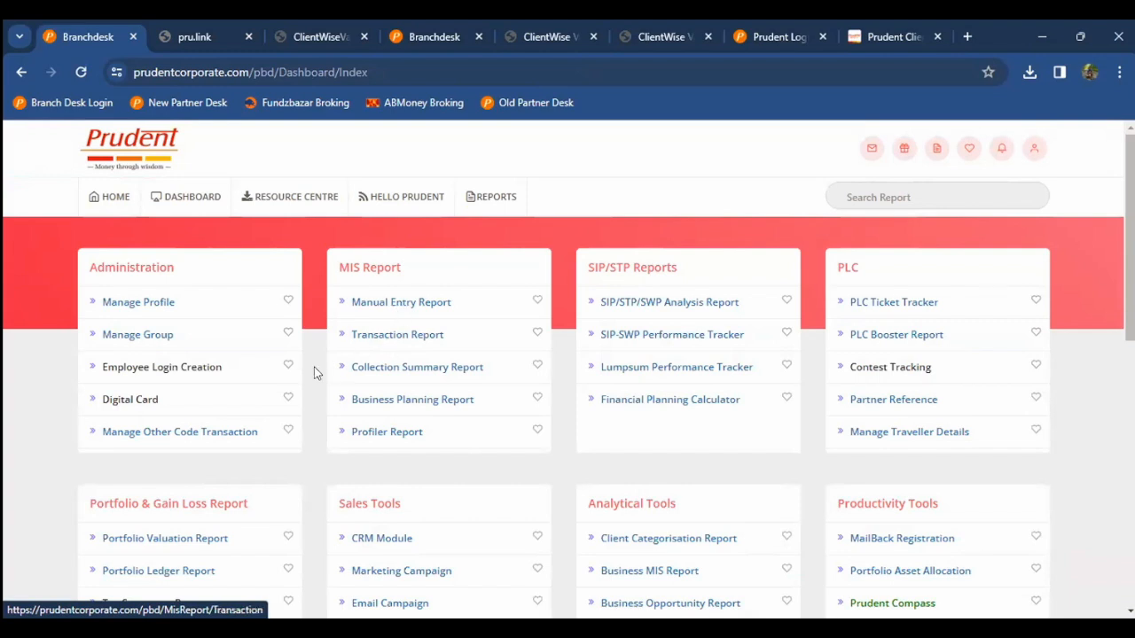
Step: Review the Collection Summary Report's Report Mode options, keep Scheme Wise, and return to the dashboard
scroll(396, 306, down, 2)
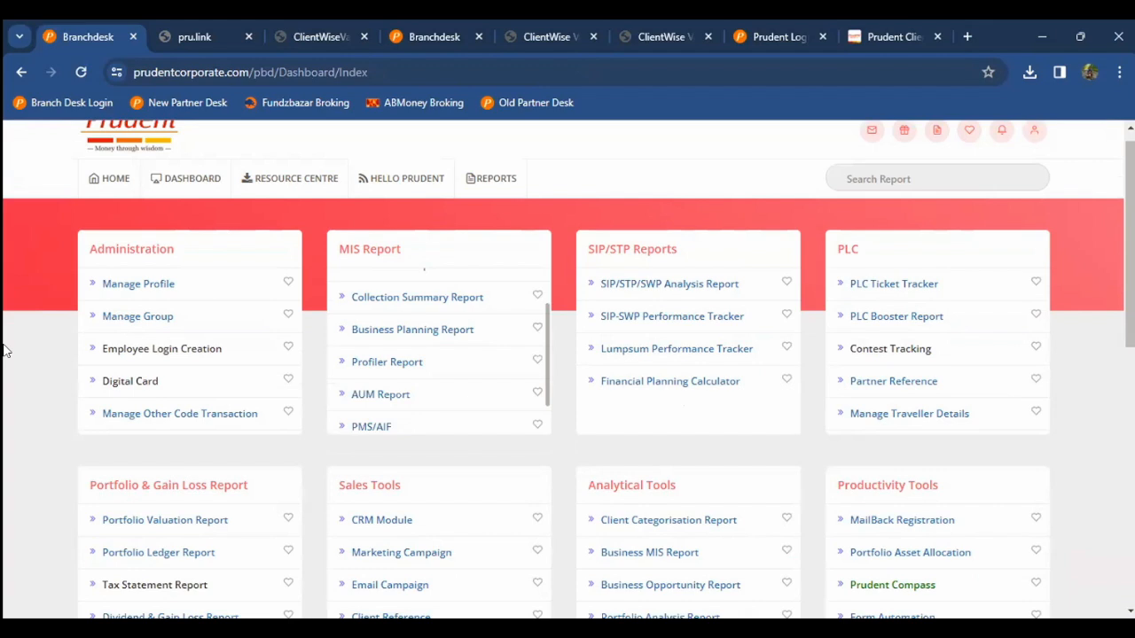
scroll(7, 351, down, 2)
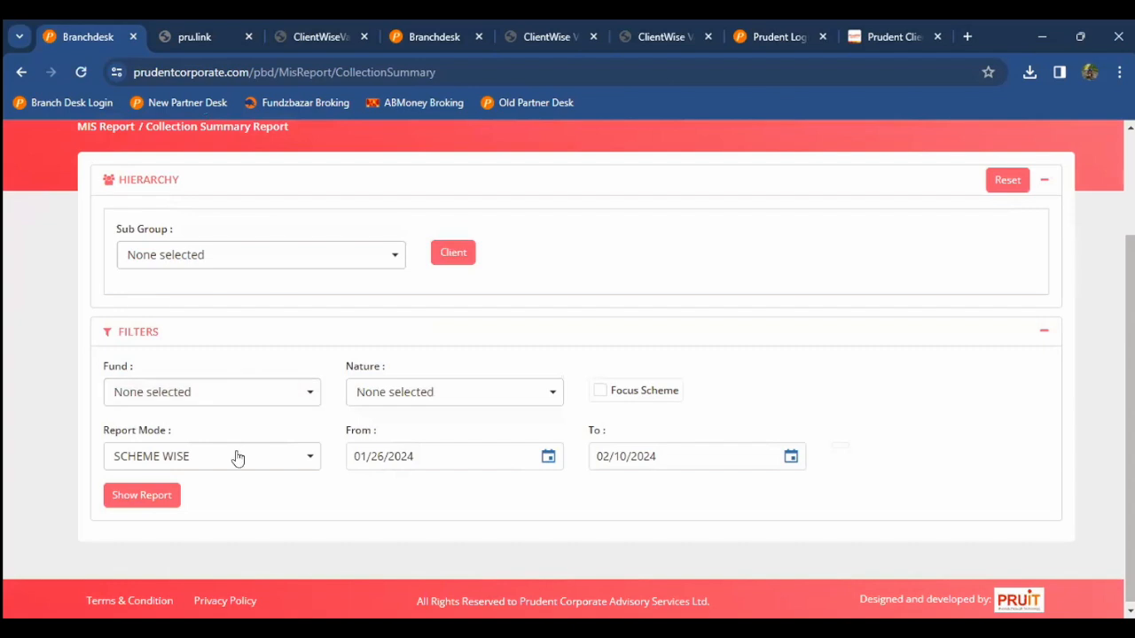
click(108, 460)
scroll(133, 541, down, 1)
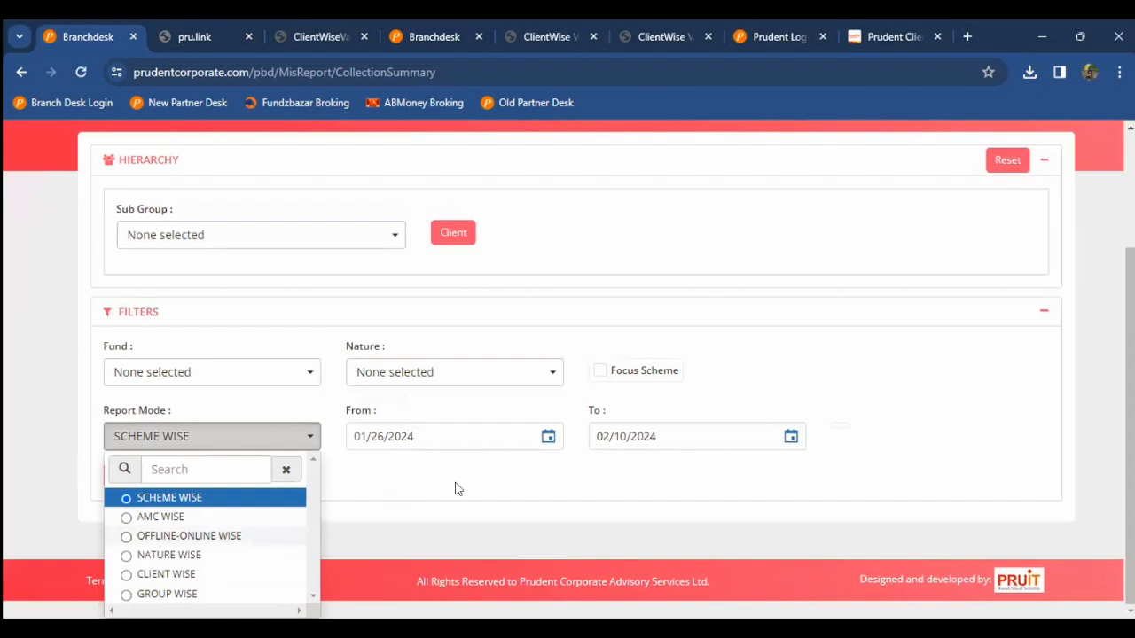
click(535, 471)
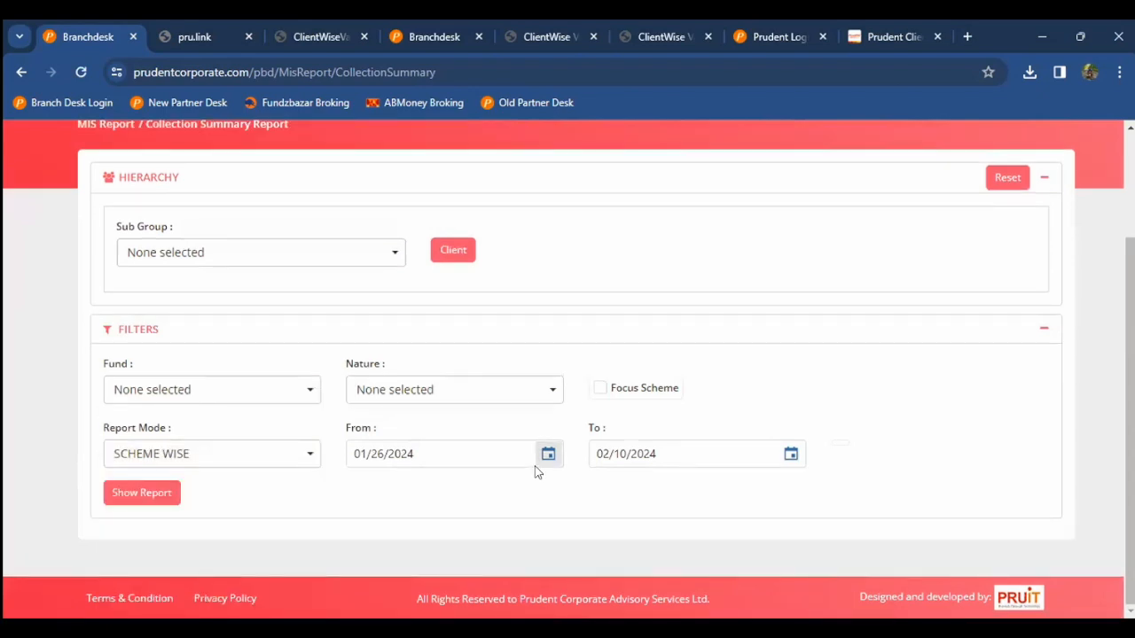
scroll(869, 297, up, 1)
scroll(869, 297, up, 1)
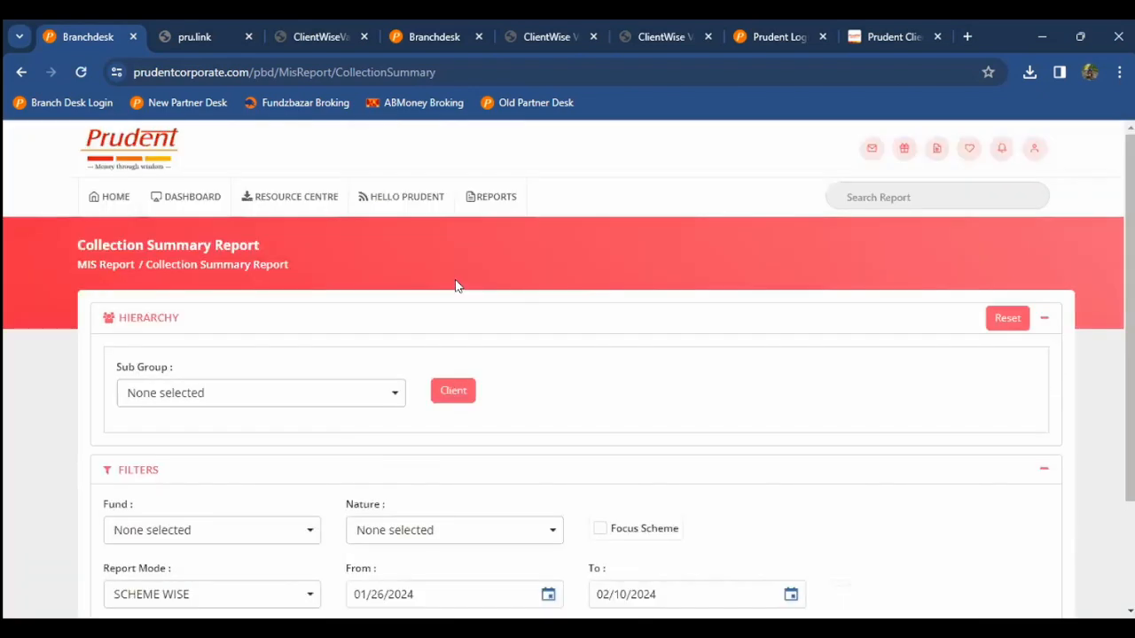
click(116, 205)
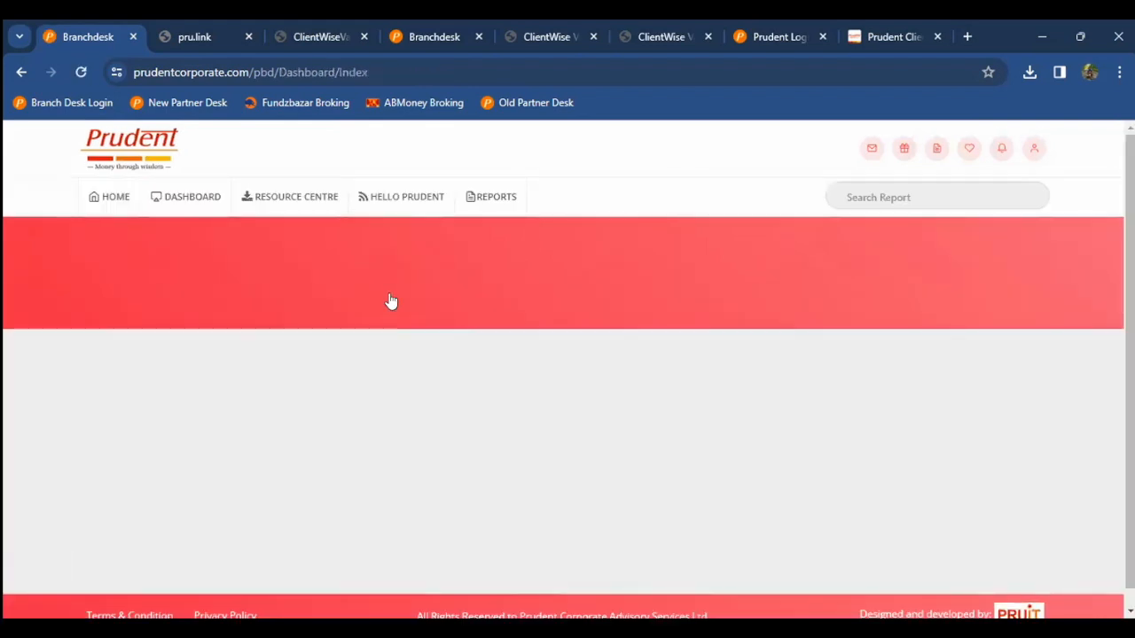
Step: Set the Business Planning Report mode to Quarter Wise, view its quarter list and report tab, then return home
scroll(441, 242, down, 2)
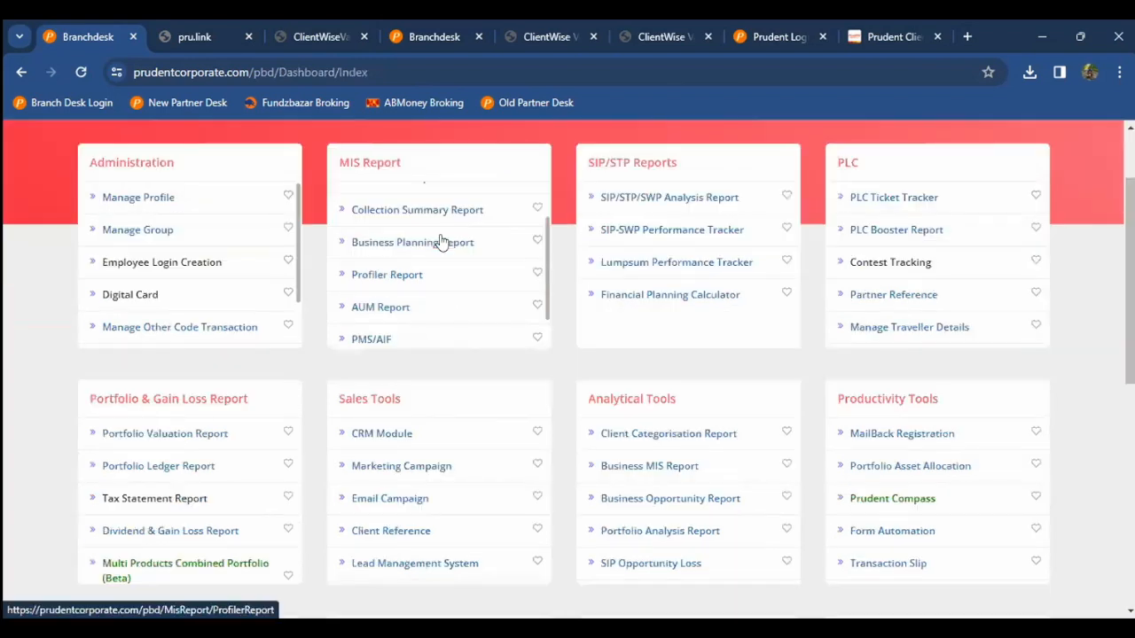
click(441, 242)
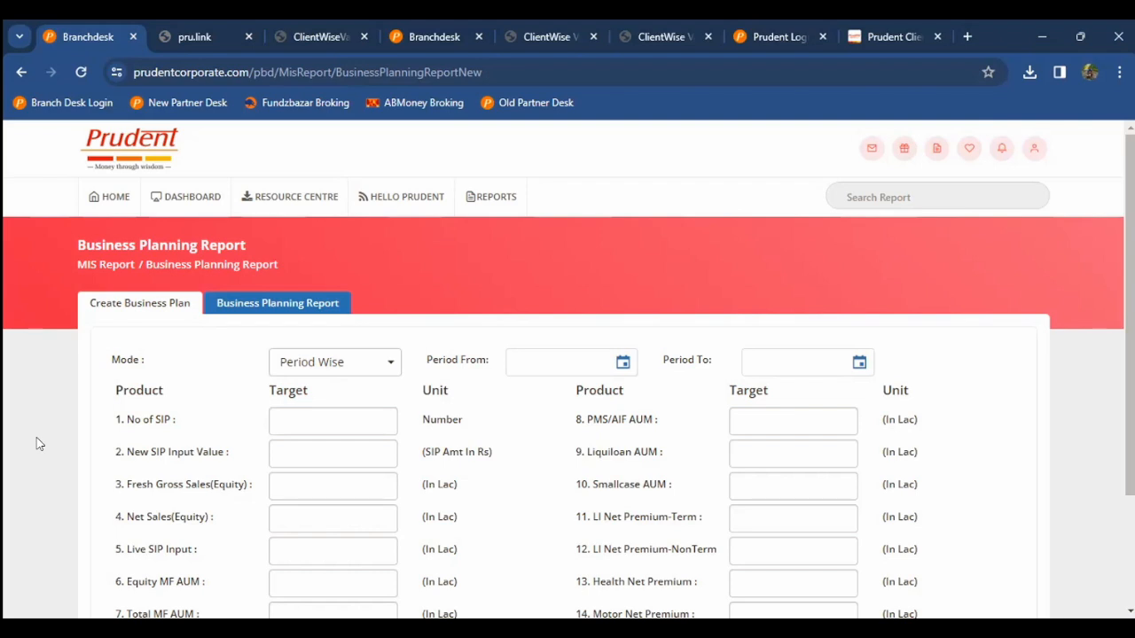
scroll(37, 444, down, 3)
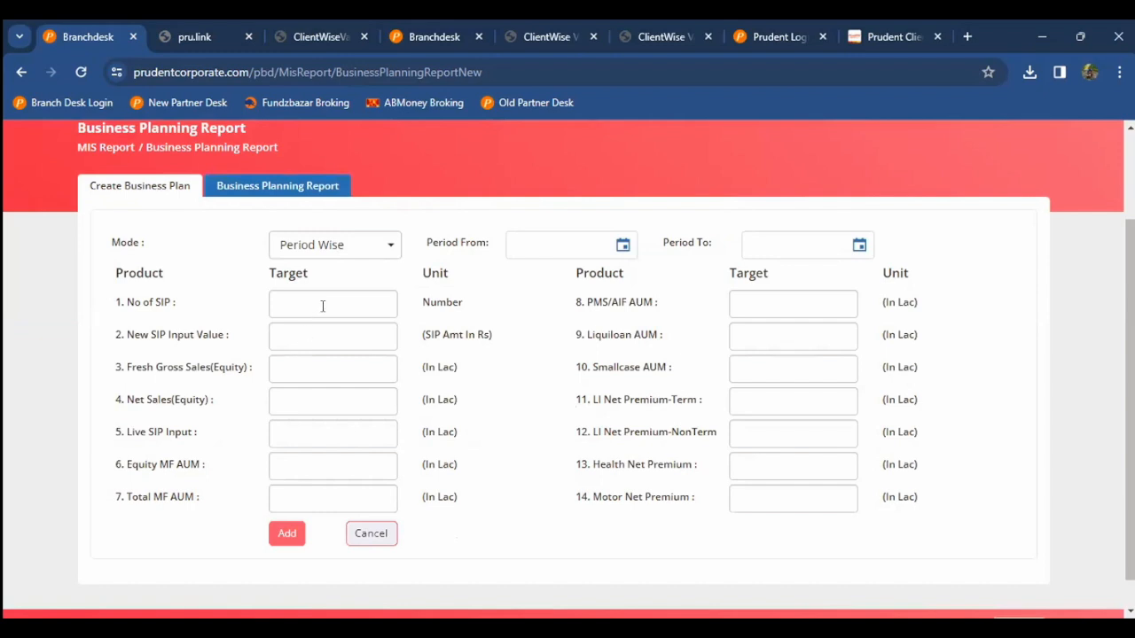
click(355, 257)
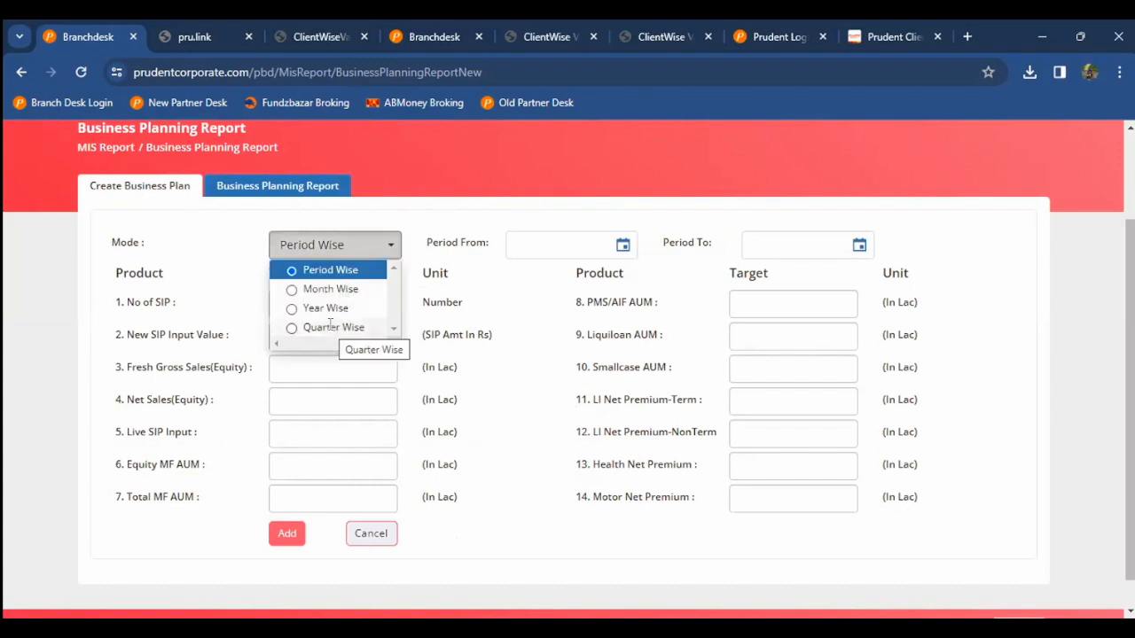
click(330, 328)
click(637, 244)
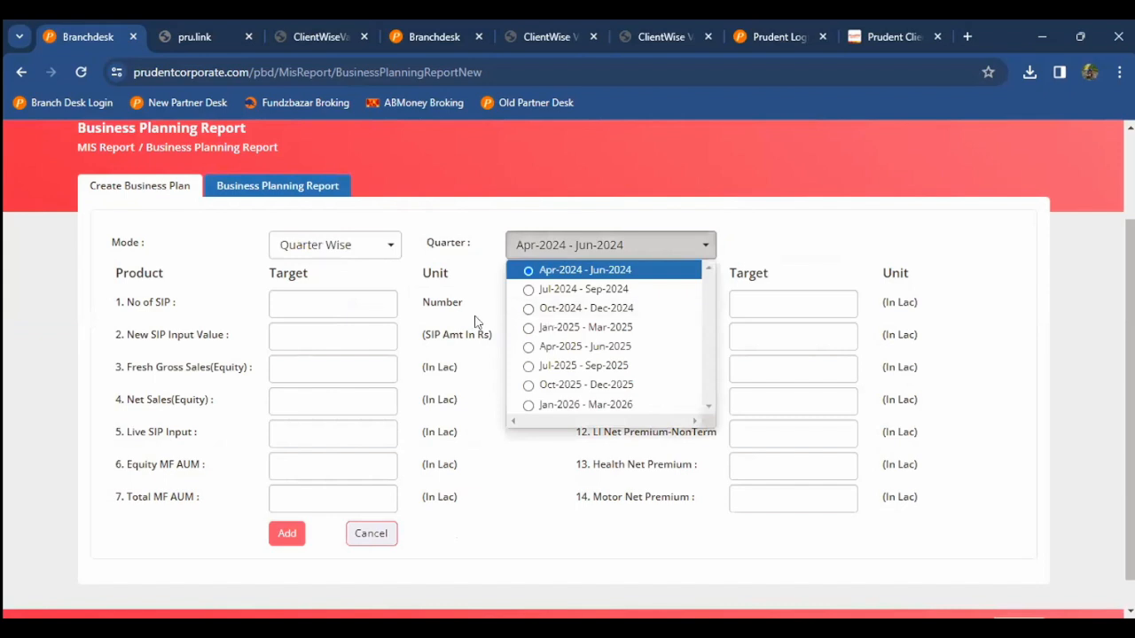
click(374, 310)
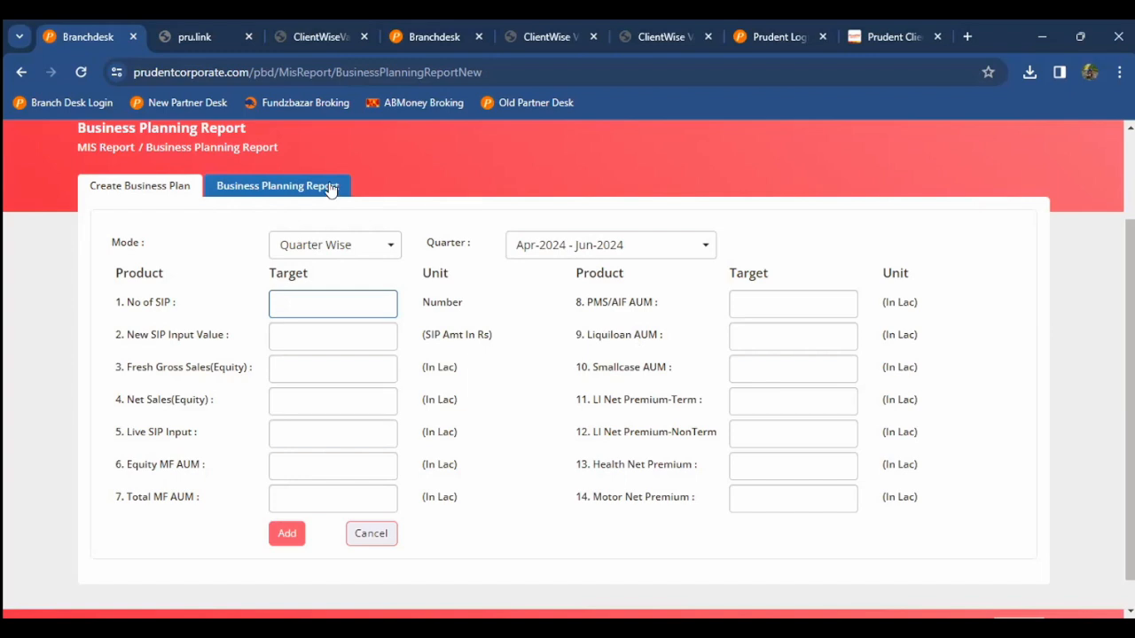
click(300, 186)
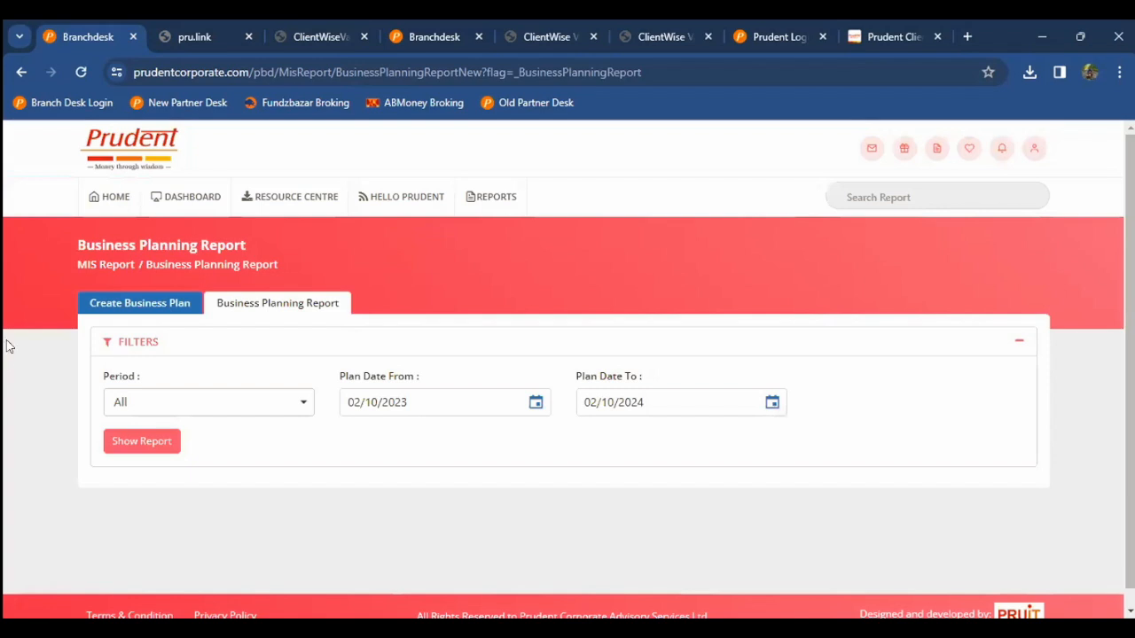
click(93, 208)
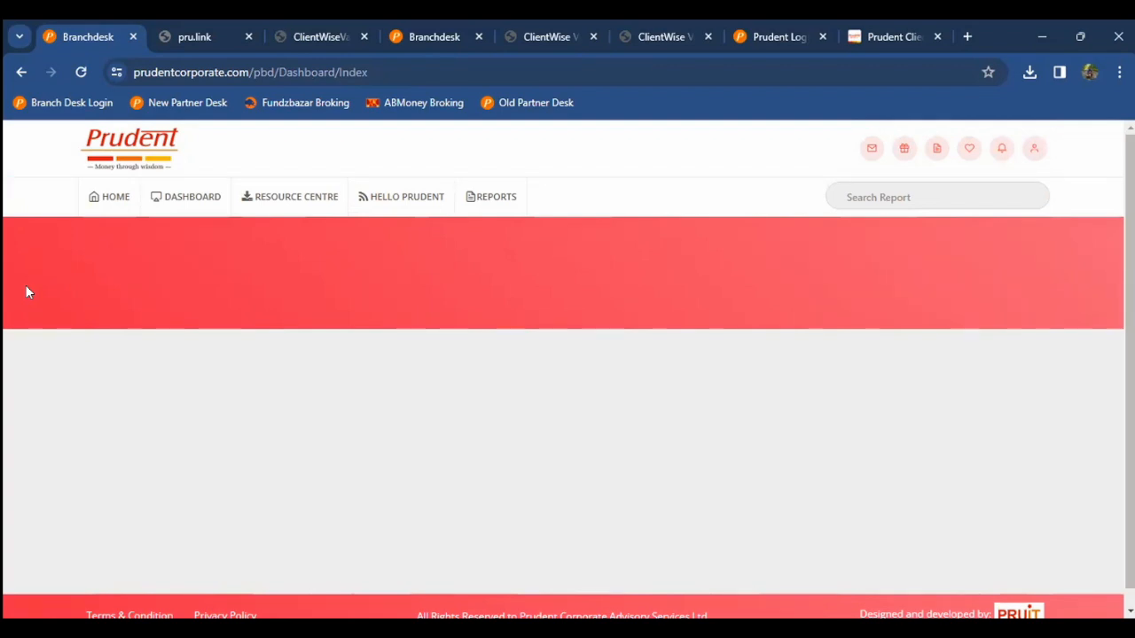
Step: Open the Profiler Report and generate it for January–February 2024
scroll(27, 293, down, 1)
scroll(400, 322, down, 1)
click(330, 315)
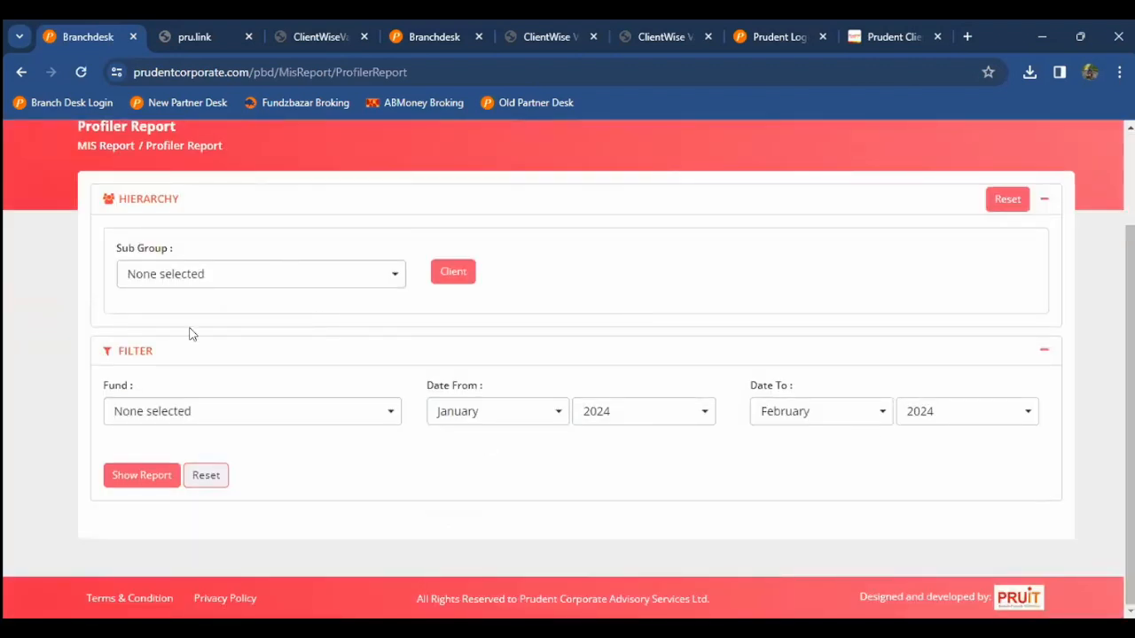
click(108, 472)
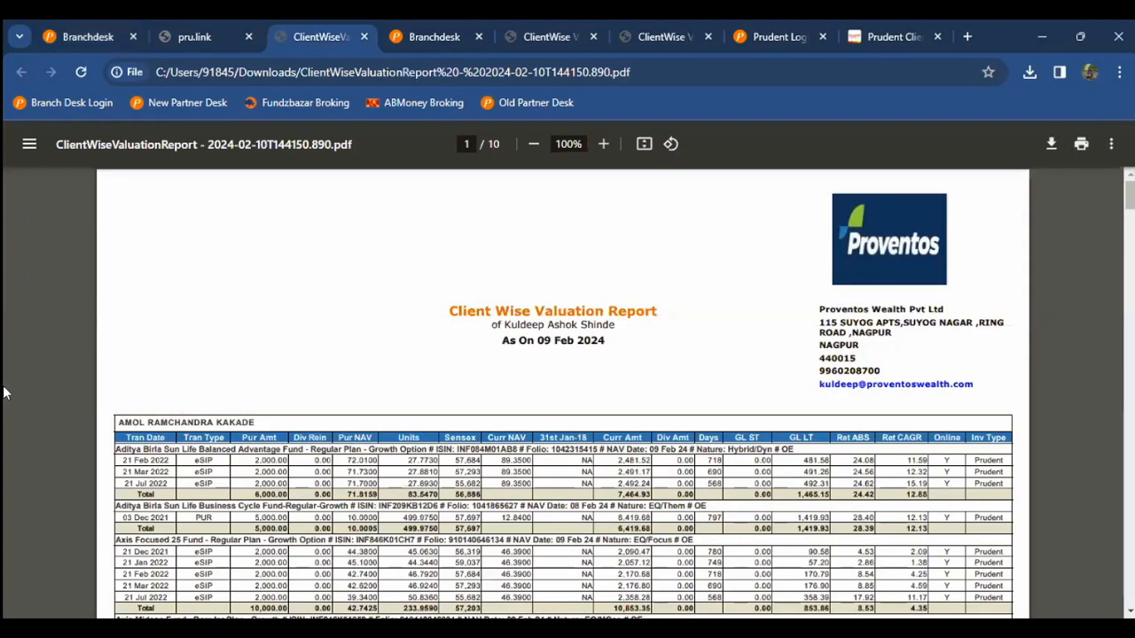
Step: Cycle the browser tabs back to the Branchdesk dashboard and open the AUM Report
key(ctrl+Tab)
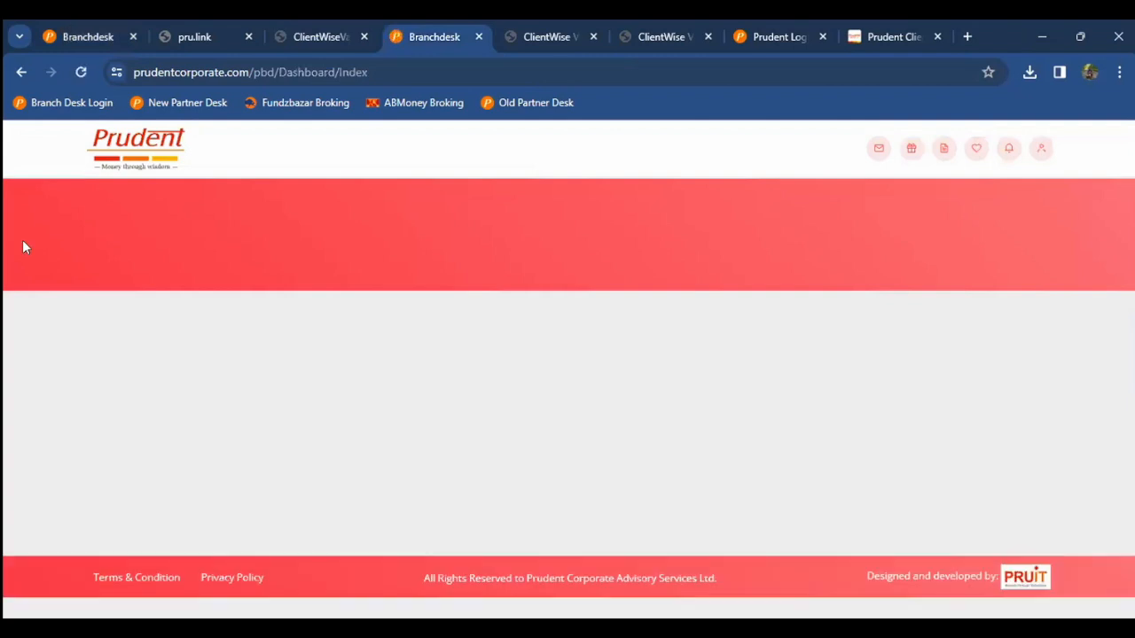
key(ctrl+1)
key(ctrl+2)
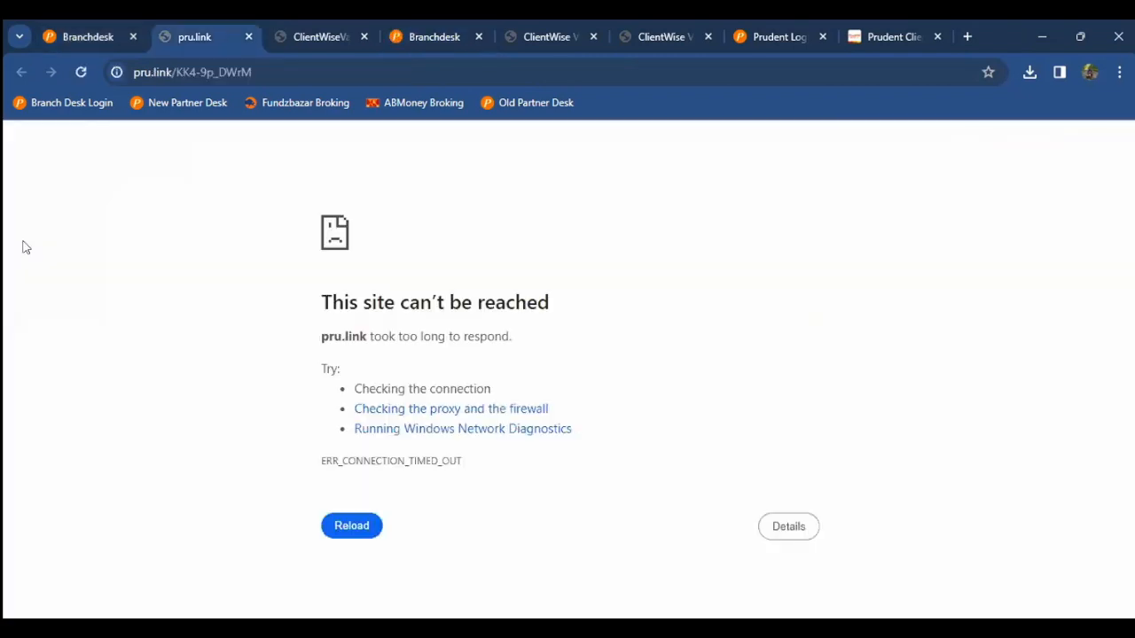
key(ctrl+4)
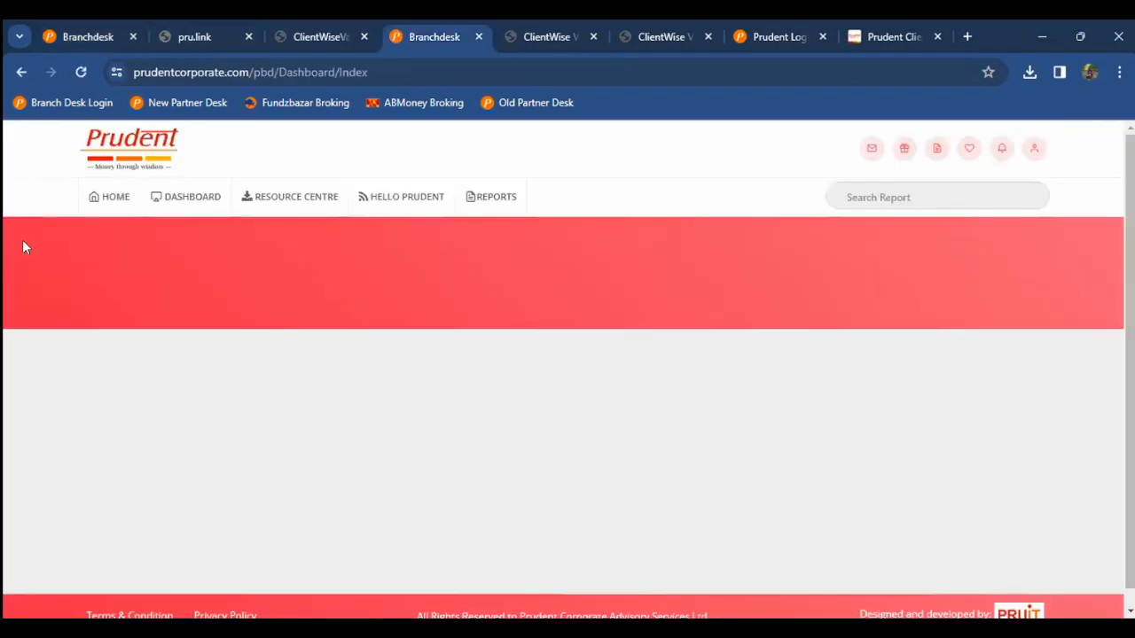
key(ctrl+Tab)
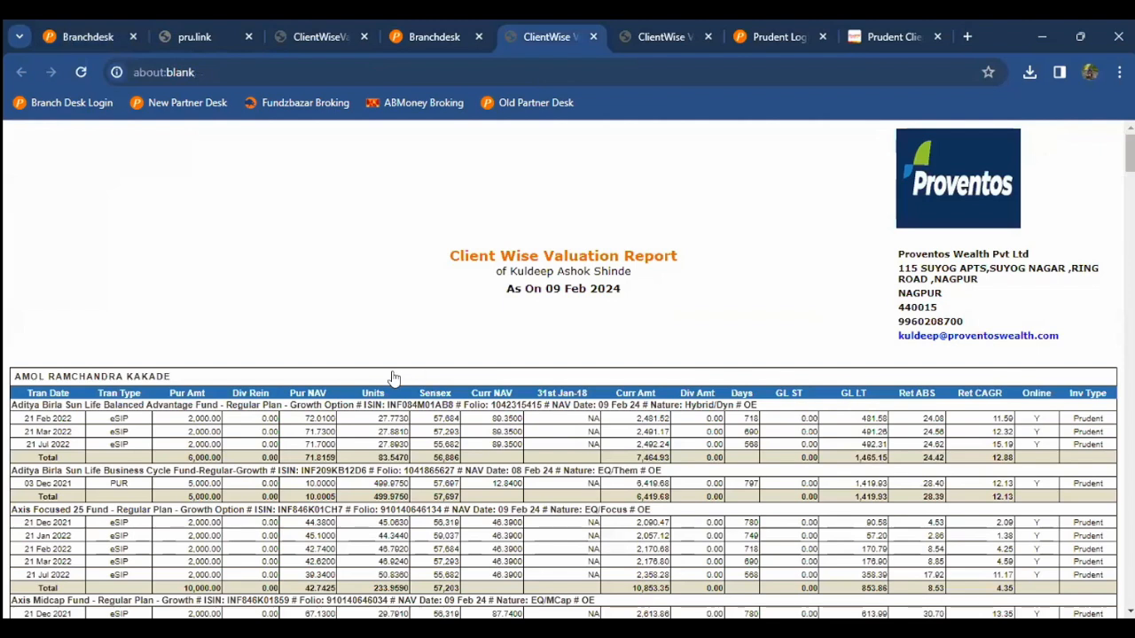
key(ctrl+shift+Tab)
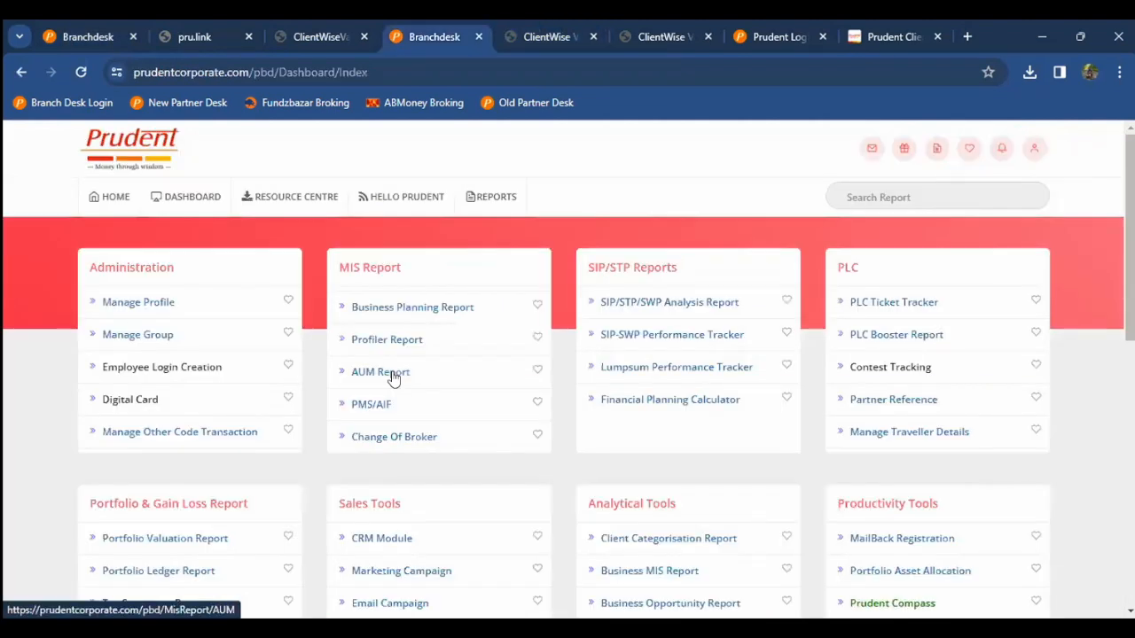
click(393, 377)
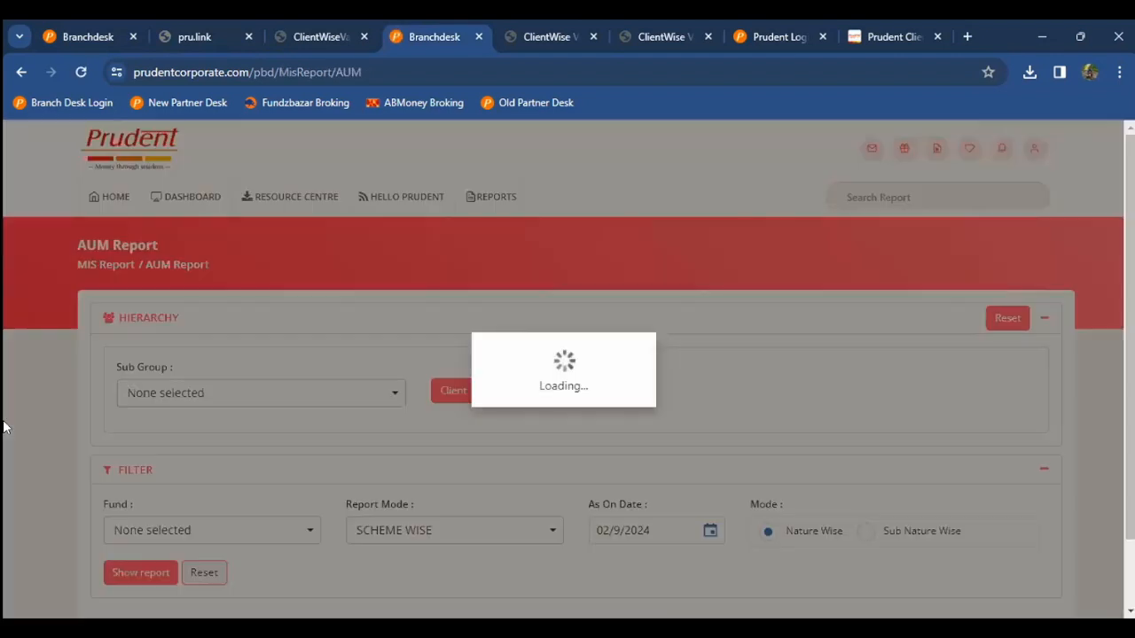
Step: Review the AUM Report filters and close the Report Mode list, leaving Scheme Wise
scroll(5, 427, down, 1)
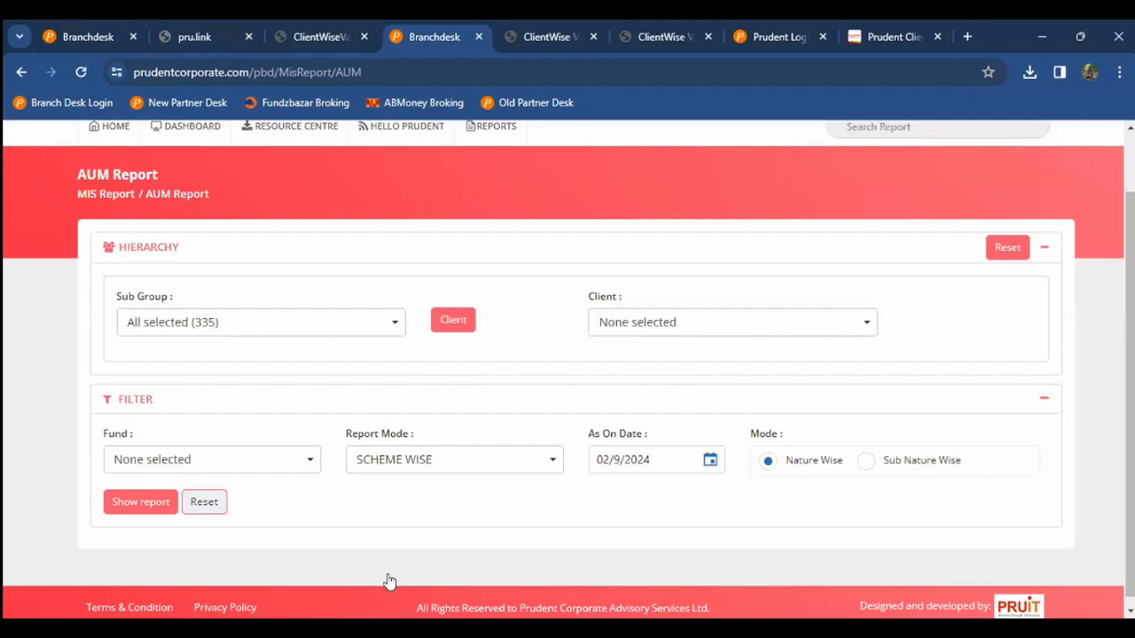
scroll(391, 585, down, 1)
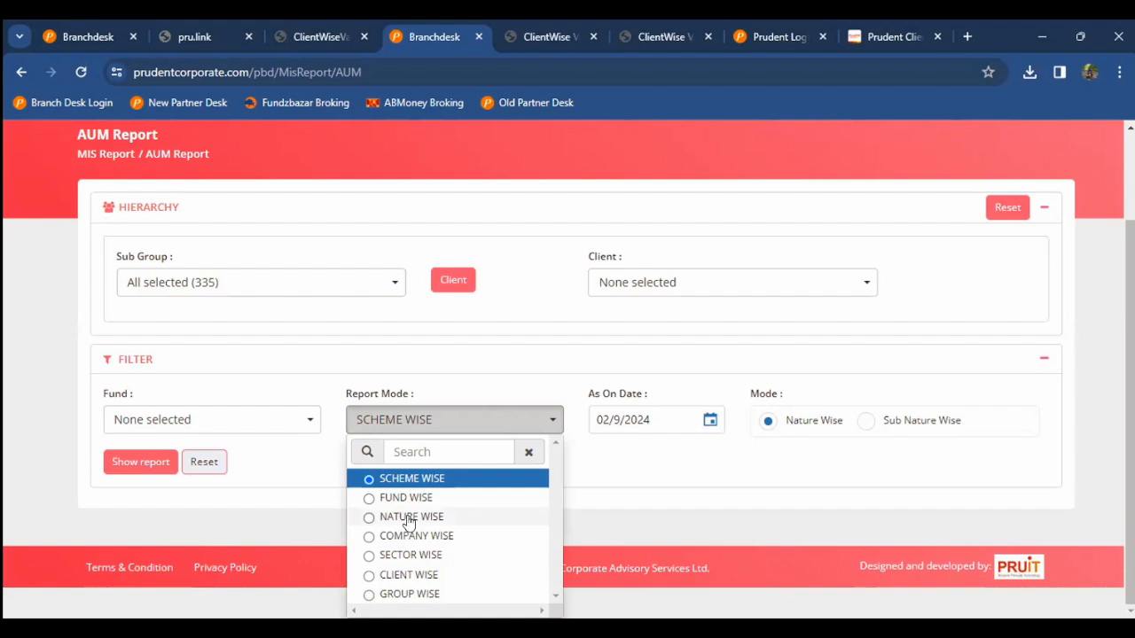
click(319, 507)
scroll(320, 504, up, 2)
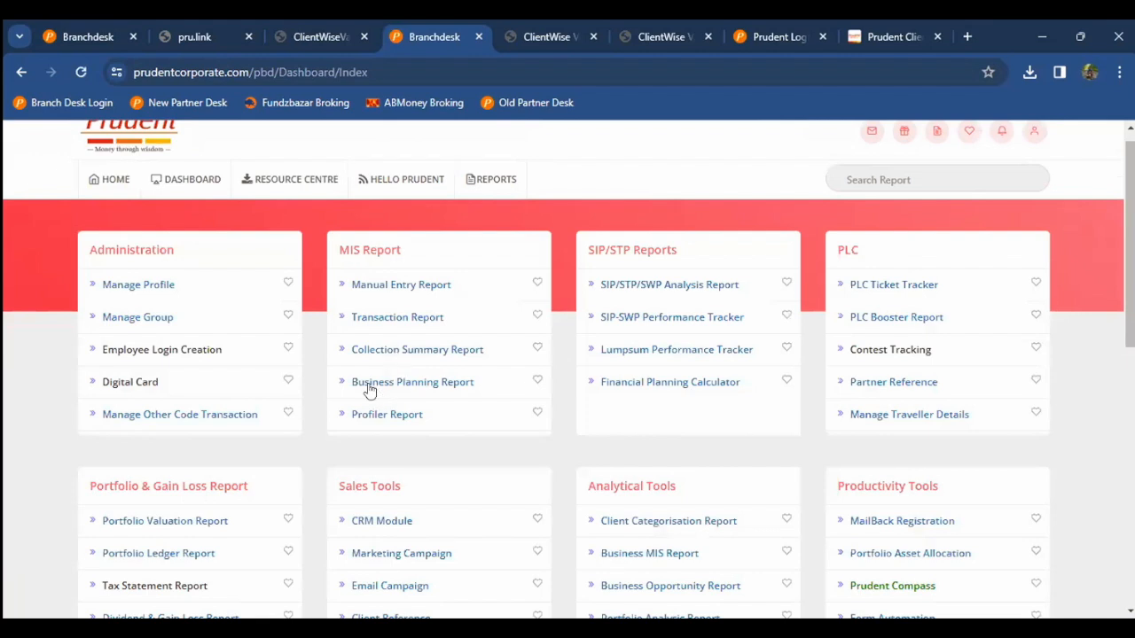
scroll(370, 391, down, 1)
click(370, 388)
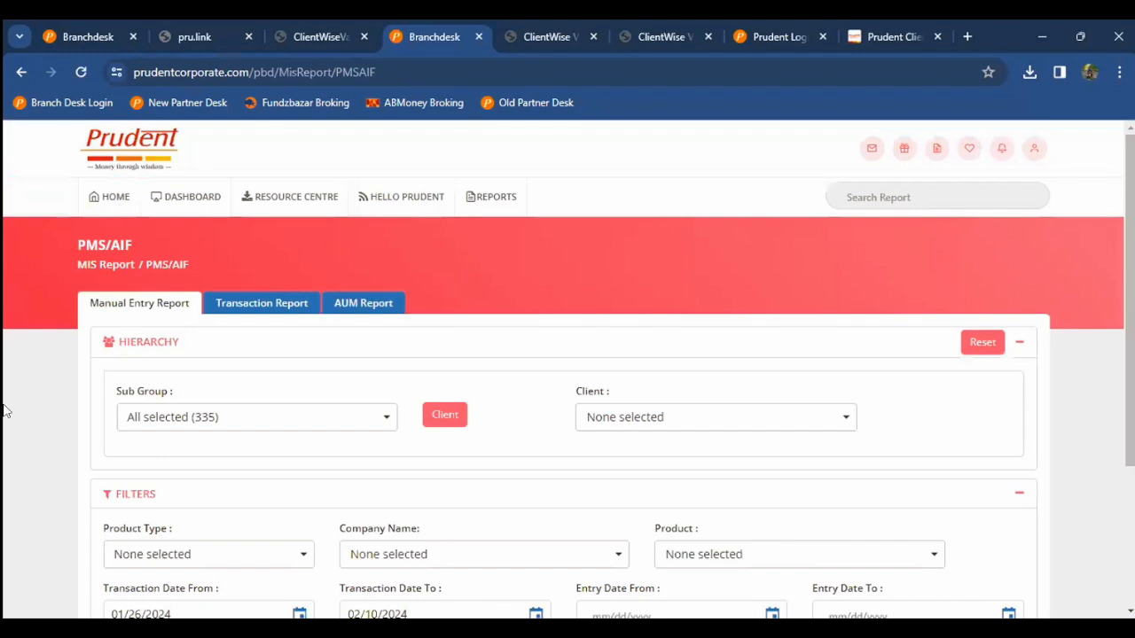
key(F5)
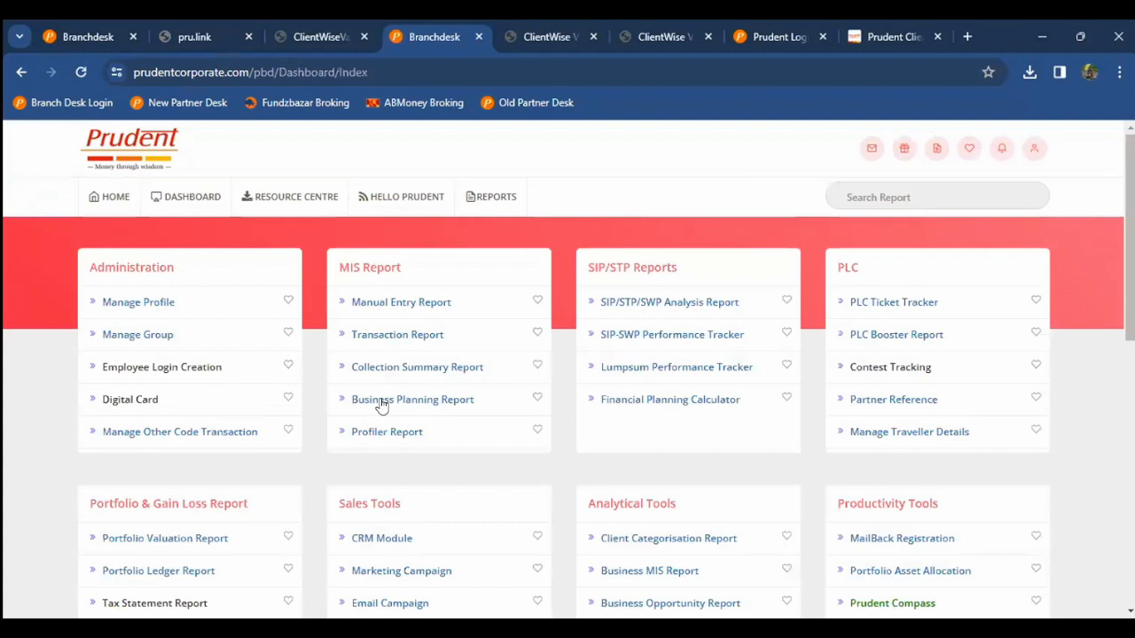
scroll(376, 439, down, 2)
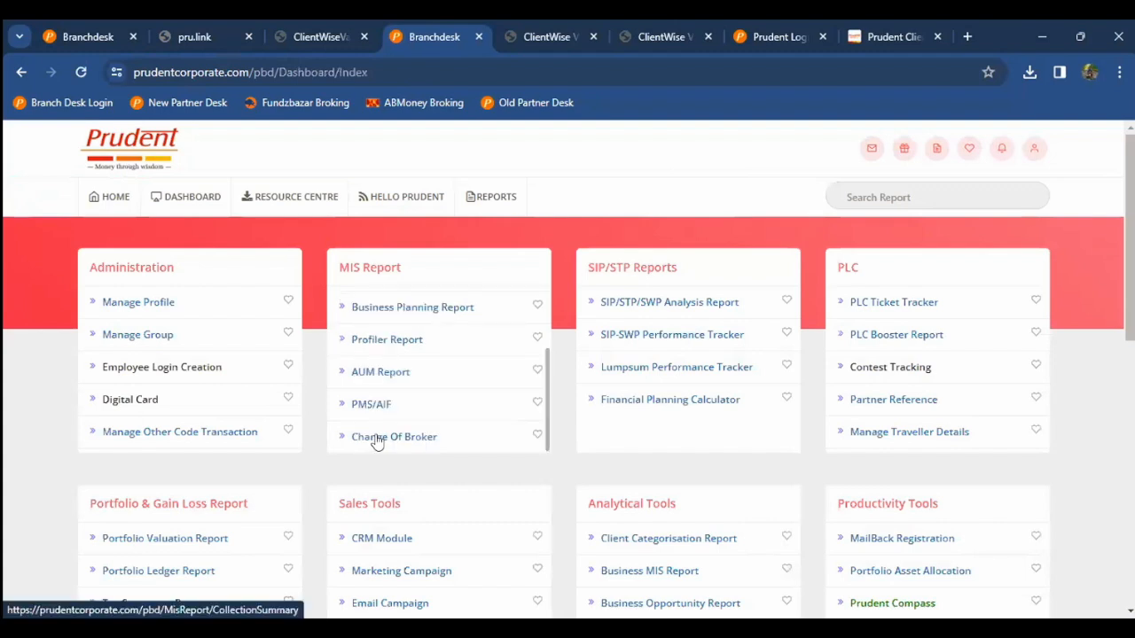
Step: Open the Change Of Broker report and show its Change Of Broker filters for all 335 subgroups
click(378, 441)
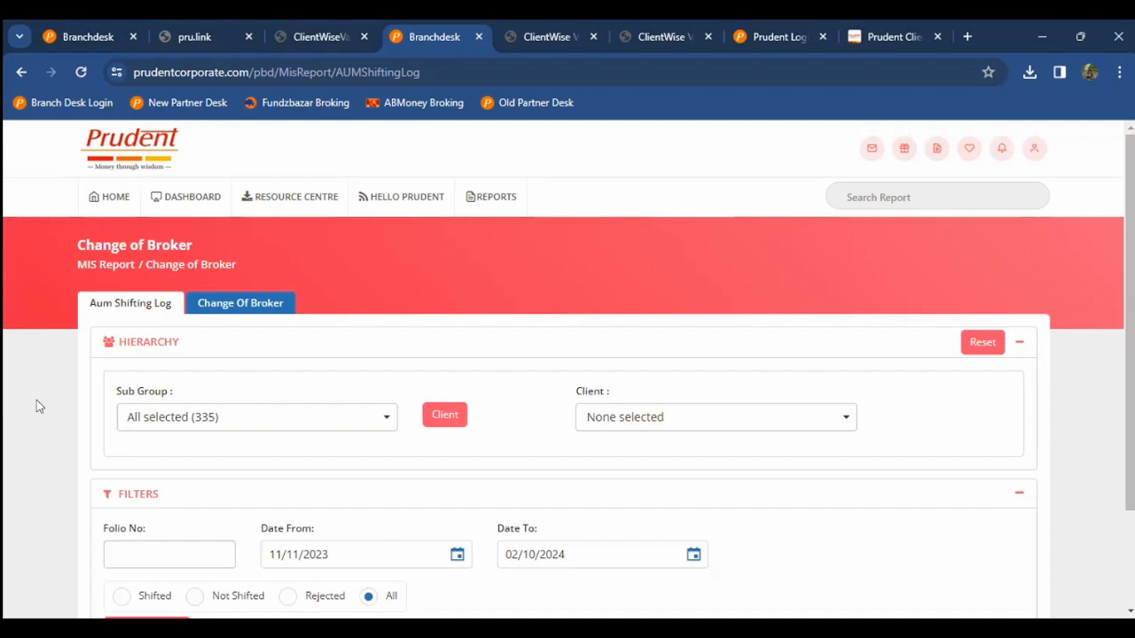
click(236, 302)
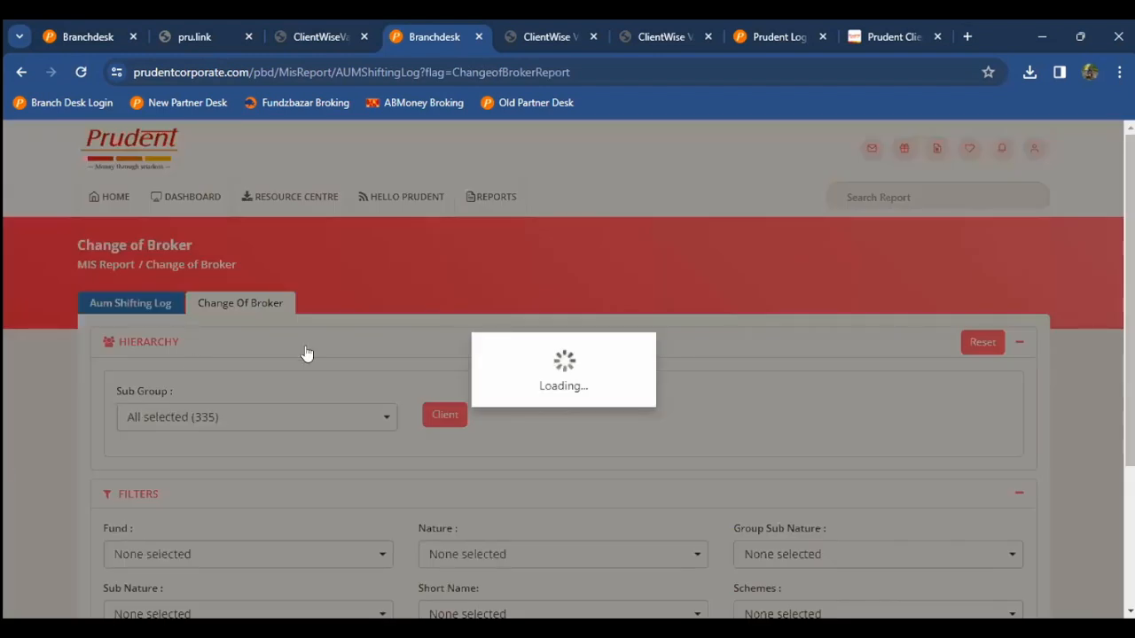
scroll(307, 354, down, 3)
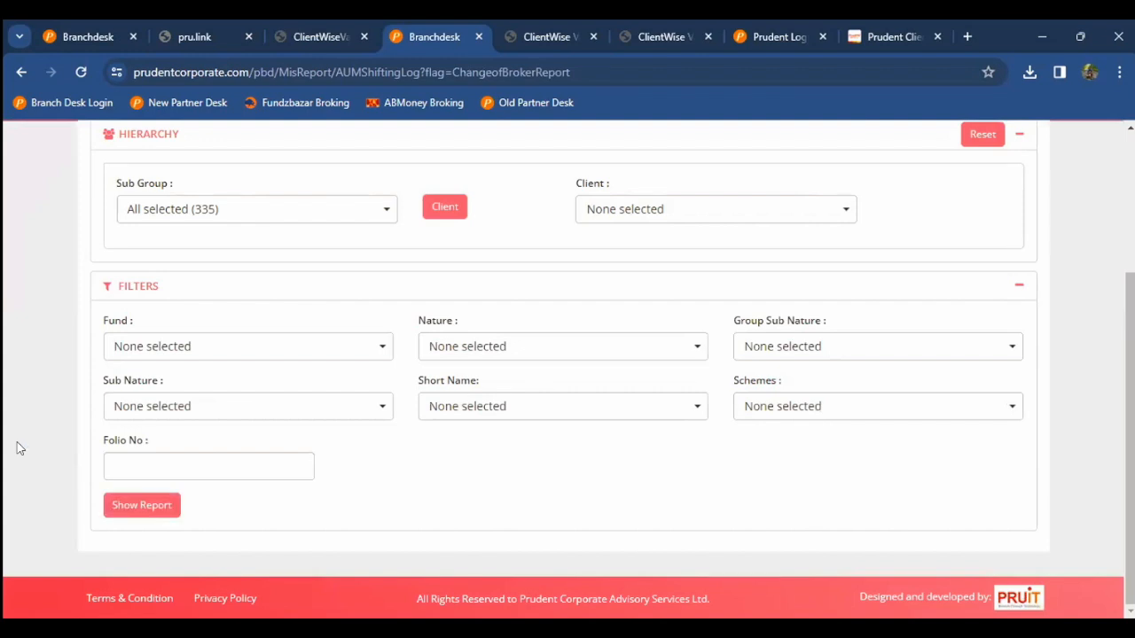
scroll(20, 447, up, 3)
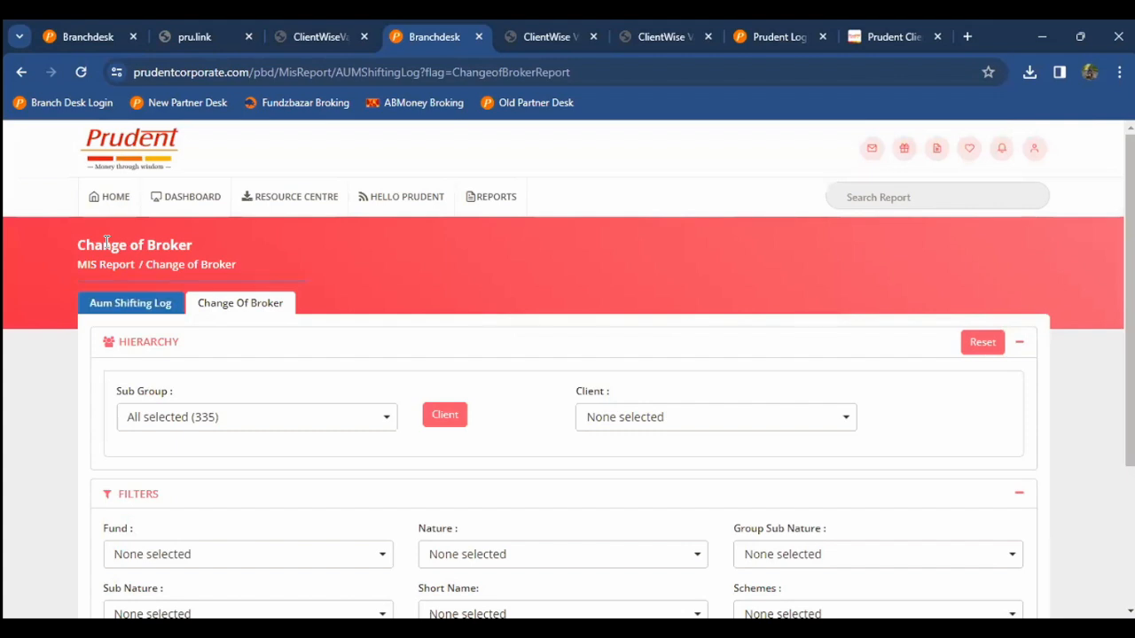
Step: Return to the dashboard and open the SIP/STP/SWP Analysis Report under SIP/STP Reports
click(109, 197)
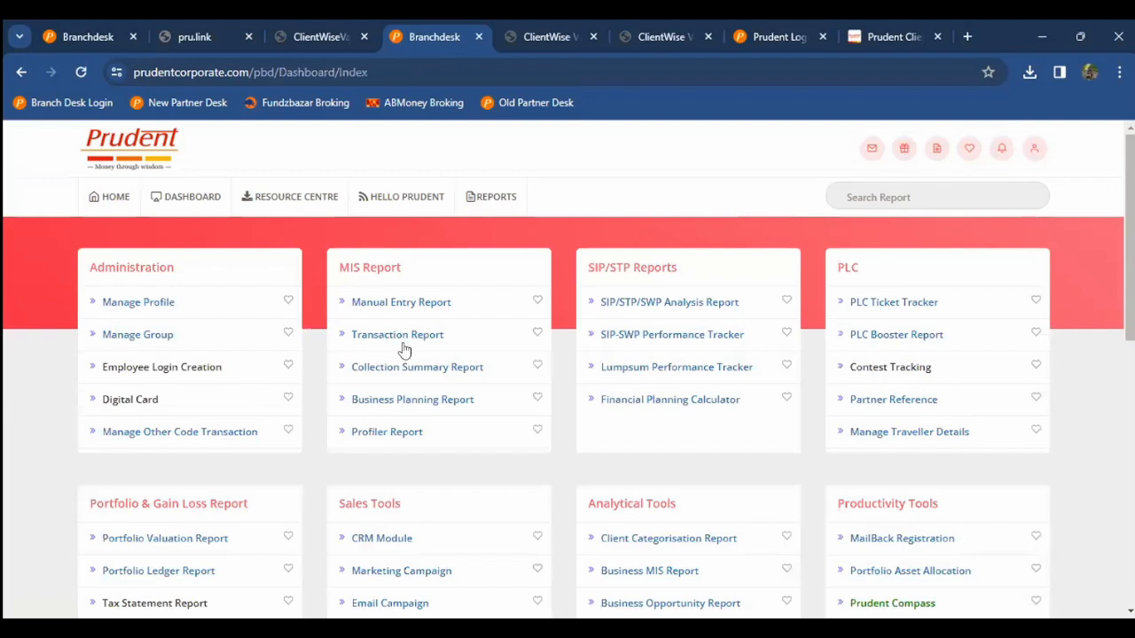
scroll(403, 348, down, 1)
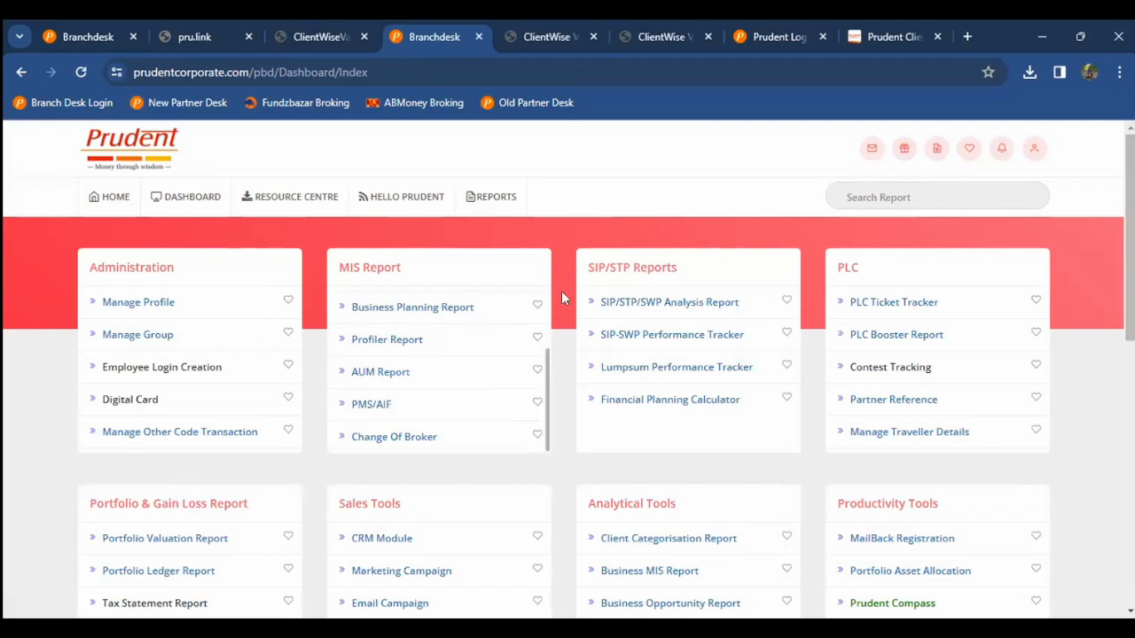
scroll(546, 296, up, 1)
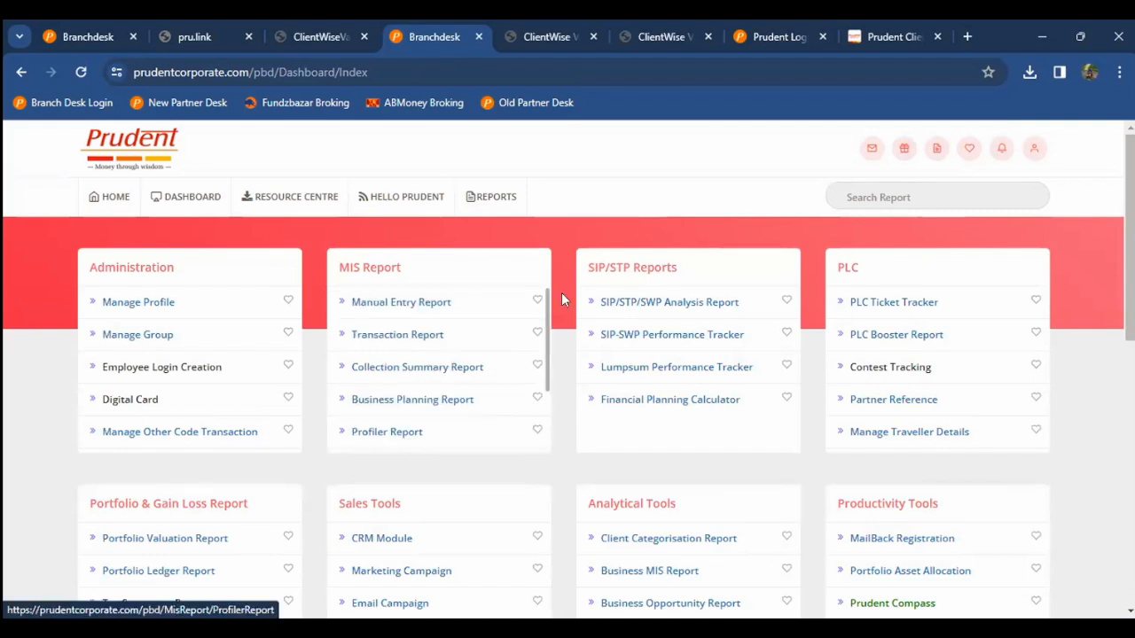
click(647, 304)
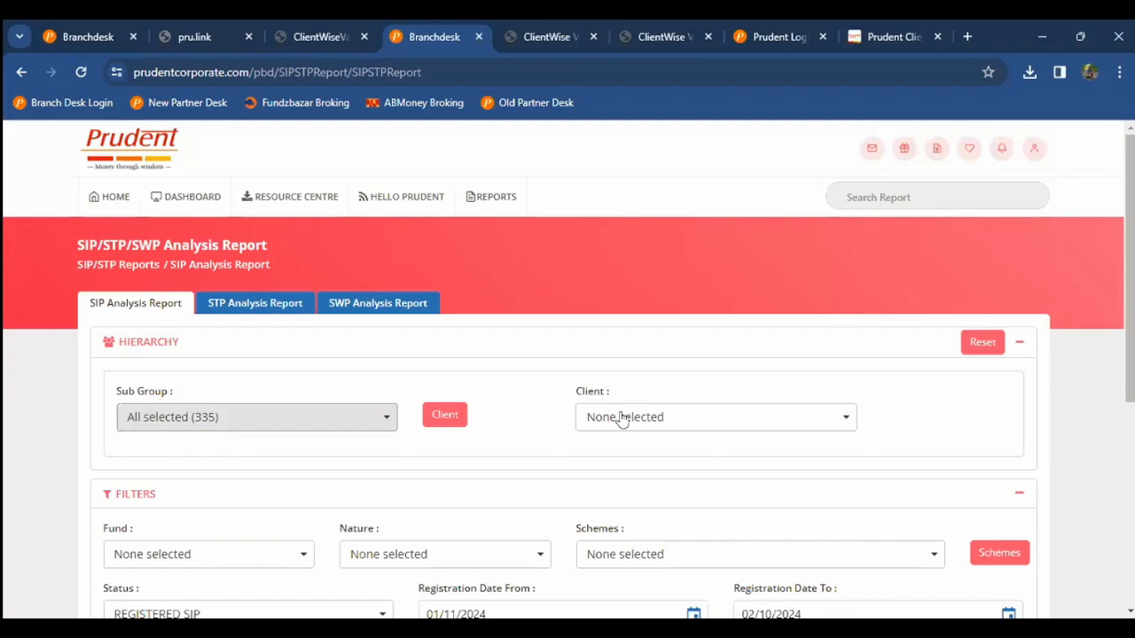
Step: Search the Client dropdown by name and tick the one client to report on
click(621, 417)
text(amol)
scroll(184, 414, down, 1)
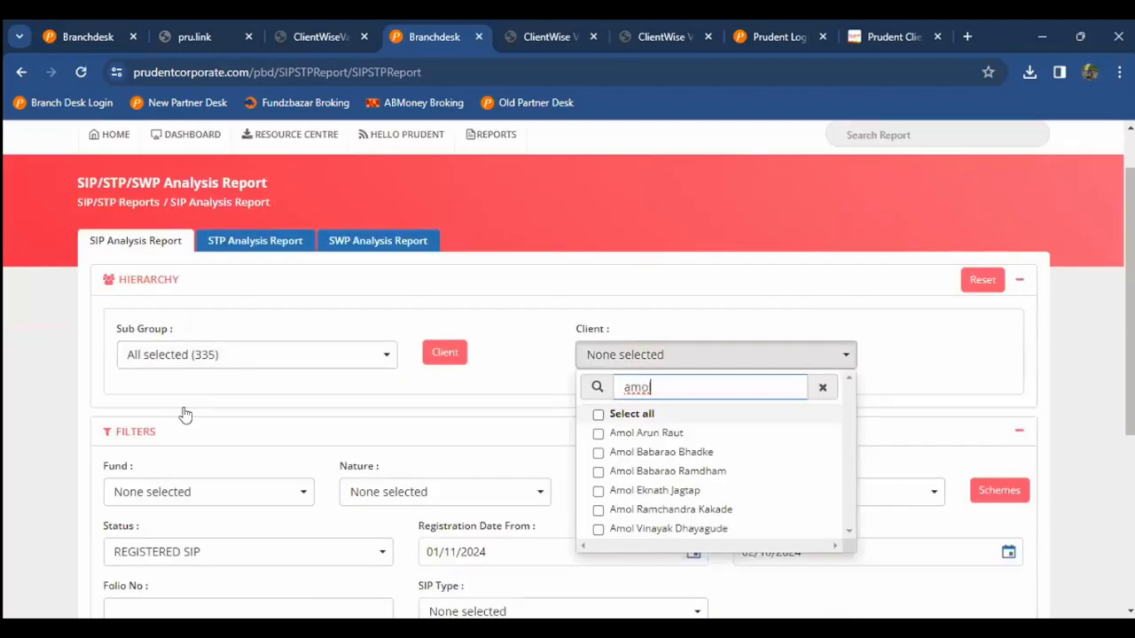
click(671, 510)
scroll(186, 414, down, 1)
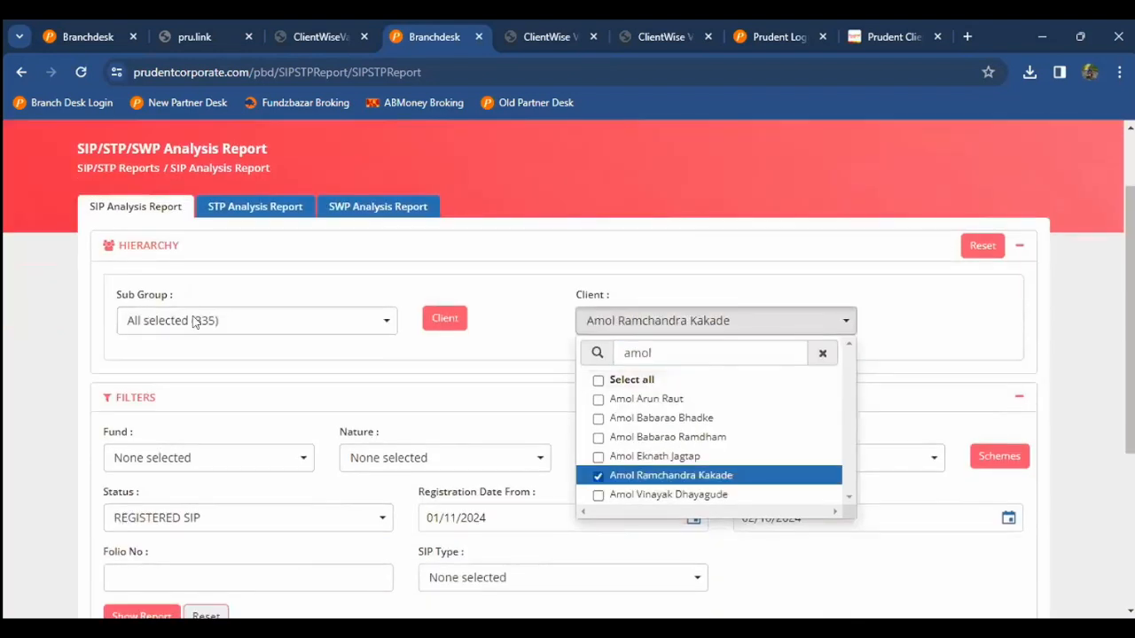
click(464, 316)
scroll(464, 316, down, 2)
Step: Keep Status REGISTERED SIP, set Registration Date From to 01/11/2000, and show the report
click(155, 400)
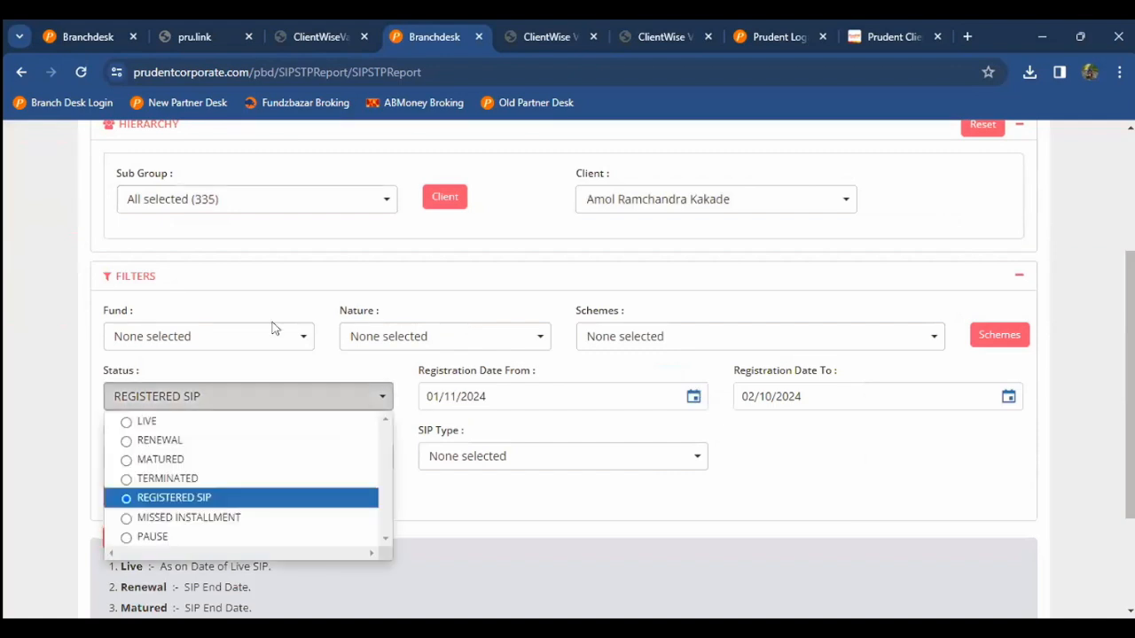
click(528, 403)
key(BackSpace)
key(BackSpace)
text(00)
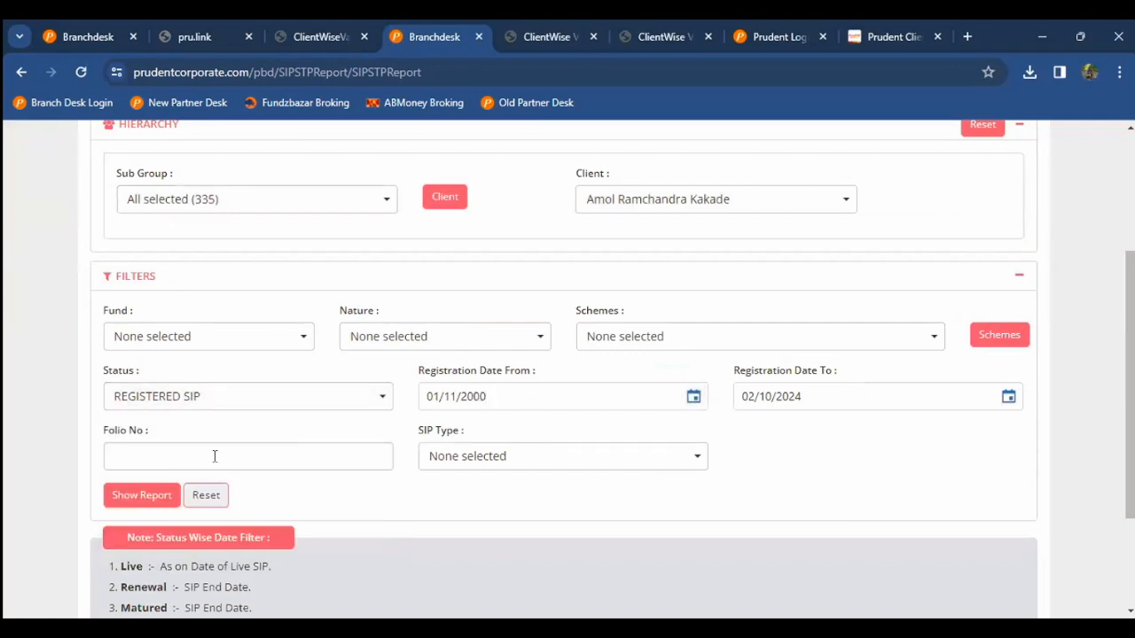
click(154, 498)
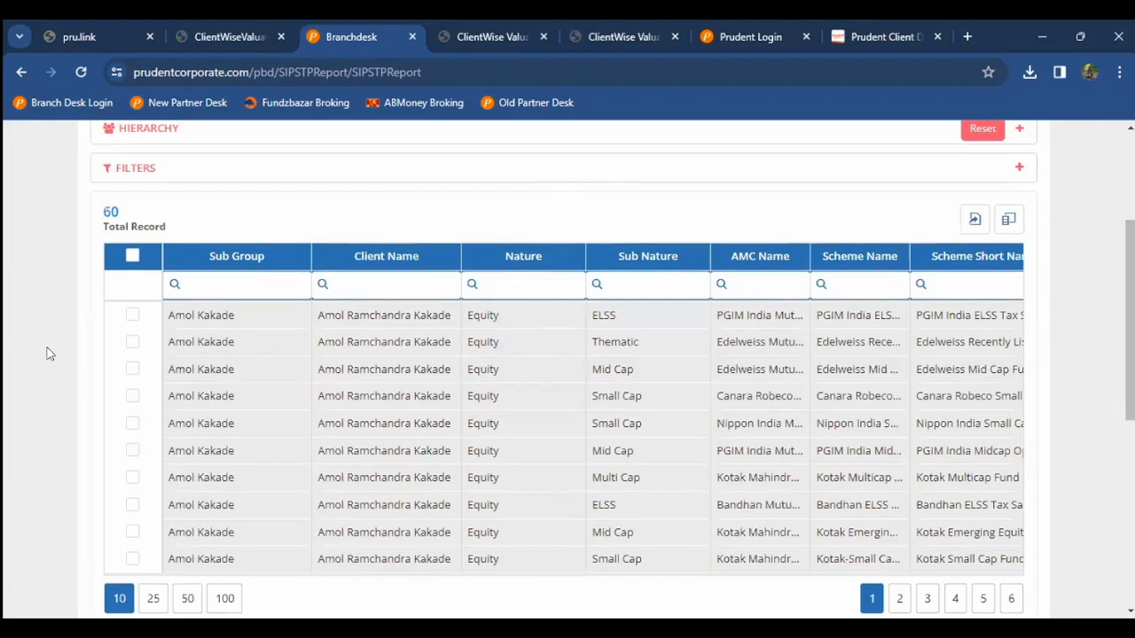
Step: Select the third result row's client name and the SIP Summary's Registered SIP Amount
scroll(47, 353, down, 1)
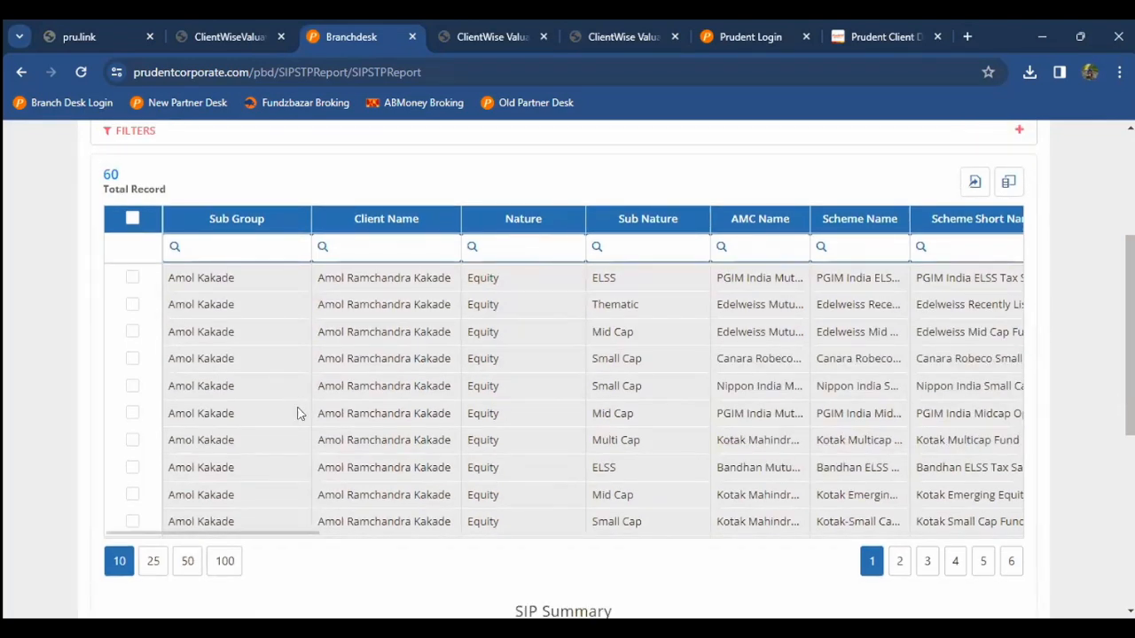
click(387, 331)
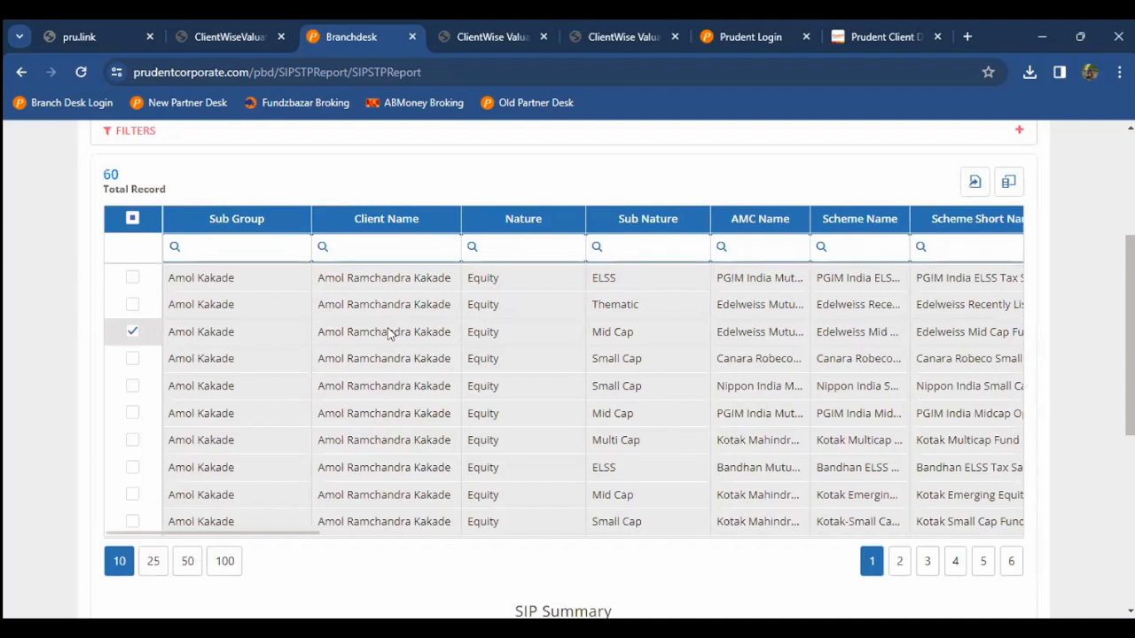
triple_click(387, 332)
key(Right)
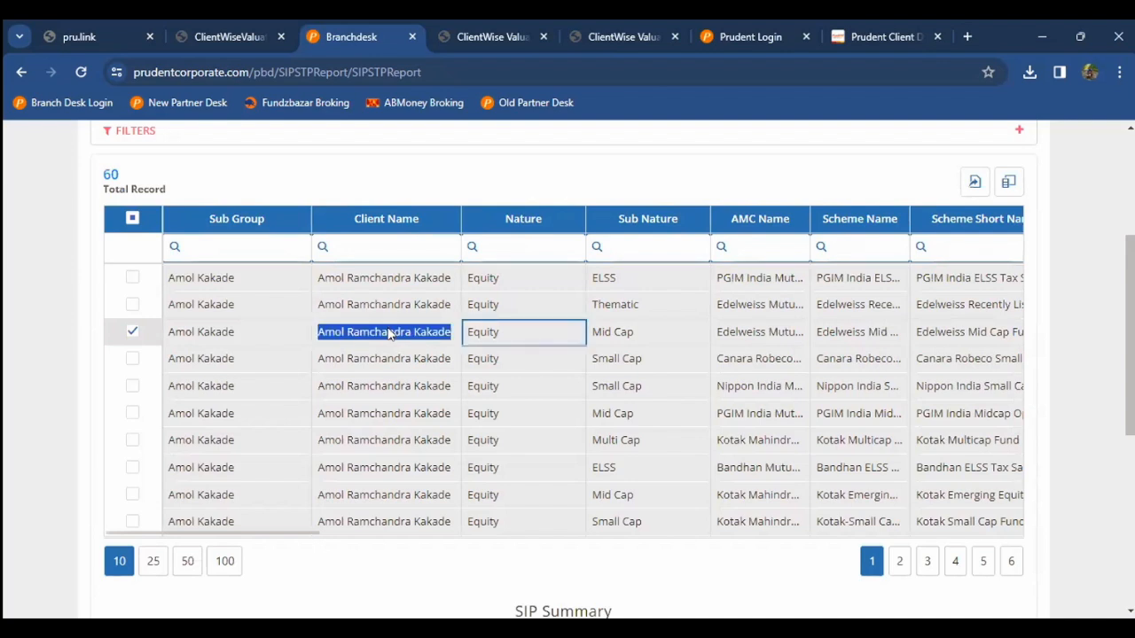
scroll(195, 459, down, 4)
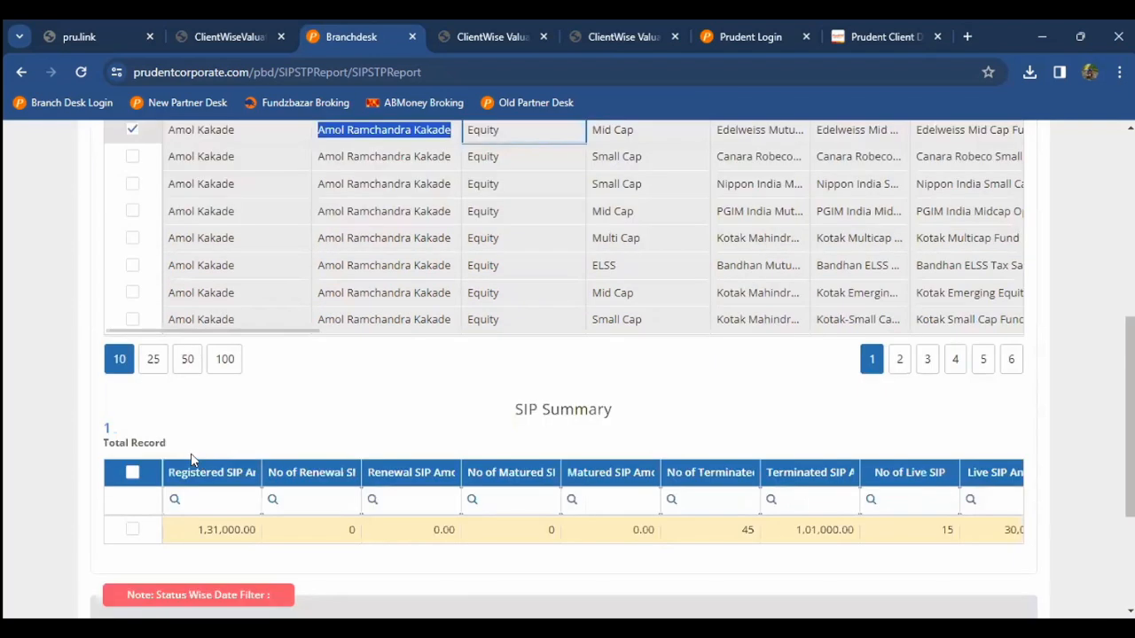
drag(197, 459, 260, 463)
Step: Scroll the SIP Summary right to highlight the Live SIP Amount of 30,000.00
click(188, 471)
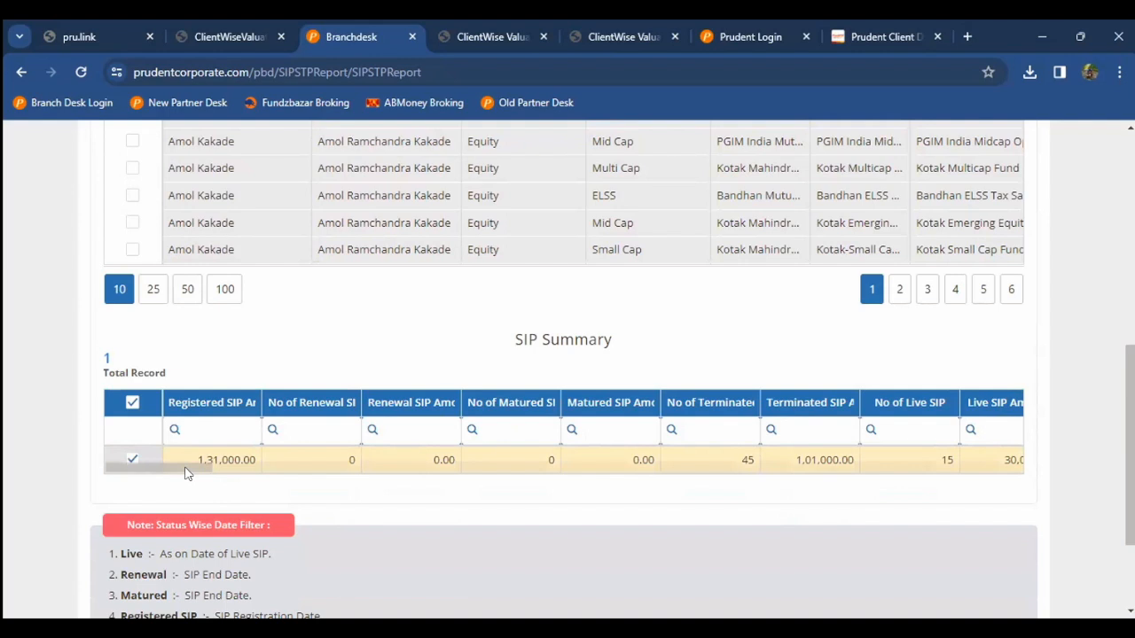
scroll(279, 464, right, 7)
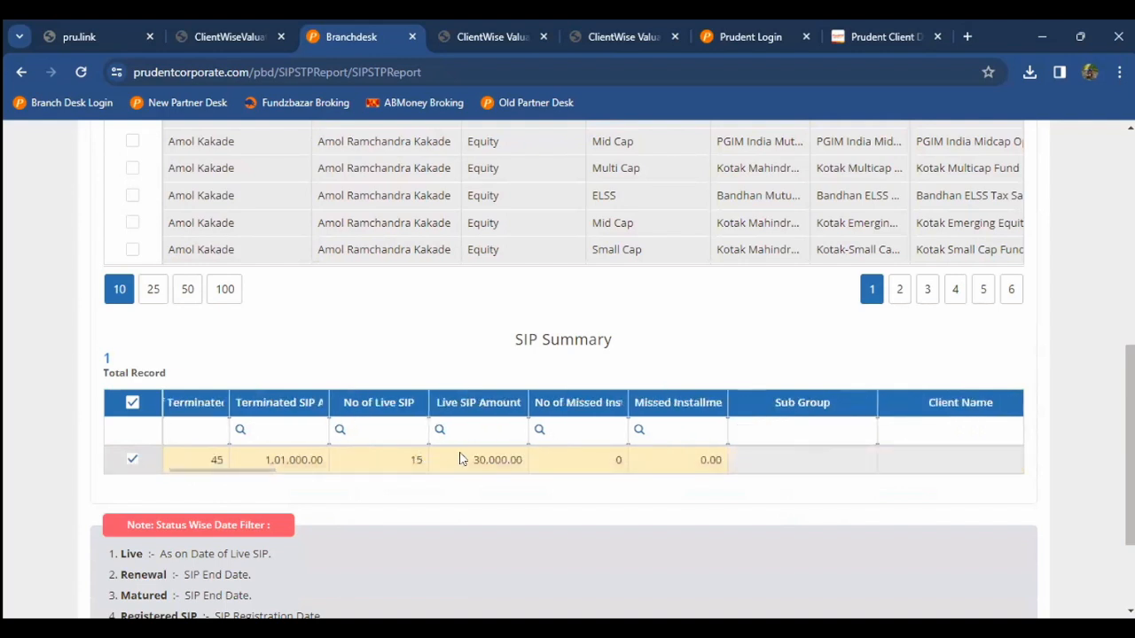
double_click(514, 460)
click(513, 459)
Step: Scroll back through the monthly SIP rows registered 28 Nov 2023 and 24 Nov 2023
scroll(43, 423, up, 1)
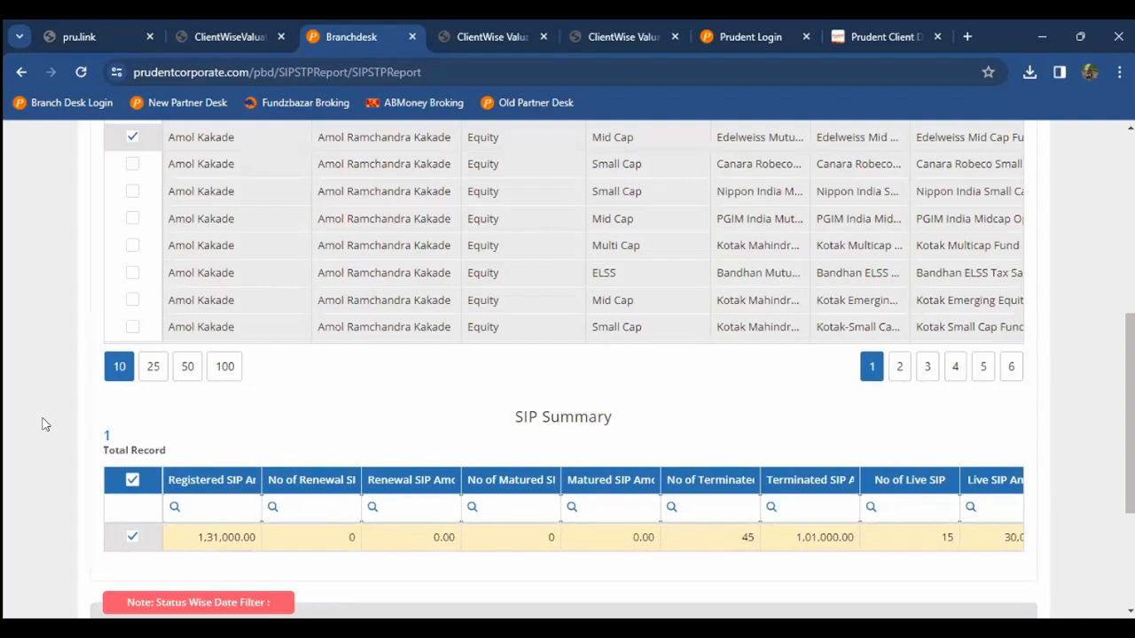
scroll(45, 424, up, 1)
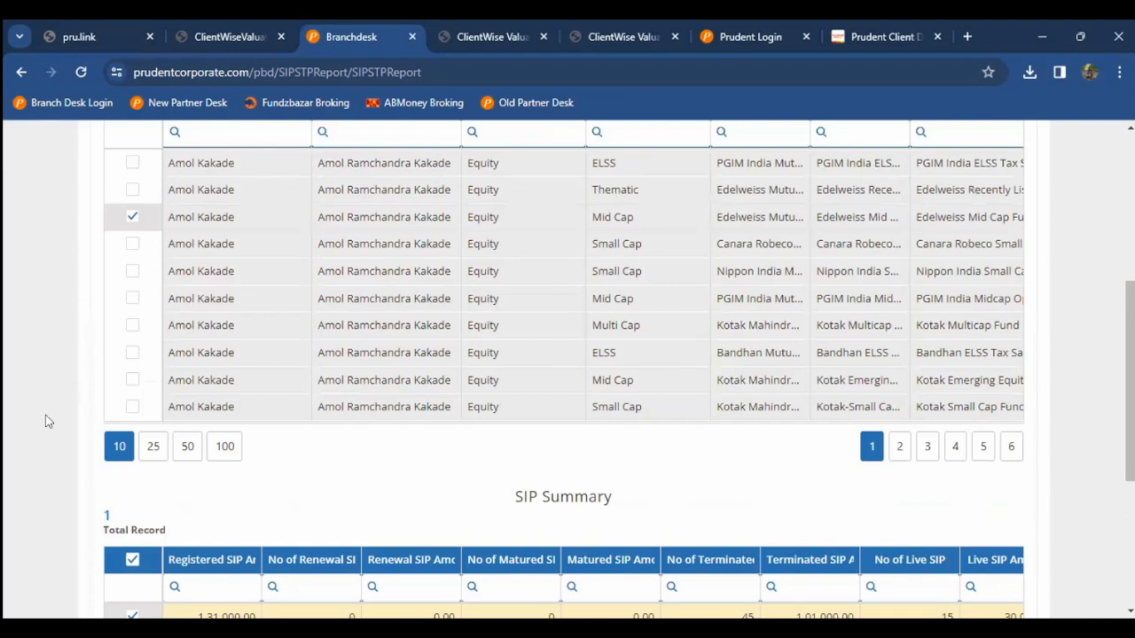
scroll(45, 422, up, 5)
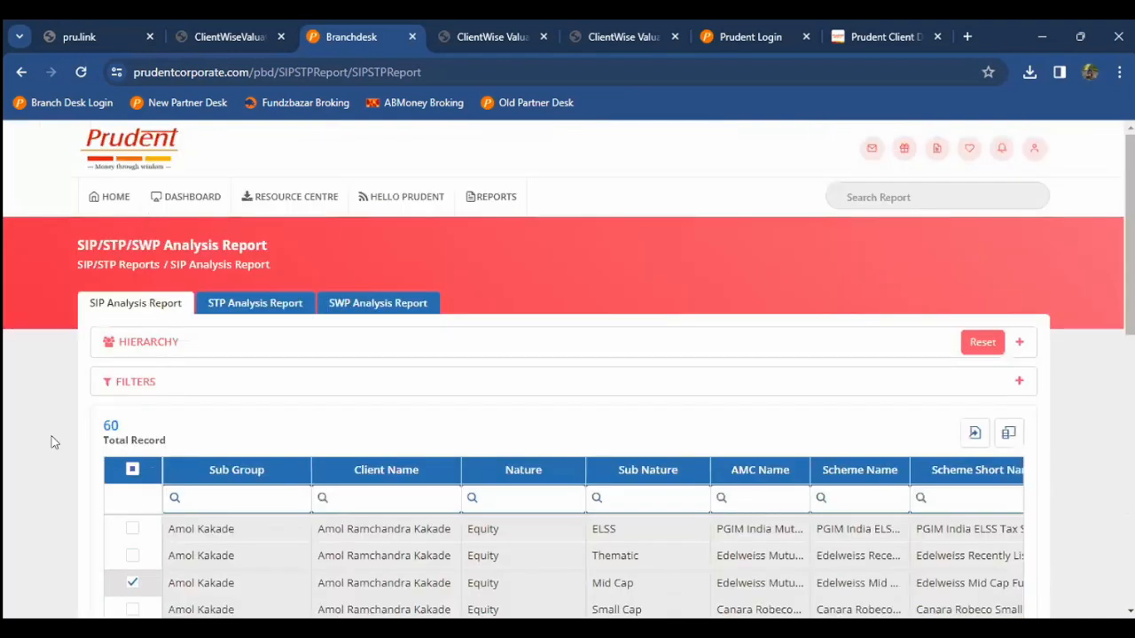
scroll(52, 442, down, 2)
scroll(51, 441, down, 3)
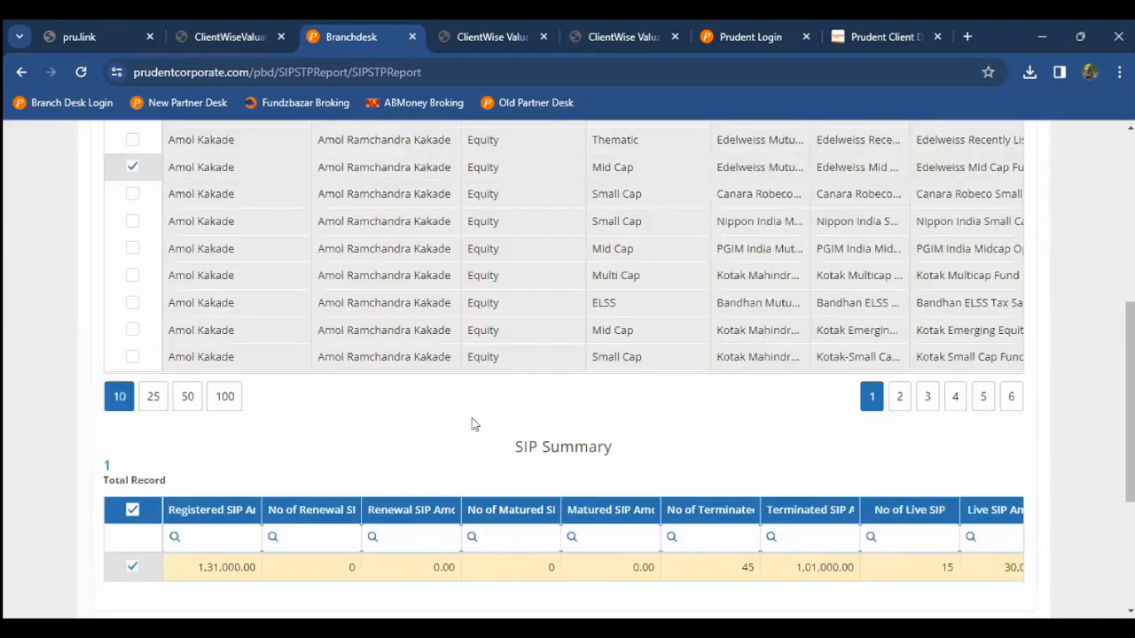
scroll(975, 202, up, 2)
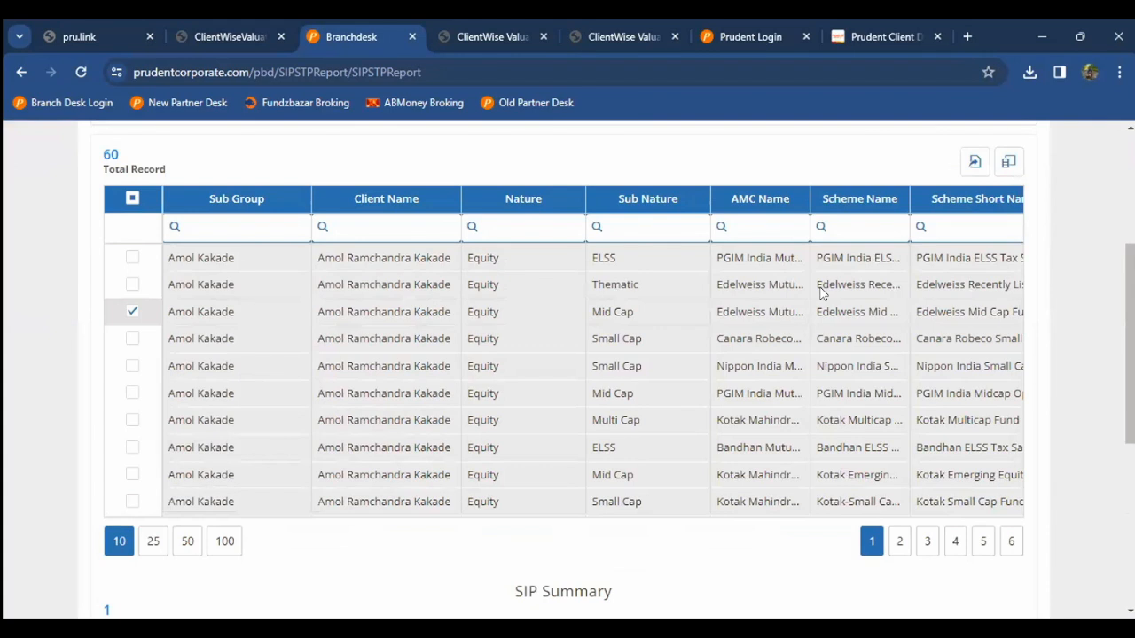
scroll(372, 456, down, 3)
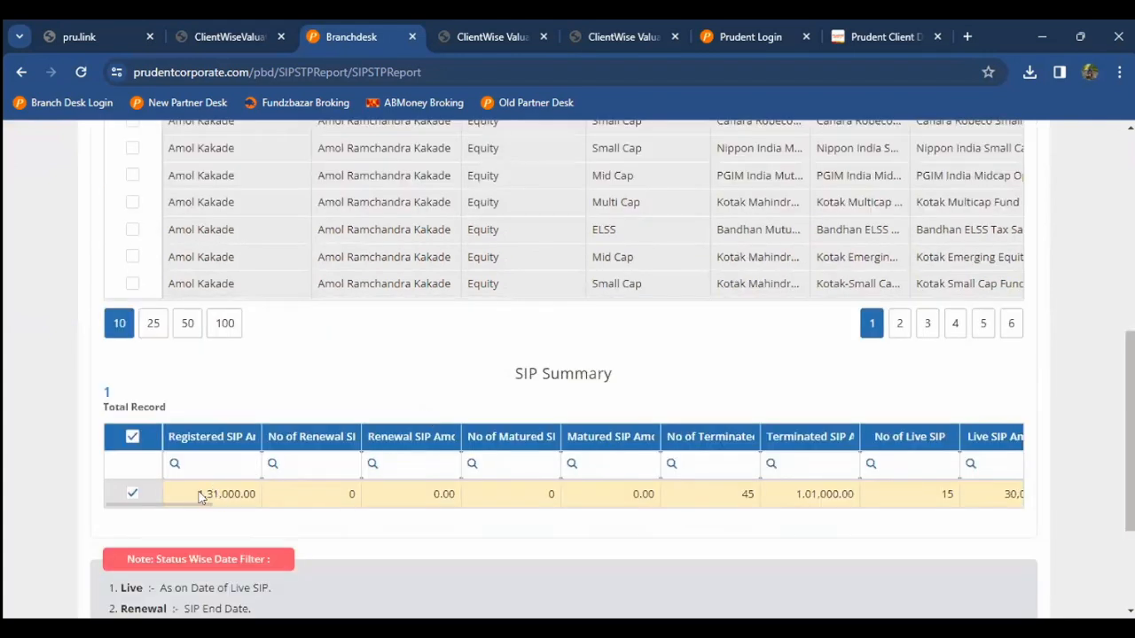
drag(221, 503, 335, 326)
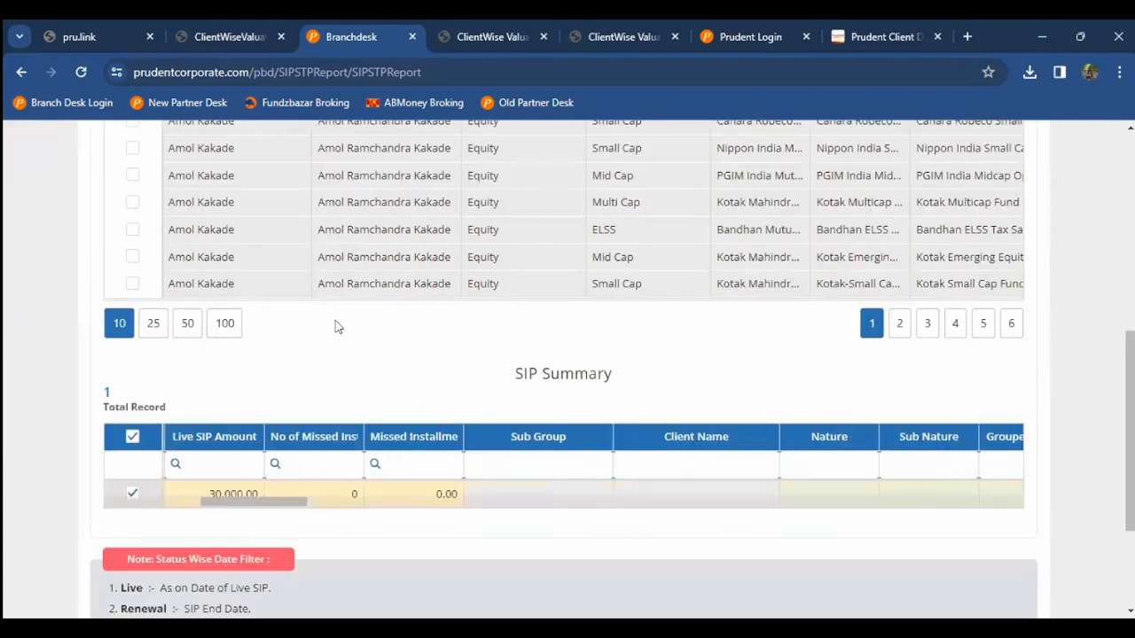
scroll(388, 313, up, 1)
Step: Step across the Nippon India Small Cap SIP row through registration date, instalment and monthly columns
scroll(385, 312, up, 2)
click(385, 312)
key(Right)
key(Right)
key(Right)
key(Right)
key(Right)
key(Right)
key(Right)
key(Right)
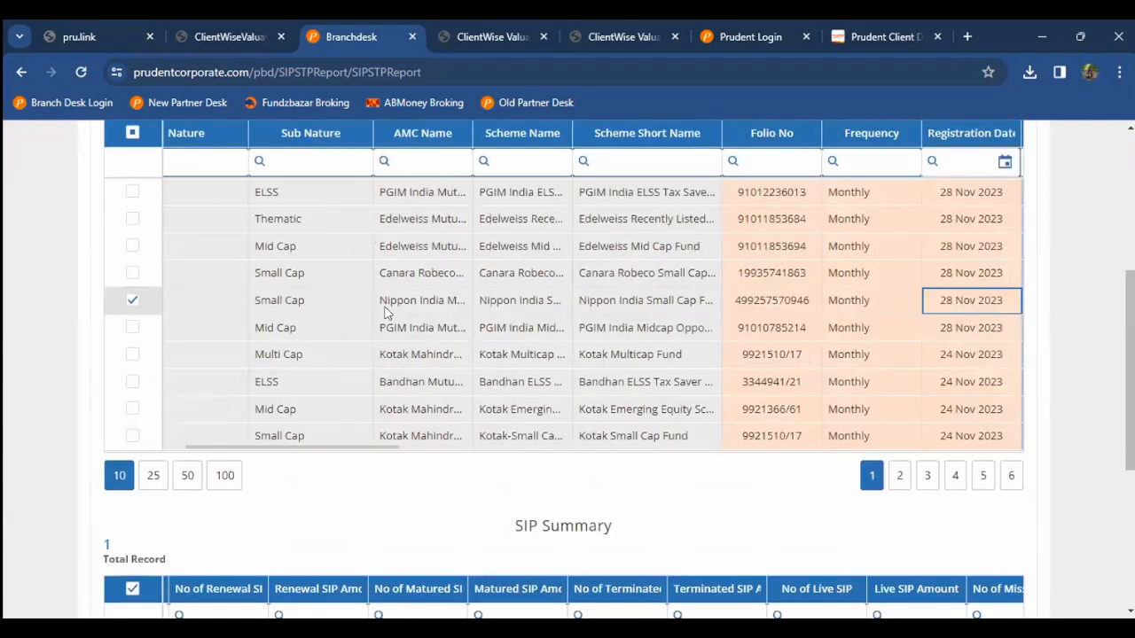
key(Right)
key(Right)
key(Right)
key(Right)
key(Right)
key(Right)
key(Right)
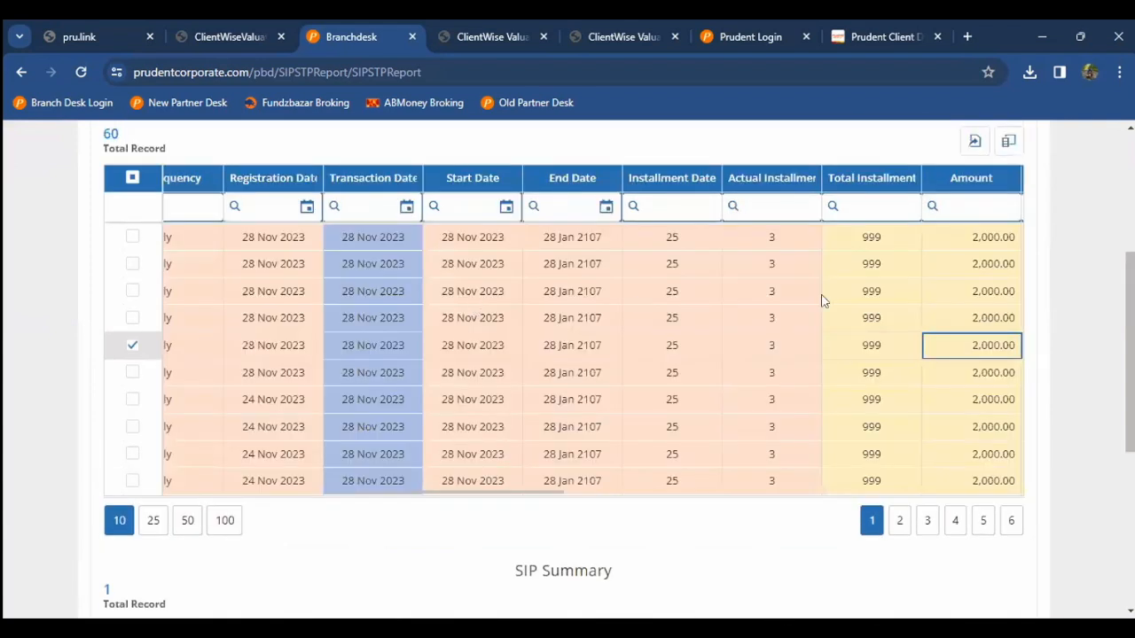
key(Right)
key(Right)
key(Up)
key(Up)
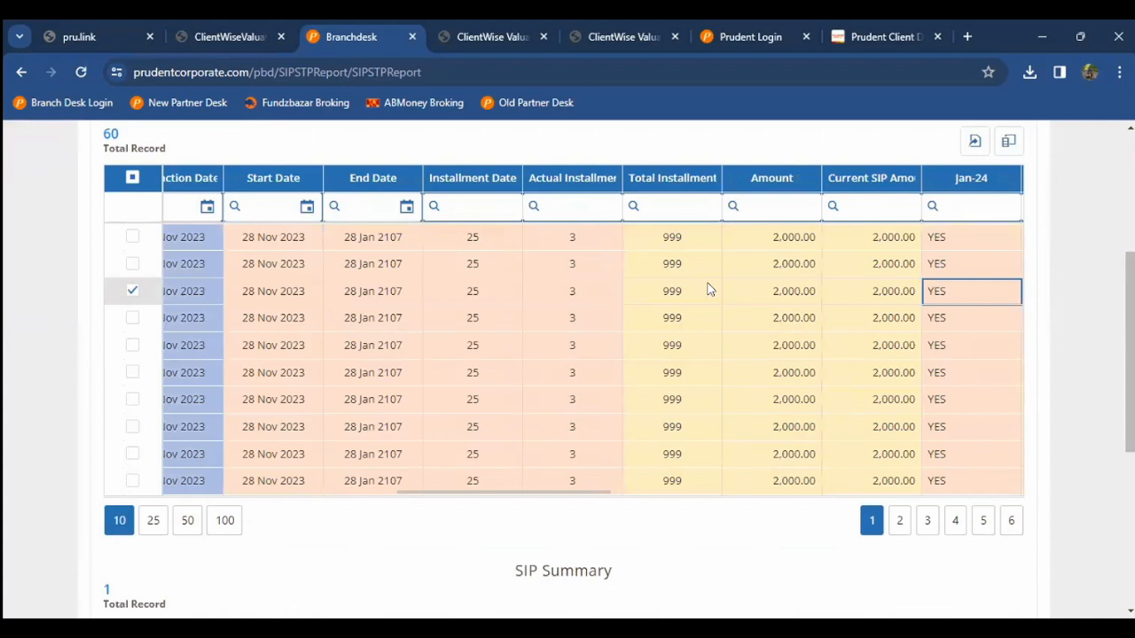
key(Right)
key(Right)
Step: Highlight the 2,000.00 instalment and current SIP amounts and the YES marks for Jan-24 to Nov-23
double_click(593, 267)
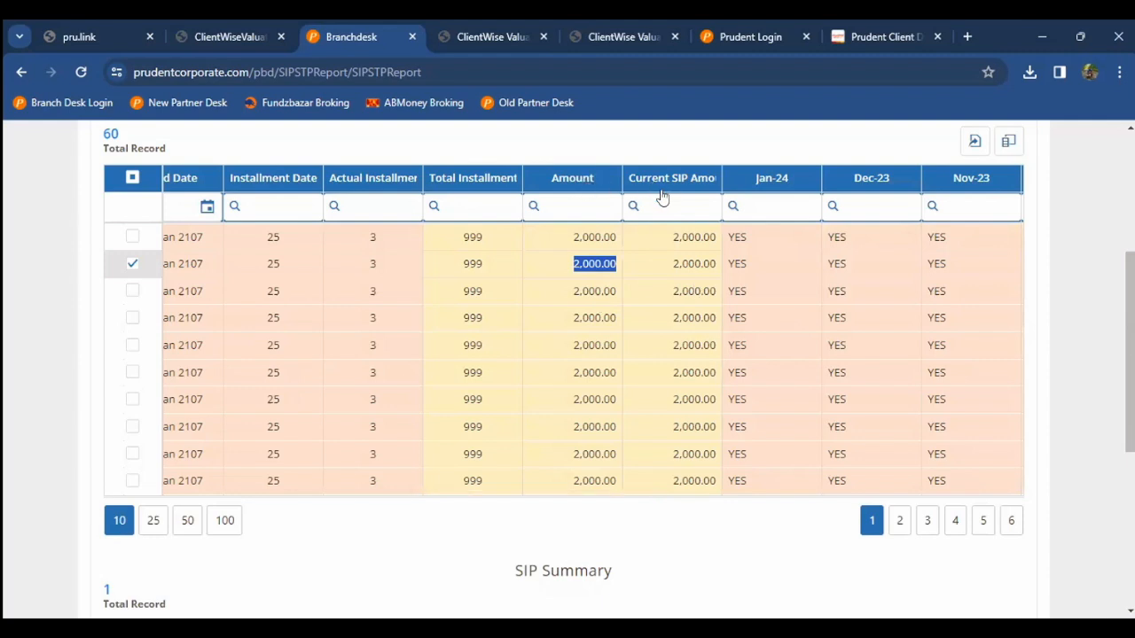
double_click(679, 266)
click(648, 269)
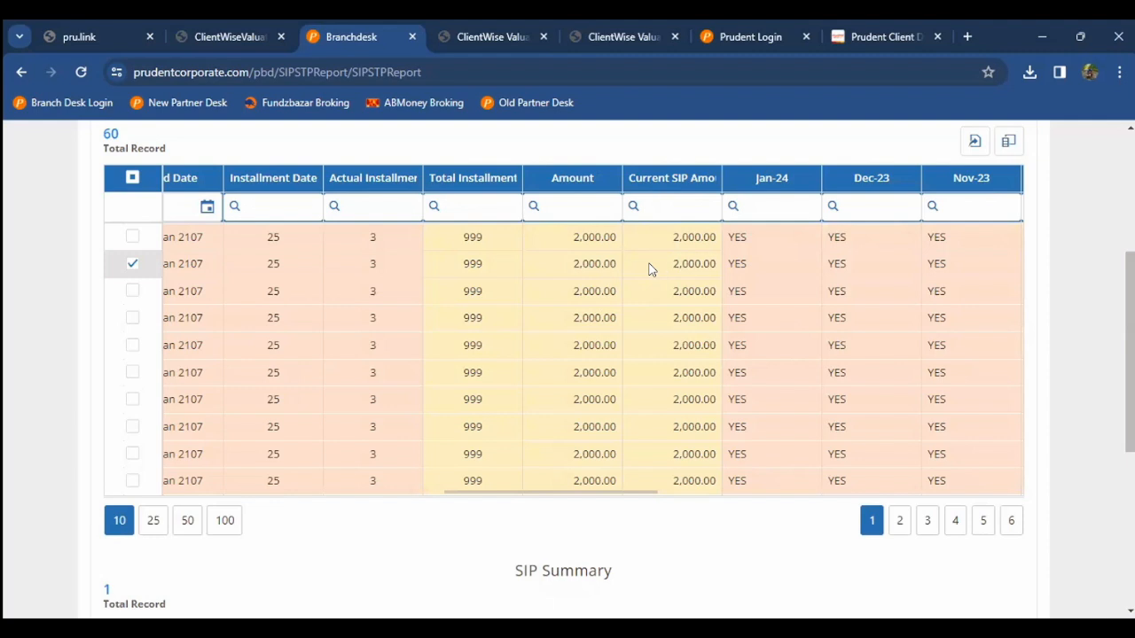
key(Right)
key(Right)
drag(626, 238, 841, 247)
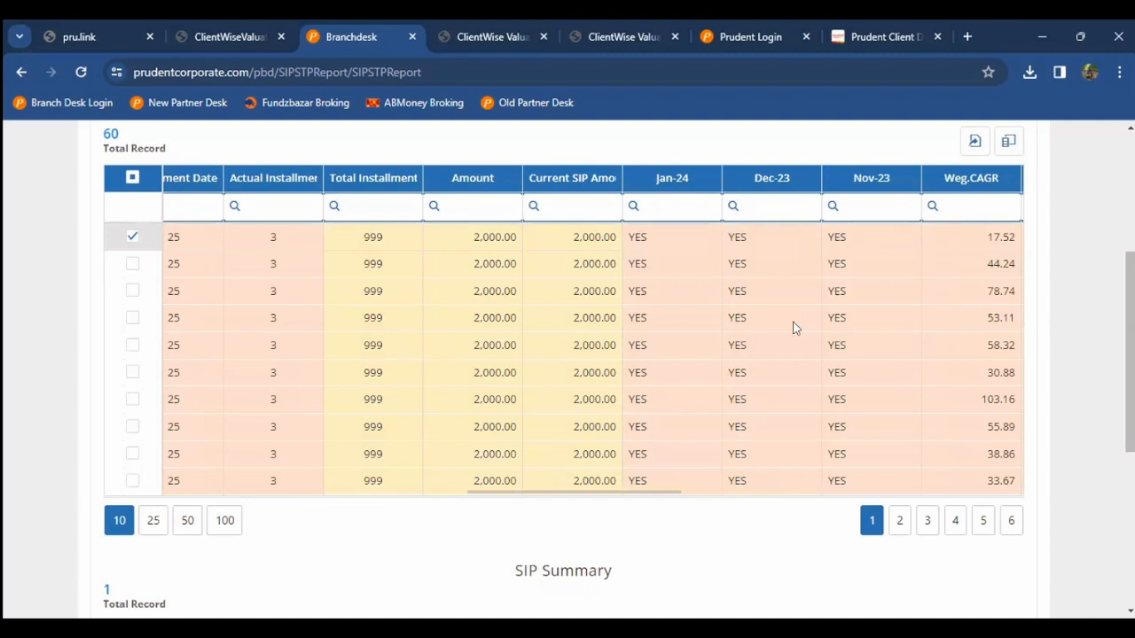
key(Right)
key(Right)
key(Right)
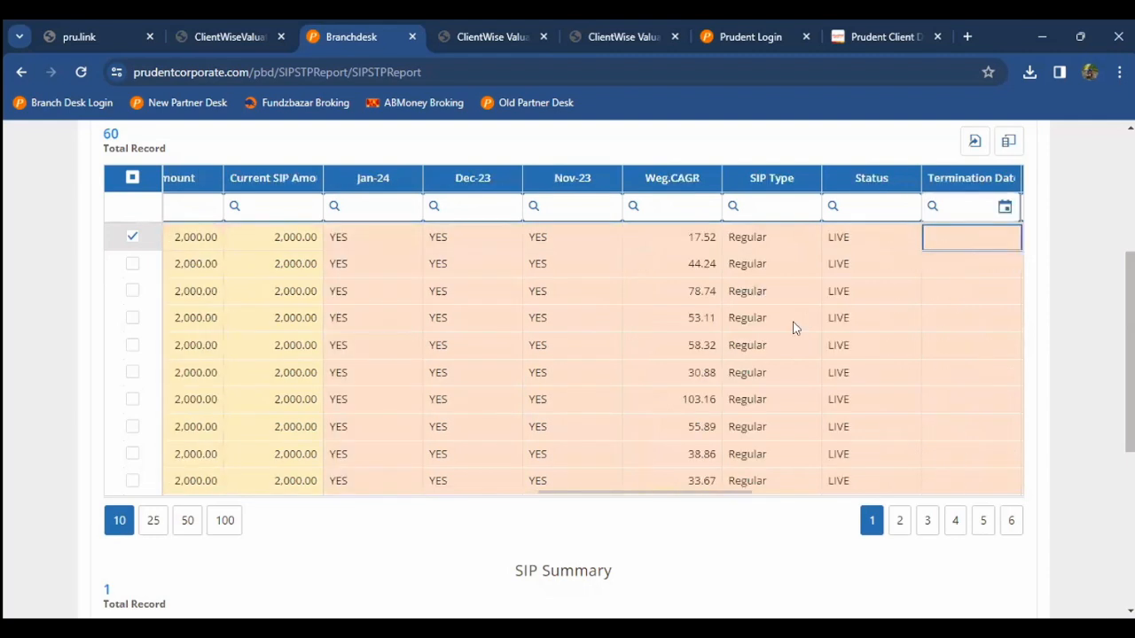
key(Right)
key(Right)
key(Right)
key(Right)
key(Right)
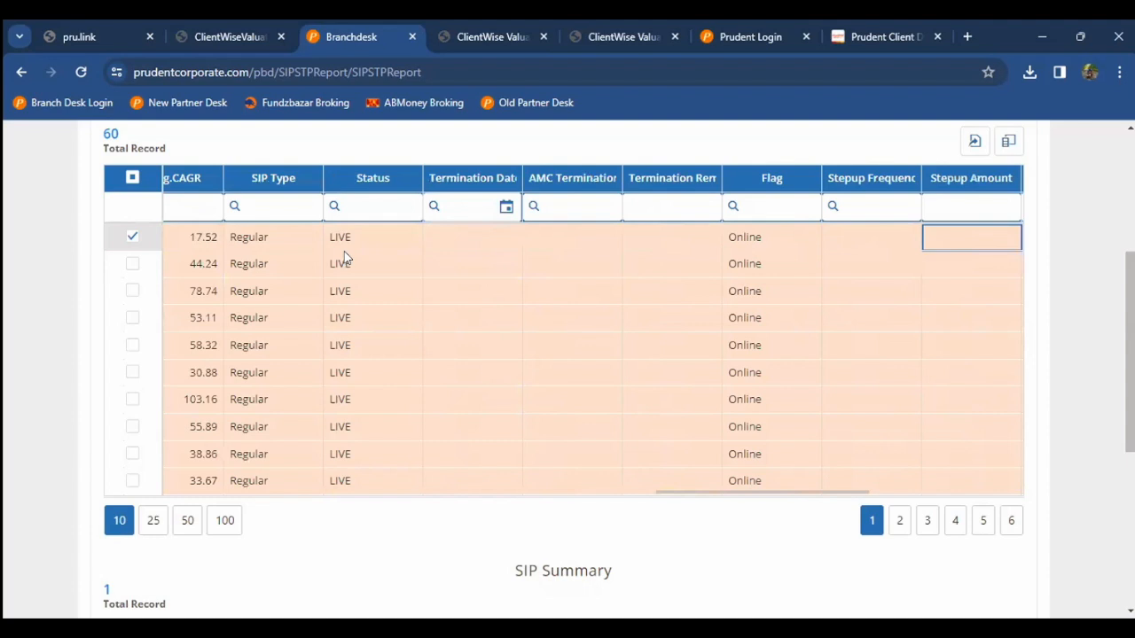
Step: Sort the table by Status descending to list the terminated SIPs, ended 12 Oct 2022
click(367, 208)
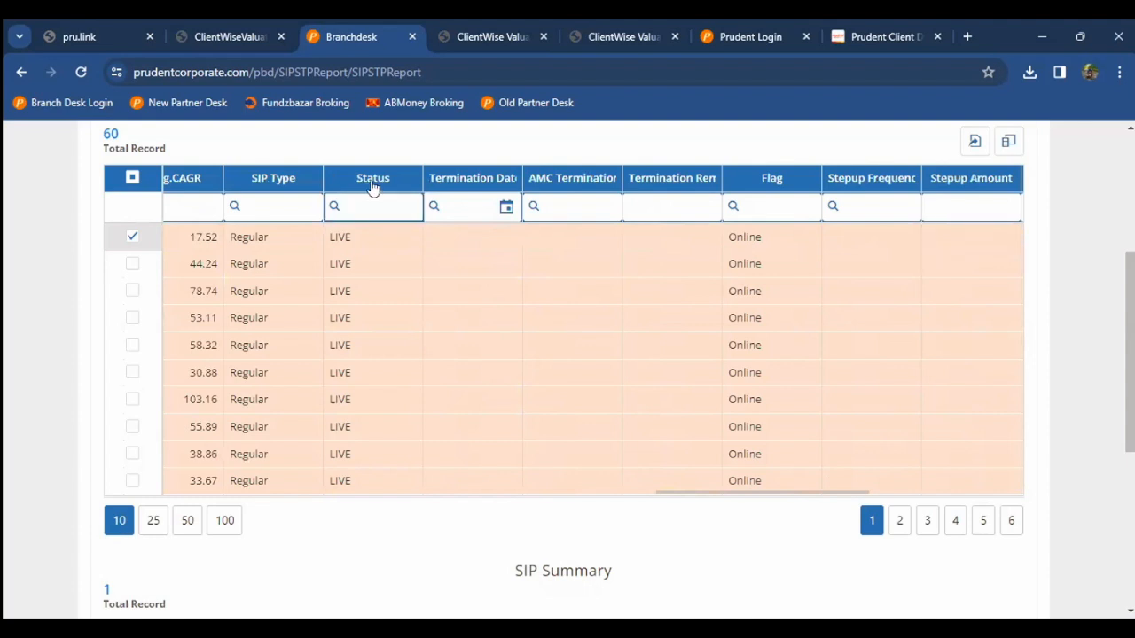
click(373, 186)
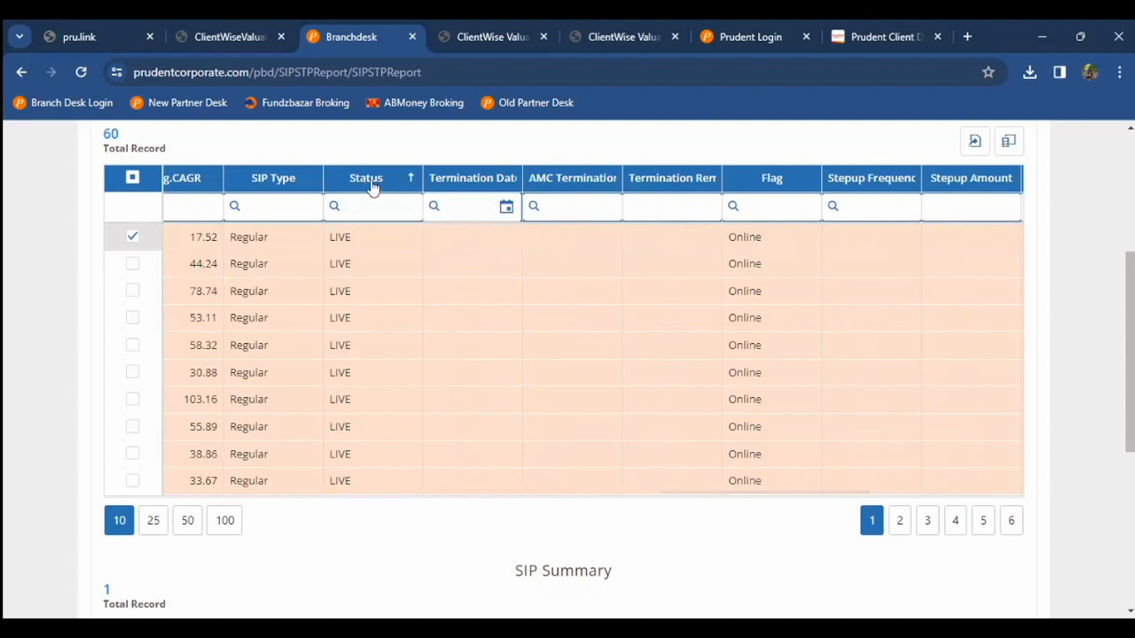
click(373, 186)
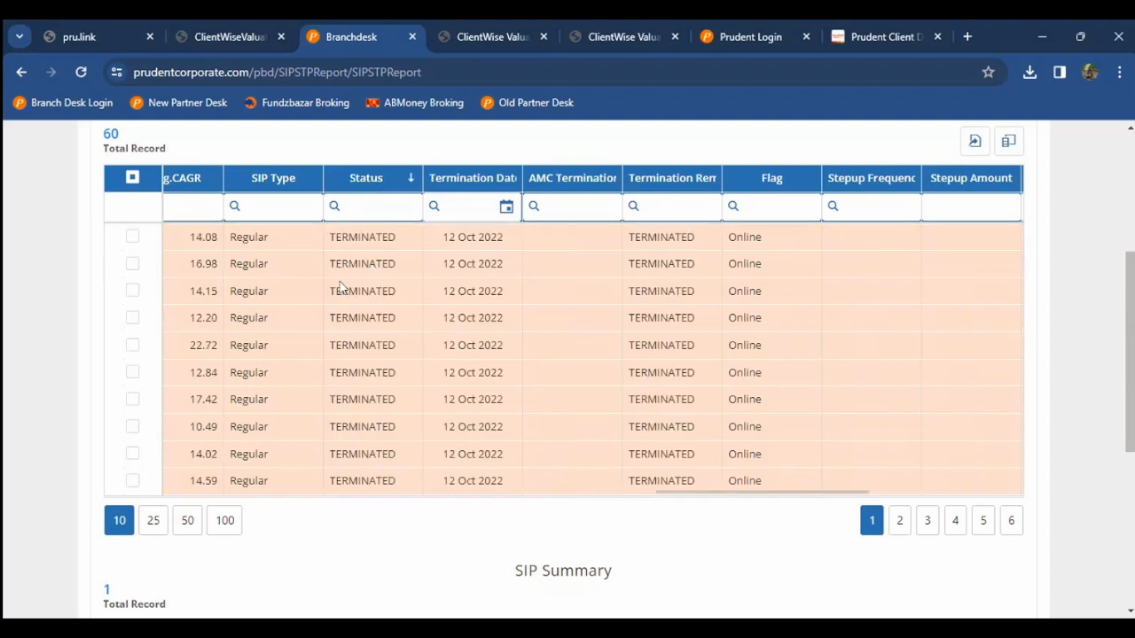
double_click(464, 268)
click(635, 263)
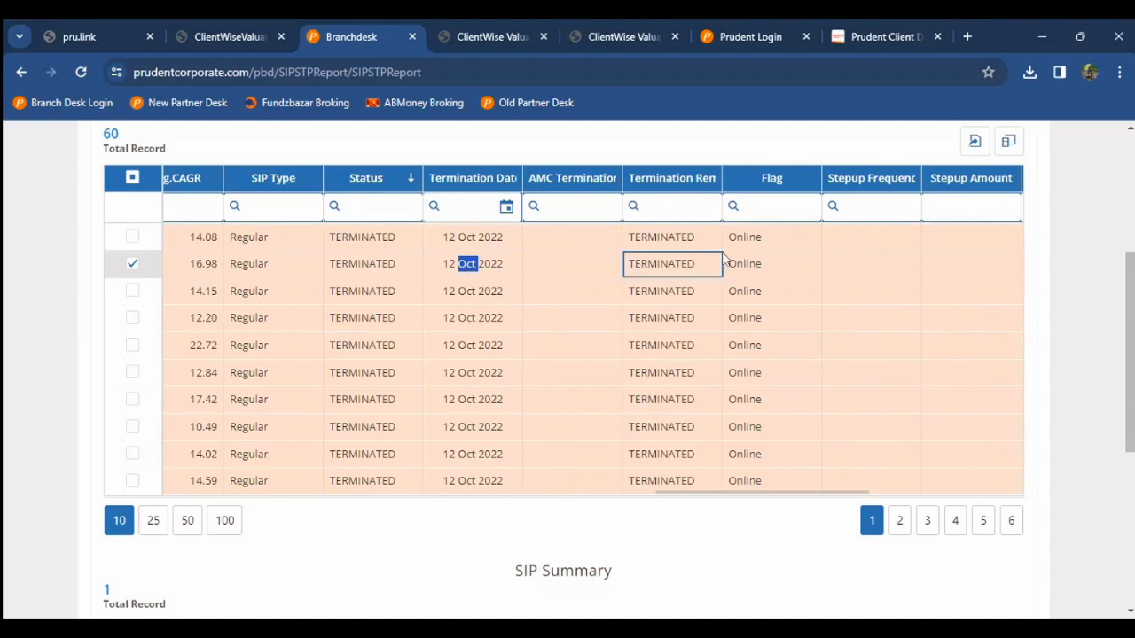
key(Right)
key(Right)
key(Right)
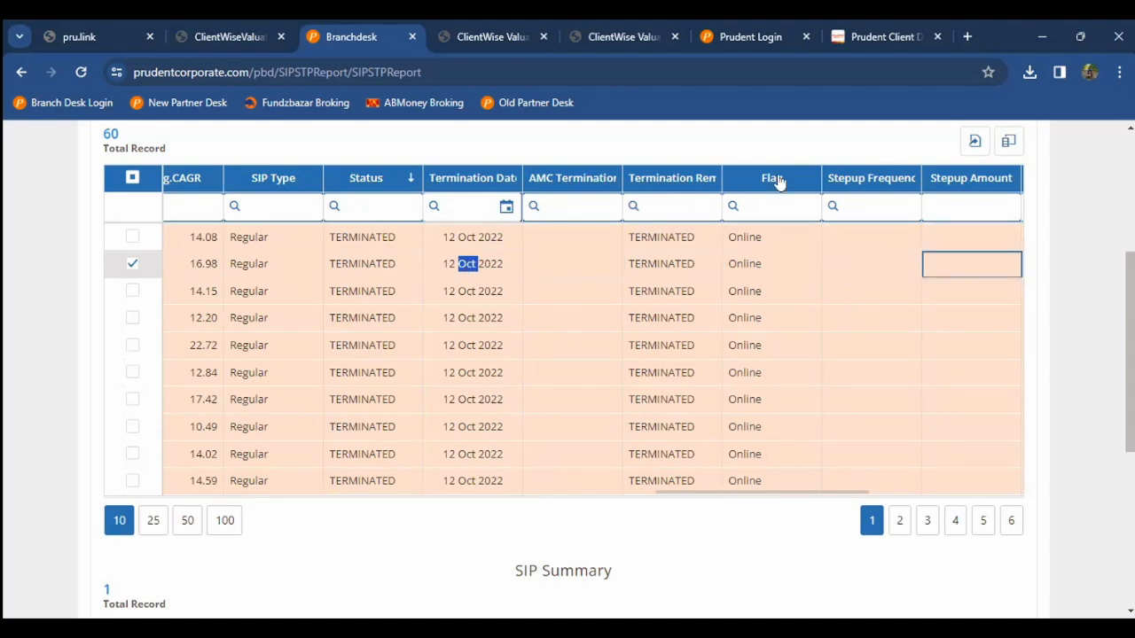
Step: Re-sort the table by Flag, live SIPs first, and return to the first columns at the top
click(777, 181)
click(770, 186)
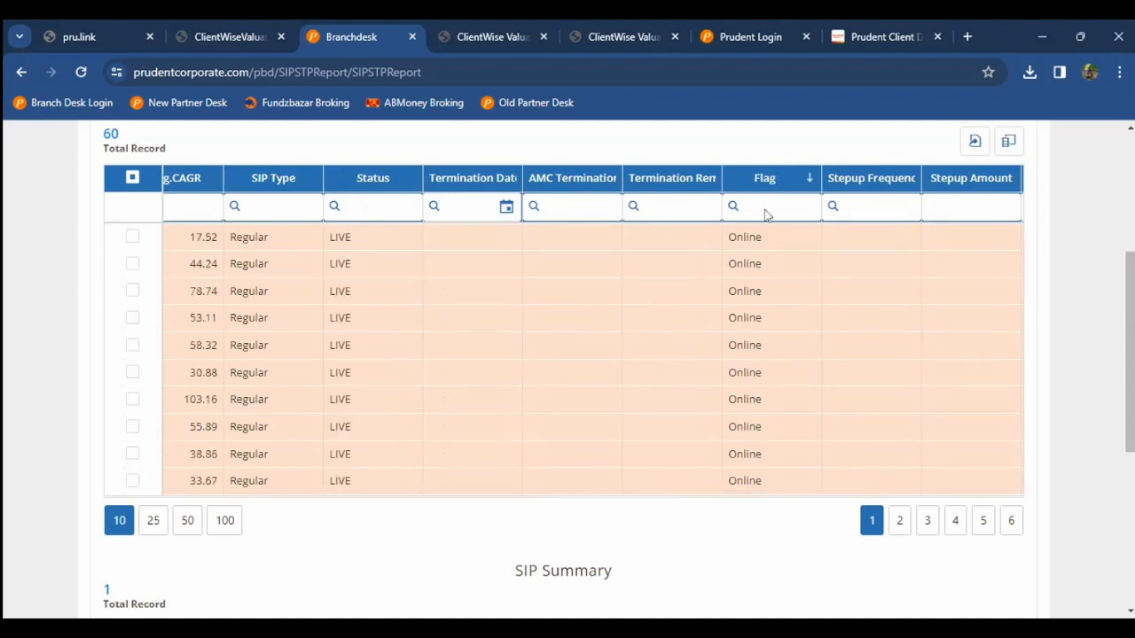
key(Tab)
click(740, 317)
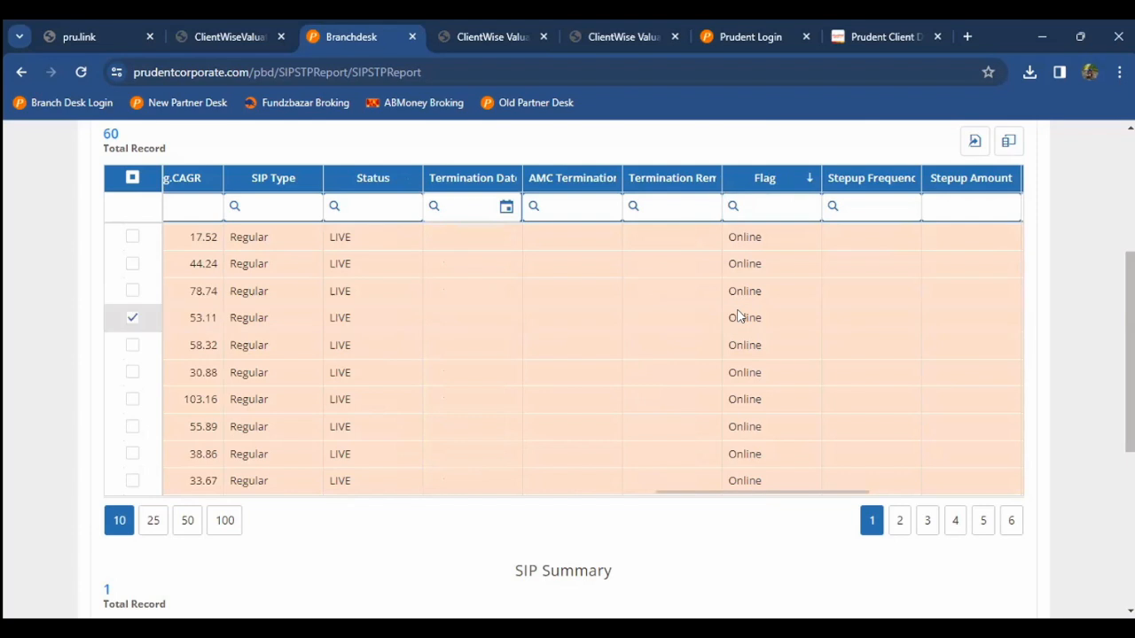
key(Right)
key(Right)
key(Right)
key(Right)
key(Right)
key(Right)
key(Right)
key(Right)
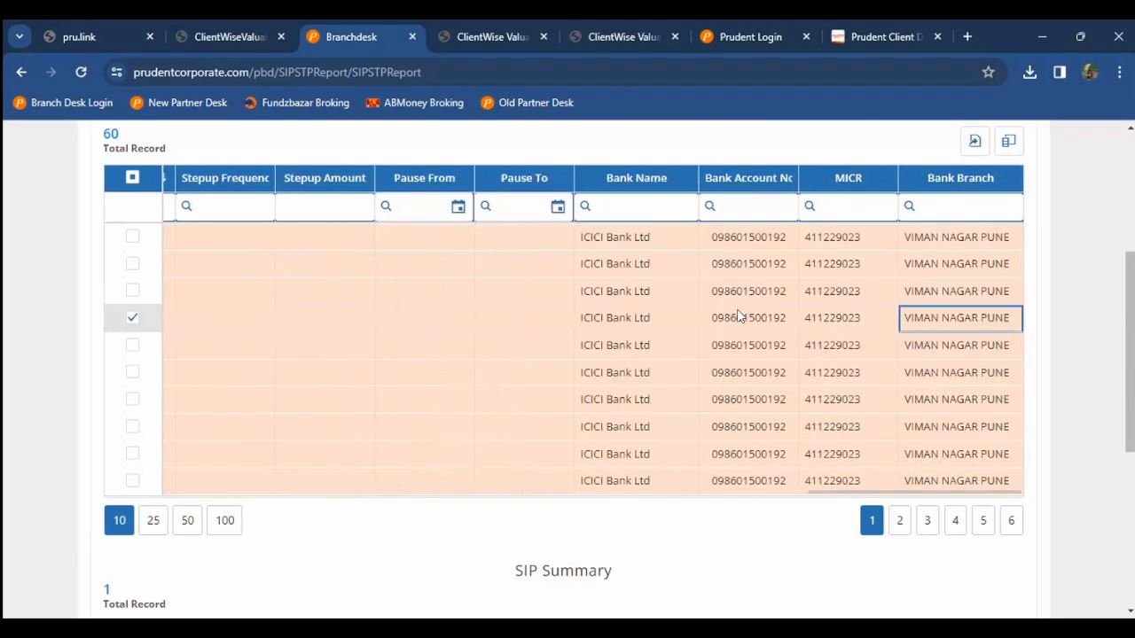
key(Left)
key(Left)
key(Left)
key(Left)
key(Left)
key(Left)
key(Left)
key(Left)
key(Left)
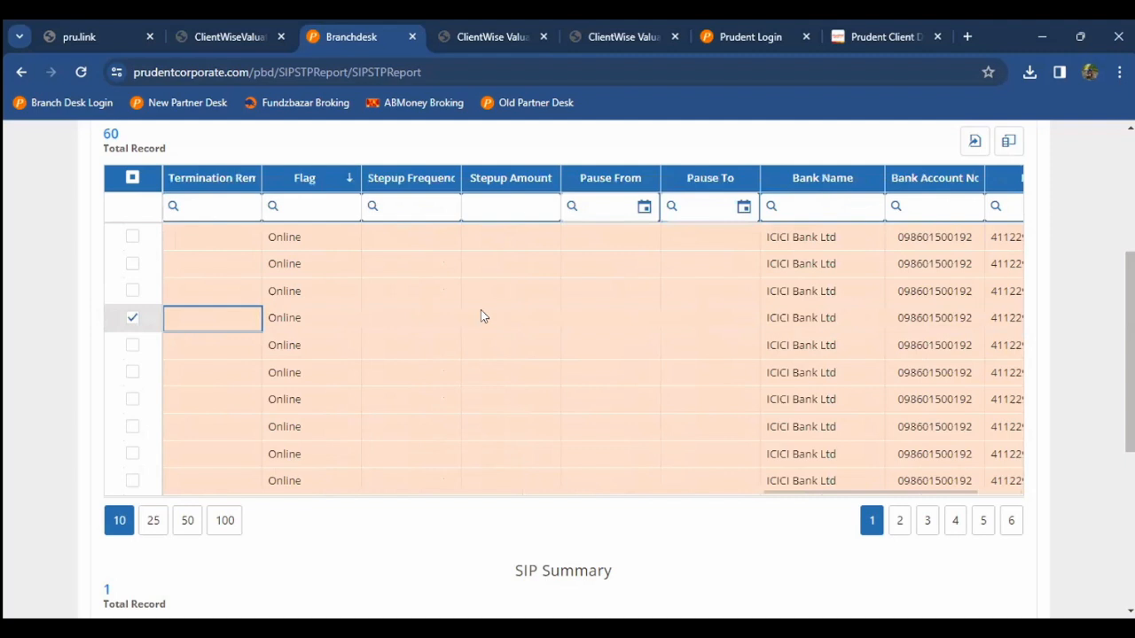
key(Home)
scroll(304, 327, up, 3)
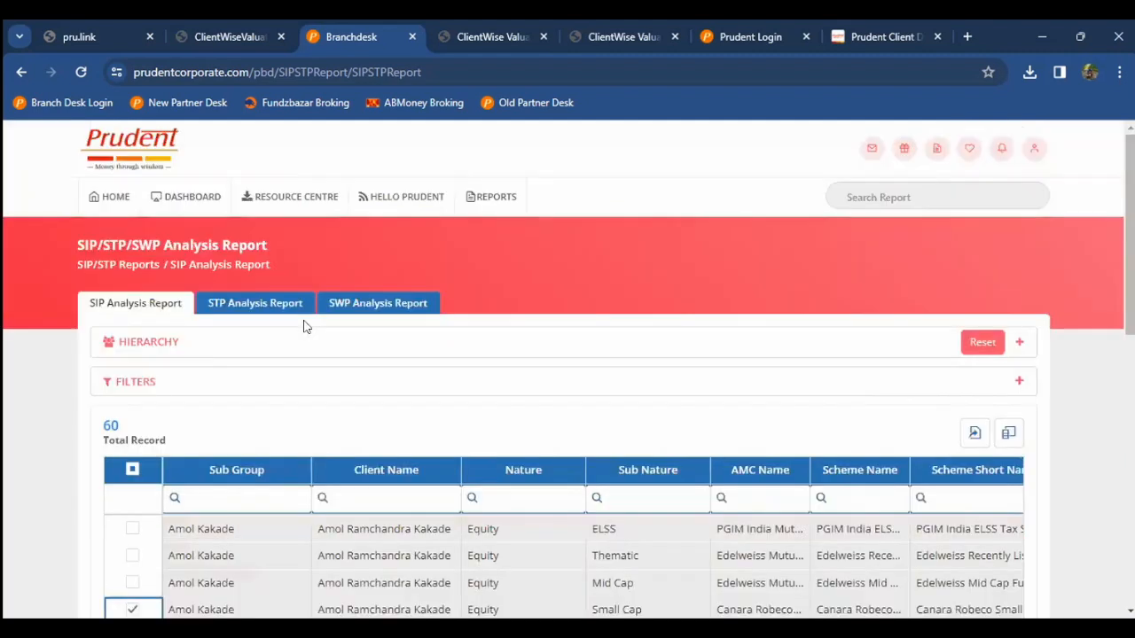
Step: View the STP and SWP Analysis Reports, then return to the HOME dashboard
click(235, 309)
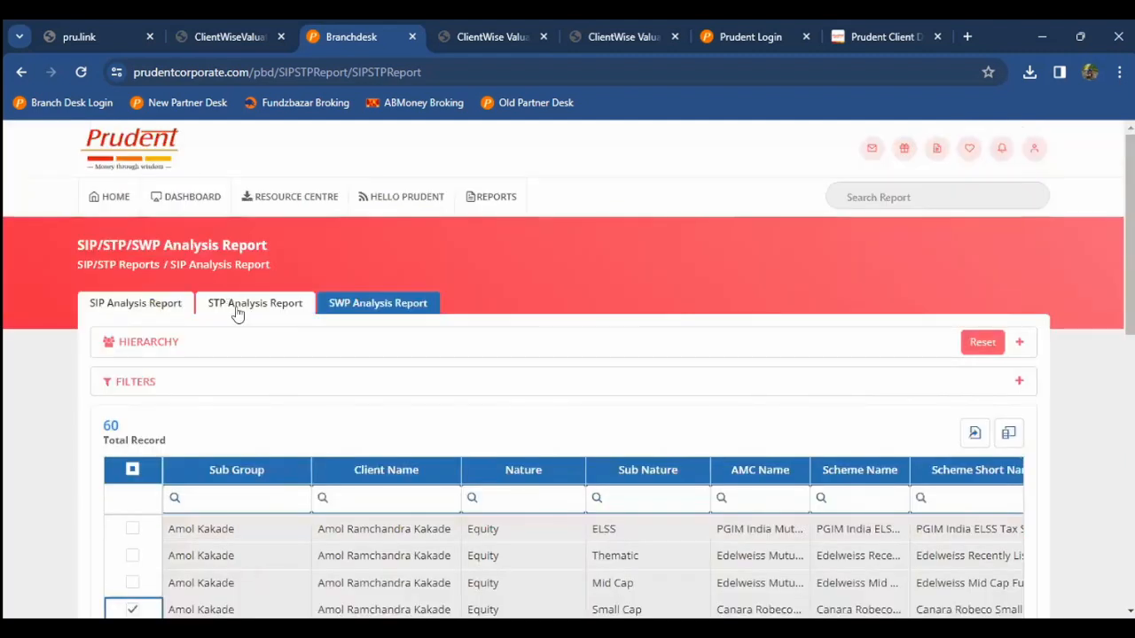
click(359, 307)
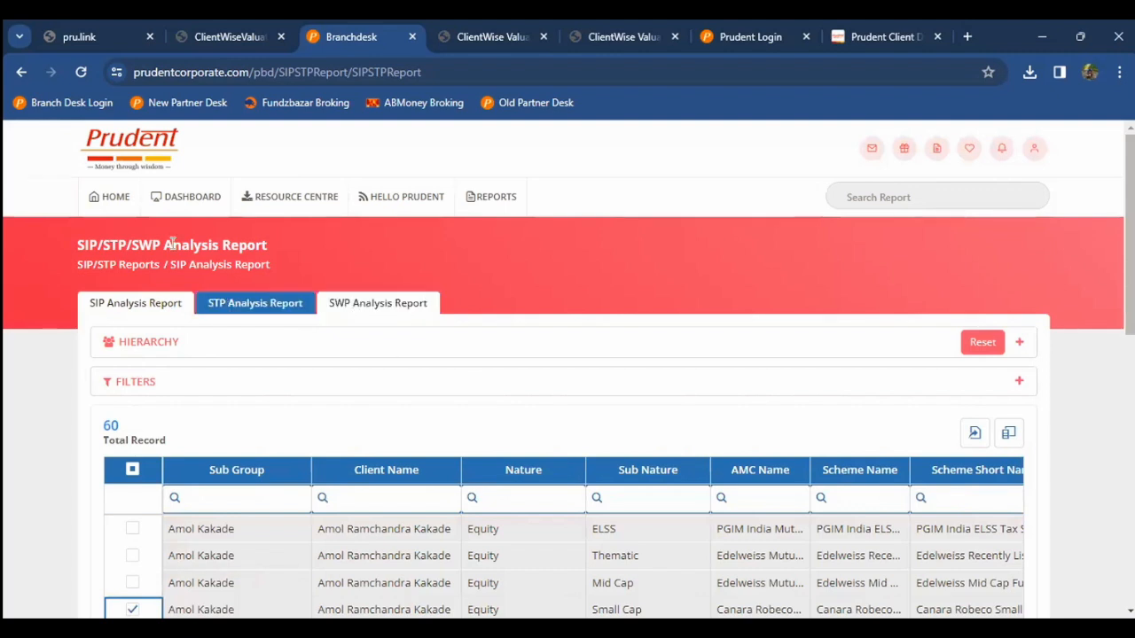
click(121, 209)
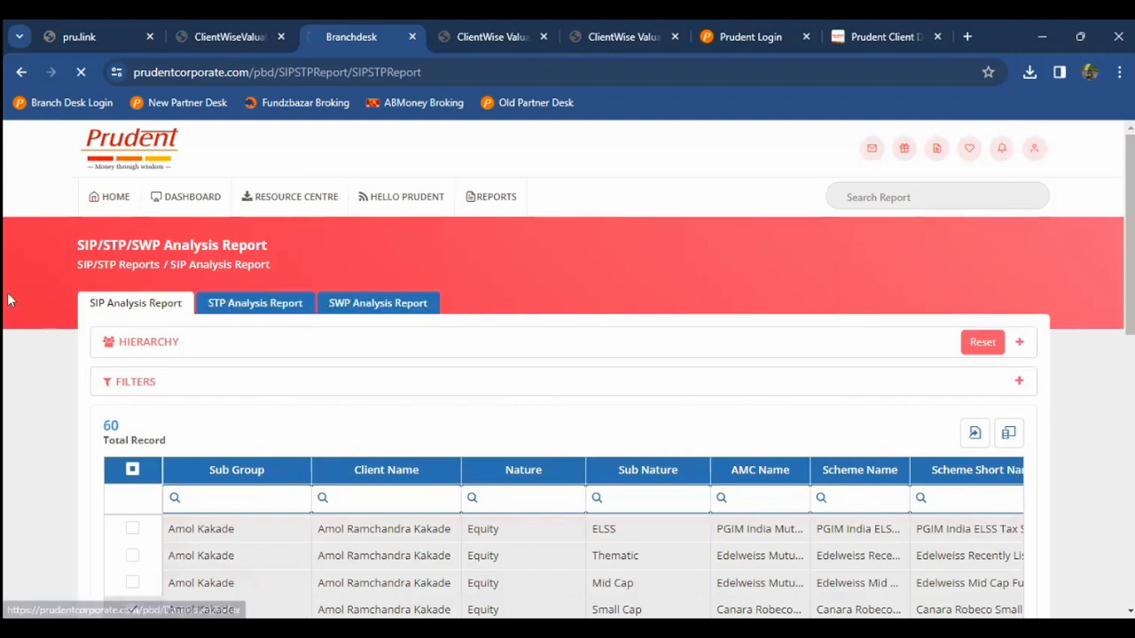
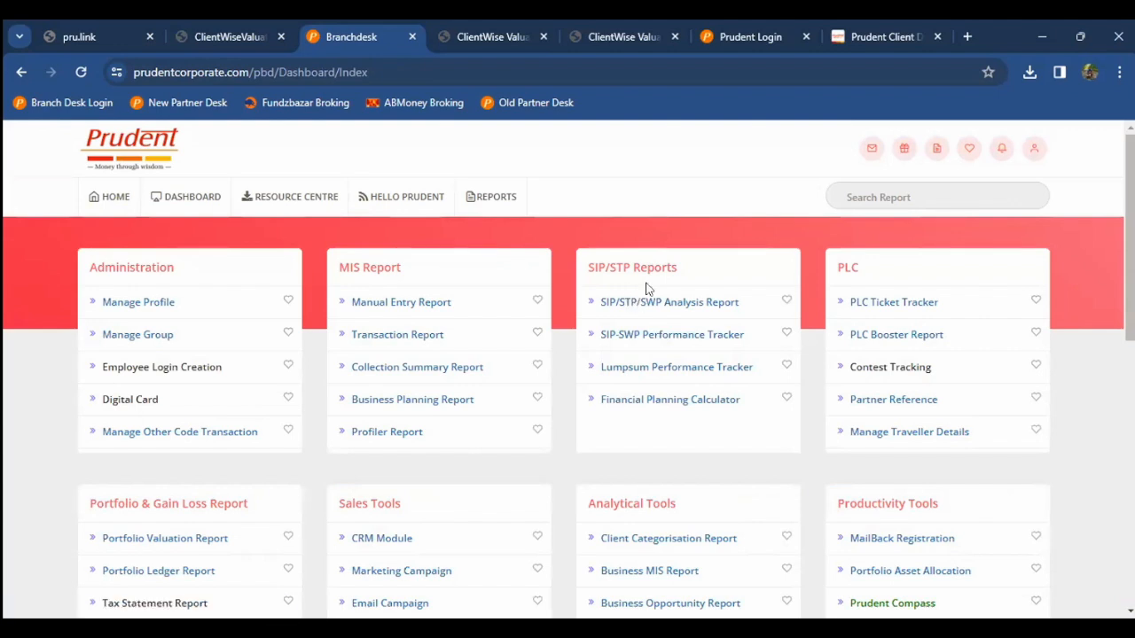
Step: From SIP/STP Reports, open the SIP-SWP Performance Tracker and show its SWP Performance Tracker tab
click(635, 342)
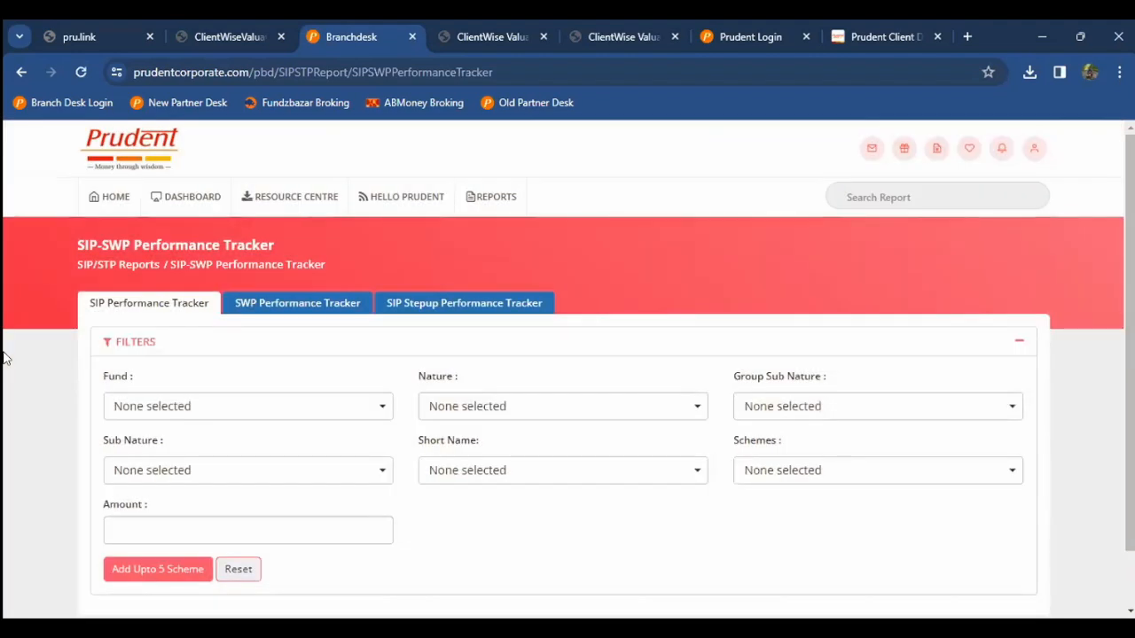
scroll(150, 299, down, 1)
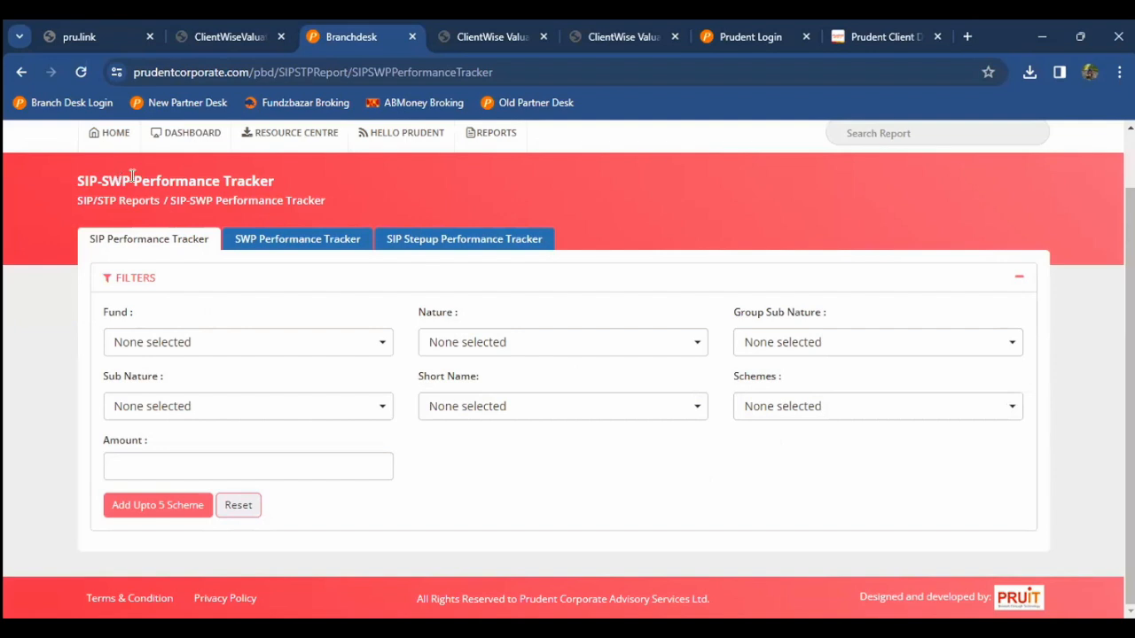
click(421, 246)
click(197, 242)
click(287, 244)
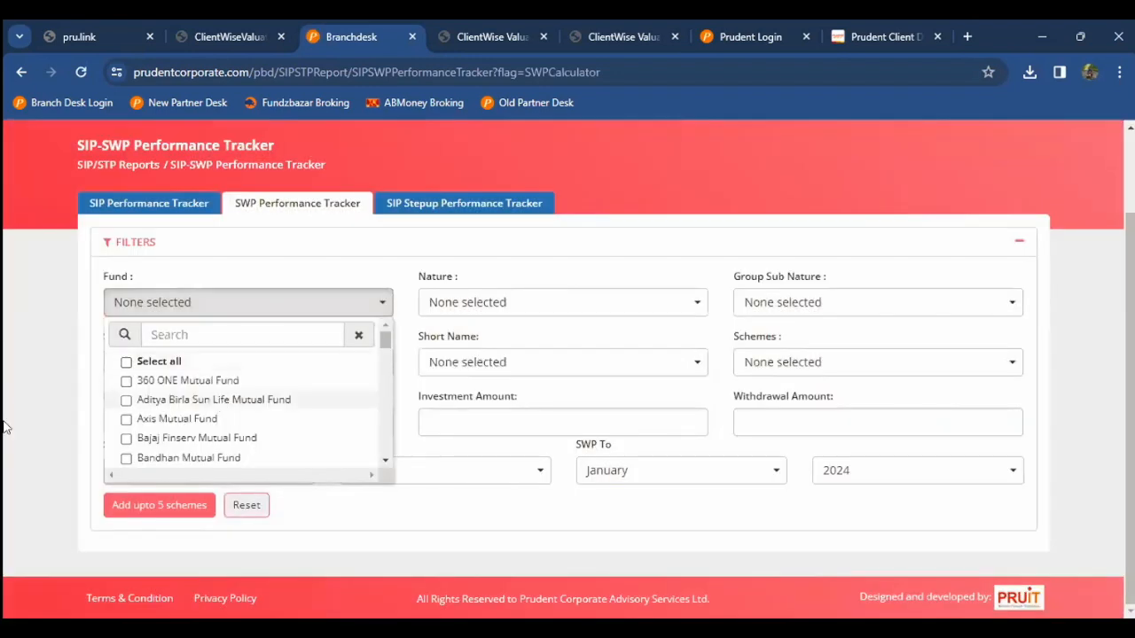
Step: Filter by Aditya Birla Sun Life Mutual Fund, Hybrid, Multi Asset Allocation and the Multi Asset Allocation Fund scheme
click(214, 400)
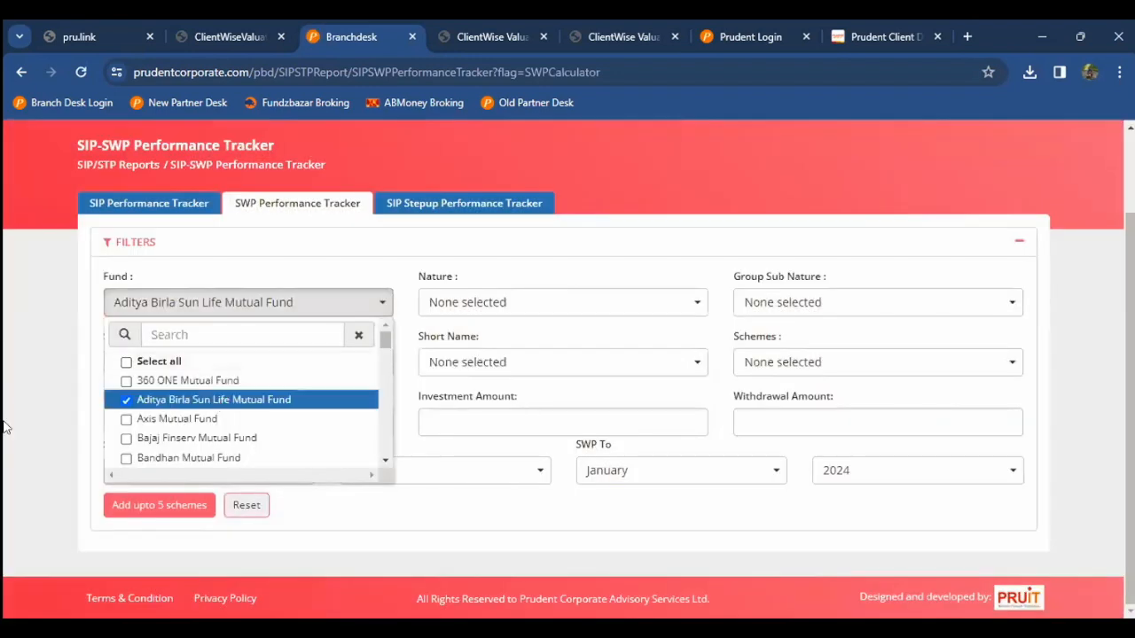
click(318, 356)
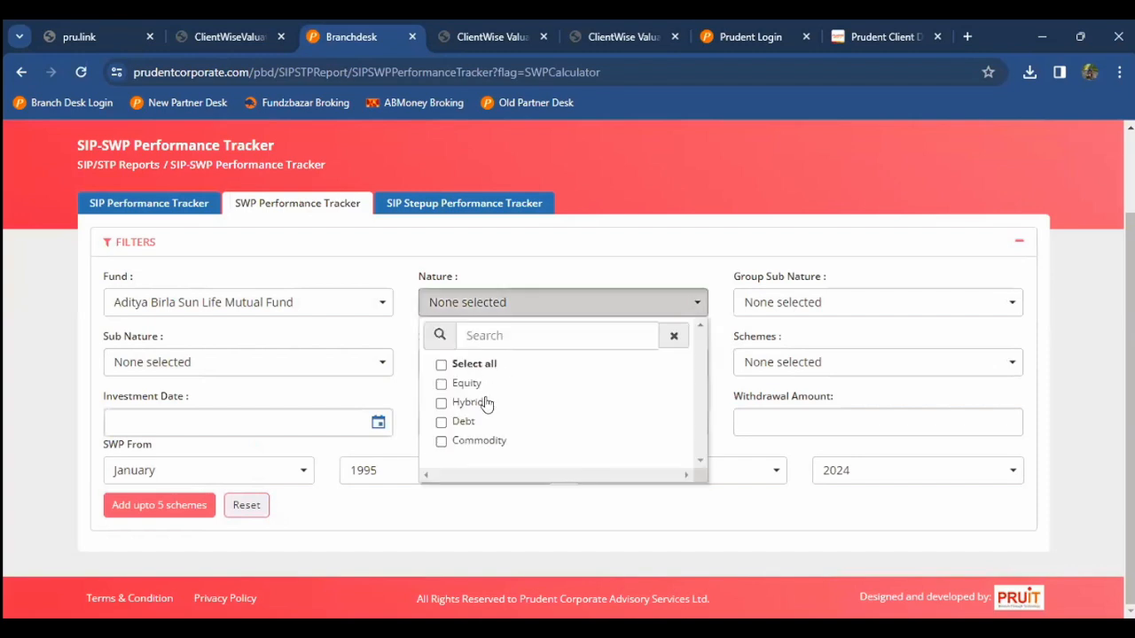
click(763, 301)
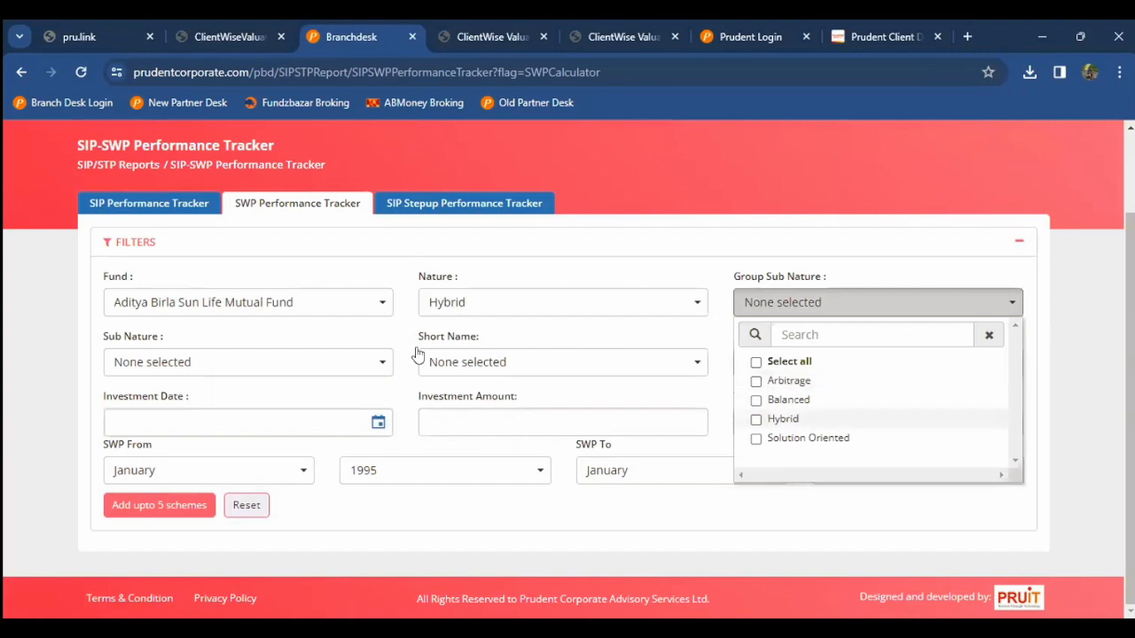
click(232, 361)
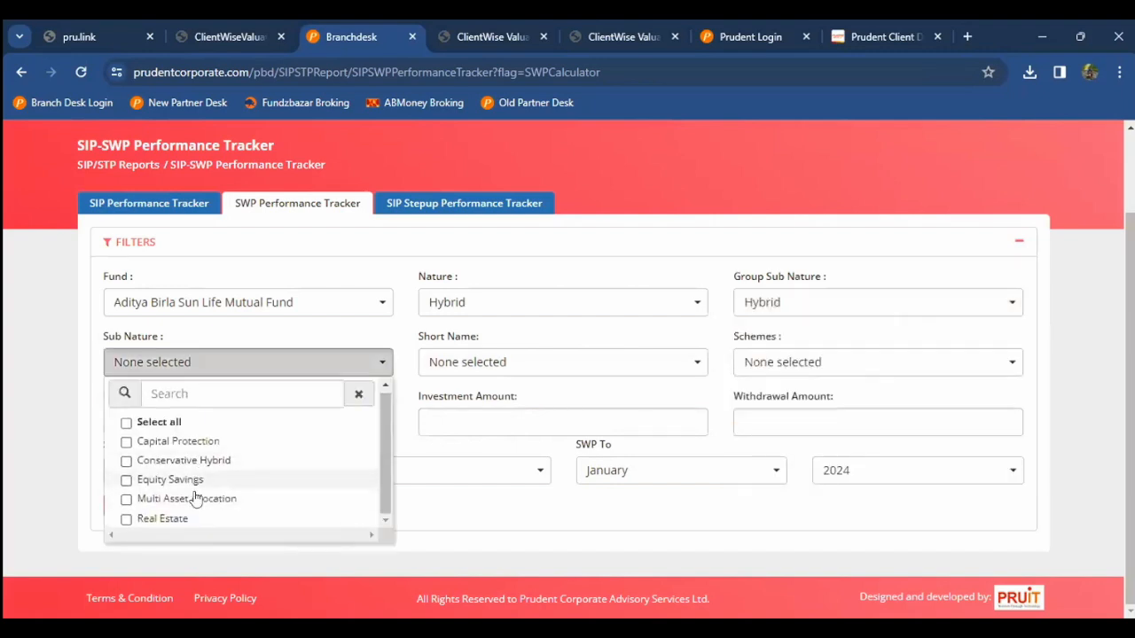
click(516, 363)
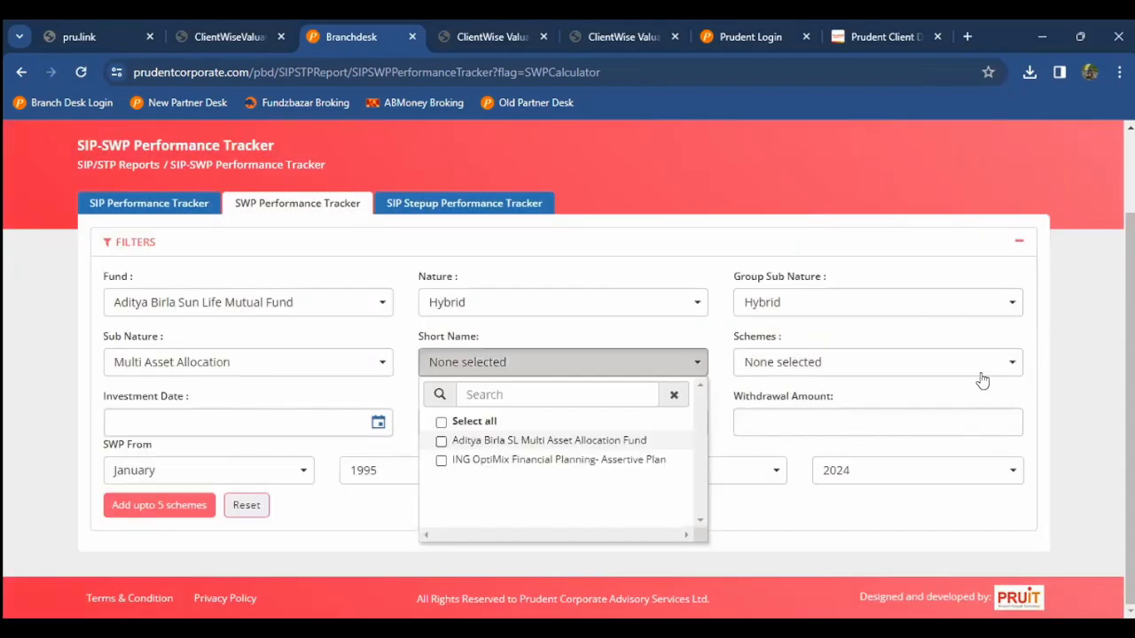
click(983, 365)
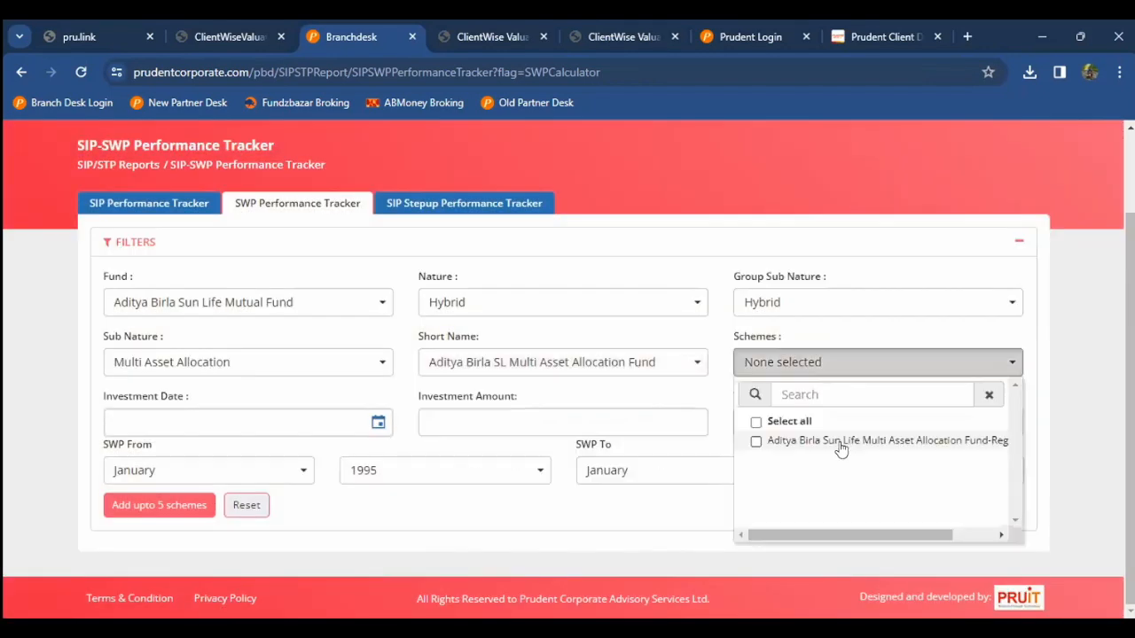
click(265, 421)
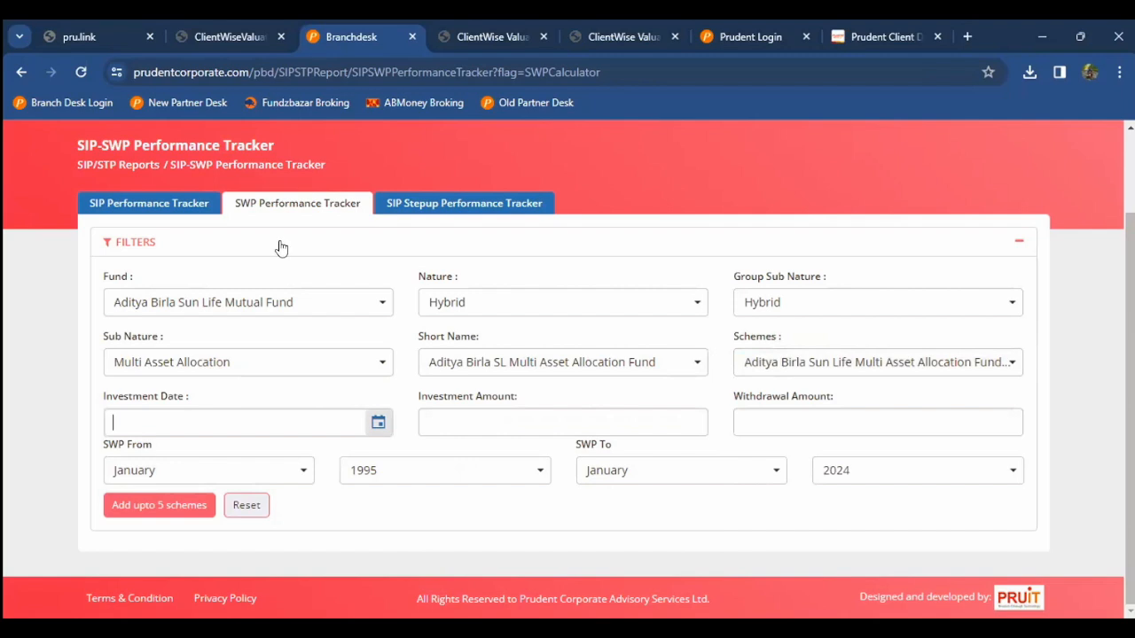
Step: Set the investment date to 01/1/2013, invest 10000000 and withdraw 50000
click(262, 183)
click(262, 183)
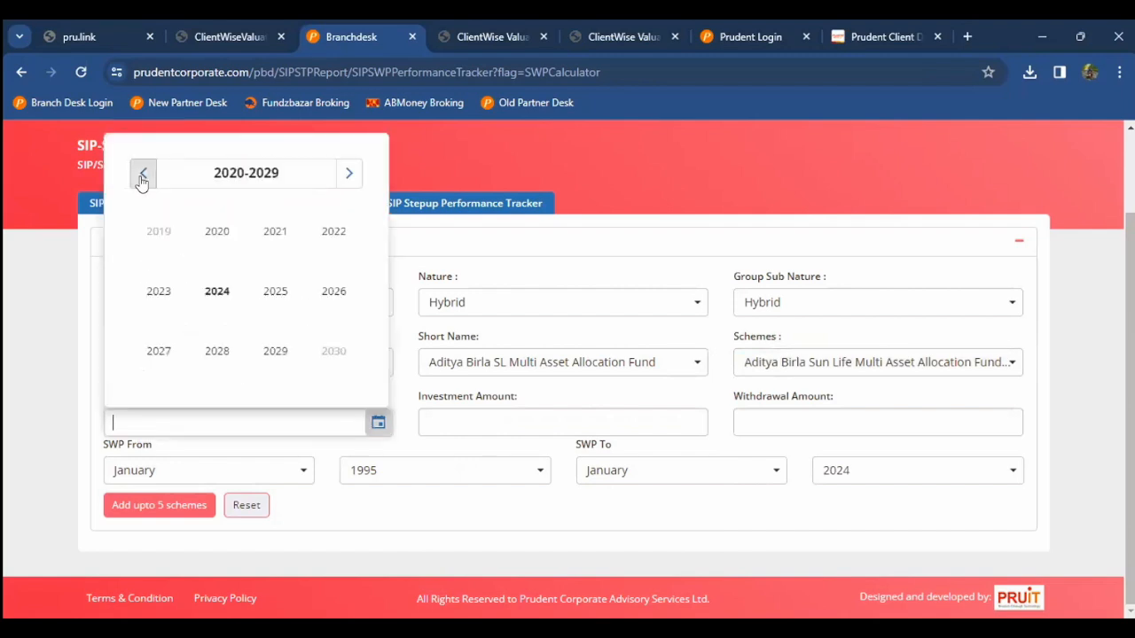
click(142, 174)
click(159, 291)
click(164, 266)
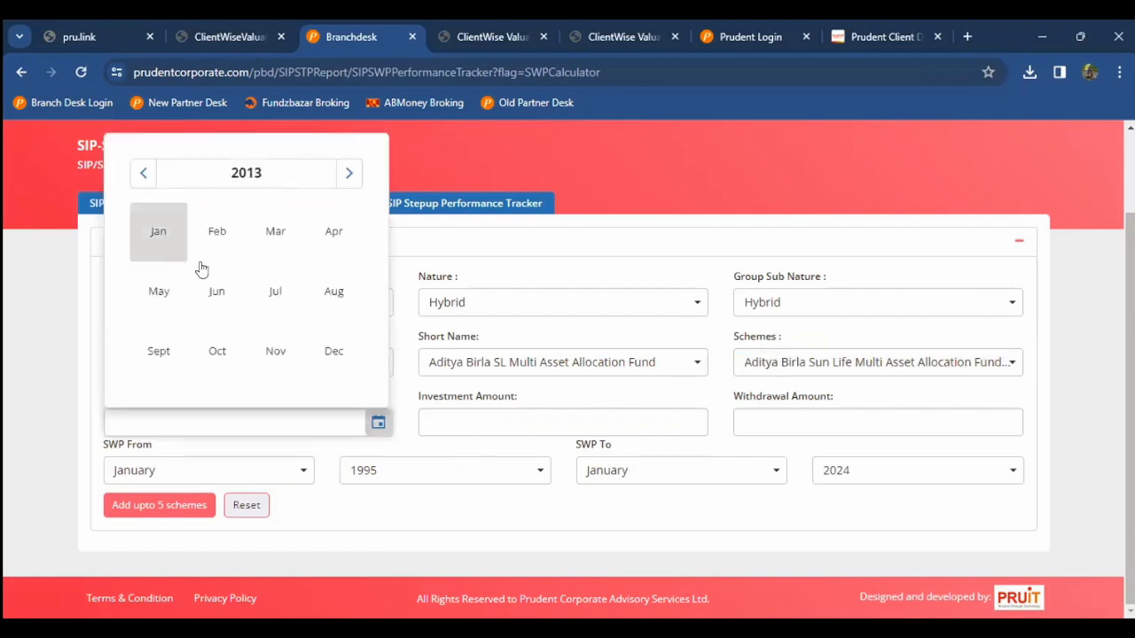
click(452, 412)
text(10000000)
key(Tab)
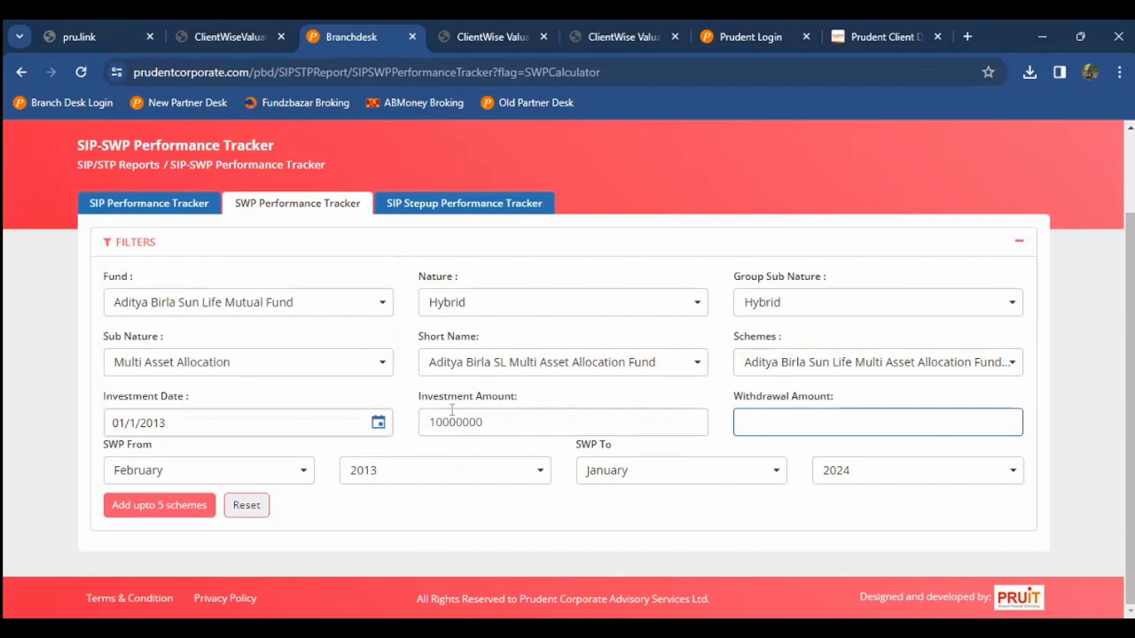
text(50000)
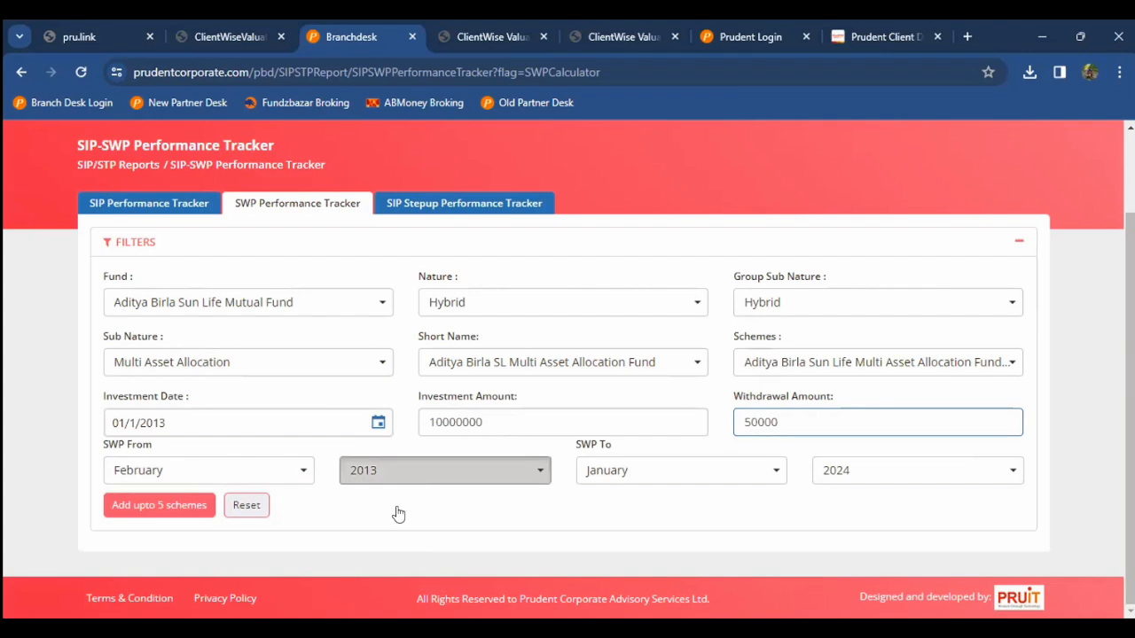
Step: Start the SWP in January 2014 and add the scheme to the comparison list
click(408, 470)
scroll(364, 562, down, 2)
scroll(330, 570, up, 1)
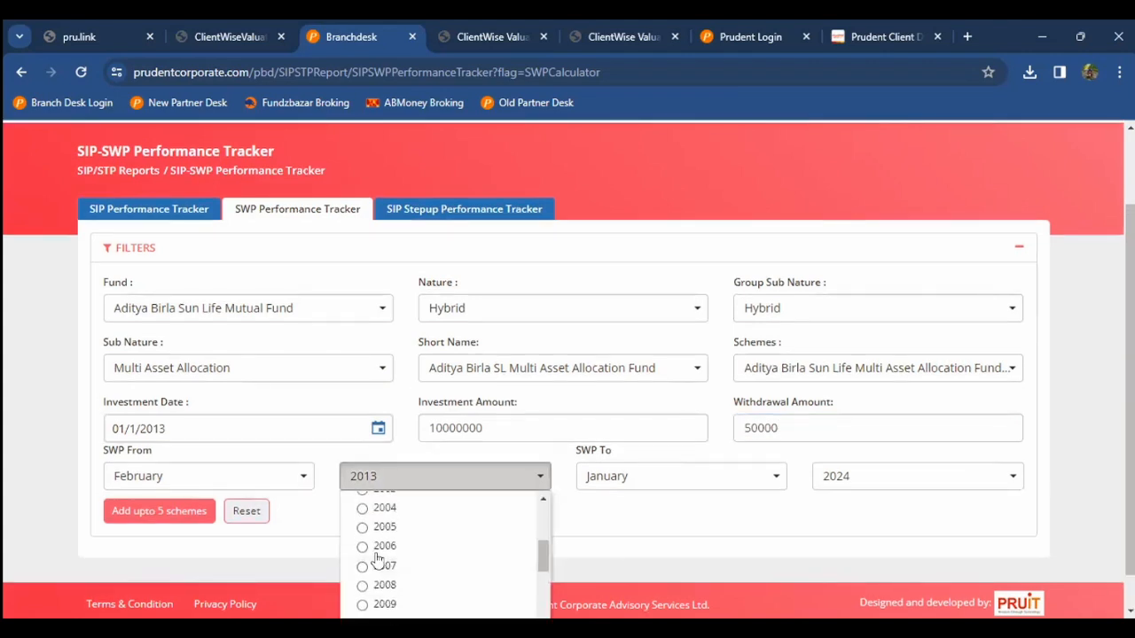
scroll(388, 561, up, 1)
scroll(387, 559, down, 3)
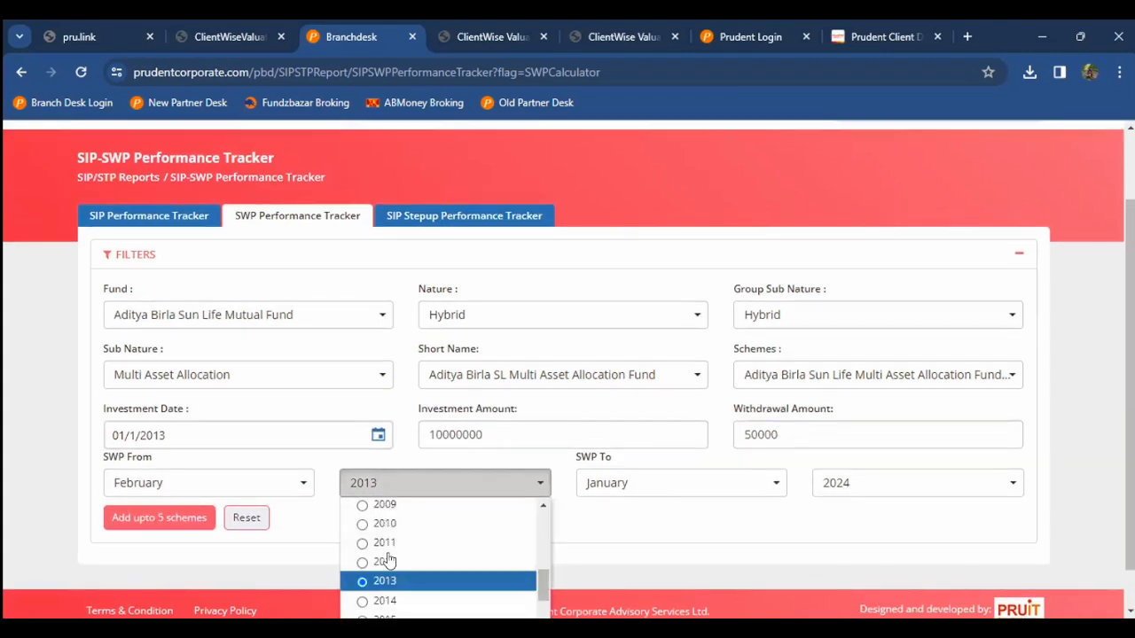
click(251, 489)
click(195, 508)
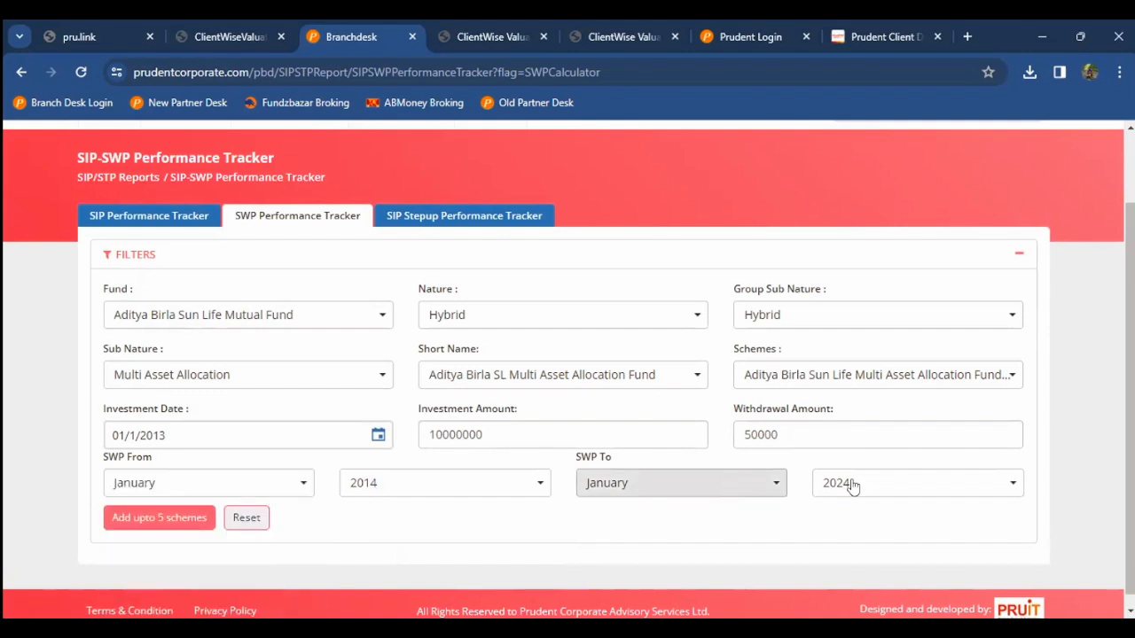
click(190, 516)
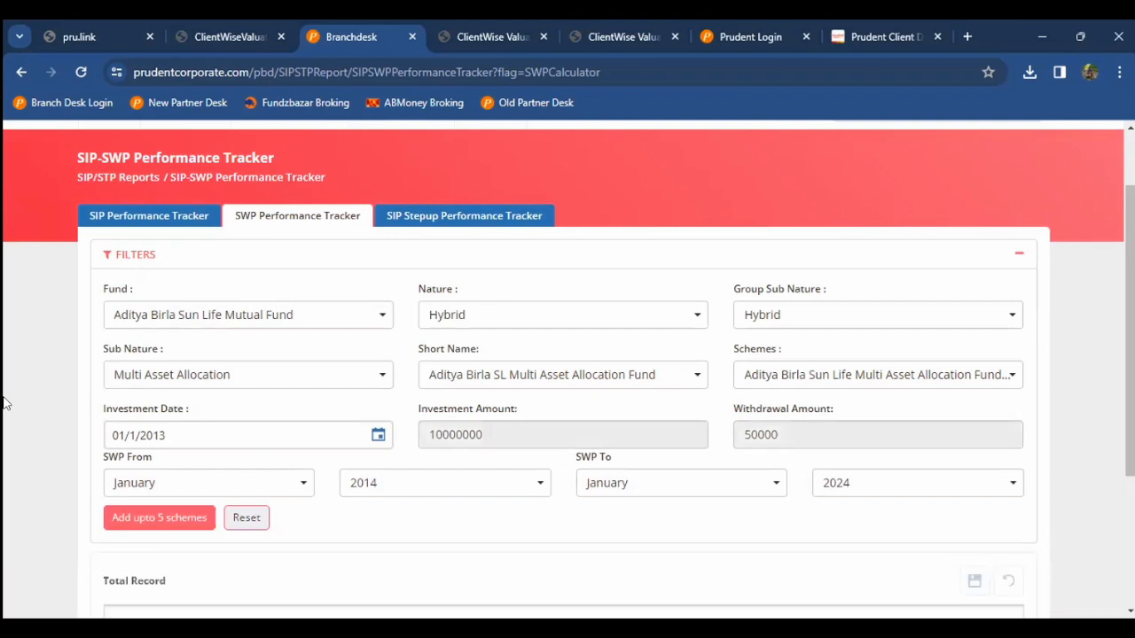
Step: Tick the added scheme in the Total Record table and run the Calculation
scroll(7, 404, down, 3)
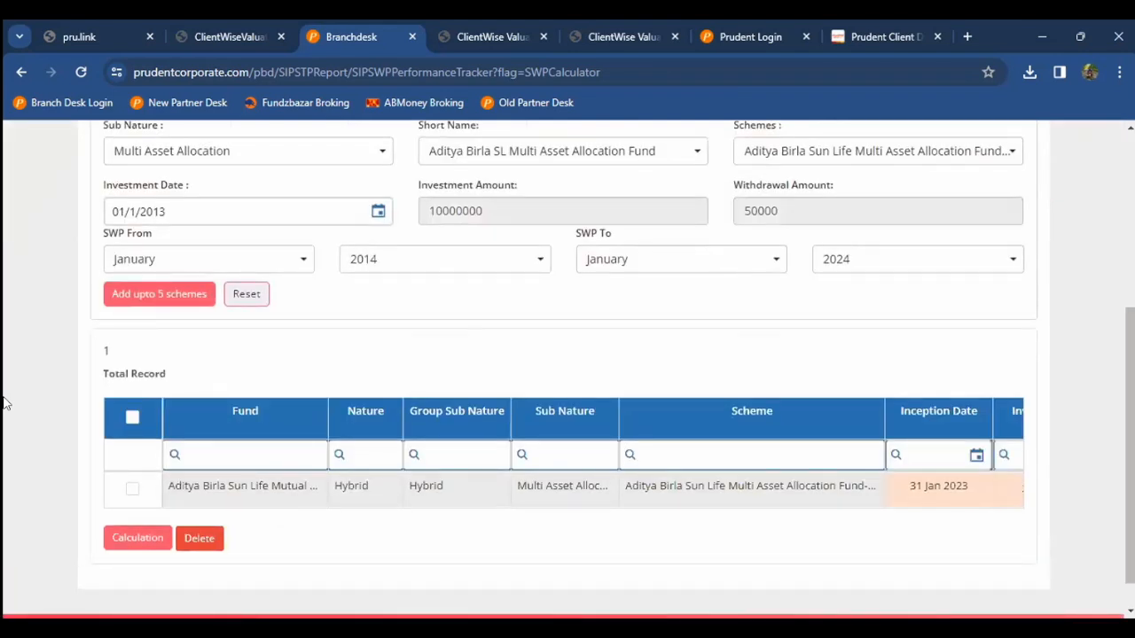
scroll(179, 235, up, 1)
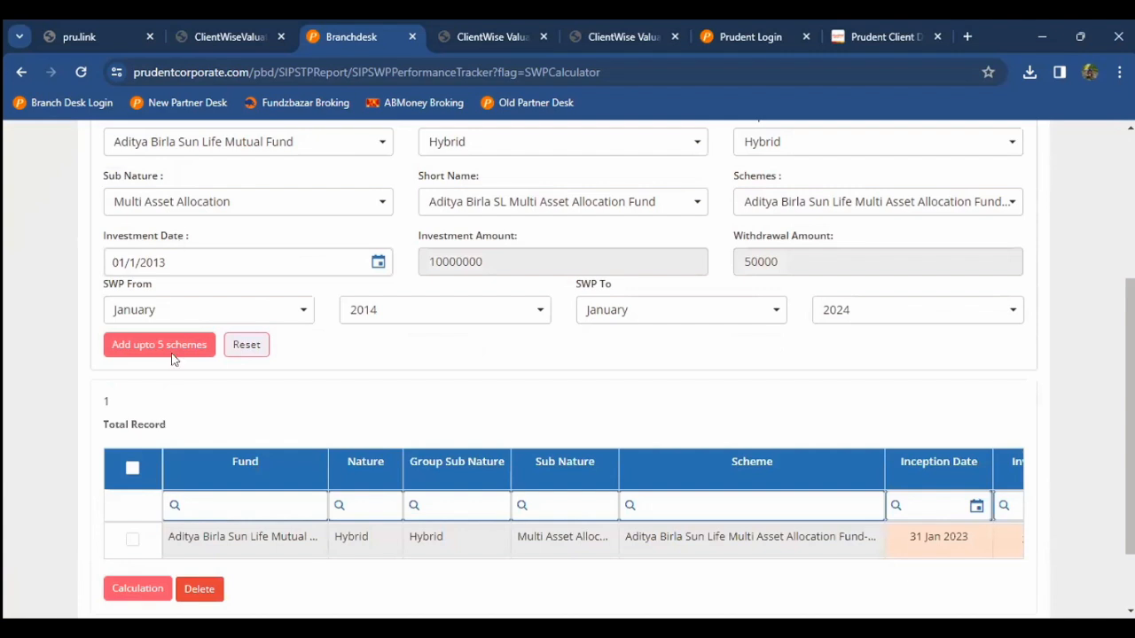
scroll(172, 360, down, 2)
click(132, 379)
click(142, 501)
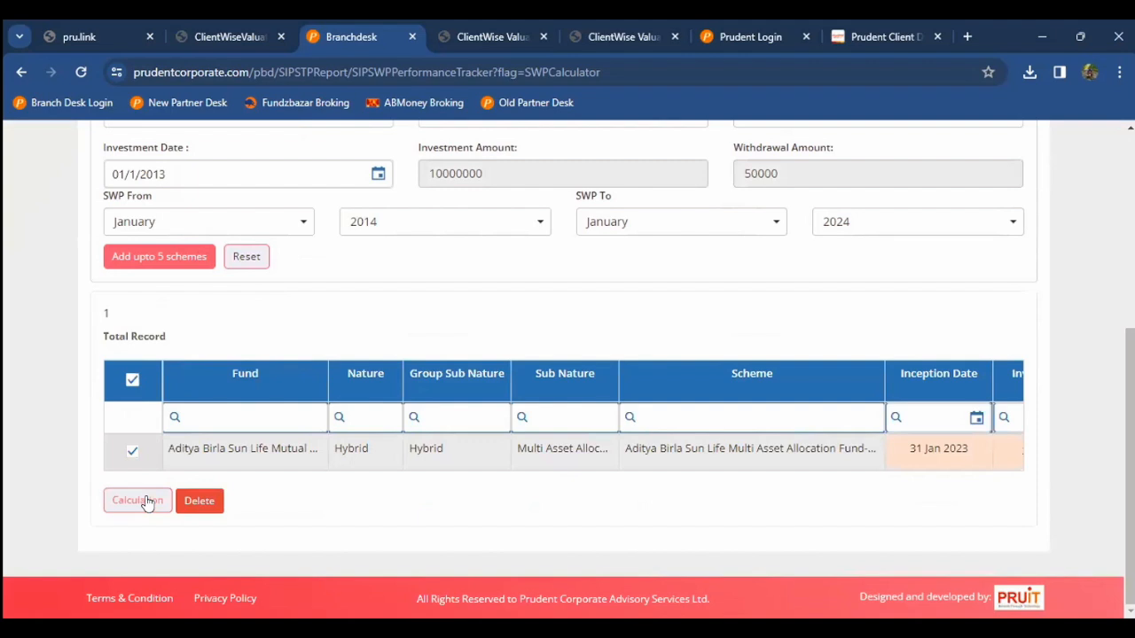
Step: Review the results: current value 1,13,39,471.85 and total profit 19,39,471.84
scroll(147, 502, down, 1)
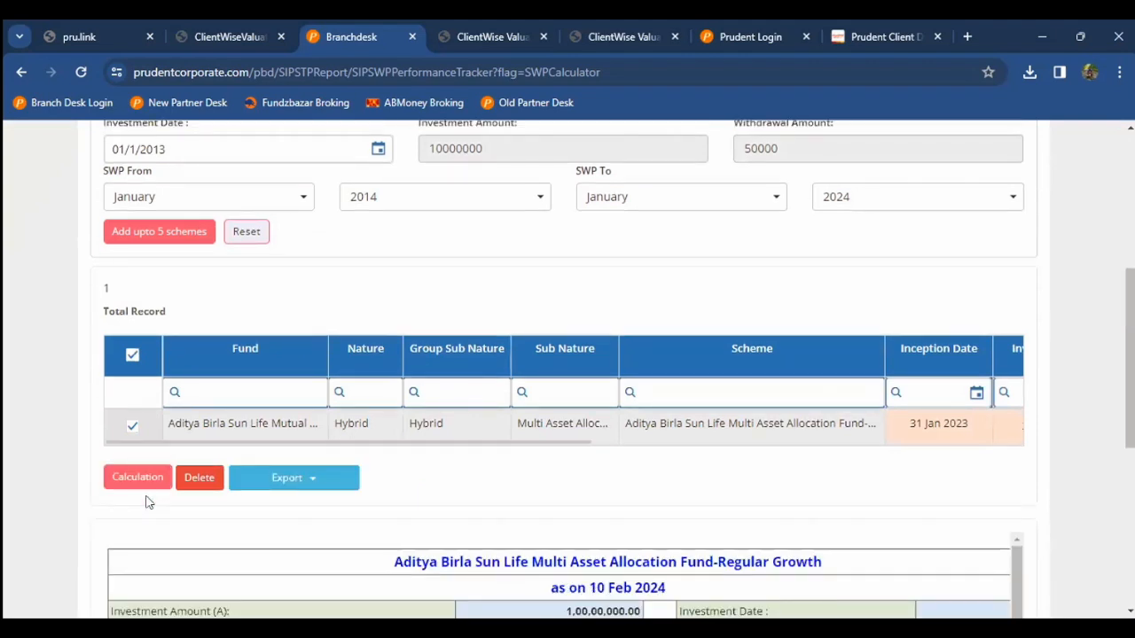
scroll(536, 372, down, 3)
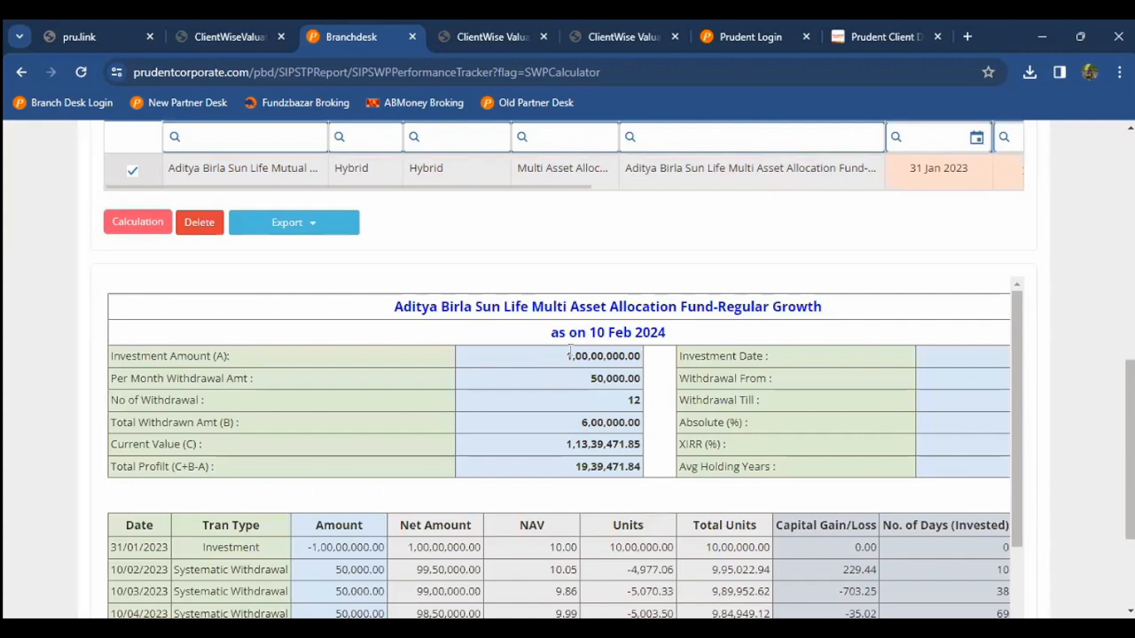
double_click(603, 445)
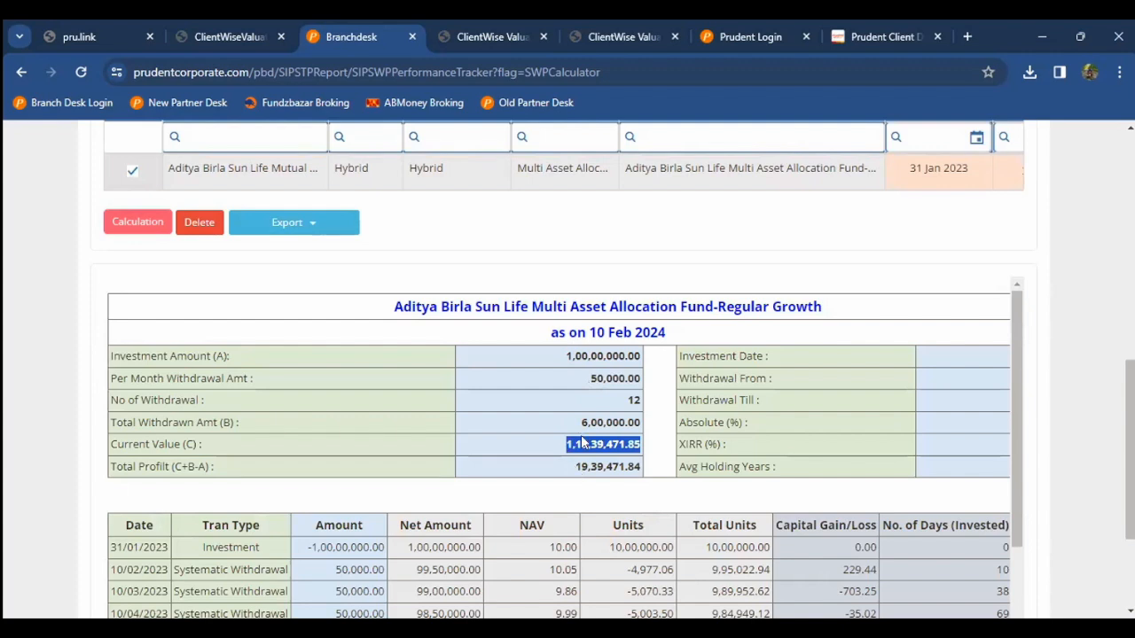
scroll(671, 456, right, 1)
scroll(672, 455, left, 1)
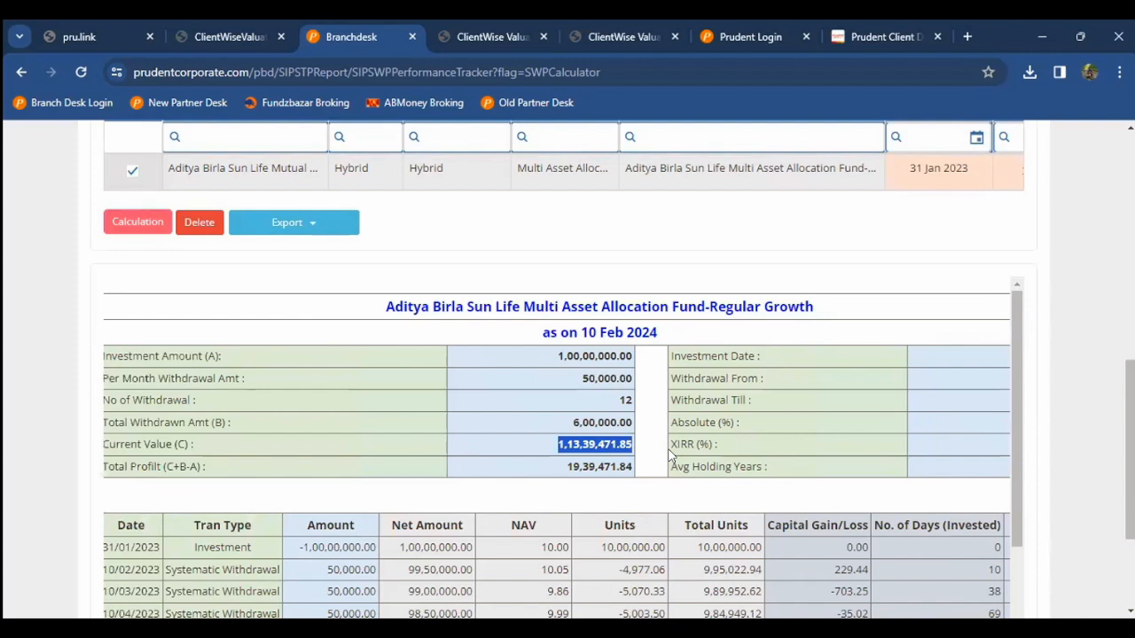
scroll(671, 454, left, 1)
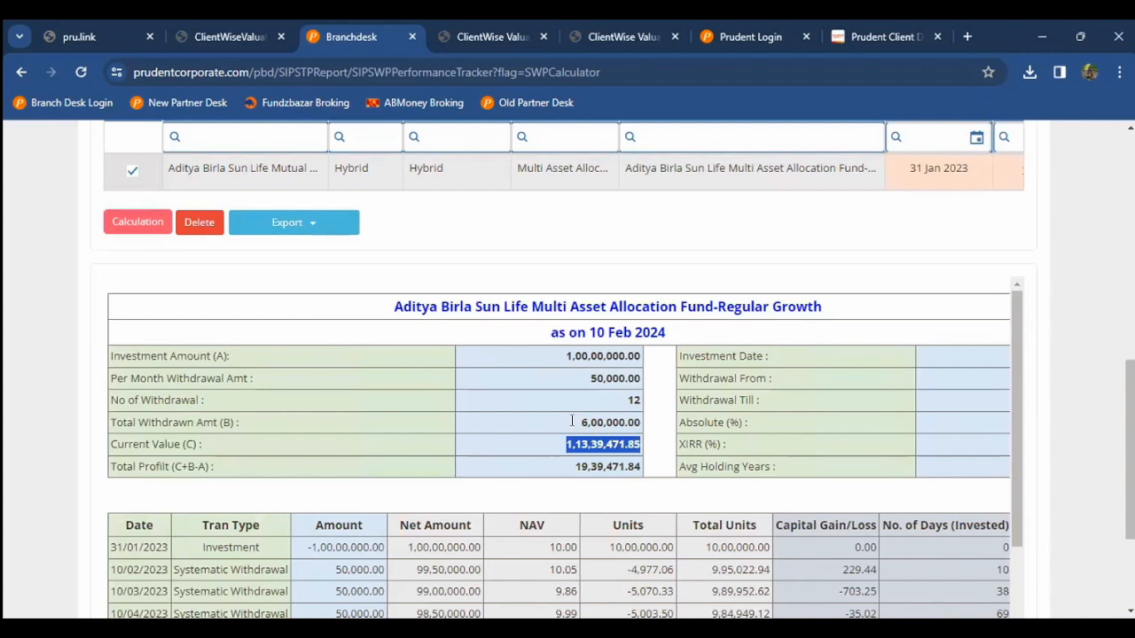
drag(624, 423, 582, 423)
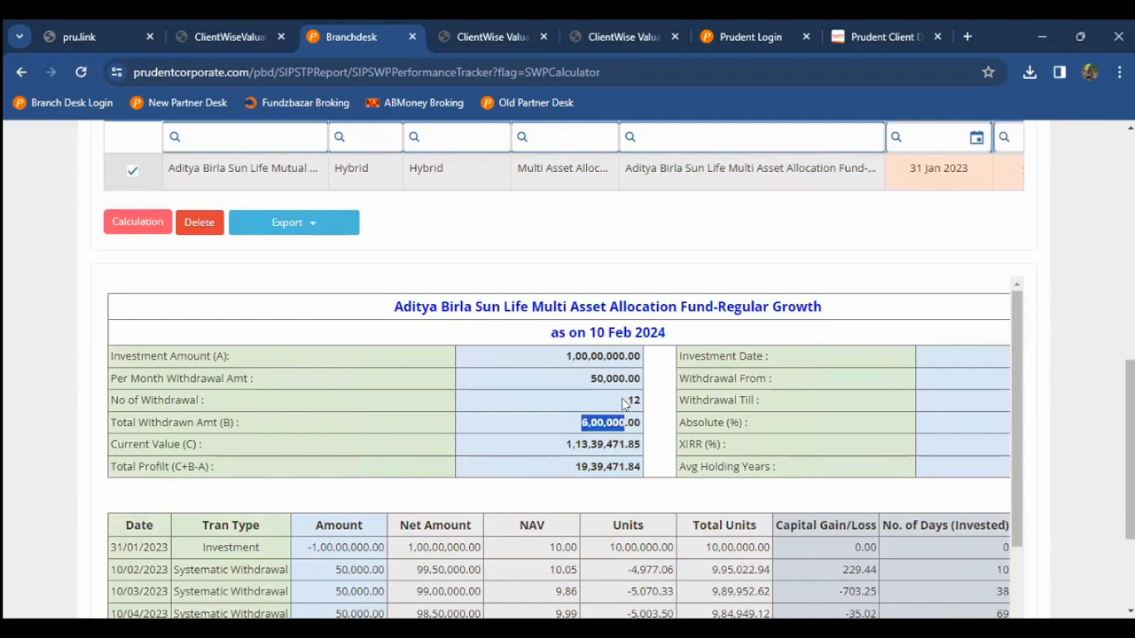
scroll(253, 292, up, 1)
scroll(251, 292, up, 3)
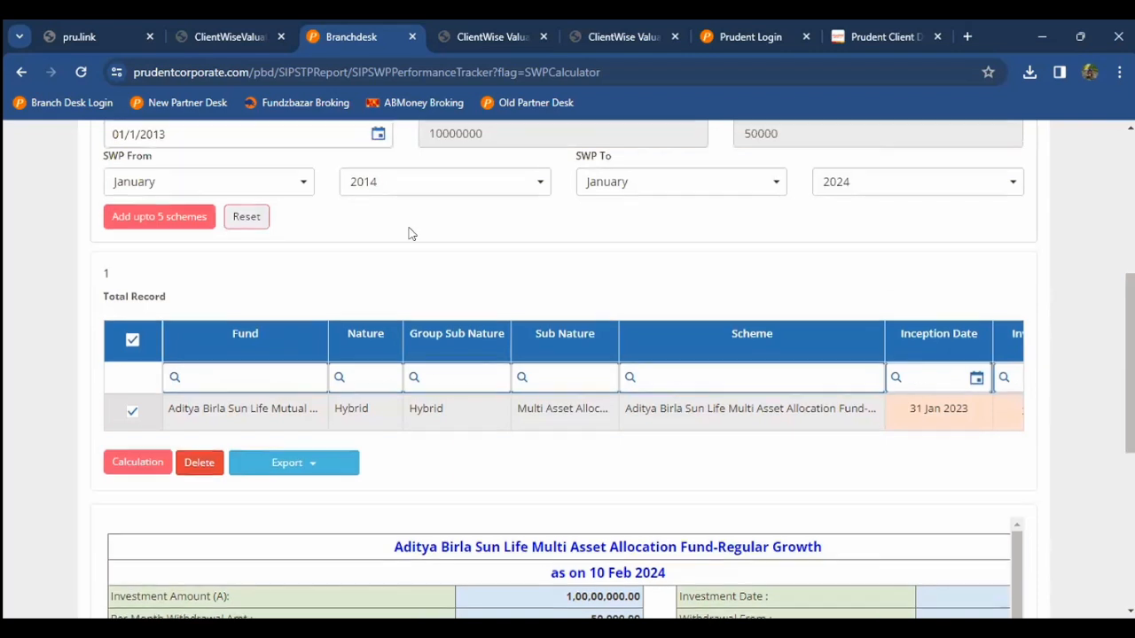
Step: Set the record's Withdrawal From Year to 2014 and recalculate
scroll(184, 282, up, 1)
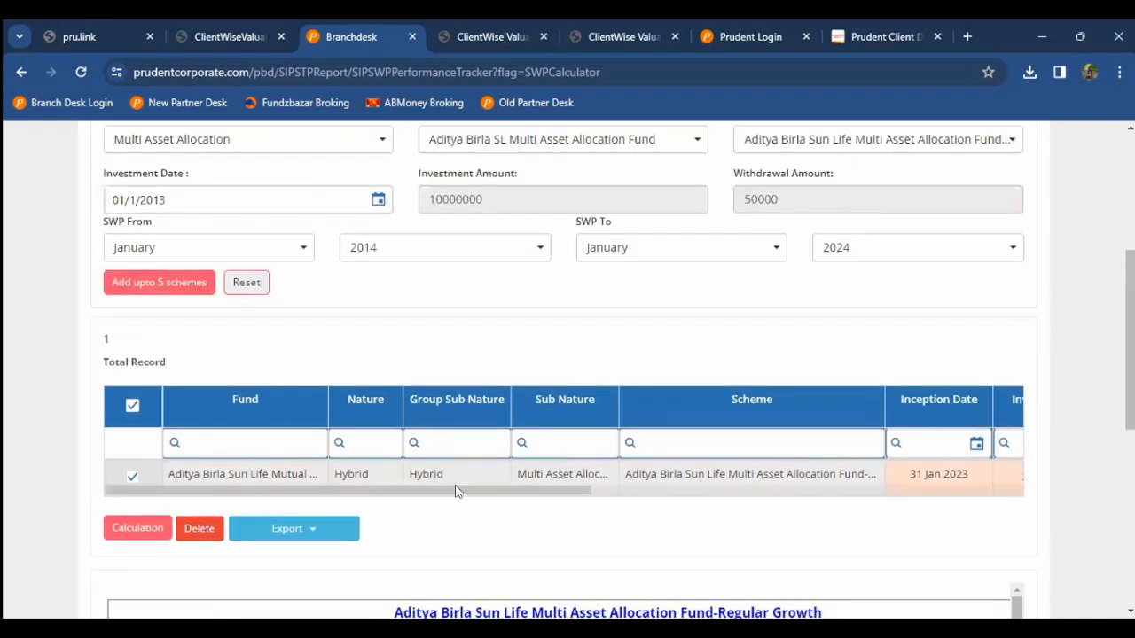
scroll(455, 494, right, 3)
scroll(601, 495, right, 5)
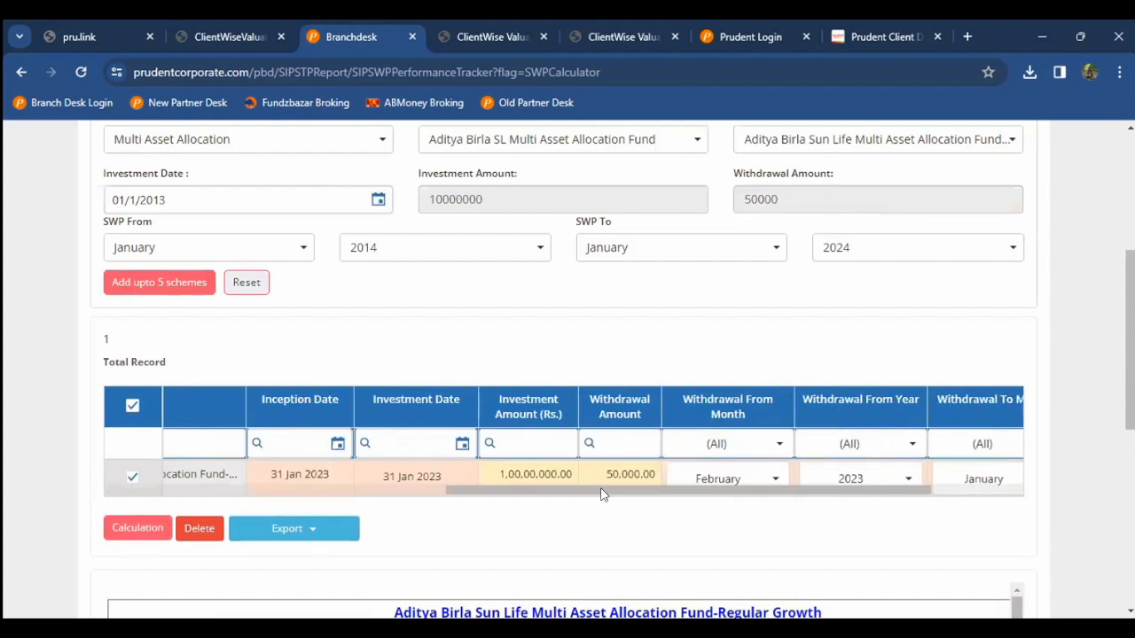
scroll(758, 488, right, 2)
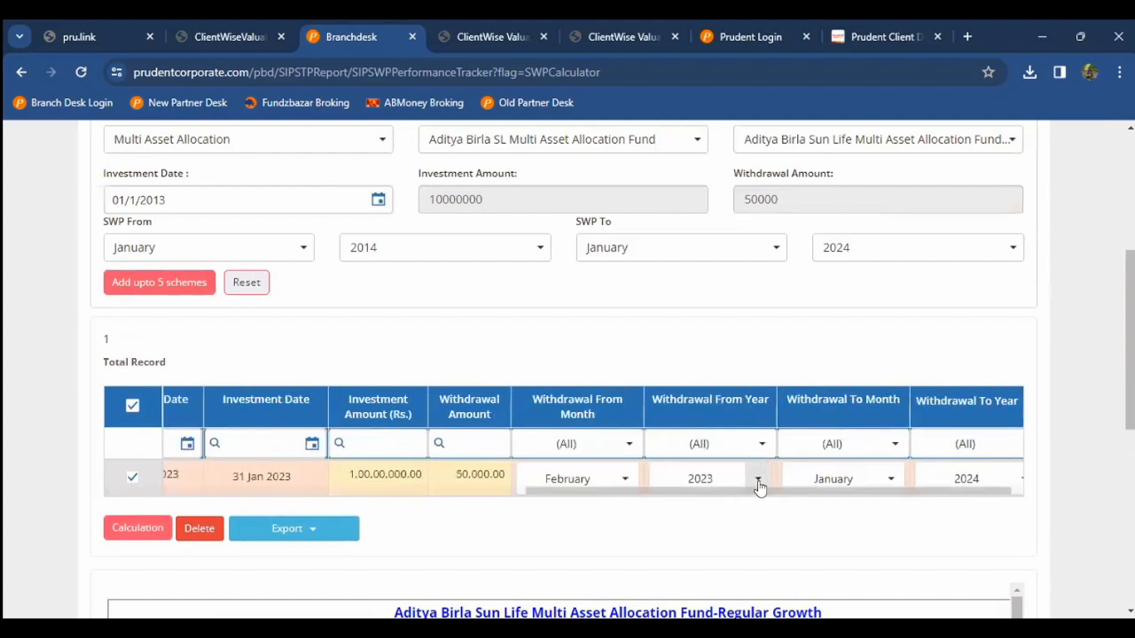
click(757, 480)
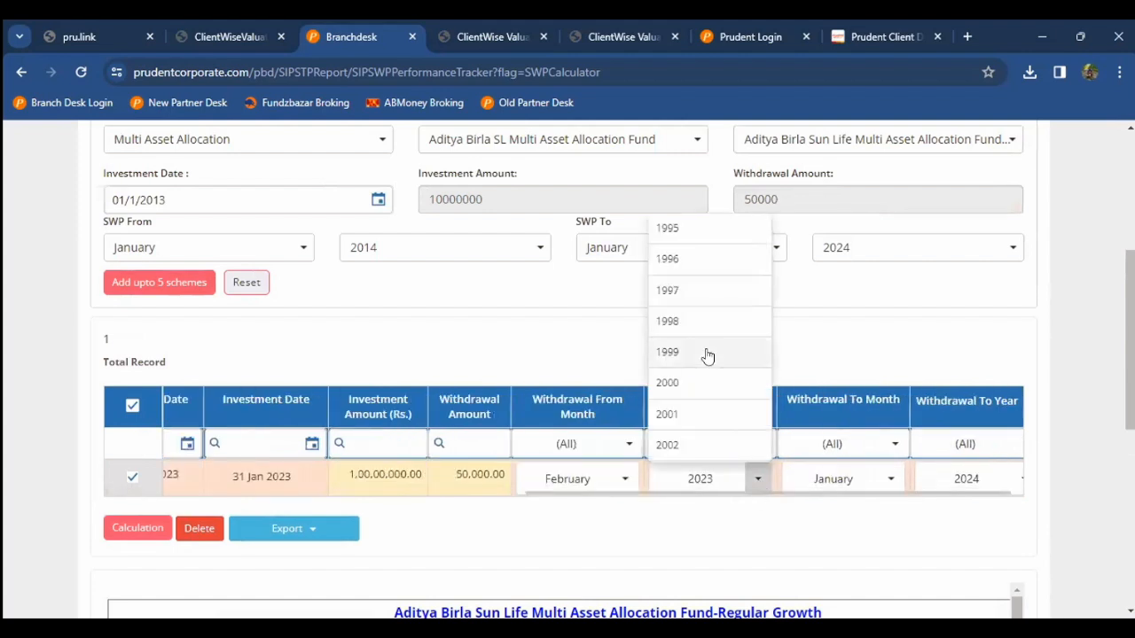
scroll(706, 356, down, 2)
click(677, 392)
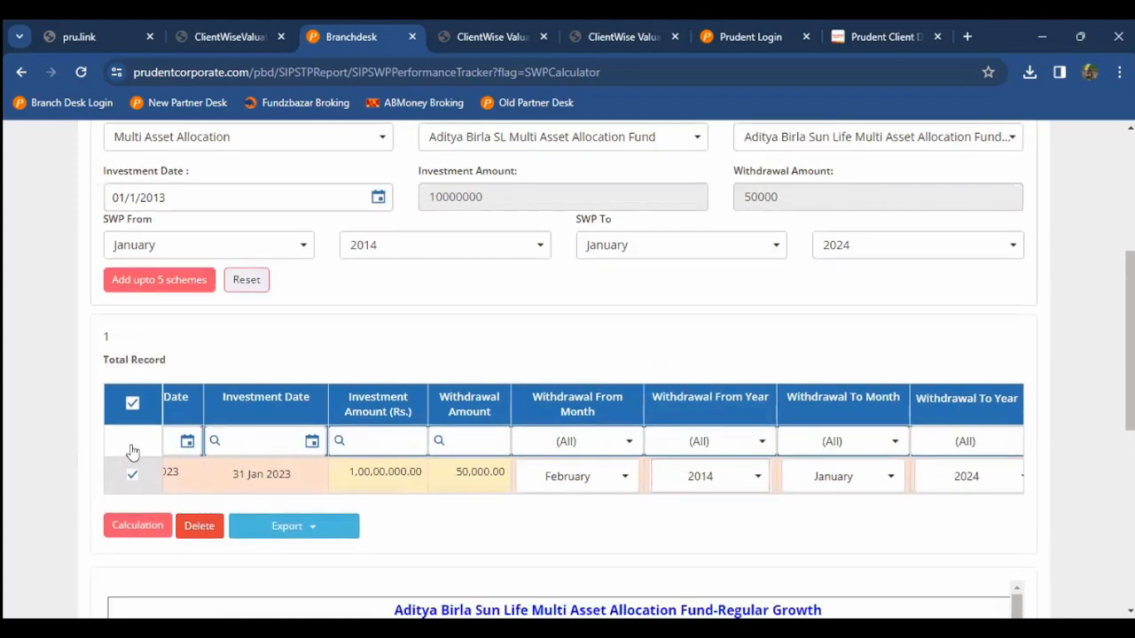
scroll(132, 454, down, 1)
click(133, 452)
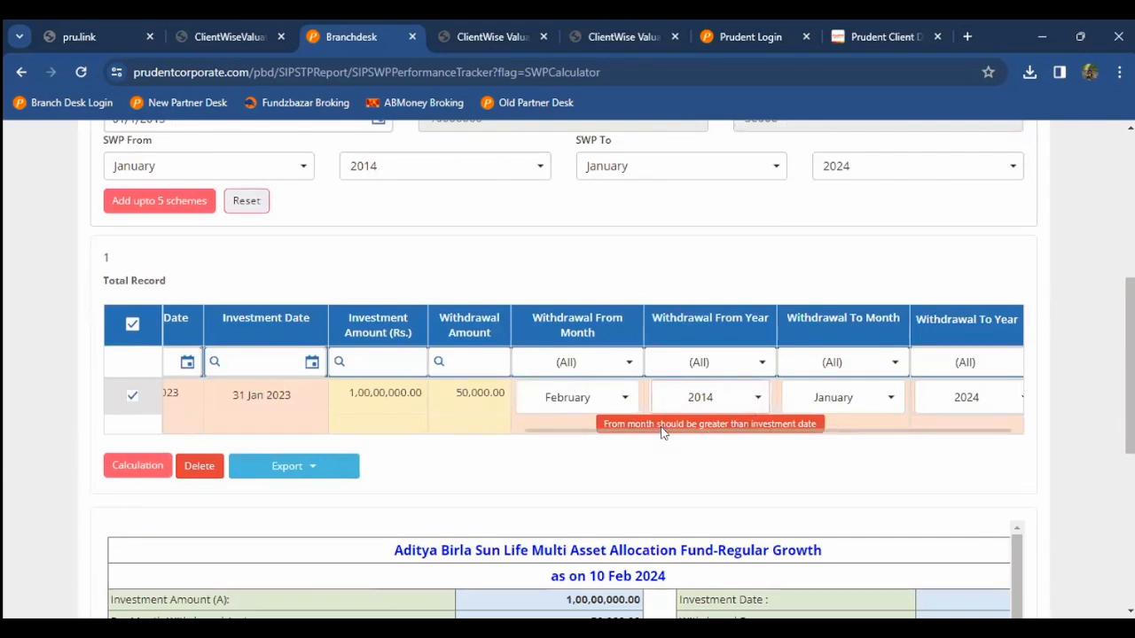
Step: Scroll through the recalculated SWP results, then go back to the HOME dashboard
scroll(574, 436, left, 2)
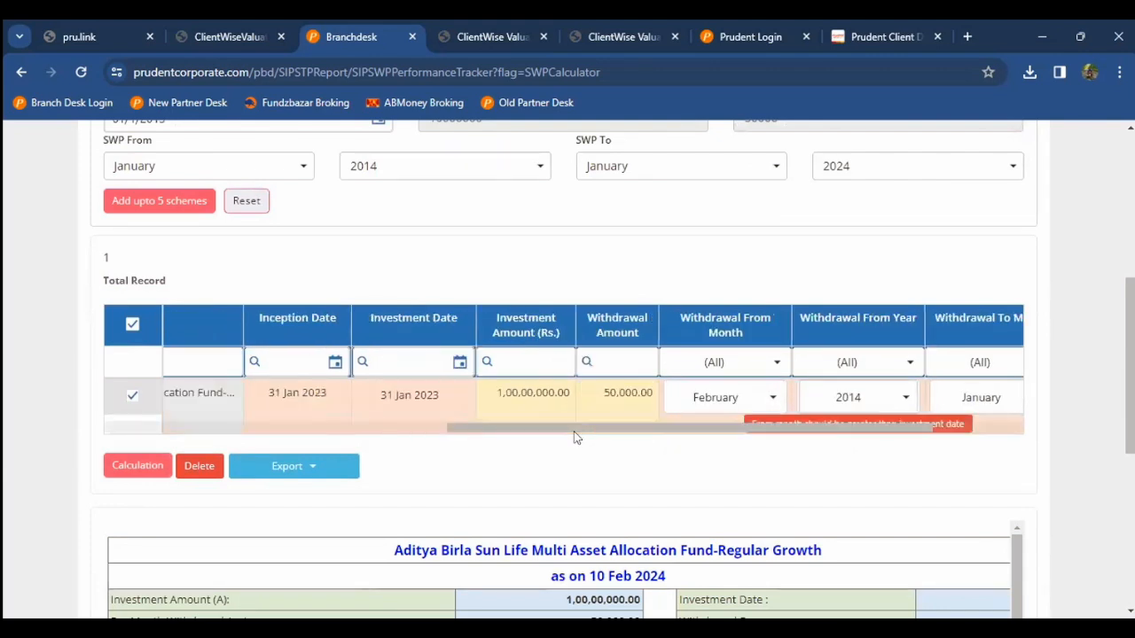
scroll(575, 436, up, 1)
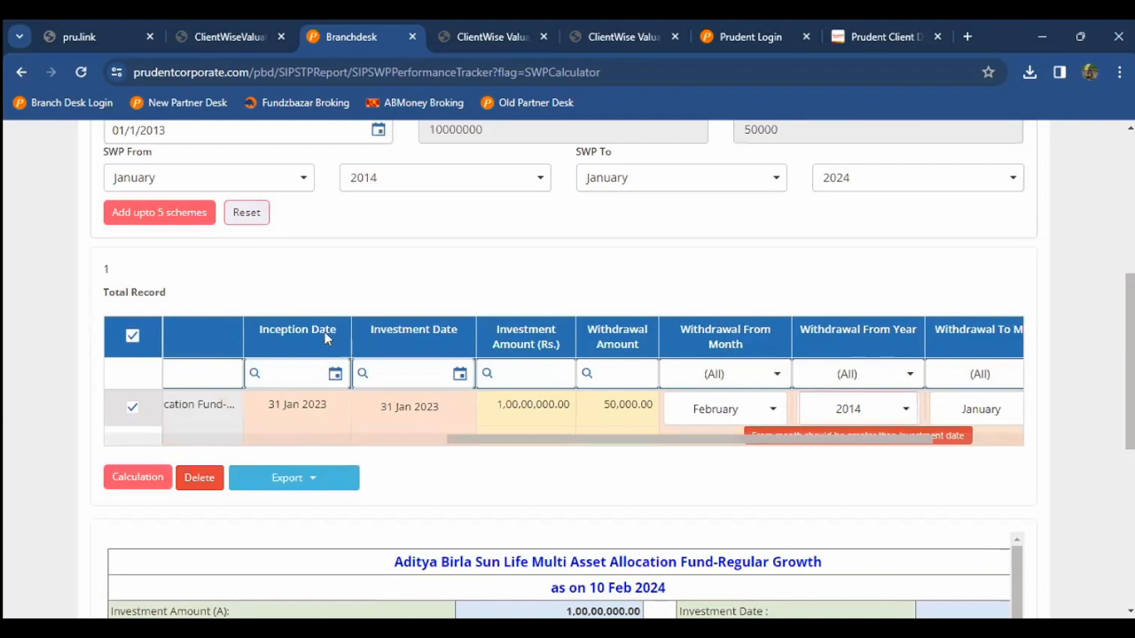
scroll(327, 338, up, 2)
scroll(617, 409, down, 1)
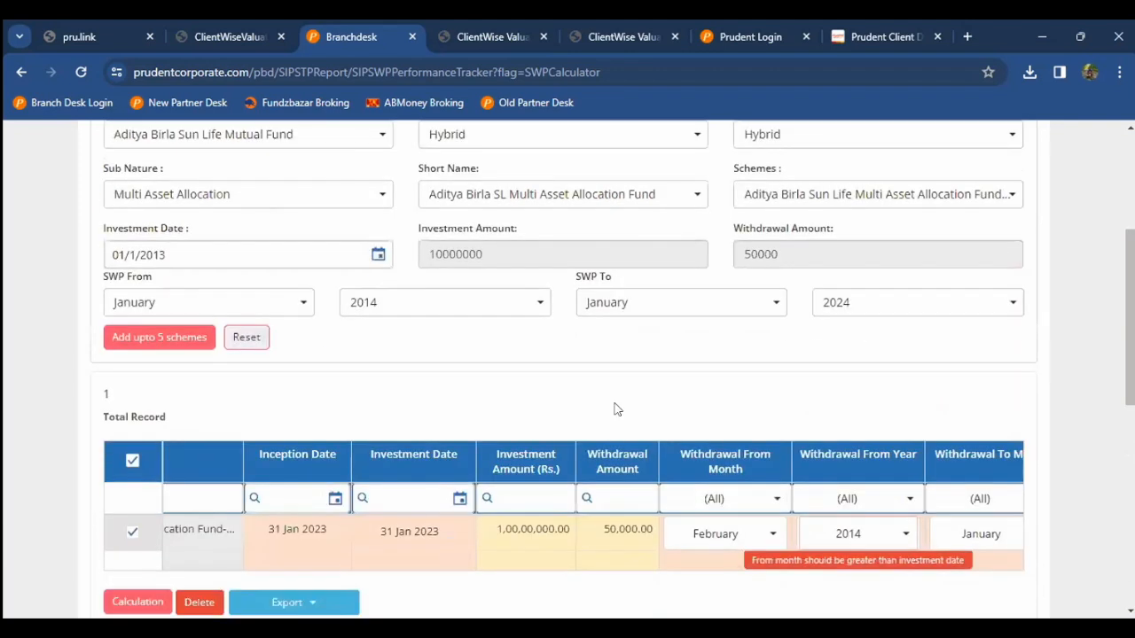
scroll(617, 408, down, 2)
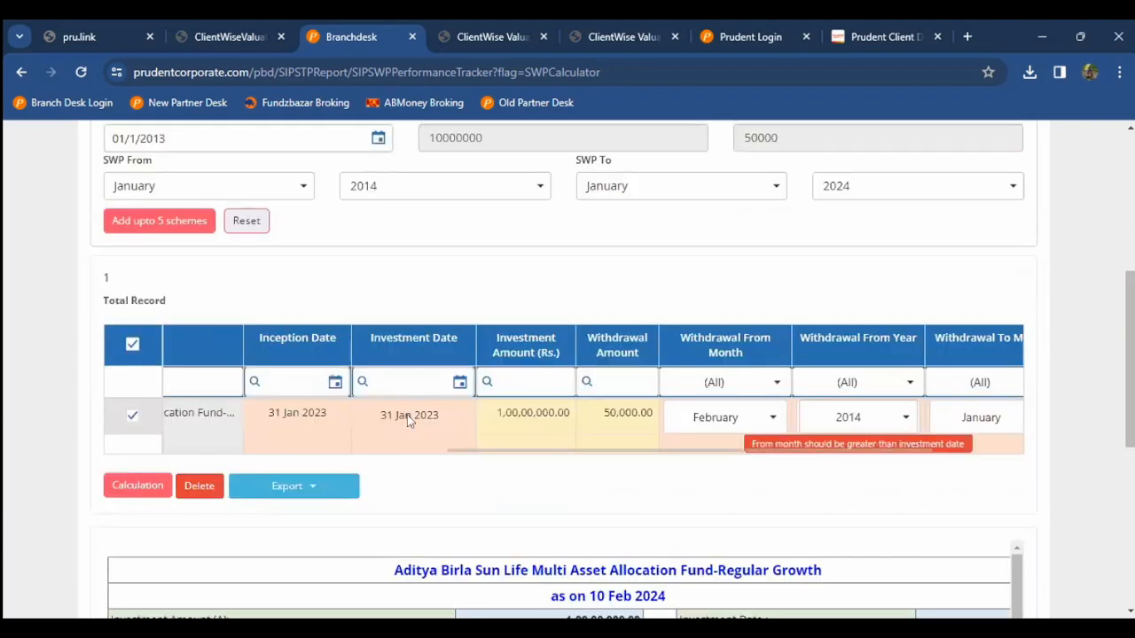
scroll(288, 333, up, 1)
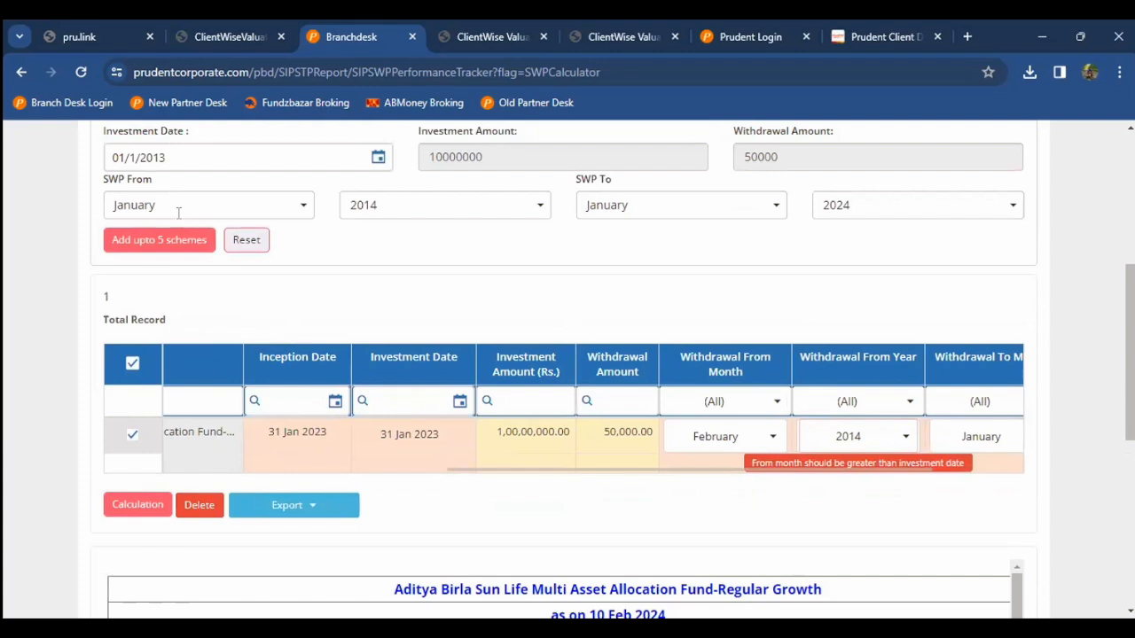
scroll(184, 223, up, 1)
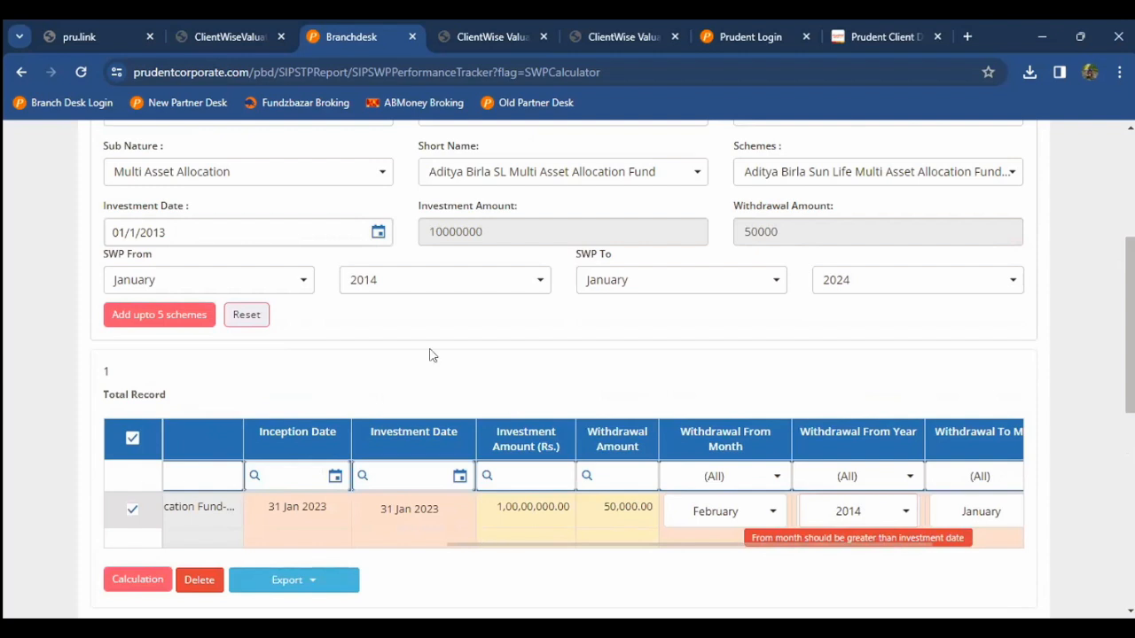
scroll(429, 355, down, 2)
scroll(429, 354, down, 2)
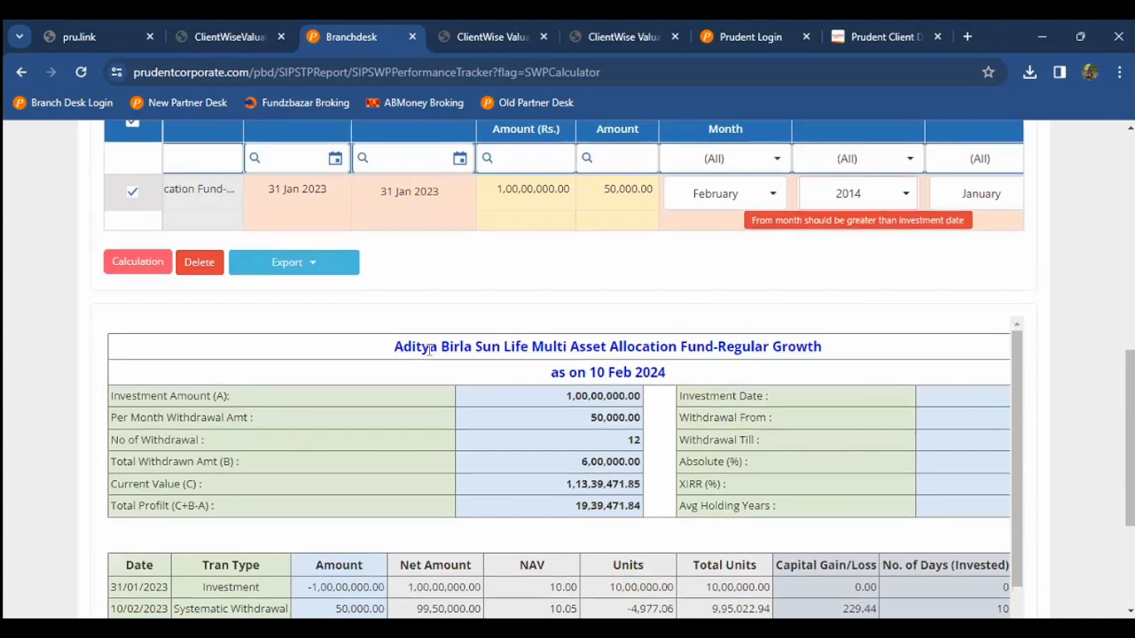
scroll(429, 349, up, 3)
scroll(225, 299, up, 3)
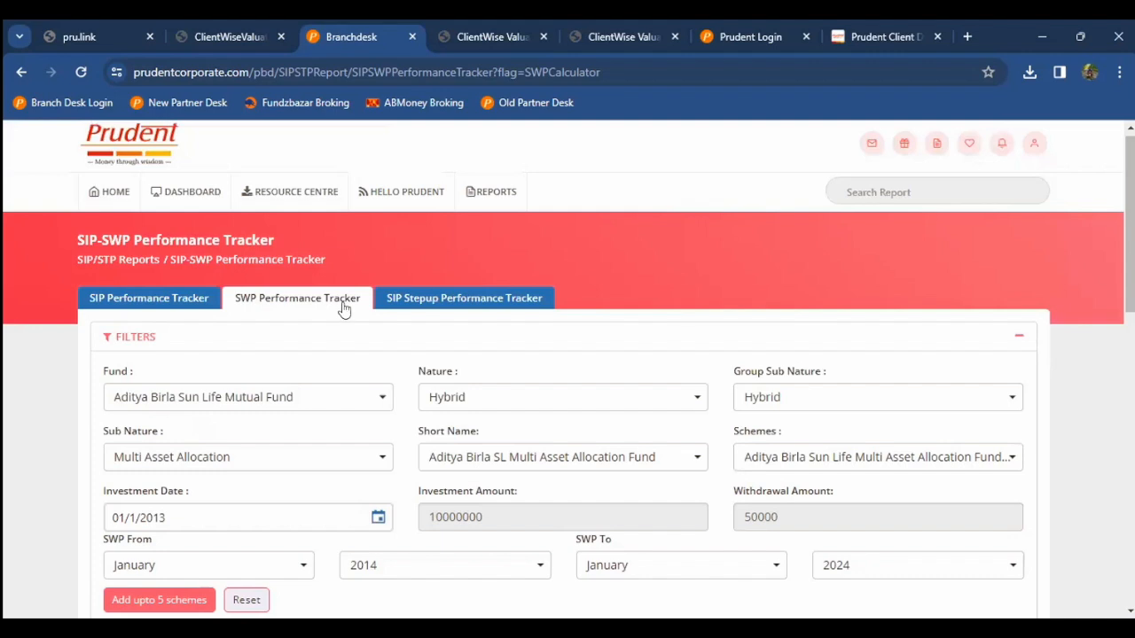
click(111, 192)
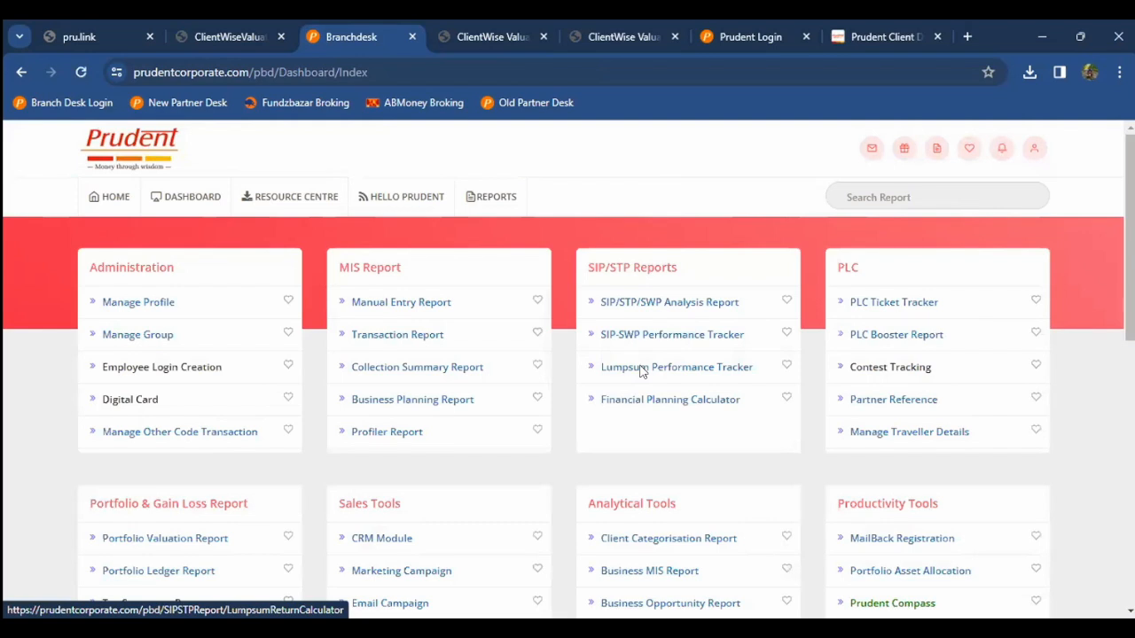
click(642, 370)
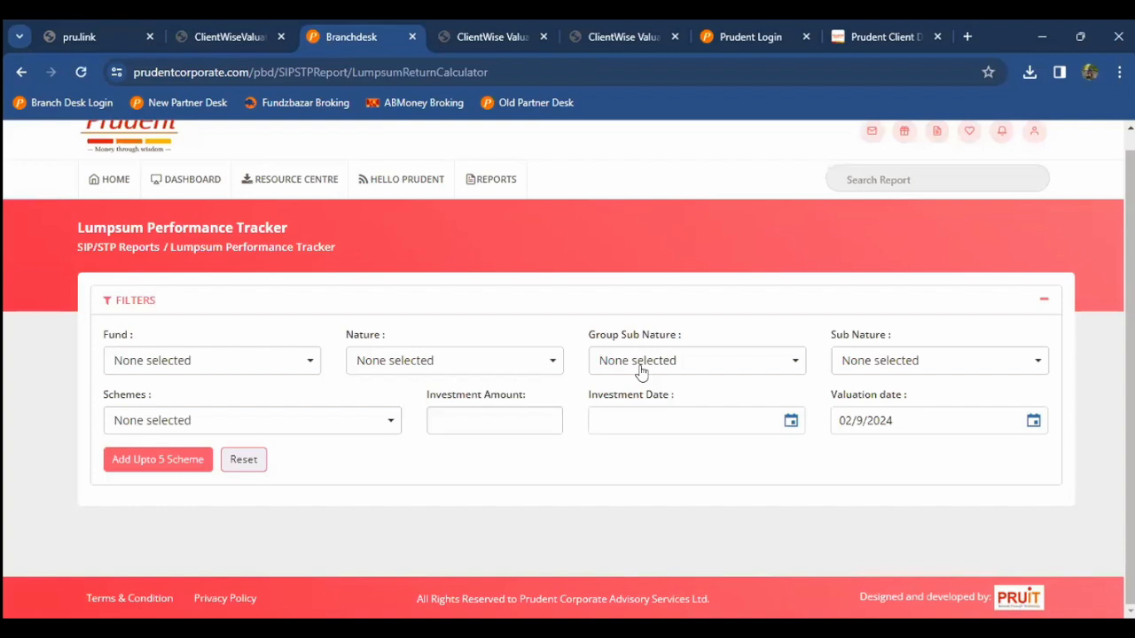
click(637, 362)
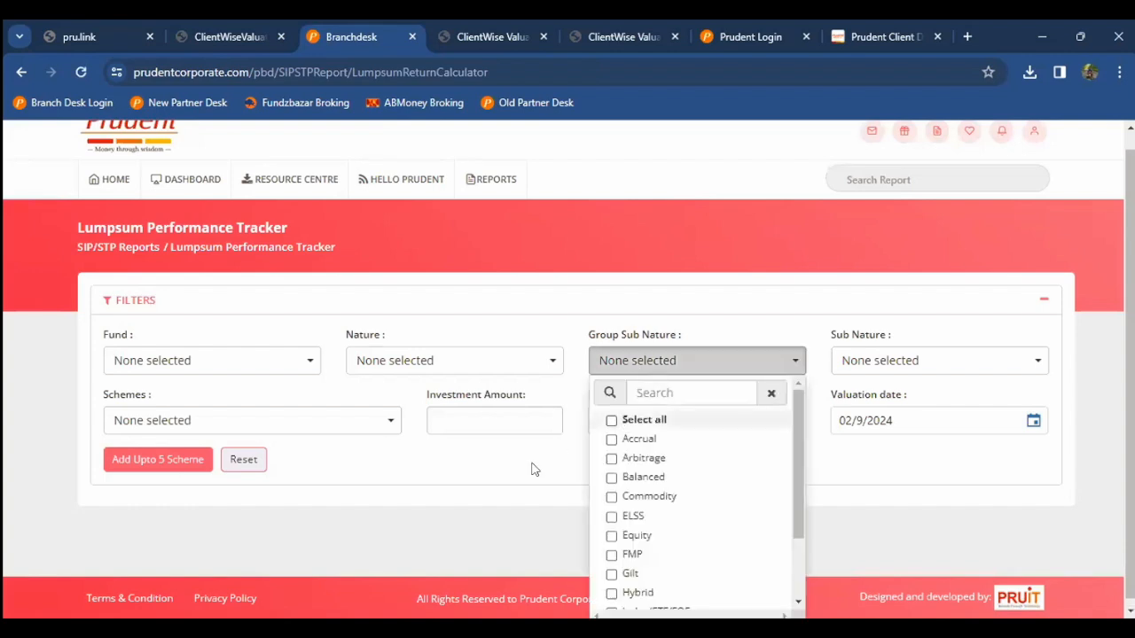
click(535, 470)
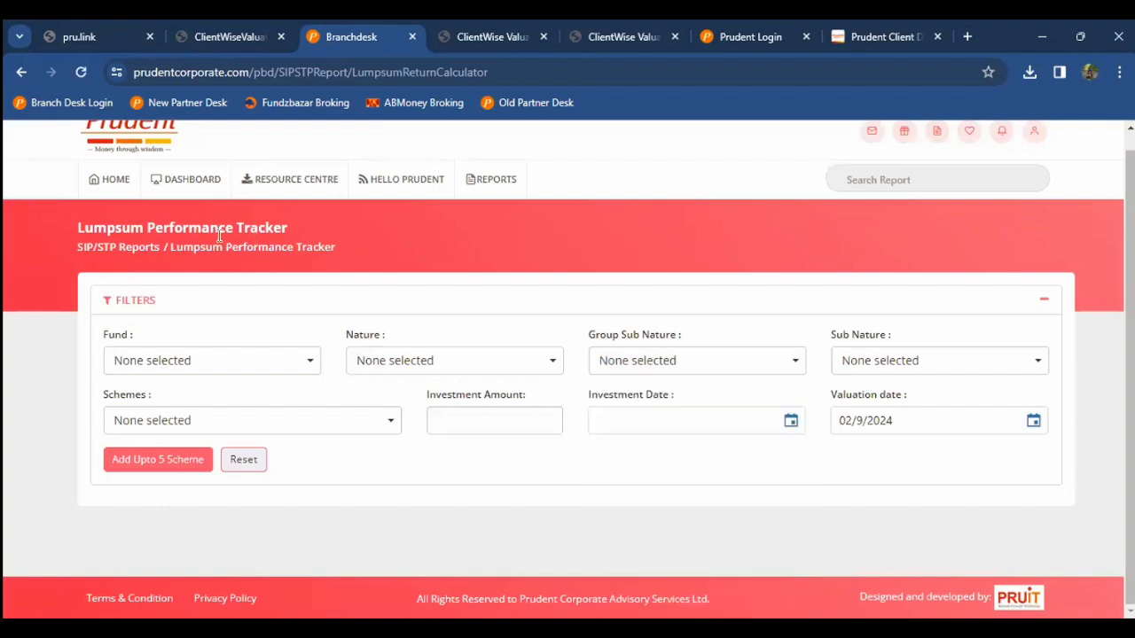
click(6, 379)
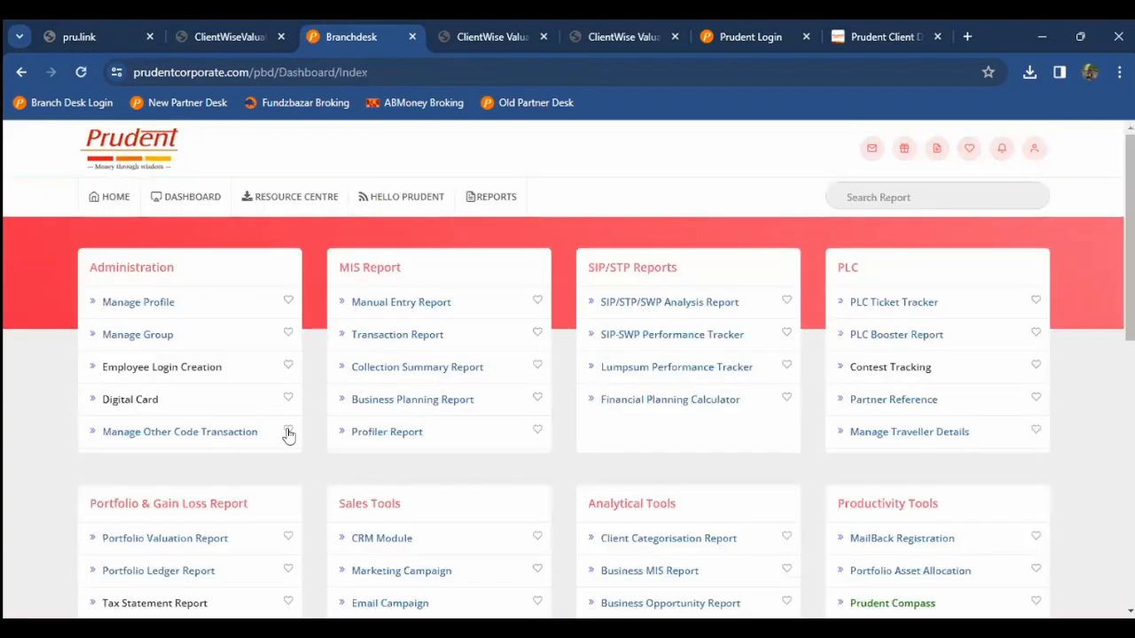
click(637, 403)
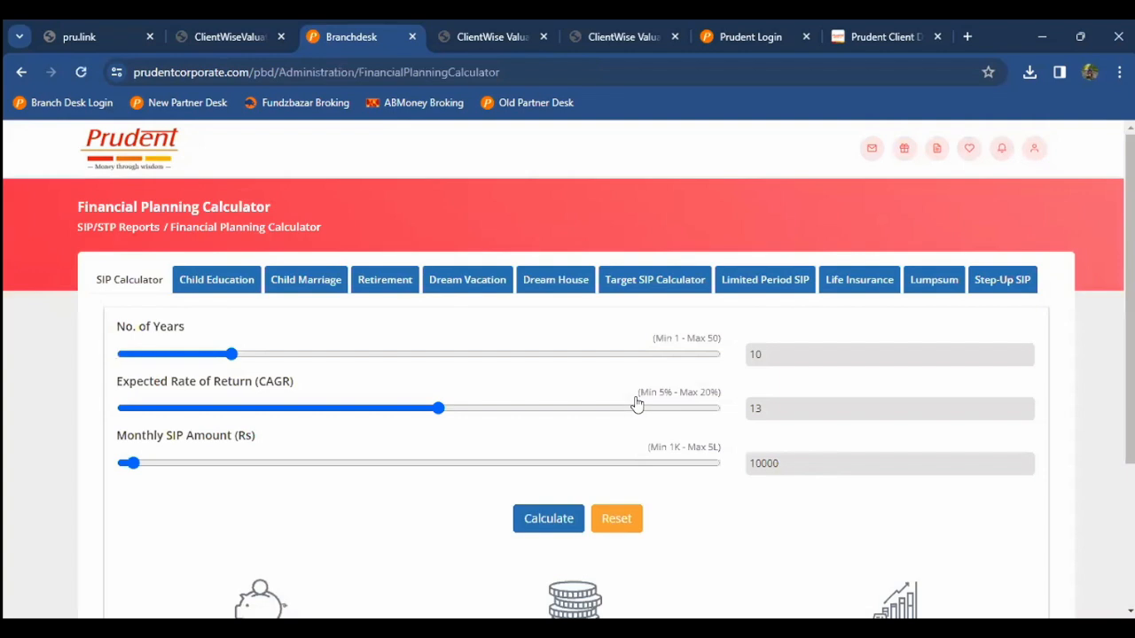
scroll(382, 340, down, 1)
scroll(233, 293, down, 2)
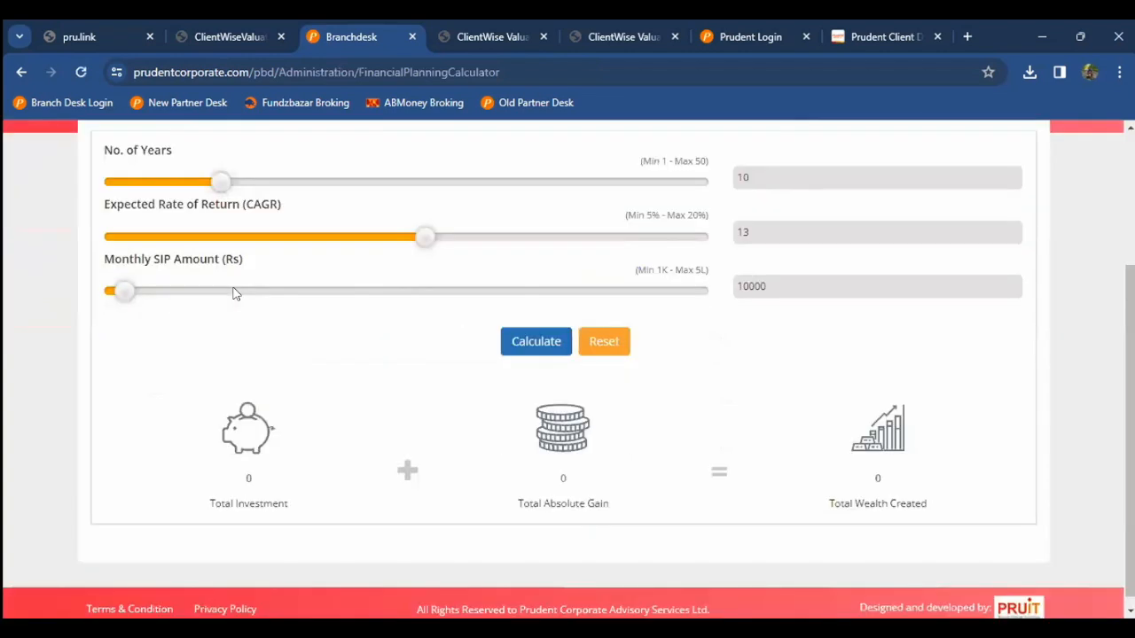
scroll(236, 294, up, 2)
click(262, 201)
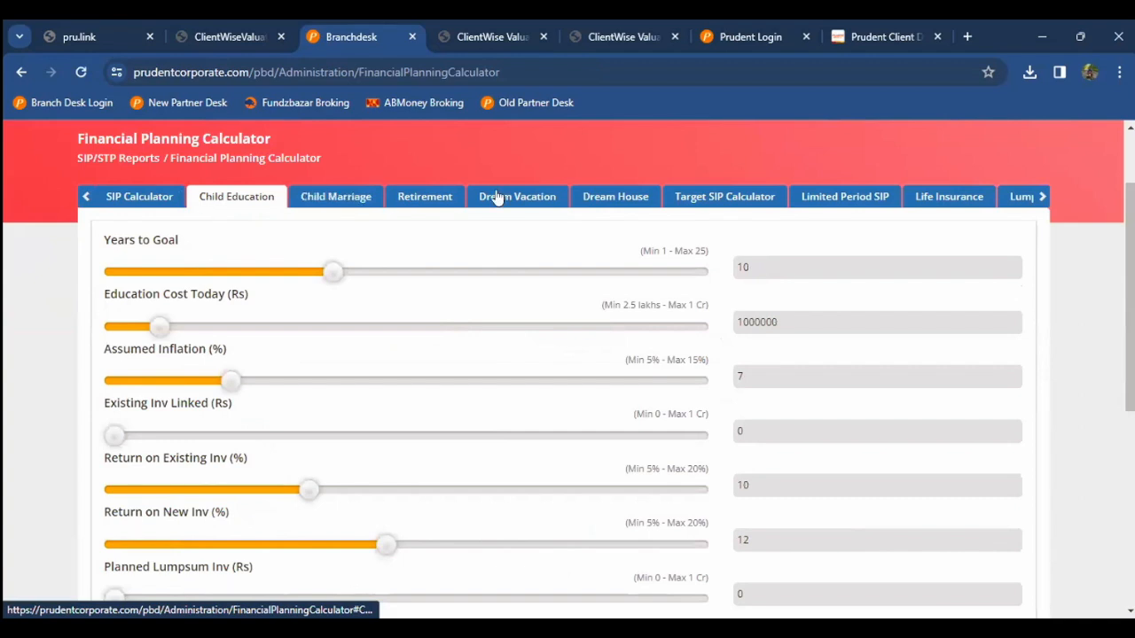
scroll(620, 200, up, 2)
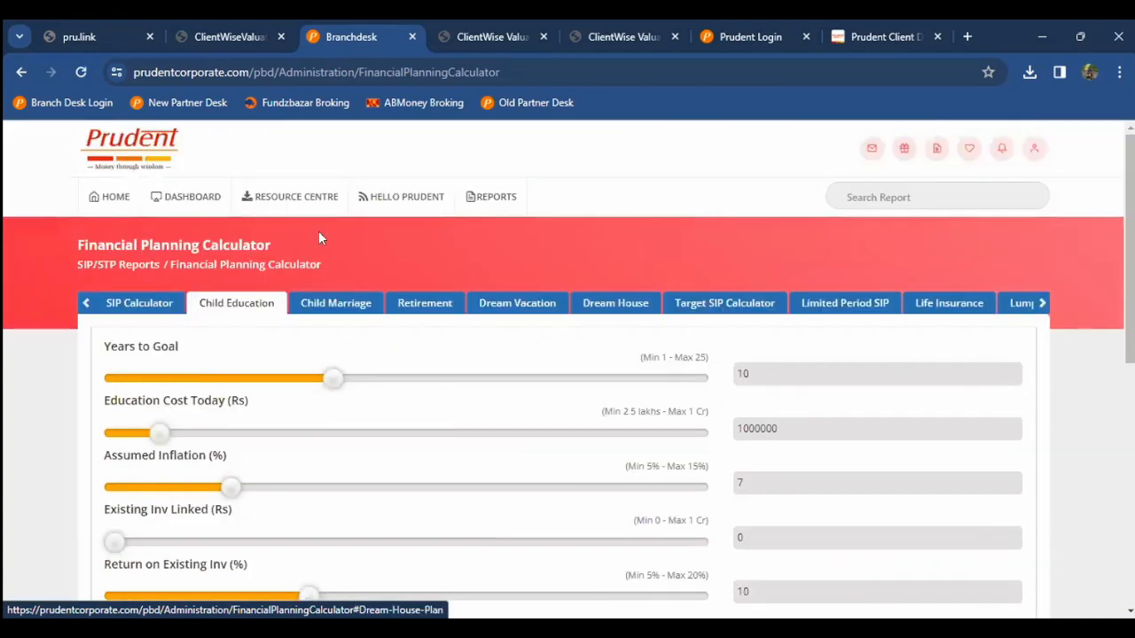
click(97, 197)
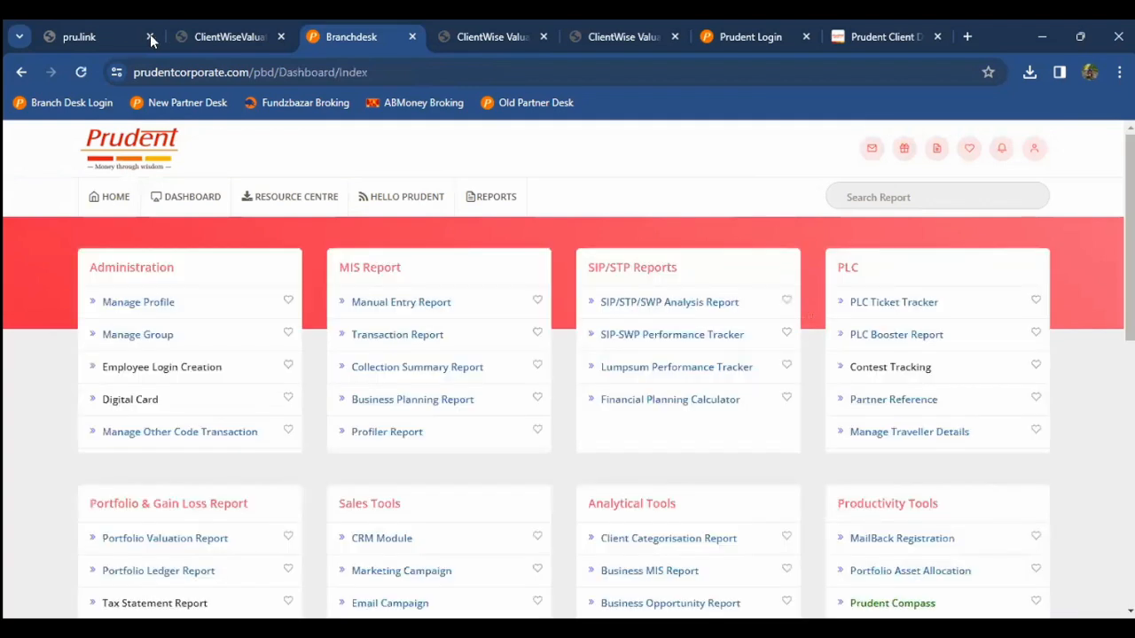
Step: Close the pru.link page and look over the dashboard's report list
click(150, 36)
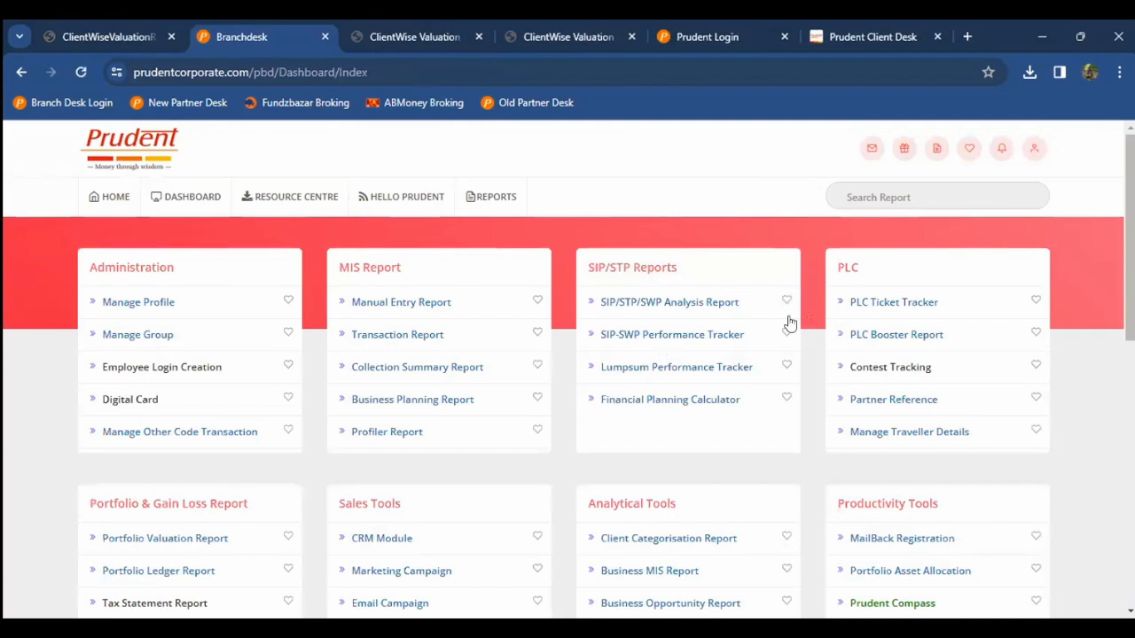
scroll(814, 286, down, 1)
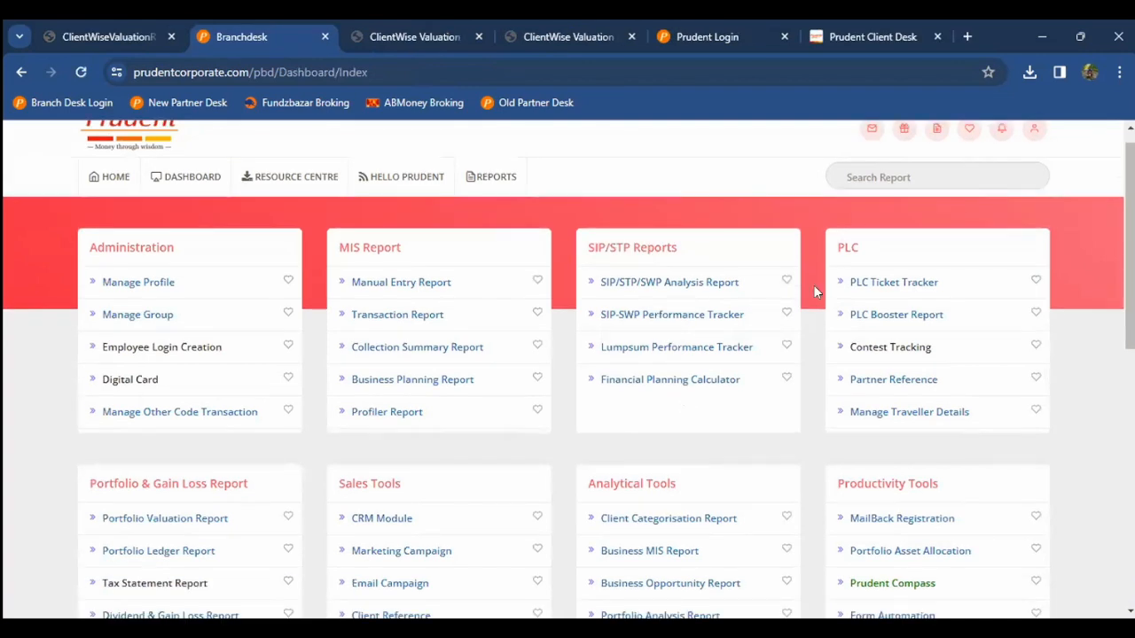
scroll(887, 322, down, 1)
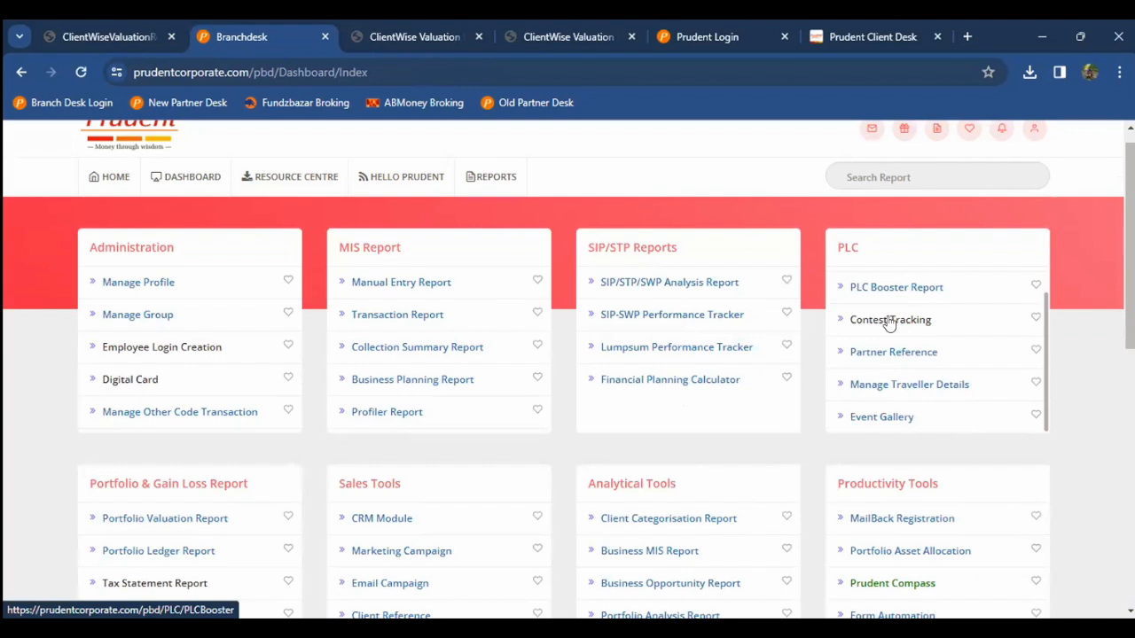
scroll(888, 323, up, 1)
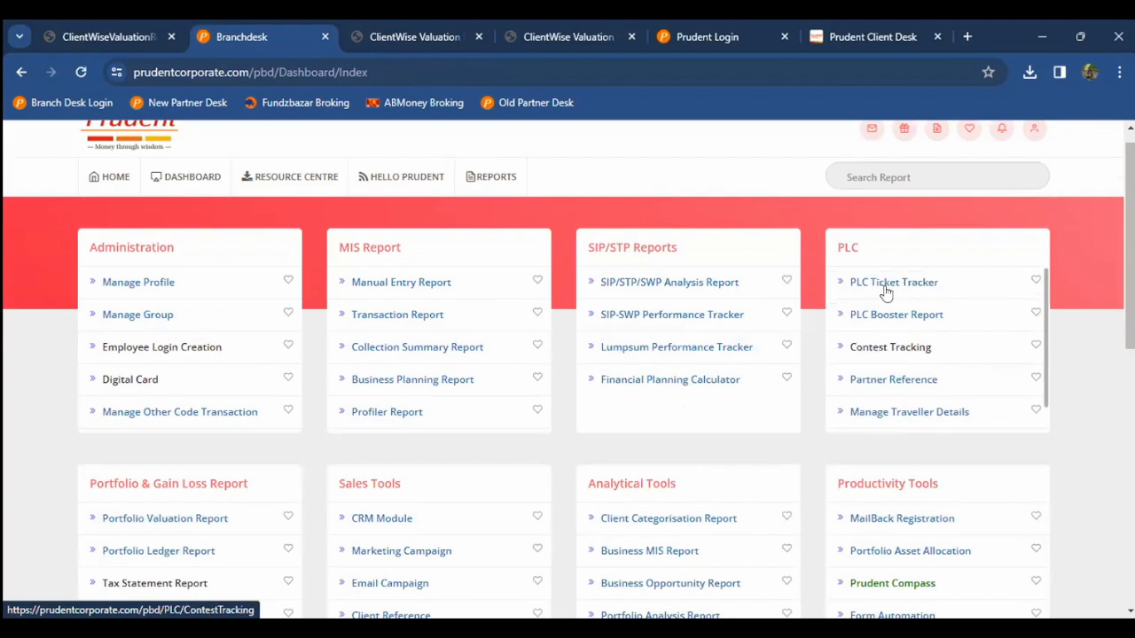
Step: Open PLC Ticket Tracker's Detail View and close the leftover ClientWise Valuation tab
click(890, 290)
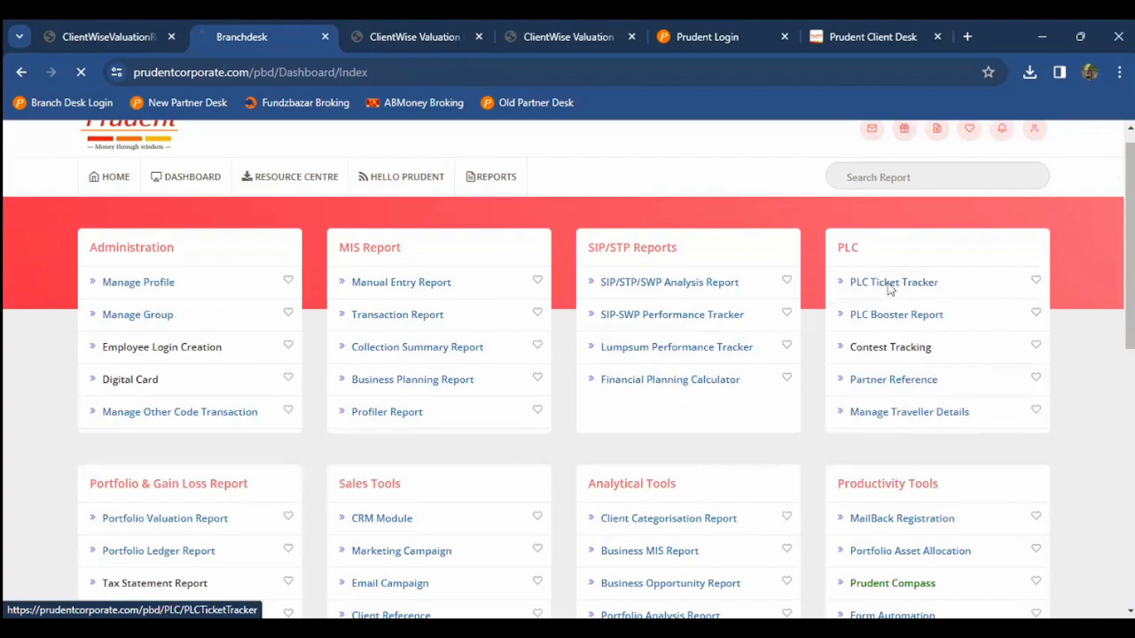
scroll(889, 293, down, 1)
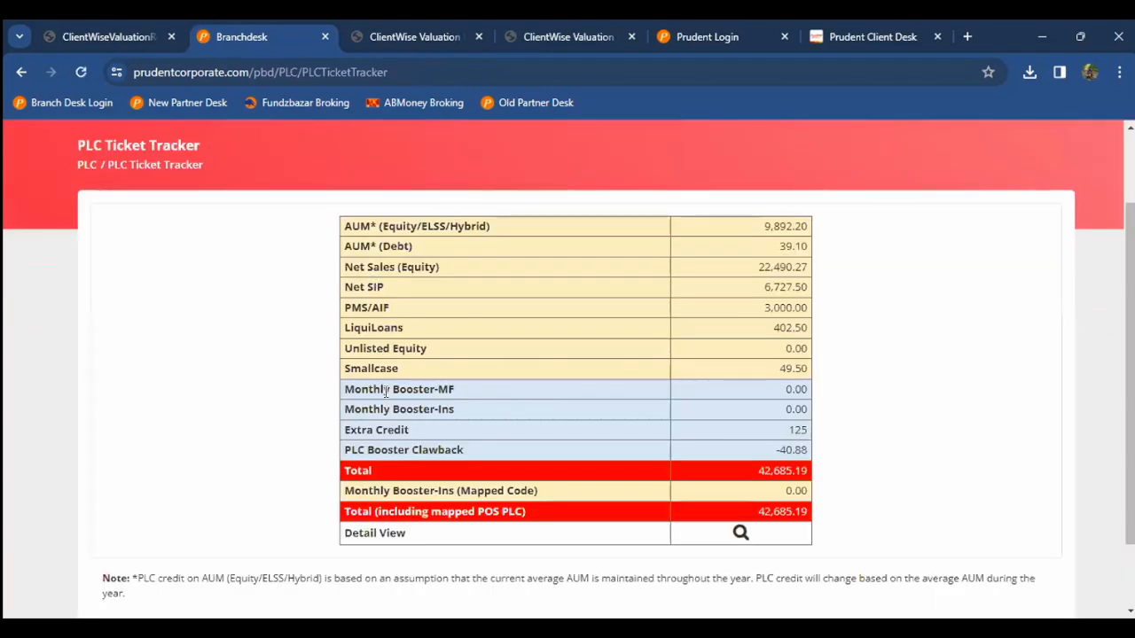
click(740, 533)
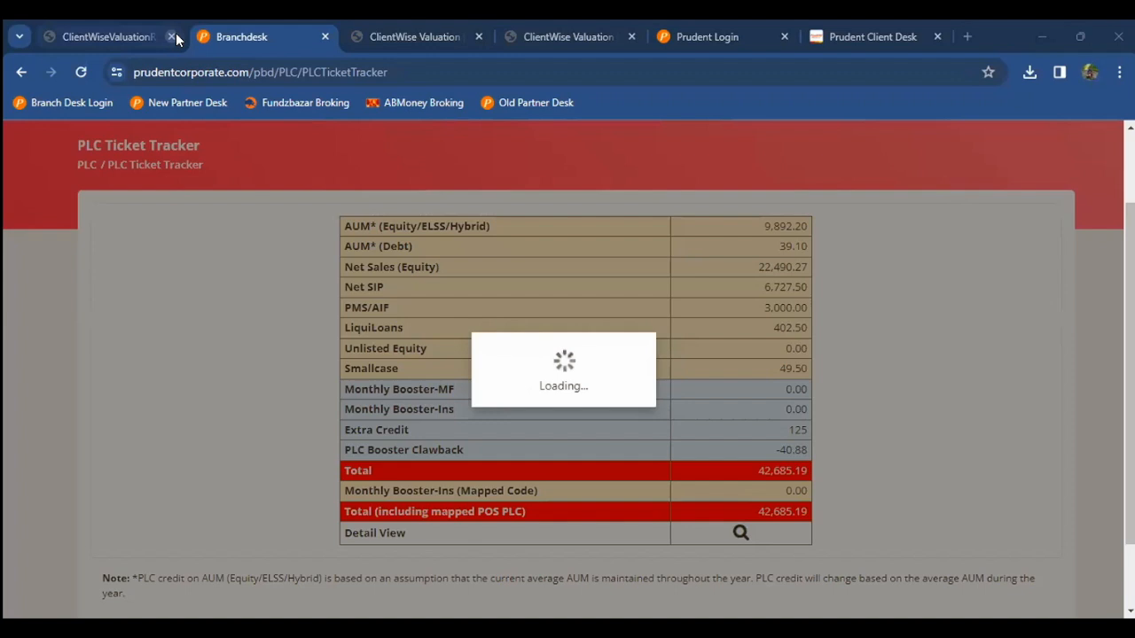
click(325, 36)
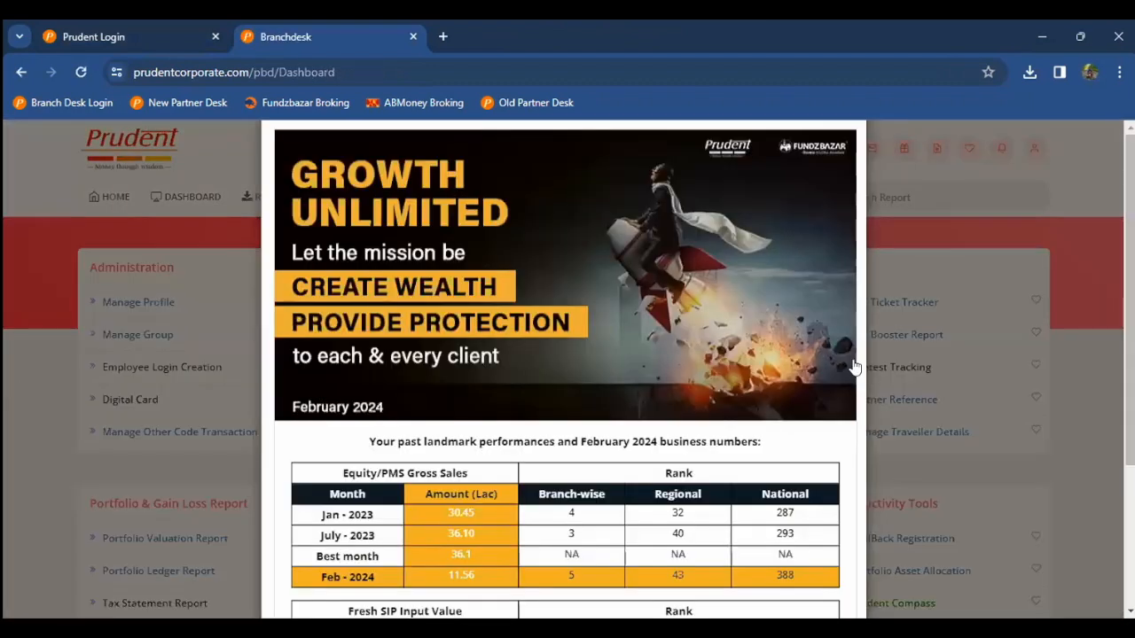
Step: Dismiss the Growth Unlimited announcement and open PLC Contest Tracking
click(887, 381)
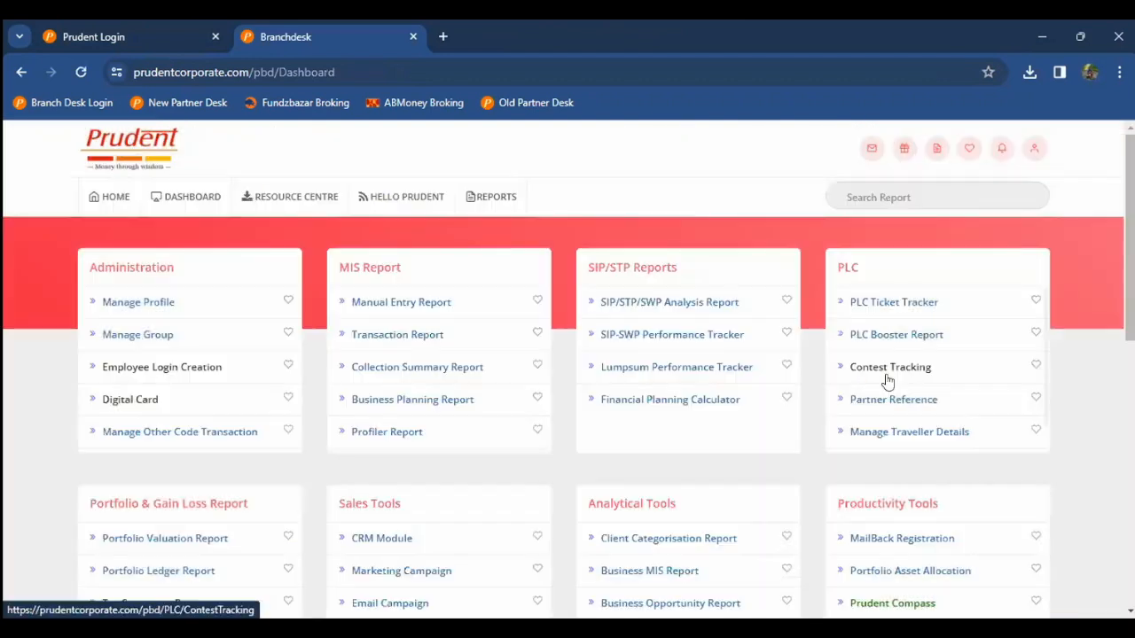
scroll(810, 355, down, 1)
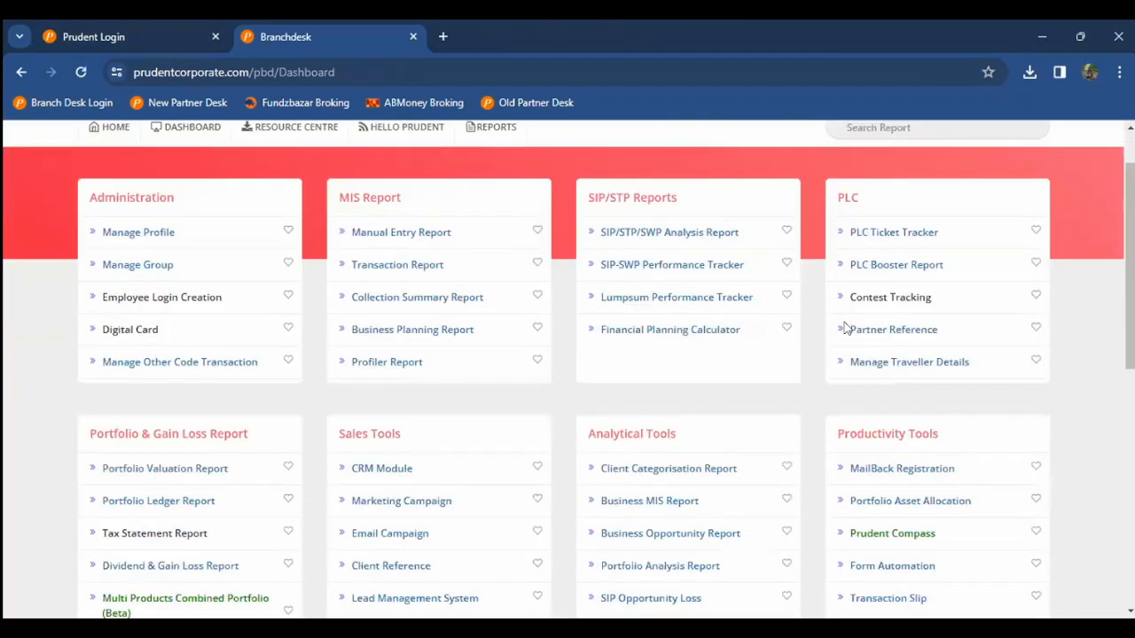
click(886, 299)
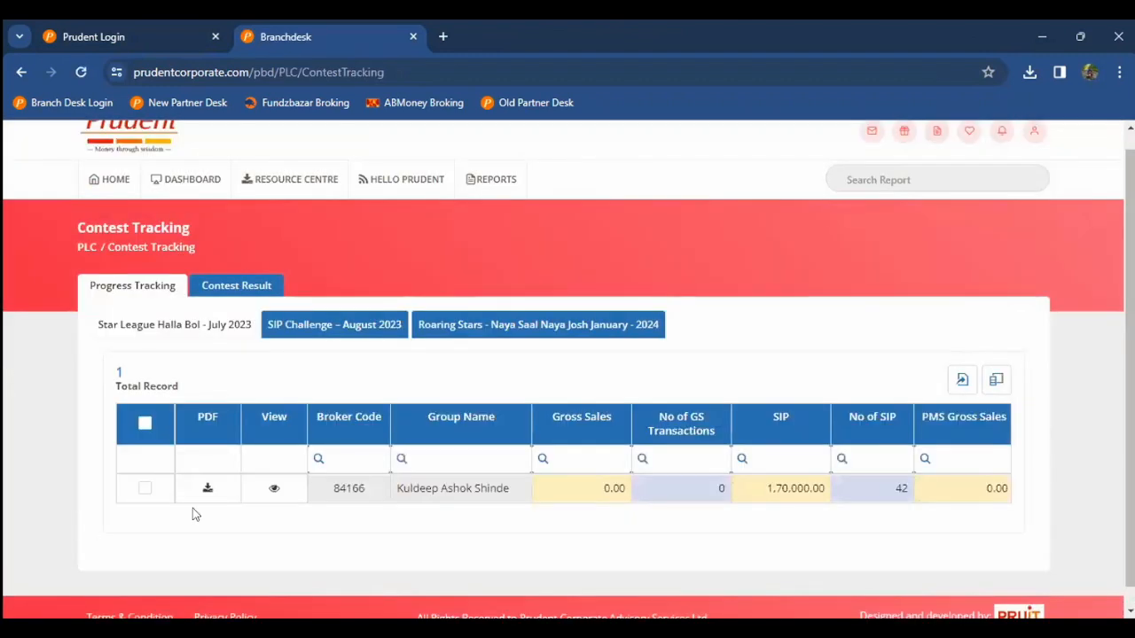
Step: View progress for the Star League Halla Bol and Roaring Stars contests
click(200, 332)
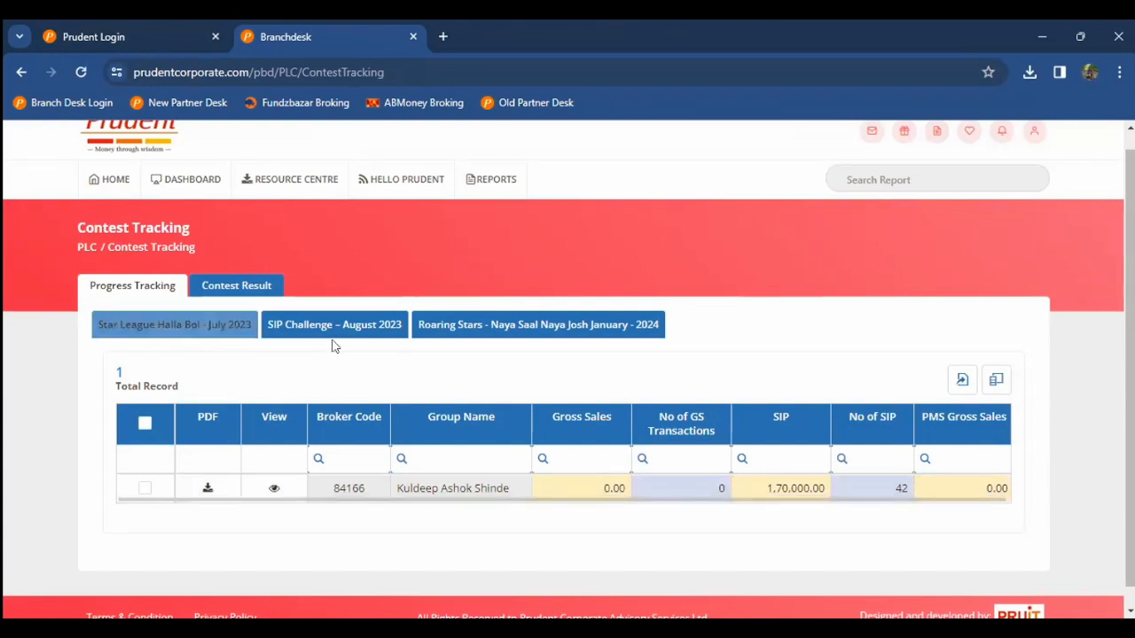
click(503, 325)
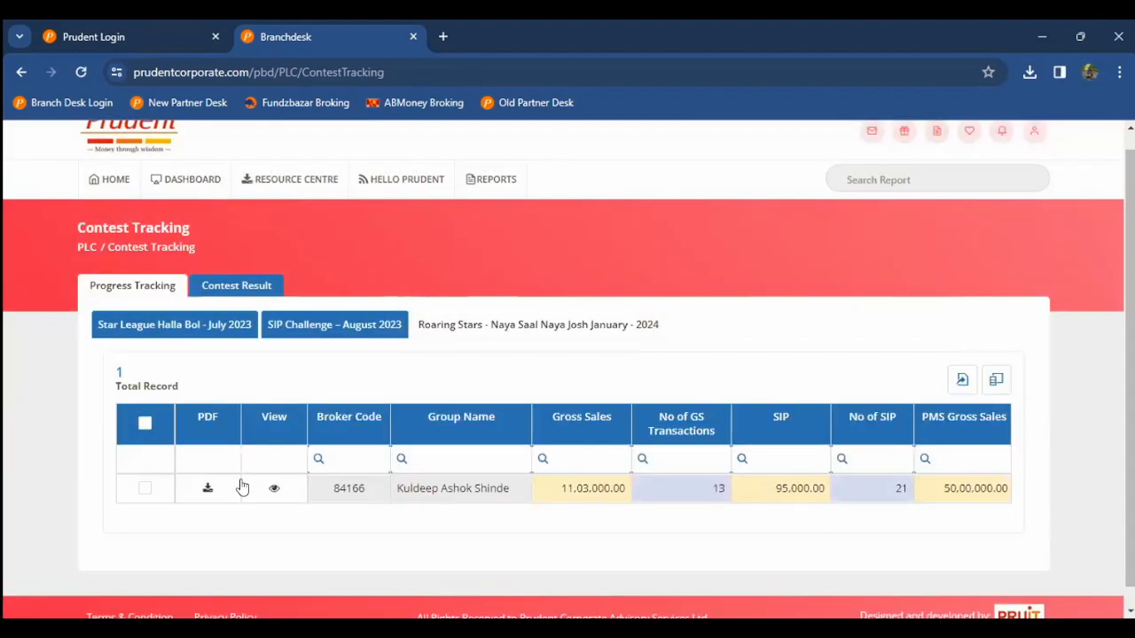
scroll(241, 485, down, 1)
drag(502, 479, 511, 495)
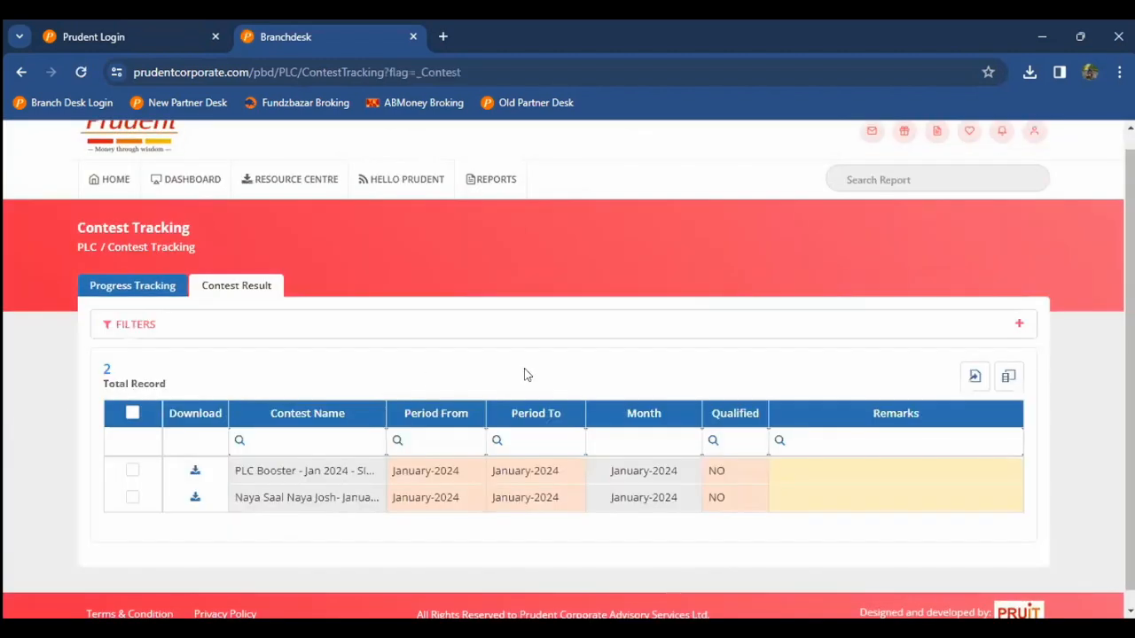
scroll(709, 400, down, 1)
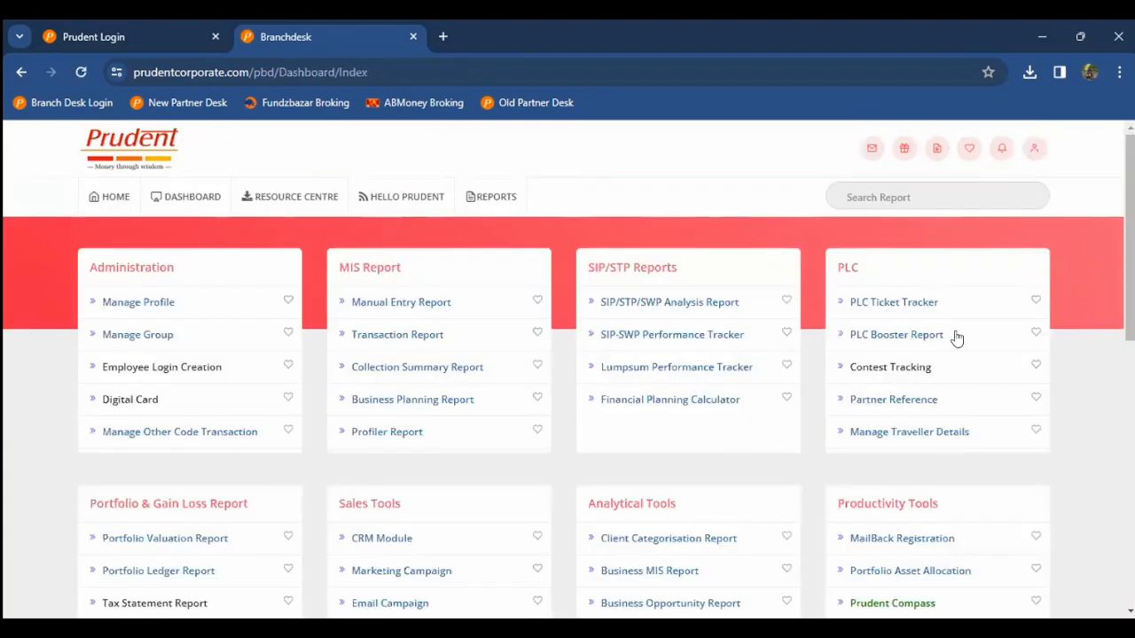
scroll(877, 319, down, 3)
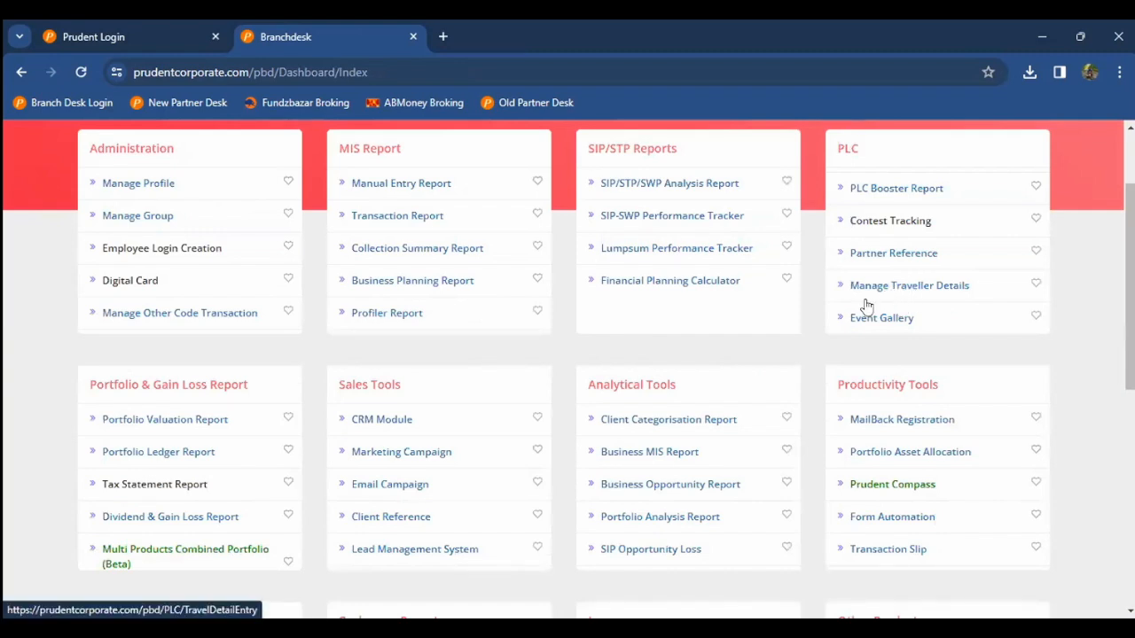
scroll(829, 321, down, 1)
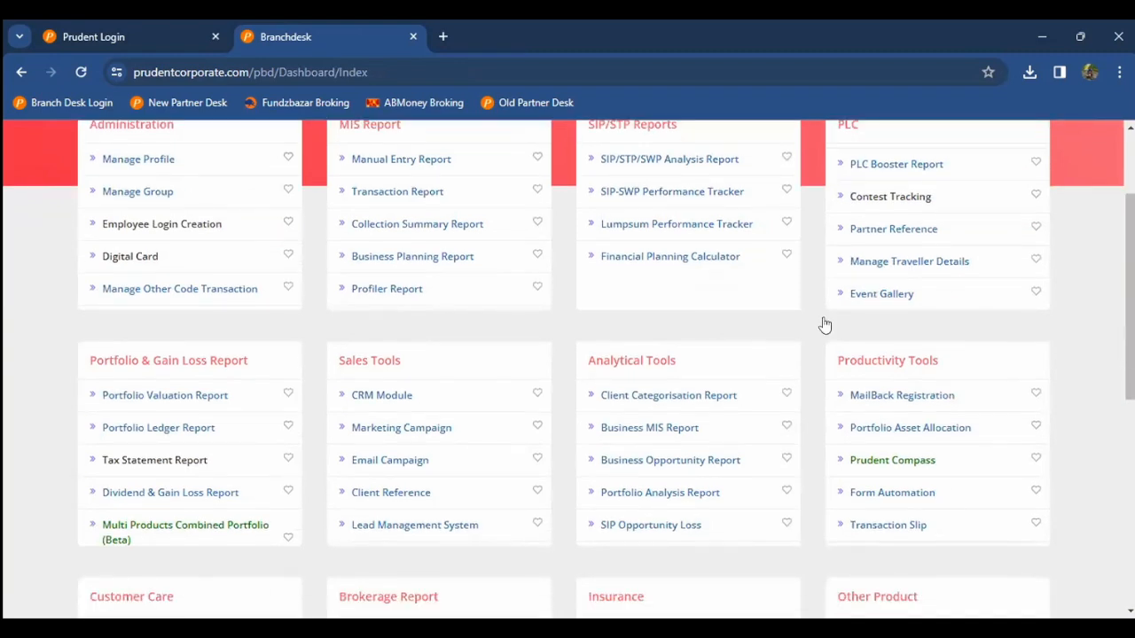
click(855, 234)
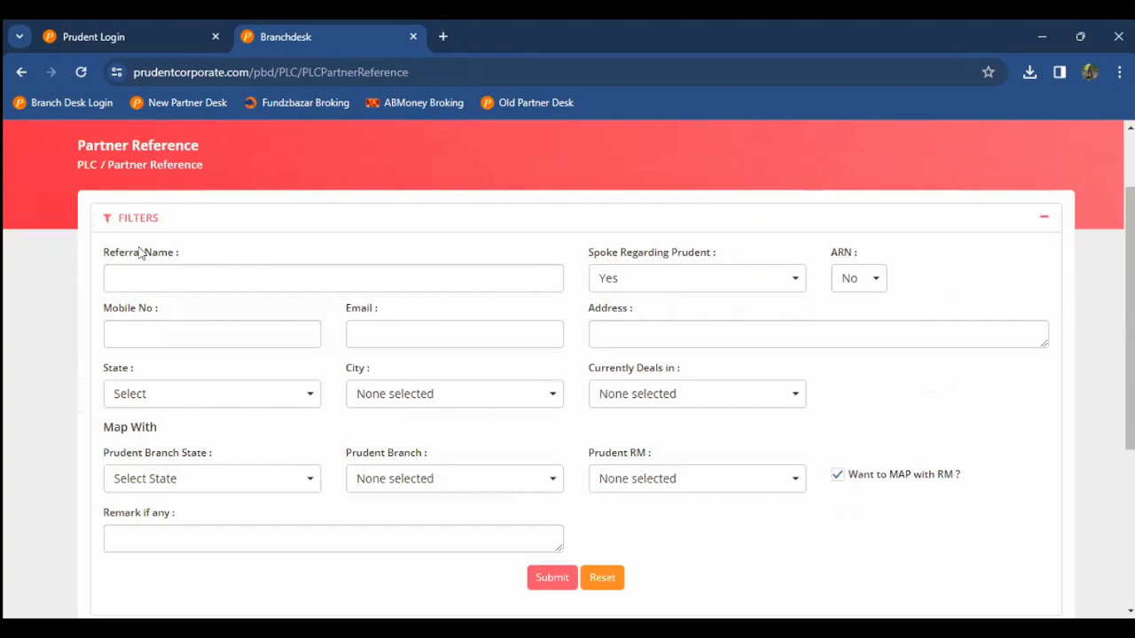
click(180, 271)
click(6, 356)
click(672, 488)
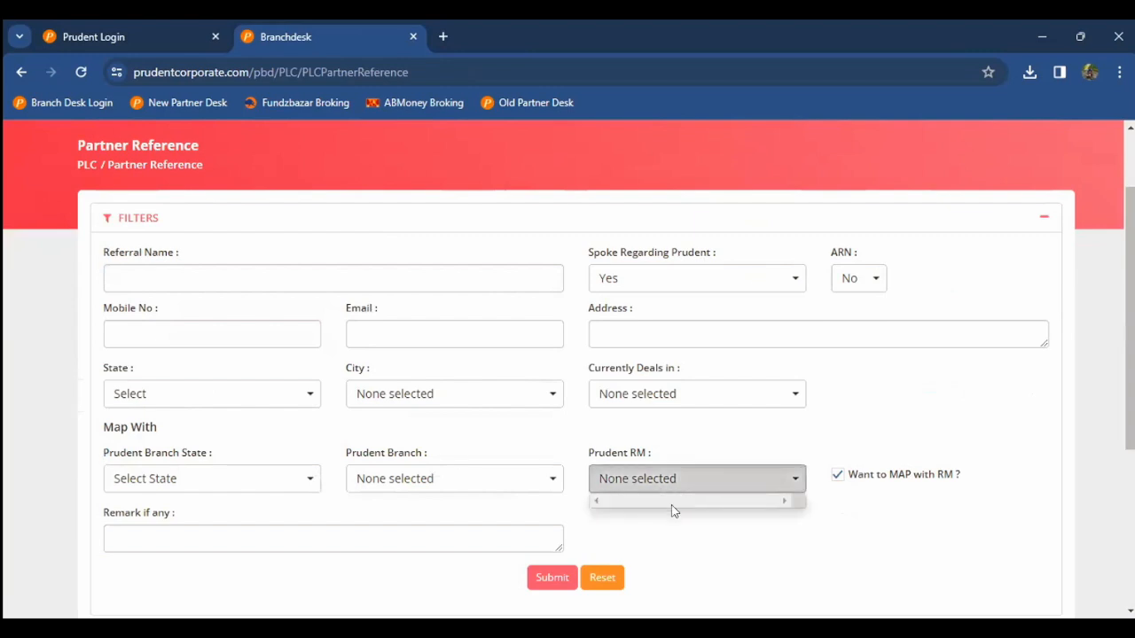
click(56, 440)
scroll(56, 440, up, 2)
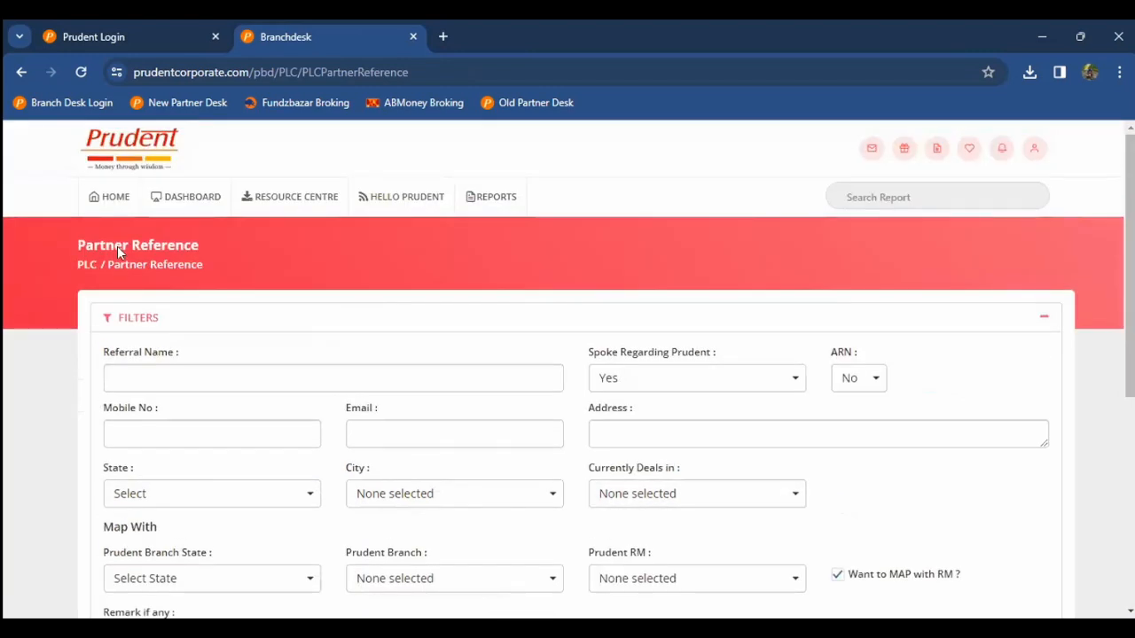
click(117, 212)
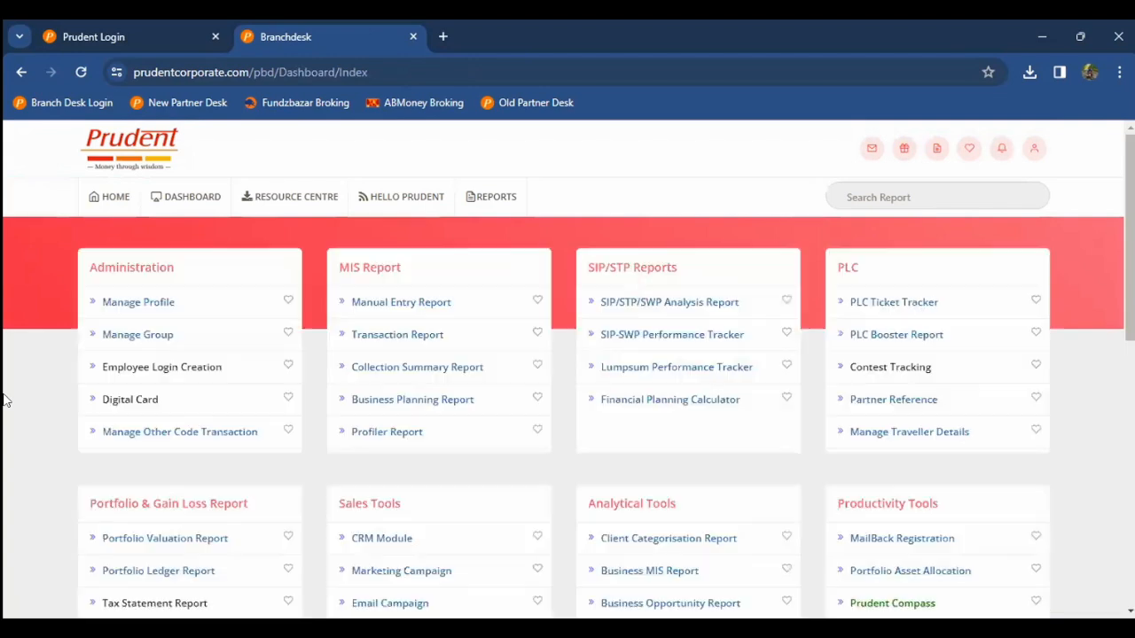
scroll(5, 400, down, 2)
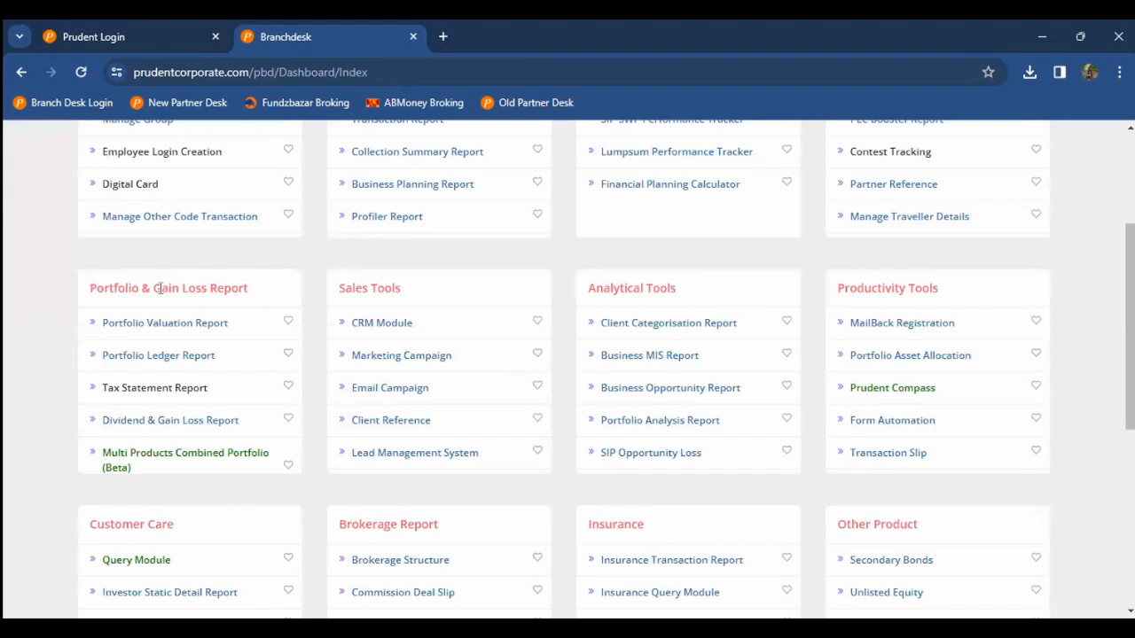
scroll(145, 399, down, 3)
scroll(133, 355, up, 5)
Step: Open the Portfolio Valuation Report and tick the client's sub group, found by name search
click(135, 347)
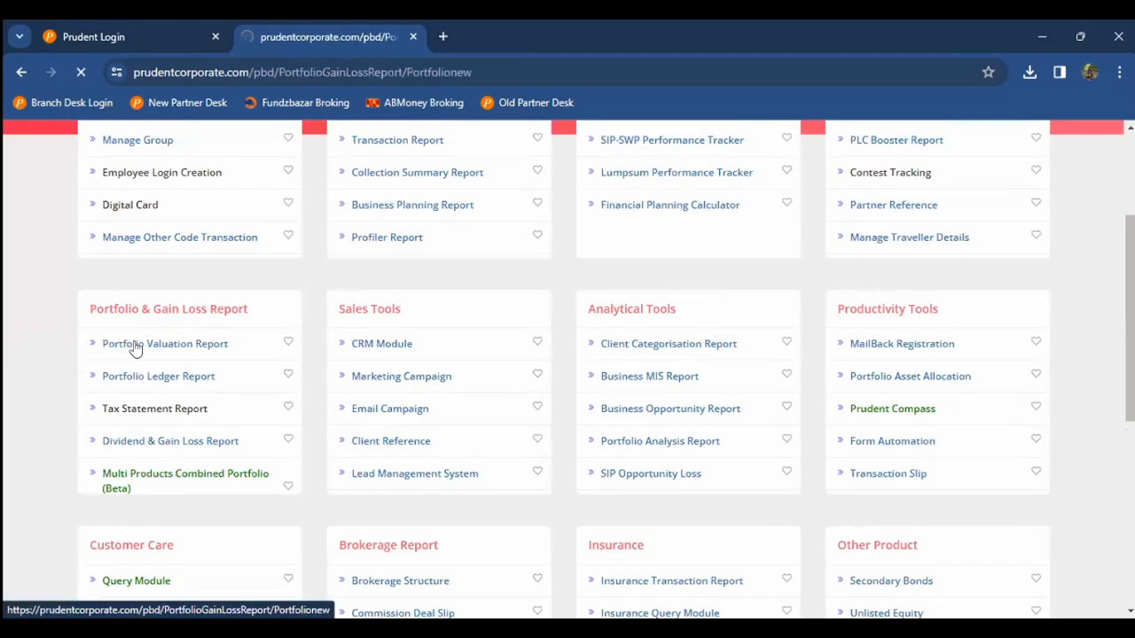
click(223, 303)
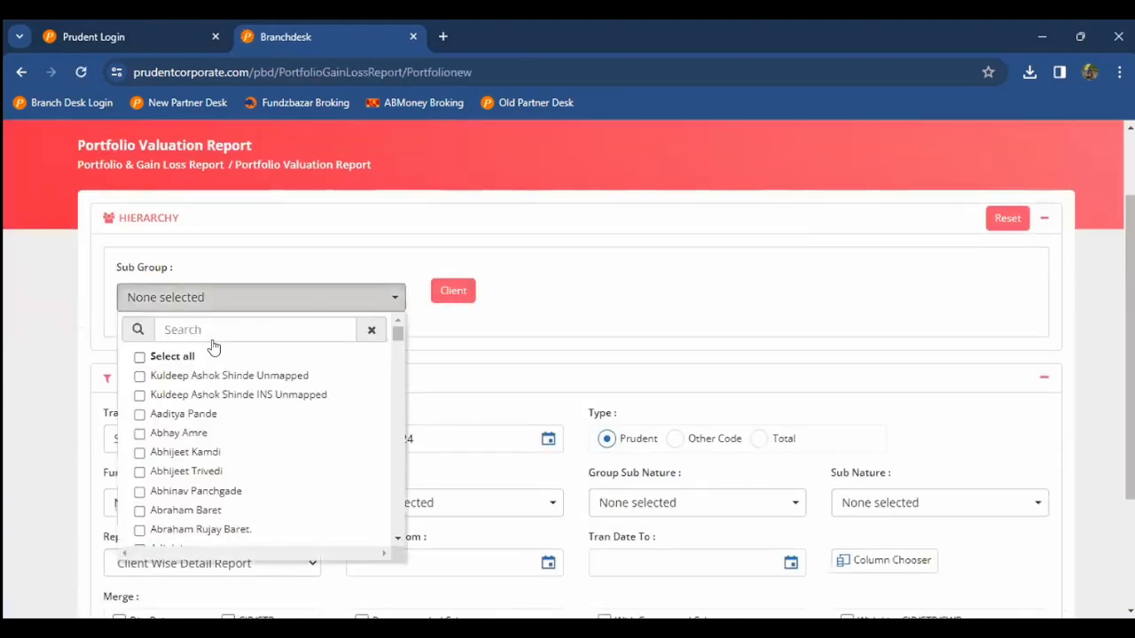
click(229, 324)
text(amol)
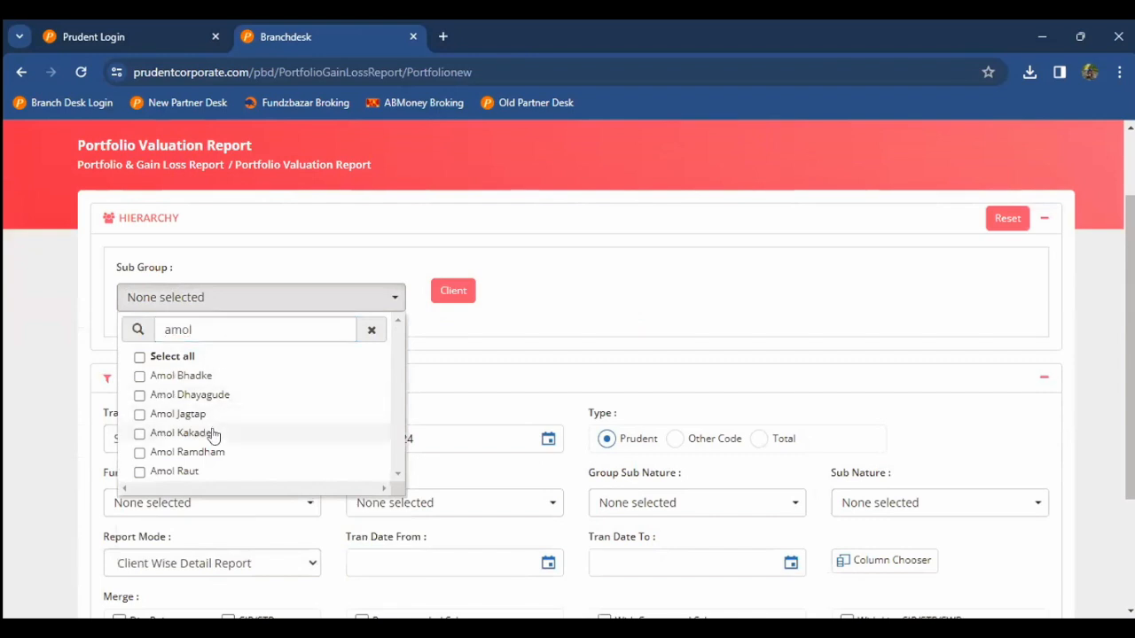
click(213, 434)
click(6, 401)
Step: Tick the client and show the report, listing 301 transactions as on 02/09/2024
click(455, 296)
click(689, 297)
click(665, 375)
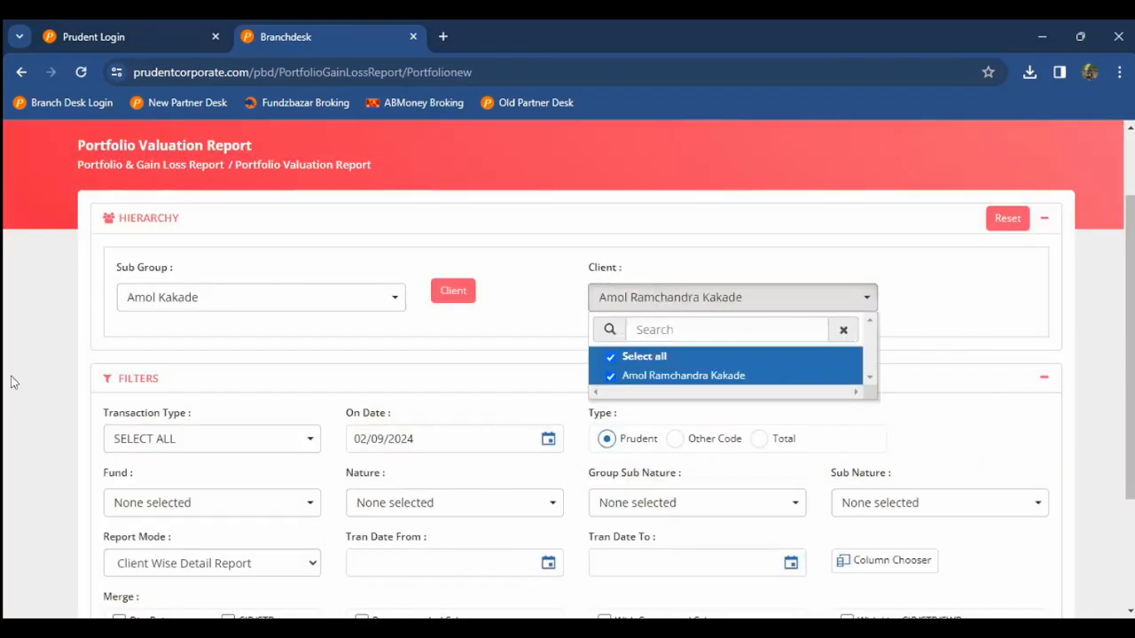
click(5, 394)
scroll(68, 438, down, 3)
click(142, 489)
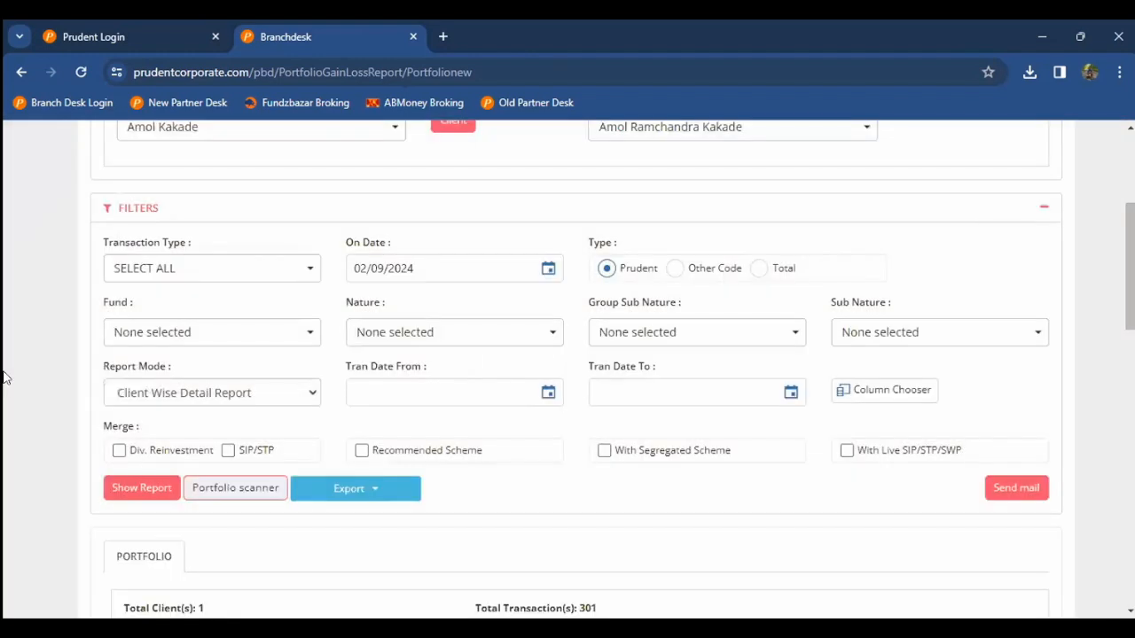
scroll(6, 379, down, 2)
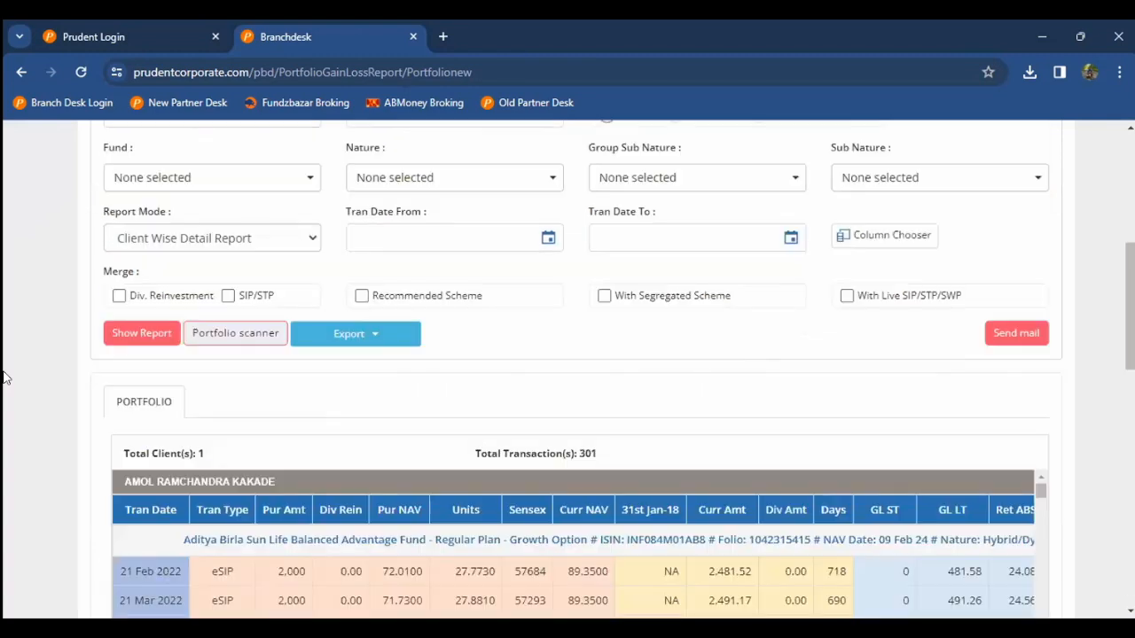
scroll(5, 379, down, 1)
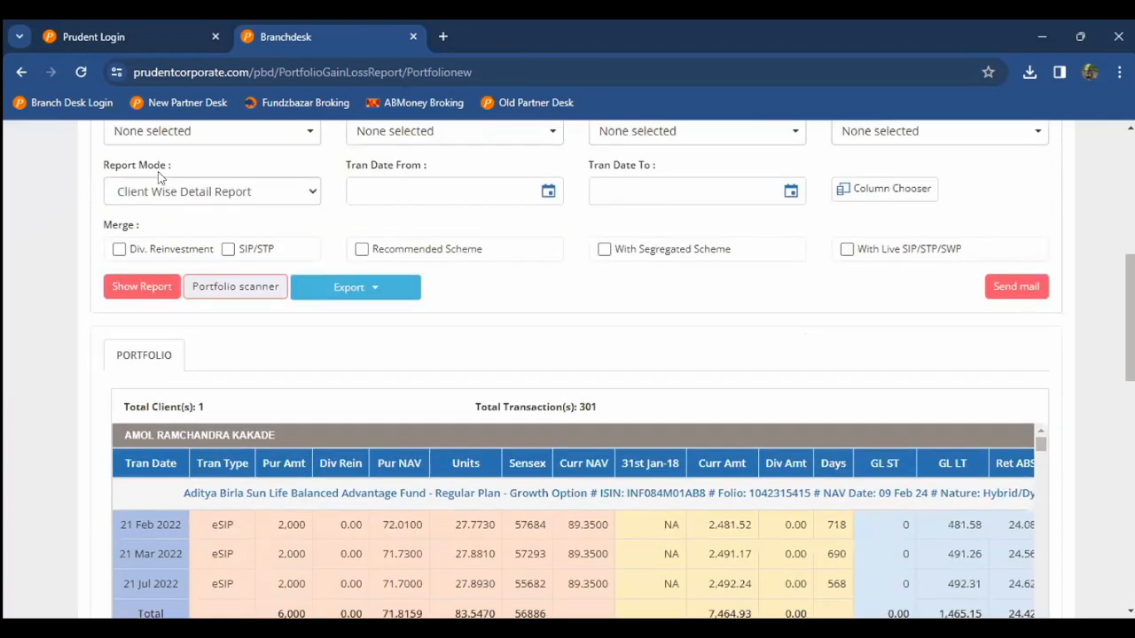
scroll(240, 190, down, 3)
scroll(337, 198, up, 1)
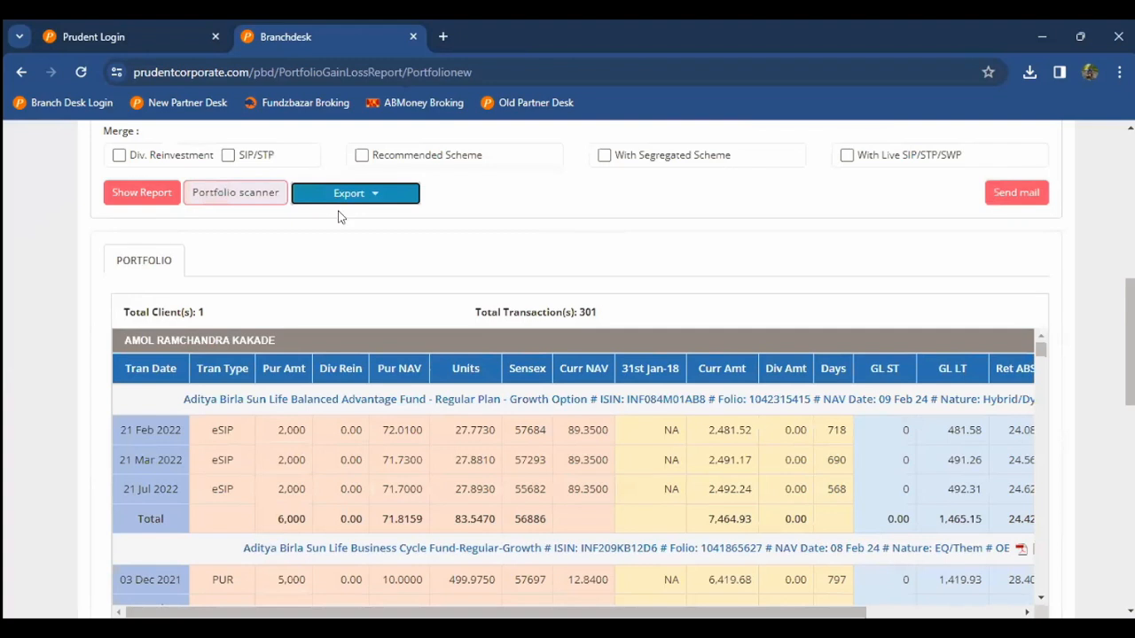
Step: Export the client's valuation report as an HTML page
click(343, 195)
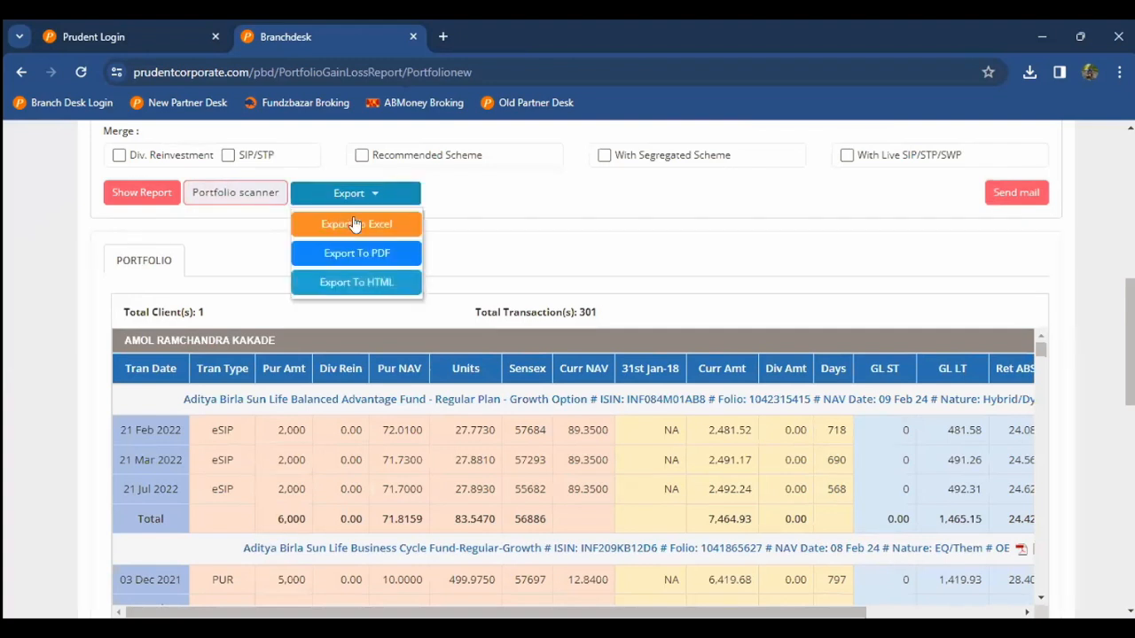
click(365, 284)
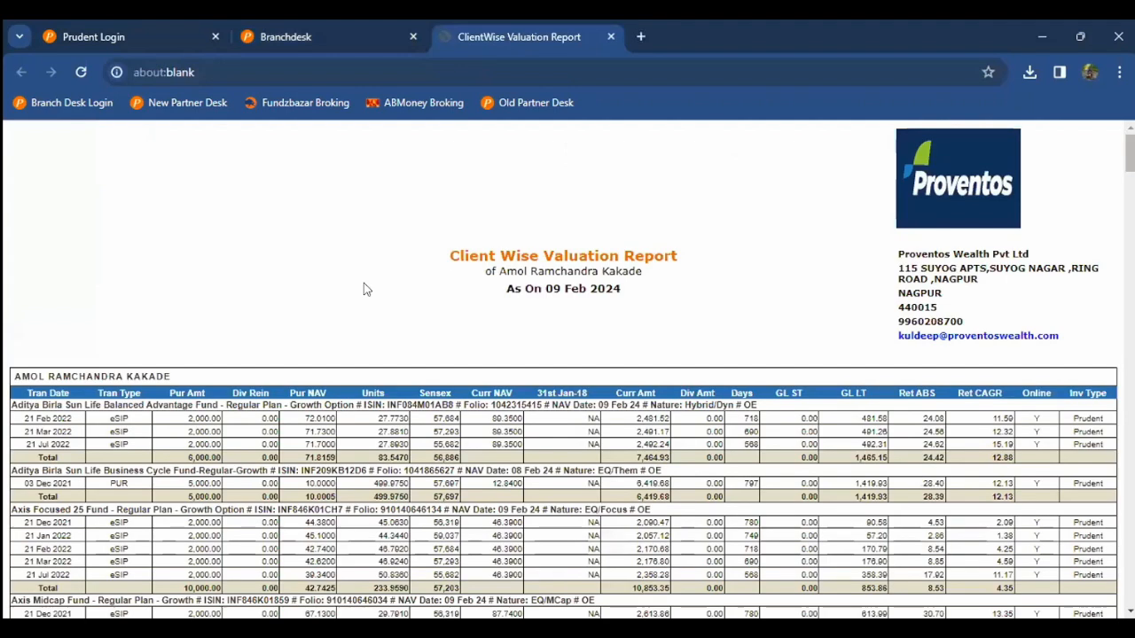
scroll(363, 284, down, 1)
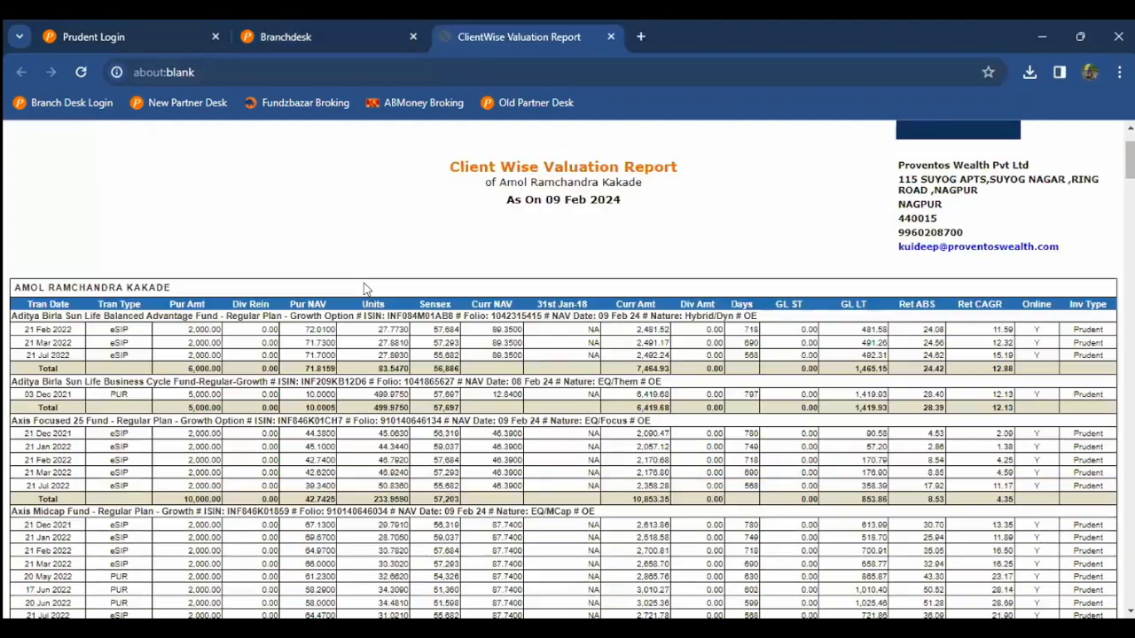
scroll(121, 303, down, 2)
Step: Review the holdings down to the Grand Total (6,76,999 invested, 8,98,723.16 current) and charts
double_click(119, 300)
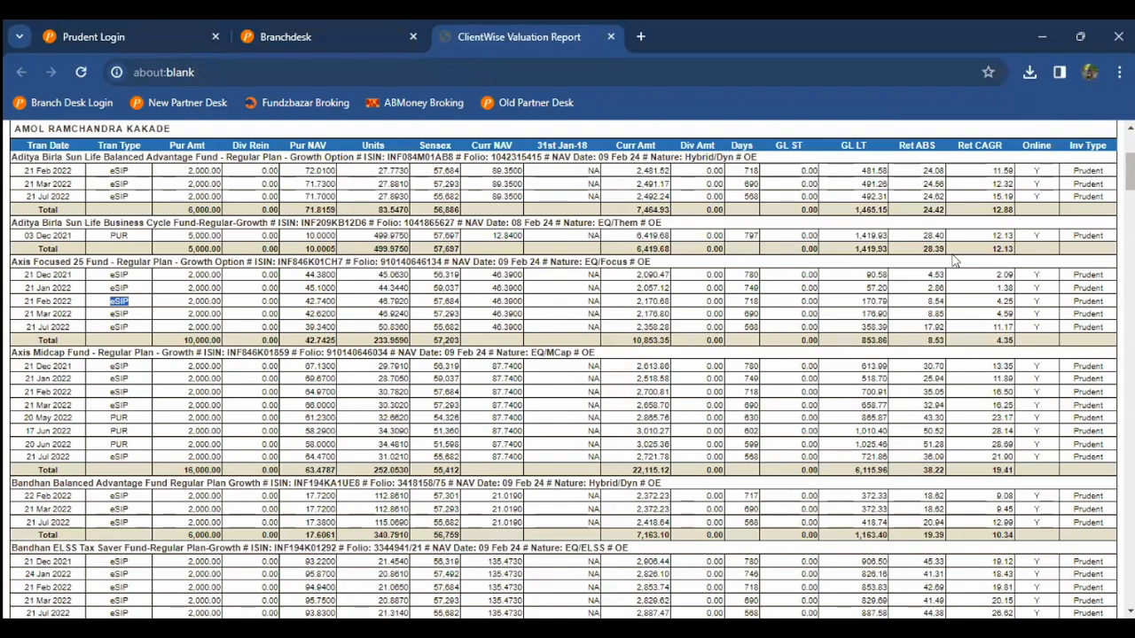
scroll(955, 261, down, 5)
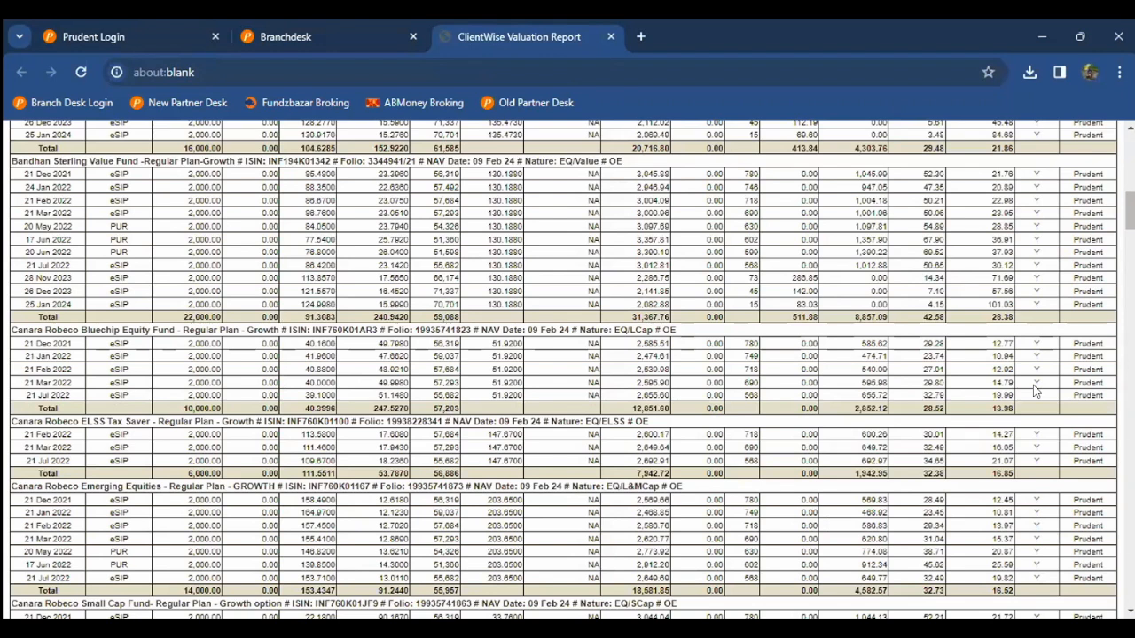
scroll(1035, 390, up, 8)
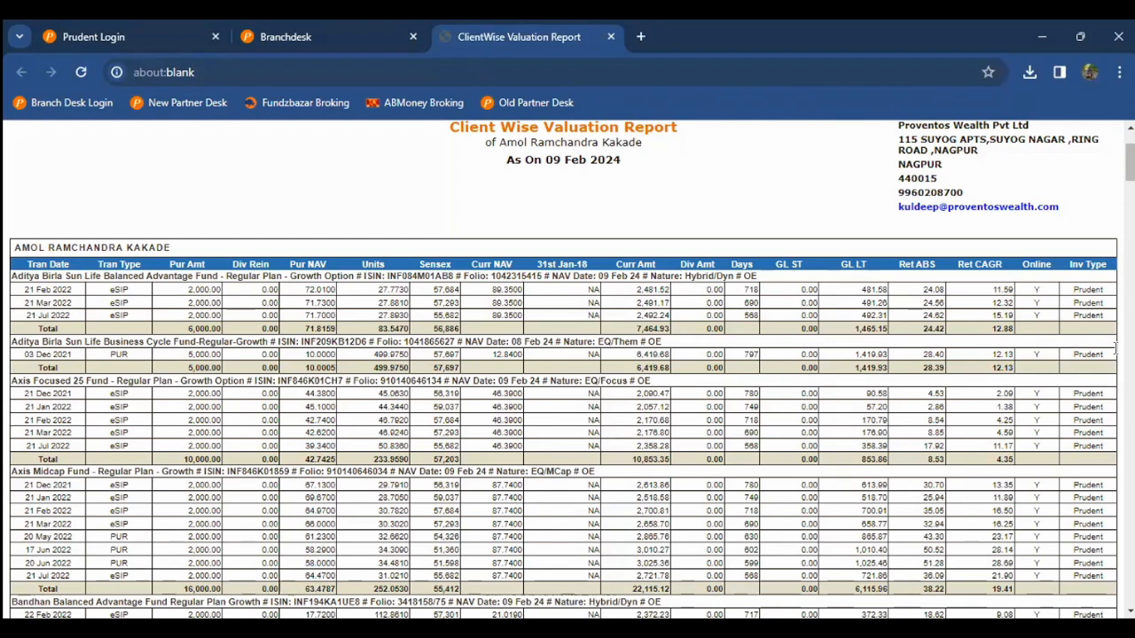
scroll(709, 459, down, 5)
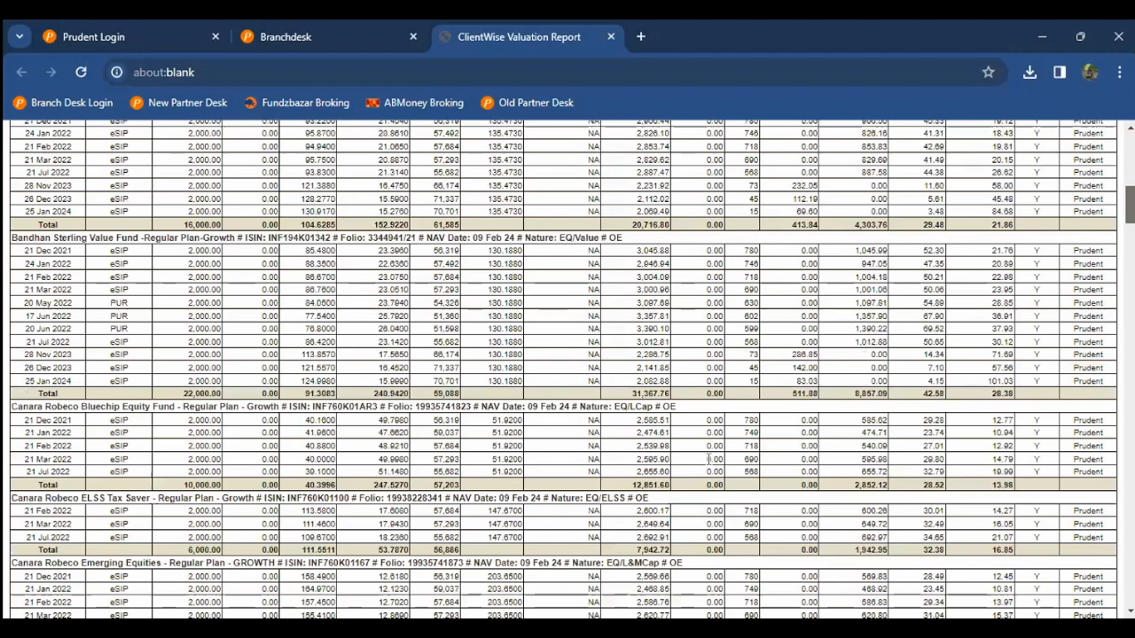
scroll(710, 460, down, 15)
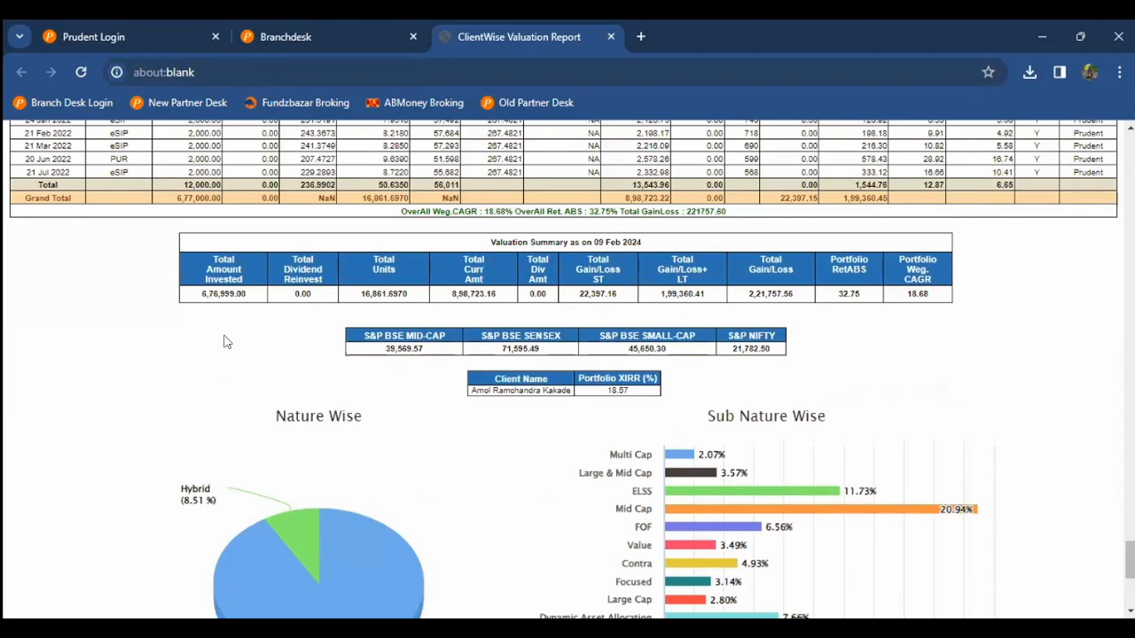
scroll(229, 346, up, 2)
key(ctrl+shift+Tab)
Step: Check the Prudent Login page and the still-loading portfolio report
scroll(205, 408, up, 1)
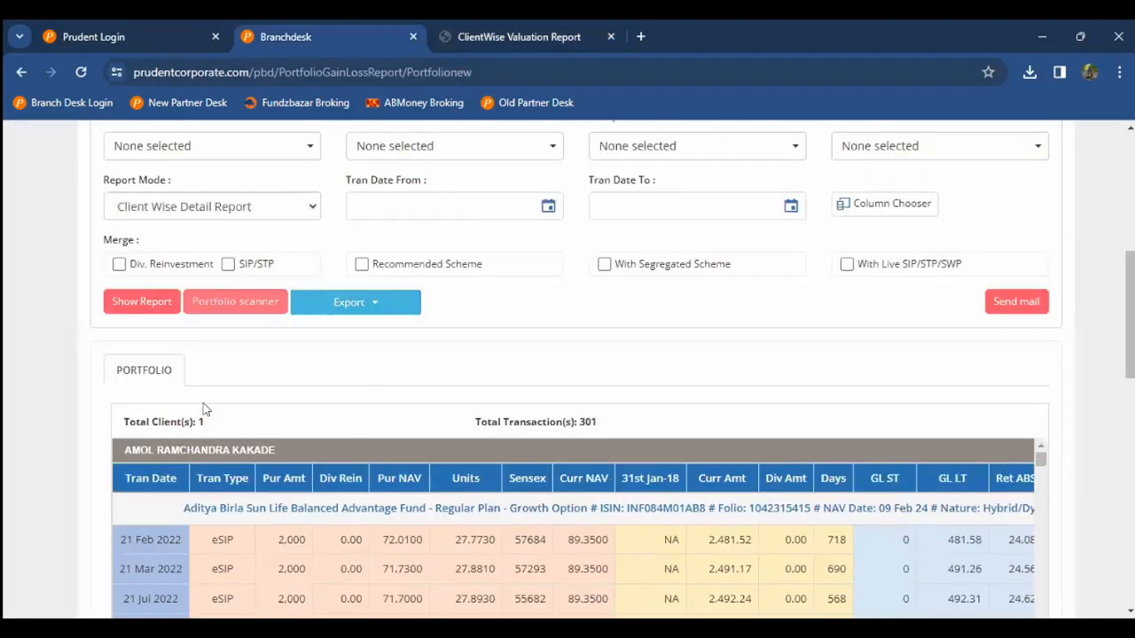
scroll(203, 408, up, 1)
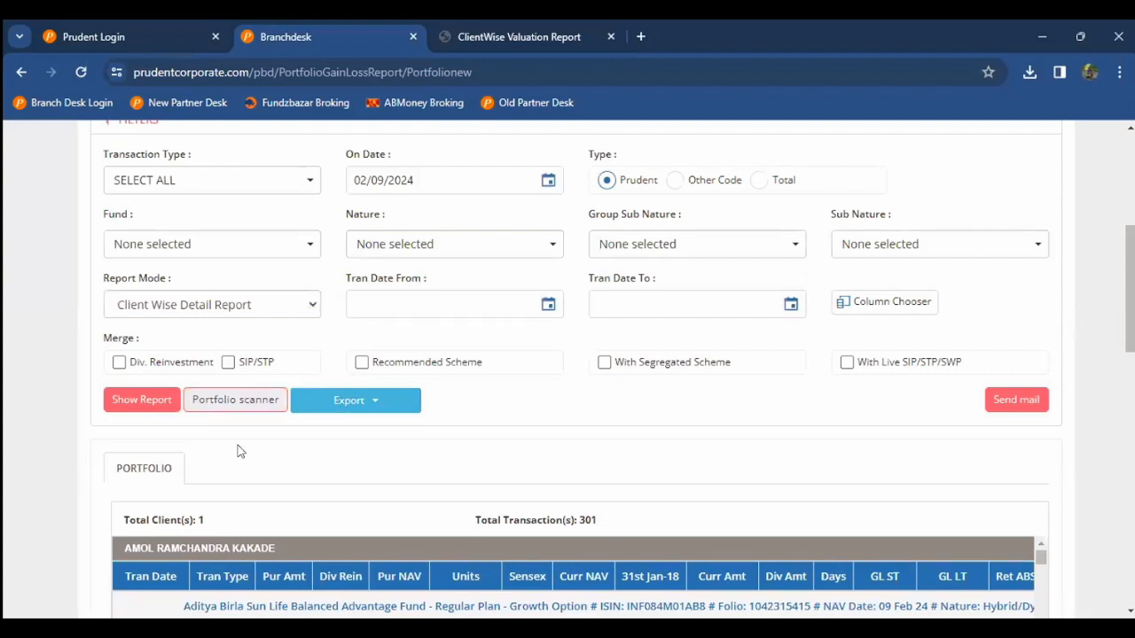
scroll(238, 452, down, 1)
scroll(237, 452, up, 1)
scroll(82, 579, up, 1)
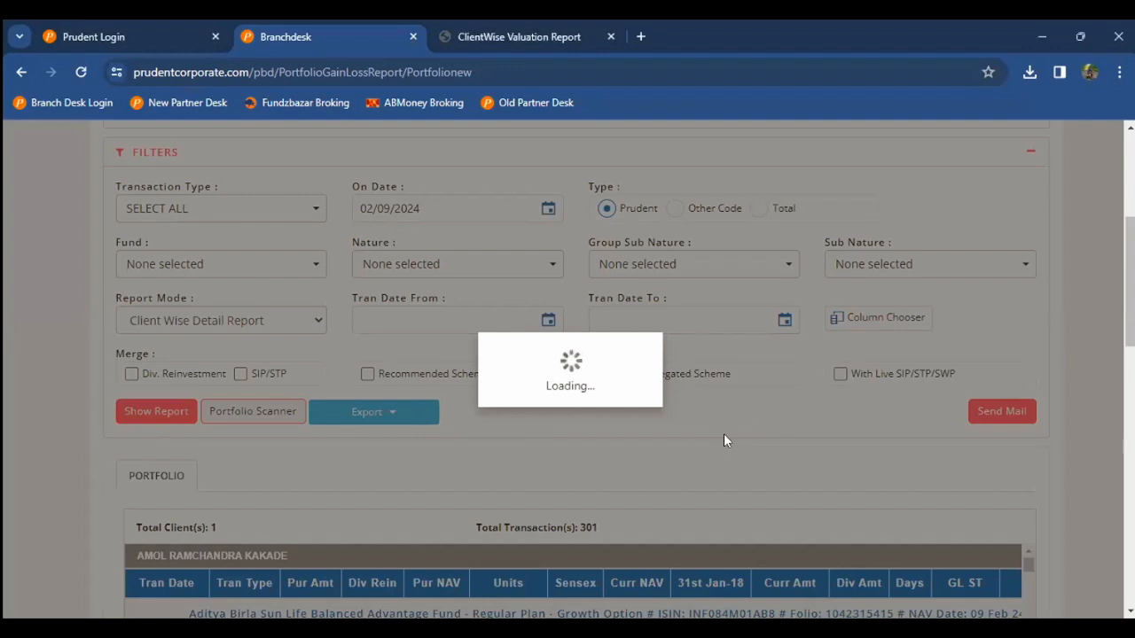
key(ctrl+shift+Tab)
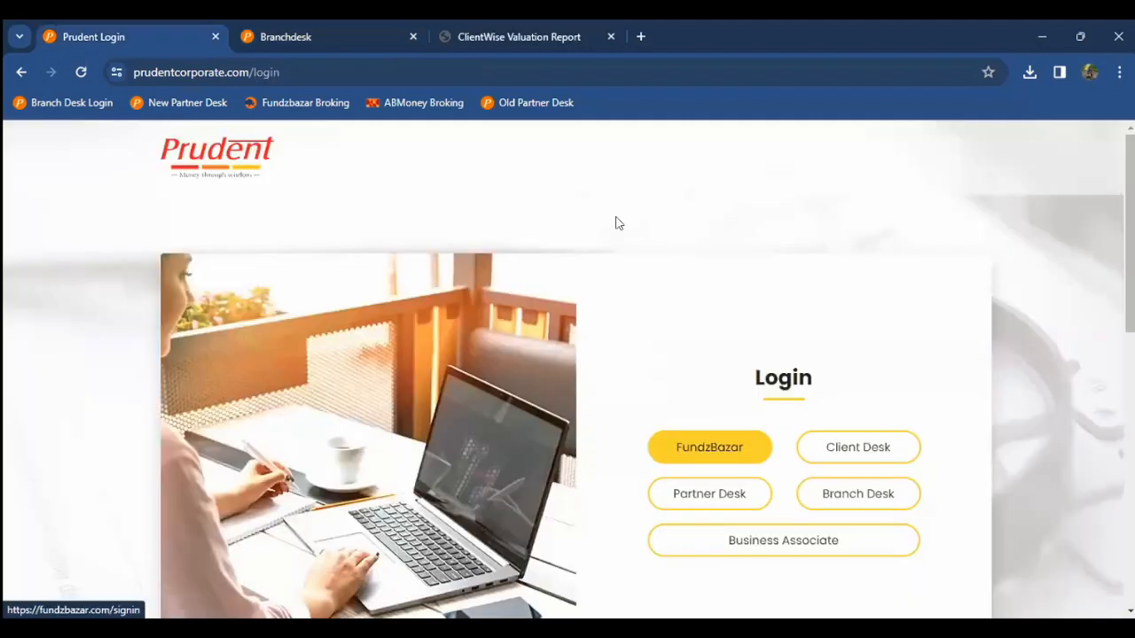
key(ctrl+Tab)
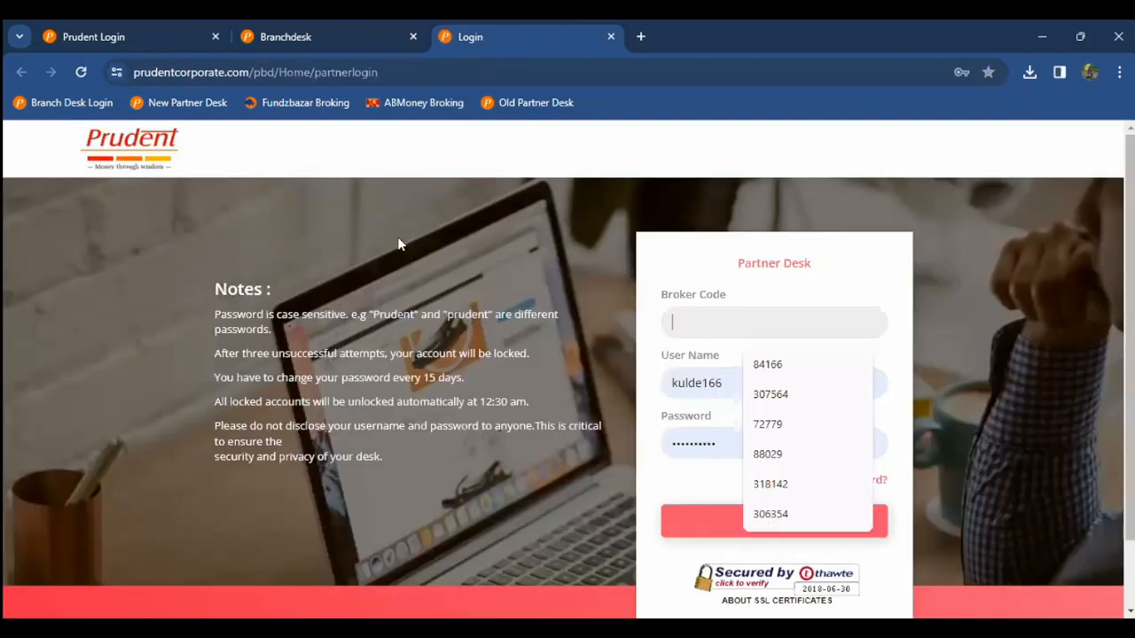
Step: Submit the Partner Desk login with the saved broker code and view the new Branchdesk dashboard
key(Down)
key(Return)
key(Return)
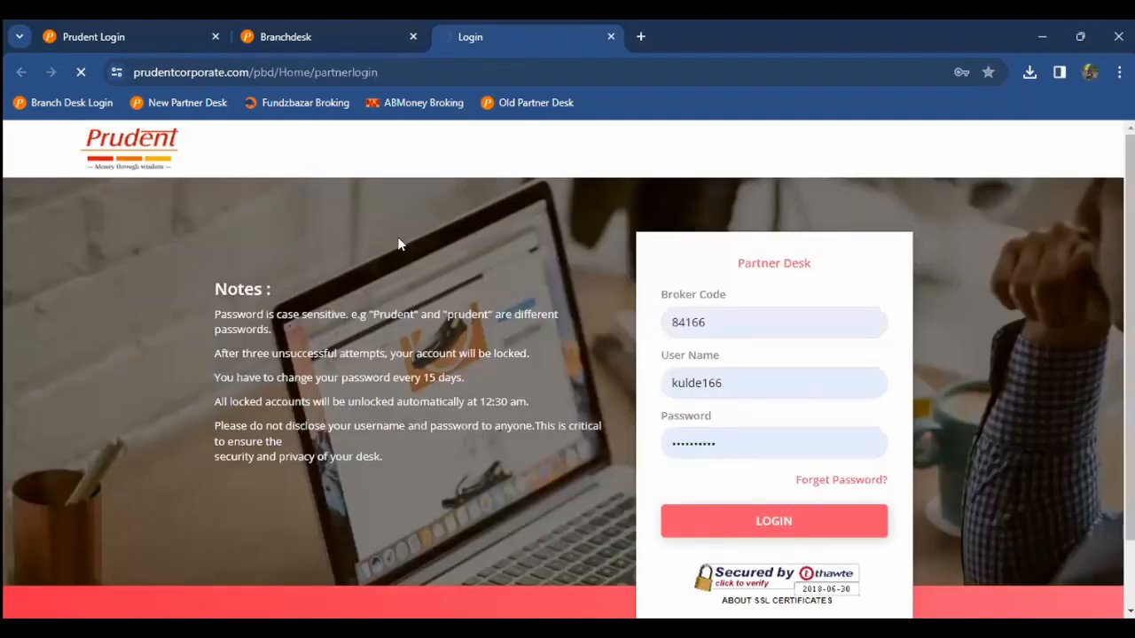
click(301, 37)
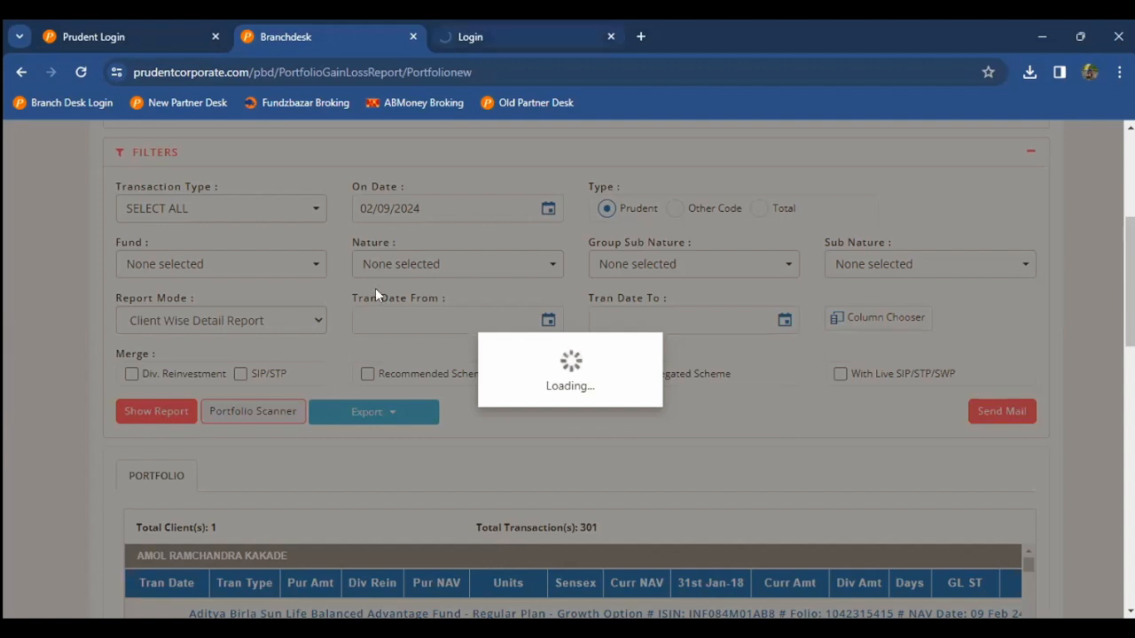
key(ctrl+Tab)
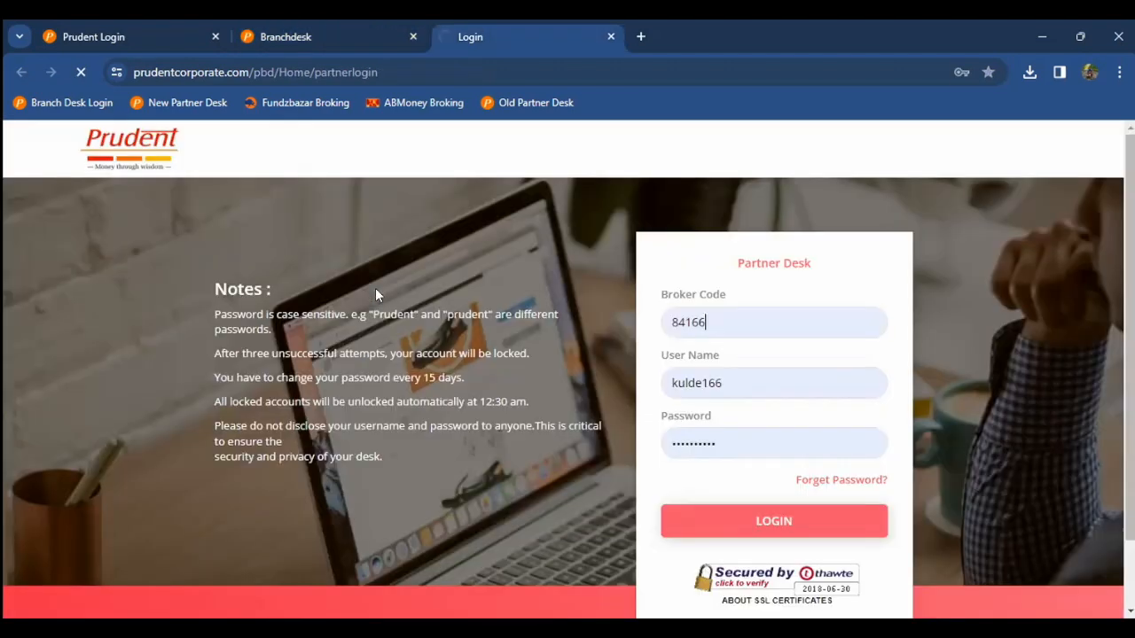
click(317, 28)
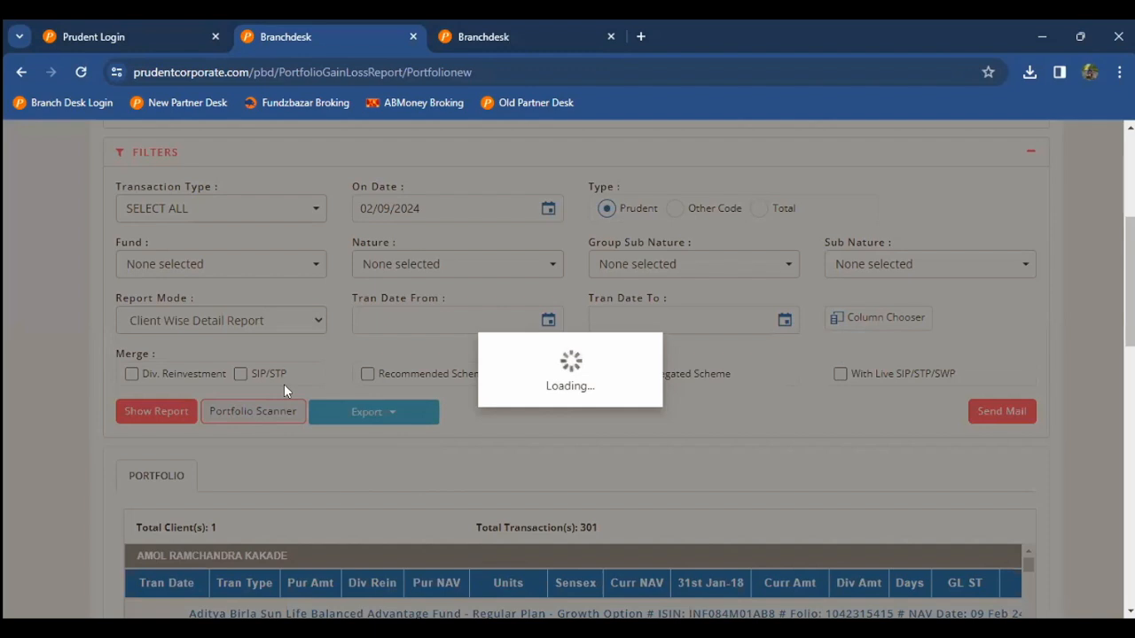
click(475, 37)
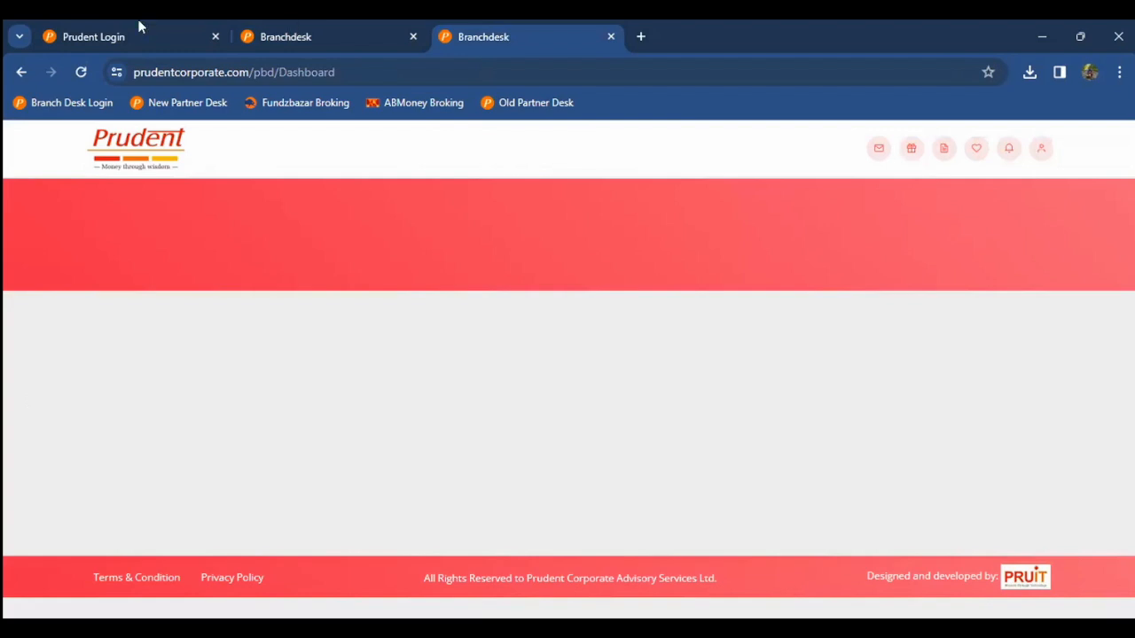
Step: Close the stalled portfolio report tabs and reload the Branchdesk dashboard alone in a fresh tab
click(241, 36)
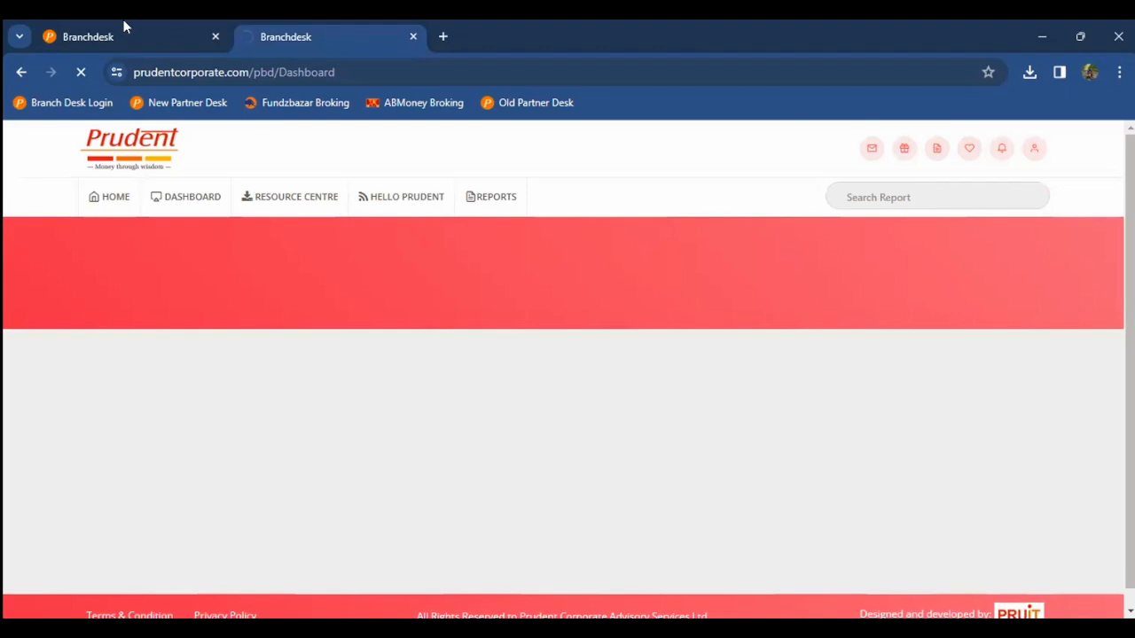
click(210, 29)
click(215, 36)
key(ctrl+t)
click(216, 36)
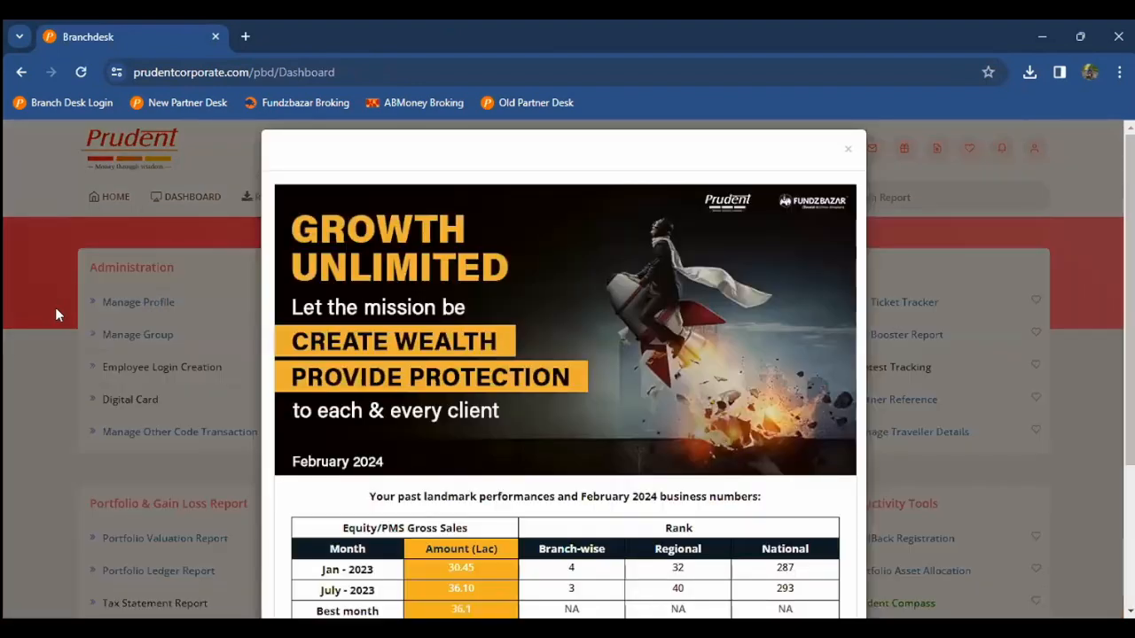
Step: Dismiss the Growth Unlimited announcement, search the client's name and pick their sub group
click(55, 307)
scroll(3, 353, down, 3)
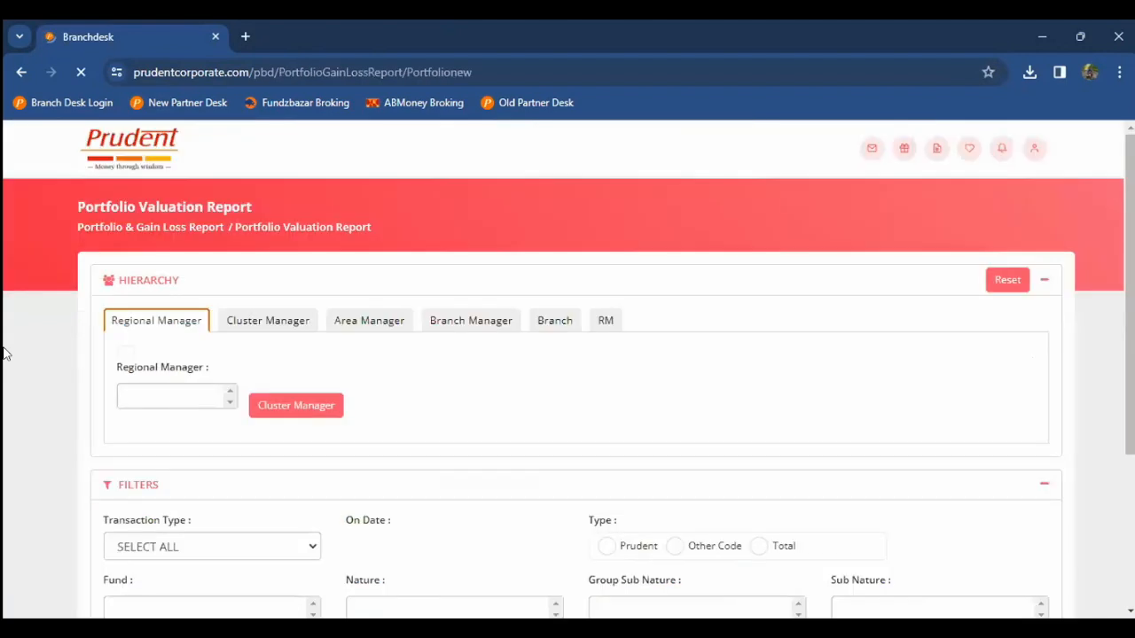
scroll(230, 266, down, 1)
click(235, 259)
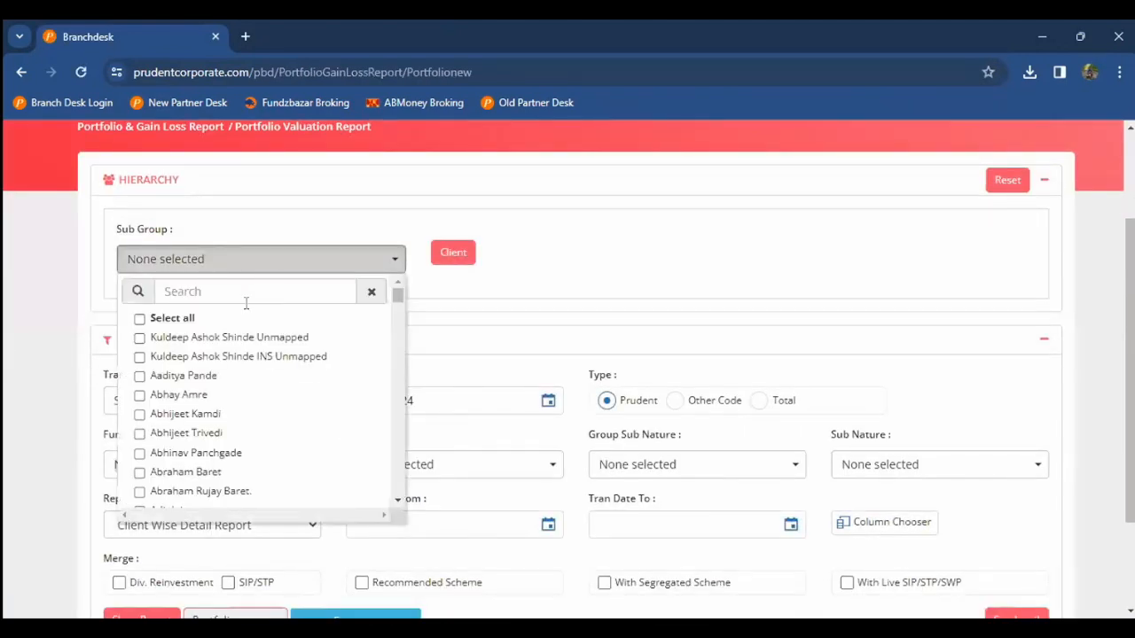
text(amol)
click(180, 395)
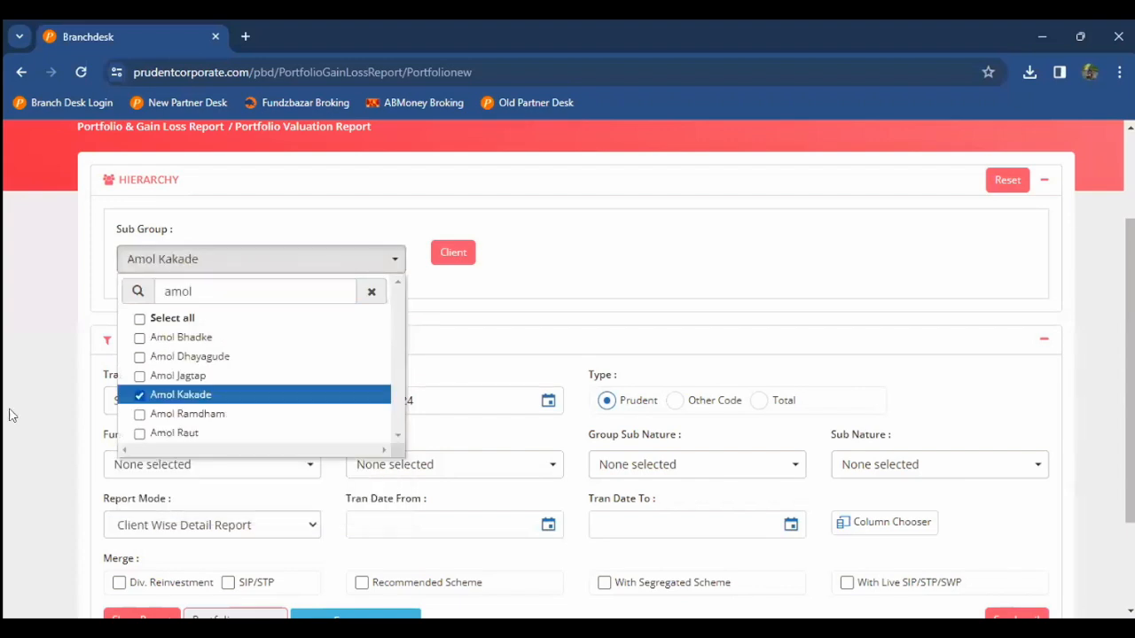
click(10, 415)
scroll(9, 415, down, 2)
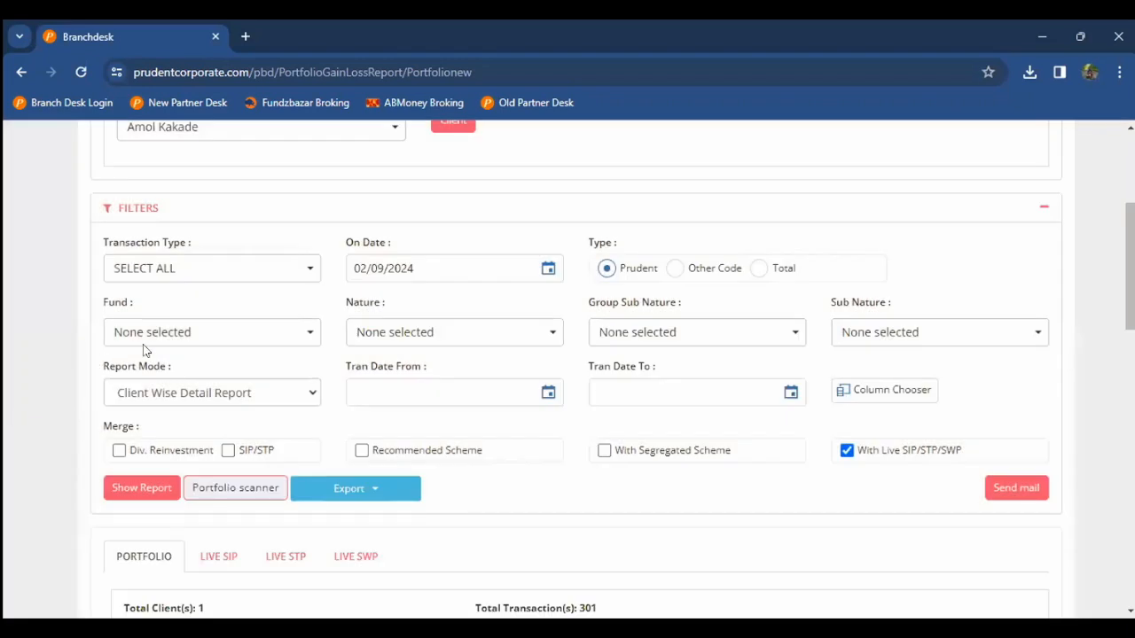
Step: Browse the client's live SIP, SWP and STP sections, ending on the 15 live SIP records
scroll(226, 351, down, 2)
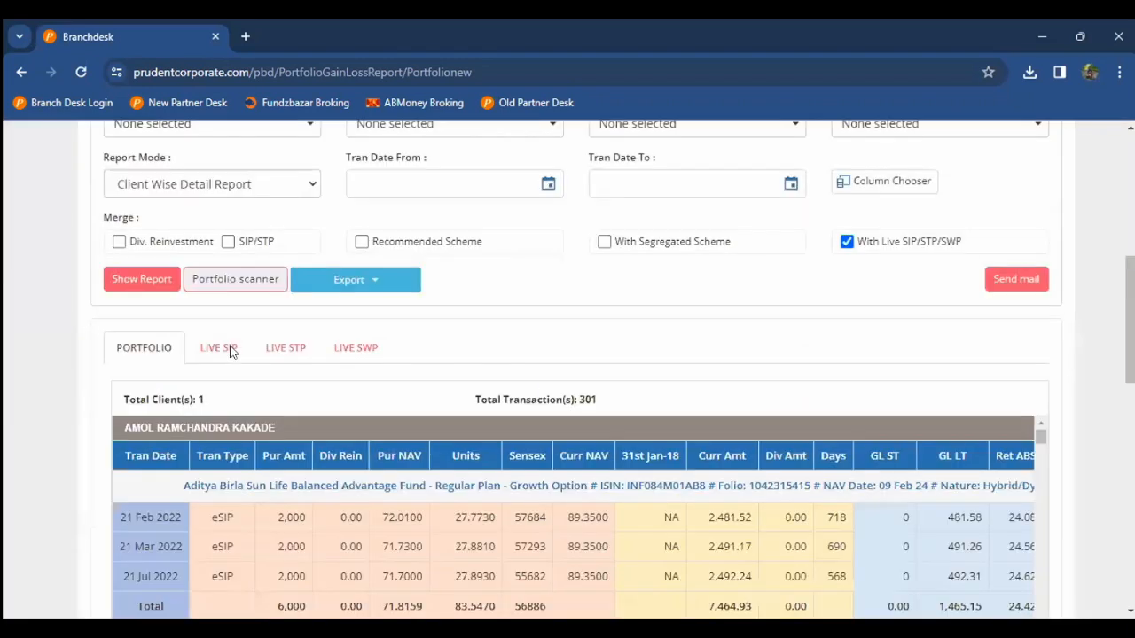
click(231, 349)
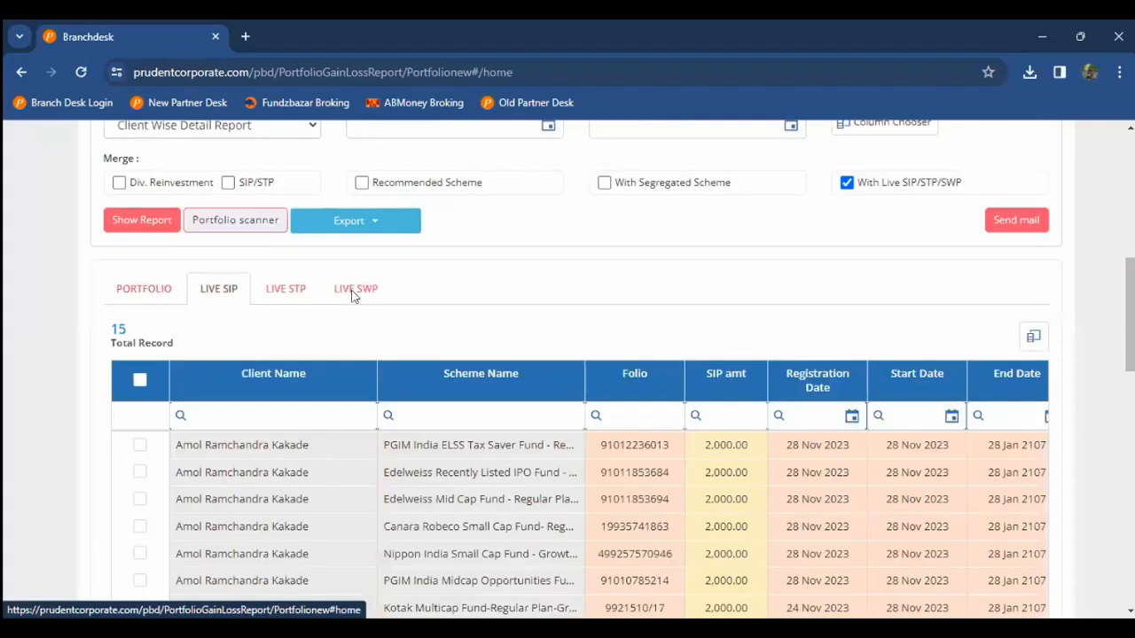
click(352, 293)
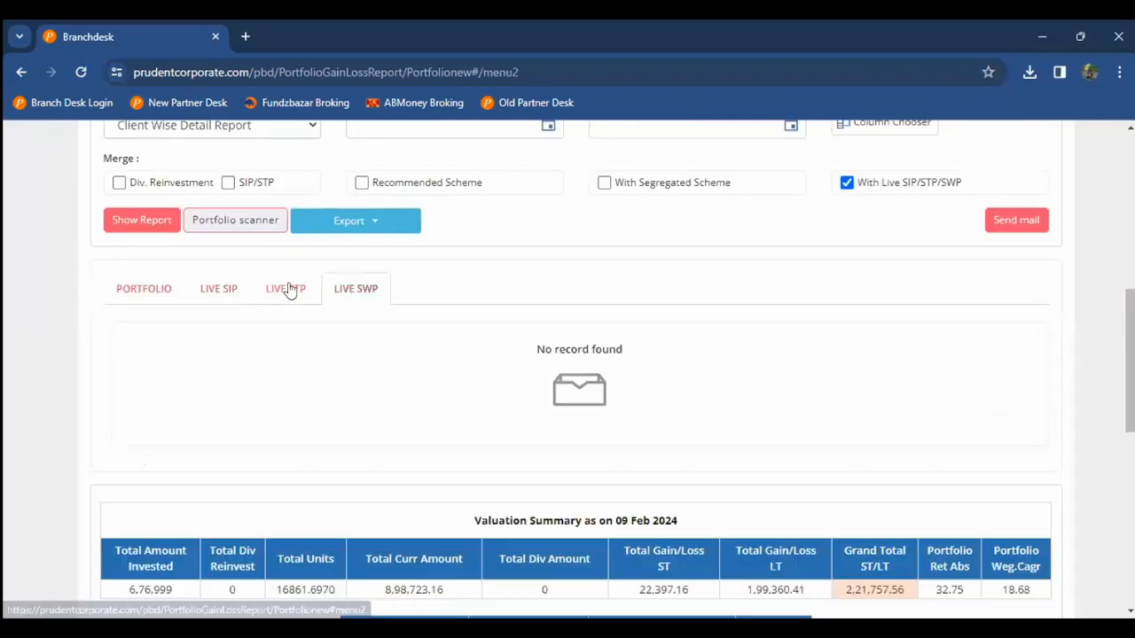
click(219, 290)
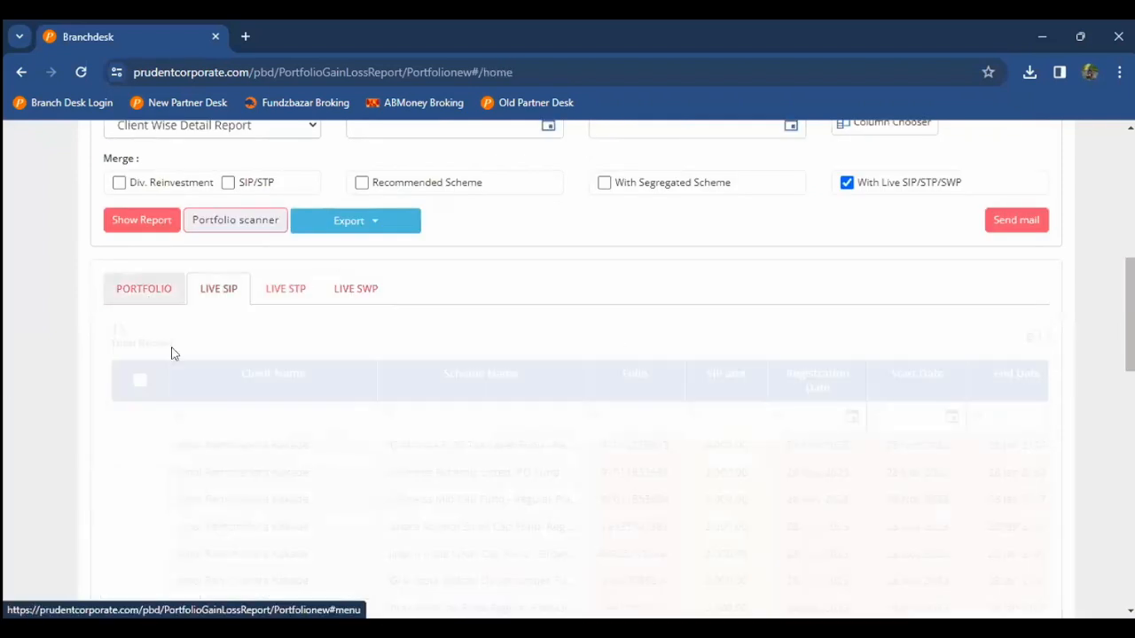
click(161, 293)
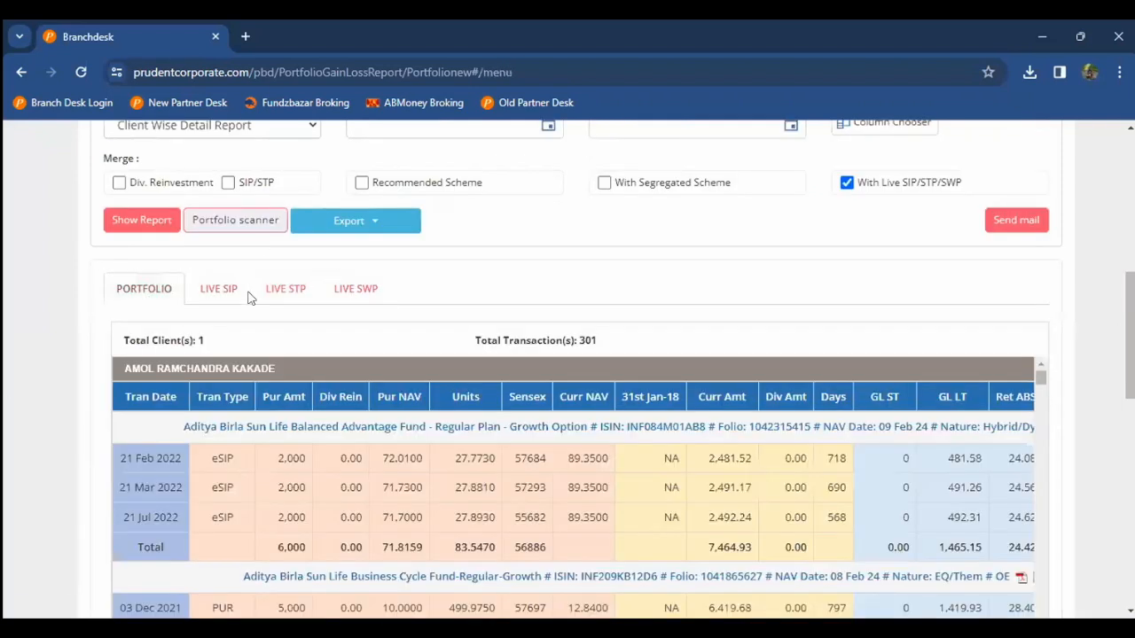
click(276, 296)
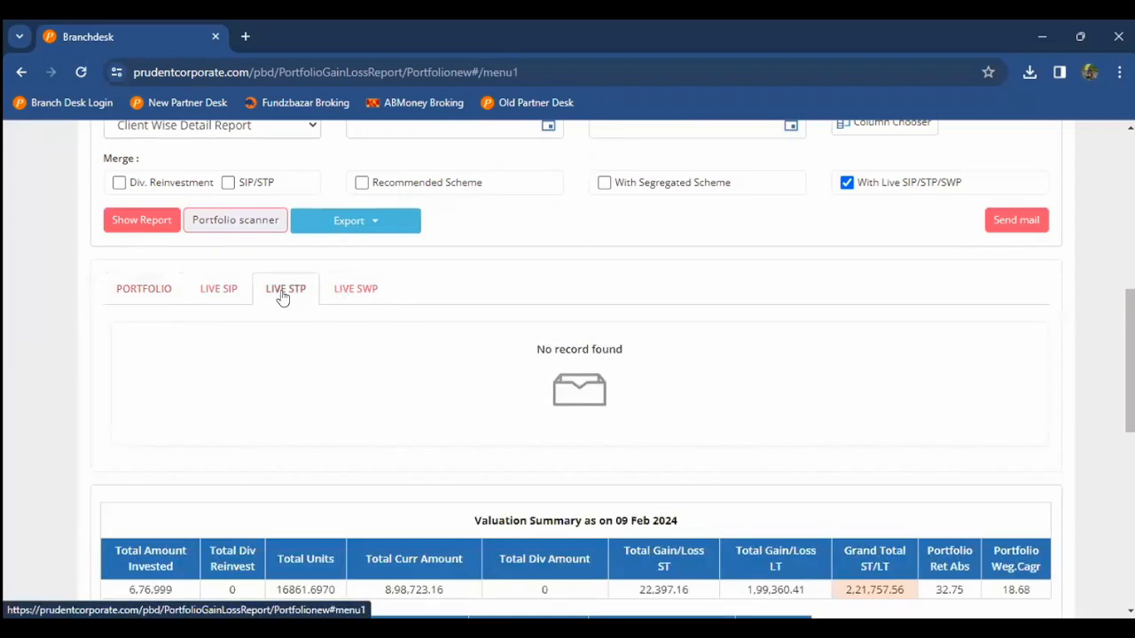
click(214, 294)
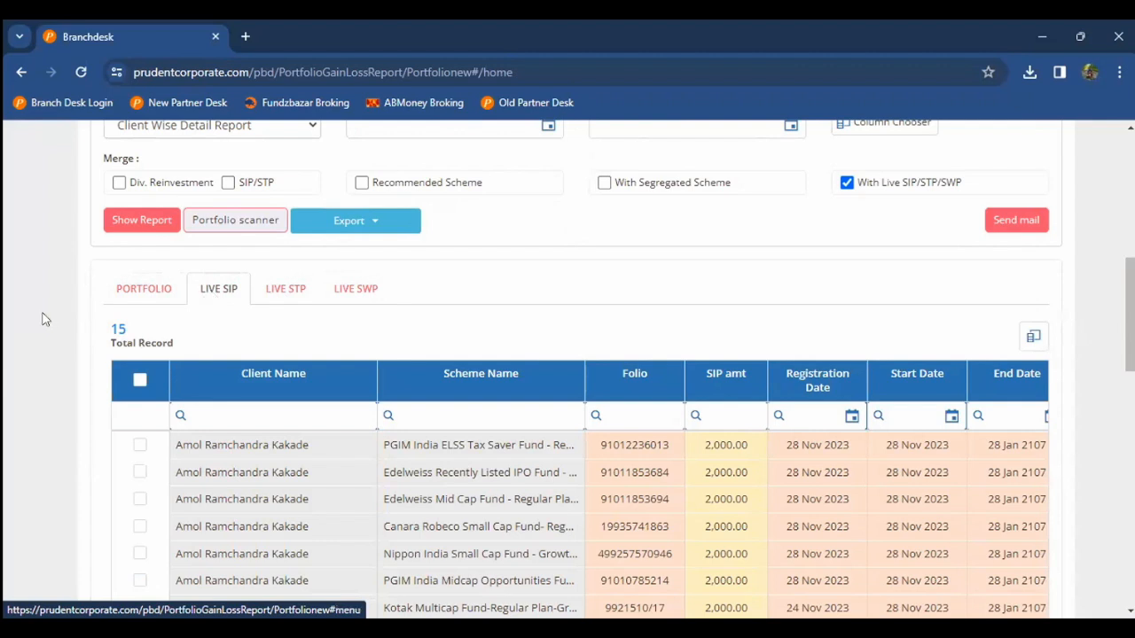
Step: Change the report's Type filter from Prudent to Total
scroll(42, 319, up, 5)
scroll(43, 319, down, 1)
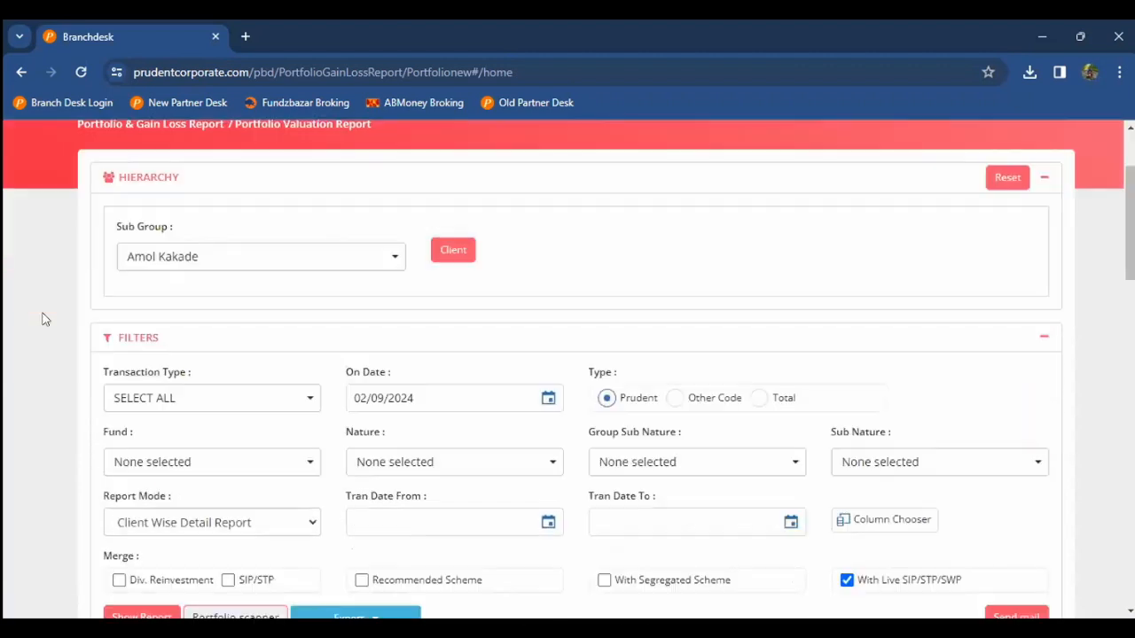
scroll(44, 319, down, 1)
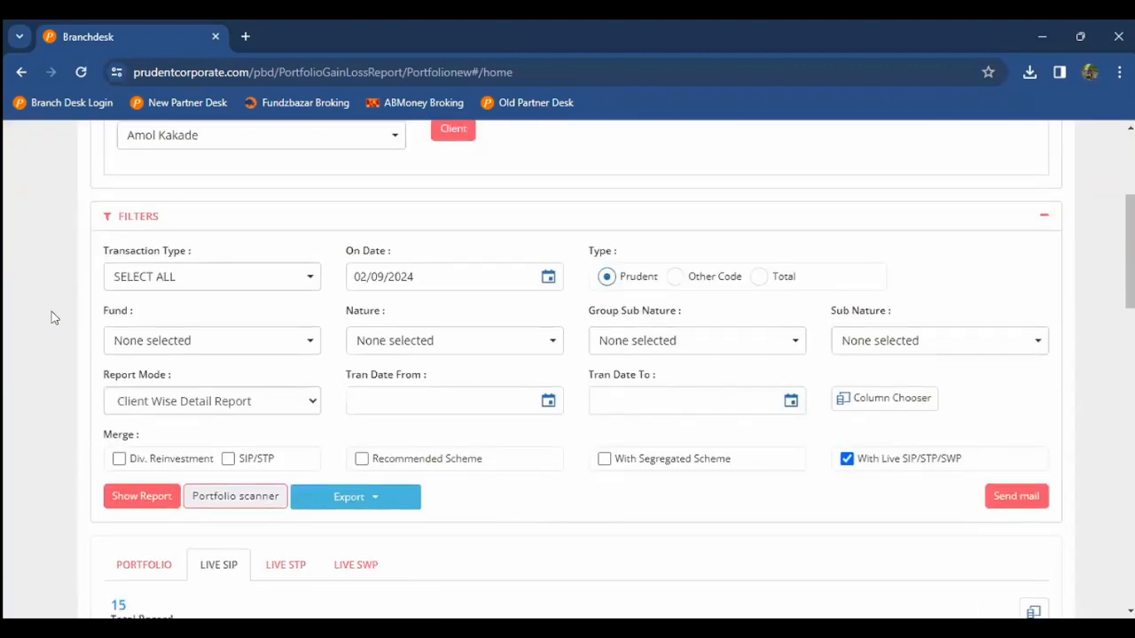
click(777, 282)
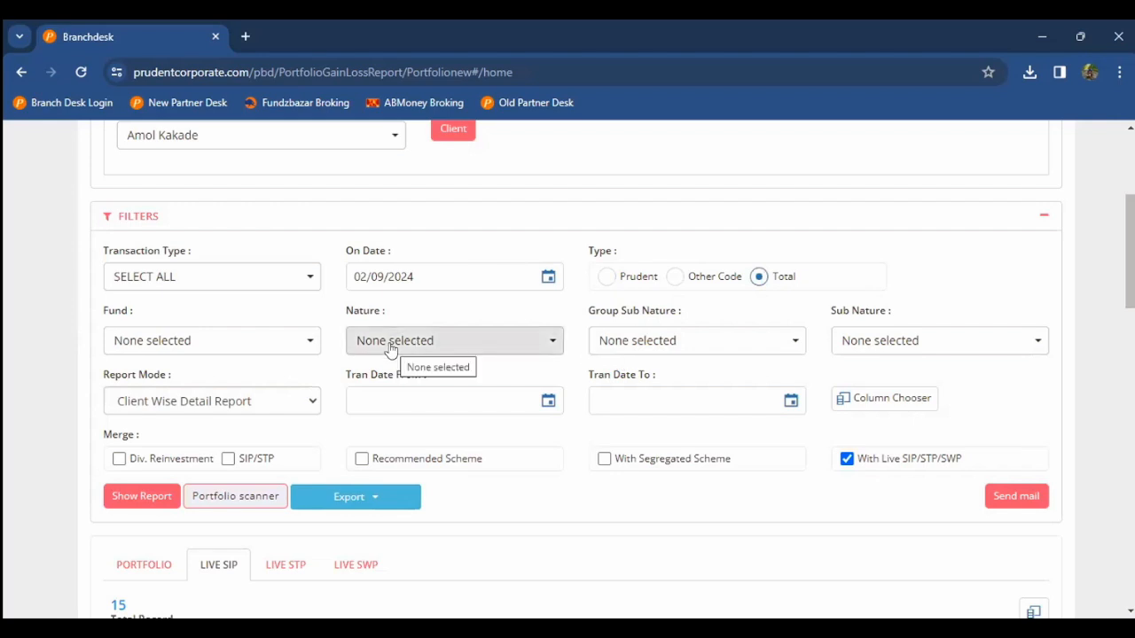
scroll(391, 348, up, 3)
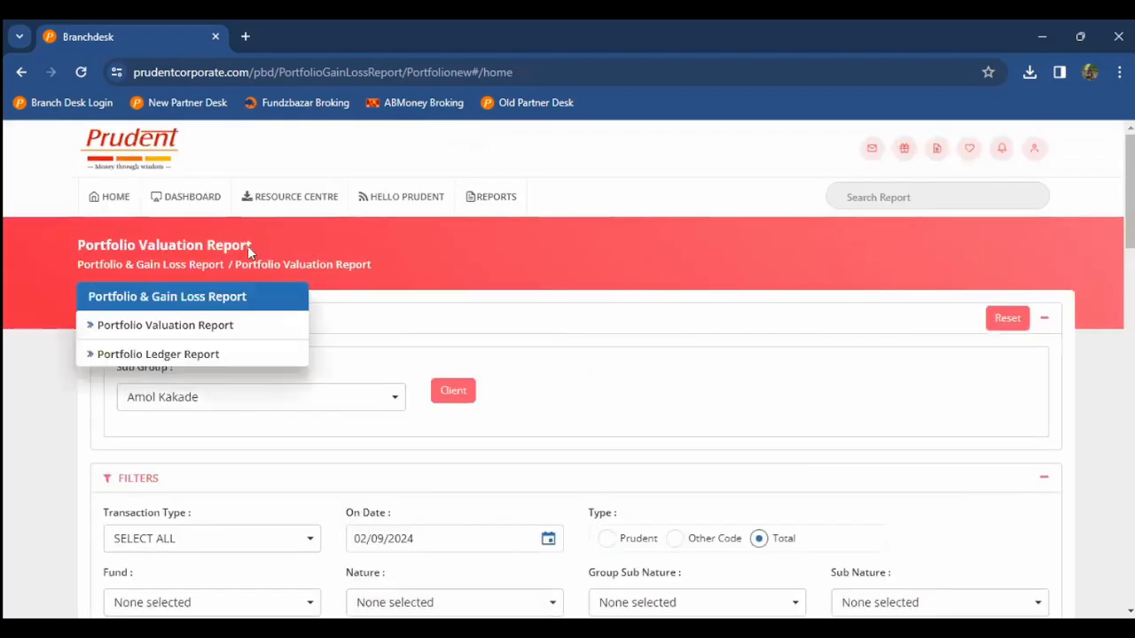
Step: Go back to the dashboard and open Portfolio Ledger Report under Portfolio & Gain Loss Report
click(165, 211)
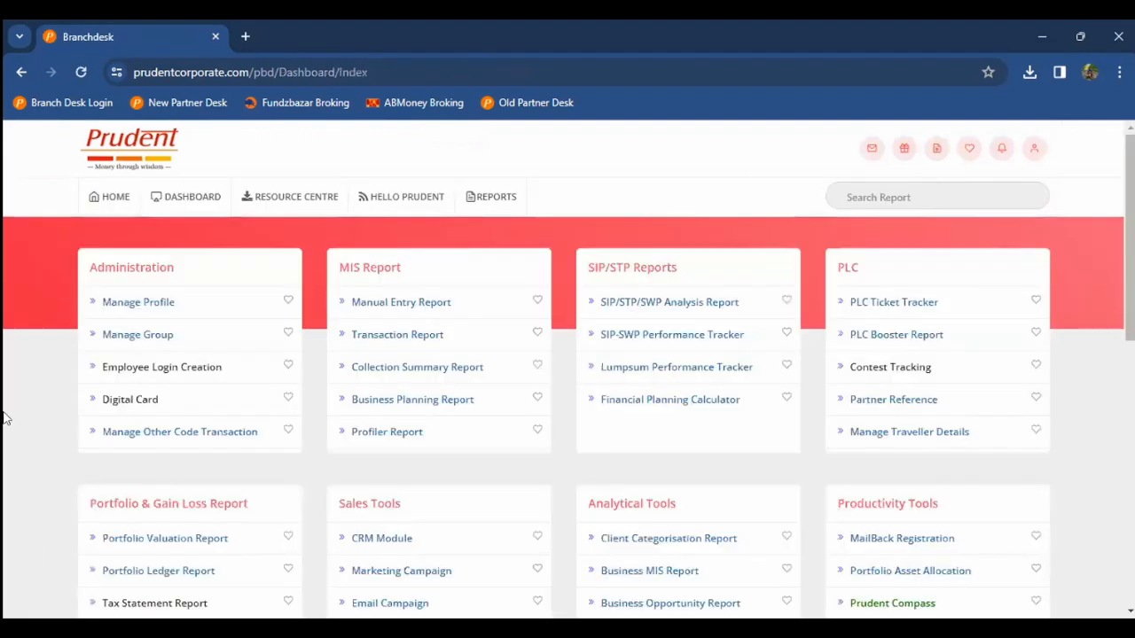
scroll(4, 419, down, 2)
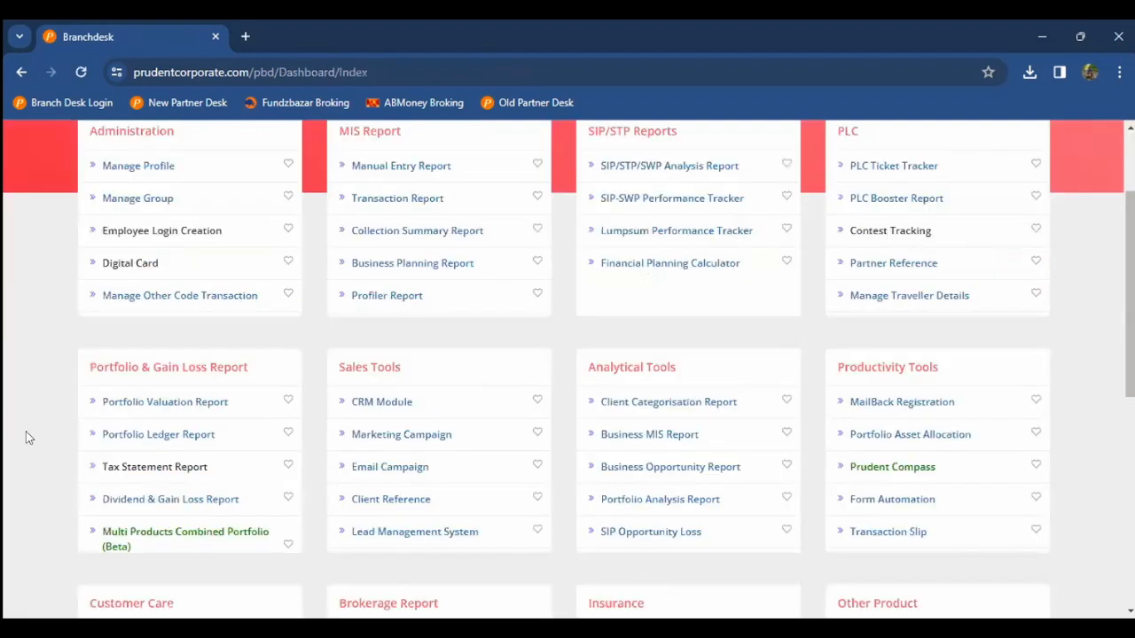
click(142, 435)
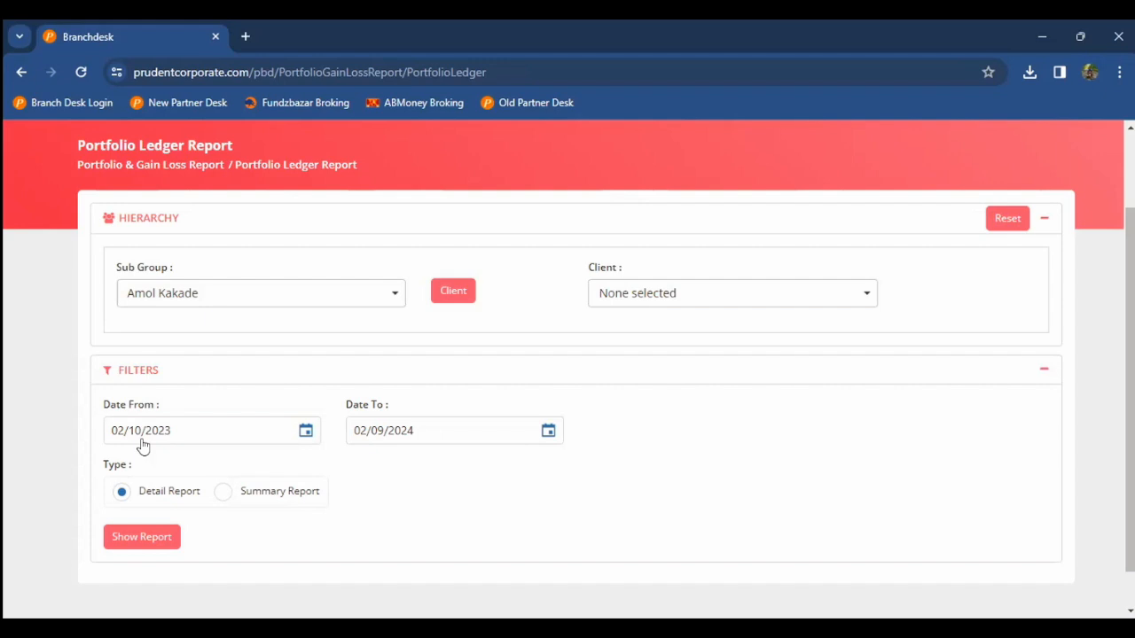
Step: Tick the sub group's client, generate the Portfolio Ledger Report, and open a new browser tab
scroll(23, 365, up, 2)
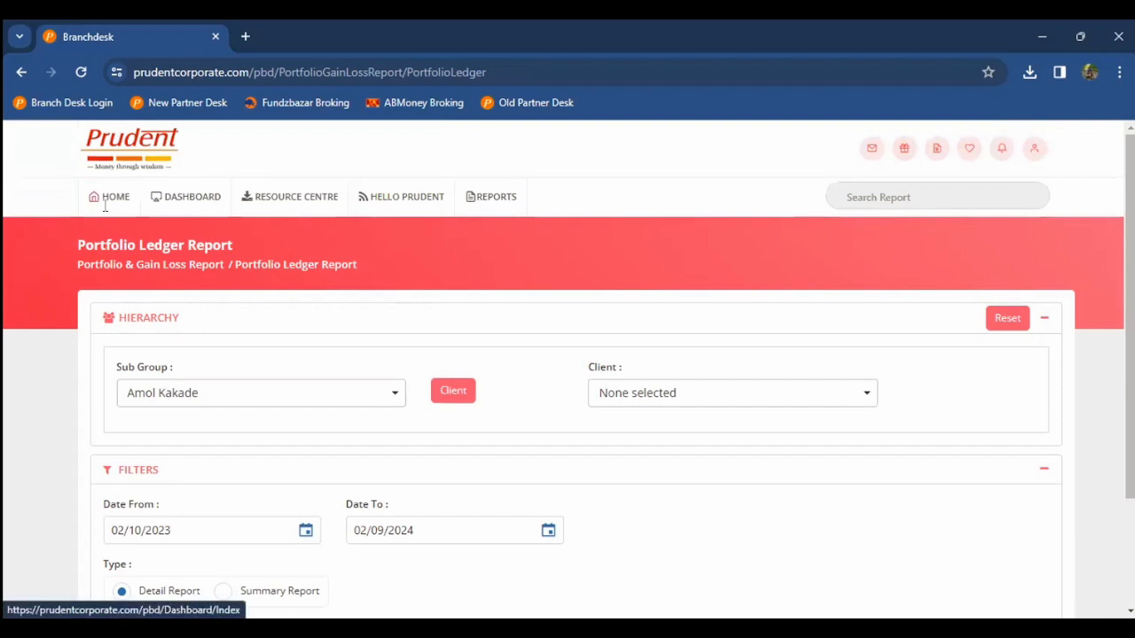
scroll(264, 323, down, 1)
click(646, 322)
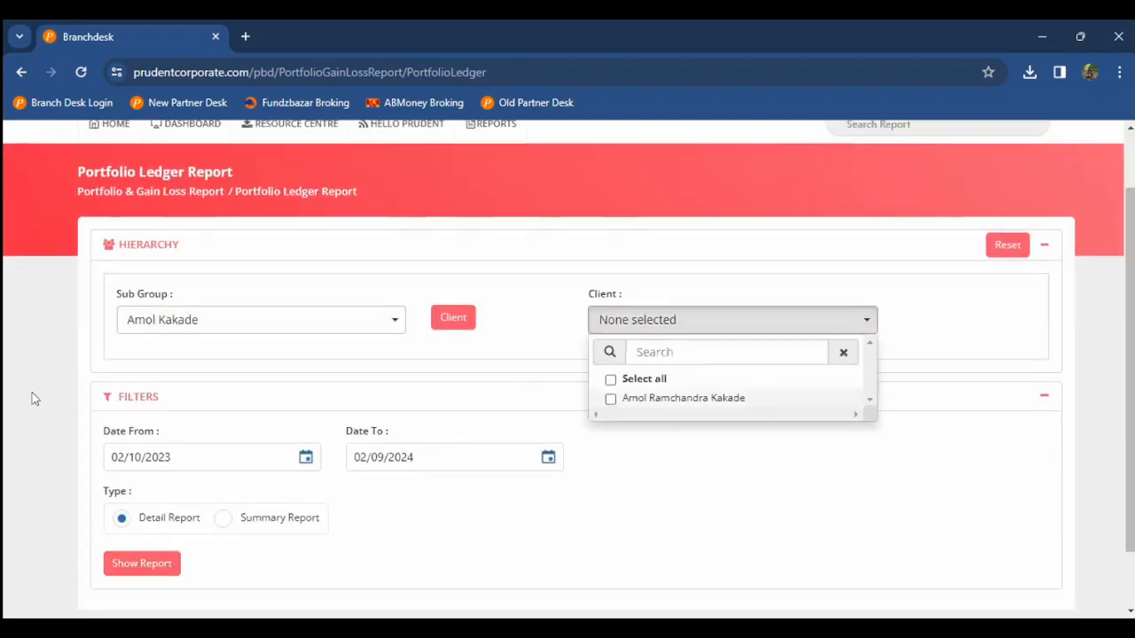
click(611, 399)
click(34, 399)
click(131, 568)
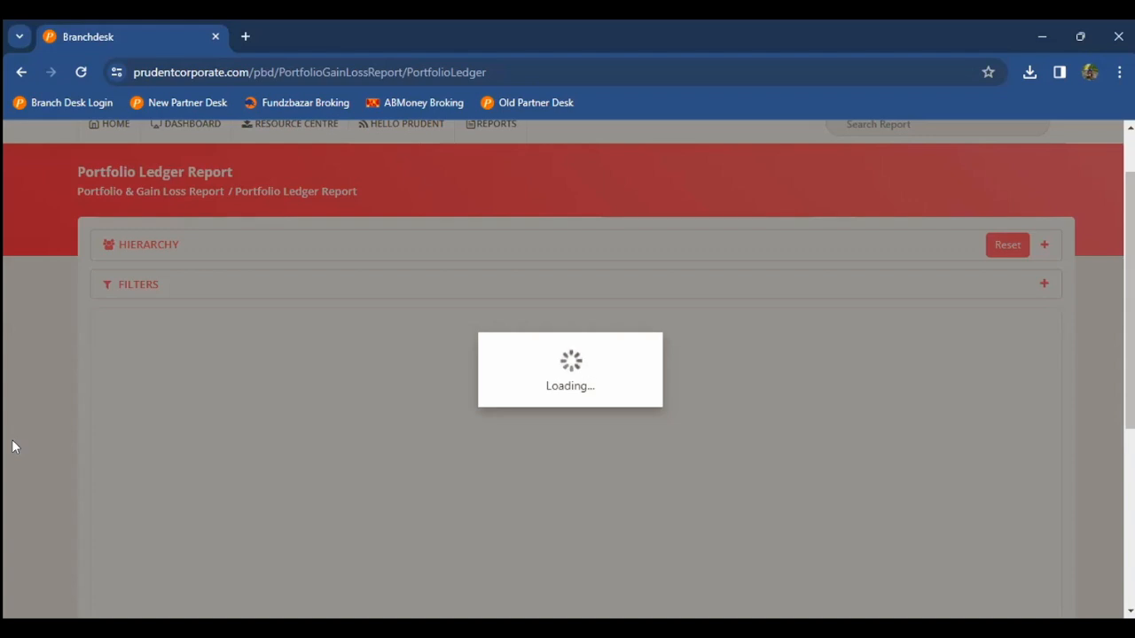
key(ctrl+t)
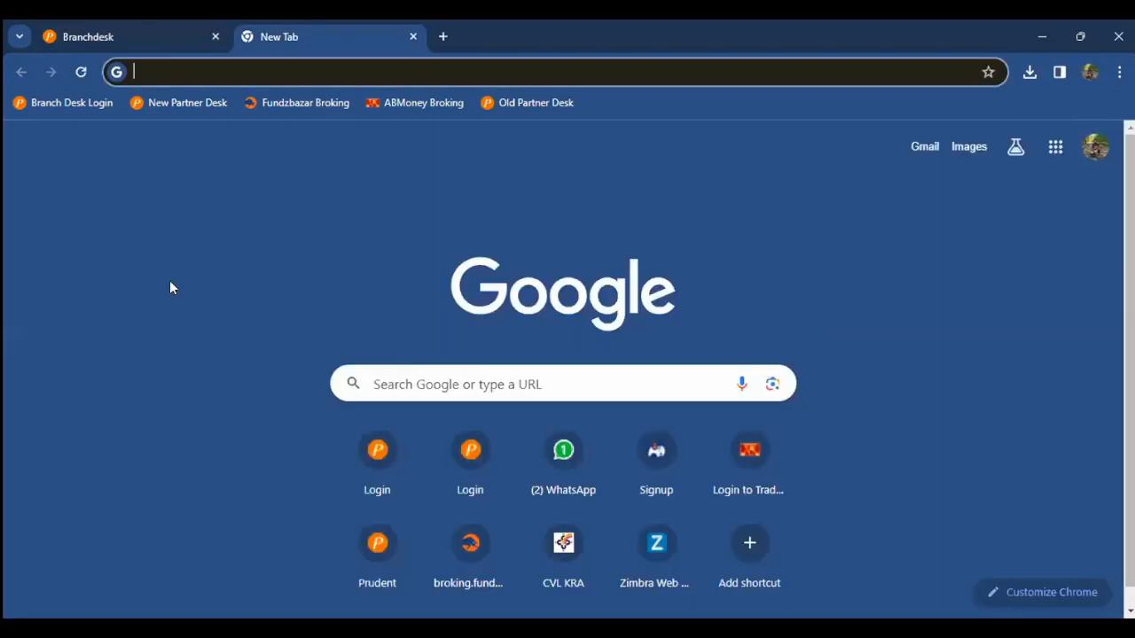
Step: Log in to Partner Desk in the new tab with the saved credentials, then return to the ledger tab
click(182, 102)
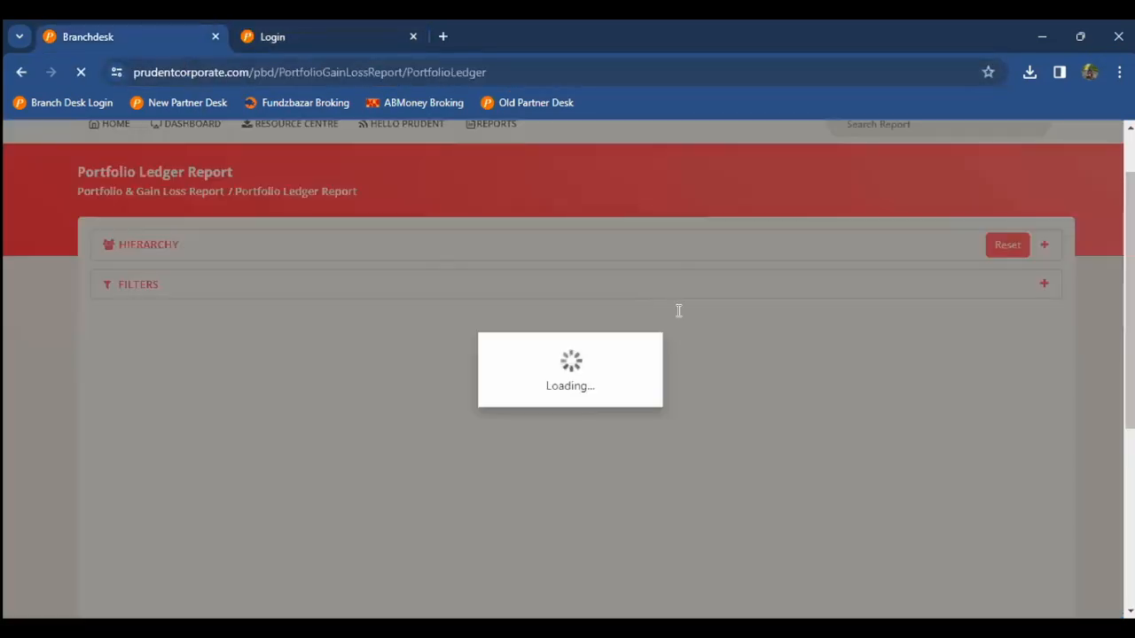
key(ctrl+Tab)
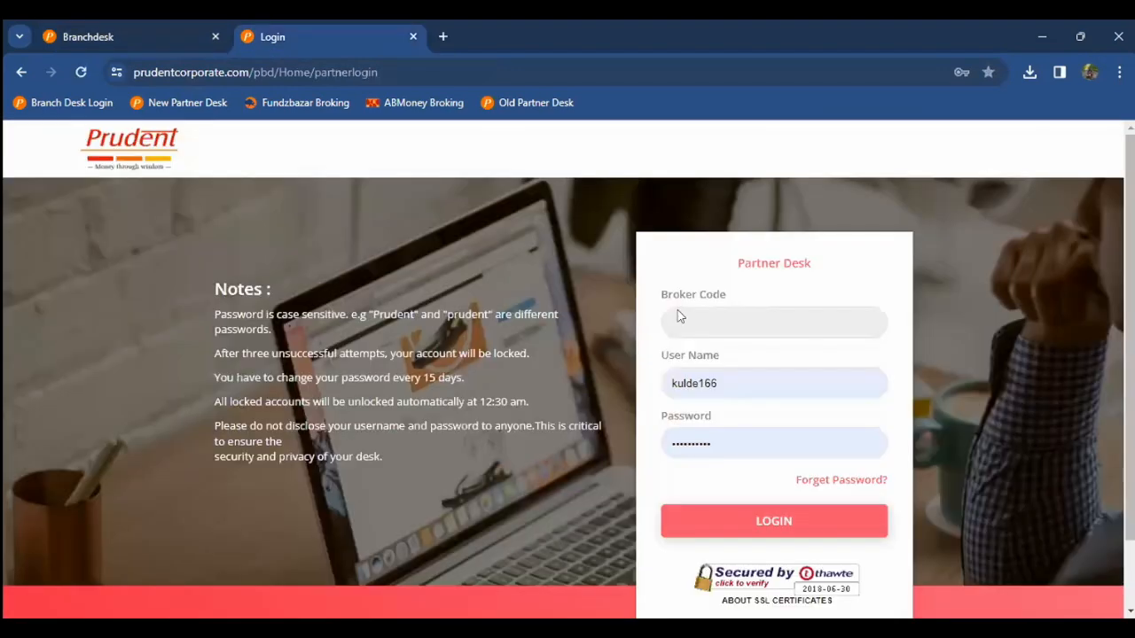
click(679, 316)
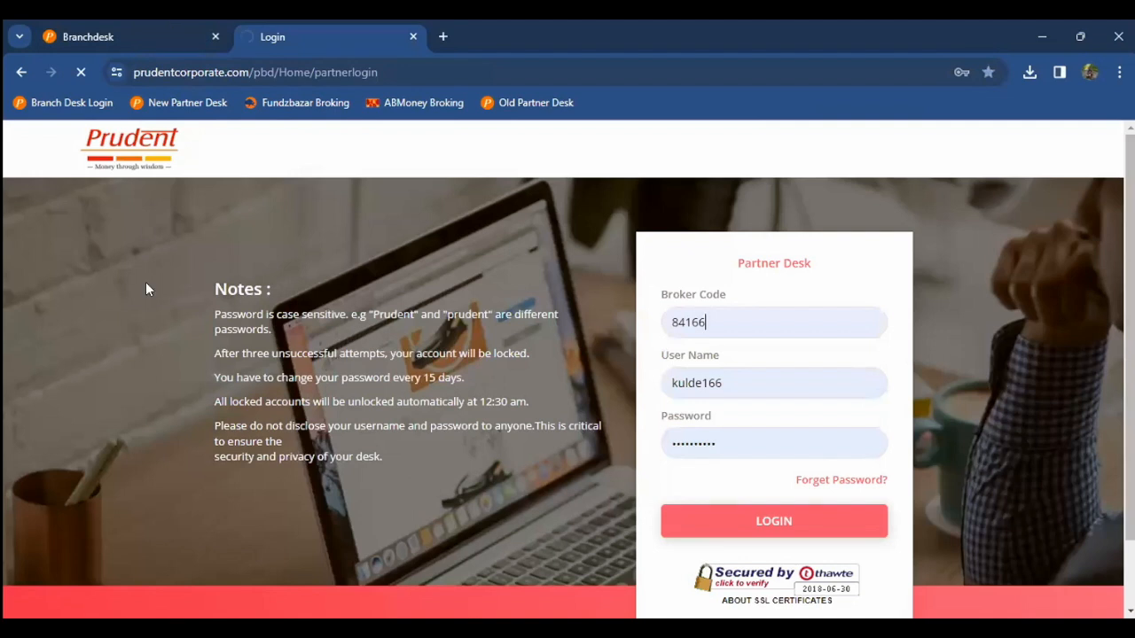
key(ctrl+Tab)
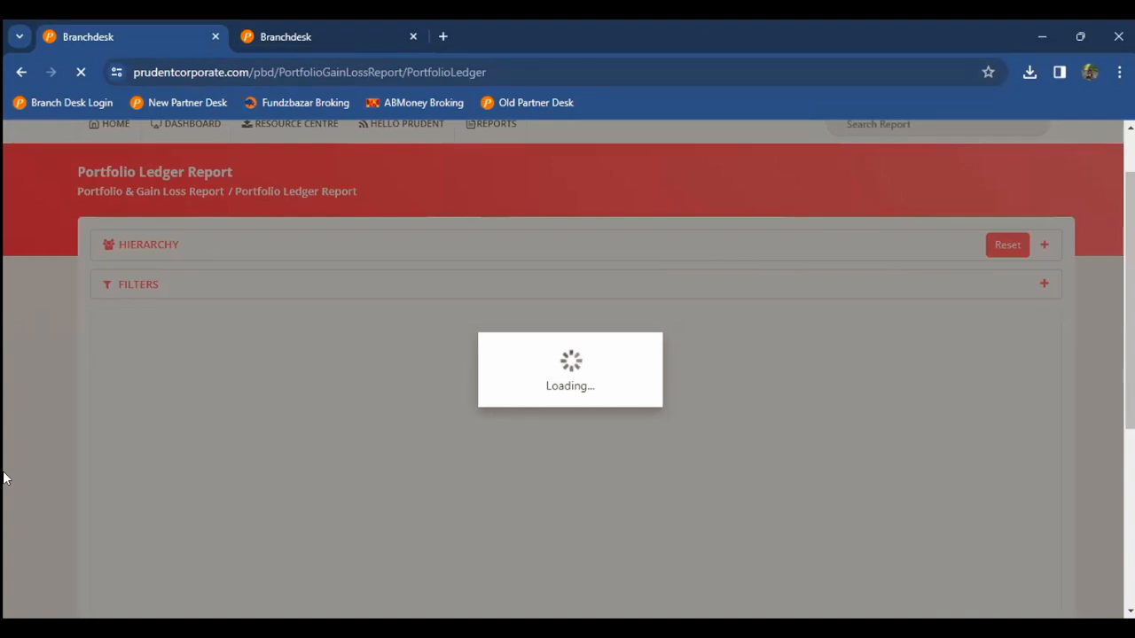
Step: In the second tab, open Tax Statement Report under Portfolio & Gain Loss Report
key(ctrl+Tab)
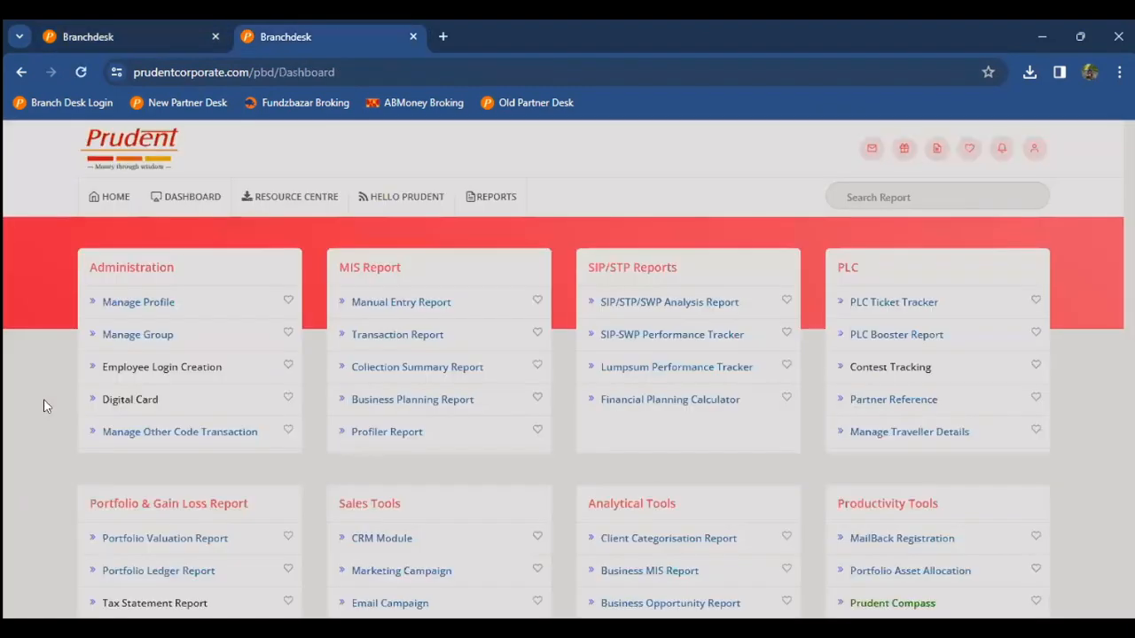
scroll(151, 381, down, 3)
click(151, 382)
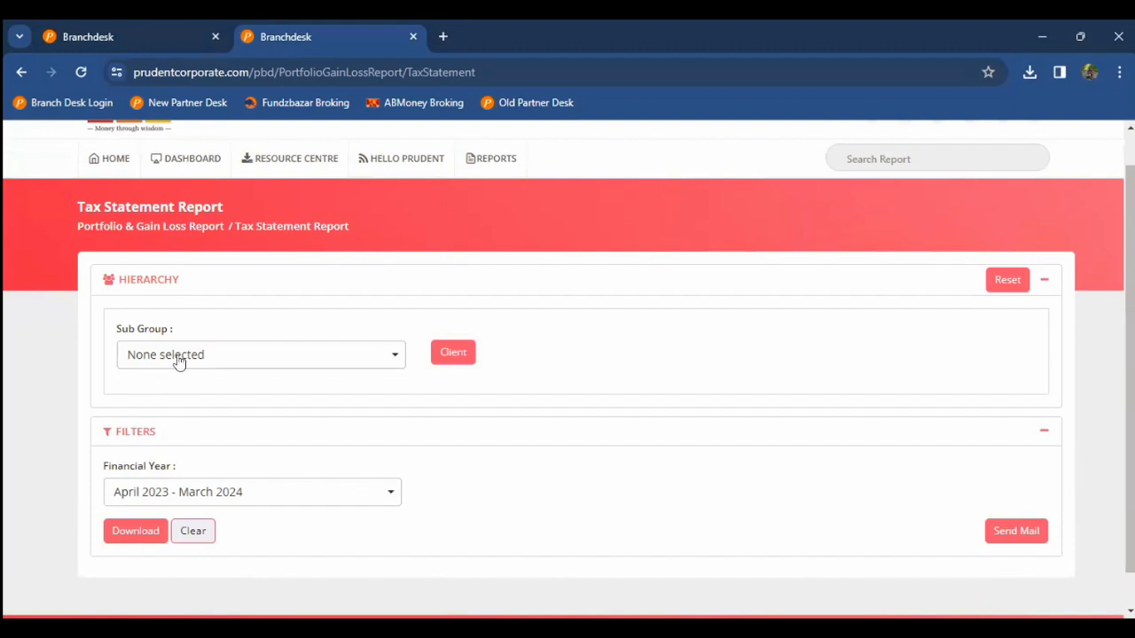
Step: Check on the ledger report tab, then close the Tax Statement's sub group list
click(177, 359)
click(133, 36)
click(306, 29)
scroll(41, 336, down, 1)
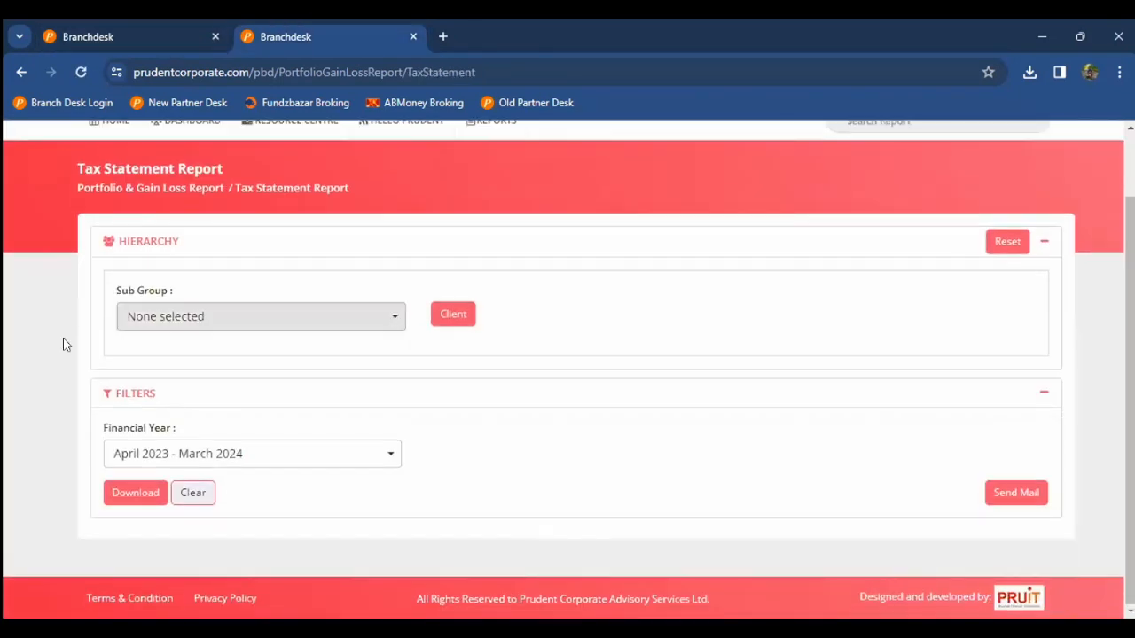
click(63, 344)
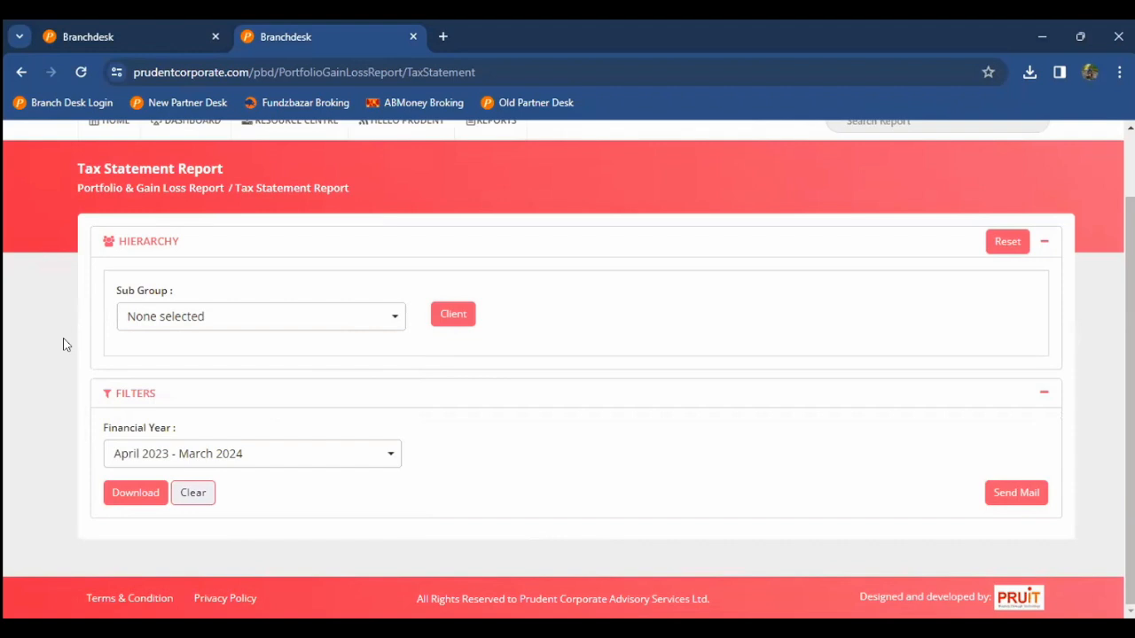
Step: Search the client's name, pick the matching sub group, and select all its clients
click(131, 325)
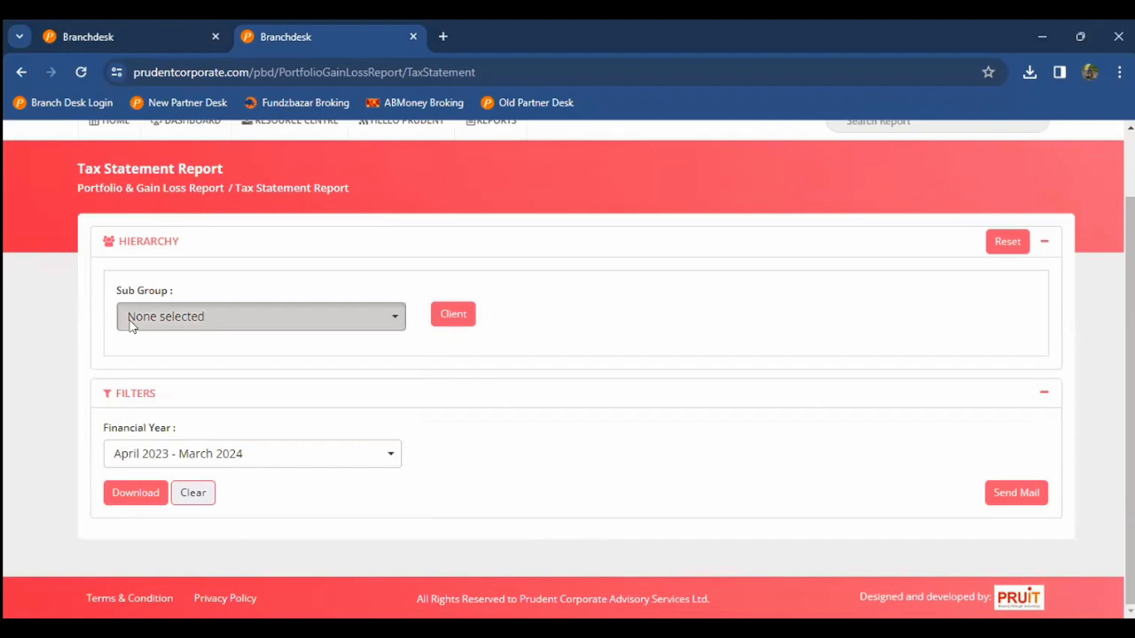
click(176, 319)
click(176, 319)
text(amol)
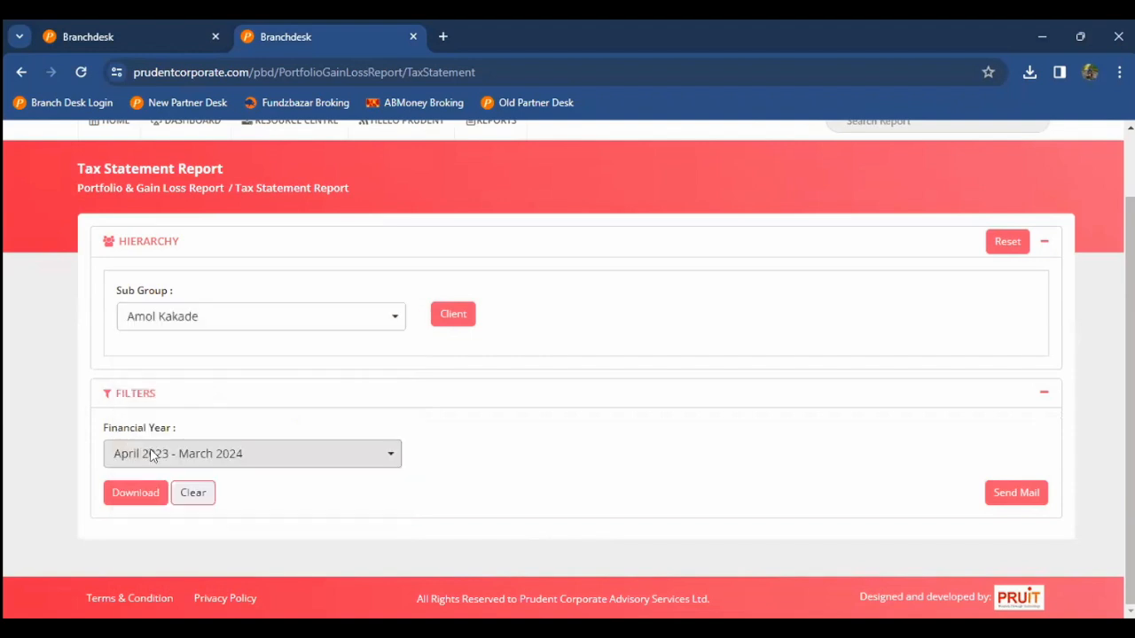
click(129, 494)
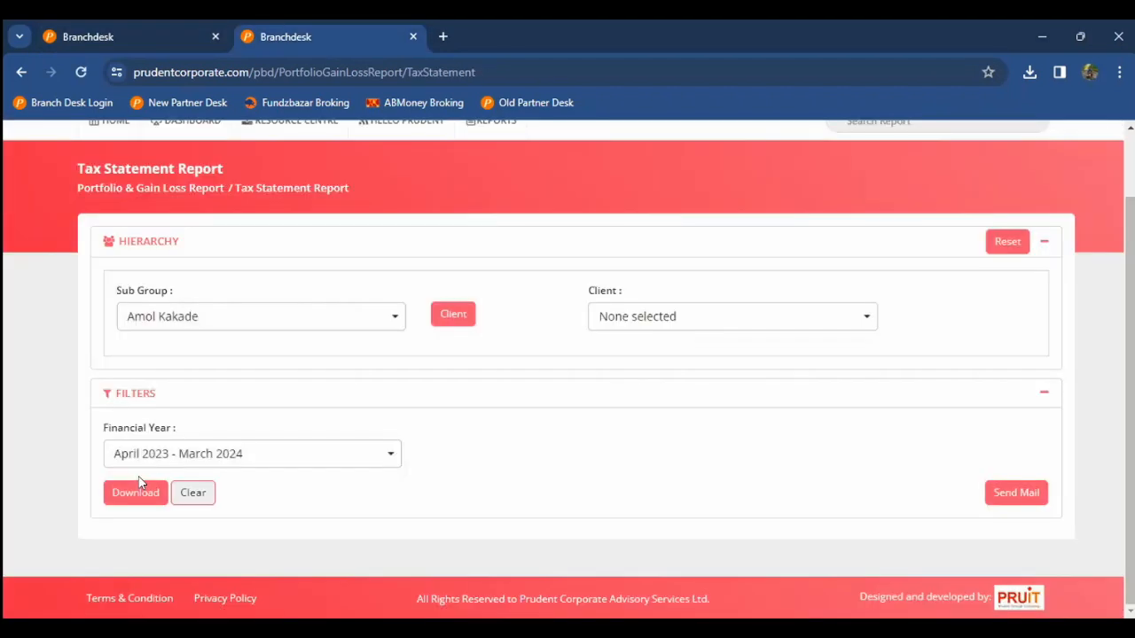
click(732, 316)
click(644, 376)
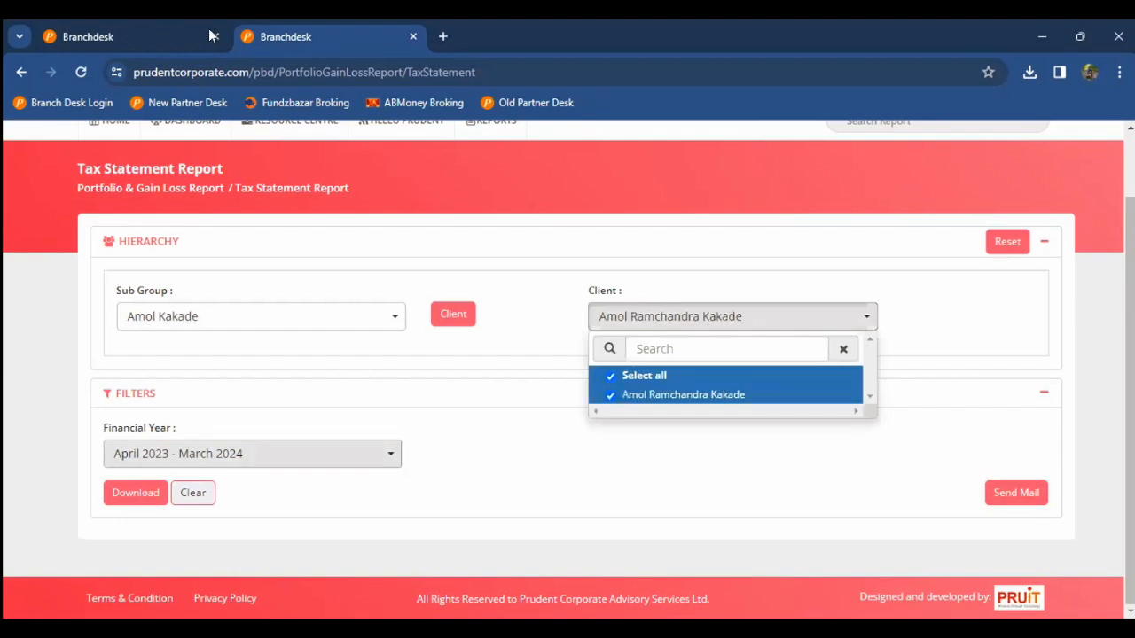
Step: Download the FY 2023-2024 tax statement as TaxStatement (3).xlsx
click(25, 309)
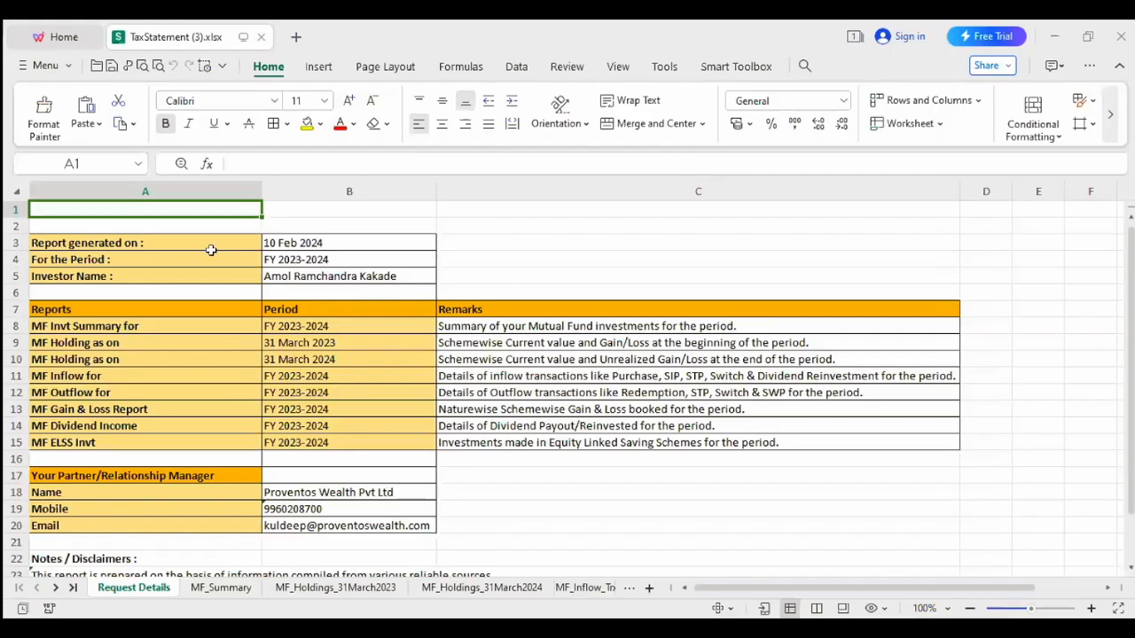
Step: Inspect the MF Invt Summary, MF Outflow and March 2023/2024 entries, then move to the MF_Summary sheet
click(209, 328)
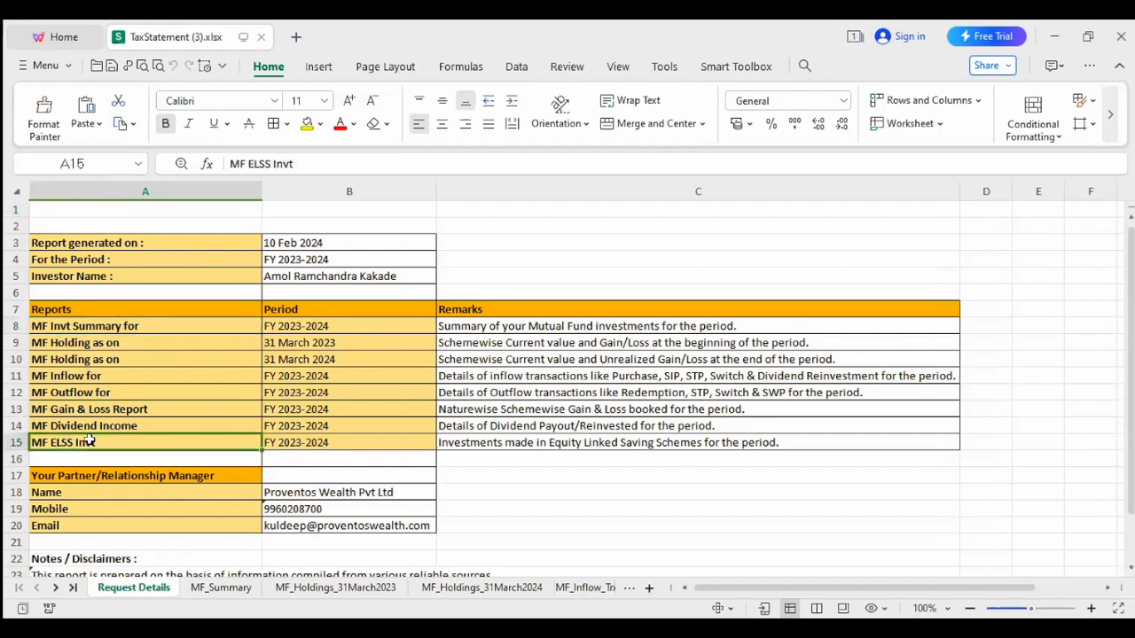
click(99, 393)
click(297, 359)
click(297, 344)
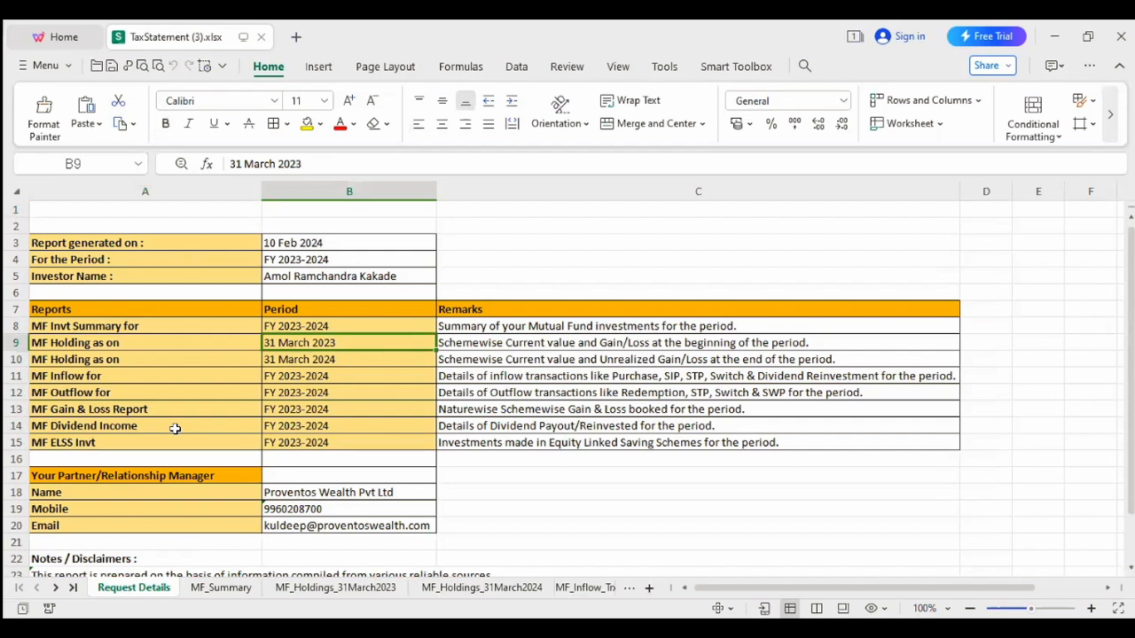
key(Down)
key(Left)
key(Up)
key(Up)
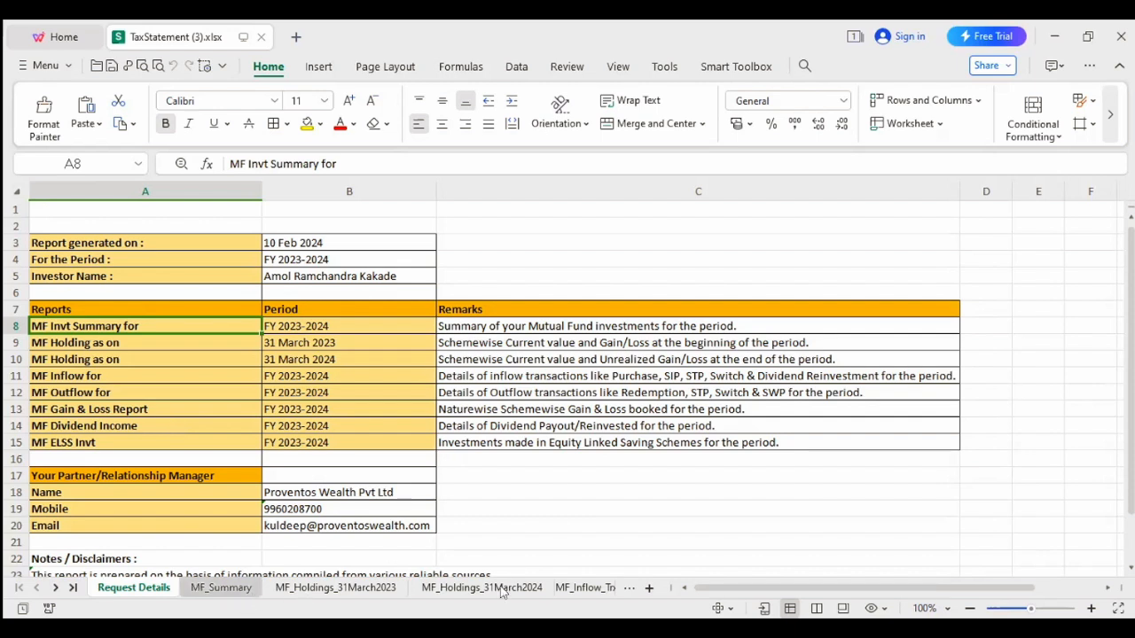
key(ctrl+Page_Down)
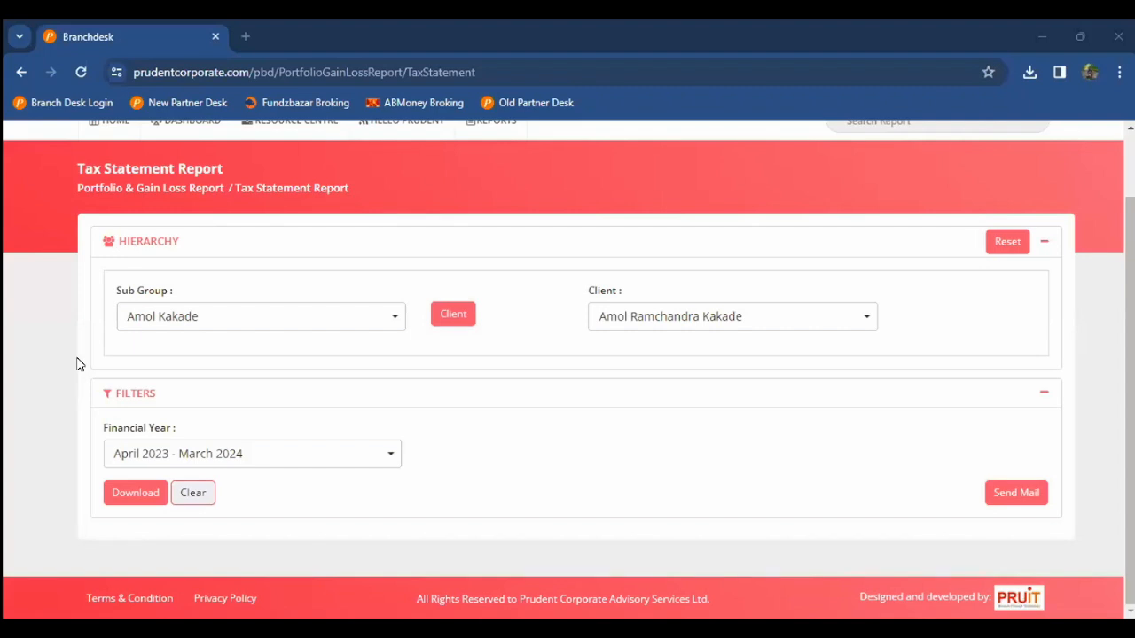
Step: Return to the Branchdesk dashboard and open the Dividend & Gain Loss Report for April 2023 – March 2024
scroll(77, 363, up, 1)
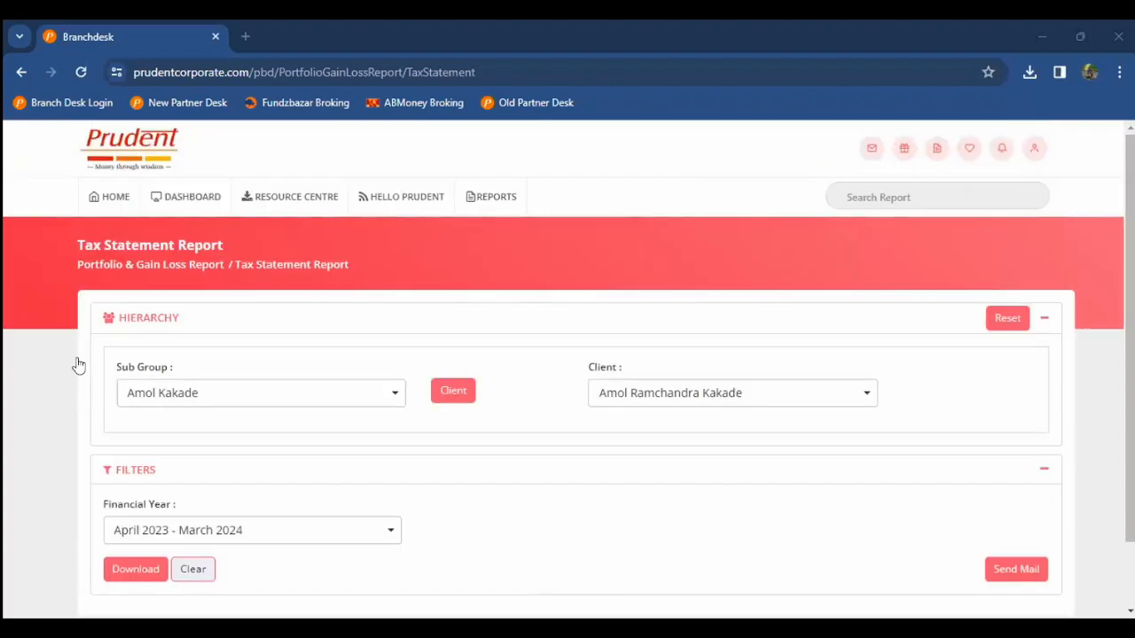
click(78, 365)
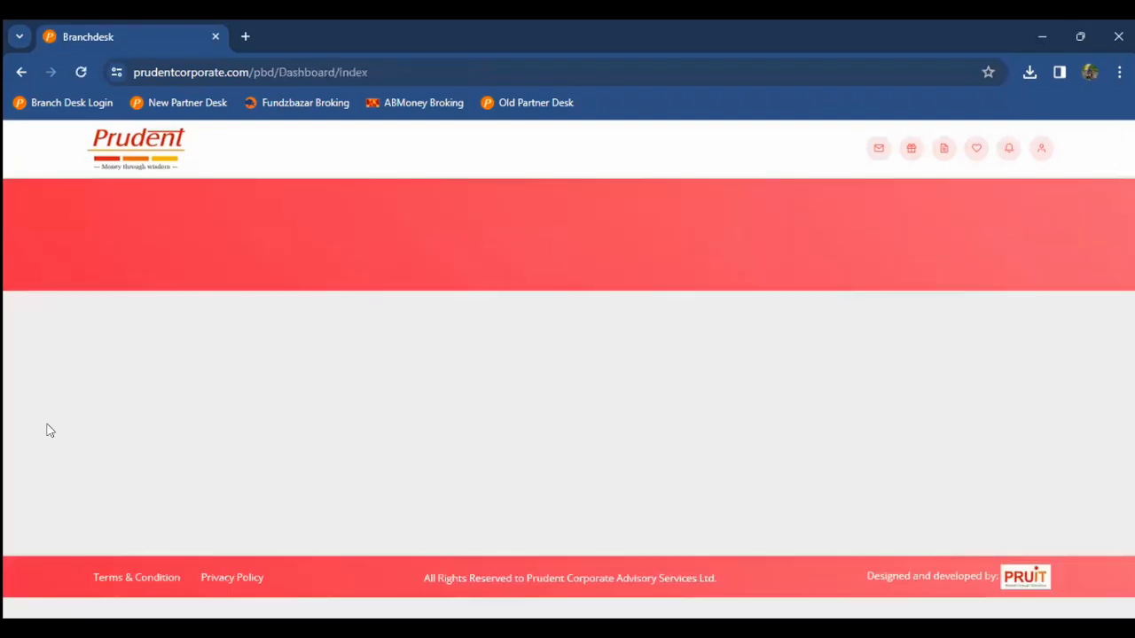
scroll(50, 430, down, 1)
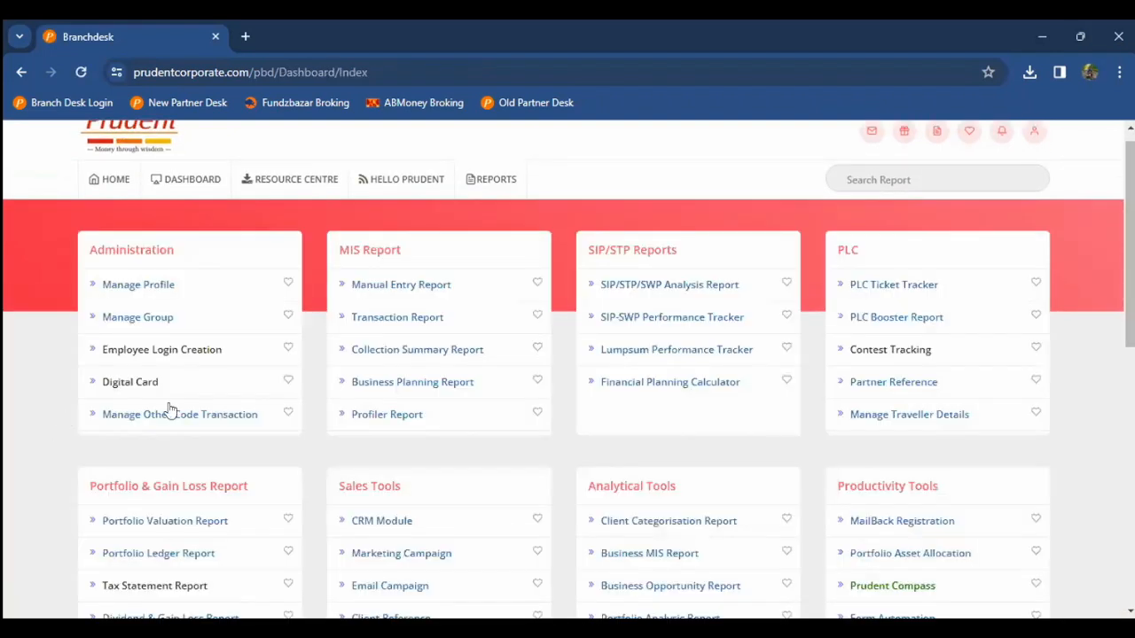
scroll(171, 408, down, 2)
scroll(188, 351, down, 1)
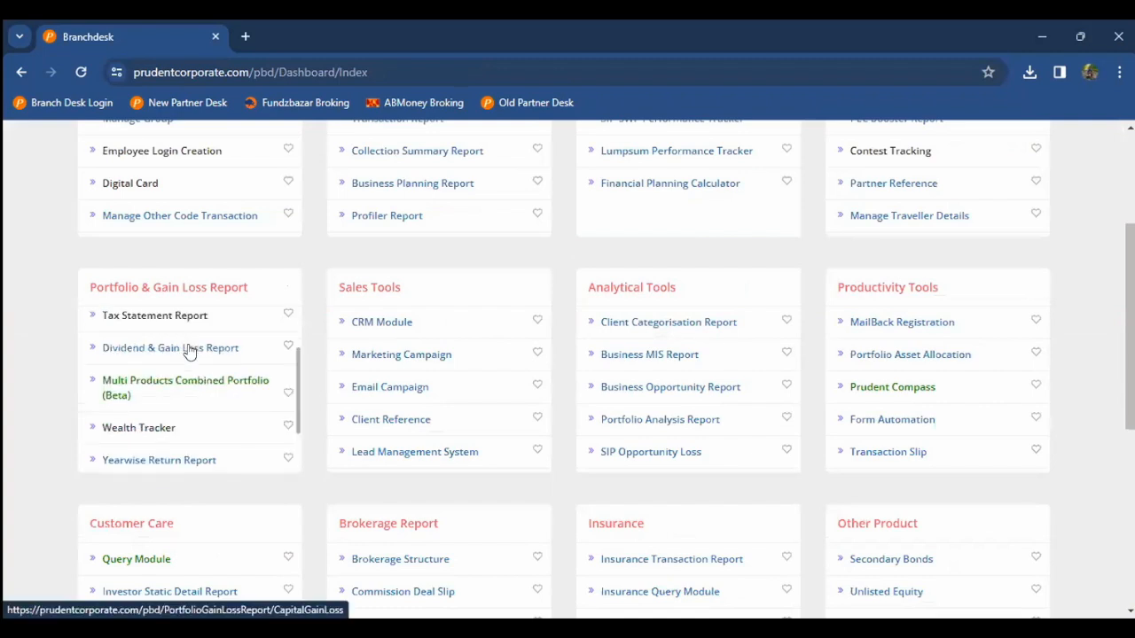
click(189, 350)
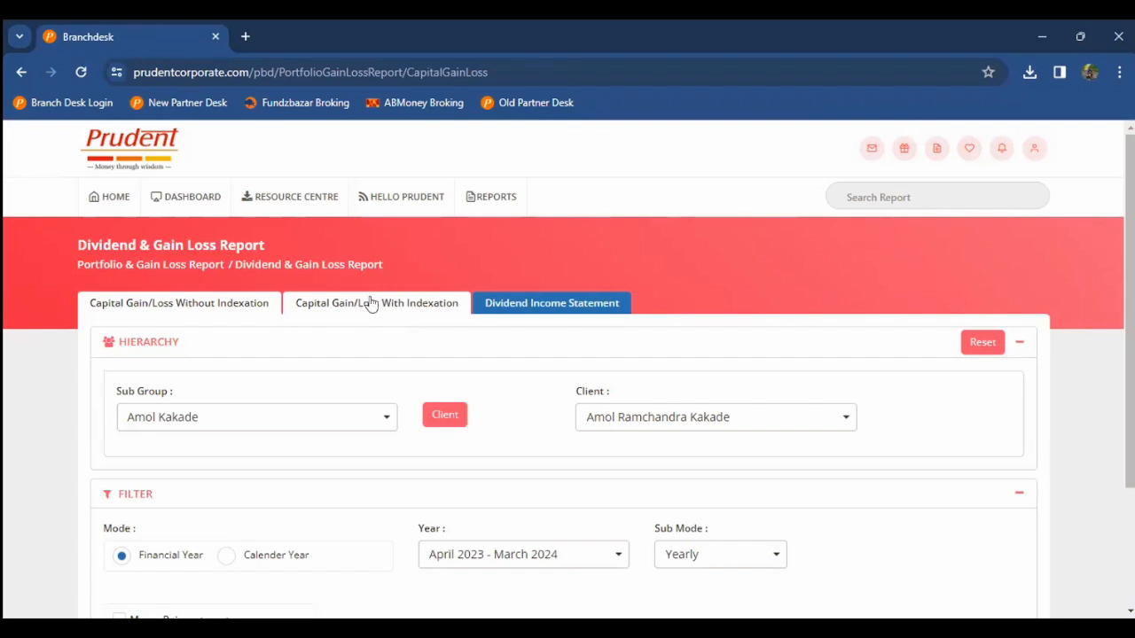
Step: Go back to the main tools dashboard and scroll down to the Portfolio & Gain Loss Report card
click(373, 304)
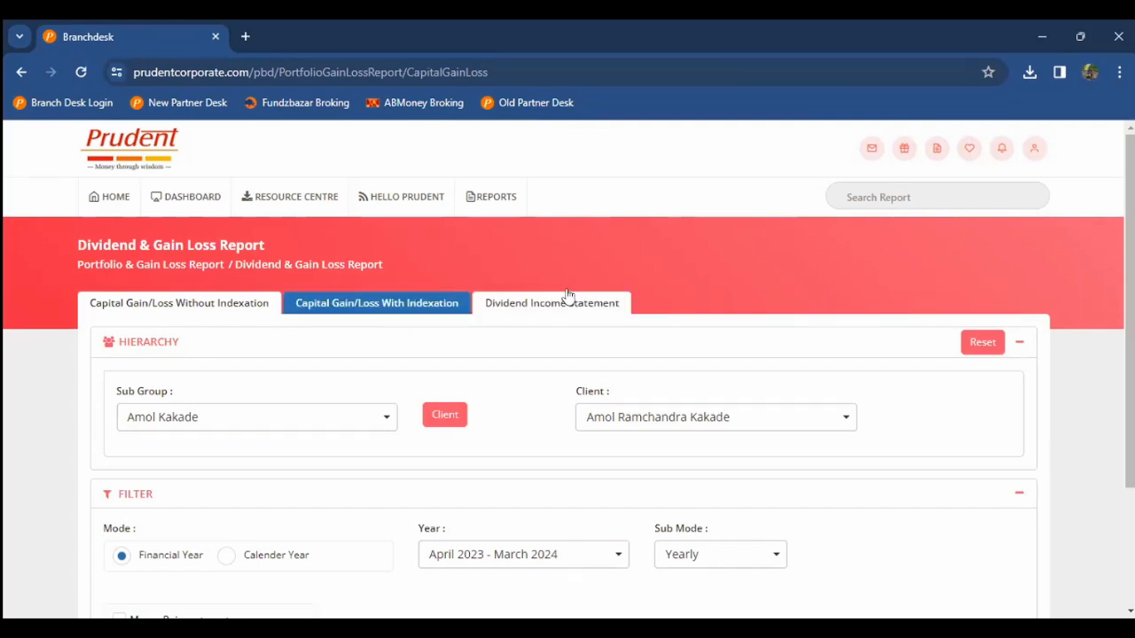
click(98, 204)
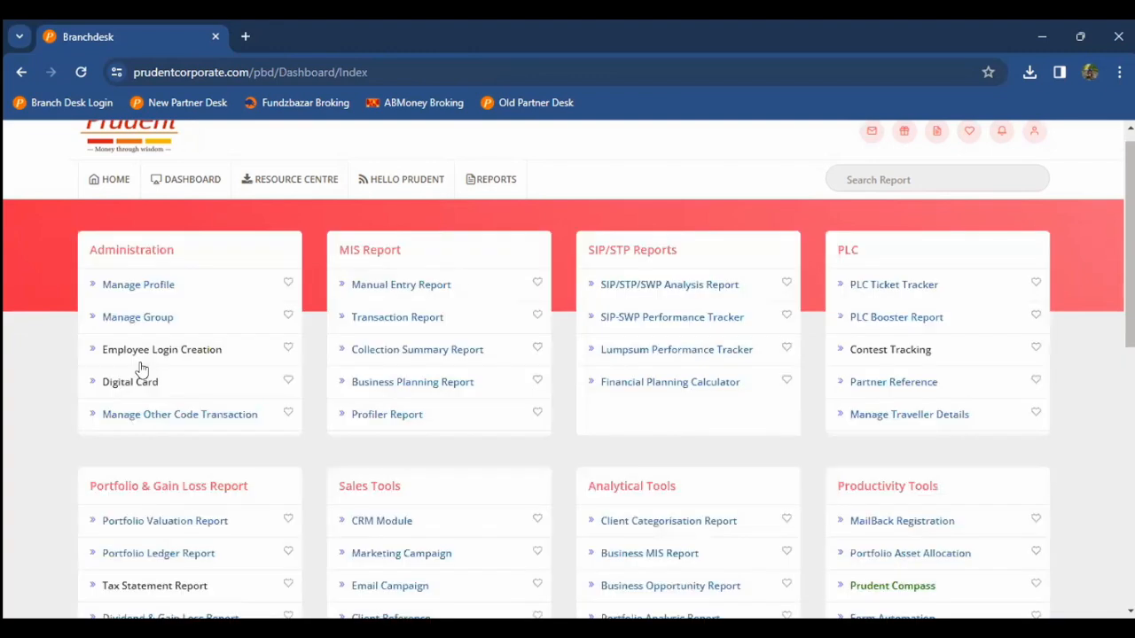
scroll(141, 368, down, 3)
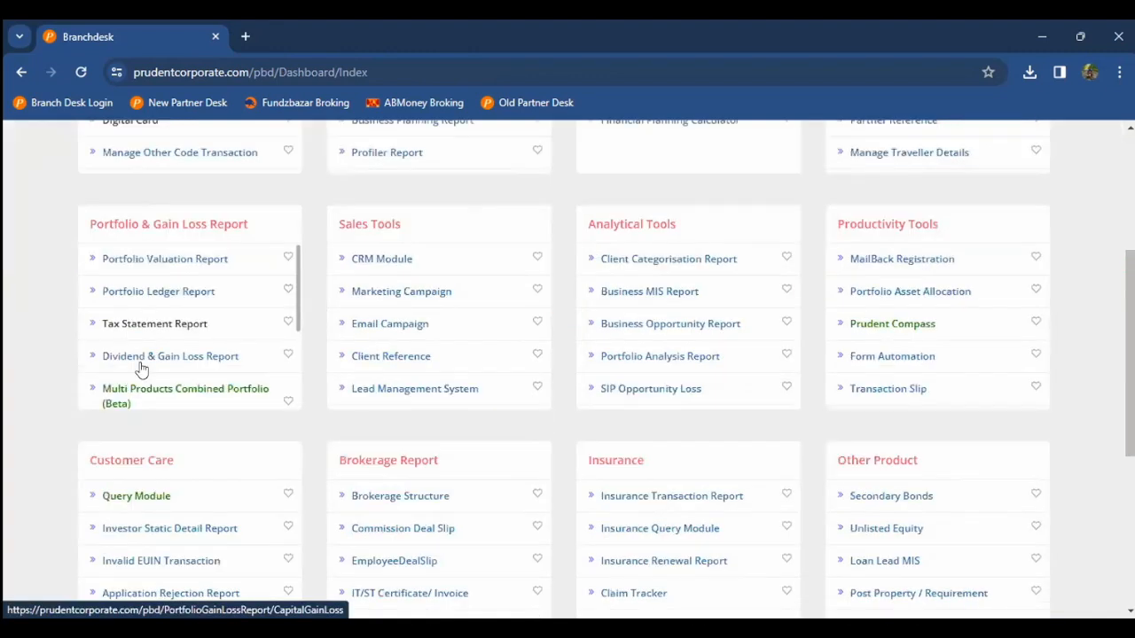
scroll(169, 260, down, 2)
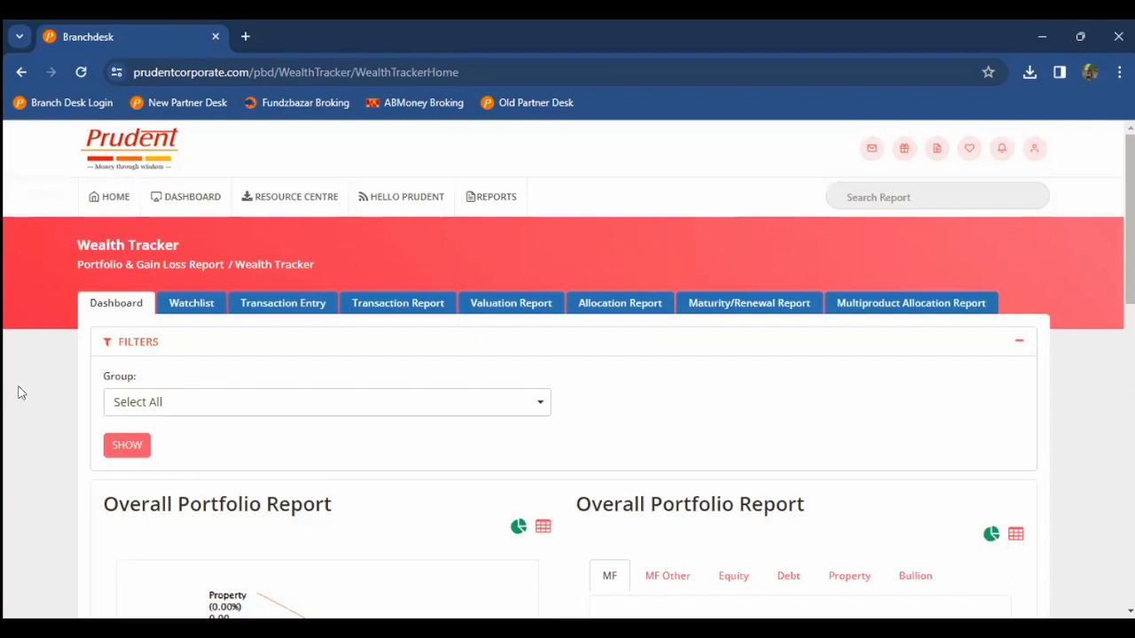
scroll(23, 392, down, 4)
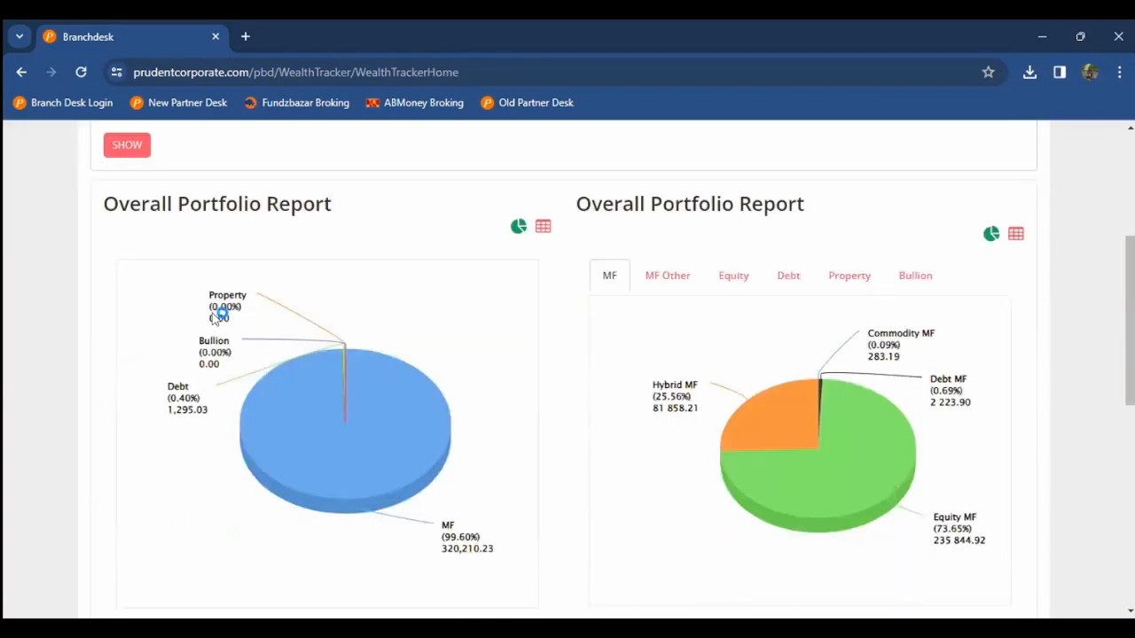
scroll(286, 310, up, 4)
click(367, 306)
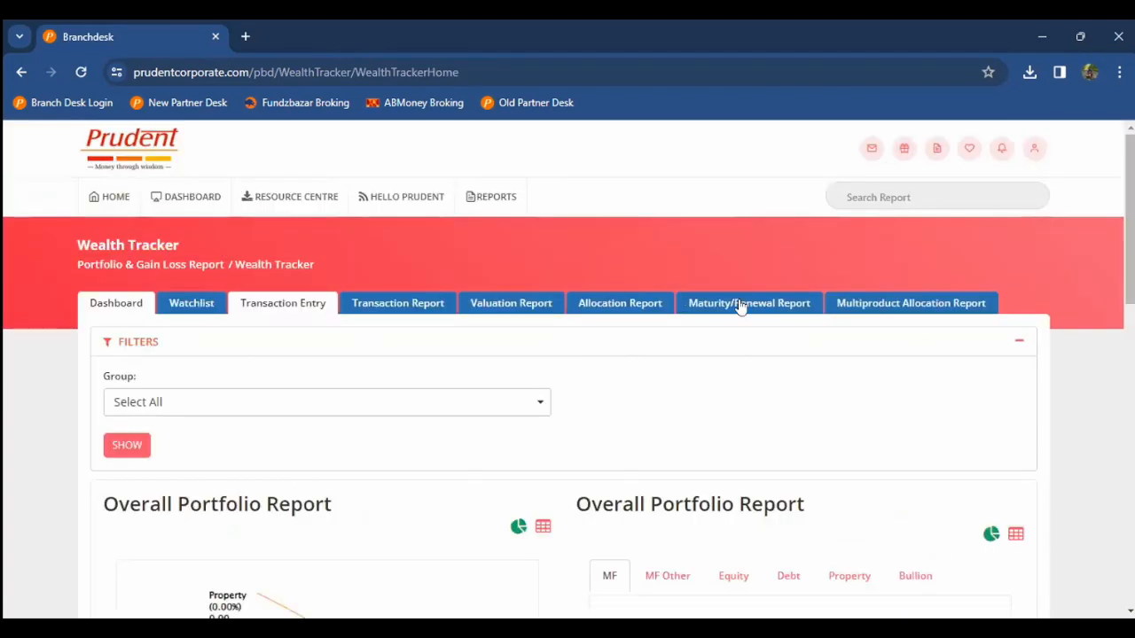
click(928, 306)
click(314, 304)
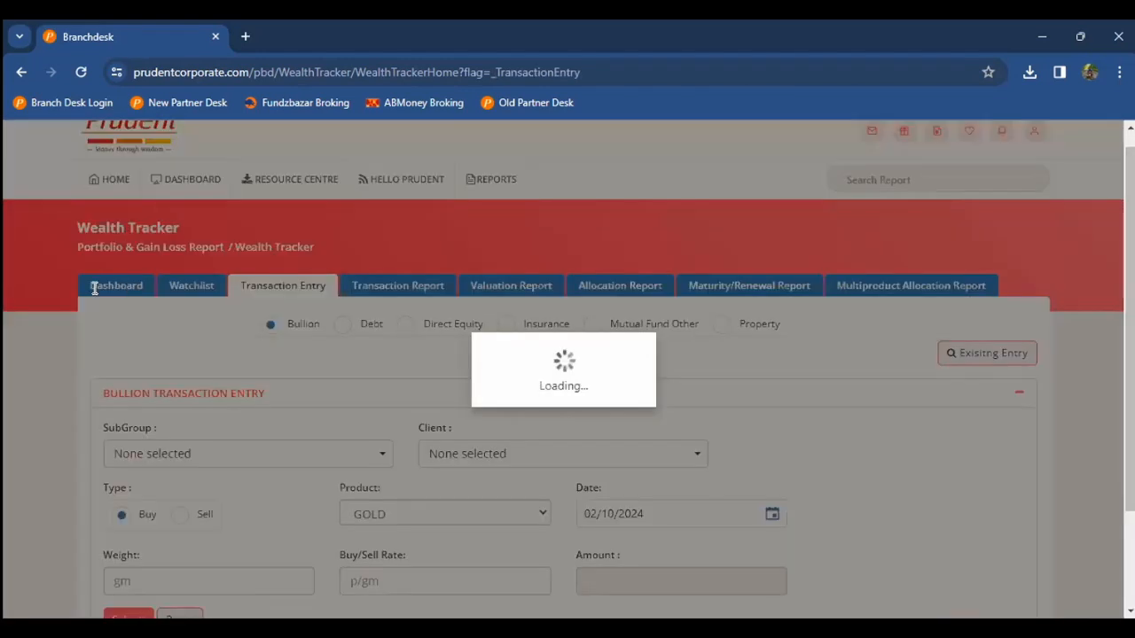
click(115, 285)
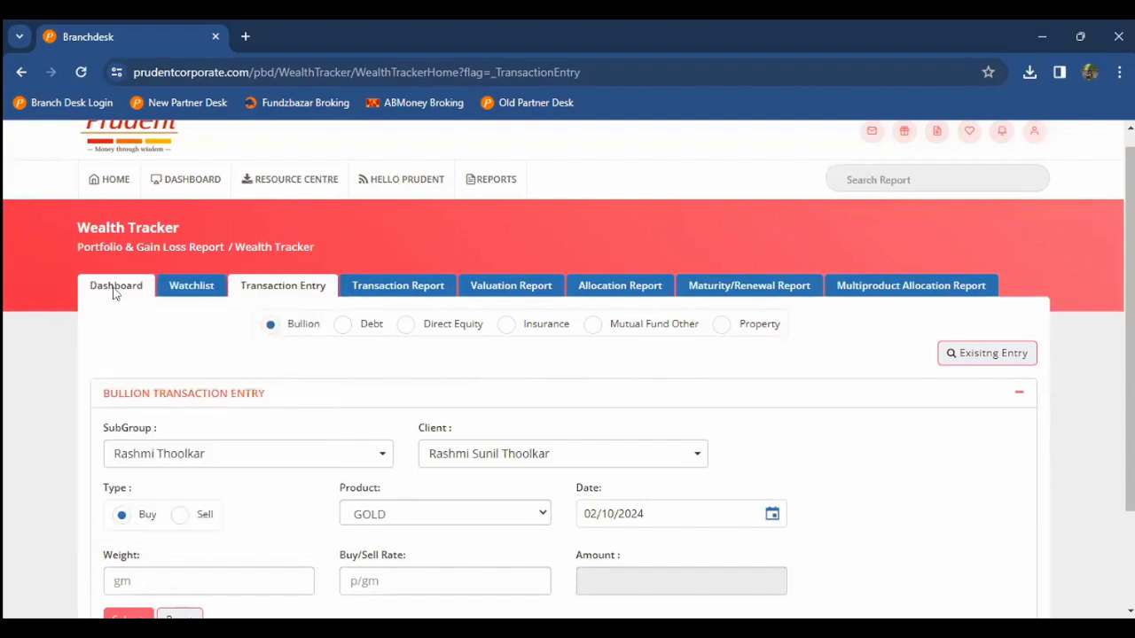
click(113, 288)
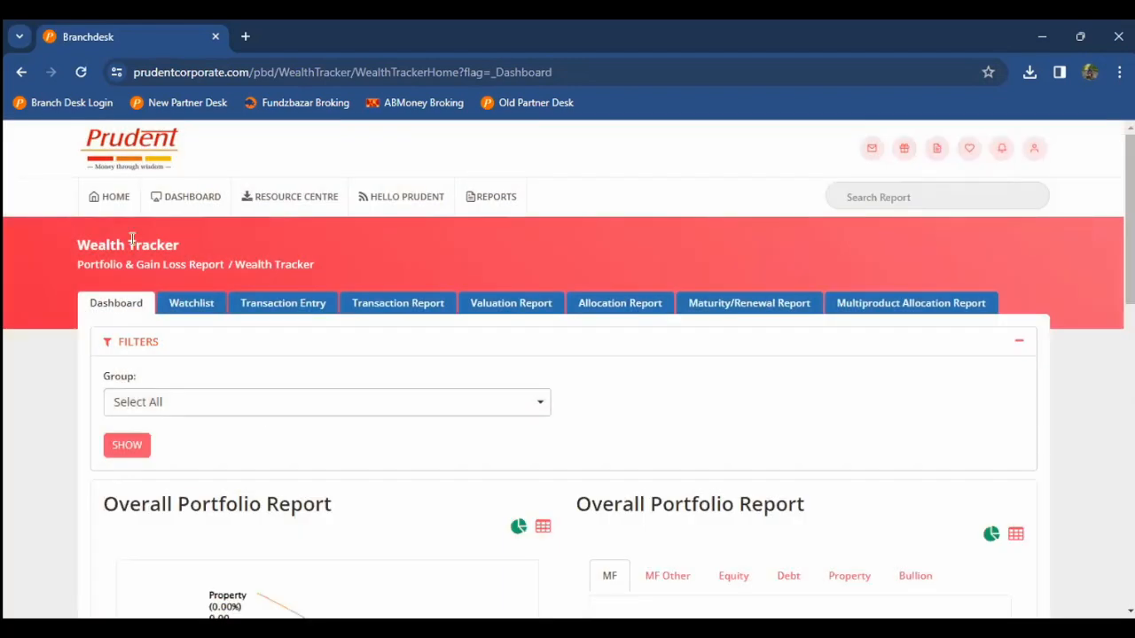
mouse_move(133, 239)
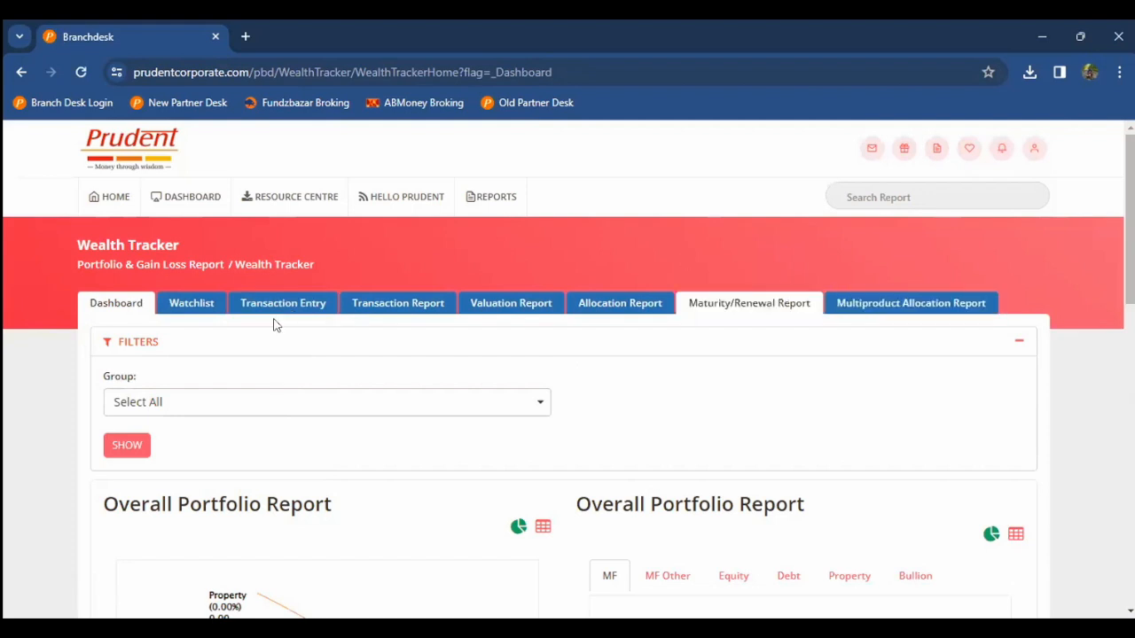
click(288, 304)
double_click(123, 247)
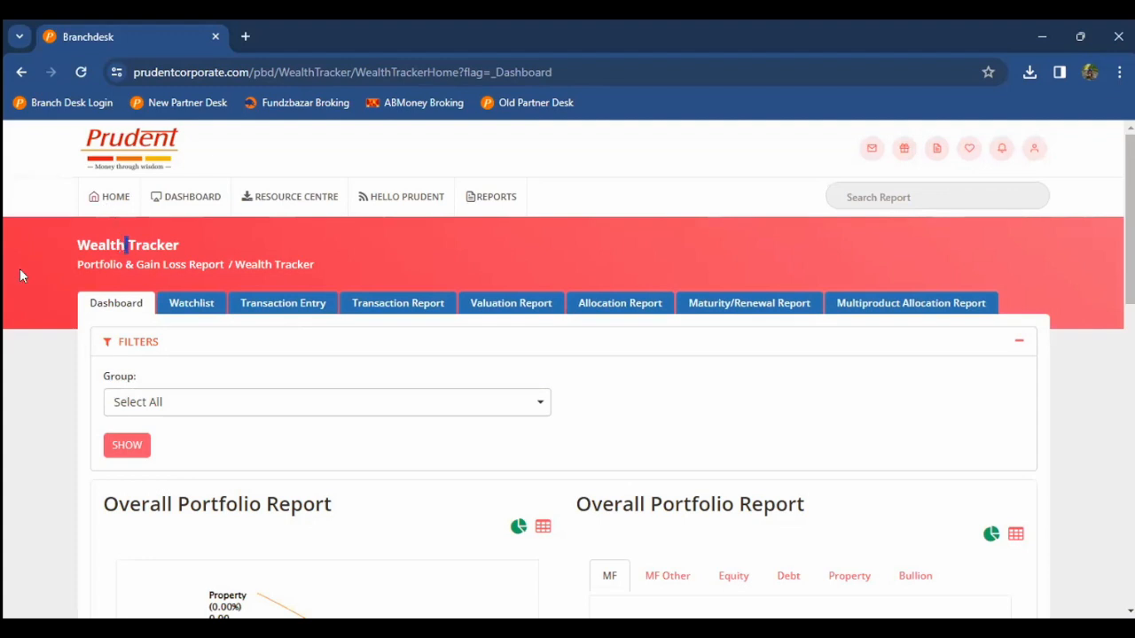
key(alt+h)
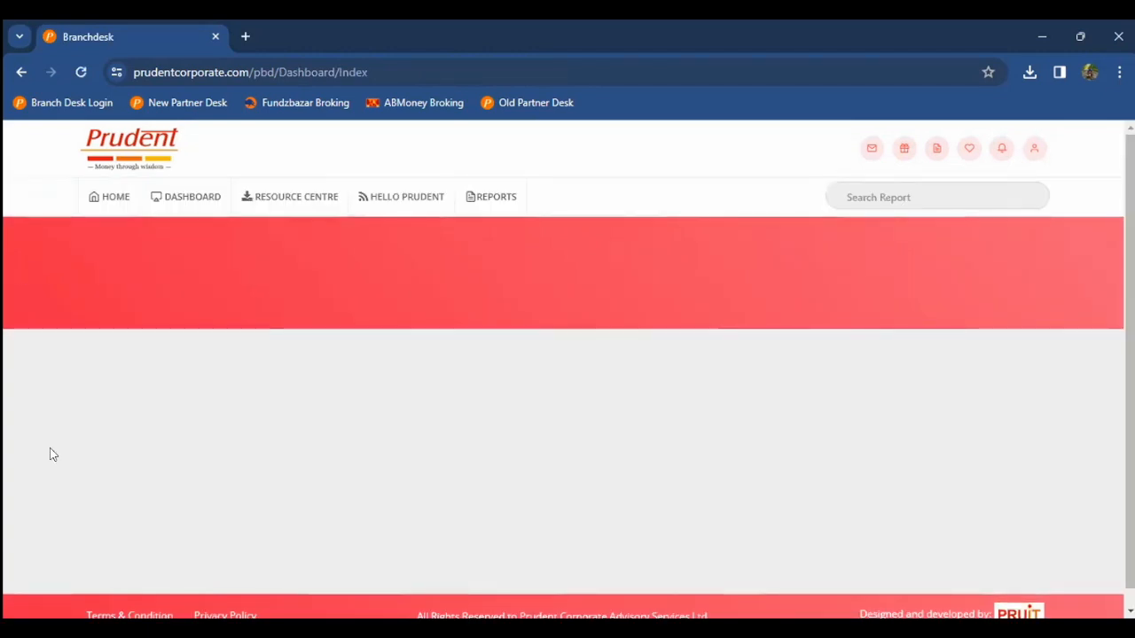
Step: Scroll the main dashboard past the Portfolio & Gain Loss Report, Sales Tools and Insurance groups
scroll(142, 404, down, 2)
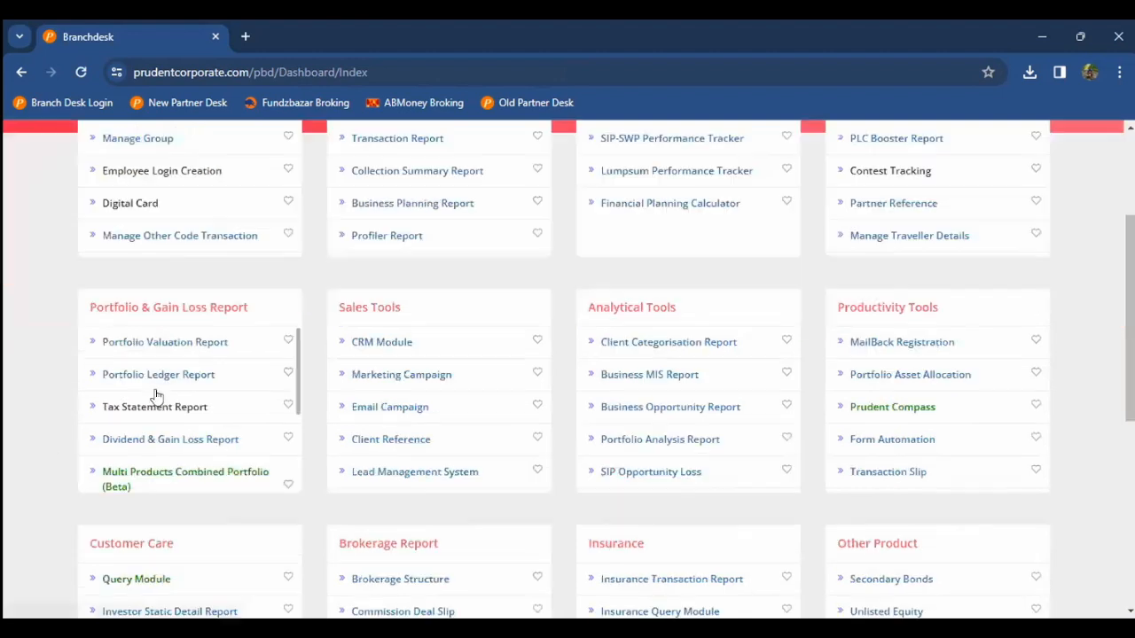
scroll(158, 346, down, 2)
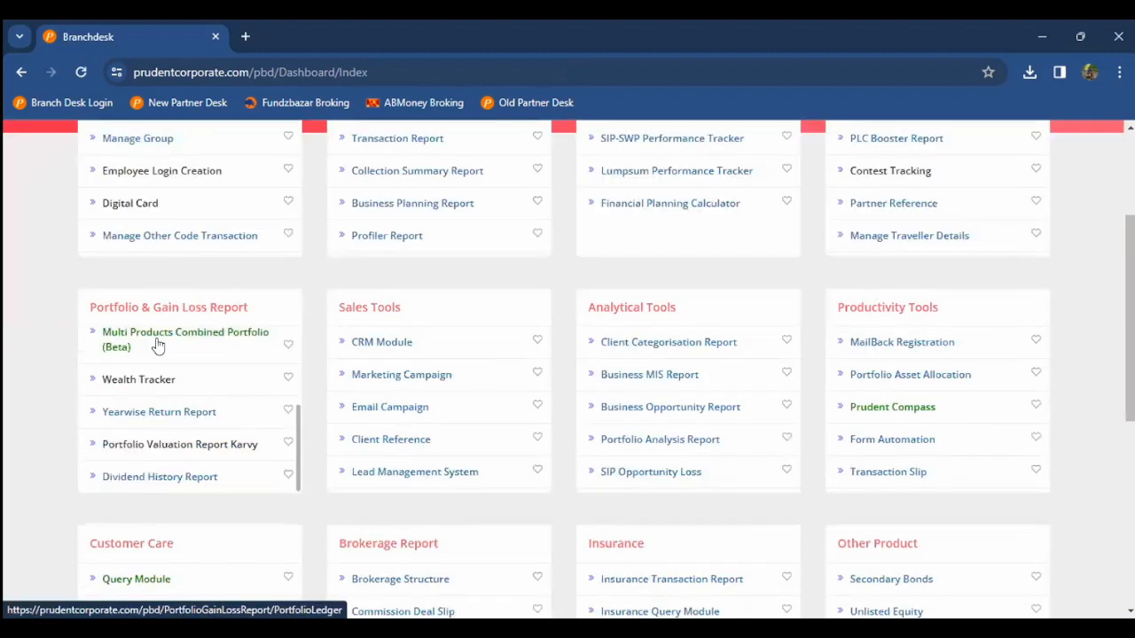
scroll(158, 346, down, 1)
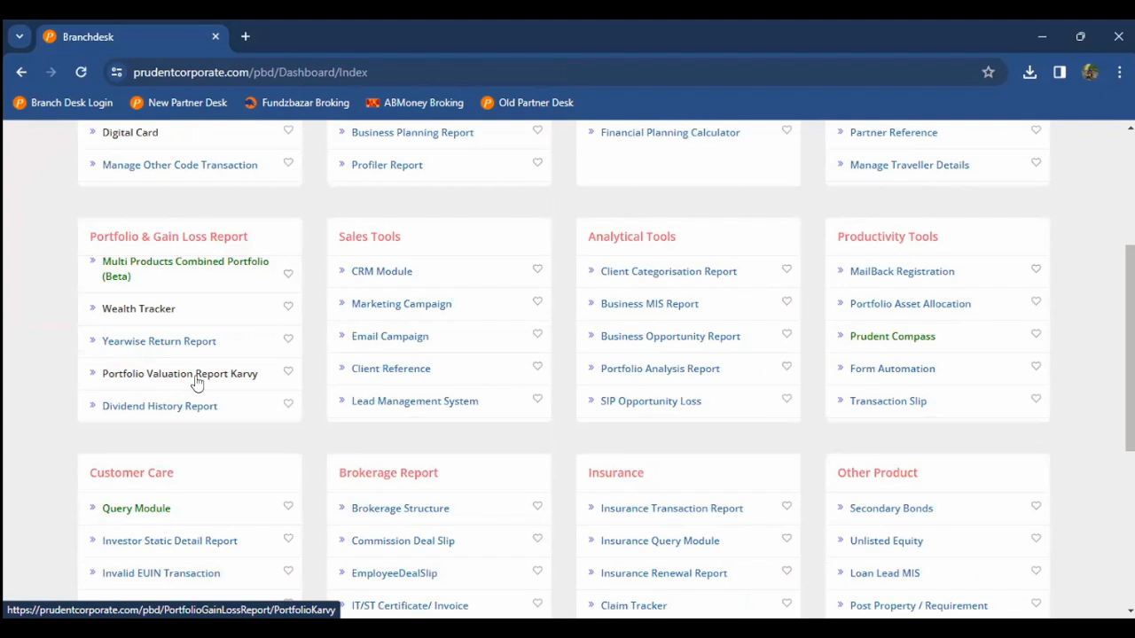
click(145, 405)
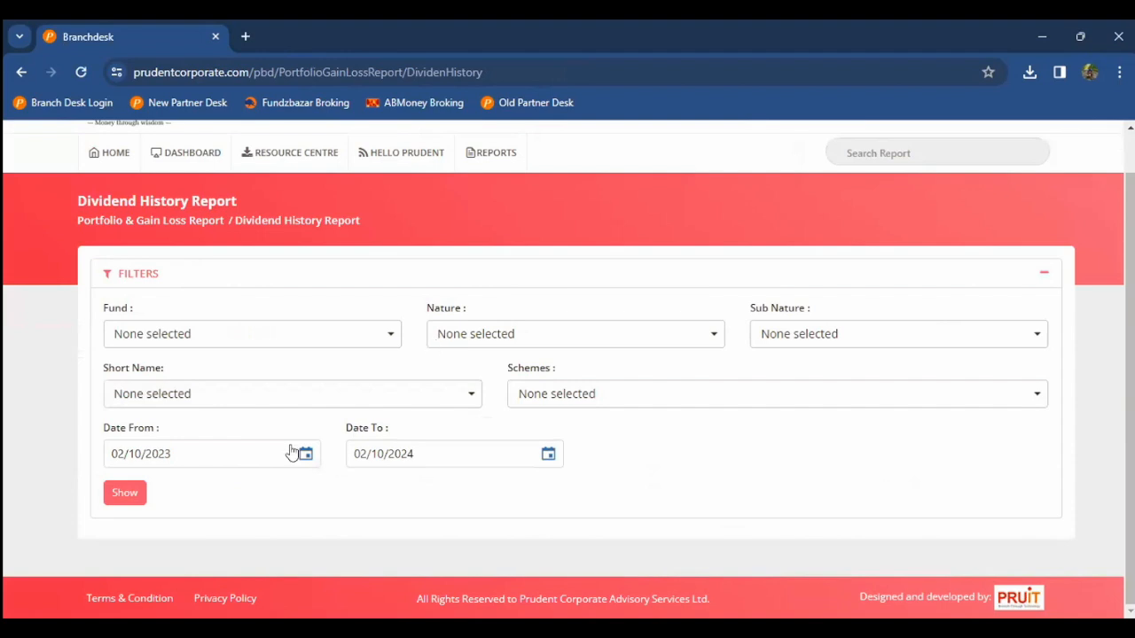
scroll(380, 406, up, 1)
click(116, 196)
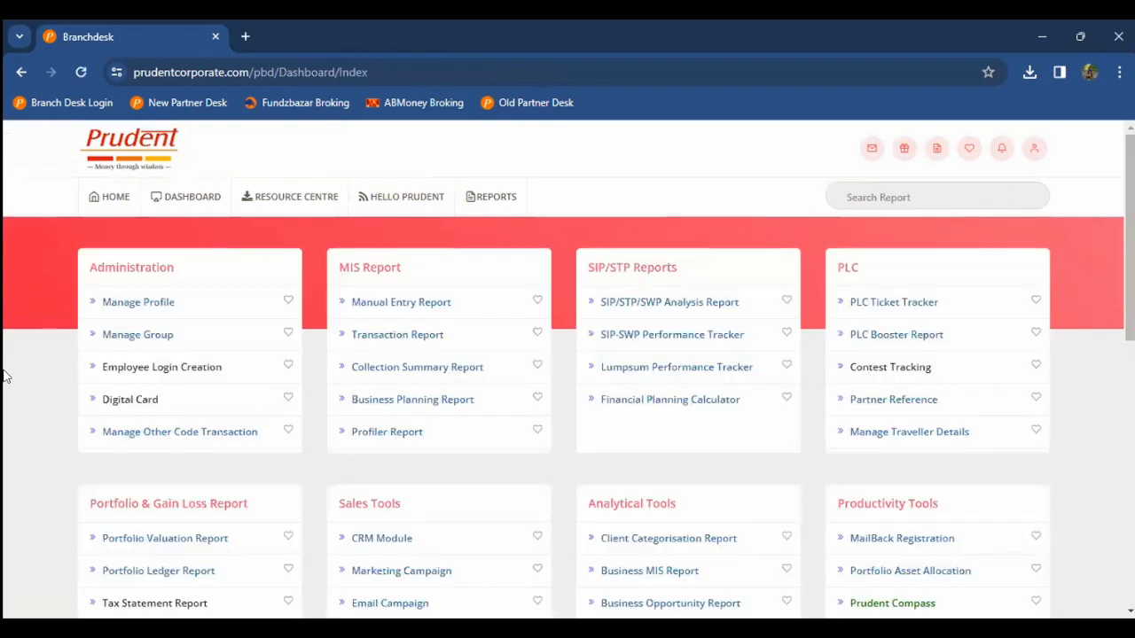
scroll(4, 377, down, 3)
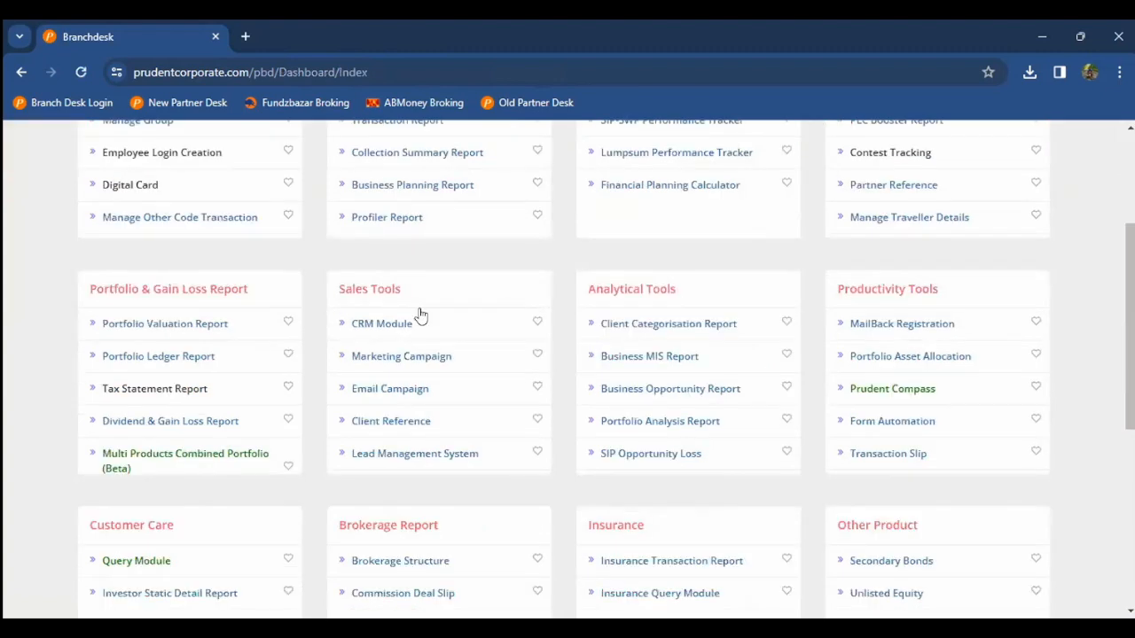
scroll(238, 434, down, 2)
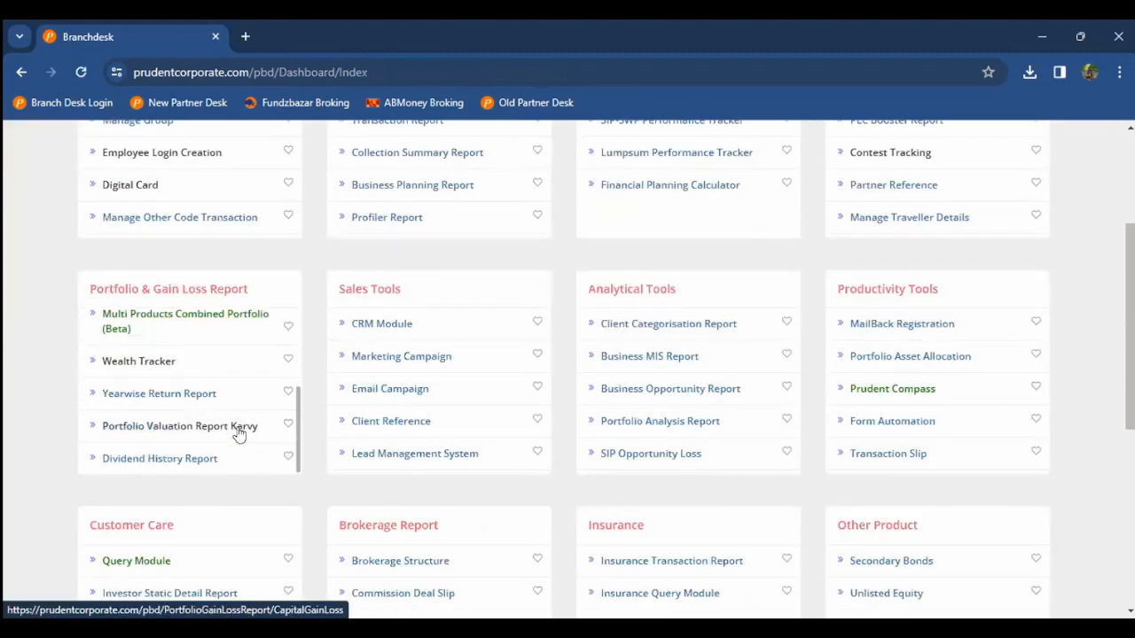
scroll(294, 387, down, 1)
scroll(294, 387, up, 3)
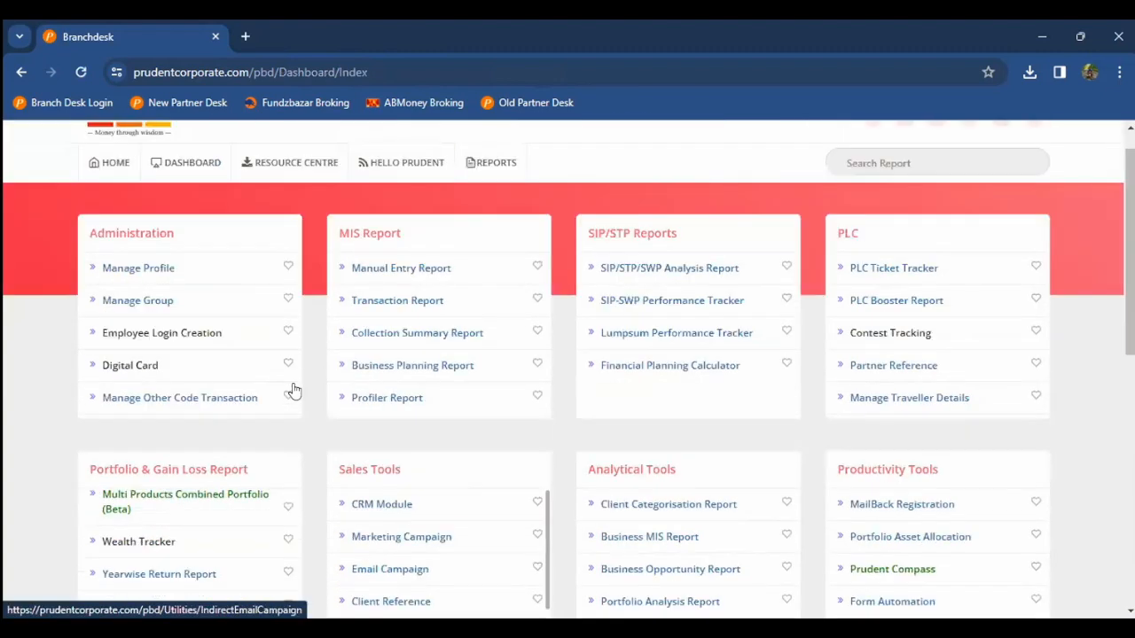
scroll(386, 340, down, 2)
click(386, 334)
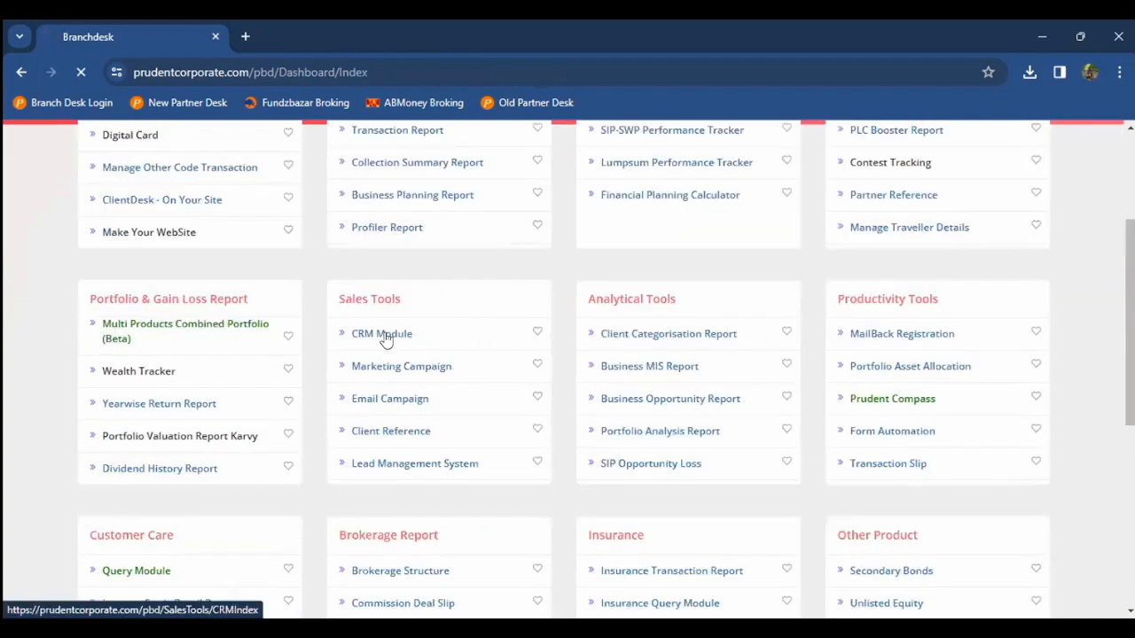
scroll(385, 339, down, 1)
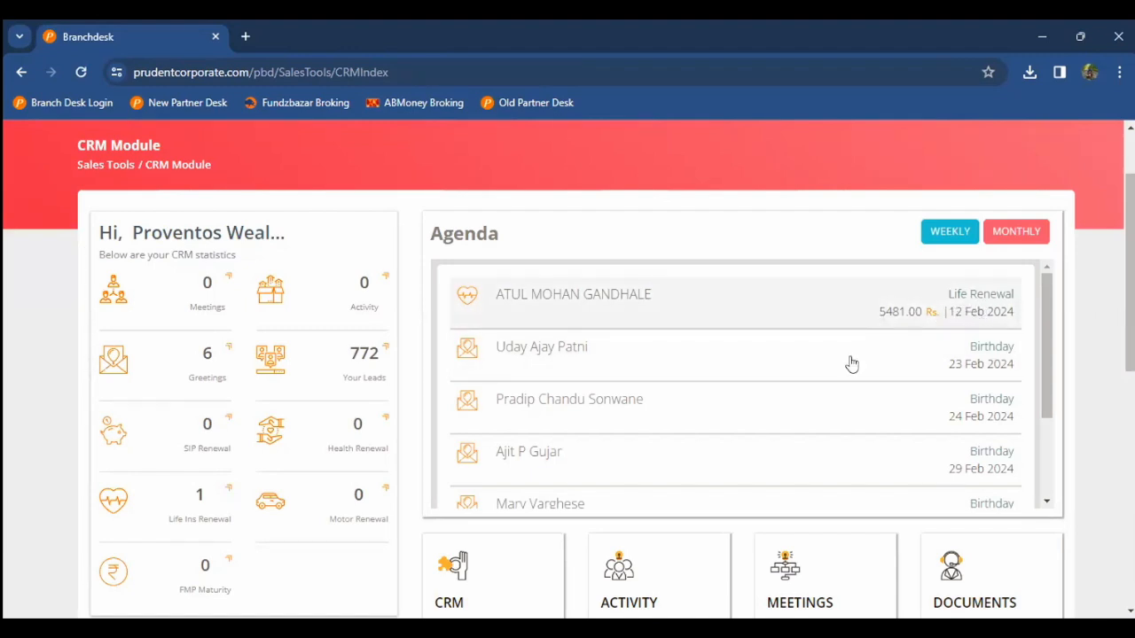
scroll(840, 382, down, 1)
scroll(840, 381, down, 3)
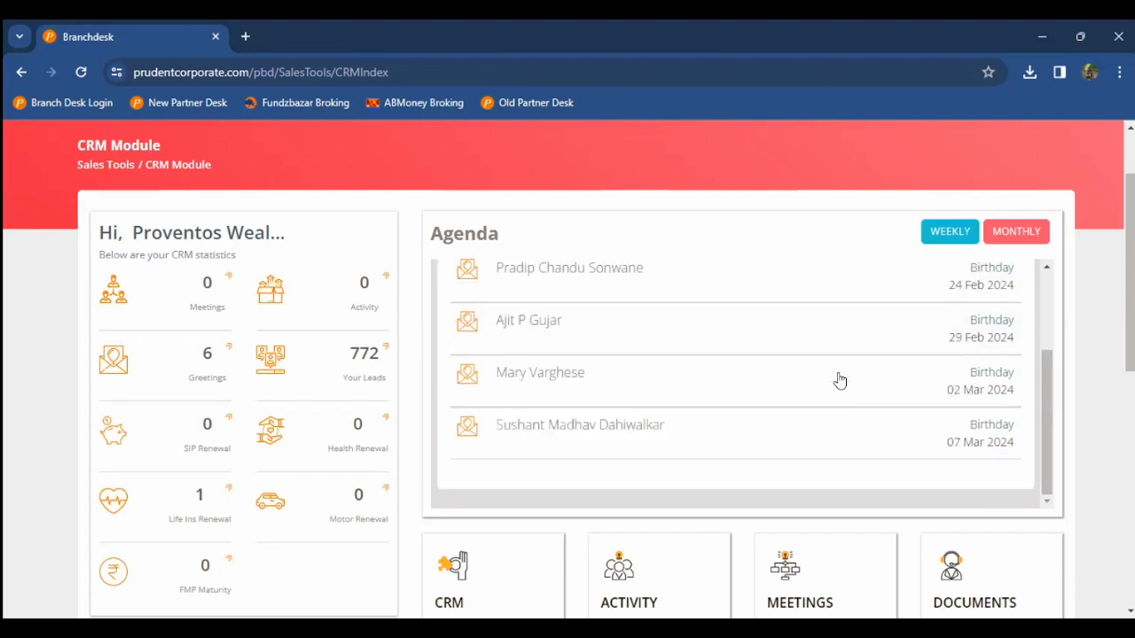
scroll(622, 356, up, 1)
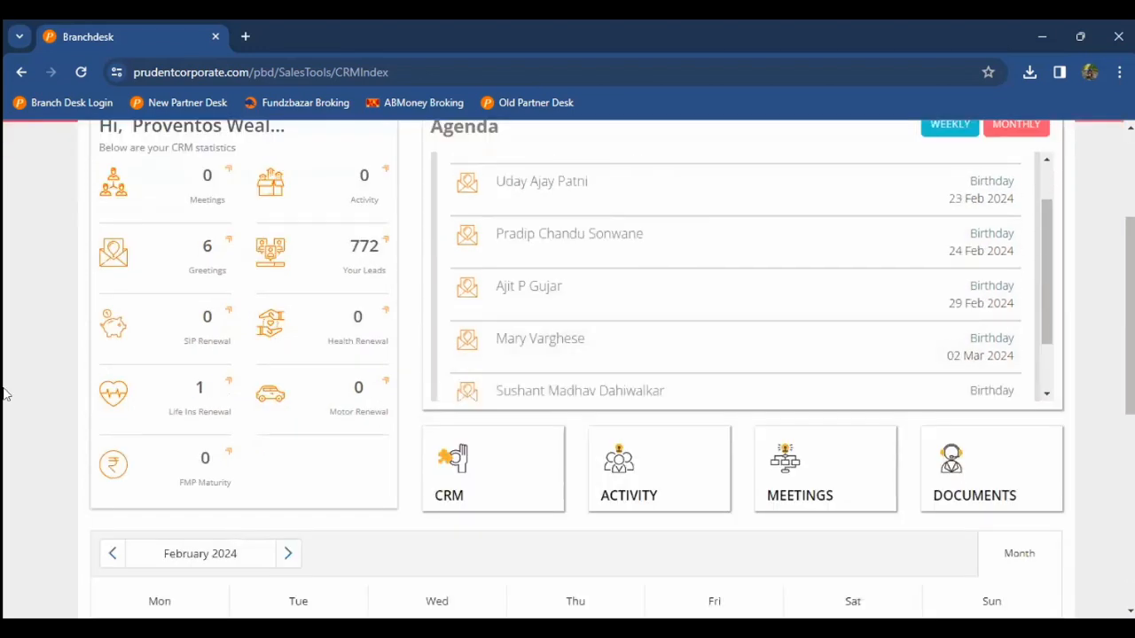
scroll(4, 394, down, 2)
scroll(3, 395, down, 2)
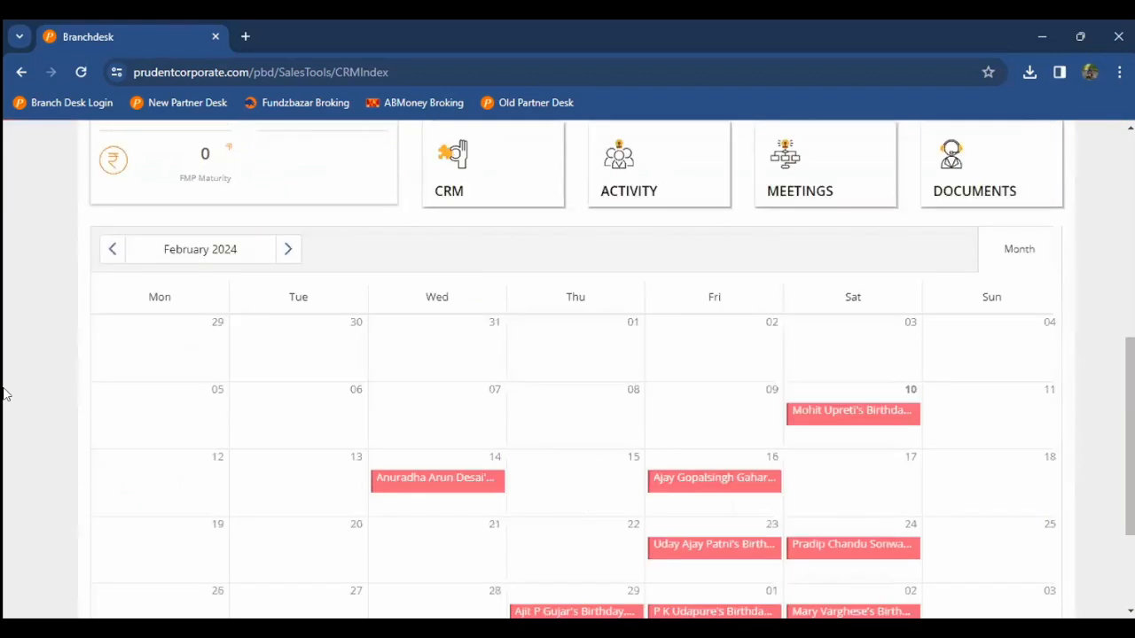
scroll(4, 395, down, 1)
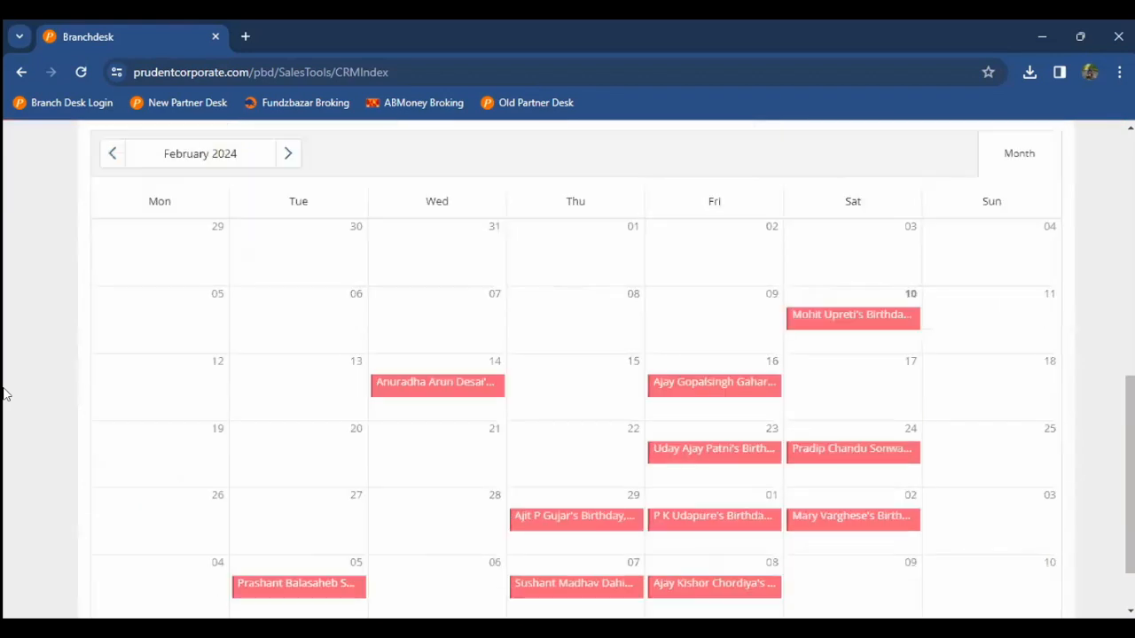
scroll(3, 394, down, 1)
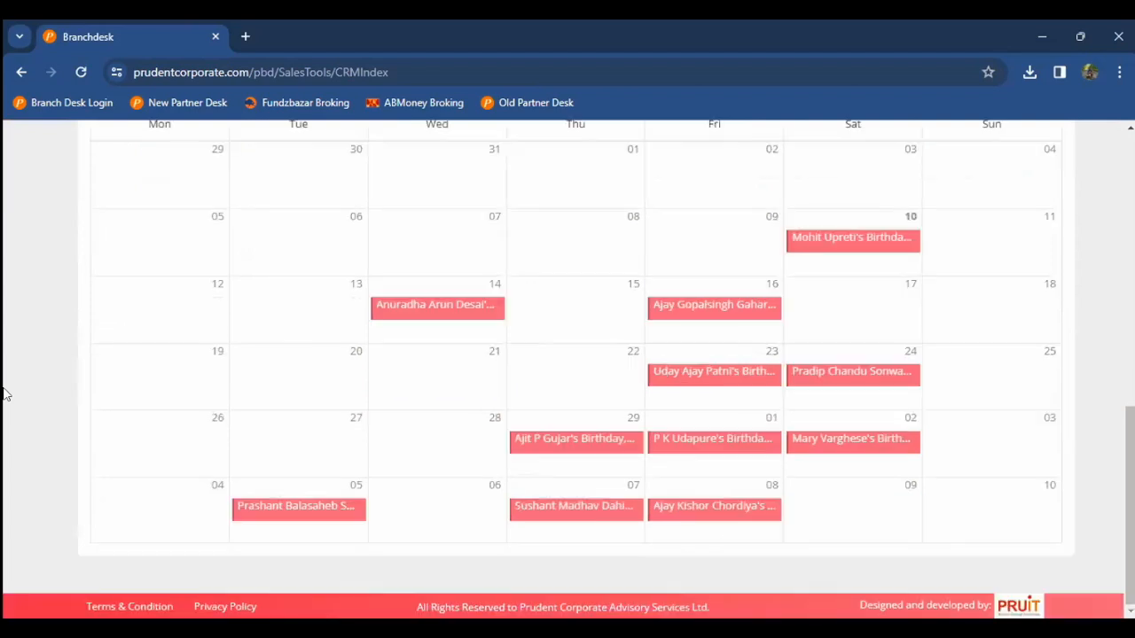
scroll(712, 253, up, 3)
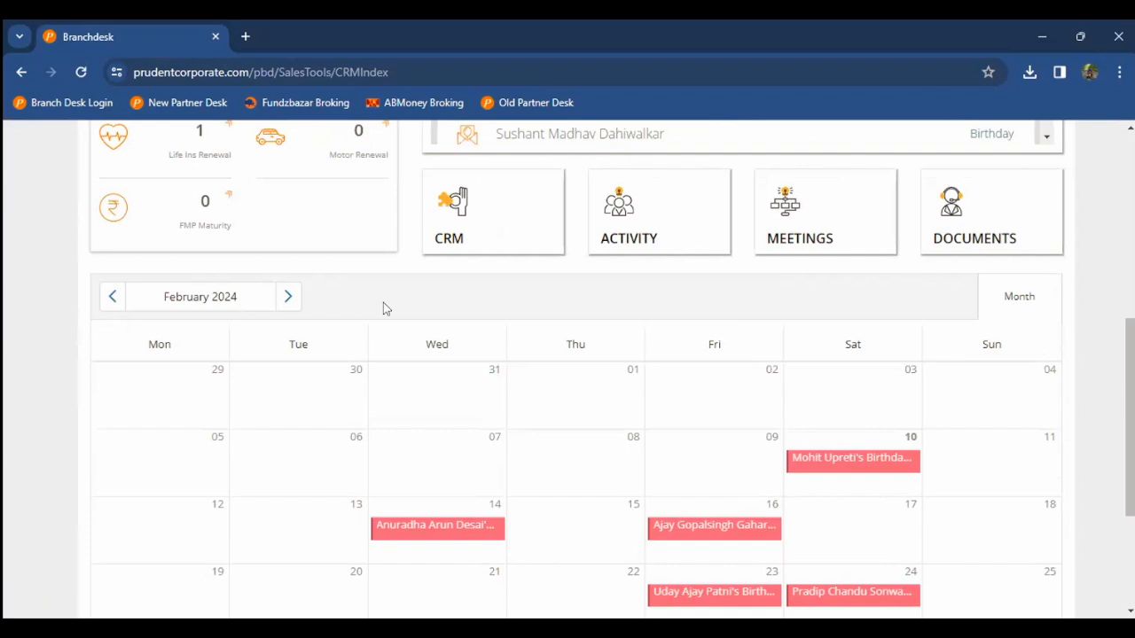
scroll(383, 303, up, 5)
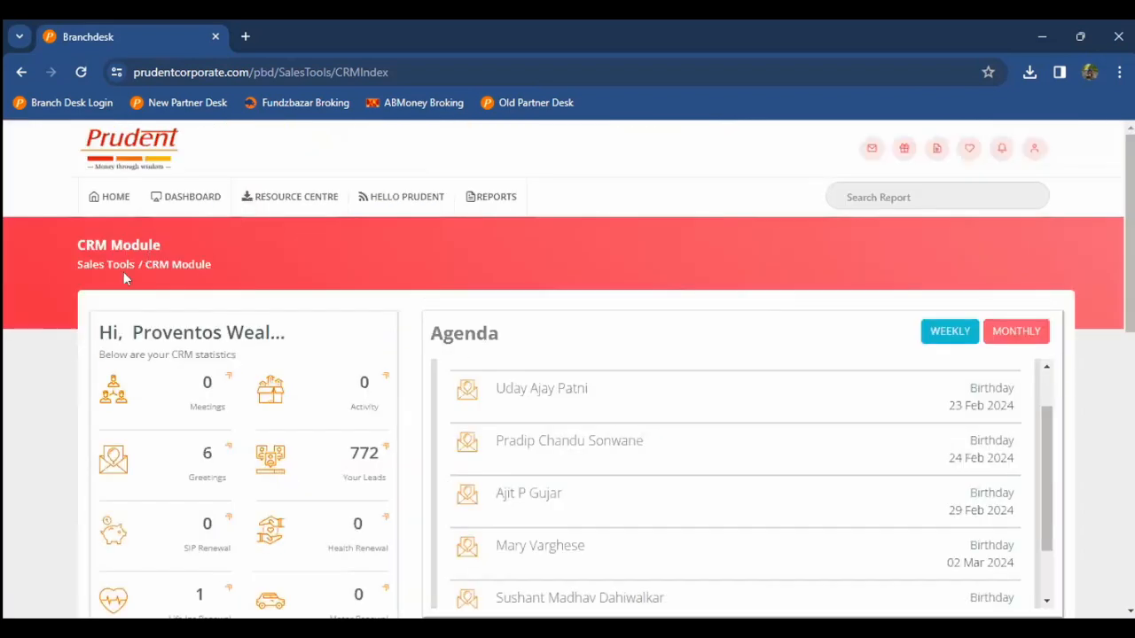
scroll(489, 526, down, 2)
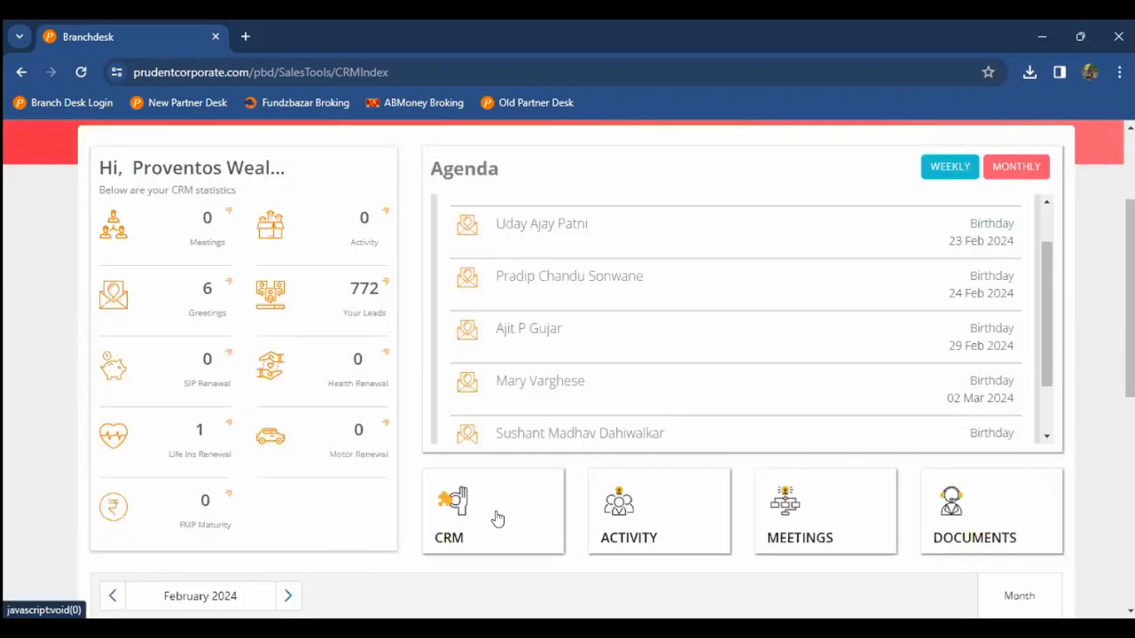
Step: In the client CRM page, report Not Updated clients across all 333 sub groups
click(479, 499)
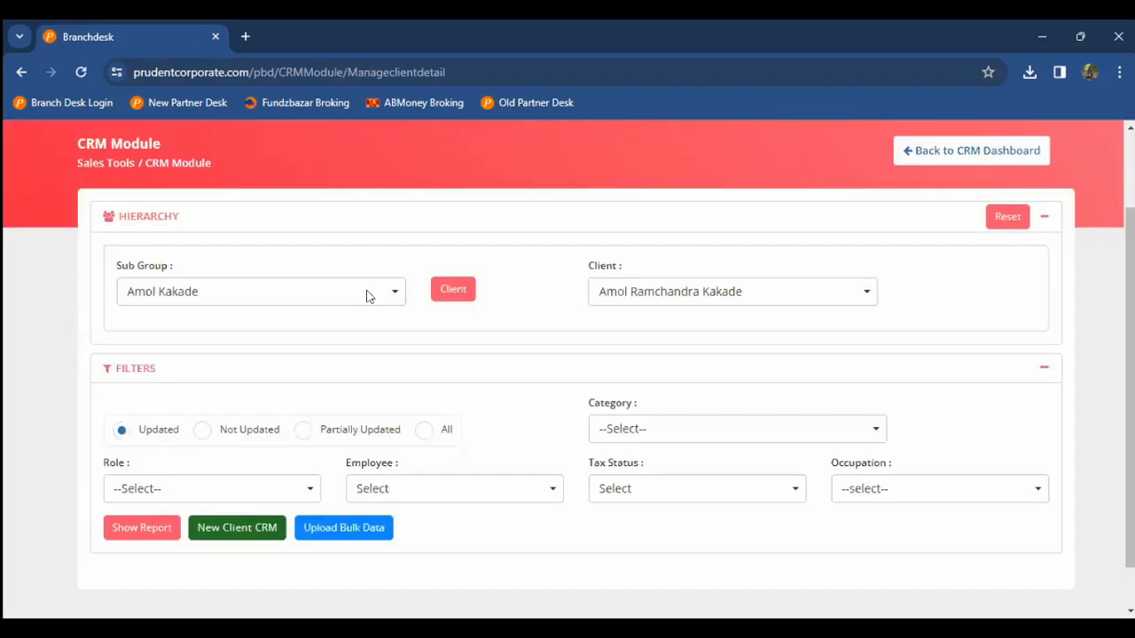
scroll(297, 300, down, 1)
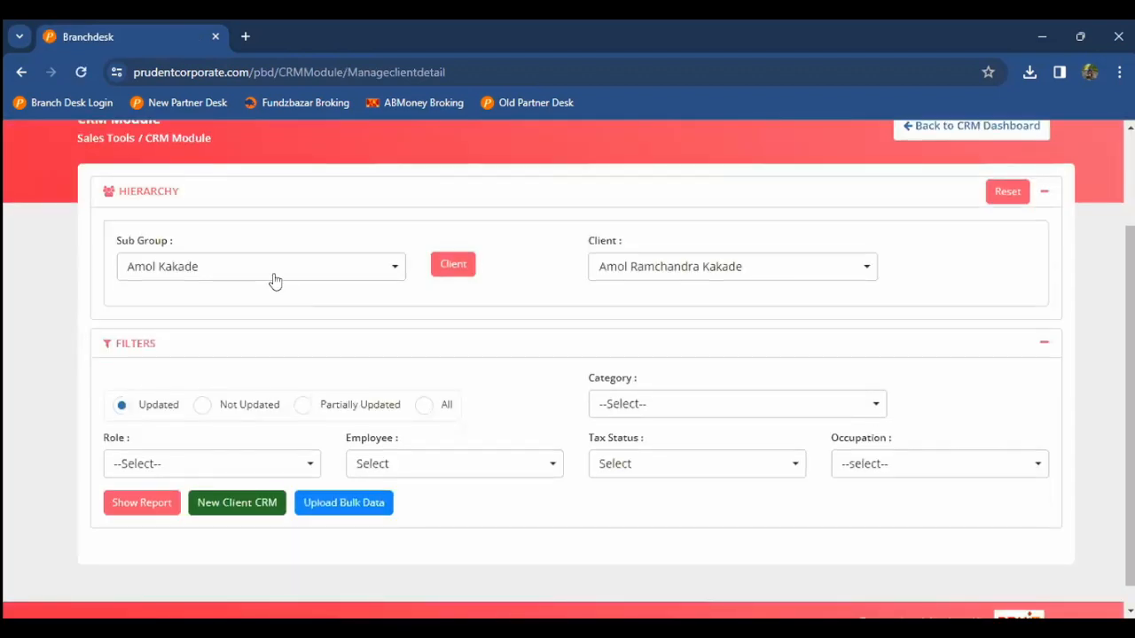
click(268, 277)
click(223, 326)
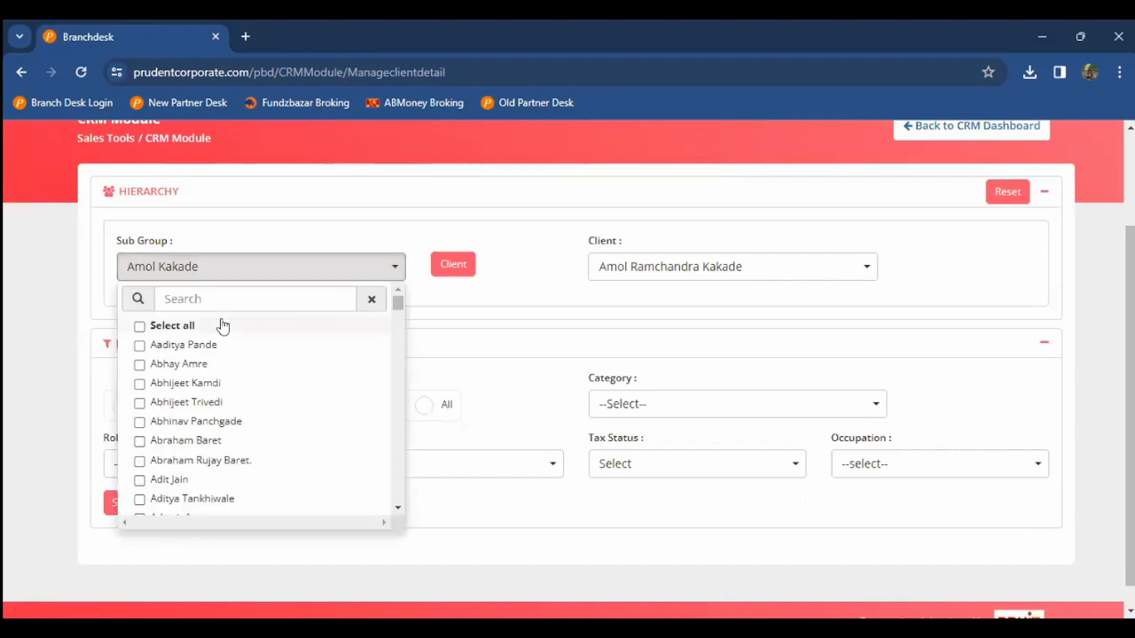
click(10, 335)
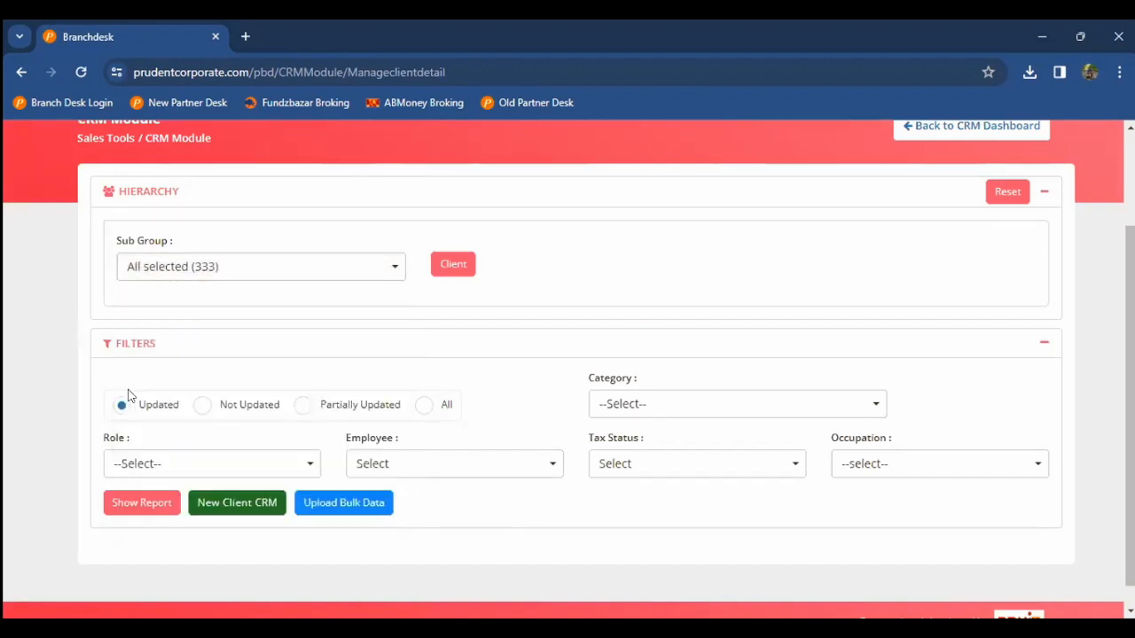
click(244, 408)
click(158, 502)
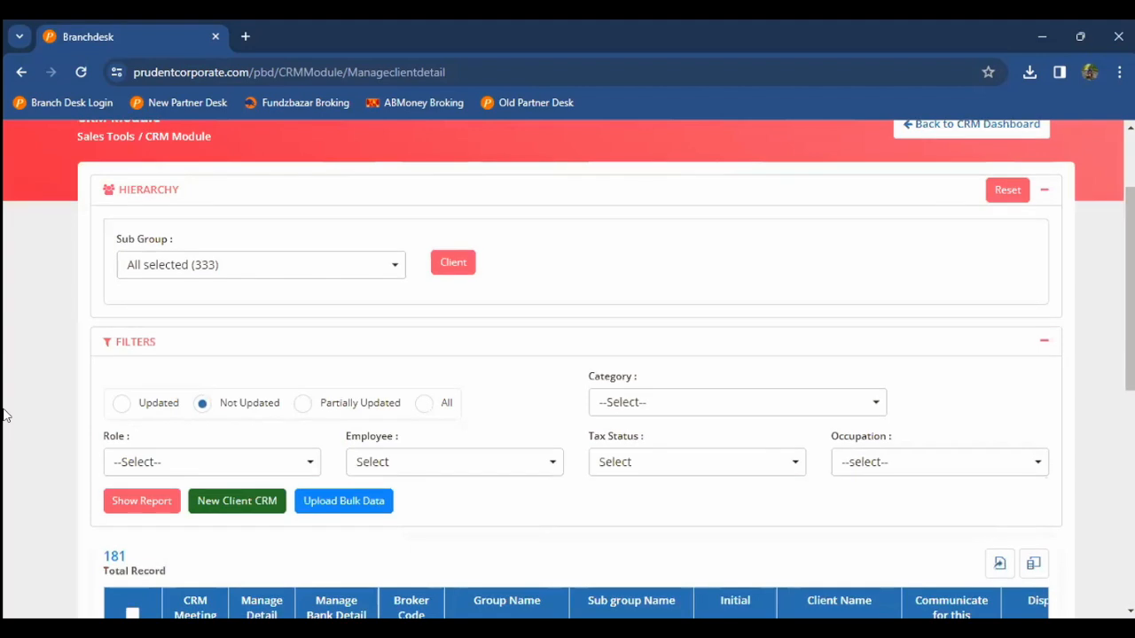
Step: Tick a client row among the 181 results and open the first client's CRM record
scroll(4, 415, down, 3)
scroll(3, 415, up, 2)
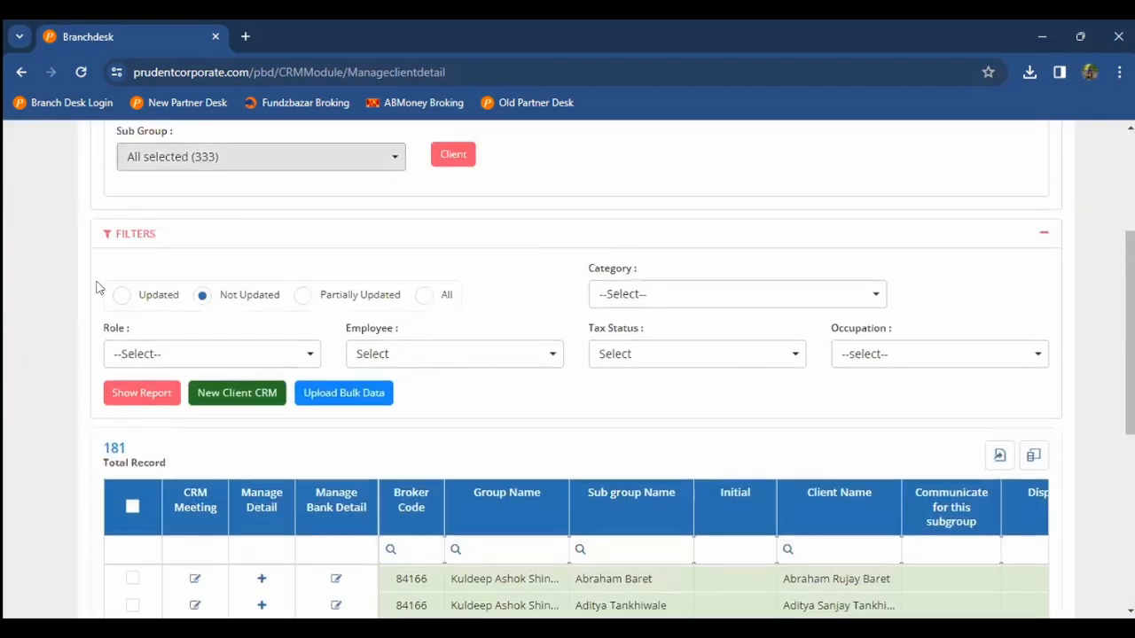
scroll(448, 473, down, 2)
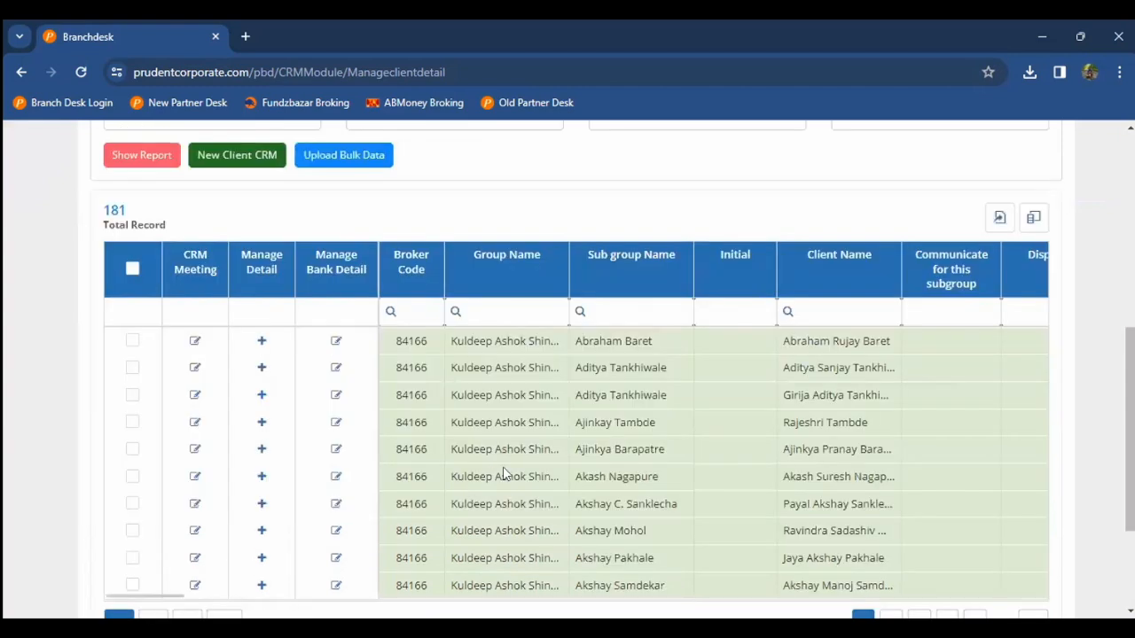
click(503, 469)
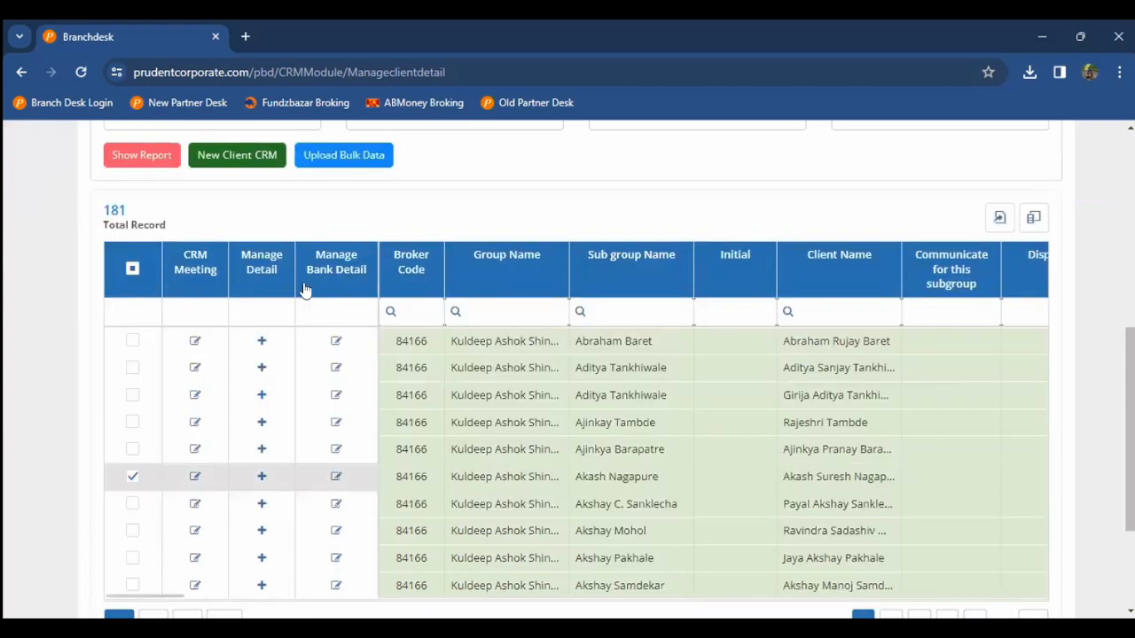
scroll(301, 292, up, 2)
scroll(178, 414, down, 1)
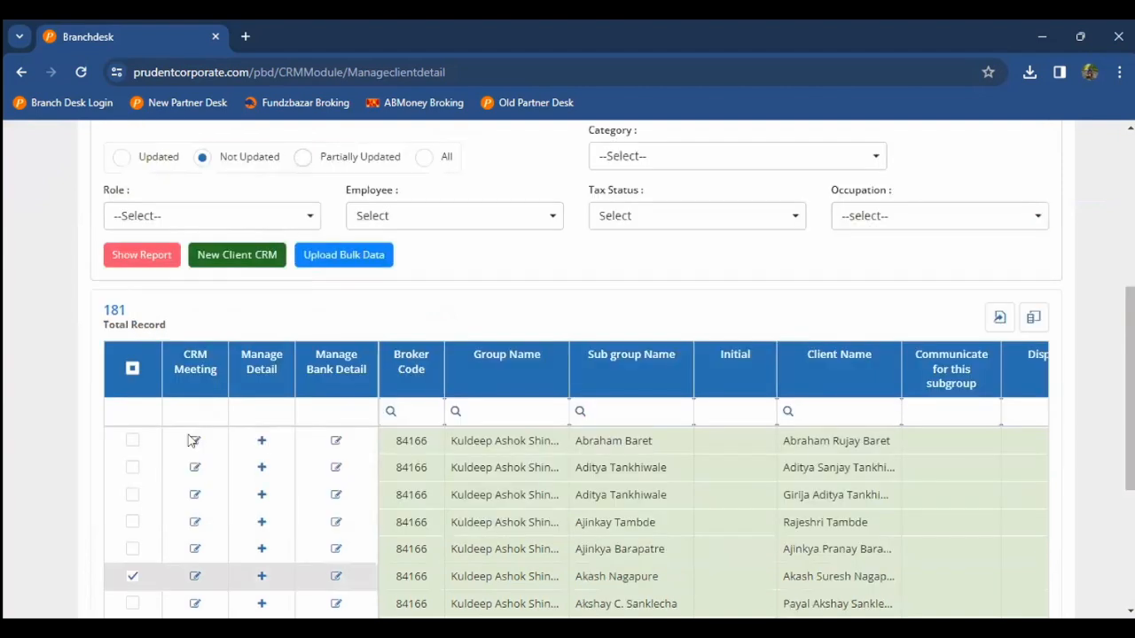
click(261, 442)
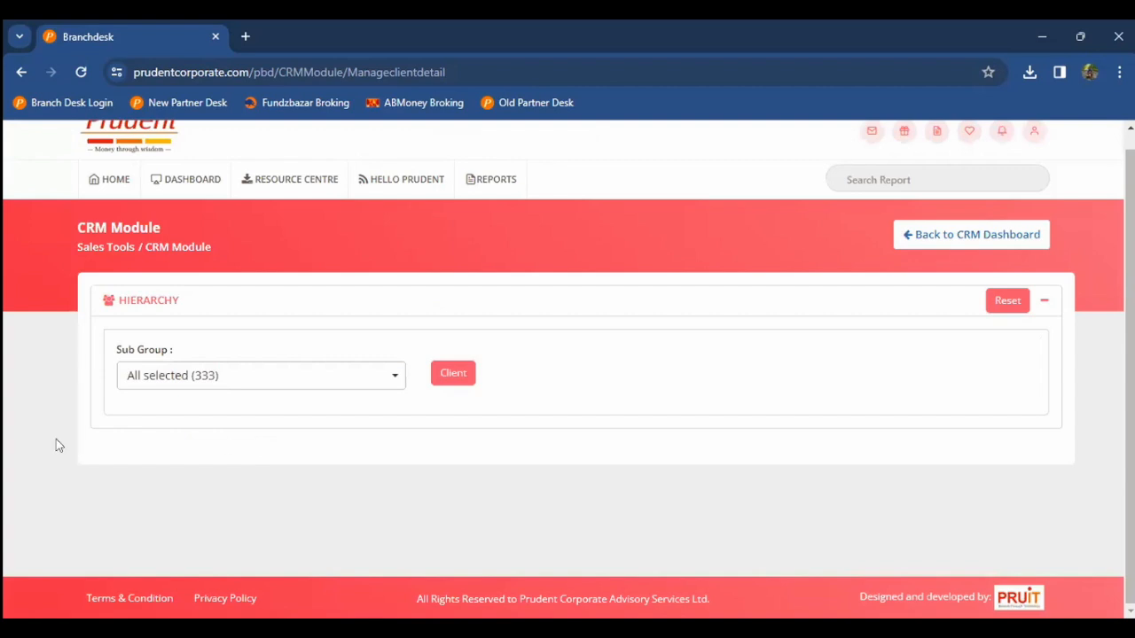
Step: Load the existing client CRM details and advance through Client Details to the KYC Details step
click(449, 373)
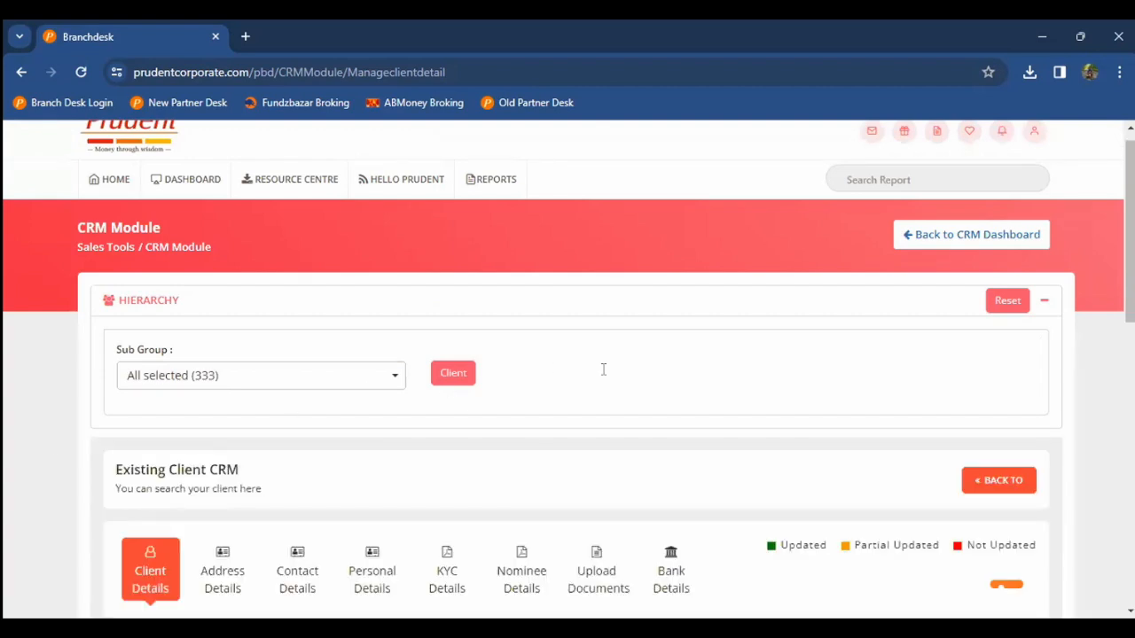
scroll(603, 368, down, 4)
scroll(985, 468, down, 5)
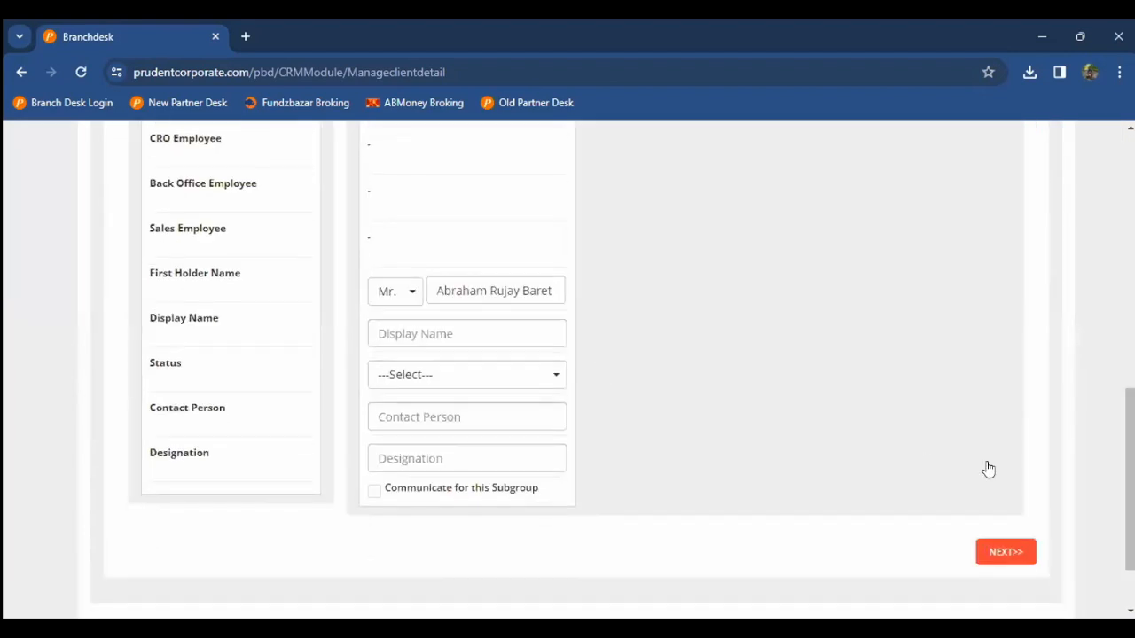
scroll(975, 444, up, 1)
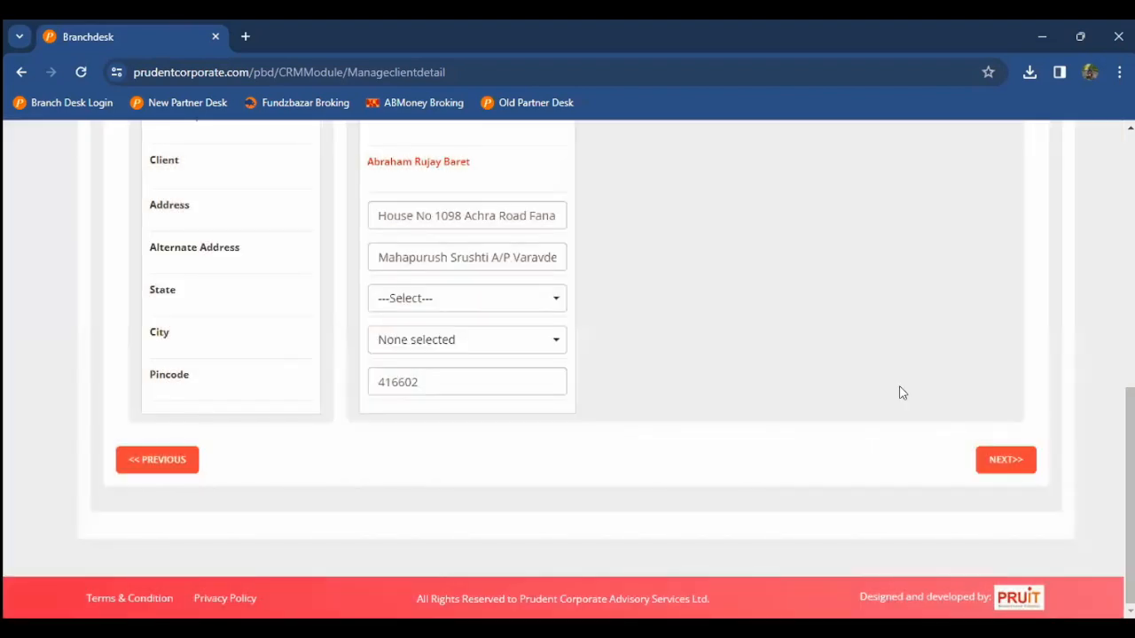
click(1001, 454)
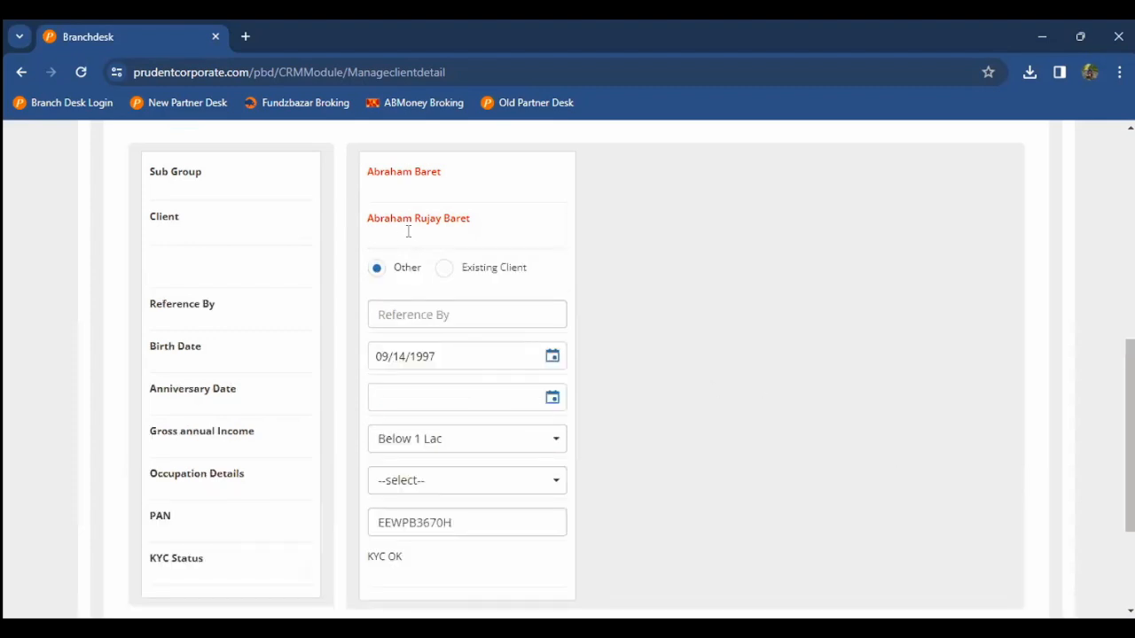
scroll(414, 266, down, 1)
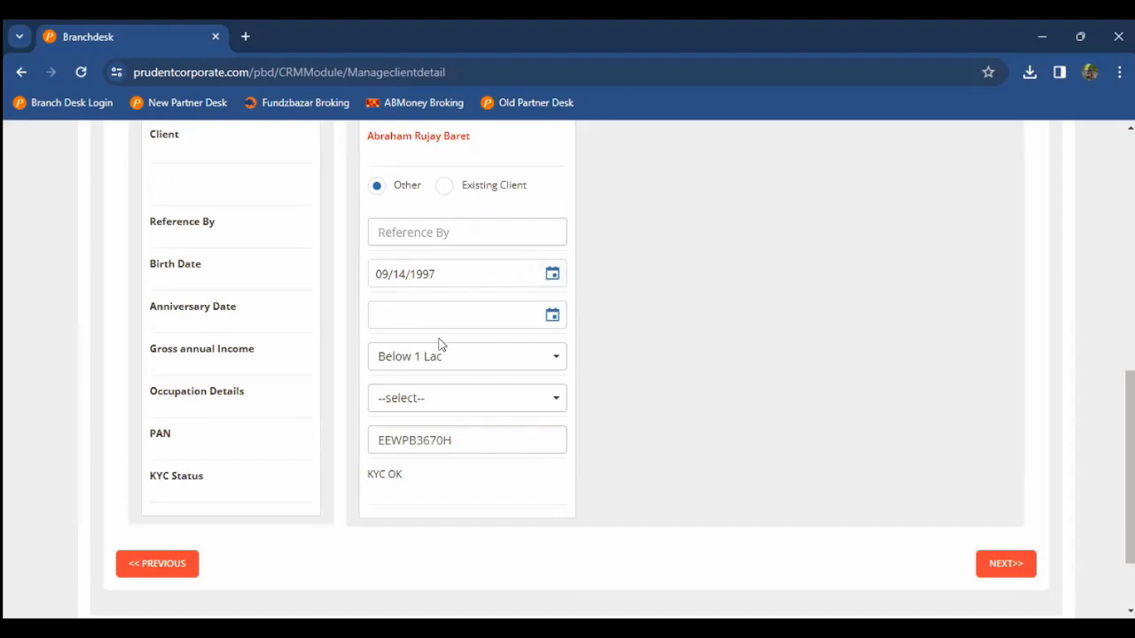
scroll(438, 345, up, 10)
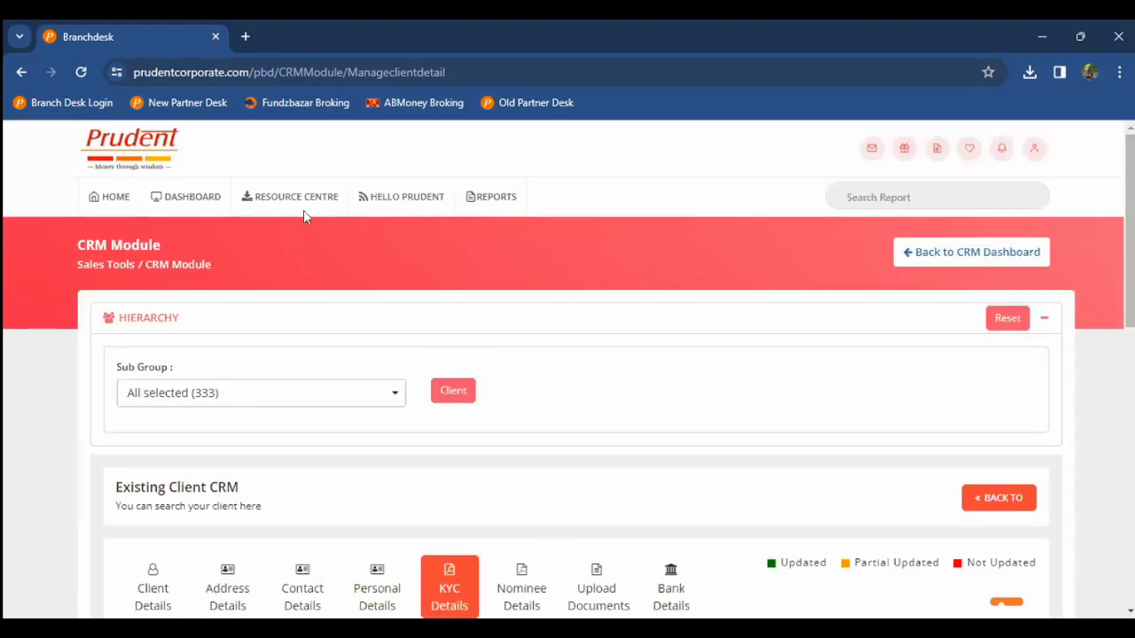
Step: From HOME, open Birthday Alert and review February 2024 birthdays for today, February 14 and 16
click(115, 200)
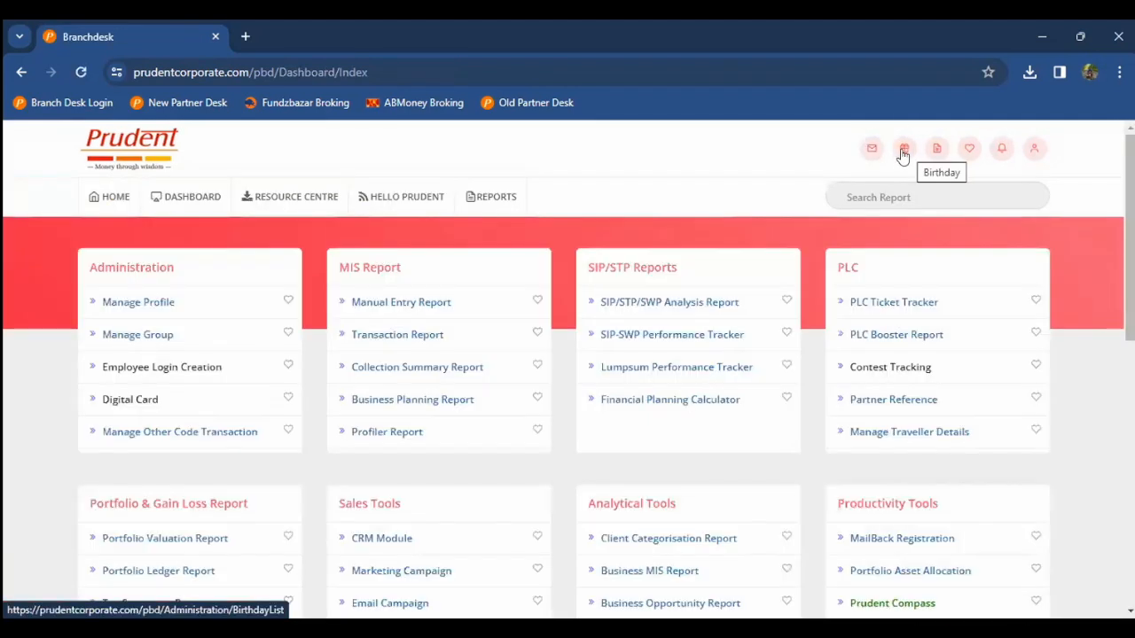
click(902, 155)
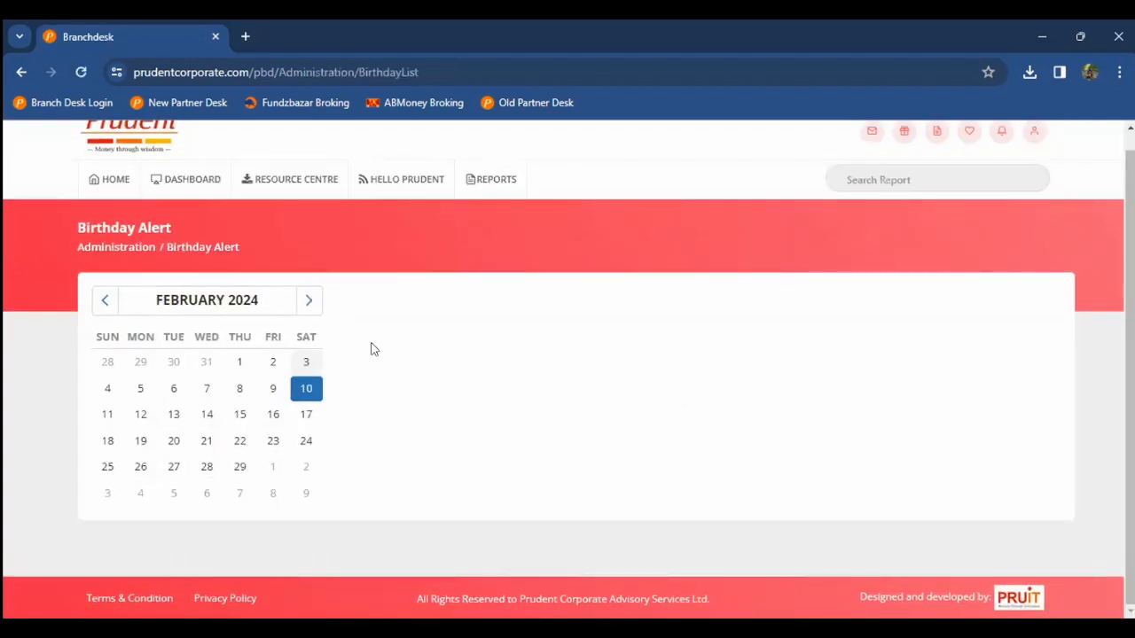
scroll(530, 258, down, 2)
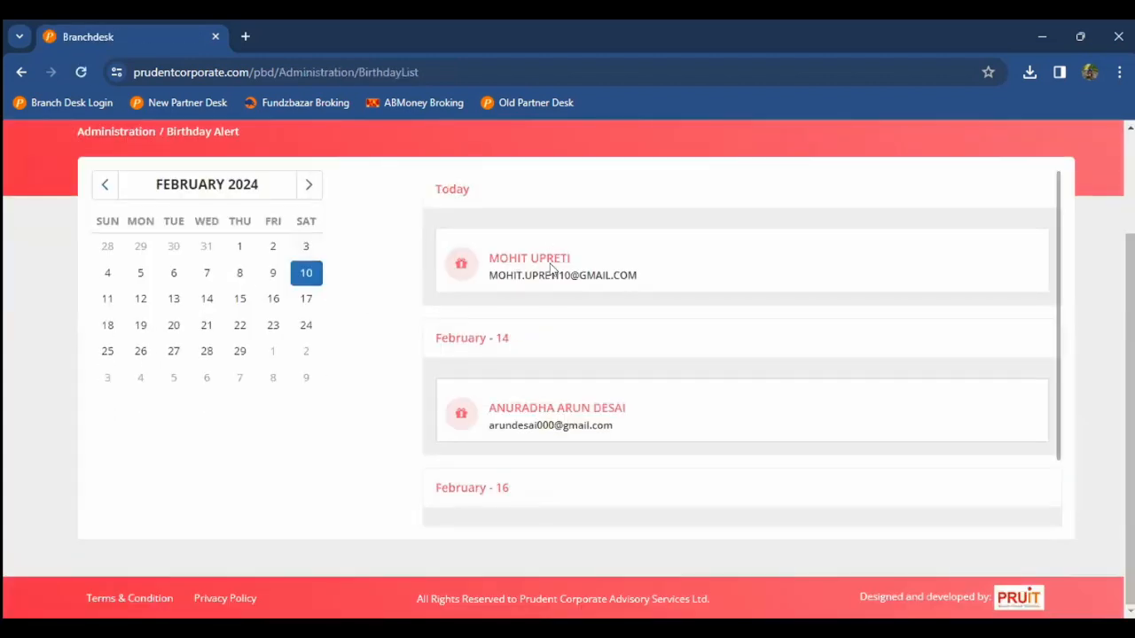
scroll(532, 337, down, 1)
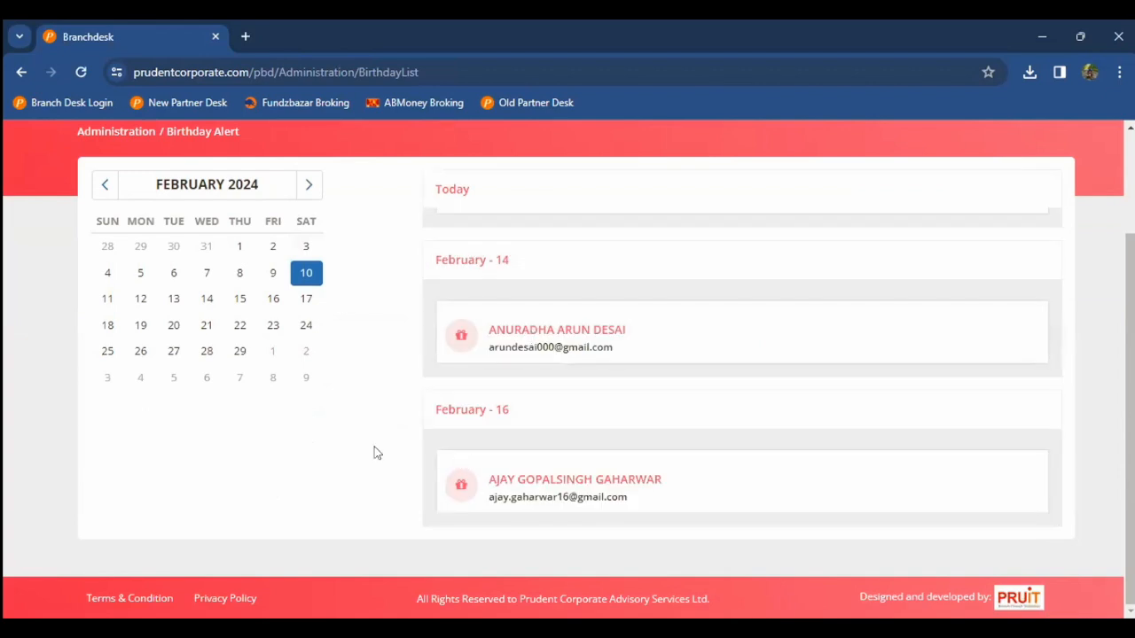
scroll(374, 453, up, 2)
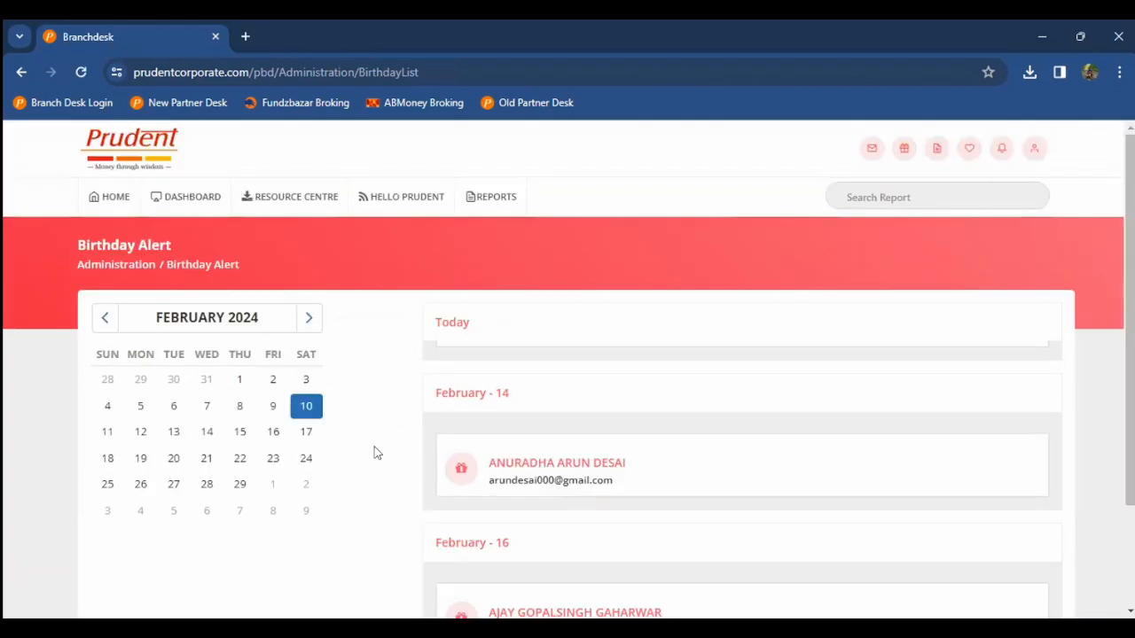
Step: Return to HOME and launch the CRM Module from the Sales Tools card
click(119, 209)
scroll(4, 299, down, 1)
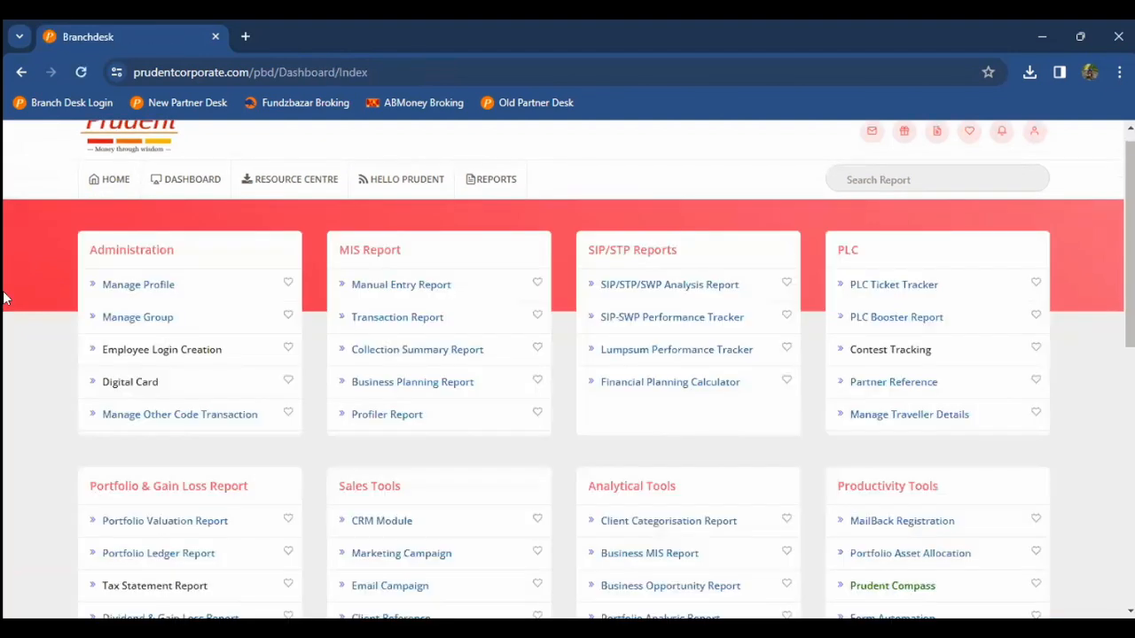
scroll(5, 299, down, 1)
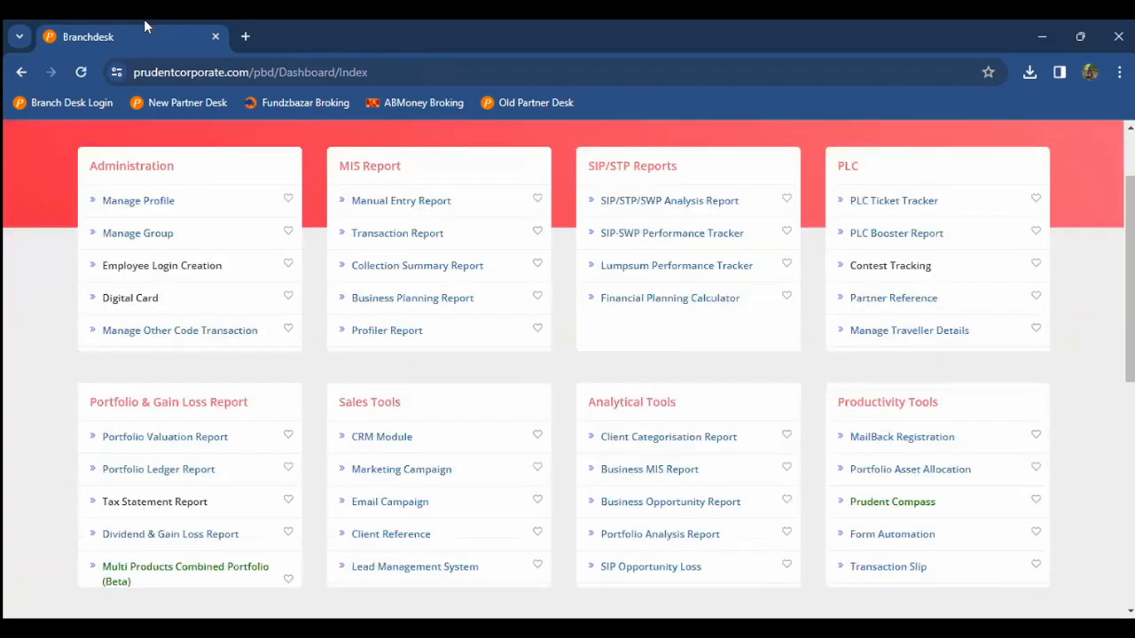
click(4, 403)
scroll(325, 496, down, 1)
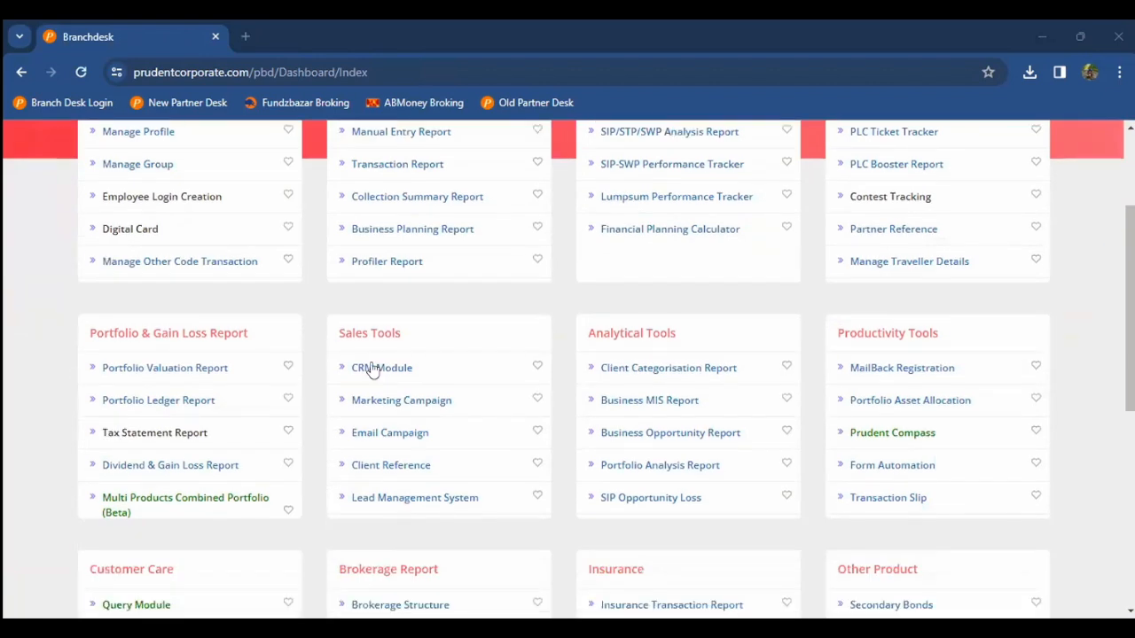
click(372, 368)
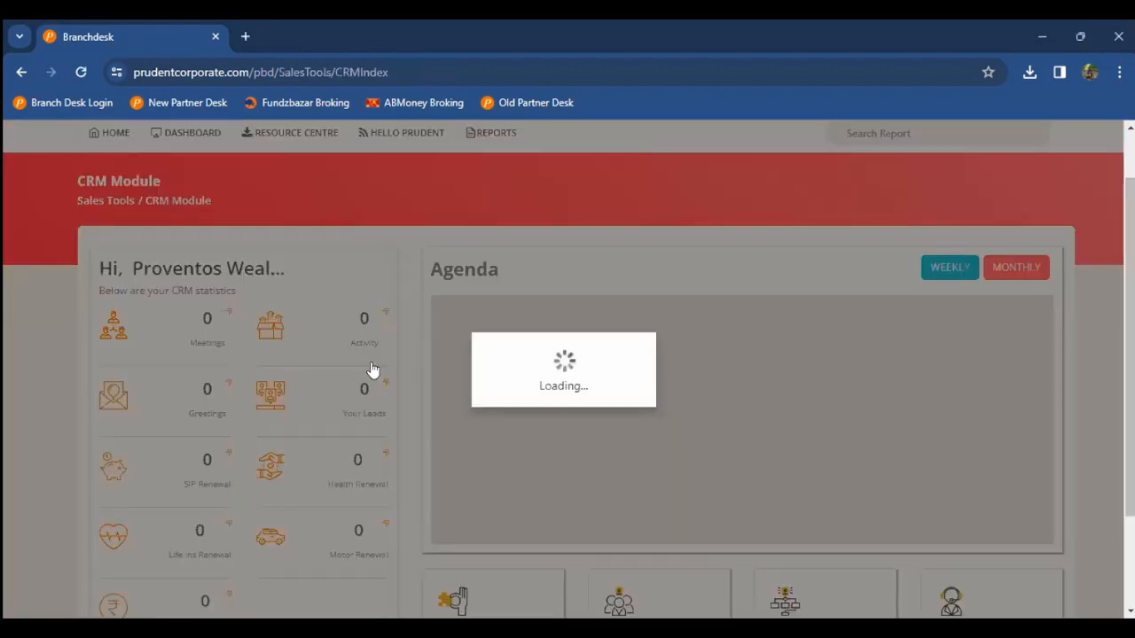
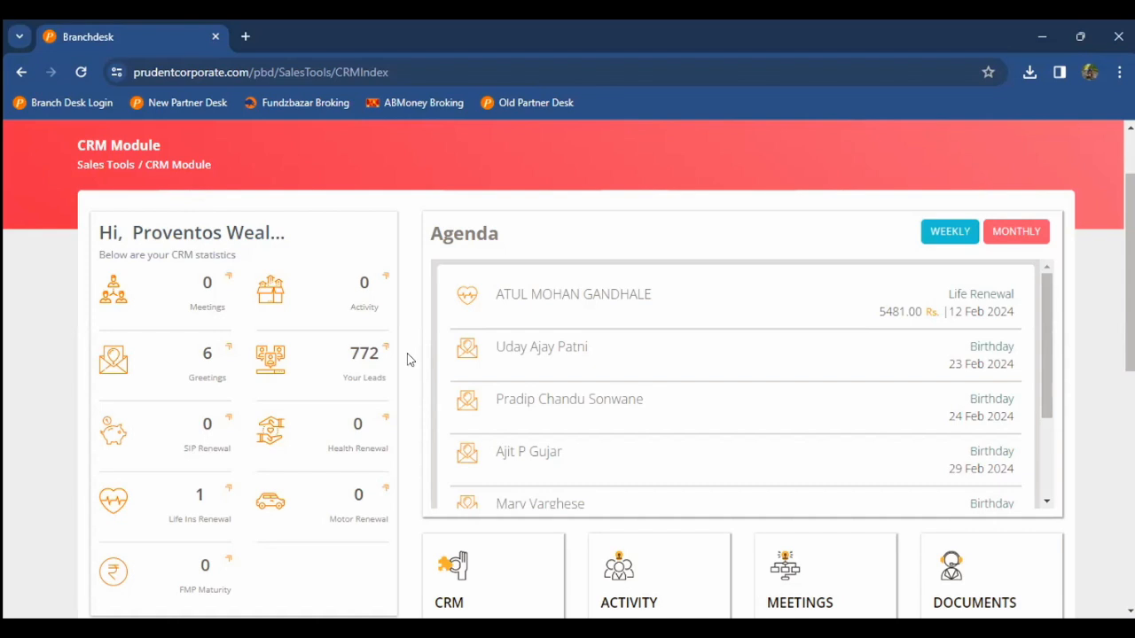
Step: Open the CRM client records page from the CRM Module dashboard's CRM tile
scroll(408, 359, down, 1)
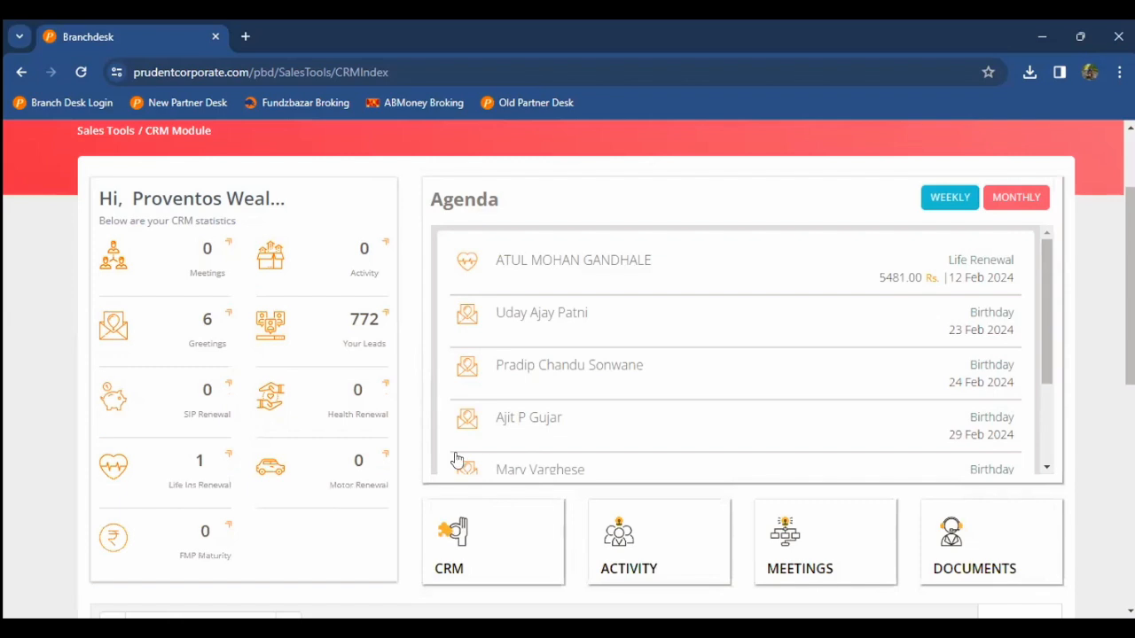
scroll(451, 458, down, 1)
click(451, 459)
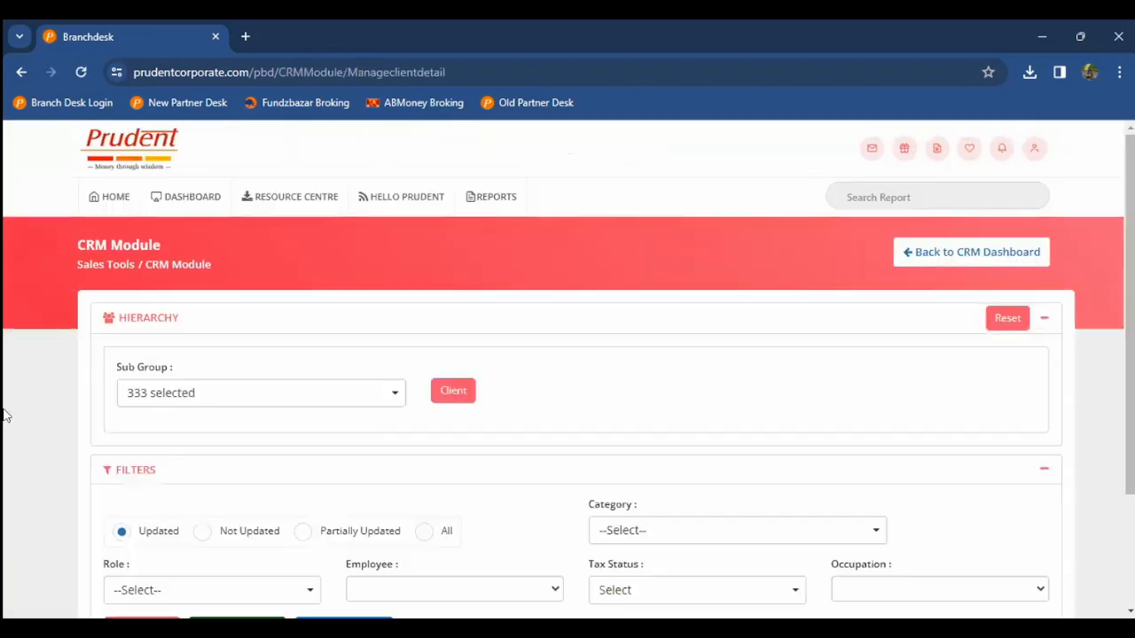
Step: Show the report of all 396 client records and check the table's export options
scroll(4, 415, down, 2)
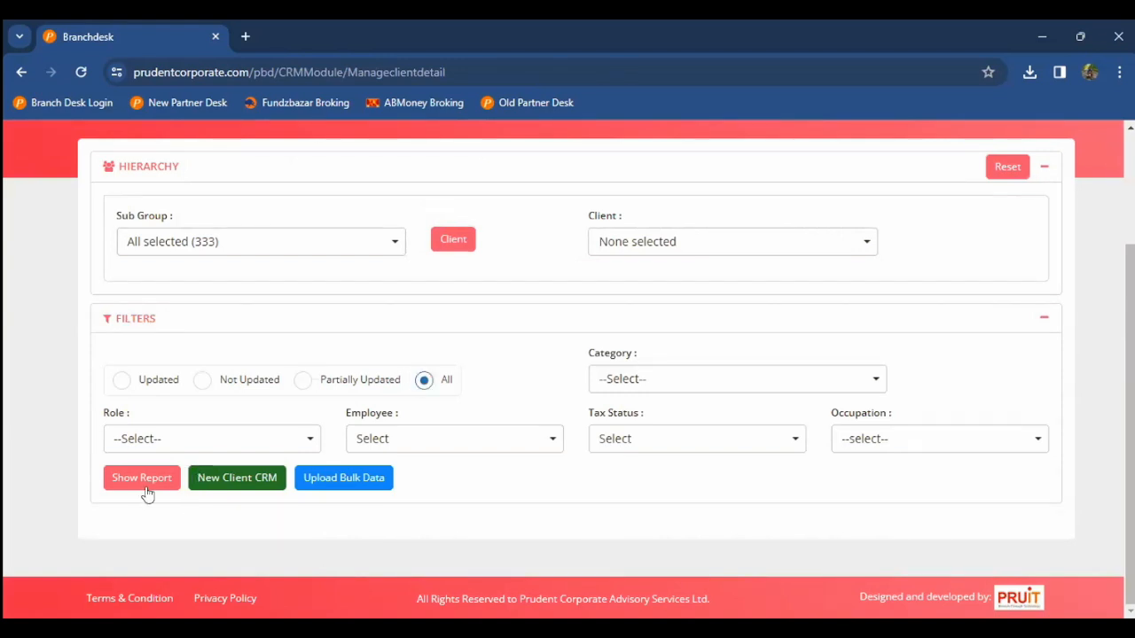
click(115, 481)
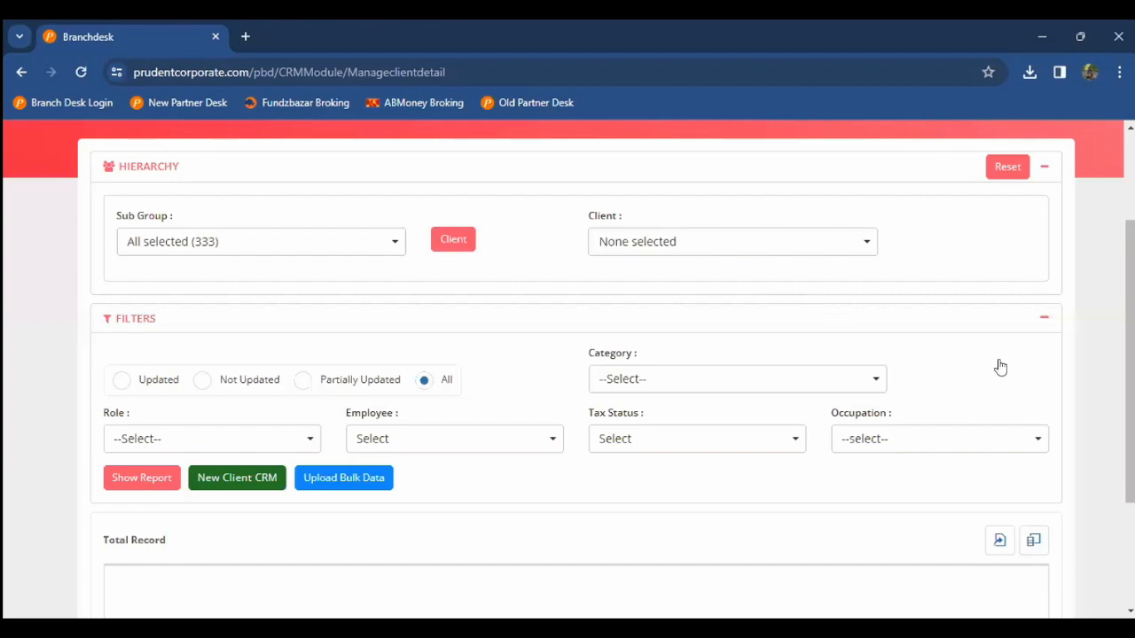
scroll(856, 348, down, 2)
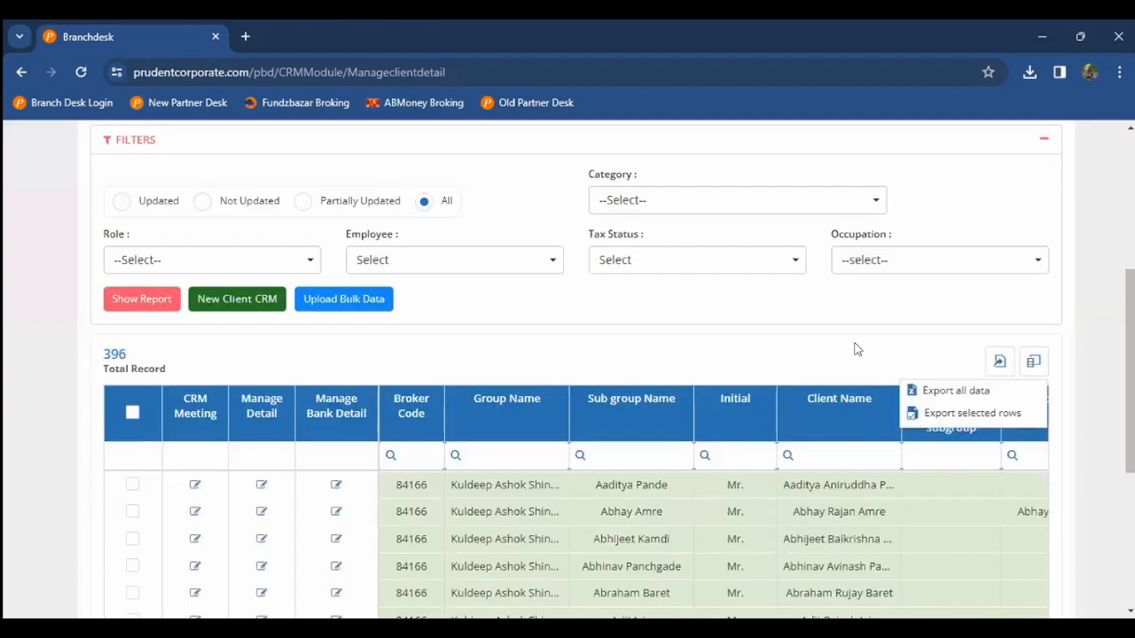
click(773, 331)
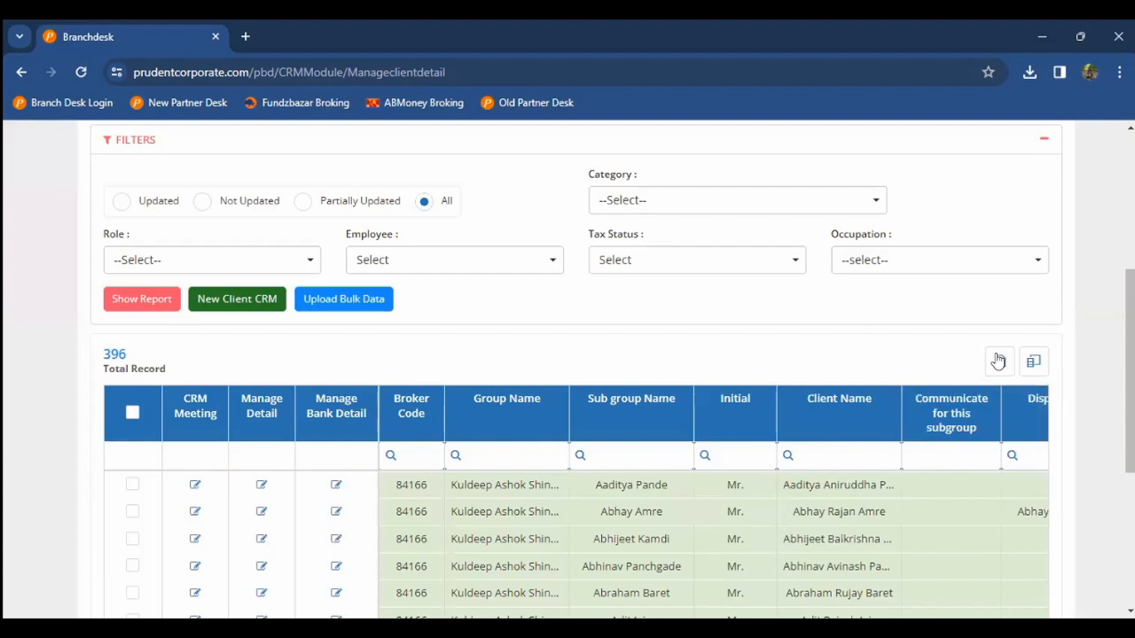
click(581, 497)
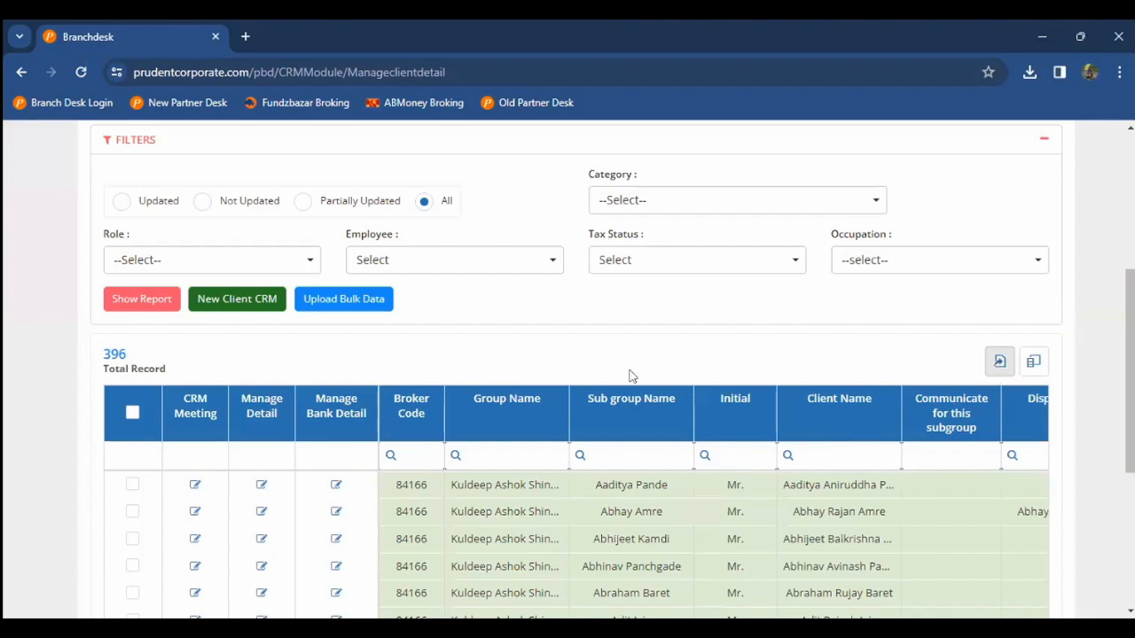
scroll(270, 381, down, 1)
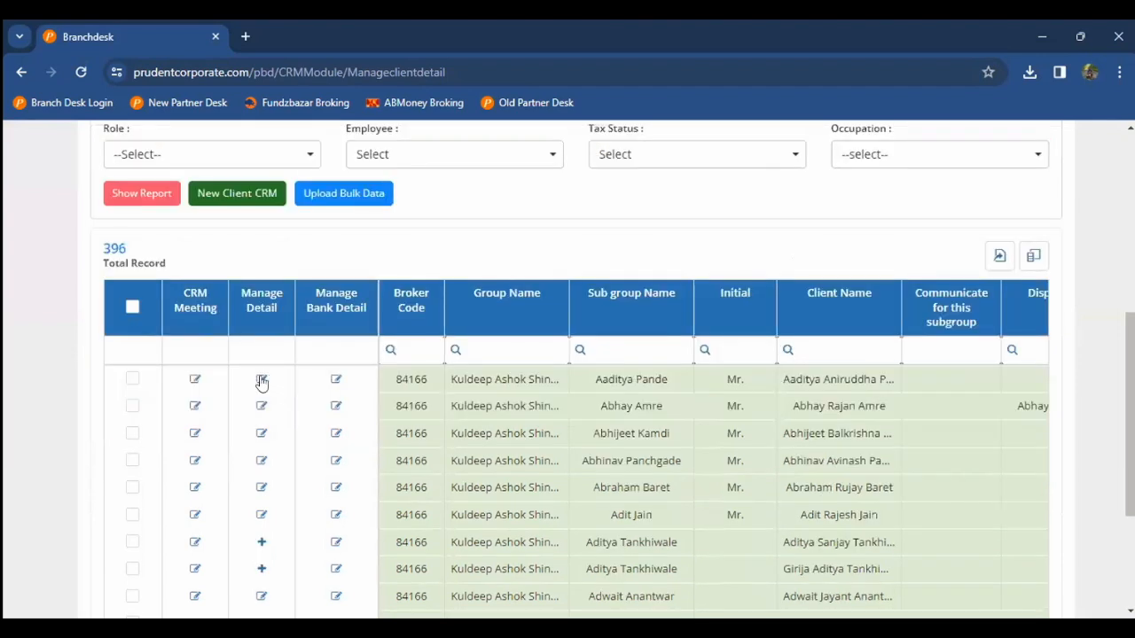
Step: Open the first client's Manage Detail form and highlight the Upload Documents section
click(261, 380)
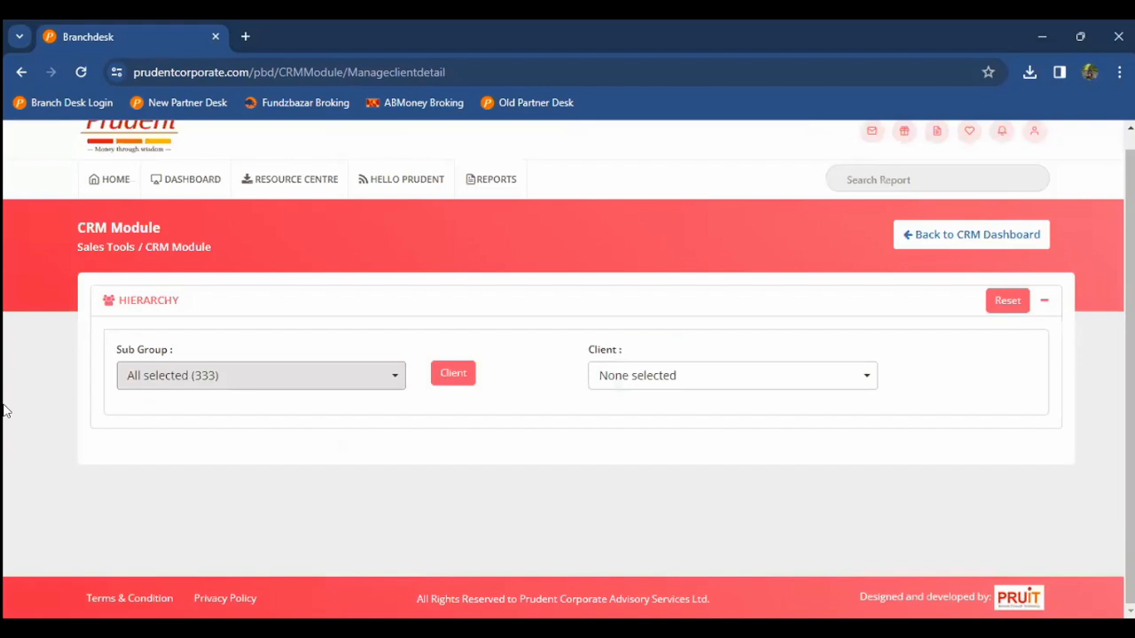
scroll(1010, 461, down, 6)
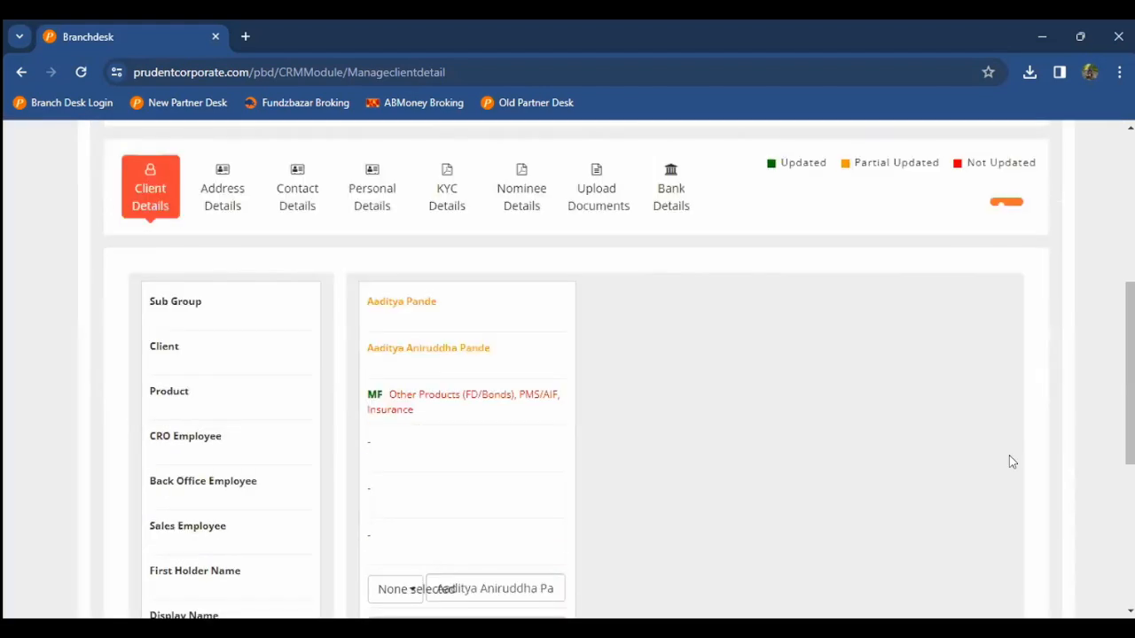
scroll(1012, 462, down, 2)
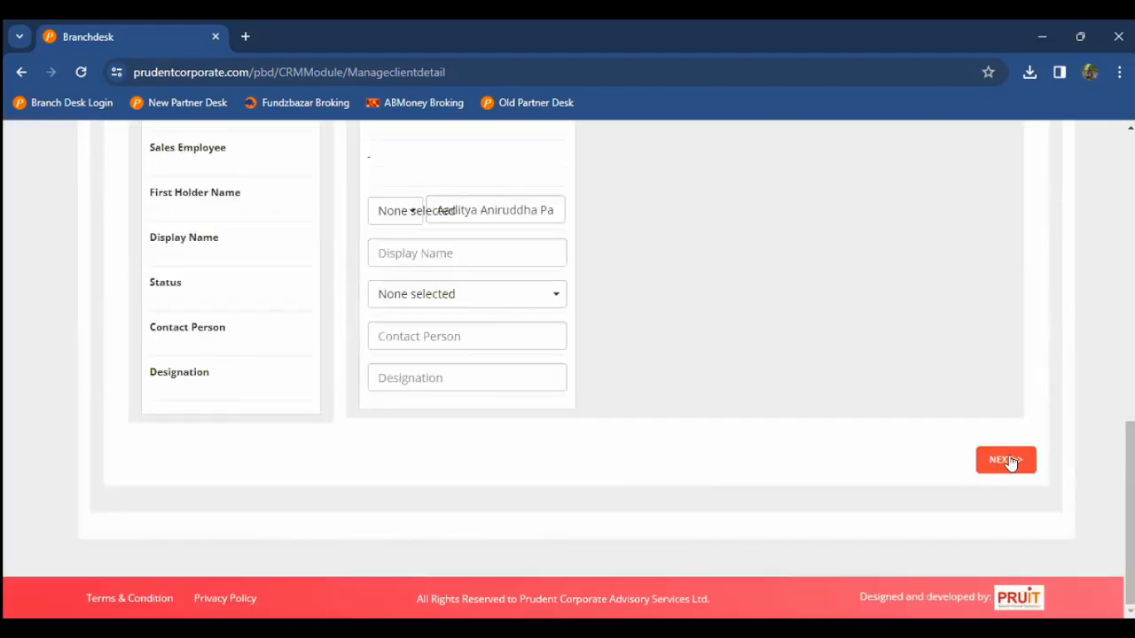
scroll(1011, 464, up, 1)
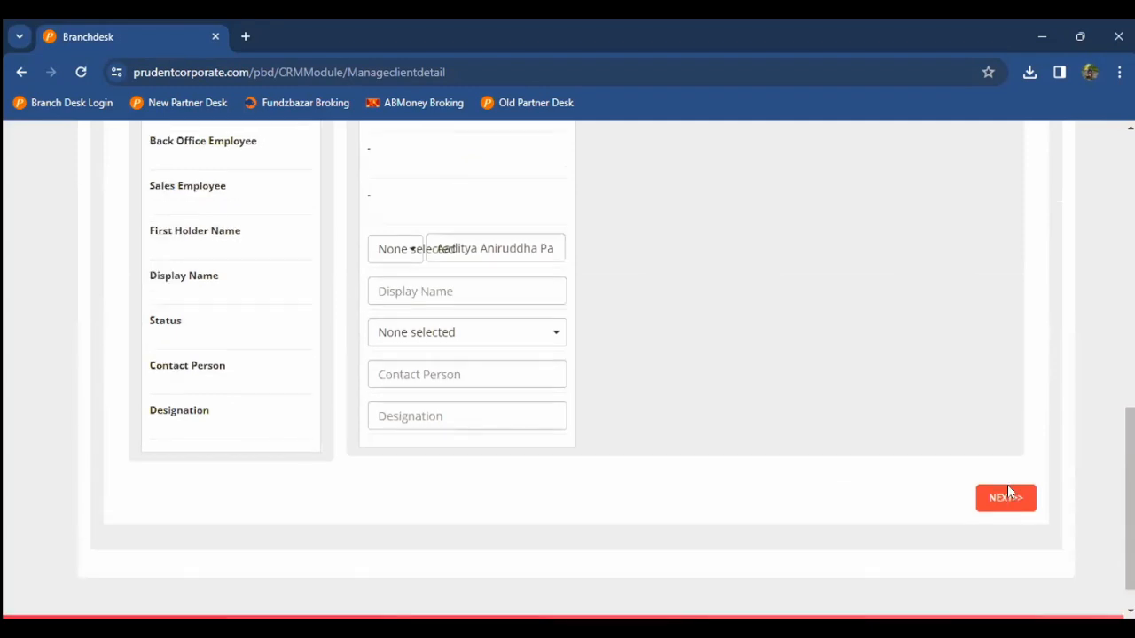
scroll(980, 400, up, 6)
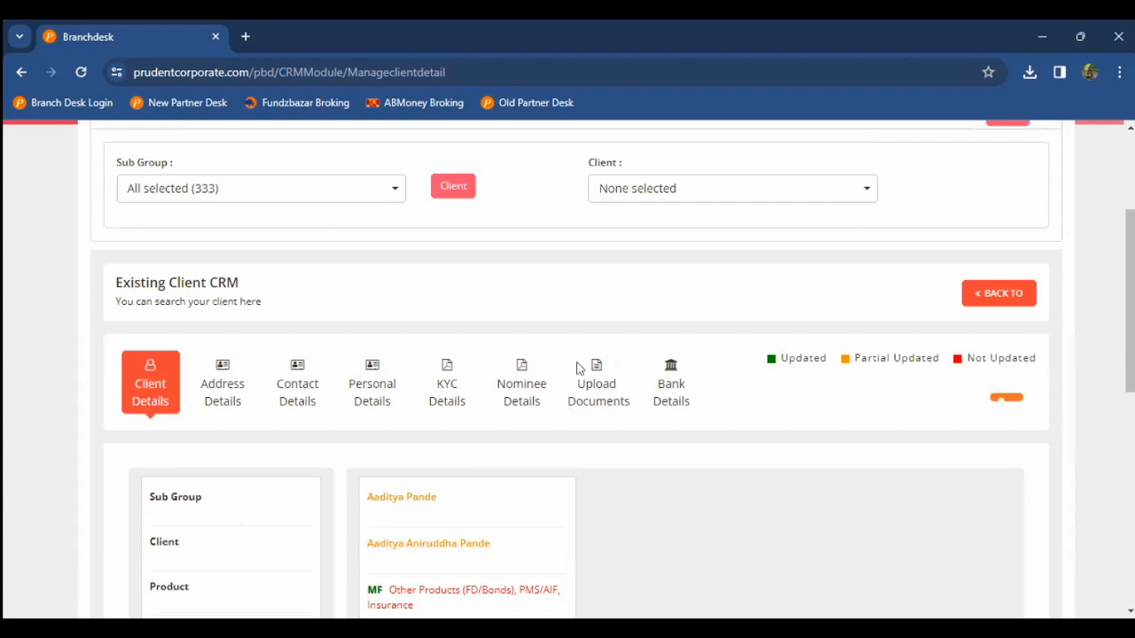
drag(577, 384, 627, 401)
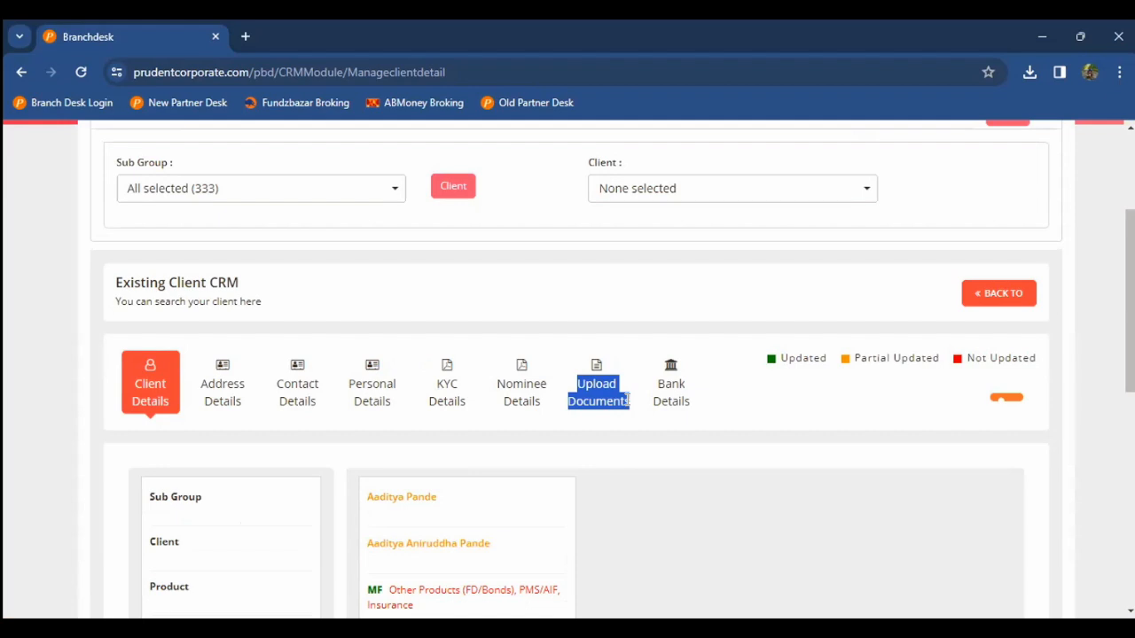
click(582, 299)
Step: Scroll through the remaining client details and return to the HOME dashboard
scroll(577, 297, down, 2)
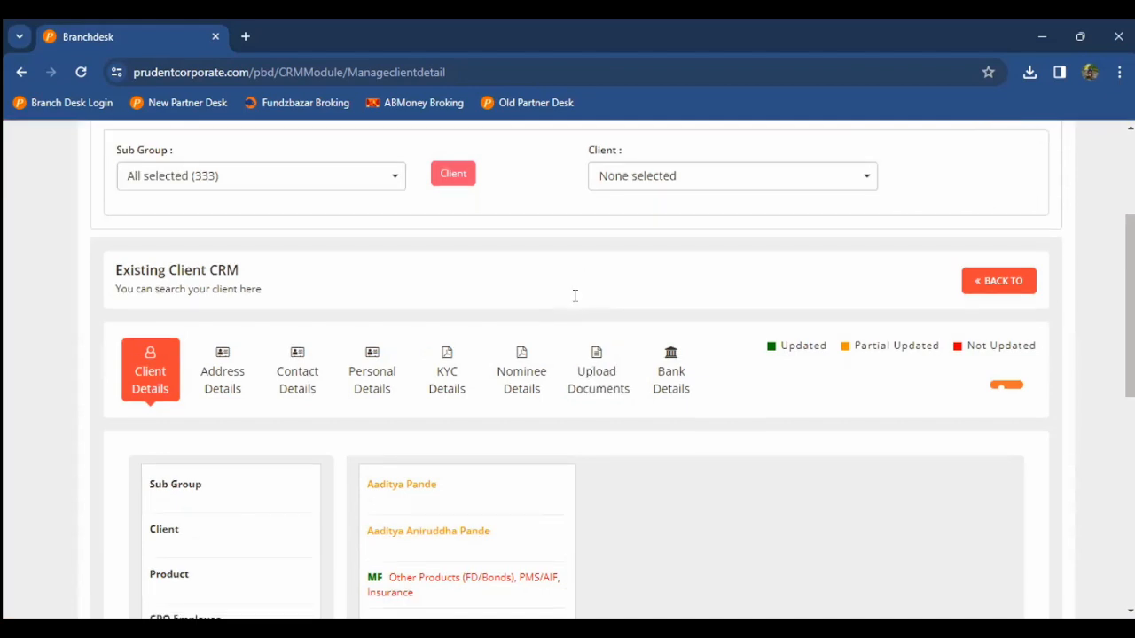
scroll(1002, 502, down, 5)
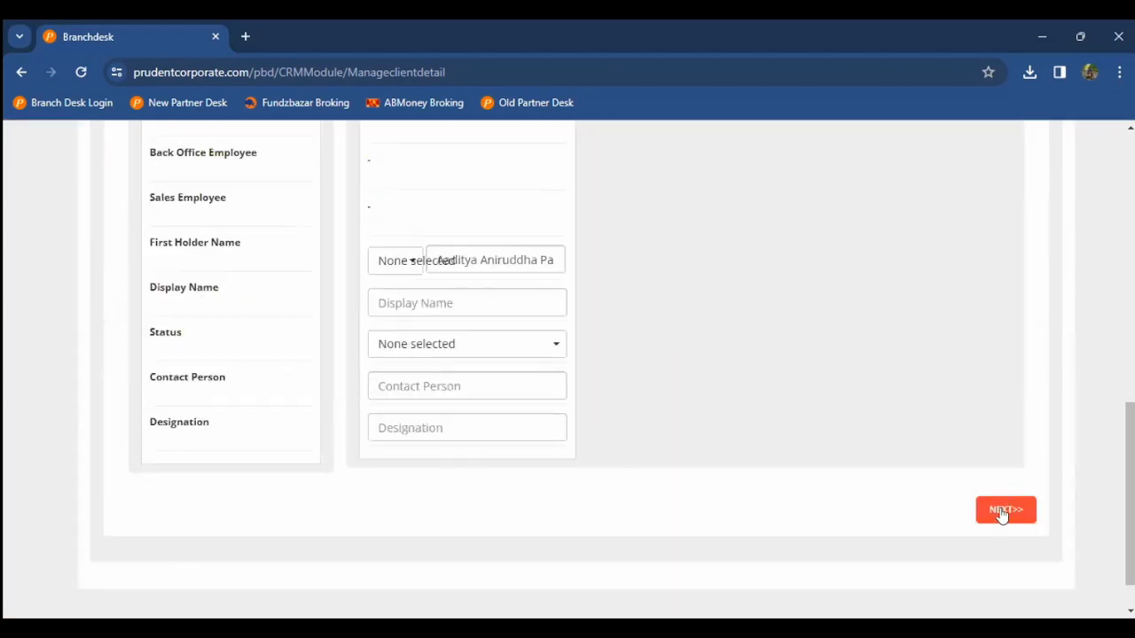
scroll(210, 309, up, 5)
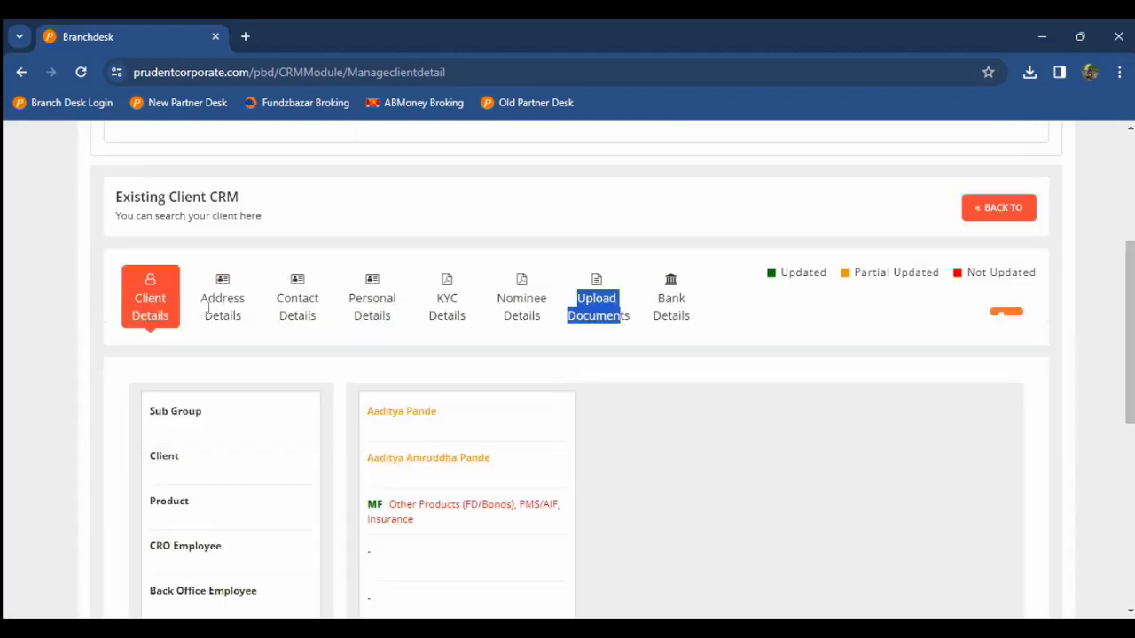
click(591, 300)
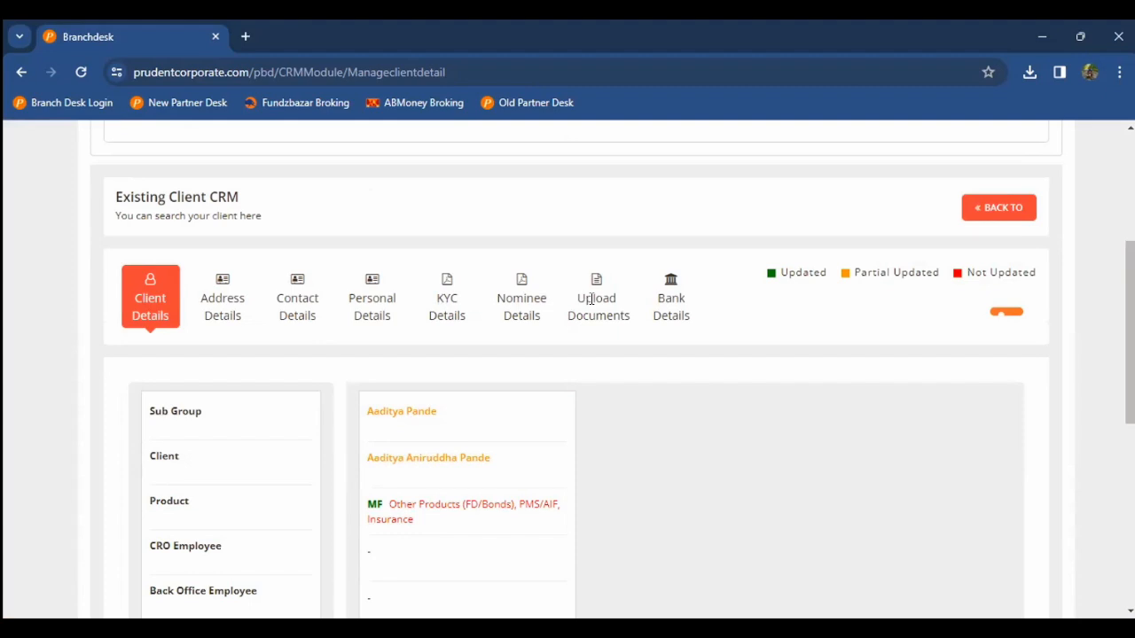
scroll(458, 251, up, 1)
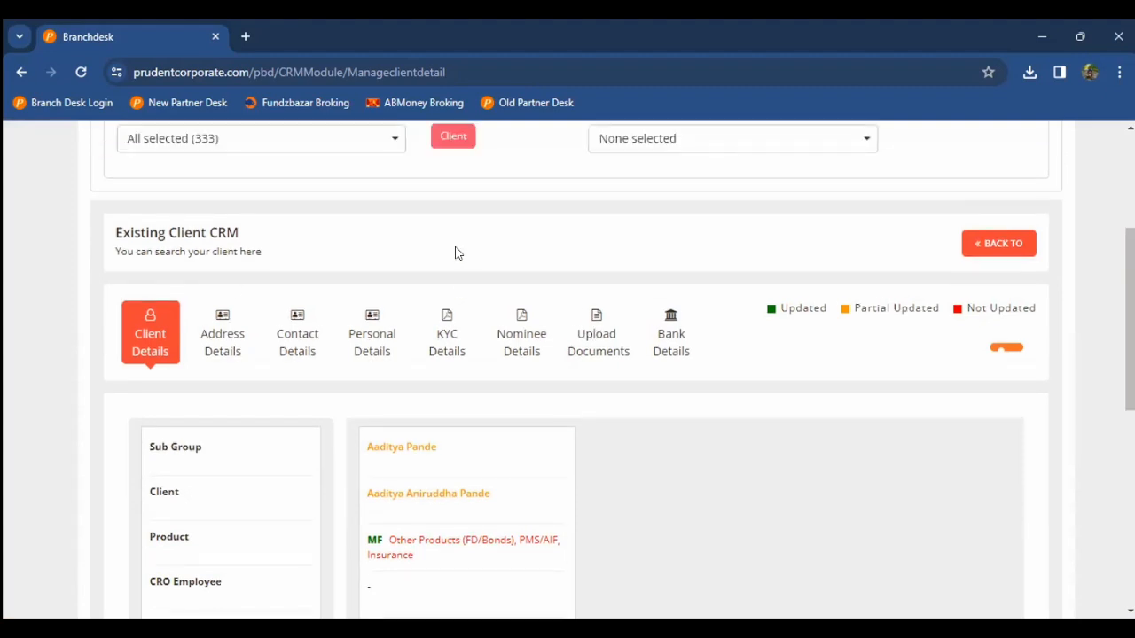
scroll(234, 286, up, 3)
click(131, 211)
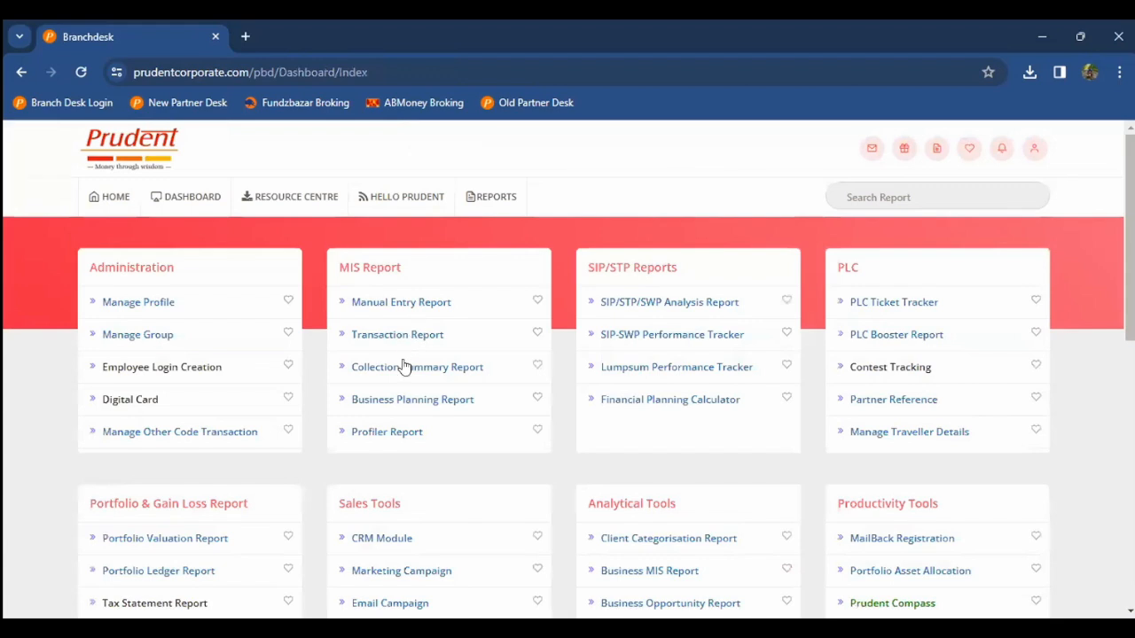
Step: Open Sales Tools > Marketing Campaign and view the Proventos logo under Customise Your Logo
scroll(403, 366, down, 2)
click(404, 366)
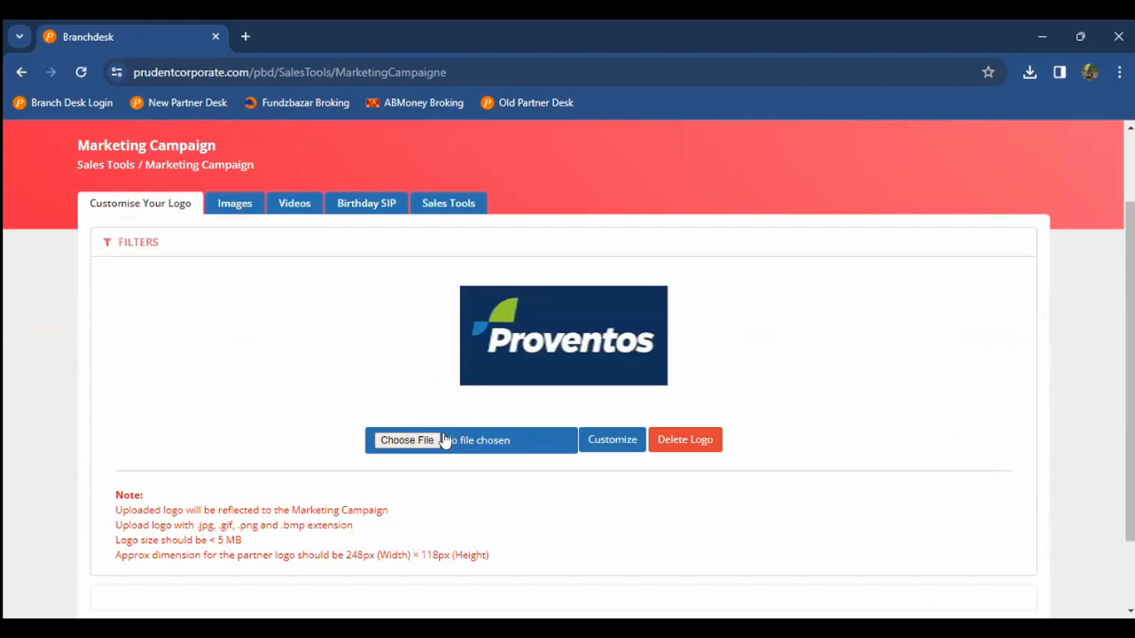
click(605, 444)
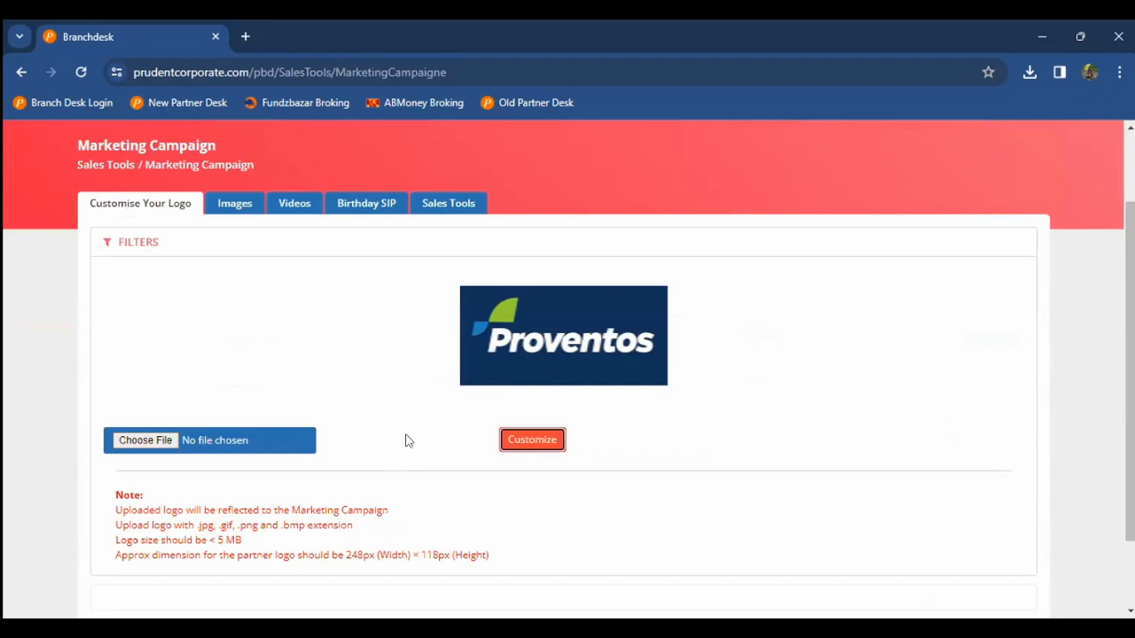
scroll(343, 462, down, 1)
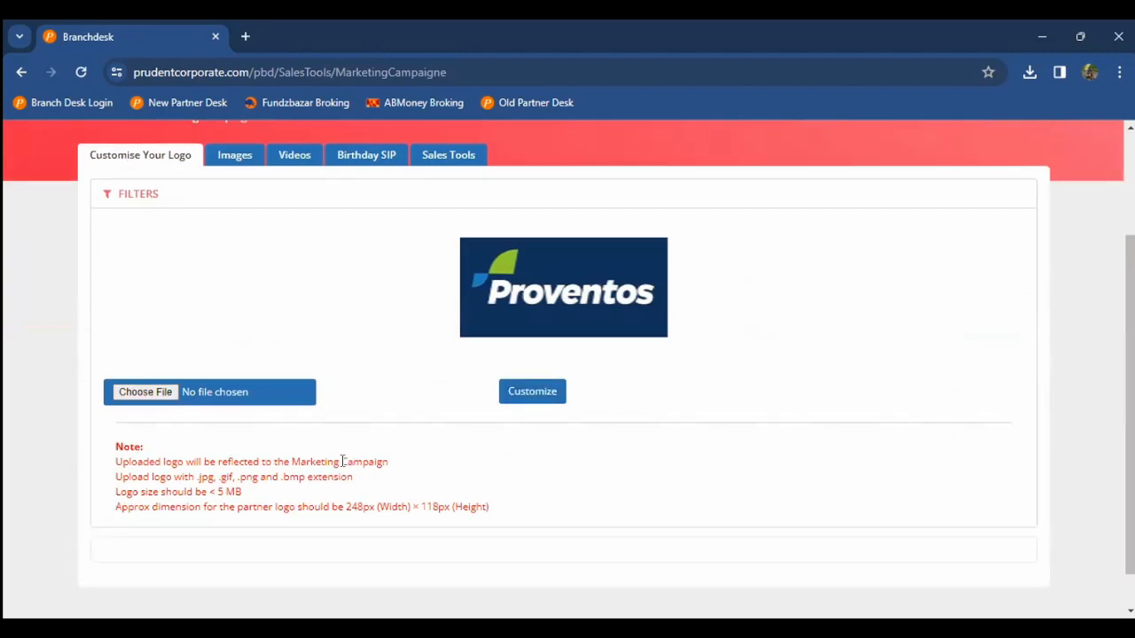
scroll(261, 431, up, 1)
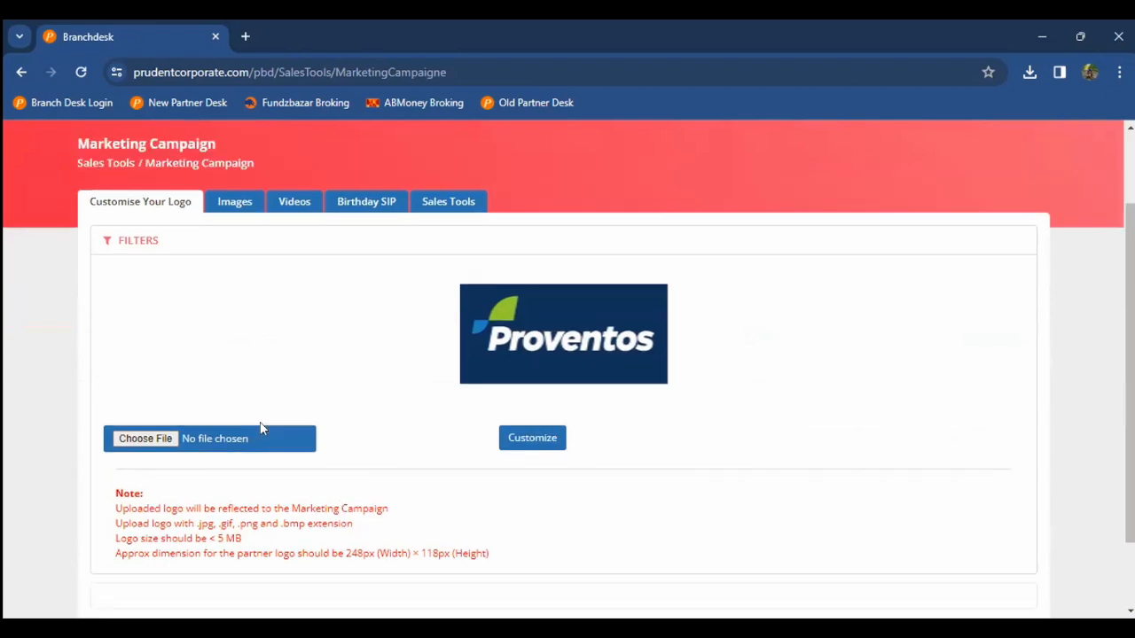
scroll(249, 345, up, 2)
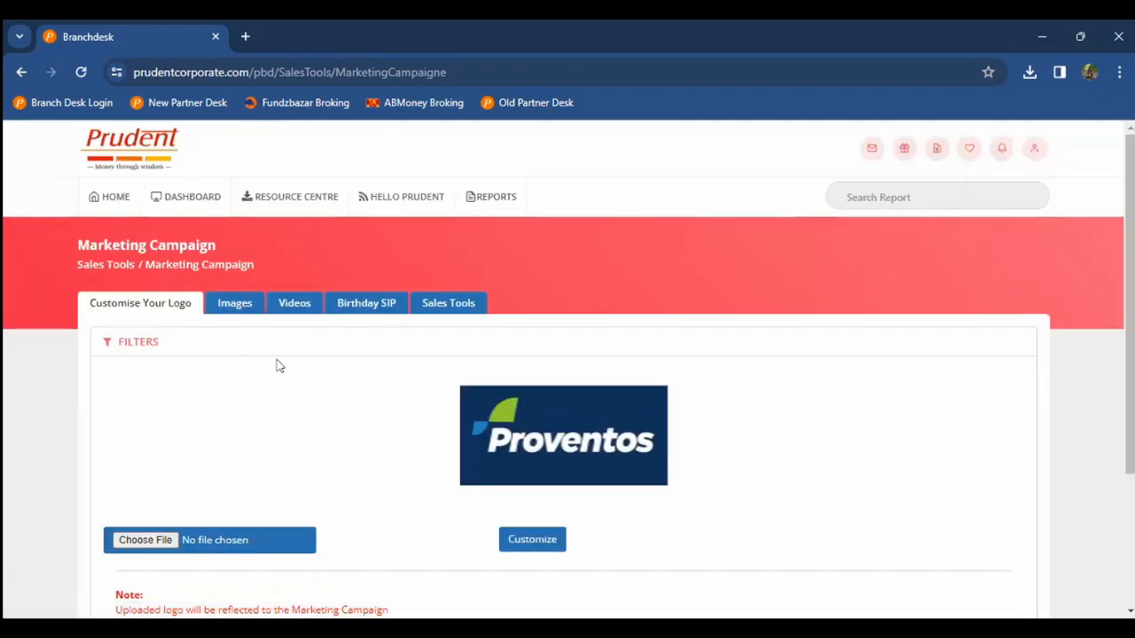
click(211, 307)
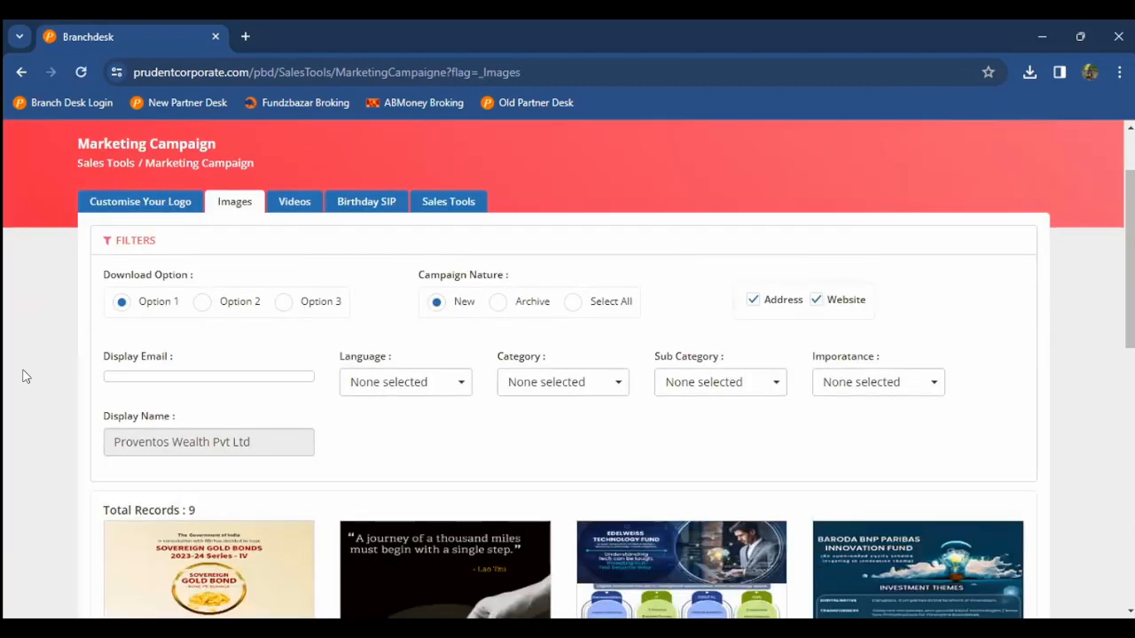
scroll(25, 376, down, 1)
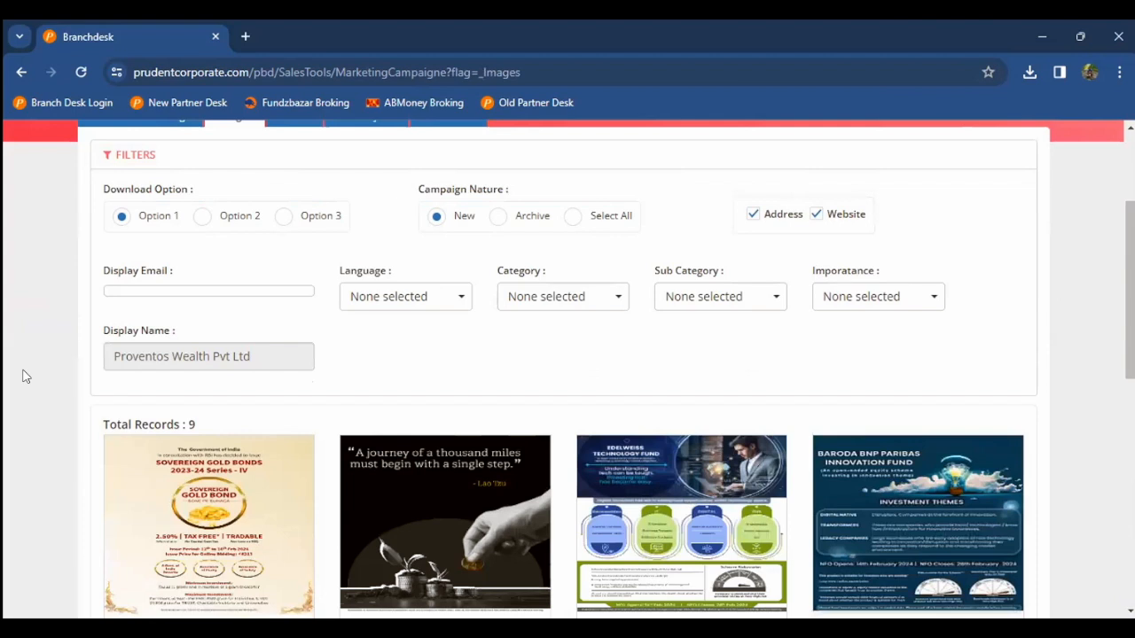
scroll(25, 376, down, 1)
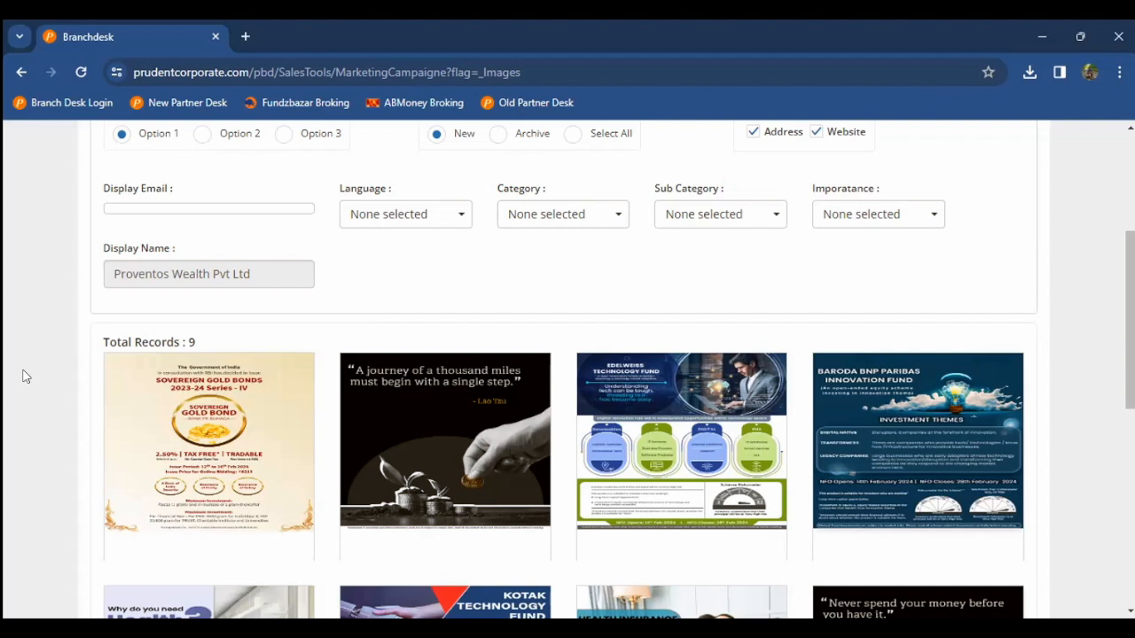
scroll(26, 376, down, 2)
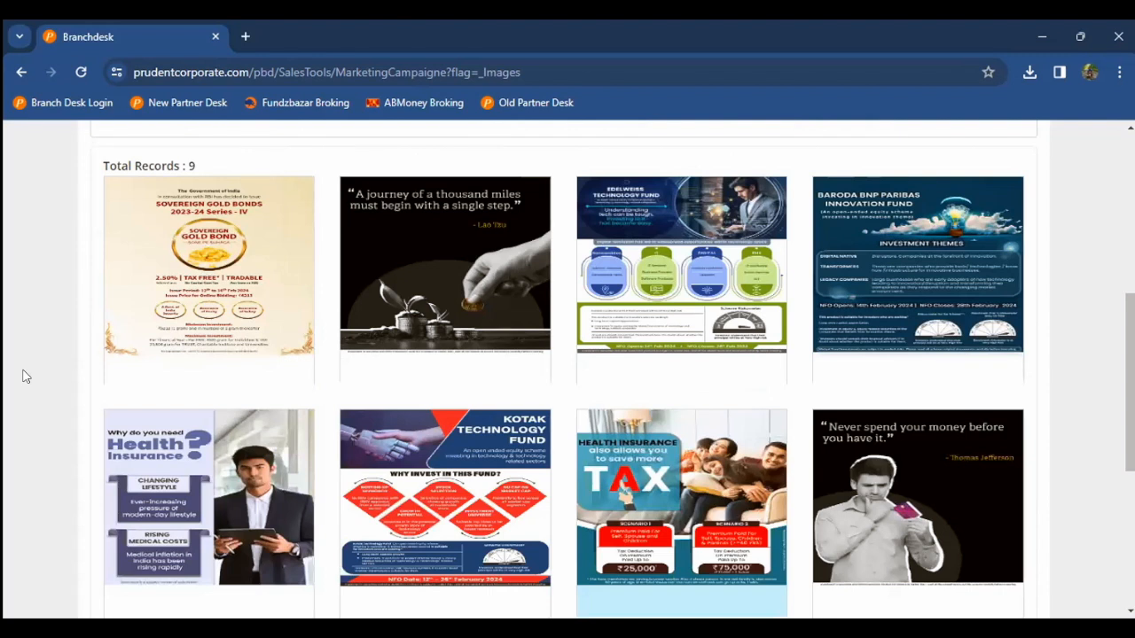
scroll(26, 376, down, 2)
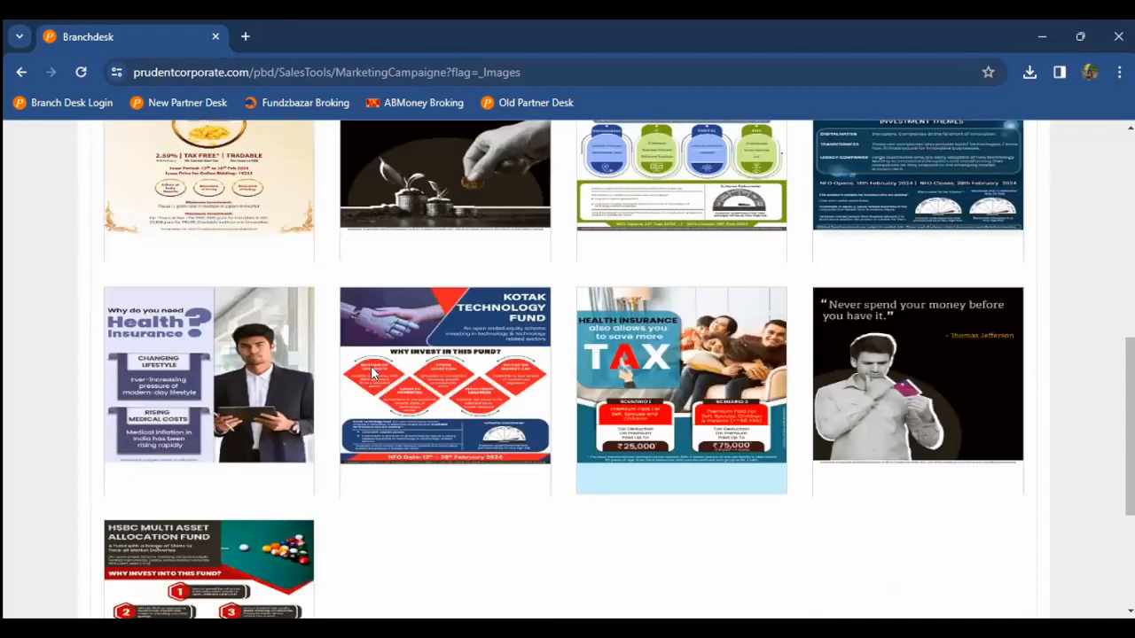
scroll(279, 370, up, 2)
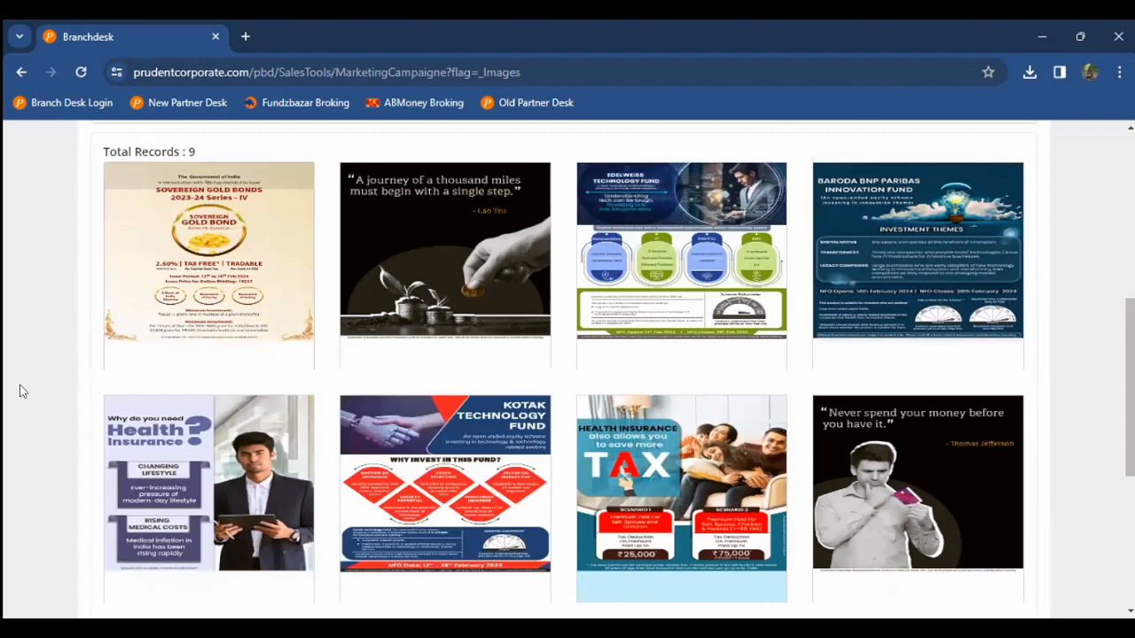
scroll(22, 391, up, 3)
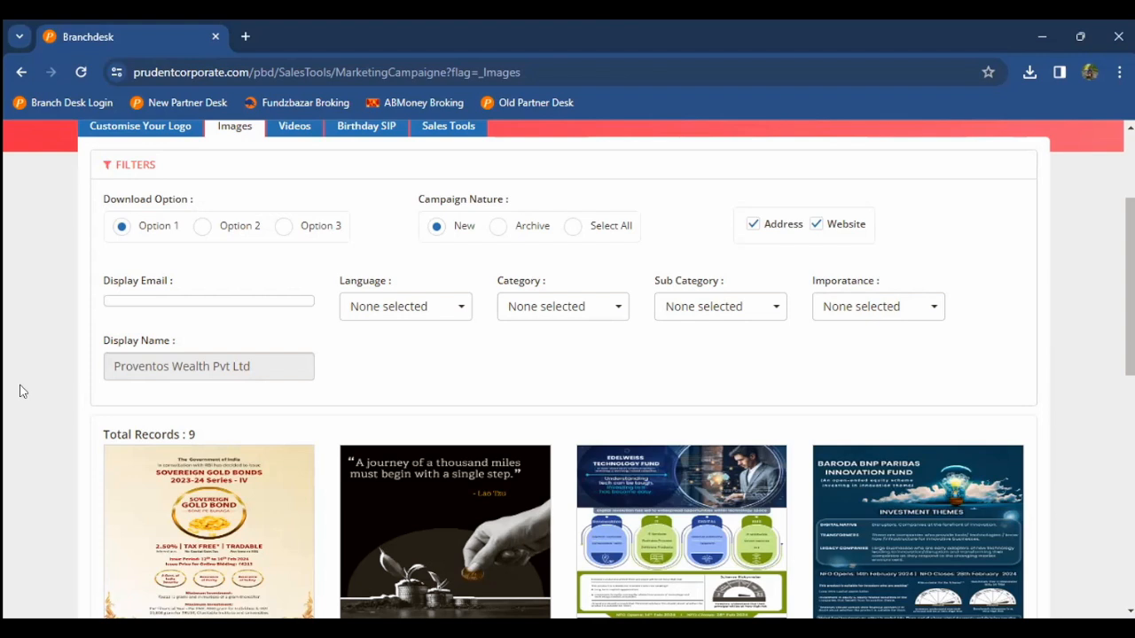
click(416, 307)
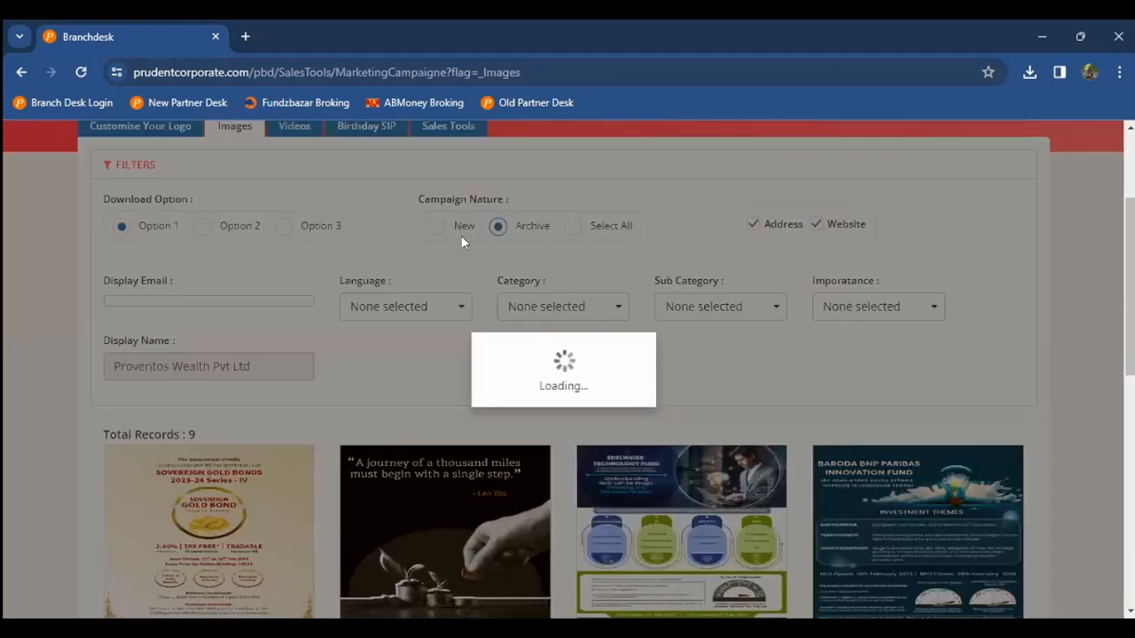
scroll(423, 393, down, 2)
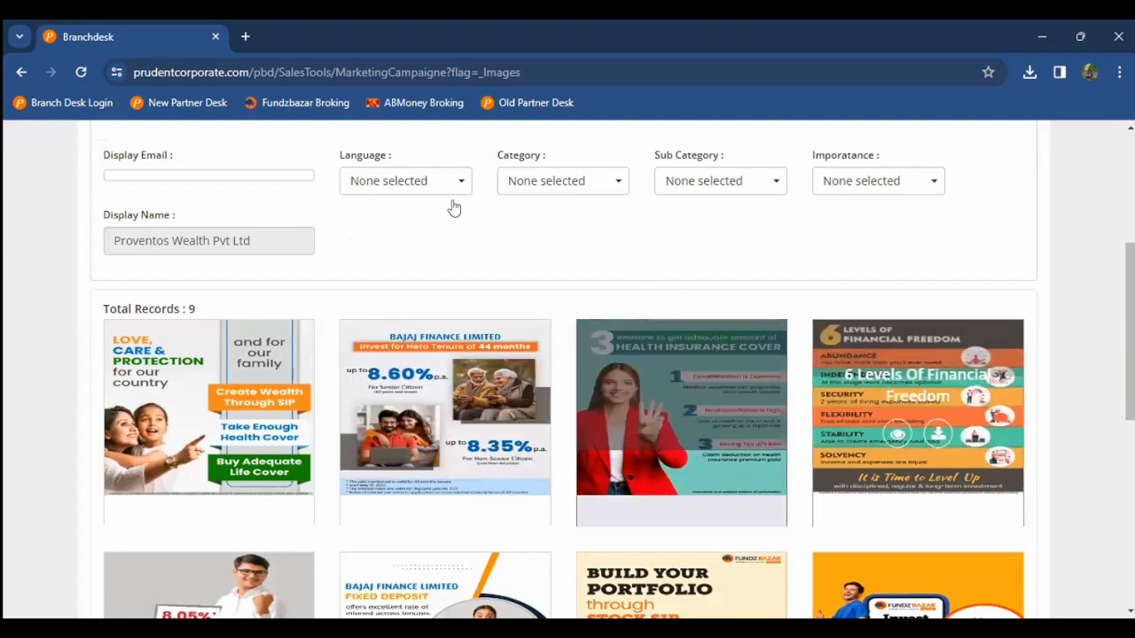
scroll(453, 202, up, 1)
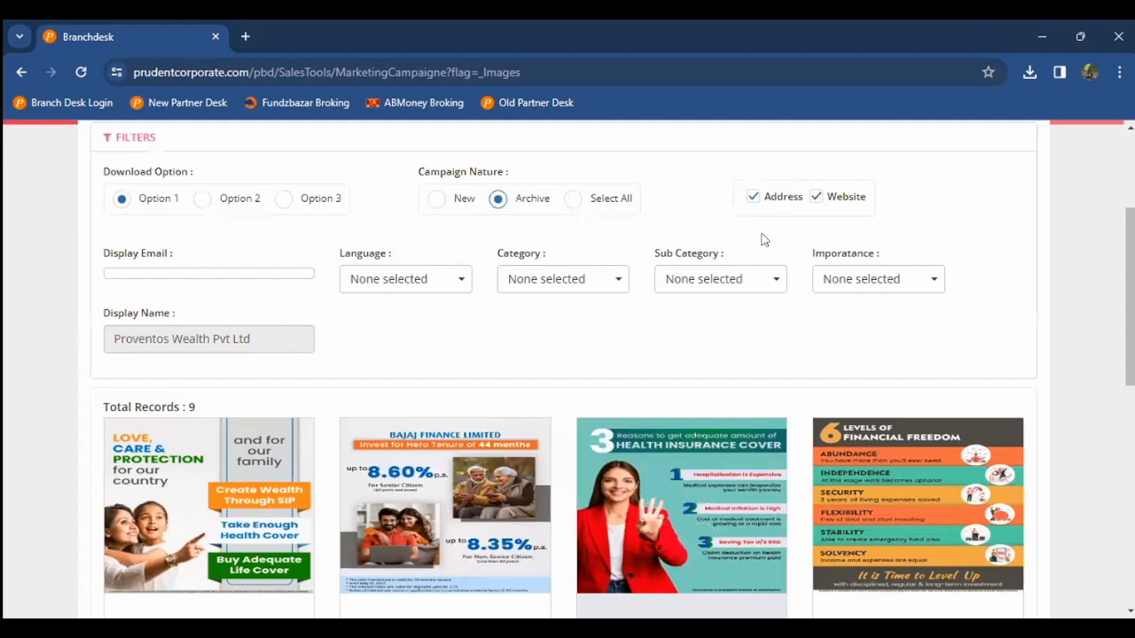
click(437, 199)
scroll(201, 443, down, 1)
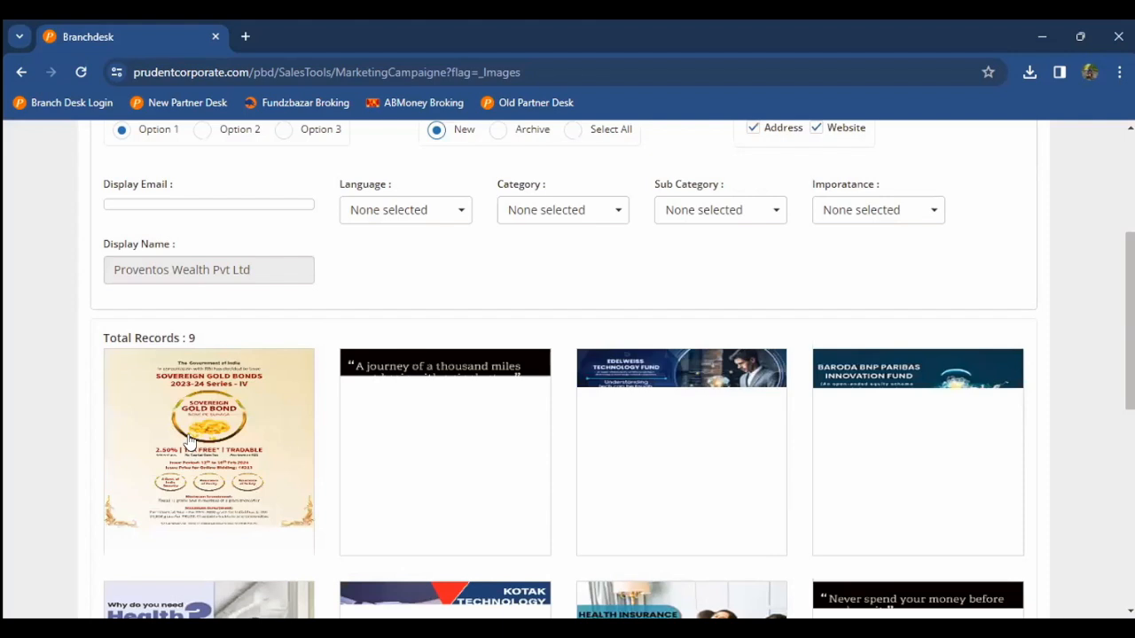
scroll(189, 441, down, 1)
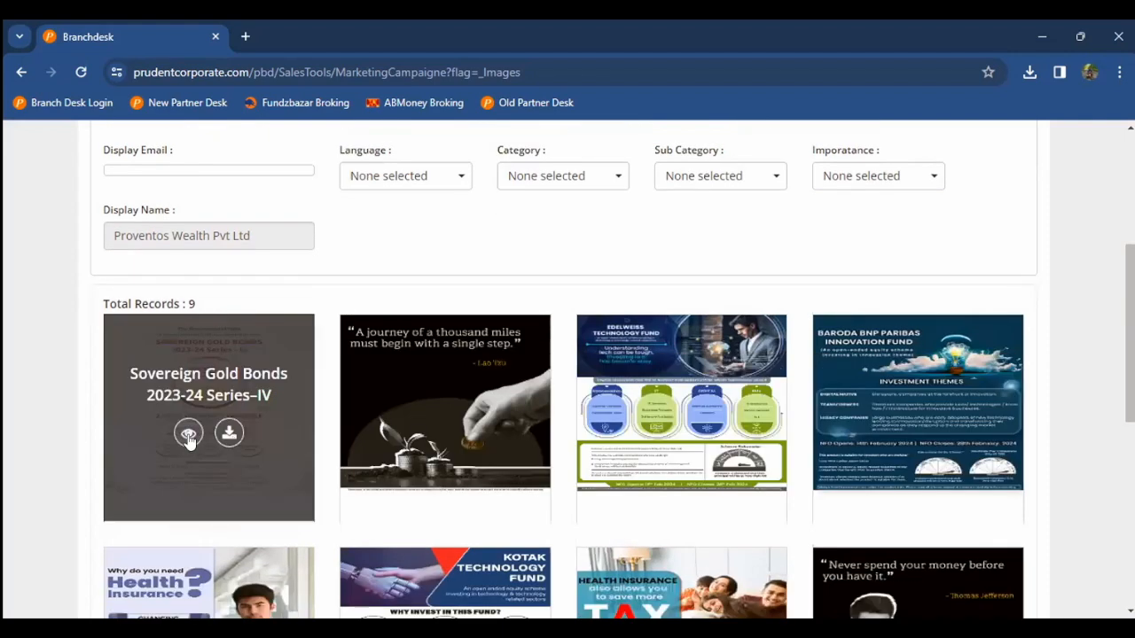
Step: Preview the Sovereign Gold Bonds campaign image, then close the preview
click(188, 436)
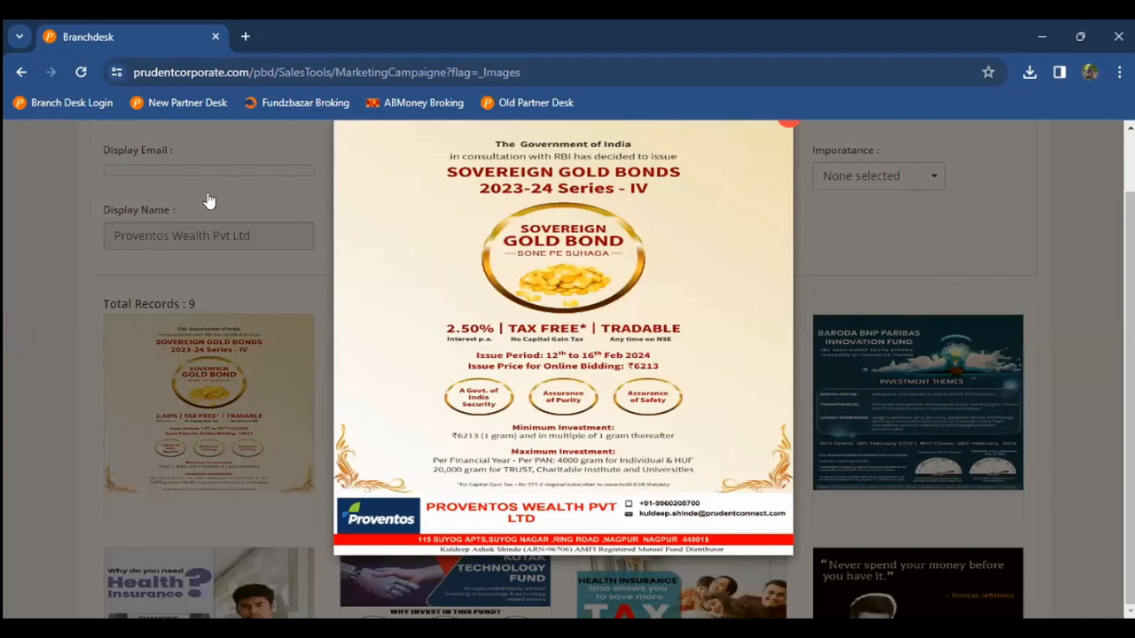
scroll(208, 201, up, 1)
click(4, 445)
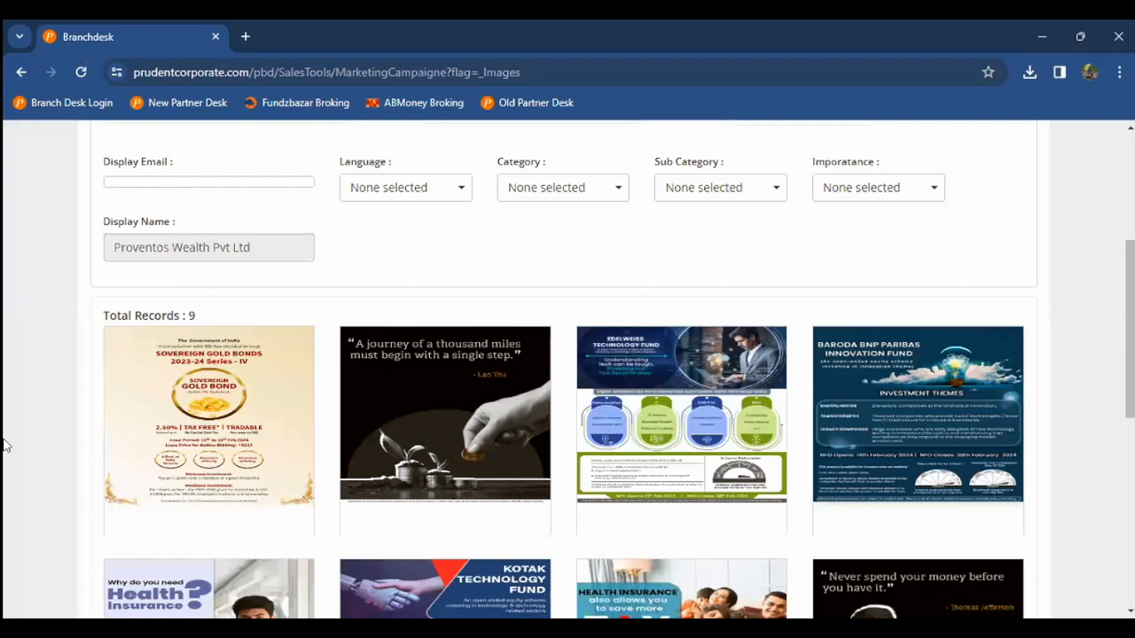
scroll(4, 445, up, 2)
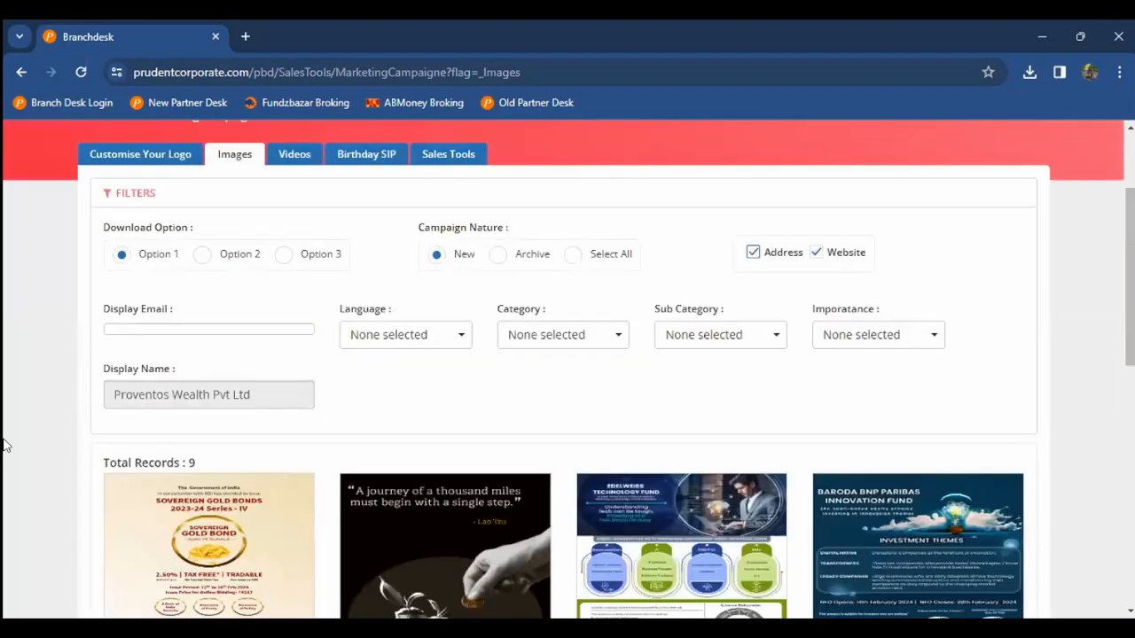
Step: Filter the campaign images to include all nine languages
scroll(474, 224, down, 1)
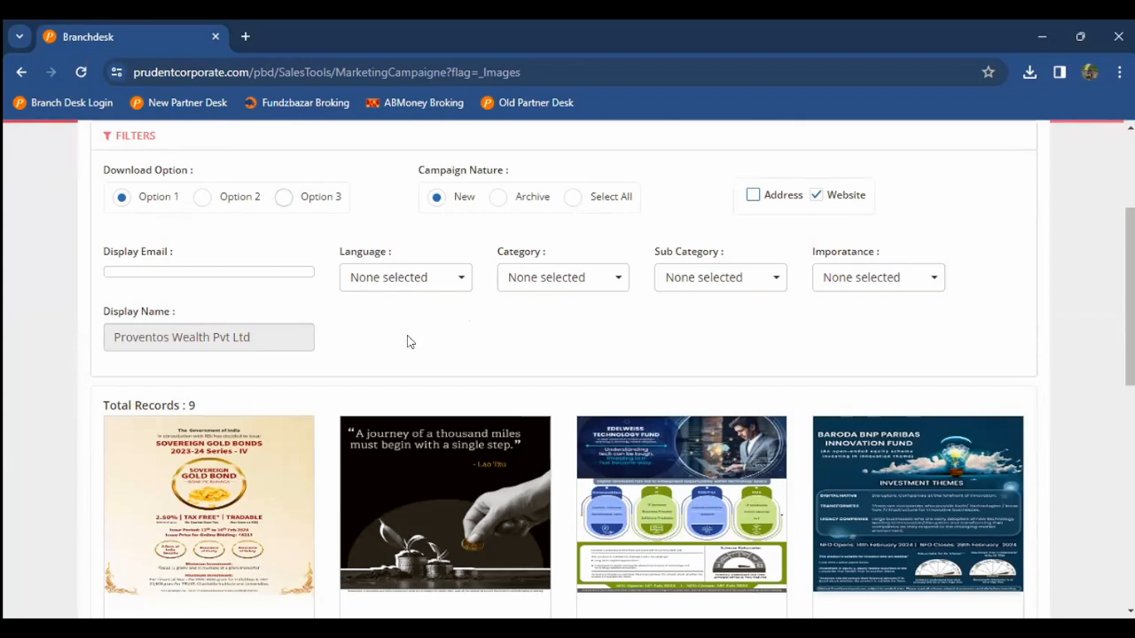
scroll(550, 250, down, 1)
click(406, 238)
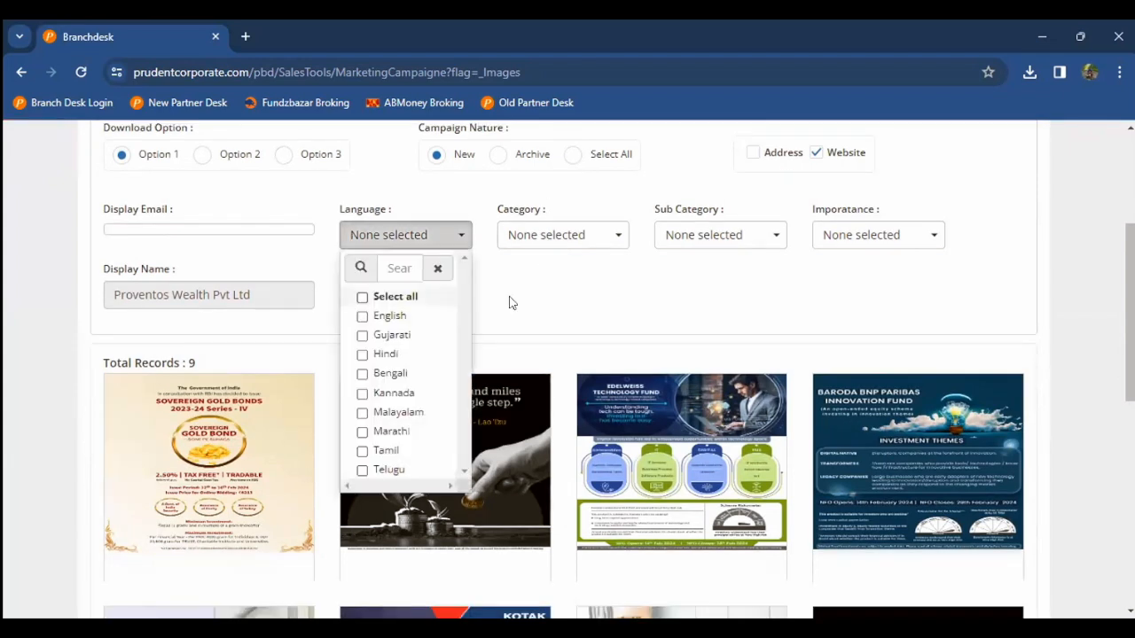
click(362, 297)
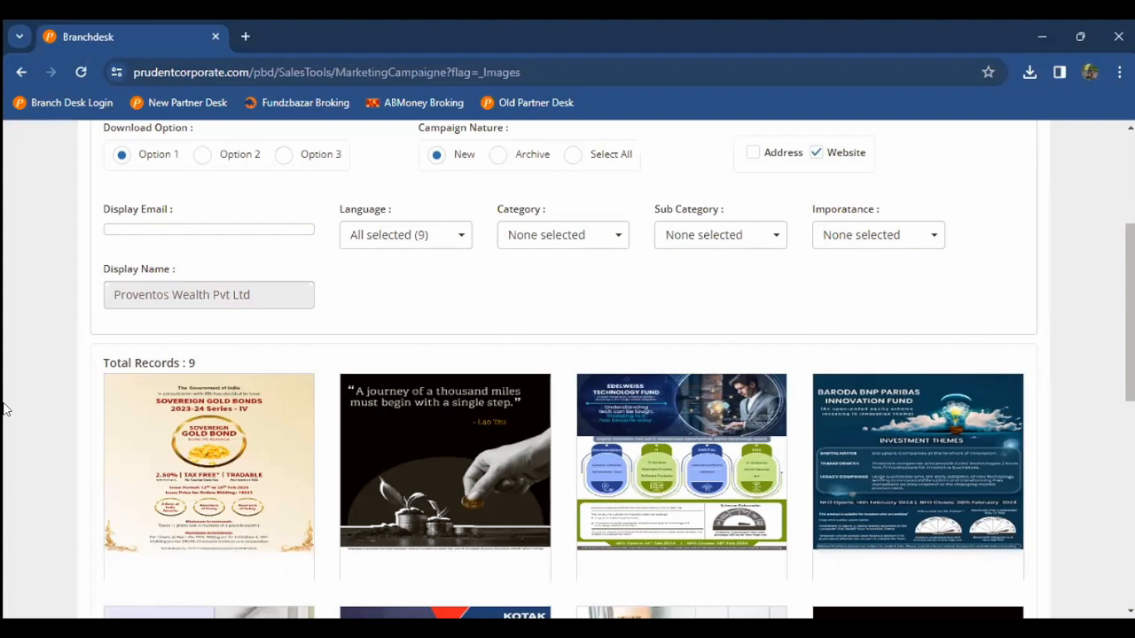
scroll(426, 272, down, 3)
Step: Browse the four campaign videos, then switch to the Birthday SIP calculator
scroll(426, 272, up, 5)
click(295, 209)
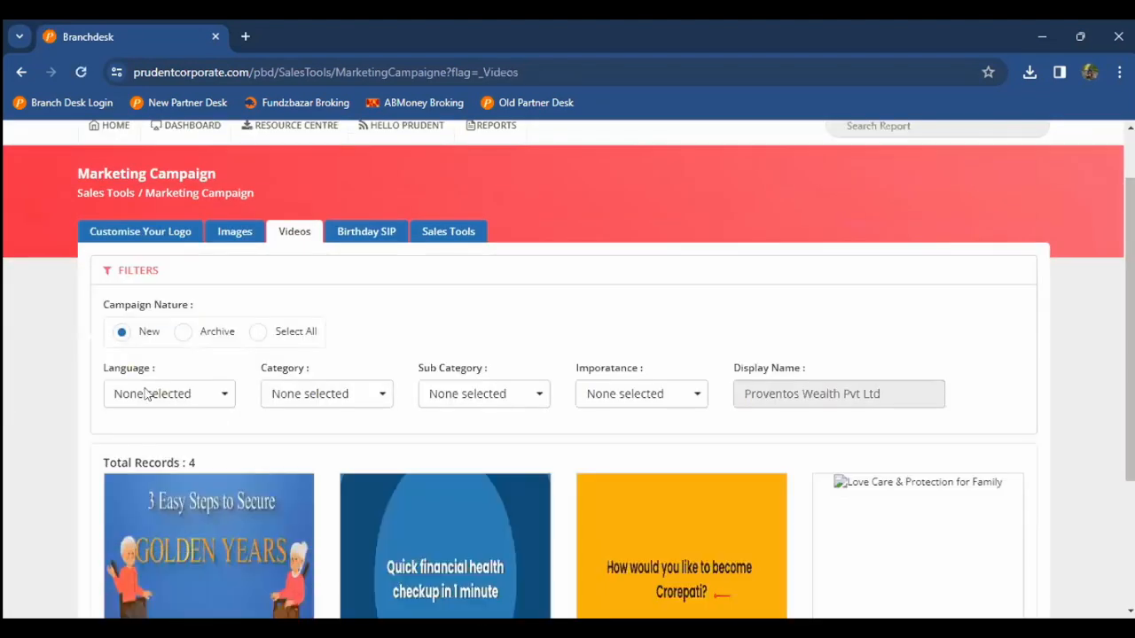
scroll(234, 372, down, 2)
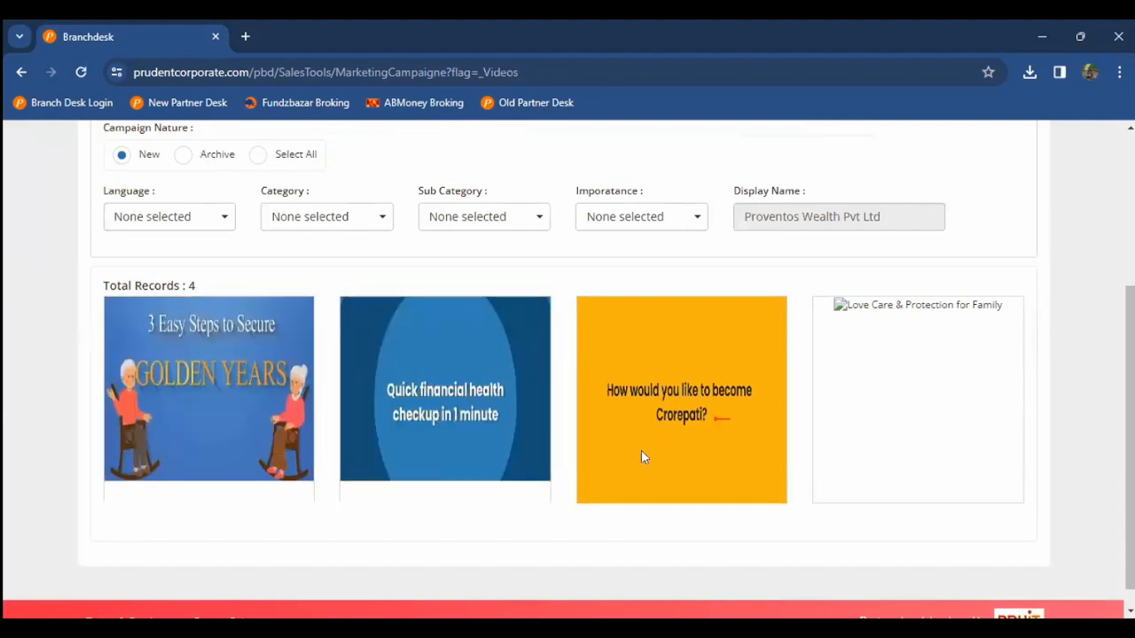
mouse_move(628, 428)
scroll(121, 344, up, 2)
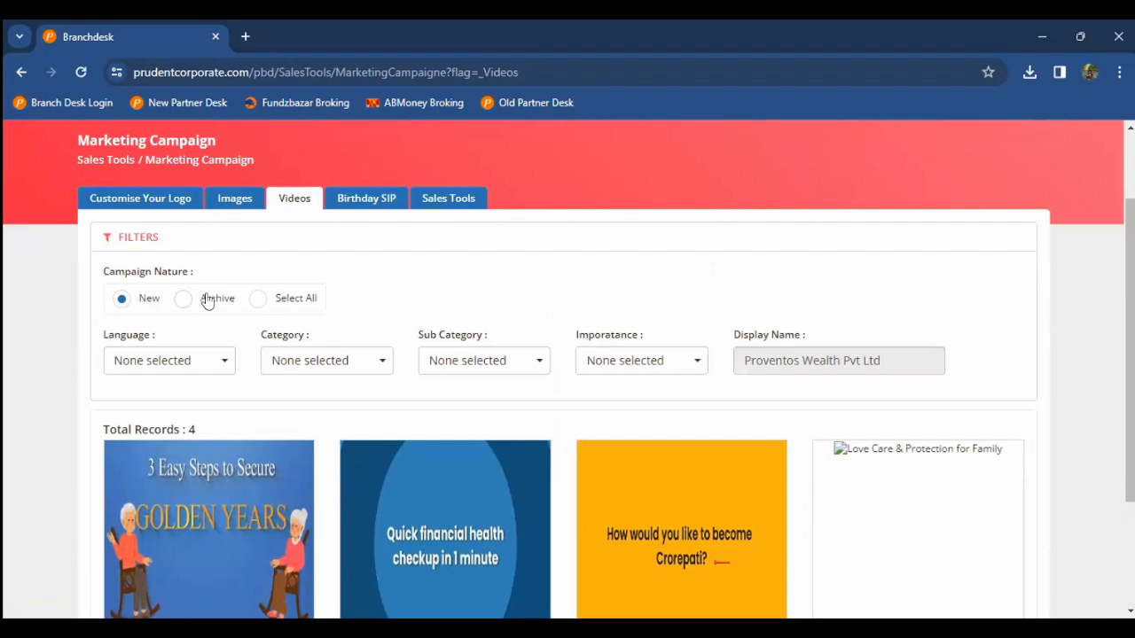
click(373, 205)
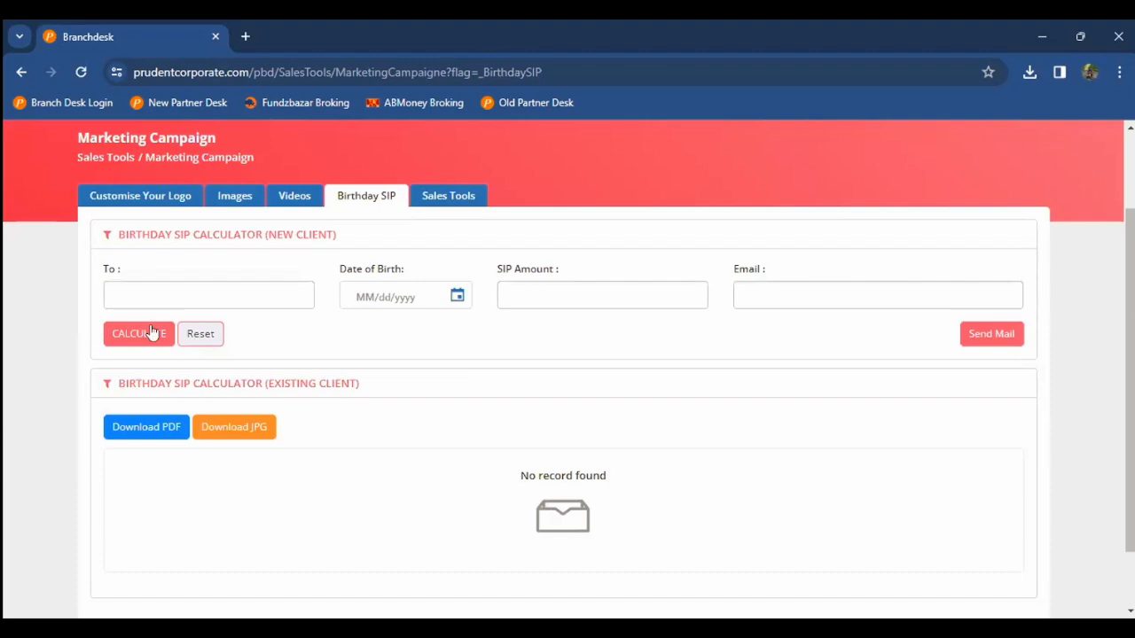
Step: Enter the new client's name and pick date of birth 02/01/2000 from the calendar
click(177, 295)
text(Subbu)
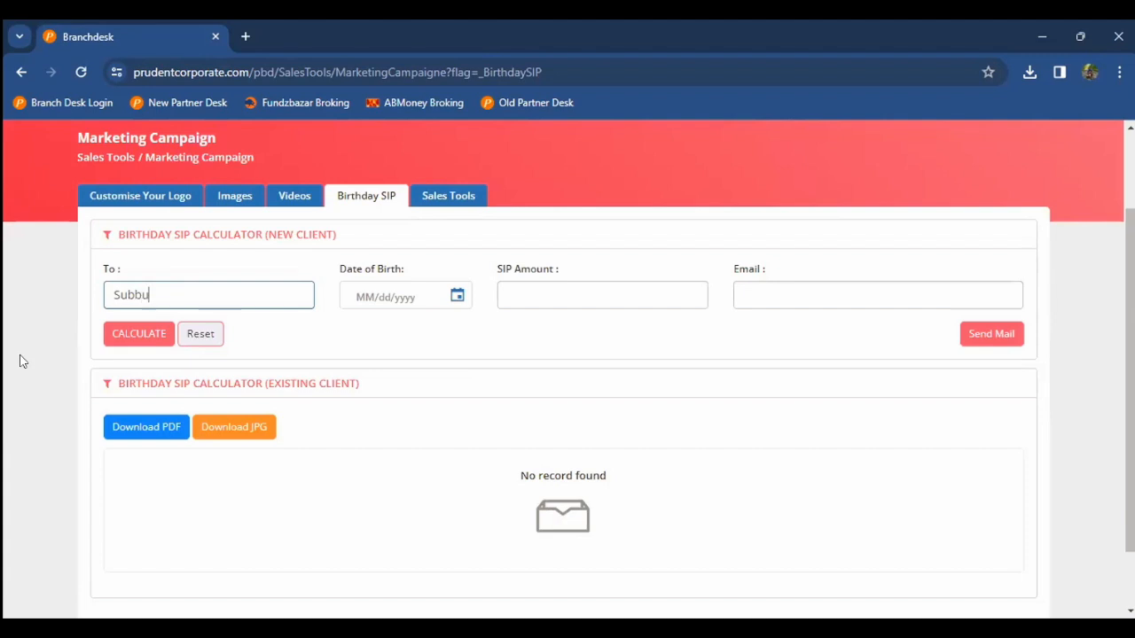
key(Tab)
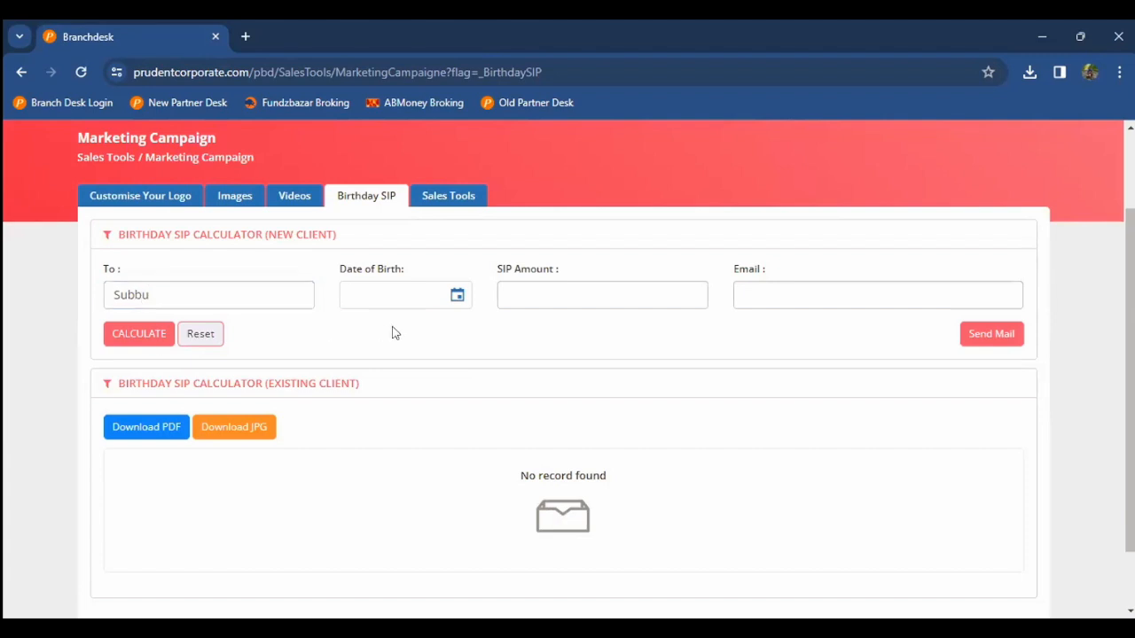
click(458, 295)
click(449, 346)
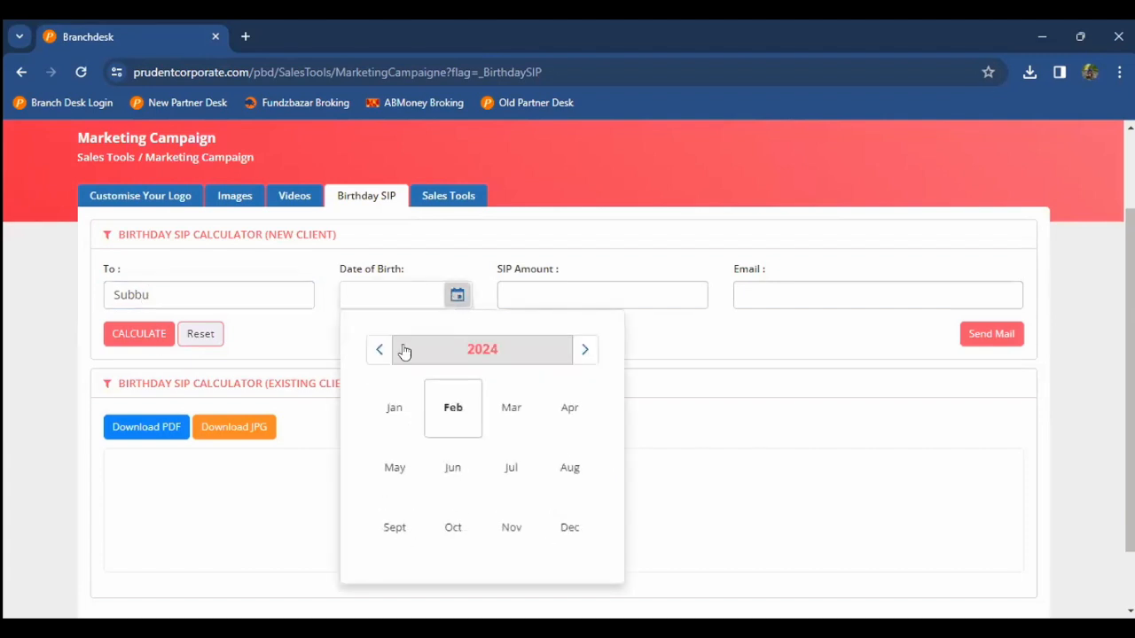
click(400, 350)
click(381, 350)
click(381, 350)
click(448, 412)
click(449, 415)
click(445, 414)
Step: Enter SIP amount 10000 and the client's e-mail, then calculate the 1.89-crore result
click(595, 298)
text(10000)
key(Tab)
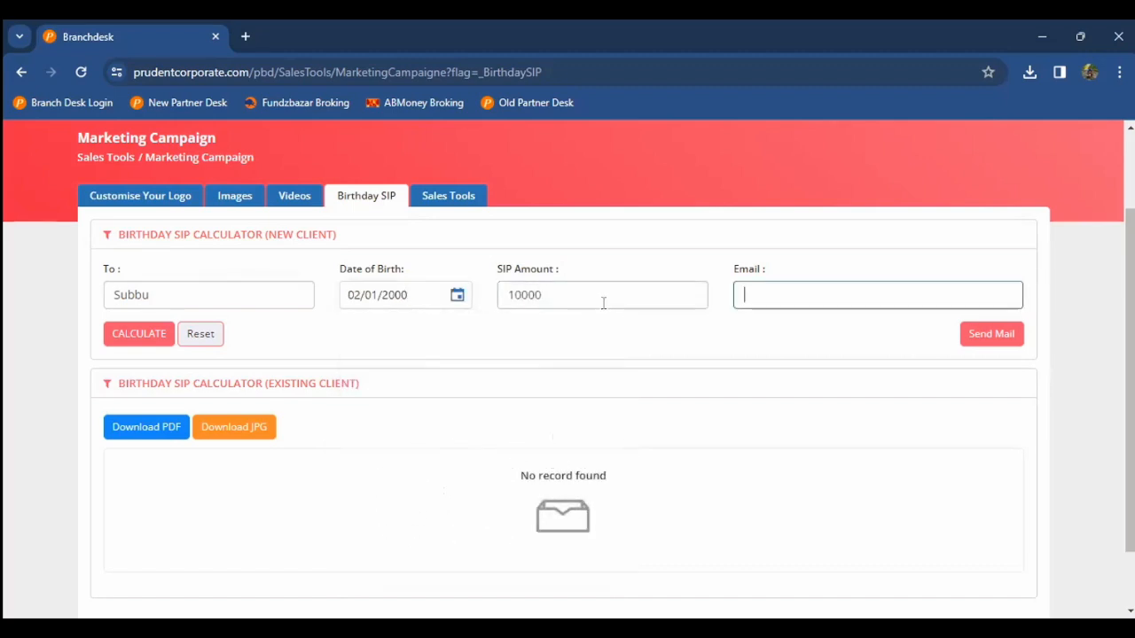
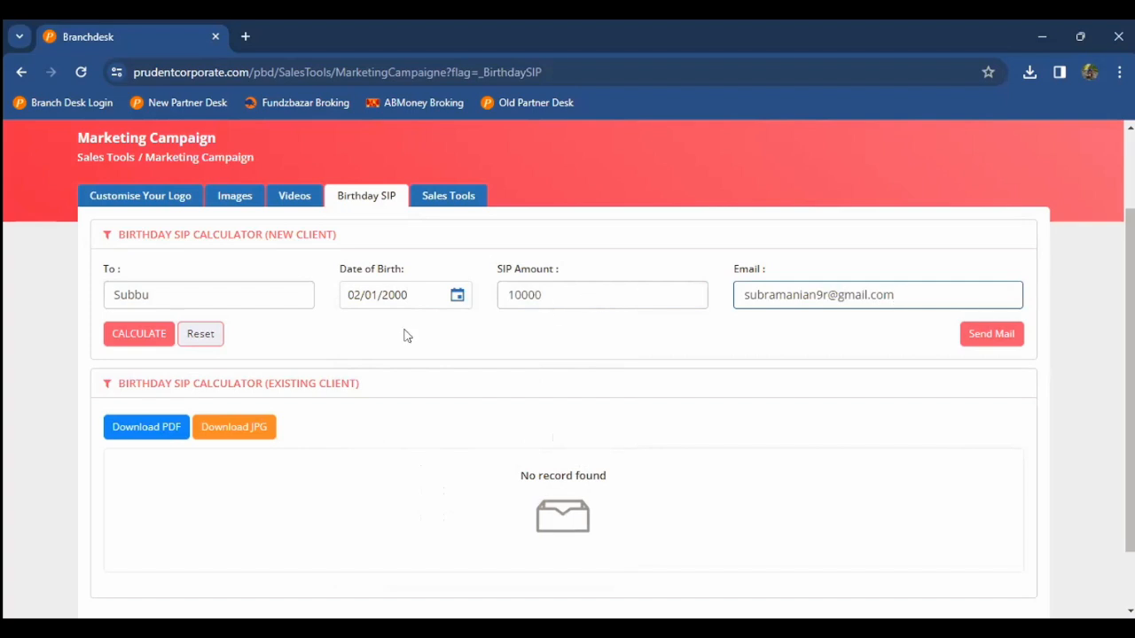
click(145, 338)
scroll(5, 357, down, 2)
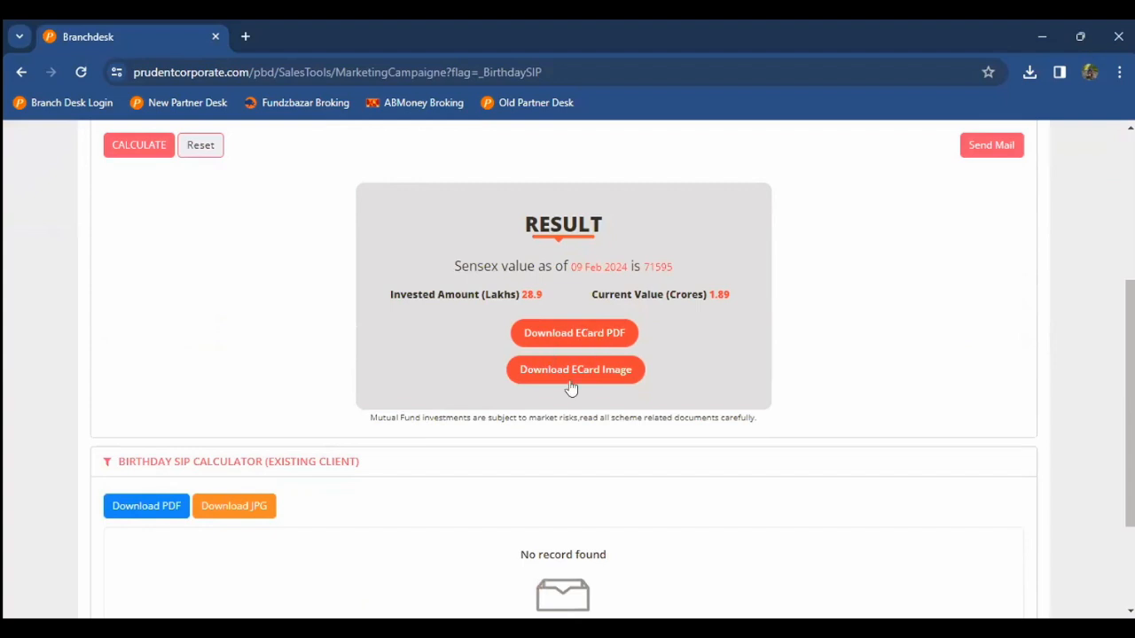
Step: Download the SIP_BirthDay_Card PDF and read it down to the disclaimer and back
click(590, 334)
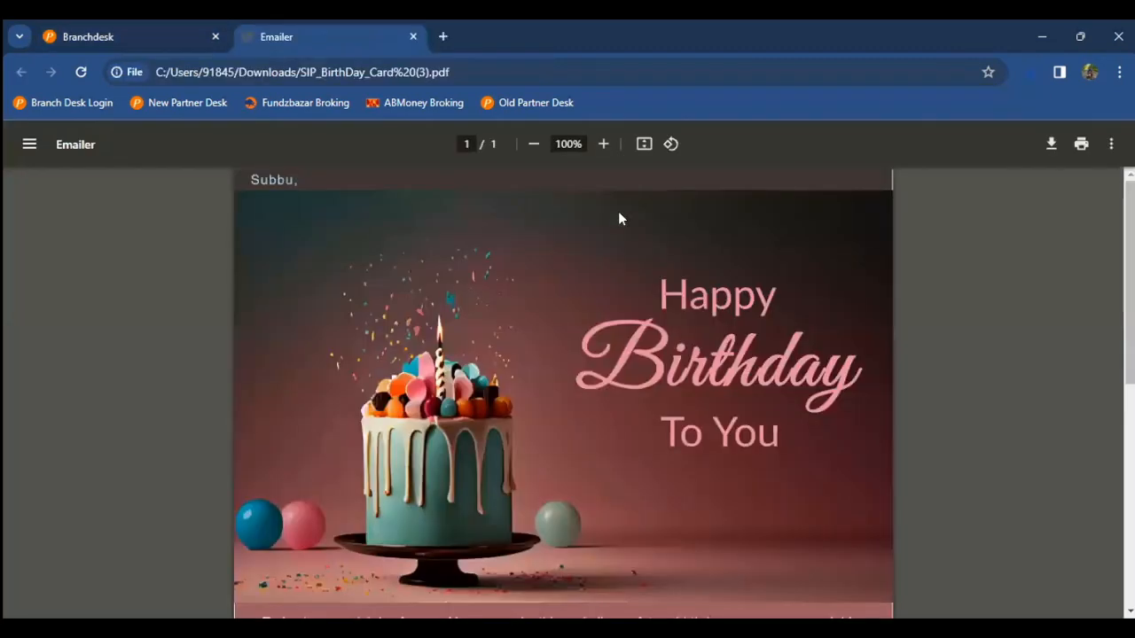
scroll(530, 234, down, 4)
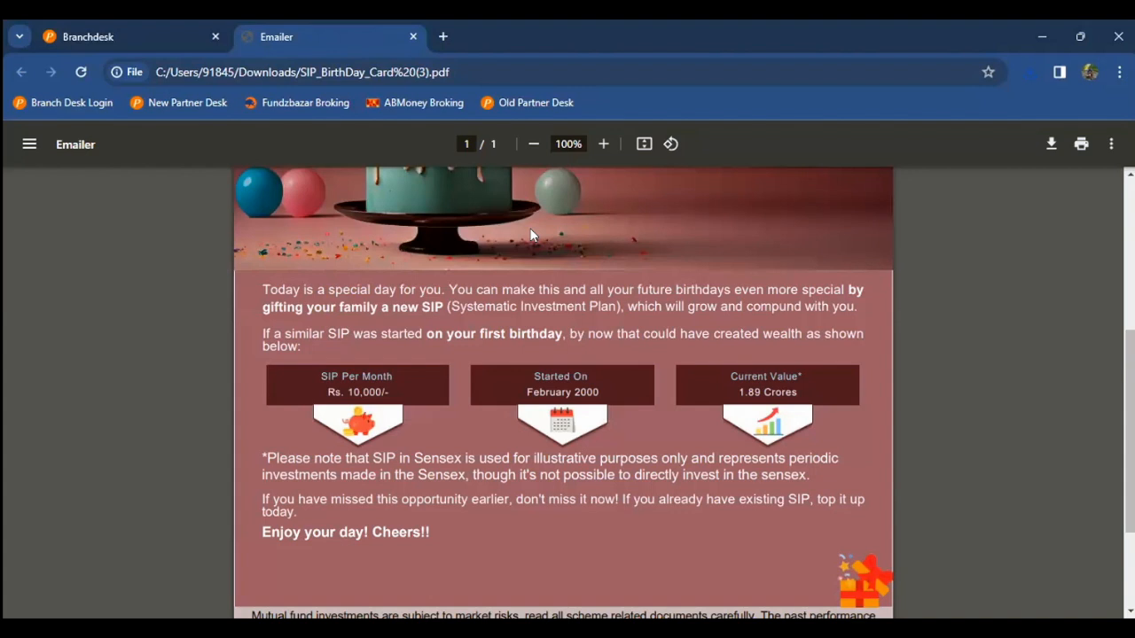
scroll(532, 235, up, 1)
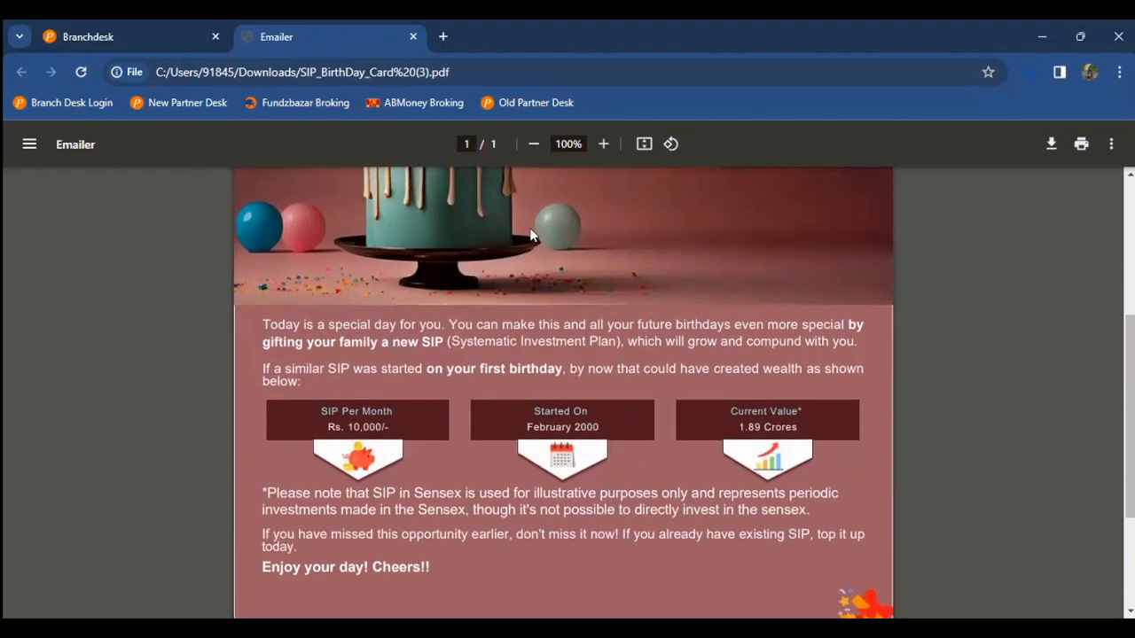
scroll(532, 234, down, 3)
scroll(531, 235, up, 5)
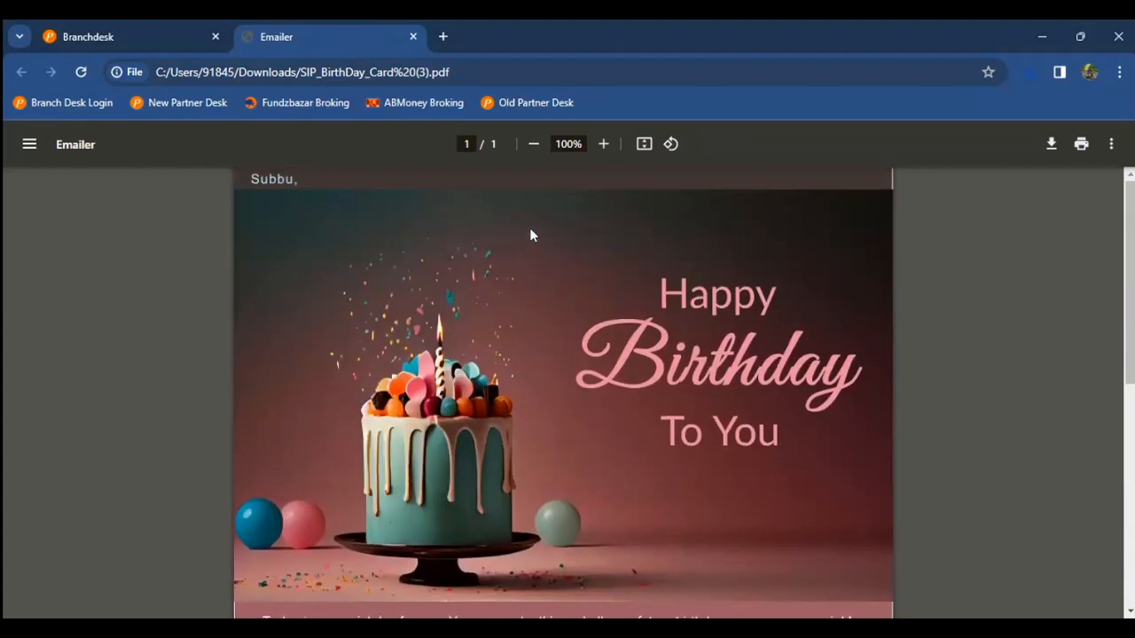
Step: Return to the Birthday SIP page and send the e-card to the client by mail
click(105, 36)
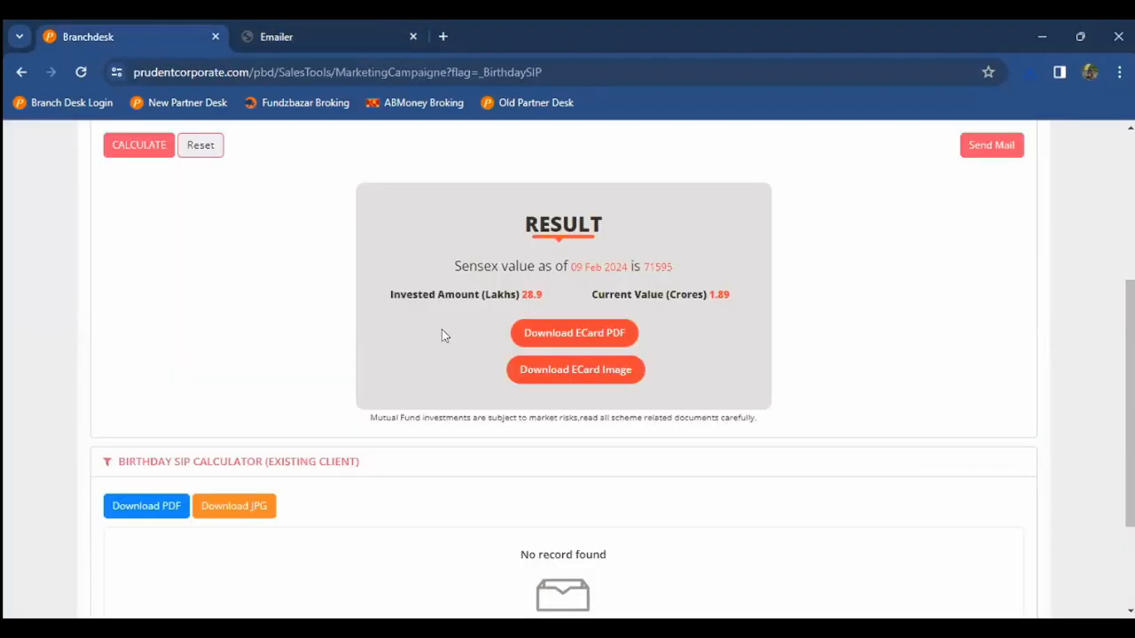
scroll(441, 335, up, 2)
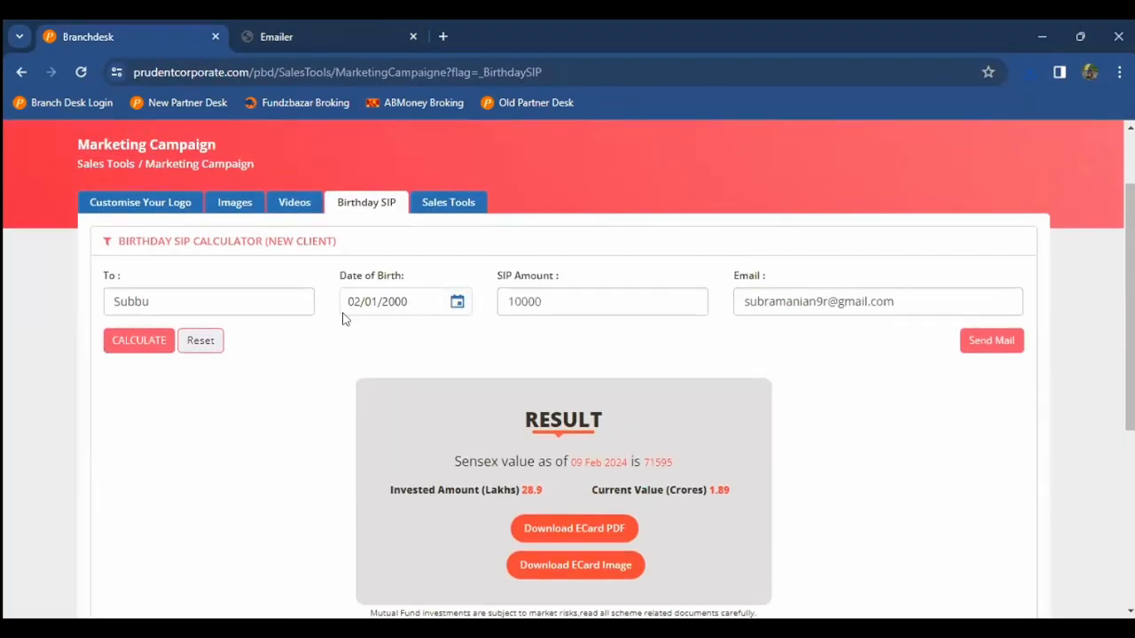
click(1007, 341)
scroll(488, 198, up, 1)
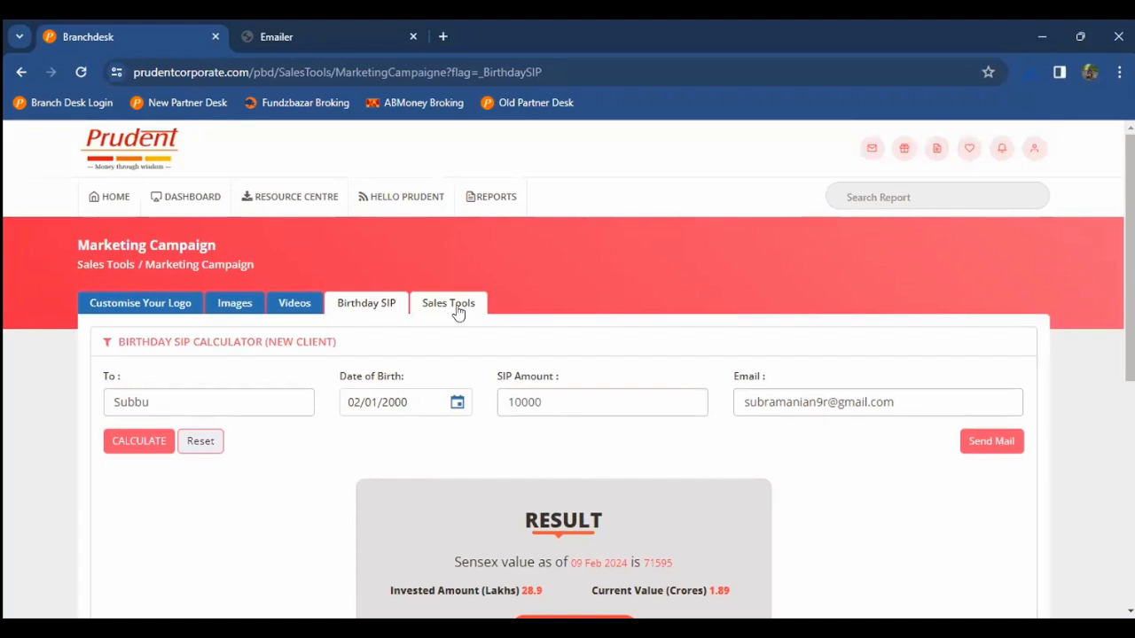
Step: Check the e-card PDF tab, then return and open the campaign Images collection
key(ctrl+Tab)
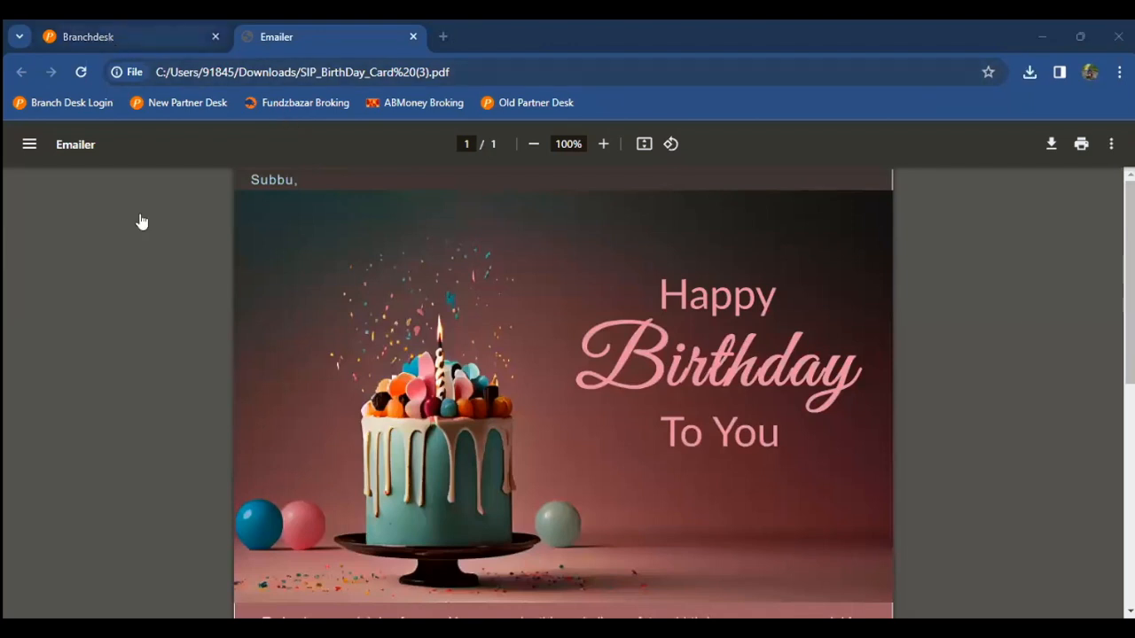
key(ctrl+Tab)
click(239, 306)
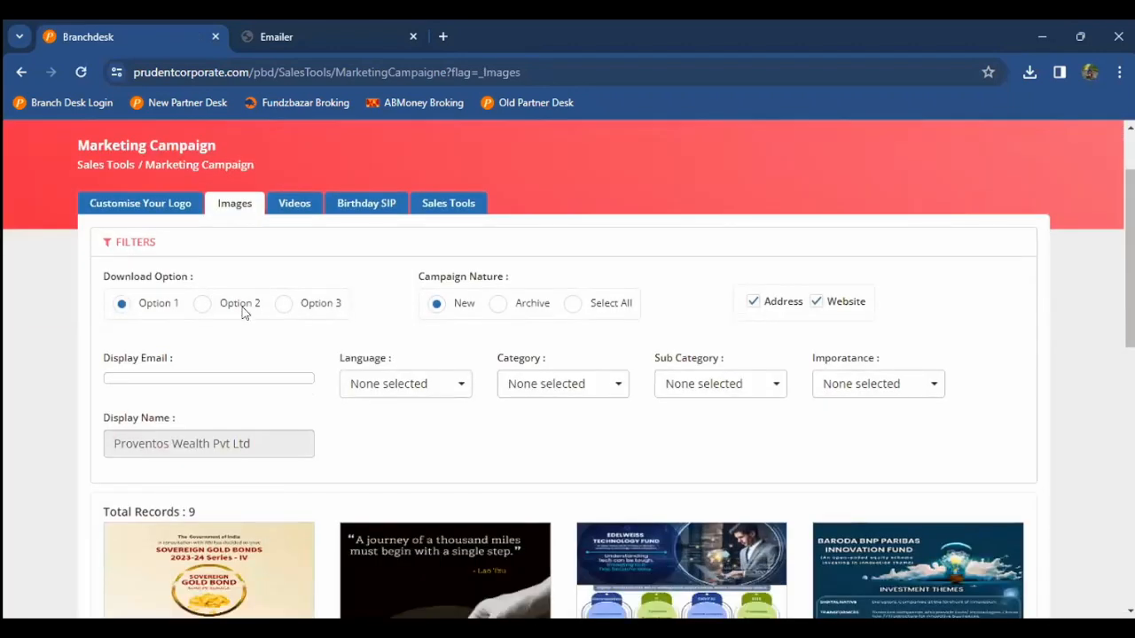
Step: Filter the campaign images to Tamil with every category selected
click(365, 390)
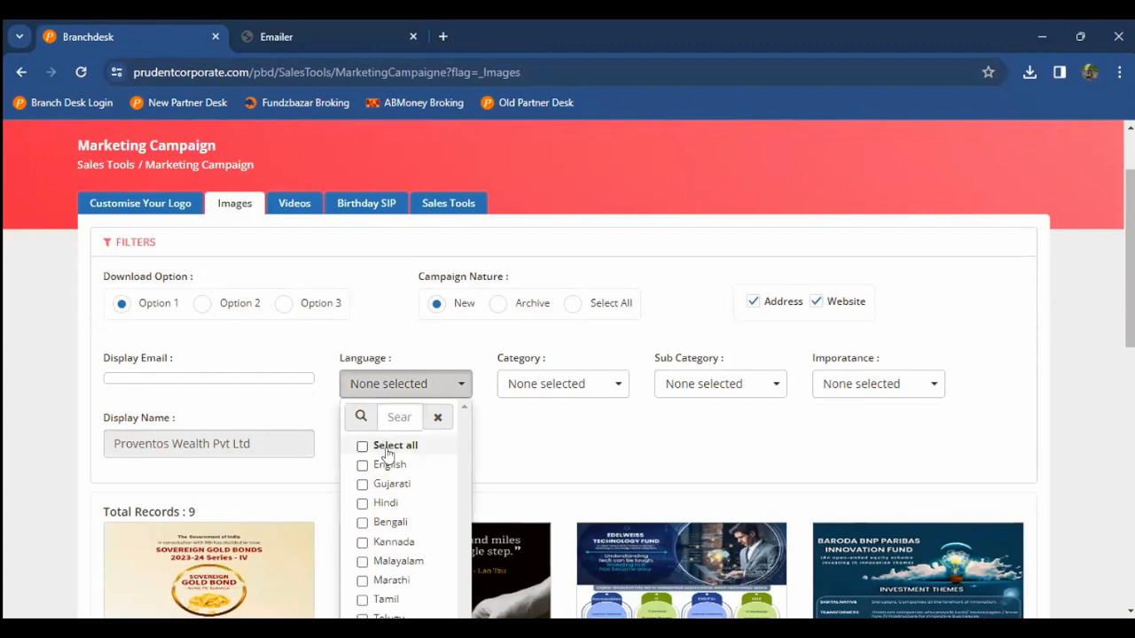
scroll(390, 551, down, 1)
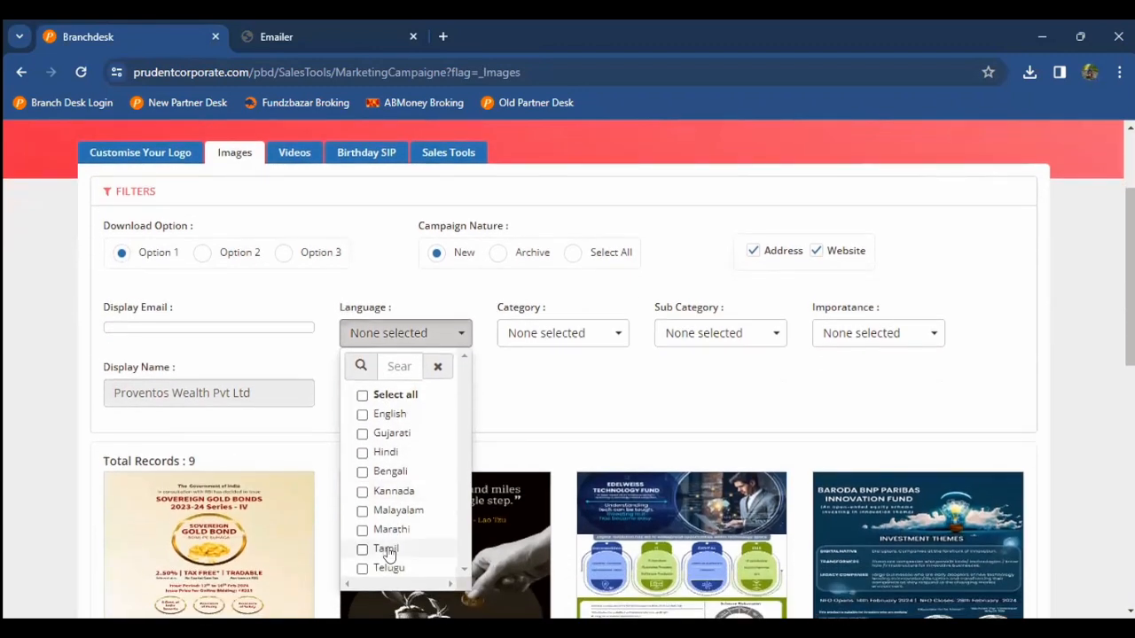
click(576, 350)
click(578, 344)
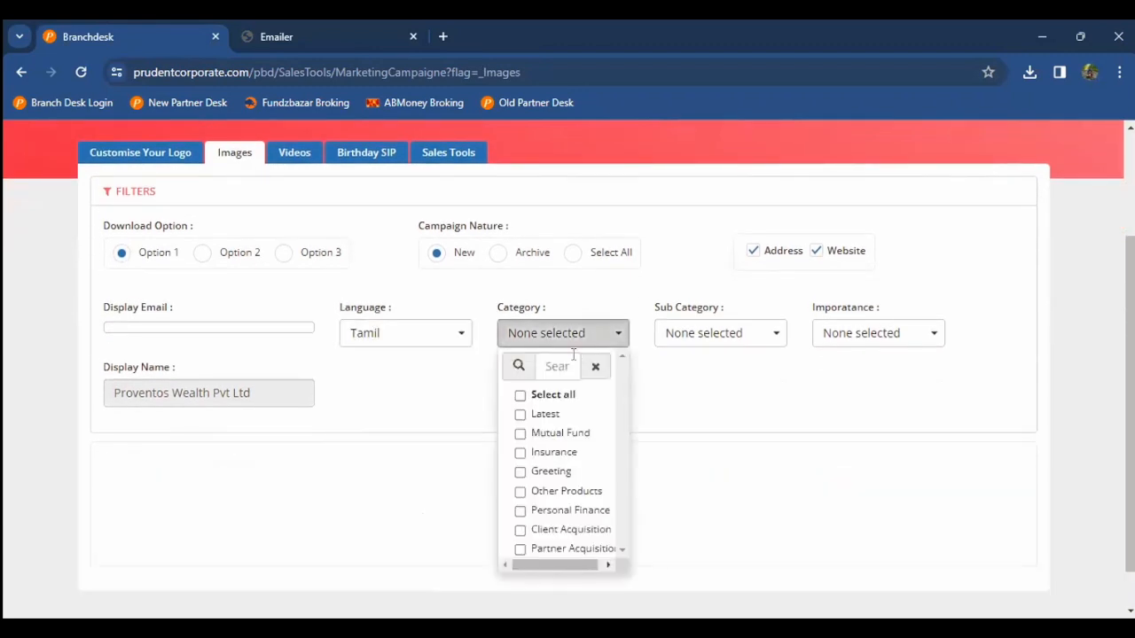
click(553, 395)
click(691, 372)
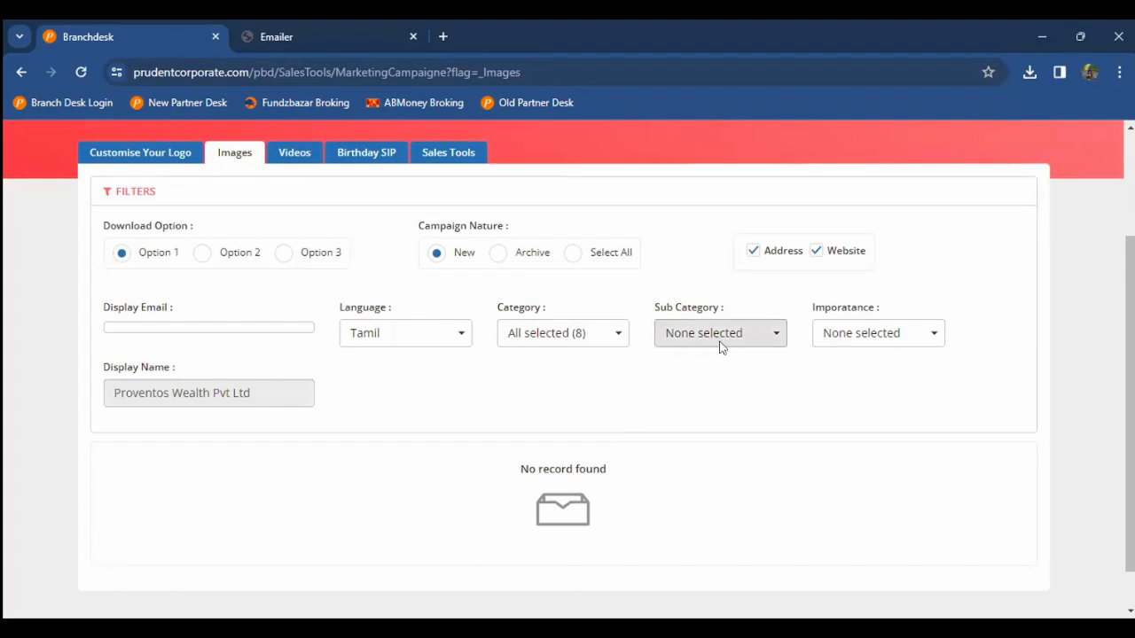
Step: Select all sub categories and importance levels, leaving two Tamil festival greetings
click(720, 341)
click(676, 395)
click(686, 400)
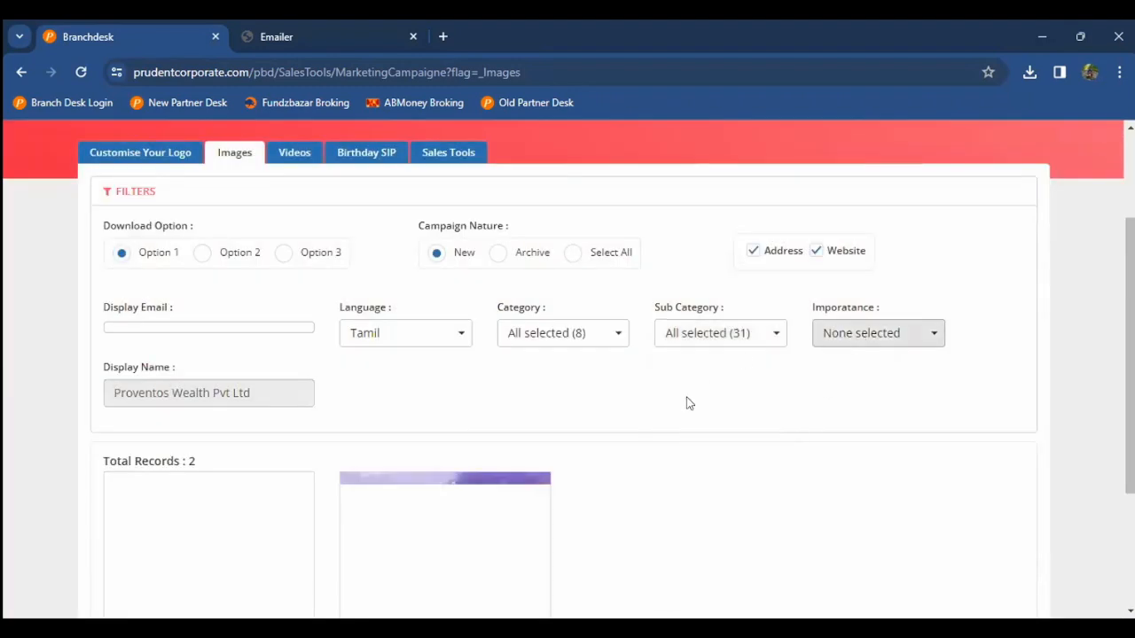
scroll(686, 400, down, 3)
scroll(689, 403, down, 1)
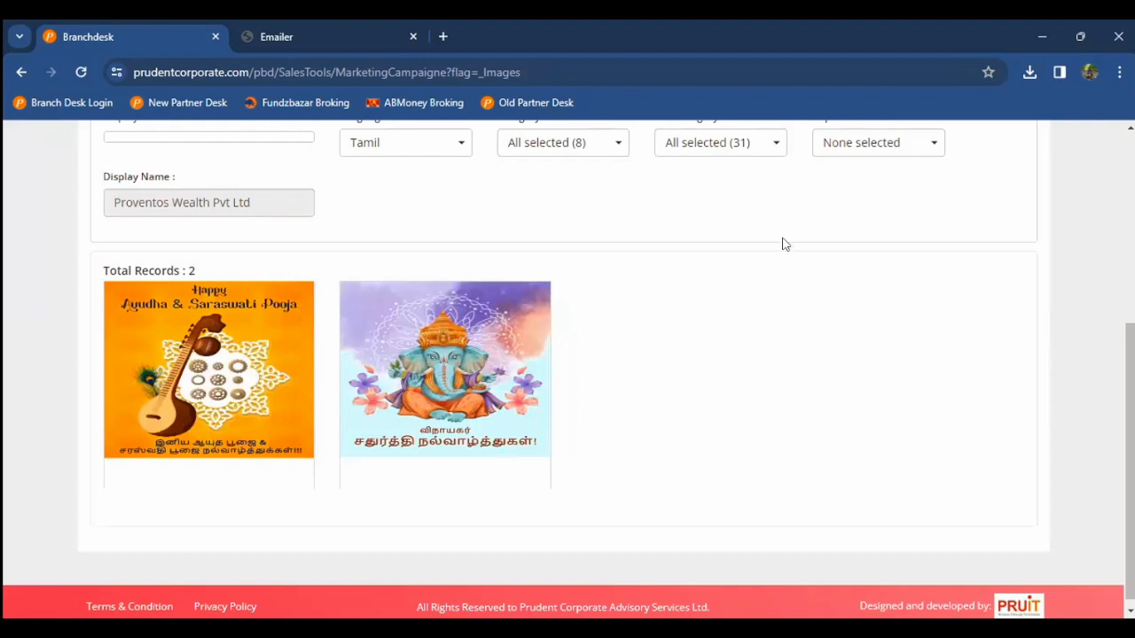
click(859, 160)
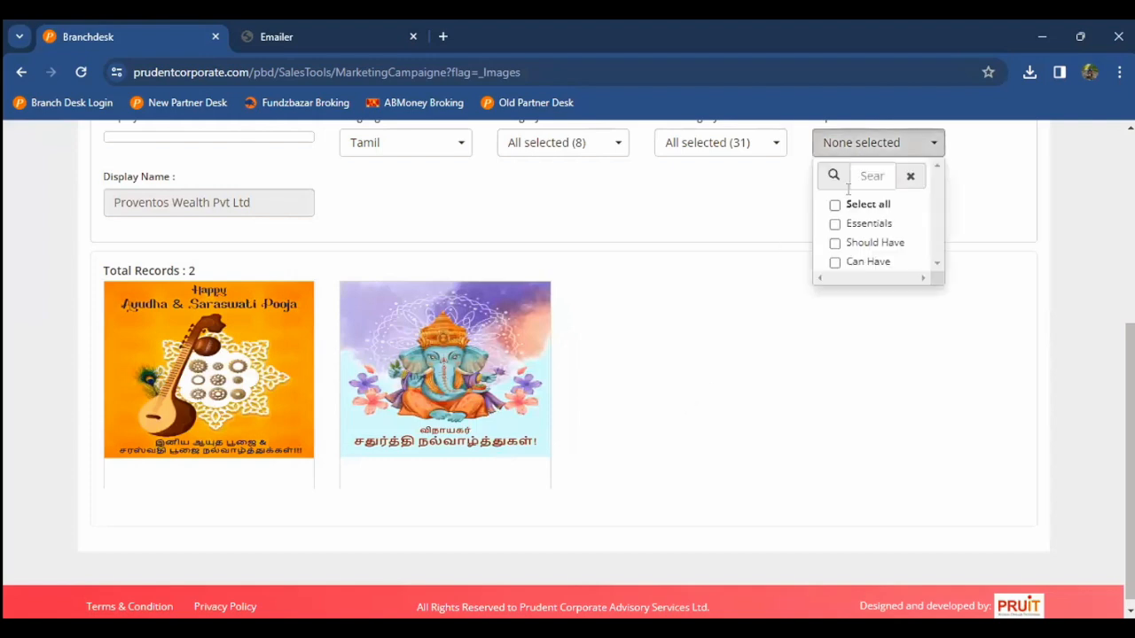
click(838, 203)
click(740, 213)
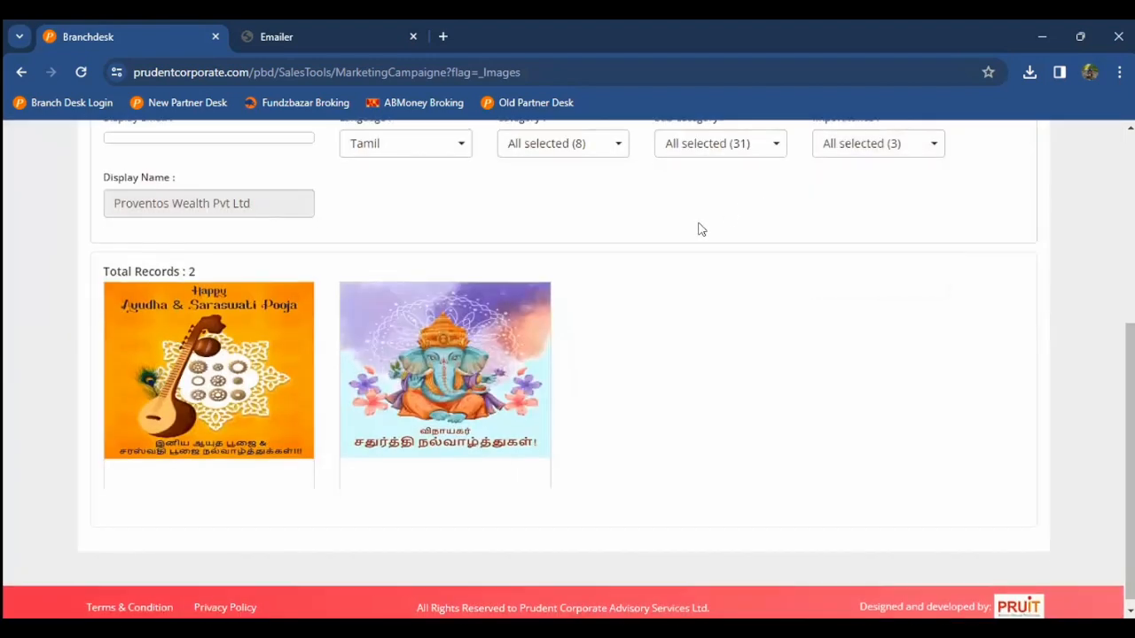
scroll(697, 229, up, 1)
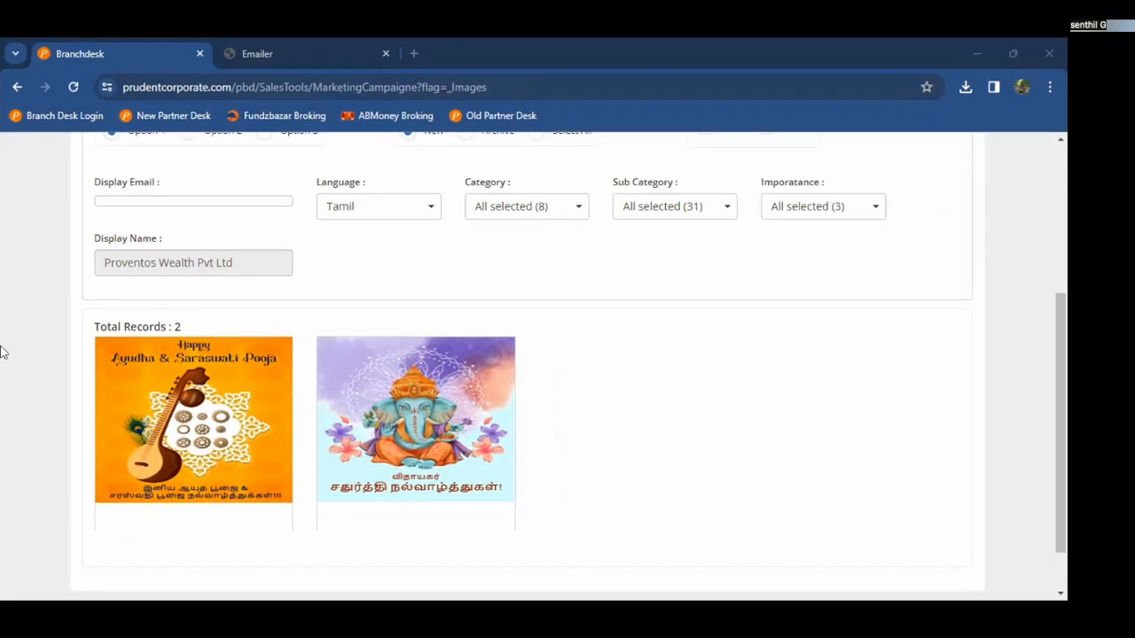
scroll(20, 168, up, 3)
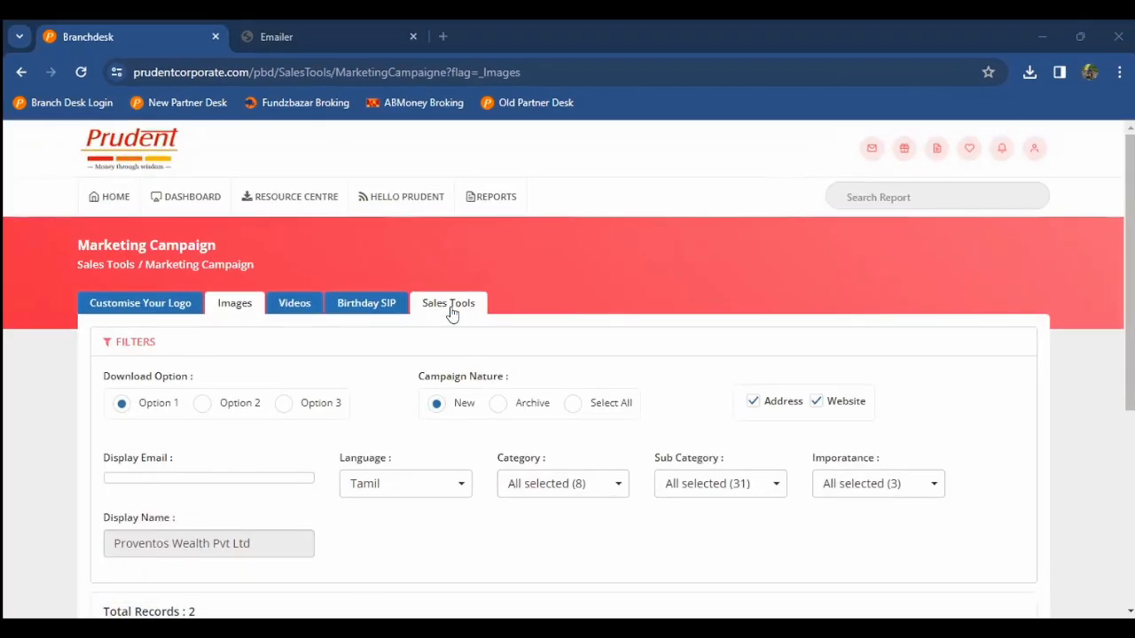
Step: Download the SIP Presentation PDF from the Sales Tools Presentations list
click(450, 306)
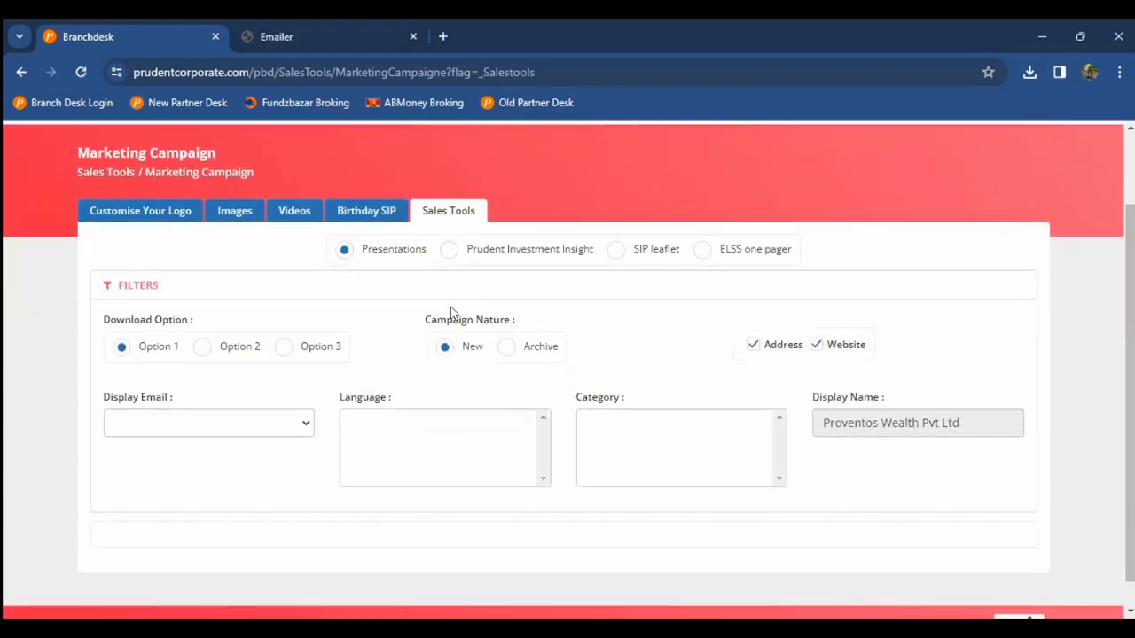
scroll(5, 377, down, 2)
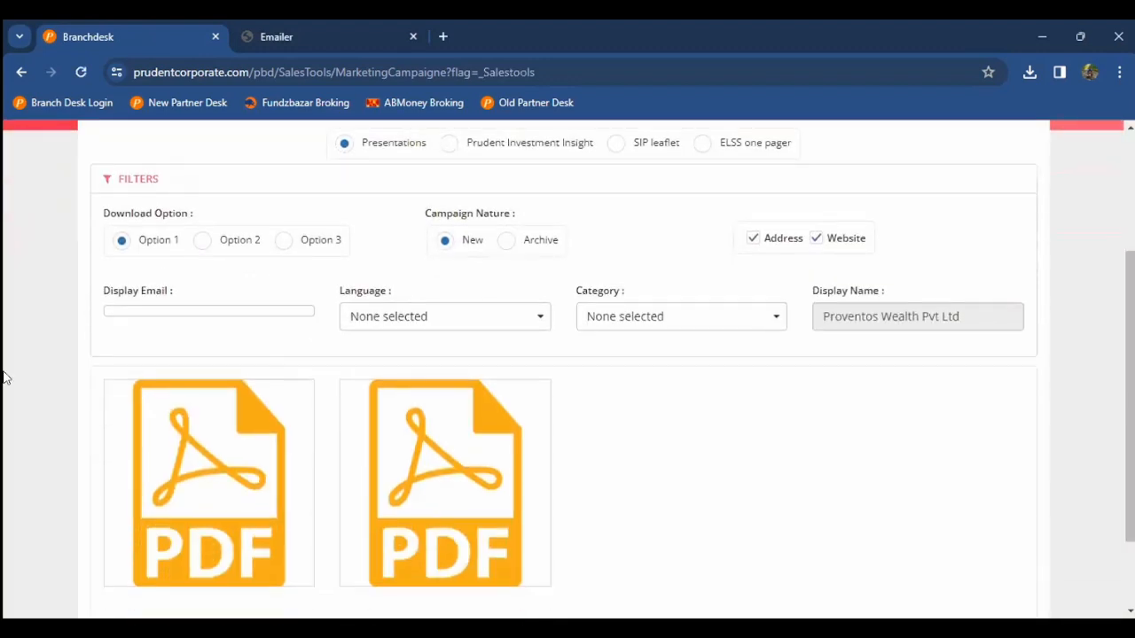
scroll(4, 377, down, 2)
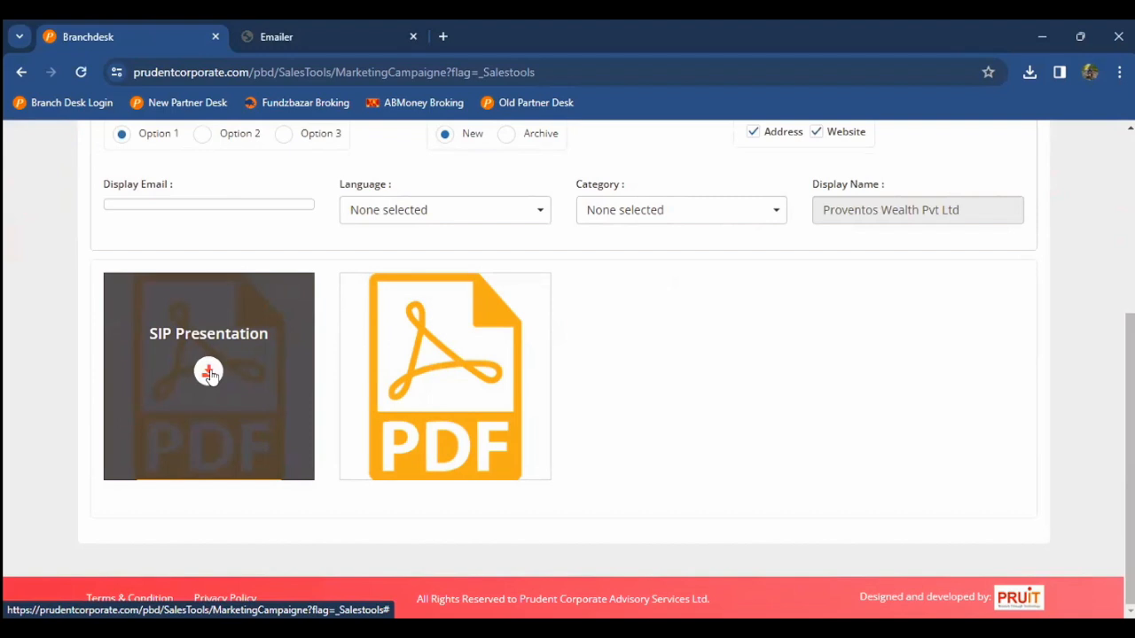
scroll(210, 374, up, 3)
scroll(212, 377, down, 1)
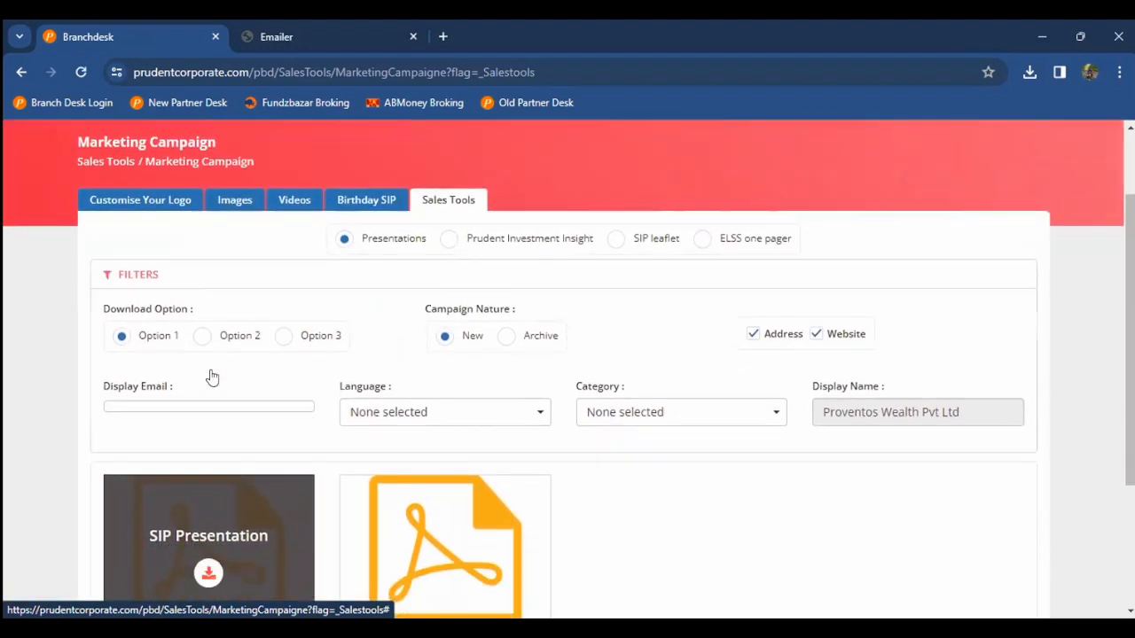
scroll(212, 378, down, 2)
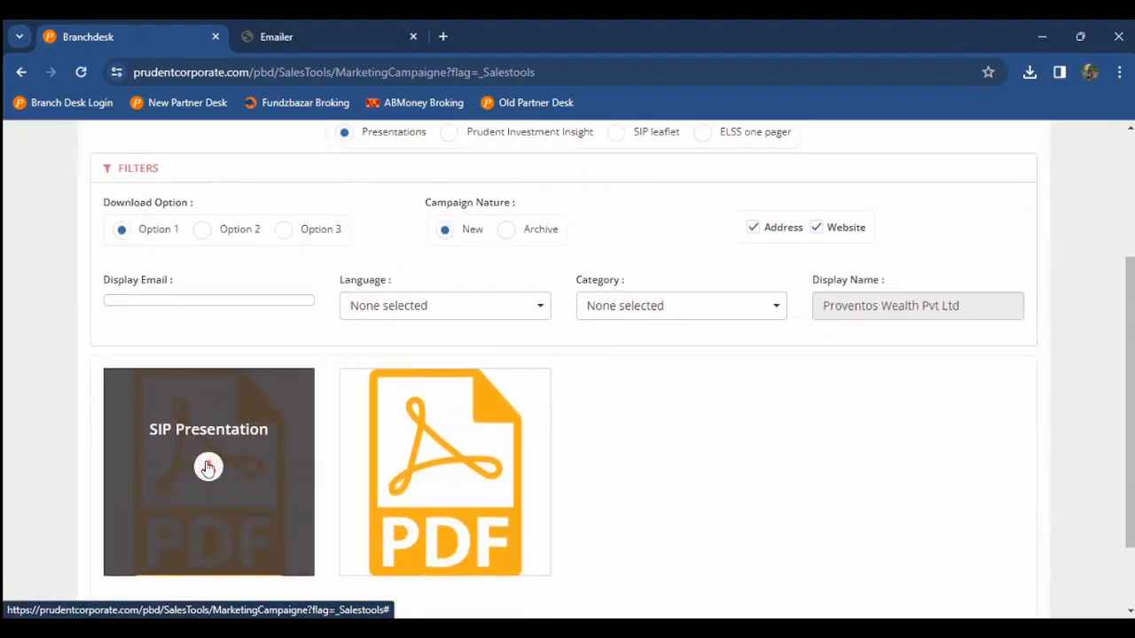
click(209, 467)
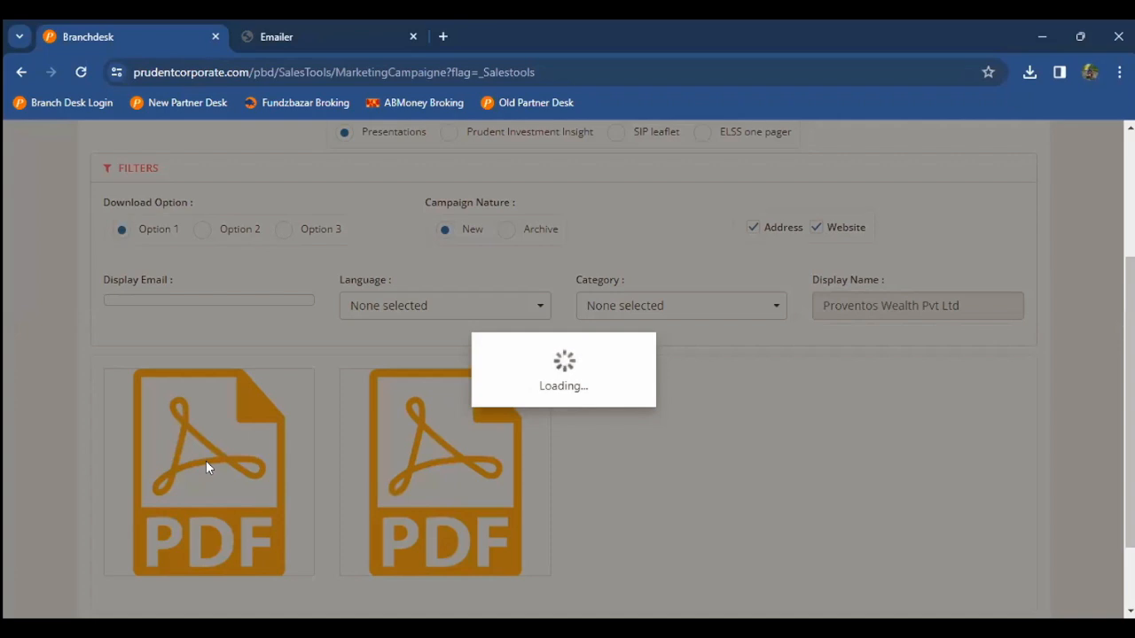
mouse_move(205, 460)
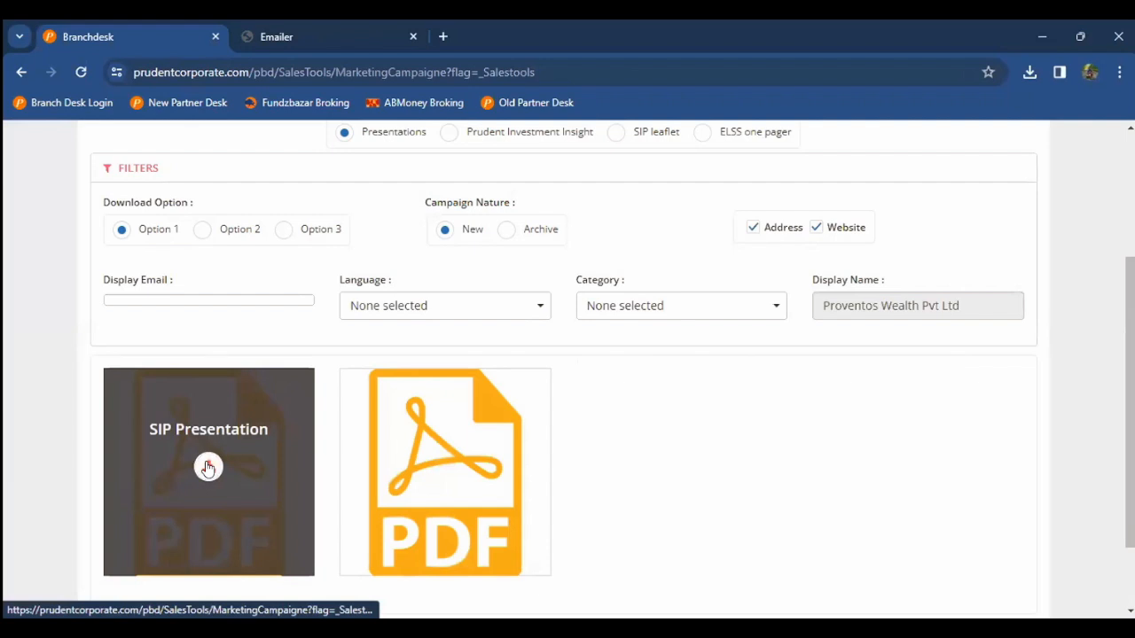
click(208, 468)
Step: Open SIPPresentation (7).pdf and scroll to page 2, the 'What is SIP?' slide
click(892, 127)
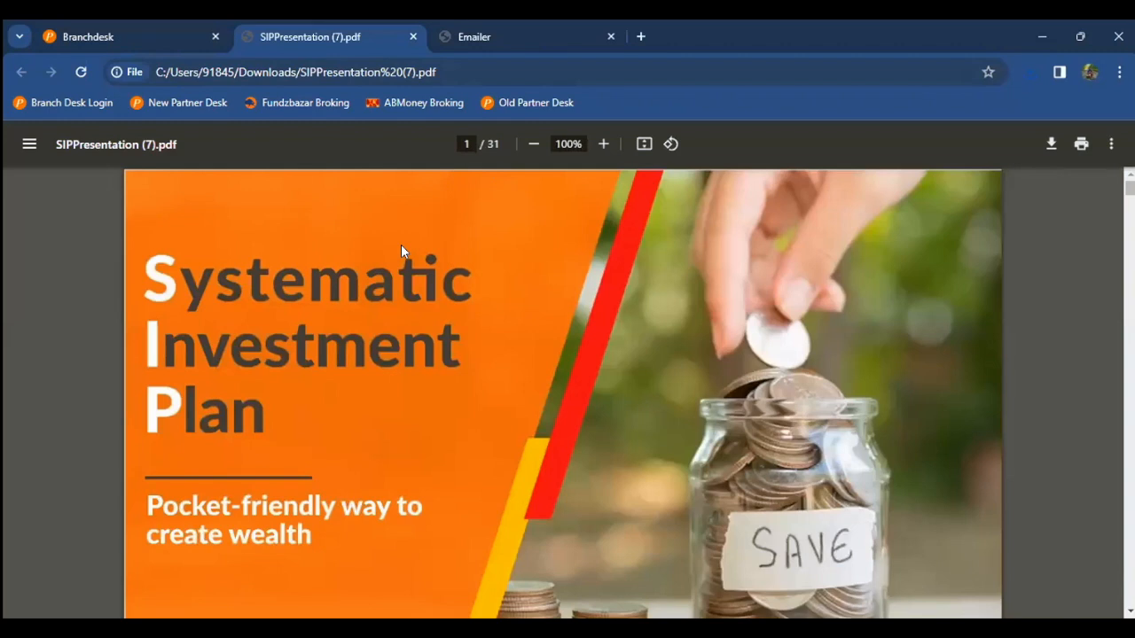
scroll(345, 239, down, 2)
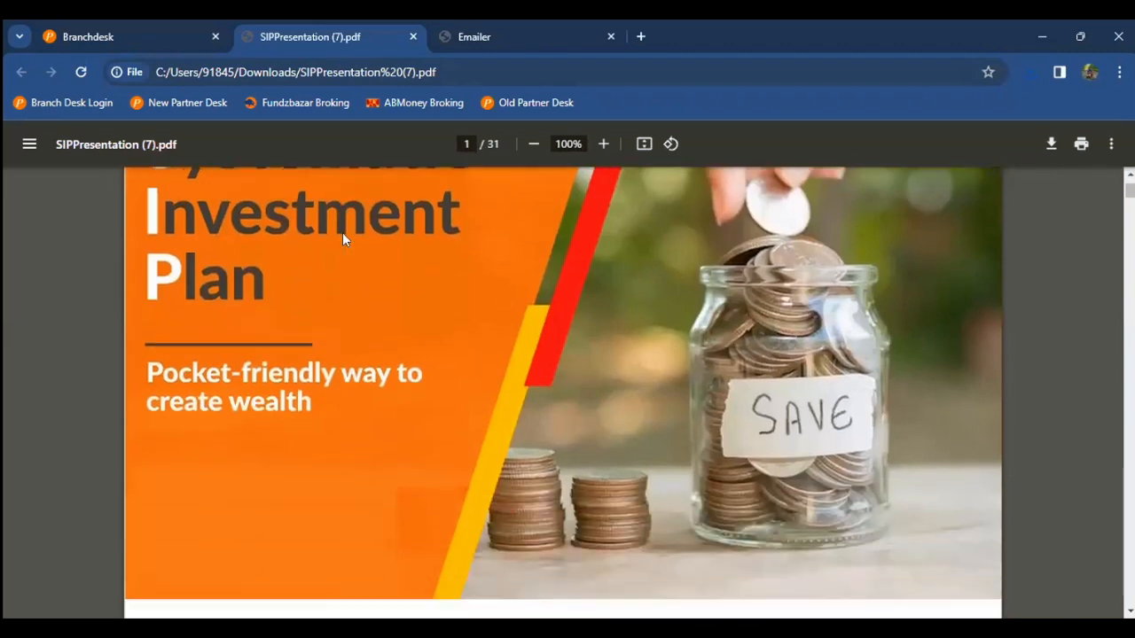
scroll(345, 239, down, 8)
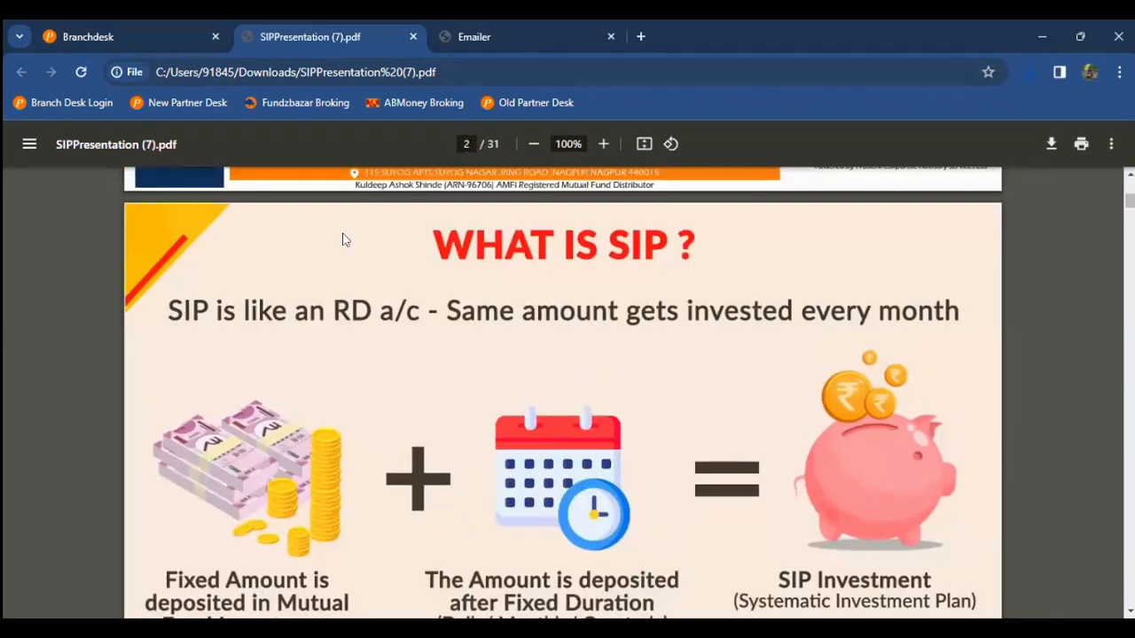
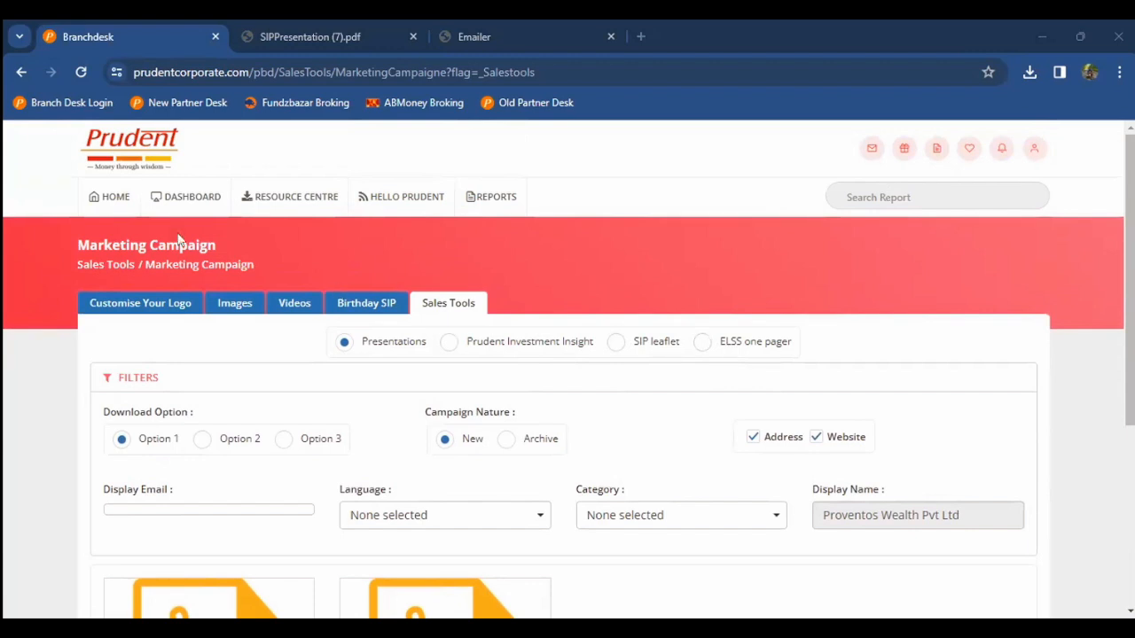
Step: Go back to the home dashboard and open Email Campaign from the Sales Tools card
click(100, 201)
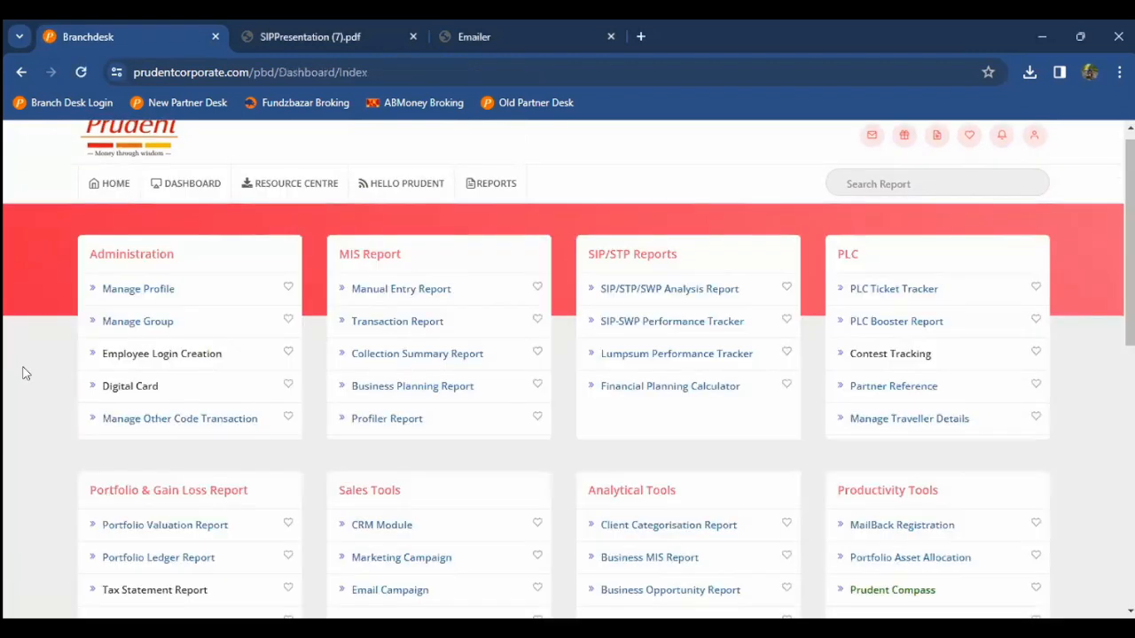
scroll(25, 374, down, 3)
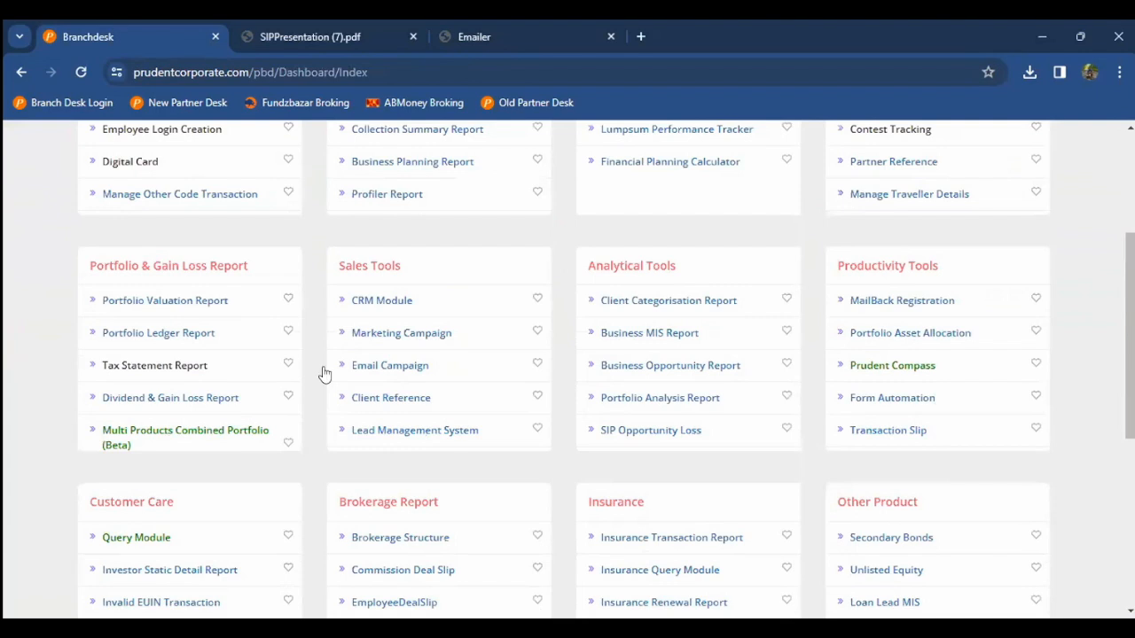
scroll(297, 360, down, 1)
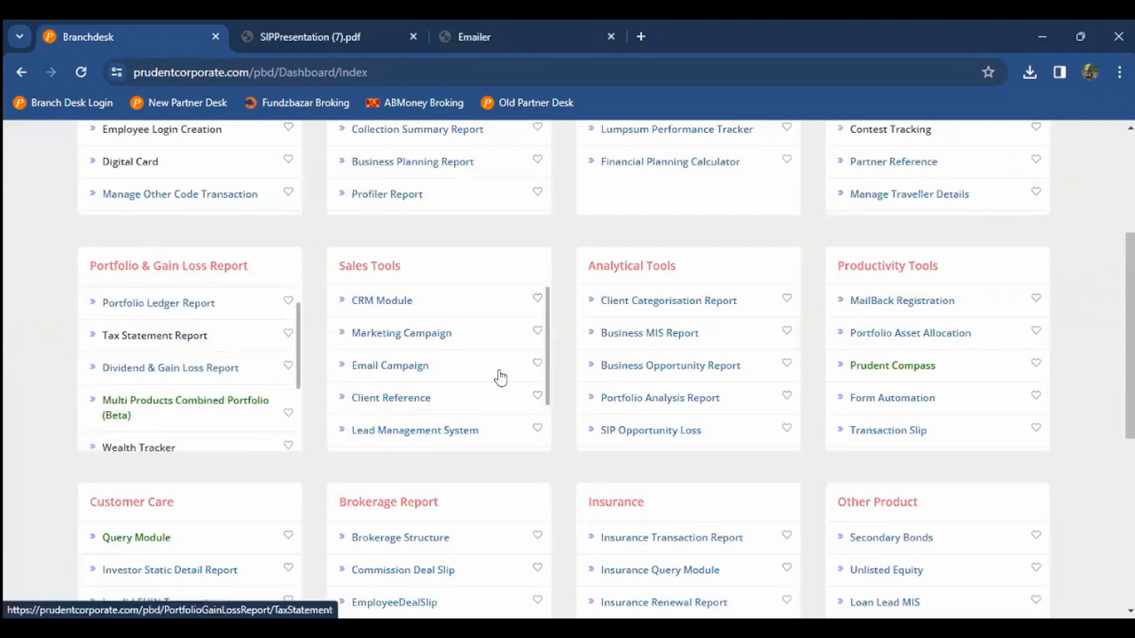
click(420, 369)
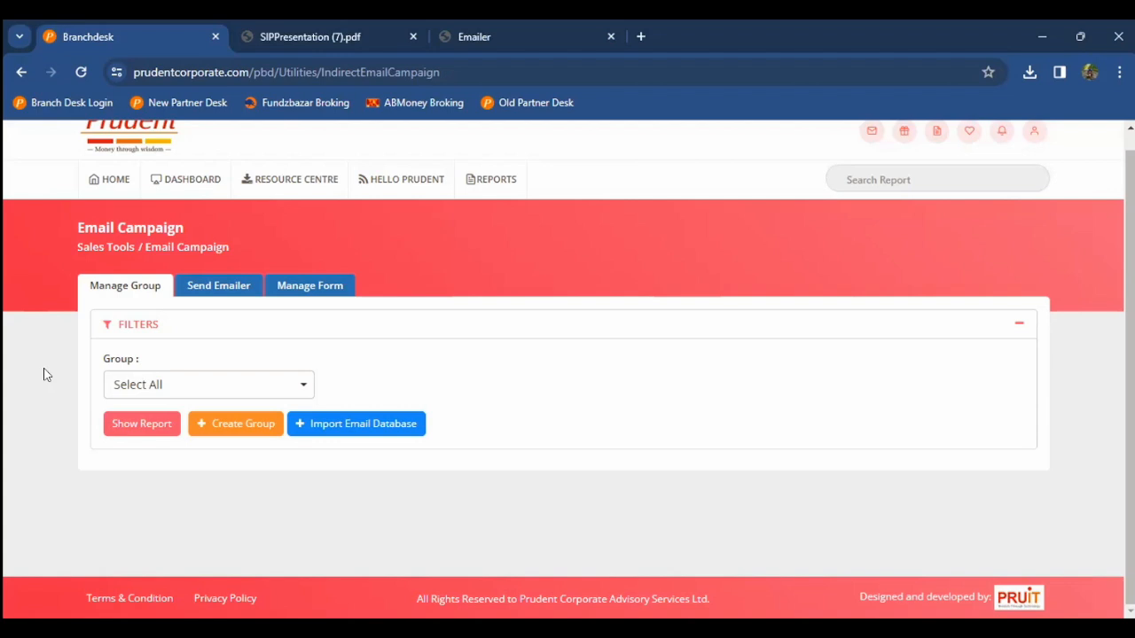
Step: List the email groups, dismiss the Upload Email-ID dialog, and switch to Send Emailer
click(142, 423)
click(317, 423)
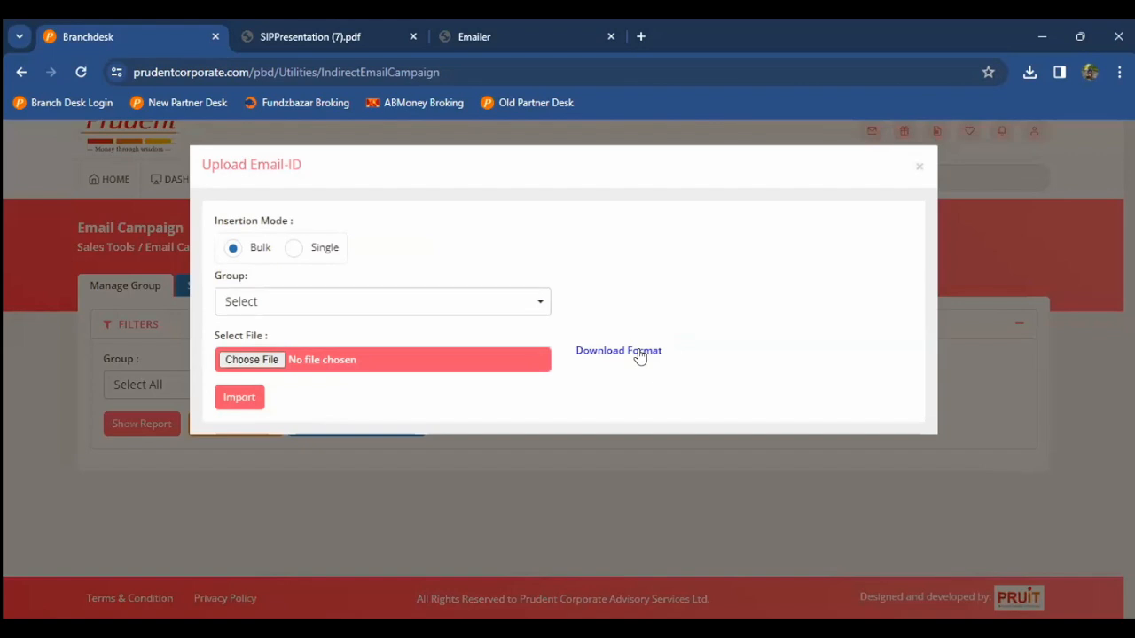
click(919, 167)
click(245, 286)
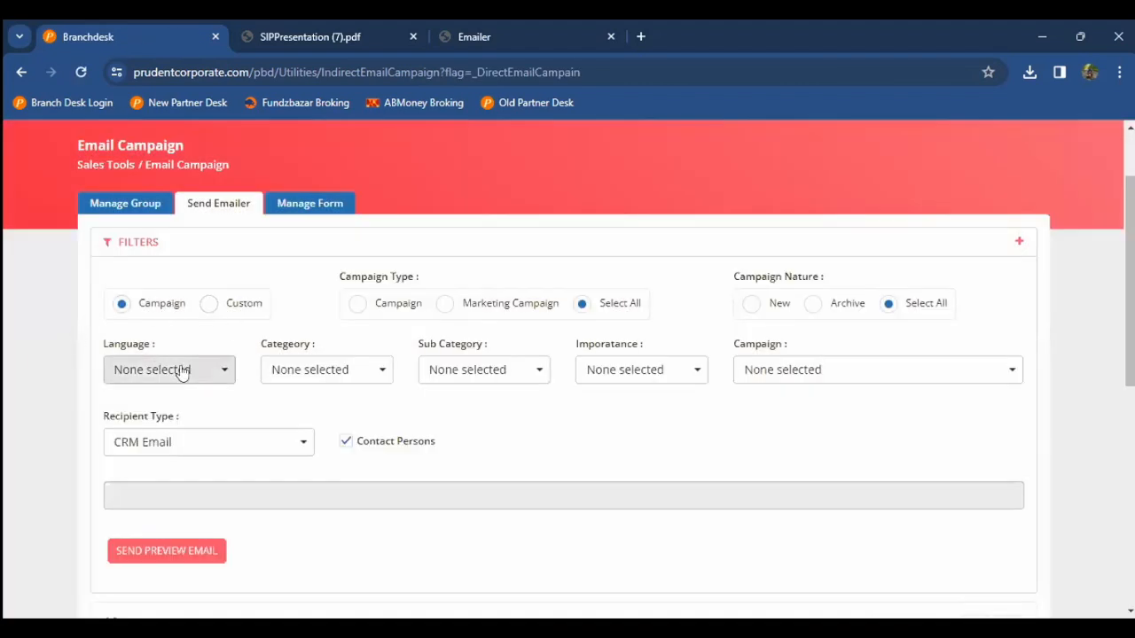
Step: Select all four languages and the 3 Steps to Financial Freedom campaign
click(917, 373)
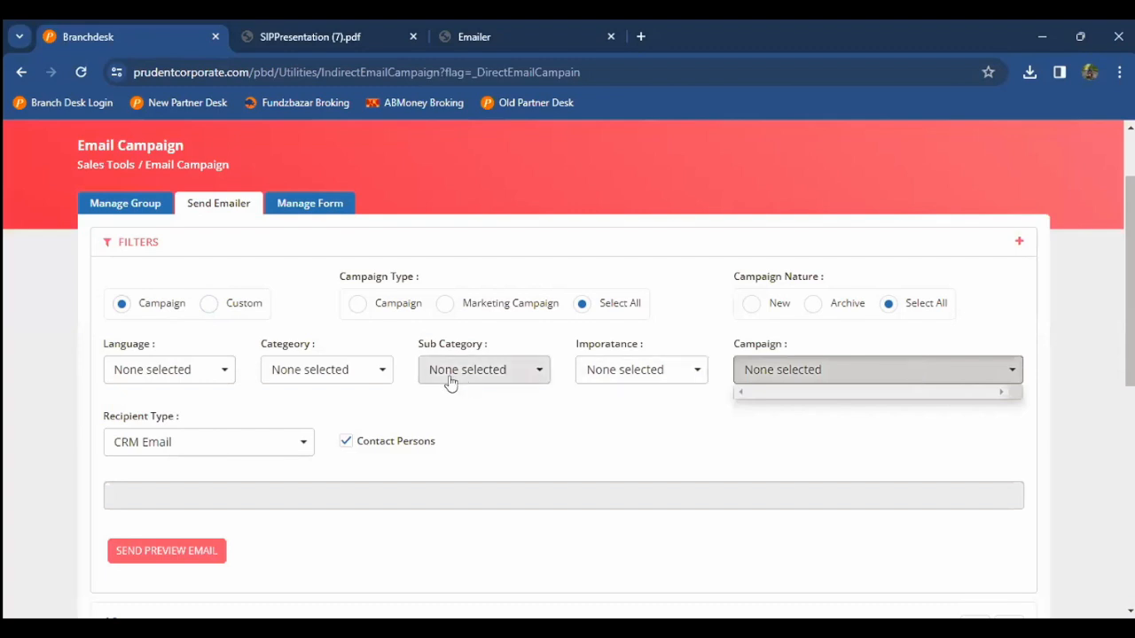
click(121, 372)
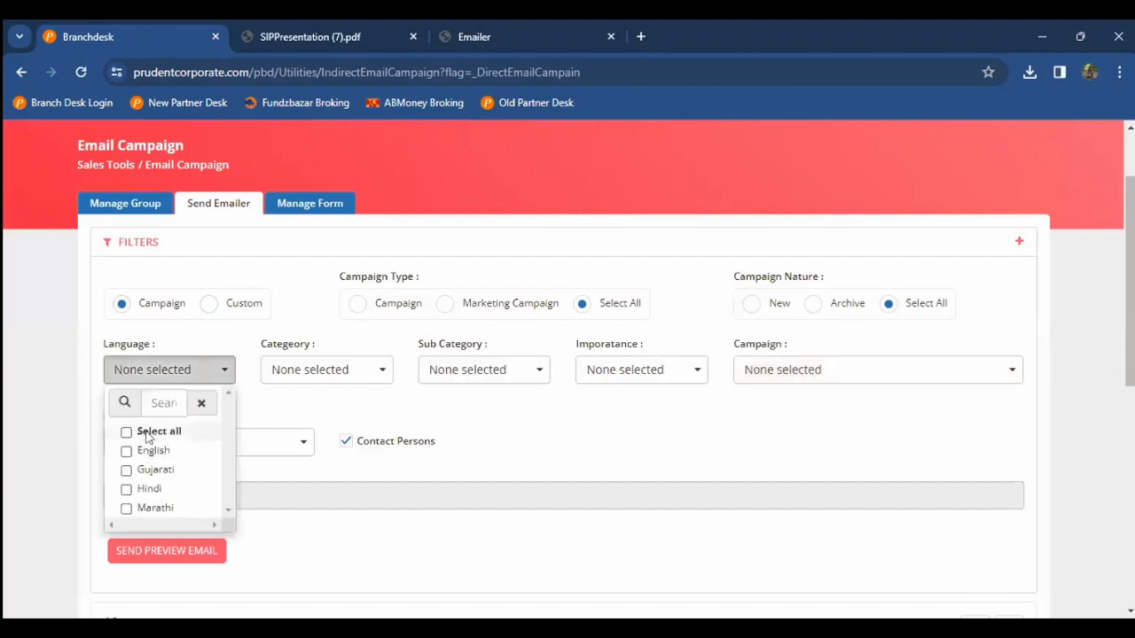
click(150, 433)
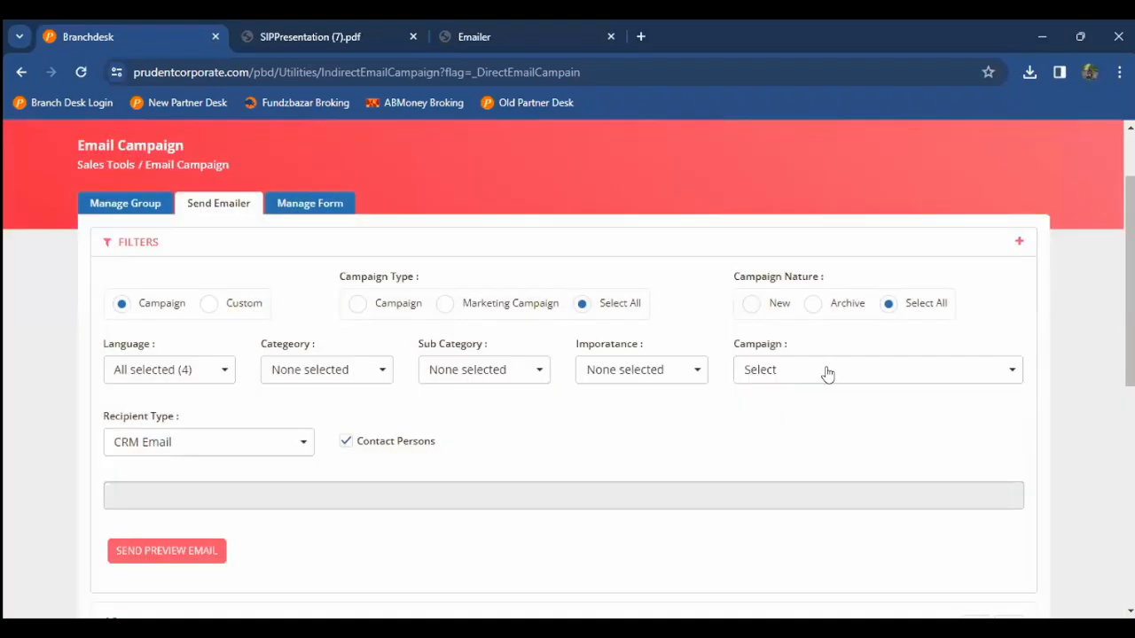
click(826, 371)
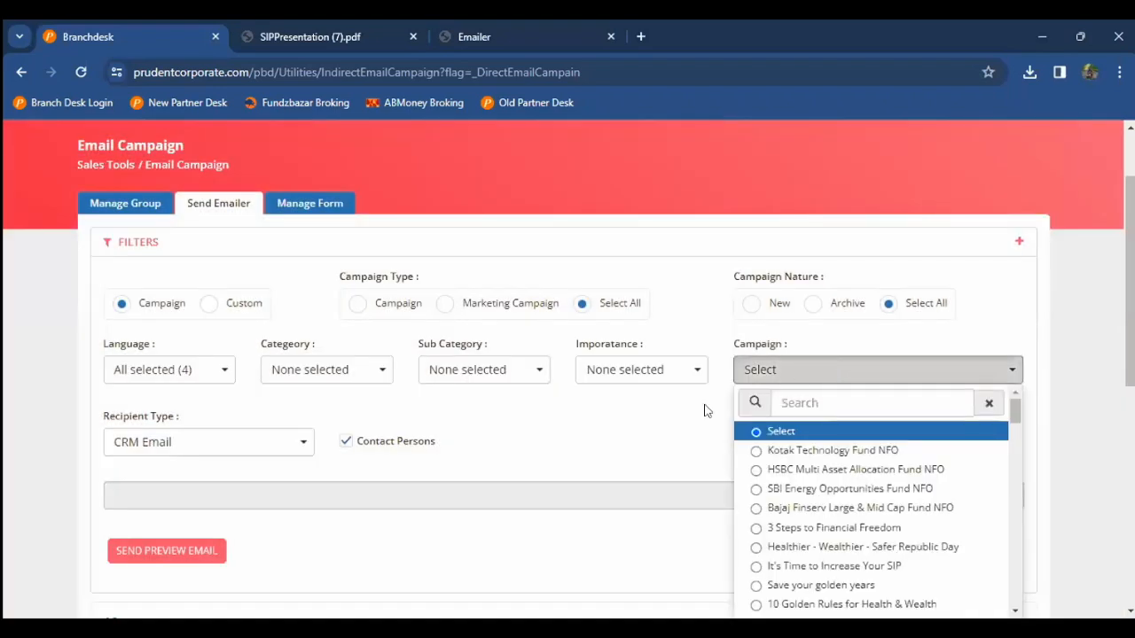
scroll(705, 411, down, 1)
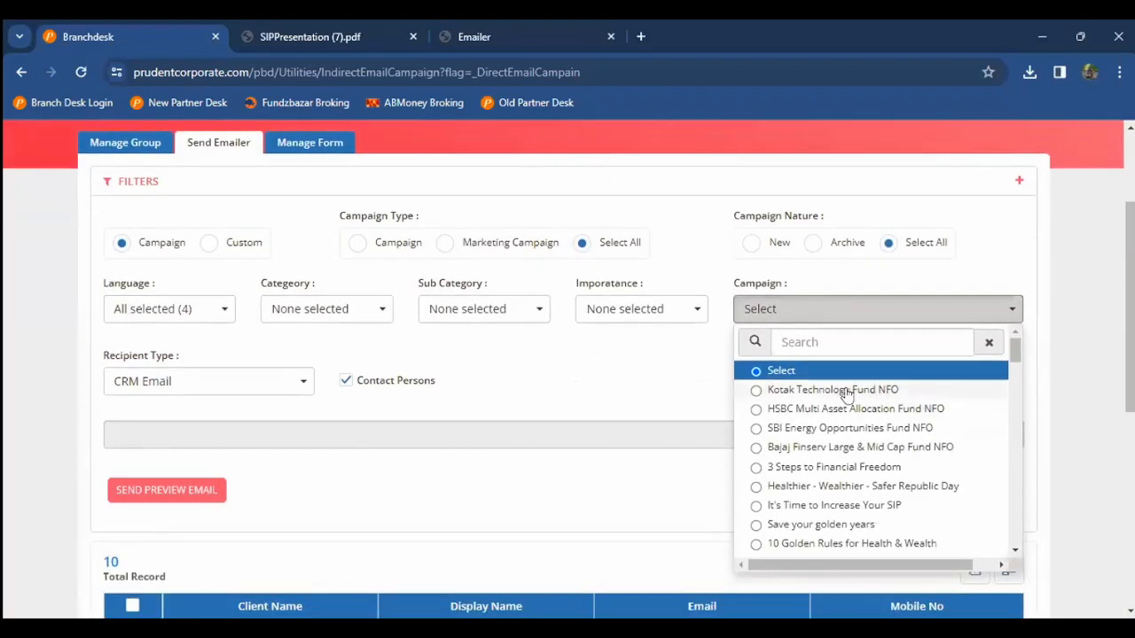
click(791, 468)
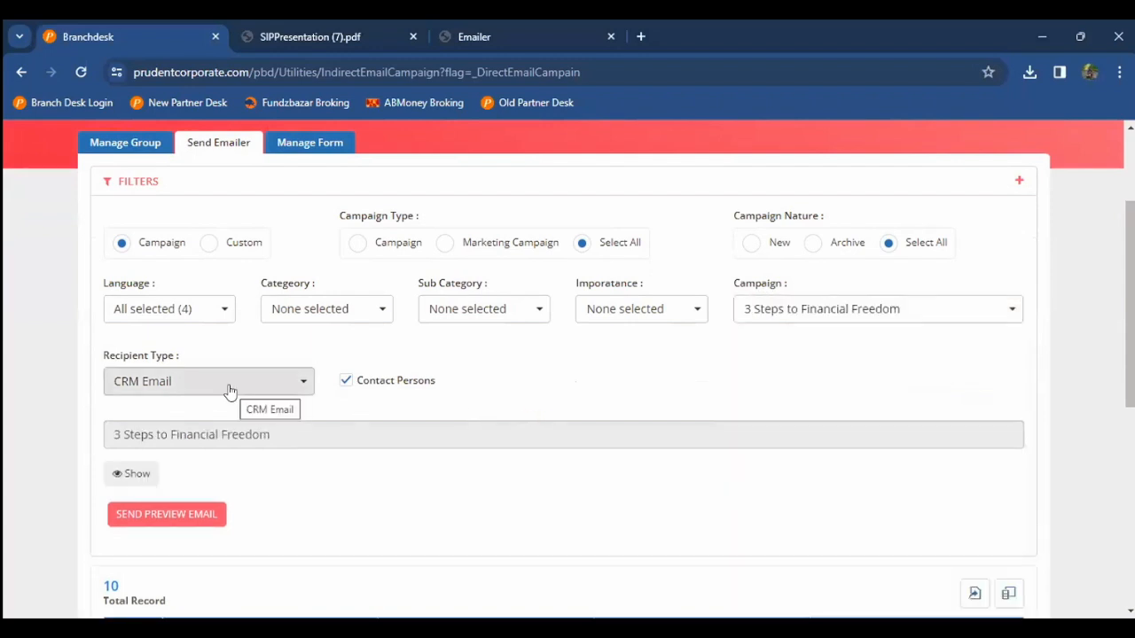
Step: Keep CRM Email as recipient type, tick all ten clients and send the mail
click(230, 392)
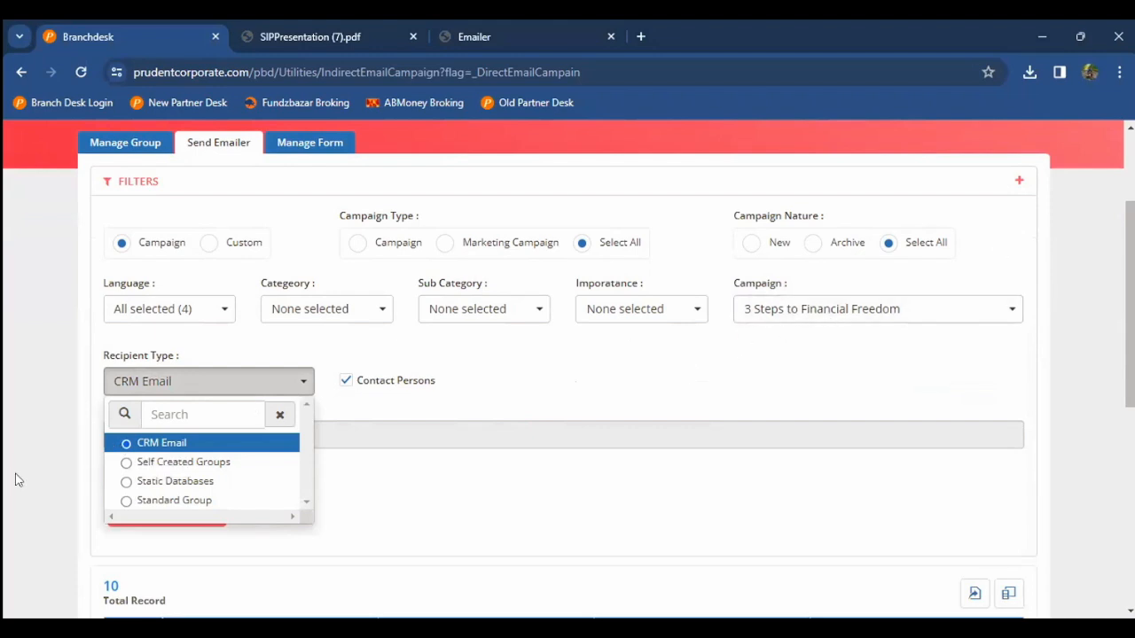
click(74, 429)
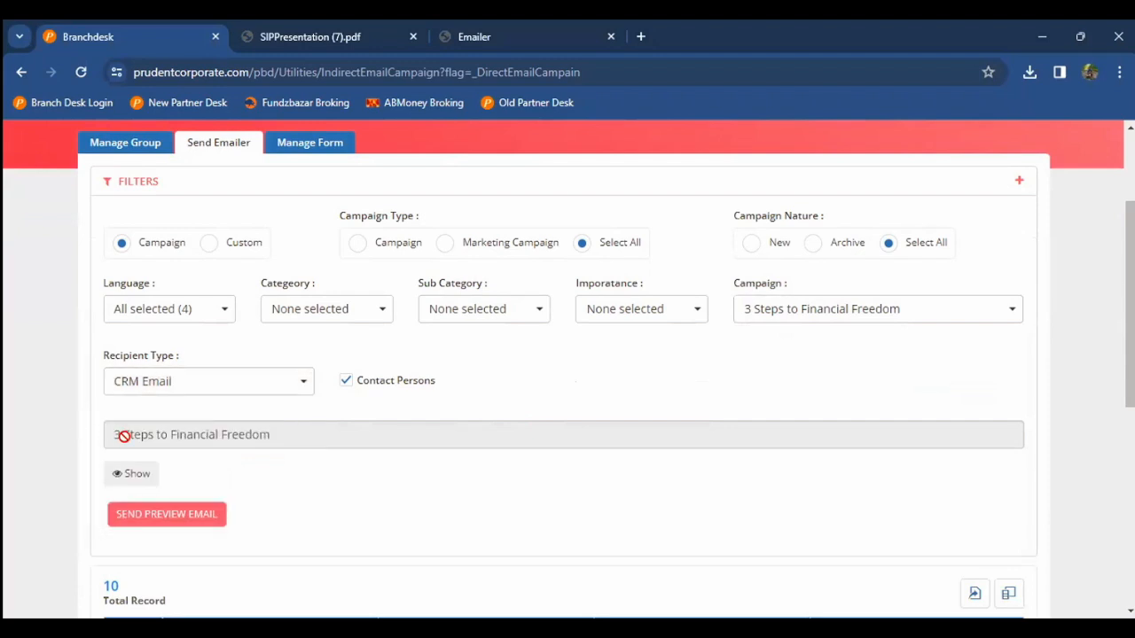
scroll(85, 481, down, 4)
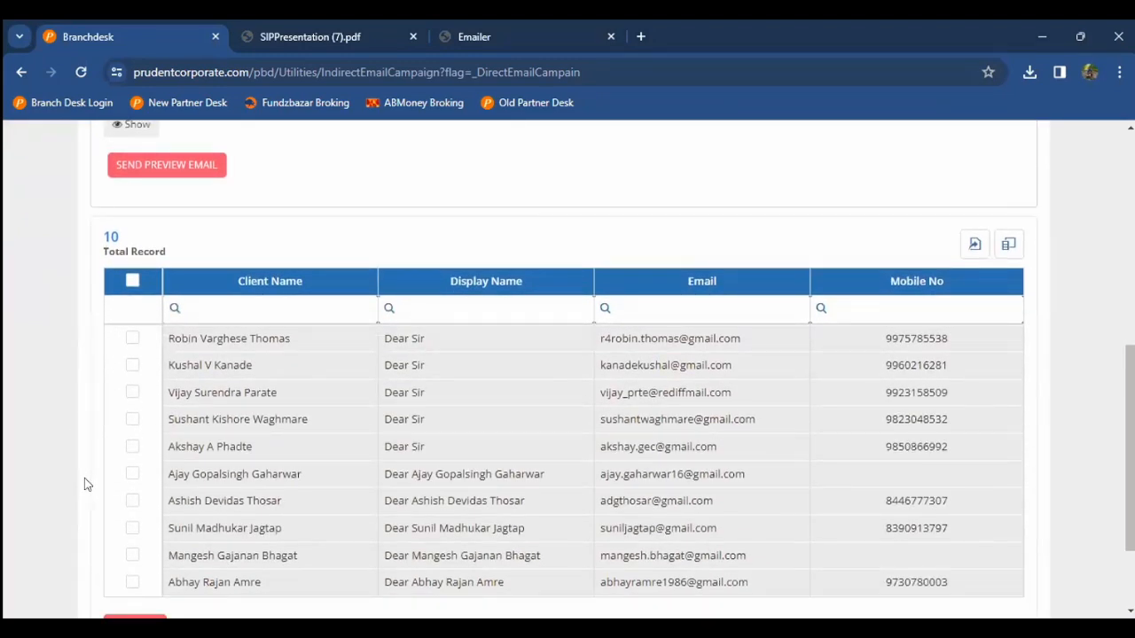
click(132, 280)
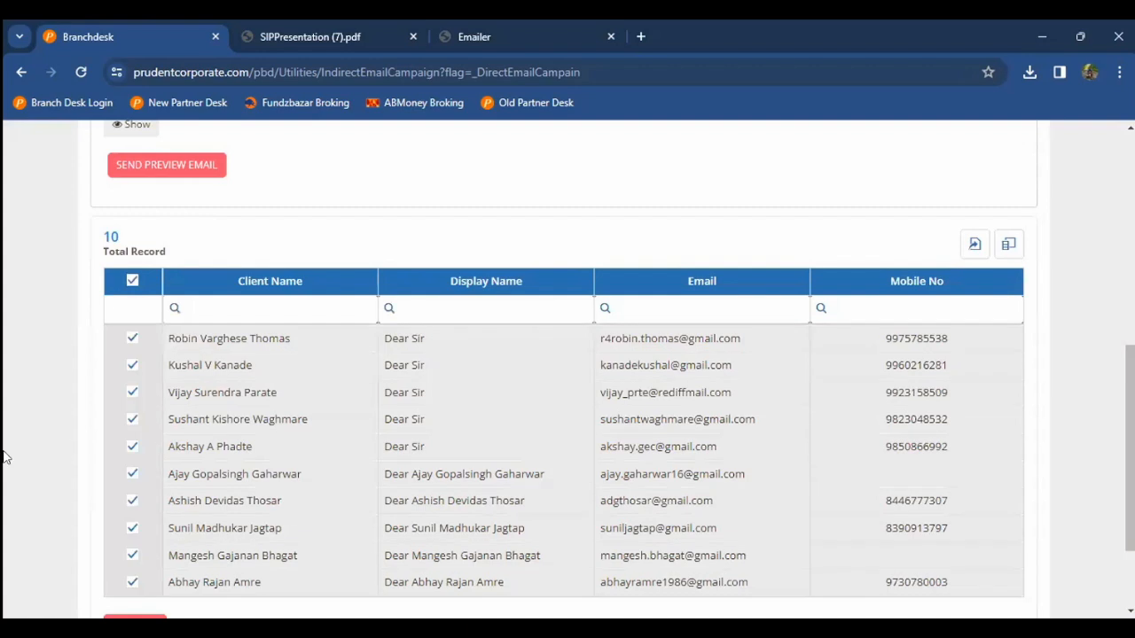
scroll(88, 497, down, 1)
click(142, 530)
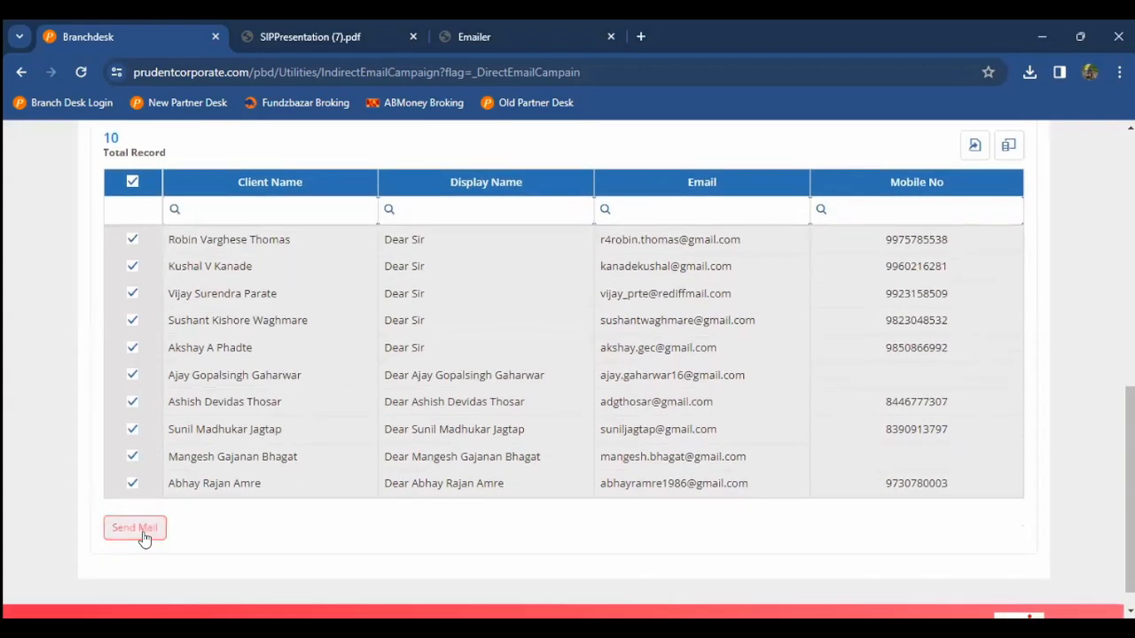
scroll(5, 427, up, 1)
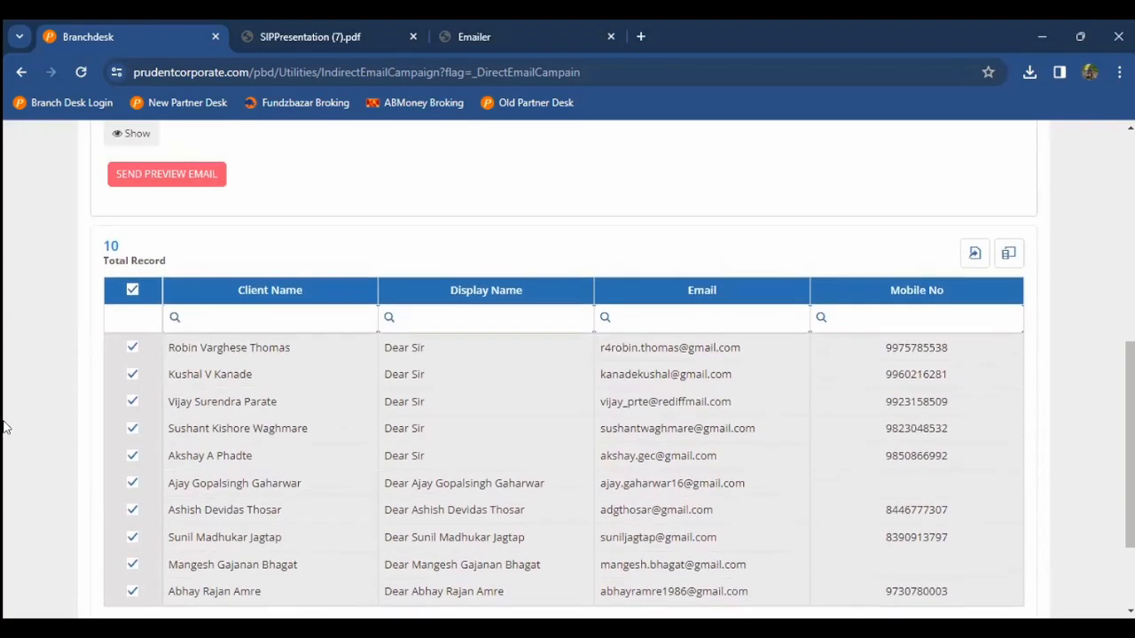
scroll(5, 427, up, 3)
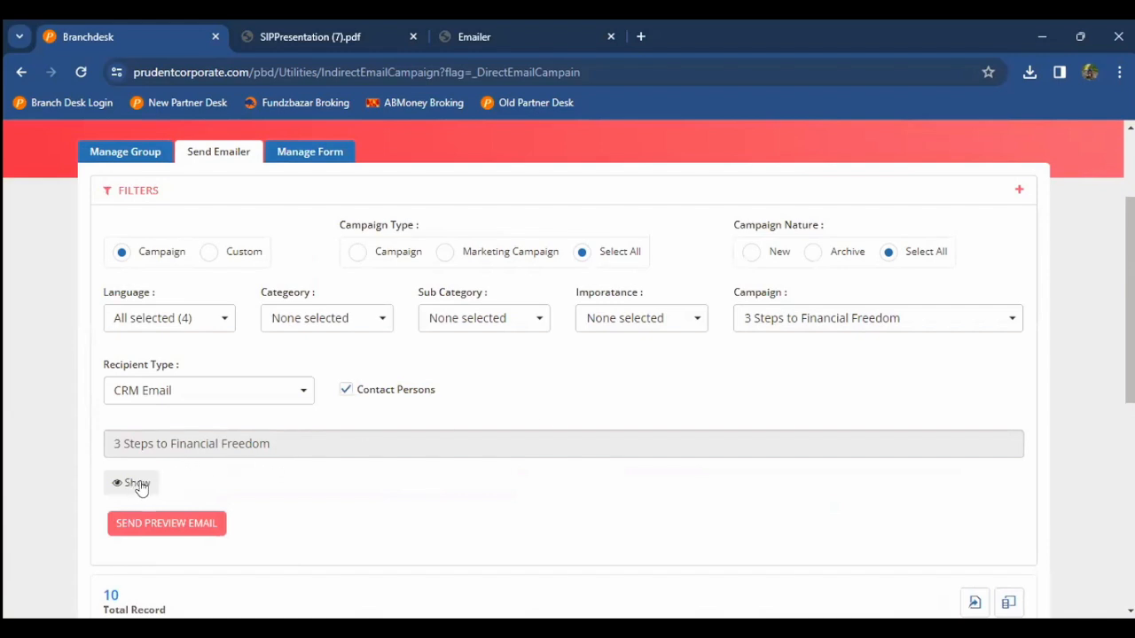
Step: Send a preview email, then switch the recipient type from Static Database to Standard Group
click(168, 523)
click(199, 390)
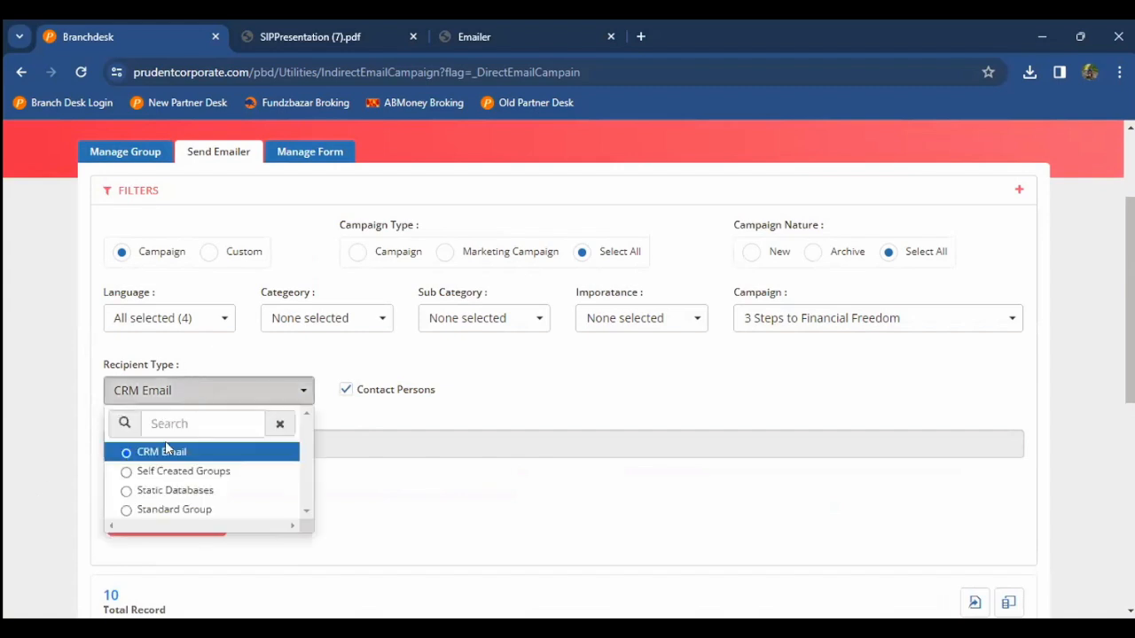
click(176, 491)
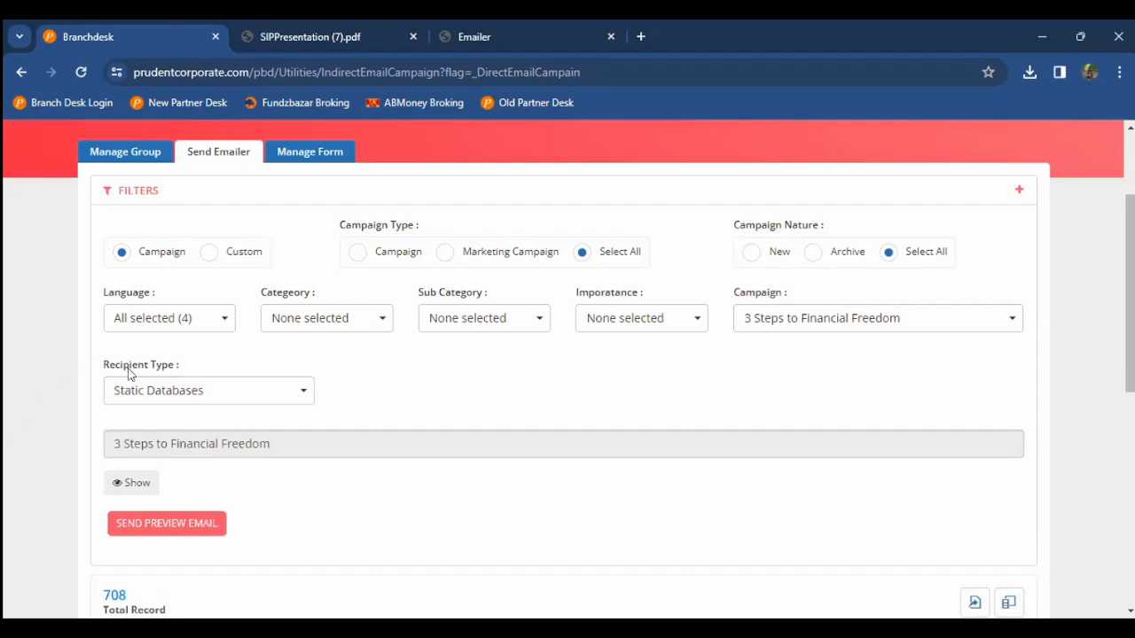
click(136, 394)
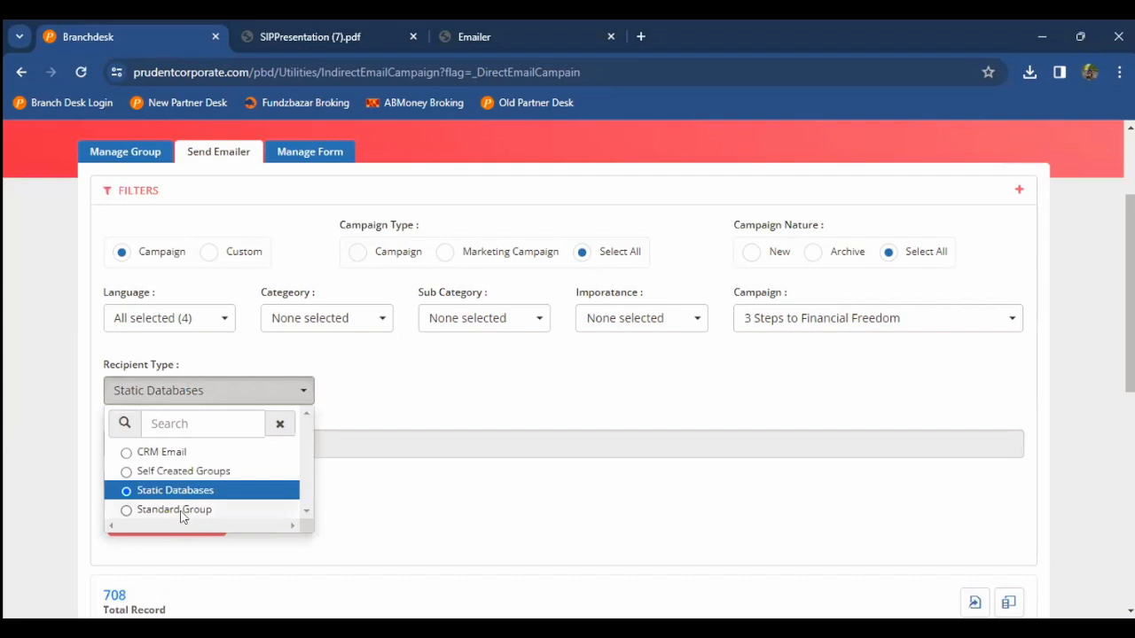
click(211, 512)
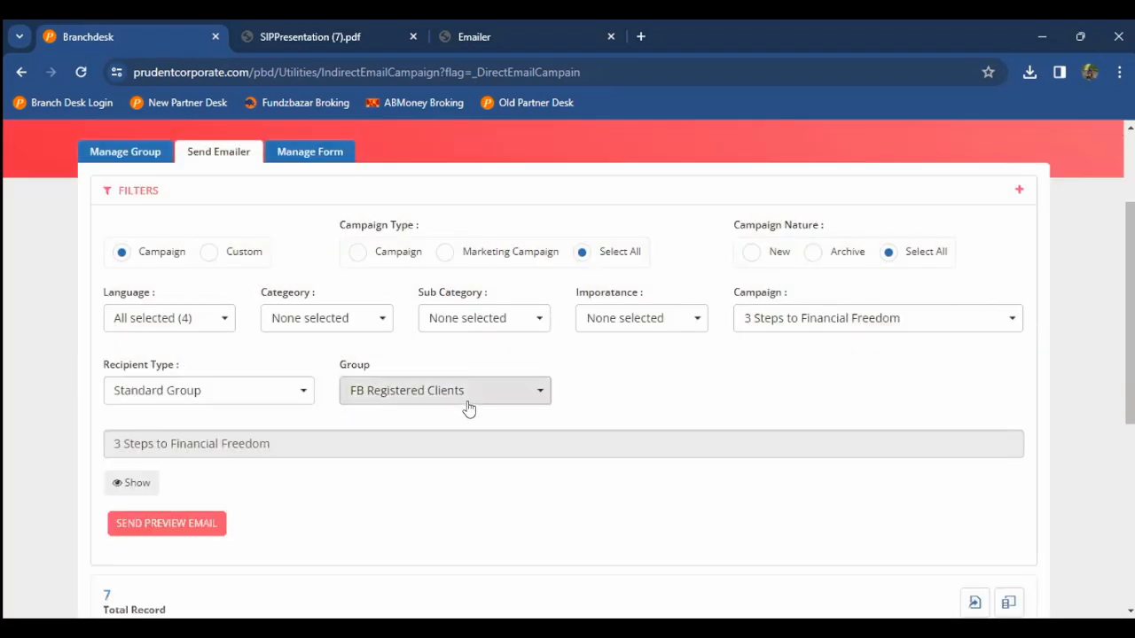
click(469, 408)
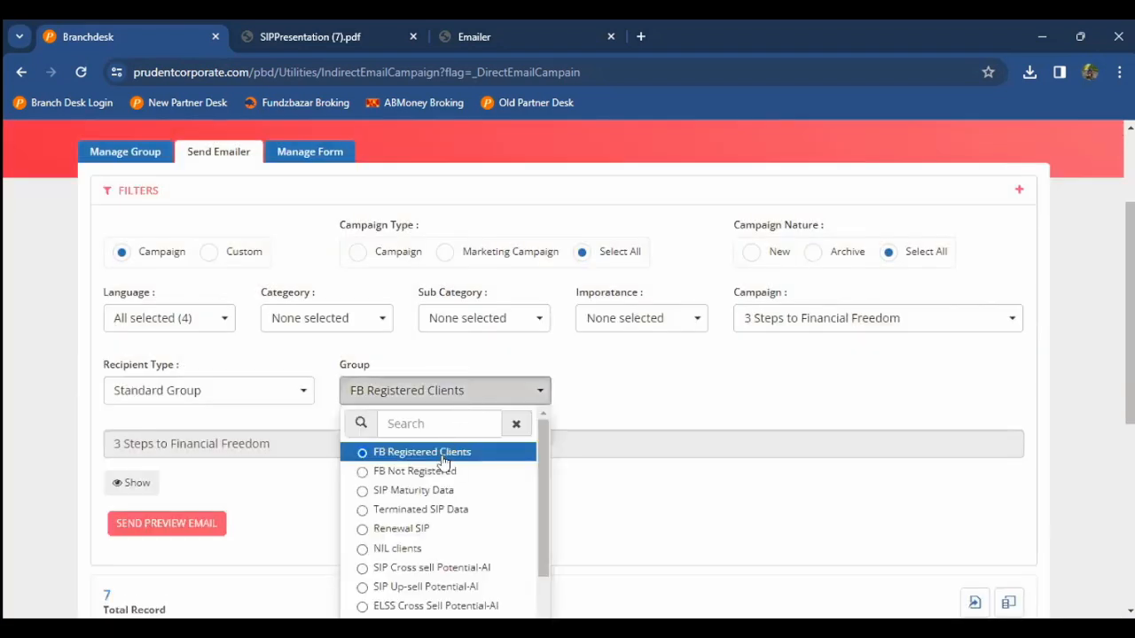
scroll(444, 462, down, 1)
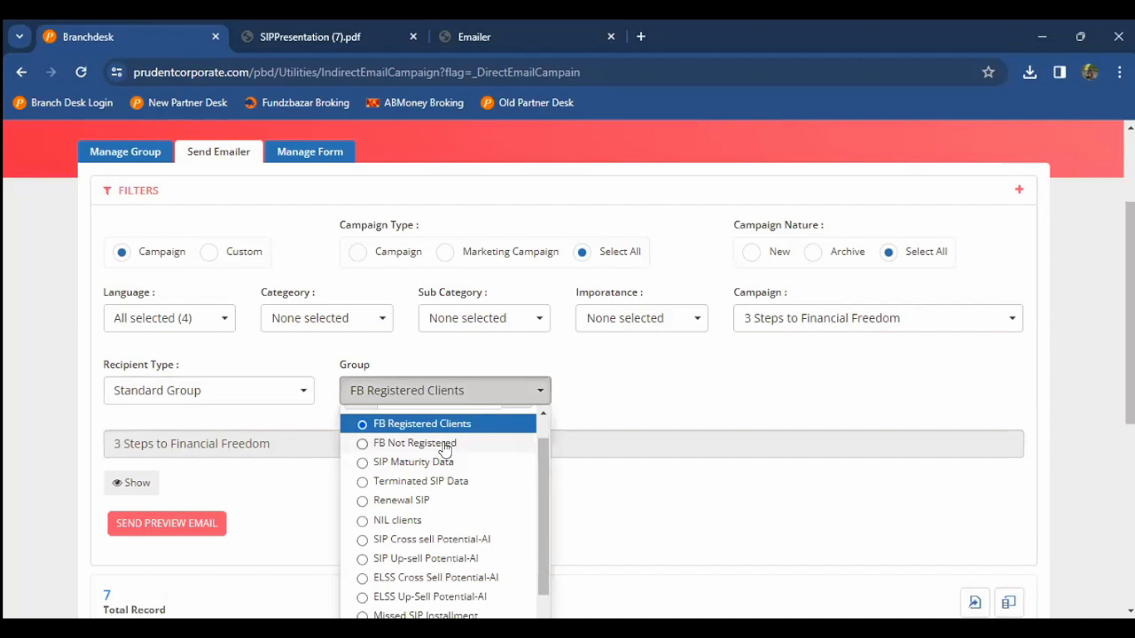
Step: Search 'fundz' to pick 6 Reasons to Go Online with Fundzbazar, targeting the FB Not Registered group
click(791, 326)
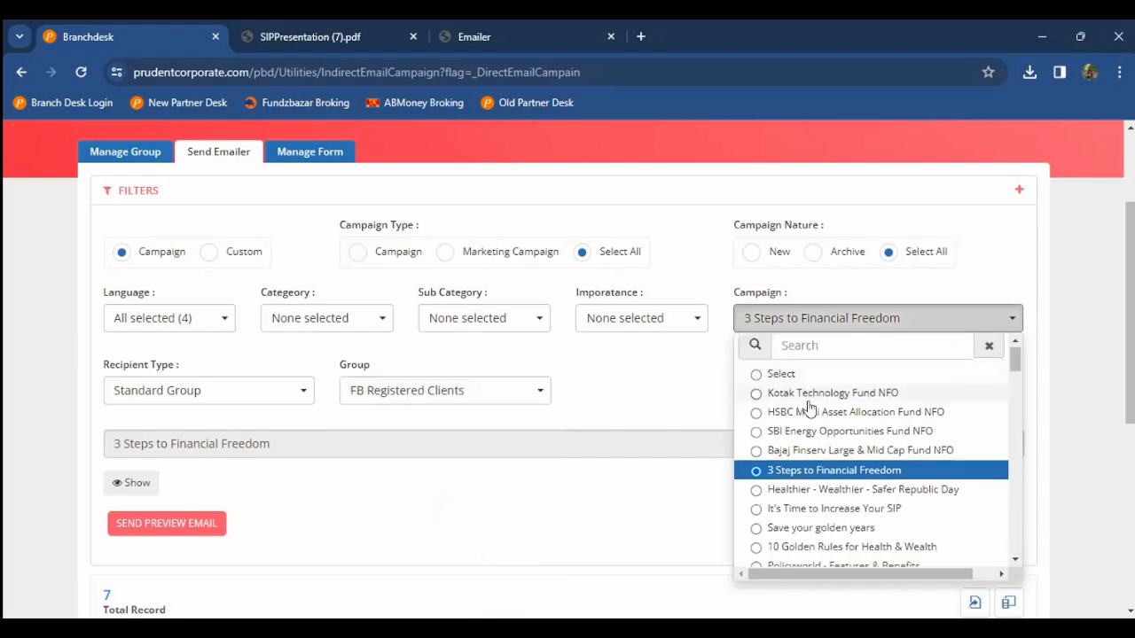
scroll(809, 407, down, 2)
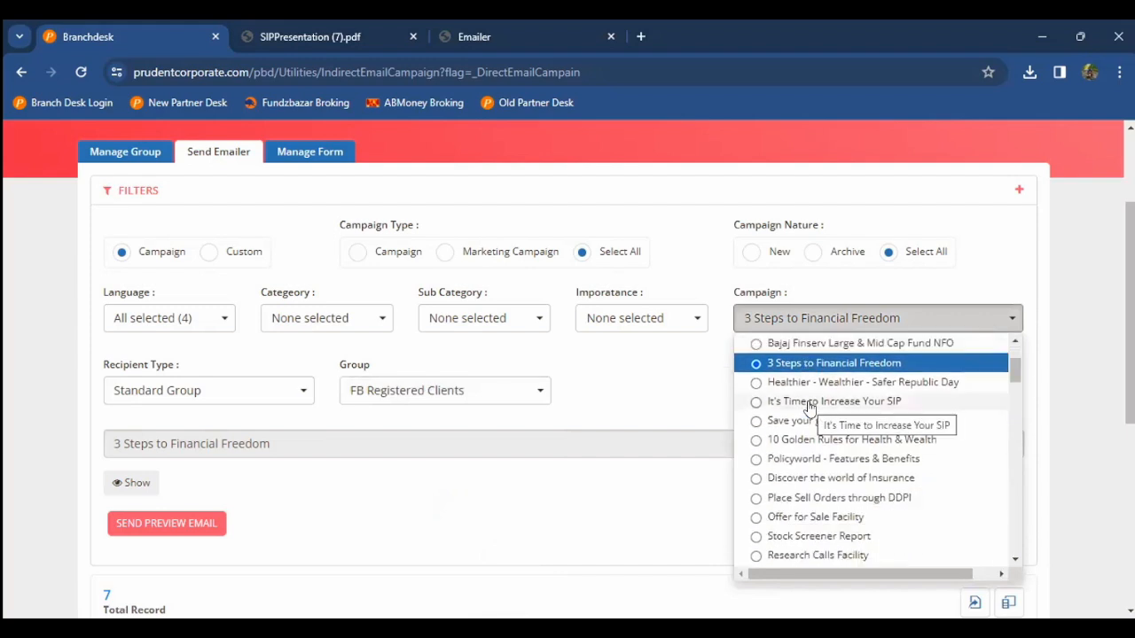
scroll(810, 408, down, 2)
scroll(810, 408, down, 5)
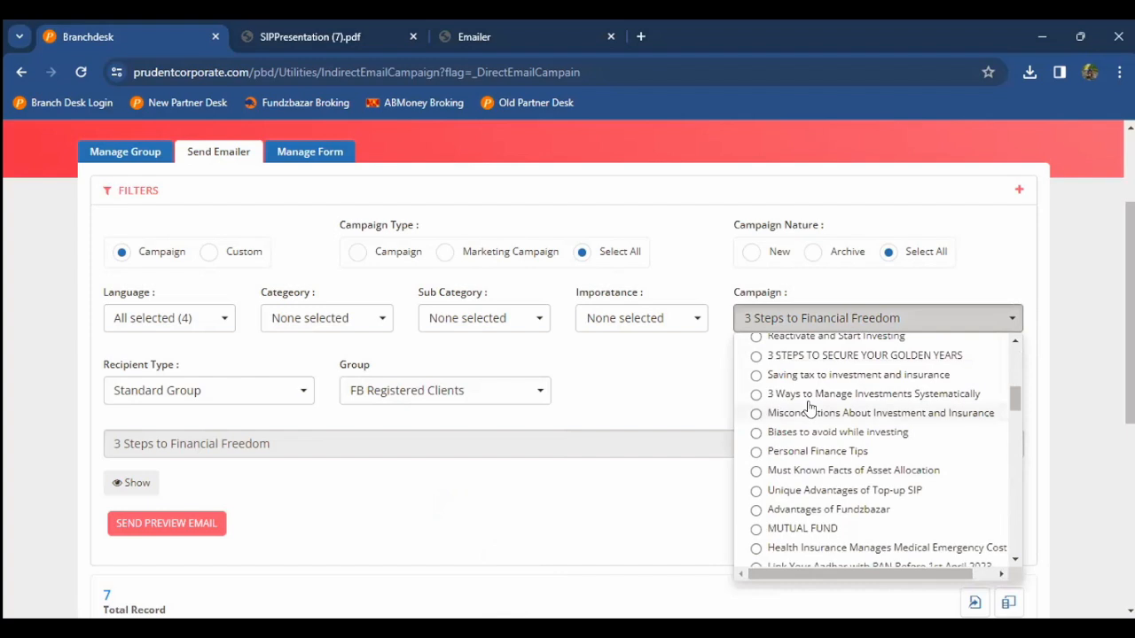
text(fund)
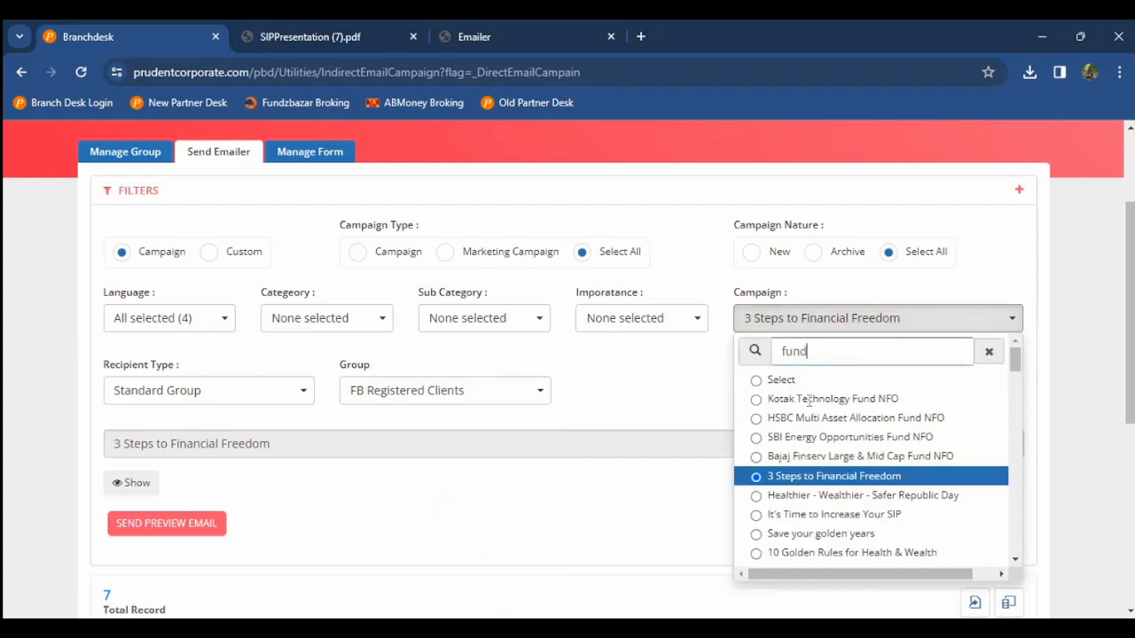
text(z)
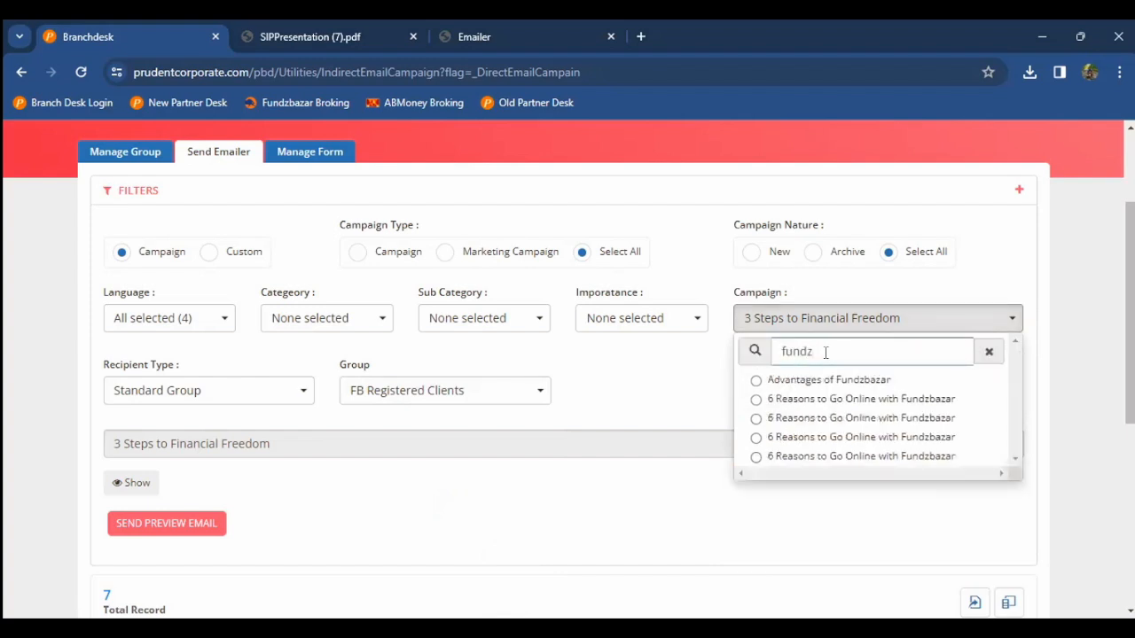
click(824, 399)
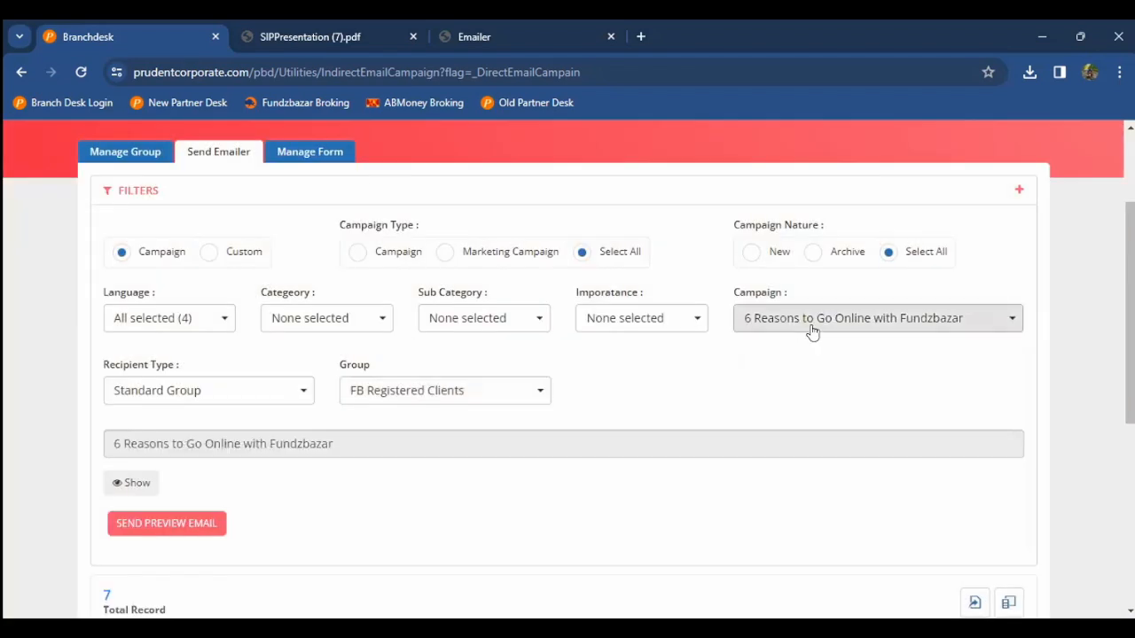
click(461, 432)
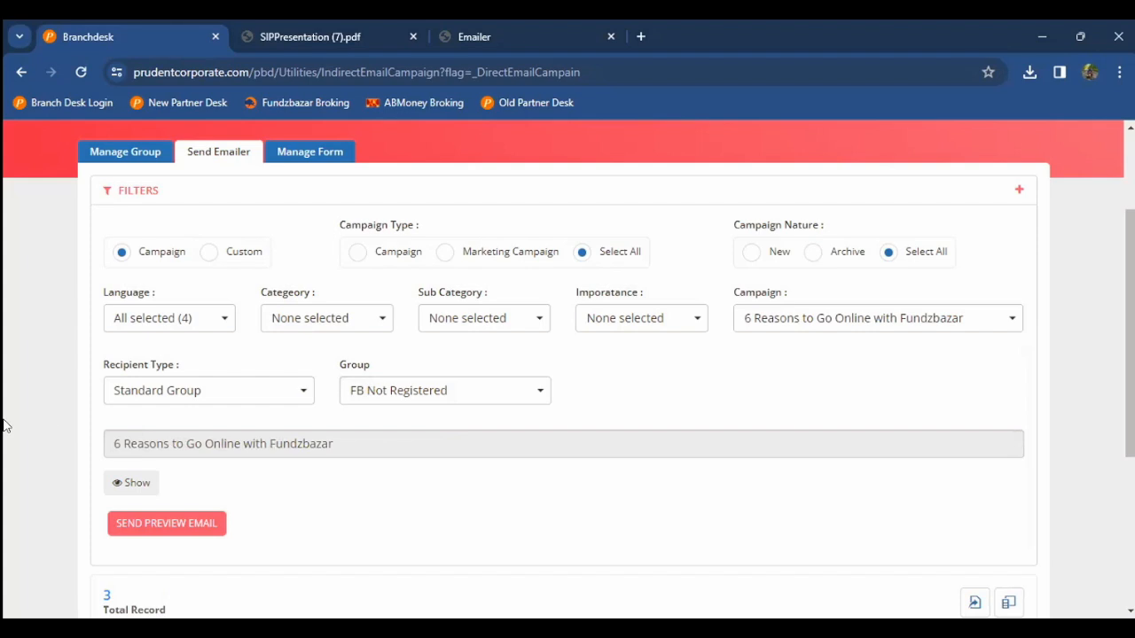
scroll(4, 425, down, 1)
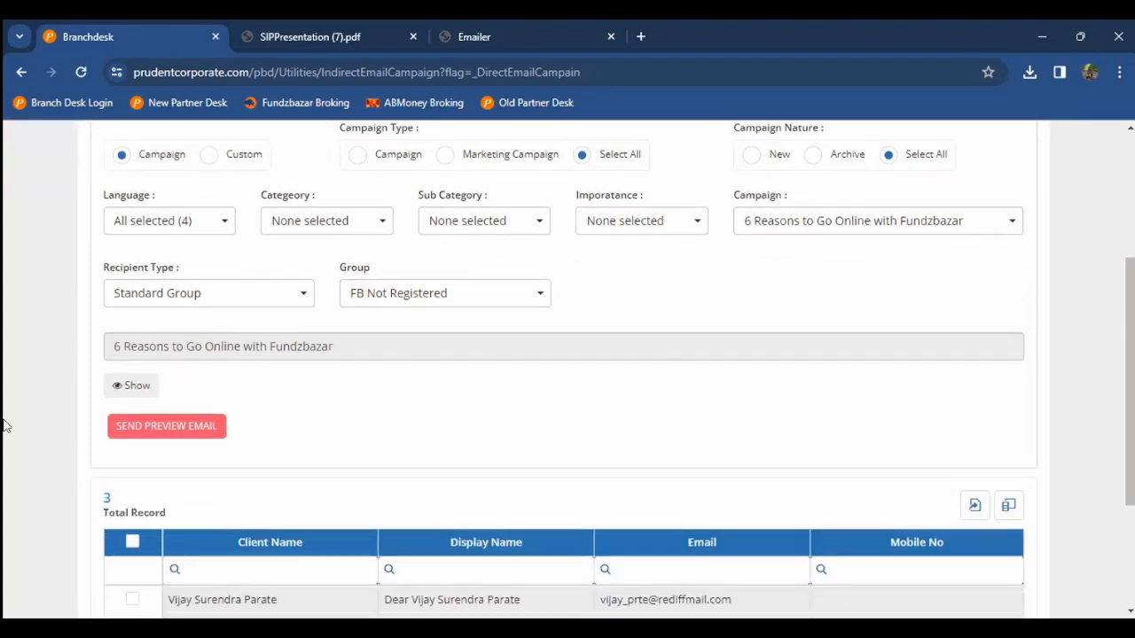
scroll(22, 419, down, 2)
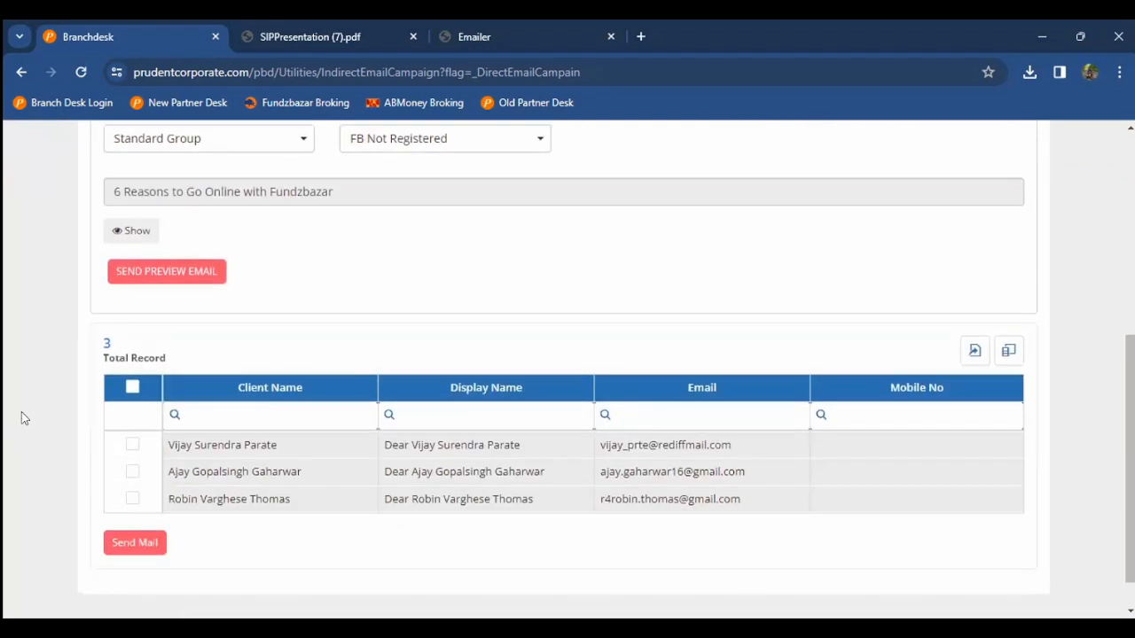
scroll(45, 372, up, 5)
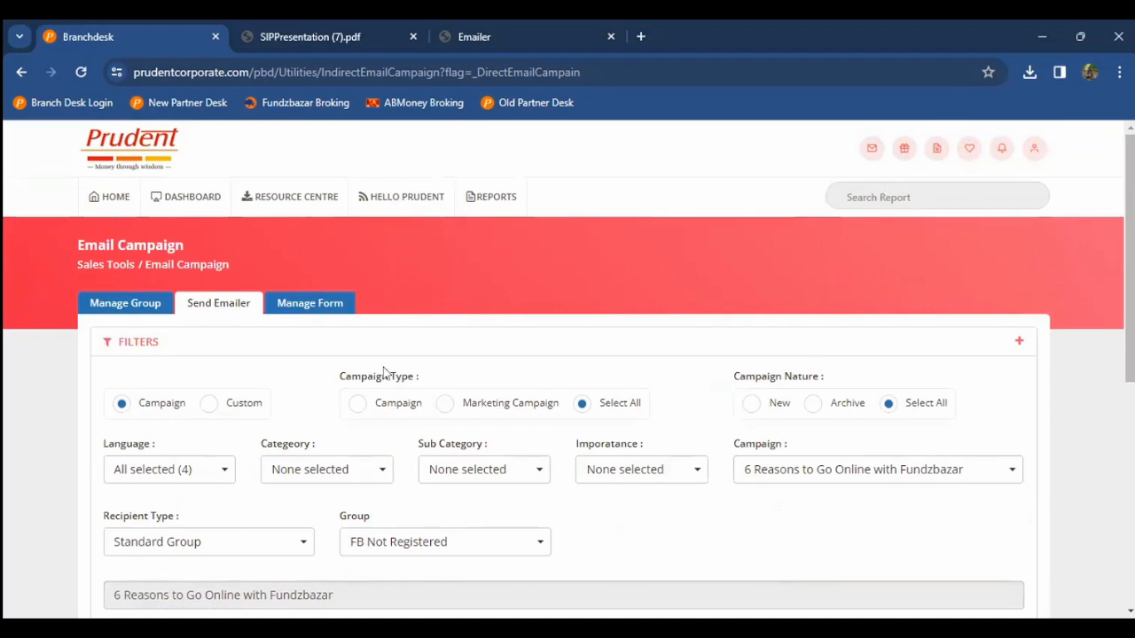
Step: In Manage Form, list forms from 12/1/2023 and copy the Increase SIP form's short link
click(294, 306)
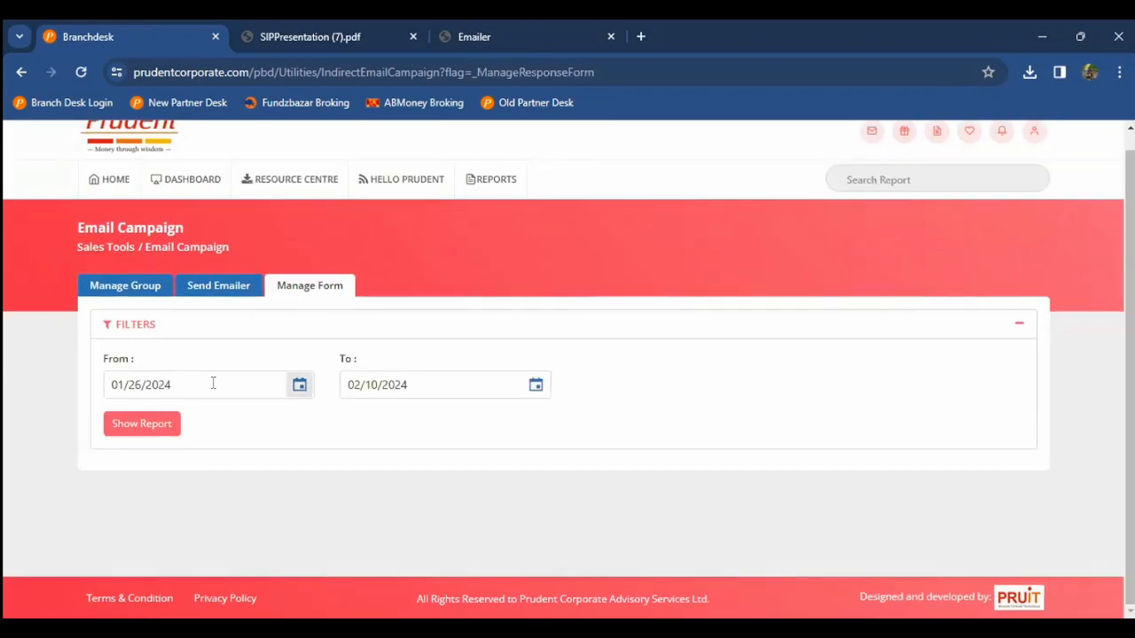
click(298, 387)
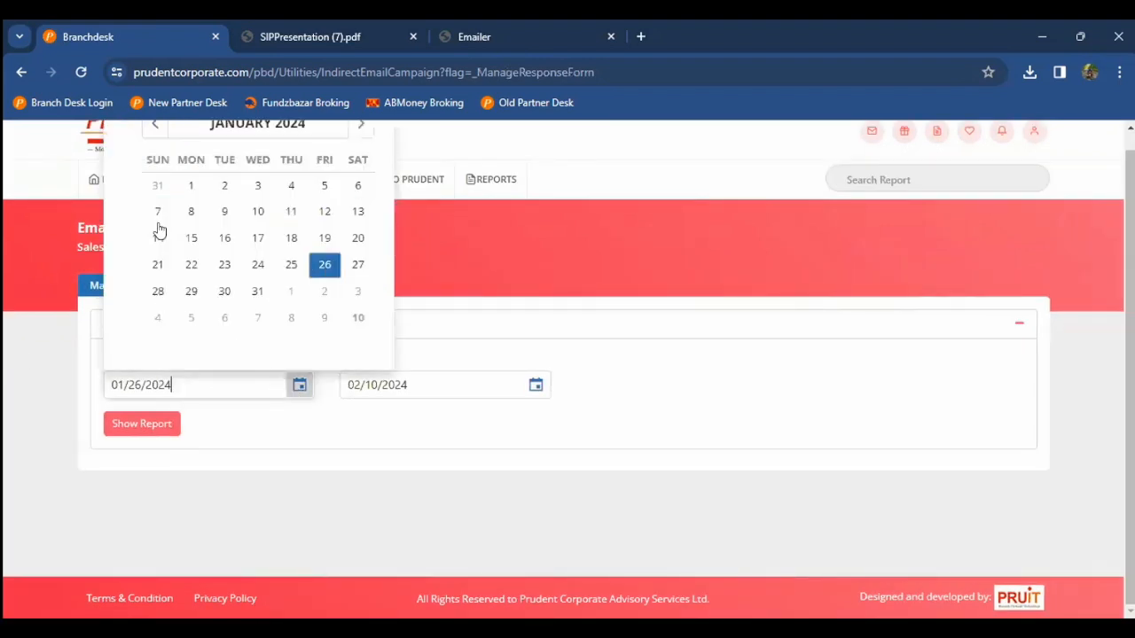
click(154, 124)
click(323, 186)
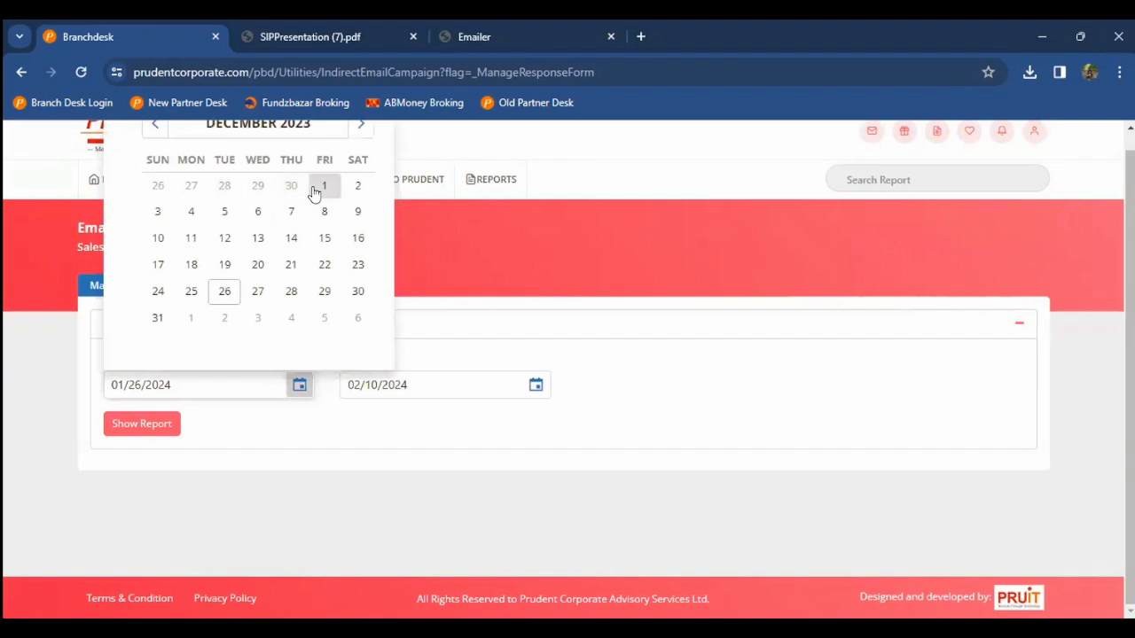
click(150, 427)
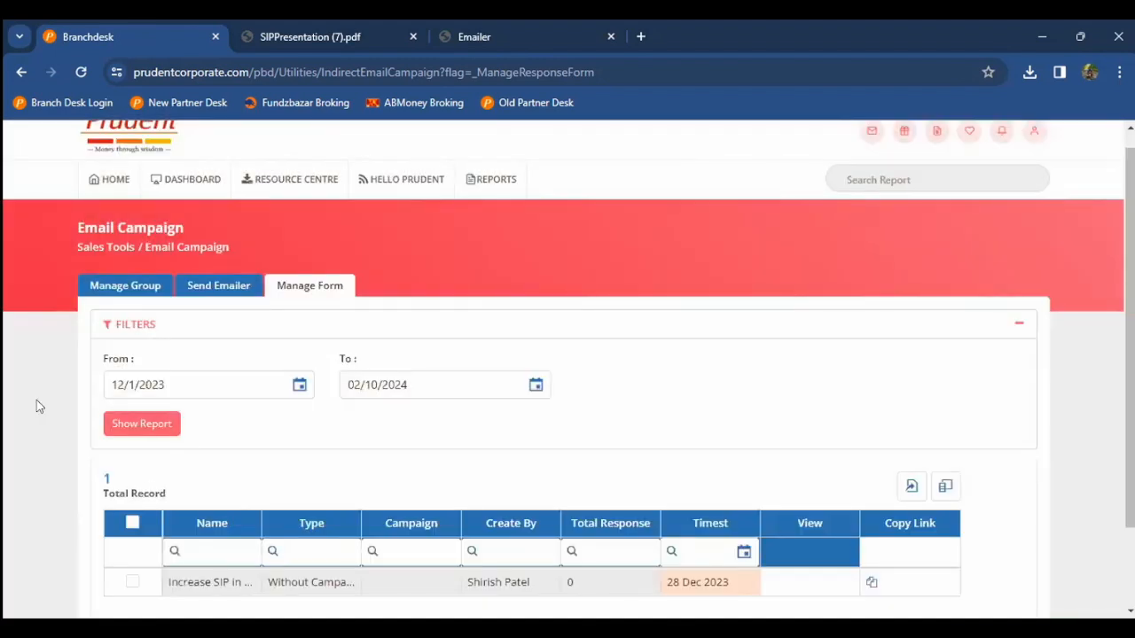
scroll(36, 400, down, 2)
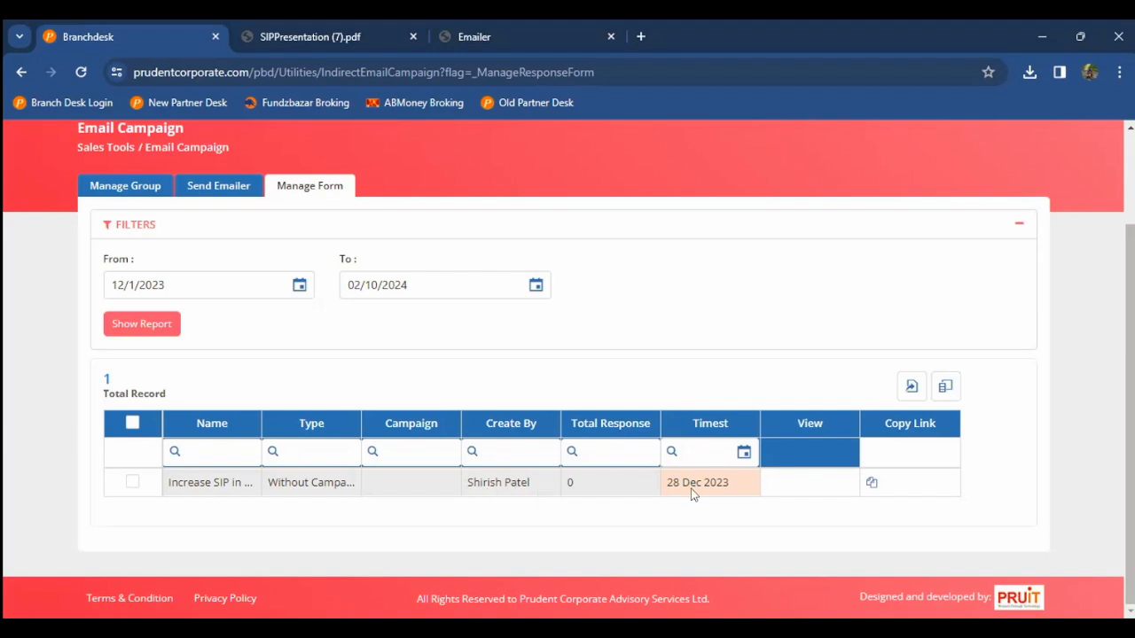
click(873, 484)
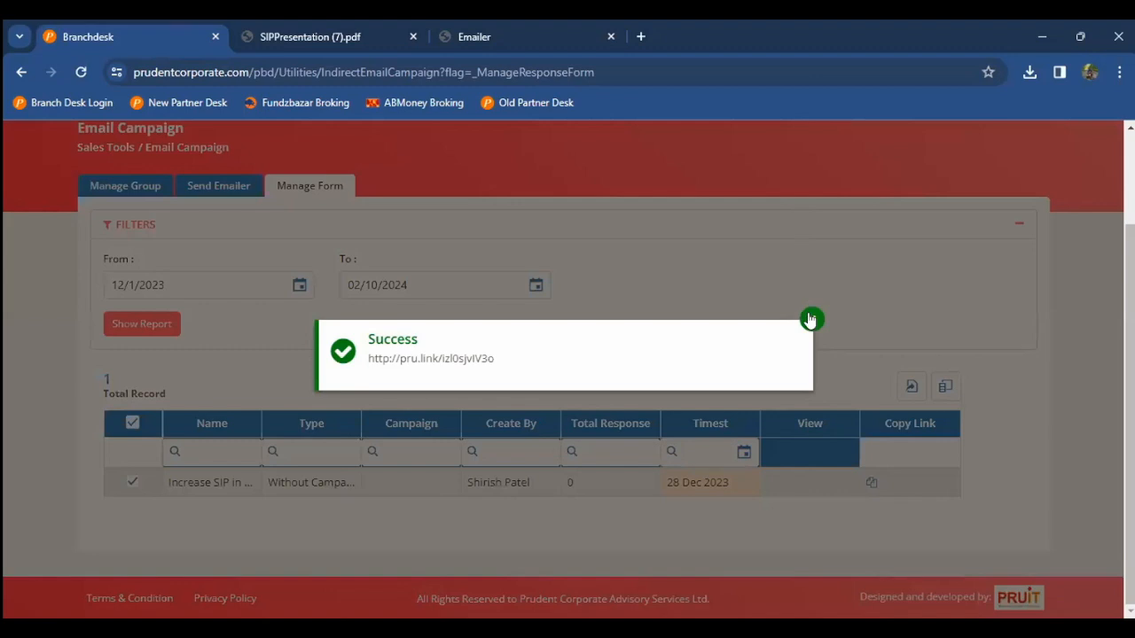
Step: Open the copied form link in a new browser tab
key(ctrl+t)
key(ctrl+v)
key(Return)
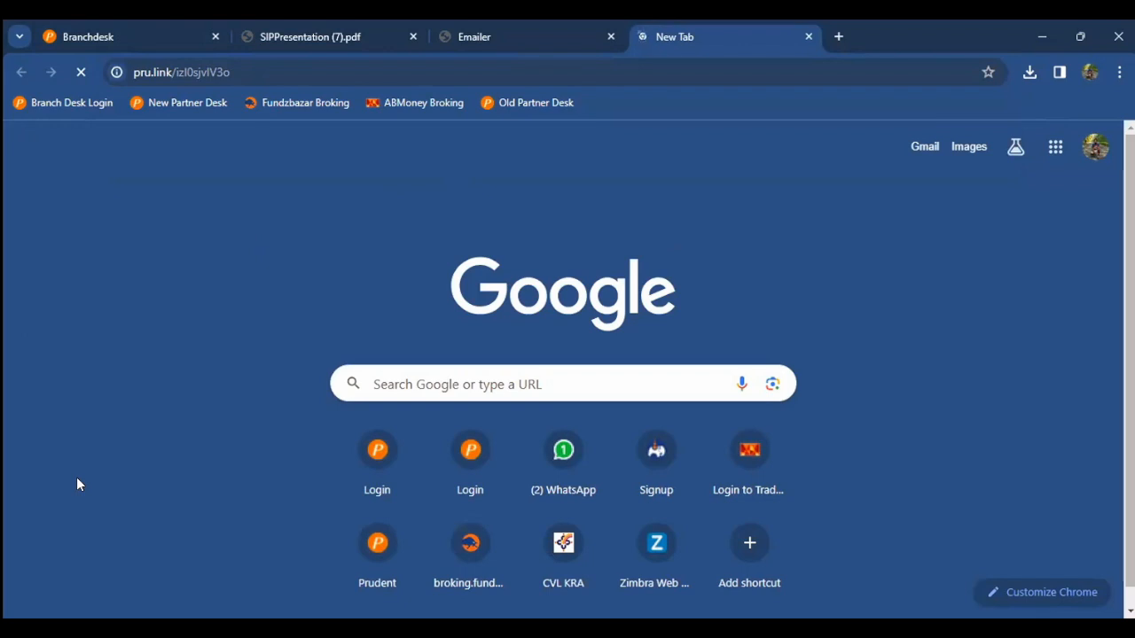
Step: Back on Branchdesk, select the form's Type text, then reload the link tab and return
click(96, 36)
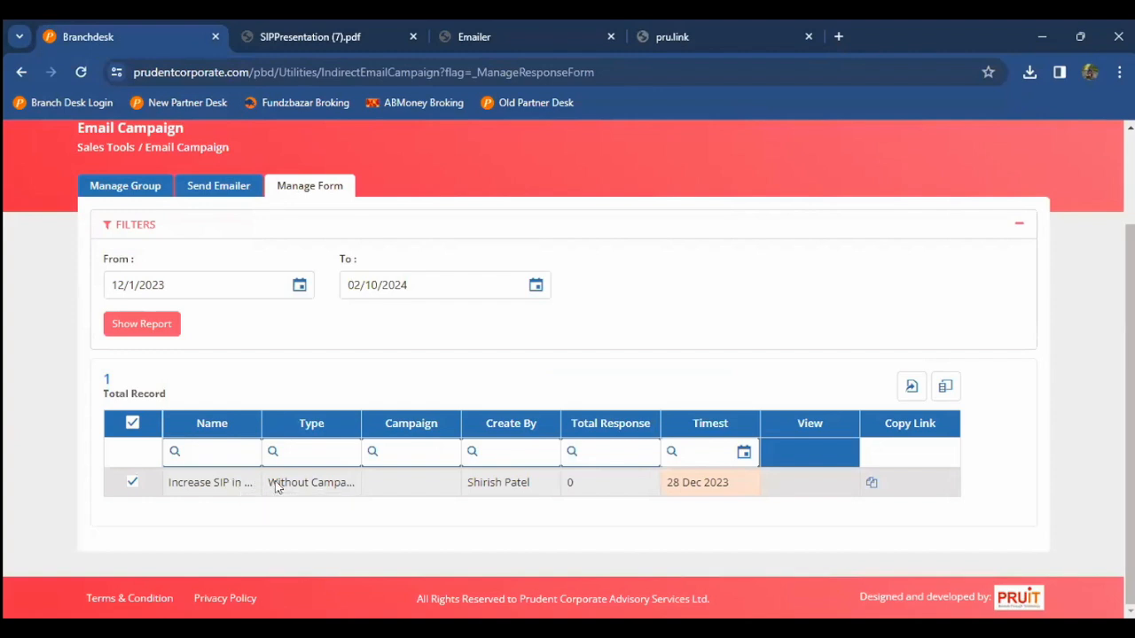
triple_click(275, 487)
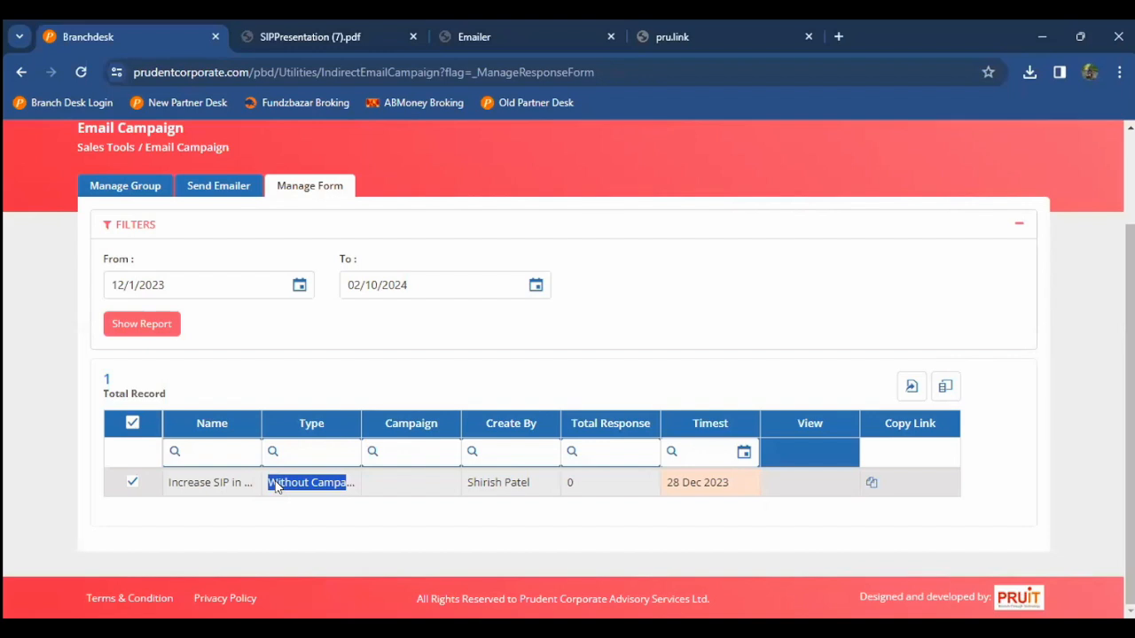
scroll(296, 243, up, 1)
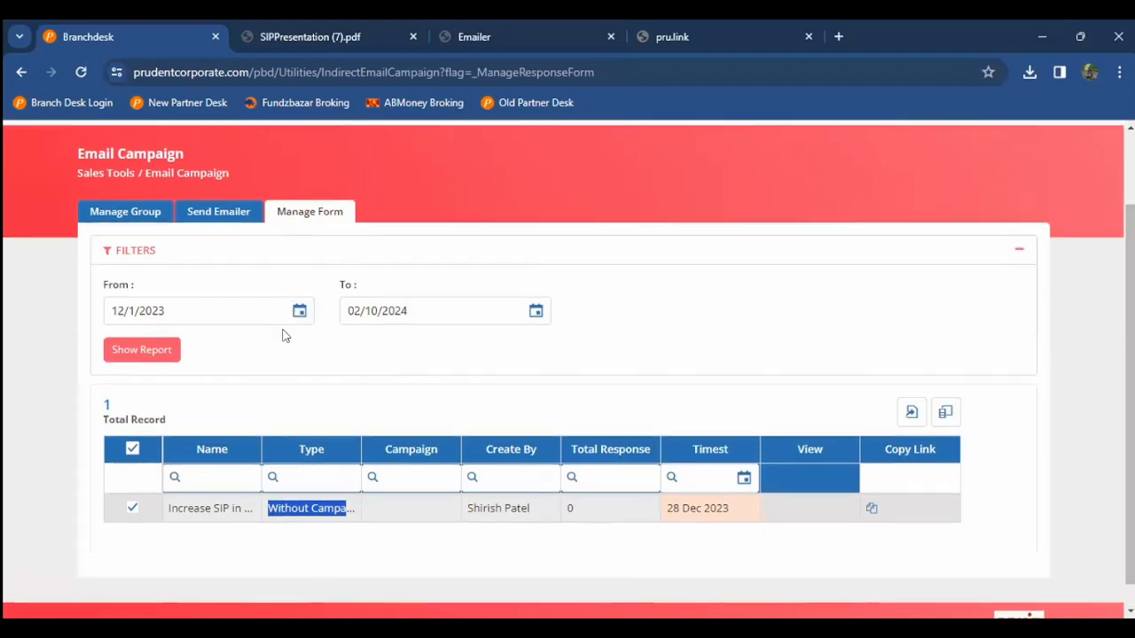
key(ctrl+Tab)
key(ctrl+Tab)
key(ctrl+Tab)
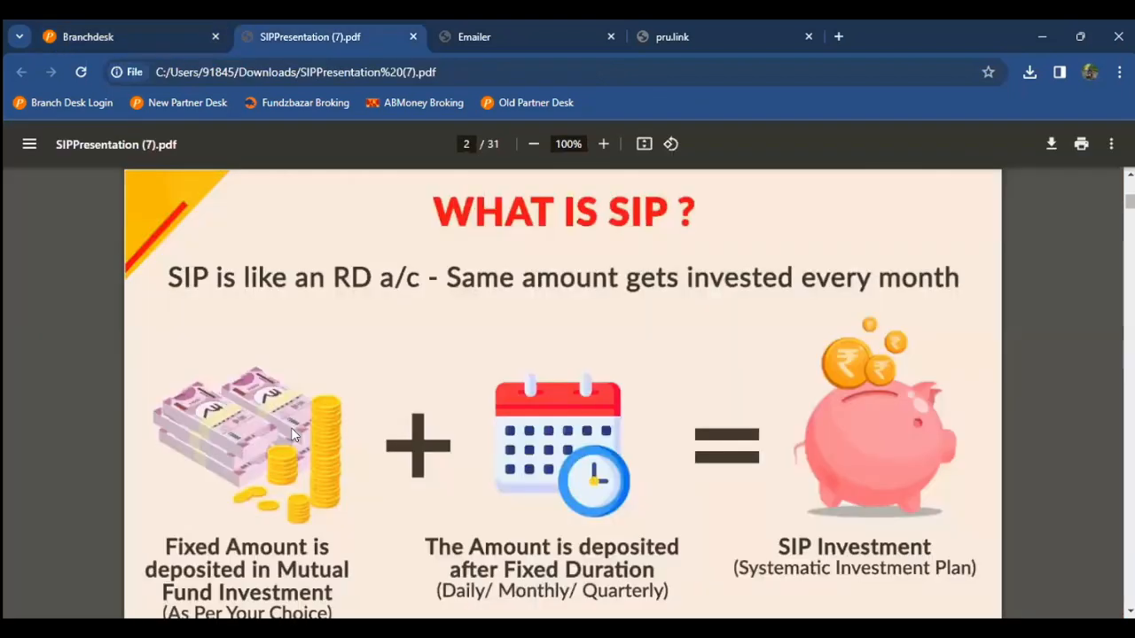
key(F5)
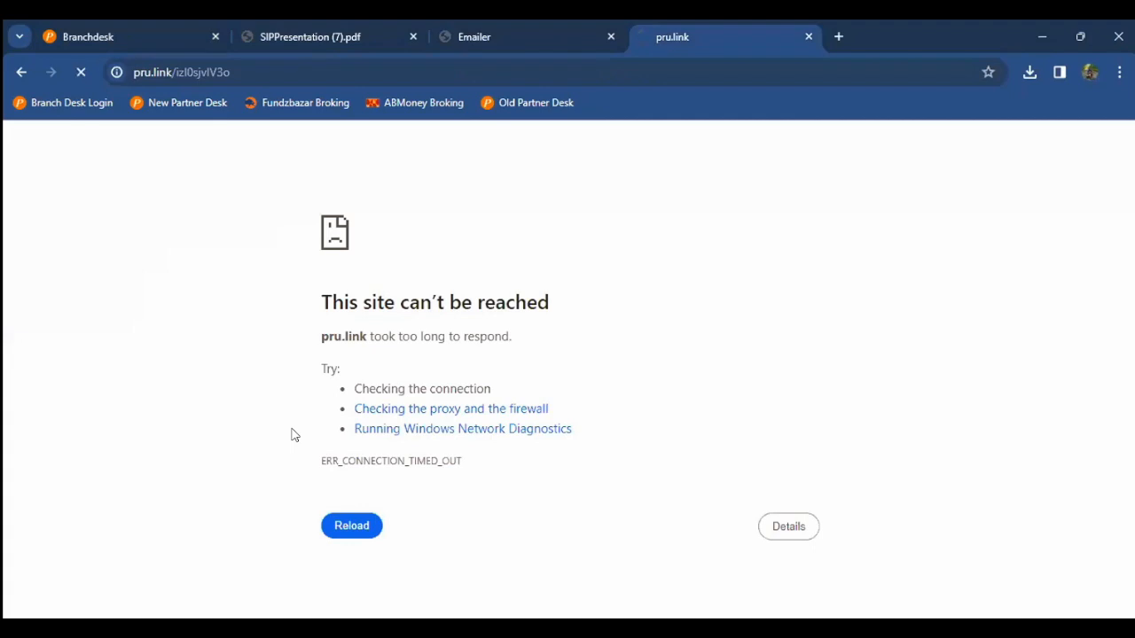
key(ctrl+Tab)
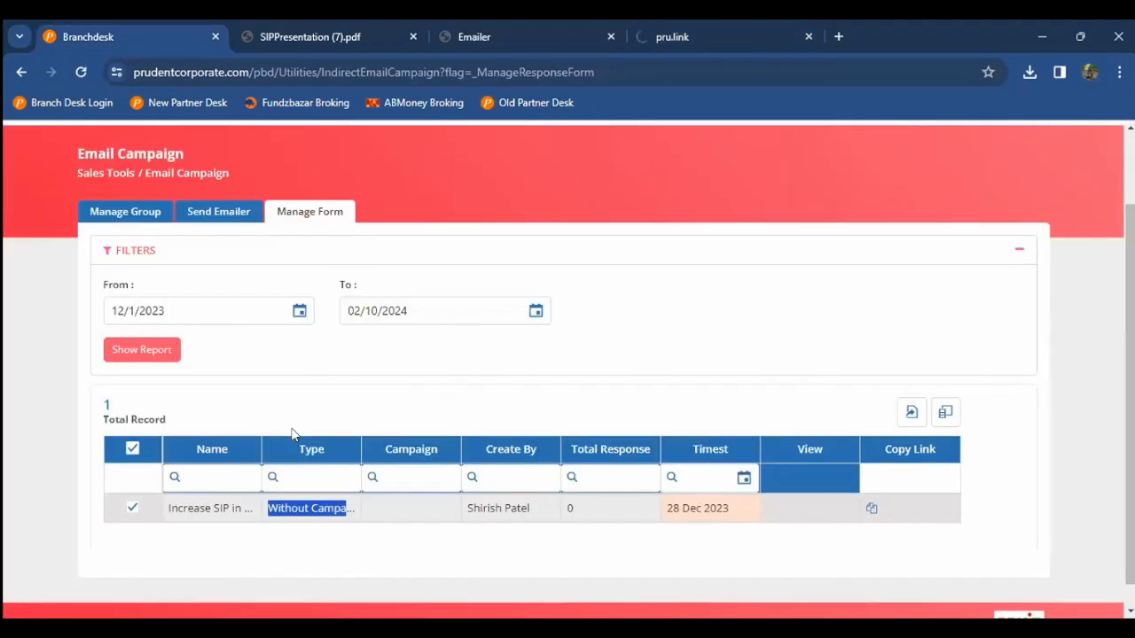
scroll(278, 375, up, 2)
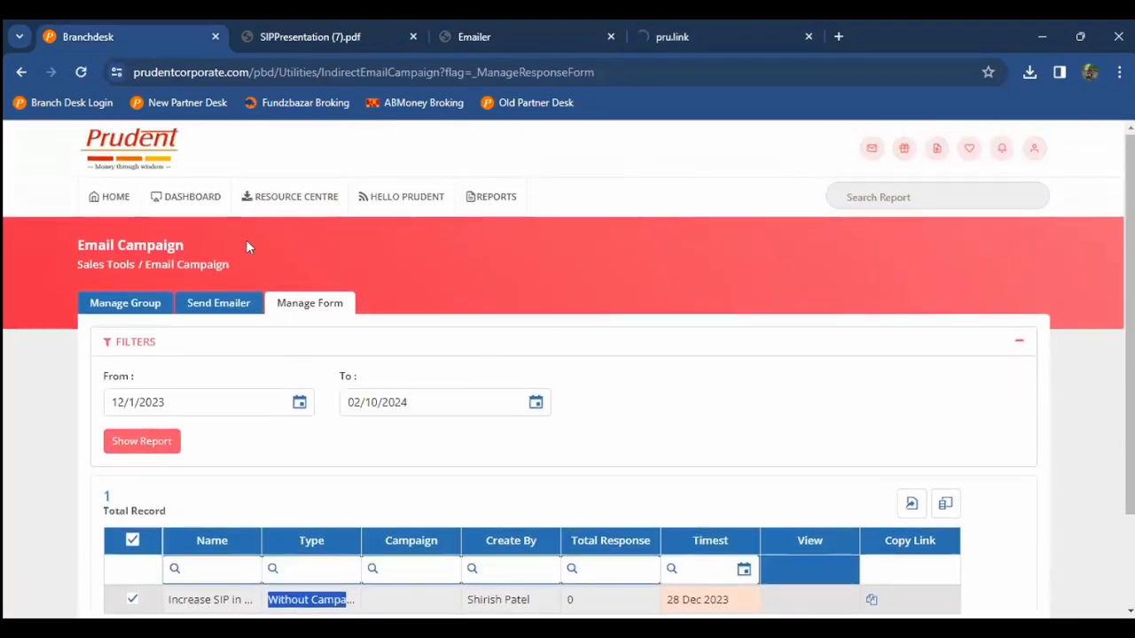
Step: Return to the home dashboard and scroll down through the report cards
click(95, 202)
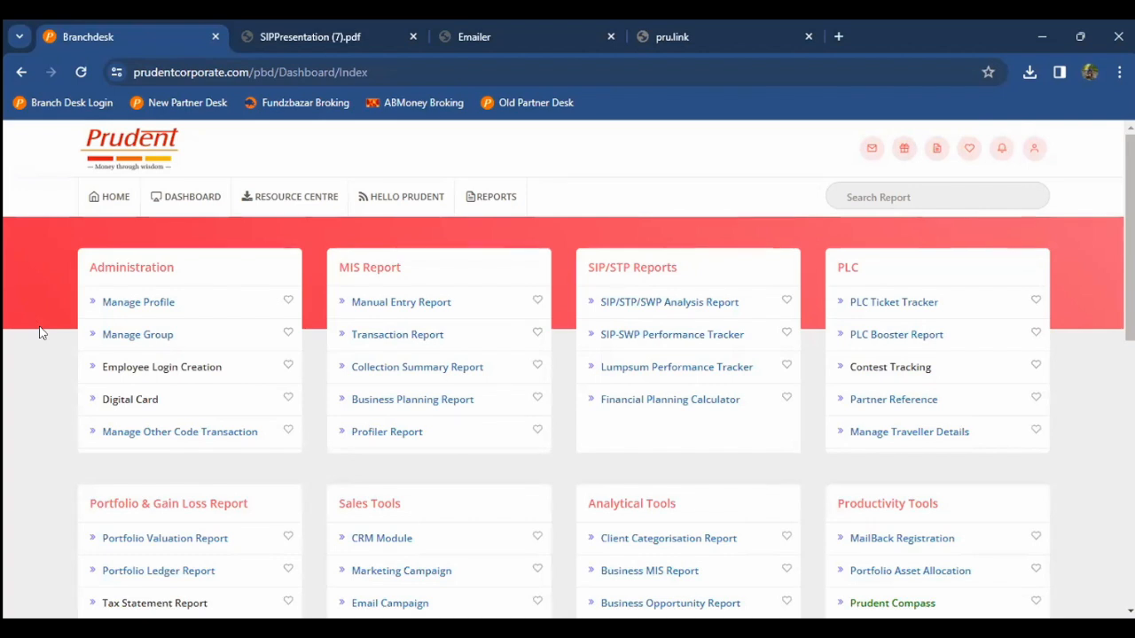
scroll(39, 333, down, 2)
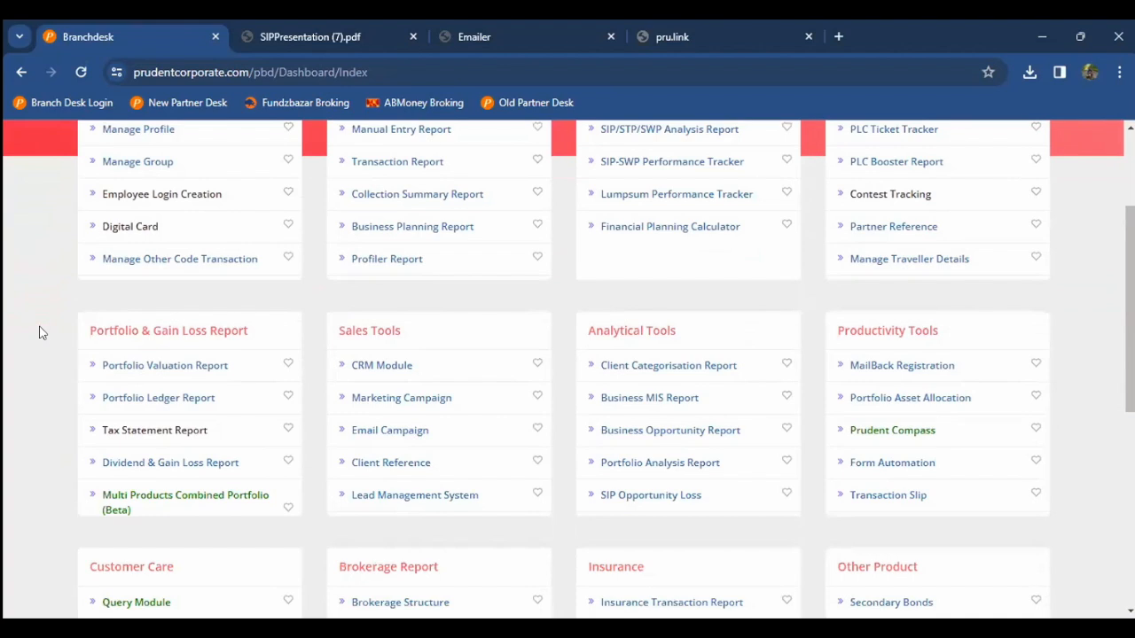
scroll(39, 333, down, 1)
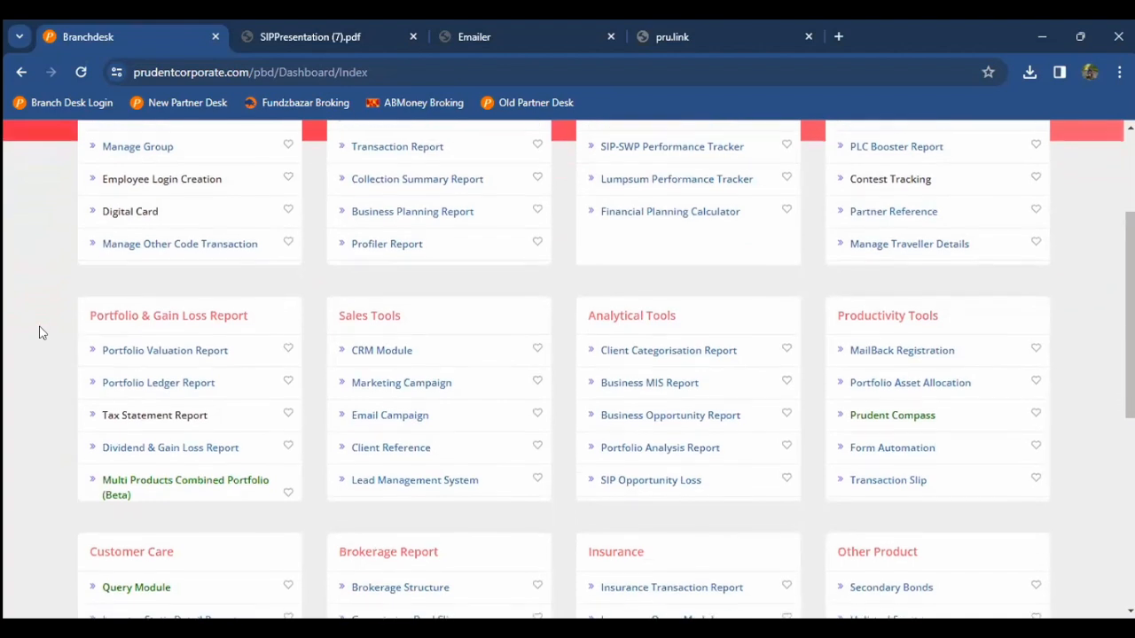
scroll(398, 420, down, 1)
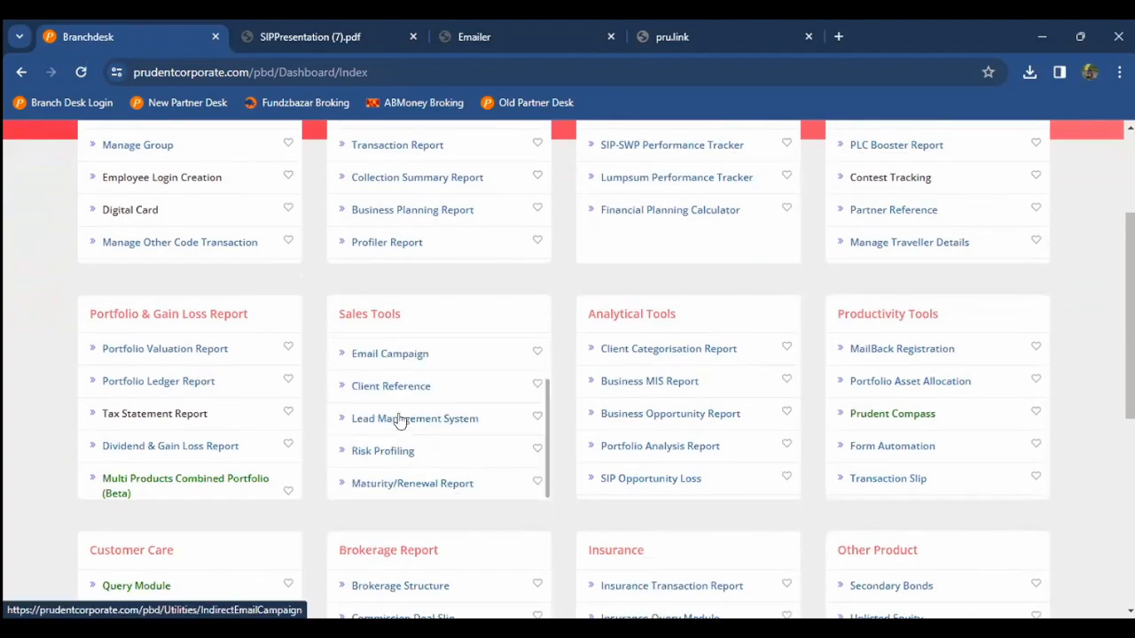
Step: Open the Client Reference report and look over its filters
click(401, 389)
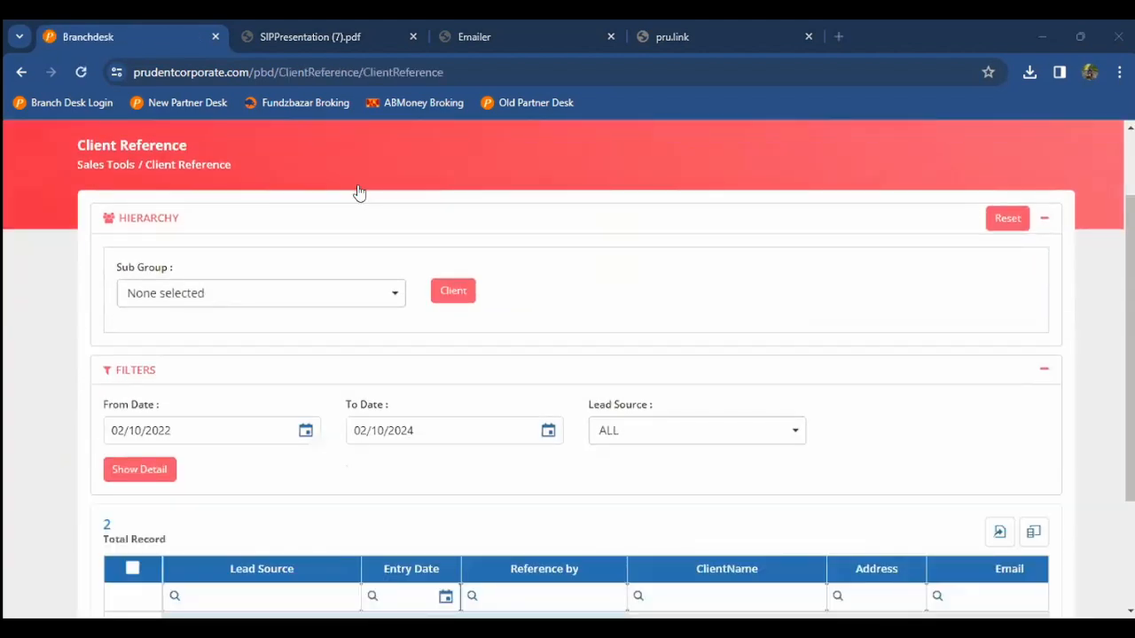
scroll(4, 381, down, 2)
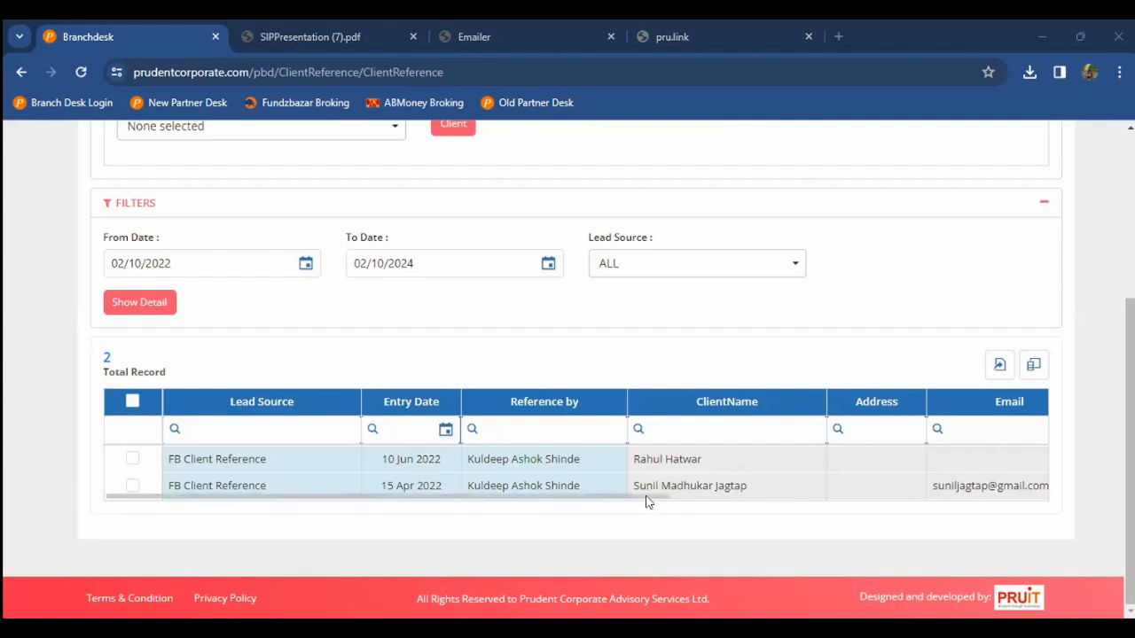
drag(645, 502, 392, 492)
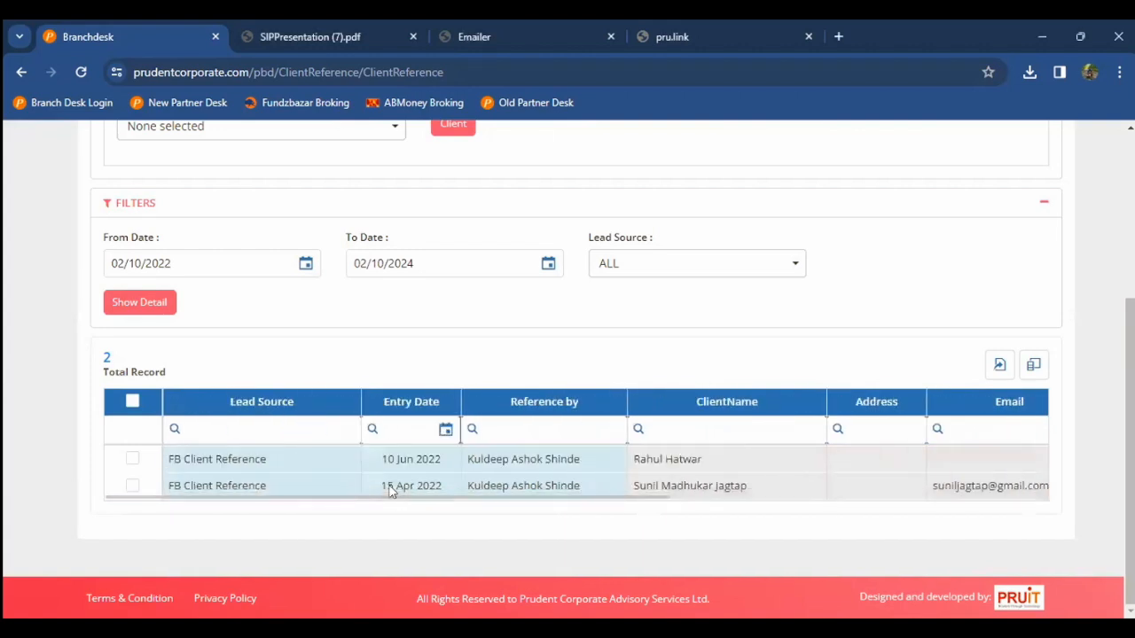
scroll(351, 384, up, 3)
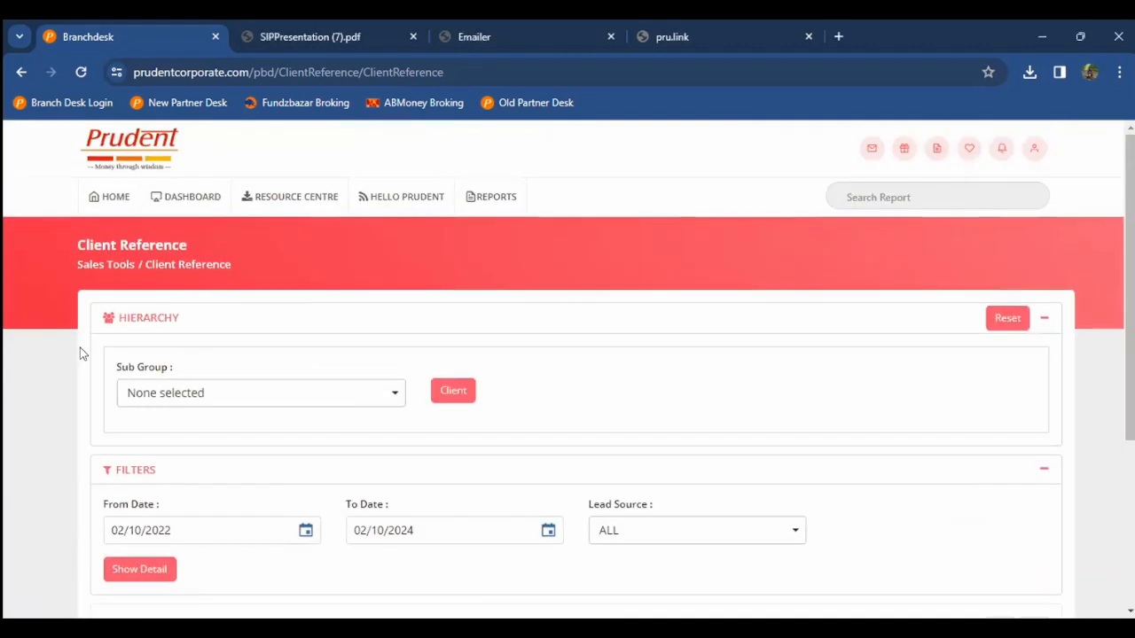
scroll(43, 378, down, 3)
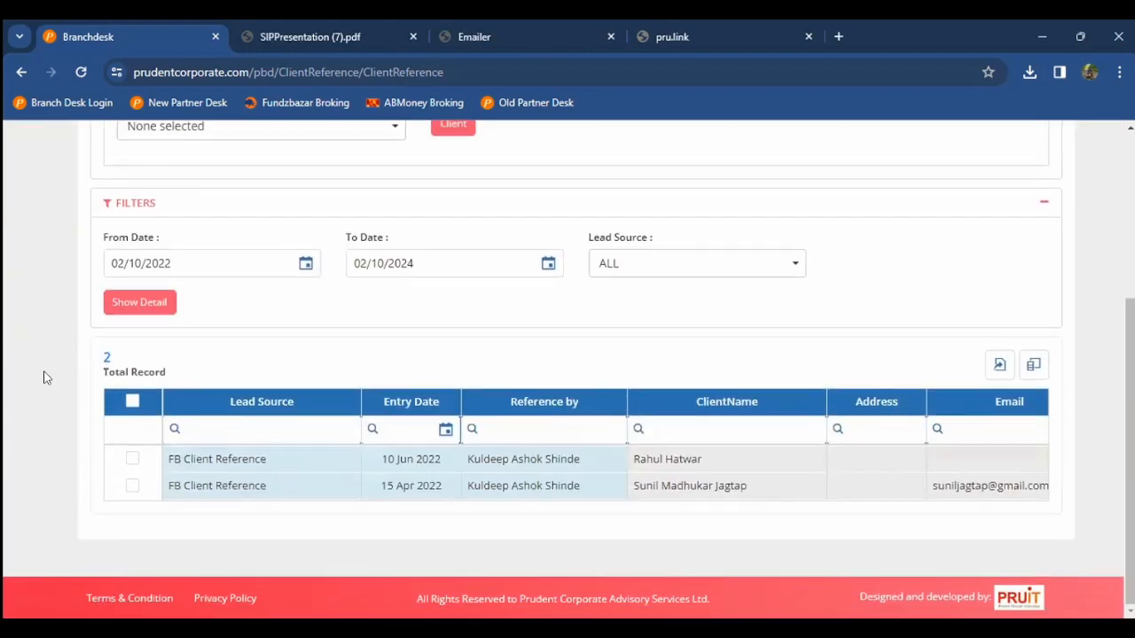
scroll(43, 378, up, 3)
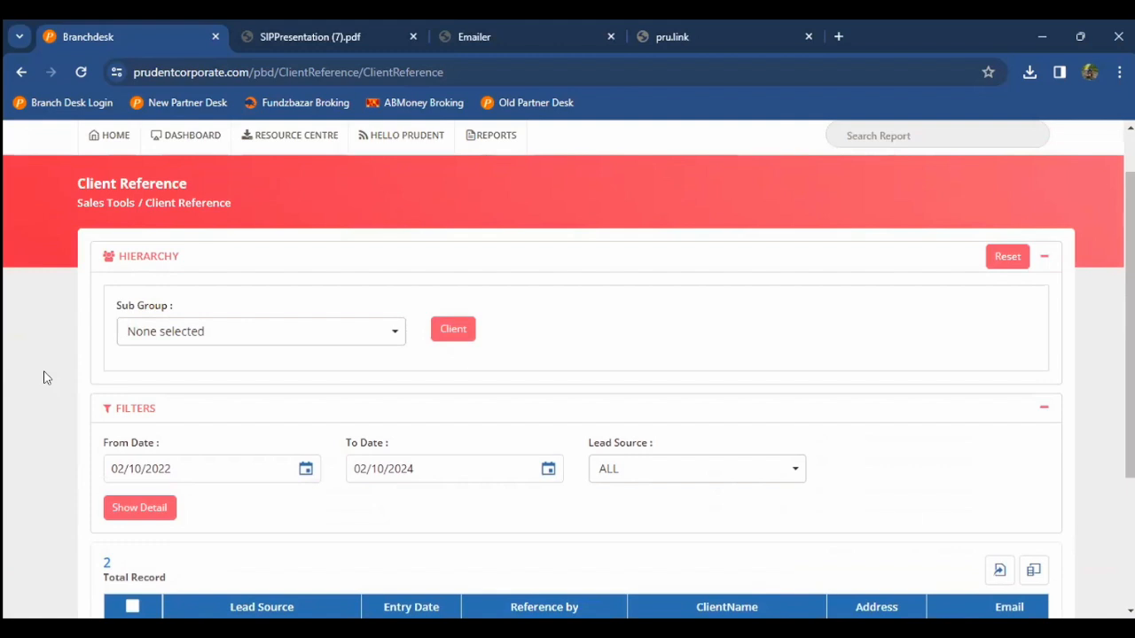
scroll(43, 377, up, 1)
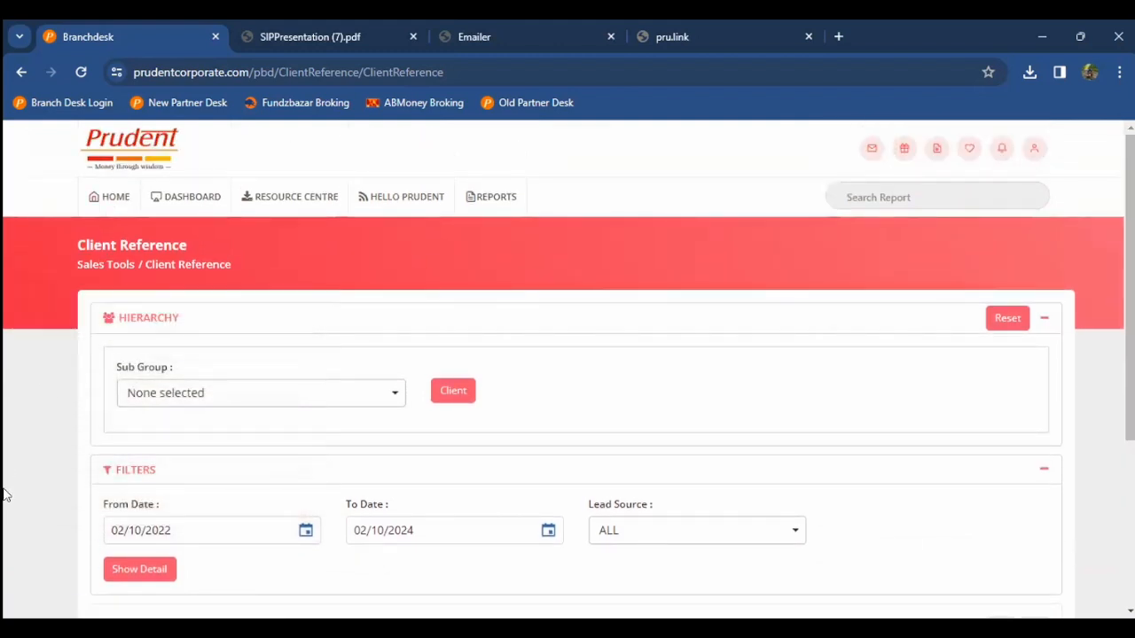
scroll(874, 413, down, 1)
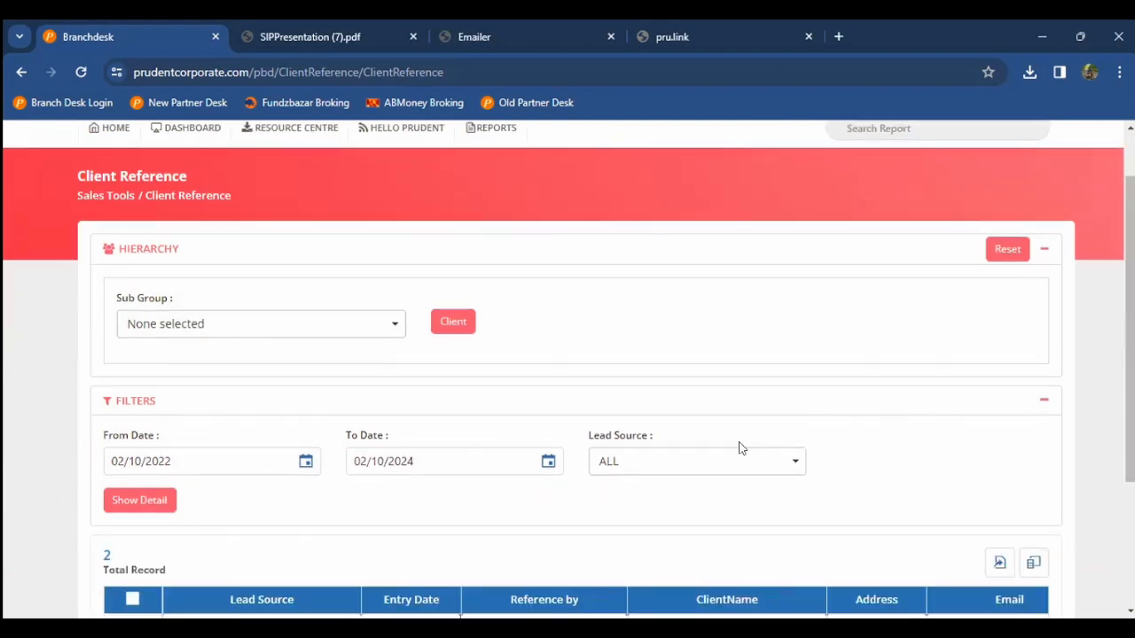
Step: Set Lead Source to Email Campaign and show the client reference details
click(714, 455)
scroll(715, 455, down, 2)
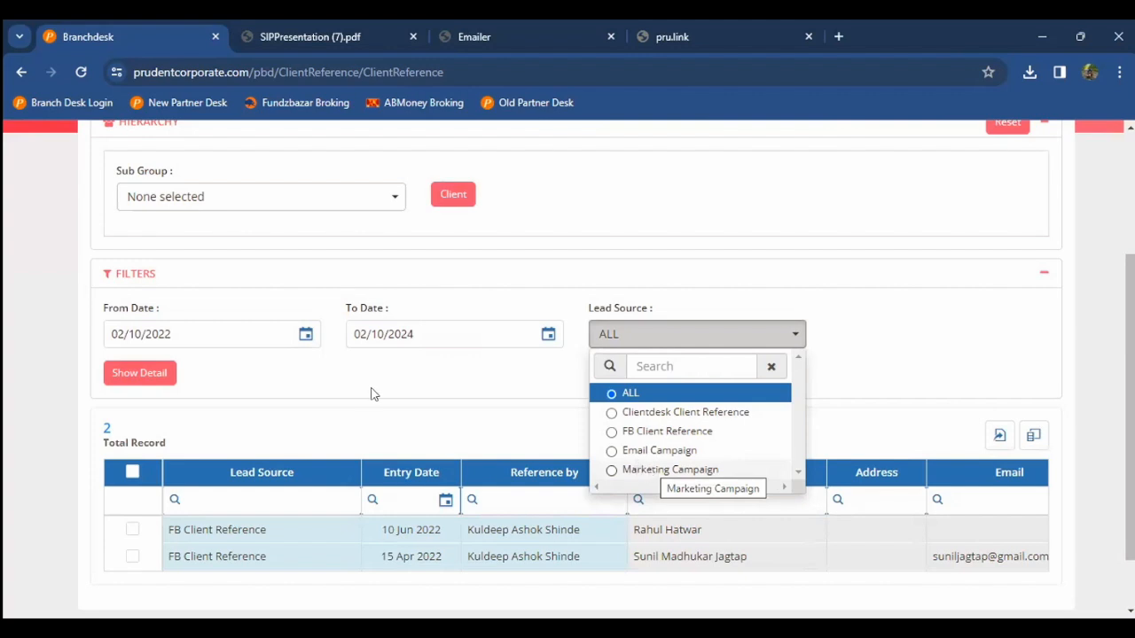
click(626, 452)
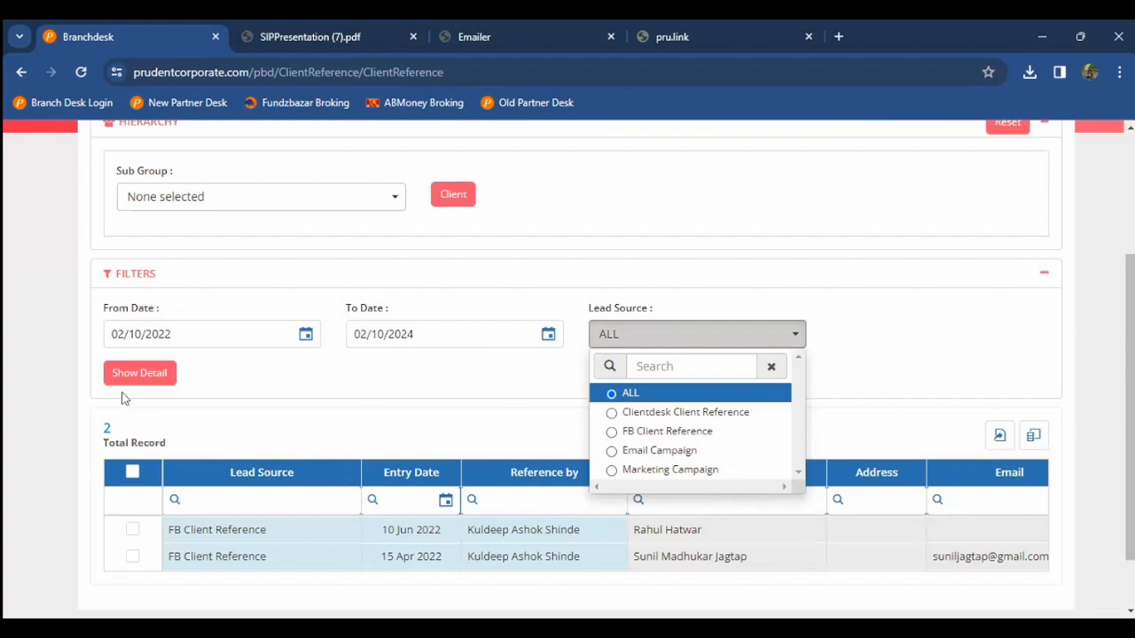
click(133, 380)
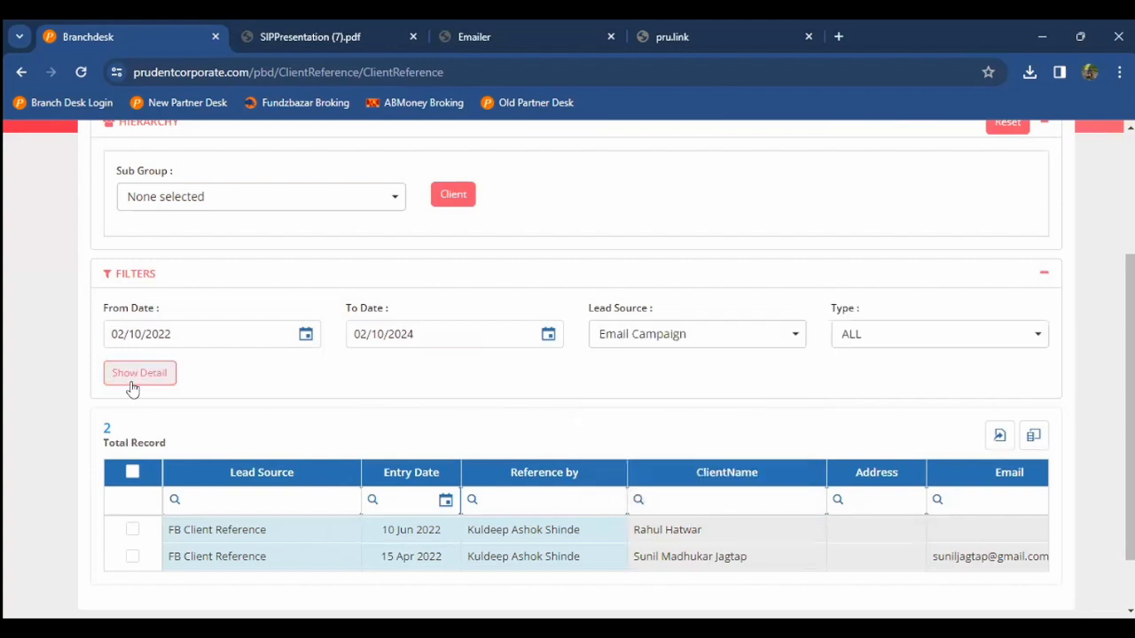
scroll(24, 369, up, 3)
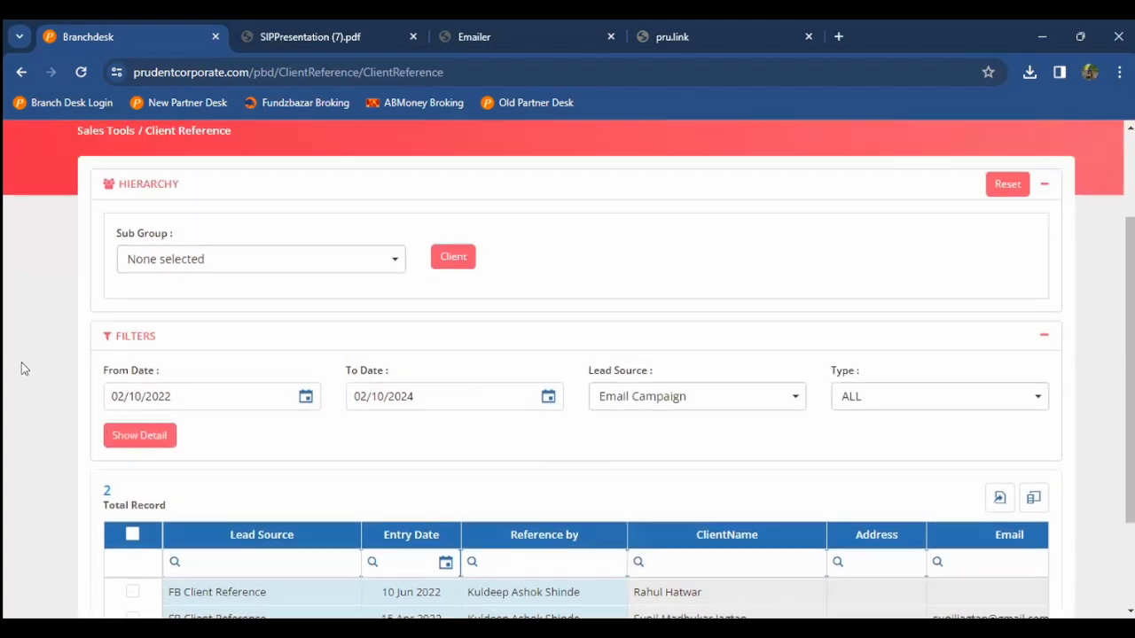
mouse_move(110, 218)
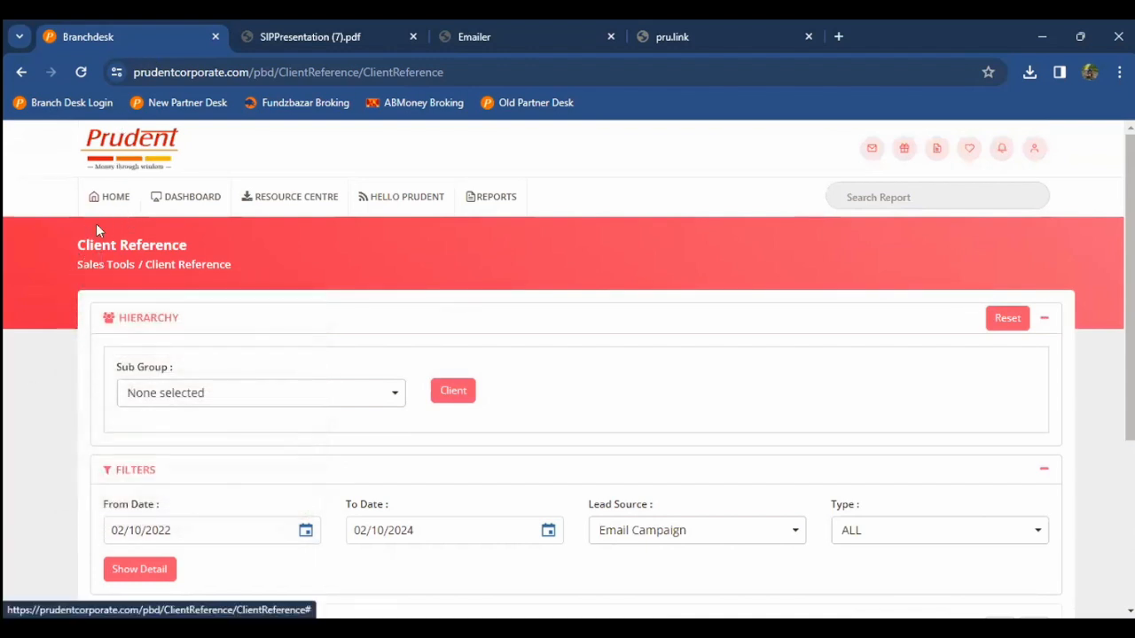
Step: From the dashboard, open the Lead Management System report under Sales Tools
click(110, 199)
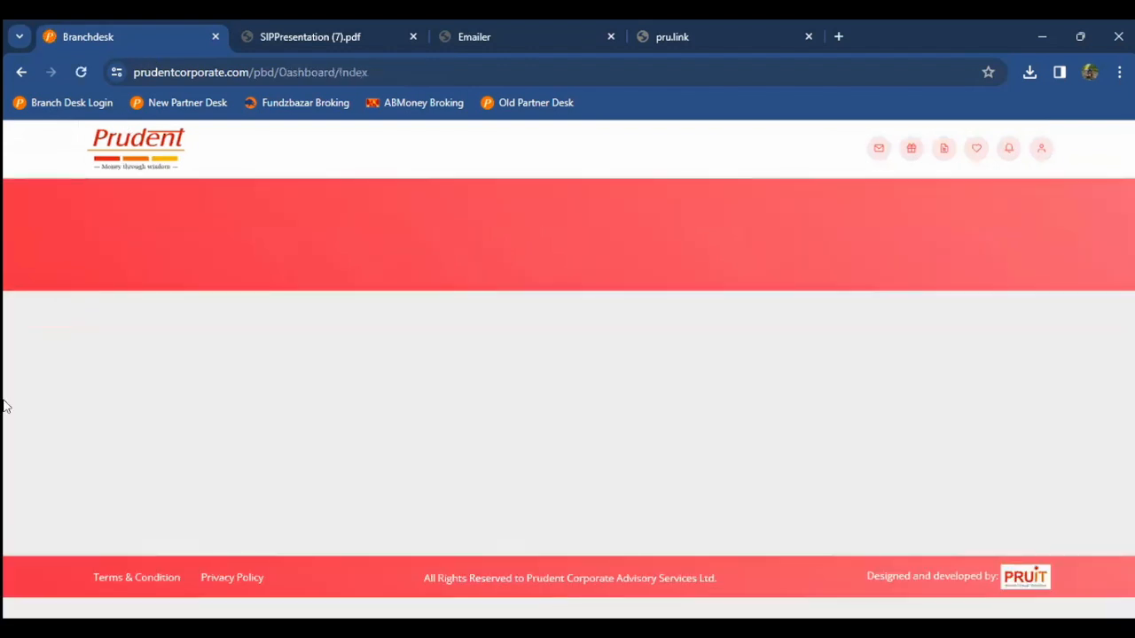
scroll(3, 406, down, 3)
scroll(321, 370, down, 1)
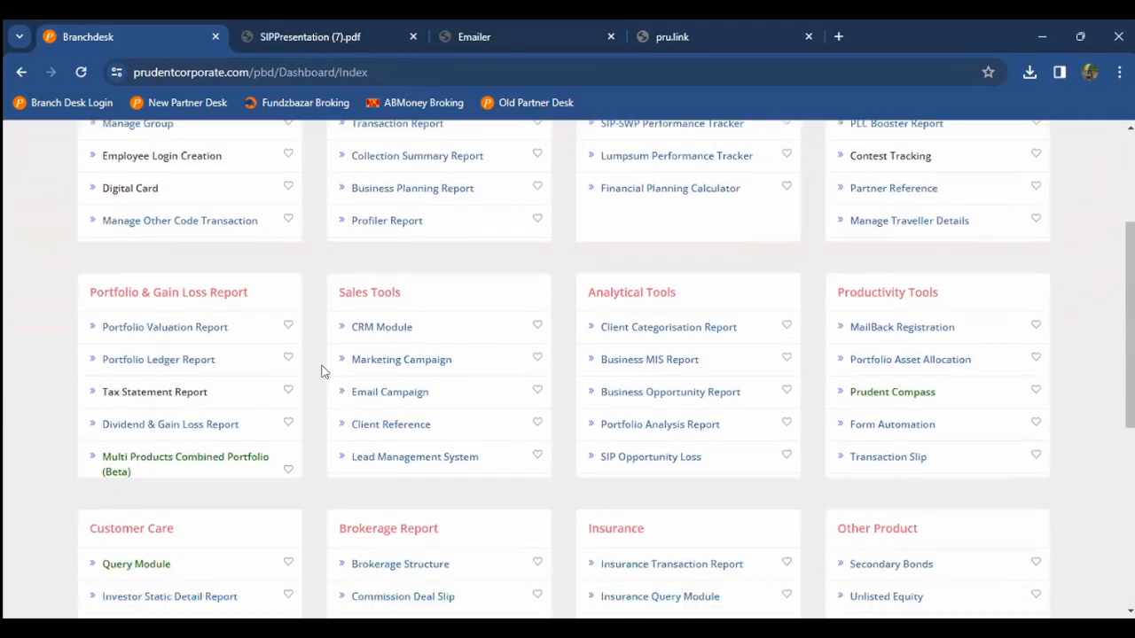
scroll(337, 381, down, 1)
click(388, 398)
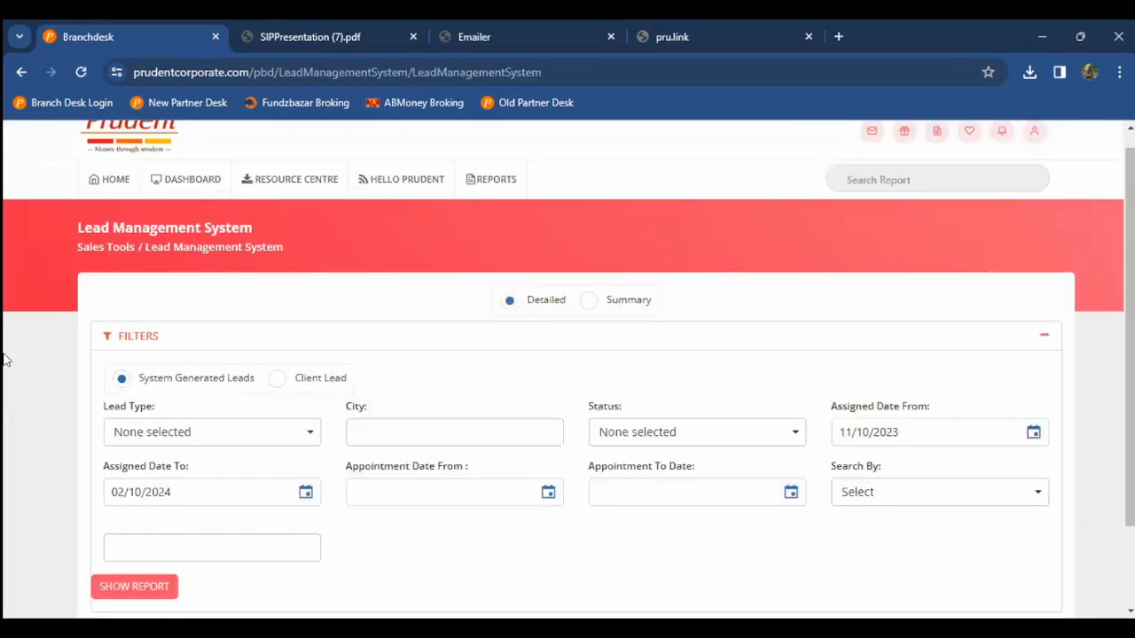
scroll(4, 359, down, 1)
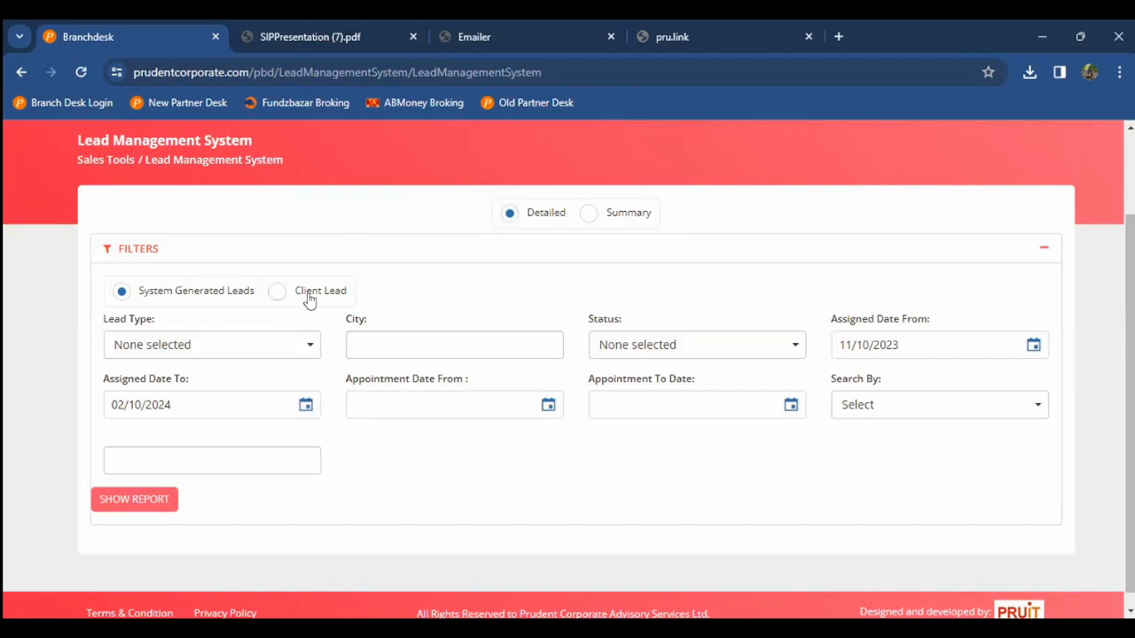
Step: Try the Client Lead filter and Lead Type list, then revert to System Generated Leads
click(278, 295)
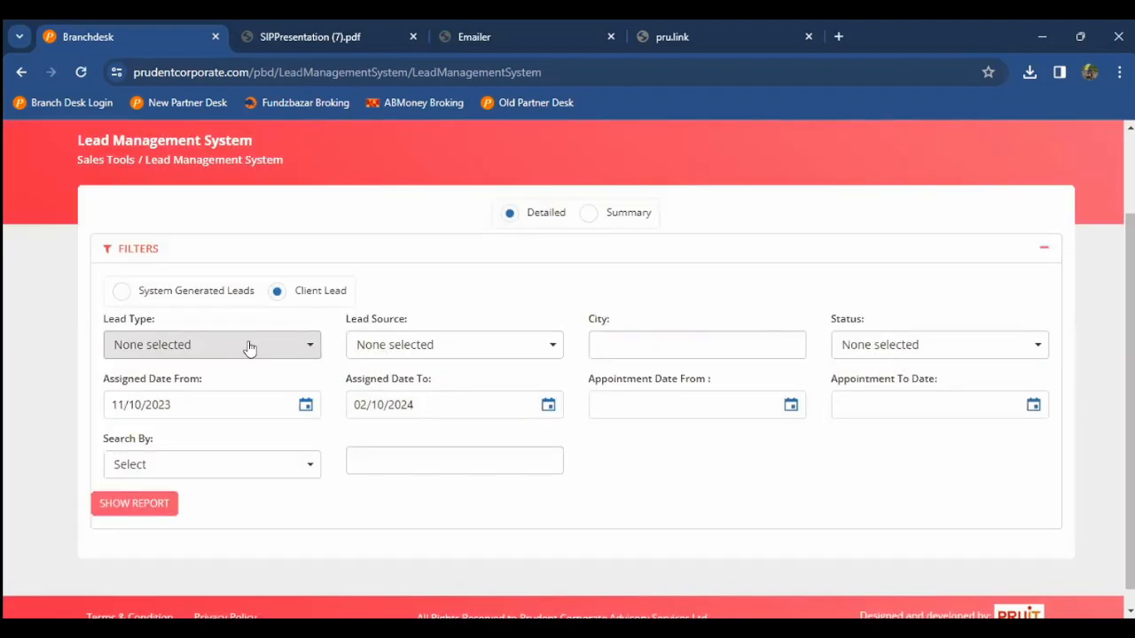
click(236, 358)
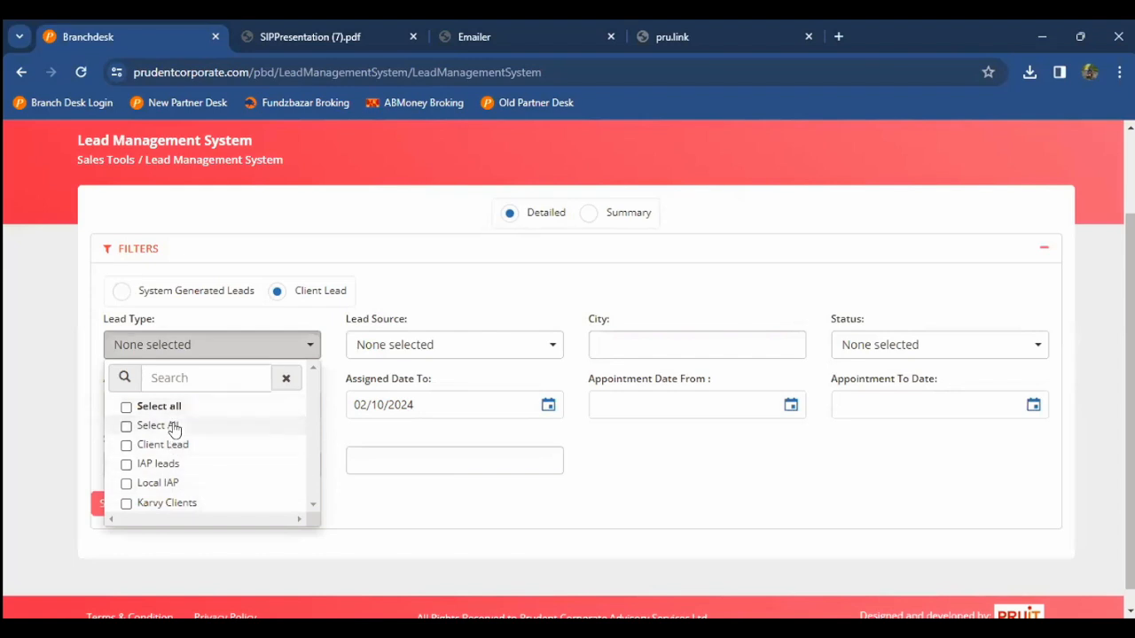
click(5, 410)
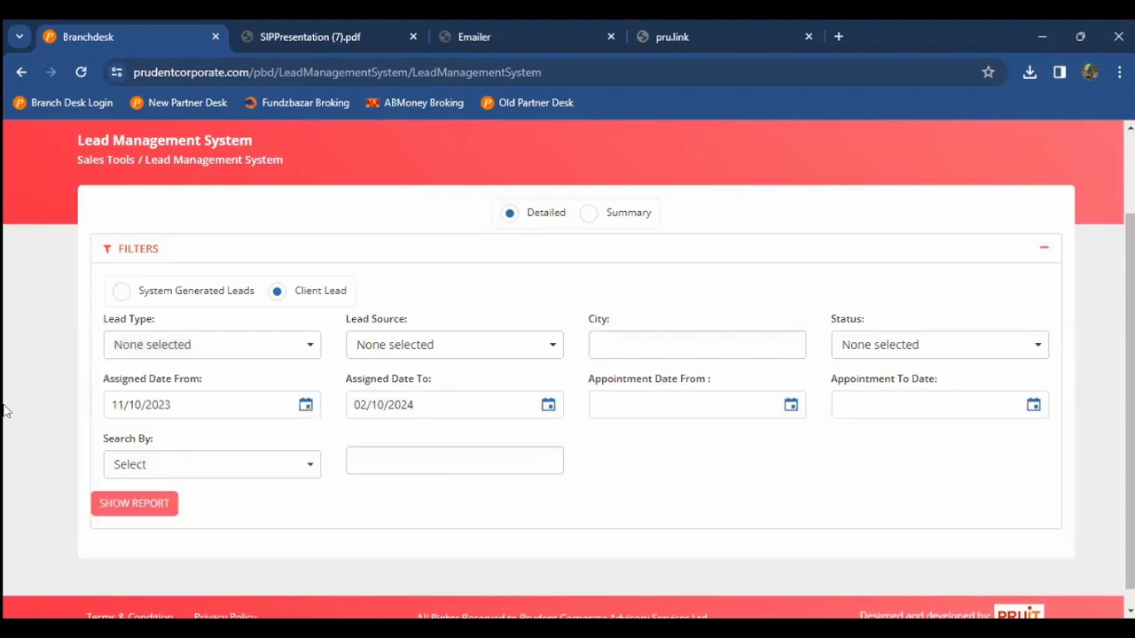
click(127, 298)
Step: Tick ELSS Cross Sell Potential-AI as the lead type
click(147, 349)
scroll(4, 479, down, 1)
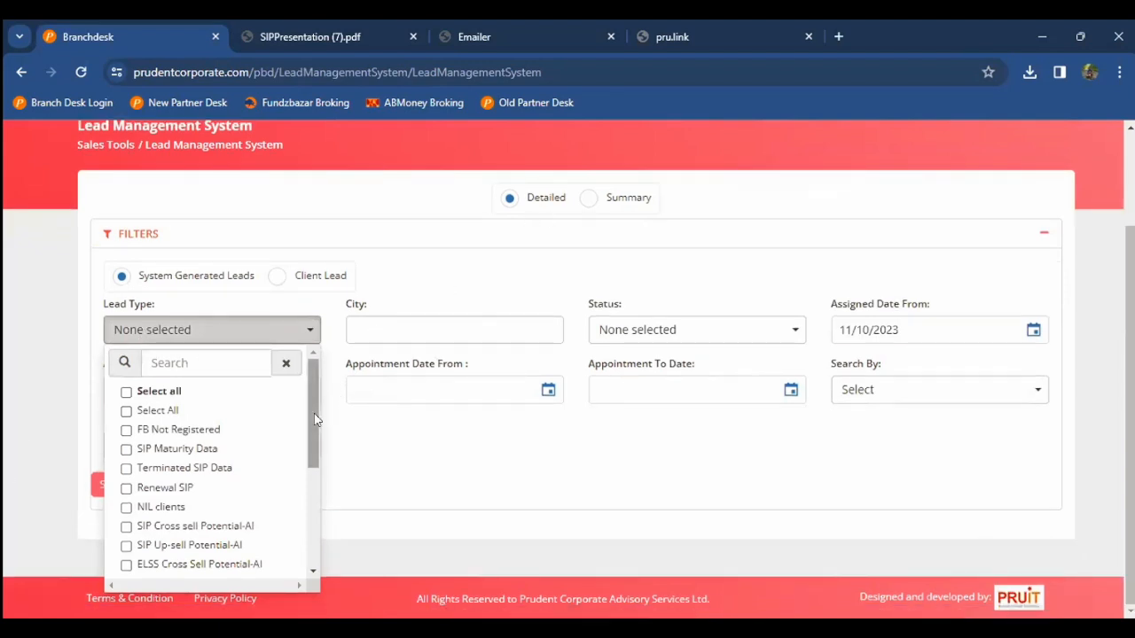
drag(314, 413, 316, 426)
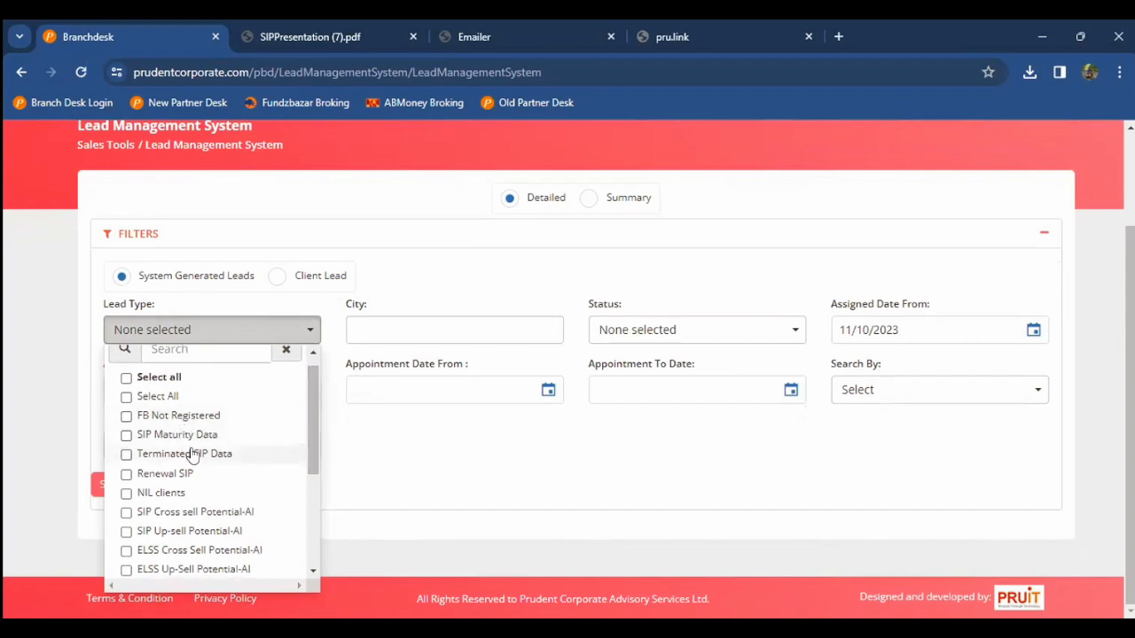
scroll(193, 488, down, 2)
scroll(193, 488, down, 1)
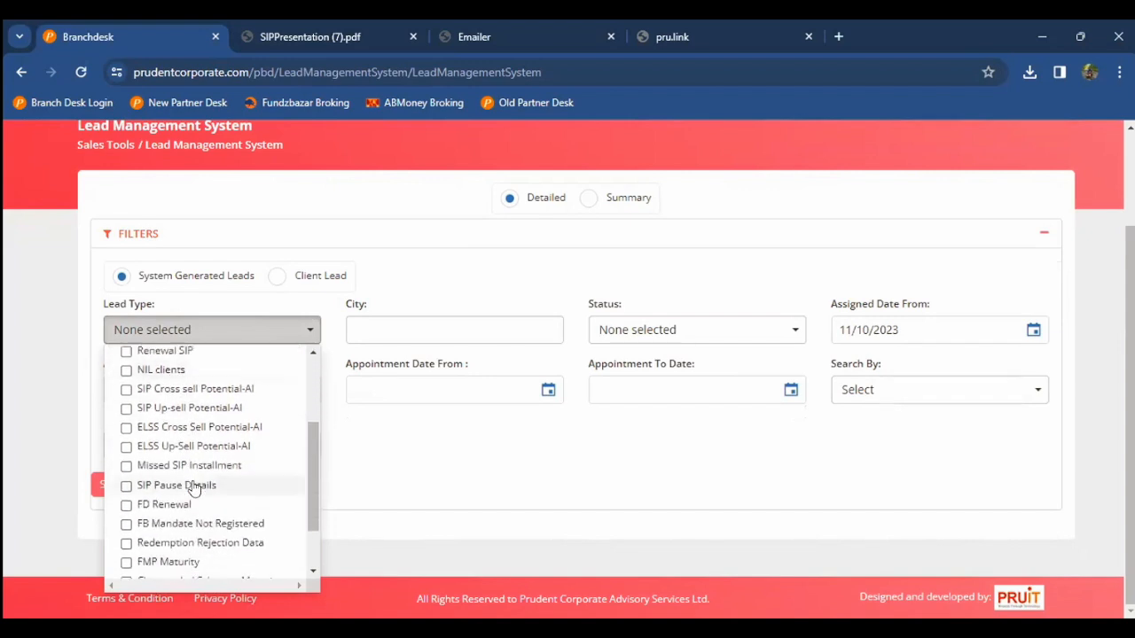
scroll(193, 488, down, 3)
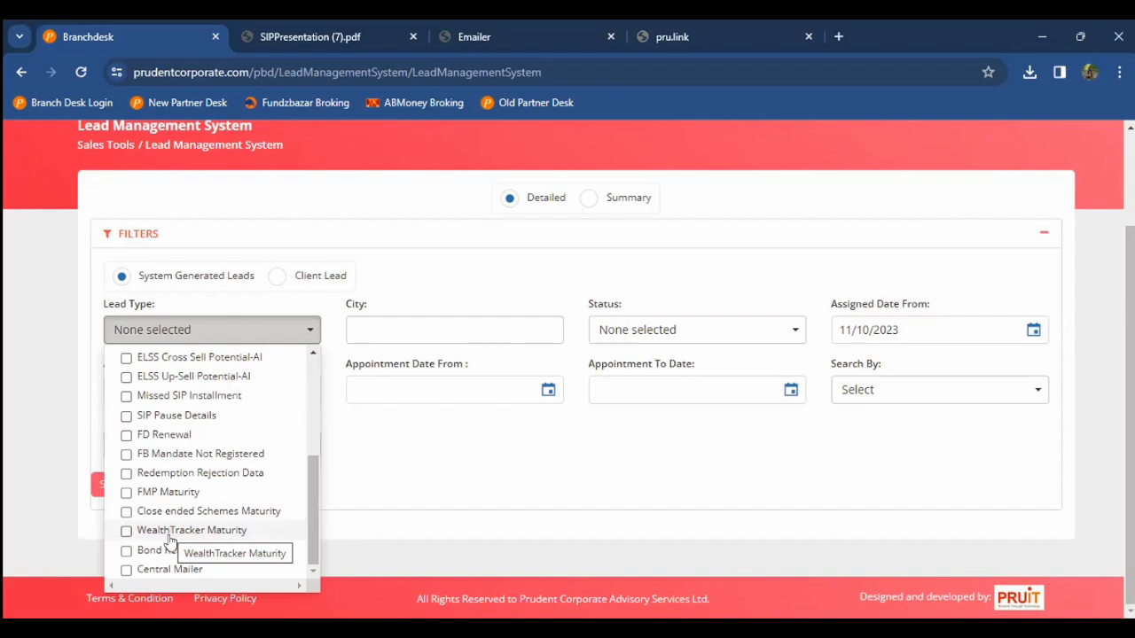
scroll(189, 513, up, 1)
scroll(189, 513, up, 1)
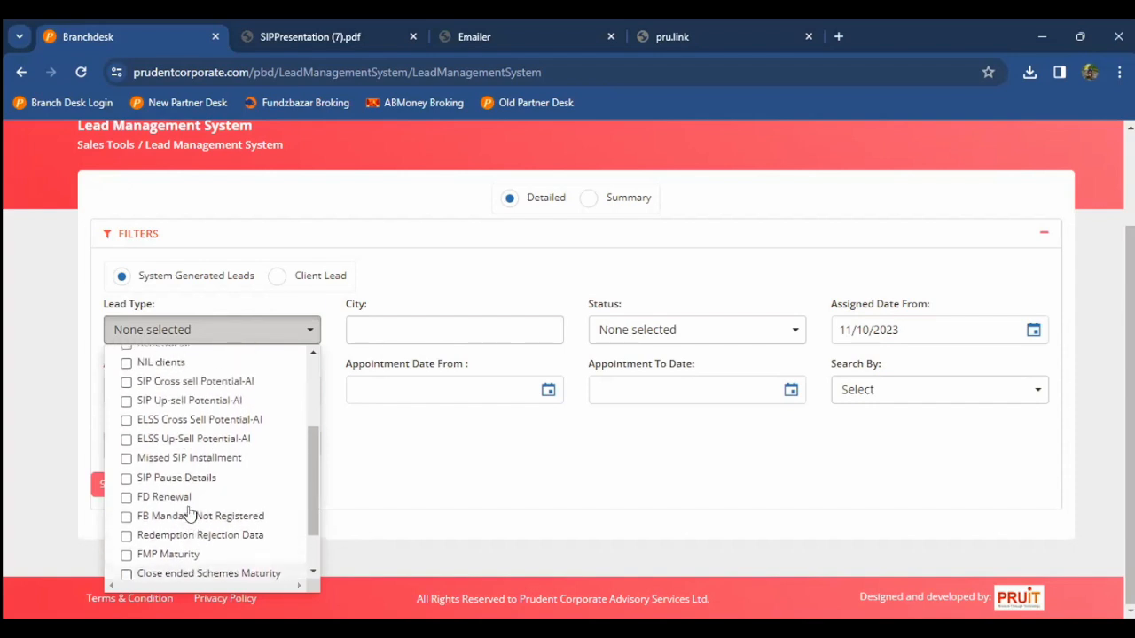
click(198, 422)
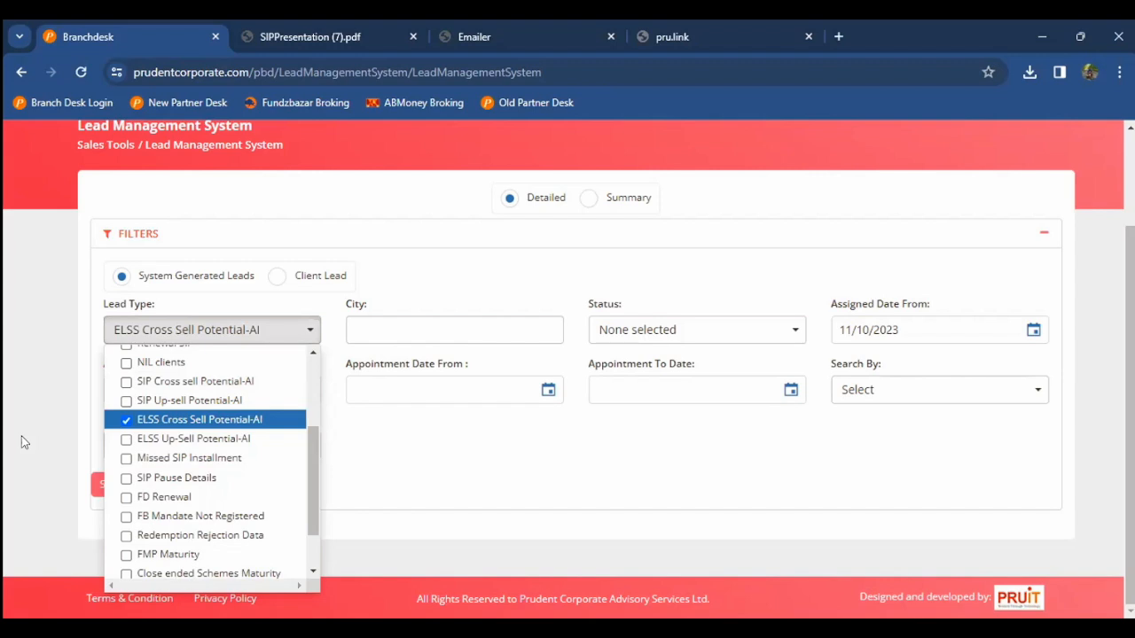
click(24, 441)
click(192, 337)
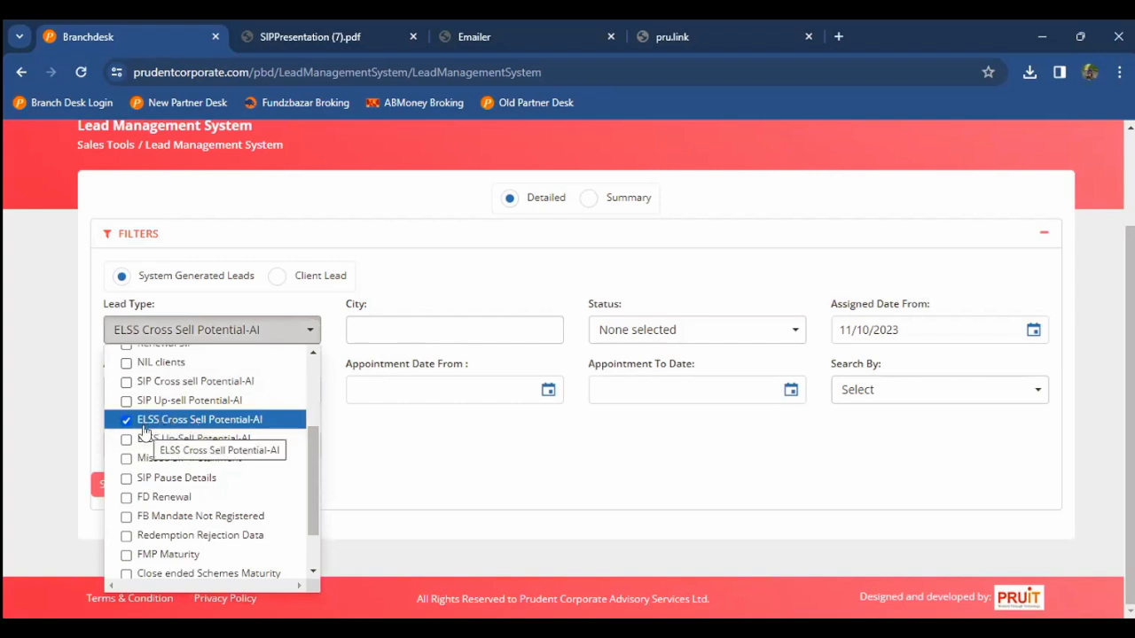
click(61, 451)
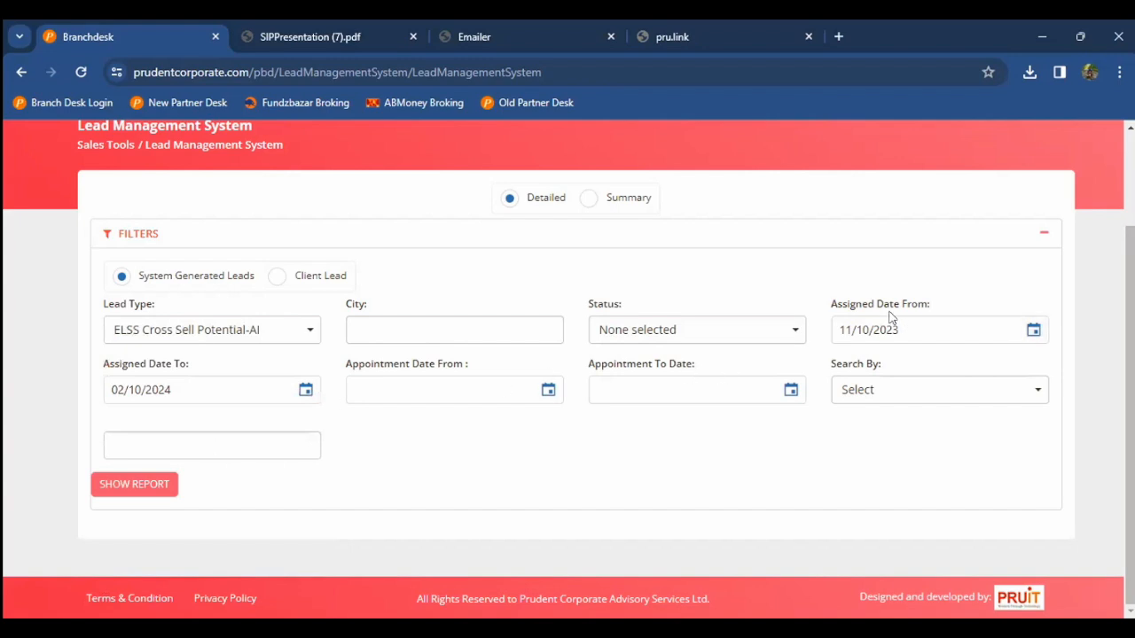
Step: Change the Assigned Date From to 11/10/2020
click(916, 324)
key(BackSpace)
text(0)
click(260, 486)
Step: Generate the lead report with the chosen filters and browse the listed lead rows
click(105, 487)
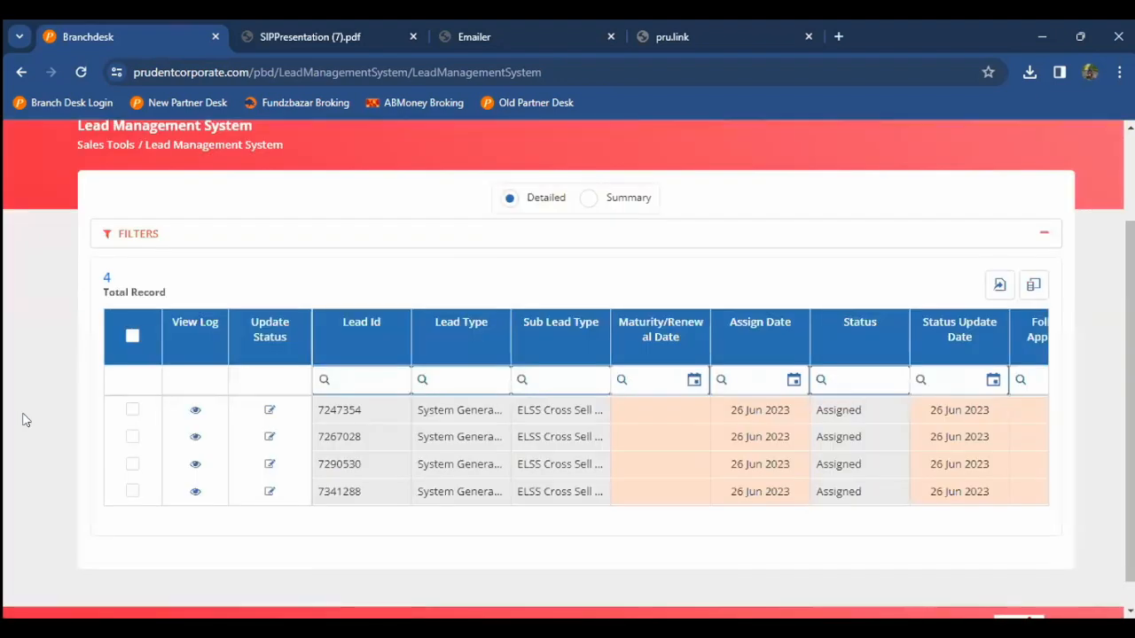
scroll(24, 420, down, 1)
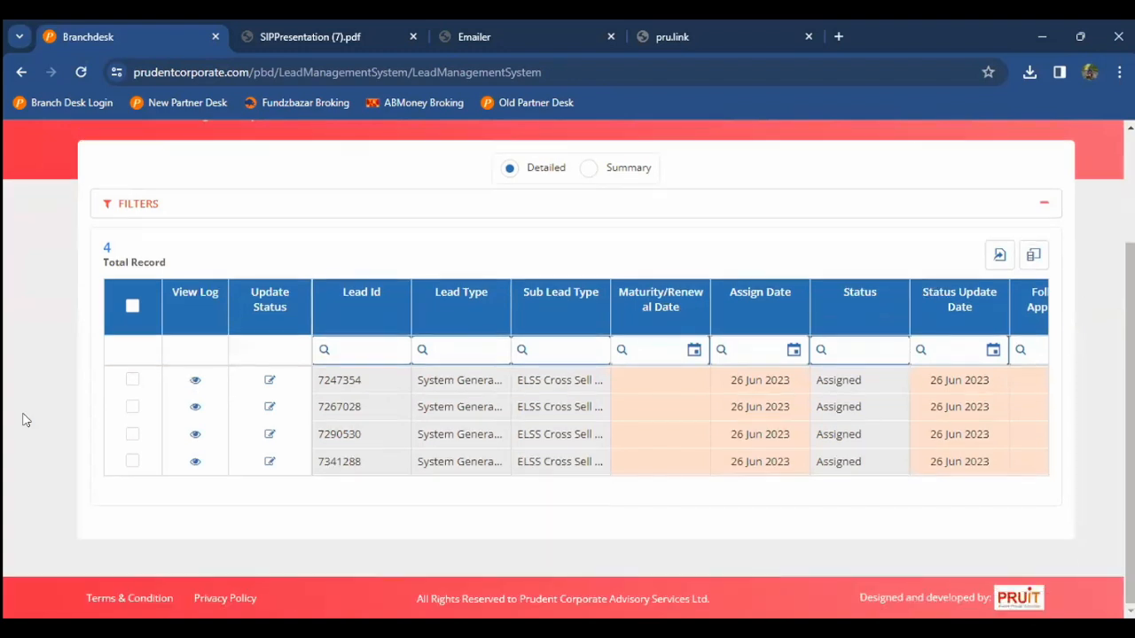
click(580, 404)
scroll(578, 401, right, 10)
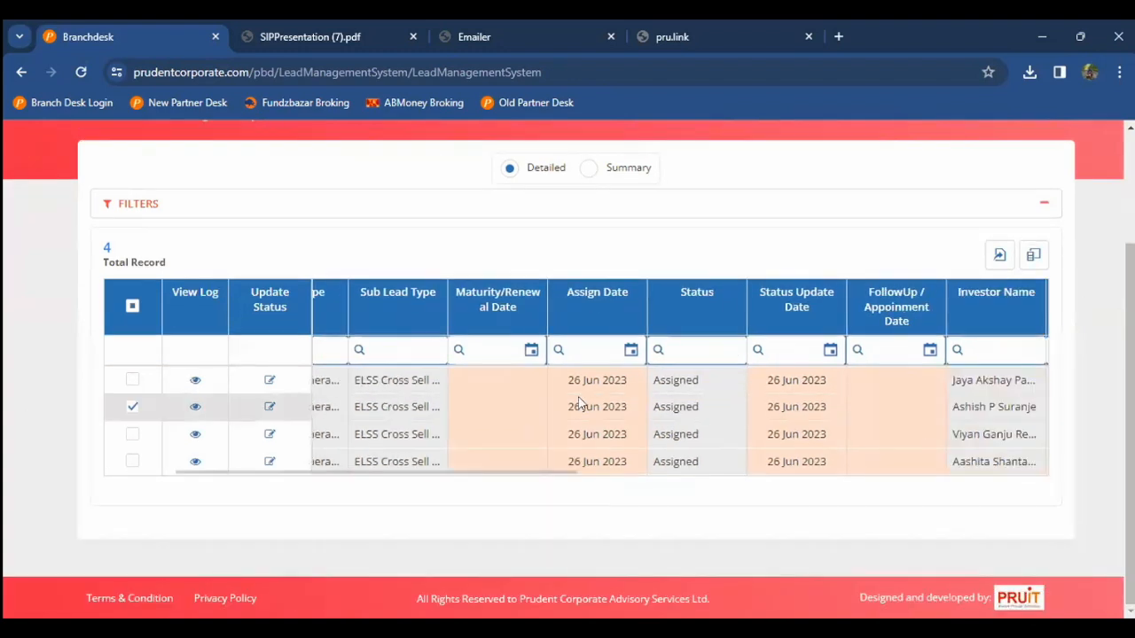
scroll(578, 403, left, 8)
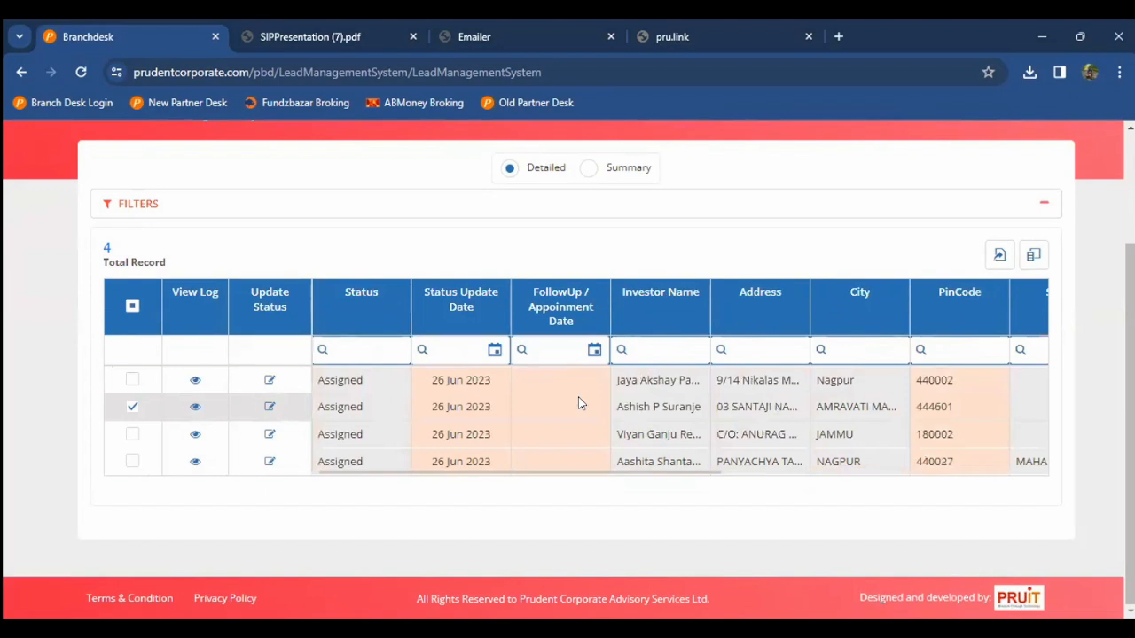
triple_click(635, 390)
scroll(635, 390, right, 8)
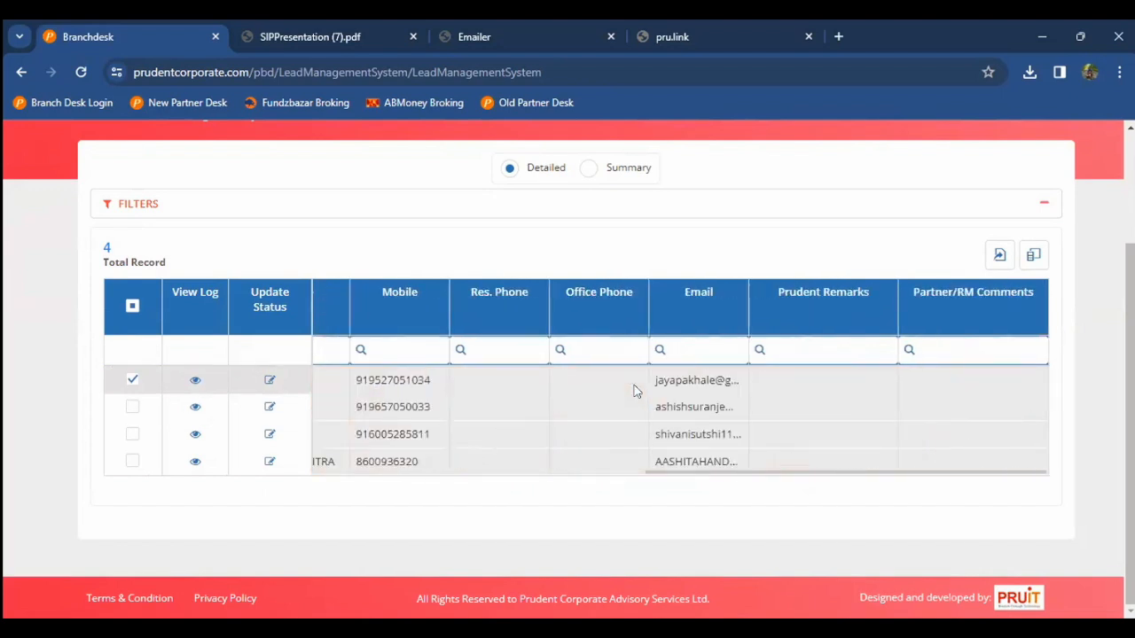
drag(955, 478, 266, 453)
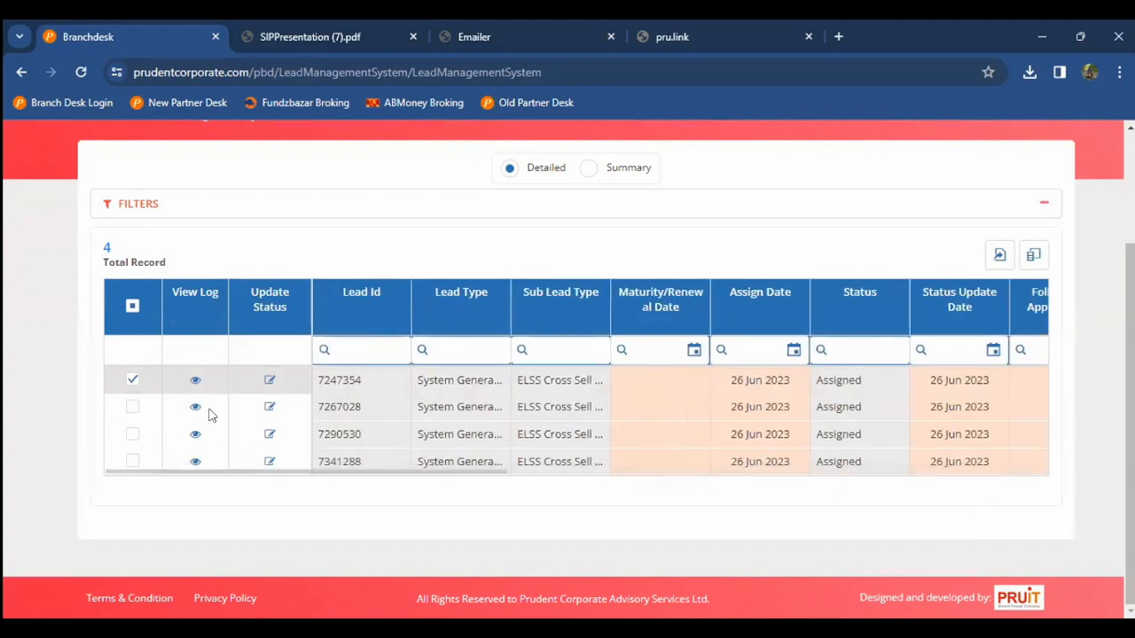
click(195, 379)
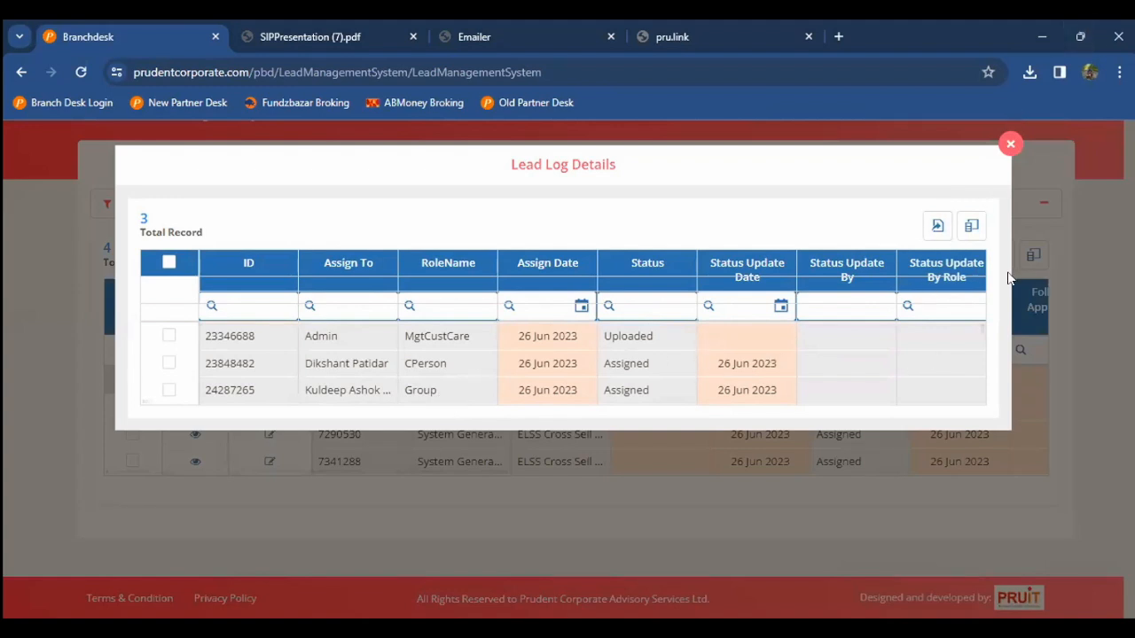
Step: Close the lead log and review the first lead's available status options
click(1011, 141)
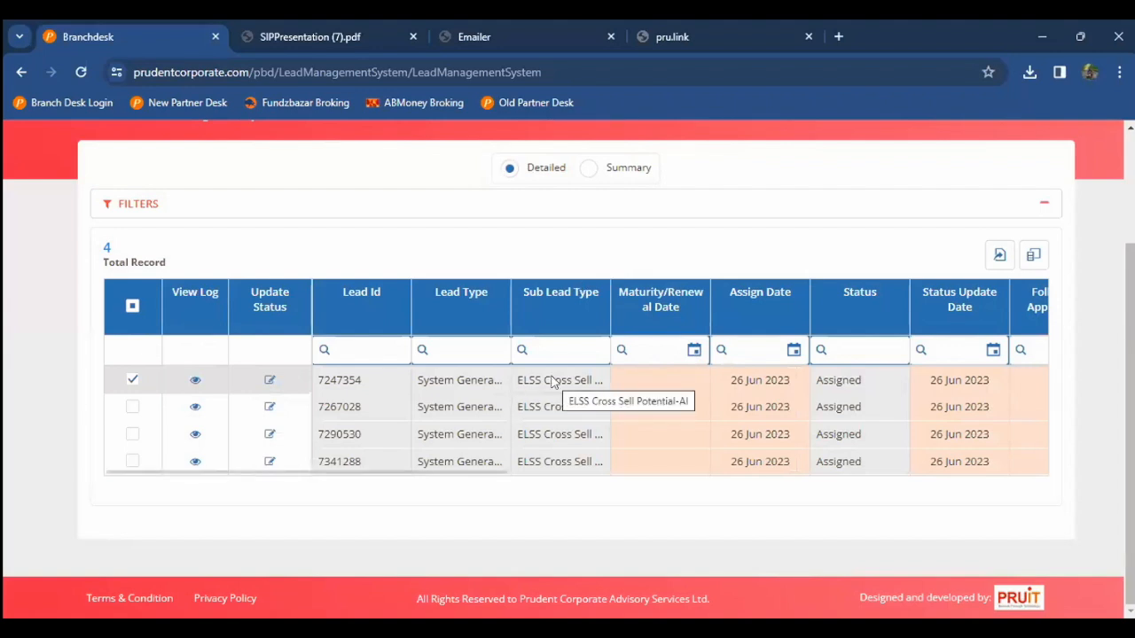
click(269, 382)
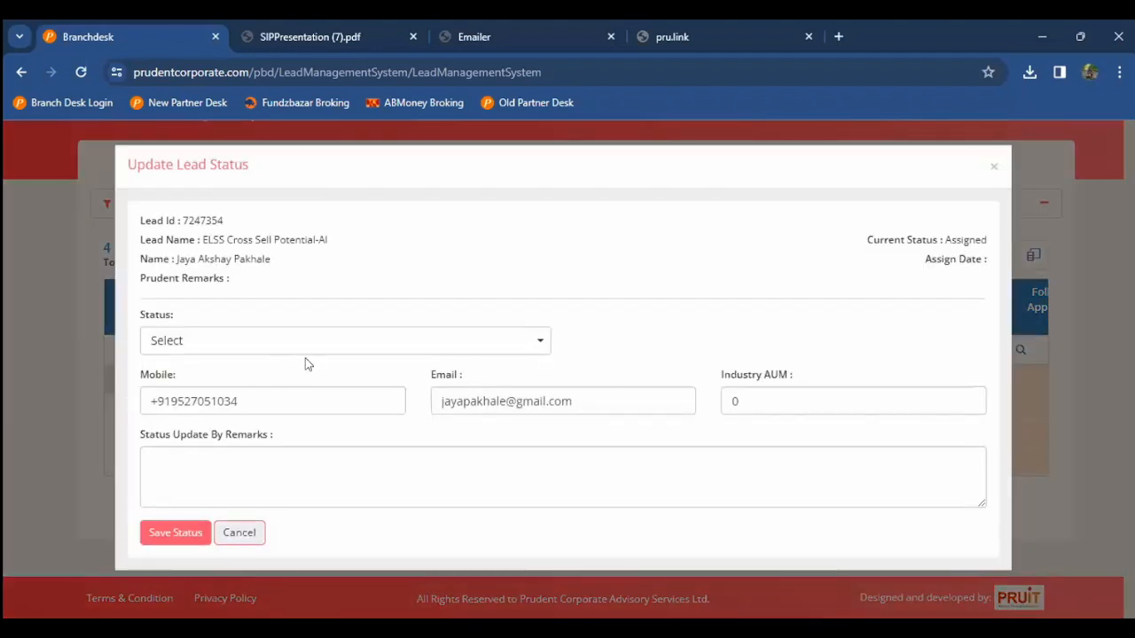
click(381, 337)
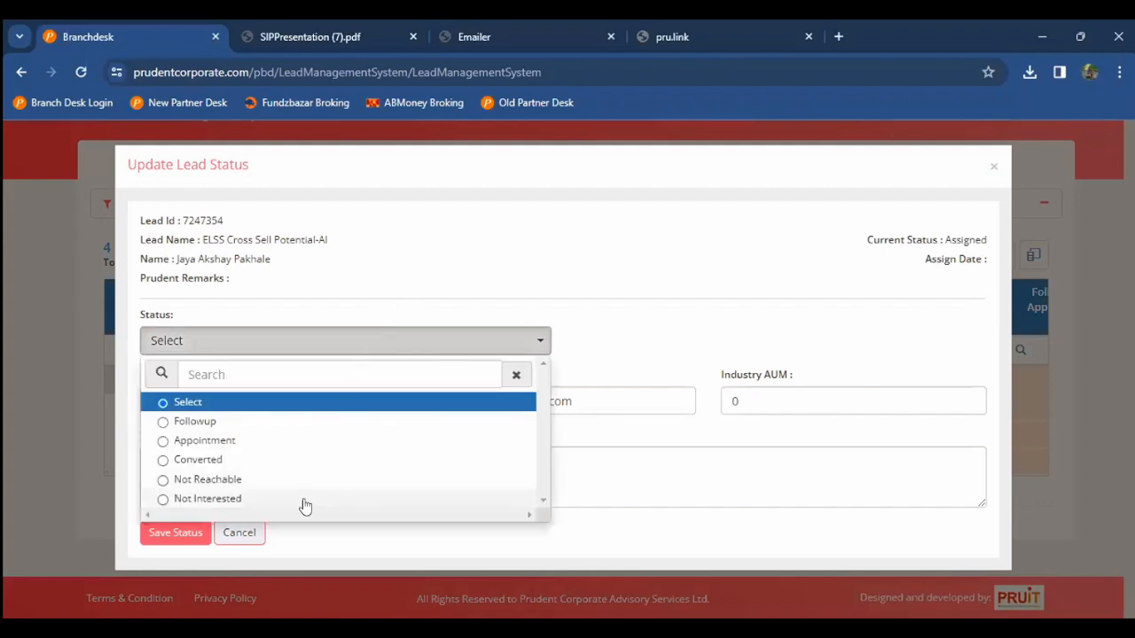
click(716, 262)
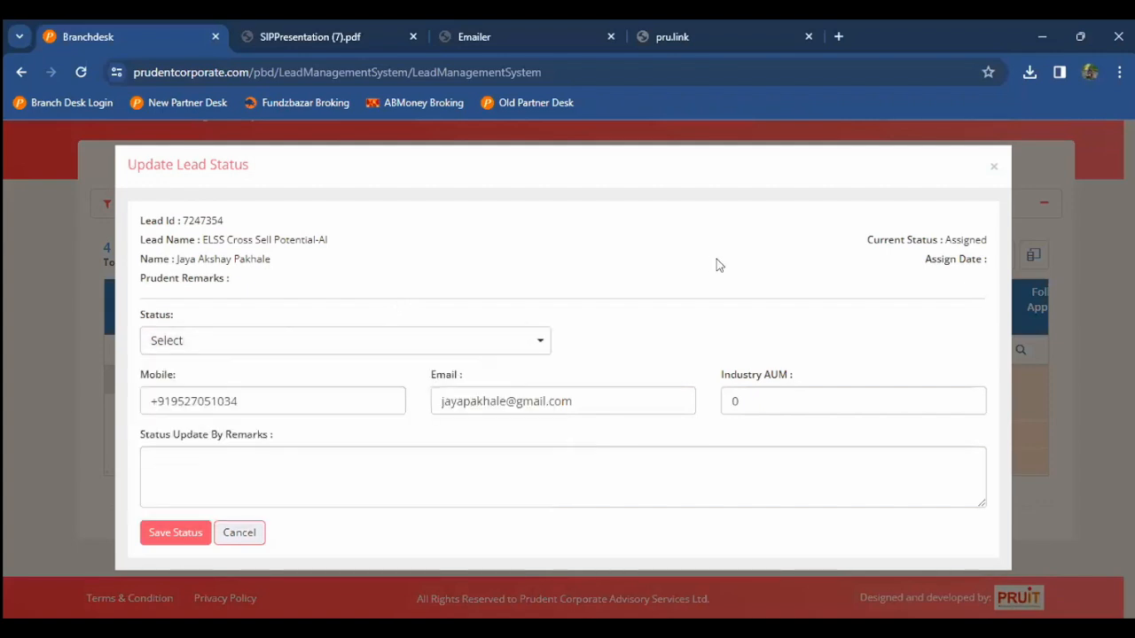
Step: Close the status update form unsaved and return to the home dashboard
click(997, 168)
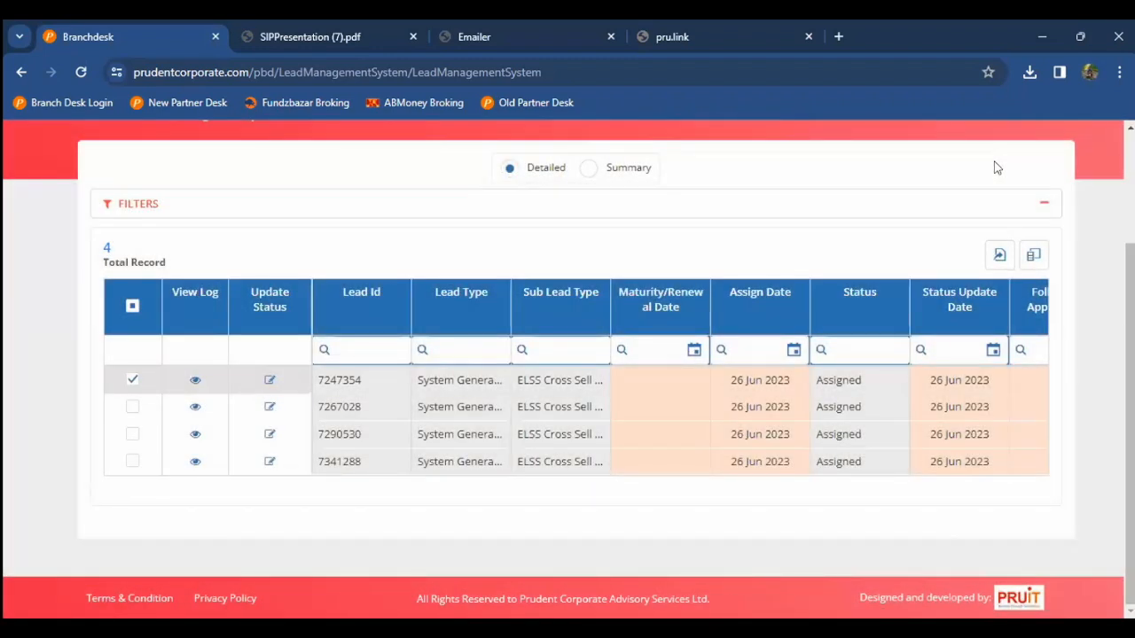
scroll(851, 167, up, 2)
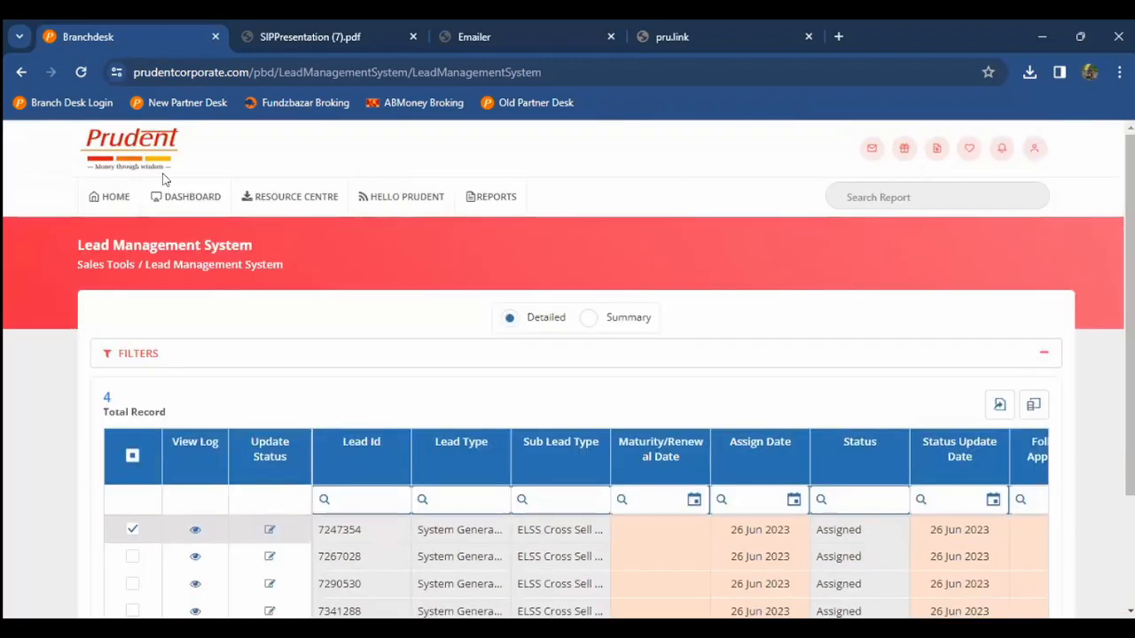
click(115, 194)
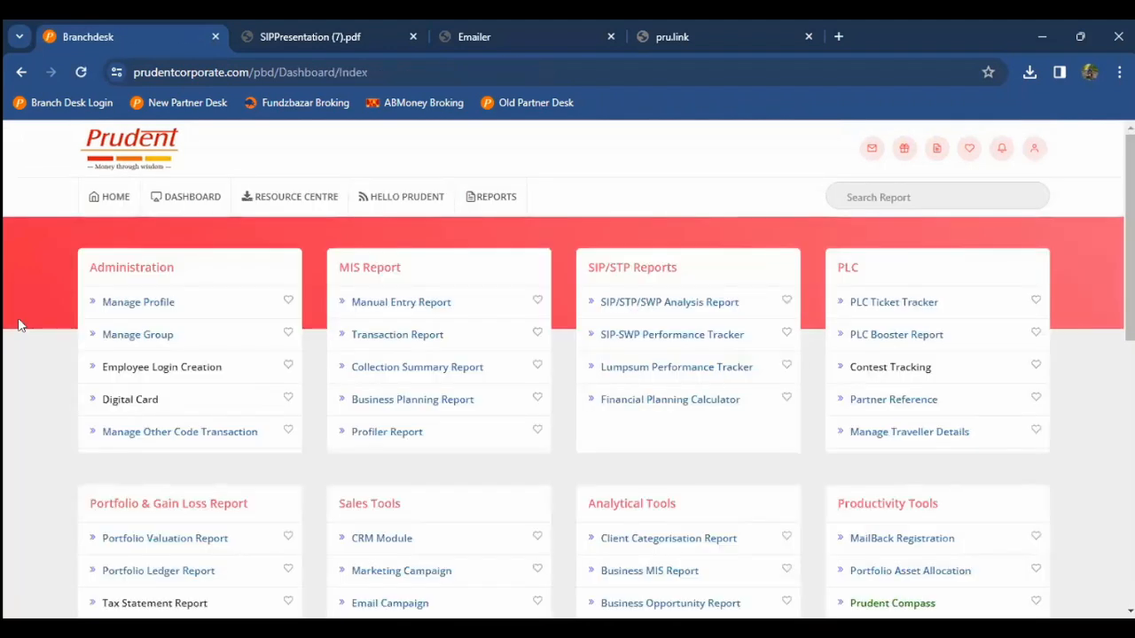
Step: Browse the report dashboard and open the Client Categorisation Report under Analytical Tools
scroll(19, 325, down, 1)
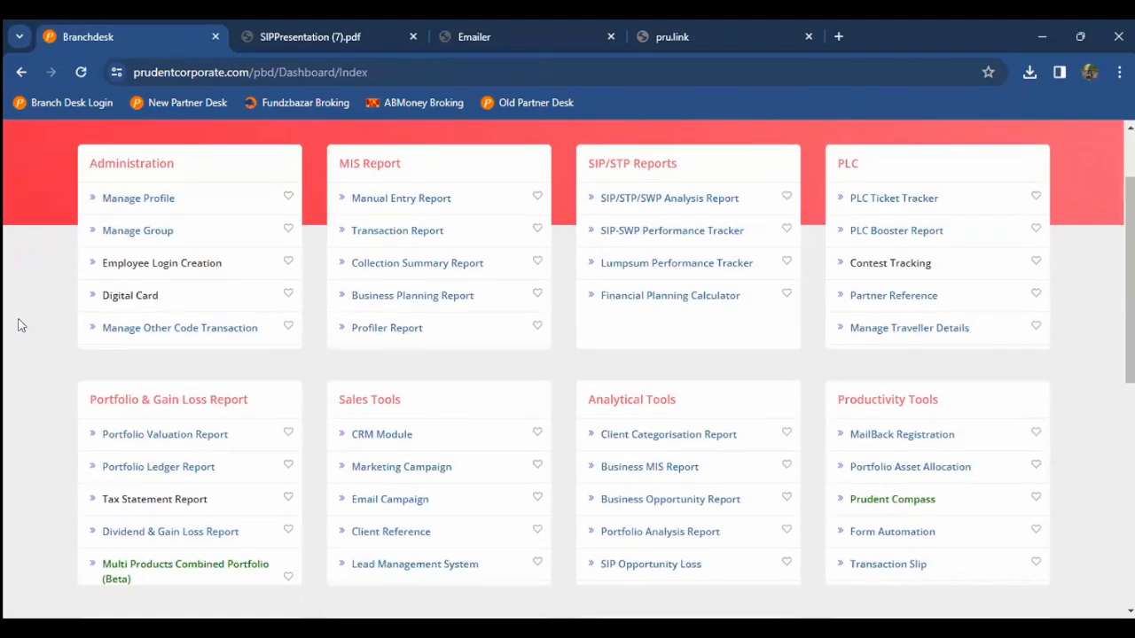
scroll(19, 325, down, 1)
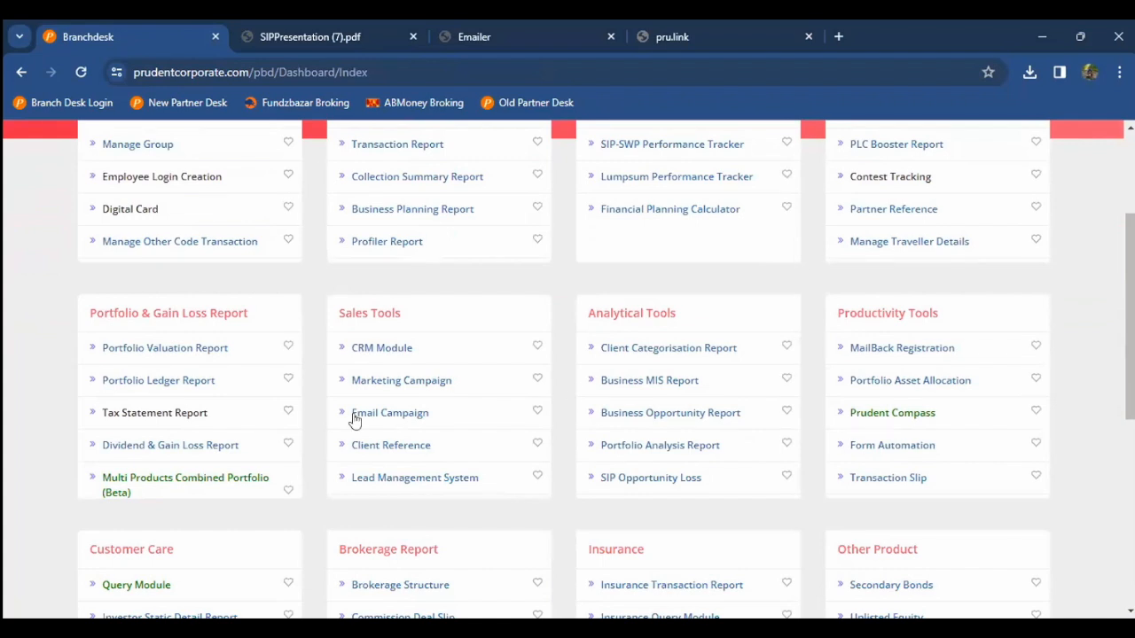
scroll(325, 408, down, 1)
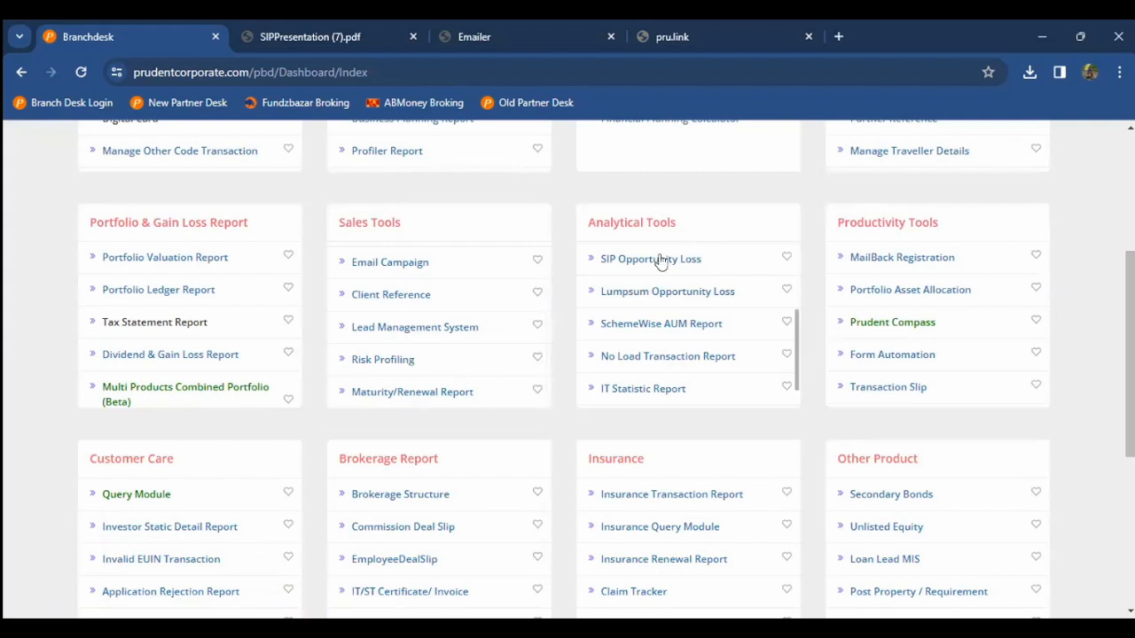
scroll(661, 260, up, 1)
scroll(661, 260, up, 1)
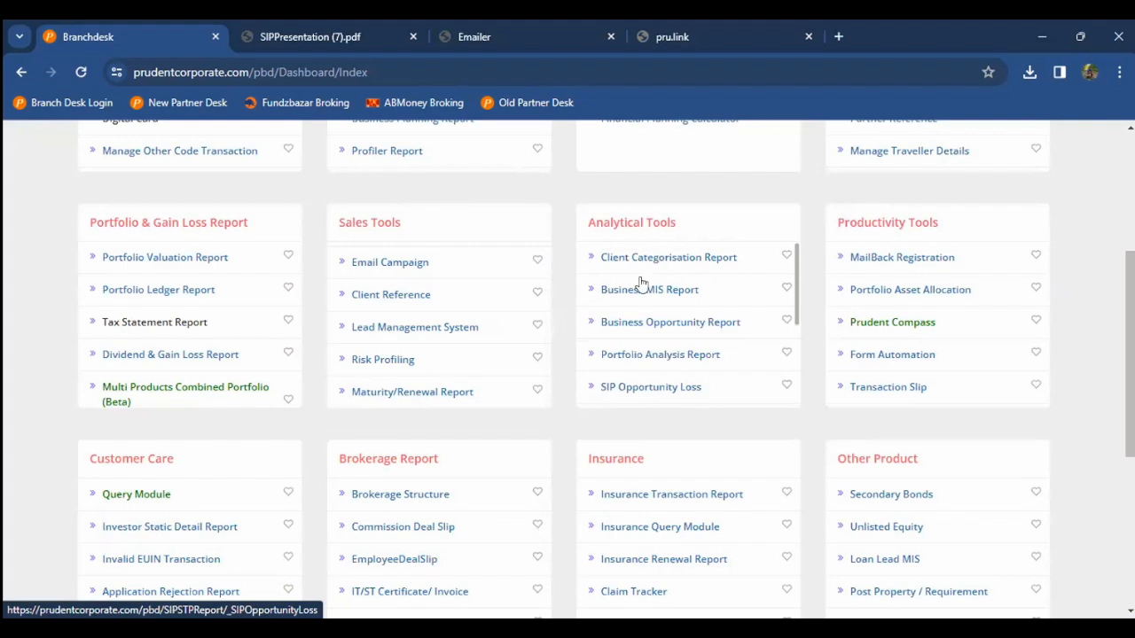
click(659, 258)
Step: Scroll through the 334 sub-groups' AUM, SIP amount and category
scroll(580, 262, down, 2)
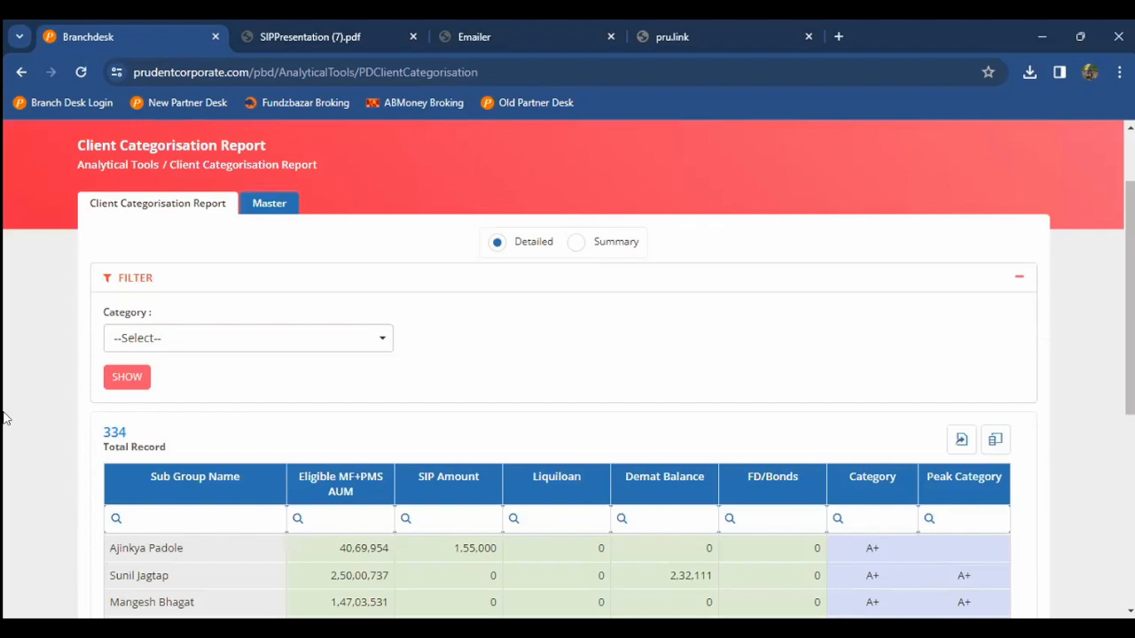
scroll(5, 417, down, 3)
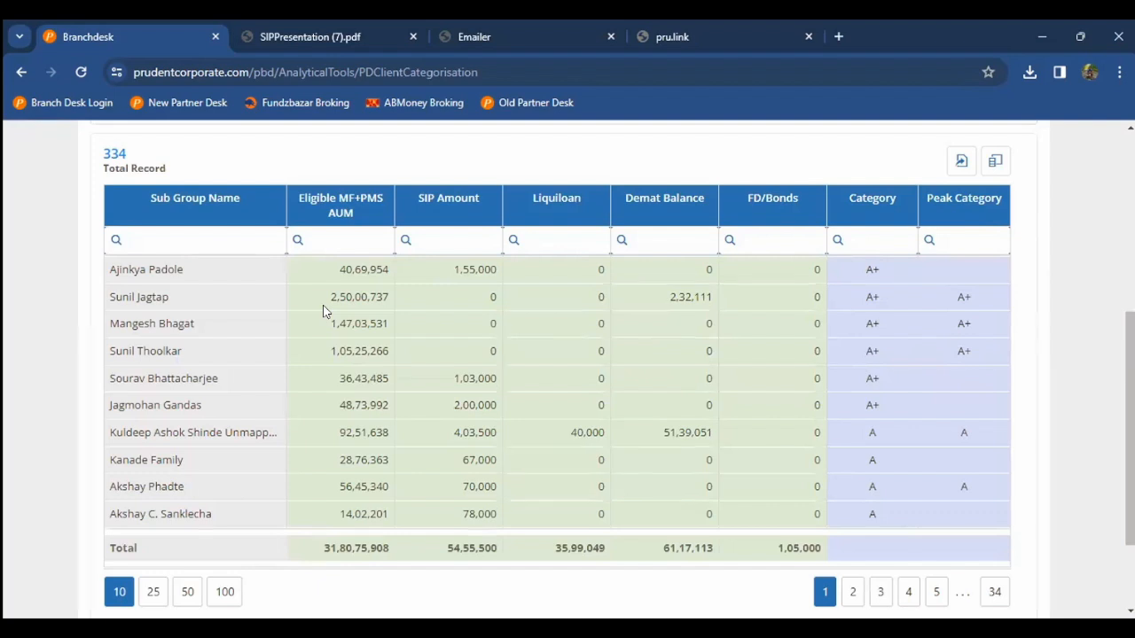
scroll(323, 310, up, 3)
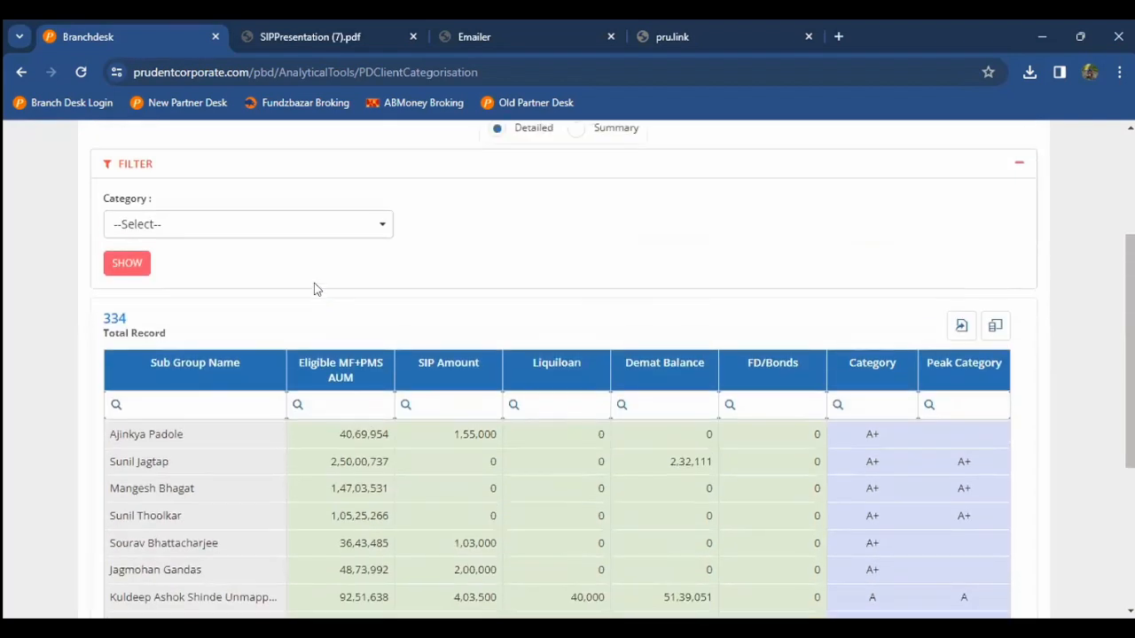
Step: Show the Master tab with its 8 category thresholds from A+ to NIL
click(279, 195)
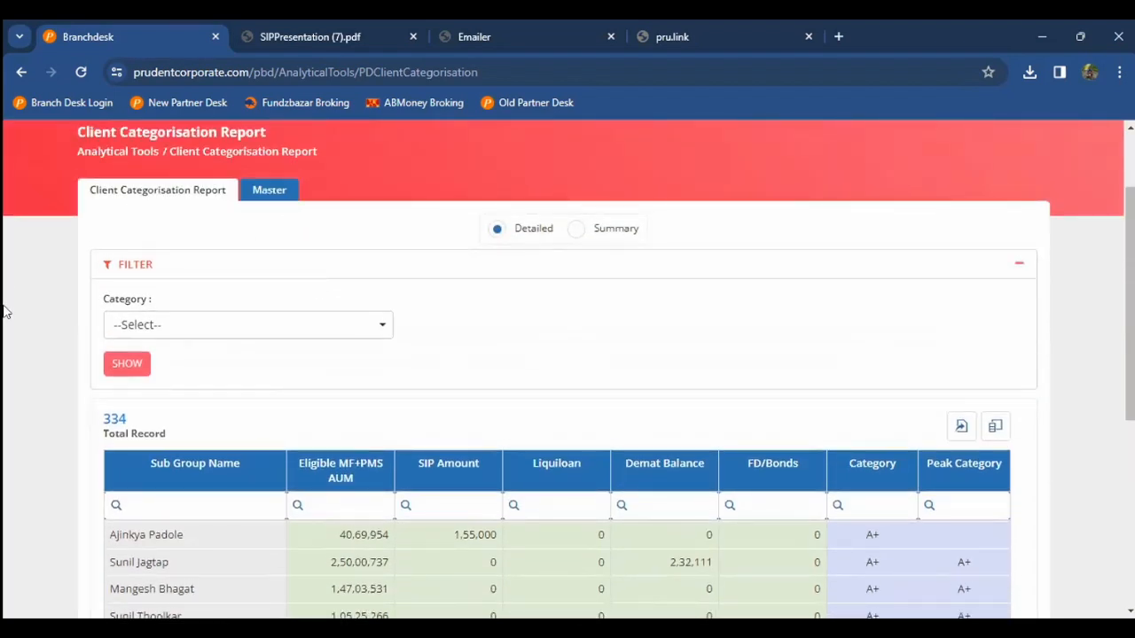
scroll(31, 311, down, 1)
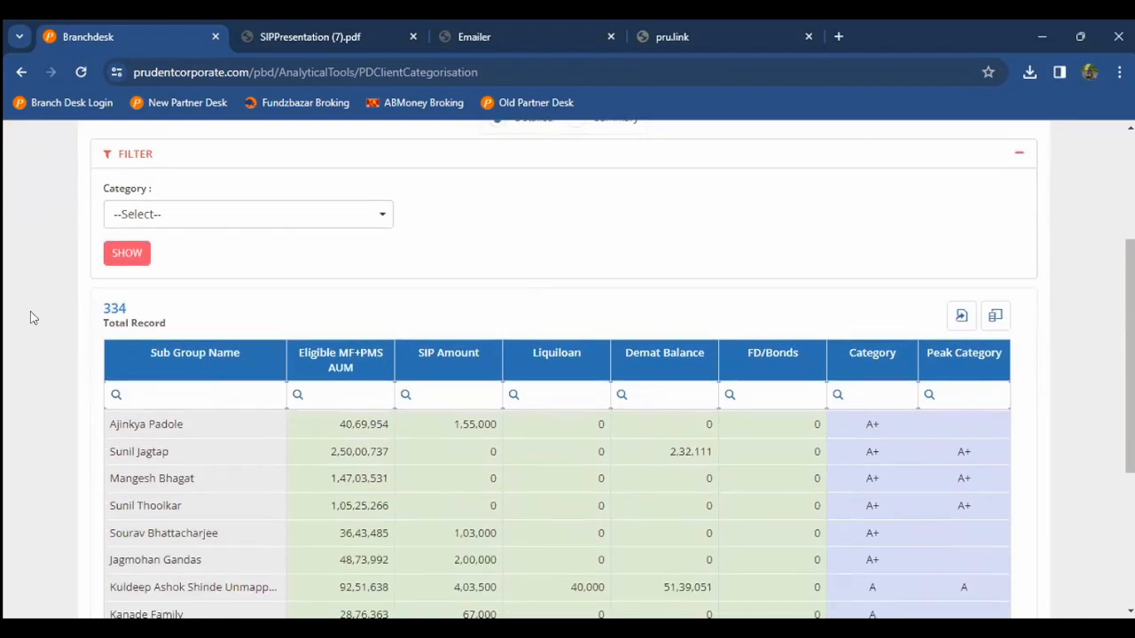
scroll(31, 318, up, 1)
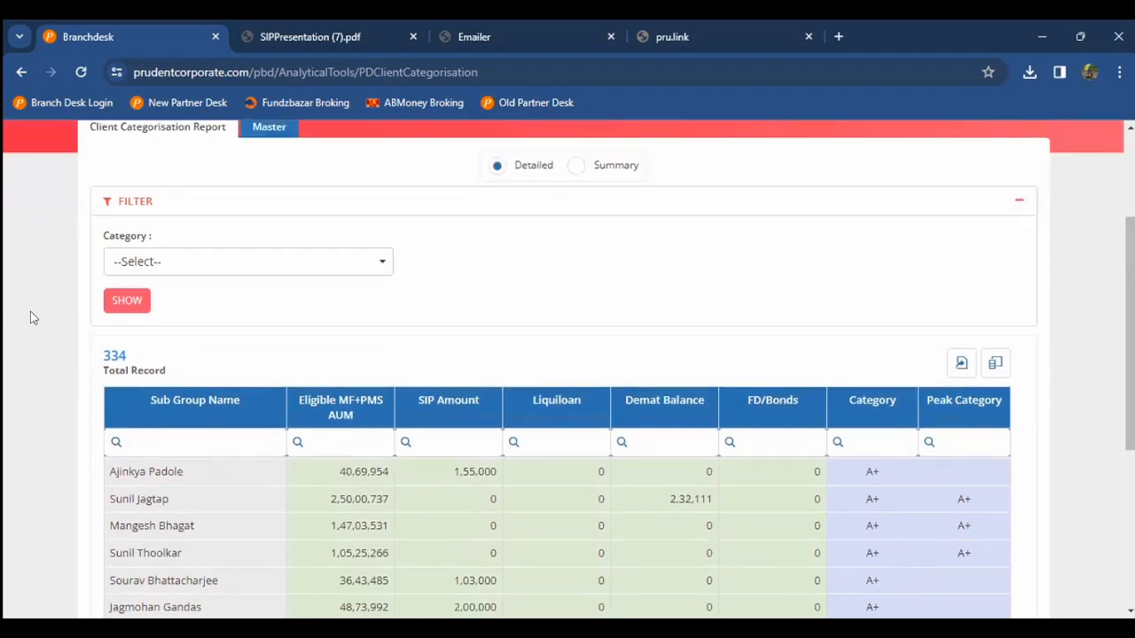
scroll(105, 406, up, 1)
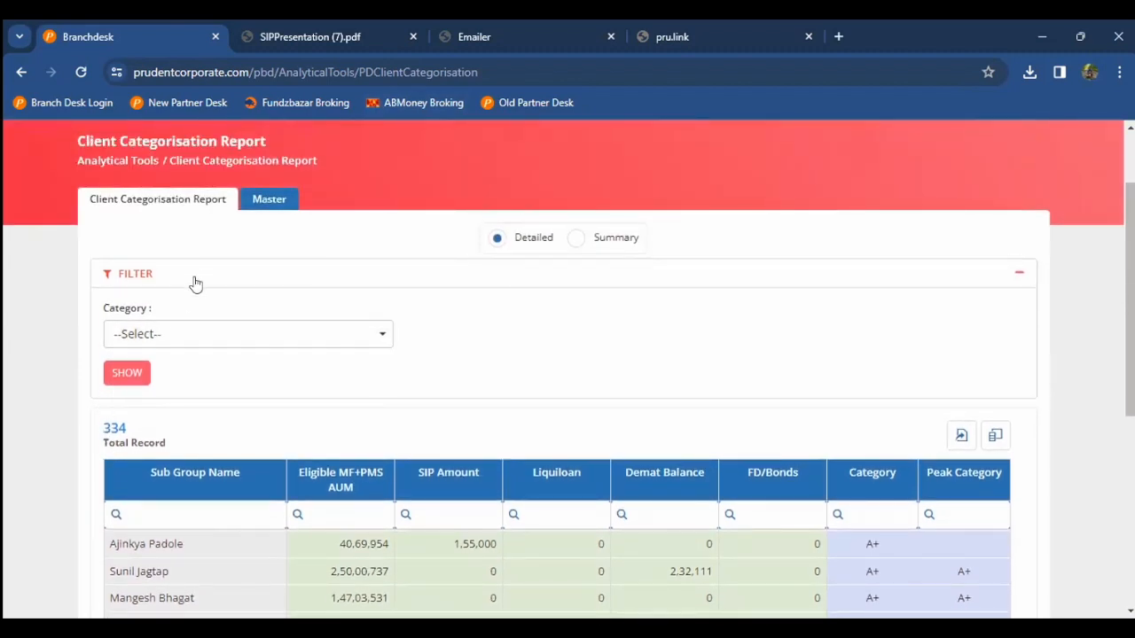
click(265, 200)
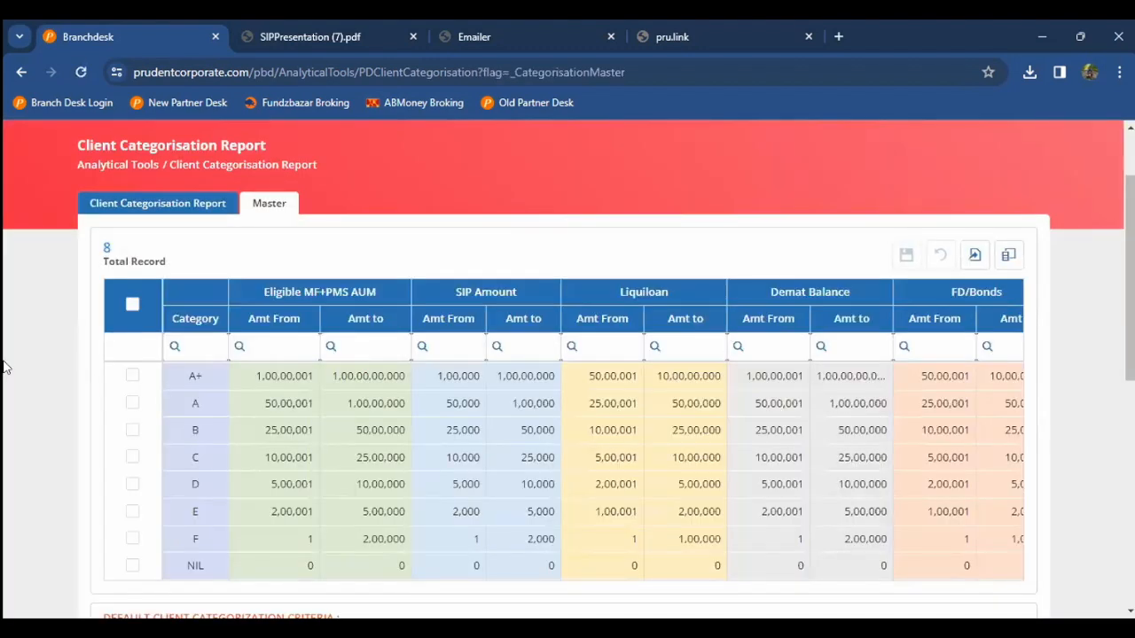
Step: Blank category A's Eligible MF+PMS AUM Amt From value, then return to the Detailed report
scroll(4, 366, down, 5)
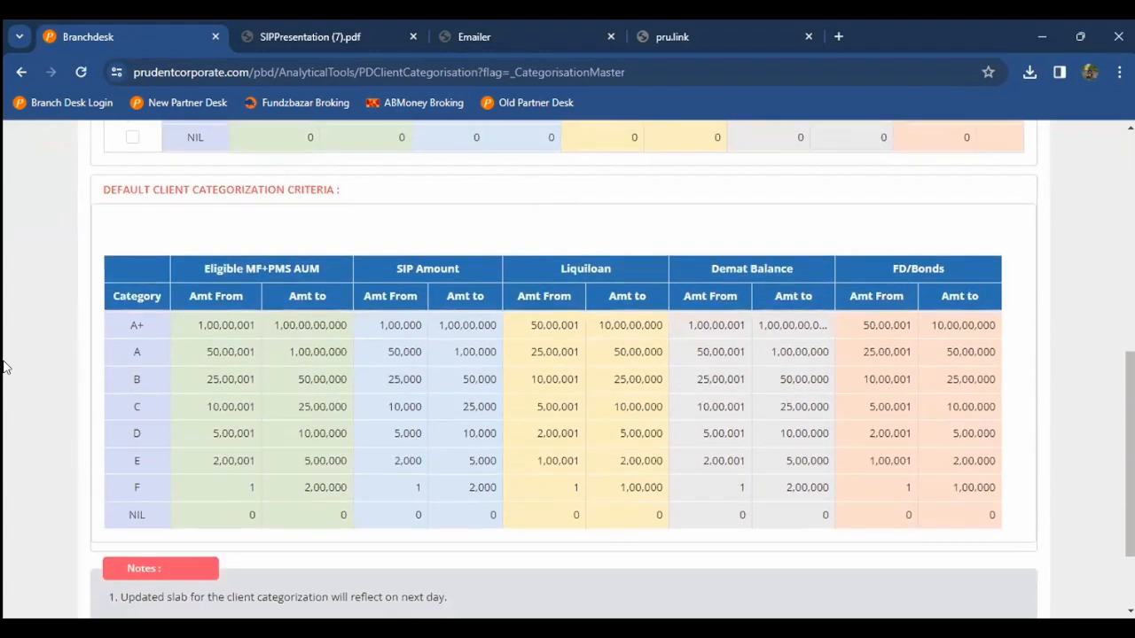
scroll(4, 366, up, 3)
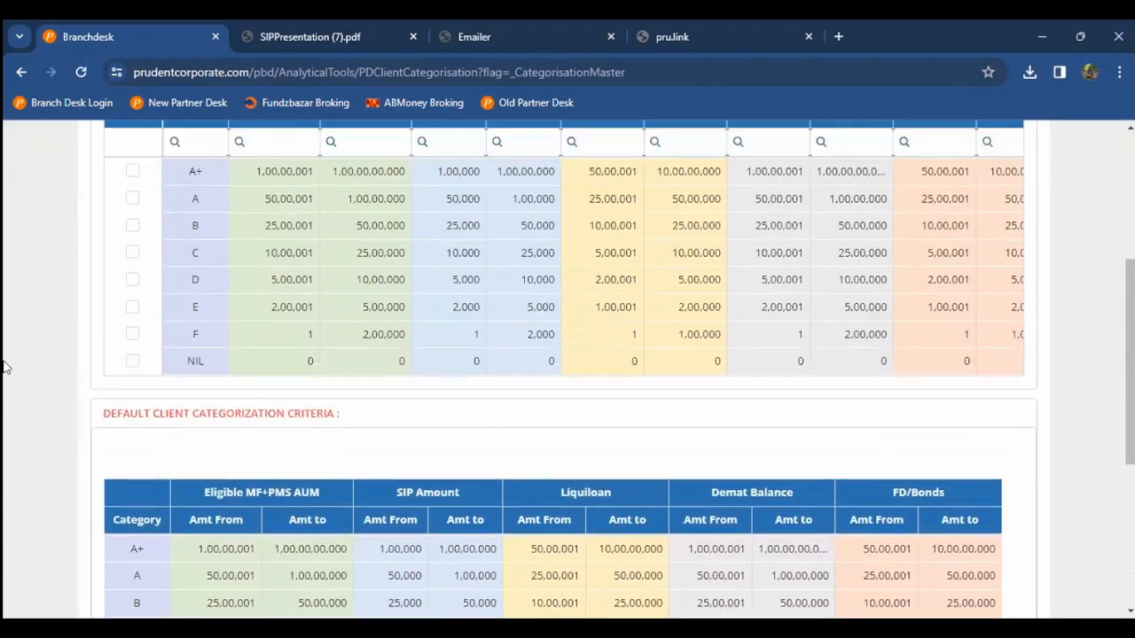
scroll(4, 366, up, 2)
click(135, 377)
click(273, 327)
scroll(272, 328, up, 11)
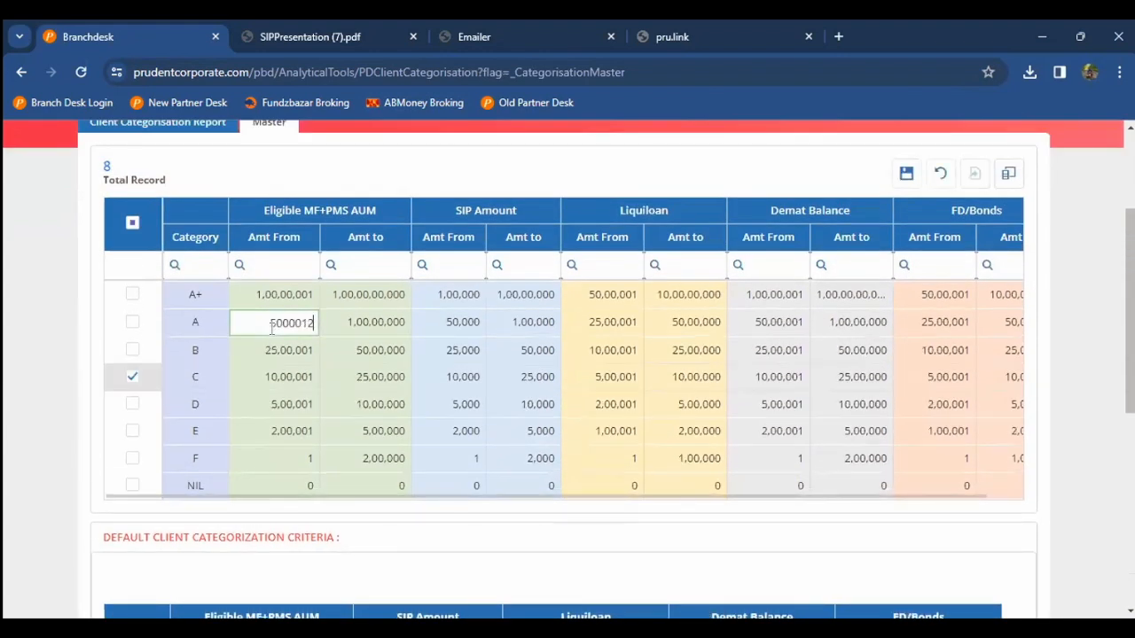
double_click(289, 321)
key(BackSpace)
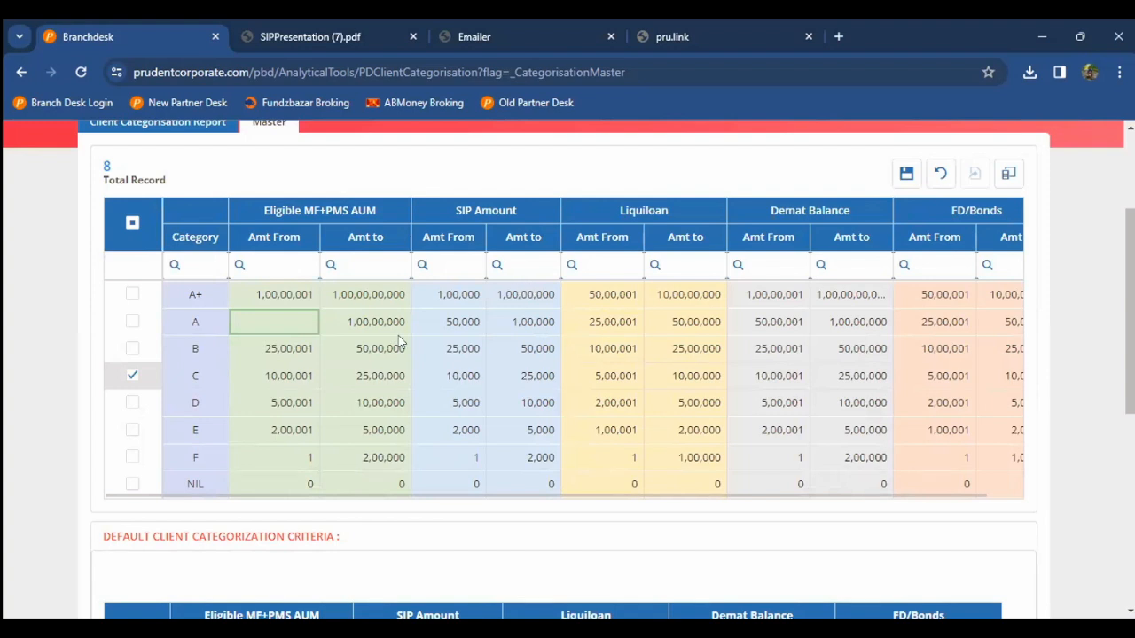
scroll(399, 341, up, 2)
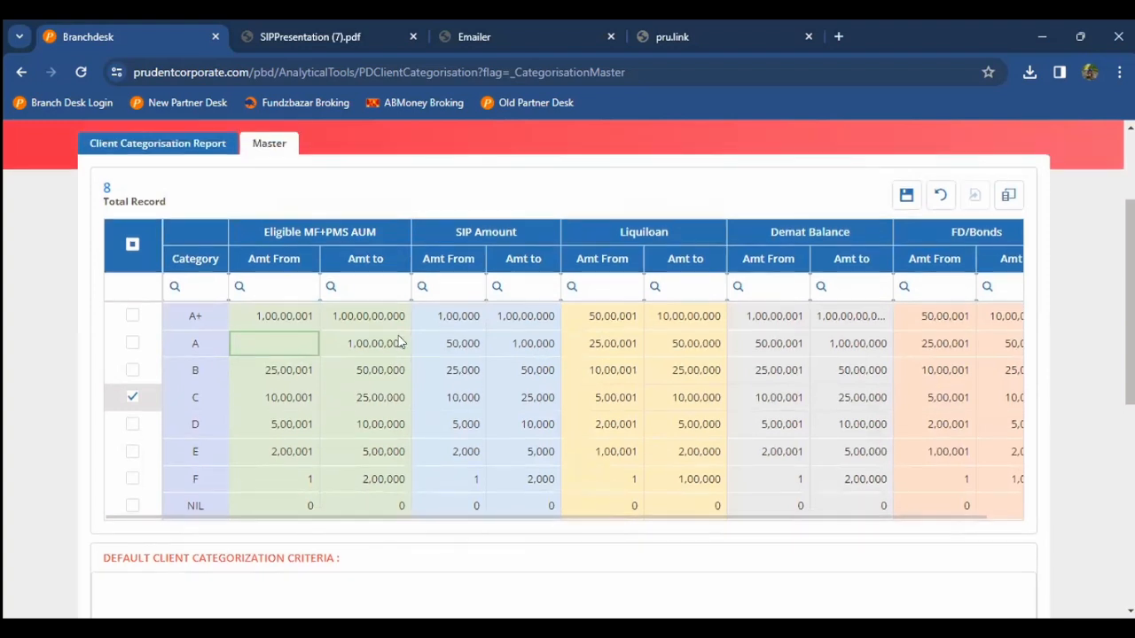
click(186, 235)
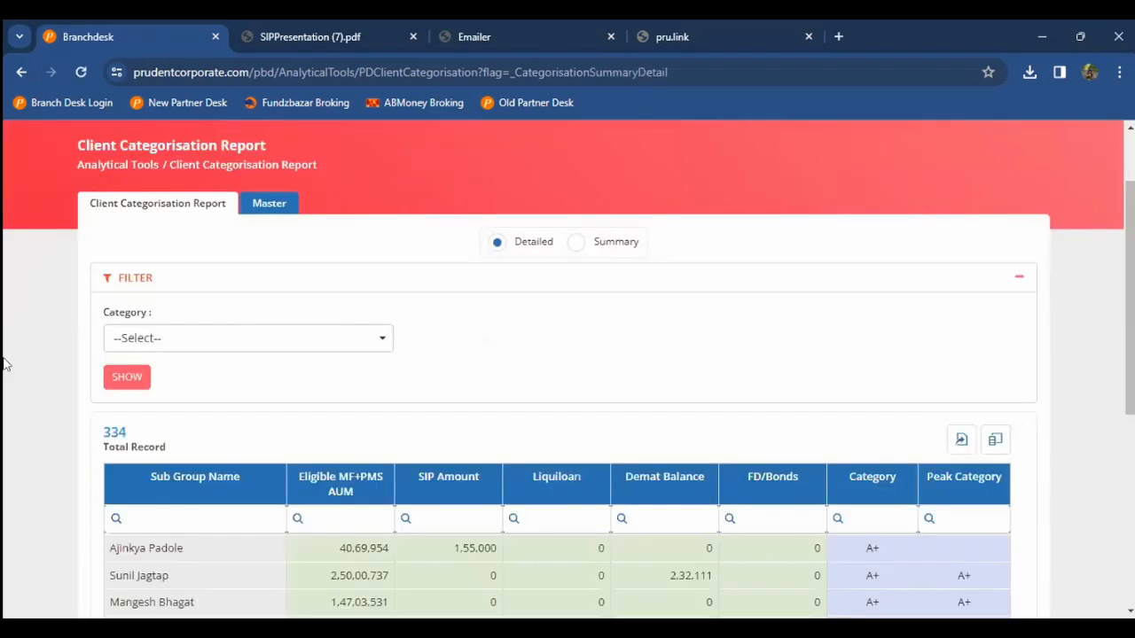
scroll(4, 364, down, 2)
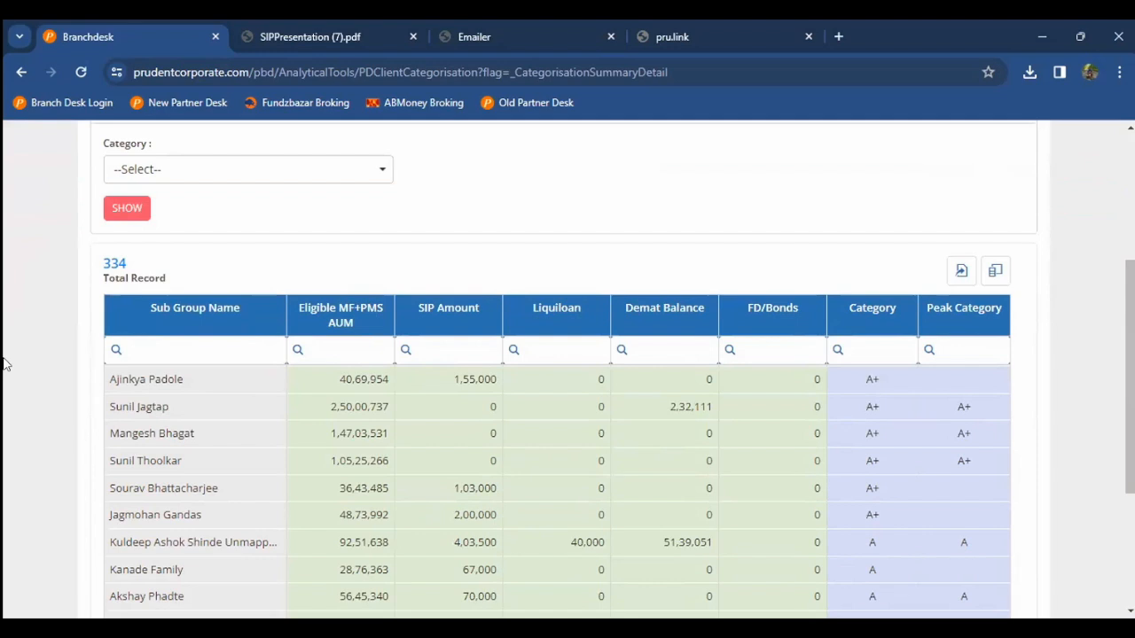
scroll(4, 363, down, 1)
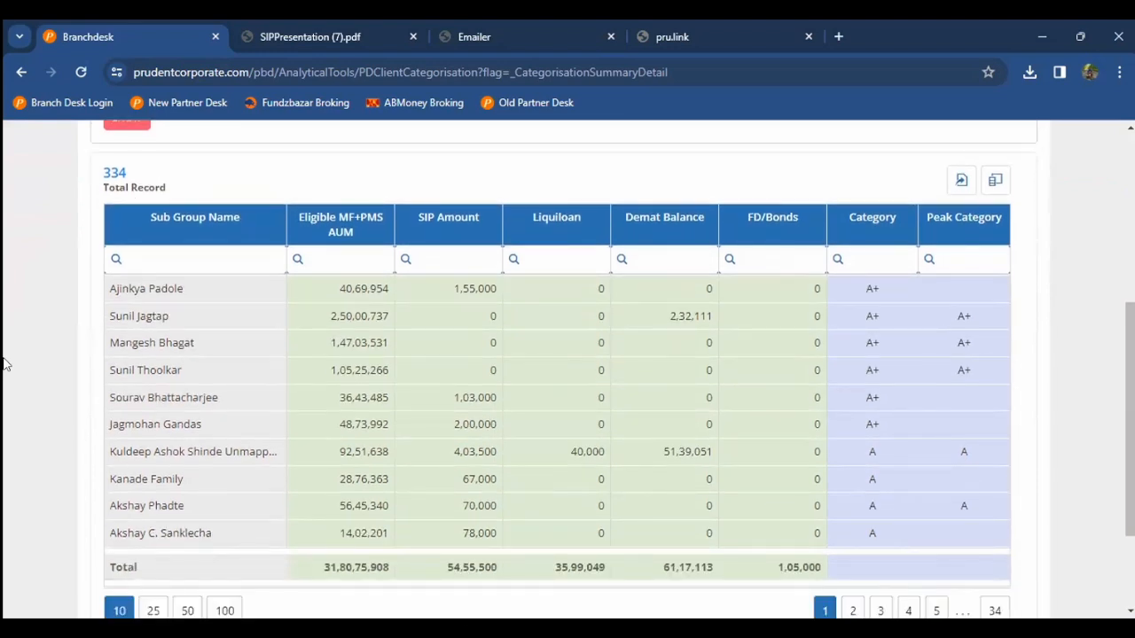
scroll(4, 363, down, 1)
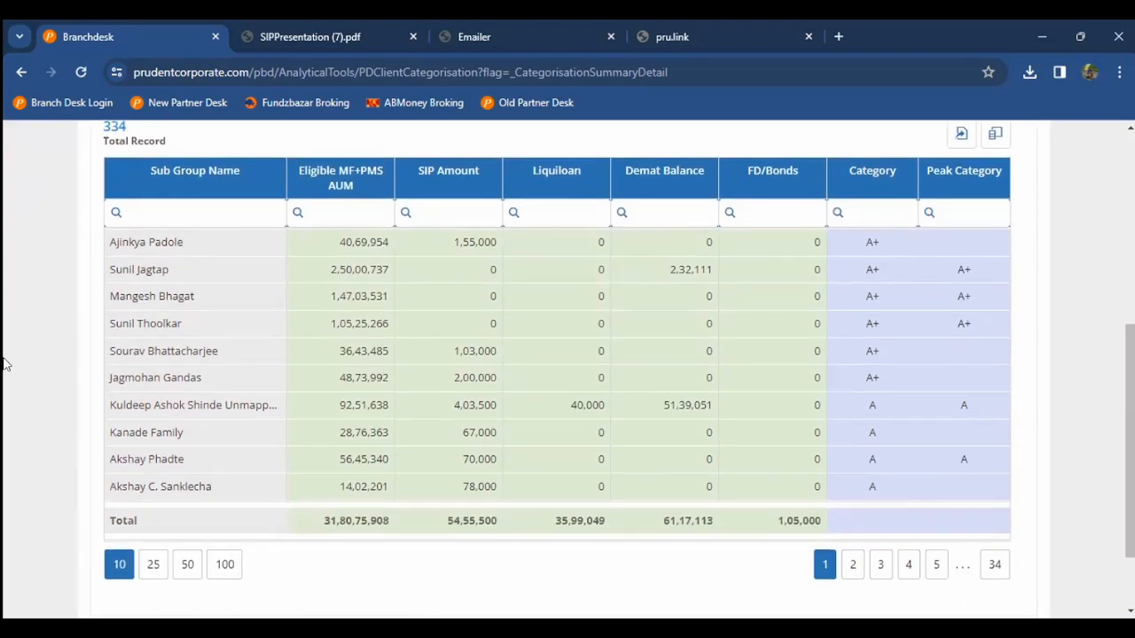
scroll(5, 364, down, 1)
scroll(560, 303, up, 1)
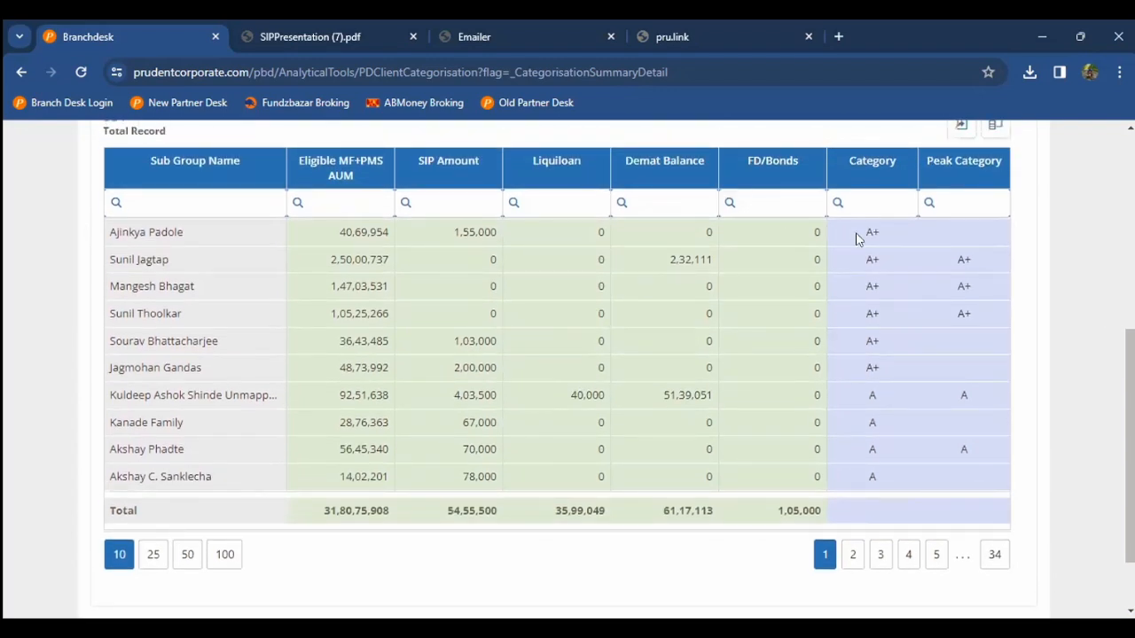
drag(860, 236, 876, 240)
double_click(344, 238)
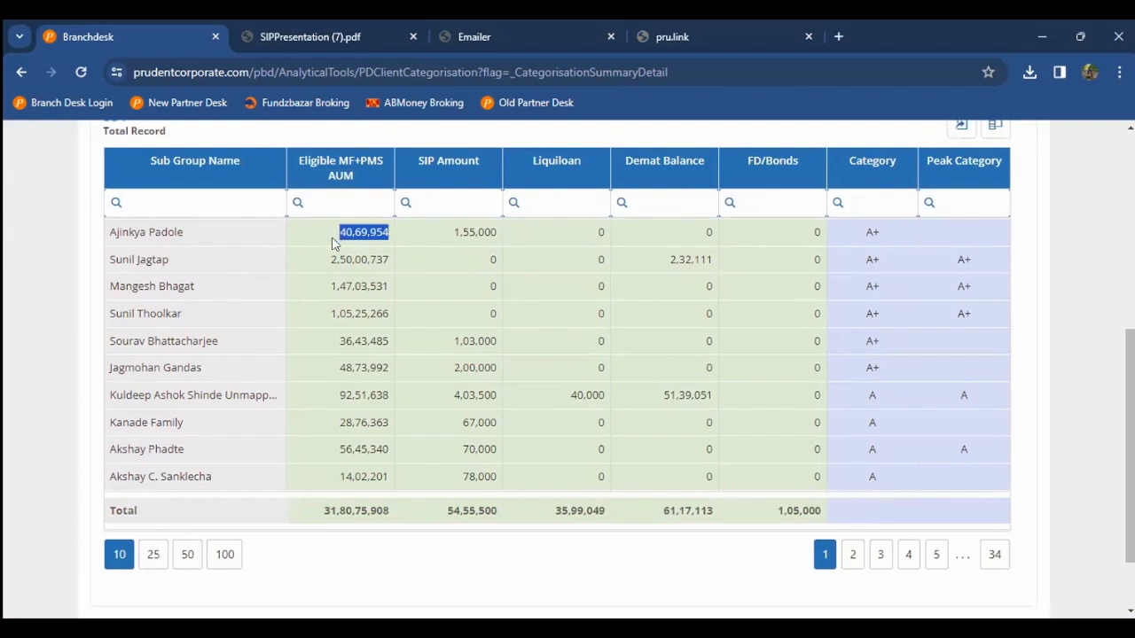
double_click(454, 232)
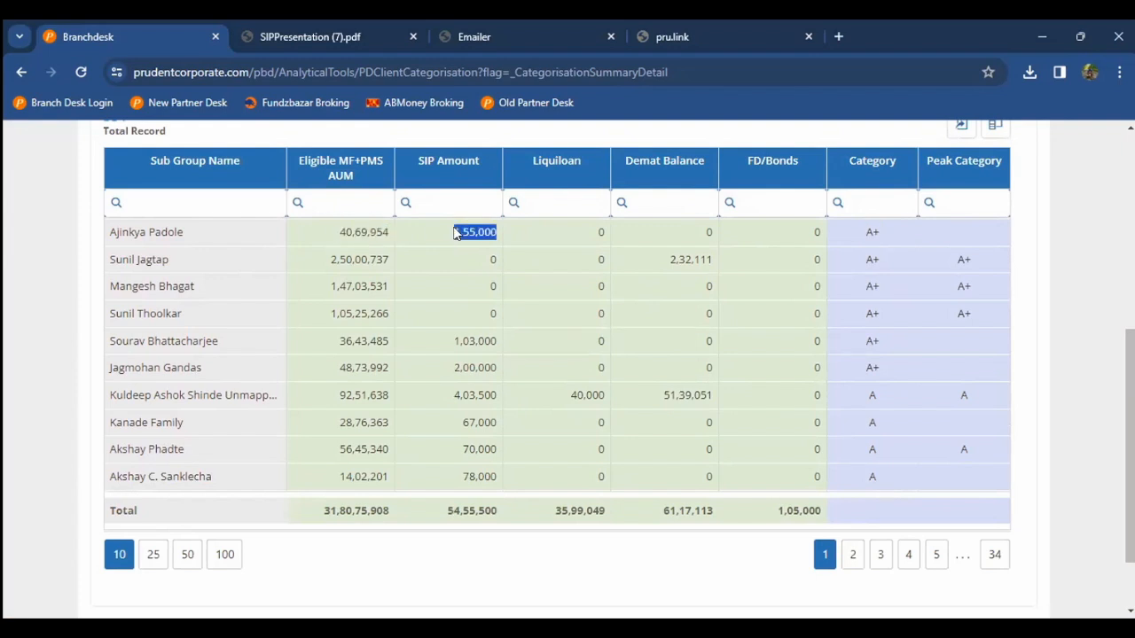
double_click(602, 234)
click(606, 238)
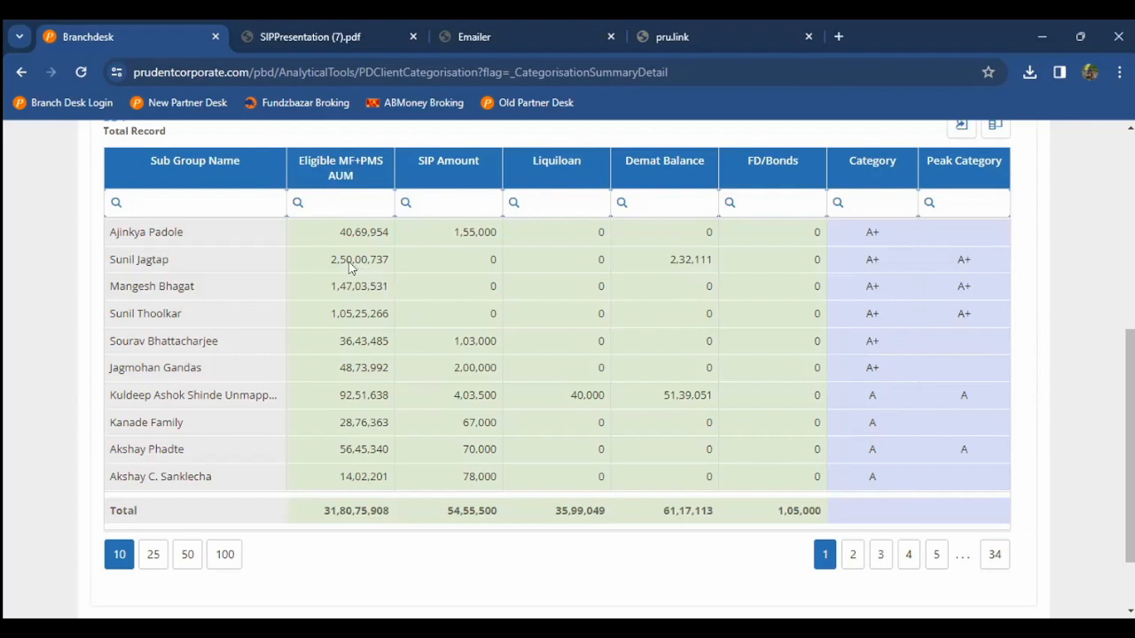
drag(342, 266, 392, 268)
drag(669, 262, 705, 266)
click(477, 265)
Step: Page through the categorisation table to page 4 of 34, where B-category sub-groups begin
scroll(899, 322, down, 1)
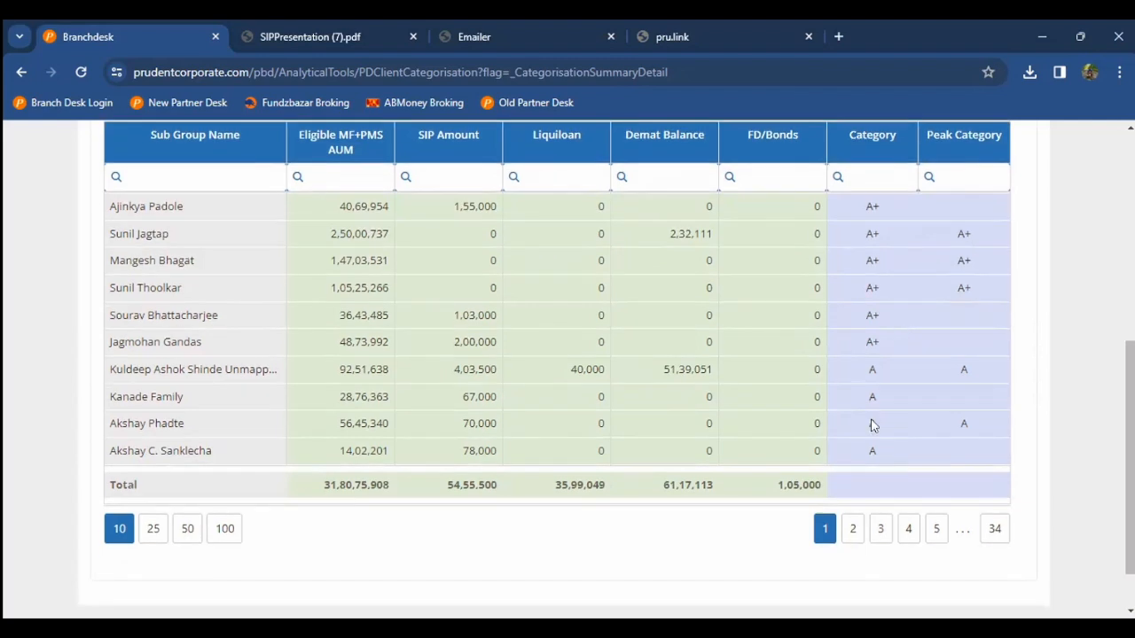
click(851, 528)
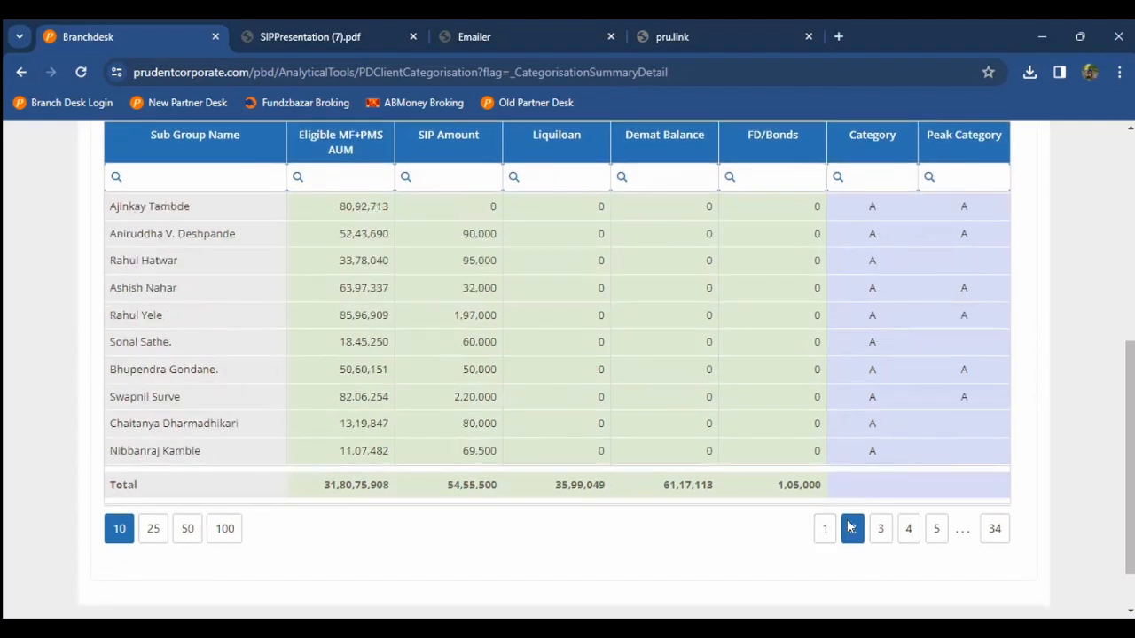
click(906, 530)
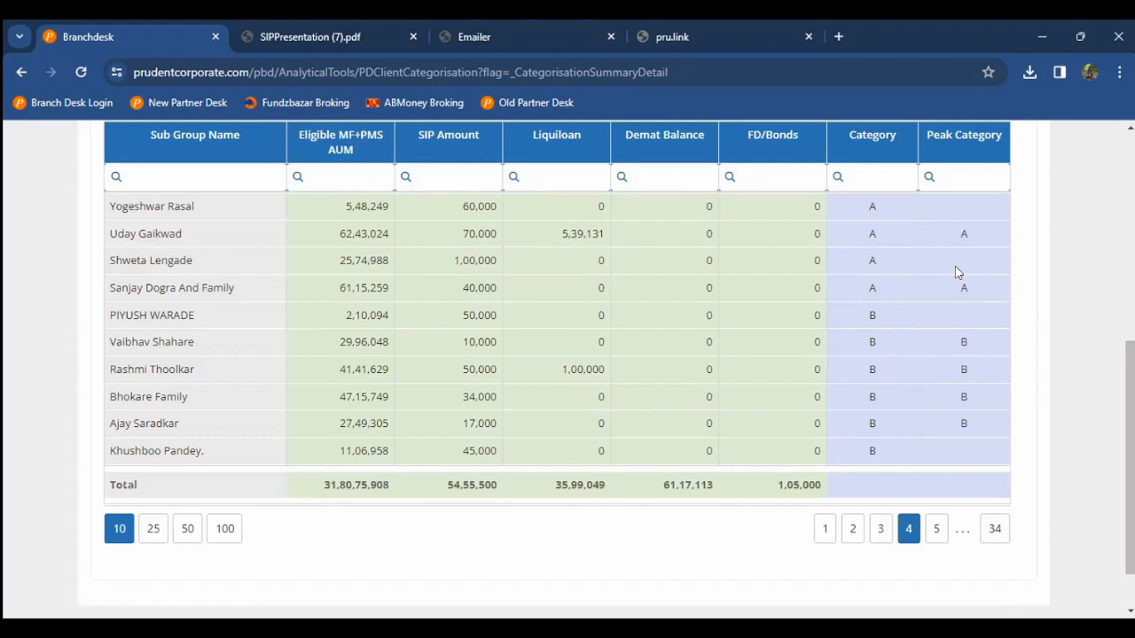
scroll(434, 242, up, 4)
scroll(434, 239, up, 2)
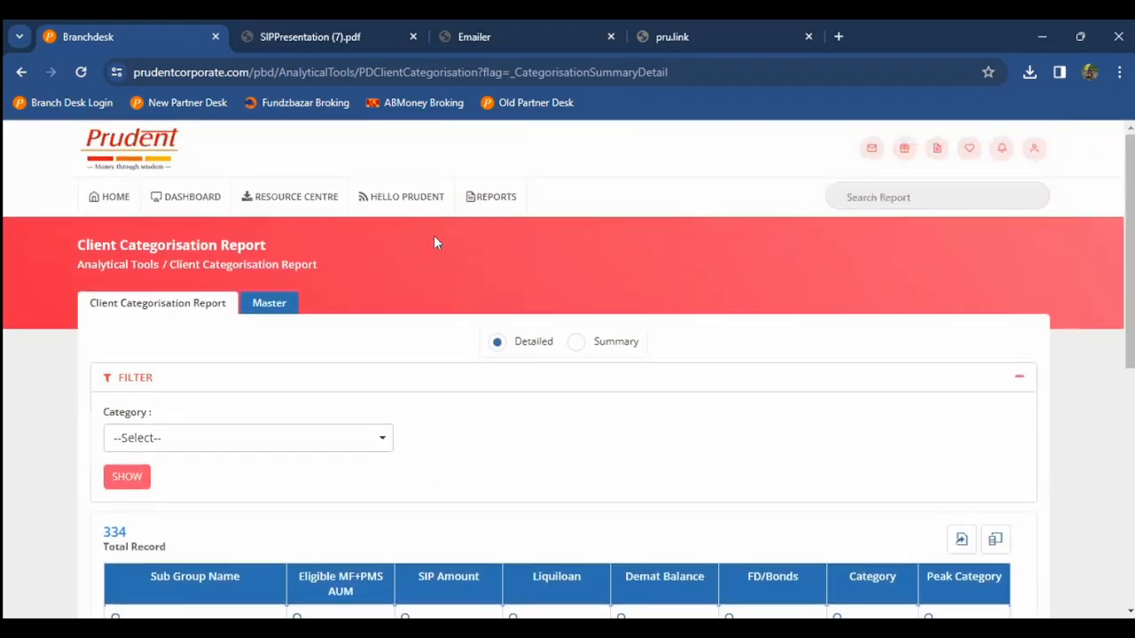
Step: Return to the dashboard and scroll down to the Analytical Tools card
click(143, 213)
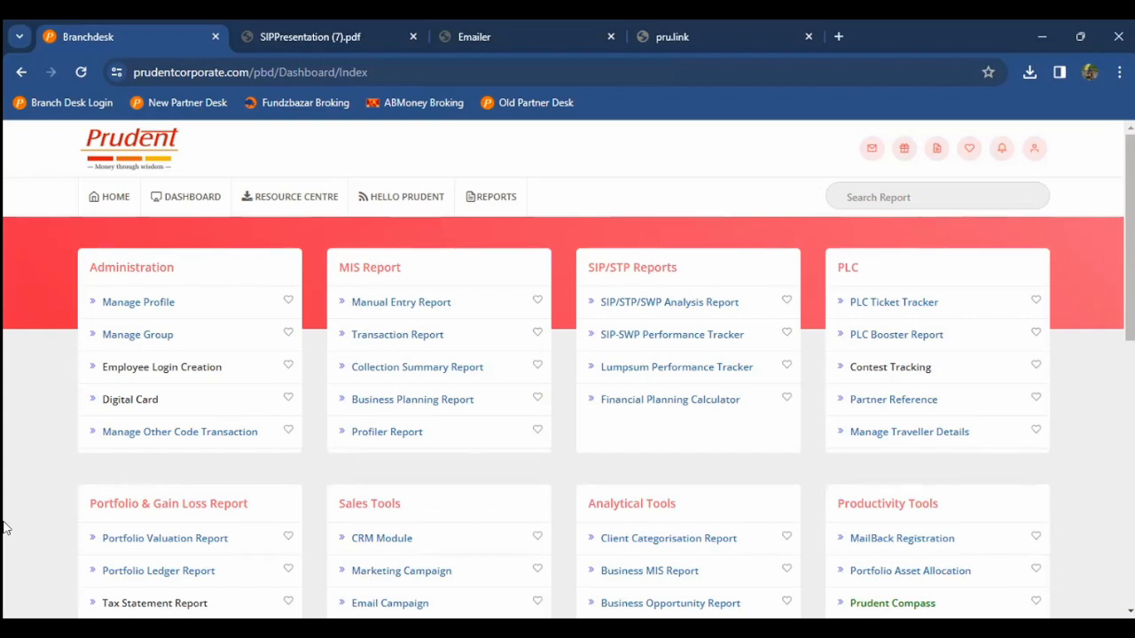
scroll(3, 528, down, 2)
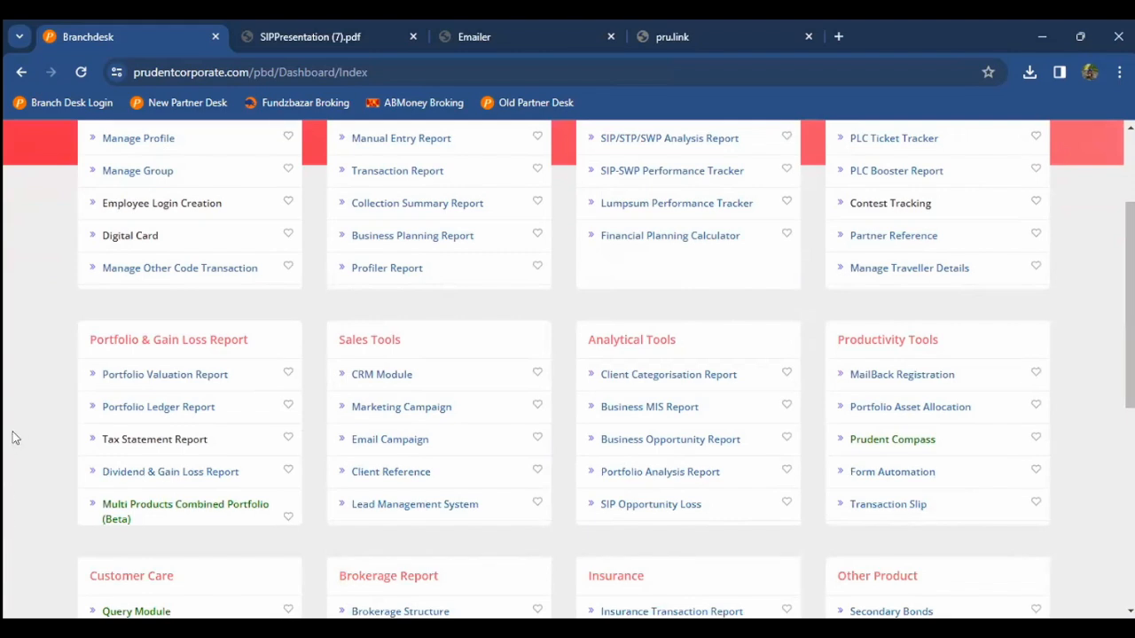
scroll(13, 437, down, 1)
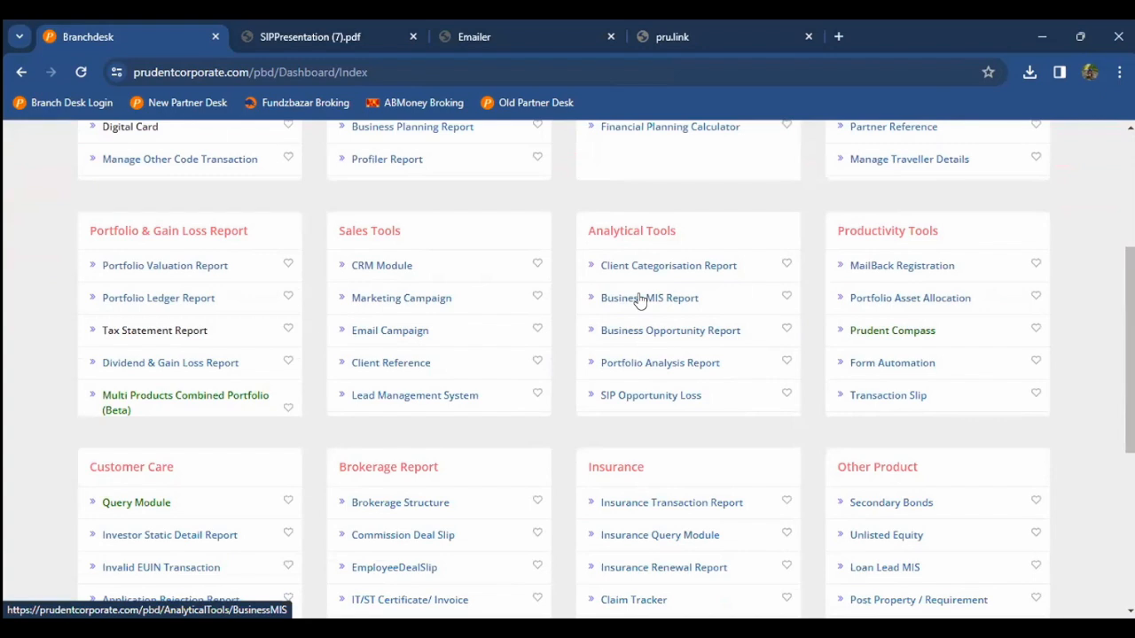
Step: Run the Business Opportunity Report for February 2024, Group Wise summary, listing 242 records
click(645, 331)
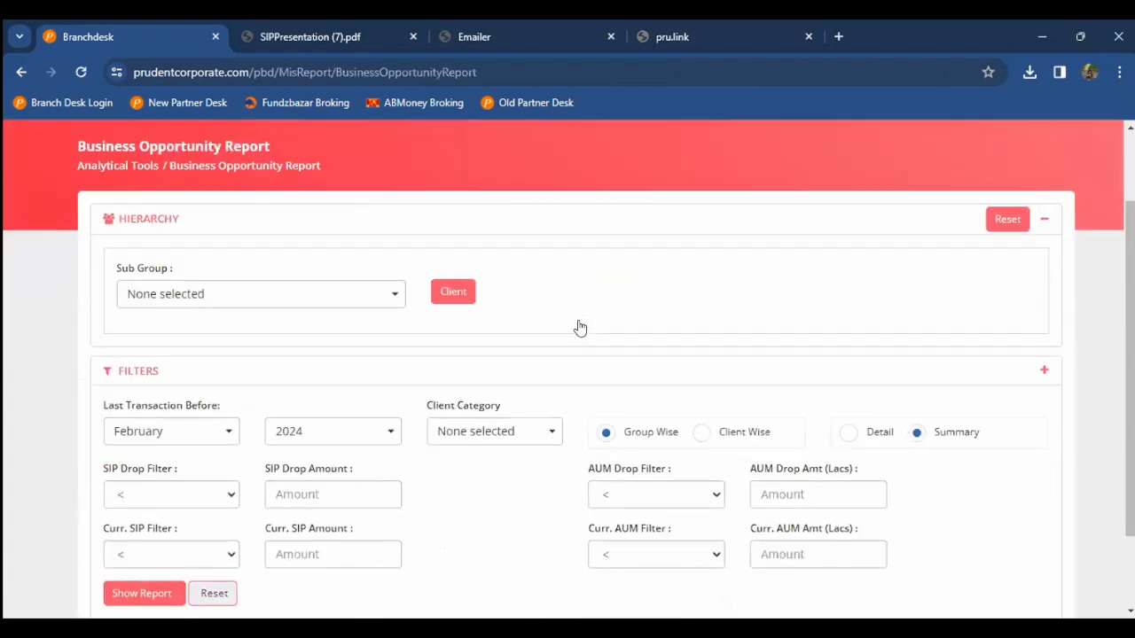
scroll(59, 401, down, 2)
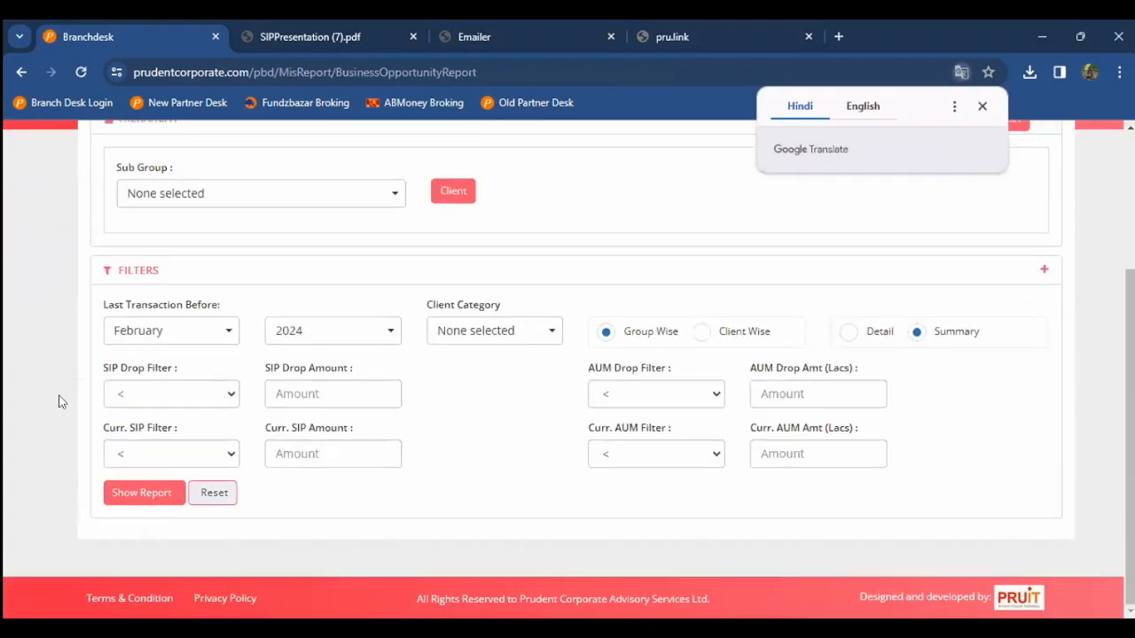
click(983, 106)
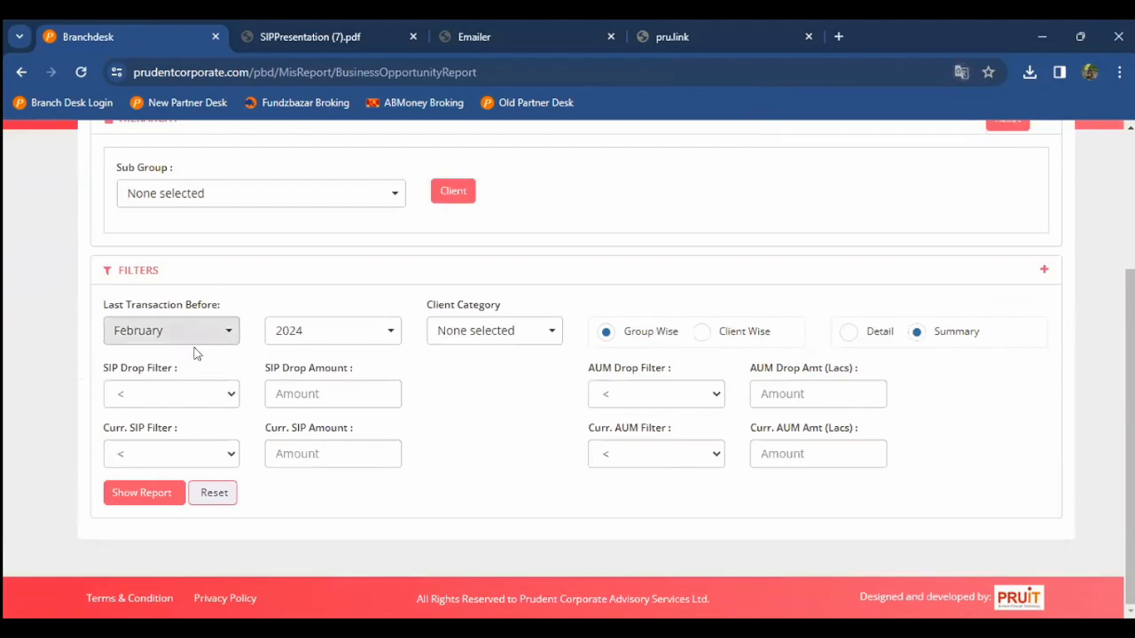
click(149, 496)
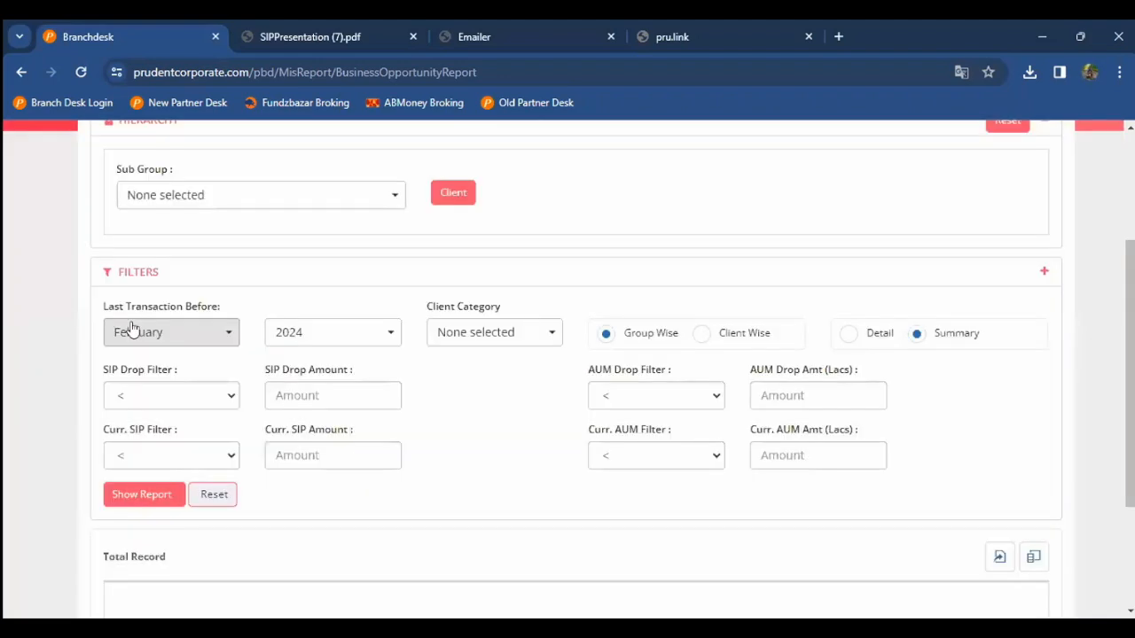
scroll(56, 380, down, 4)
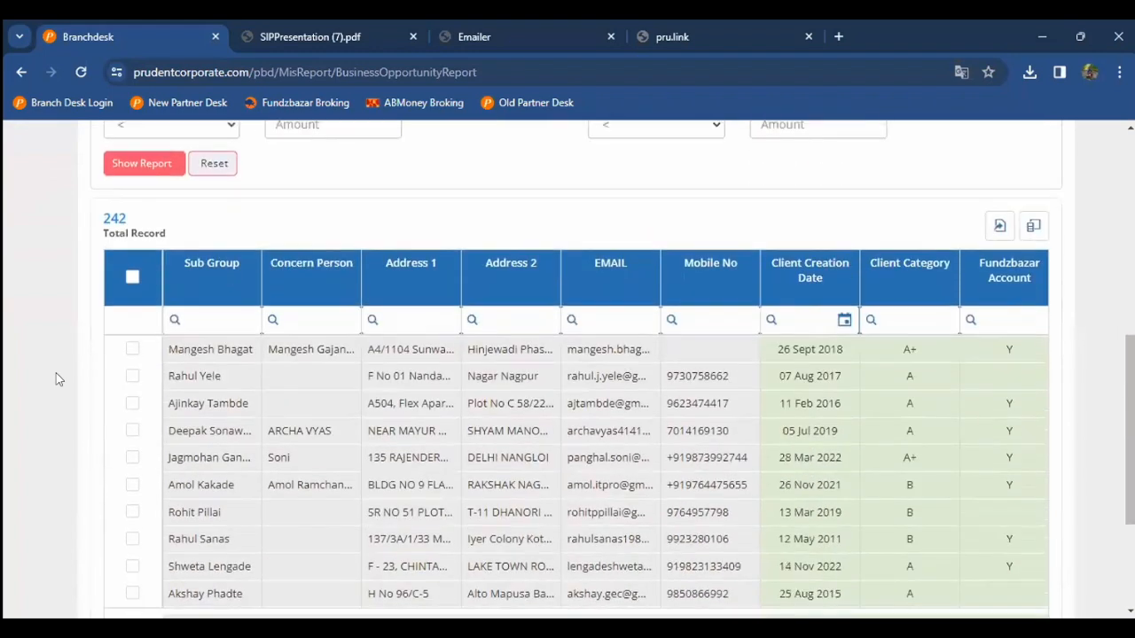
scroll(55, 380, down, 1)
triple_click(434, 278)
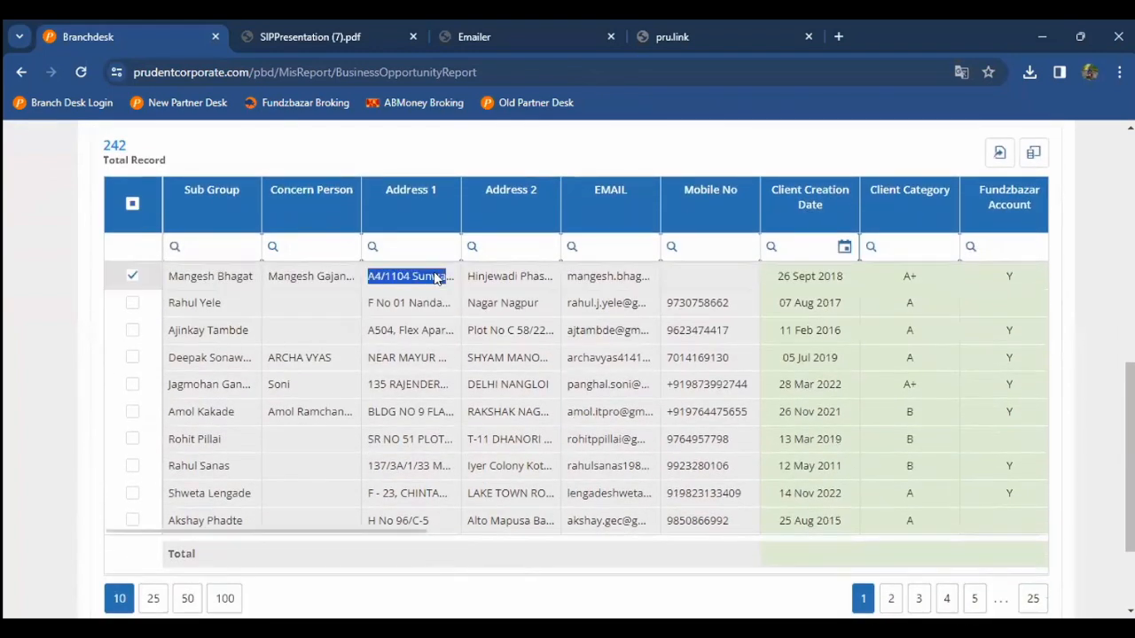
key(Right)
key(Right)
key(Right)
key(Right)
key(Right)
key(Right)
key(Right)
key(Right)
key(Right)
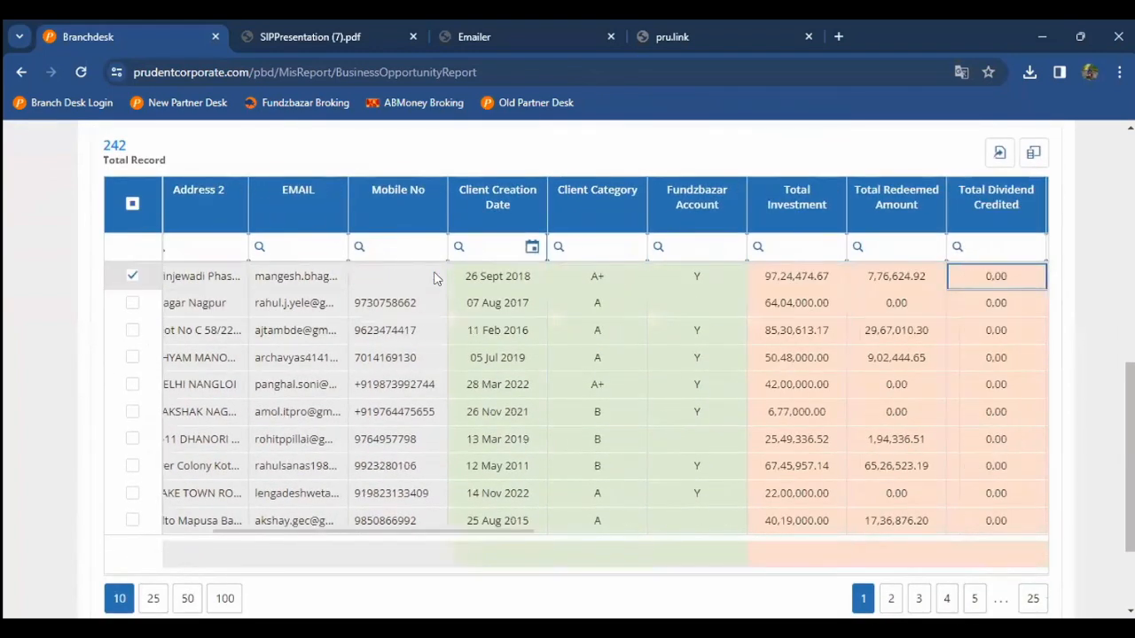
click(601, 278)
key(Right)
key(Right)
key(Right)
key(Right)
key(Right)
key(Right)
key(Right)
key(Right)
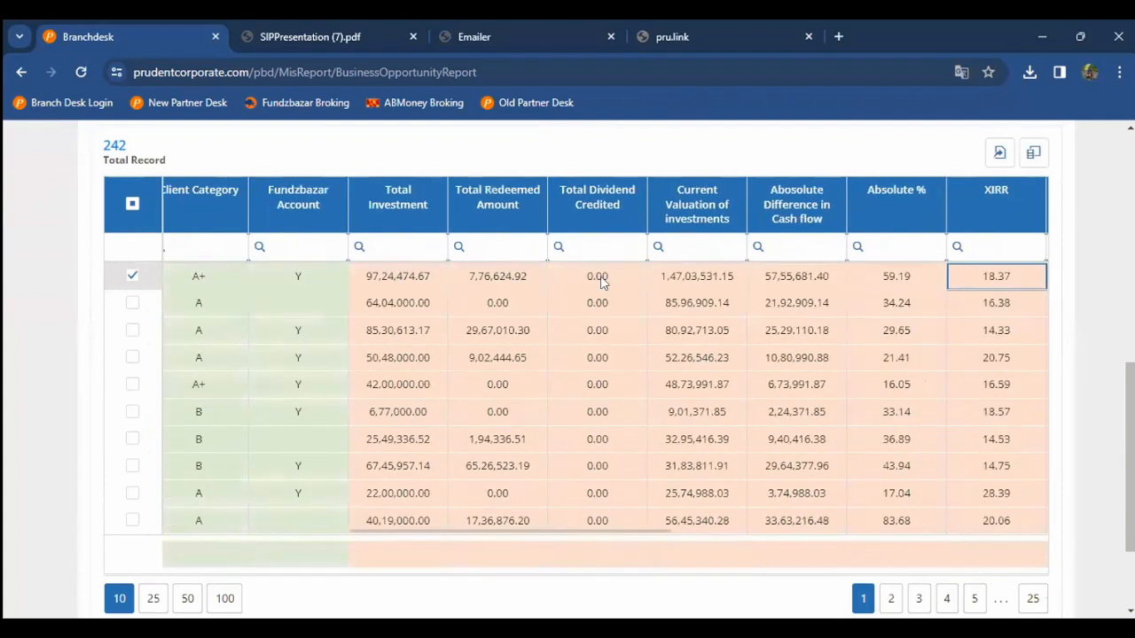
double_click(390, 279)
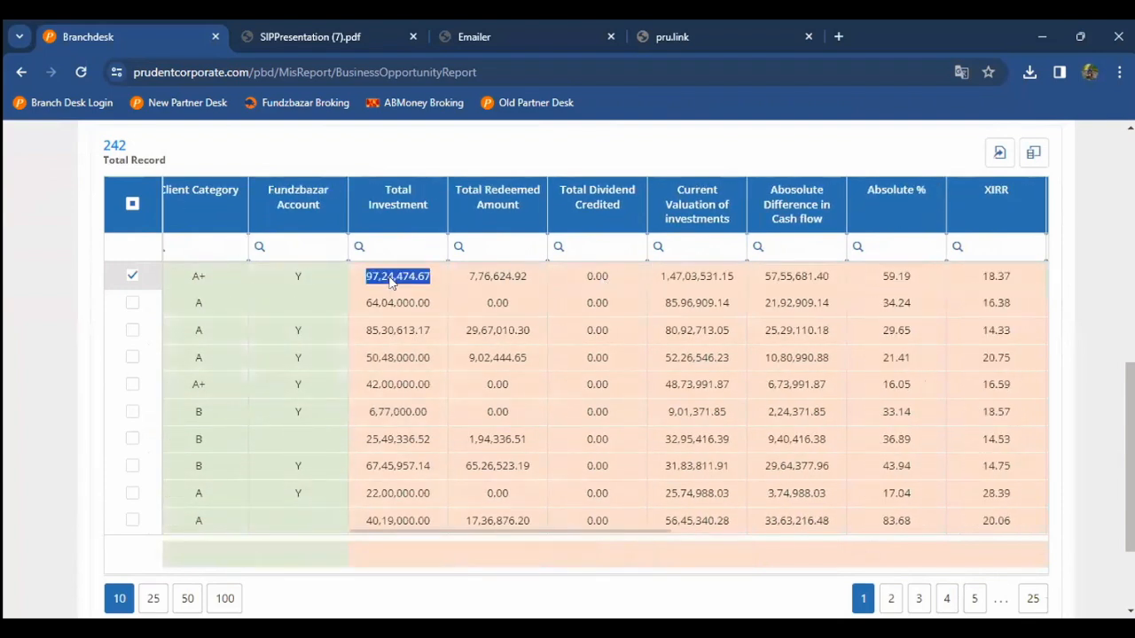
double_click(469, 279)
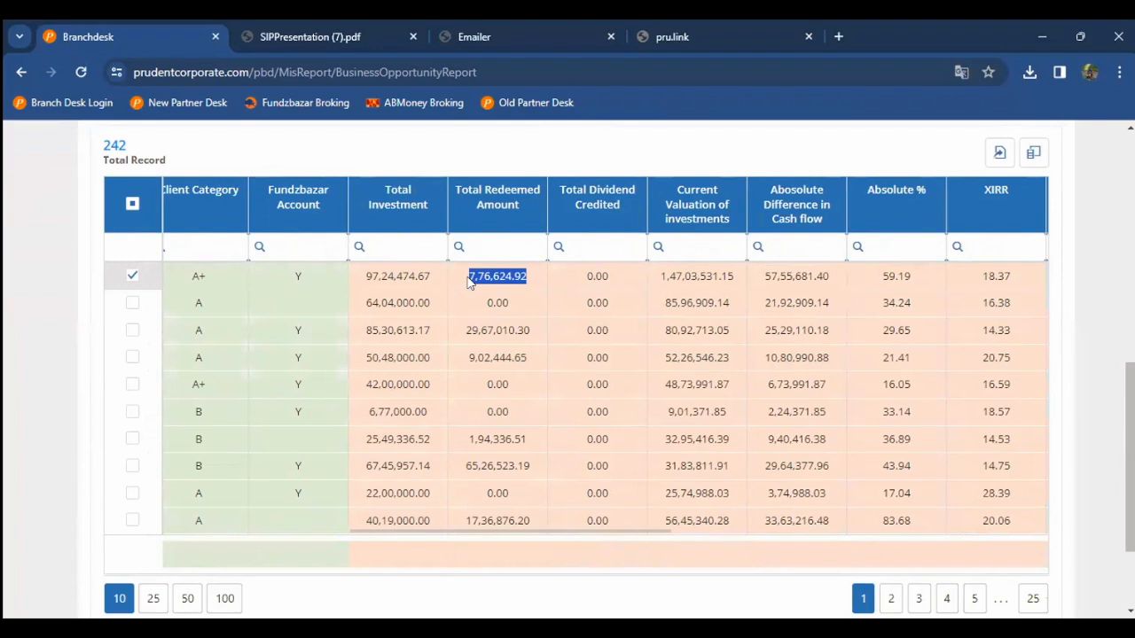
click(387, 281)
double_click(692, 281)
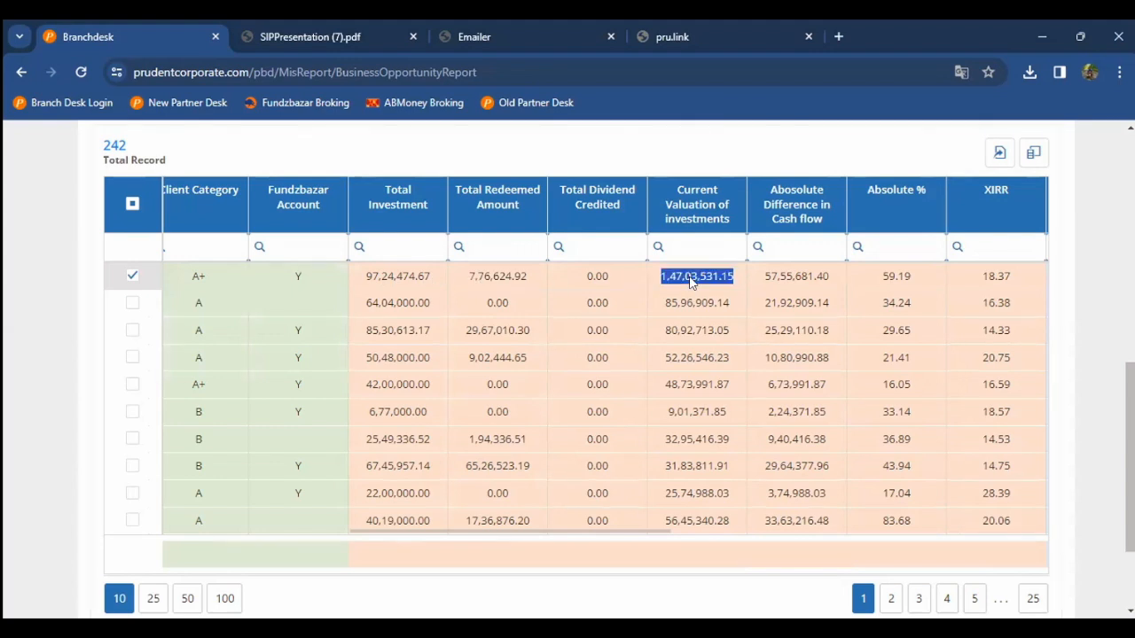
key(Right)
key(Right)
key(Right)
key(Right)
key(Right)
key(Right)
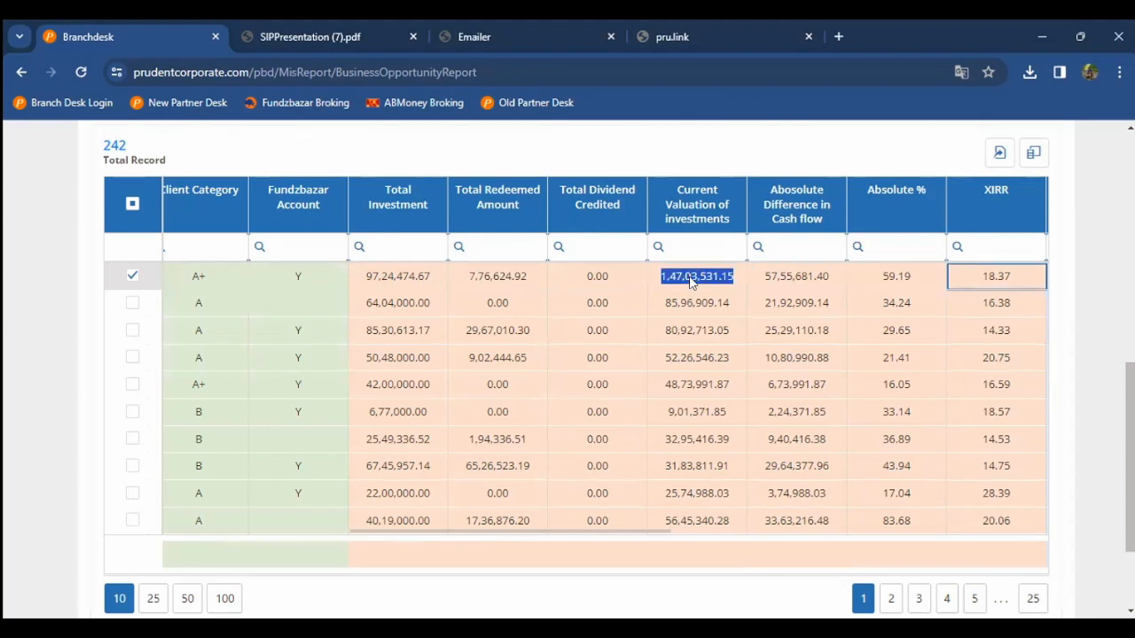
click(503, 280)
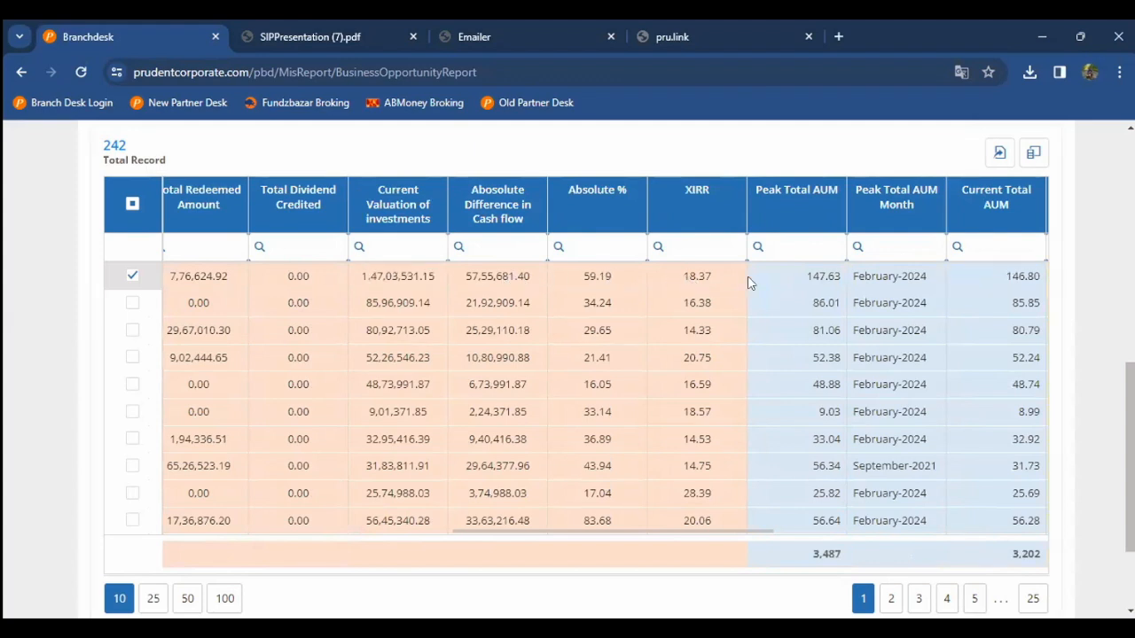
double_click(786, 282)
key(Right)
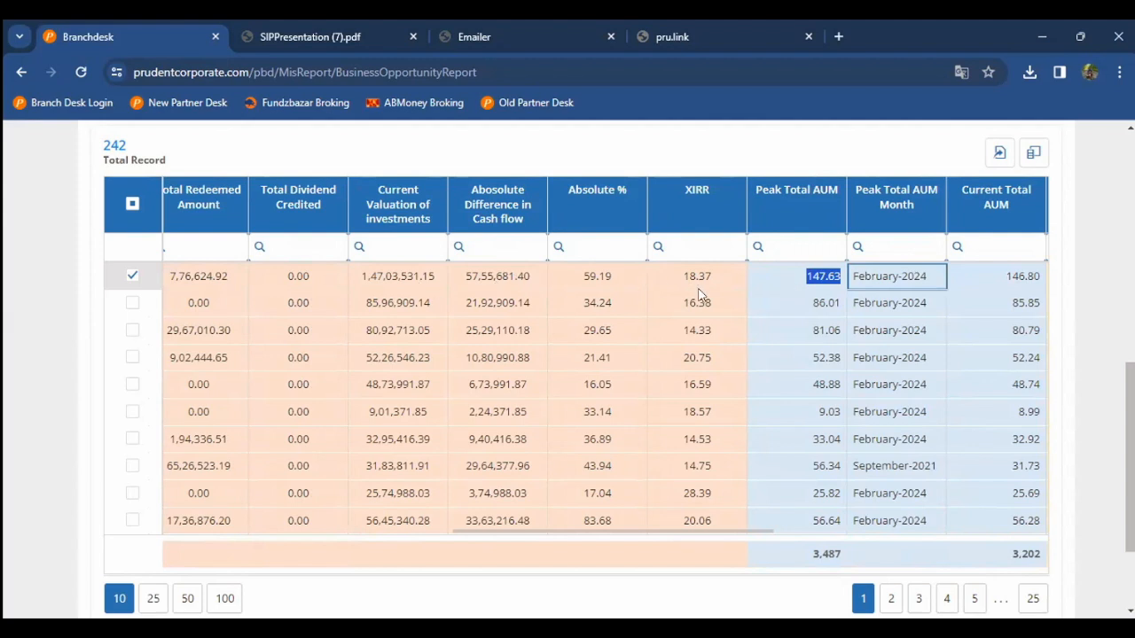
key(Right)
key(Right)
key(Right)
key(Right)
key(Right)
key(Right)
key(Right)
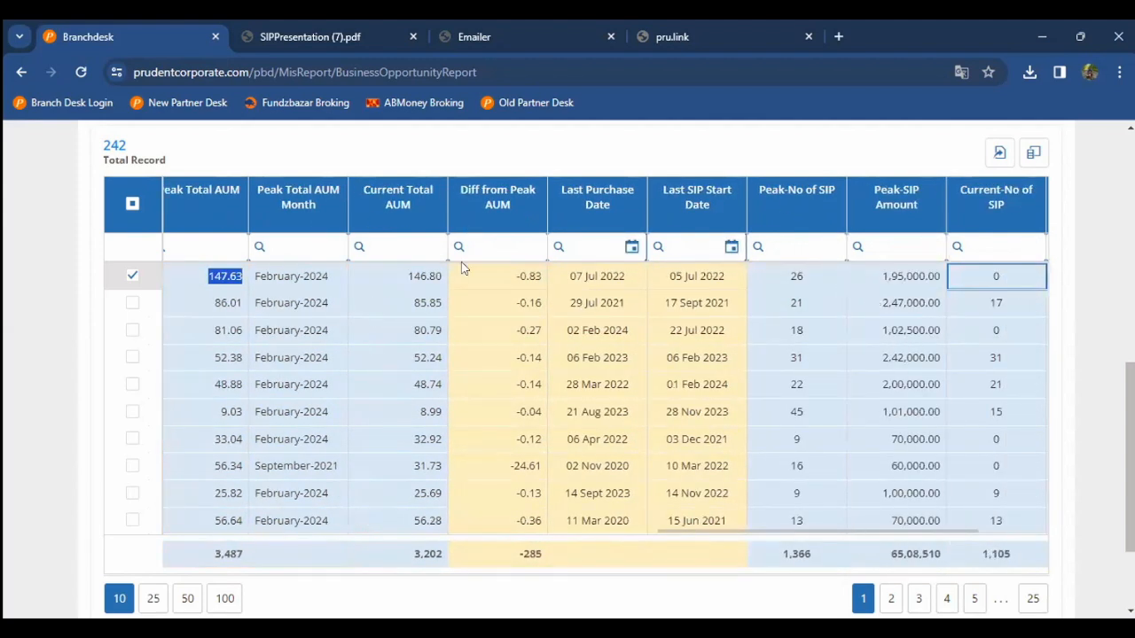
triple_click(581, 286)
key(Left)
key(Left)
key(Left)
key(Left)
key(Left)
key(Left)
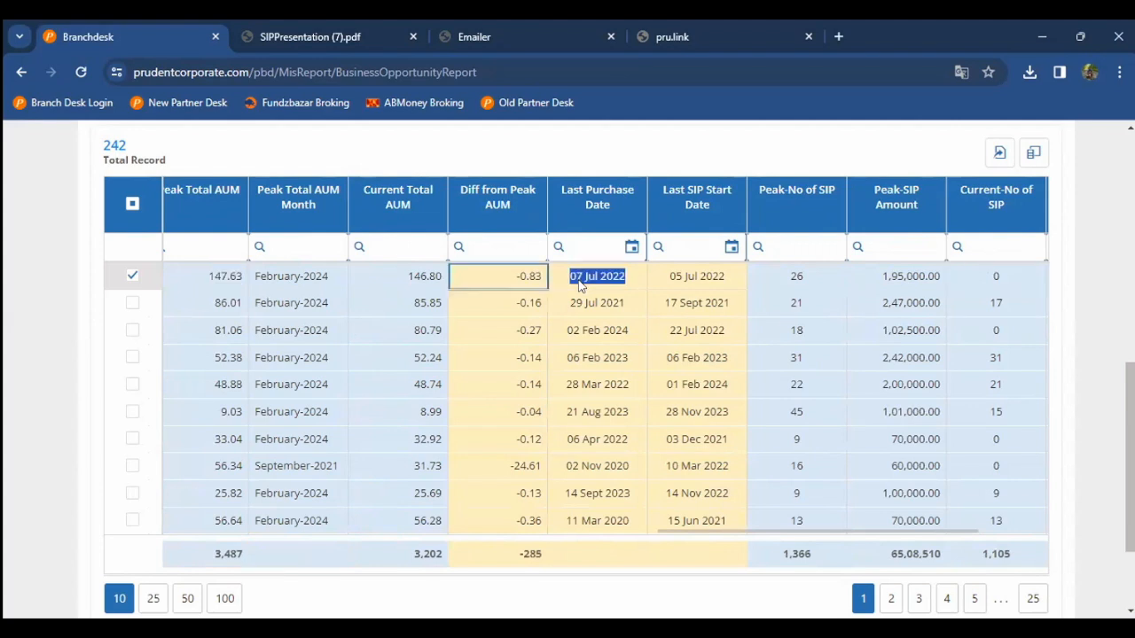
key(Right)
key(Right)
key(Right)
key(Right)
key(Right)
key(Right)
key(Right)
key(Right)
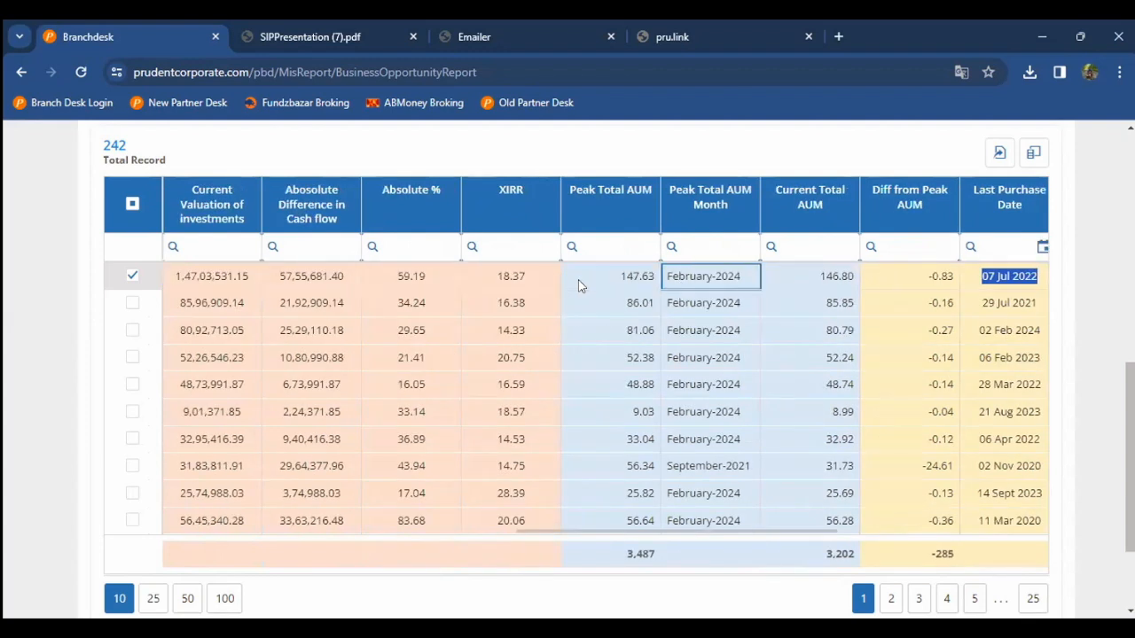
key(Left)
key(Left)
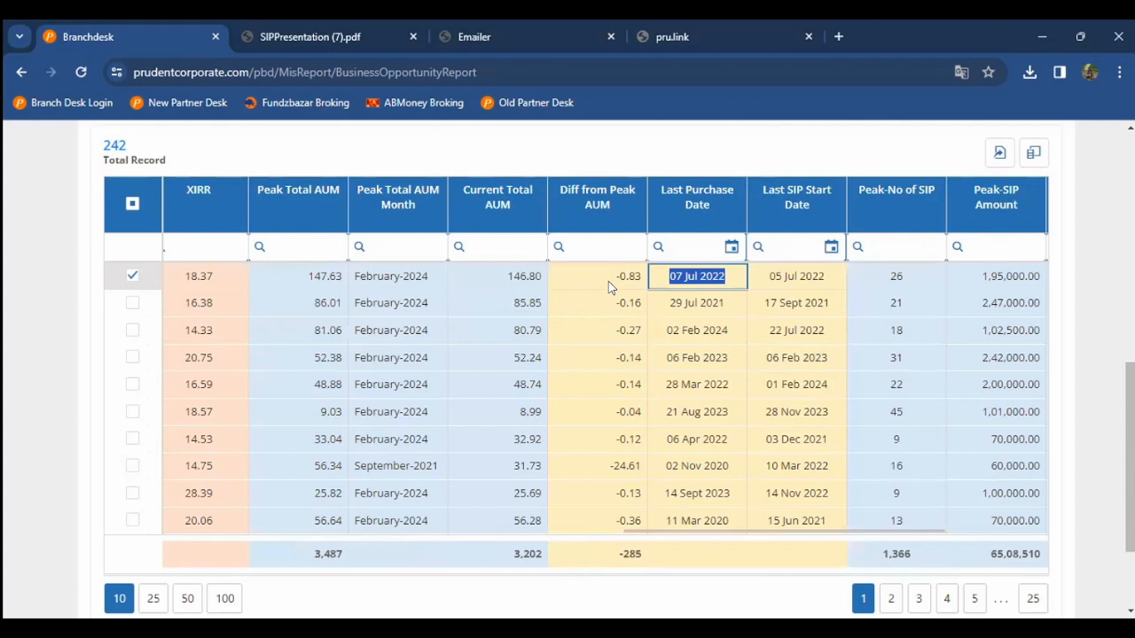
click(651, 281)
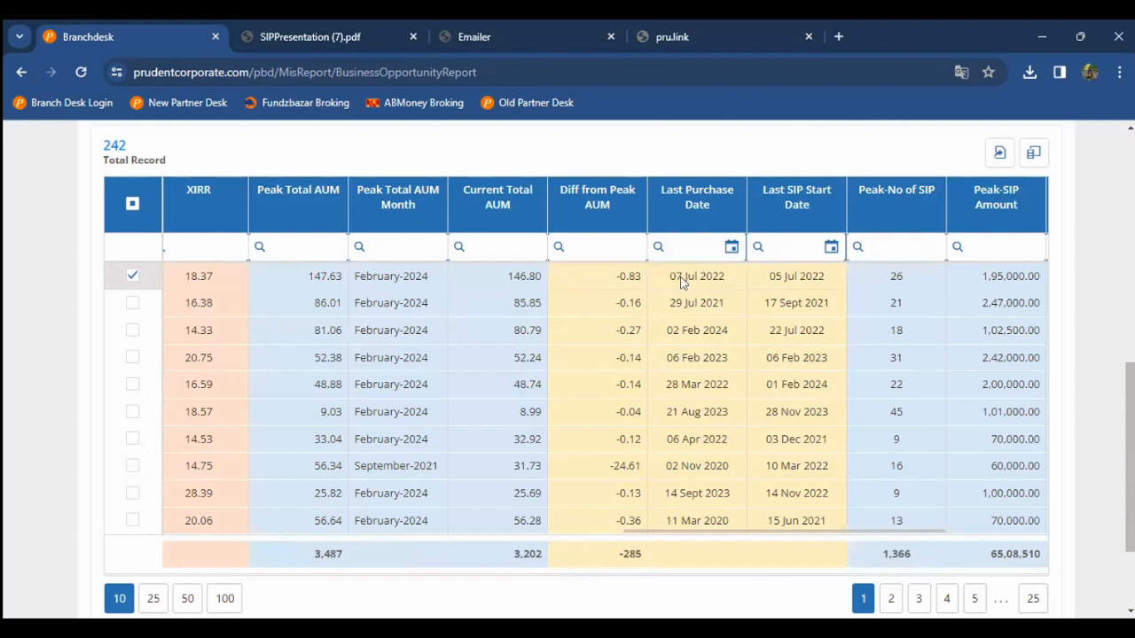
click(682, 281)
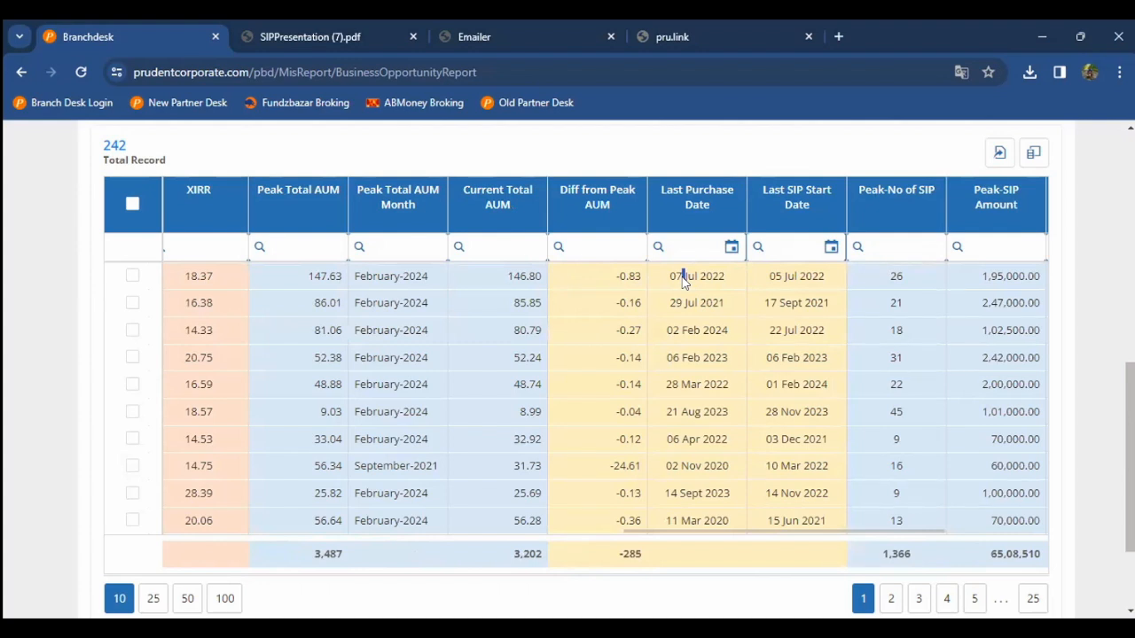
key(Right)
key(Right)
key(Right)
key(Right)
key(Right)
key(Right)
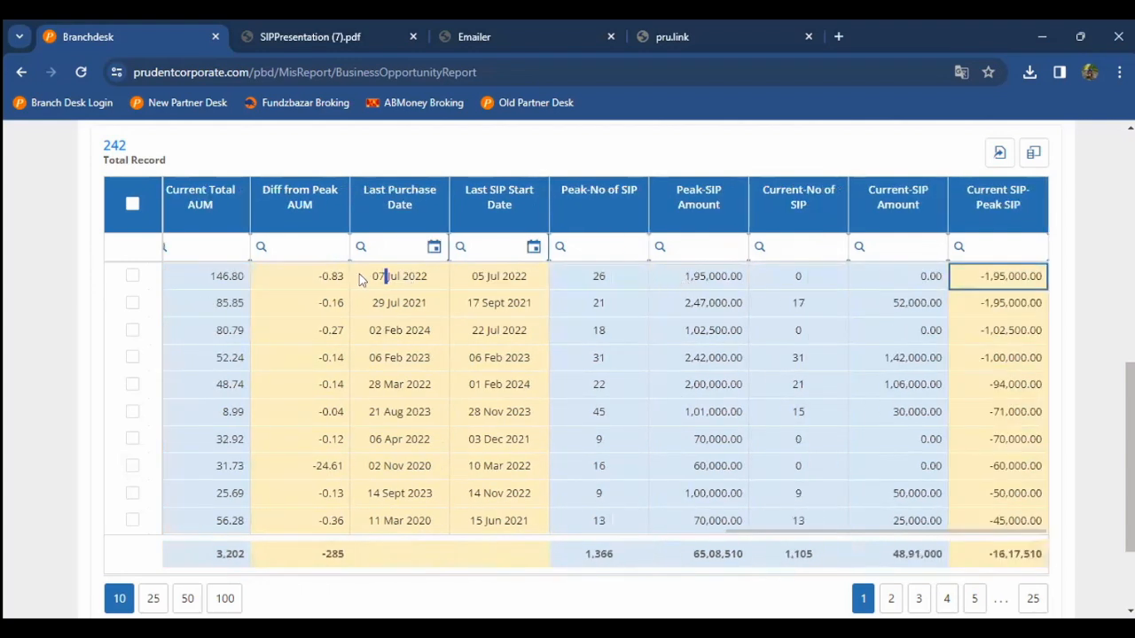
key(space)
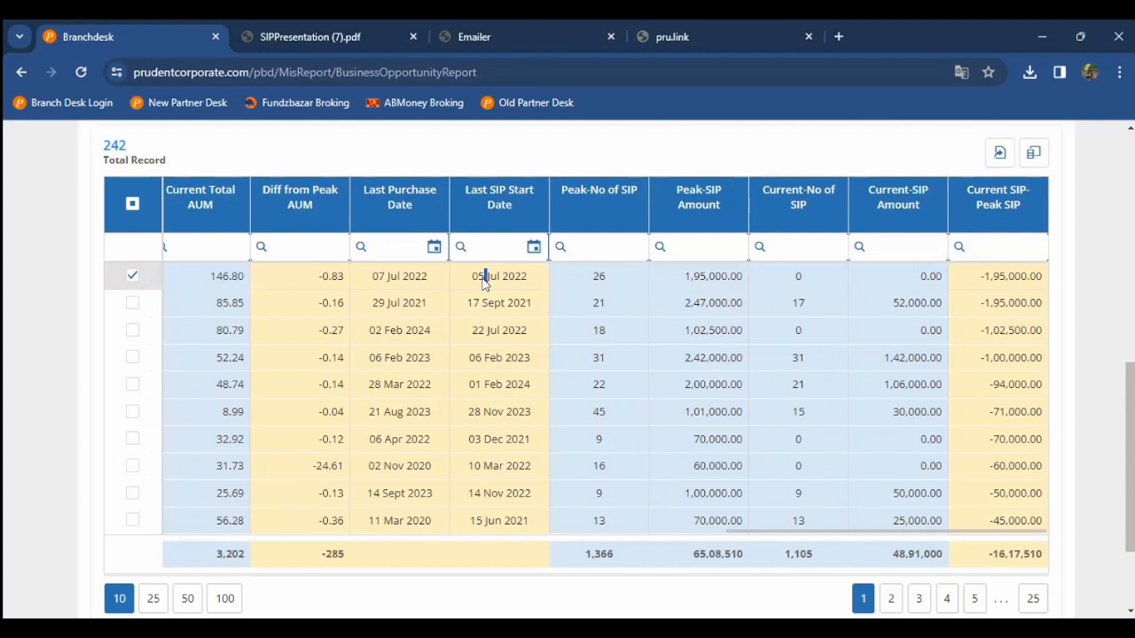
key(Right)
key(Right)
key(Right)
key(Right)
key(Right)
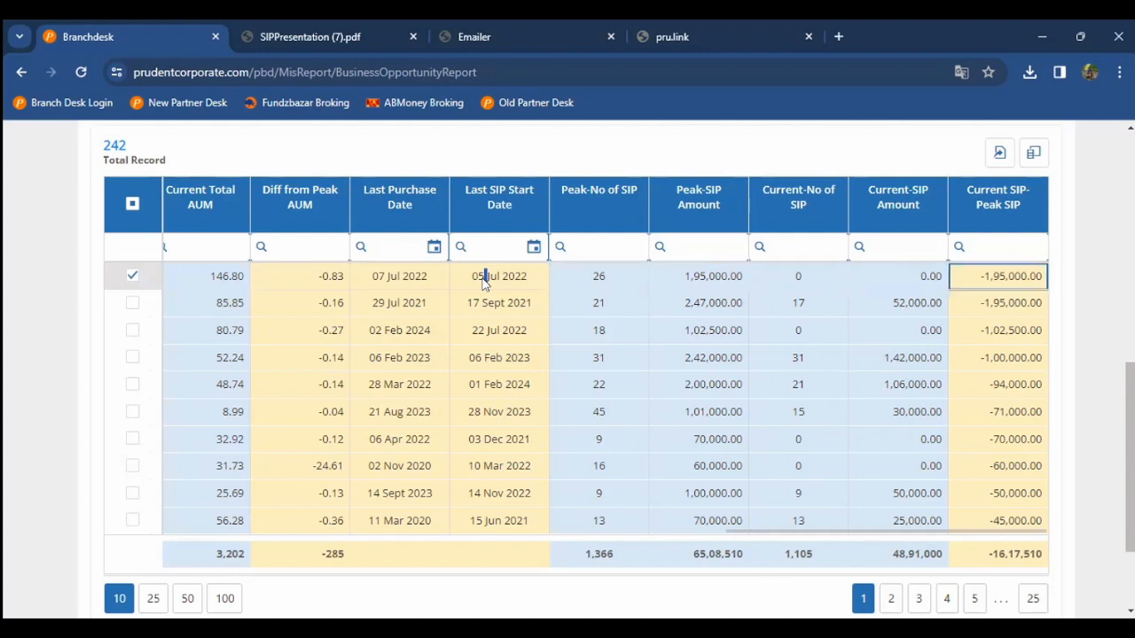
double_click(583, 288)
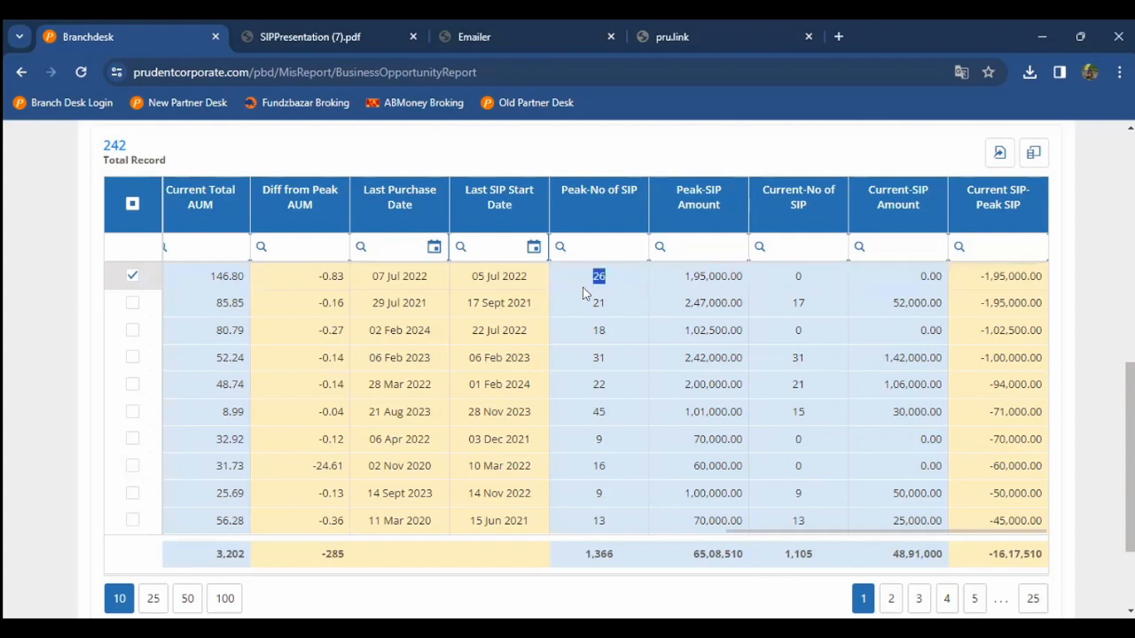
double_click(791, 278)
key(Right)
key(Right)
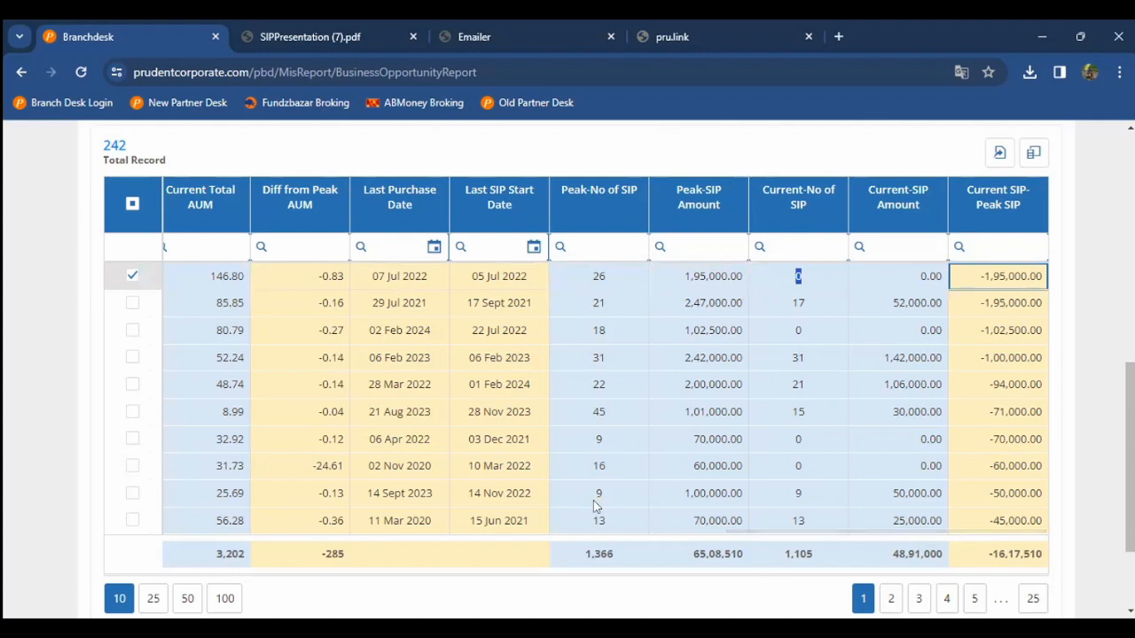
click(621, 441)
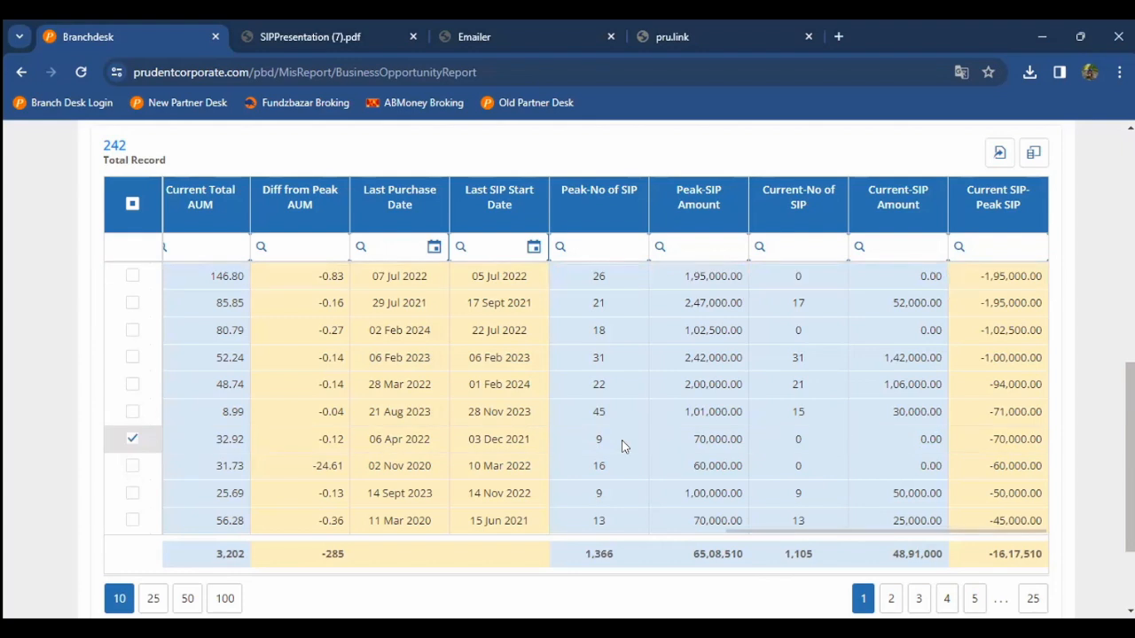
scroll(622, 446, down, 3)
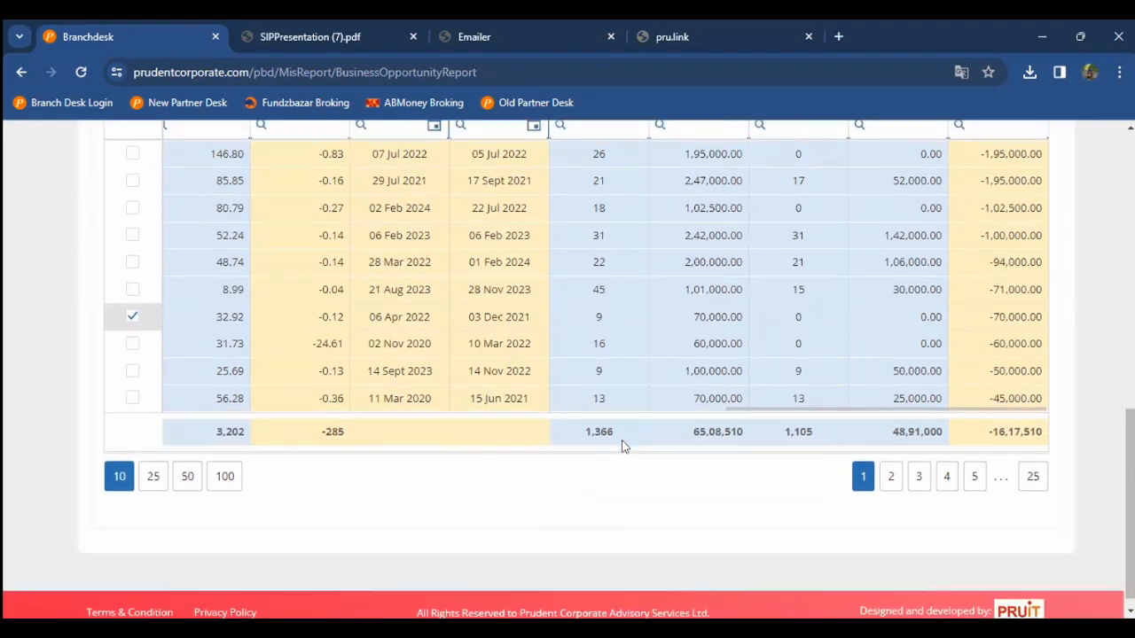
scroll(622, 446, up, 3)
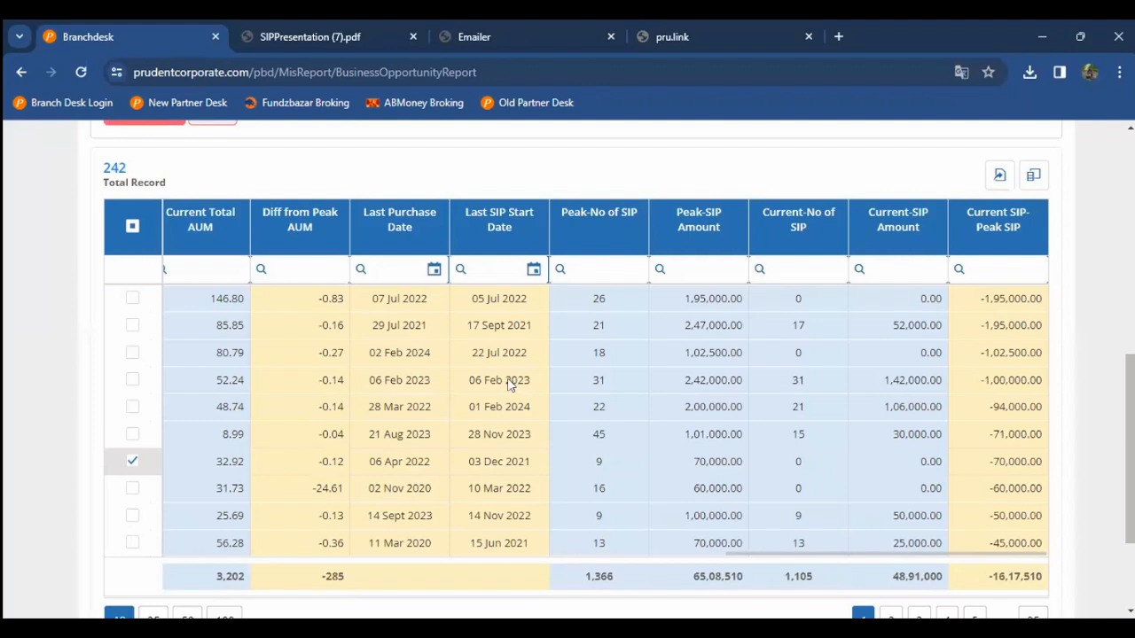
scroll(87, 227, up, 10)
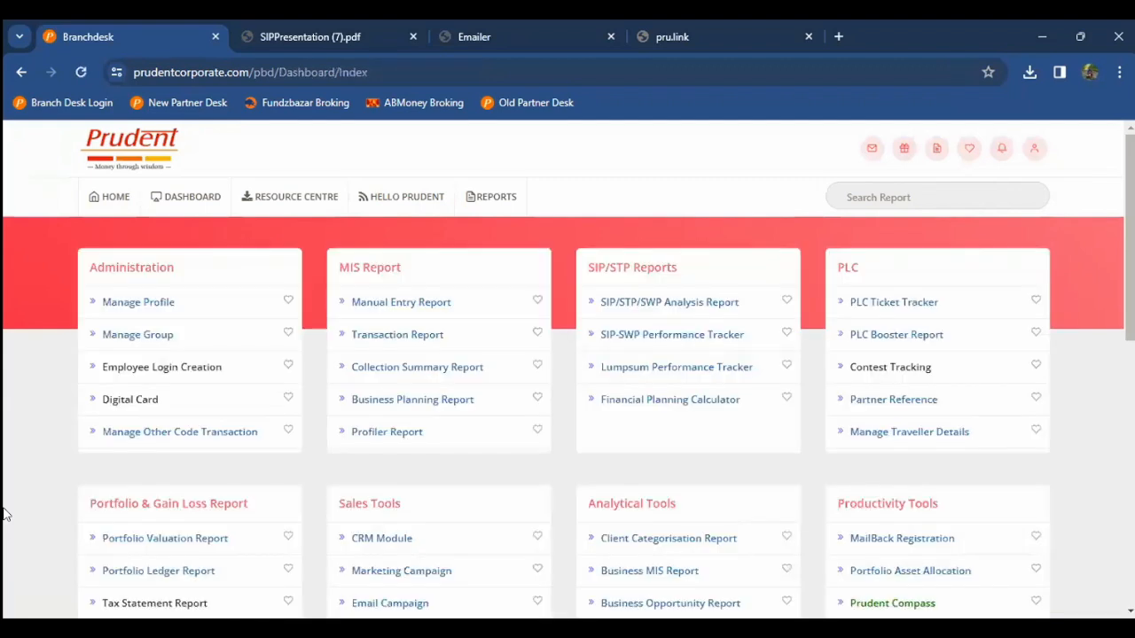
Step: Open the Portfolio Analysis Report and search for and select one sub-group
scroll(4, 515, down, 3)
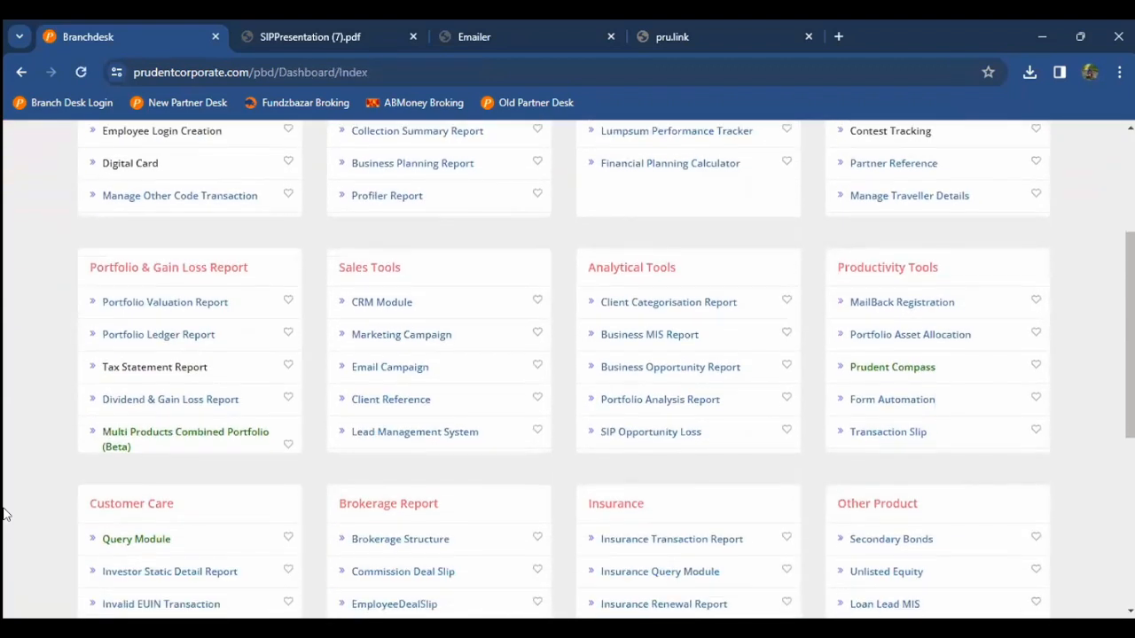
scroll(4, 514, down, 1)
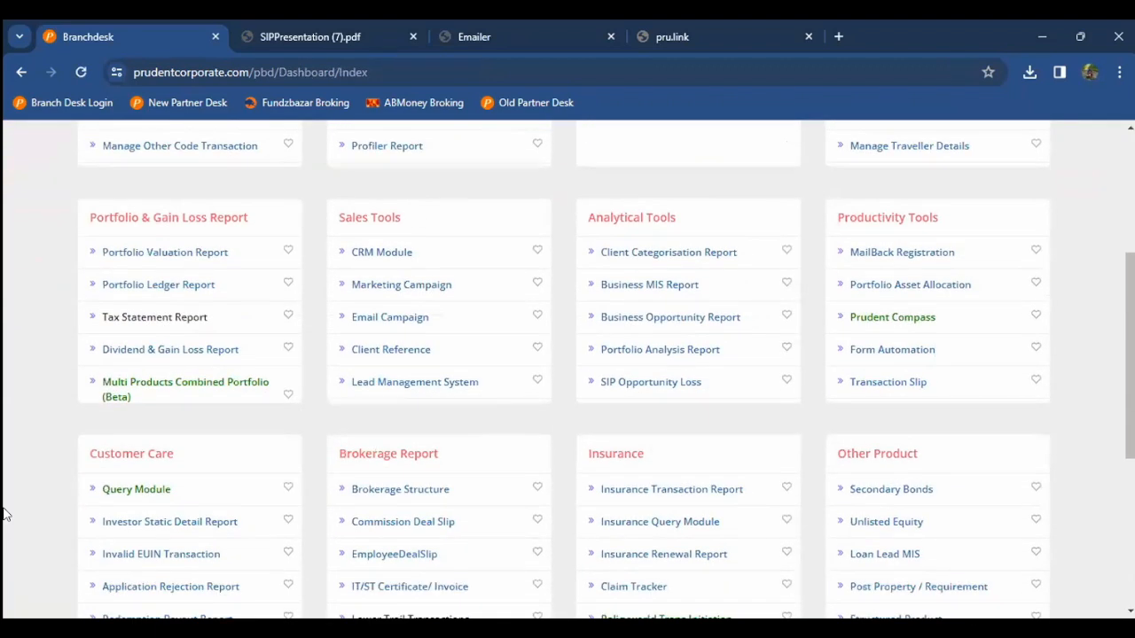
scroll(667, 292, down, 1)
click(665, 294)
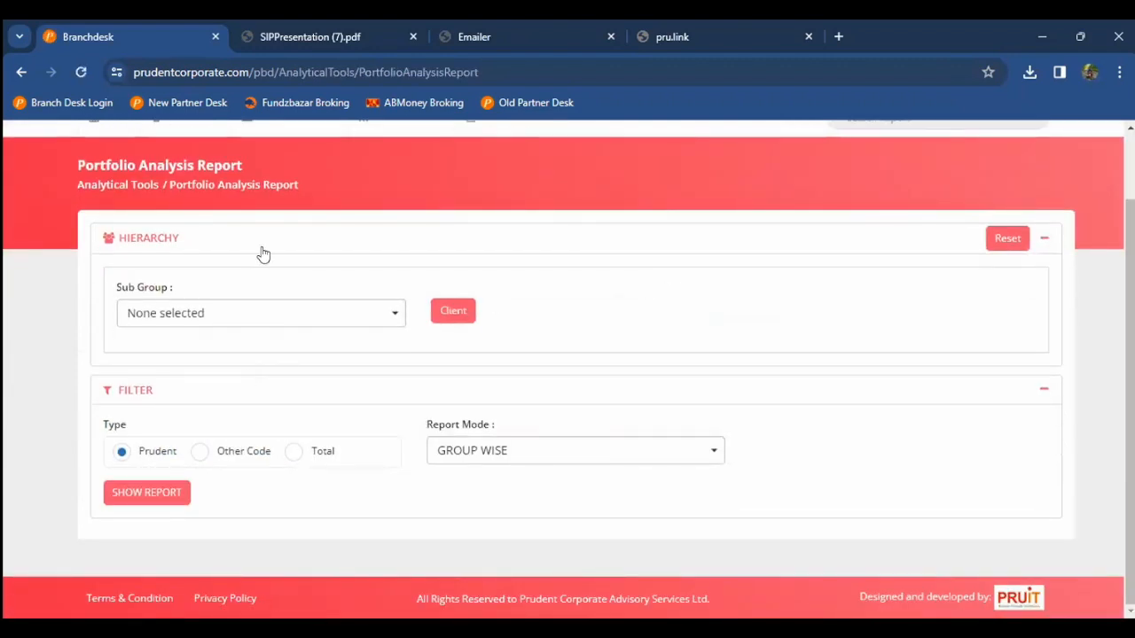
click(249, 312)
text(mol)
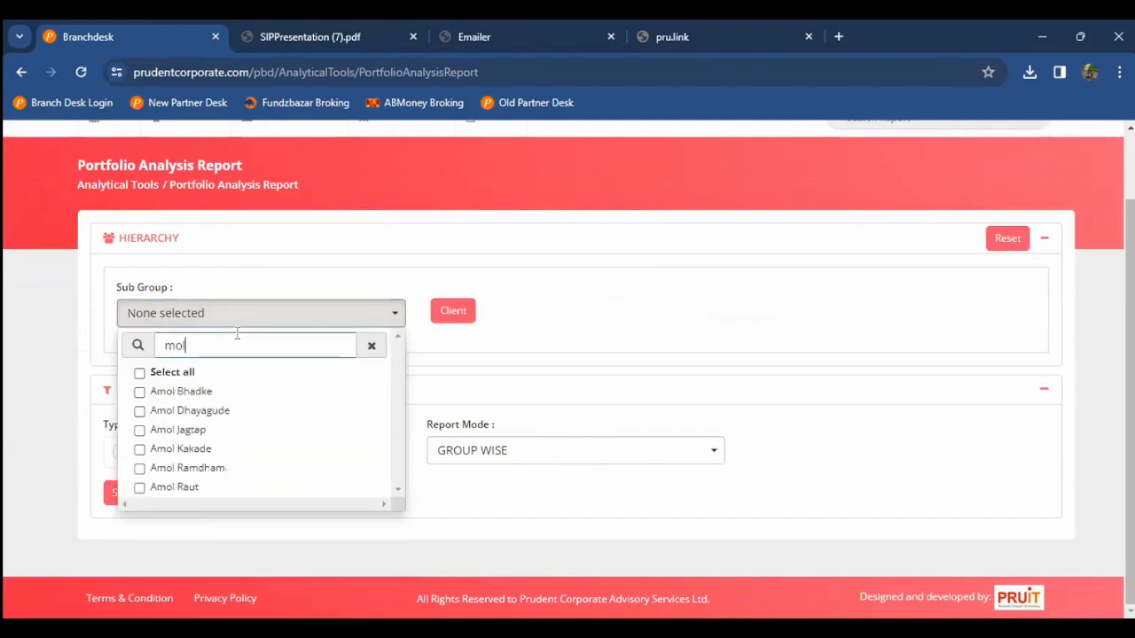
click(219, 448)
click(46, 435)
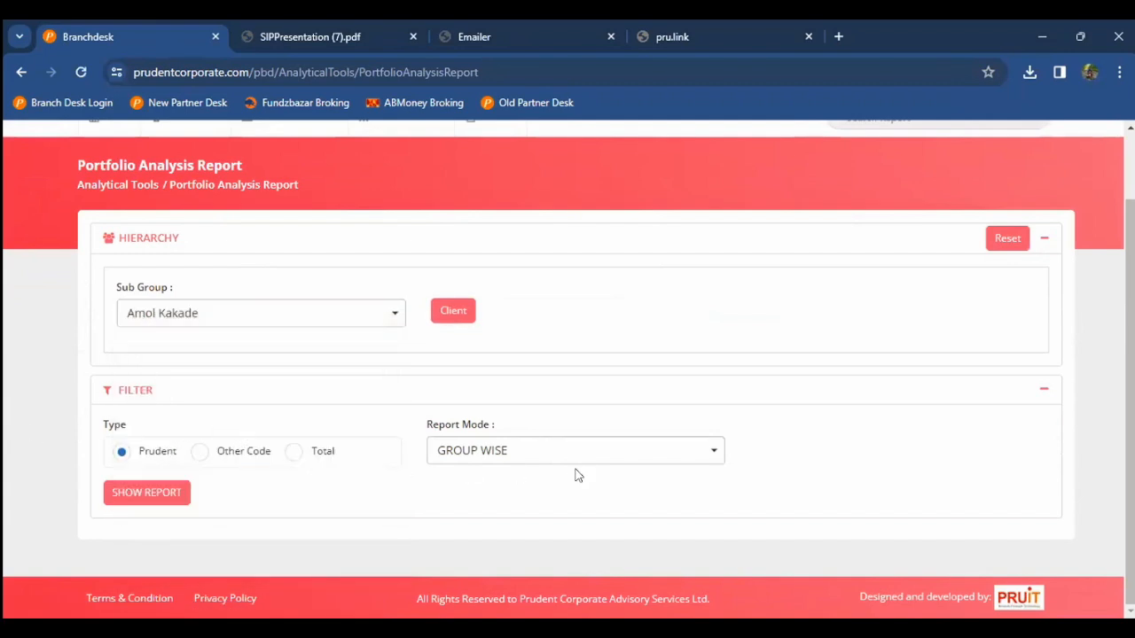
Step: Run the report in CLIENT WISE mode and download PortfolioAnalysis (1).pdf
click(503, 457)
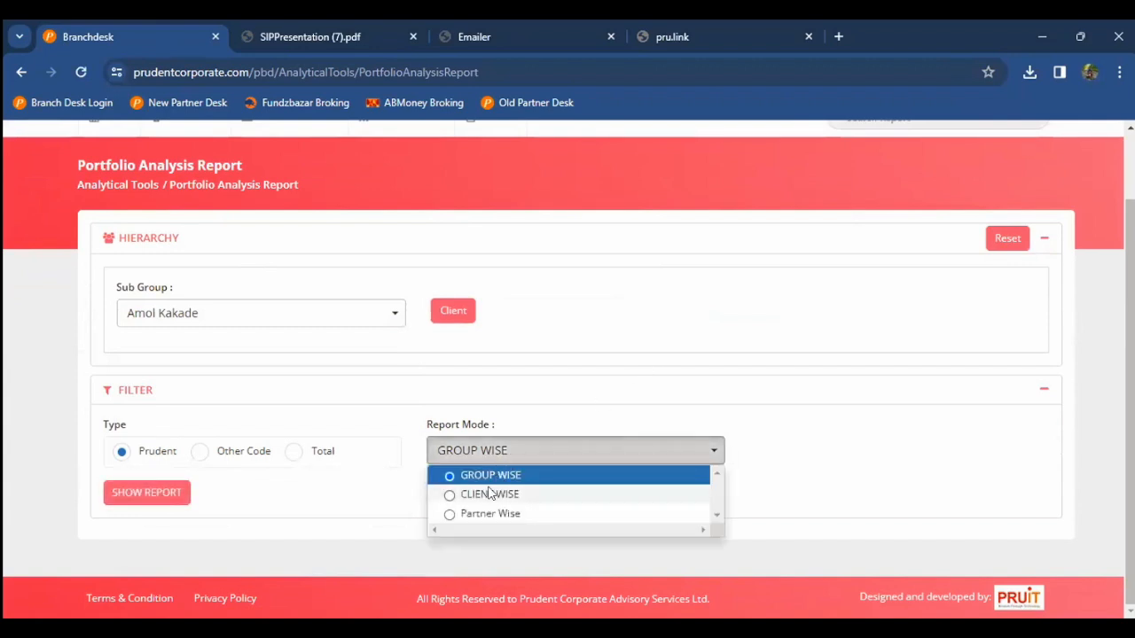
click(490, 494)
click(168, 494)
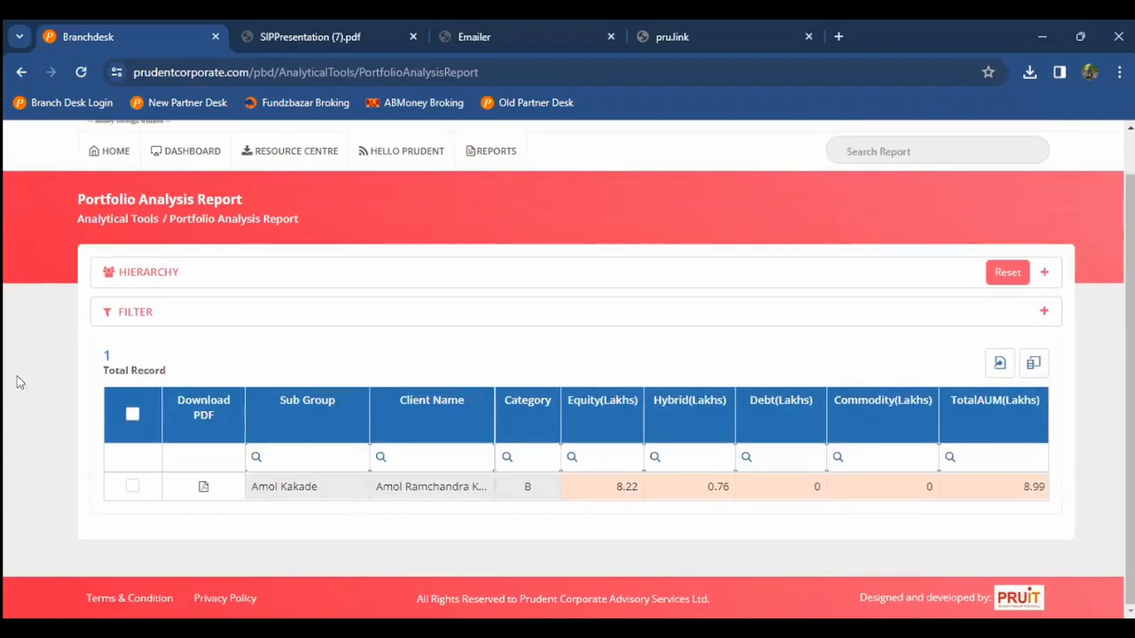
click(203, 486)
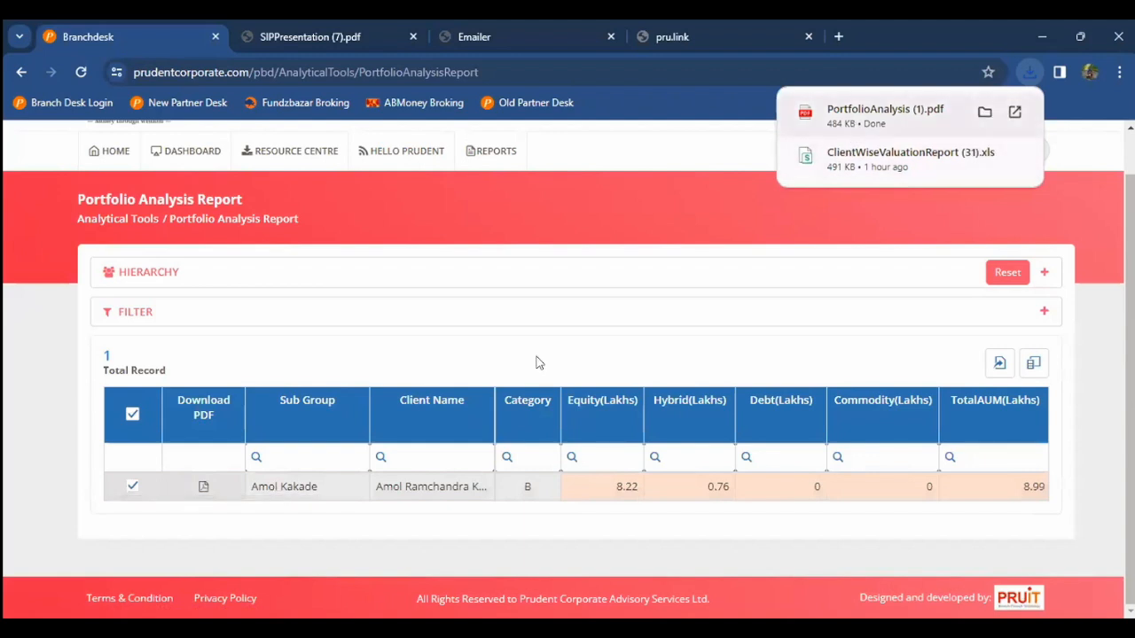
Step: Scroll through the PDF's equity, hybrid and fund-house allocation pages
scroll(420, 357, down, 10)
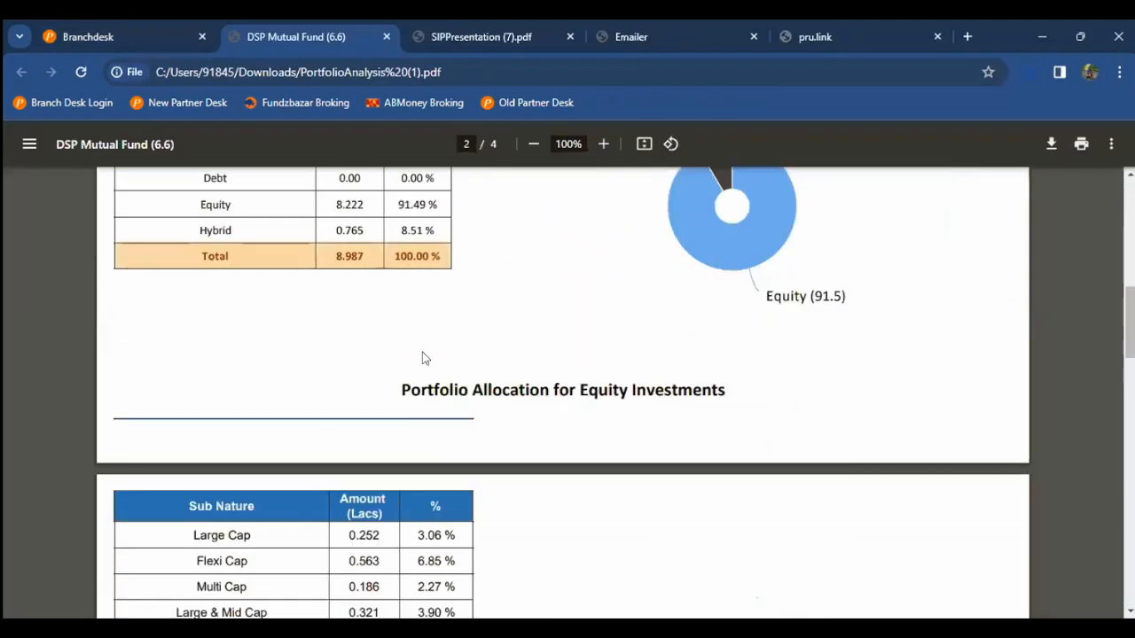
scroll(422, 357, down, 1)
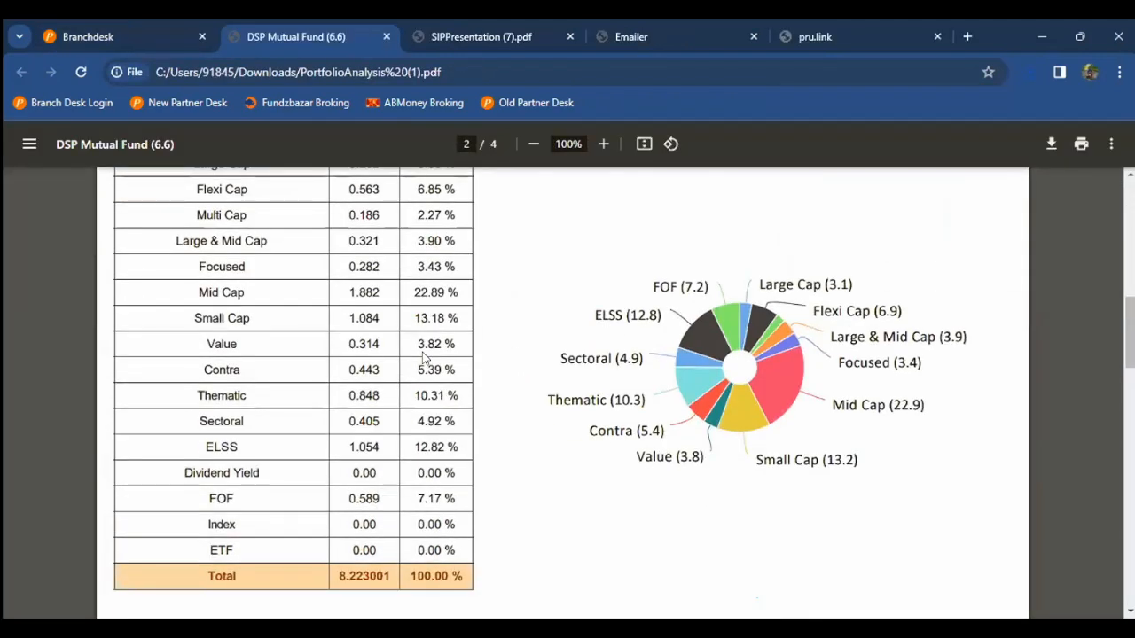
scroll(422, 358, down, 15)
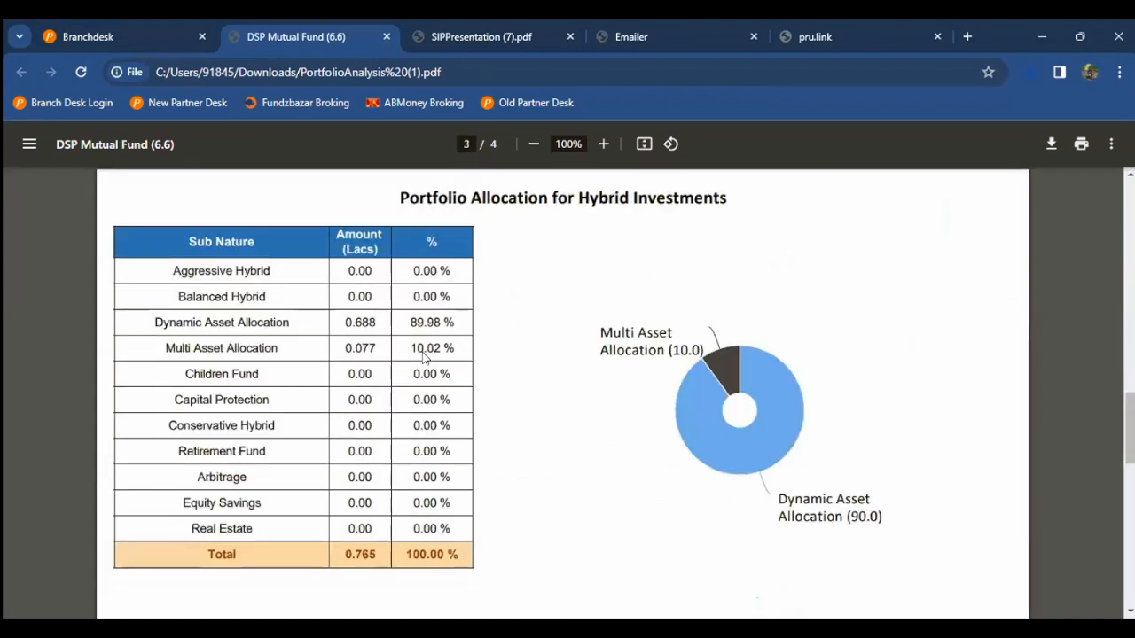
scroll(424, 357, up, 10)
scroll(424, 358, down, 10)
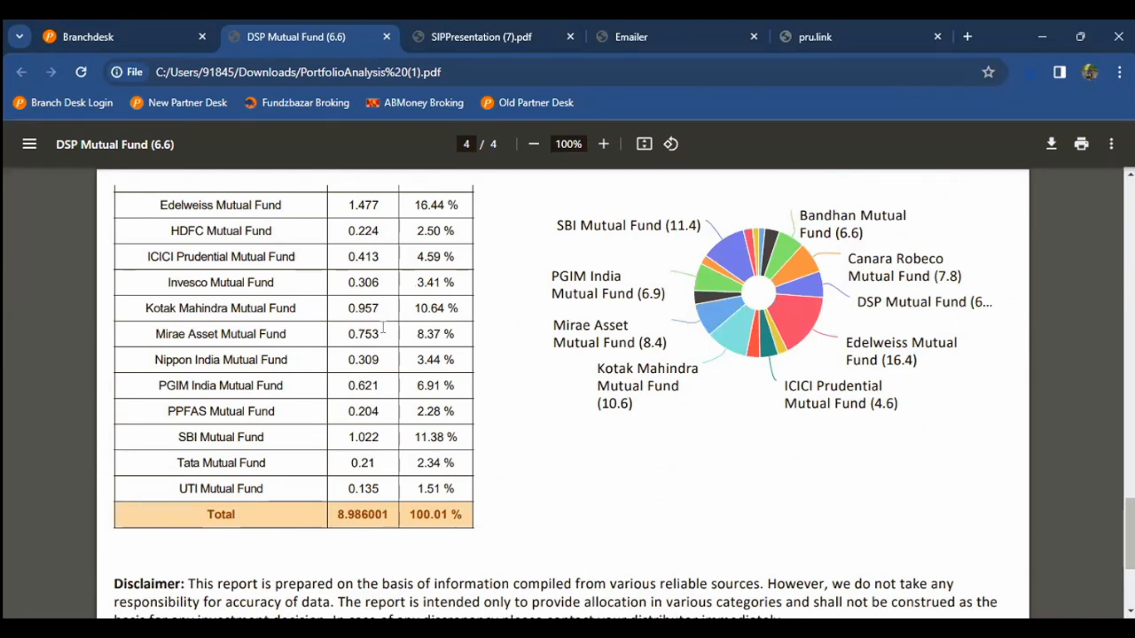
scroll(383, 328, up, 10)
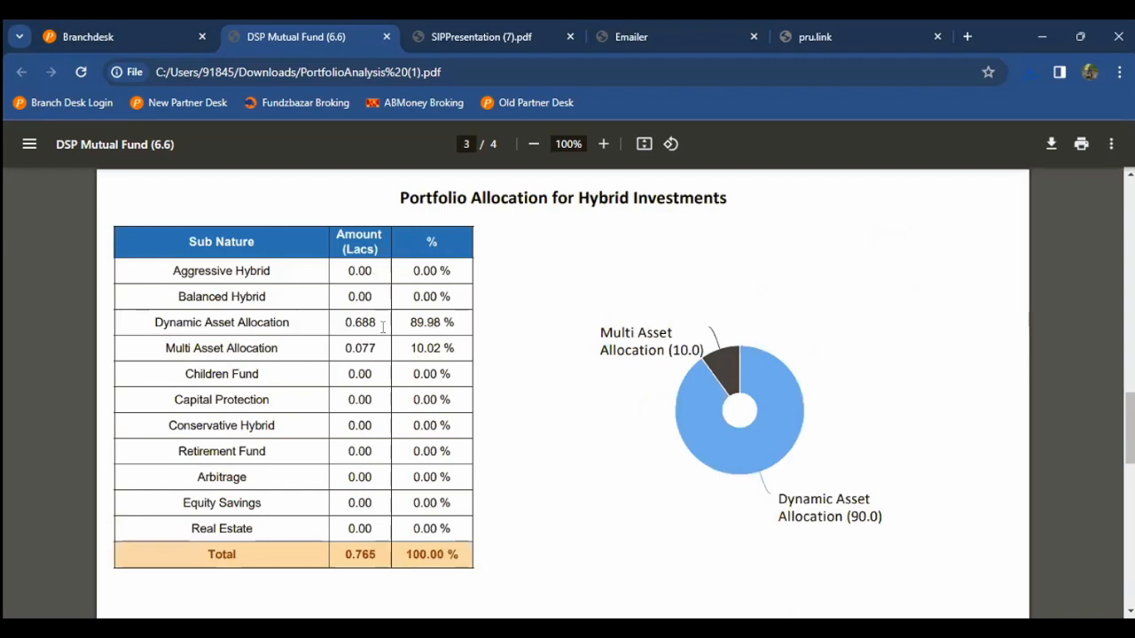
scroll(383, 329, up, 10)
scroll(383, 328, down, 10)
Step: Highlight the 89.98 % Dynamic and Multi Asset Allocation figures, then return to Branchdesk
drag(408, 323, 440, 323)
scroll(436, 324, down, 1)
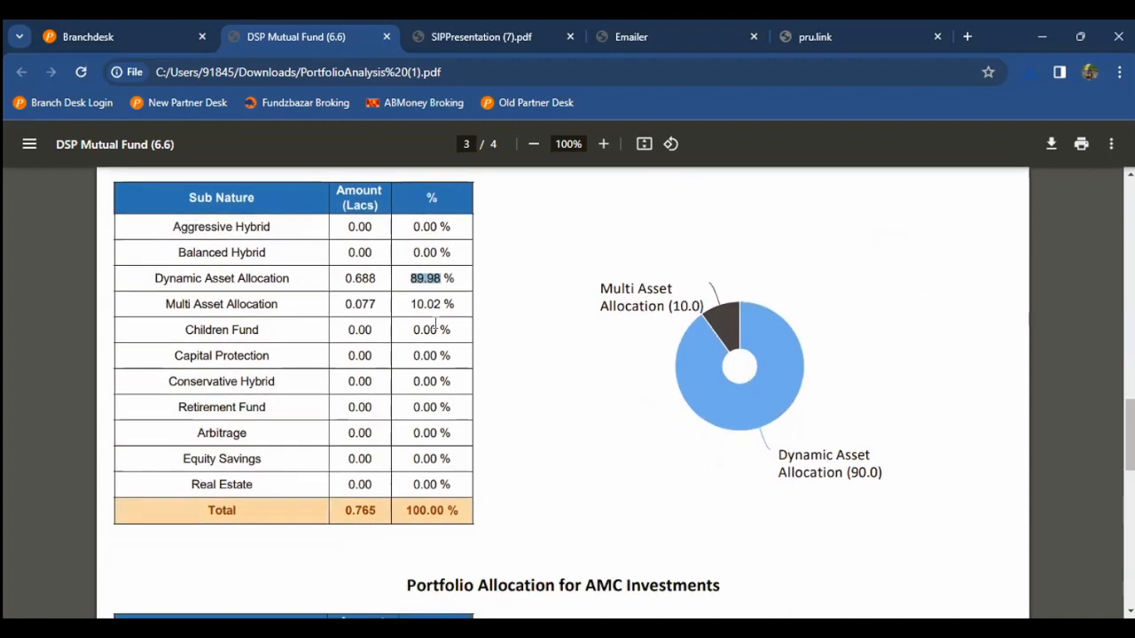
drag(410, 305, 356, 279)
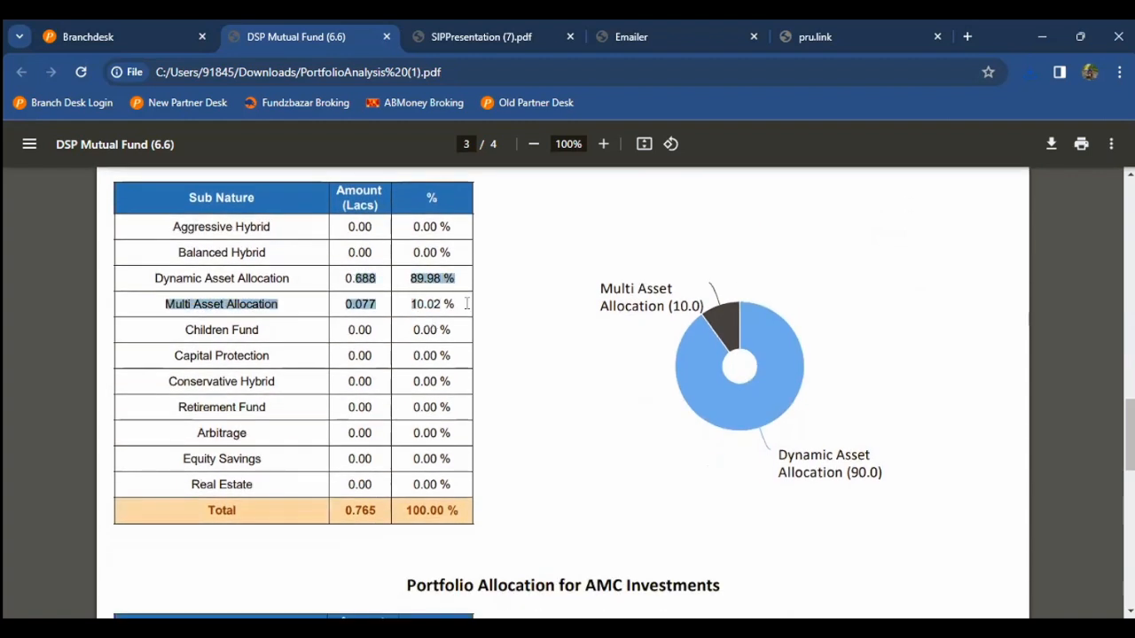
click(506, 310)
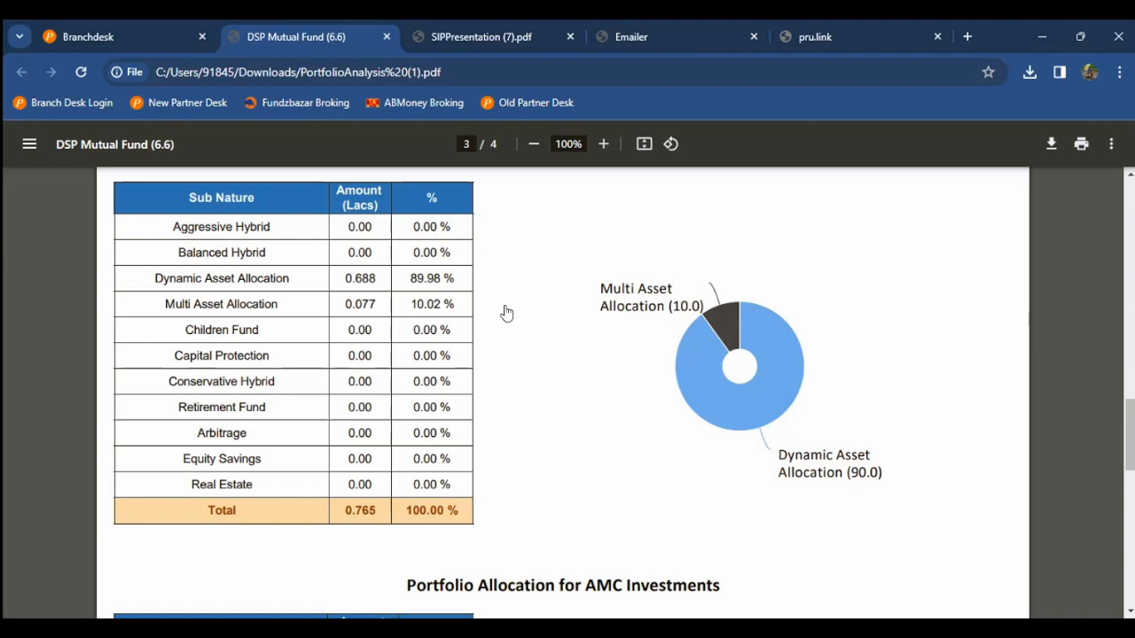
key(ctrl+shift+Tab)
drag(302, 495, 1089, 534)
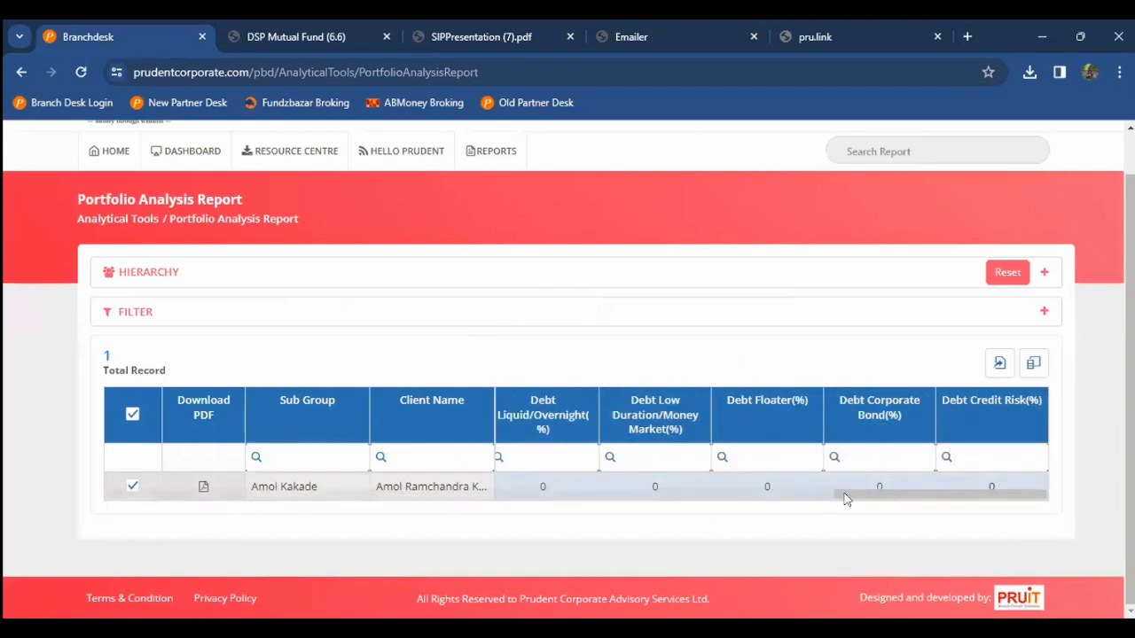
Step: Return to the dashboard and open the SIP Opportunity Loss report under Analytical Tools
click(118, 156)
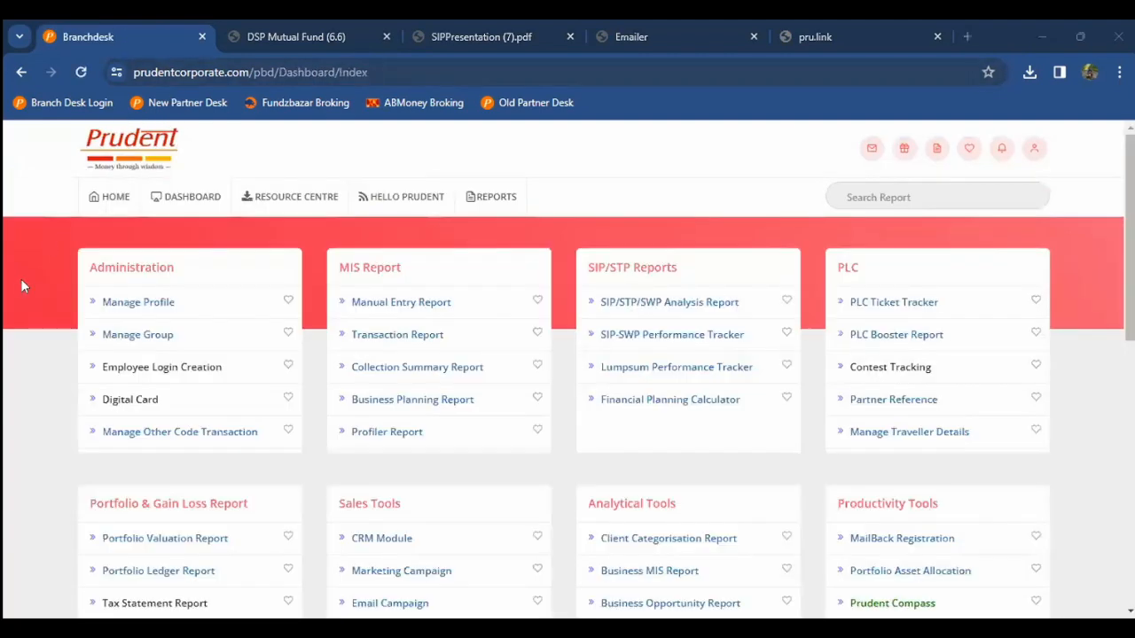
scroll(20, 280, down, 3)
scroll(627, 299, down, 2)
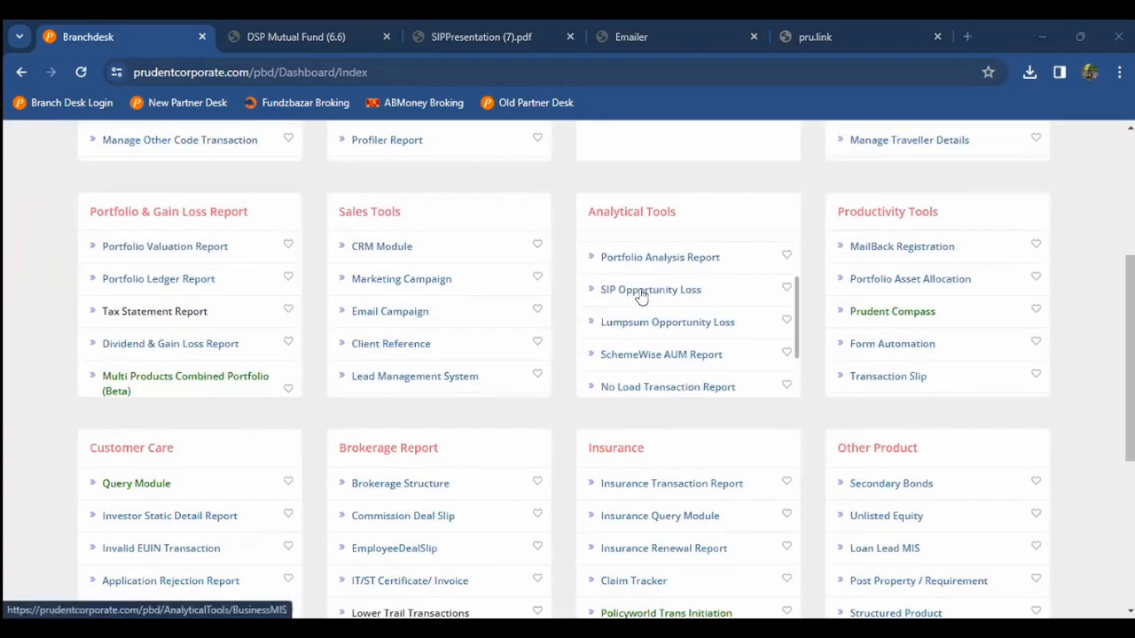
click(641, 292)
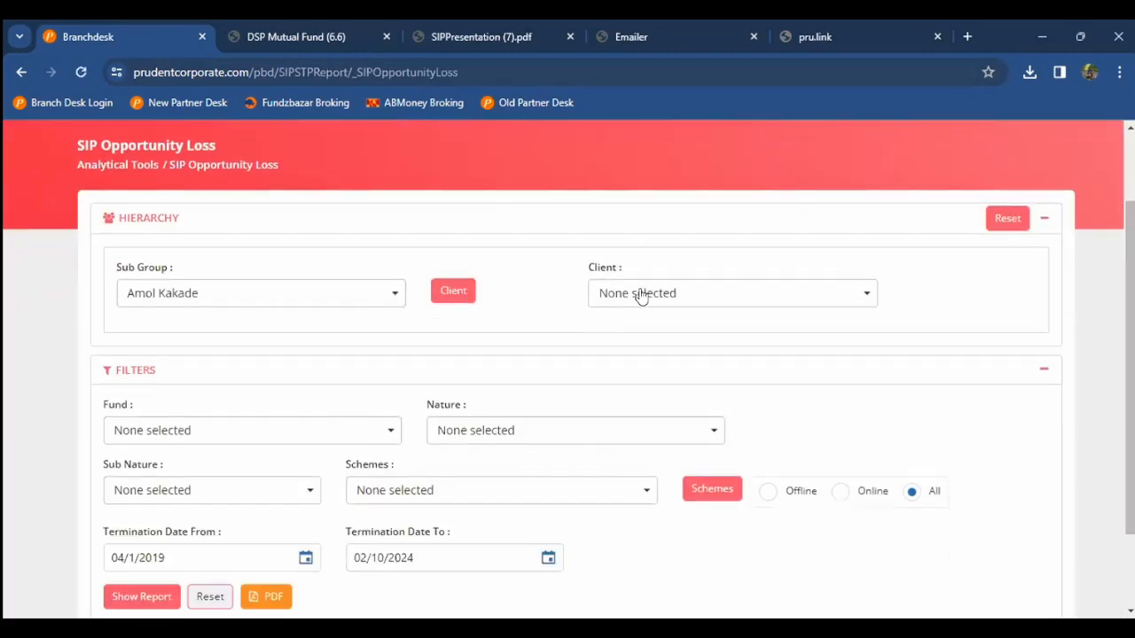
scroll(641, 296, down, 1)
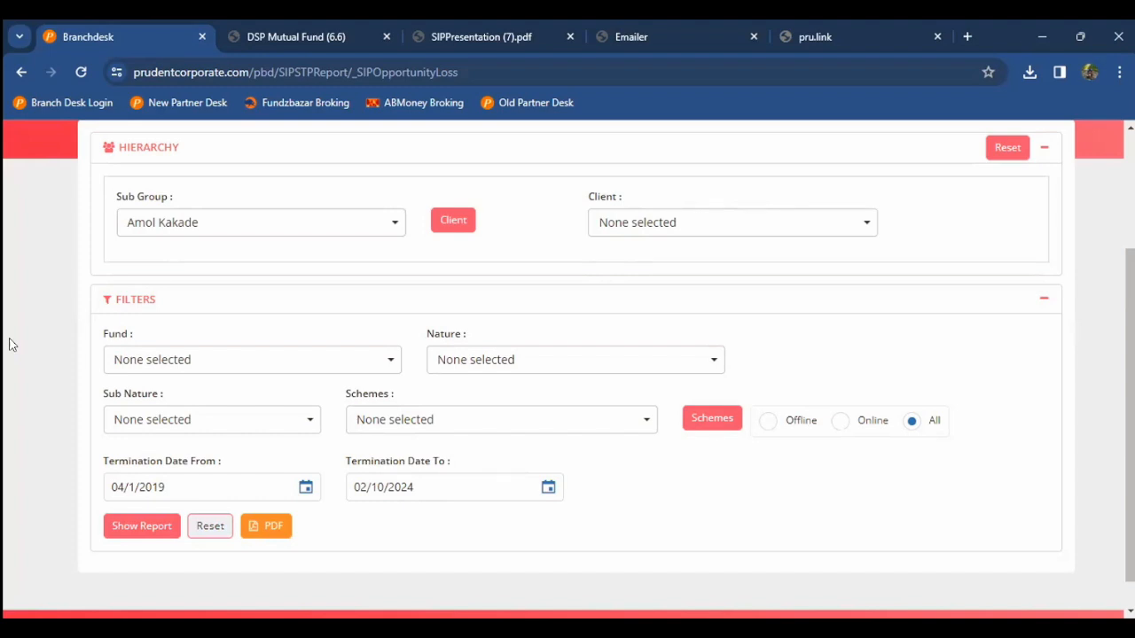
Step: Select all clients for the sub-group and generate the report
click(680, 241)
click(651, 288)
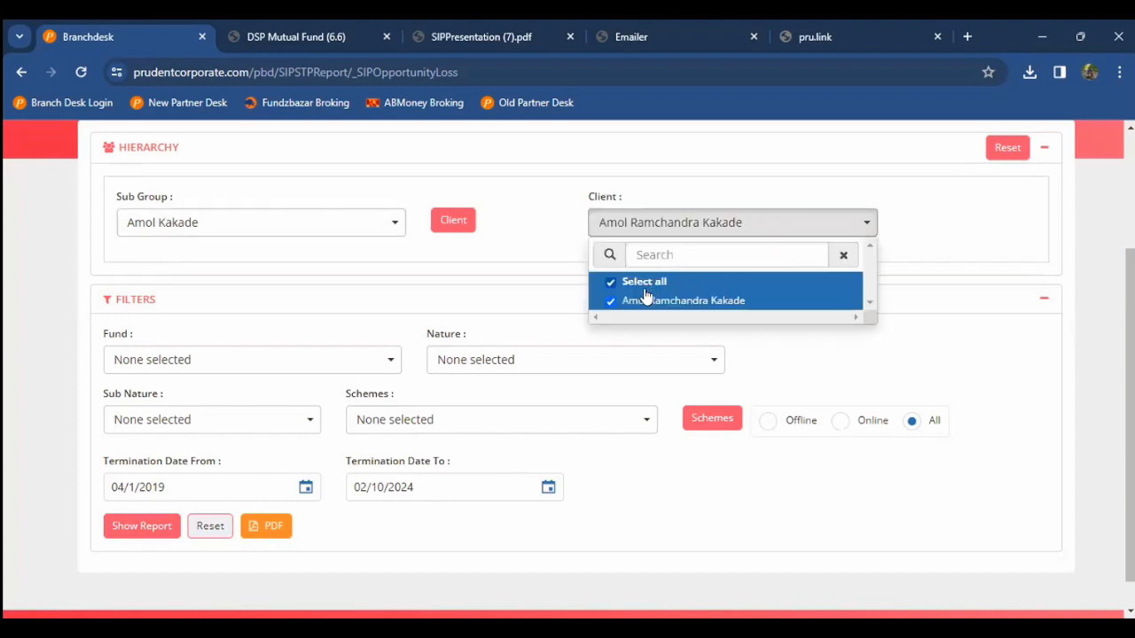
click(78, 479)
click(131, 530)
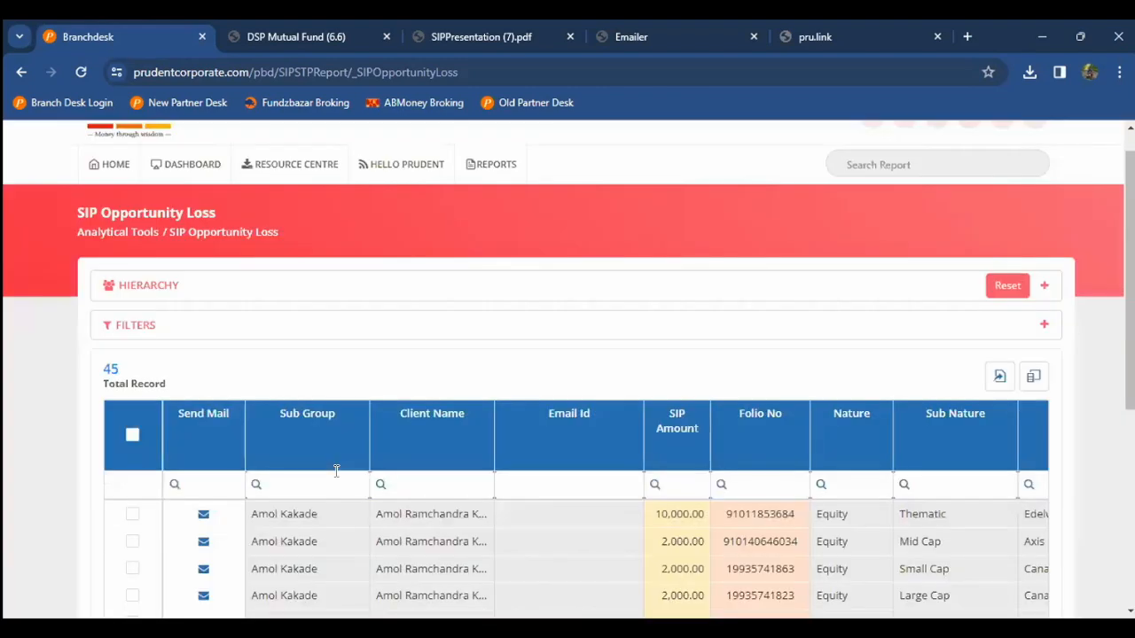
Step: Inspect the first record's scheme name, registration date and termination date
scroll(336, 471, down, 2)
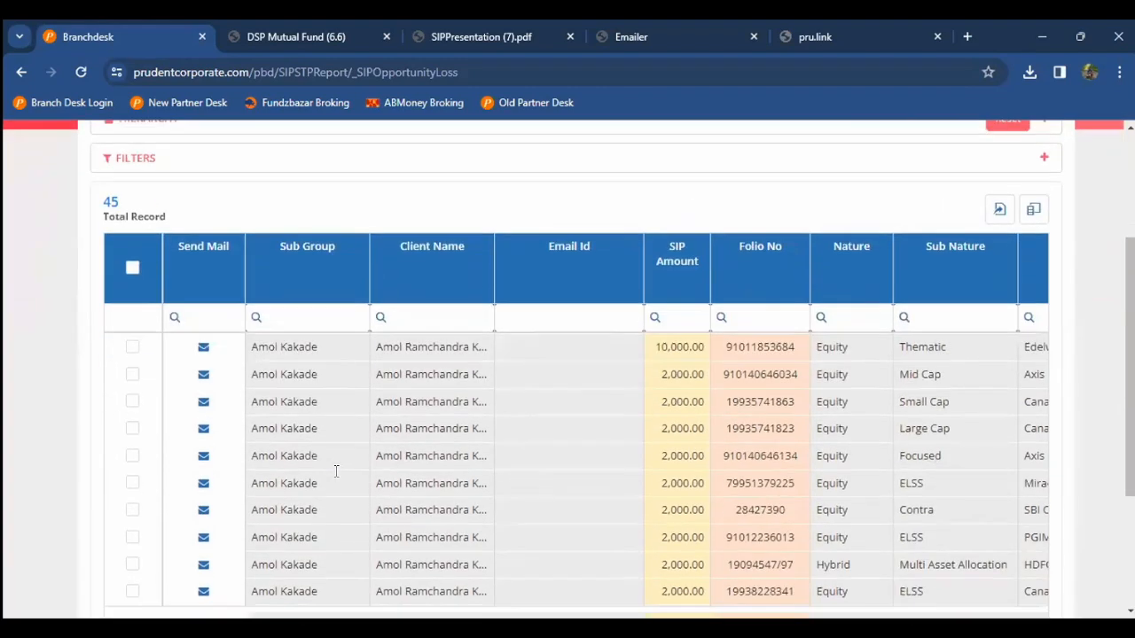
double_click(443, 349)
key(Right)
key(Right)
key(Right)
key(Right)
key(Right)
key(Right)
key(Right)
key(Right)
key(Right)
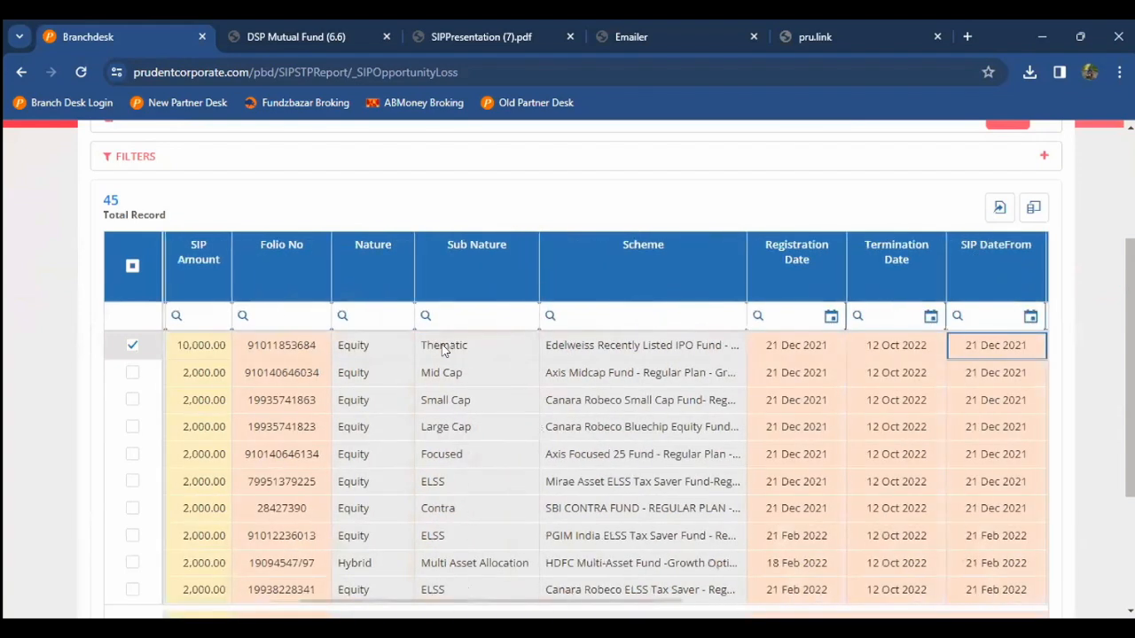
triple_click(599, 347)
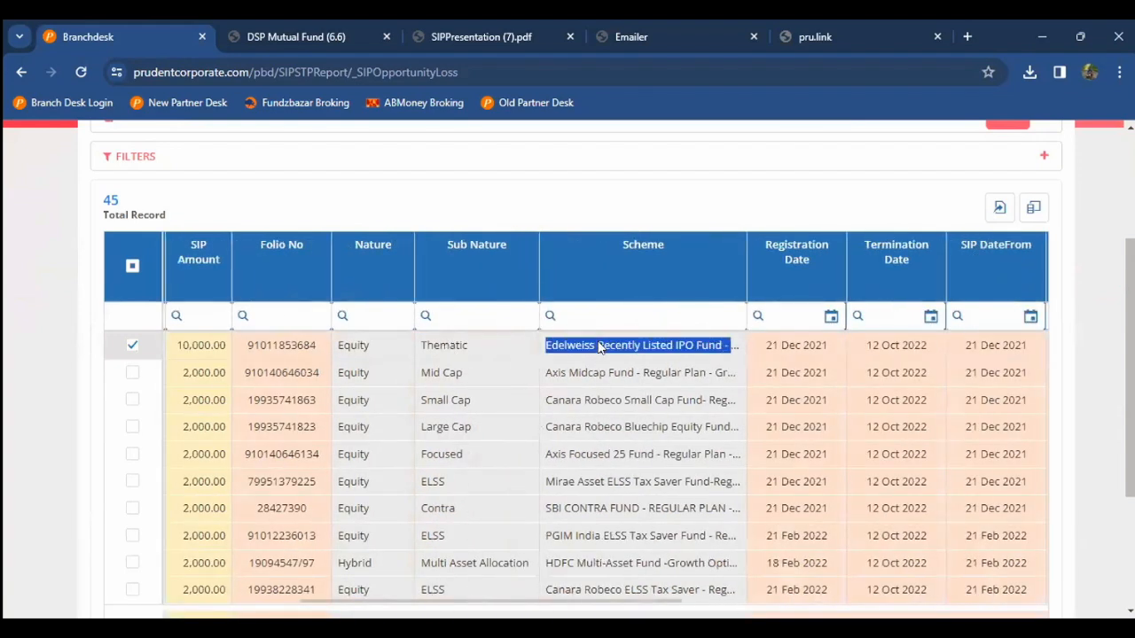
key(Right)
key(Right)
key(Right)
key(Right)
key(Right)
key(Right)
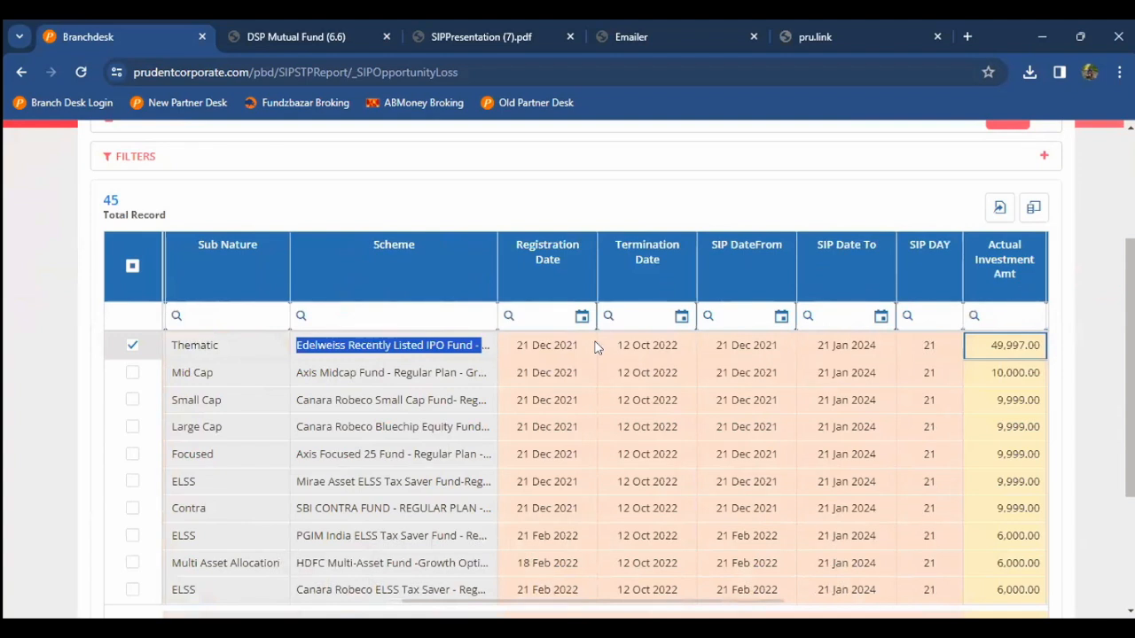
triple_click(553, 352)
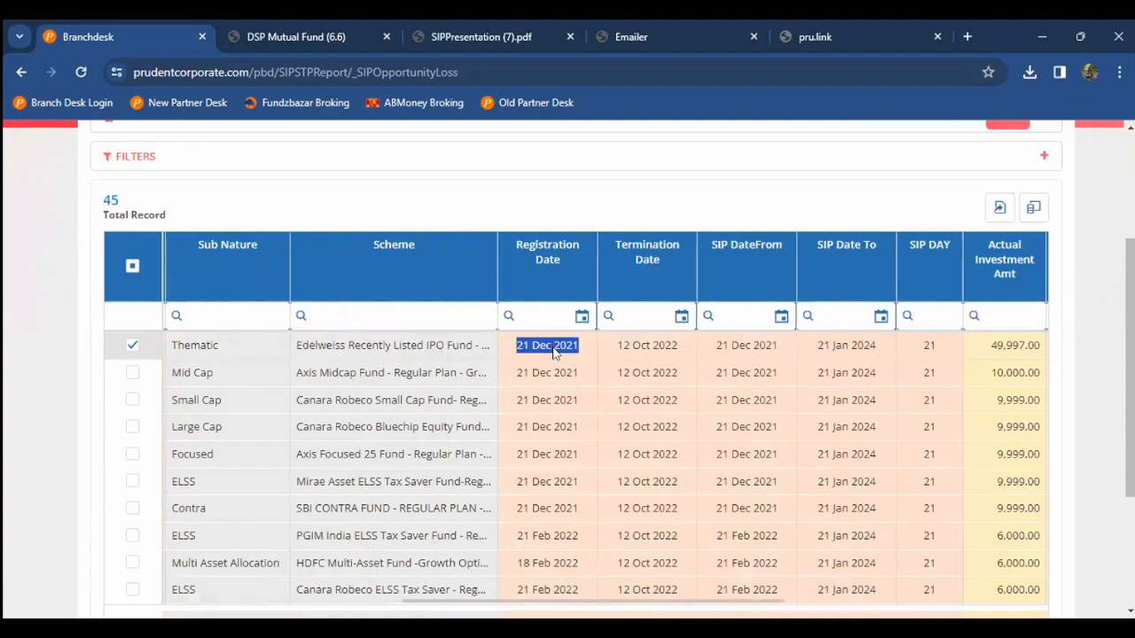
triple_click(648, 348)
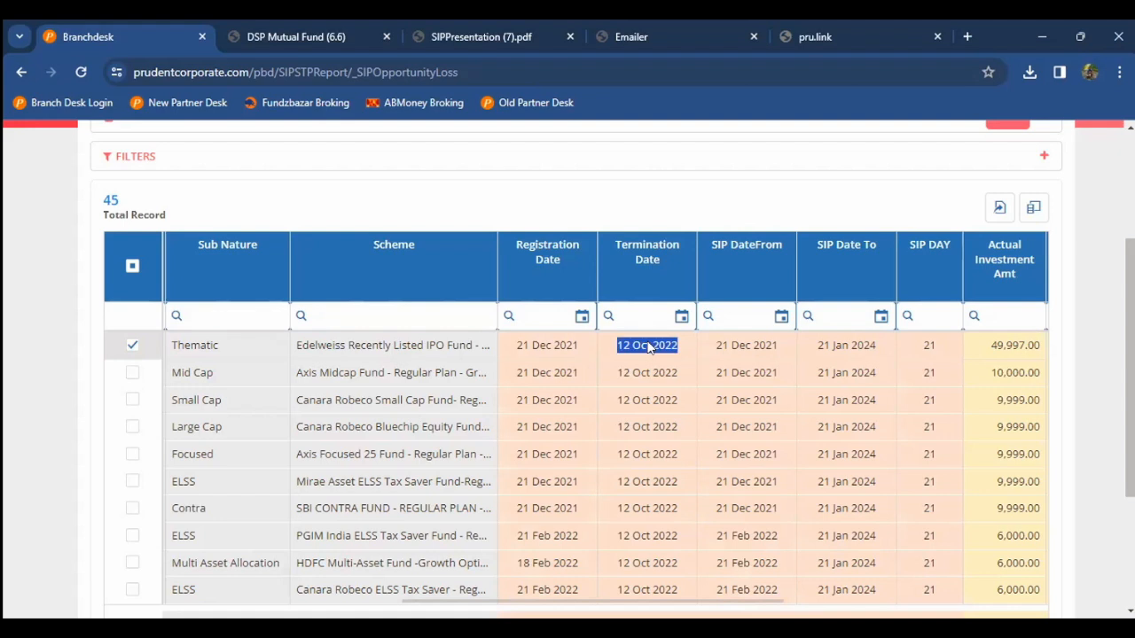
key(Right)
key(Right)
key(Right)
key(Right)
key(Right)
key(Right)
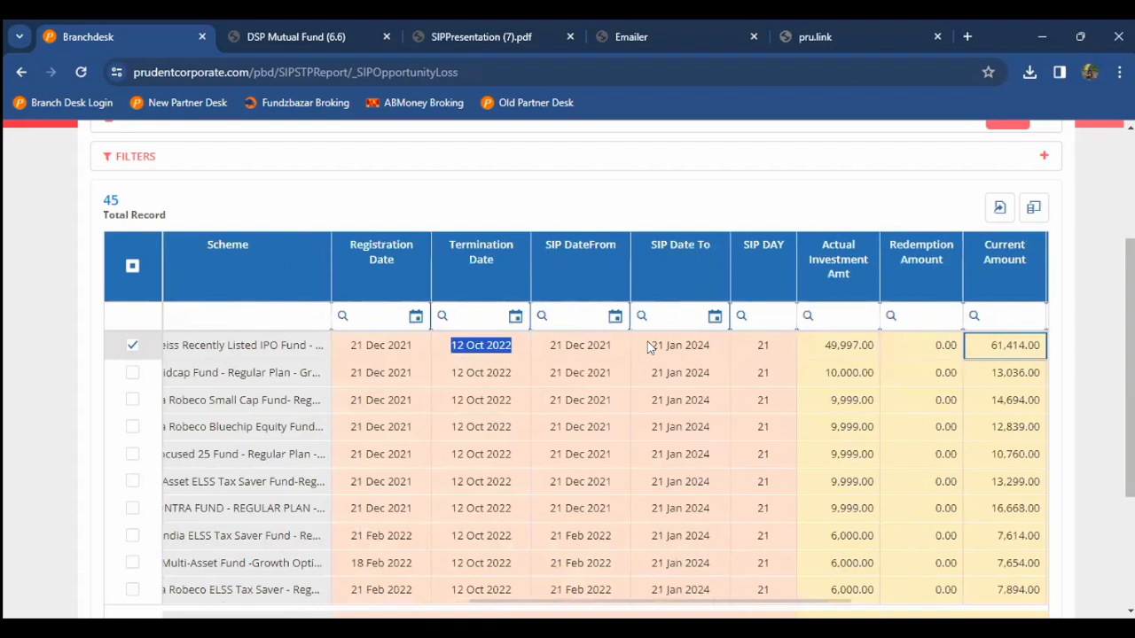
key(Right)
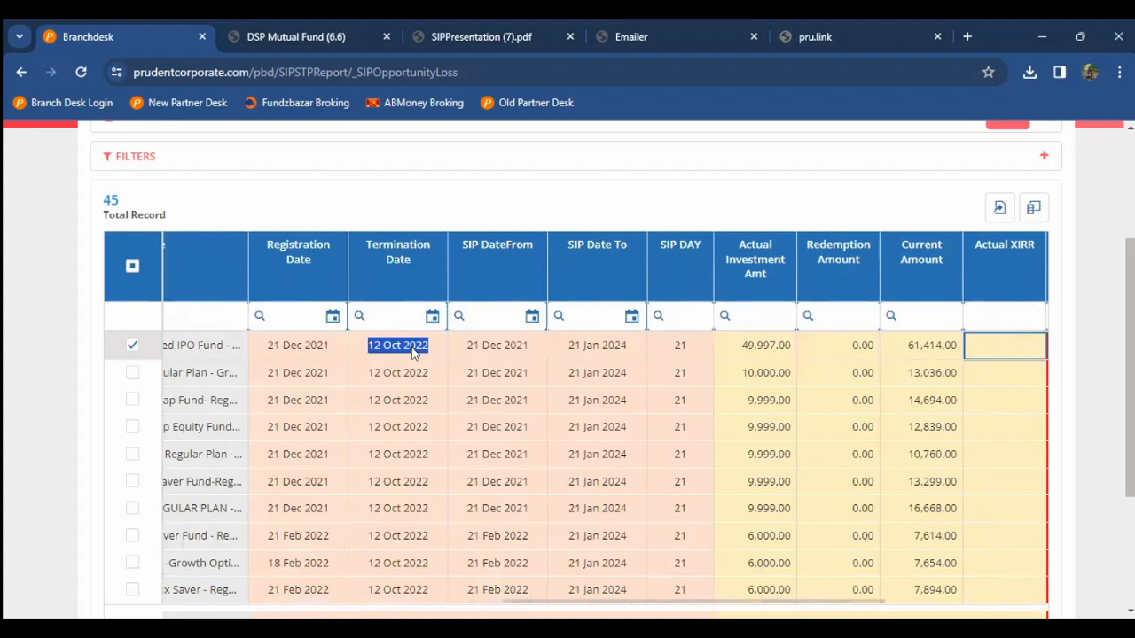
Step: Check the first record's amounts: 49,997.00 invested, 2,60,000.00 assumed, 3,26,571.00 assumed value
double_click(750, 347)
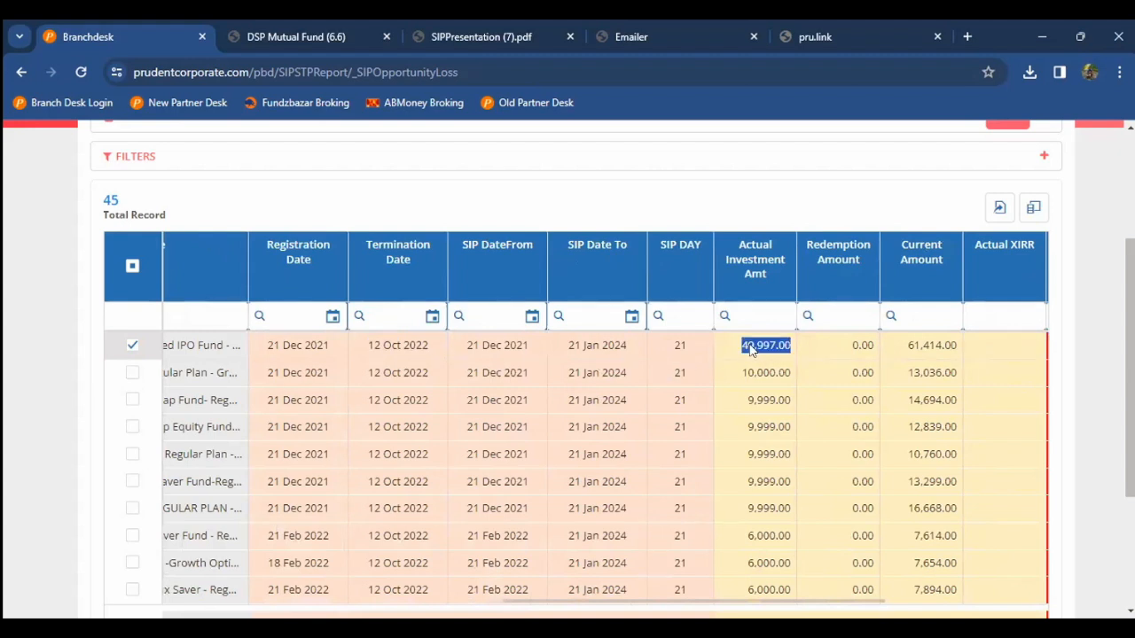
key(Right)
key(Right)
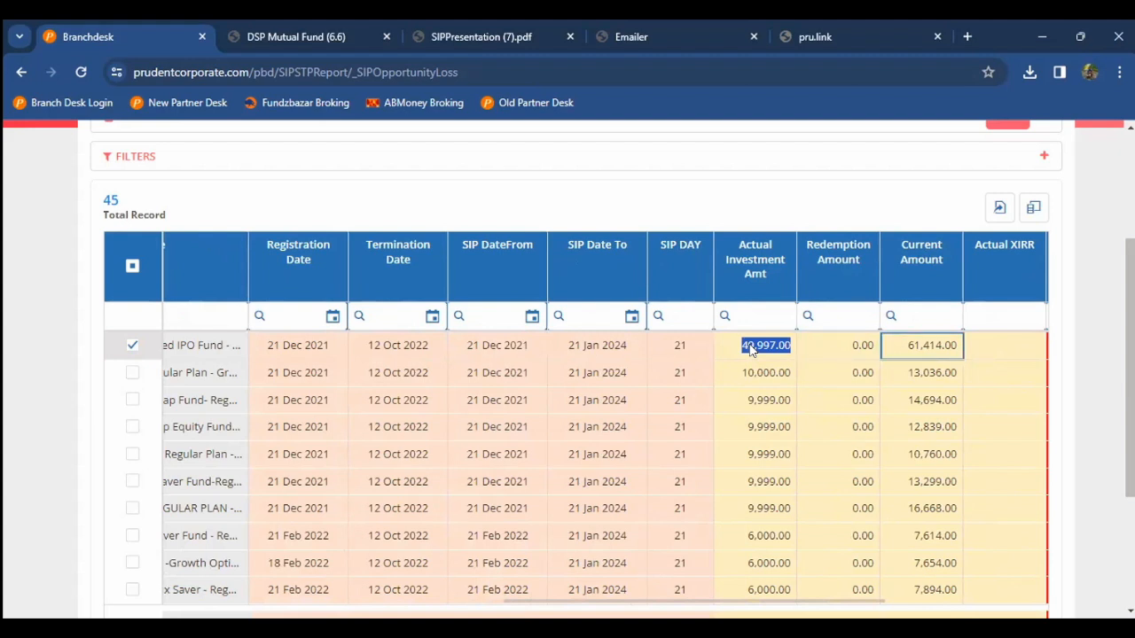
key(Right)
key(Right)
key(Right)
key(Right)
key(Right)
key(Right)
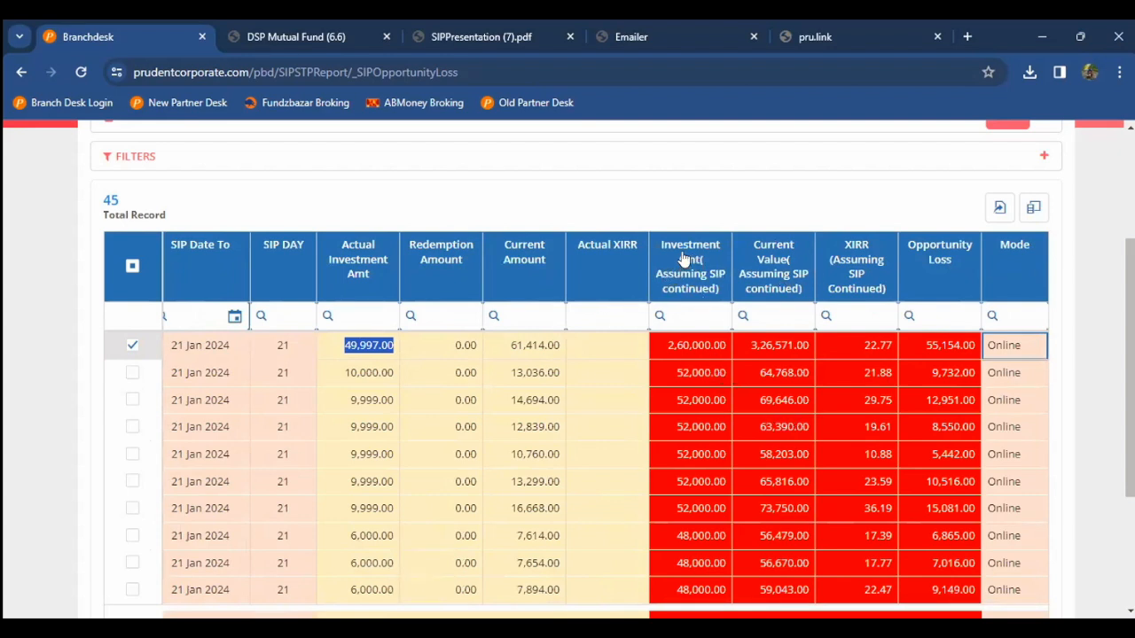
double_click(677, 345)
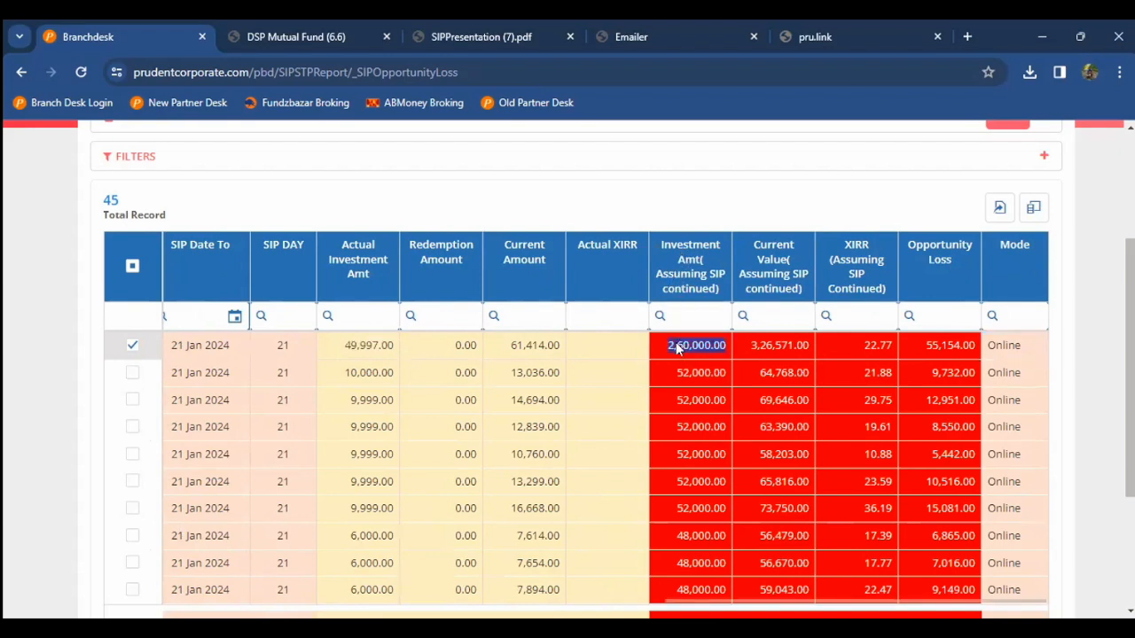
click(722, 346)
double_click(771, 350)
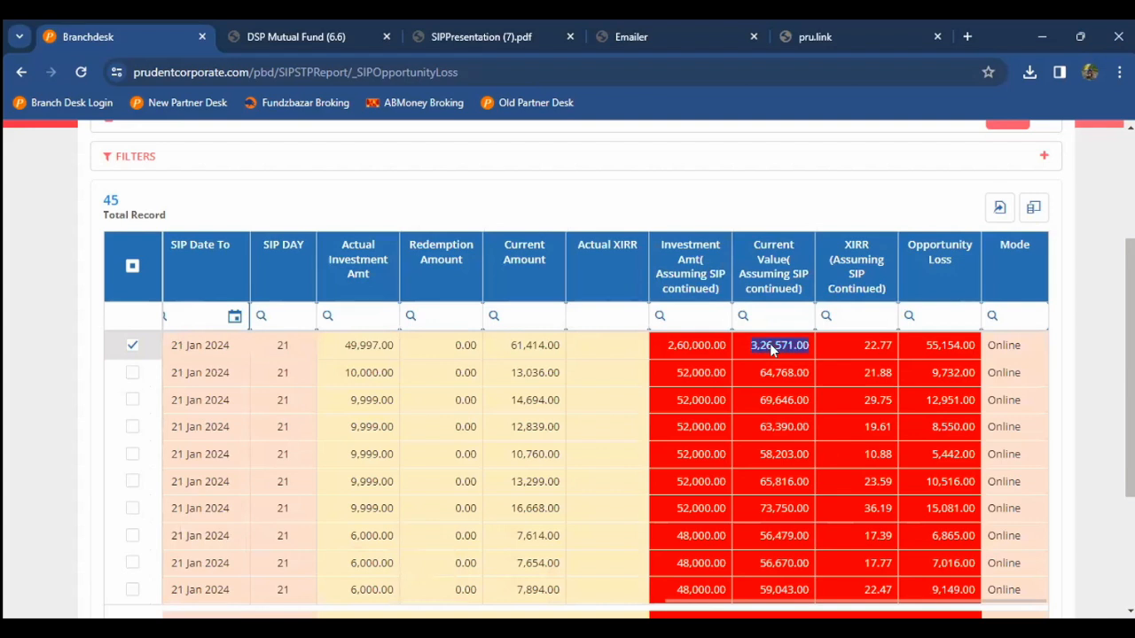
click(768, 350)
scroll(607, 353, down, 1)
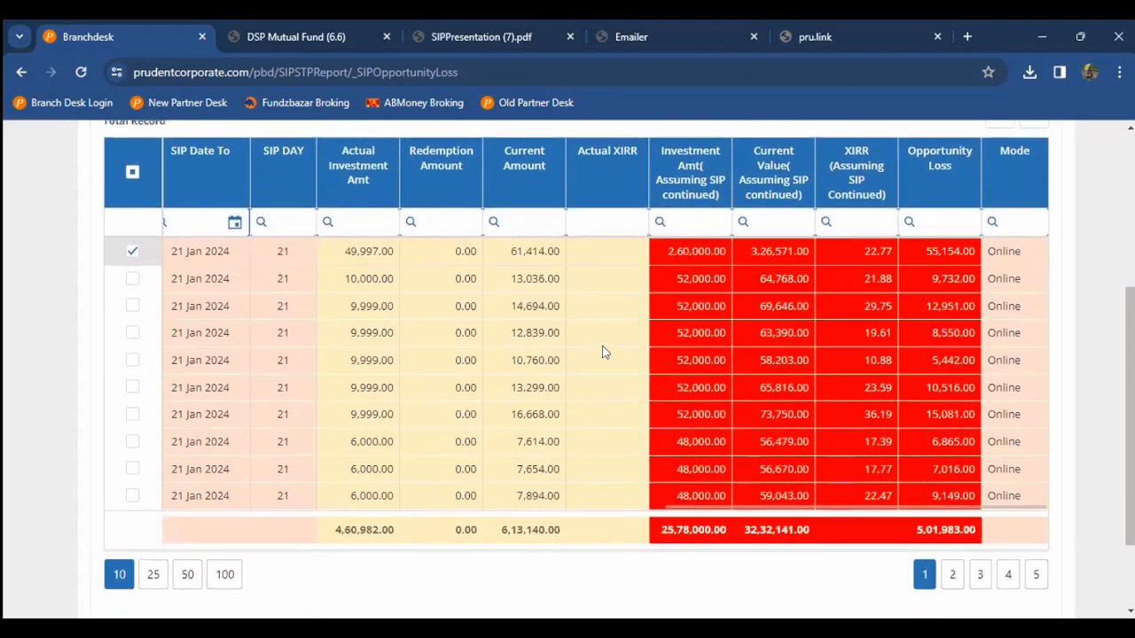
scroll(603, 353, up, 1)
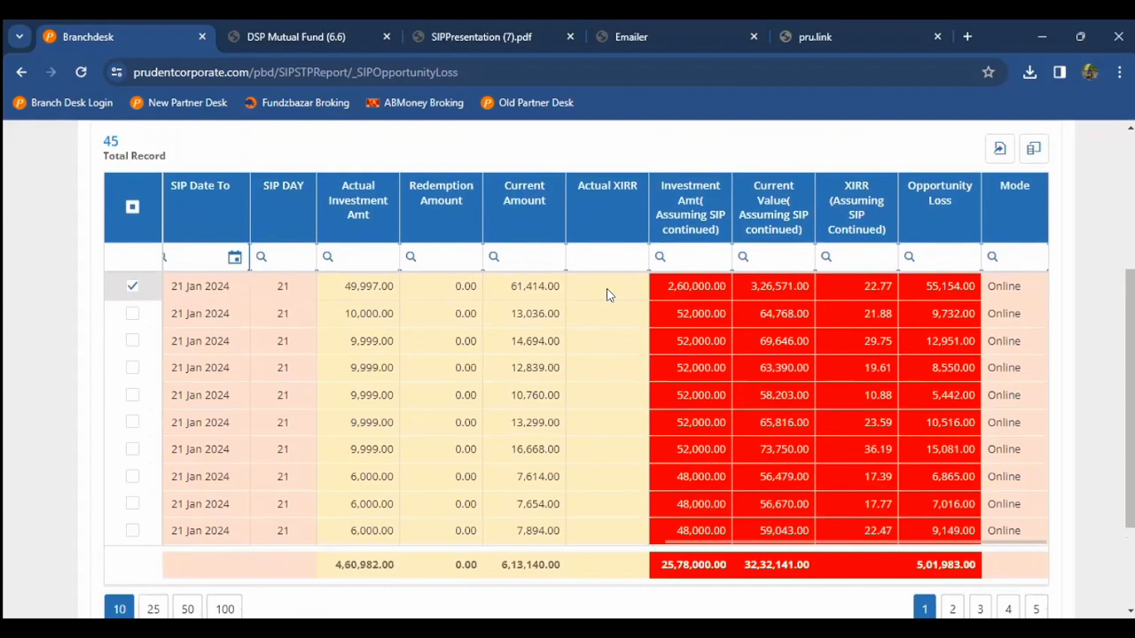
click(328, 256)
scroll(550, 289, left, 5)
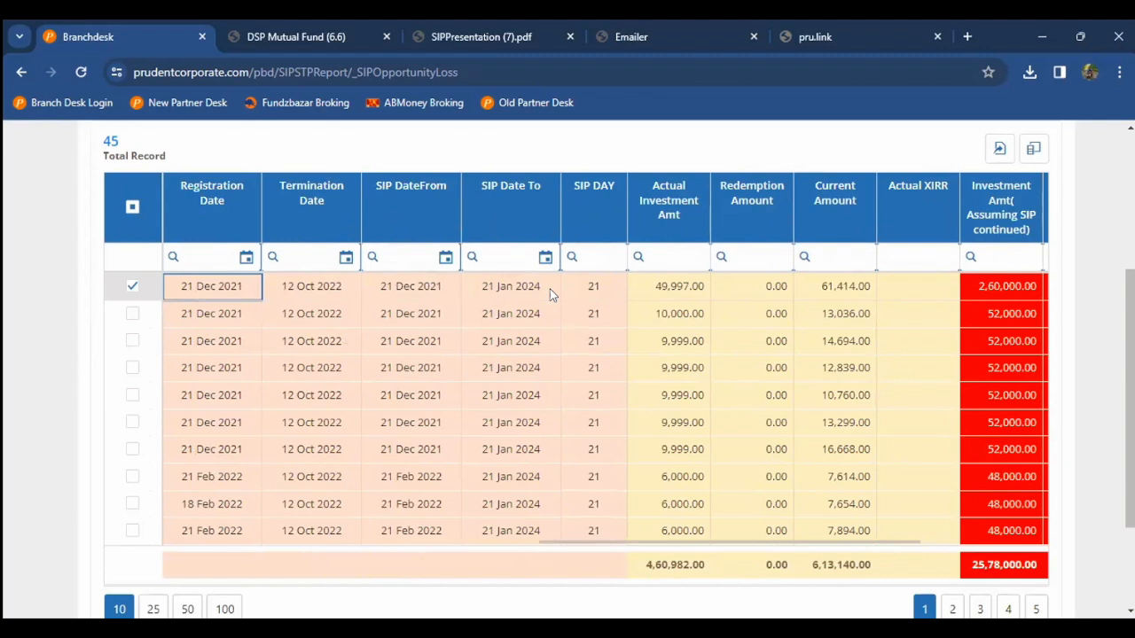
key(Right)
key(Right)
key(Right)
key(Right)
key(Right)
key(Right)
key(Right)
key(Right)
key(Right)
key(Right)
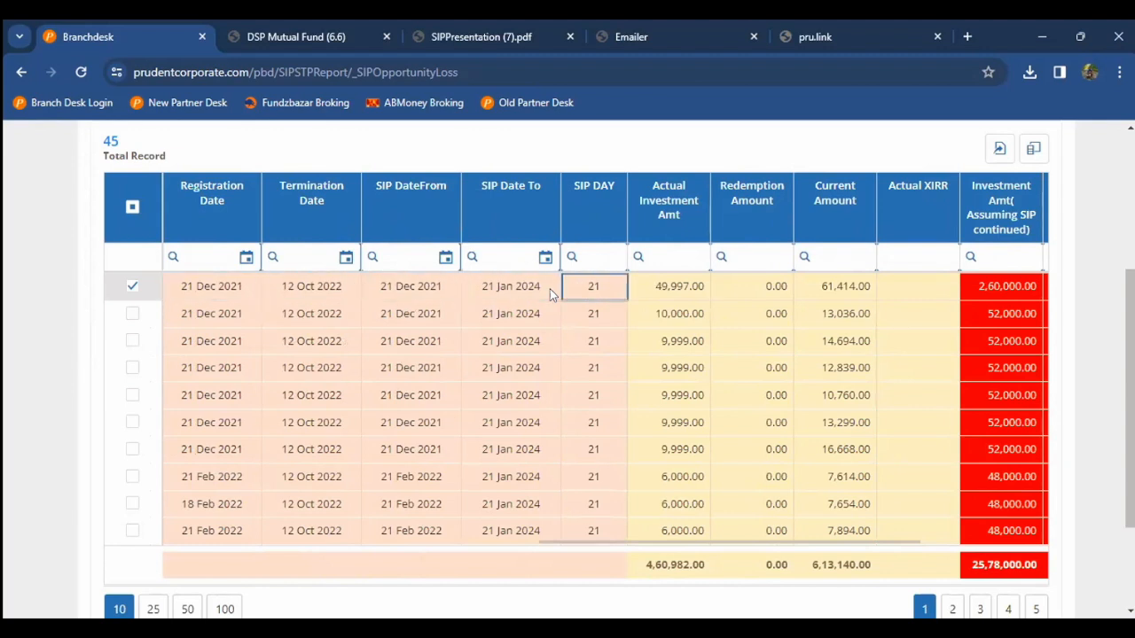
key(Right)
key(Right)
key(Right)
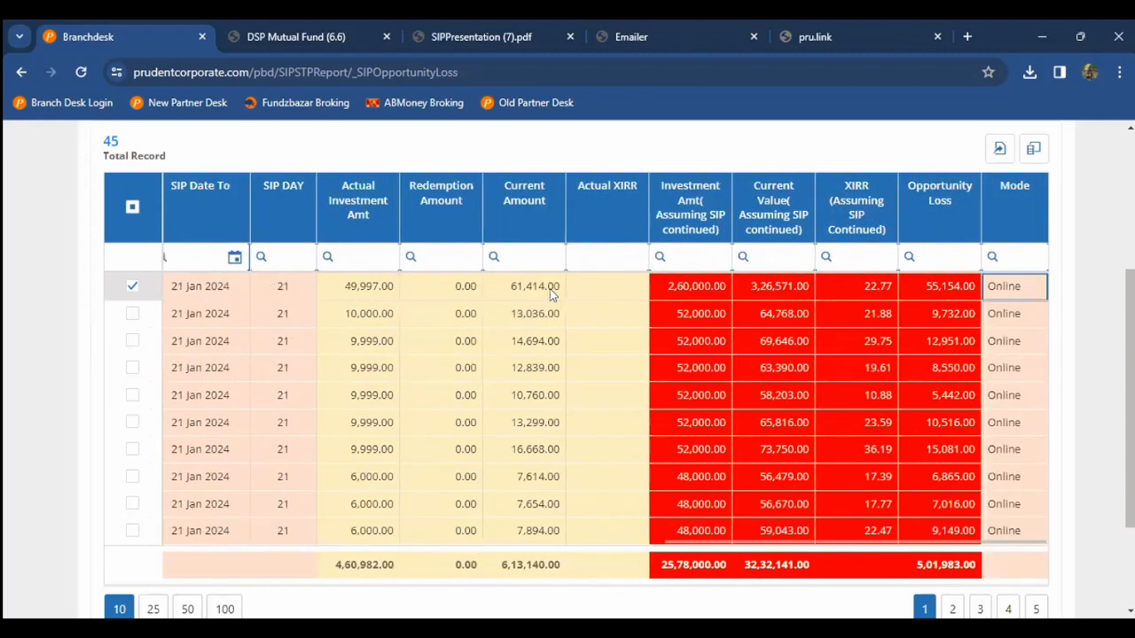
scroll(550, 294, down, 1)
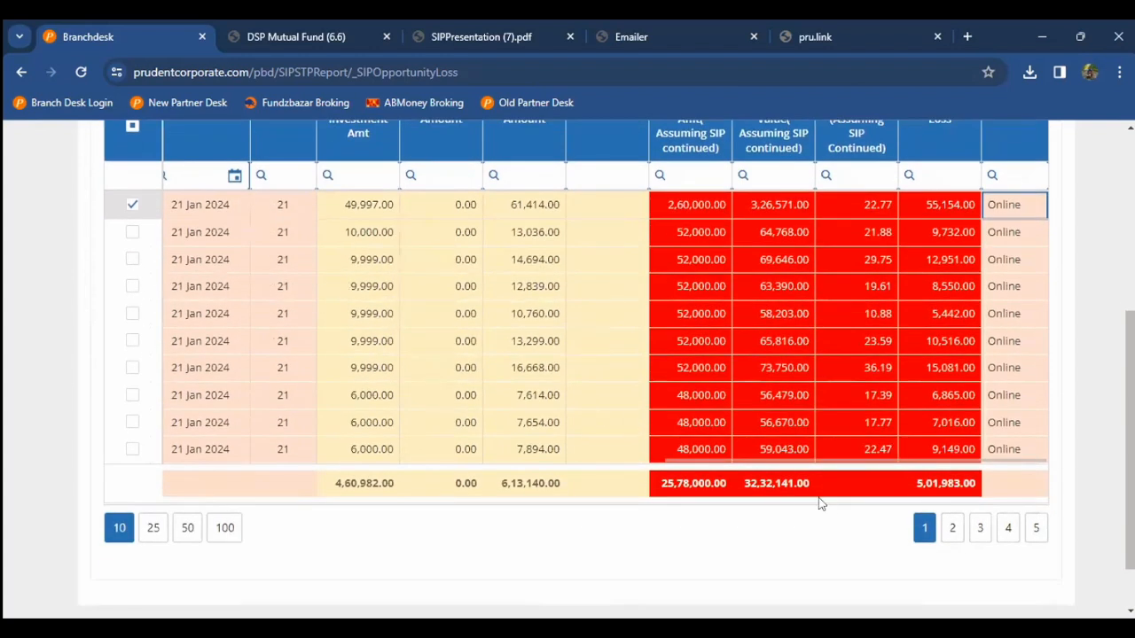
Step: Page through to the last results page, return to page 1, and scroll to the top
click(954, 529)
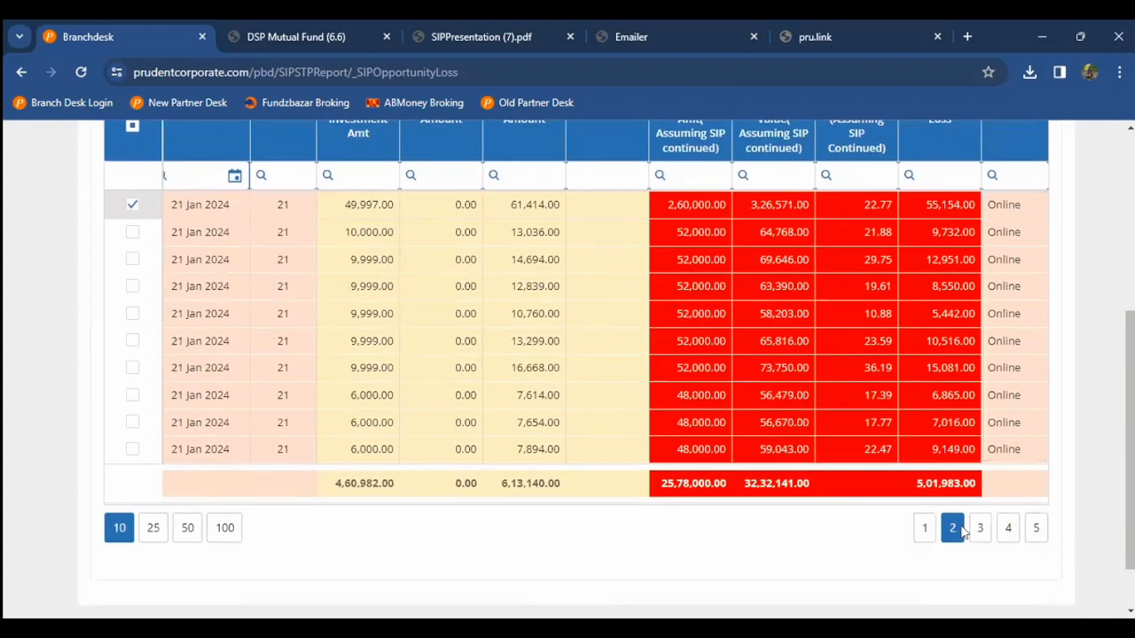
click(981, 530)
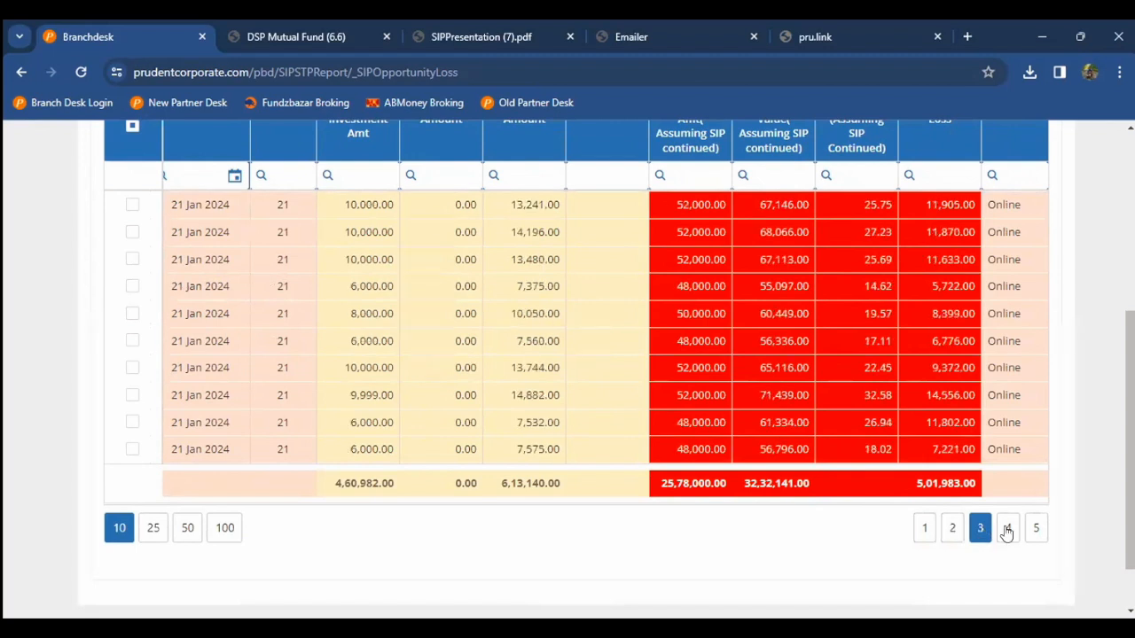
click(1008, 530)
click(1038, 529)
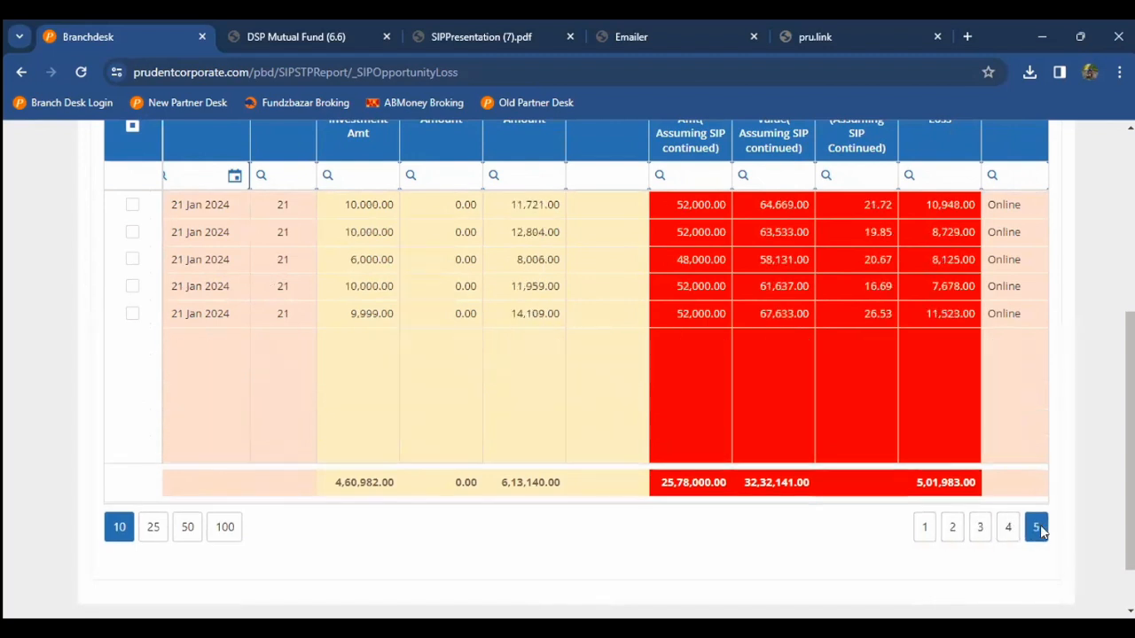
click(977, 529)
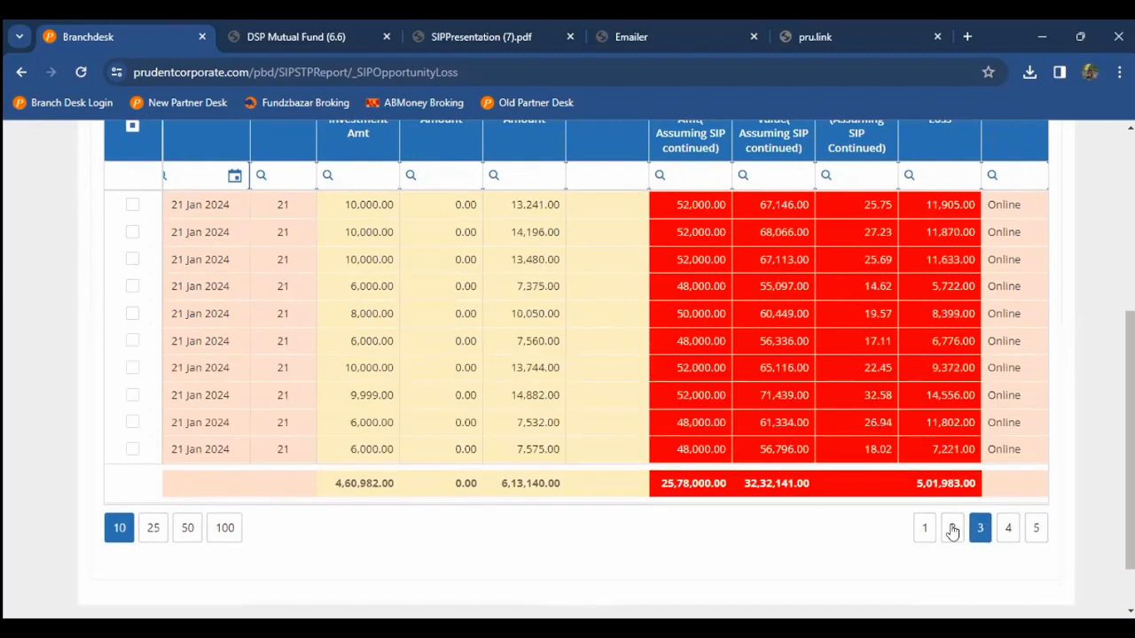
click(953, 530)
click(922, 530)
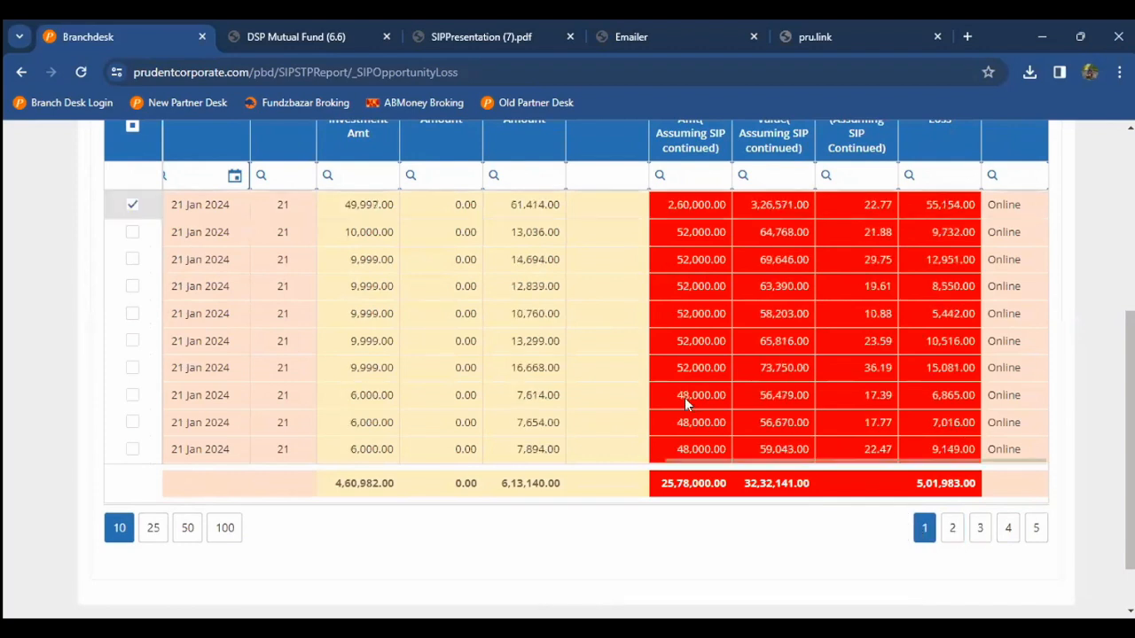
scroll(684, 397, up, 3)
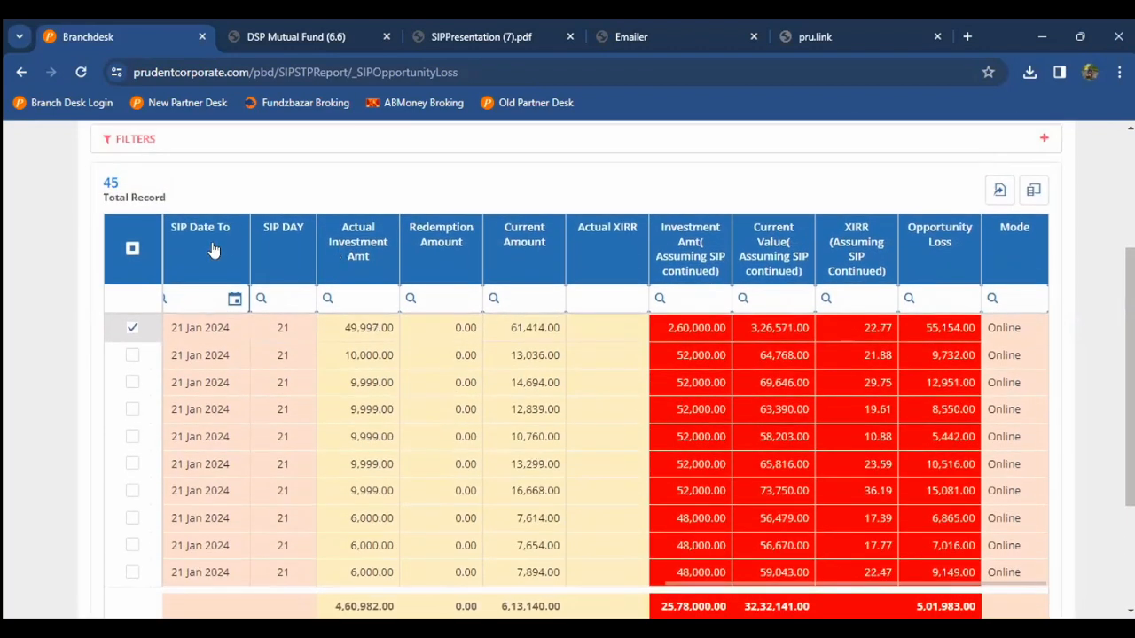
scroll(213, 251, up, 1)
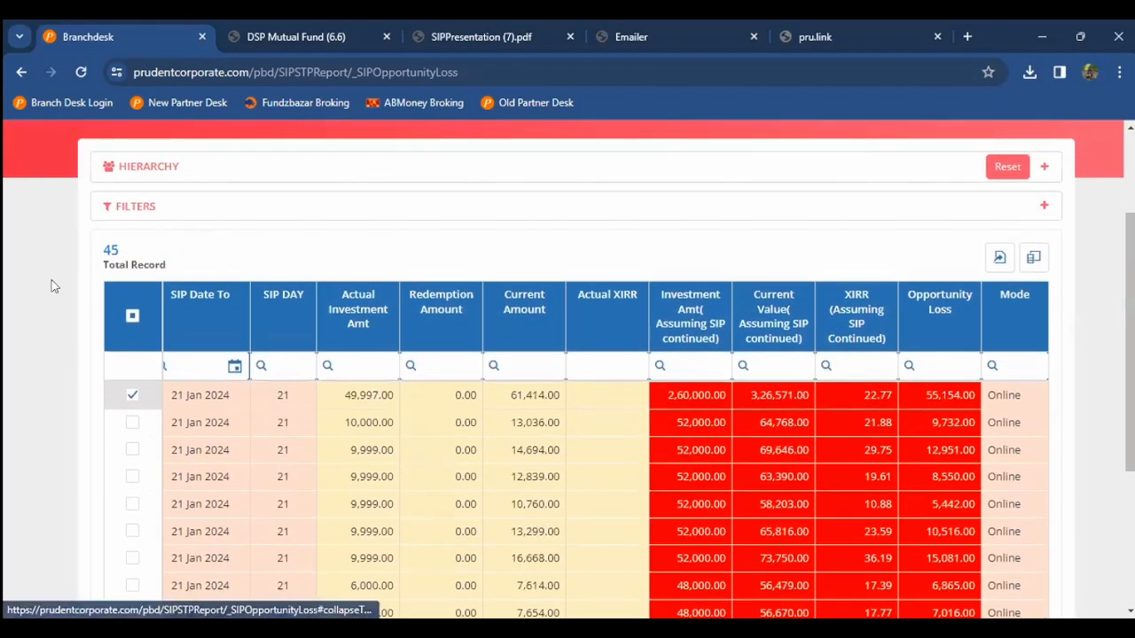
scroll(51, 285, down, 1)
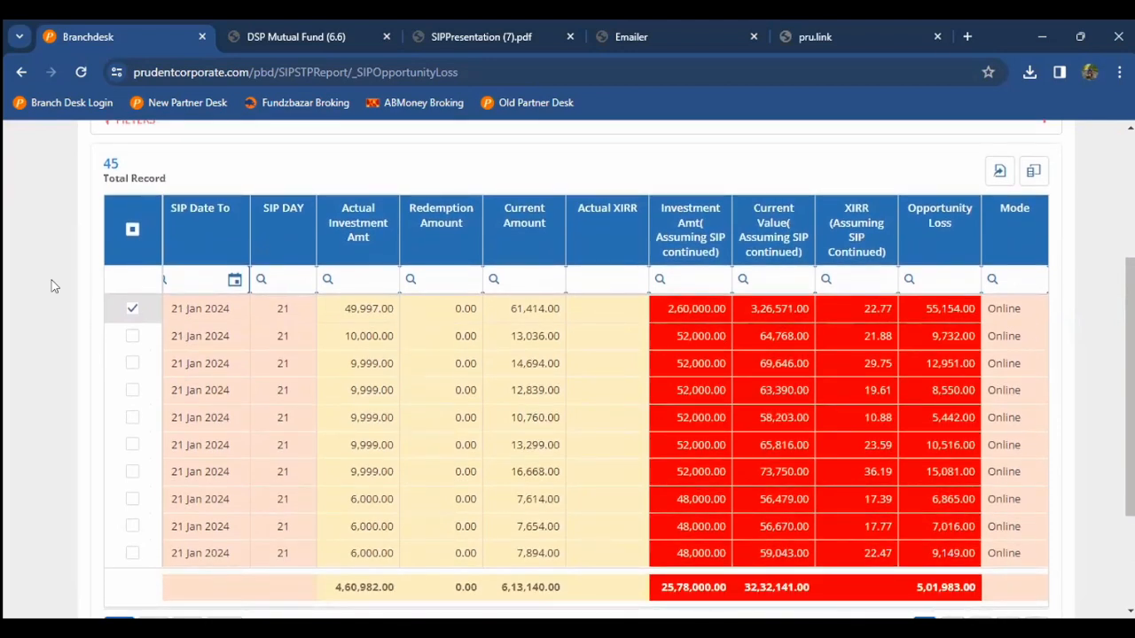
scroll(51, 286, up, 1)
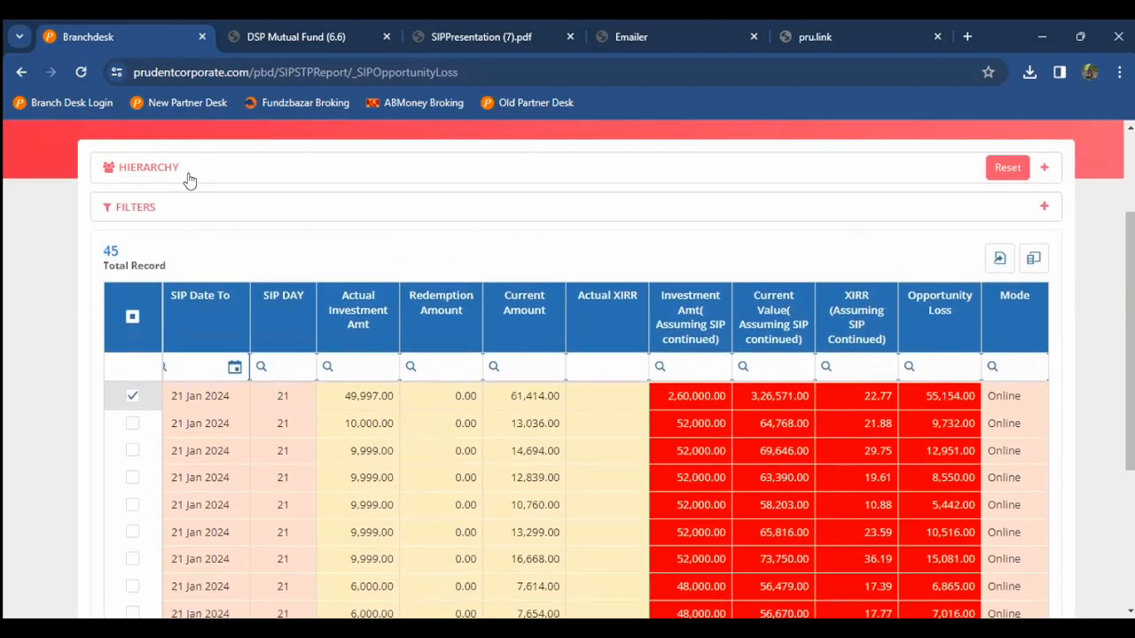
Step: Select all 335 sub-groups in the Sub Group filter and rerun the report
click(147, 207)
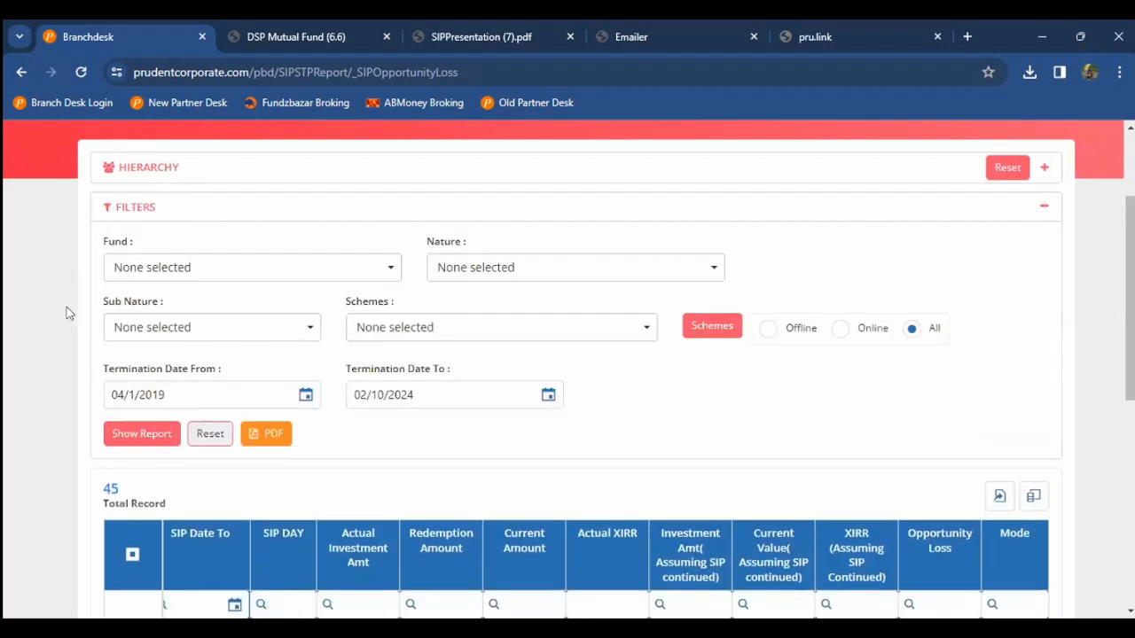
scroll(187, 188, up, 1)
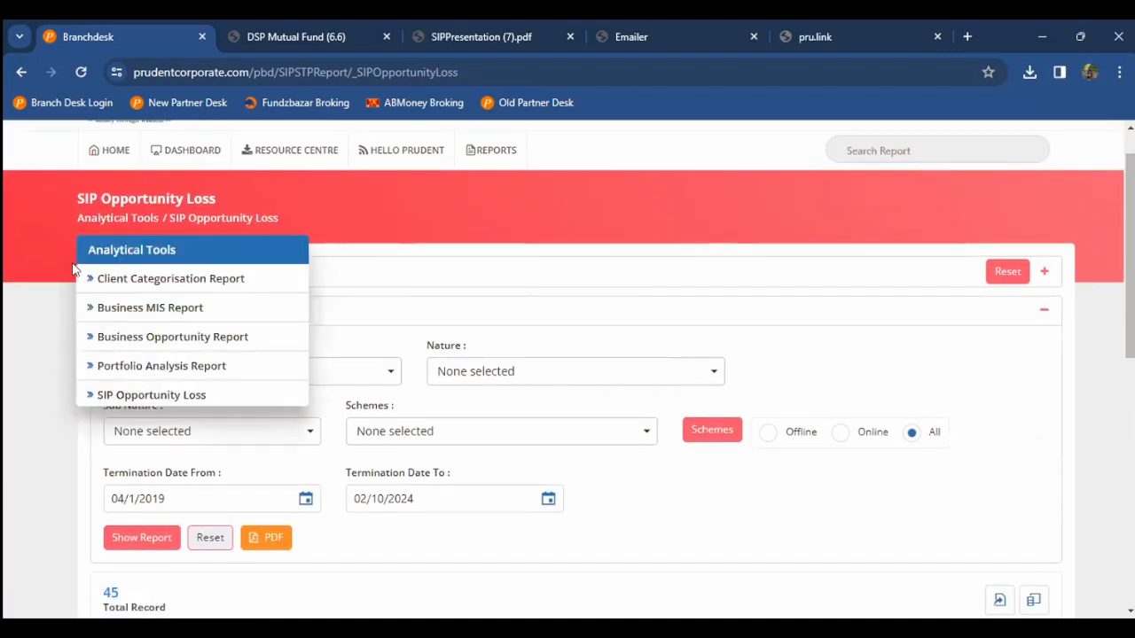
scroll(77, 269, down, 1)
scroll(5, 366, down, 2)
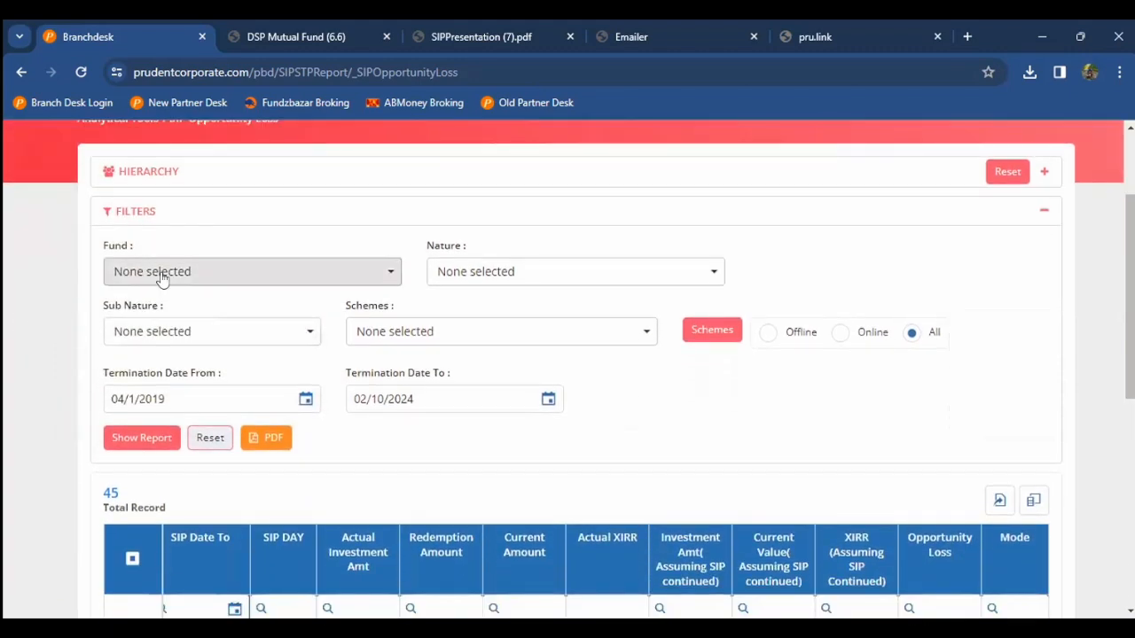
click(159, 179)
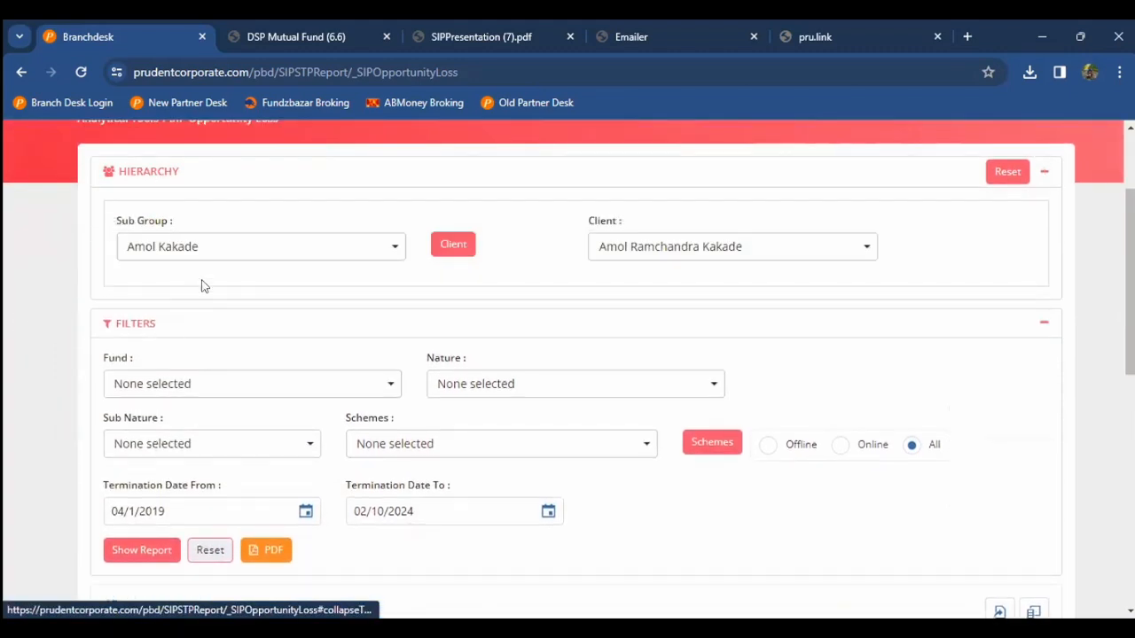
click(224, 248)
click(164, 303)
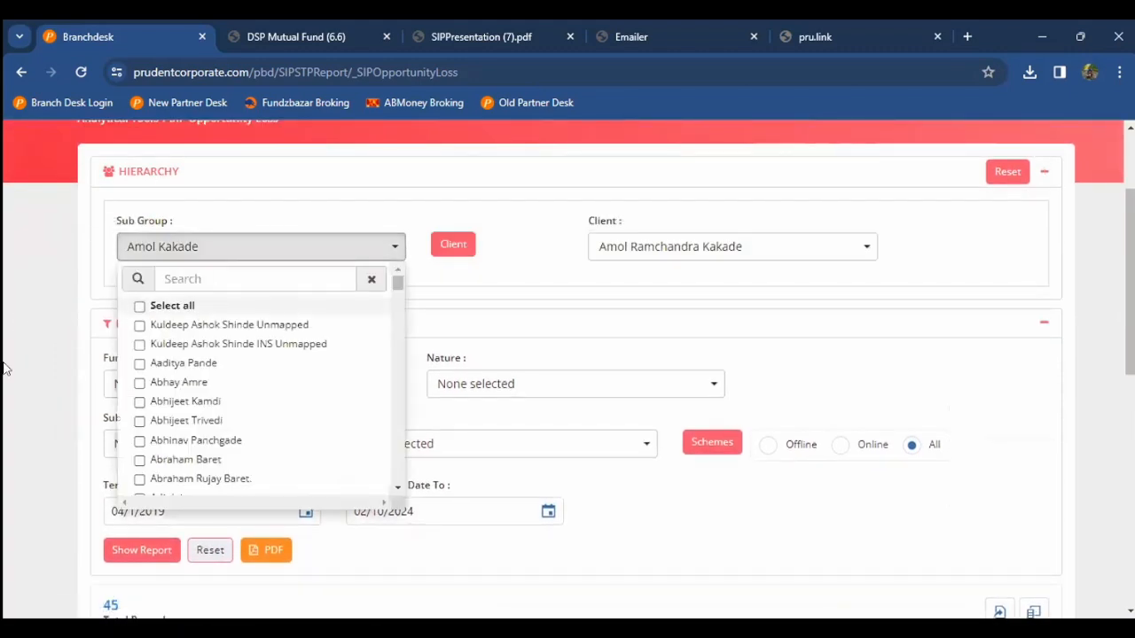
click(8, 363)
scroll(12, 481, down, 2)
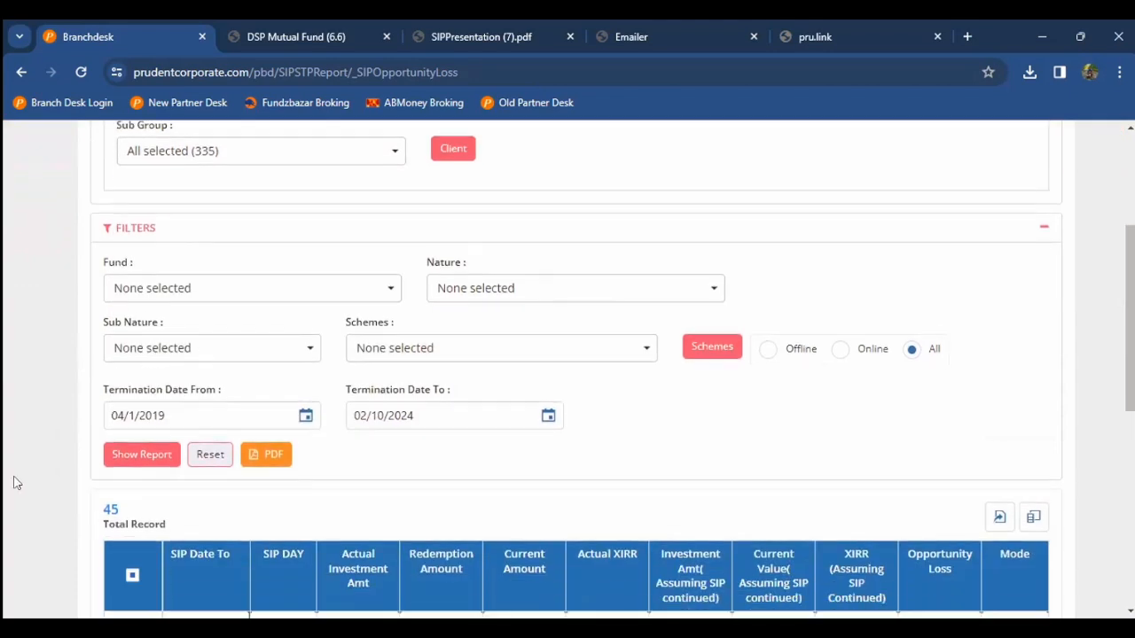
click(117, 457)
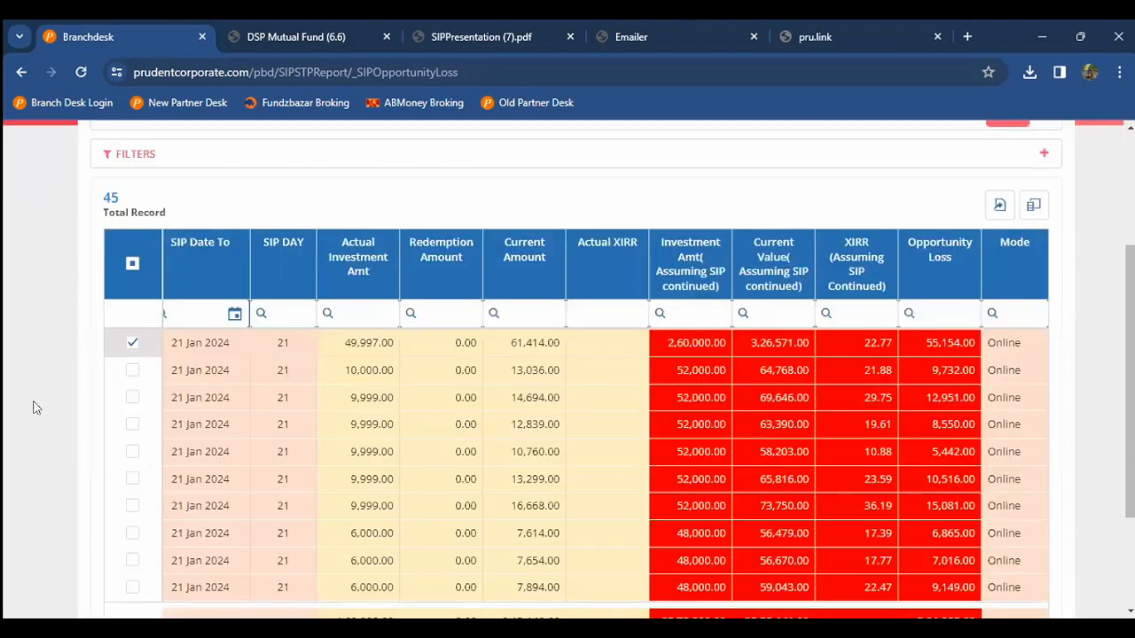
Step: Tick the 15,000.00-invested row in the 537-record results table
scroll(49, 401, down, 2)
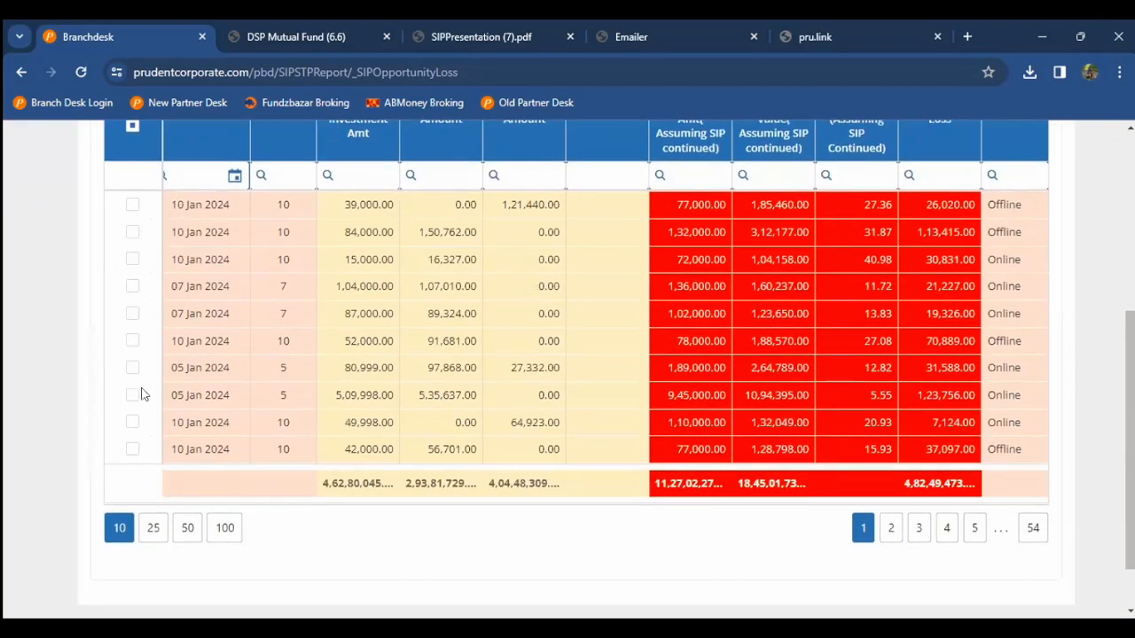
scroll(583, 367, up, 2)
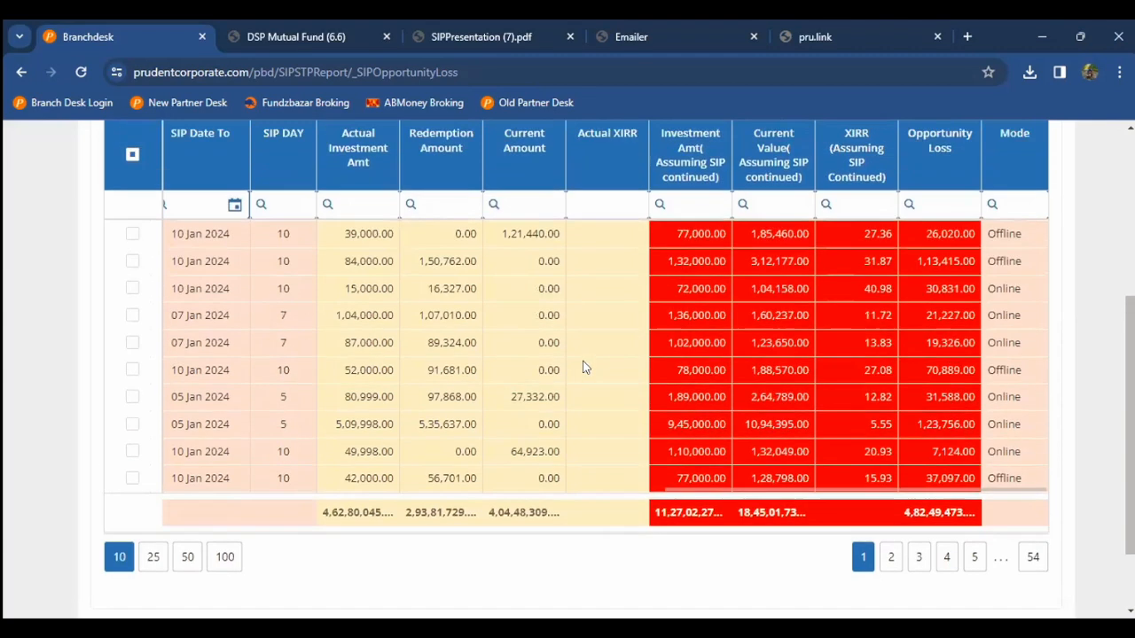
scroll(583, 367, down, 1)
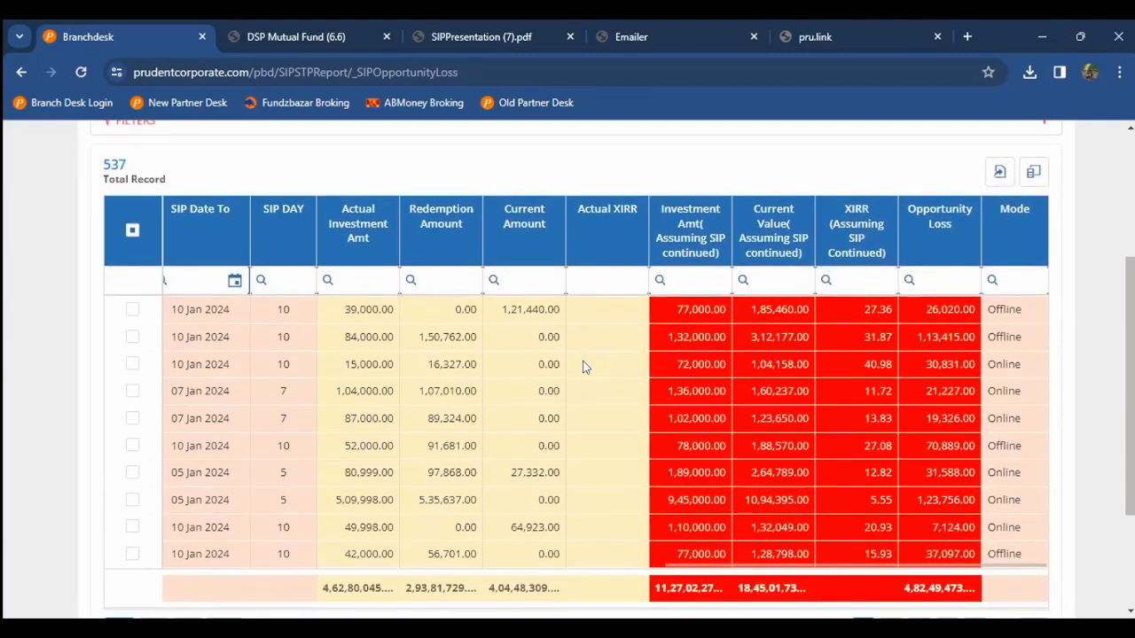
click(584, 367)
scroll(583, 367, up, 4)
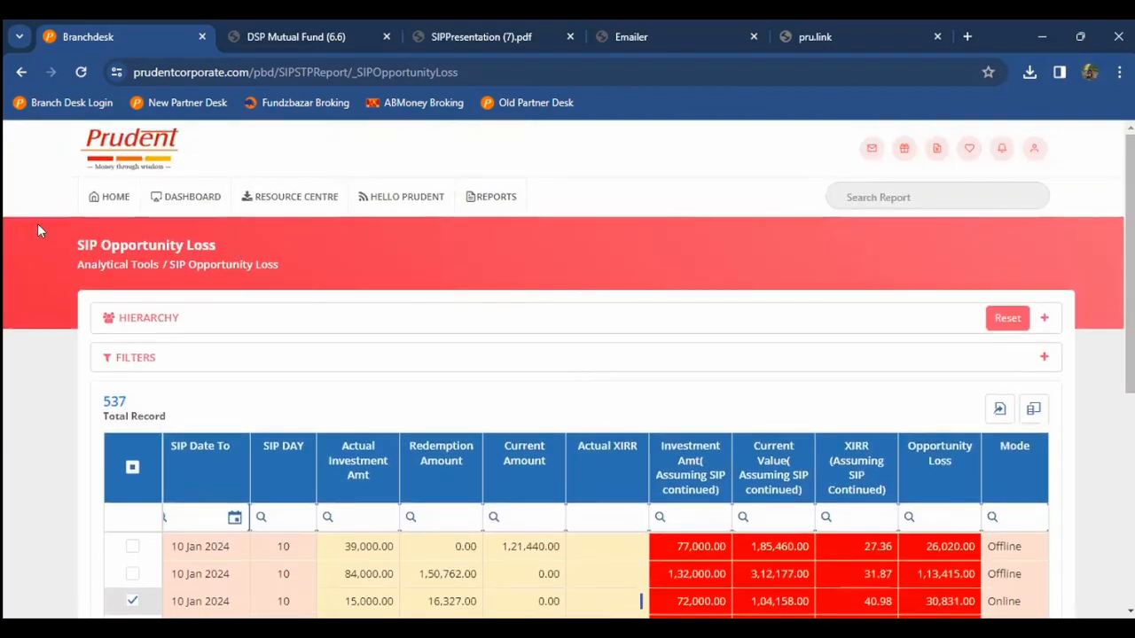
Step: Return to the home dashboard and browse the Analytical Tools report list
click(84, 209)
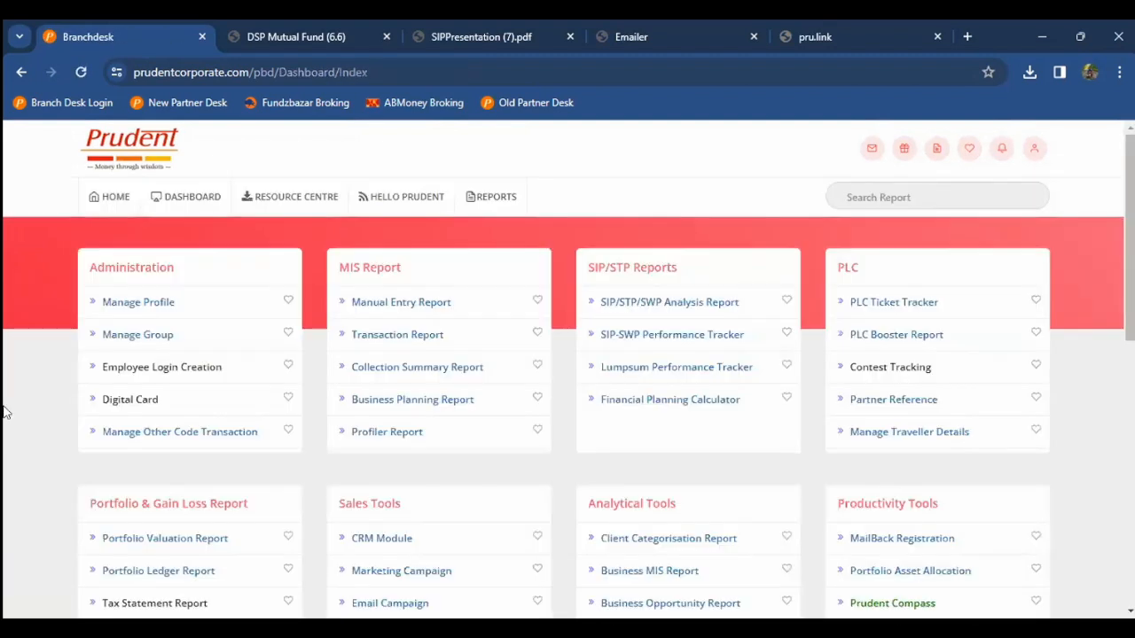
scroll(15, 380, down, 2)
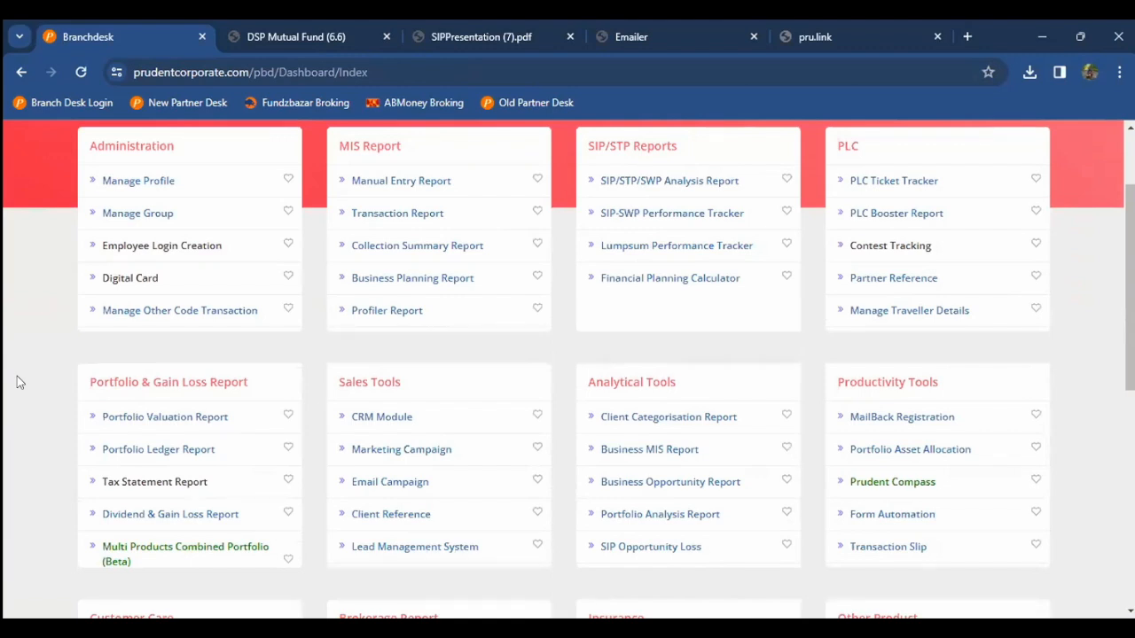
scroll(20, 383, down, 2)
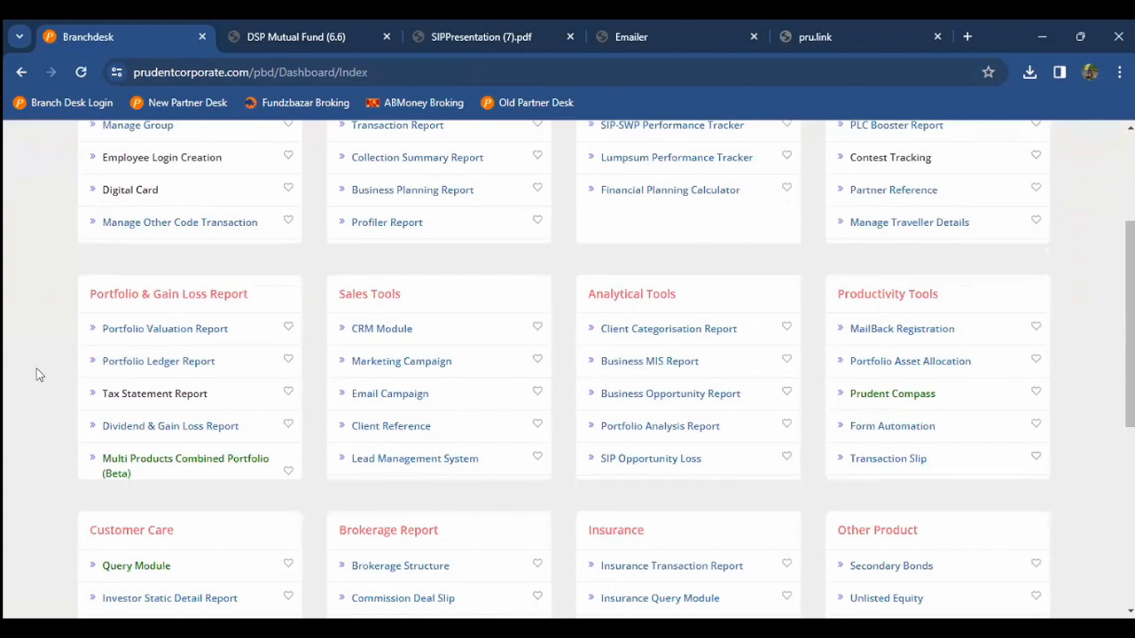
scroll(38, 373, down, 1)
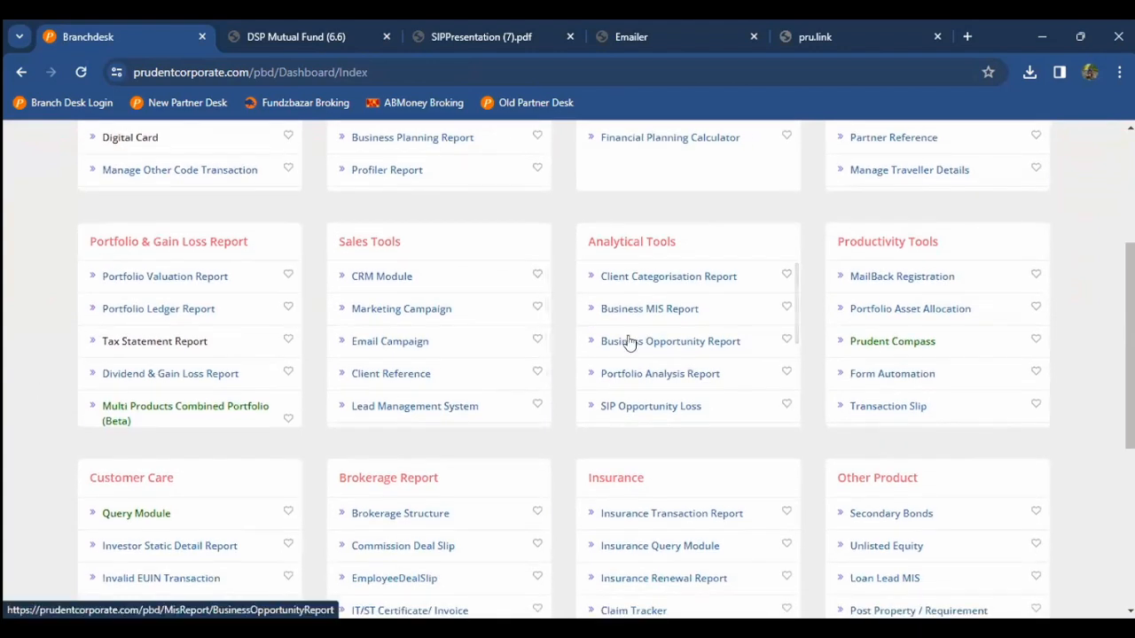
scroll(628, 343, down, 2)
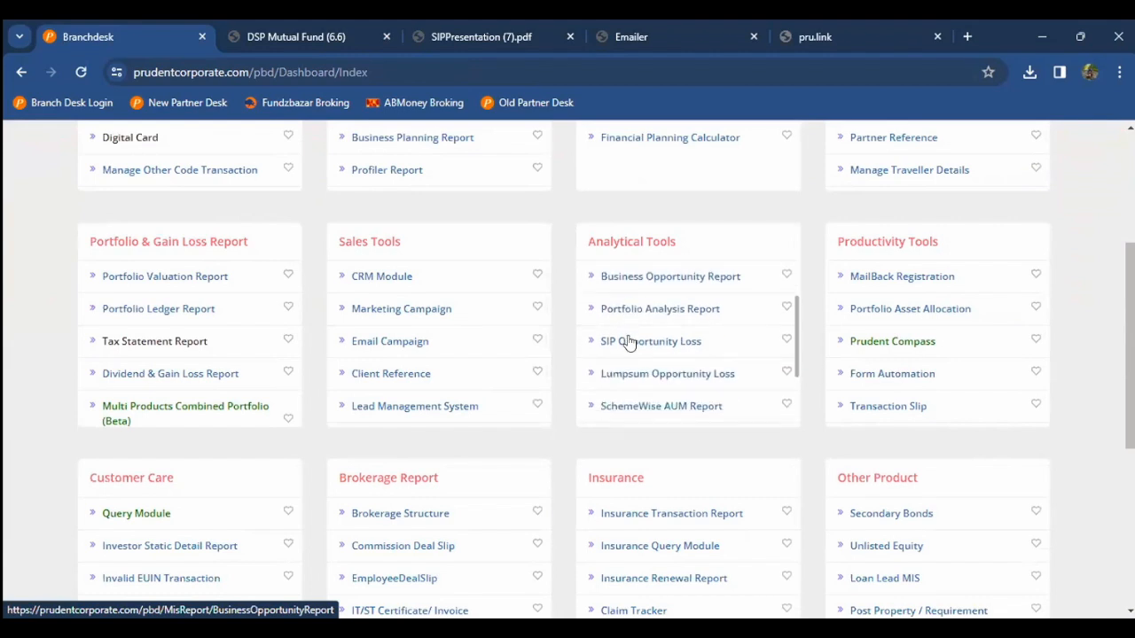
scroll(632, 337, down, 2)
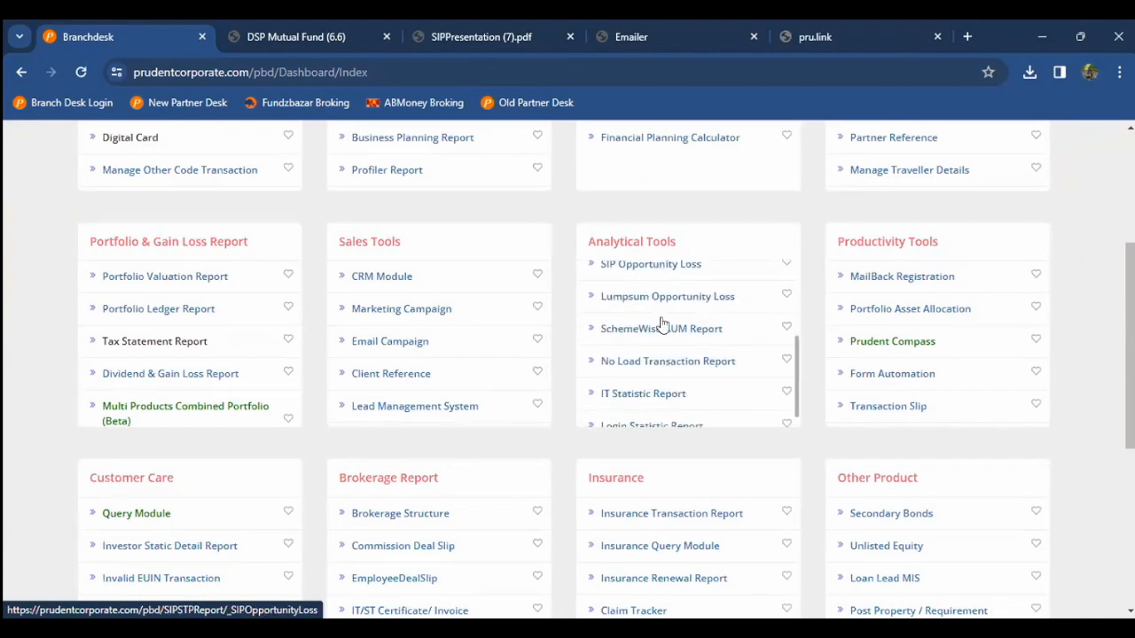
scroll(652, 328, up, 1)
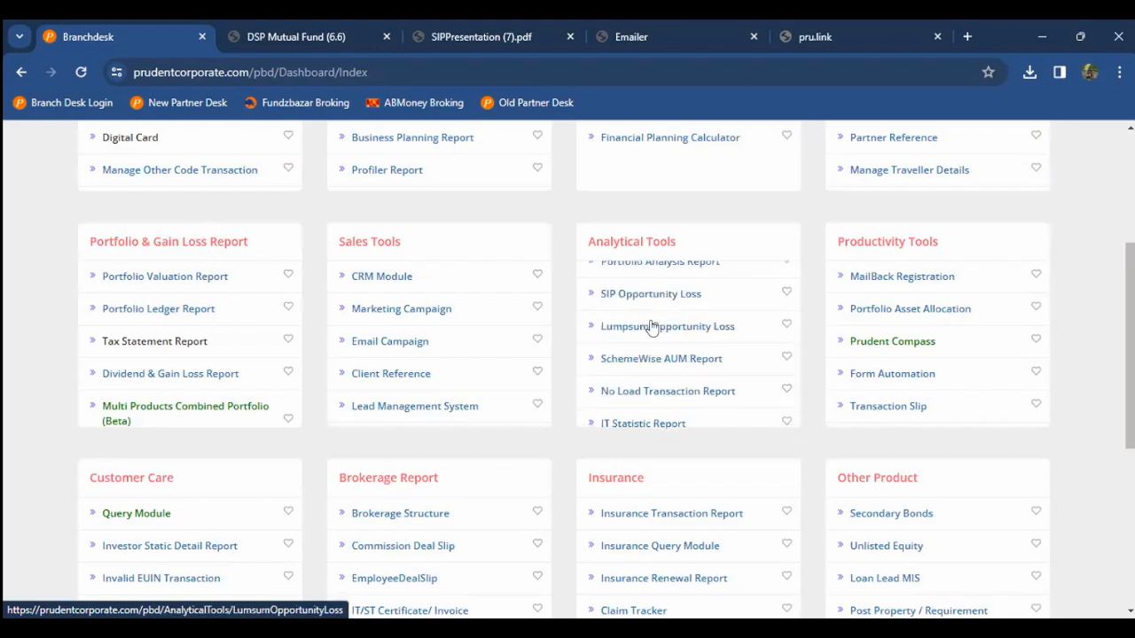
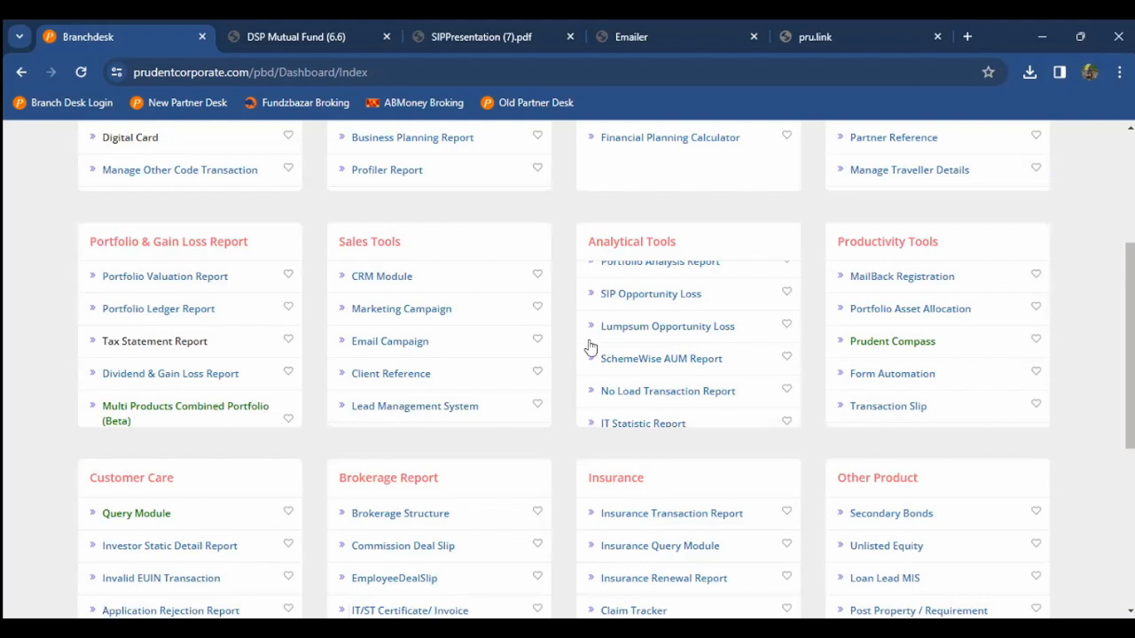
Step: Look through the No Load Transaction Report and its Exit load options, then return to the report dashboard
scroll(572, 352, down, 1)
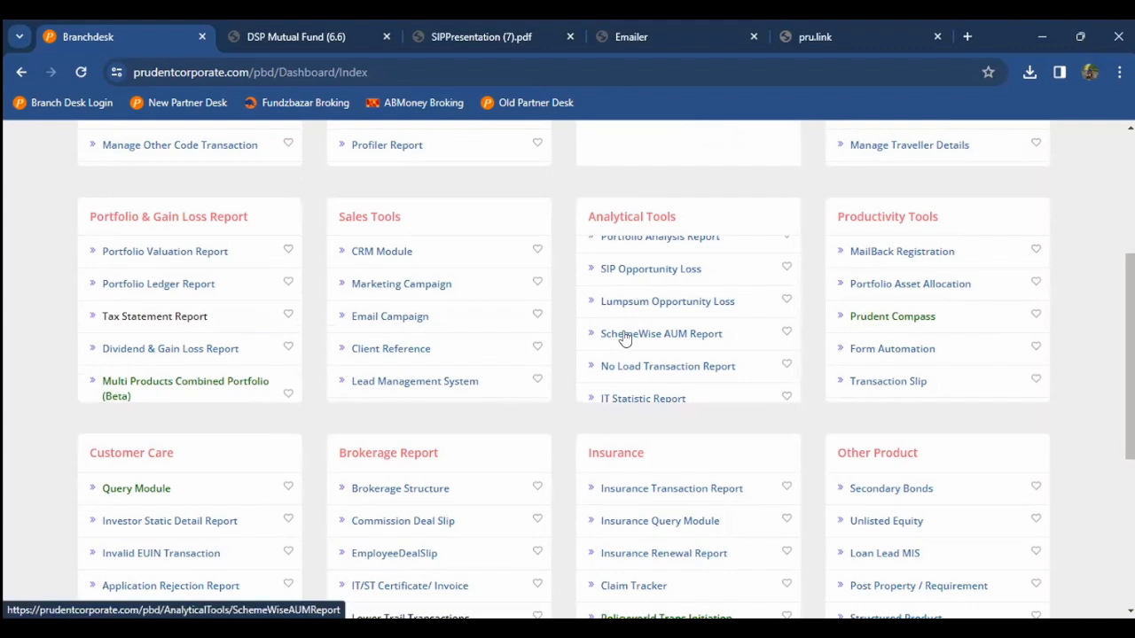
scroll(625, 339, down, 1)
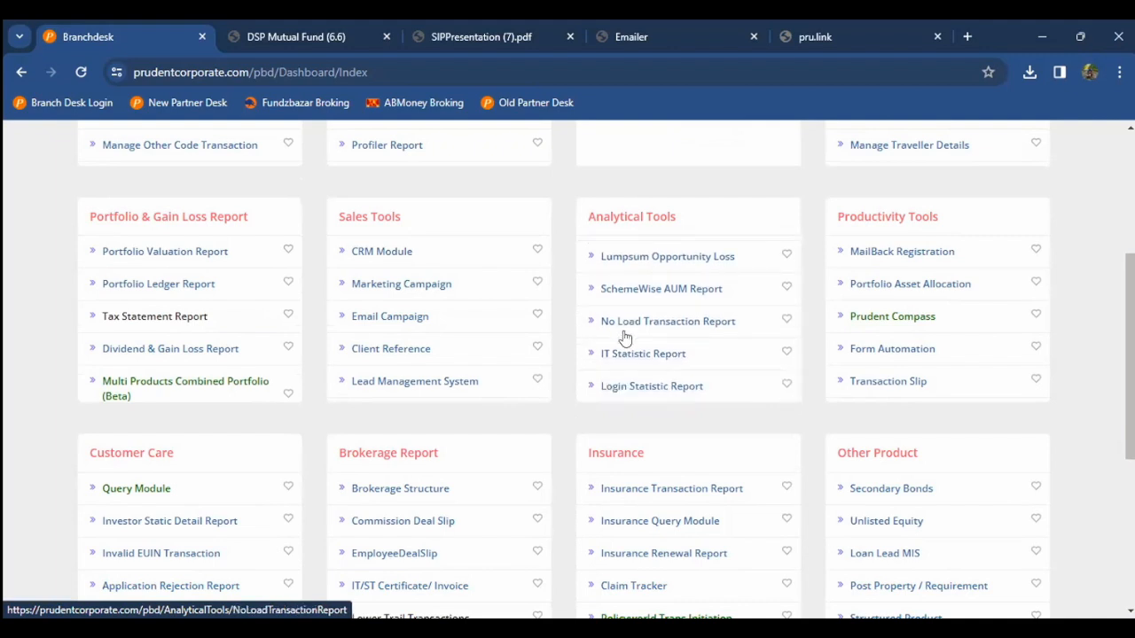
click(614, 322)
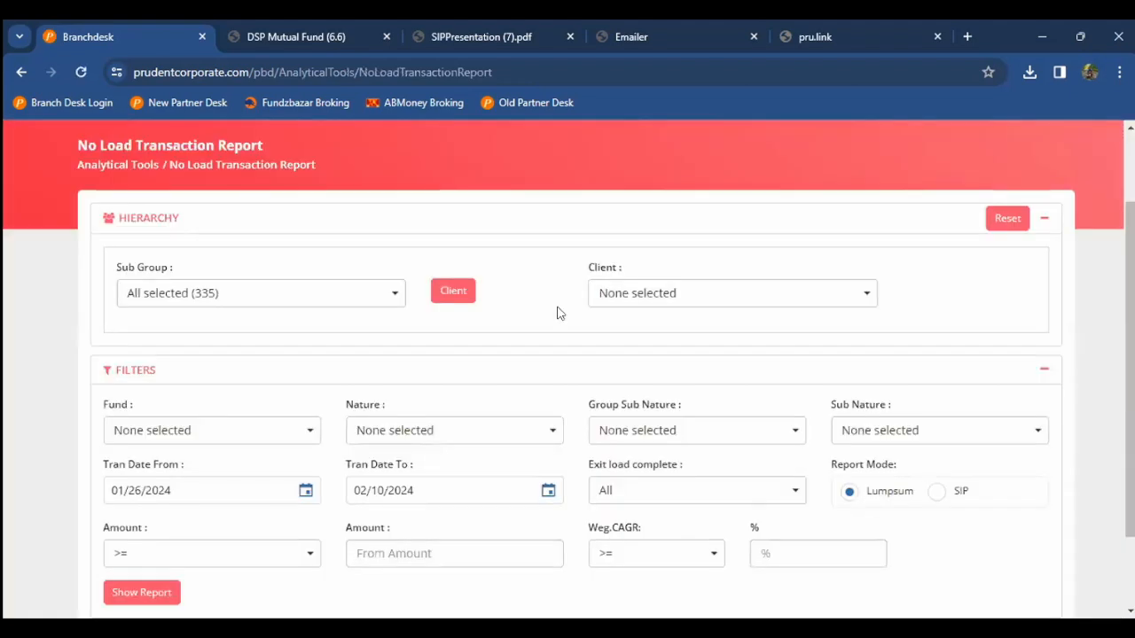
scroll(557, 315, down, 1)
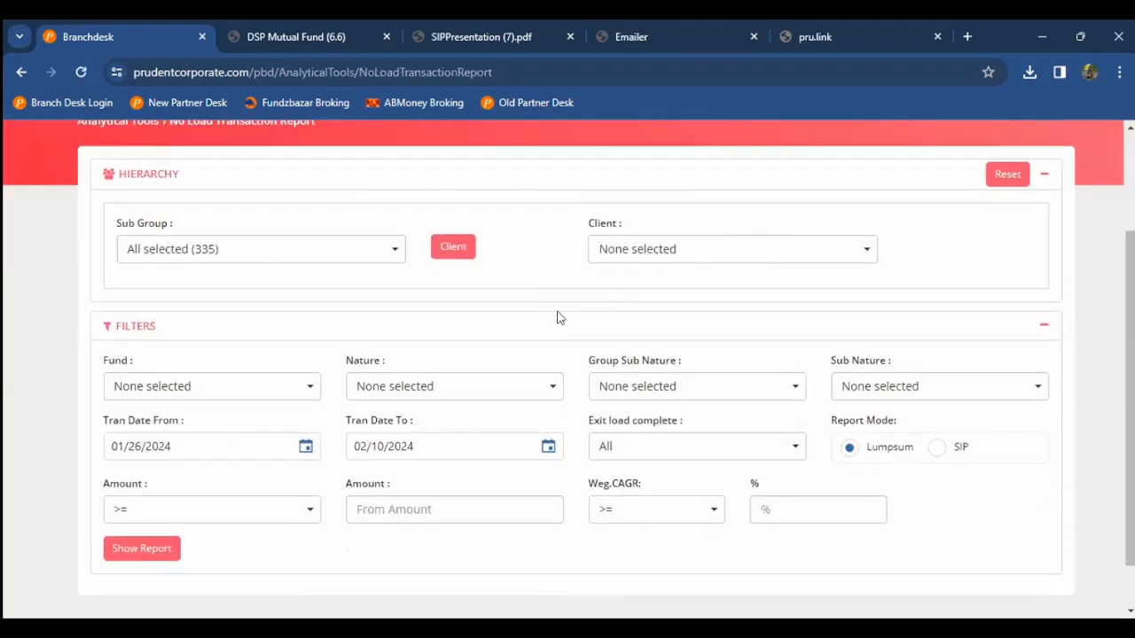
click(678, 455)
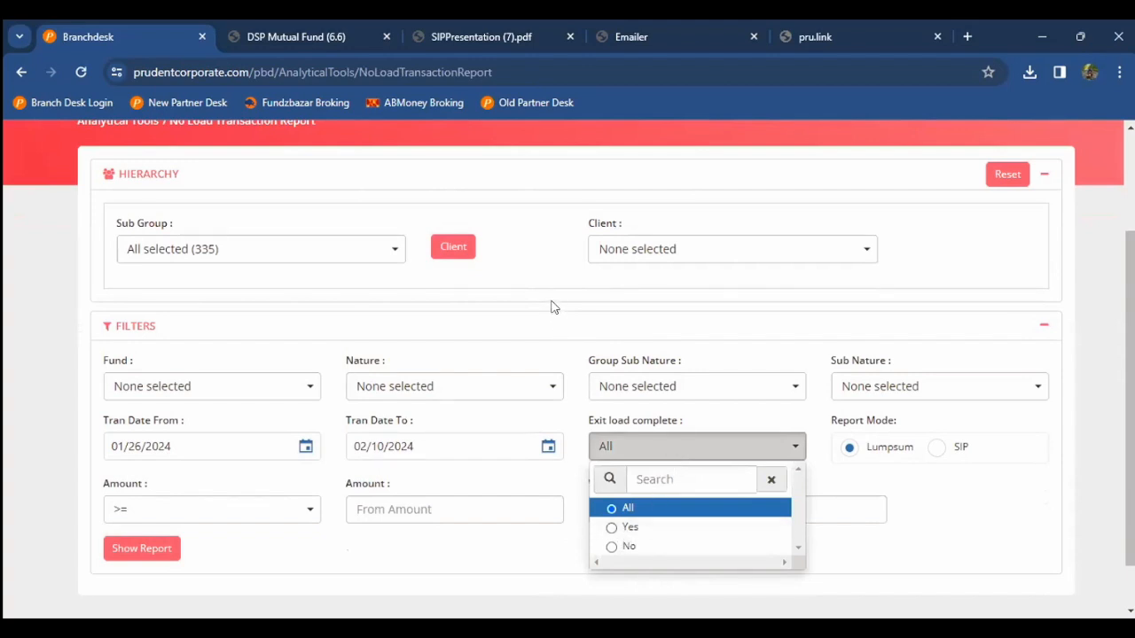
scroll(551, 306, up, 3)
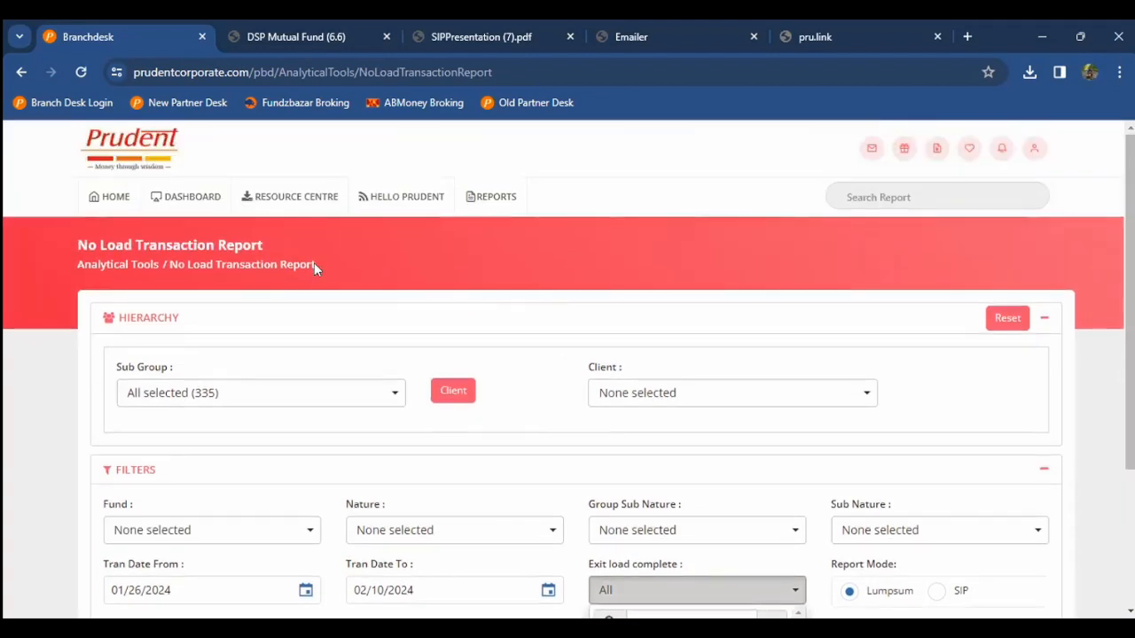
click(122, 211)
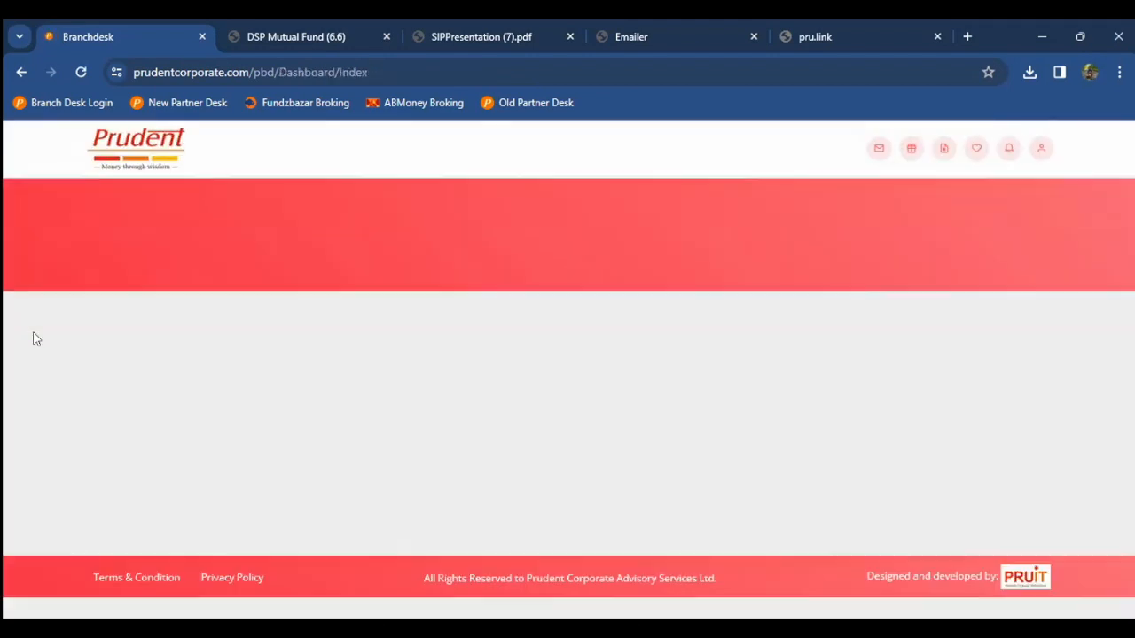
scroll(34, 338, down, 3)
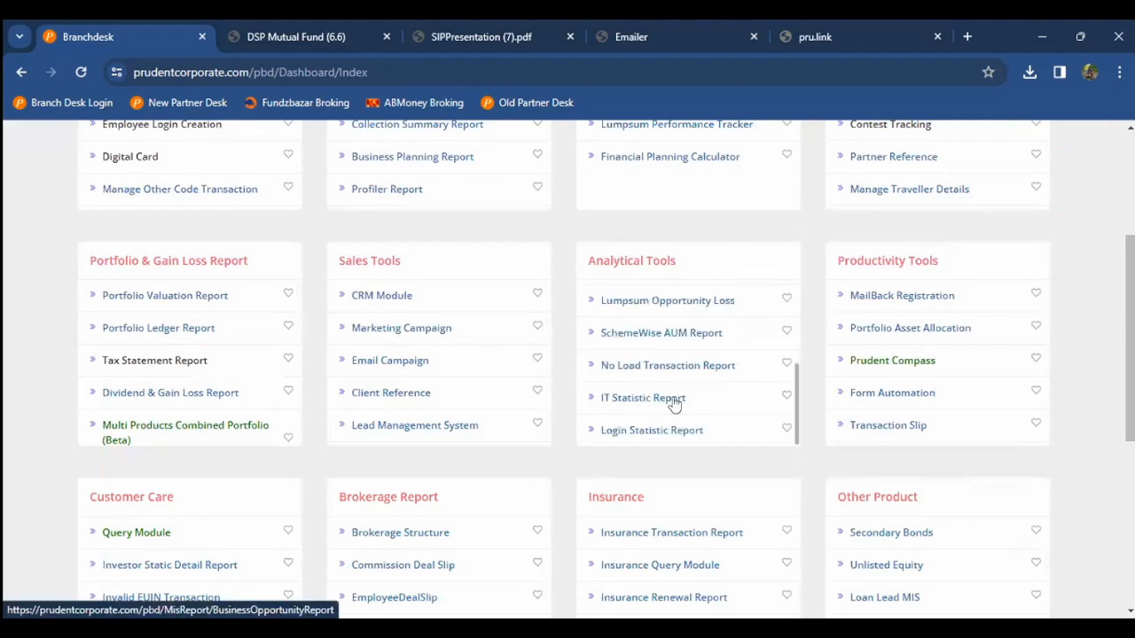
Step: Open the IT Statistic Report and run it with Report Type set to Client Wise
click(665, 401)
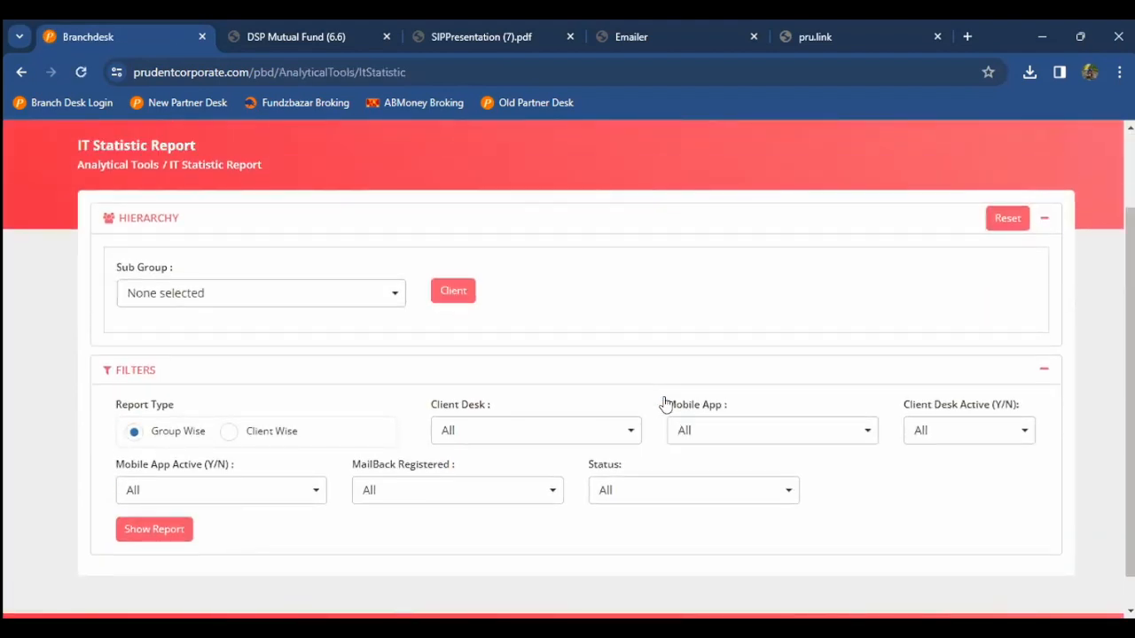
click(265, 433)
scroll(4, 417, down, 1)
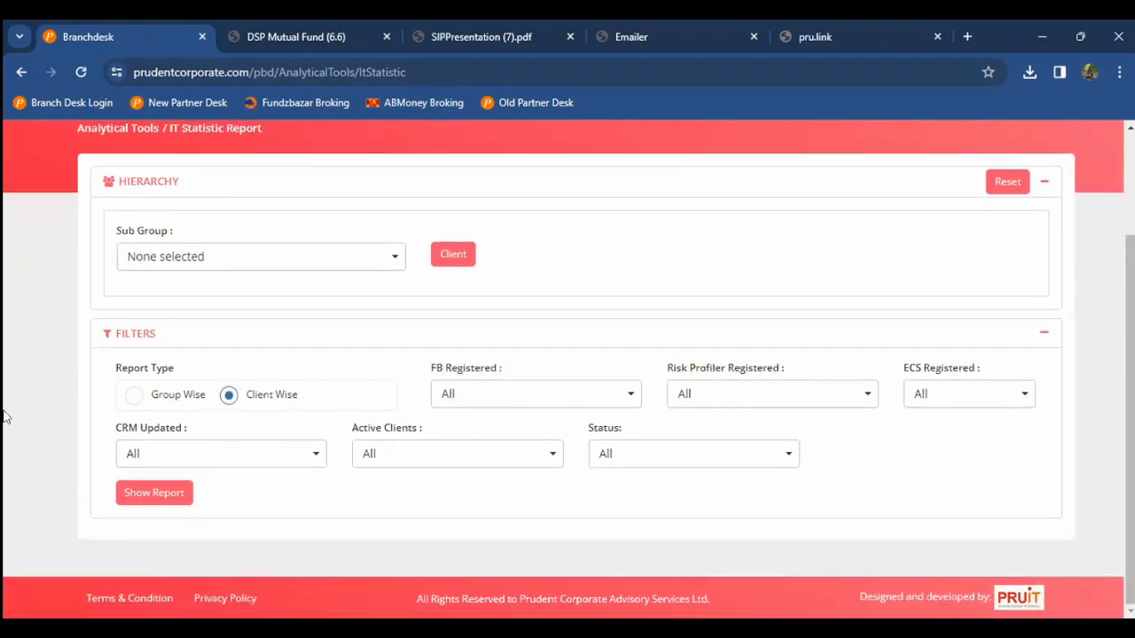
click(176, 401)
click(232, 400)
click(199, 399)
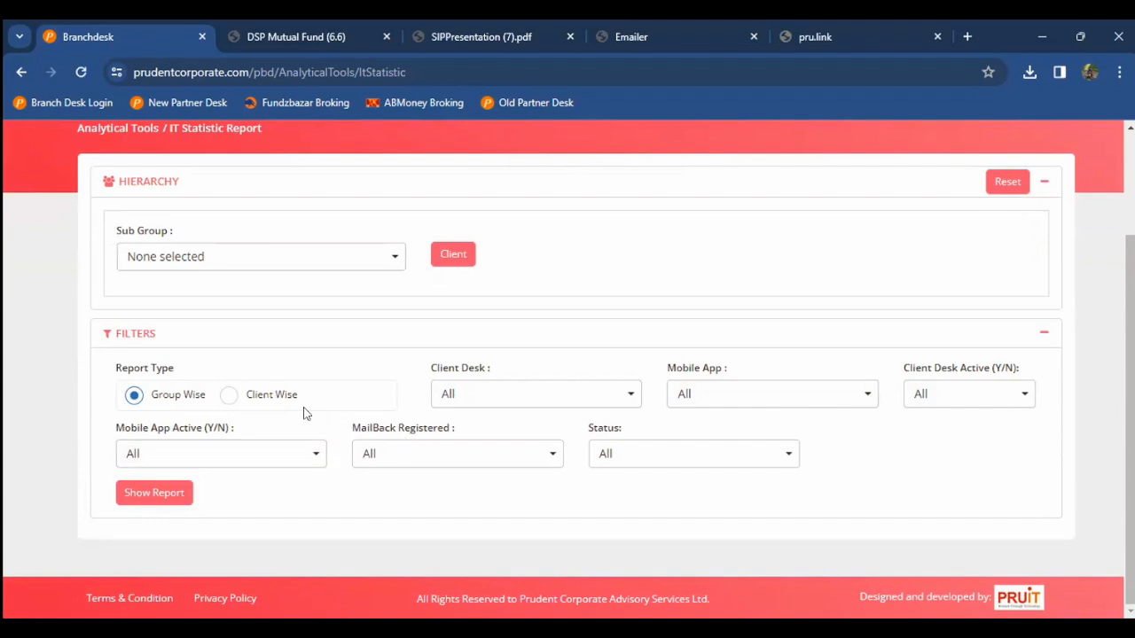
click(280, 402)
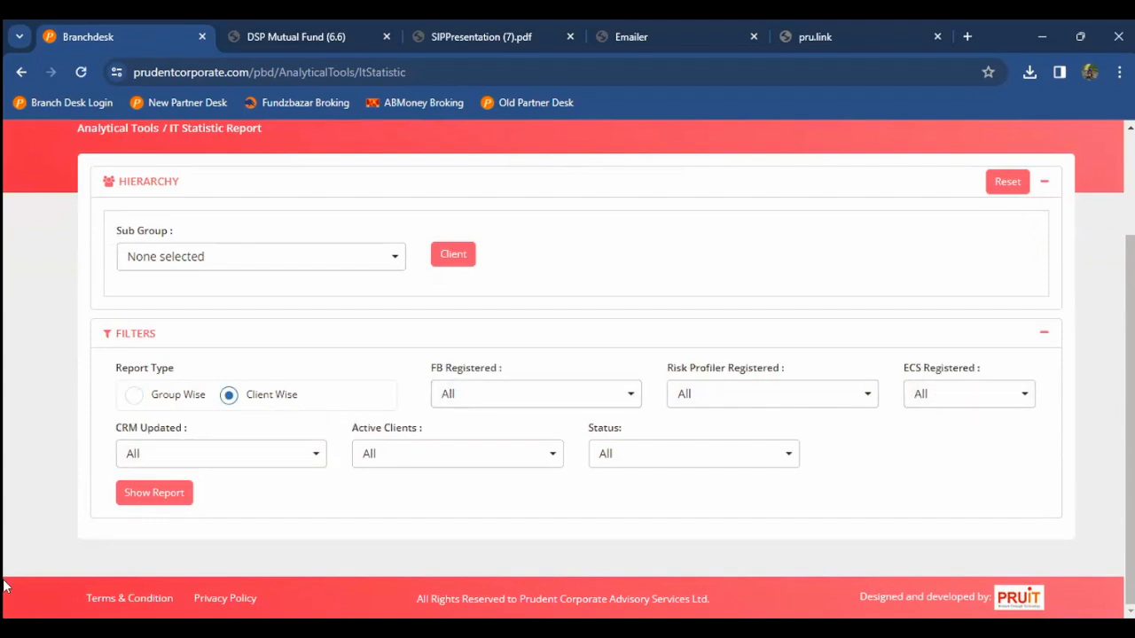
click(158, 494)
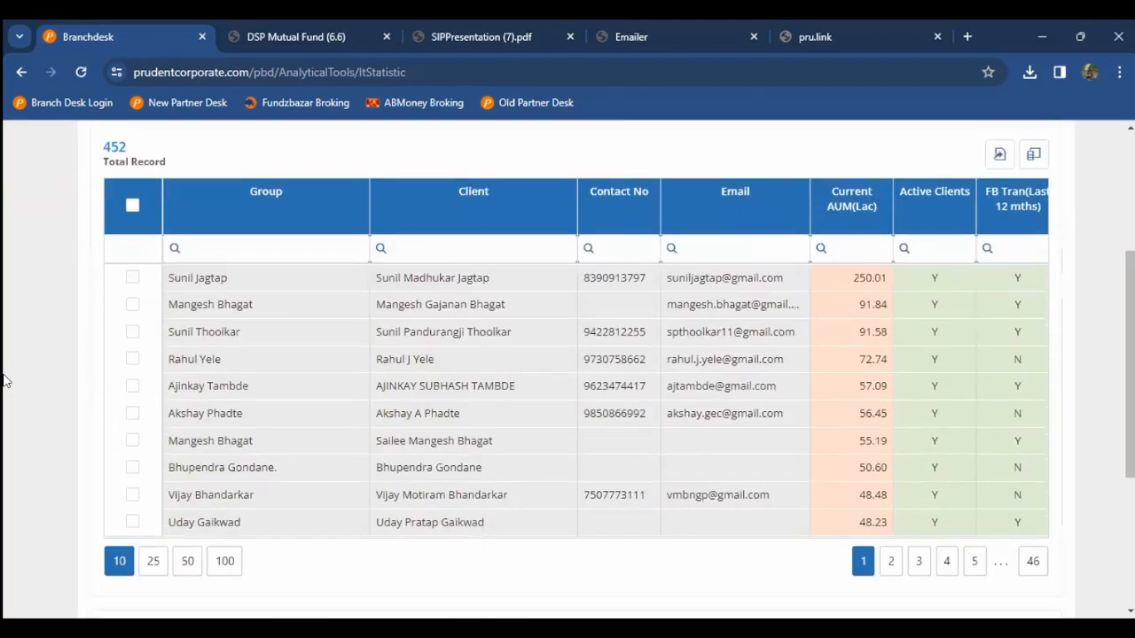
Step: Tick the first client row and inspect its Active Clients, FB Account and Risk Profiling values
click(252, 284)
key(Right)
key(Right)
key(Right)
key(Right)
key(Right)
key(Right)
key(Right)
key(Right)
key(Right)
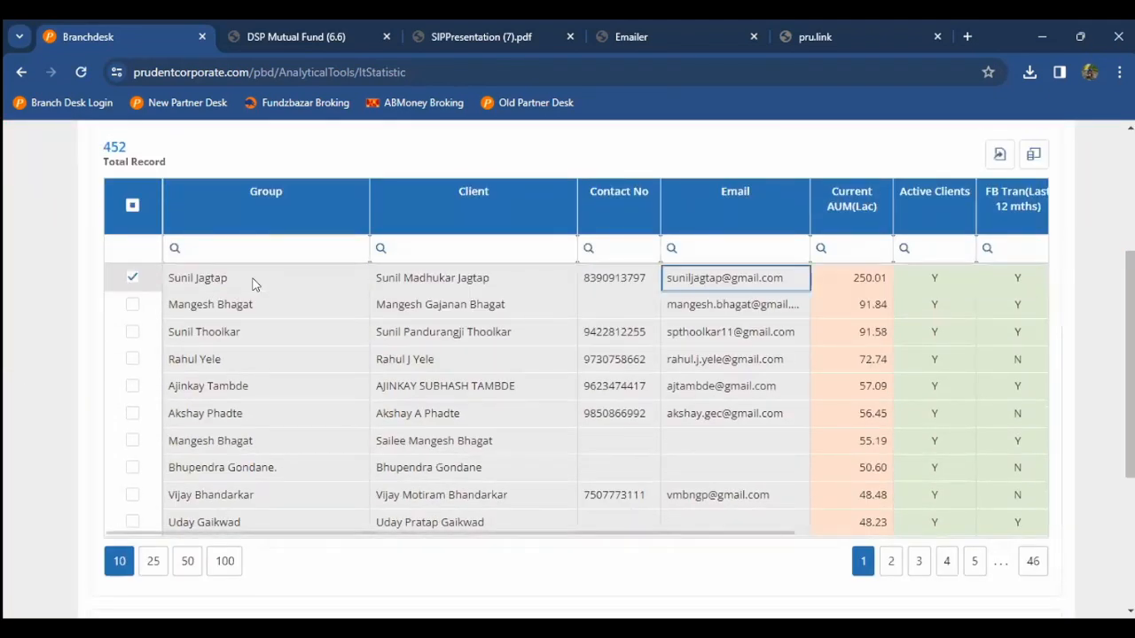
key(Right)
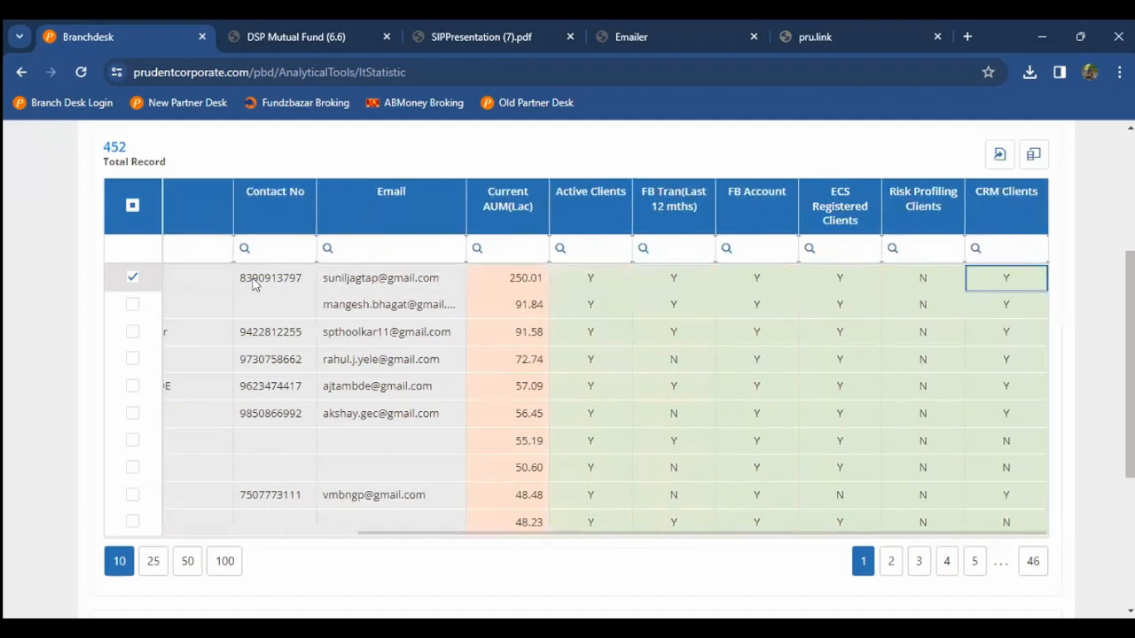
double_click(557, 281)
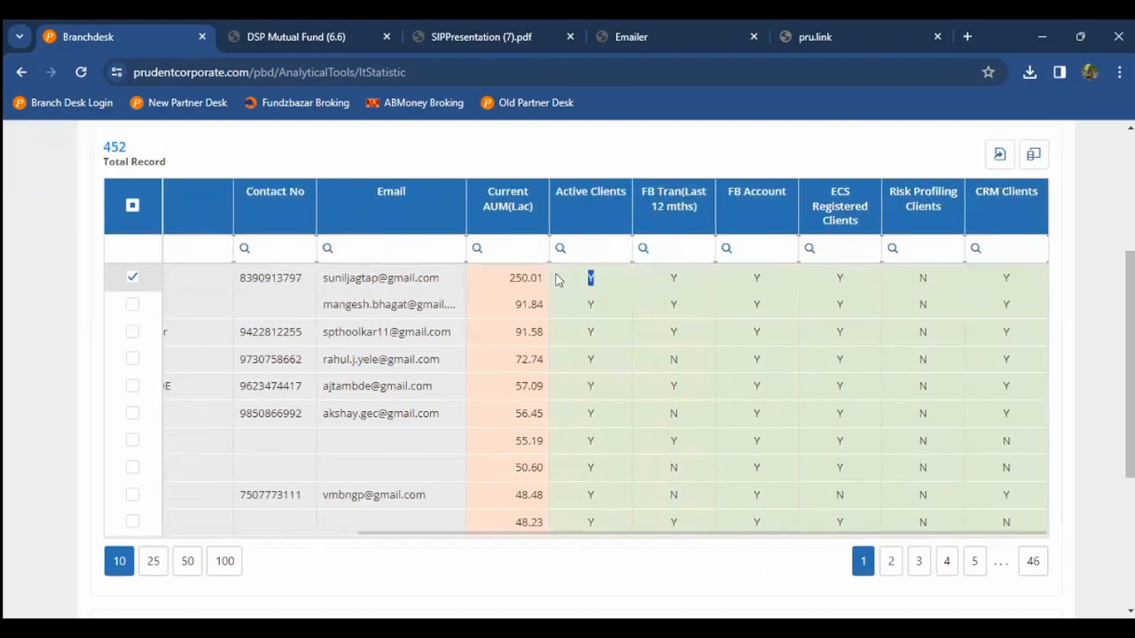
click(743, 282)
double_click(756, 280)
click(837, 285)
double_click(908, 283)
Step: Page through pages 3 to 6 of the client list, then go back to the dashboard
scroll(899, 342, down, 1)
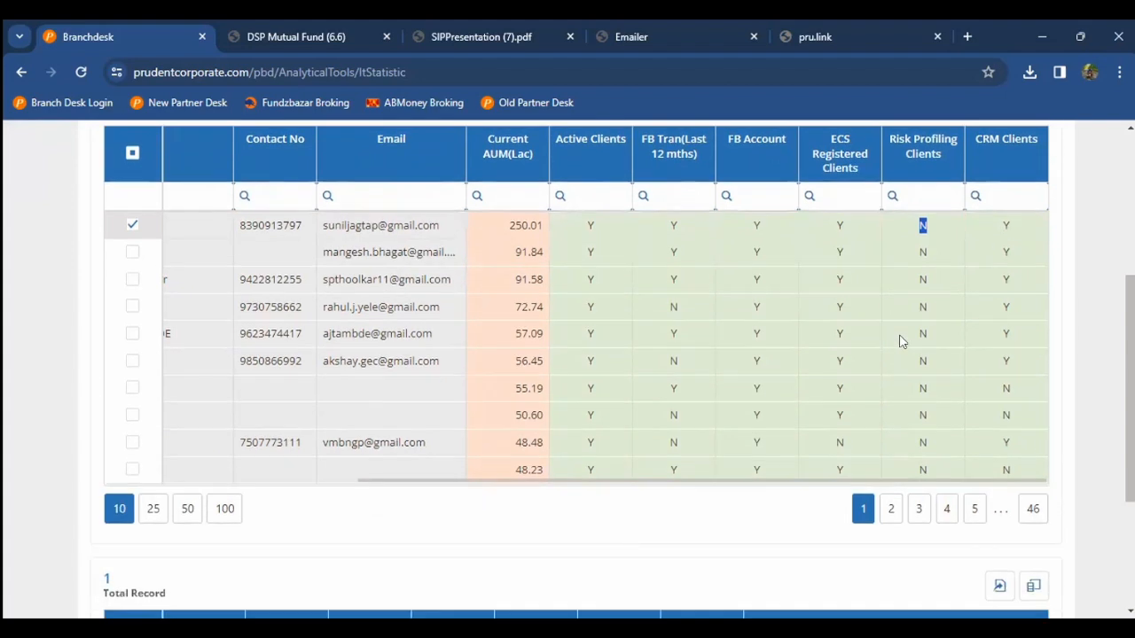
click(926, 514)
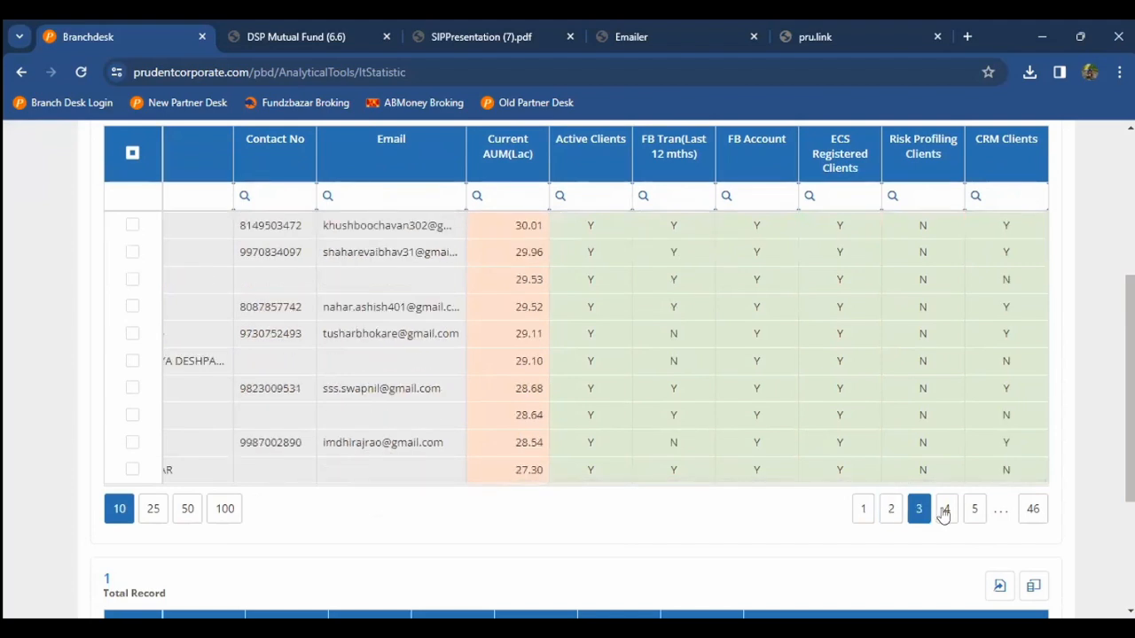
click(952, 514)
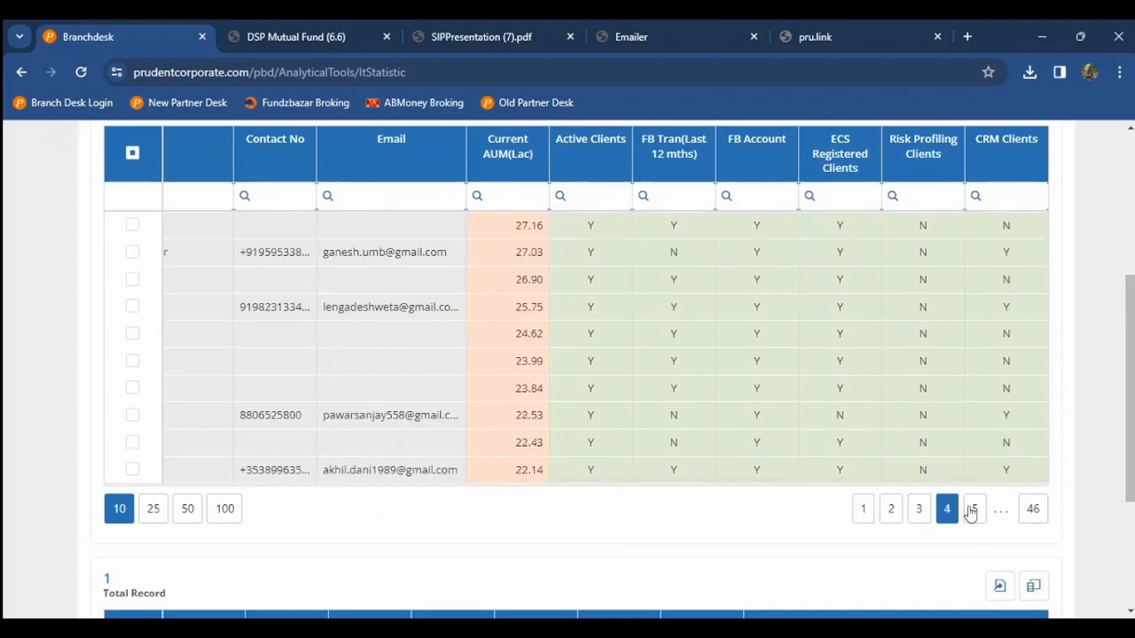
click(977, 513)
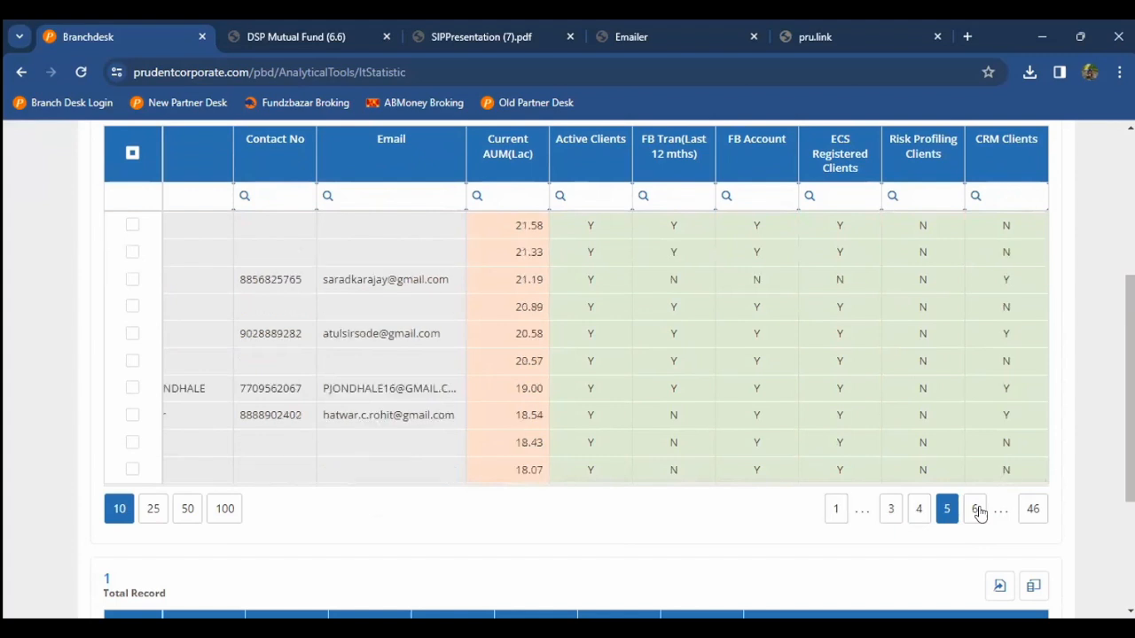
click(977, 512)
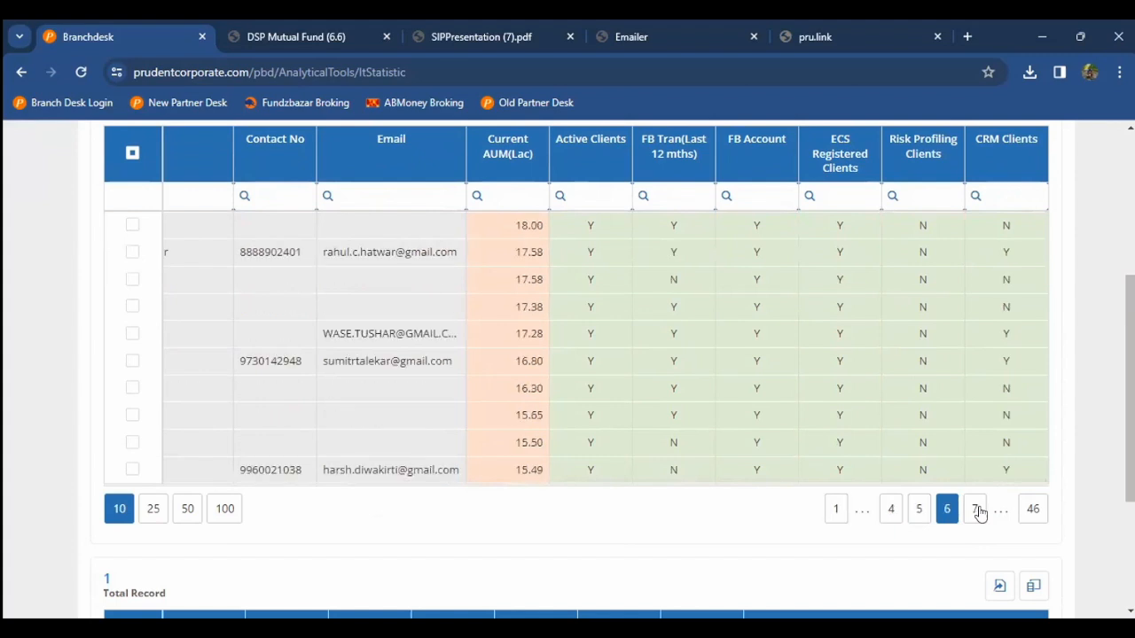
scroll(760, 365, up, 4)
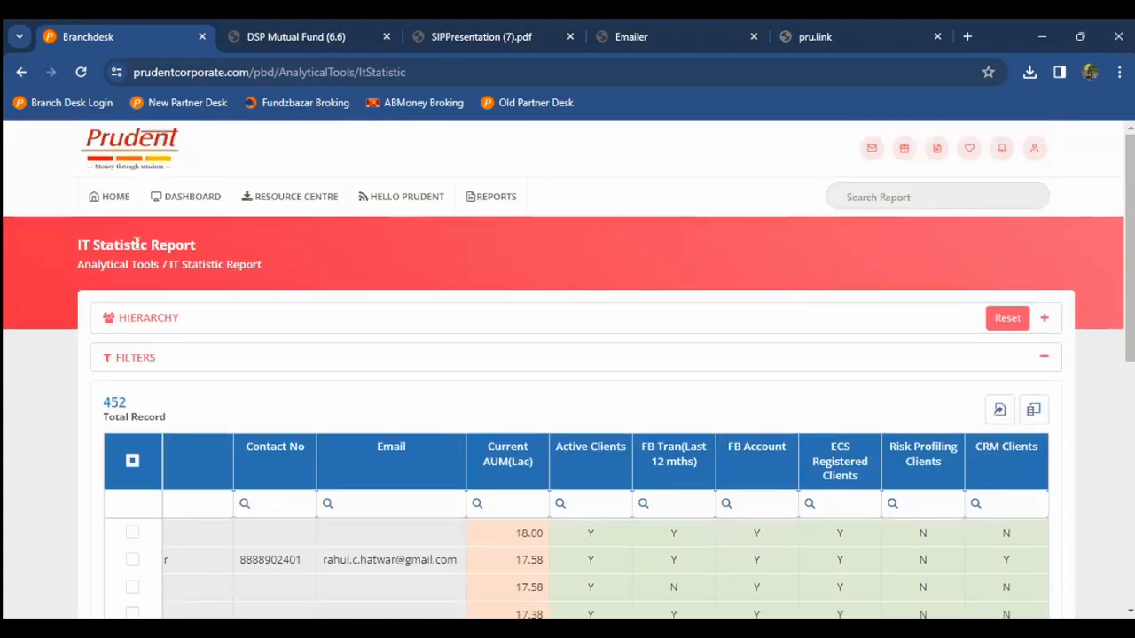
click(113, 197)
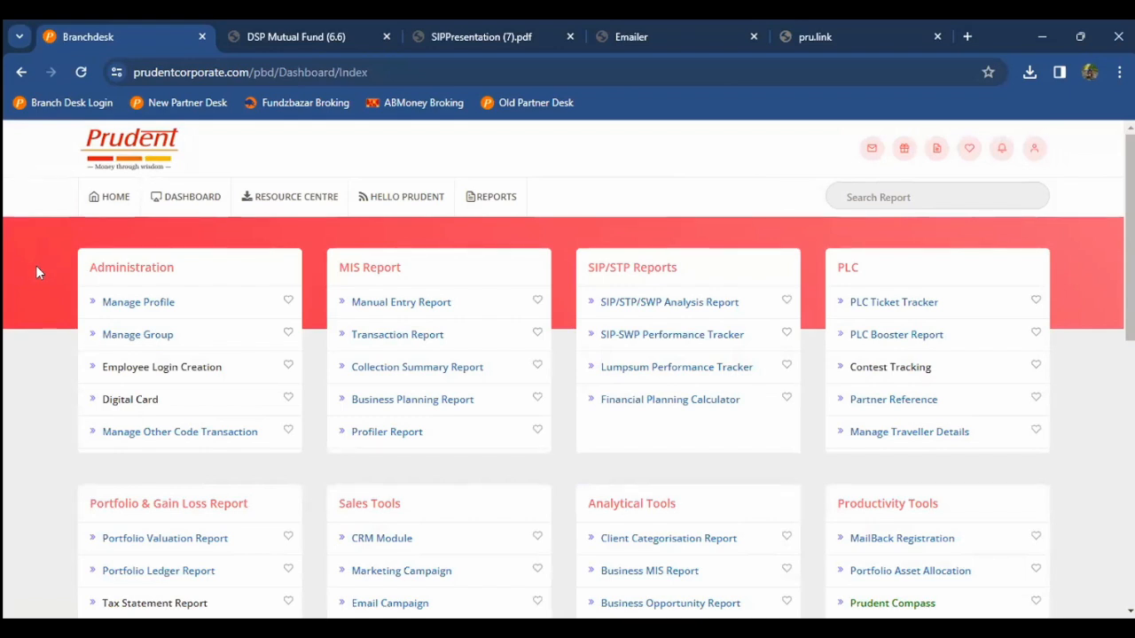
Step: Scroll down to the Productivity Tools card and open MailBack Registration
scroll(35, 277, down, 2)
scroll(36, 277, down, 1)
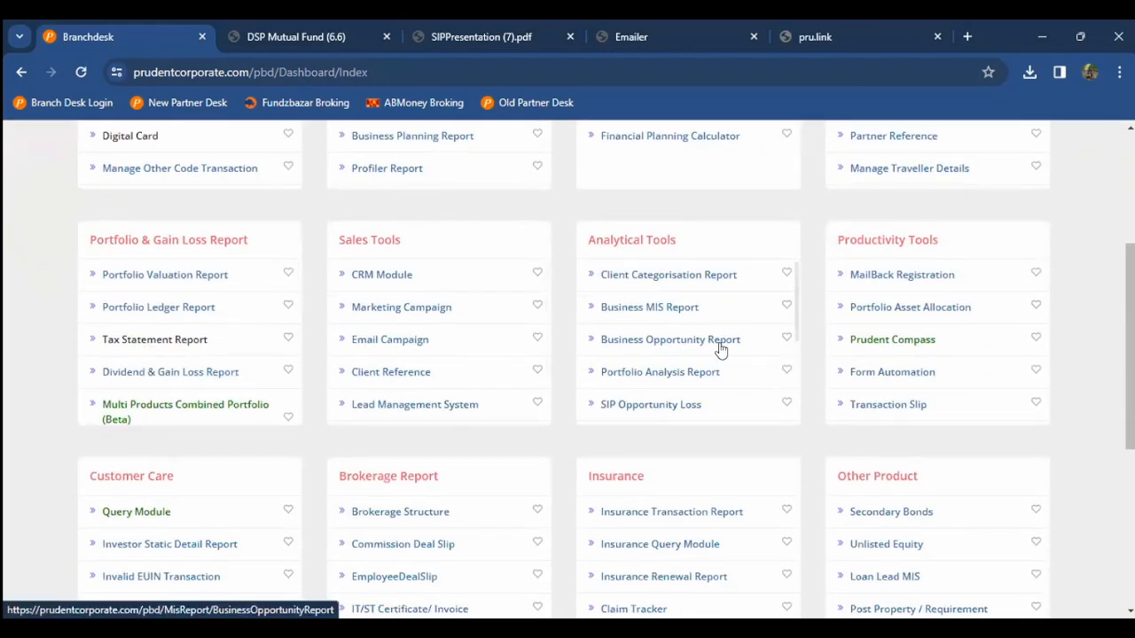
scroll(720, 348, down, 1)
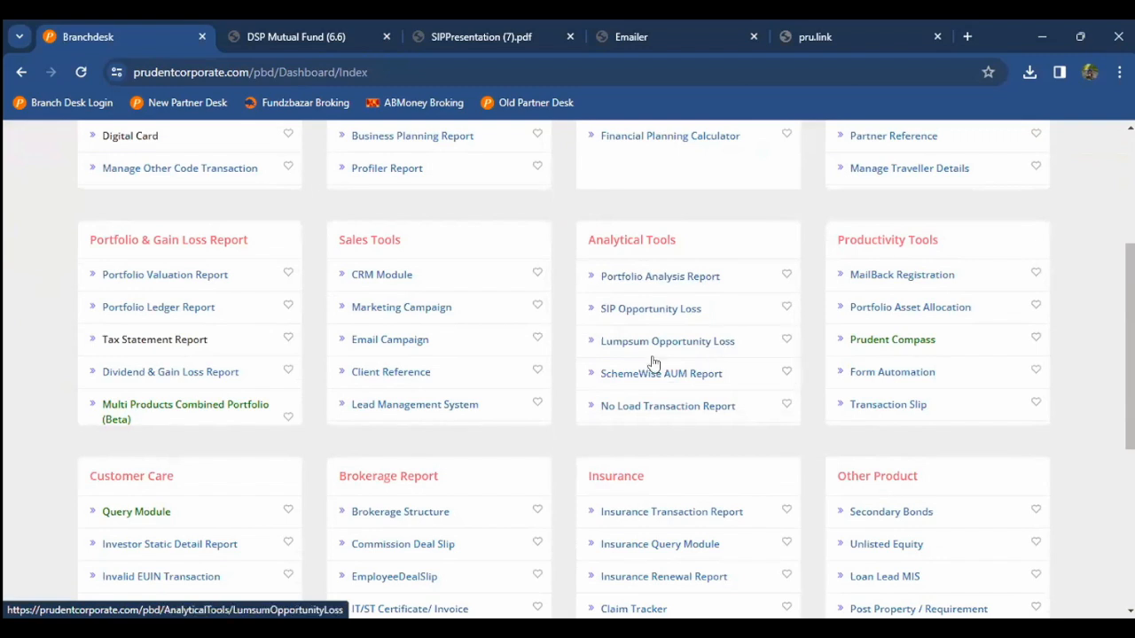
scroll(654, 364, down, 1)
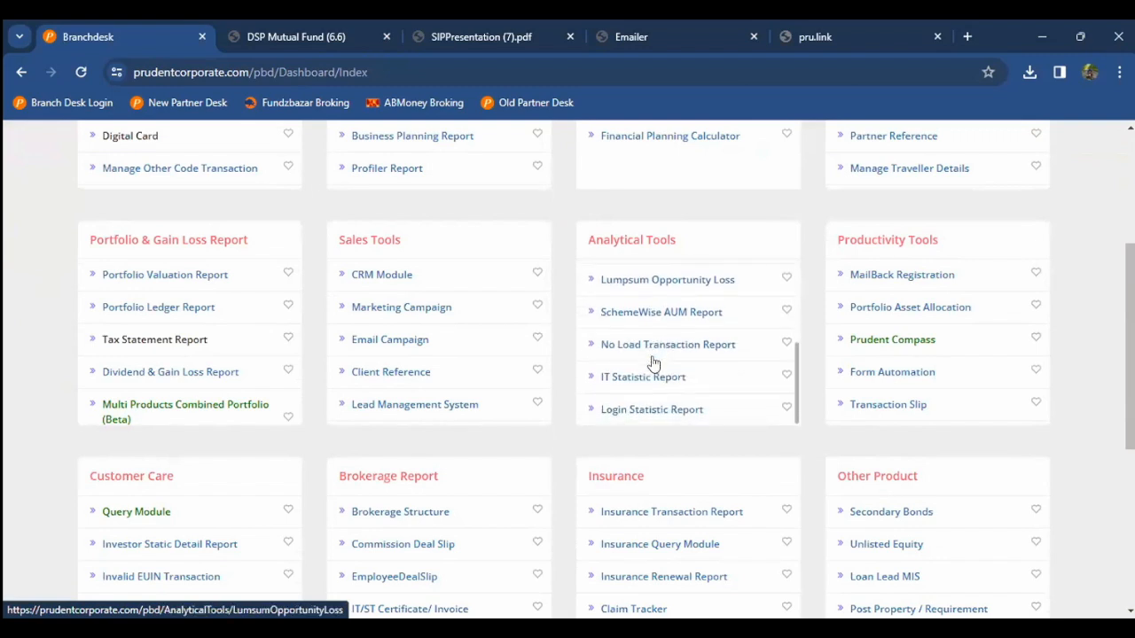
scroll(654, 363, down, 1)
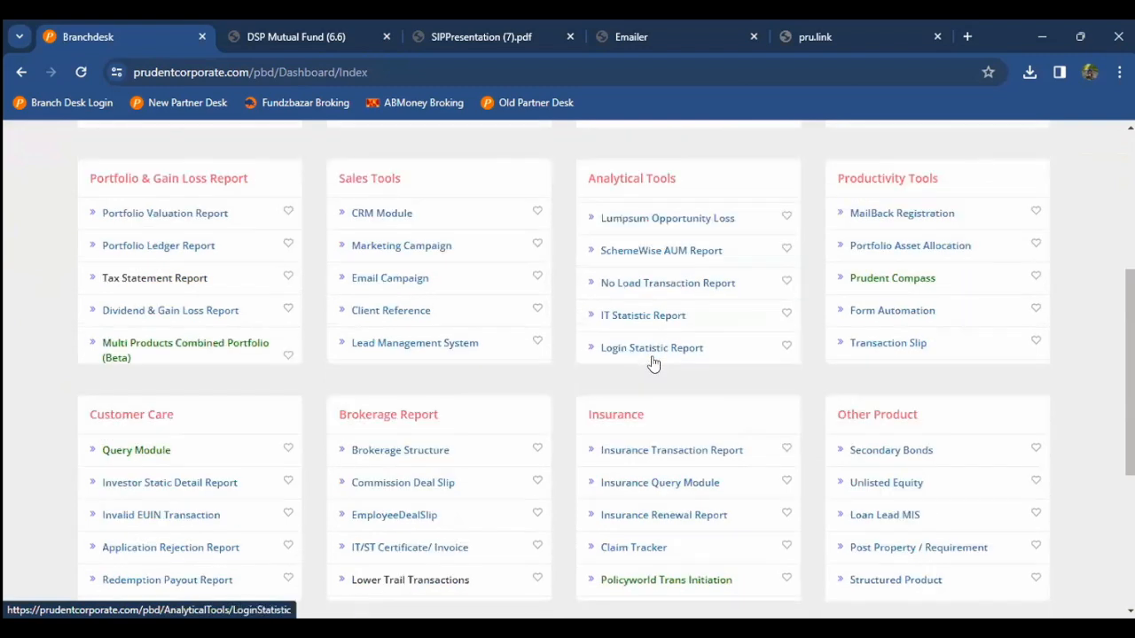
scroll(651, 362, up, 3)
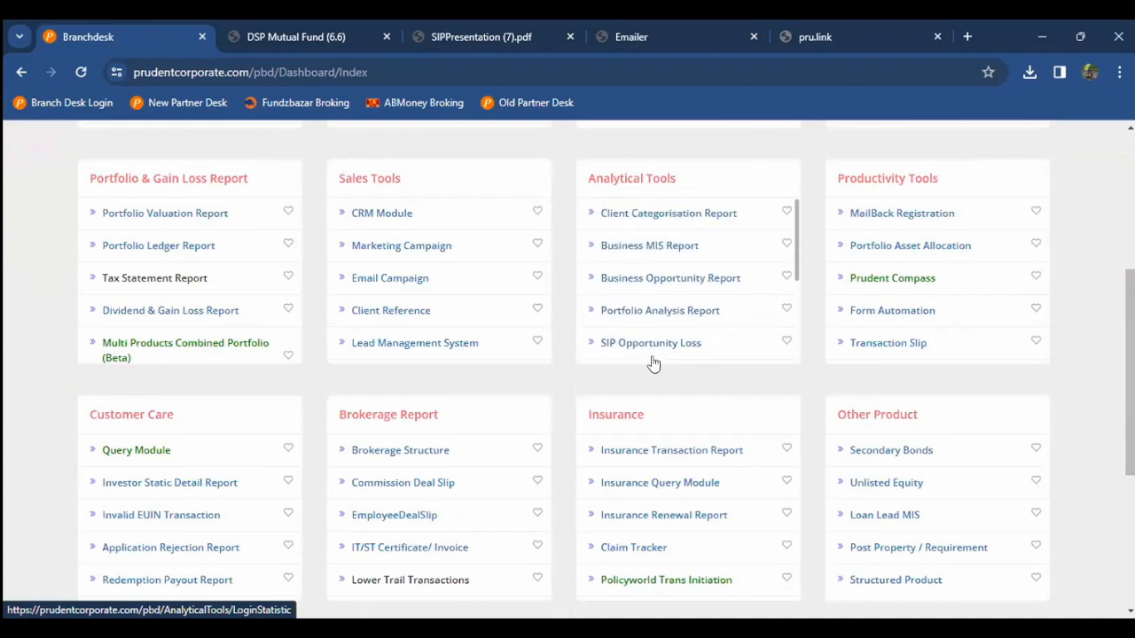
scroll(563, 288, up, 5)
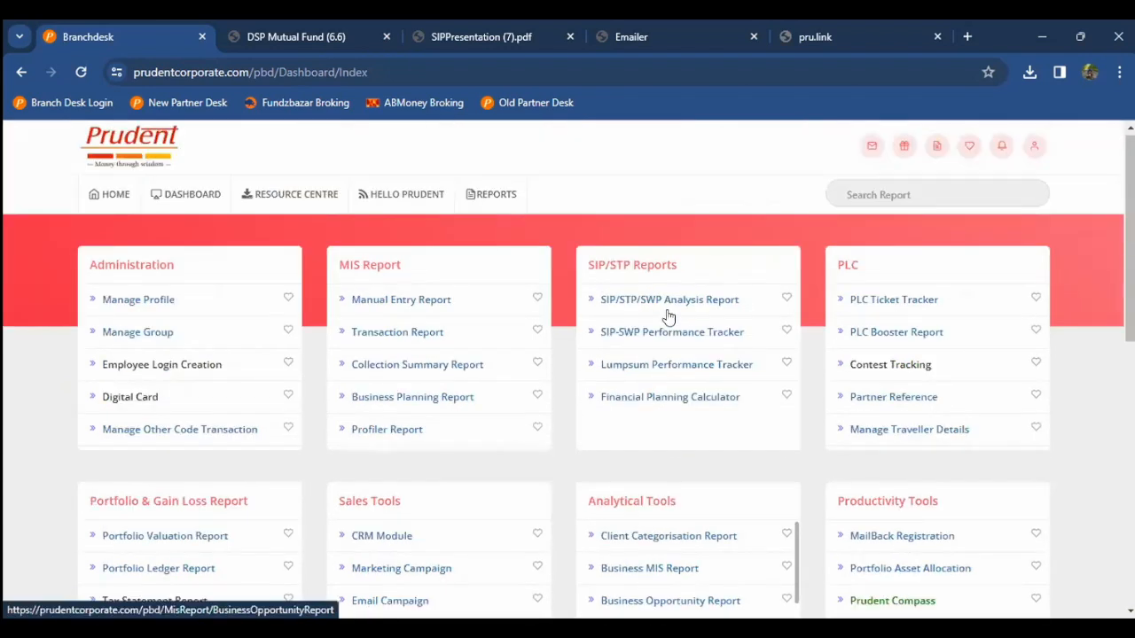
scroll(881, 374, down, 4)
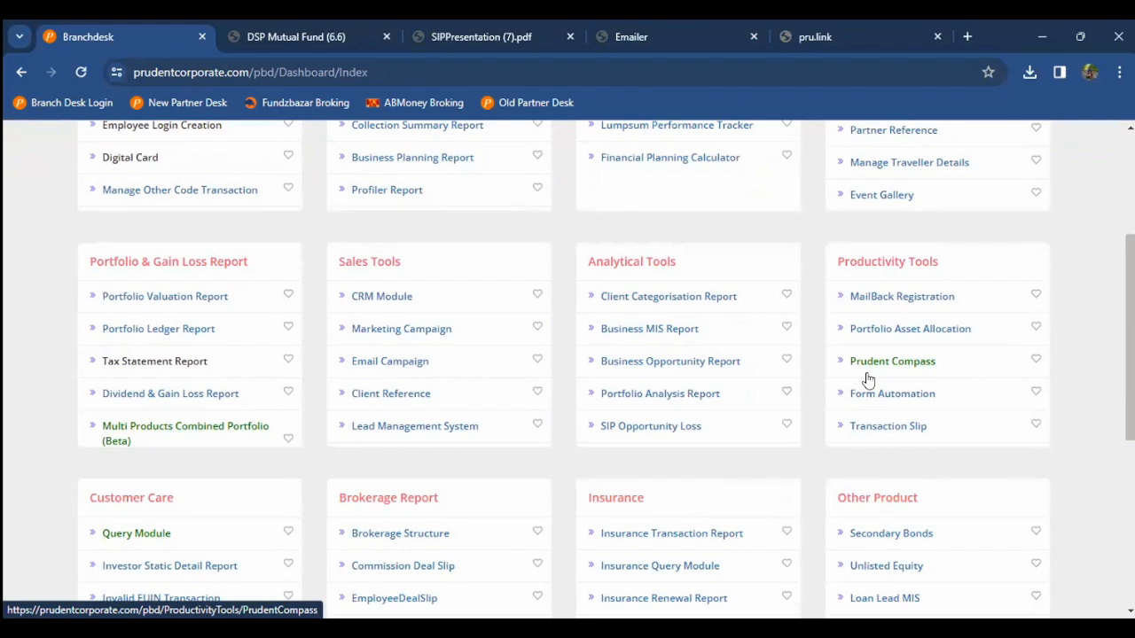
click(892, 297)
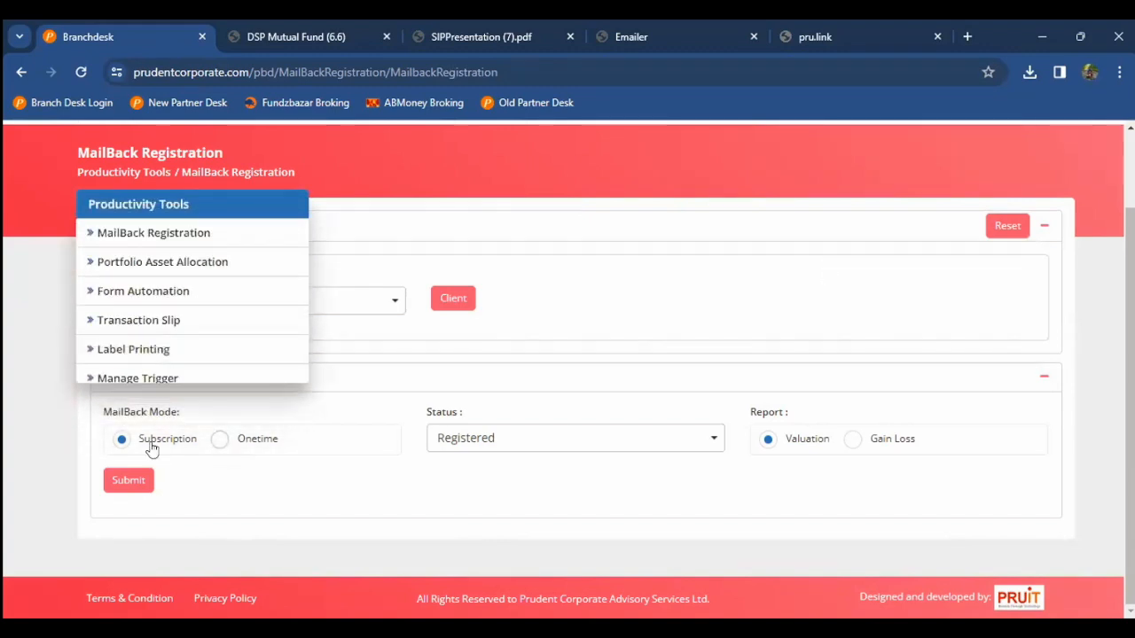
Step: Filter MailBack Registration by Not Registered status and submit to list 191 clients
click(551, 454)
click(470, 537)
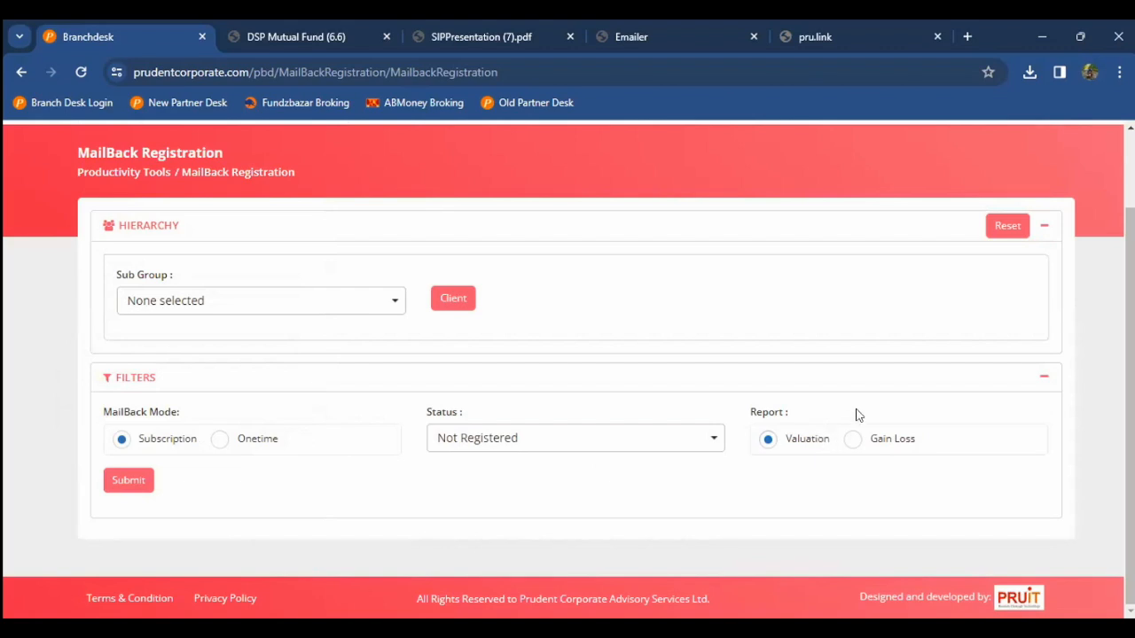
click(135, 480)
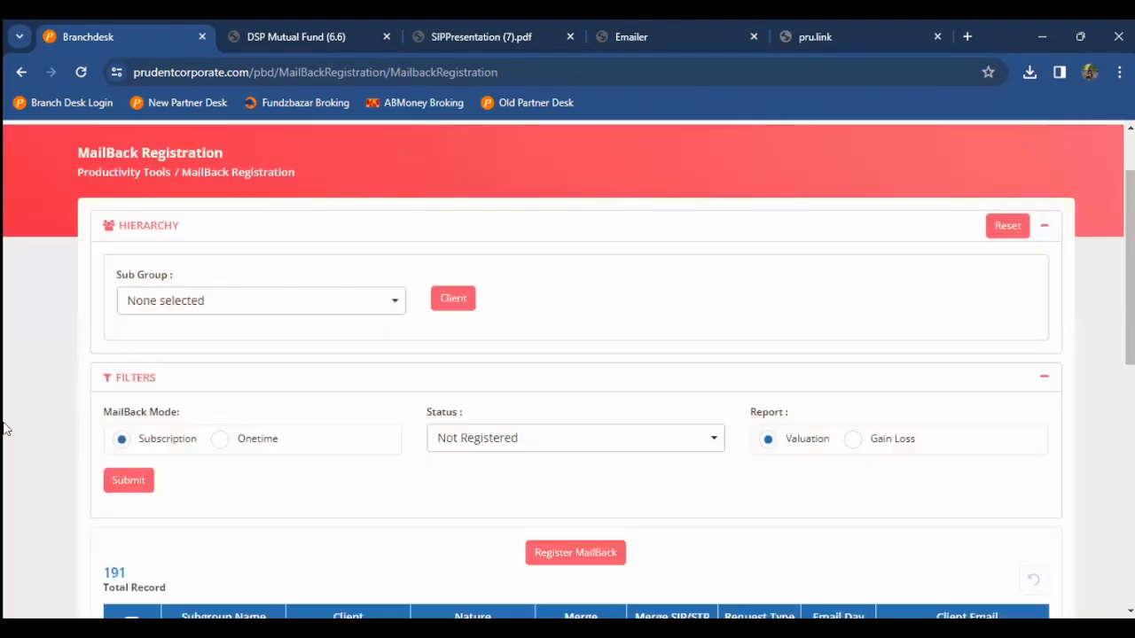
Step: Scroll the unregistered client results and move through the first client's row fields
scroll(4, 429, down, 3)
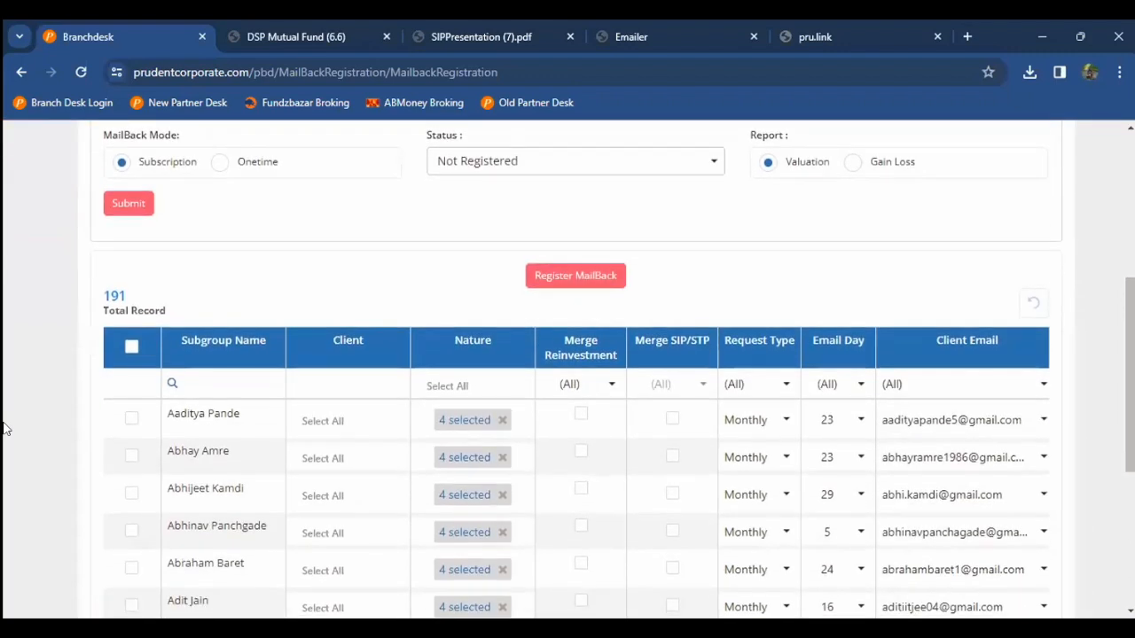
scroll(4, 429, down, 1)
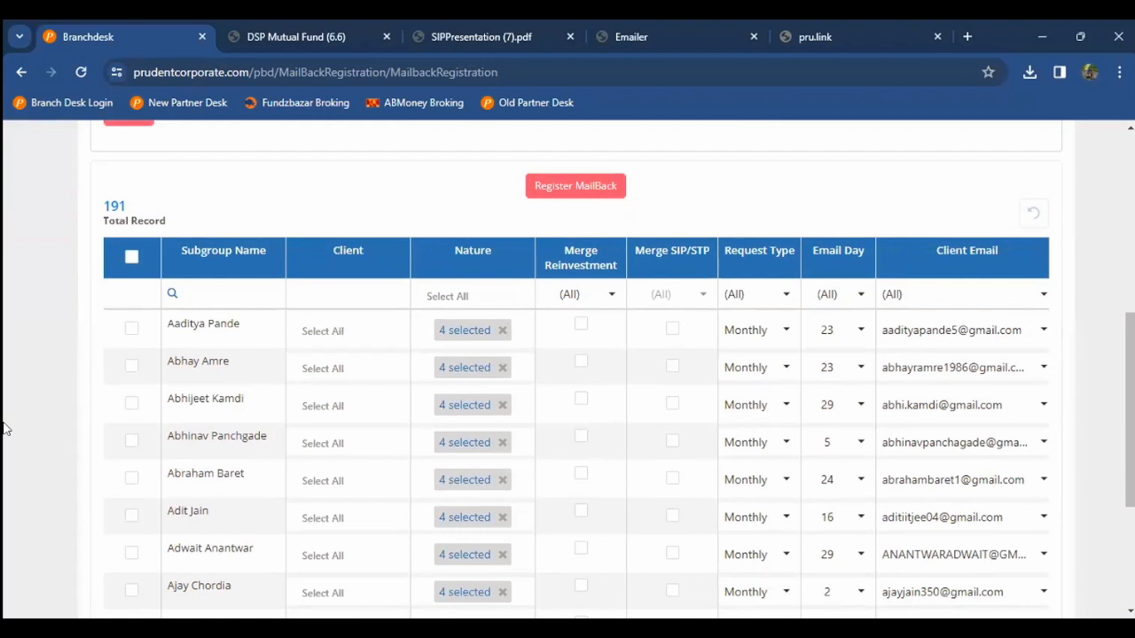
double_click(215, 331)
key(Tab)
key(Tab)
key(Tab)
key(Tab)
key(Tab)
key(Tab)
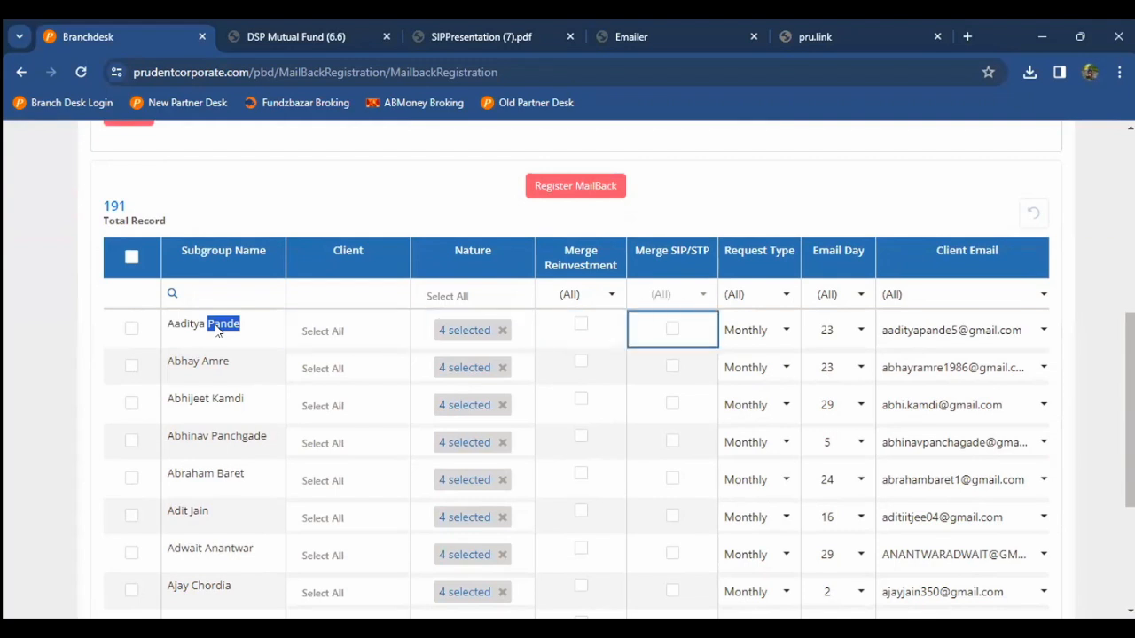
key(Tab)
key(Tab)
key(shift+Tab)
key(shift+Tab)
key(Left)
key(Left)
key(Left)
key(Left)
key(Left)
key(Left)
key(Left)
key(Left)
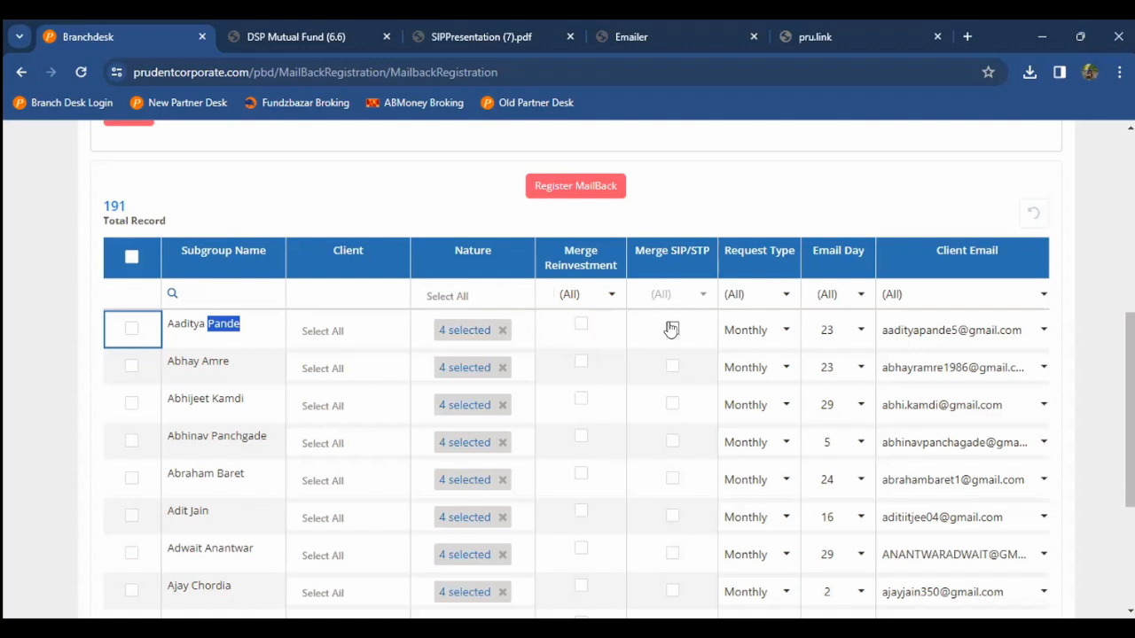
scroll(671, 329, down, 1)
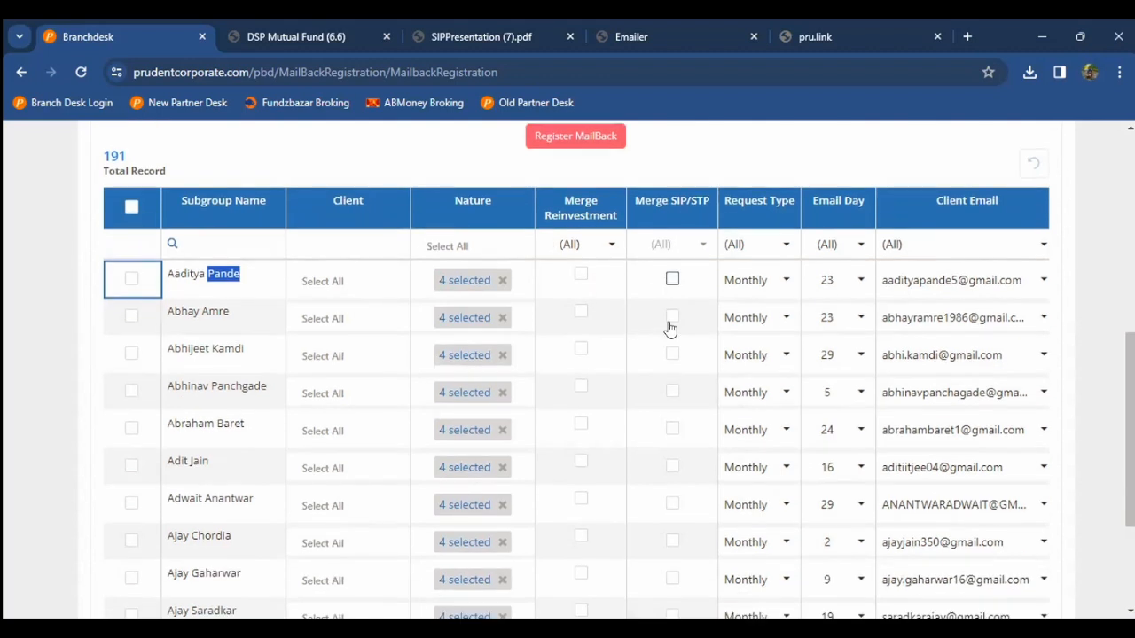
Step: For the first client, keep Monthly request type and the existing email, and clear the Email Day
click(784, 282)
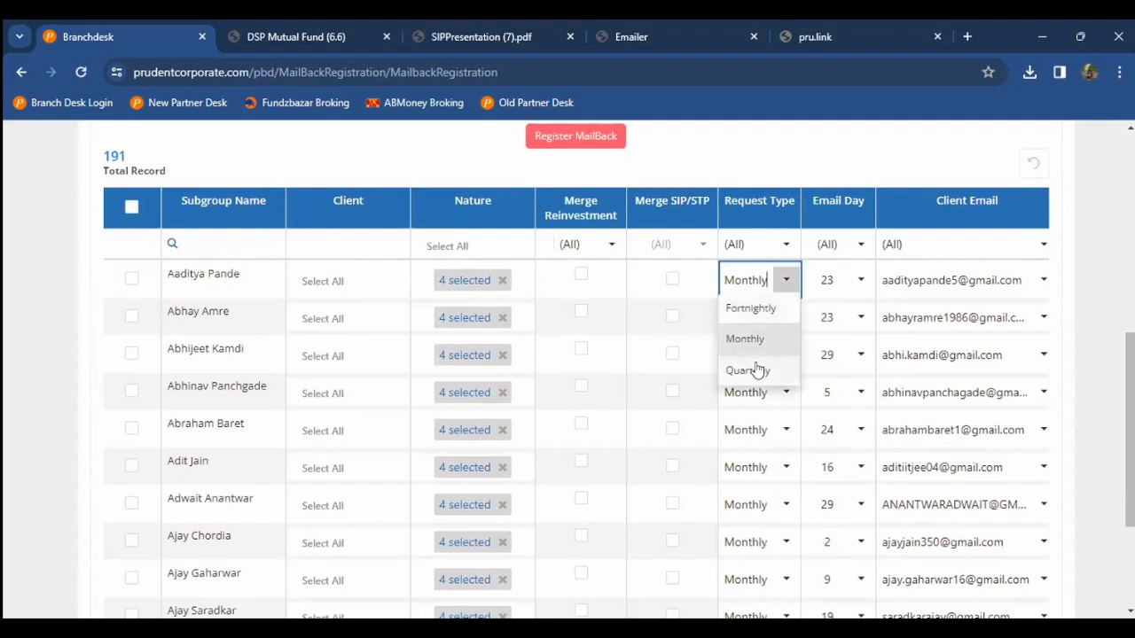
click(768, 339)
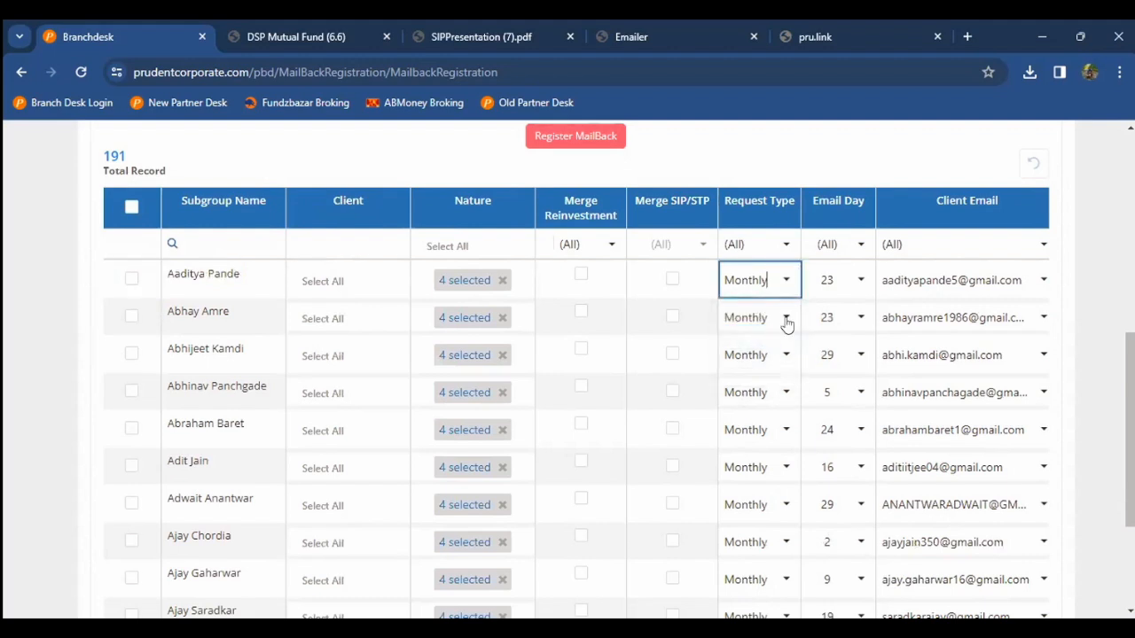
click(860, 282)
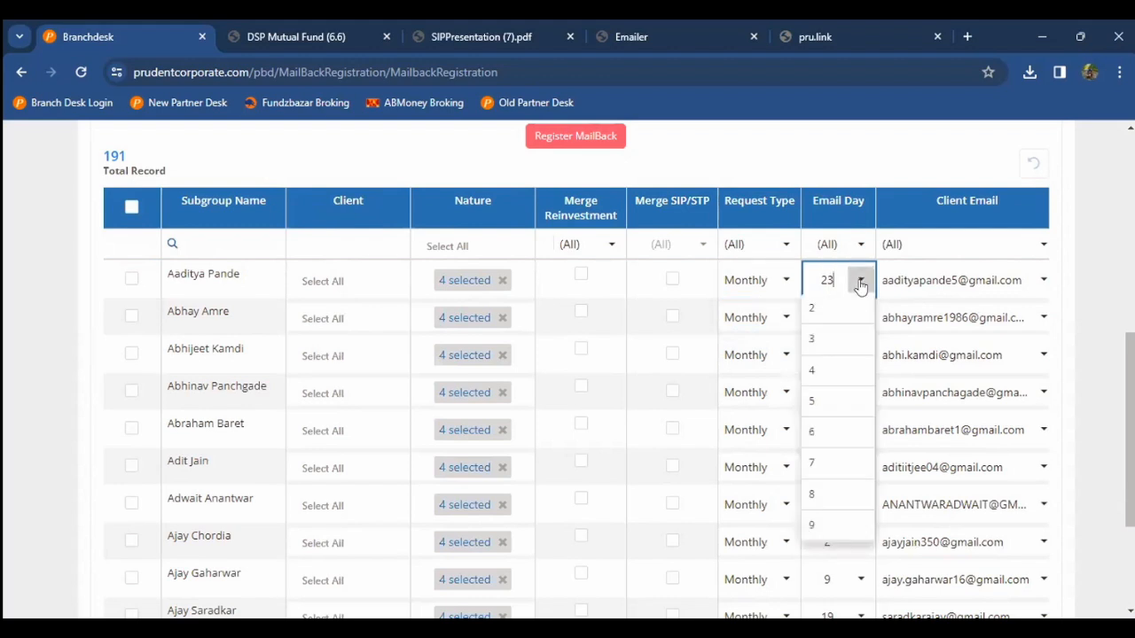
scroll(790, 439, down, 1)
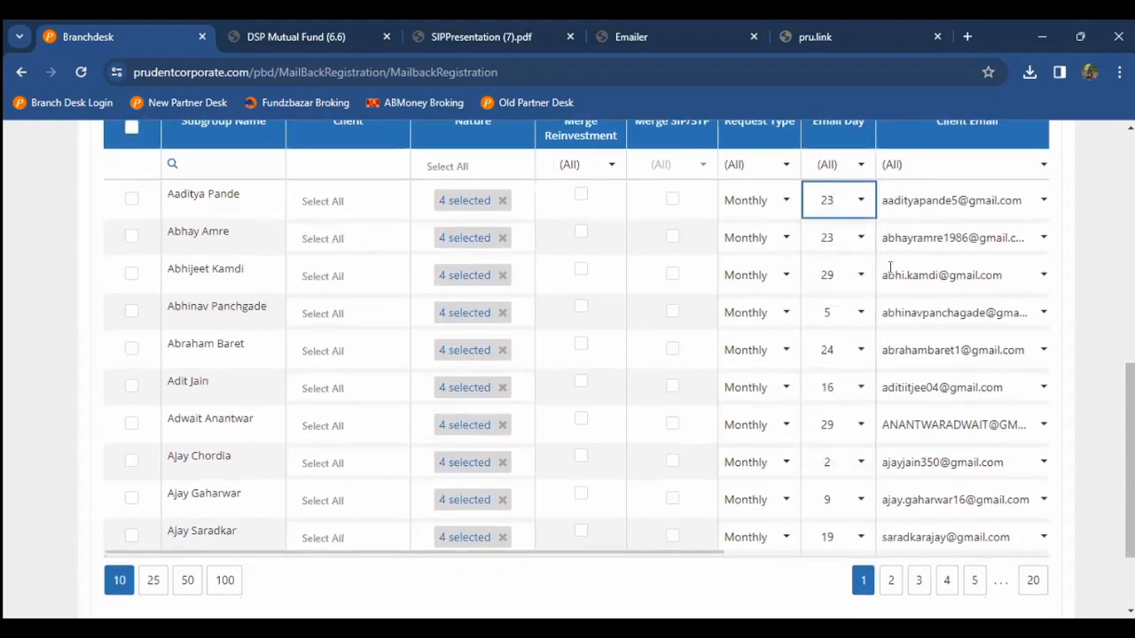
scroll(430, 309, up, 1)
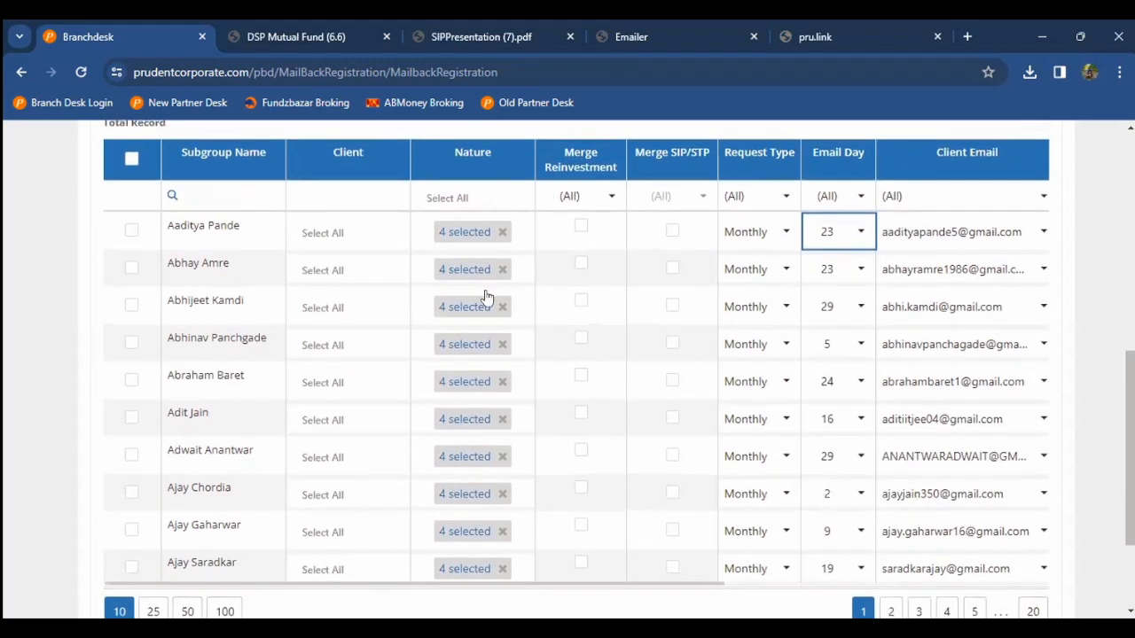
click(633, 221)
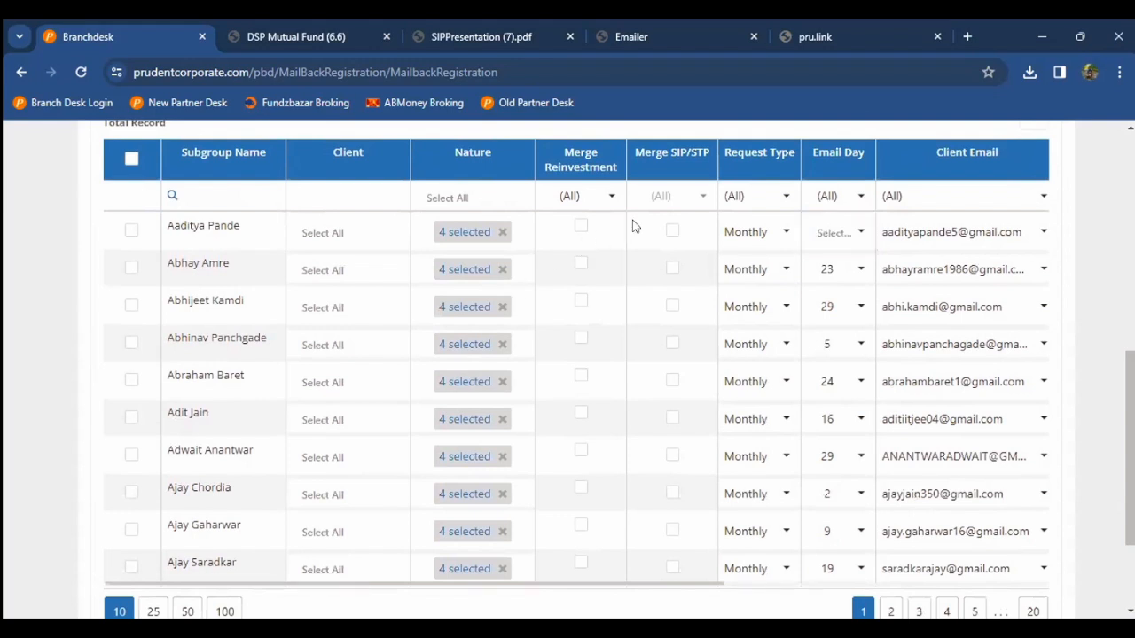
click(1039, 232)
click(1000, 258)
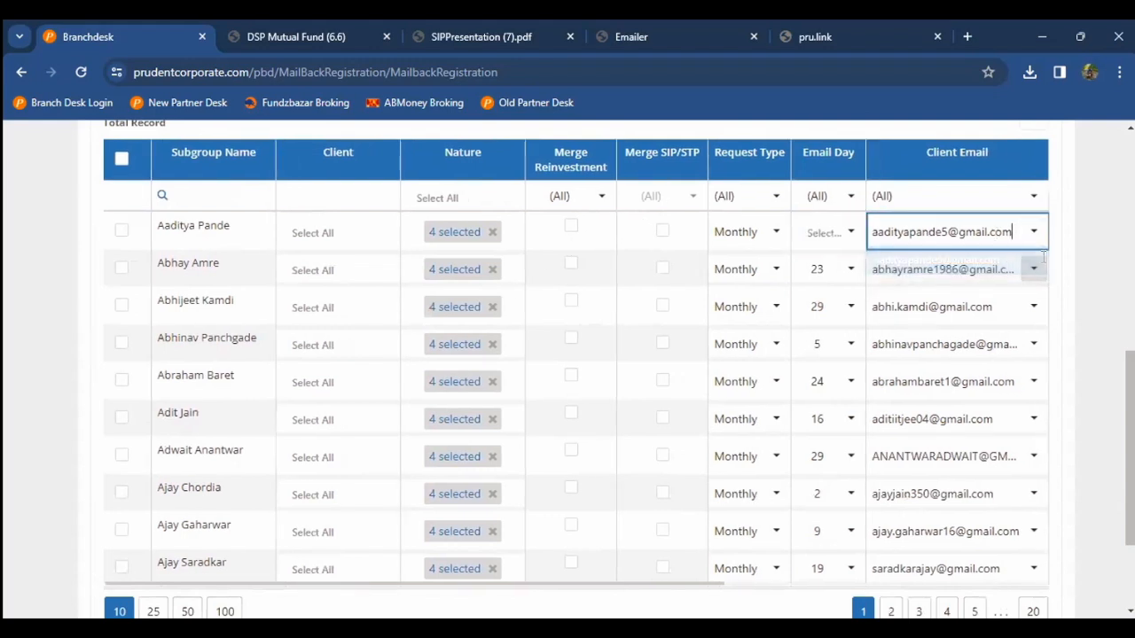
Step: Review the first client's Attach Mode (EXCEL or PDF) and Report Mode options, leaving them unchanged
scroll(1082, 264, down, 3)
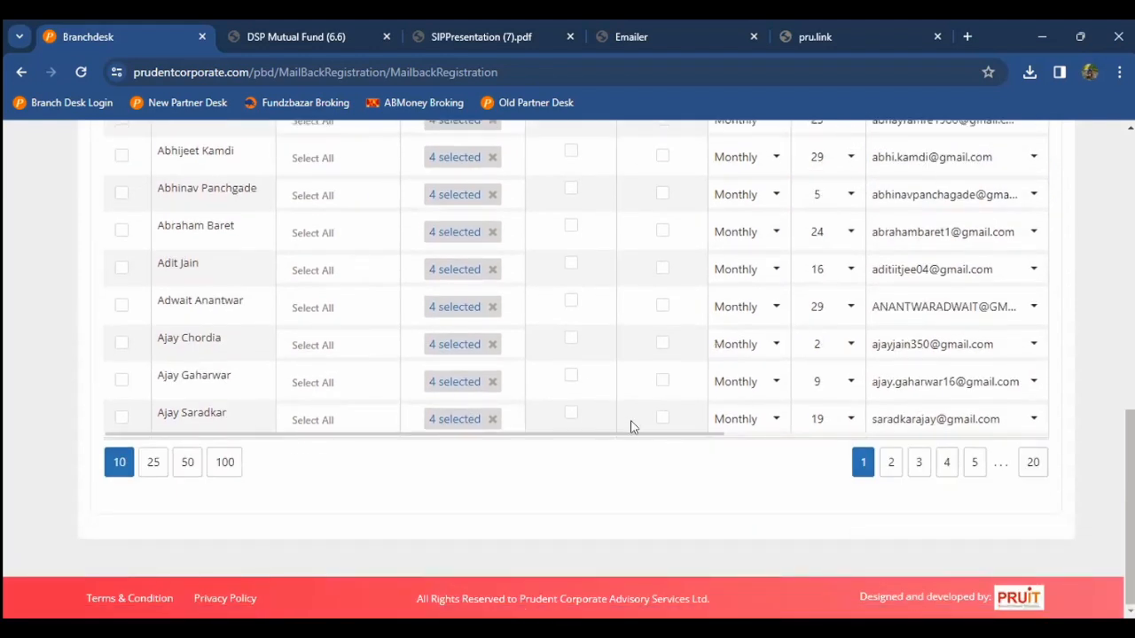
drag(631, 436, 995, 434)
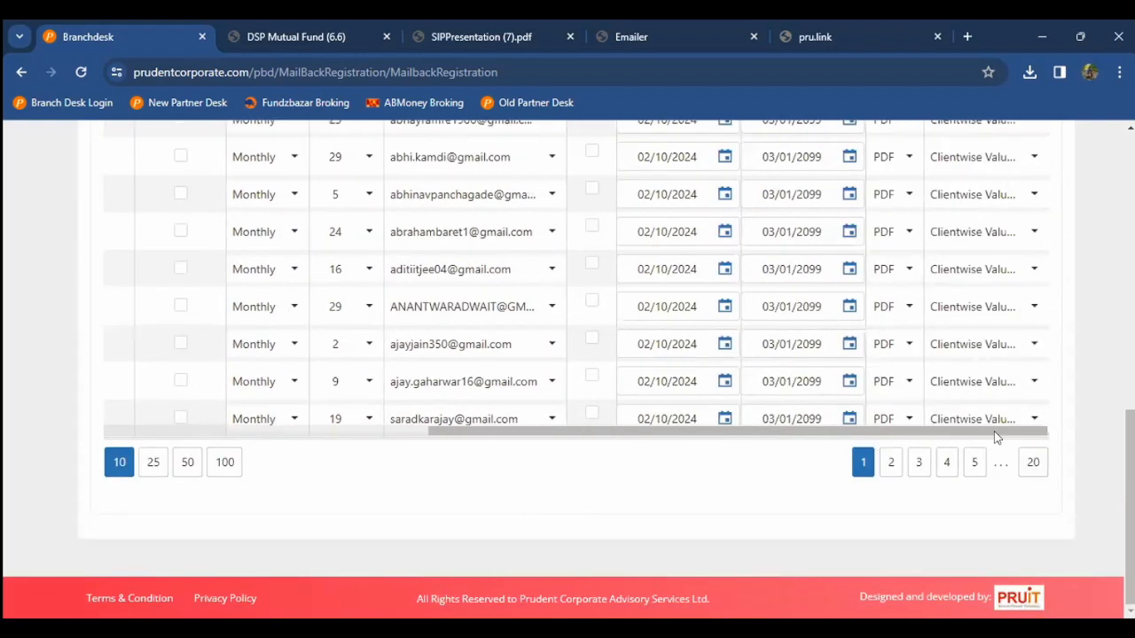
scroll(995, 436, up, 2)
scroll(995, 436, up, 2)
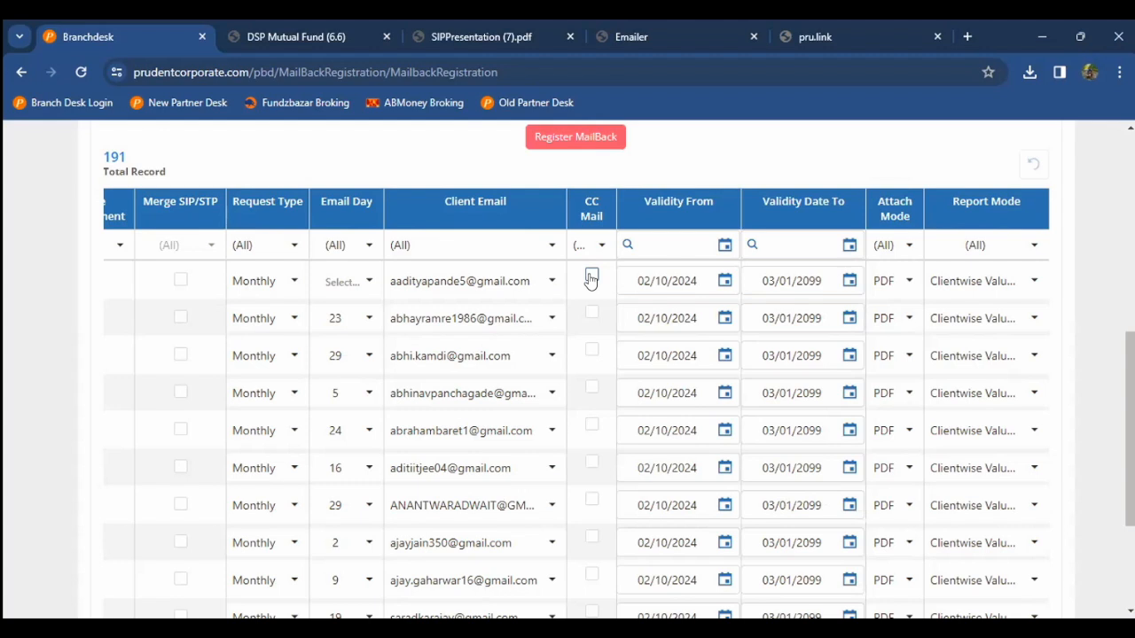
click(905, 282)
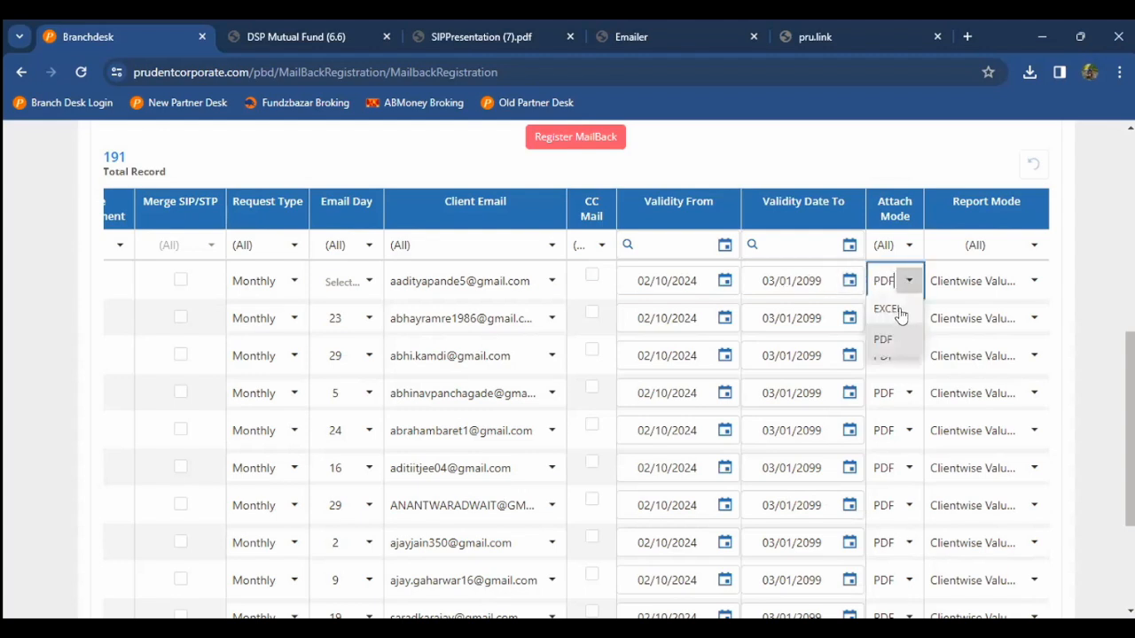
click(1033, 282)
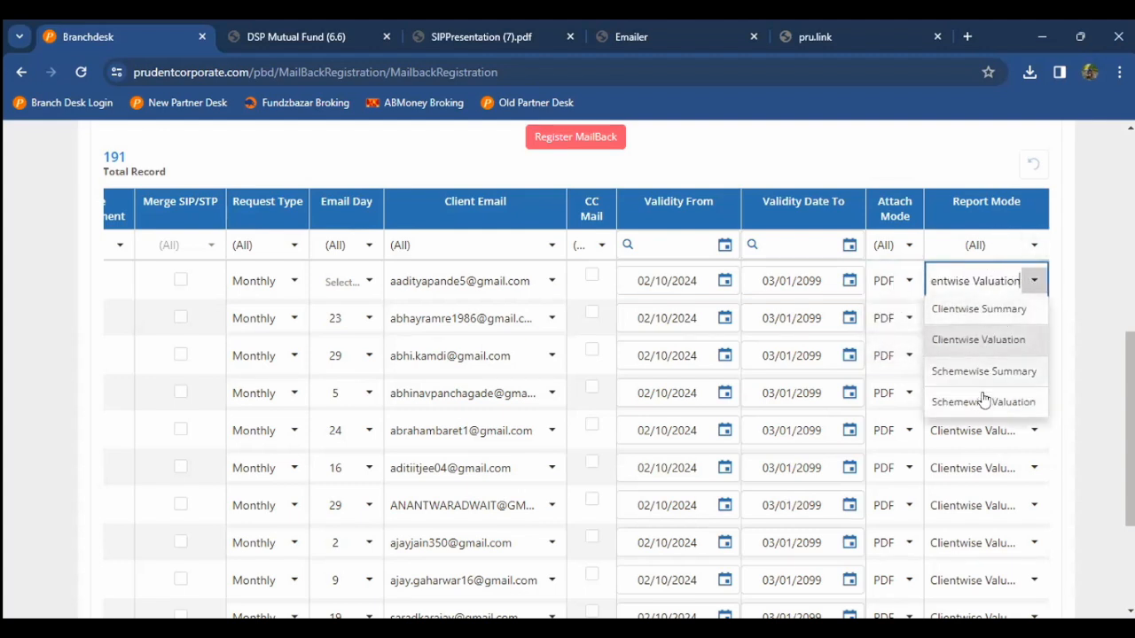
click(1074, 335)
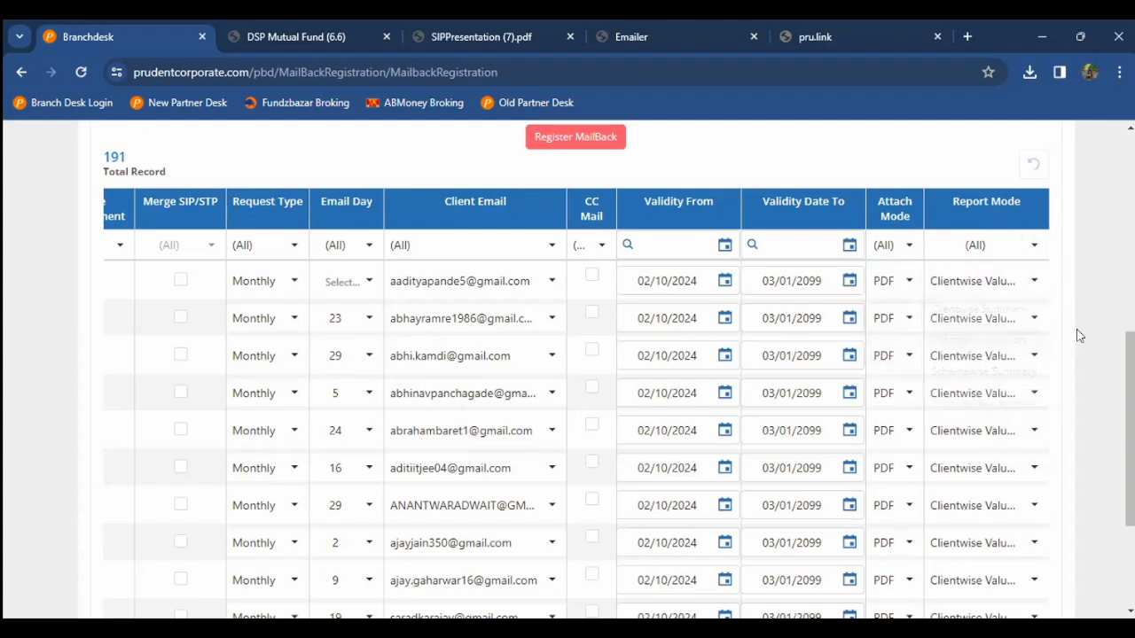
scroll(1074, 335, down, 3)
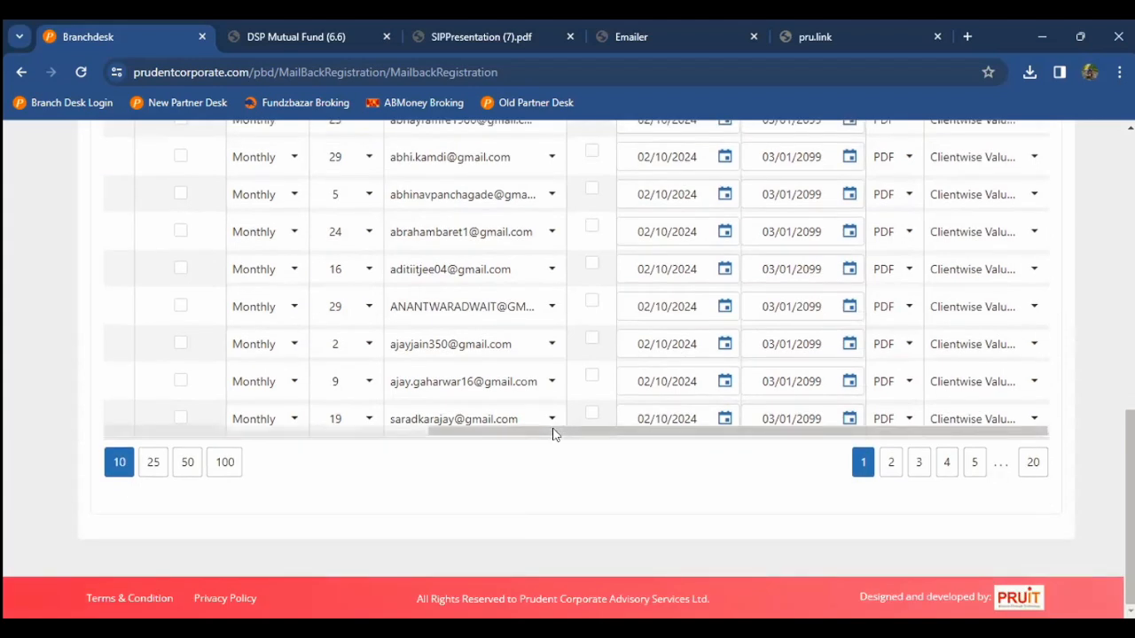
scroll(554, 435, up, 3)
scroll(553, 435, up, 2)
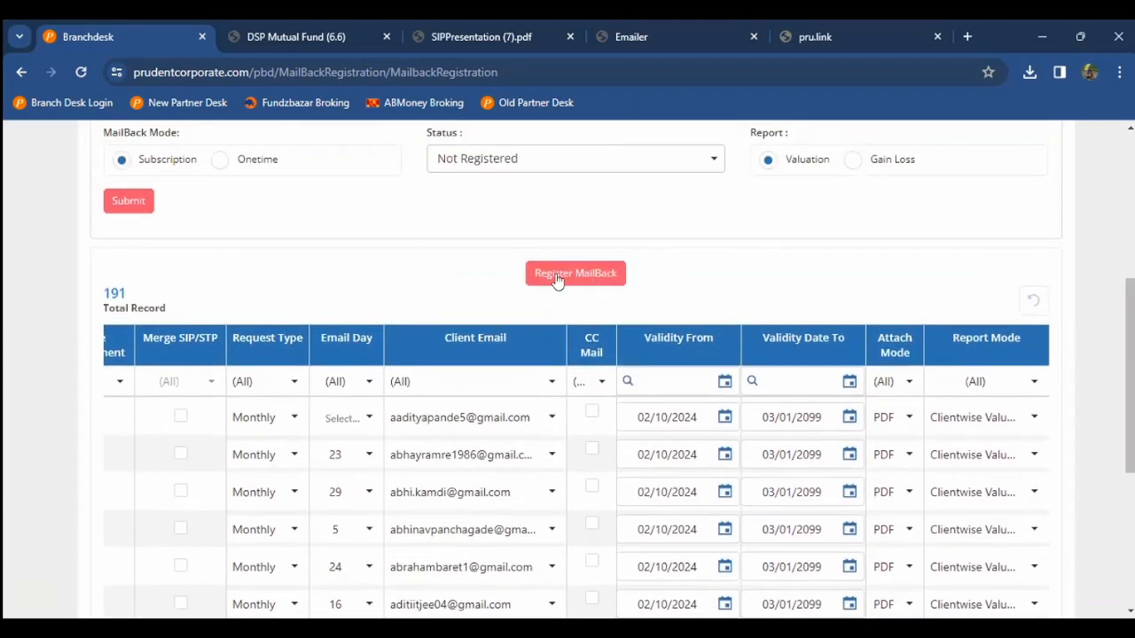
scroll(497, 280, up, 5)
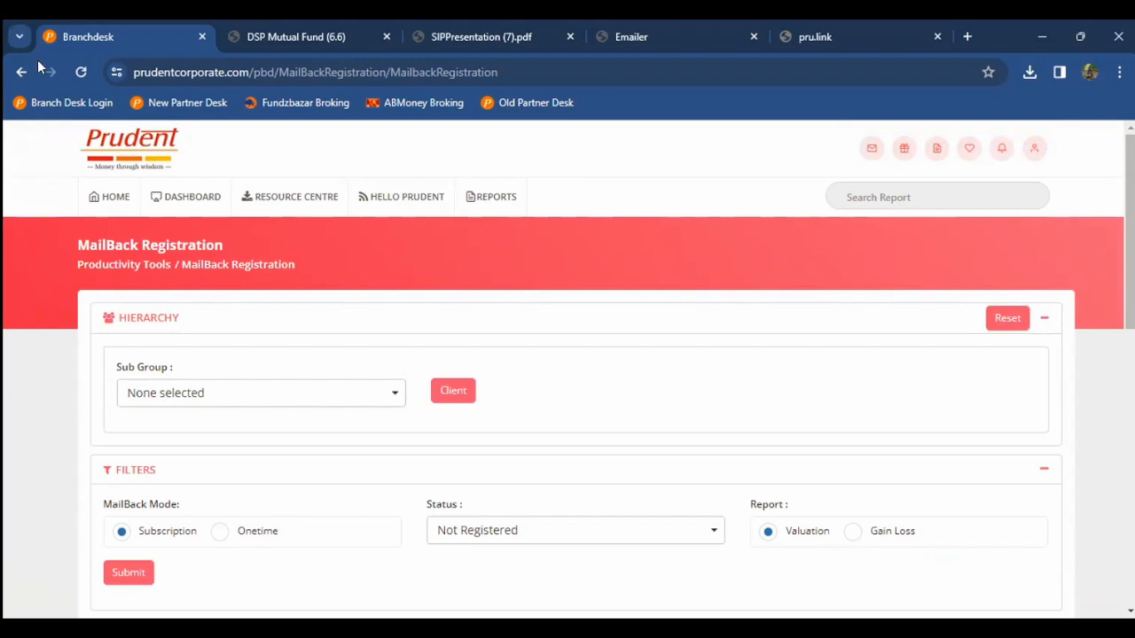
Step: Return to the dashboard home and open Portfolio Asset Allocation from Productivity Tools
click(99, 204)
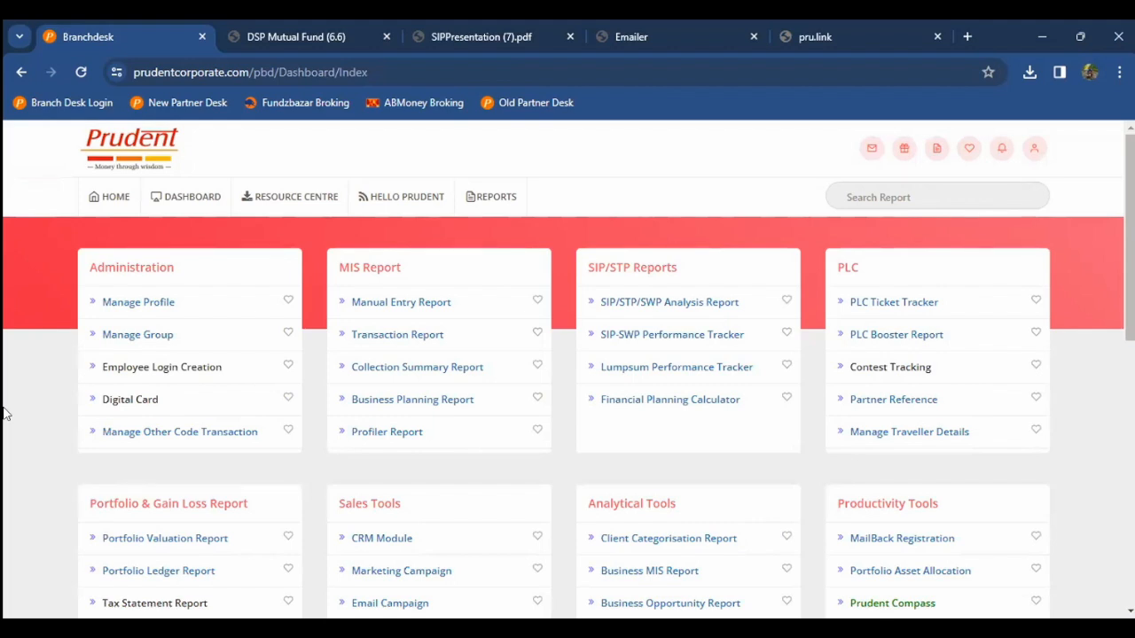
scroll(4, 412, down, 2)
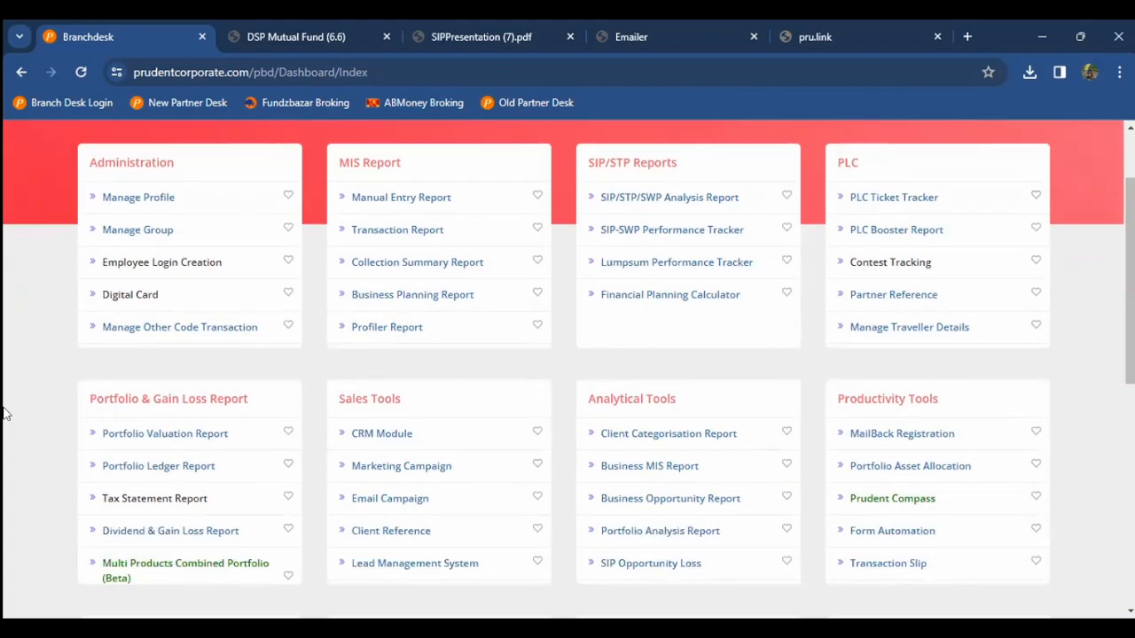
scroll(20, 414, down, 2)
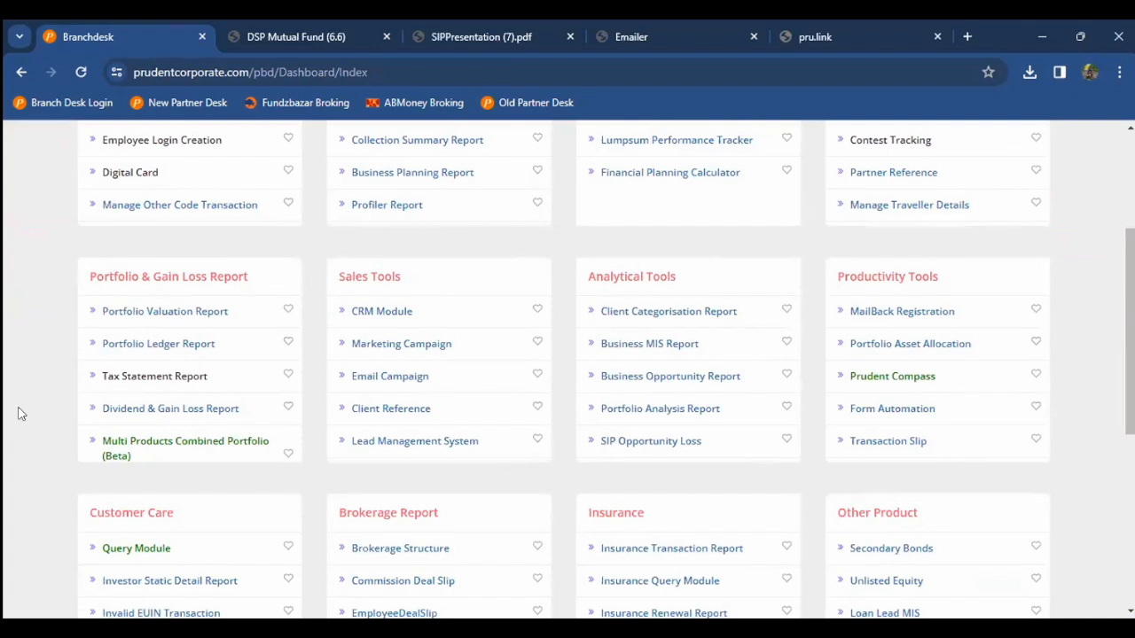
scroll(612, 372, down, 2)
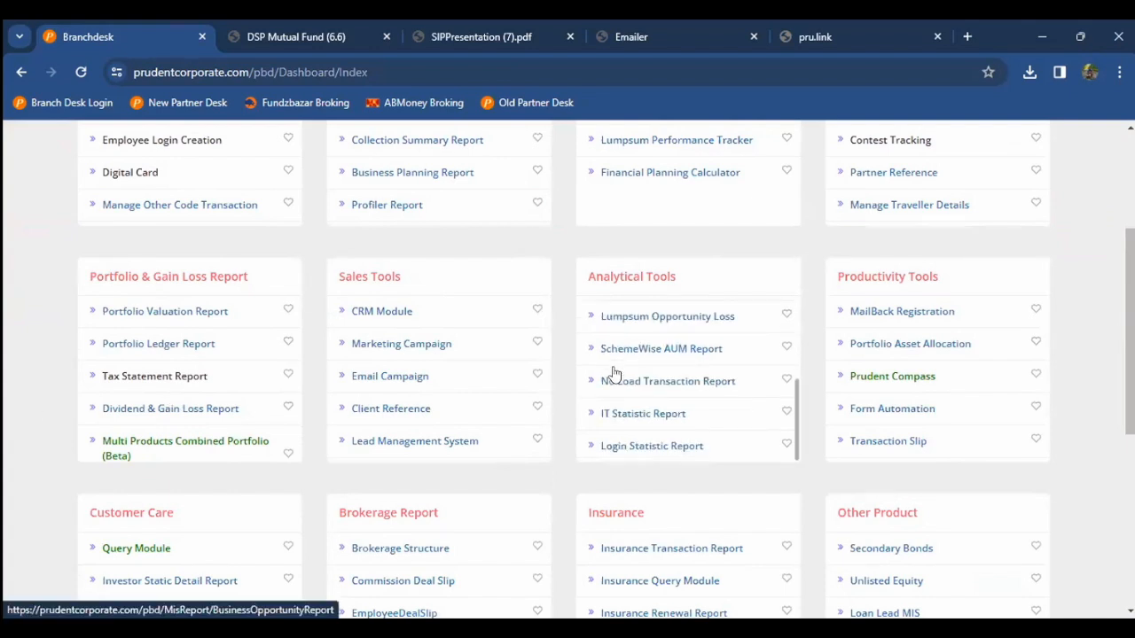
click(894, 349)
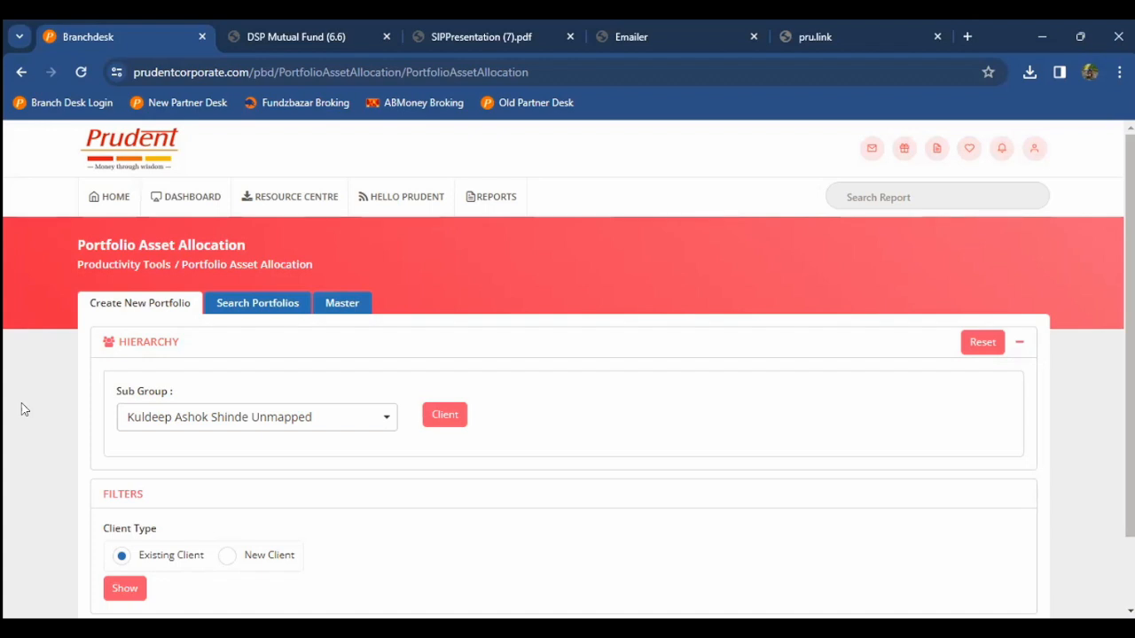
Step: Load clients for the current sub group and try searching the client list by name
scroll(25, 410, down, 1)
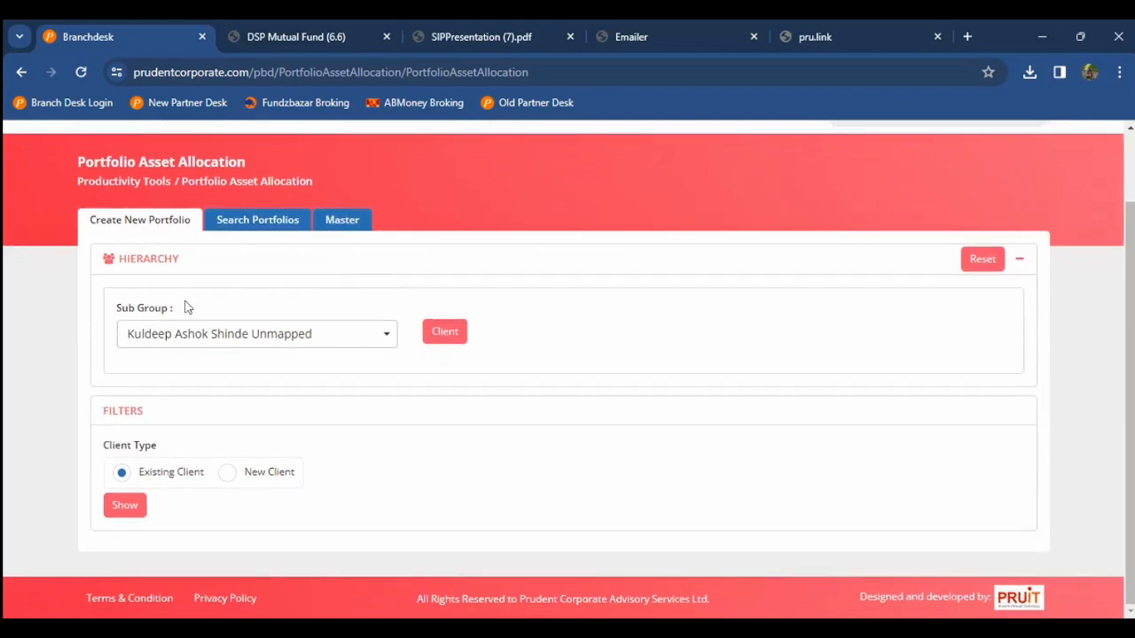
click(206, 337)
click(197, 346)
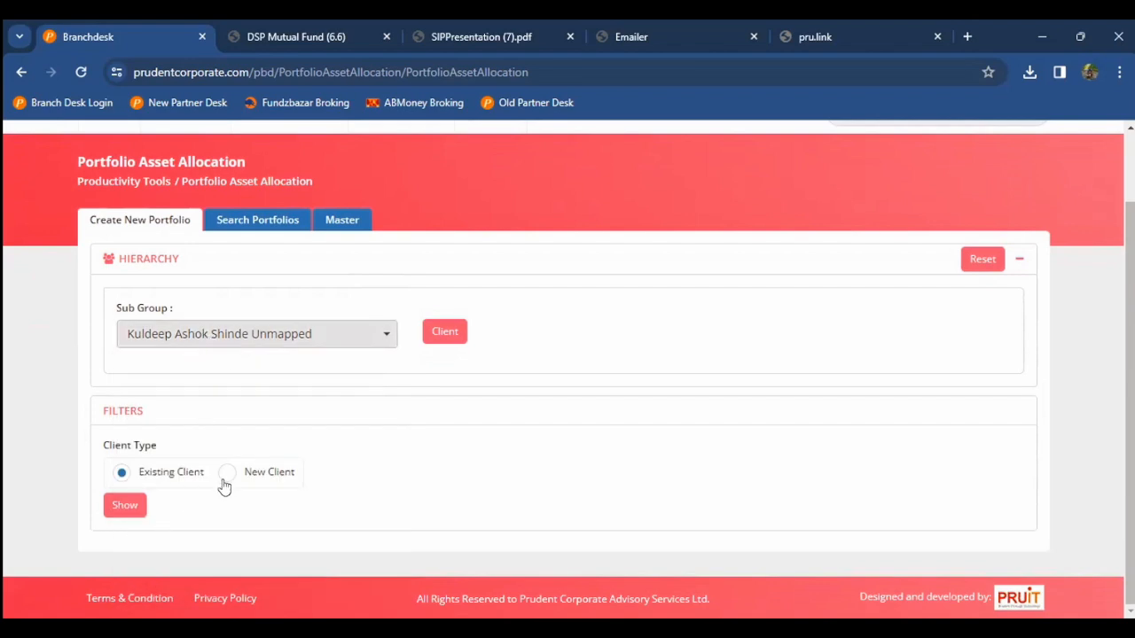
click(129, 507)
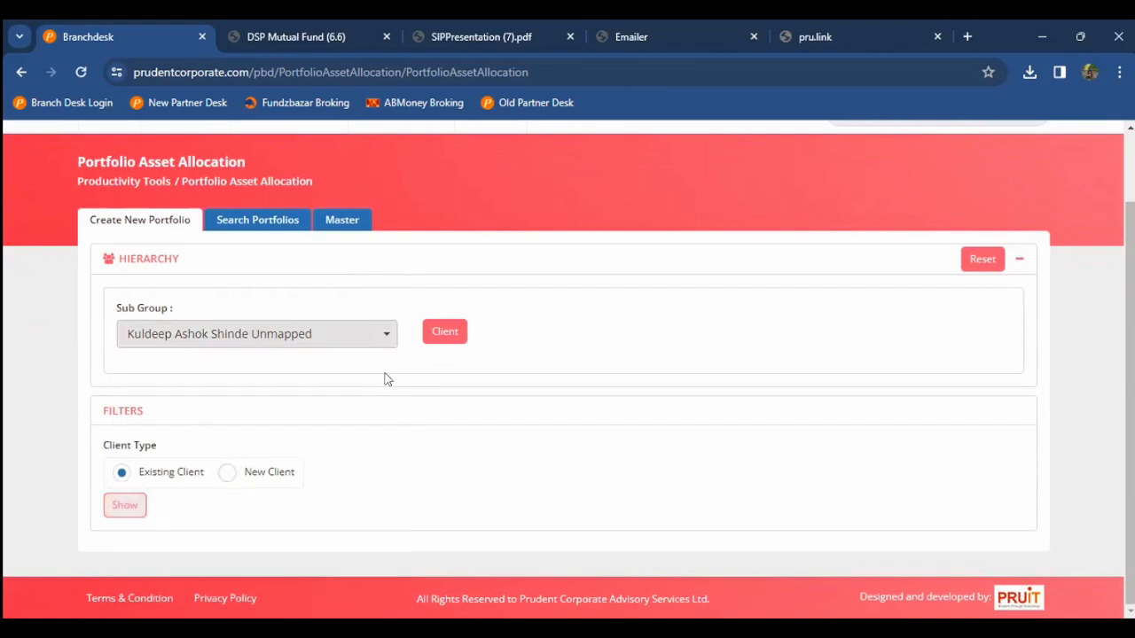
click(462, 335)
click(758, 332)
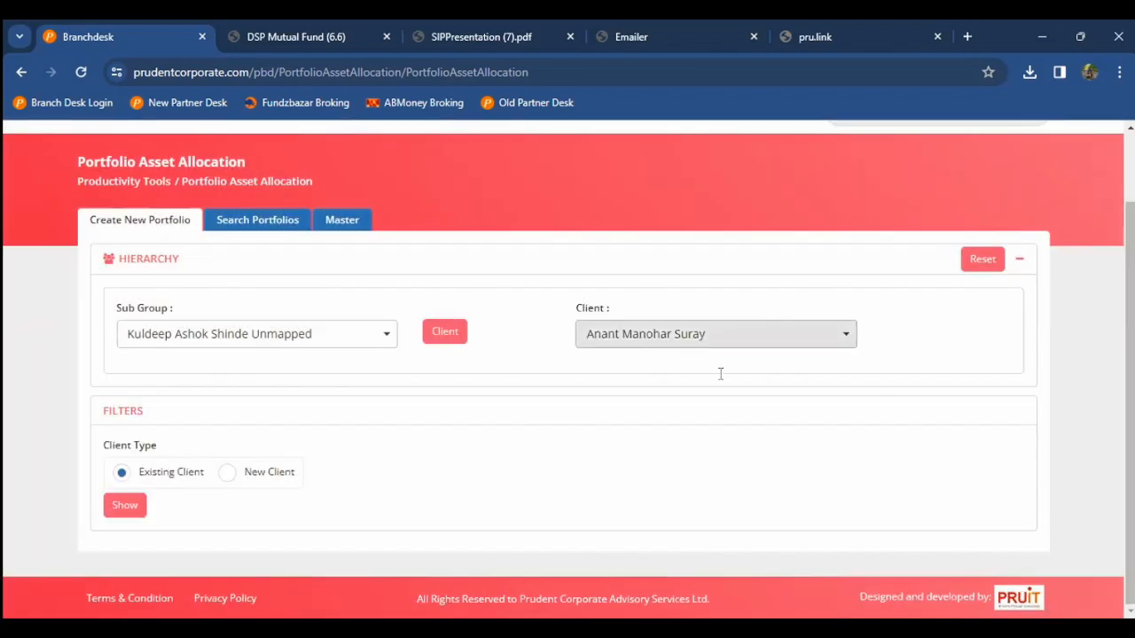
text(amol)
key(BackSpace)
key(BackSpace)
key(BackSpace)
key(BackSpace)
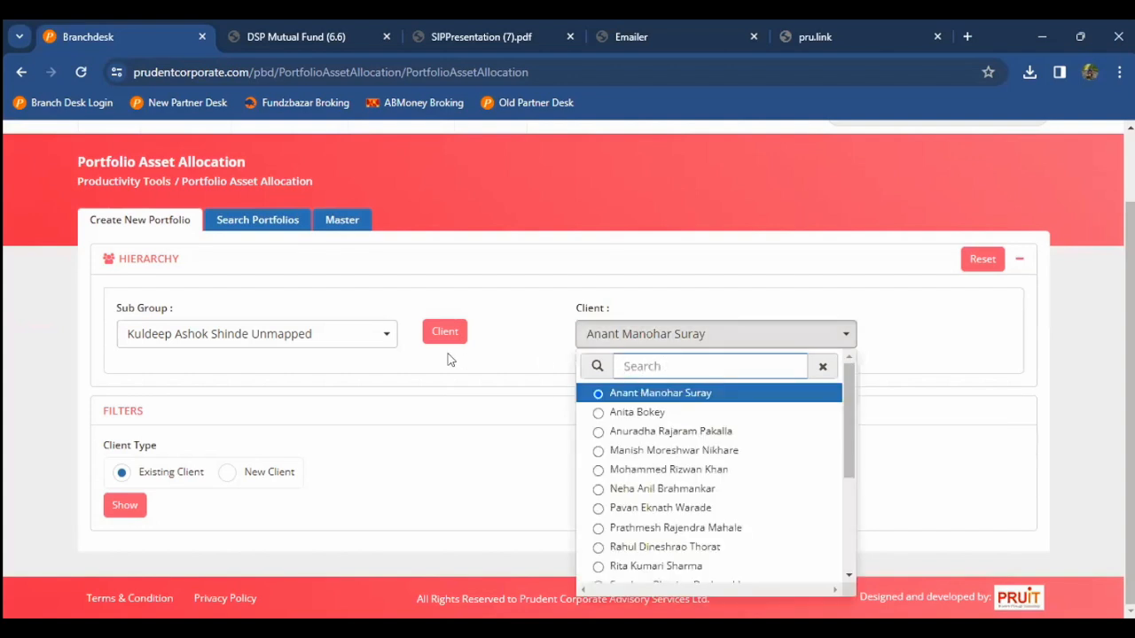
Step: Pick a different sub group by searching its name, load its client and show the planning form
click(329, 332)
text(amol)
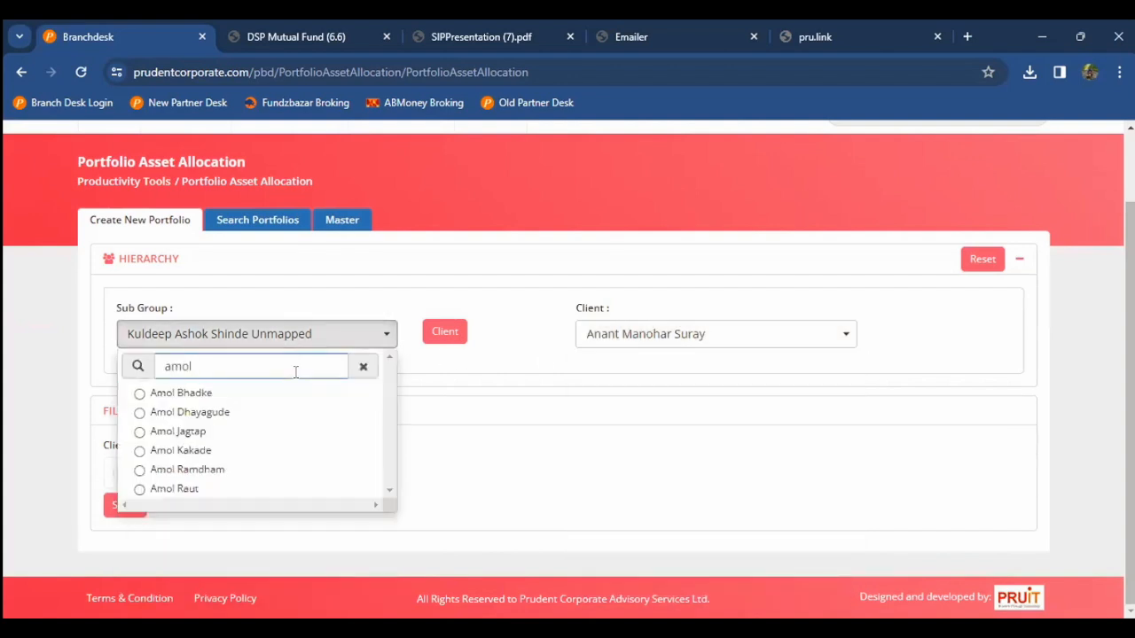
click(224, 452)
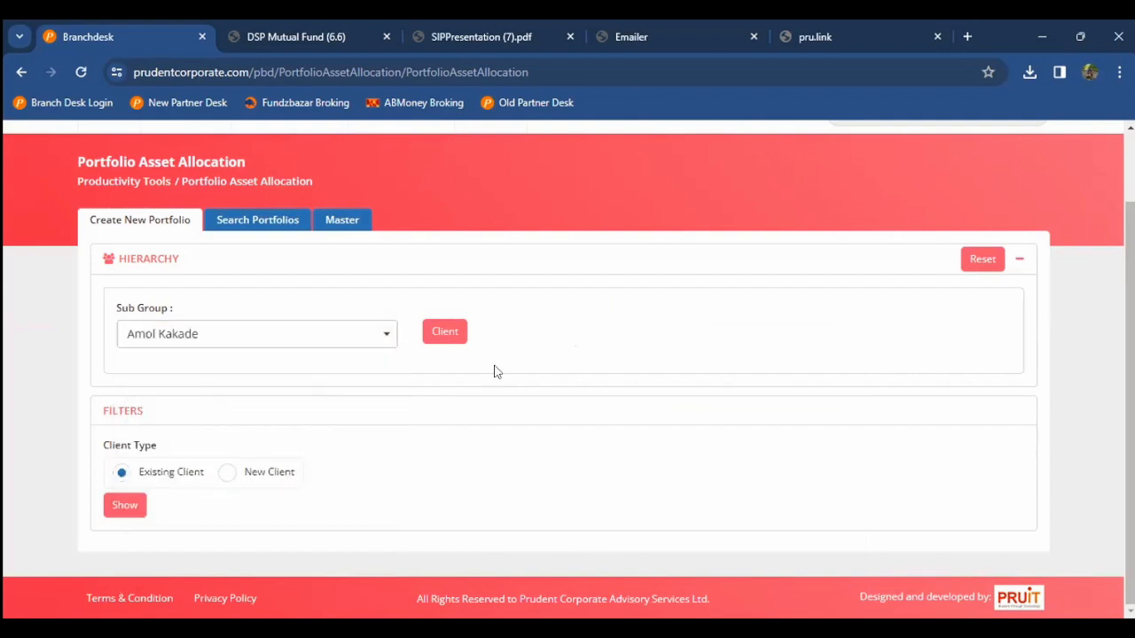
click(463, 341)
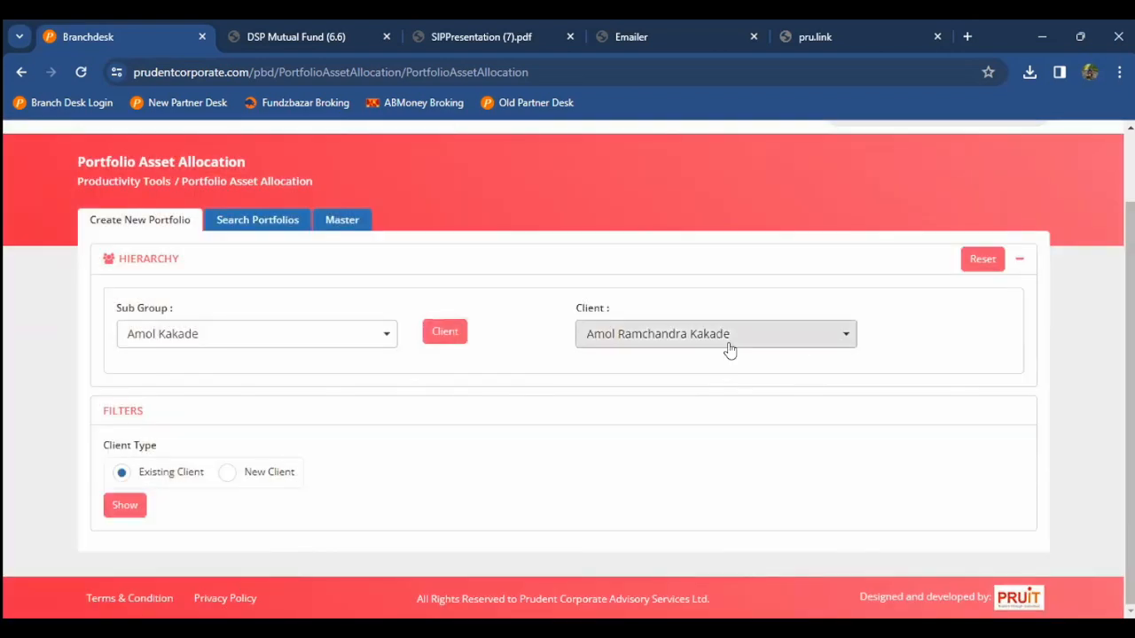
click(127, 509)
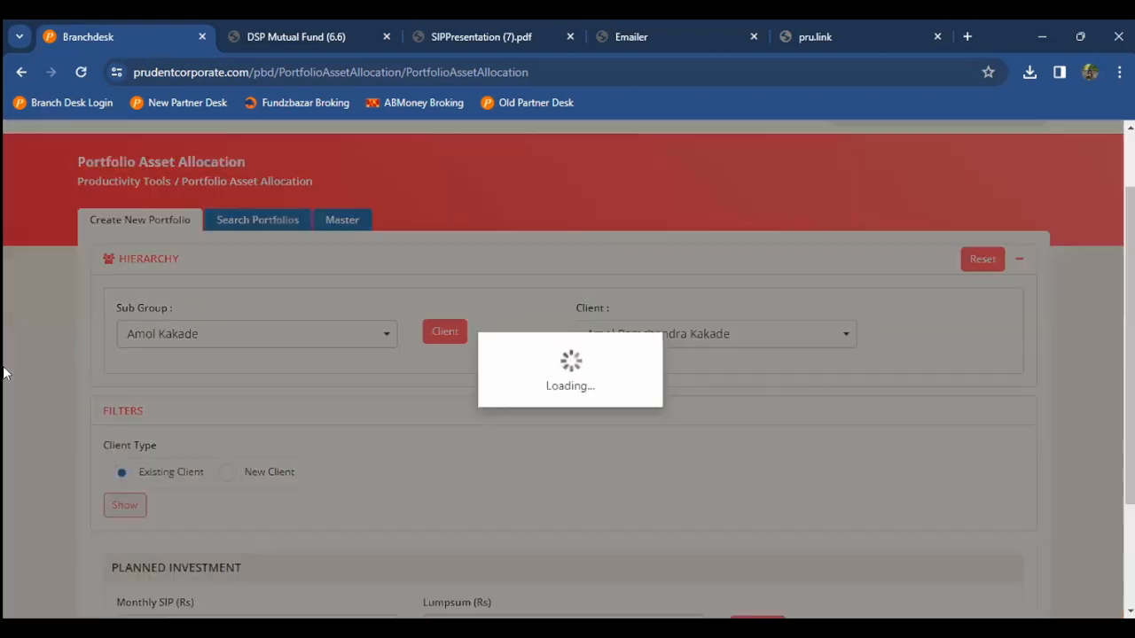
scroll(5, 373, down, 3)
Step: Enter Monthly SIP 50000 and Lumpsum 1000000, then generate the Planned allocation table
click(161, 478)
text(50000)
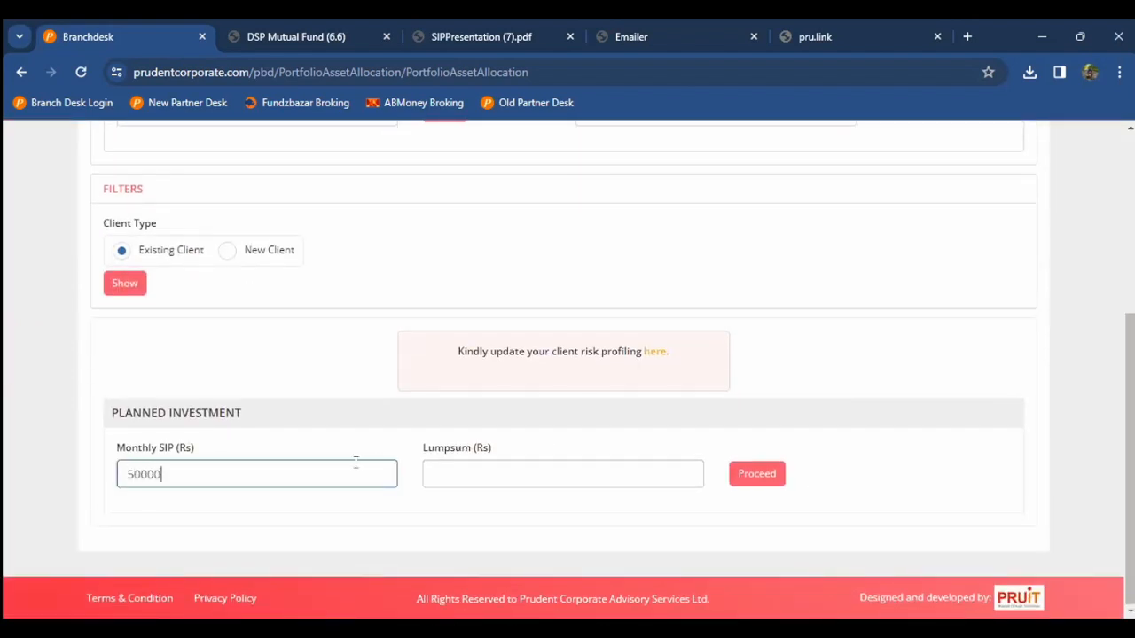
click(451, 462)
text(1000000)
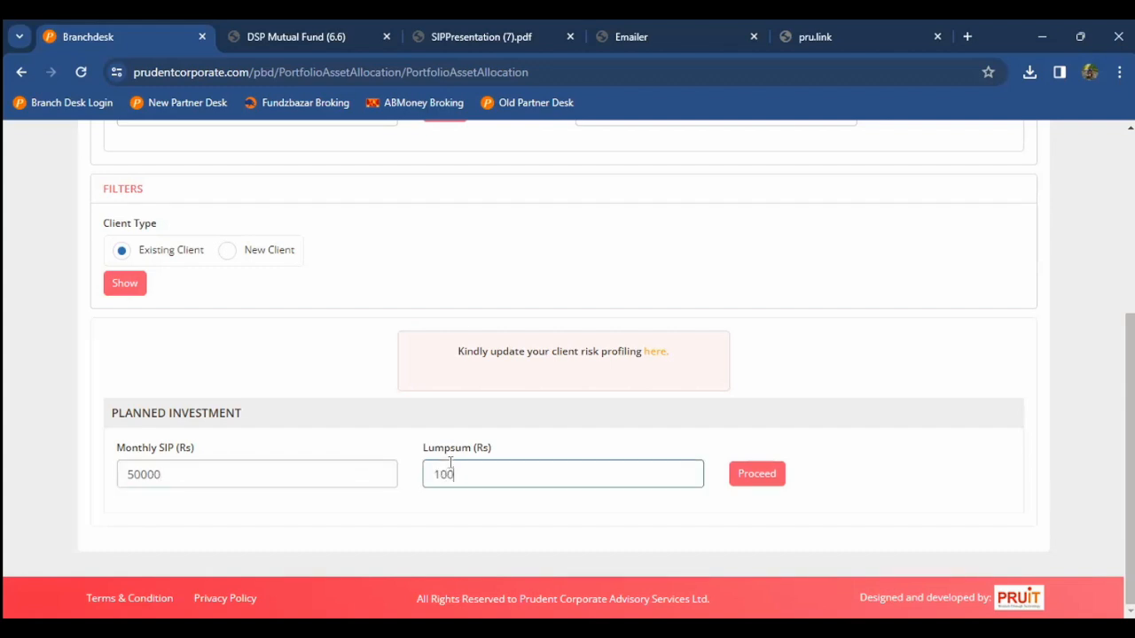
click(734, 474)
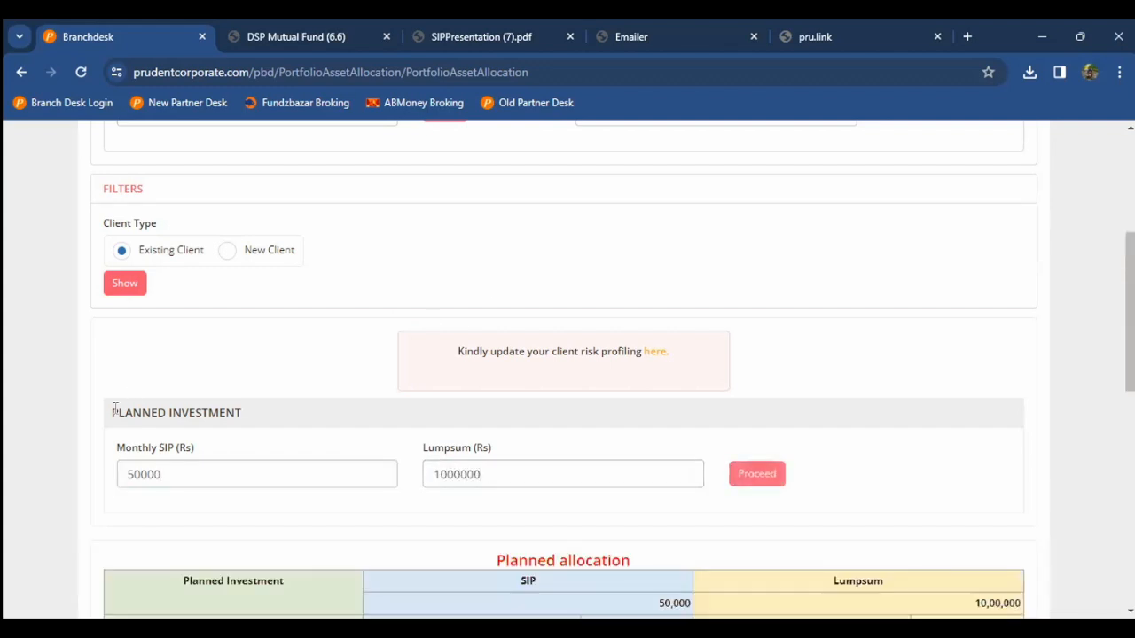
scroll(110, 413, down, 3)
scroll(110, 413, down, 2)
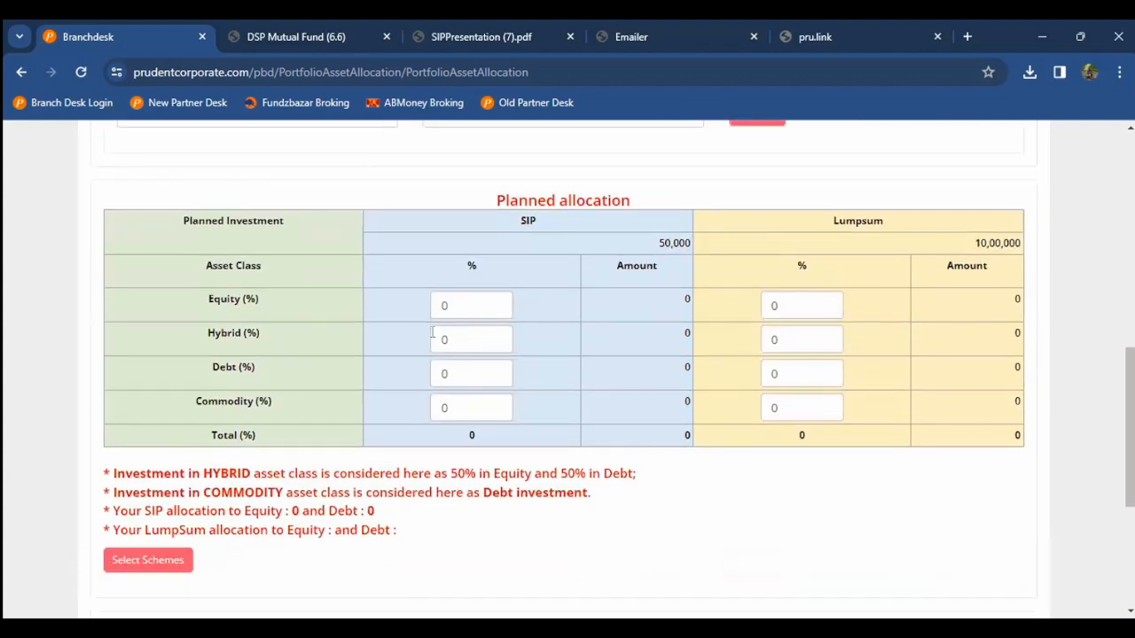
Step: Try SIP splits of 60% equity with 40% debt, then 80% equity, which triggers an over-100% warning
double_click(456, 309)
text(60)
key(Tab)
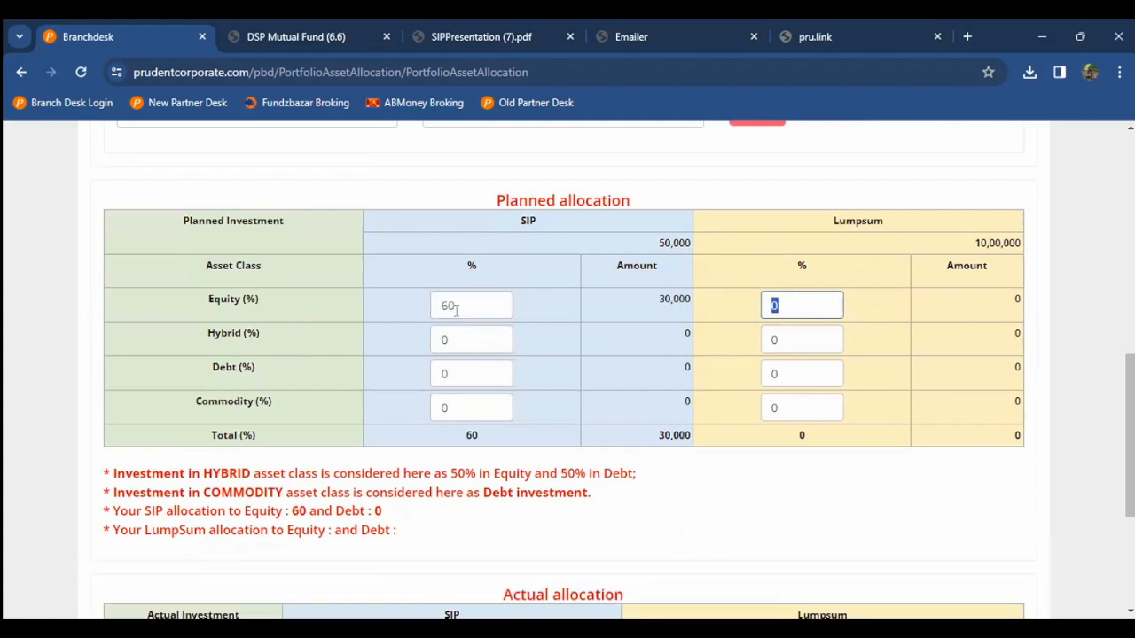
click(450, 368)
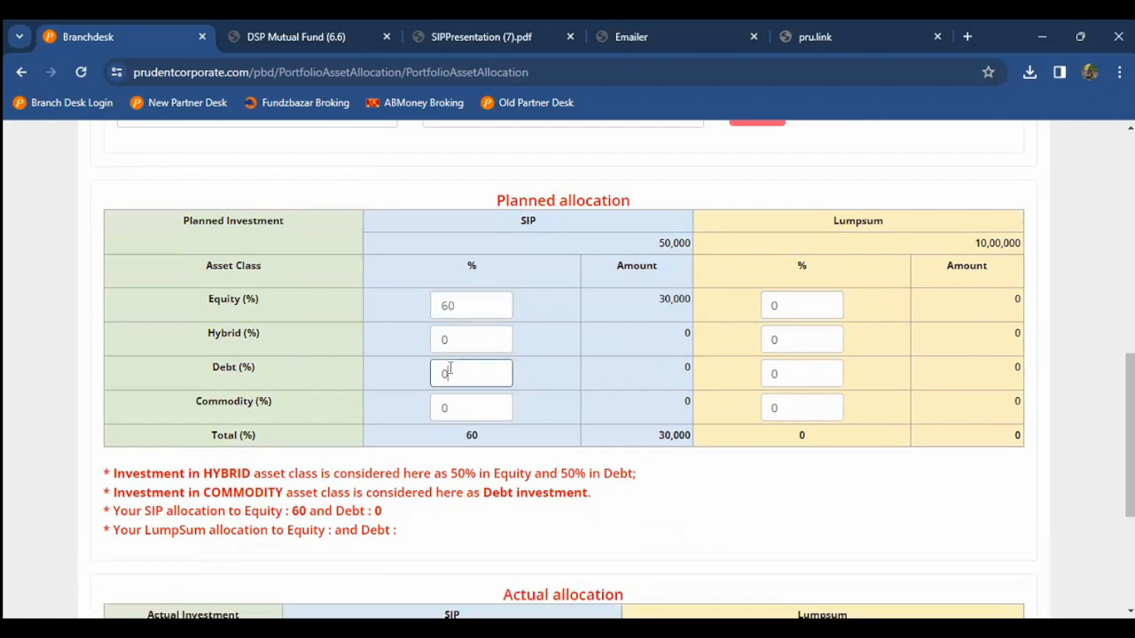
text(40)
key(Tab)
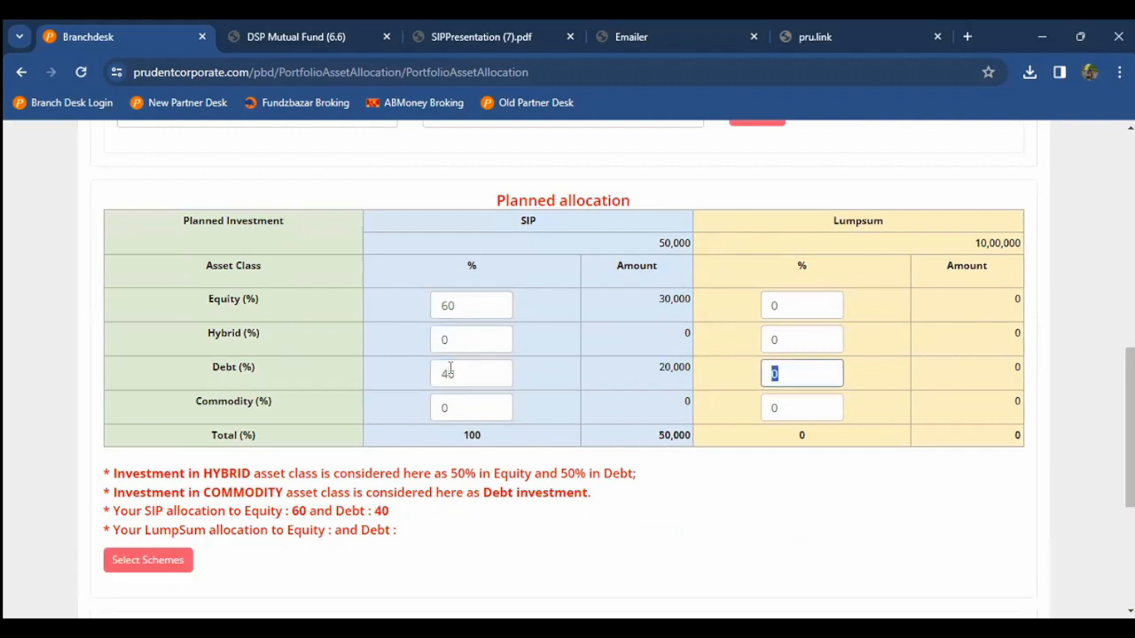
double_click(458, 306)
key(BackSpace)
text(80)
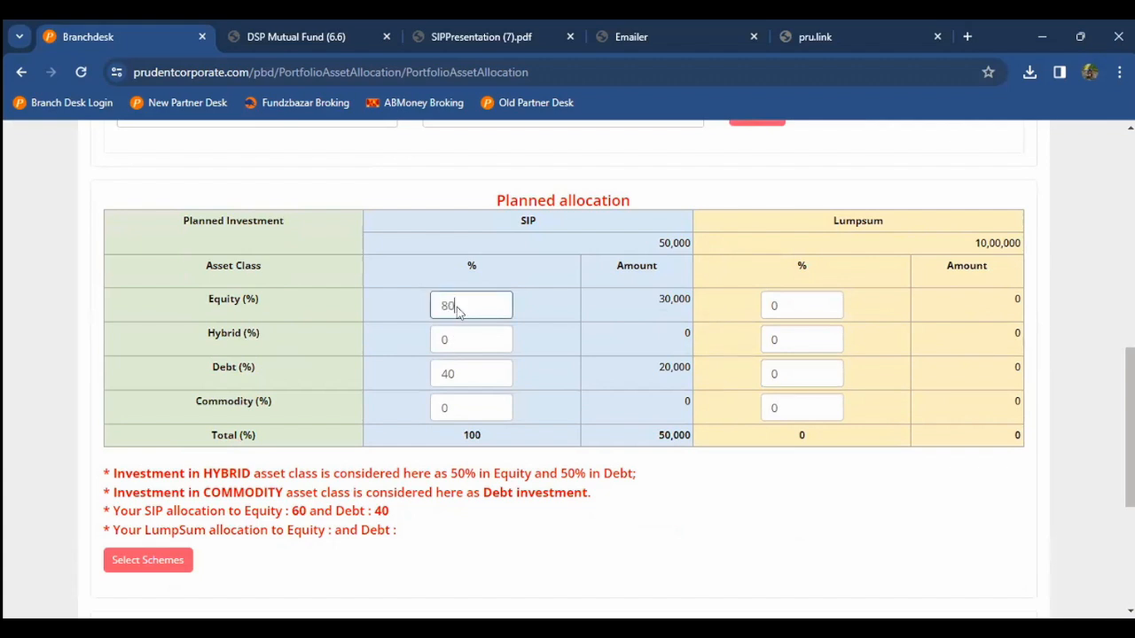
key(Tab)
click(811, 319)
Step: Set the SIP column to 60% equity, 20% hybrid and 20% debt
double_click(496, 366)
key(BackSpace)
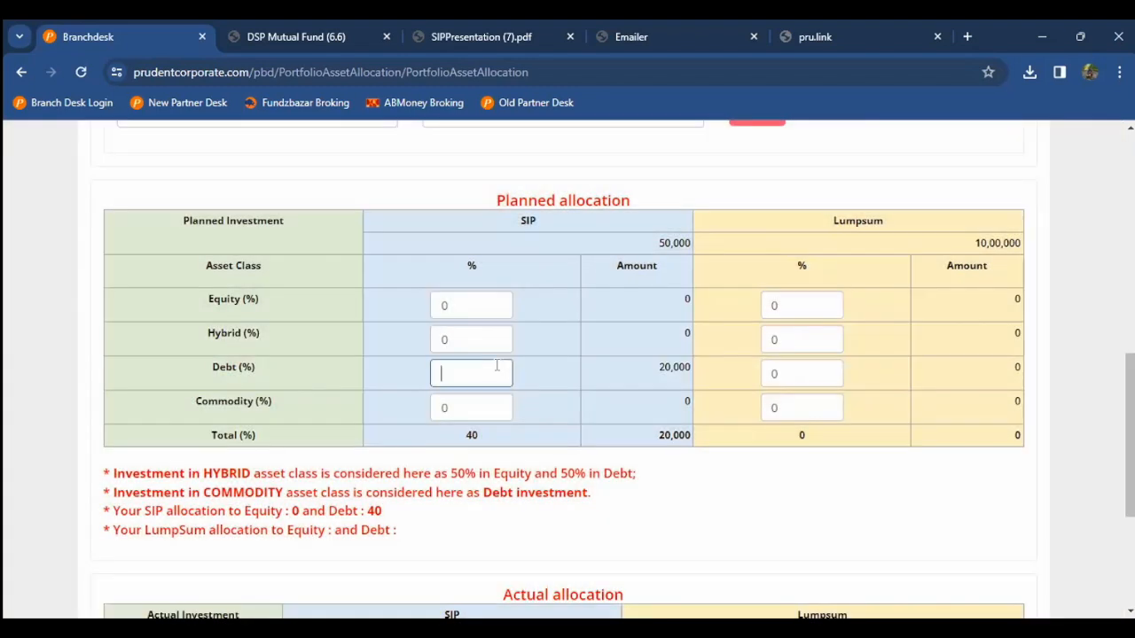
click(479, 340)
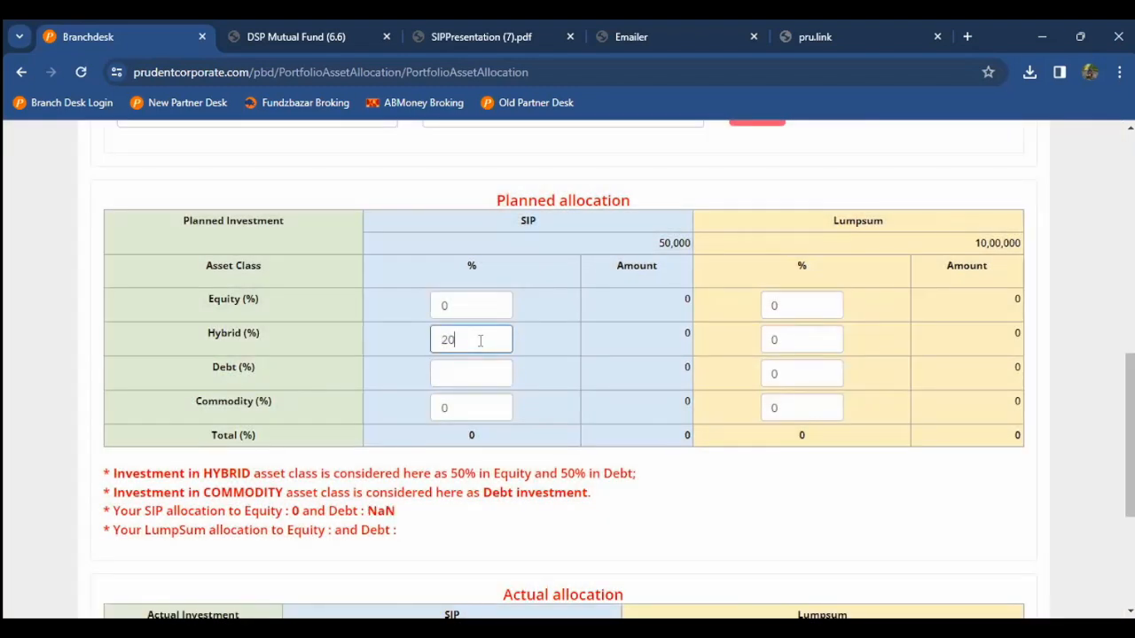
key(Tab)
key(Tab)
double_click(479, 306)
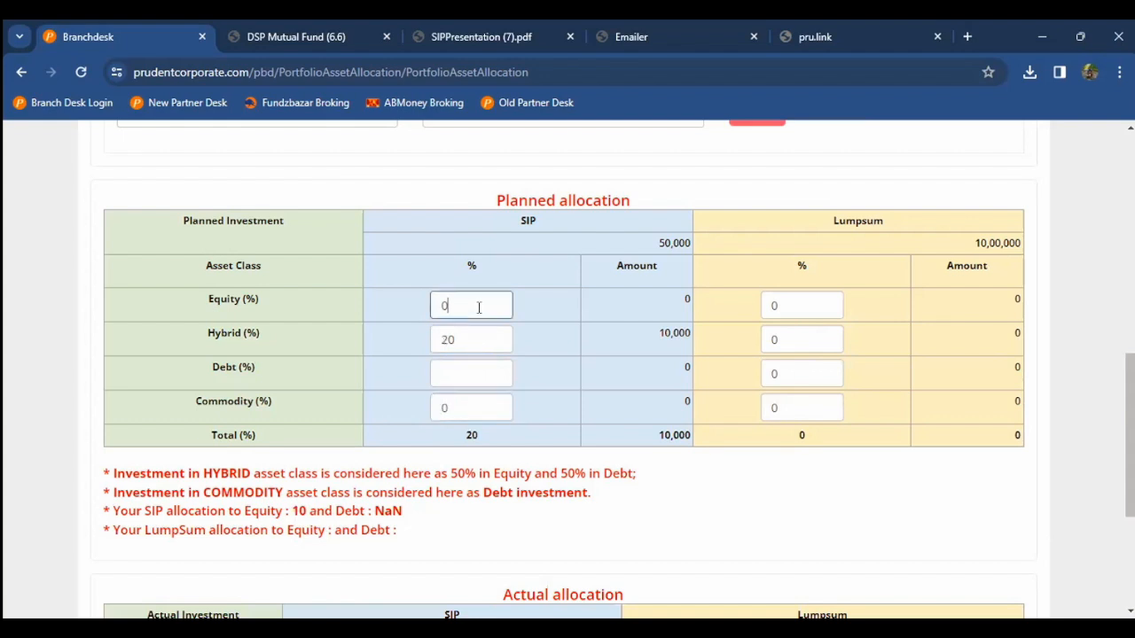
text(60)
key(Tab)
key(Tab)
key(Tab)
key(Tab)
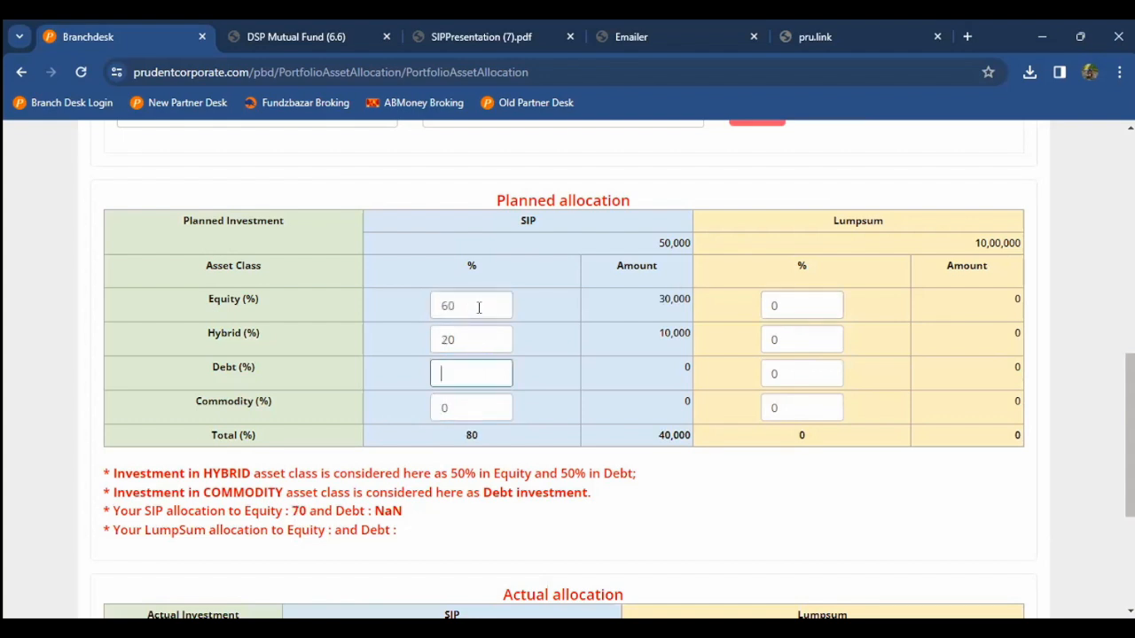
text(20)
key(Tab)
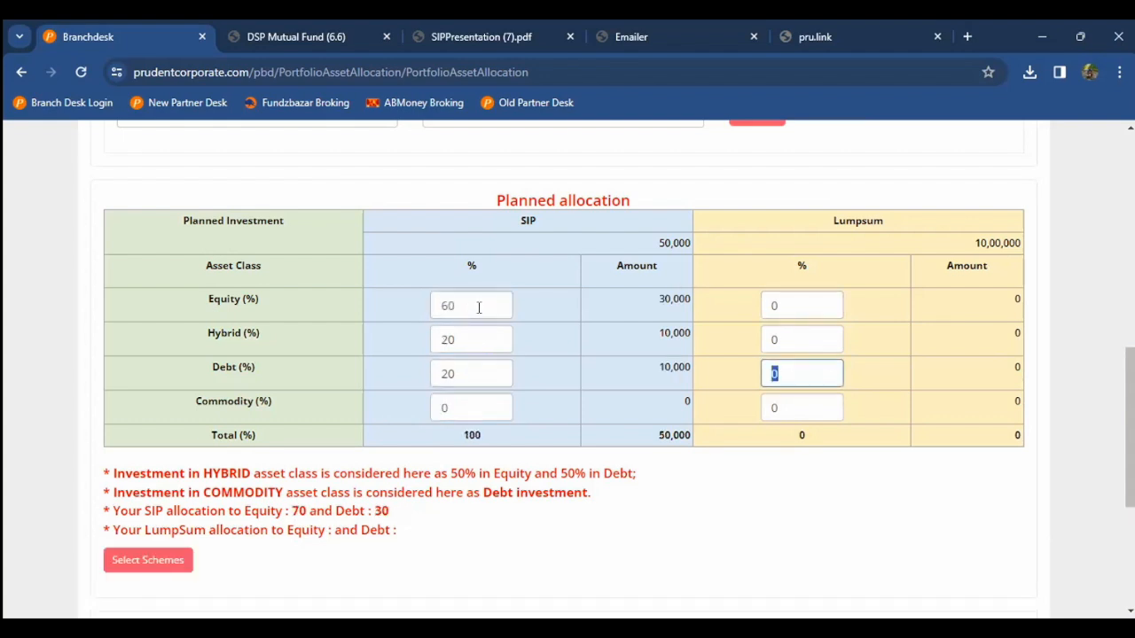
Step: Set the Lumpsum column to 60% equity, 20% hybrid and 20% debt
click(26, 430)
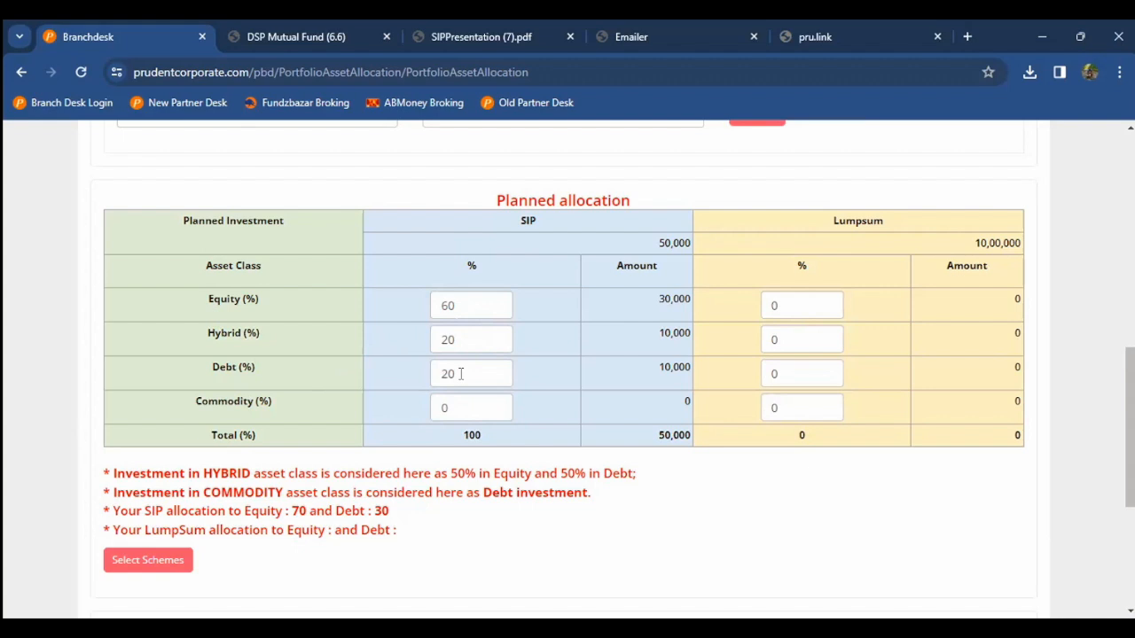
click(768, 307)
text(60)
key(BackSpace)
double_click(787, 340)
text(20)
key(Tab)
key(Tab)
key(Tab)
scroll(795, 354, down, 5)
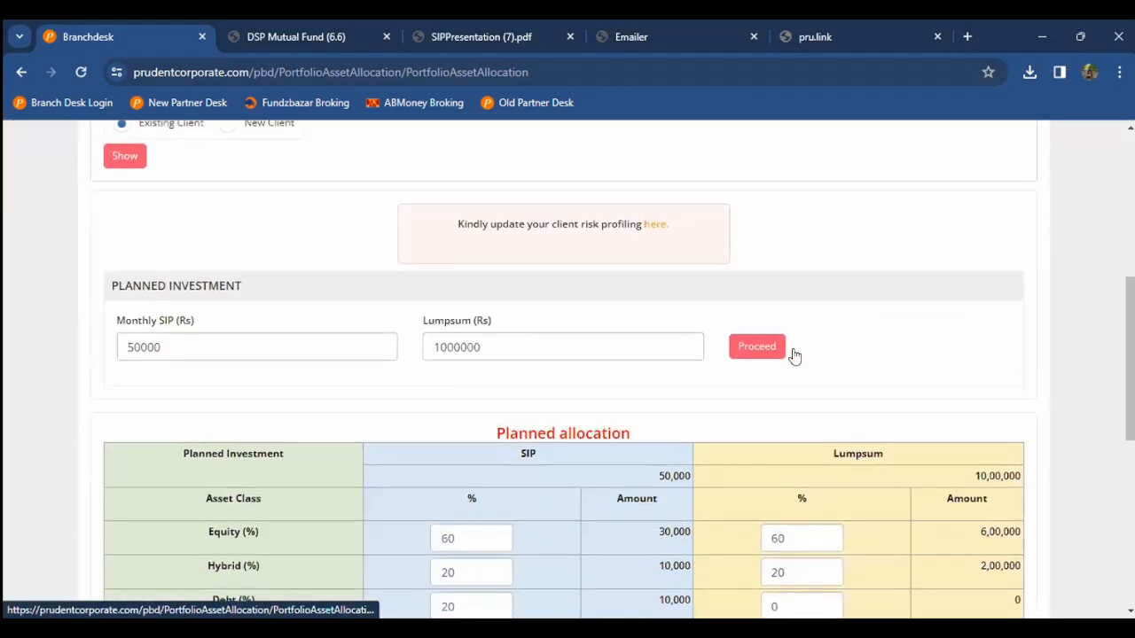
key(shift+Tab)
text(20)
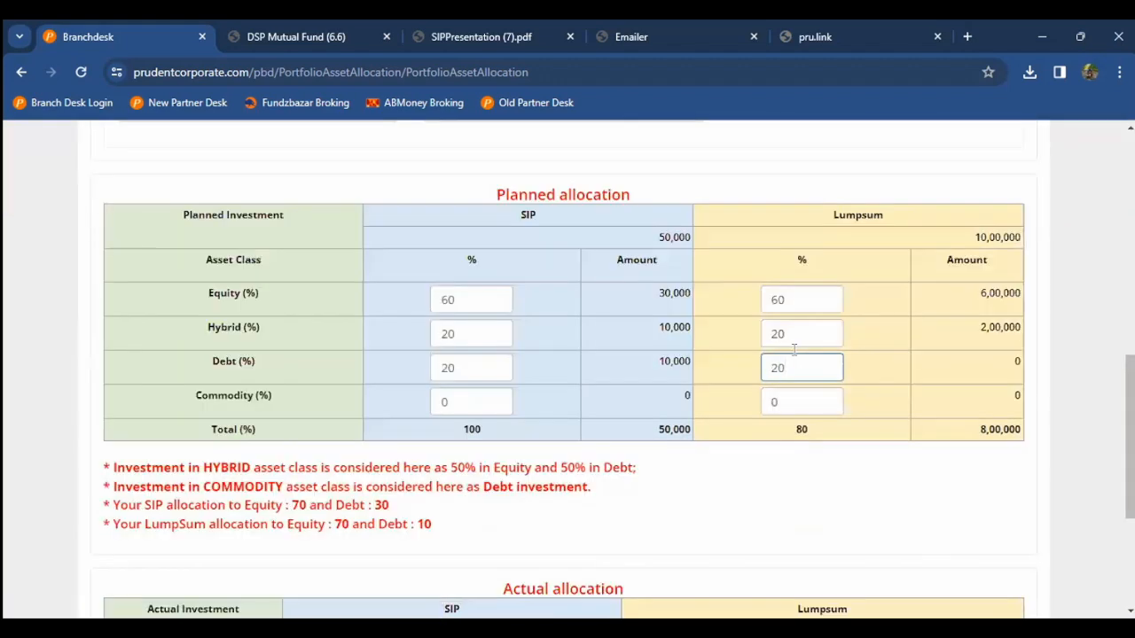
click(62, 368)
scroll(62, 368, down, 2)
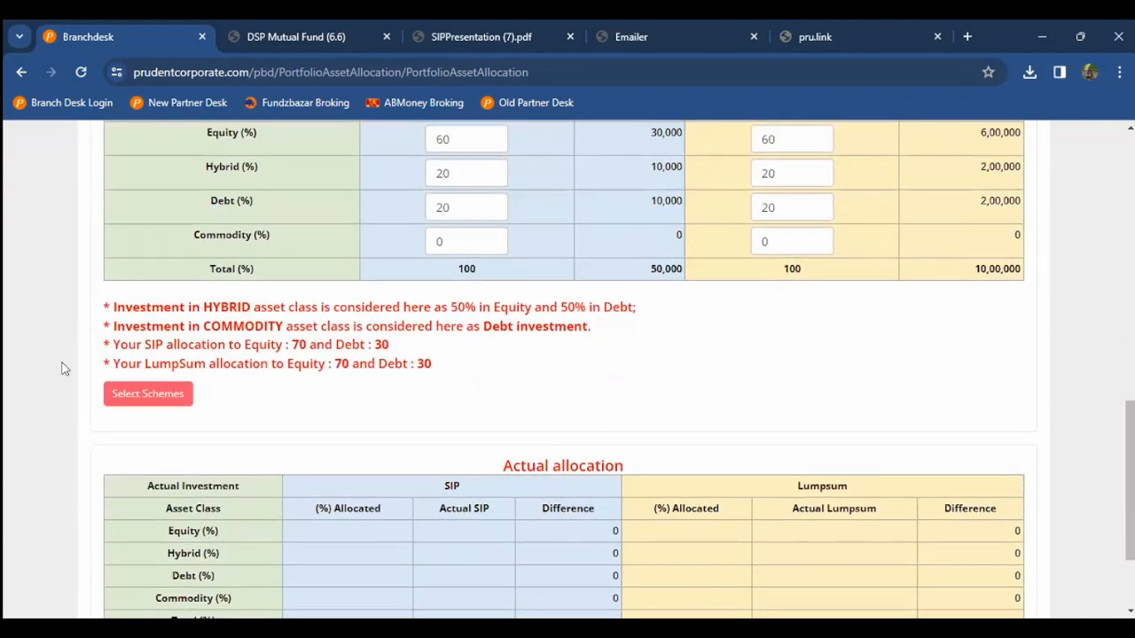
Step: List Suggested Fund schemes with all fund houses and all sub natures selected
click(115, 390)
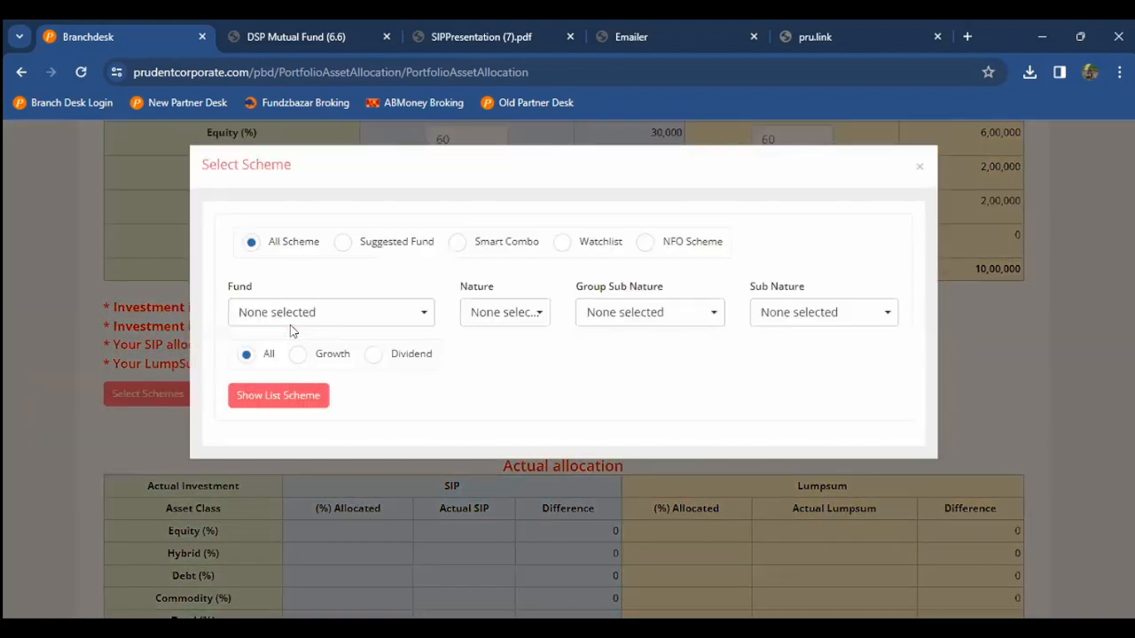
click(373, 244)
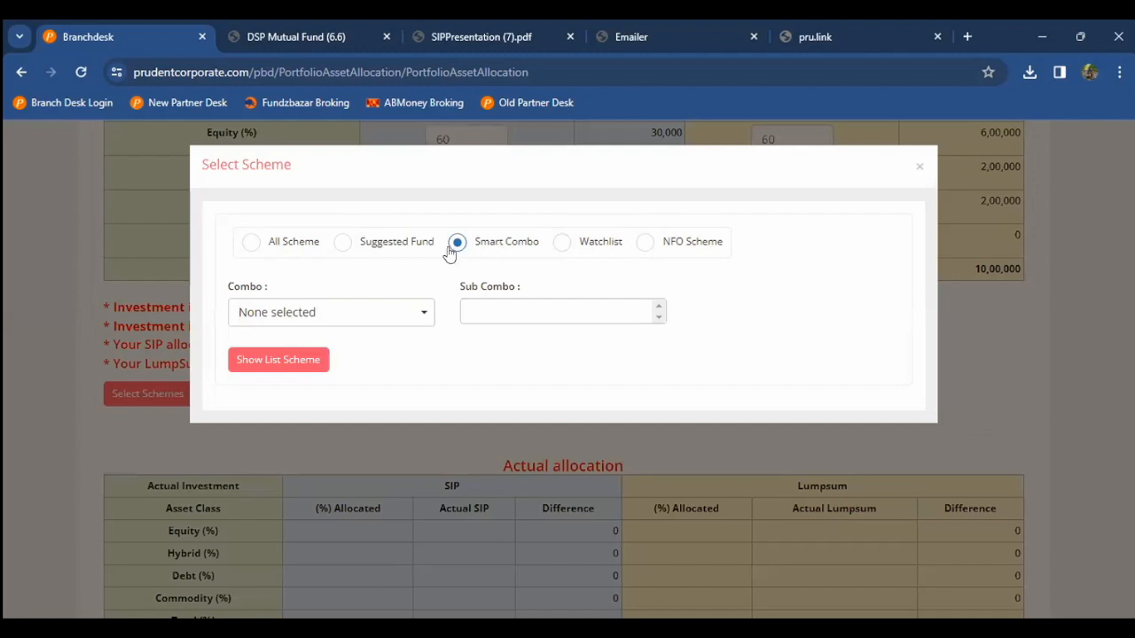
click(341, 244)
click(343, 242)
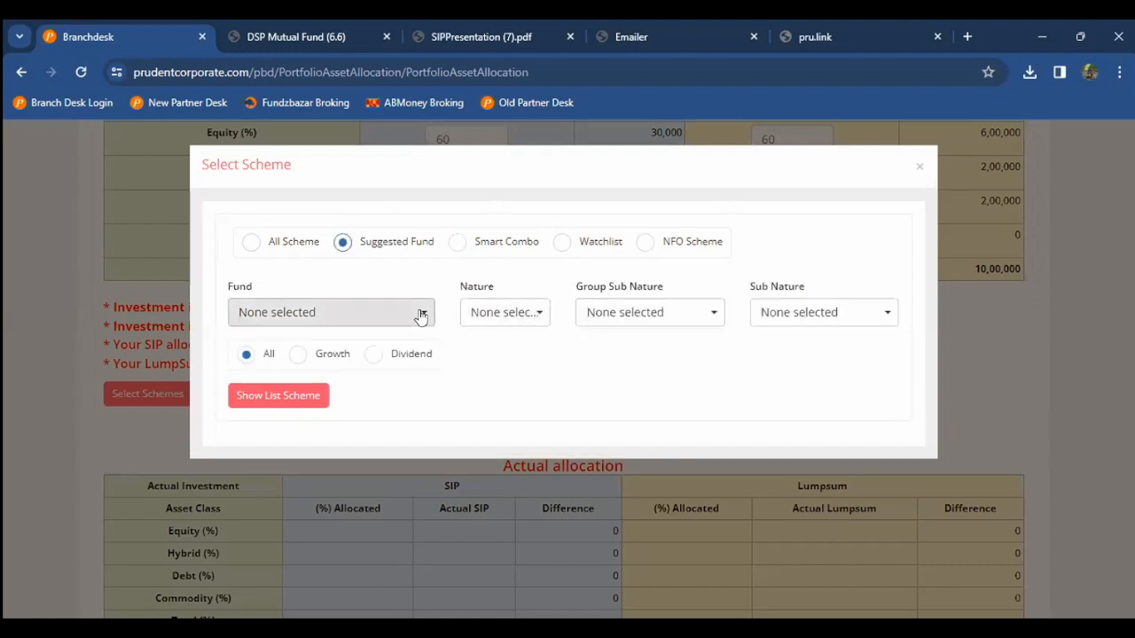
click(370, 321)
click(324, 374)
click(598, 388)
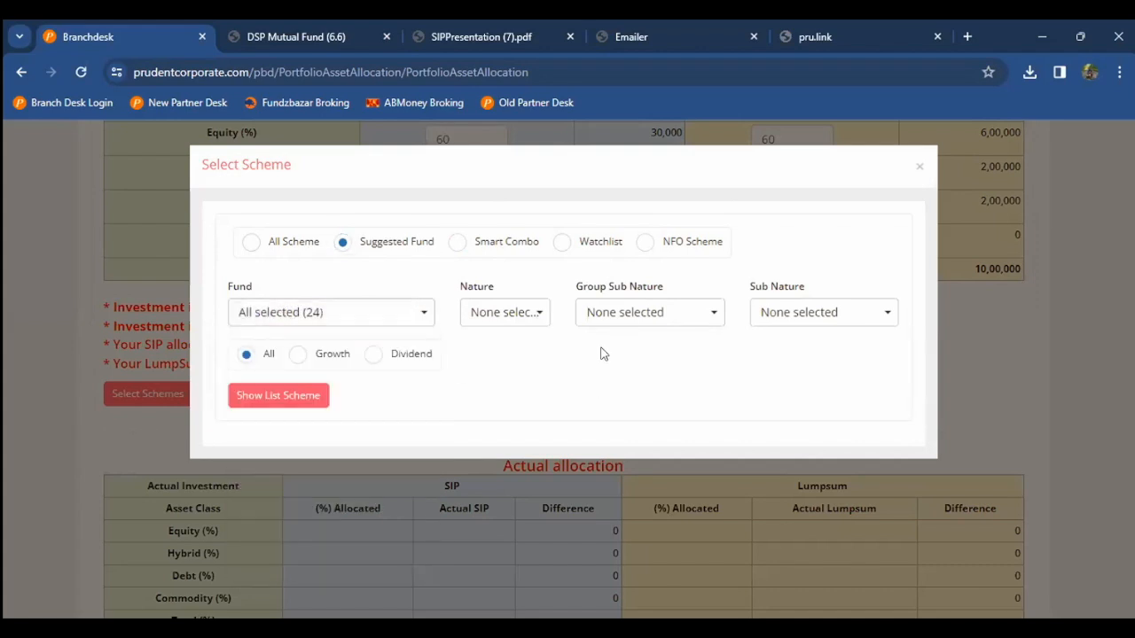
click(780, 321)
click(772, 374)
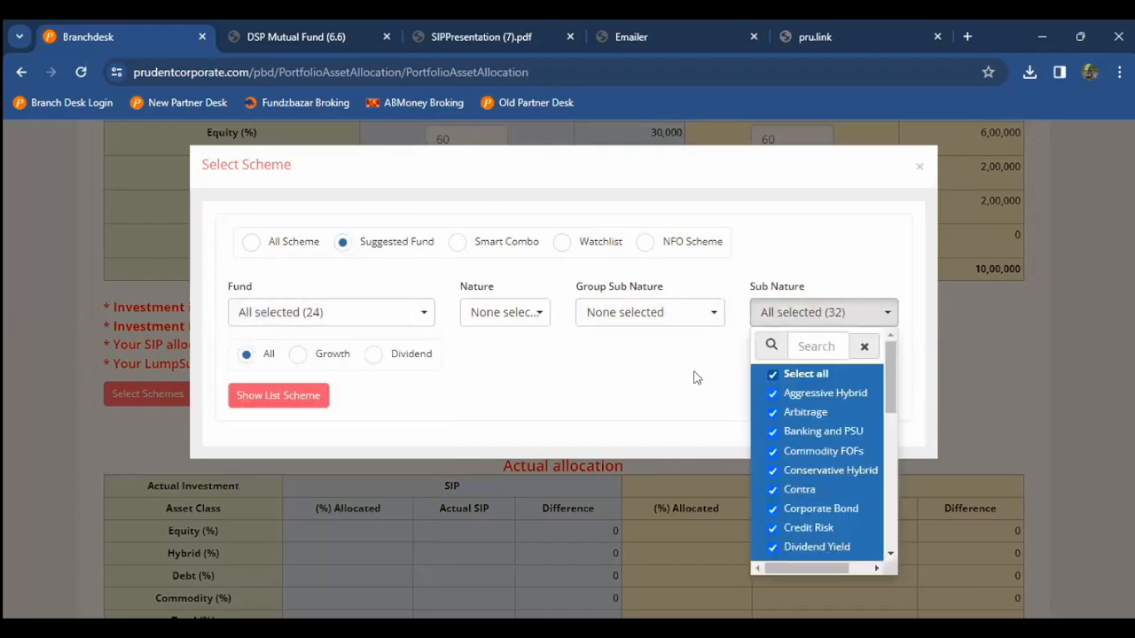
click(396, 392)
click(325, 396)
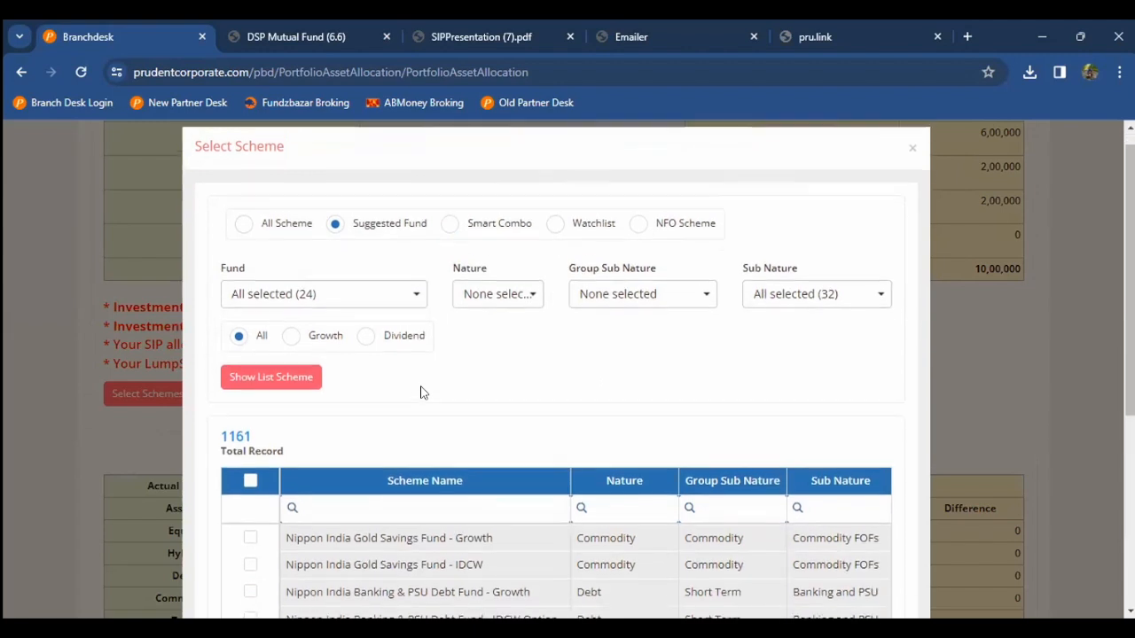
Step: Tick Aditya Birla Banking & PSU Debt Growth, then filter sub nature 'small' and tick Edelweiss Small Cap IDCW
scroll(422, 390, down, 1)
click(387, 291)
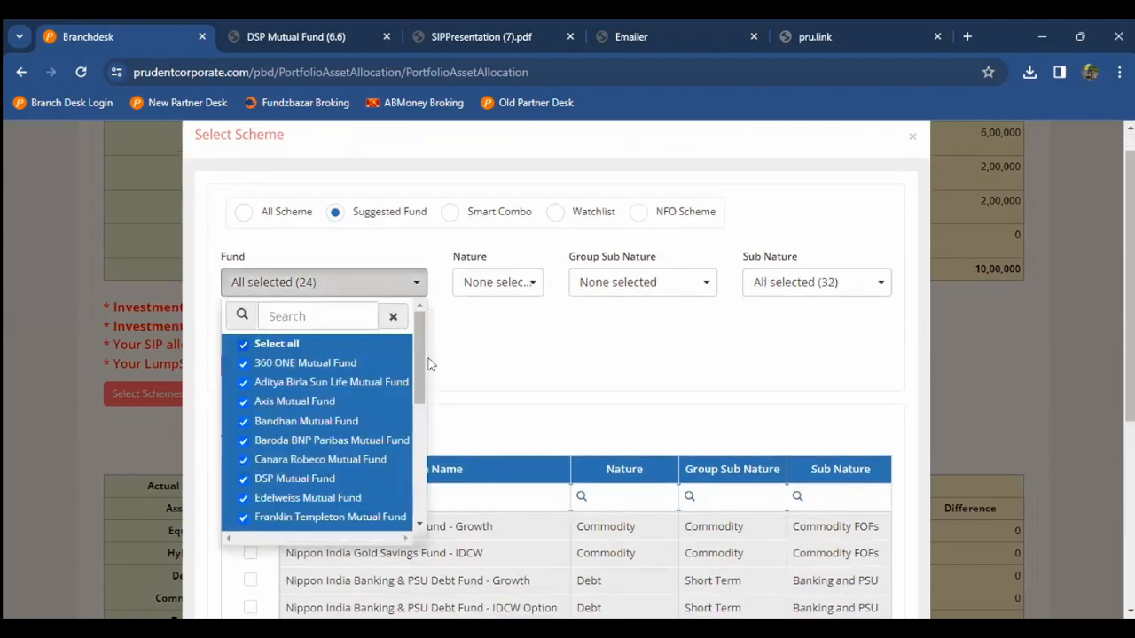
click(497, 363)
scroll(497, 362, down, 1)
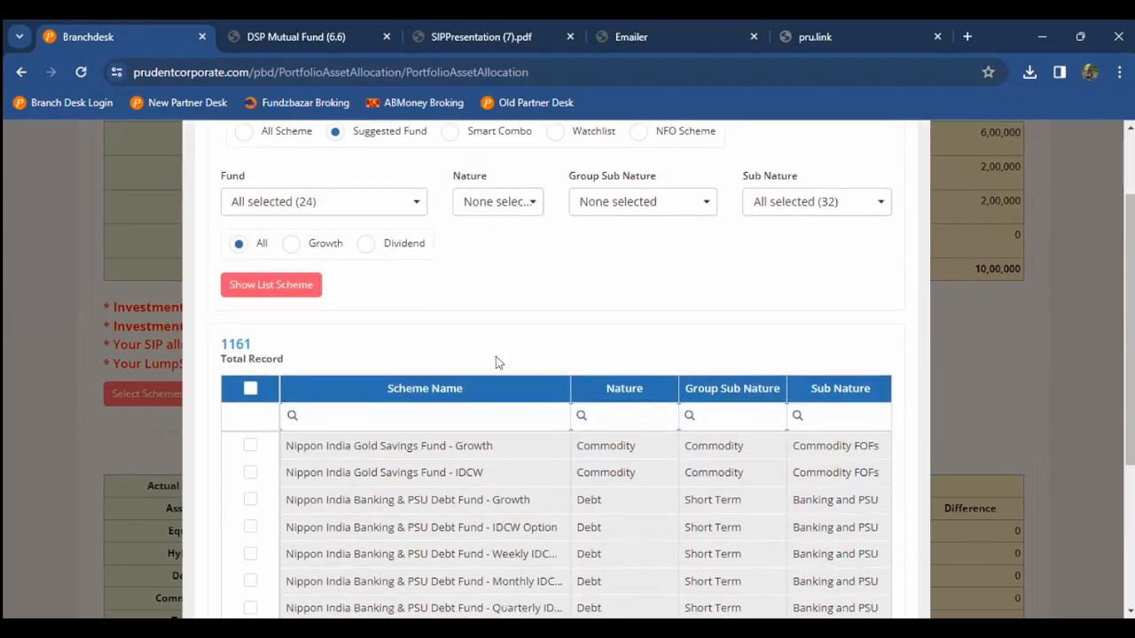
scroll(476, 354, down, 1)
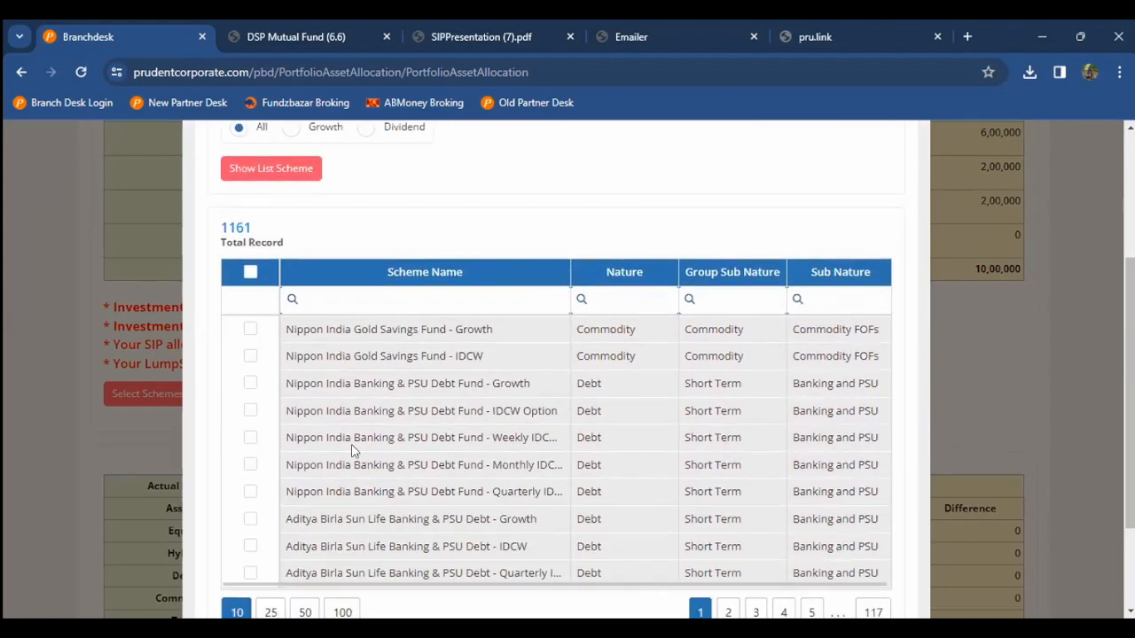
click(250, 519)
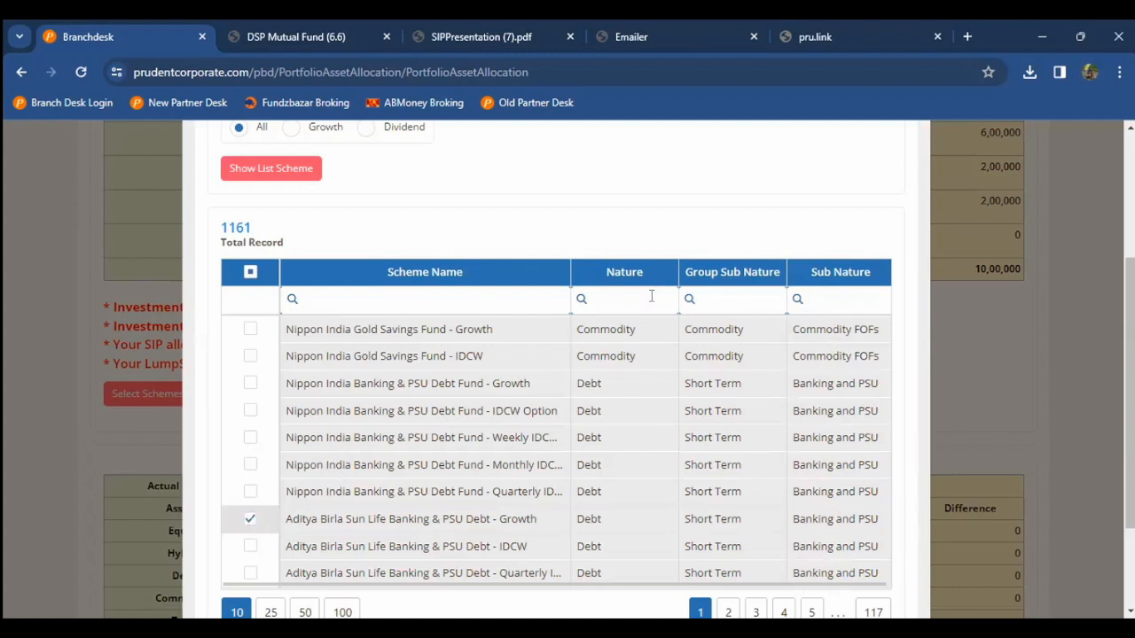
click(617, 302)
click(817, 299)
text(small)
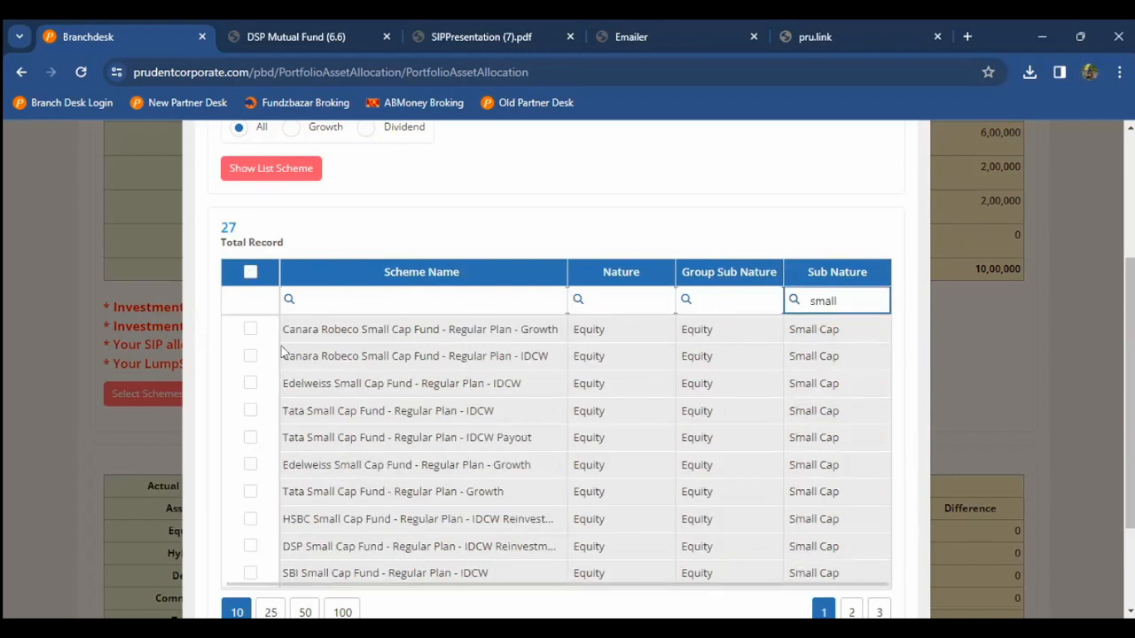
click(252, 384)
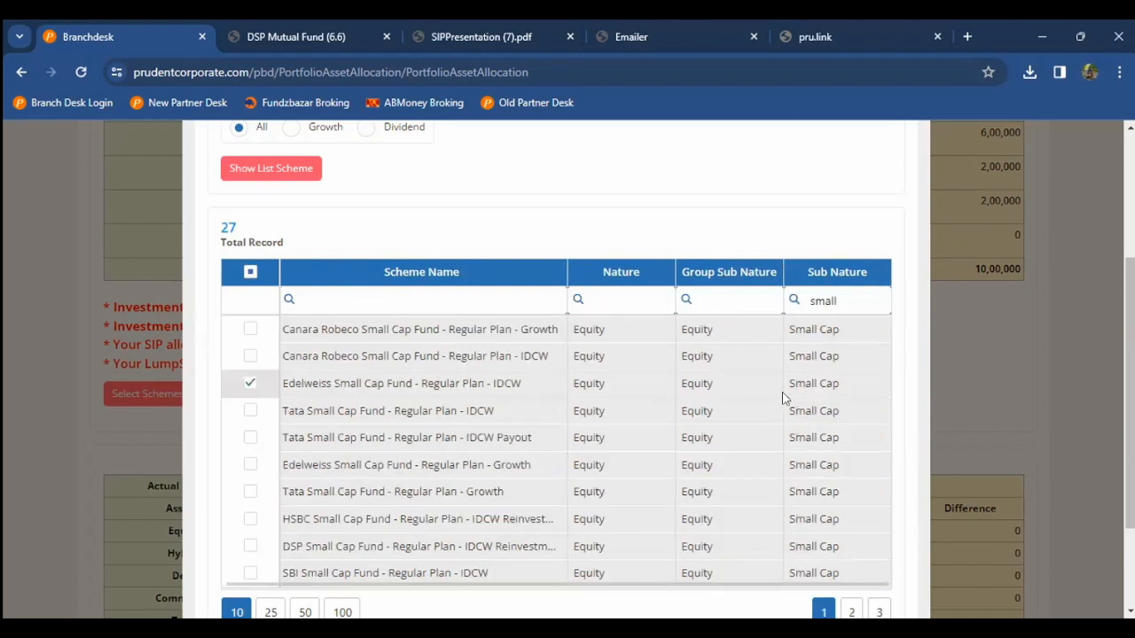
Step: Filter by sub nature to tick Kotak Balanced Advantage, then add and submit the three schemes
double_click(842, 300)
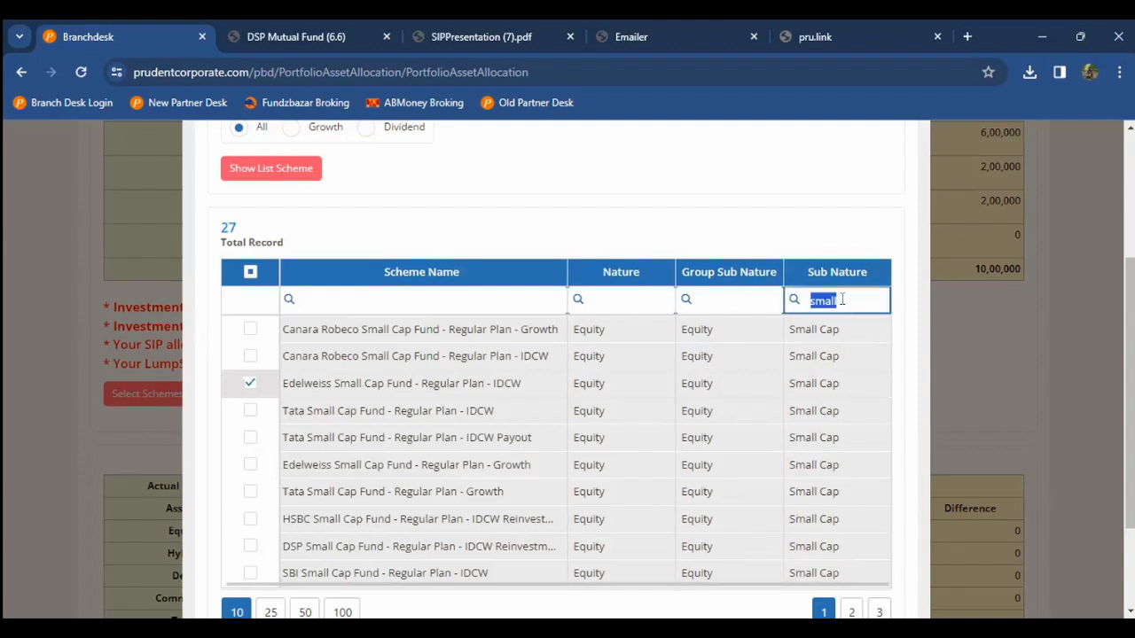
text(dyn)
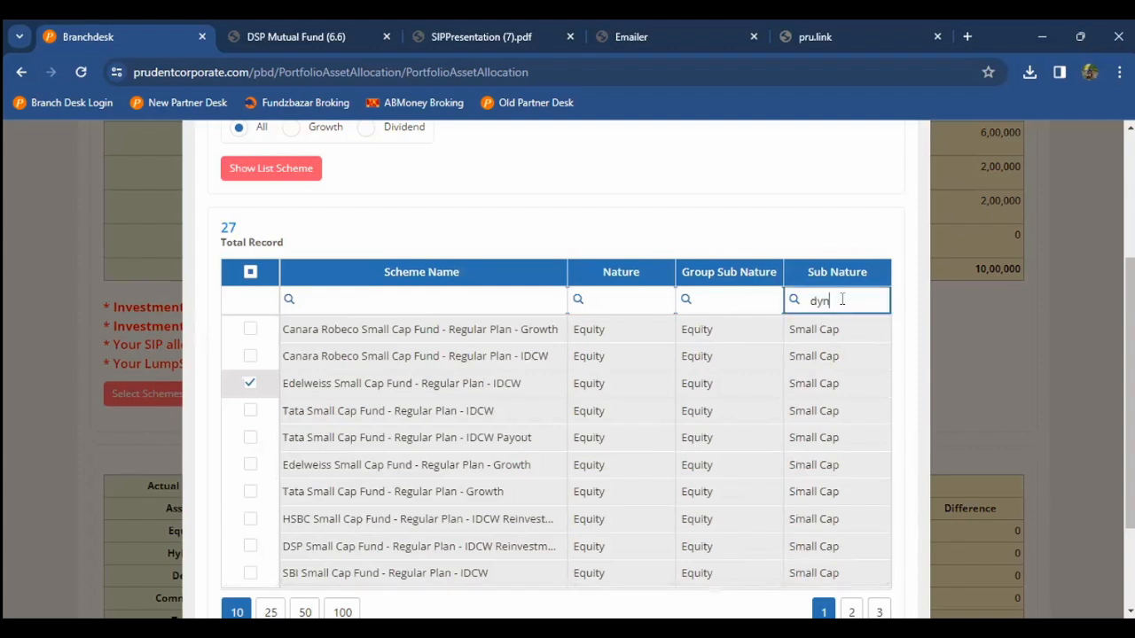
text(amic)
key(BackSpace)
key(BackSpace)
text(ca)
key(BackSpace)
key(BackSpace)
key(BackSpace)
text(c ass)
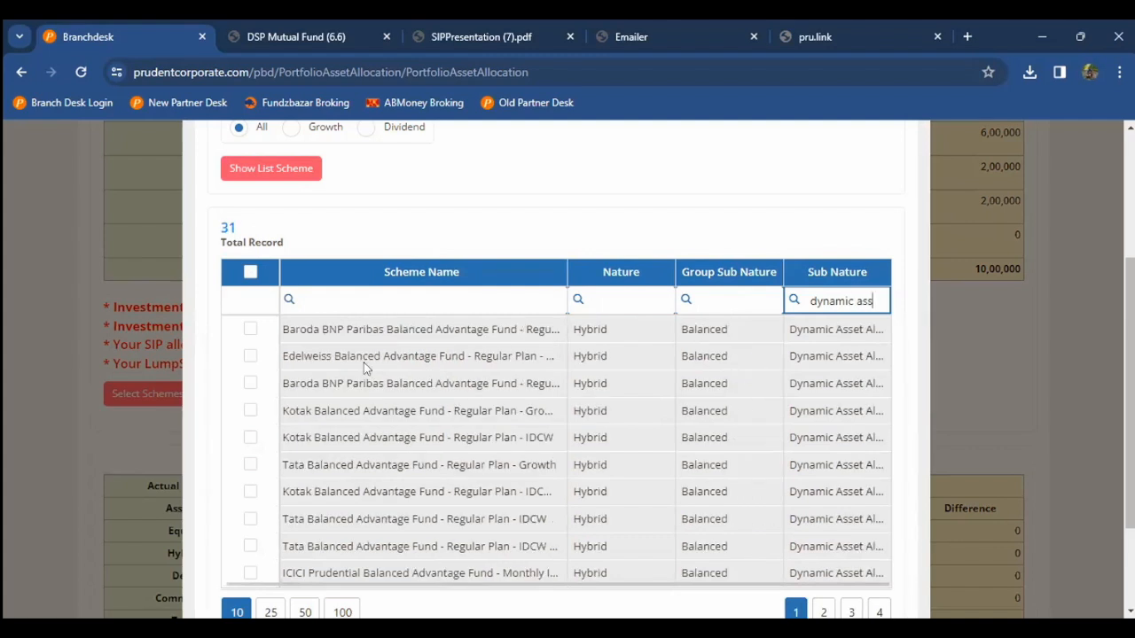
click(250, 411)
scroll(463, 413, down, 2)
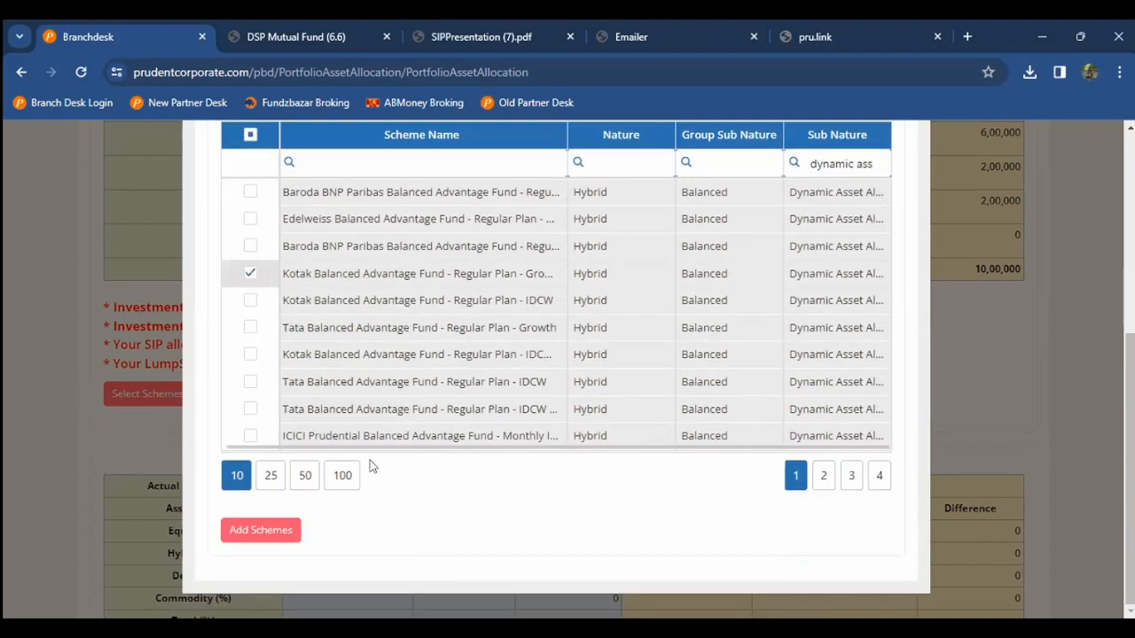
click(283, 530)
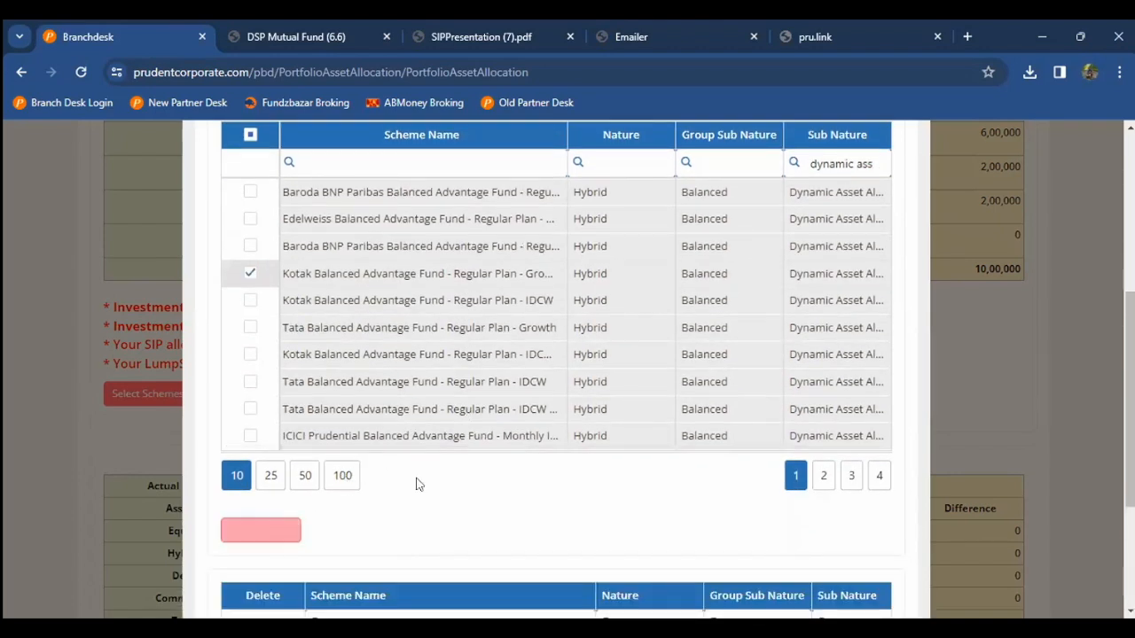
scroll(418, 482, down, 3)
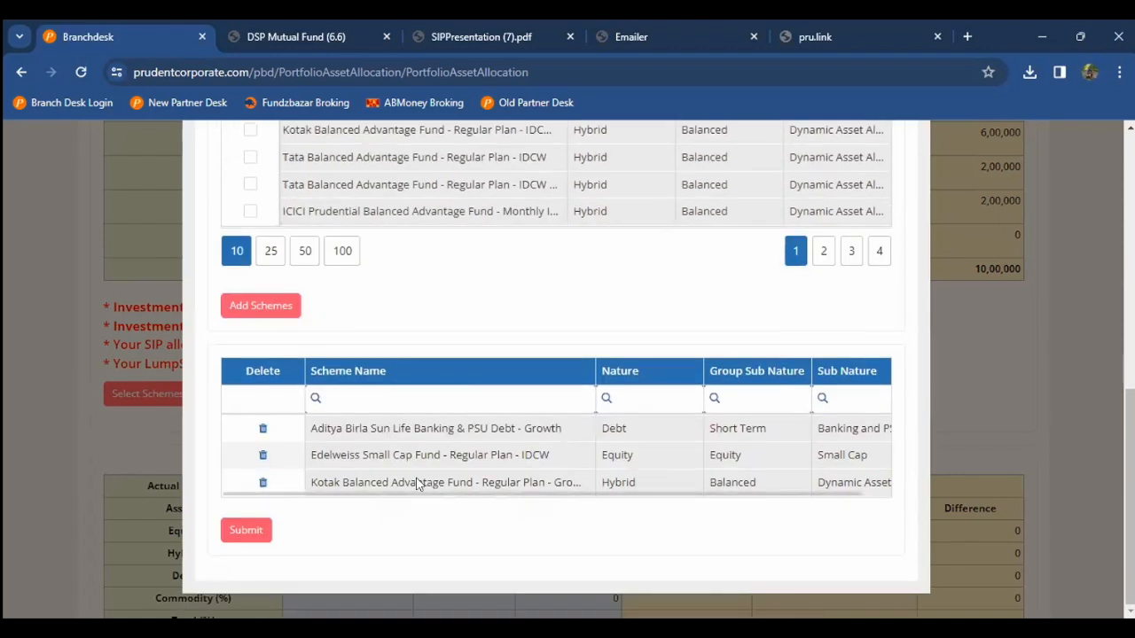
click(252, 529)
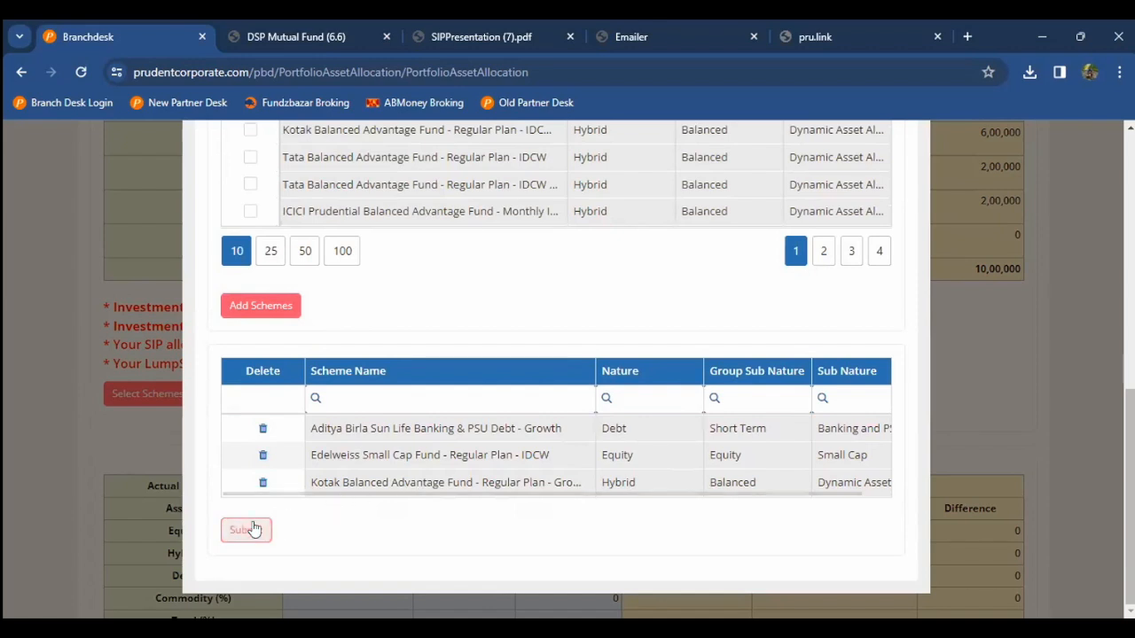
Step: Enter SIP amounts: Debt 10000, Equity 30000, Hybrid 10000
scroll(253, 522, down, 2)
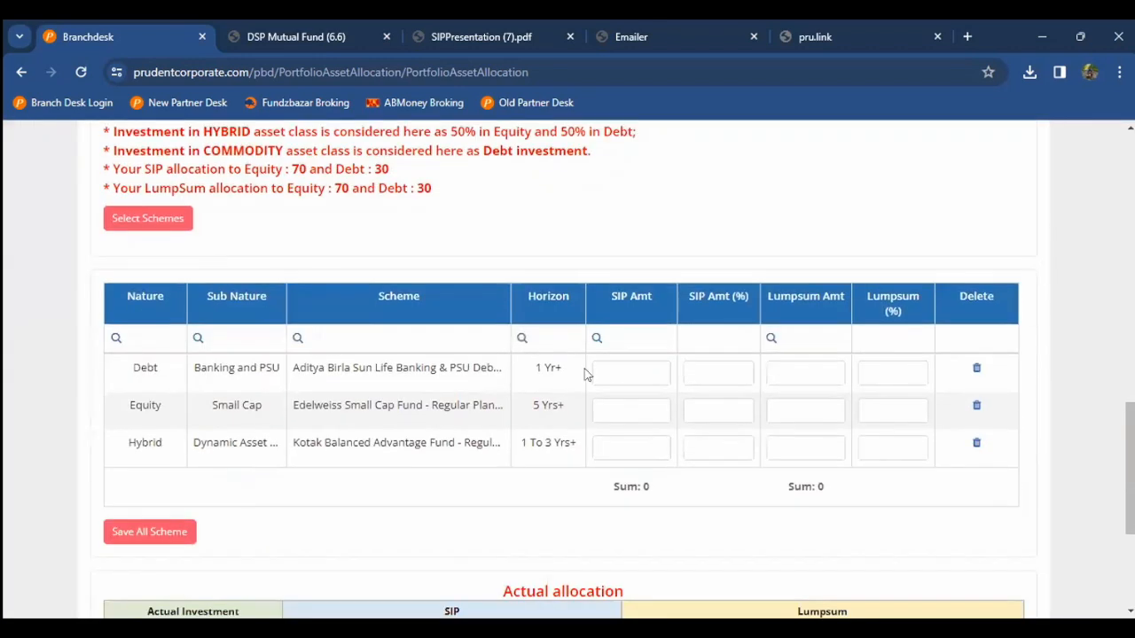
scroll(615, 375, up, 3)
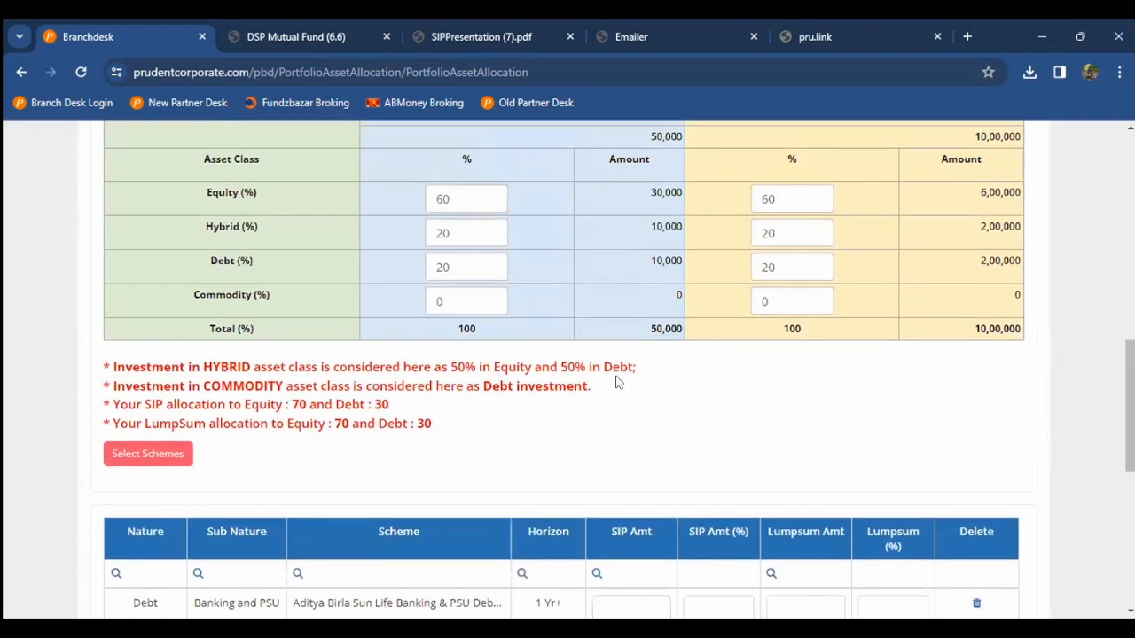
scroll(618, 382, down, 1)
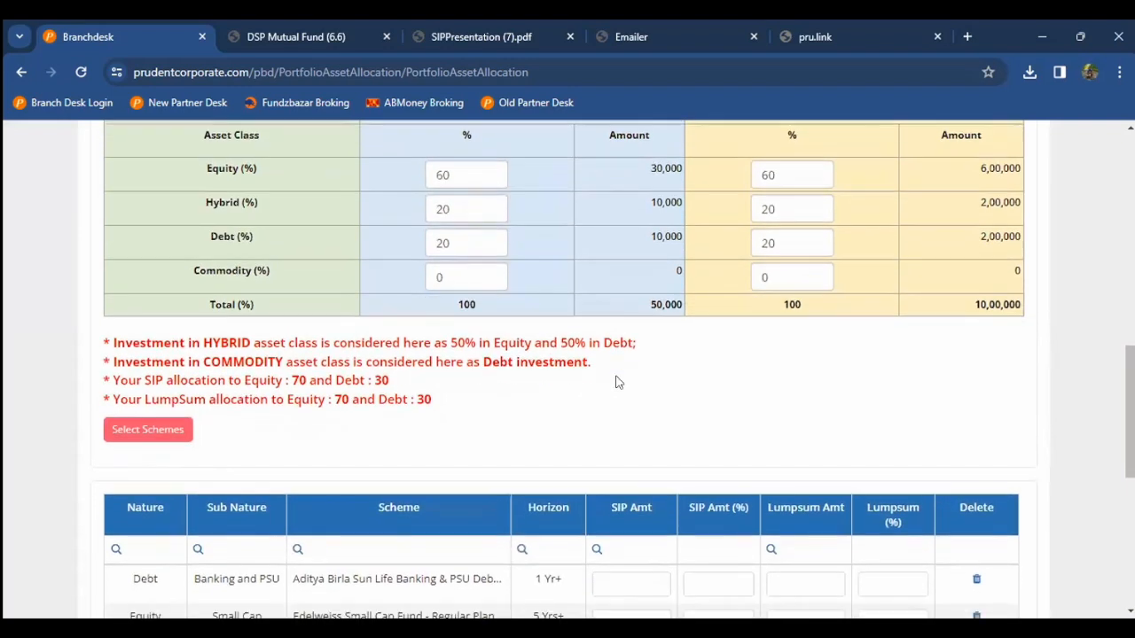
scroll(618, 382, down, 3)
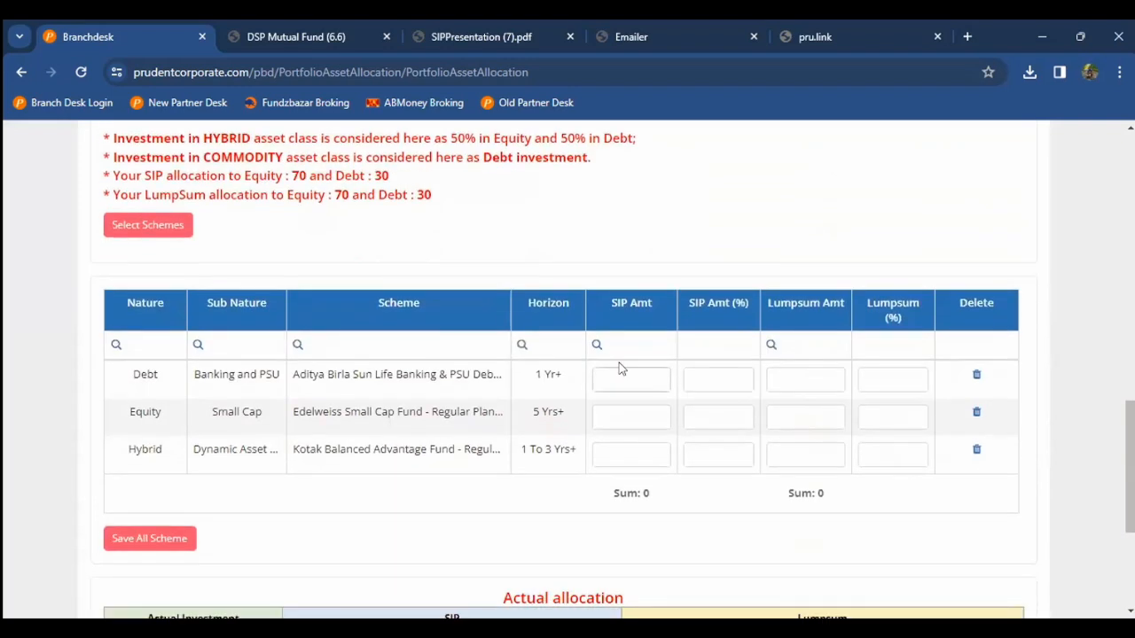
click(623, 386)
text(30000)
click(618, 414)
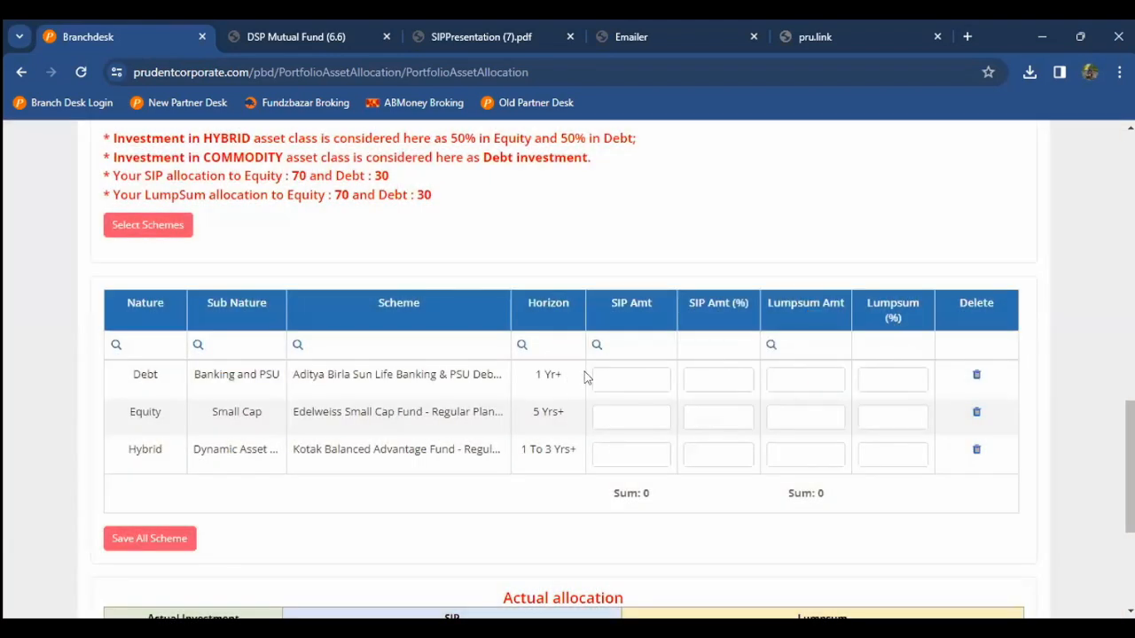
click(598, 380)
text(10000)
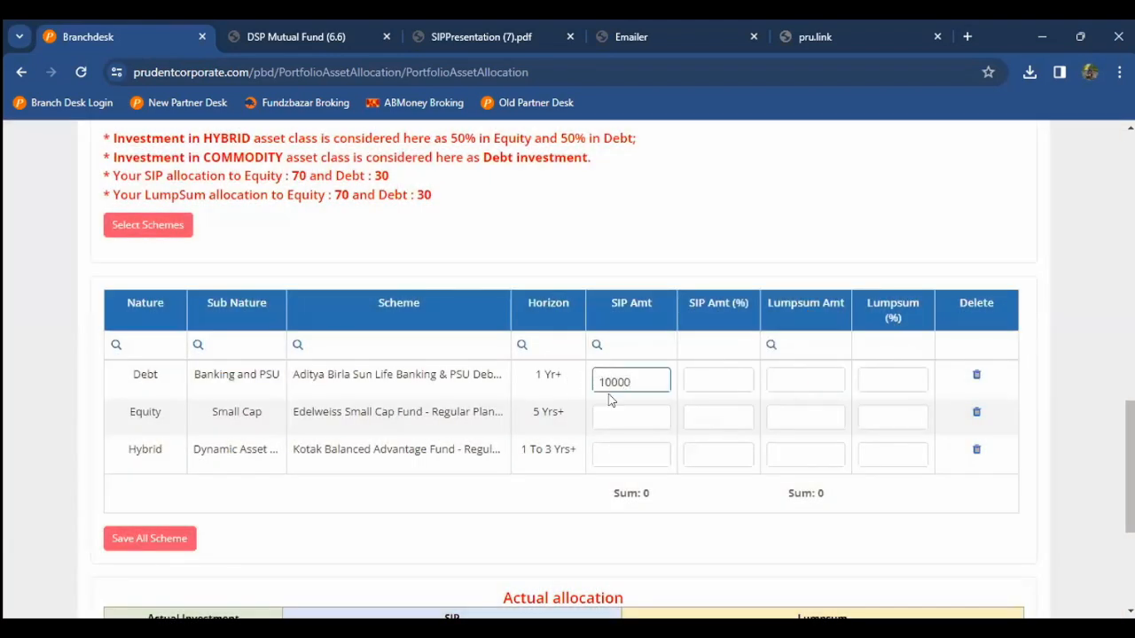
click(621, 431)
click(629, 416)
text(30)
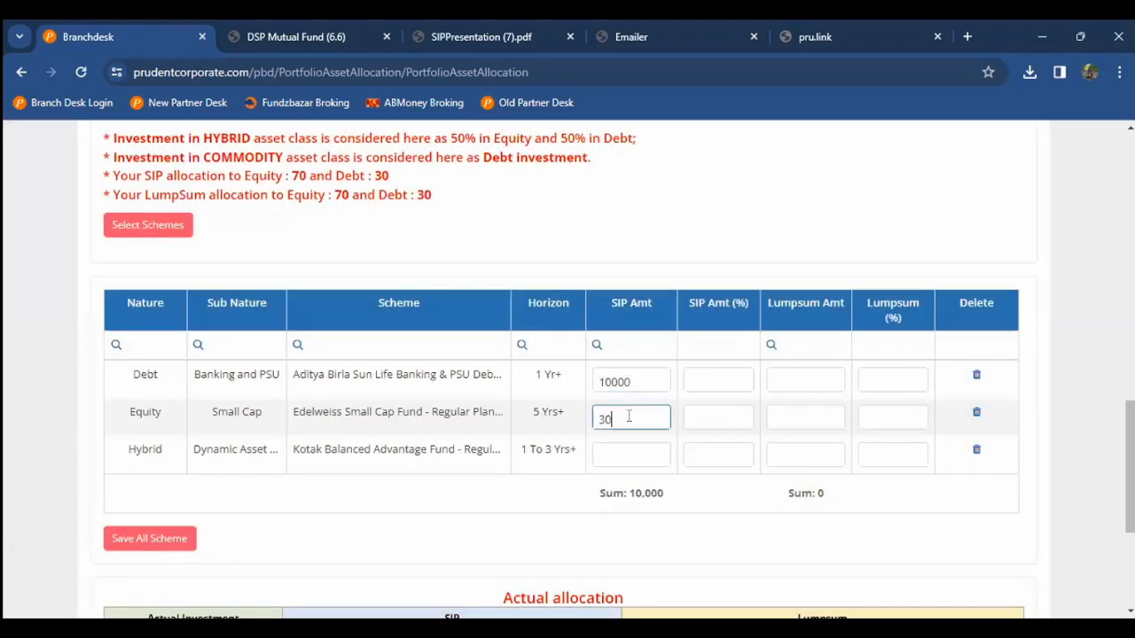
text(000)
click(625, 450)
text(100000)
key(BackSpace)
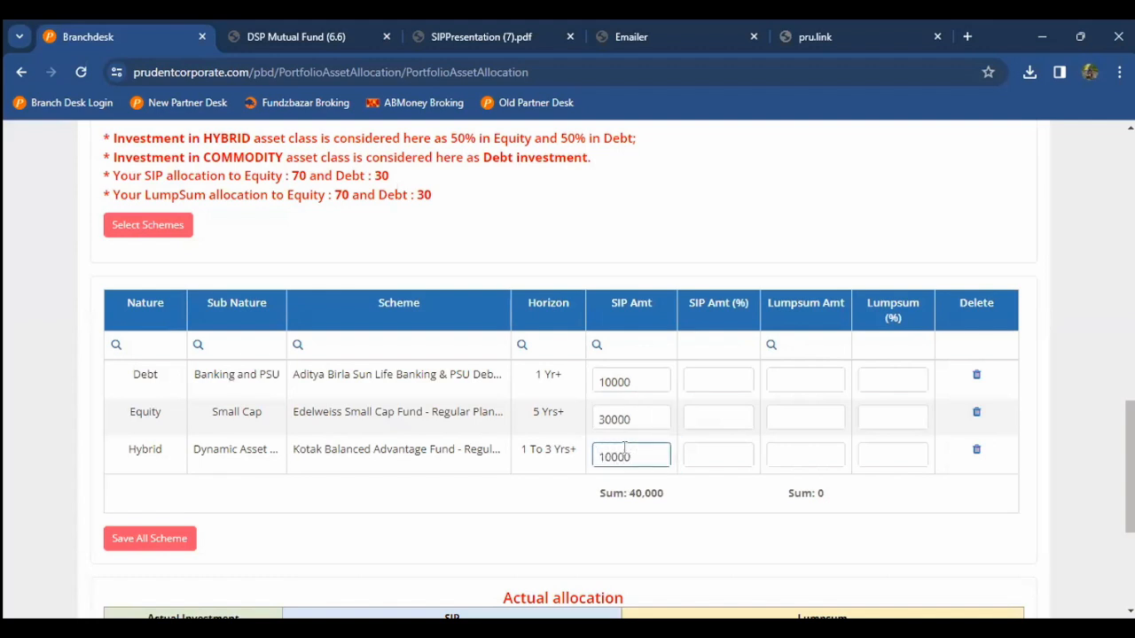
Step: Enter lumpsum amounts: Debt 200000, Equity 600000, Hybrid 200000
click(805, 381)
scroll(830, 380, up, 1)
scroll(829, 380, up, 3)
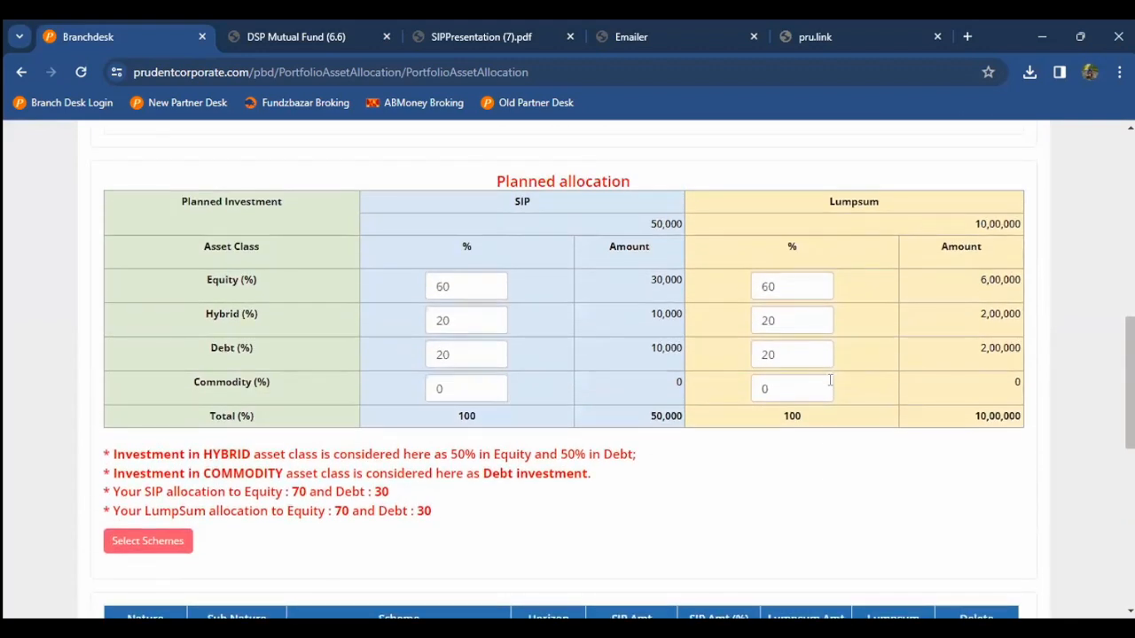
scroll(830, 379, down, 3)
scroll(830, 380, down, 1)
text(200000)
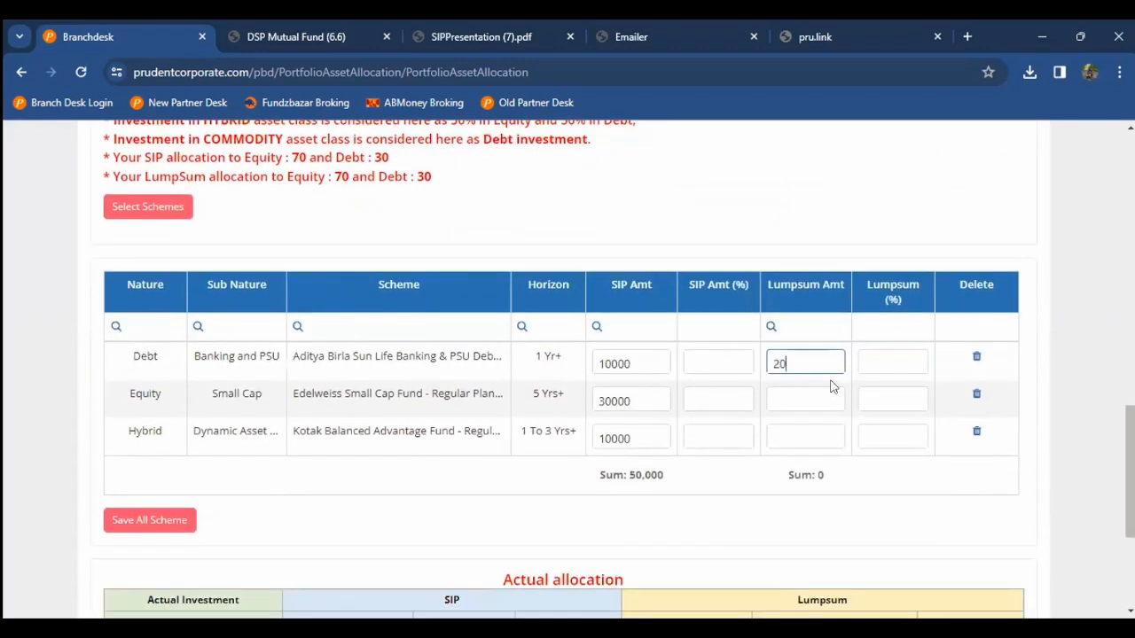
click(808, 395)
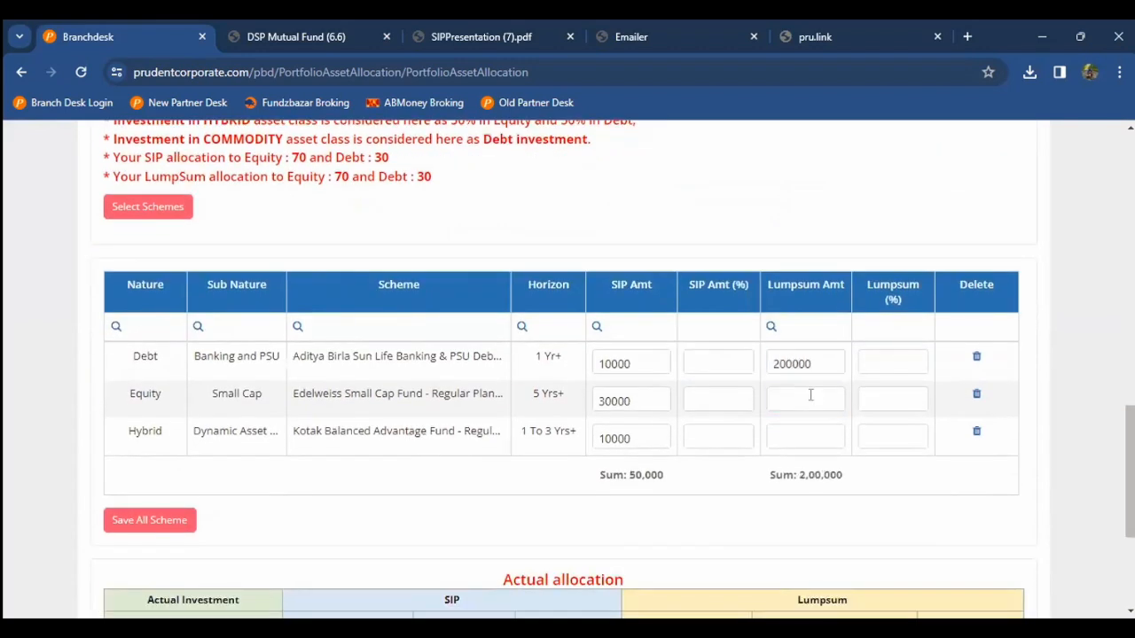
text(600000)
click(798, 434)
text(200000)
click(5, 454)
Step: Save all schemes and dismiss the 'Scheme Successfully Saved' popup
scroll(5, 454, down, 1)
click(112, 412)
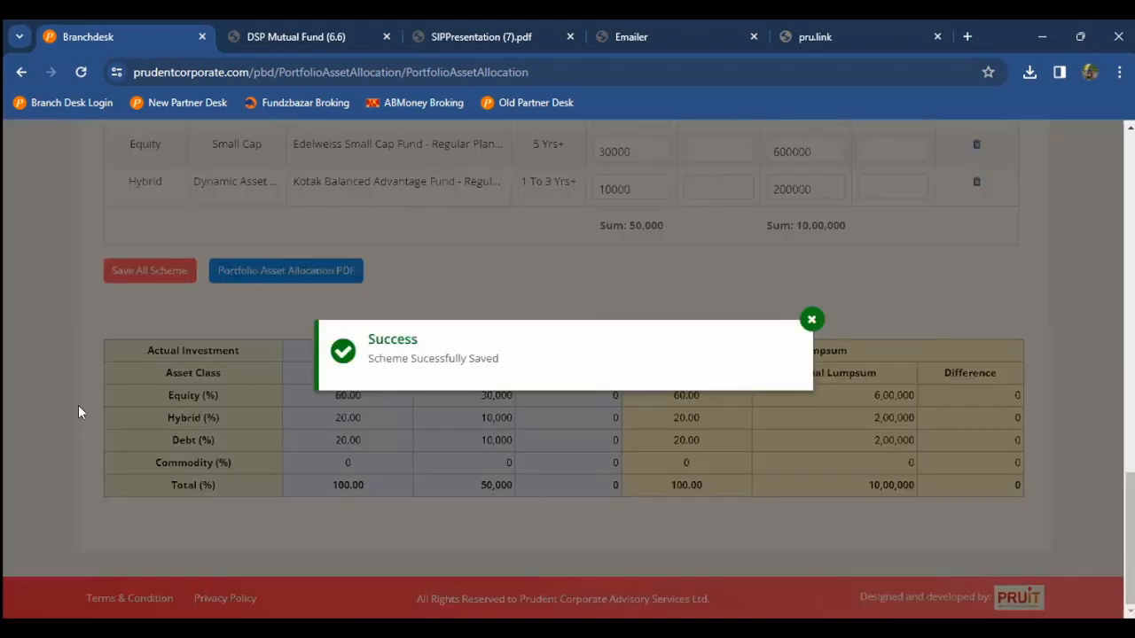
click(813, 318)
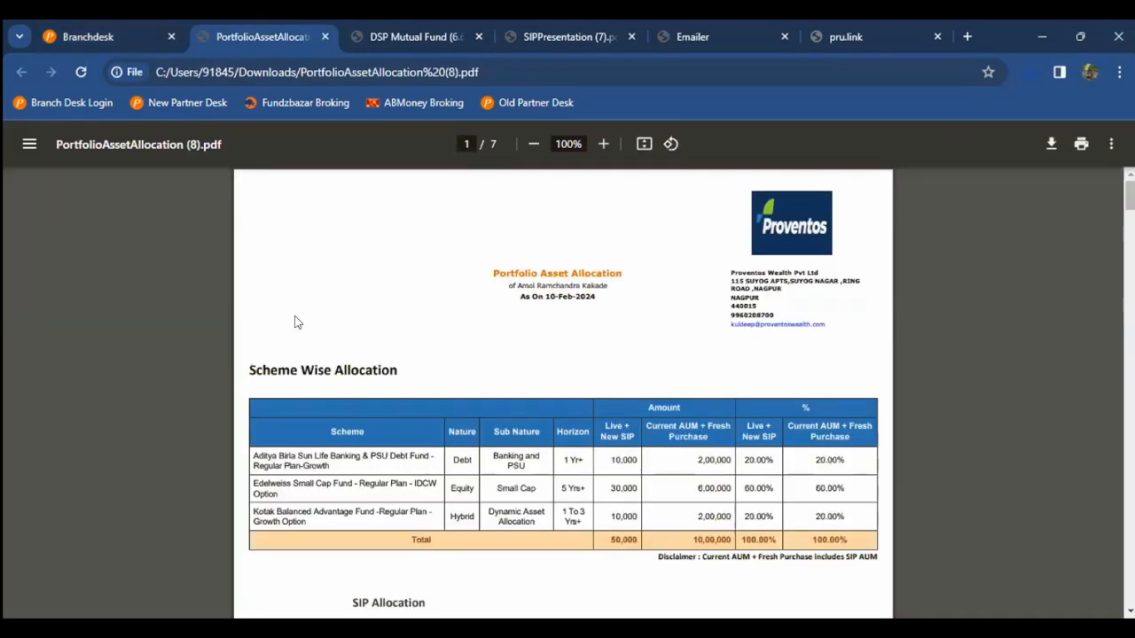
Step: Read the report's first page through the SIP and Lumpsum Allocation charts
key(Down)
key(Down)
key(Down)
key(Down)
key(Down)
key(Right)
key(Left)
key(Down)
key(Down)
key(Down)
key(Down)
key(Down)
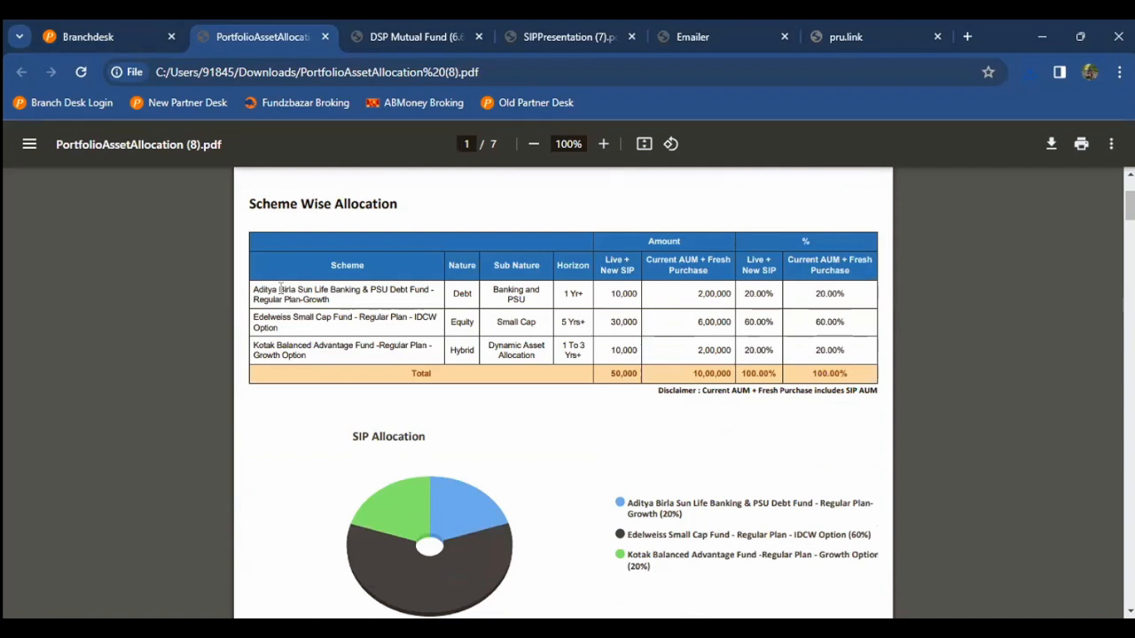
key(Down)
key(Down)
key(Down)
key(Down)
key(Down)
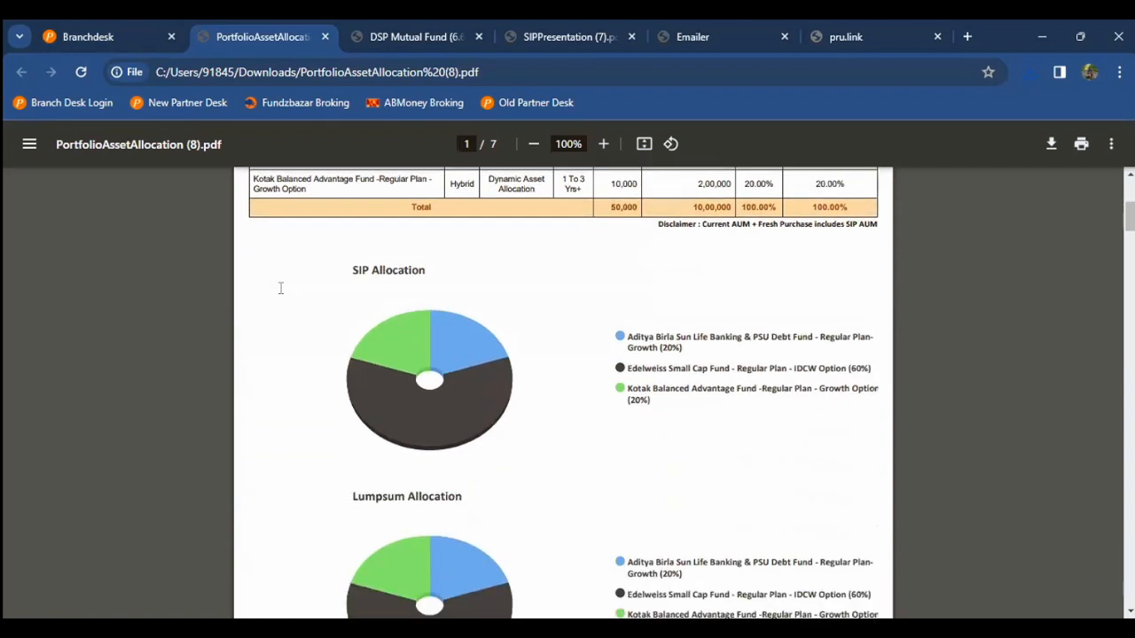
key(Down)
key(Down)
key(Down)
key(Down)
key(Down)
key(Down)
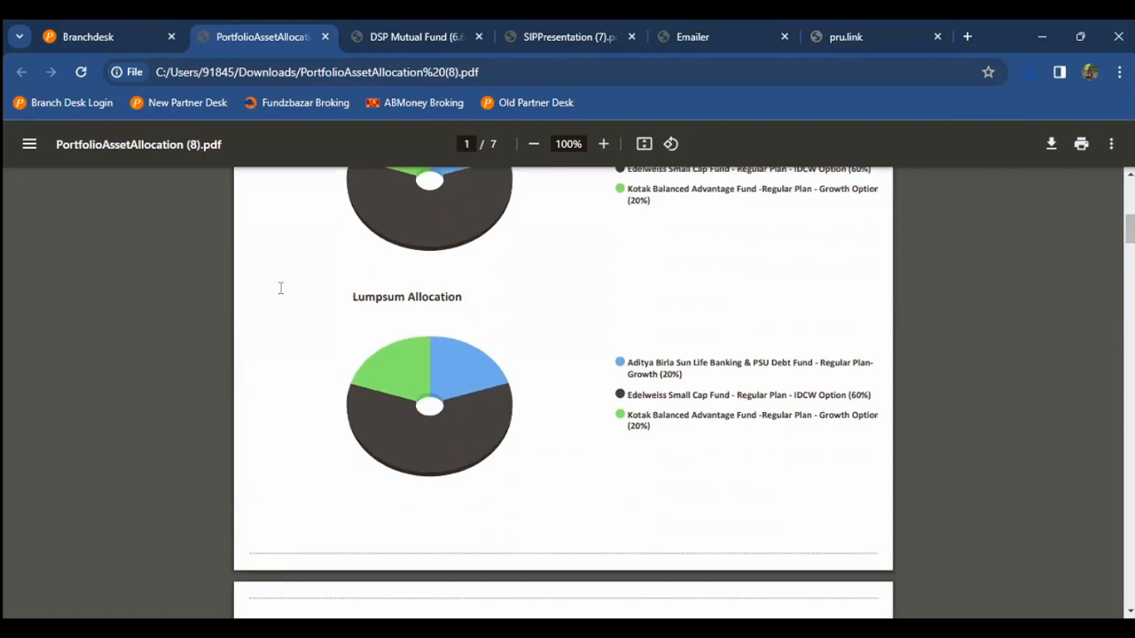
scroll(280, 289, down, 14)
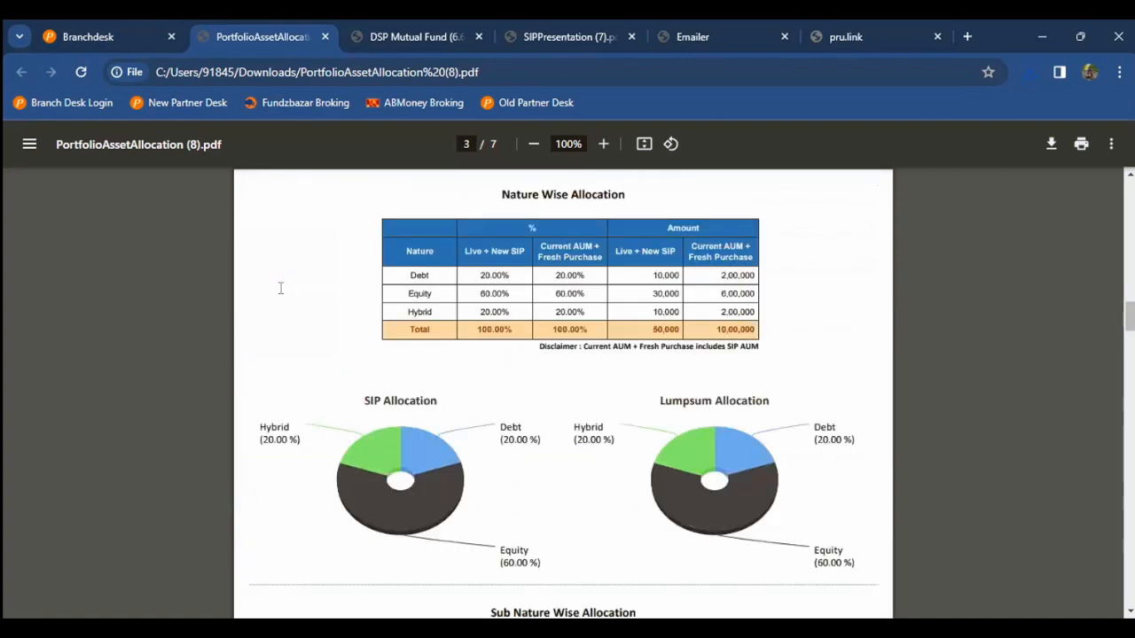
scroll(280, 288, down, 10)
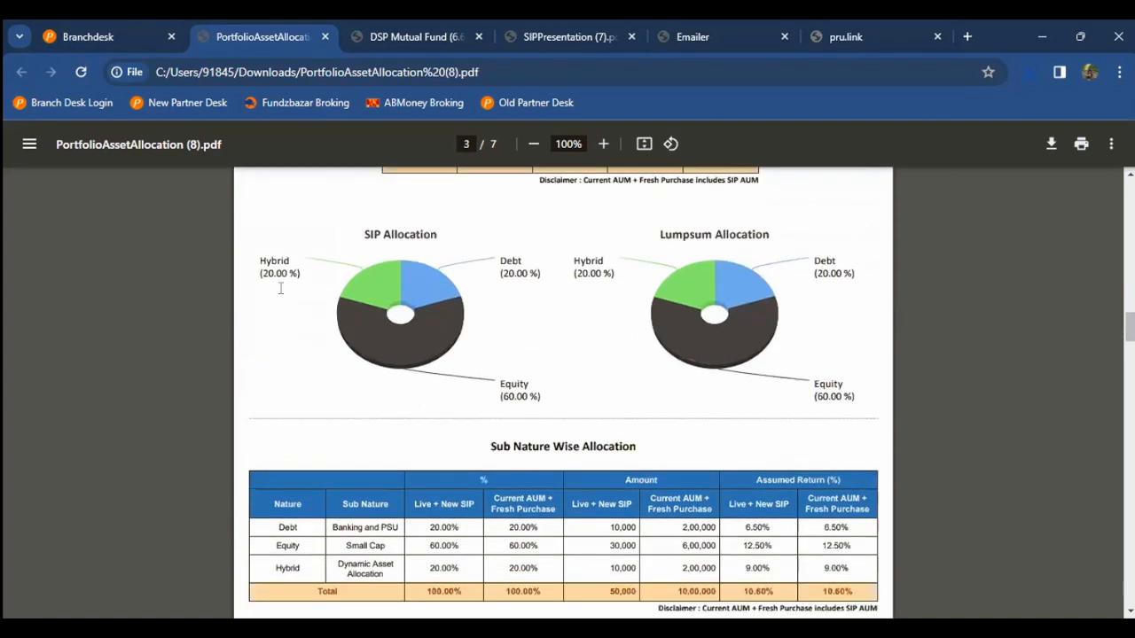
key(Down)
key(Up)
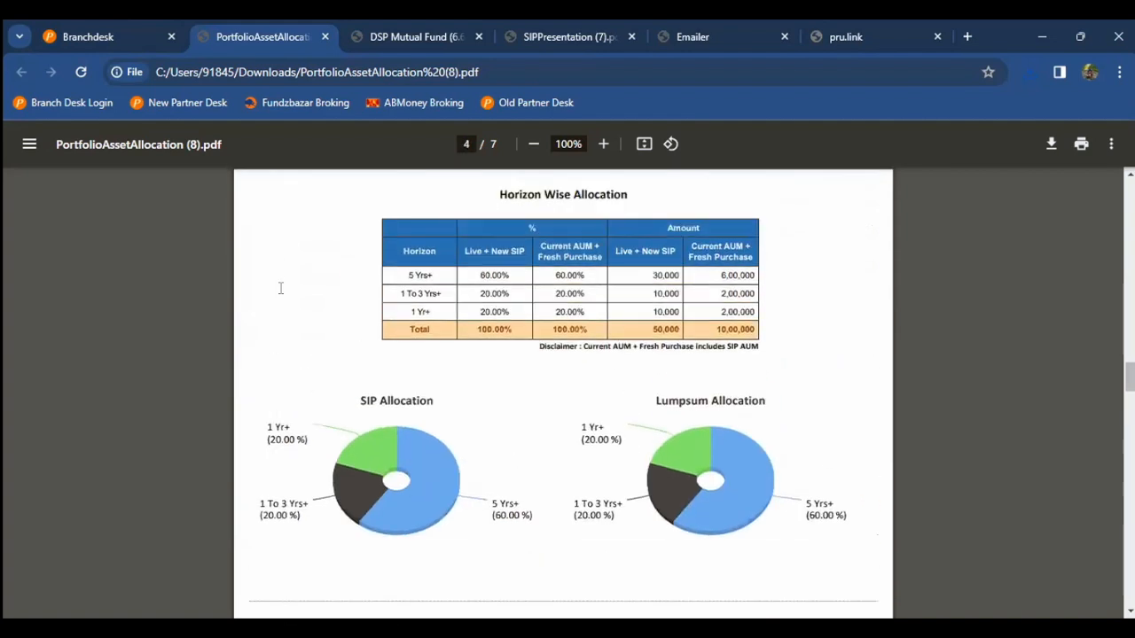
Step: Advance through Portfolio Allocation, Funds Performance and Future Value Projection pages, then return to Branchdesk
key(Right)
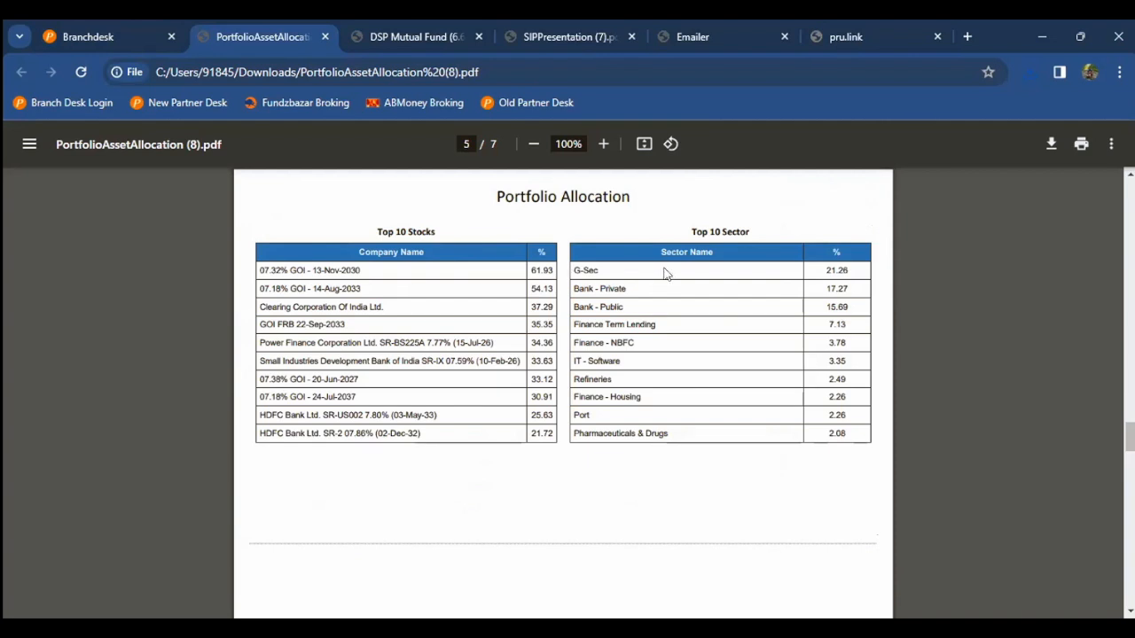
key(Right)
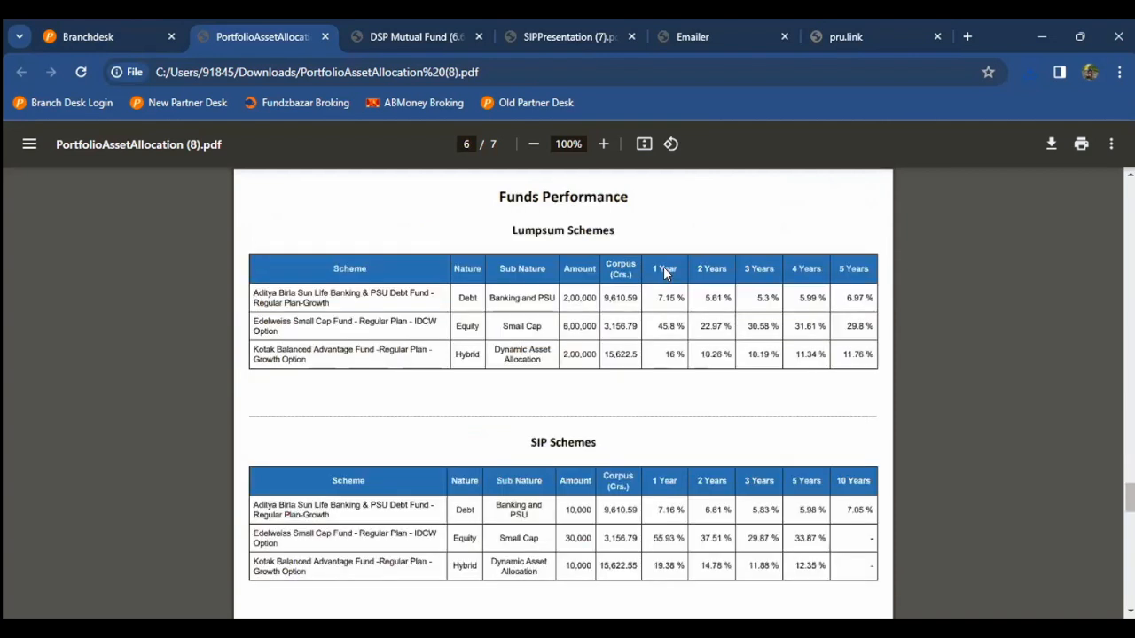
scroll(667, 274, down, 1)
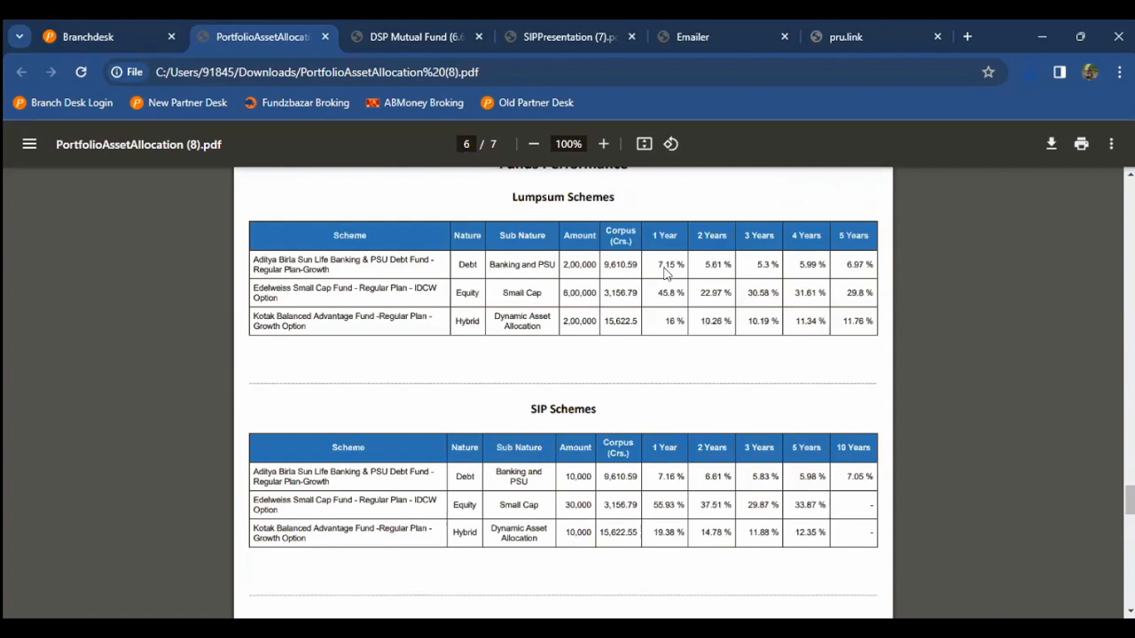
key(Right)
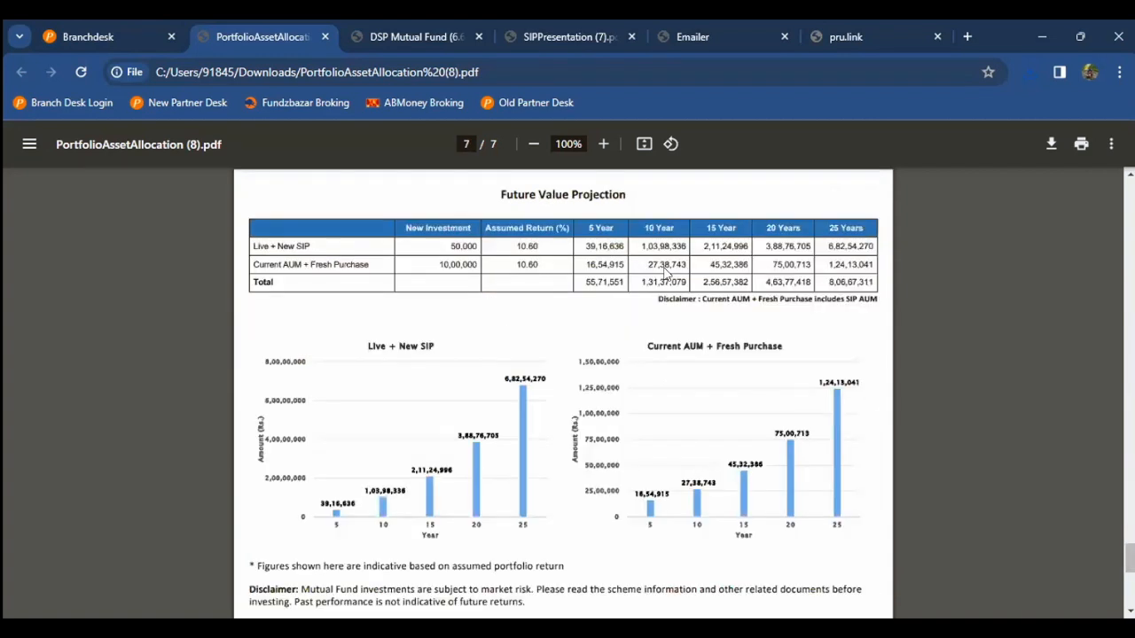
key(ctrl+shift+Tab)
scroll(664, 274, up, 3)
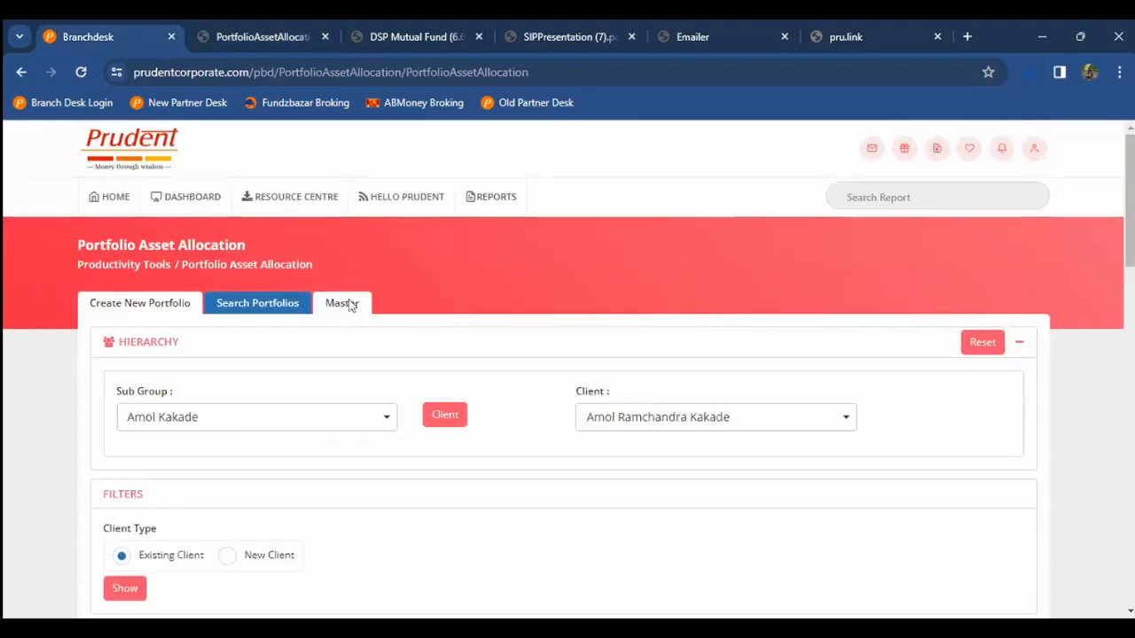
Step: View the Master list of assumed returns
click(351, 298)
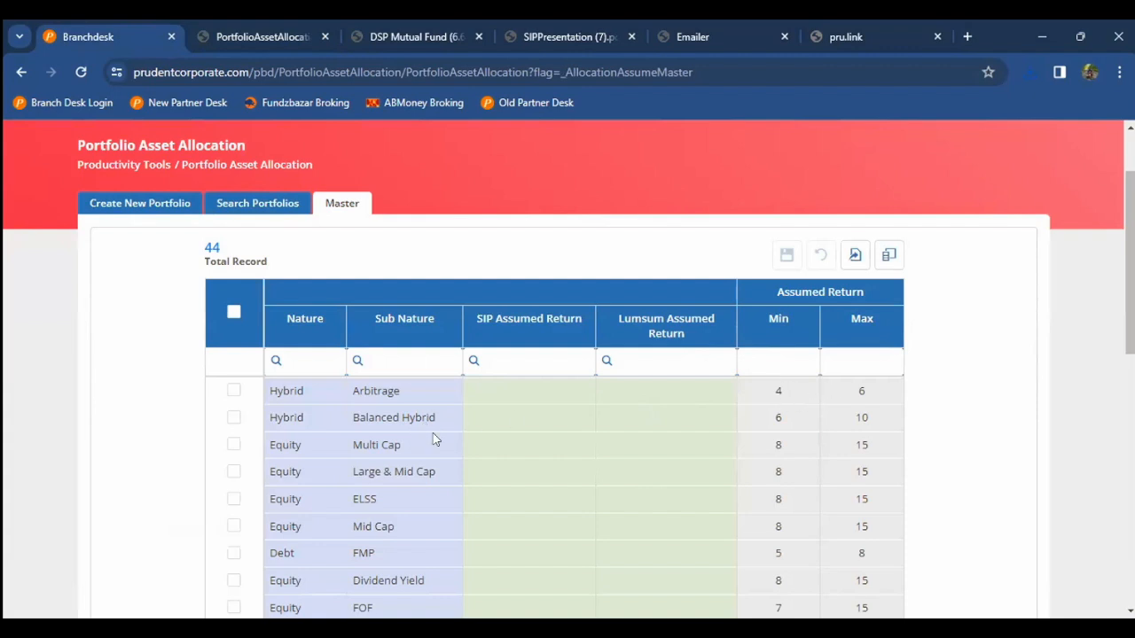
scroll(5, 224, up, 1)
scroll(5, 224, up, 2)
Step: Go back to the dashboard home and open Prudent Compass from Productivity Tools
click(98, 197)
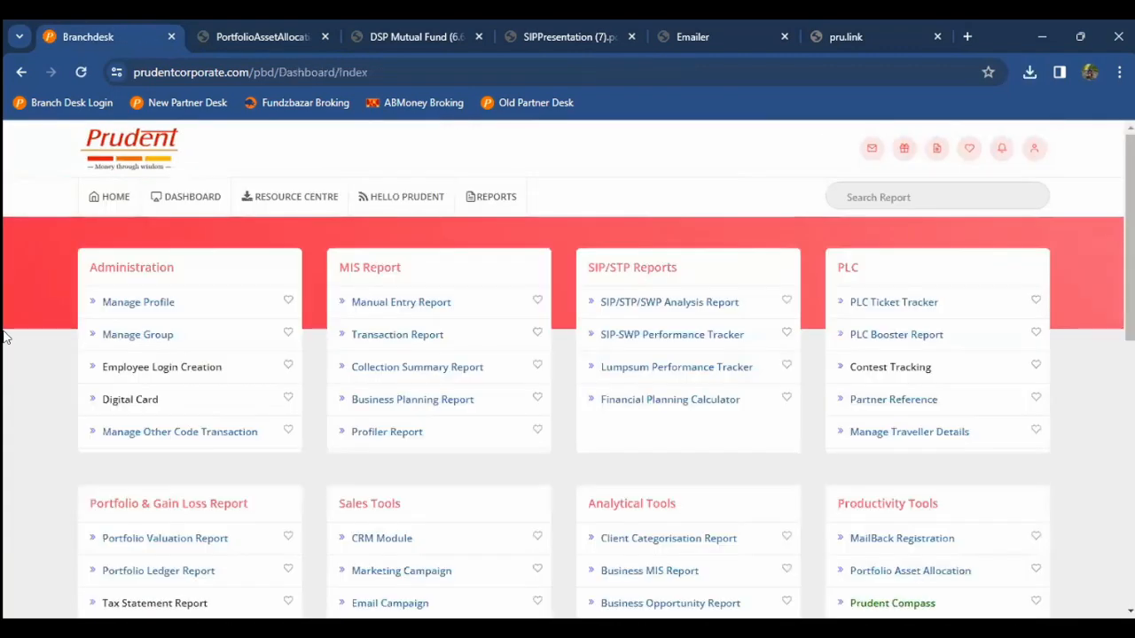
scroll(4, 337, down, 2)
scroll(4, 337, down, 1)
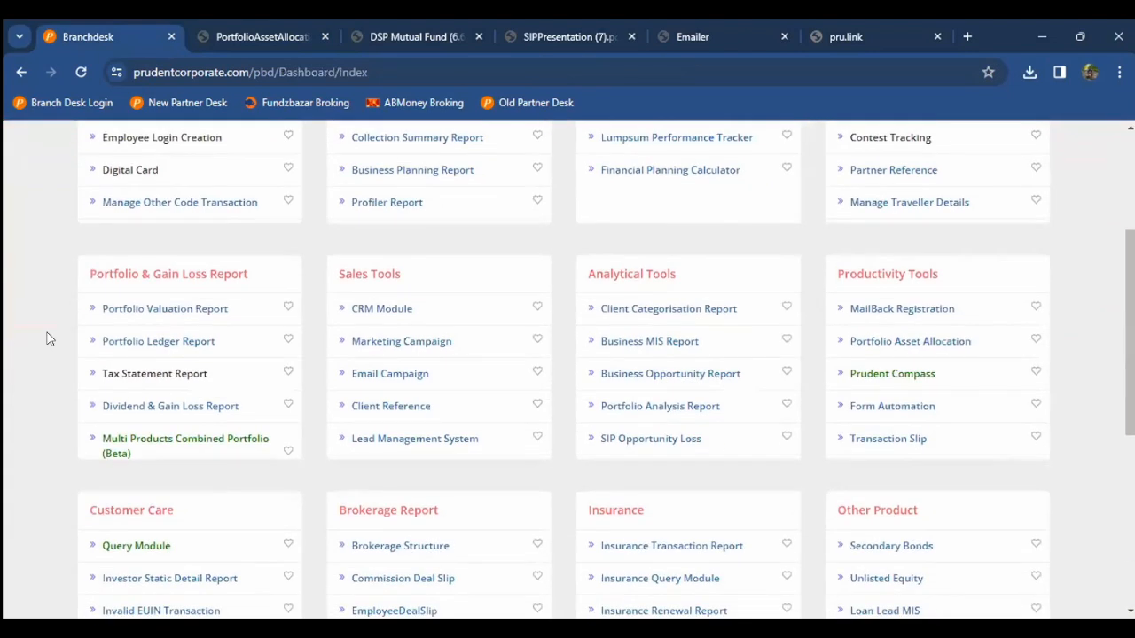
scroll(846, 335, down, 1)
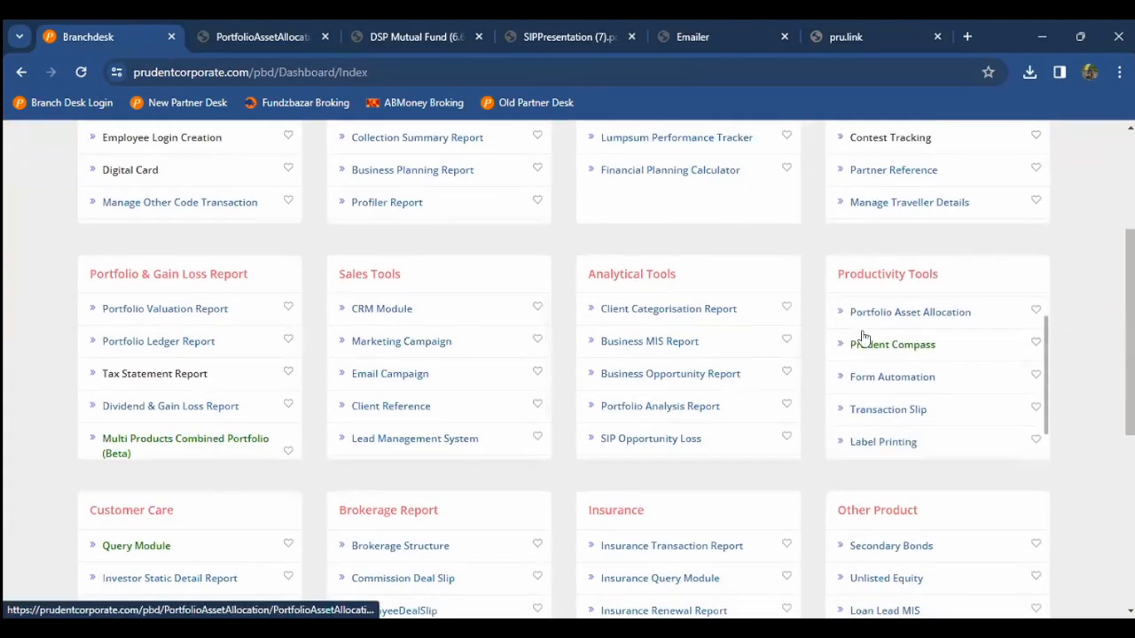
click(925, 348)
Step: Look over the empty Prudent Compass form, then return HOME to the report cards dashboard
scroll(925, 351, down, 1)
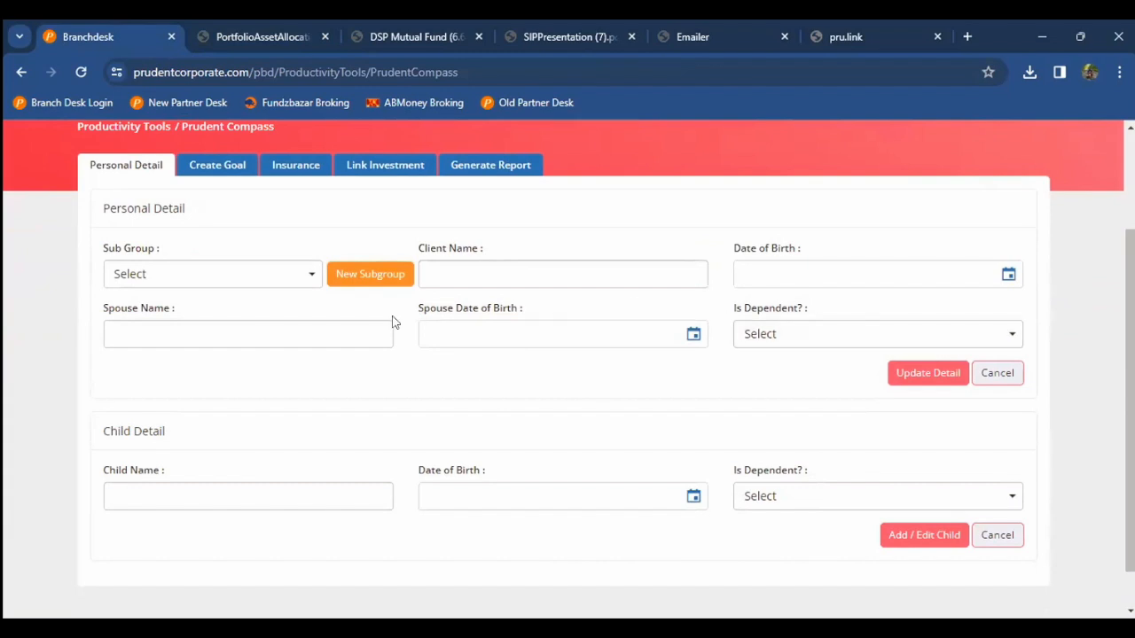
scroll(394, 322, up, 1)
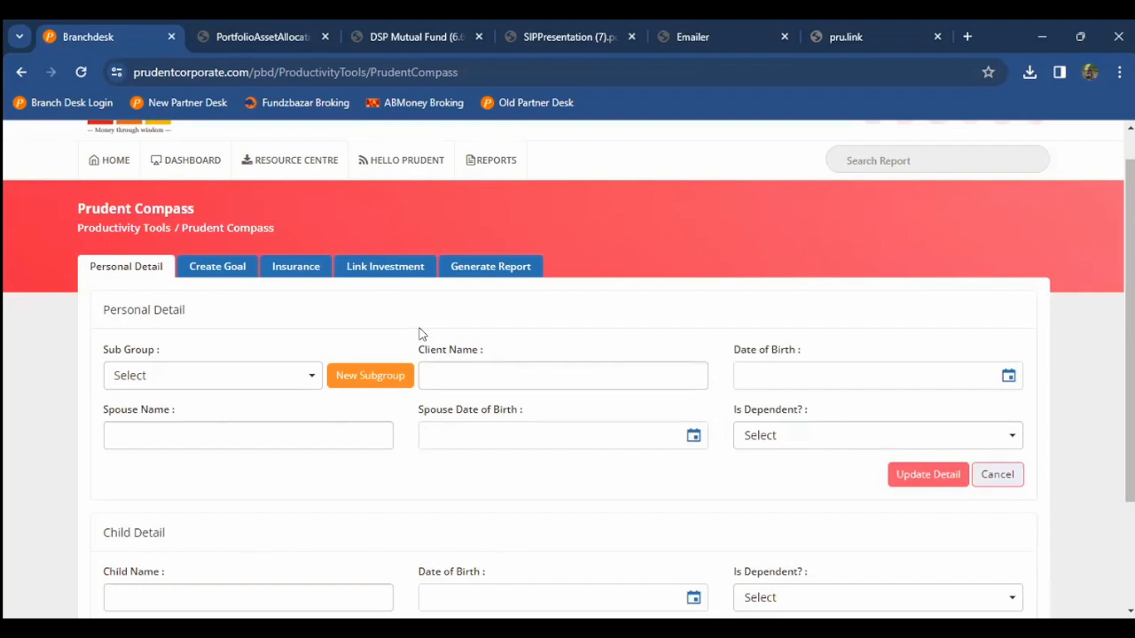
scroll(362, 306, up, 1)
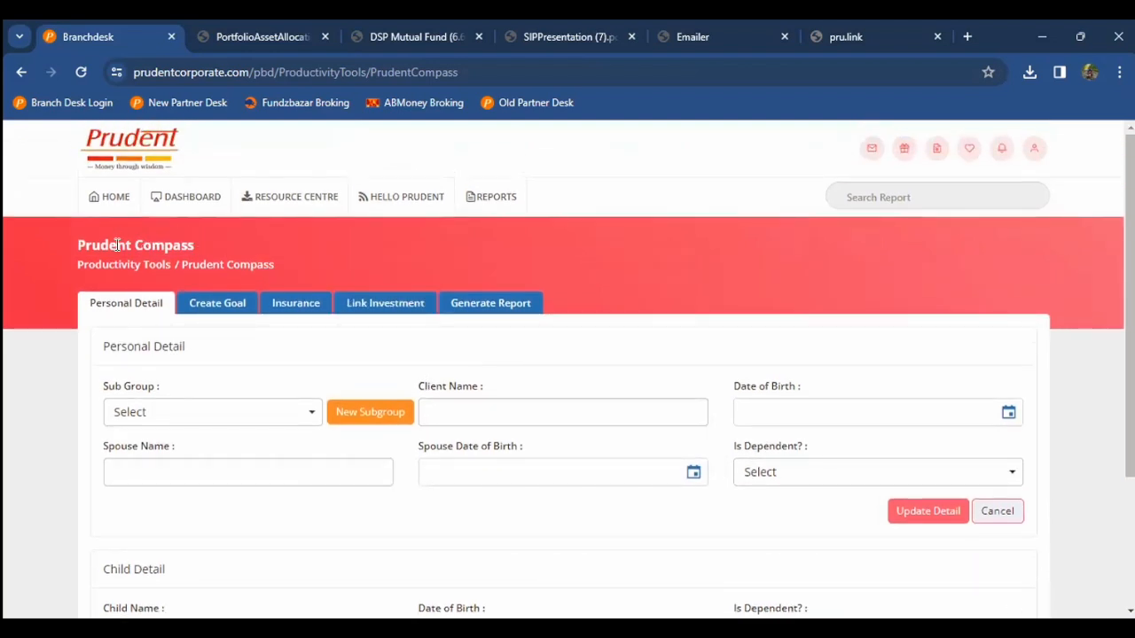
click(115, 198)
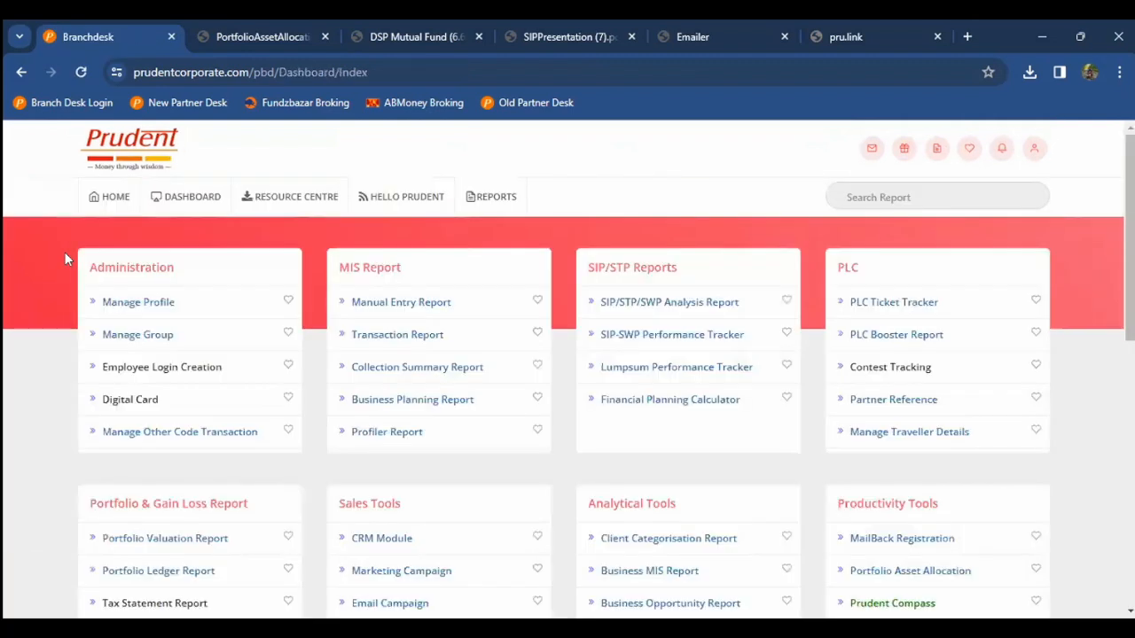
scroll(65, 253, down, 3)
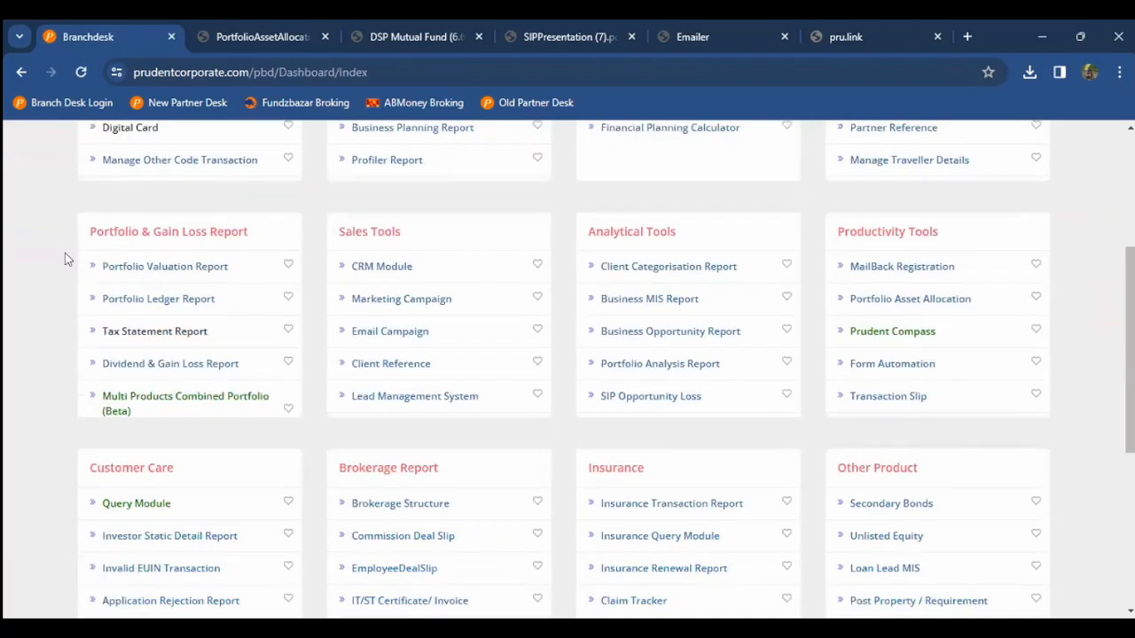
Step: Open Form Automation from the Productivity Tools card and view its Entry Form
scroll(947, 321, down, 1)
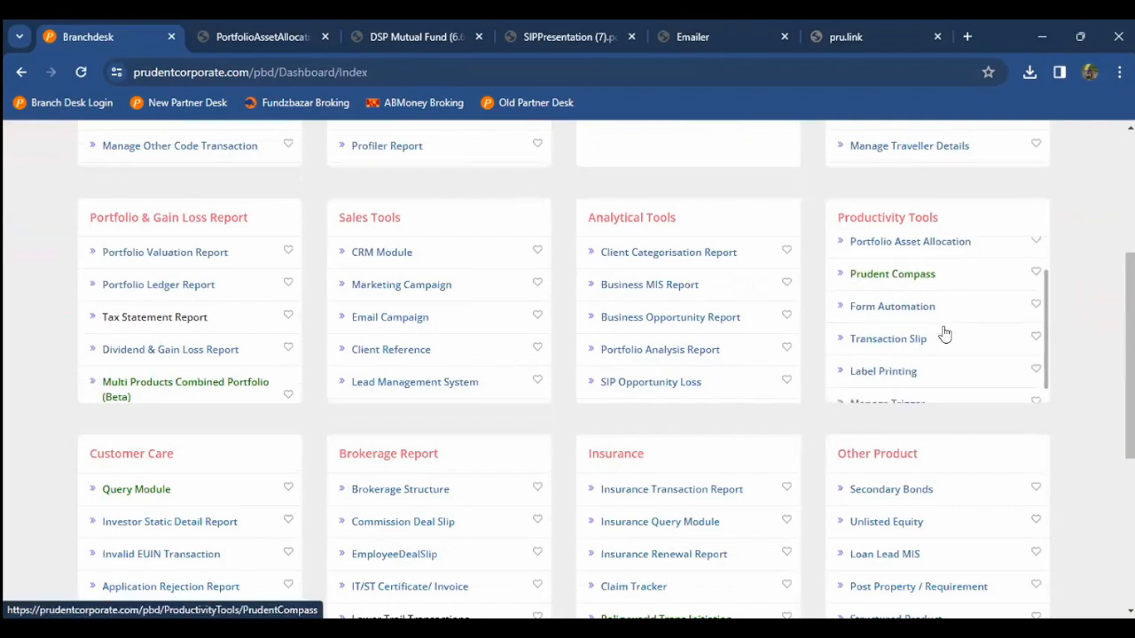
click(895, 307)
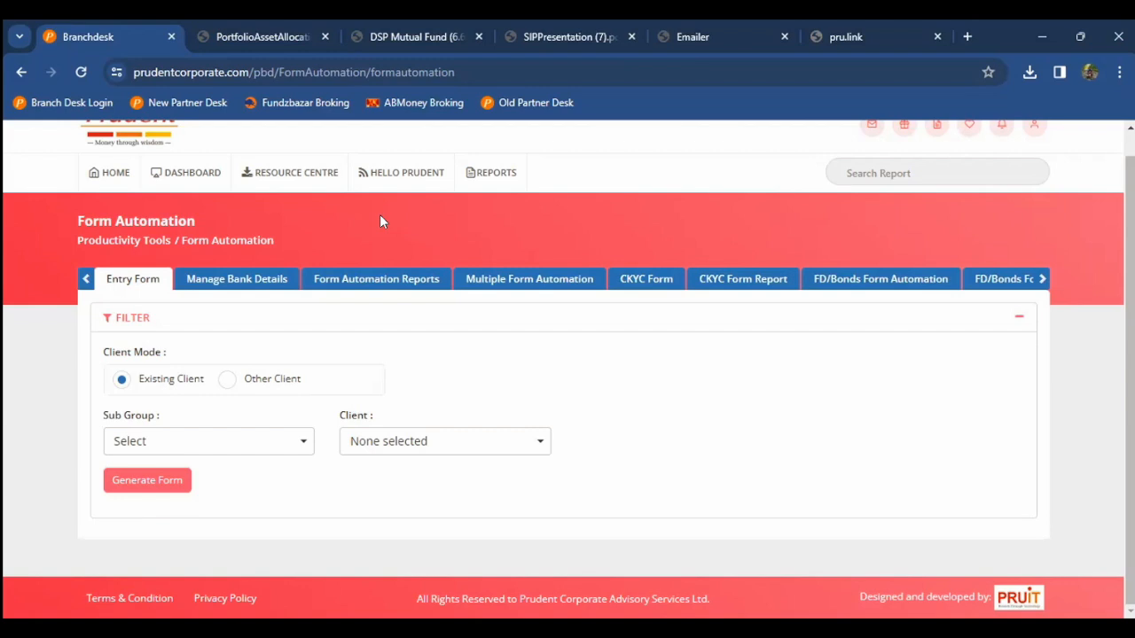
click(908, 282)
Step: Return to the dashboard home and open Label Printing from Productivity Tools
click(92, 172)
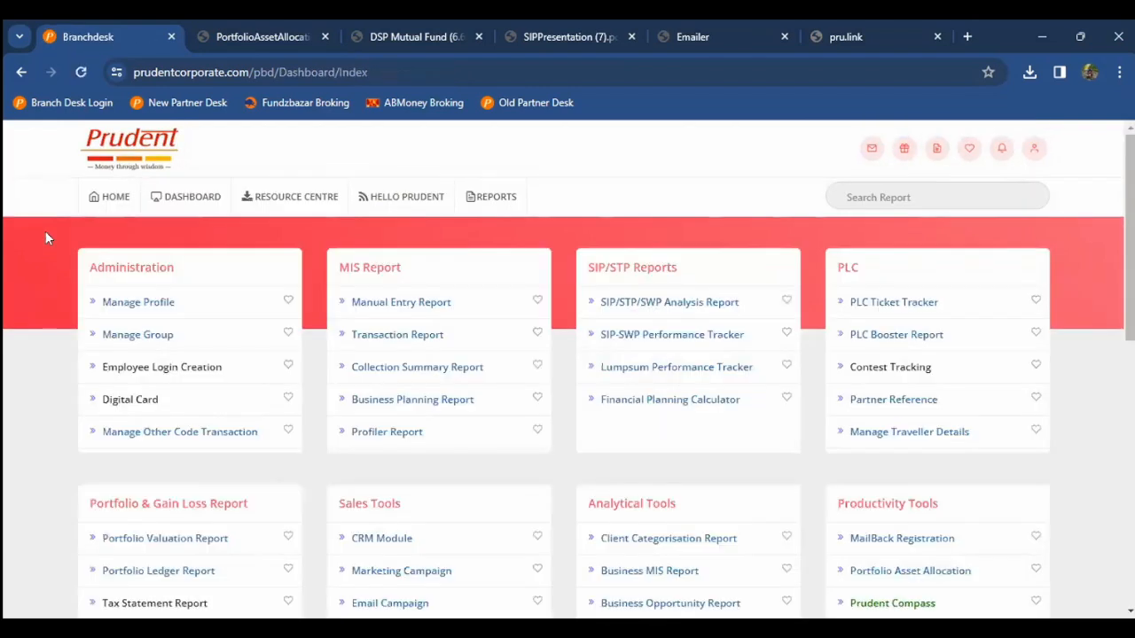
scroll(47, 238, down, 3)
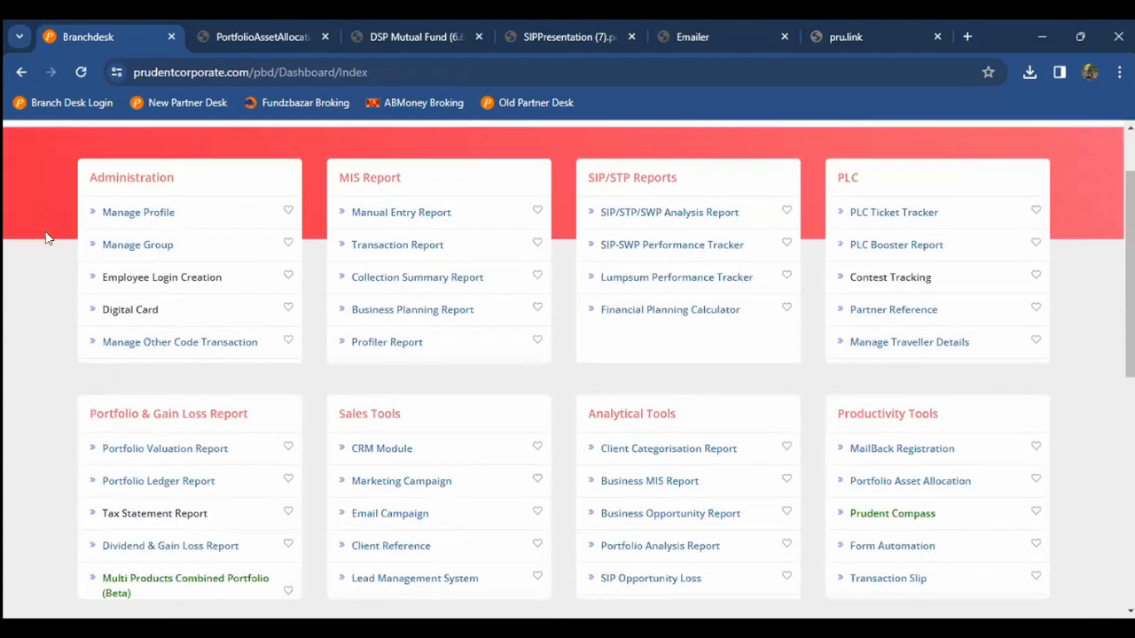
scroll(858, 335, down, 2)
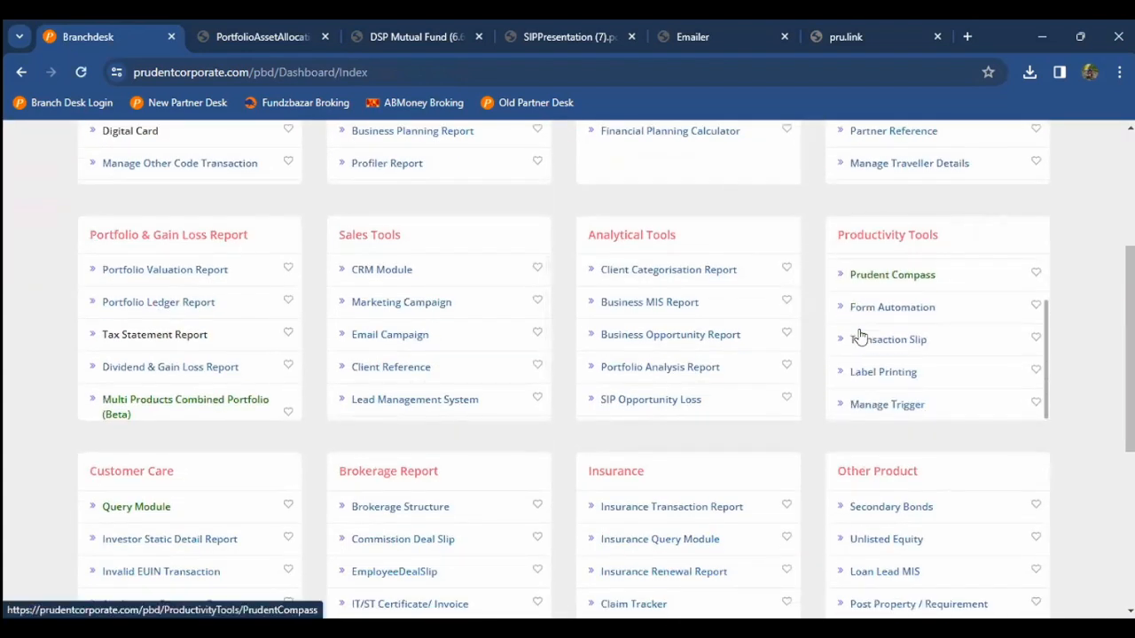
click(876, 373)
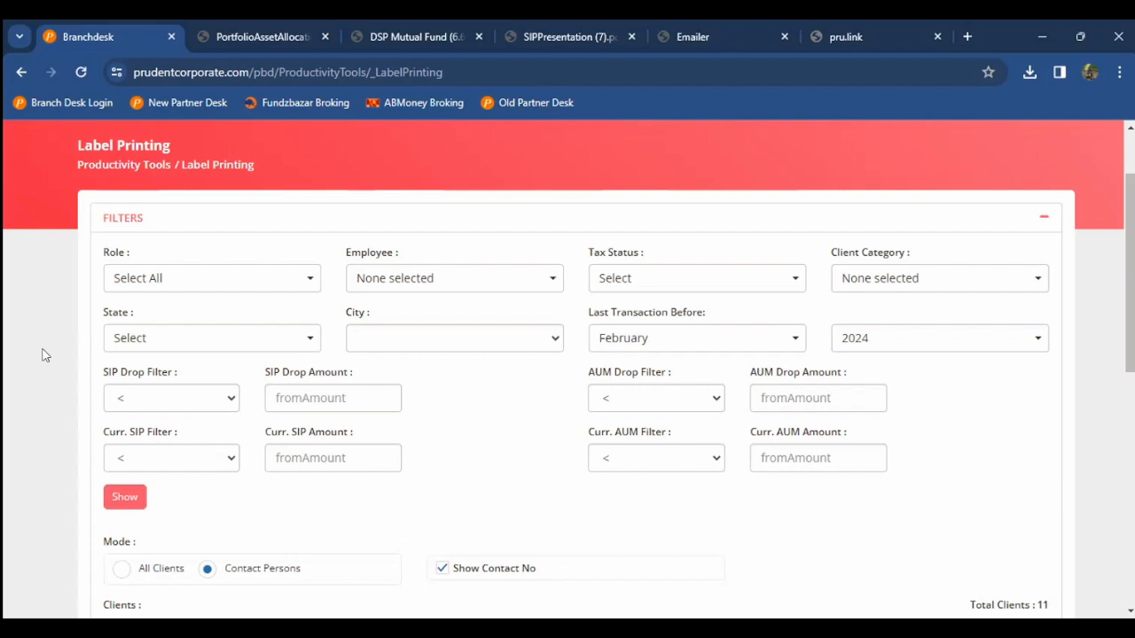
Step: Scroll past the filters to the Mode options and the list of 11 contact persons
scroll(42, 355, up, 2)
scroll(42, 354, down, 3)
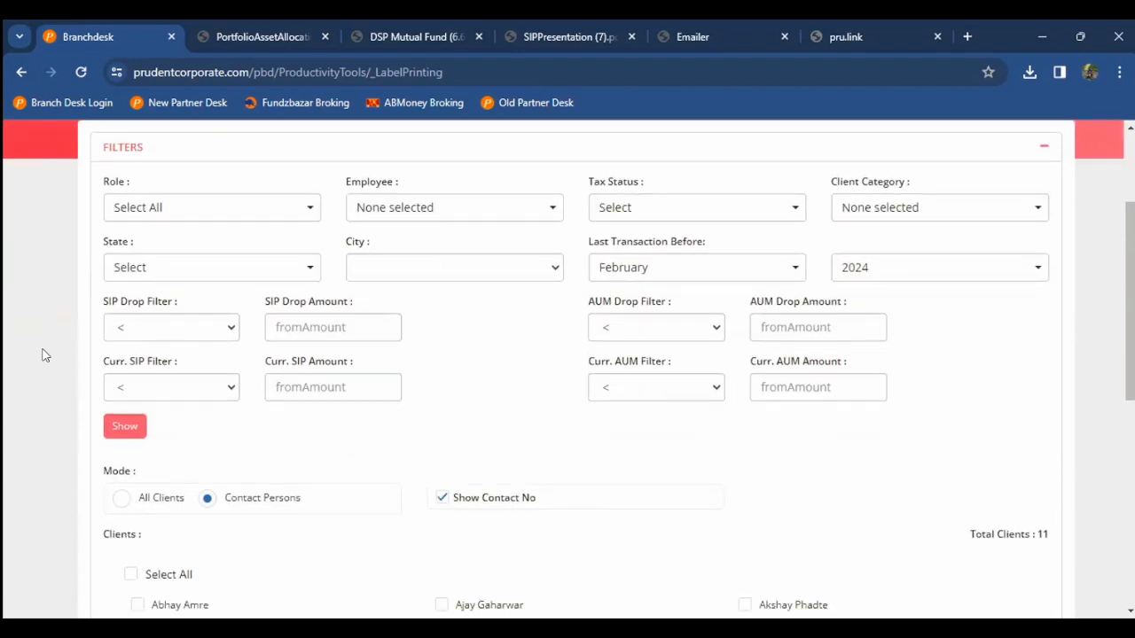
scroll(42, 354, up, 2)
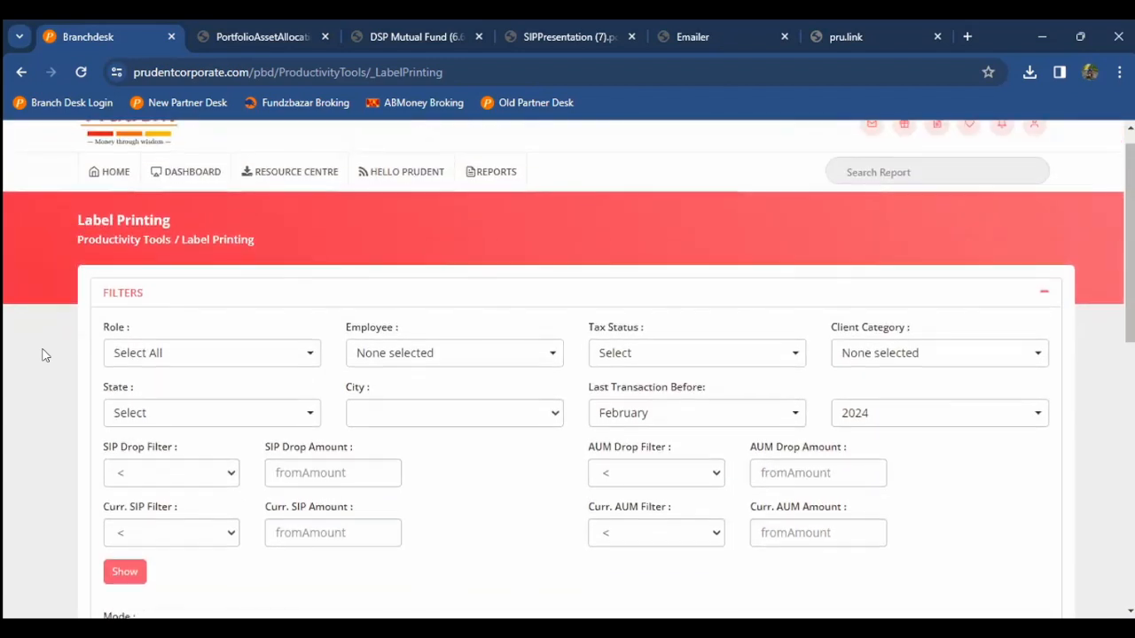
scroll(42, 355, down, 2)
scroll(291, 375, down, 1)
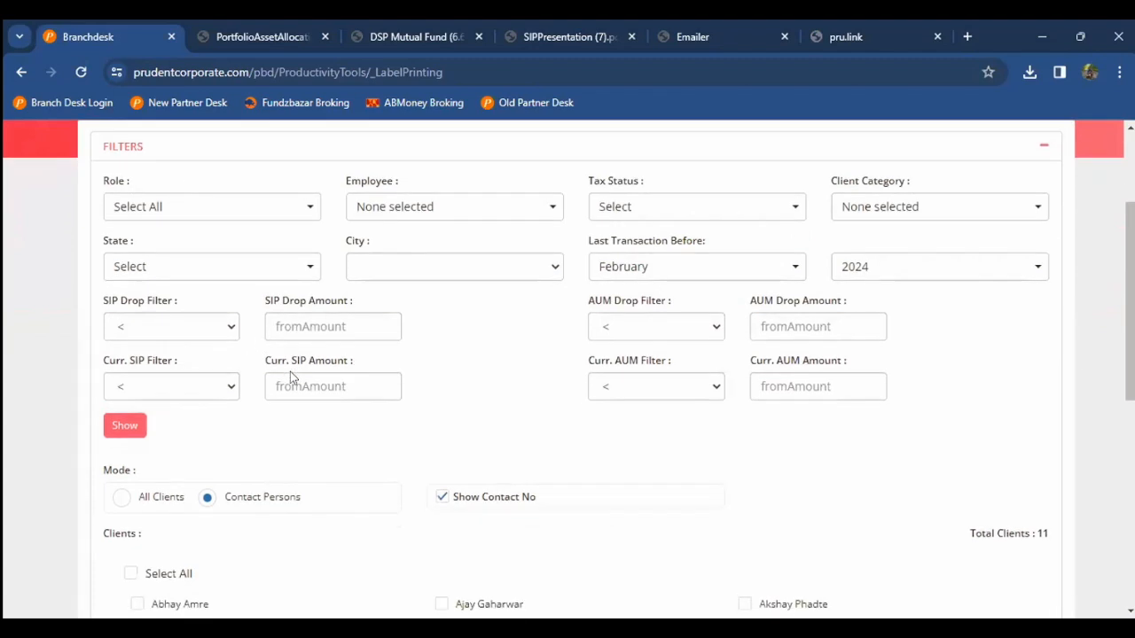
scroll(291, 378, down, 4)
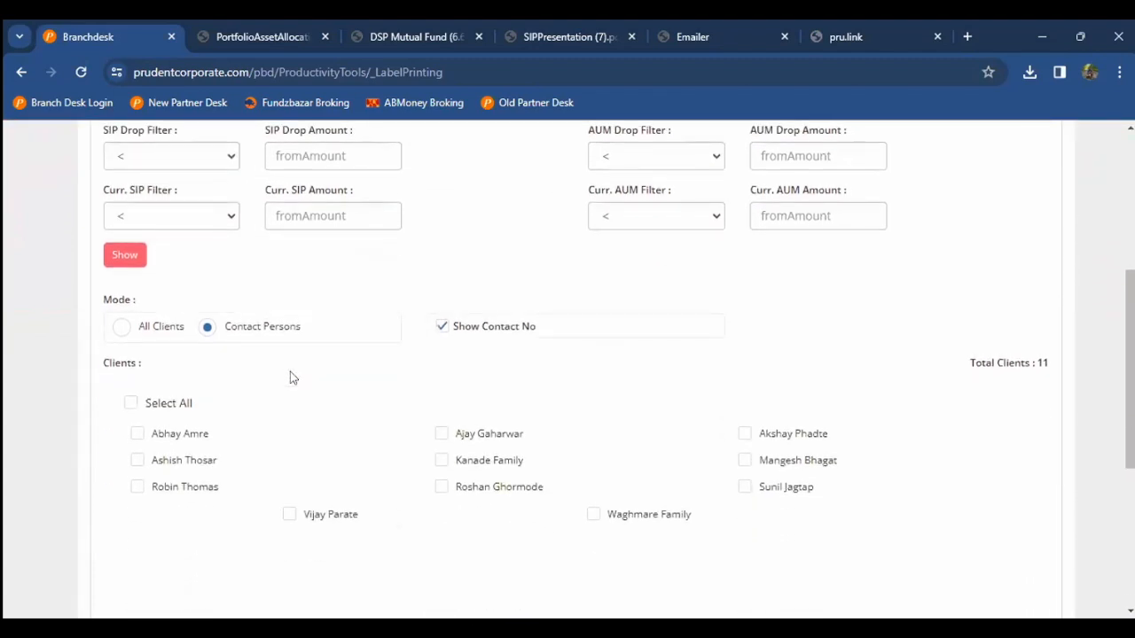
scroll(292, 379, up, 8)
Step: Go HOME and open Manage Trigger to view the Mutual Fund Trigger Setup with Sensex, Nifty value
click(107, 196)
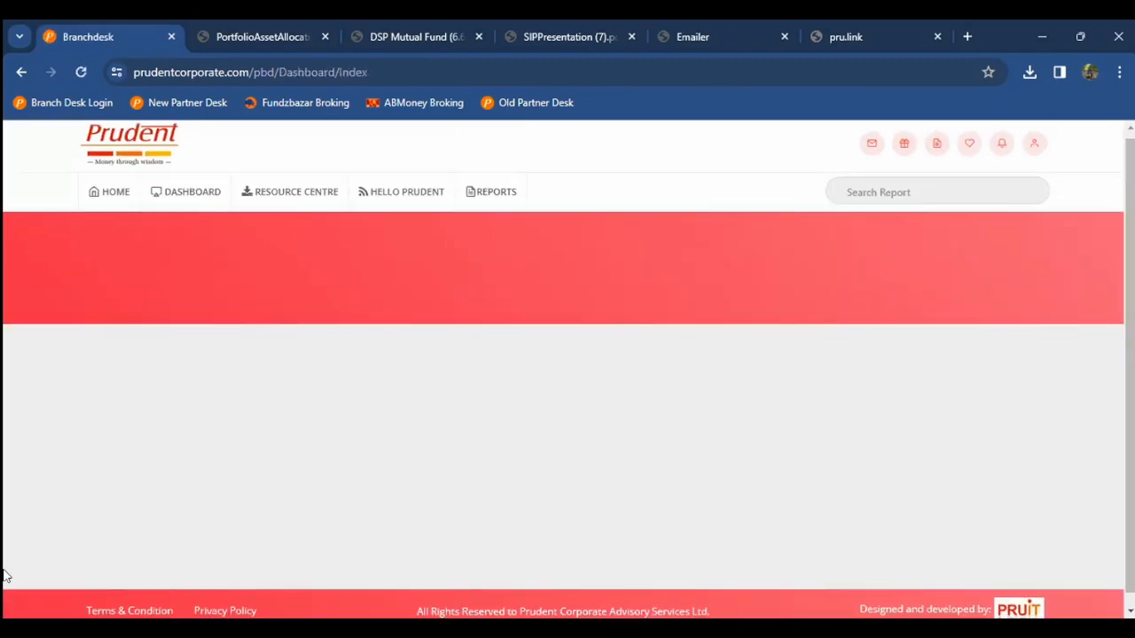
scroll(614, 525, down, 3)
scroll(753, 516, down, 3)
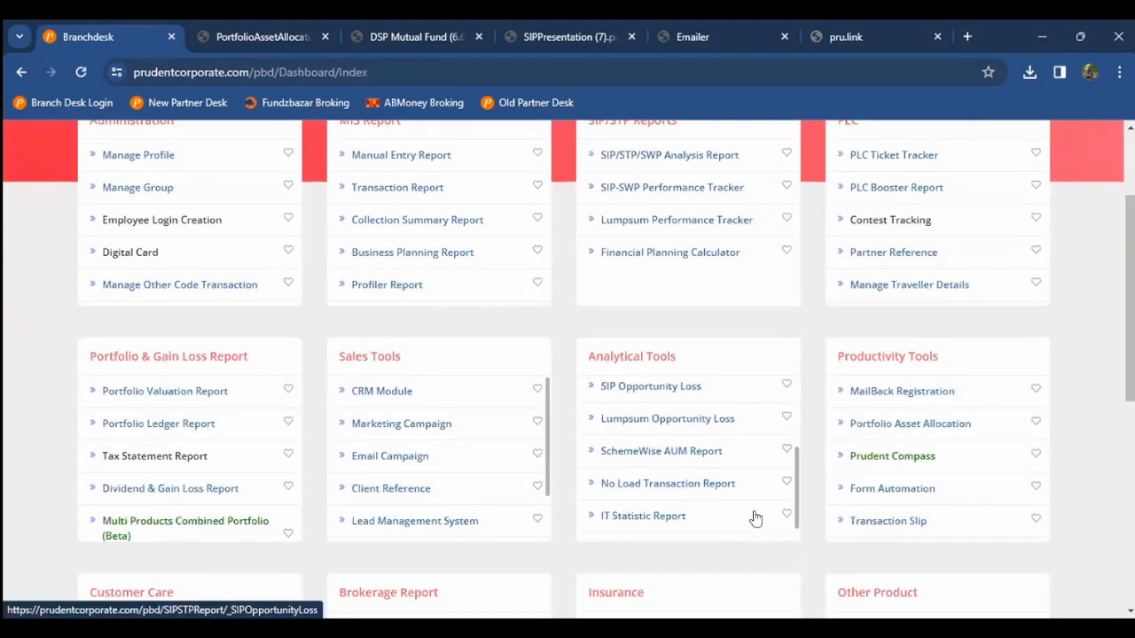
scroll(814, 448, down, 1)
scroll(904, 377, down, 2)
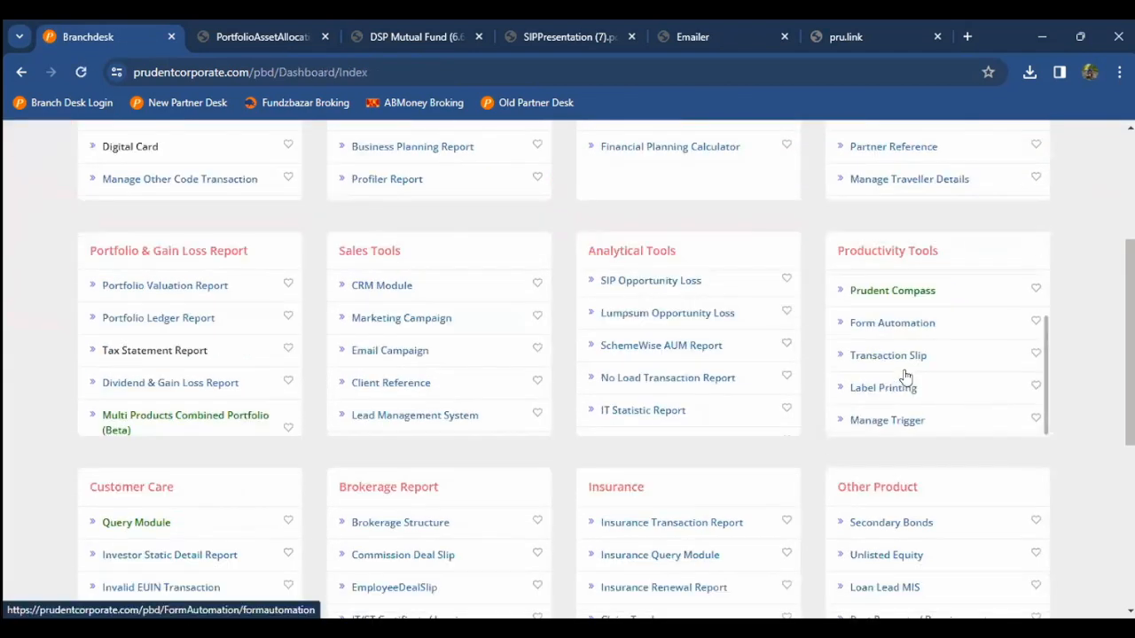
click(865, 415)
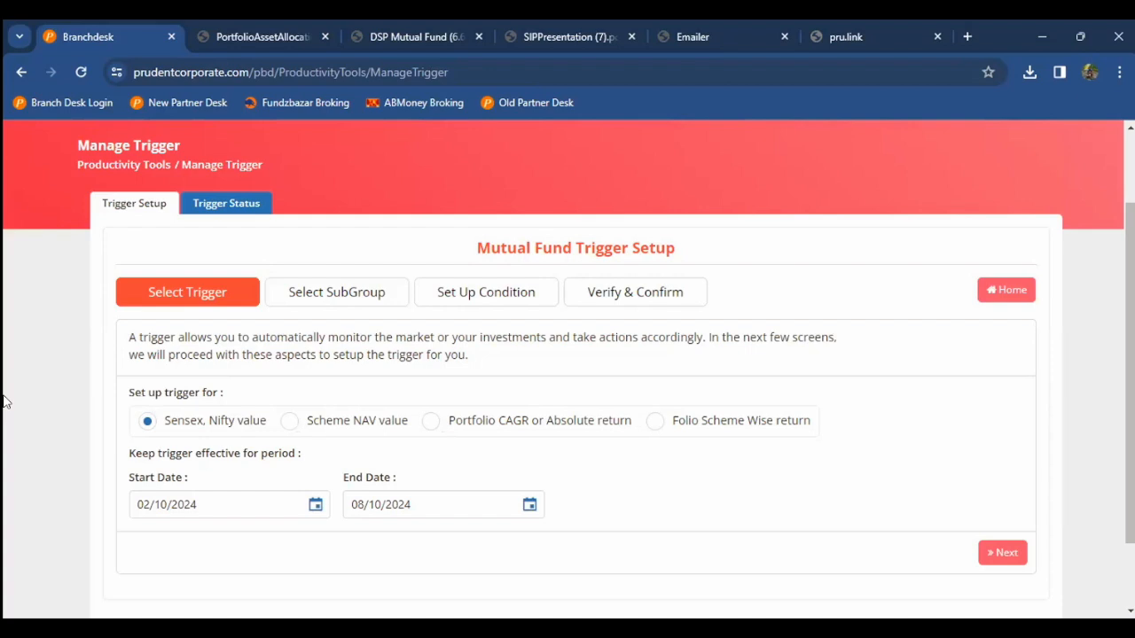
scroll(5, 402, up, 2)
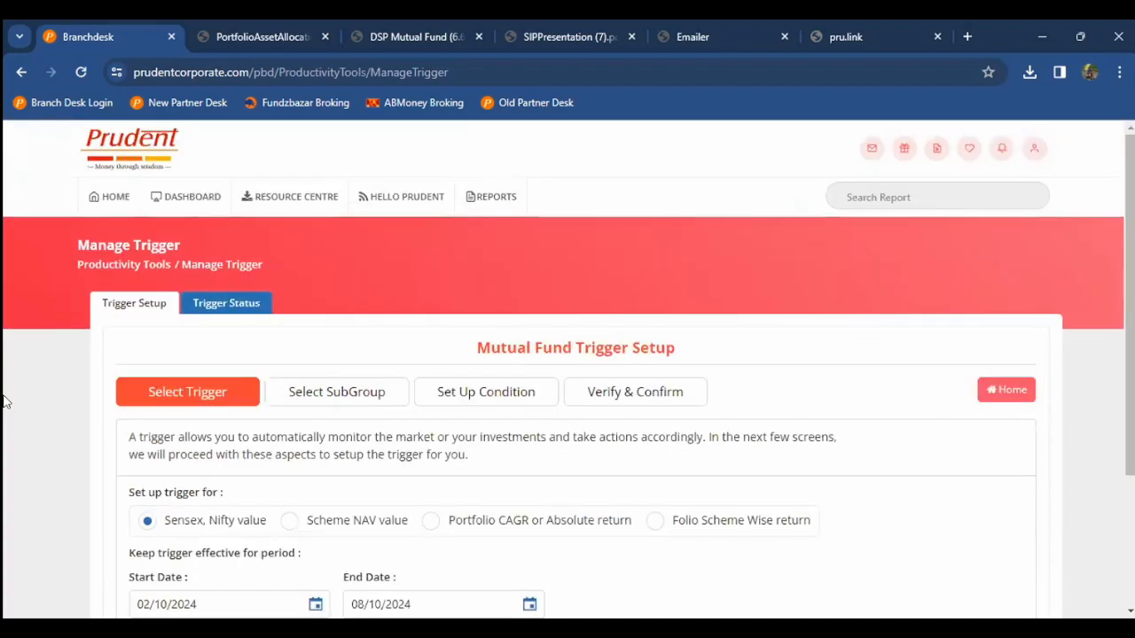
Step: Go HOME, open Brokerage Structure under Brokerage Report, and show its Other Product rates
click(94, 201)
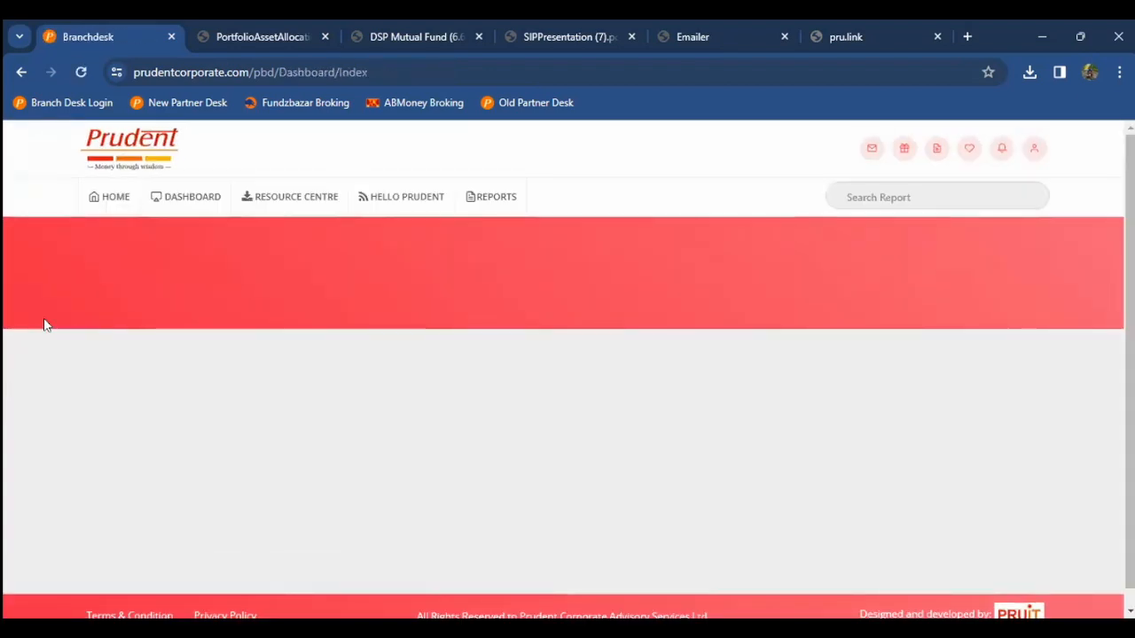
scroll(44, 325, down, 2)
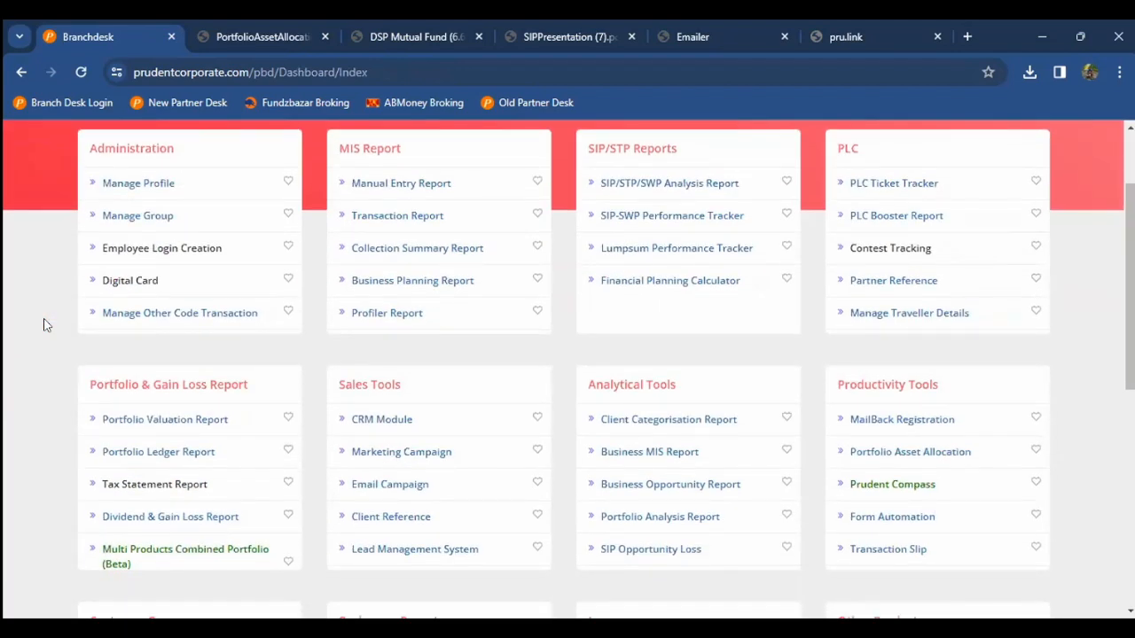
scroll(44, 325, down, 5)
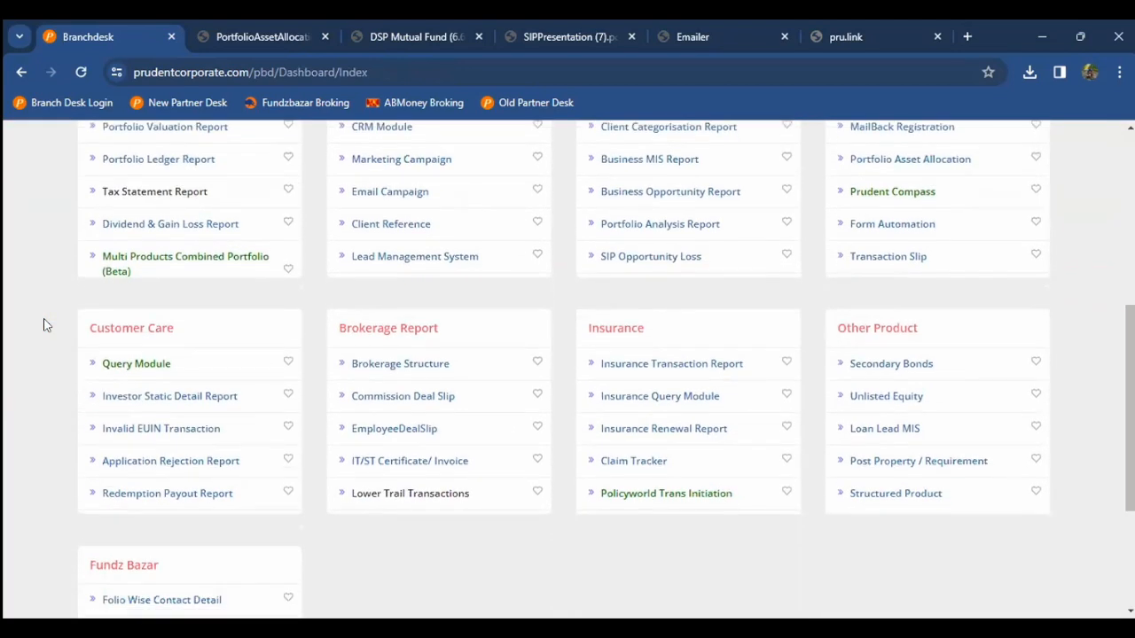
scroll(44, 326, down, 1)
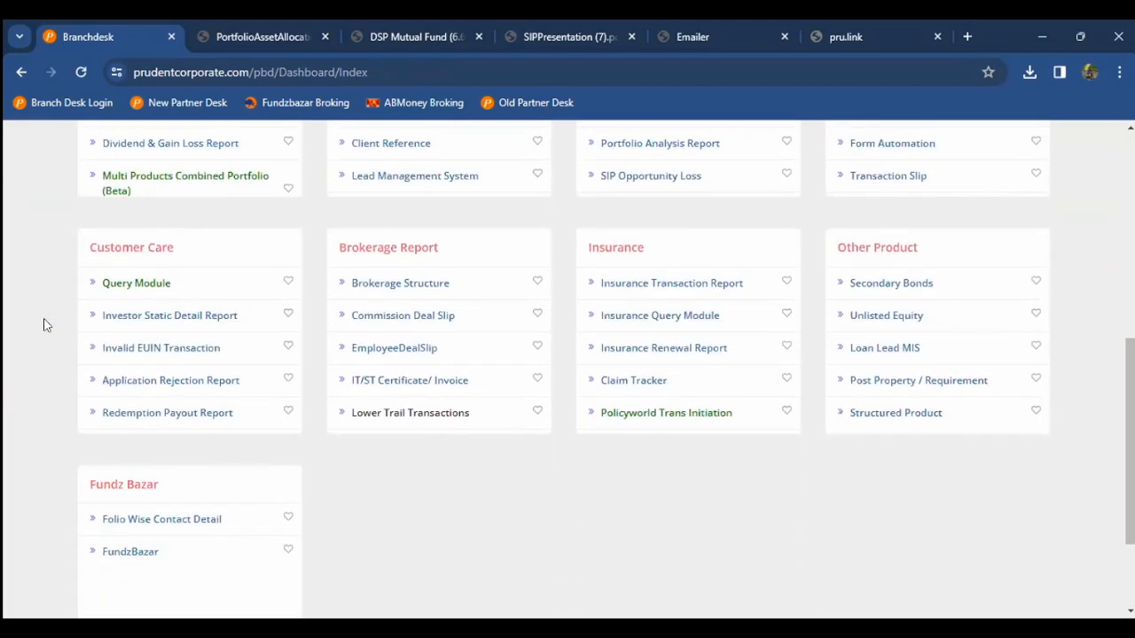
scroll(44, 325, down, 1)
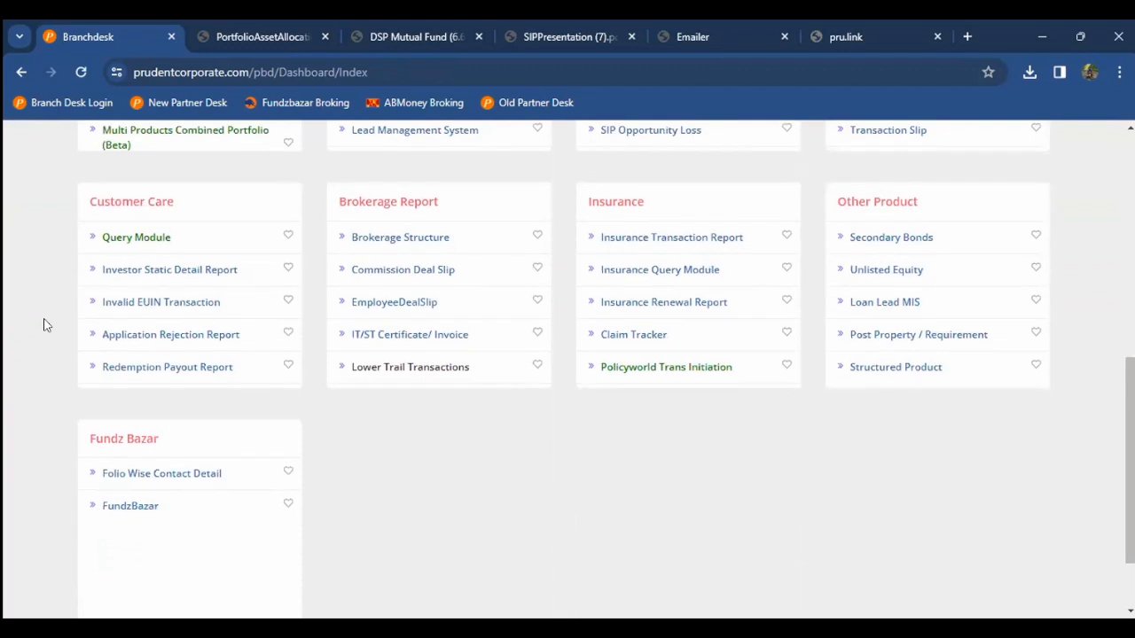
click(401, 240)
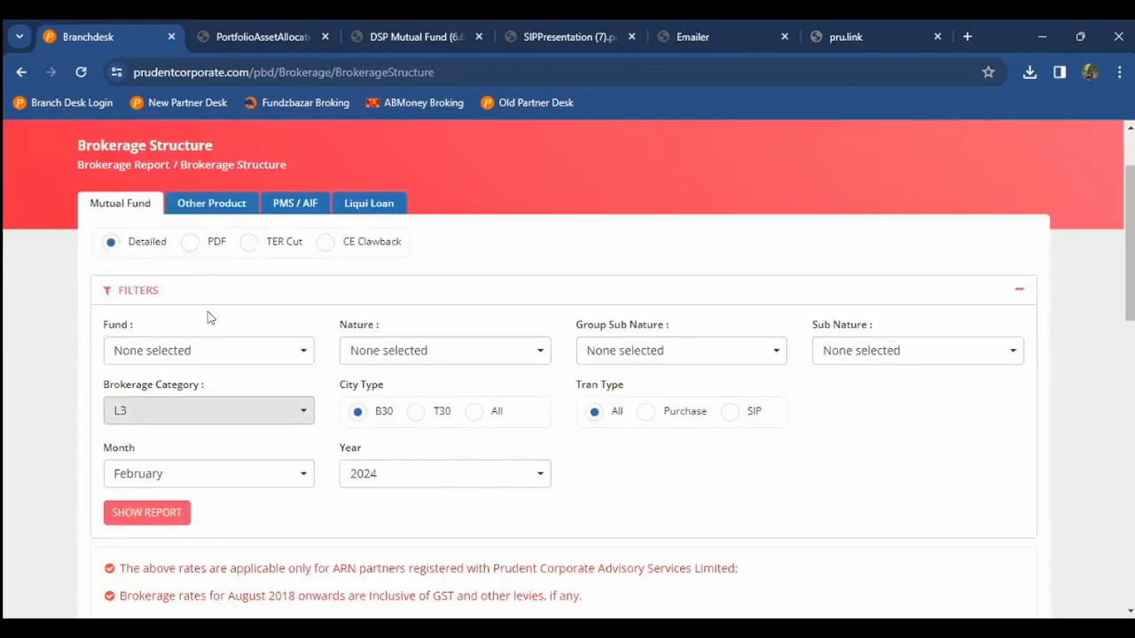
click(245, 204)
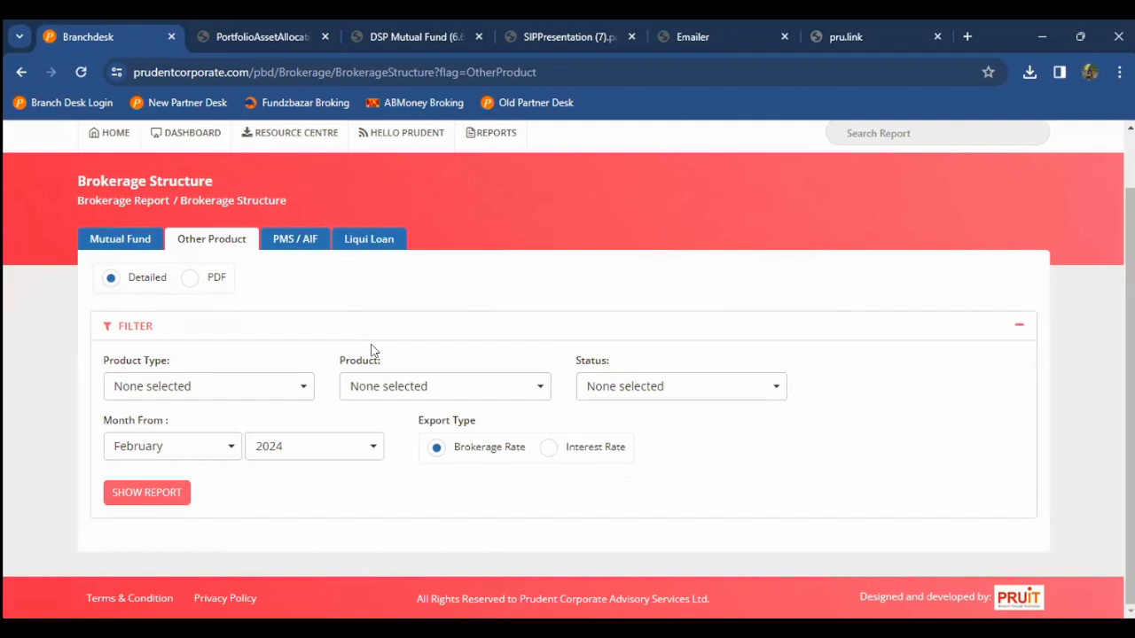
scroll(373, 350, up, 1)
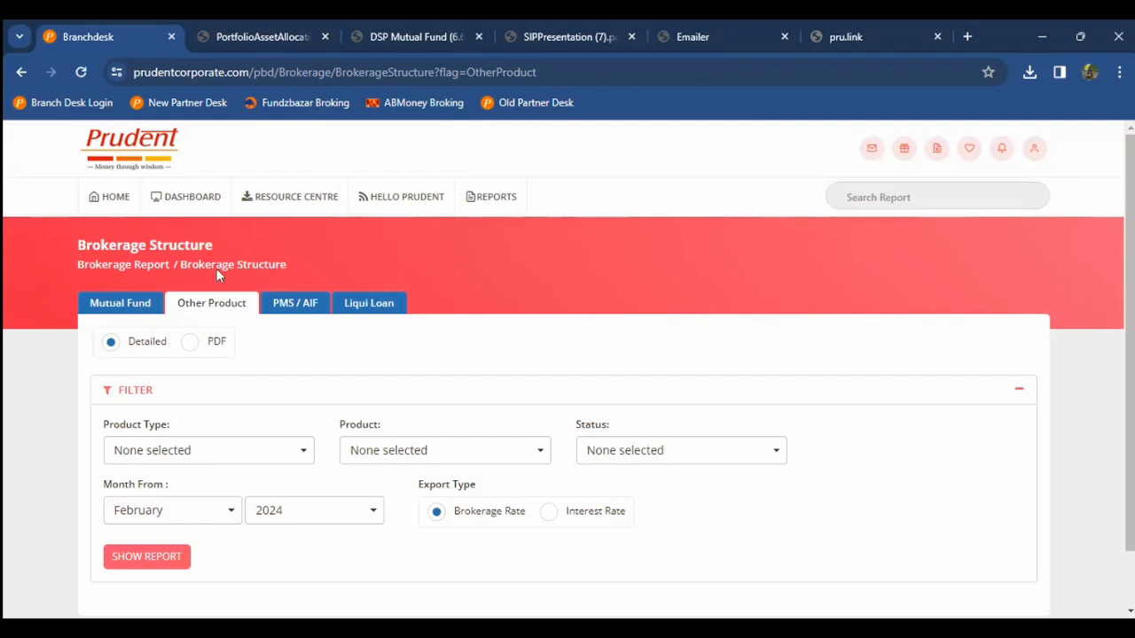
Step: Go HOME and open IT/ST Certificate/ Invoice from the Brokerage Report card
click(105, 203)
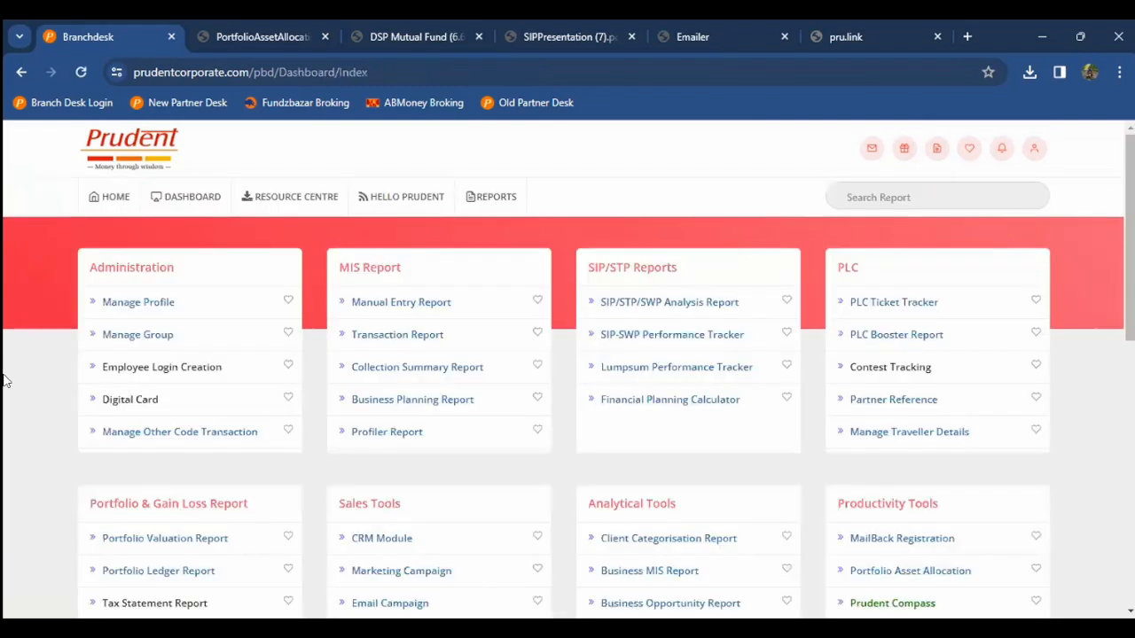
scroll(4, 381, down, 5)
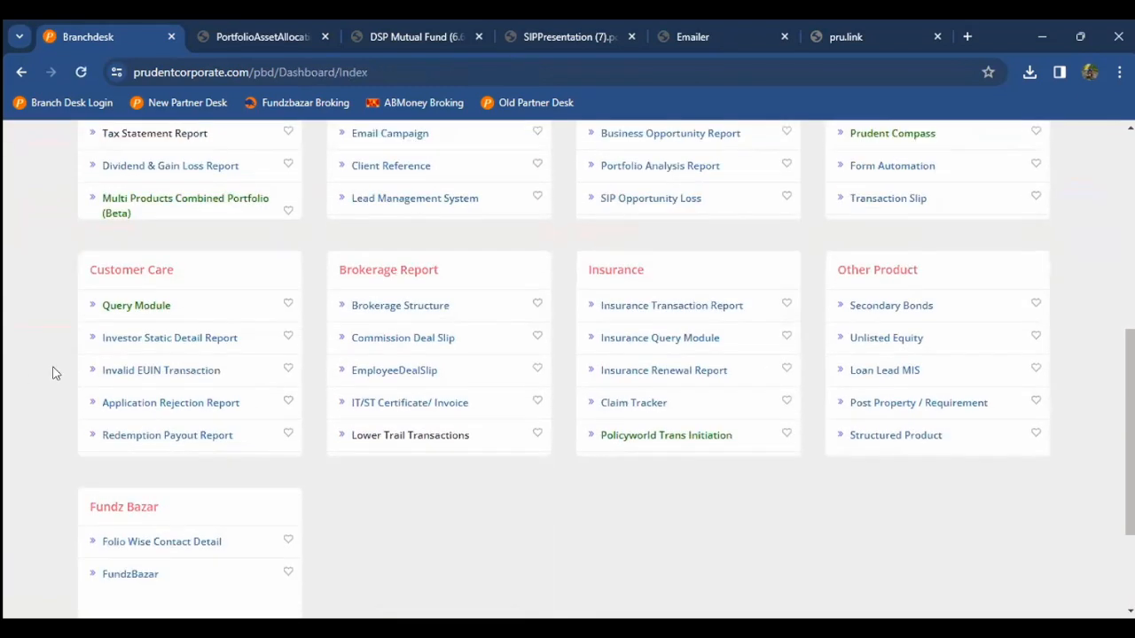
click(399, 411)
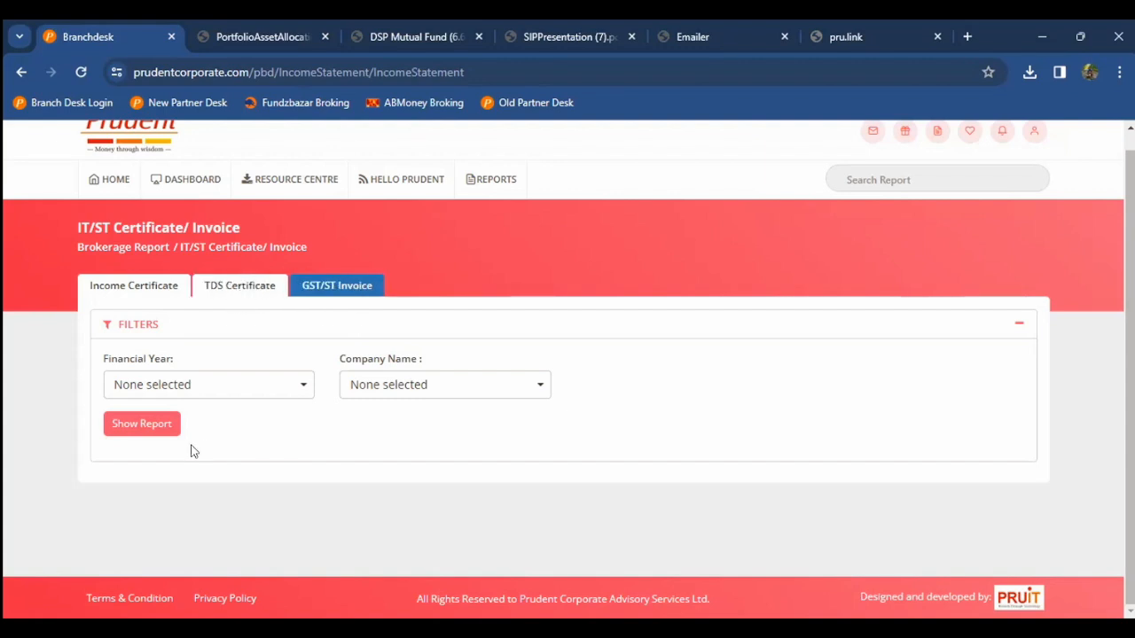
Step: Show the 2022-2023 income certificate for all three companies, with net brokerage 13,77,219.00
click(240, 398)
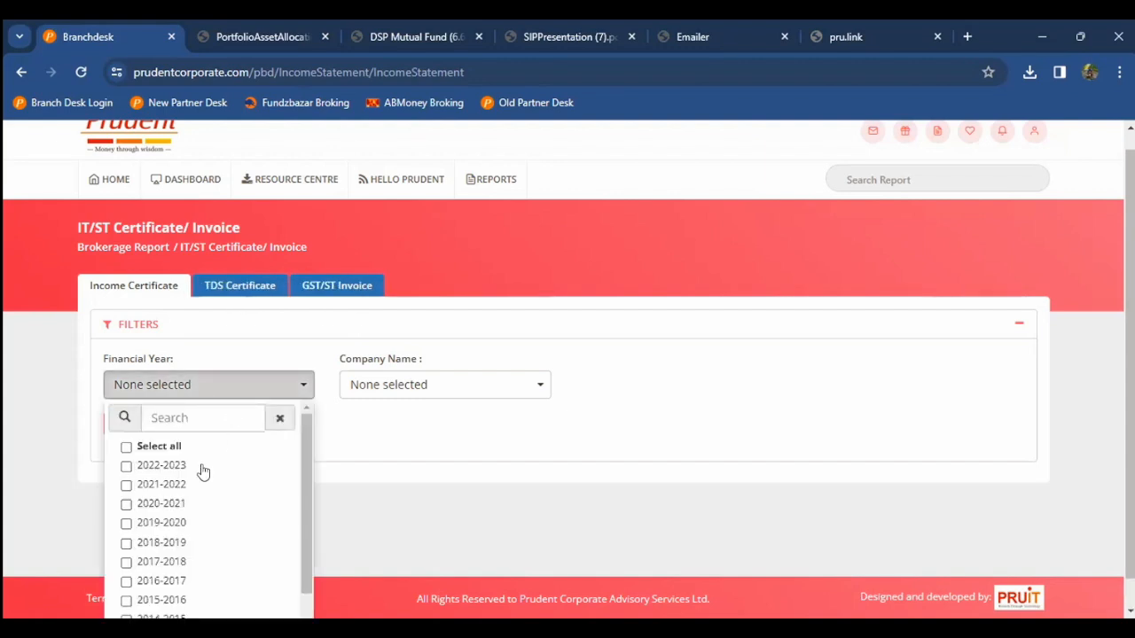
click(161, 466)
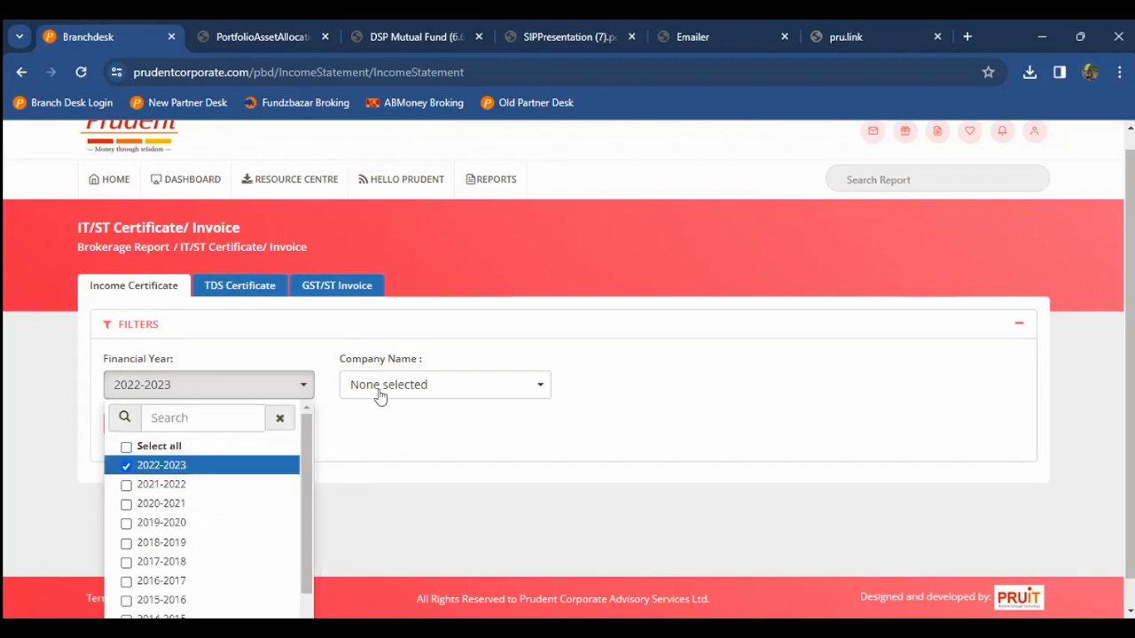
click(377, 409)
click(390, 384)
click(371, 446)
click(148, 426)
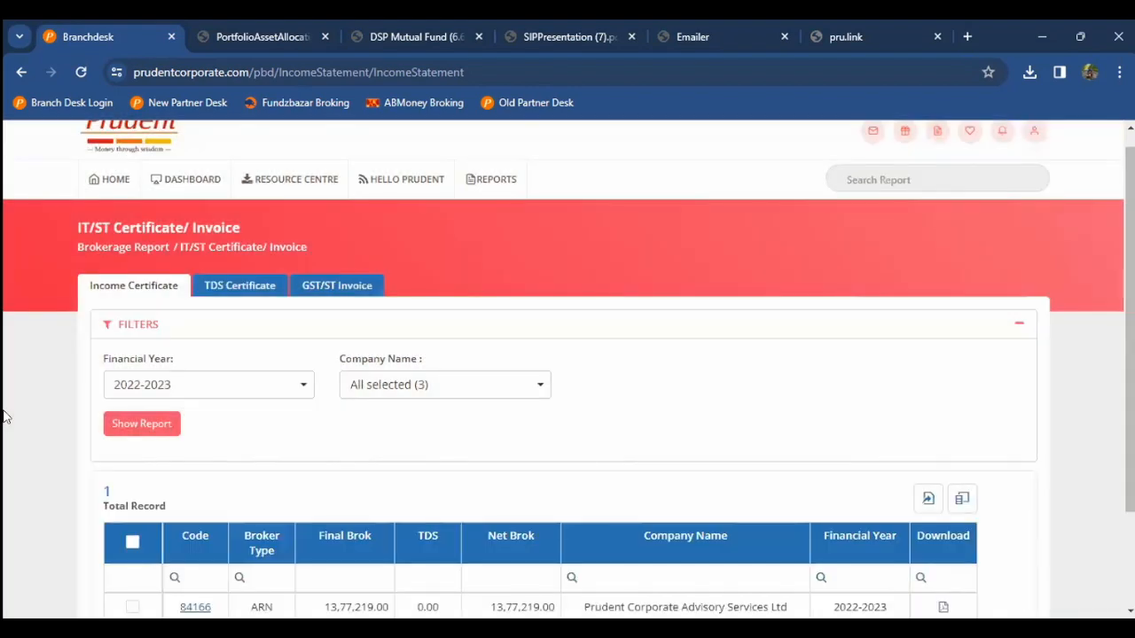
scroll(3, 417, down, 2)
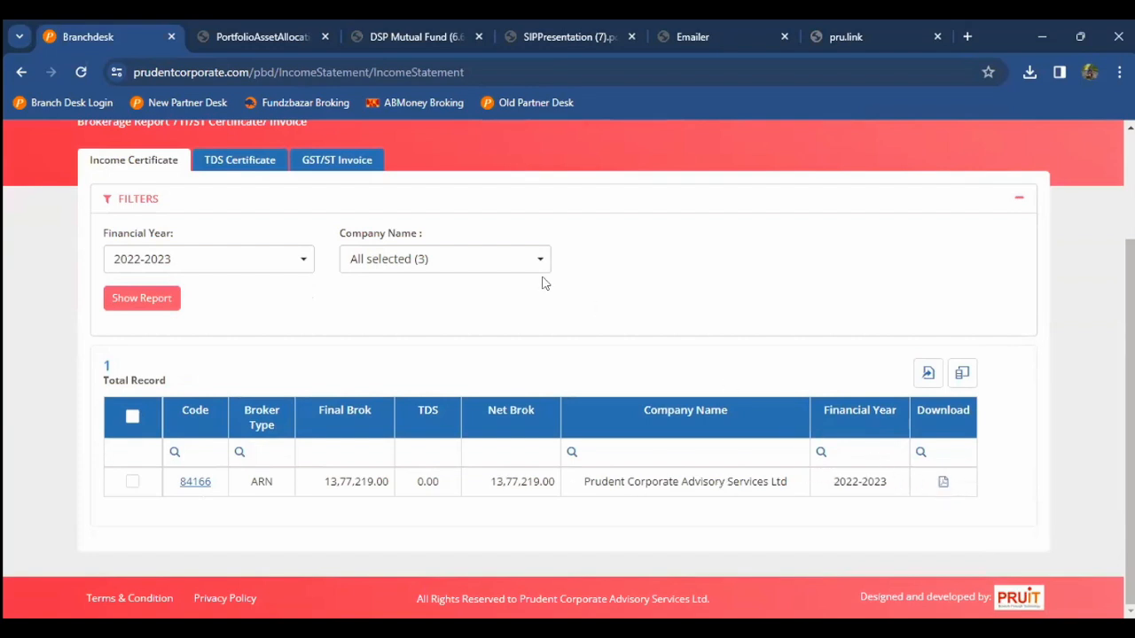
scroll(544, 281, up, 2)
Step: Return home and open Customer Care's Query Module to review its 6 query records
click(101, 210)
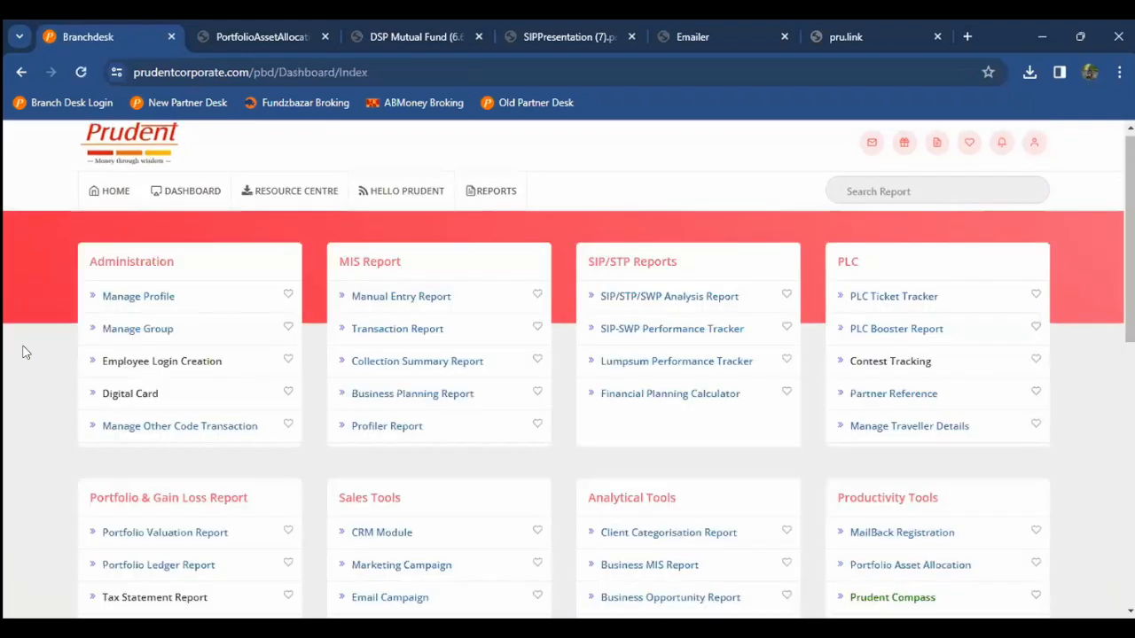
scroll(25, 352, down, 5)
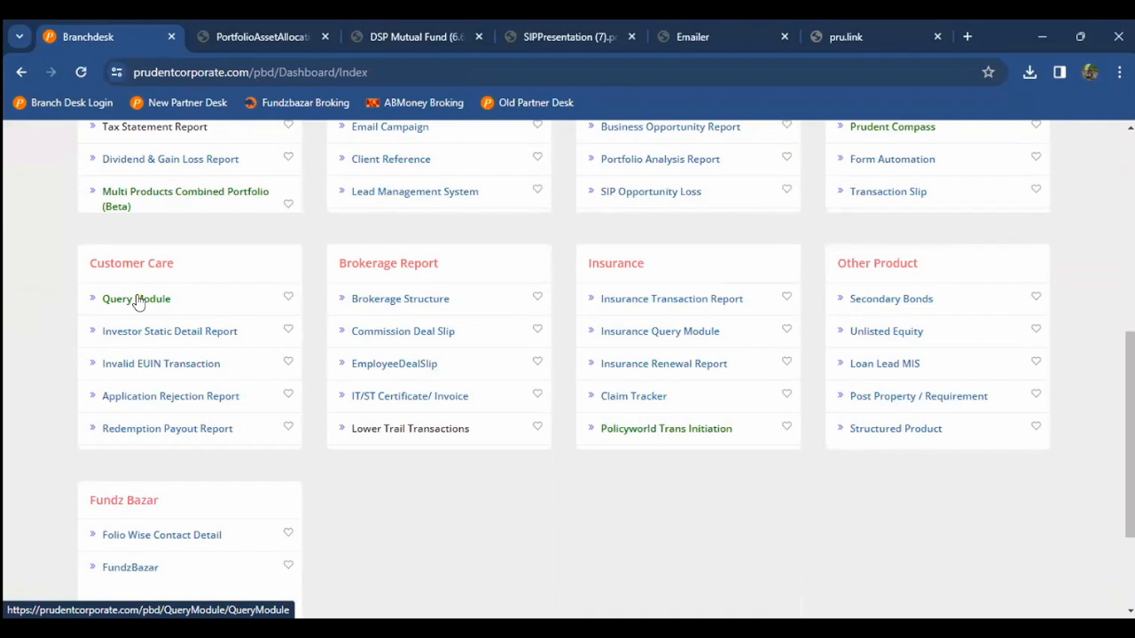
click(113, 304)
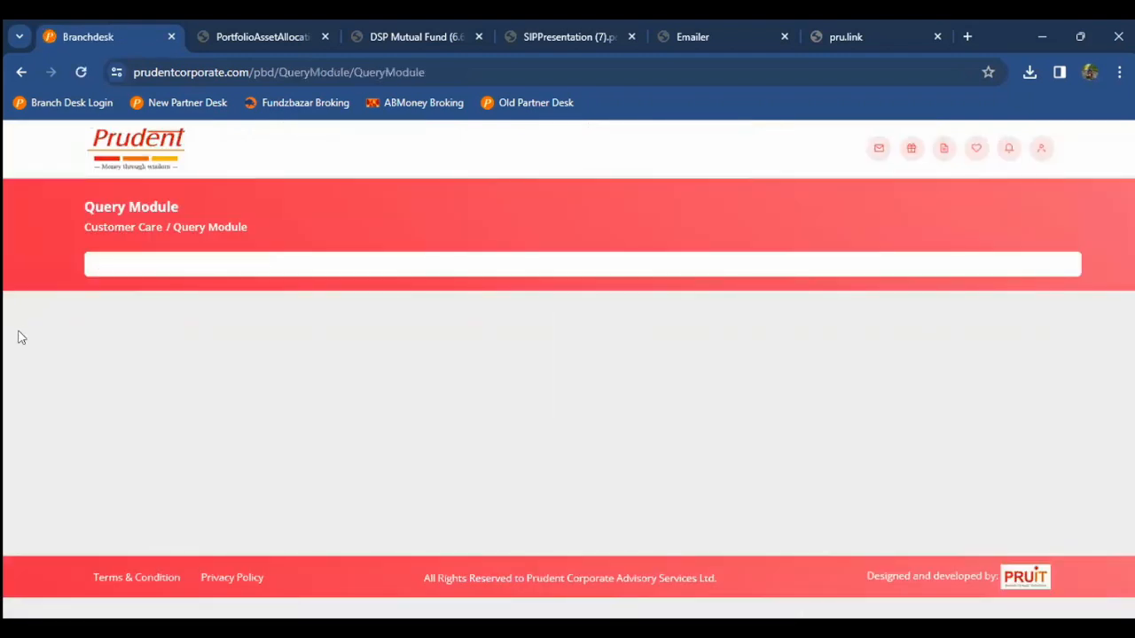
scroll(22, 336, down, 1)
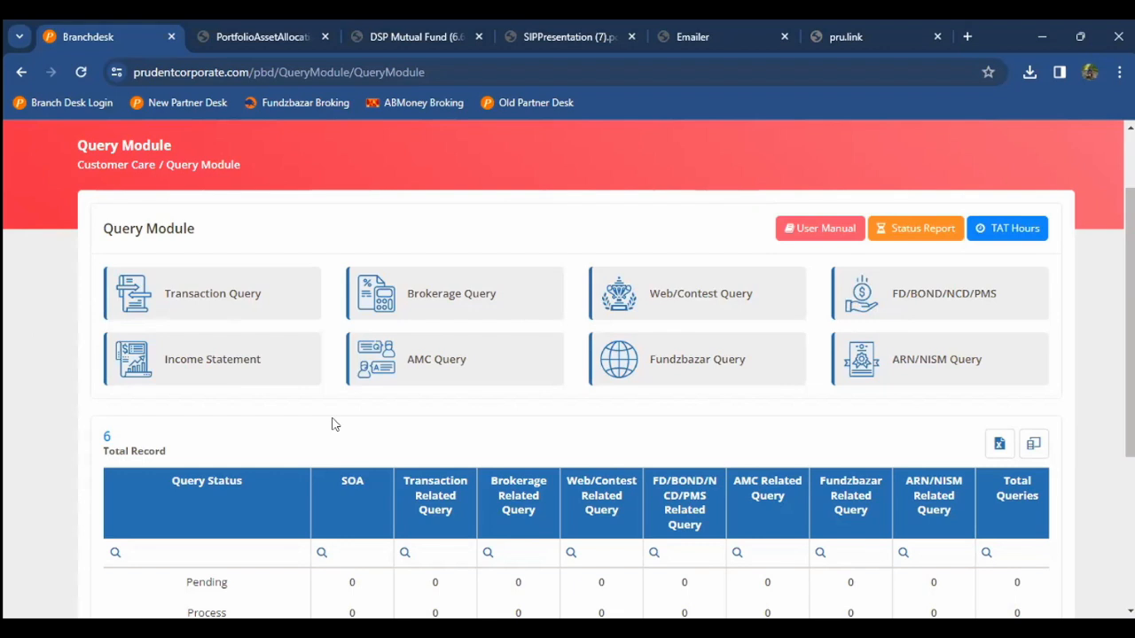
scroll(333, 424, up, 2)
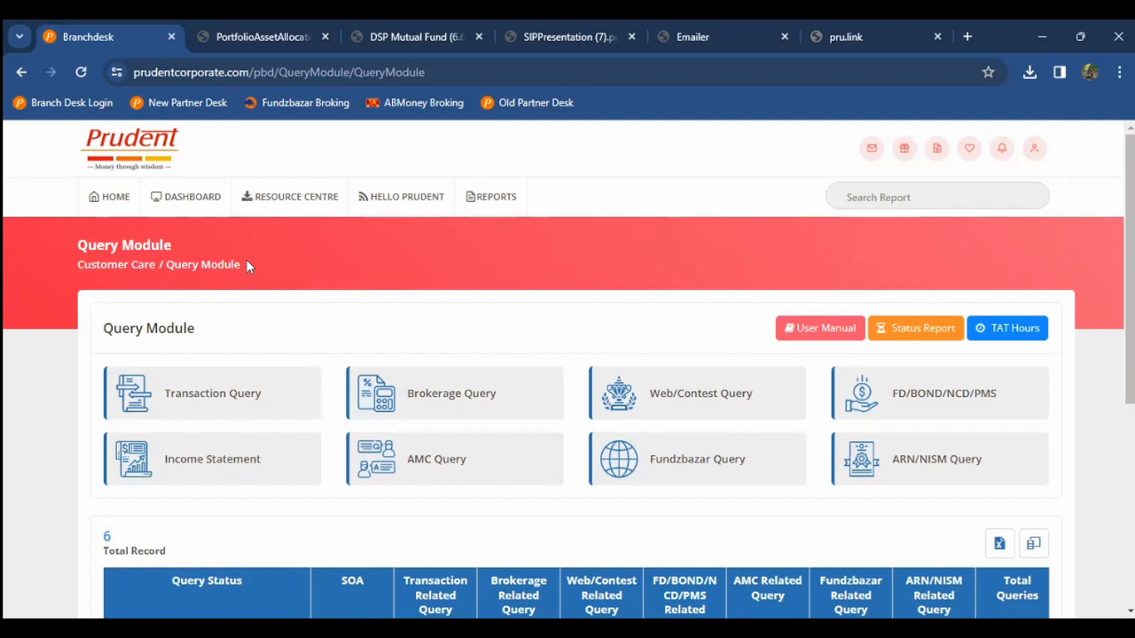
click(88, 200)
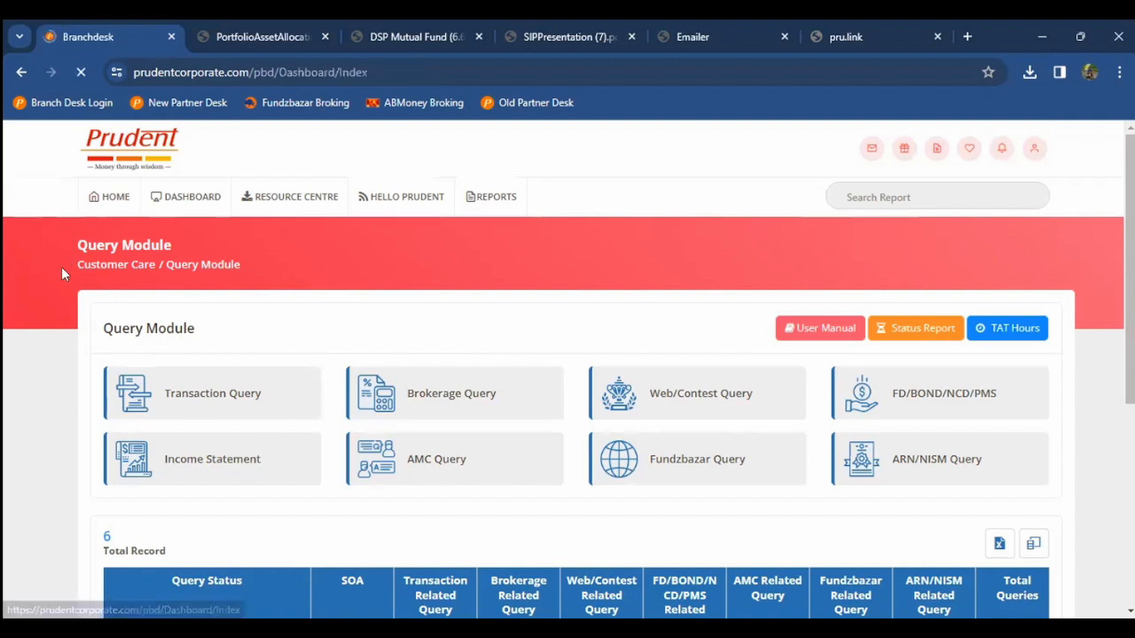
scroll(5, 471, down, 4)
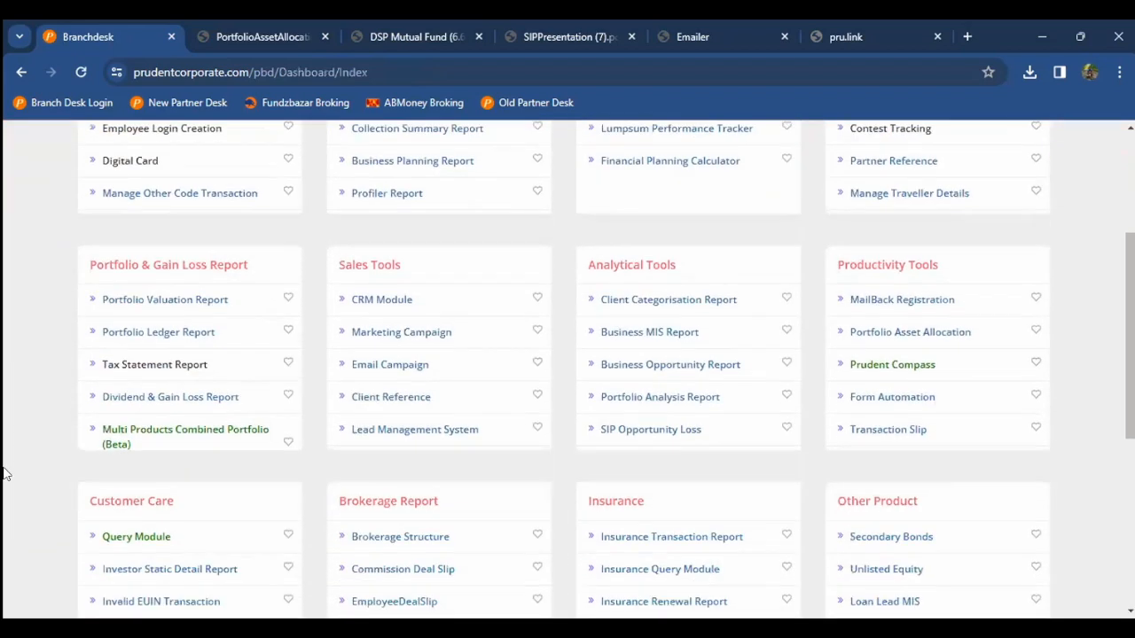
scroll(5, 472, down, 2)
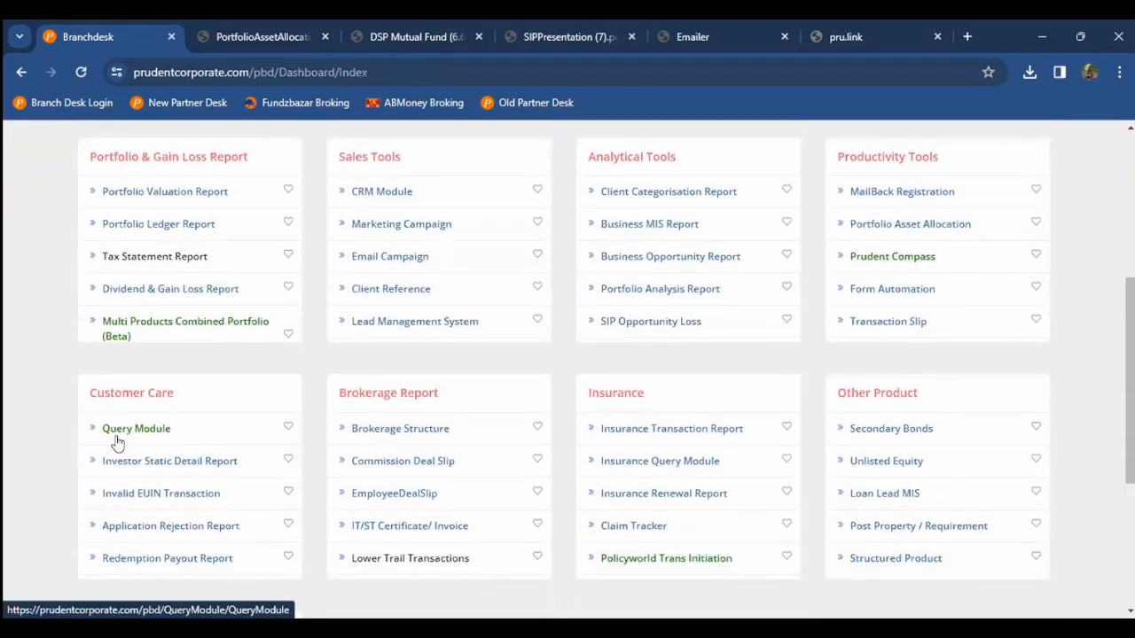
scroll(61, 439, down, 2)
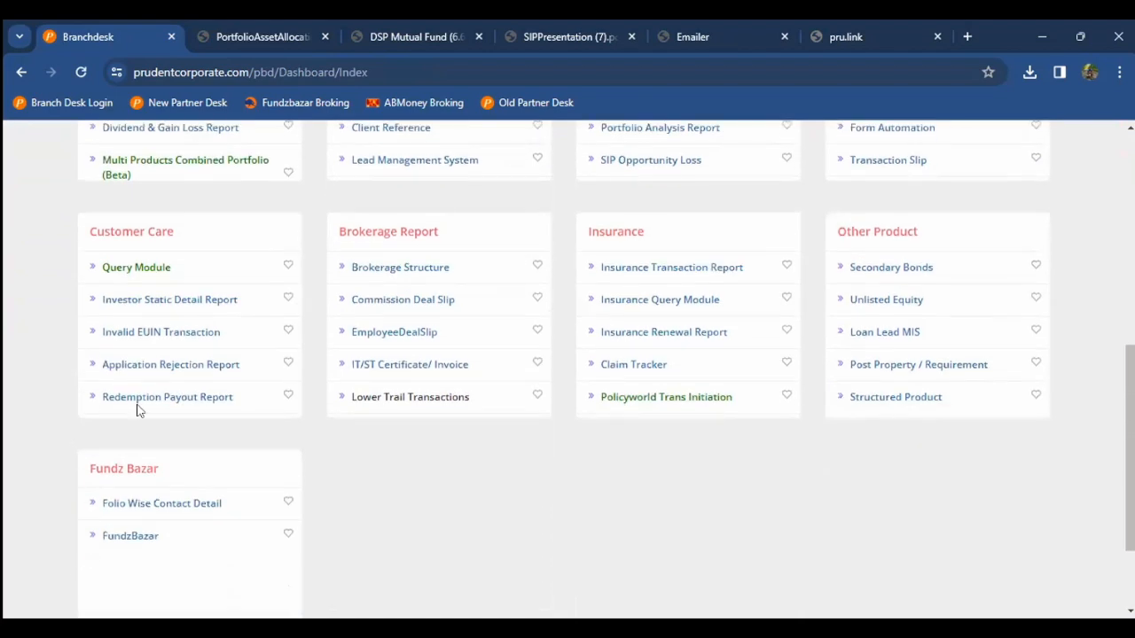
scroll(376, 355, down, 1)
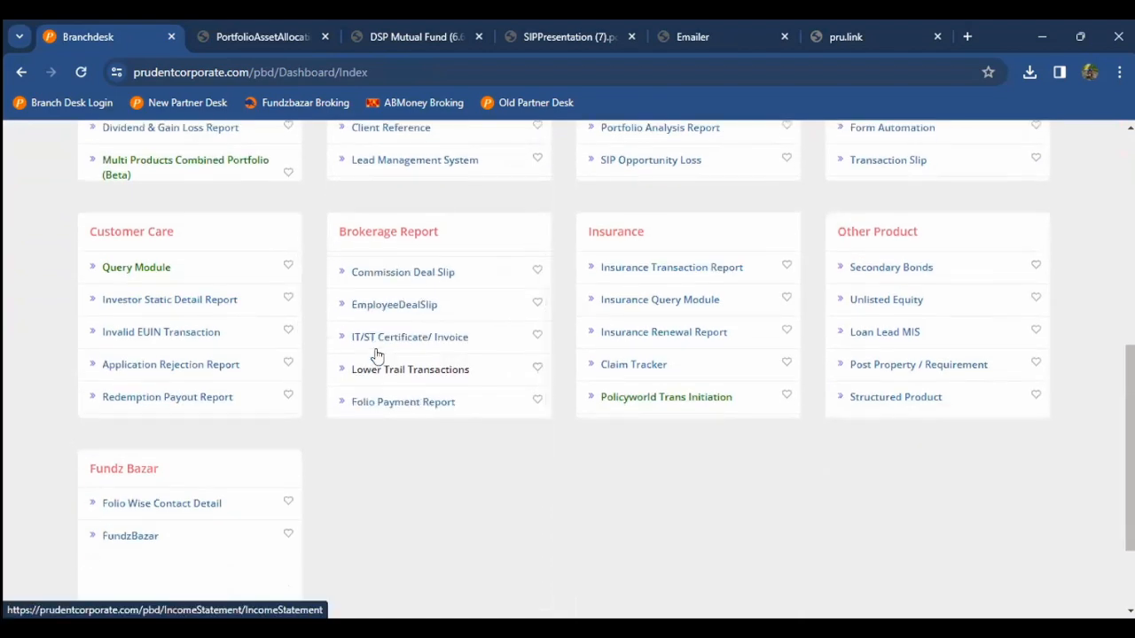
Step: Open Lower Trail Transactions and filter it to rates below 0.40
click(425, 372)
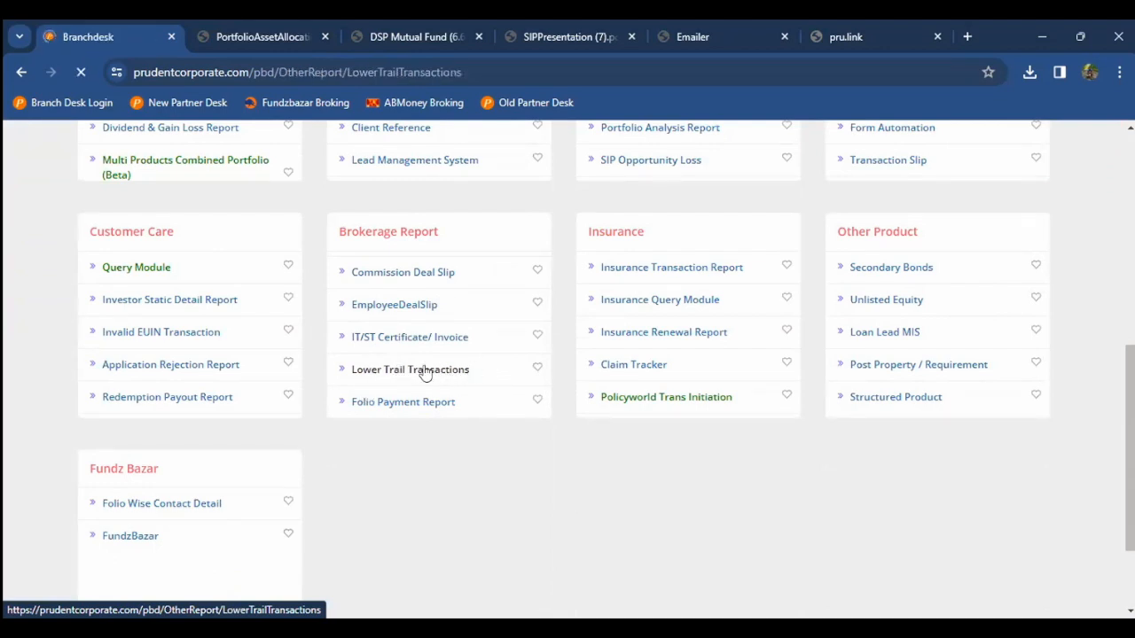
scroll(426, 373, down, 1)
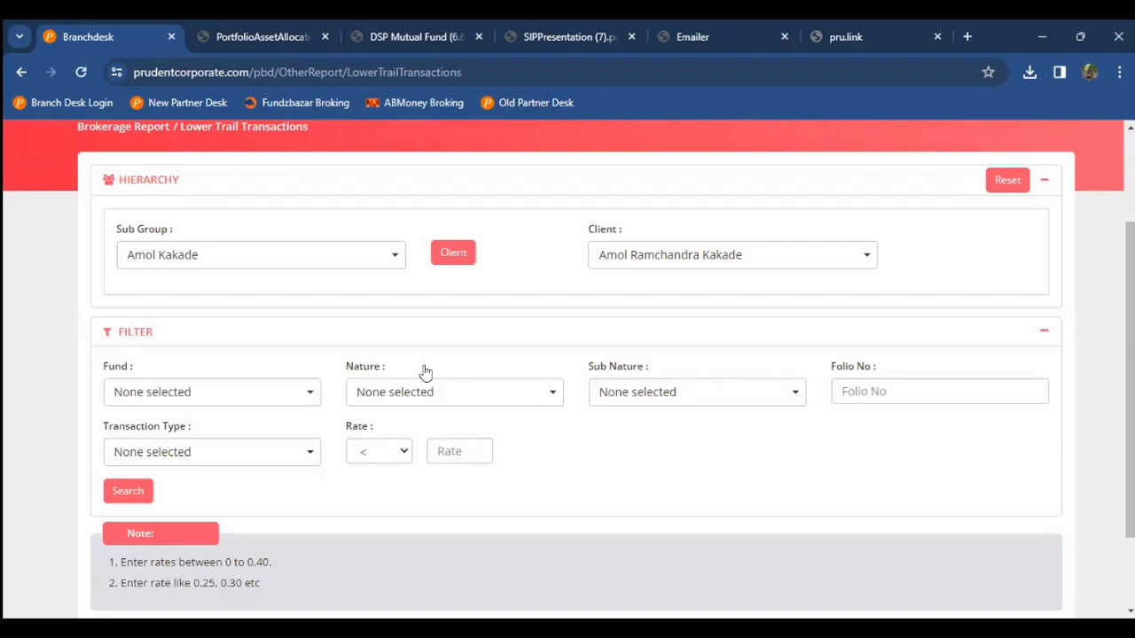
scroll(425, 372, up, 2)
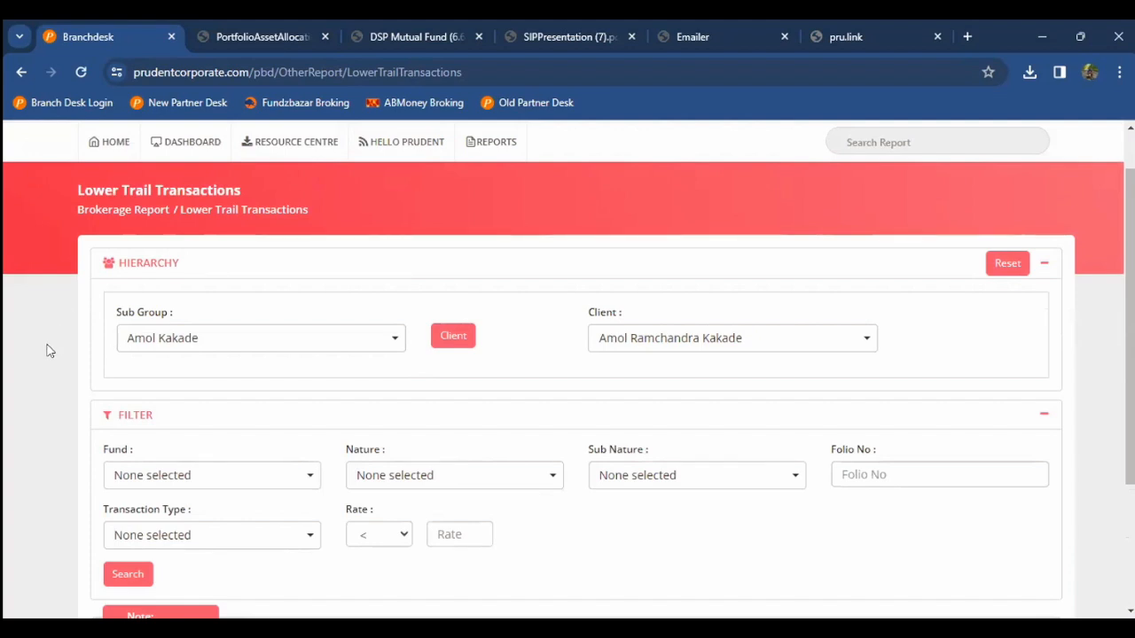
scroll(48, 350, down, 2)
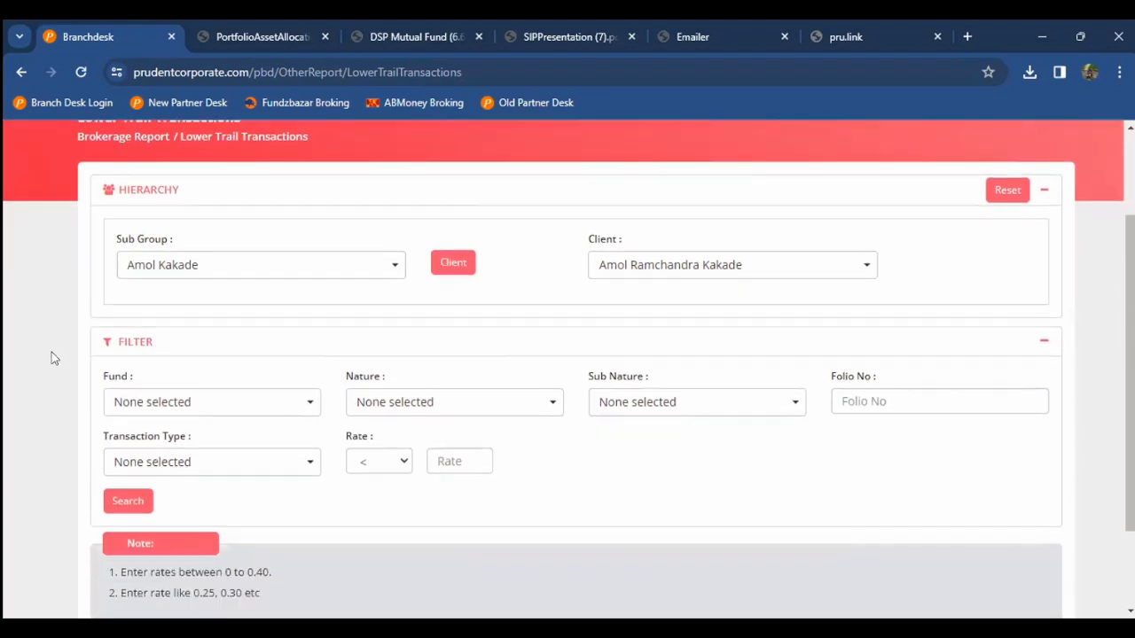
click(457, 459)
text(0.40)
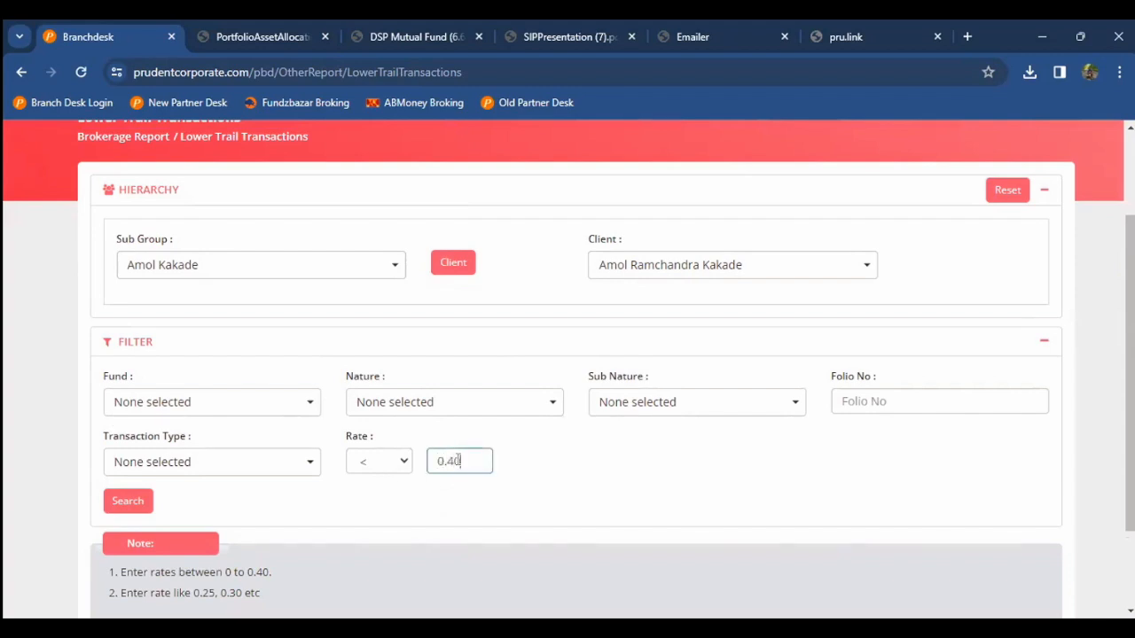
click(534, 460)
click(137, 500)
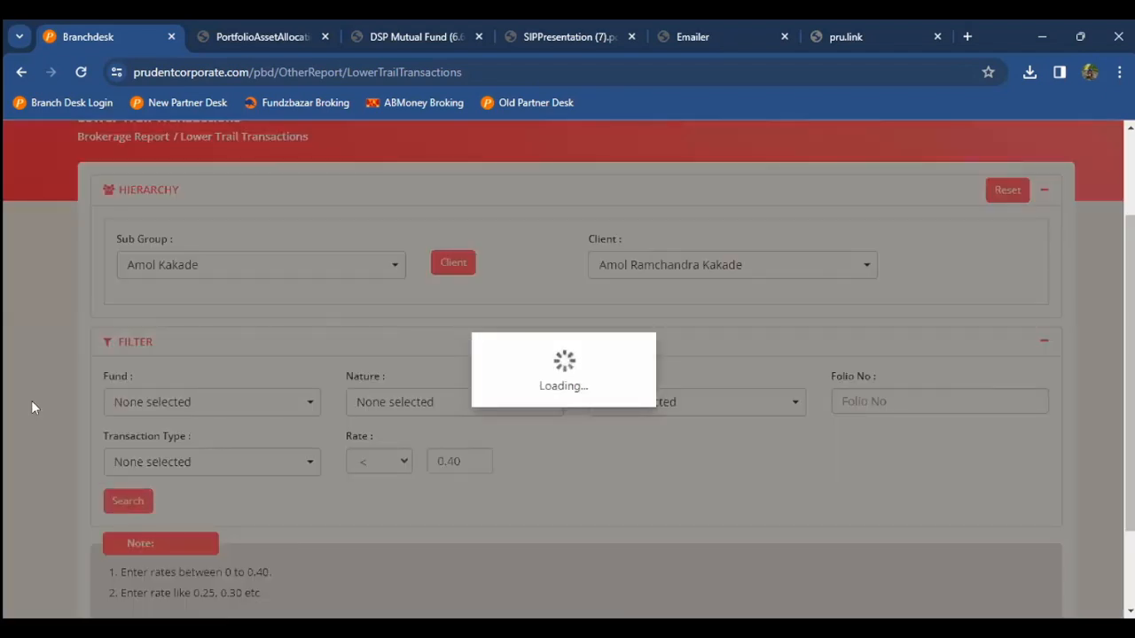
Step: Review the 15 results and inspect the third row's Rate column
scroll(31, 407, down, 2)
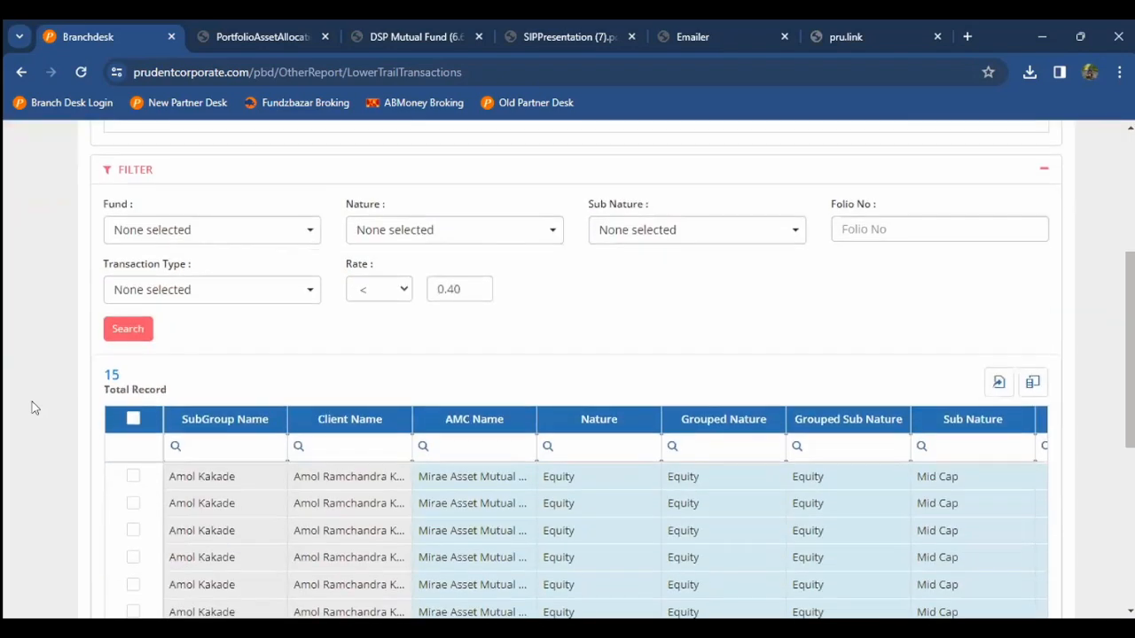
scroll(32, 407, down, 1)
scroll(32, 405, down, 1)
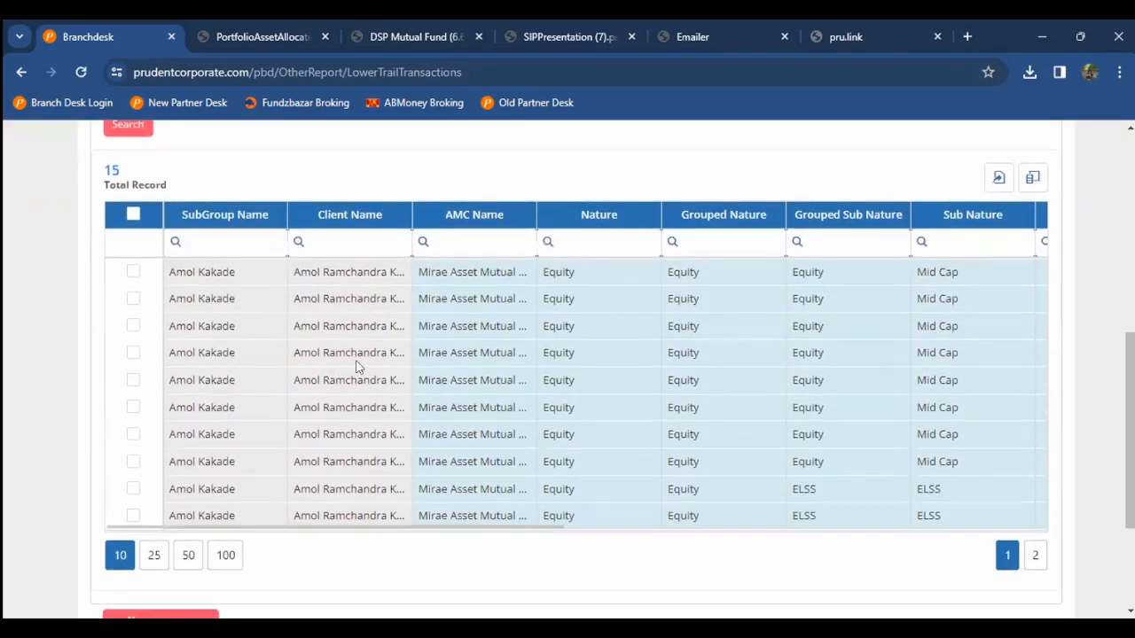
scroll(358, 367, up, 1)
click(524, 372)
key(Right)
key(Right)
key(Right)
key(Right)
key(Right)
key(Right)
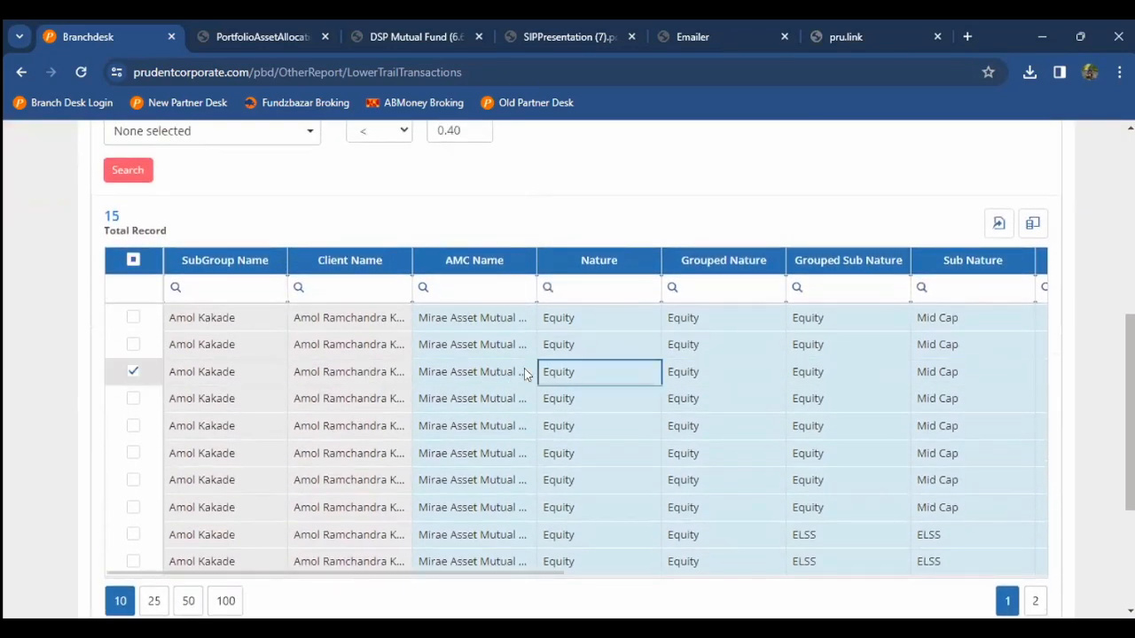
key(Right)
key(Right)
key(Right)
key(Right)
key(Right)
key(Right)
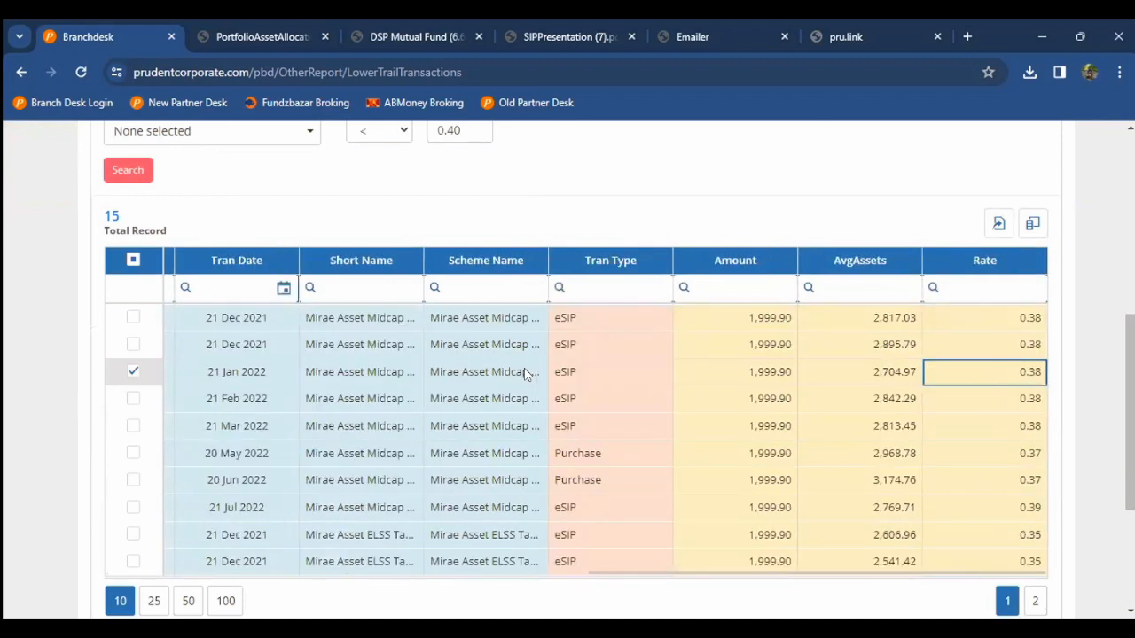
scroll(524, 374, down, 1)
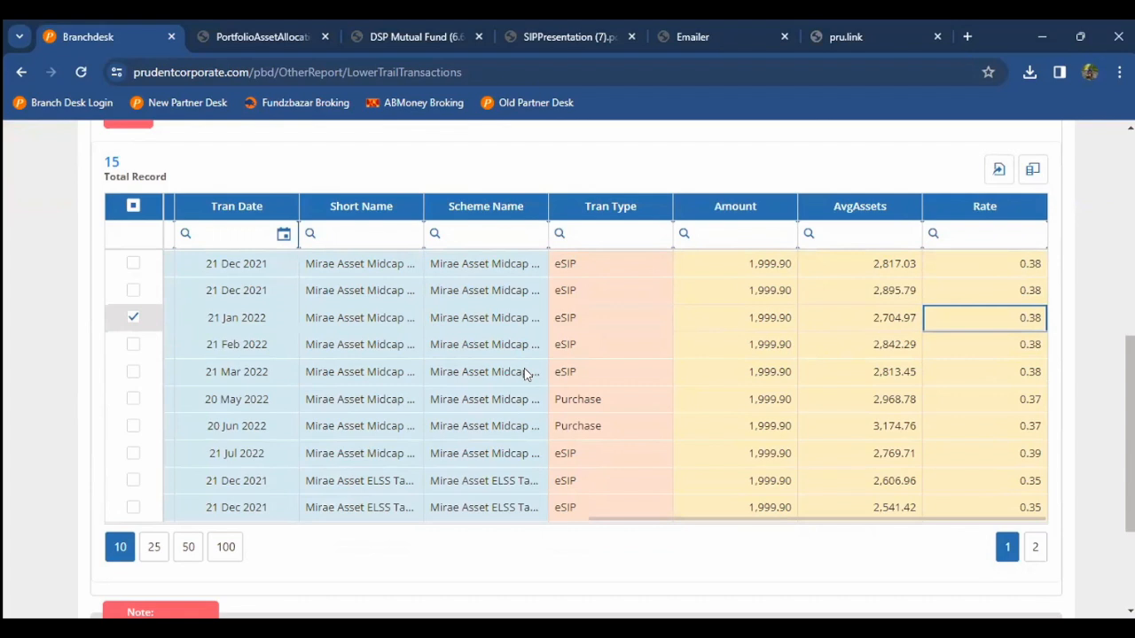
Step: Highlight the 21 Feb 2022 and 21 Dec 2021 rows, noting row 2's Midcap scheme at 0.38
double_click(390, 346)
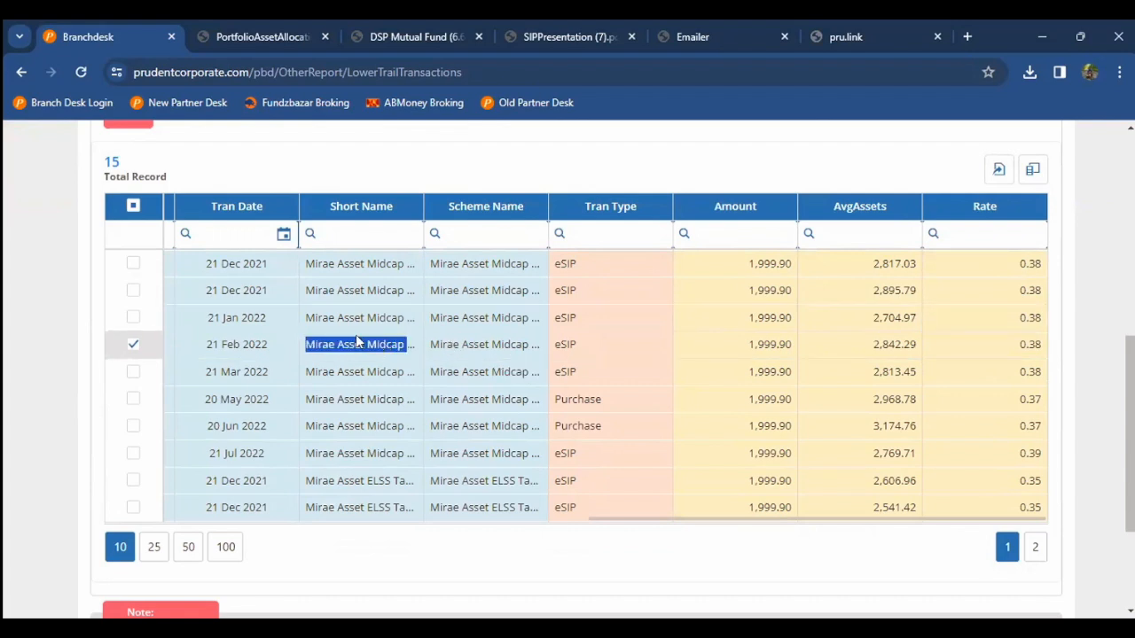
double_click(253, 292)
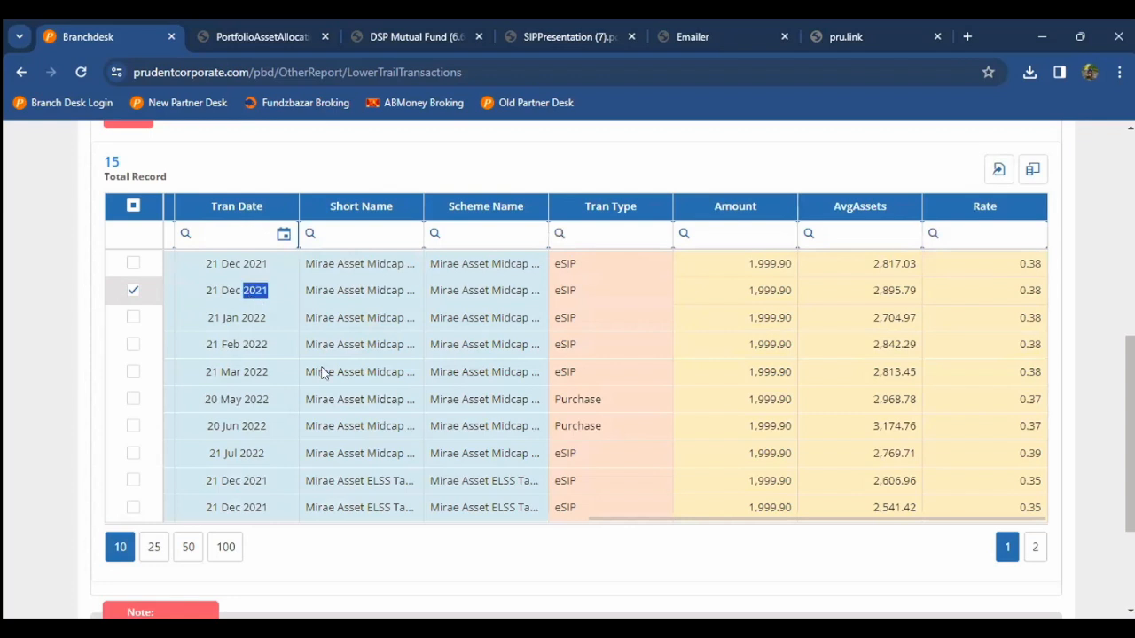
double_click(445, 291)
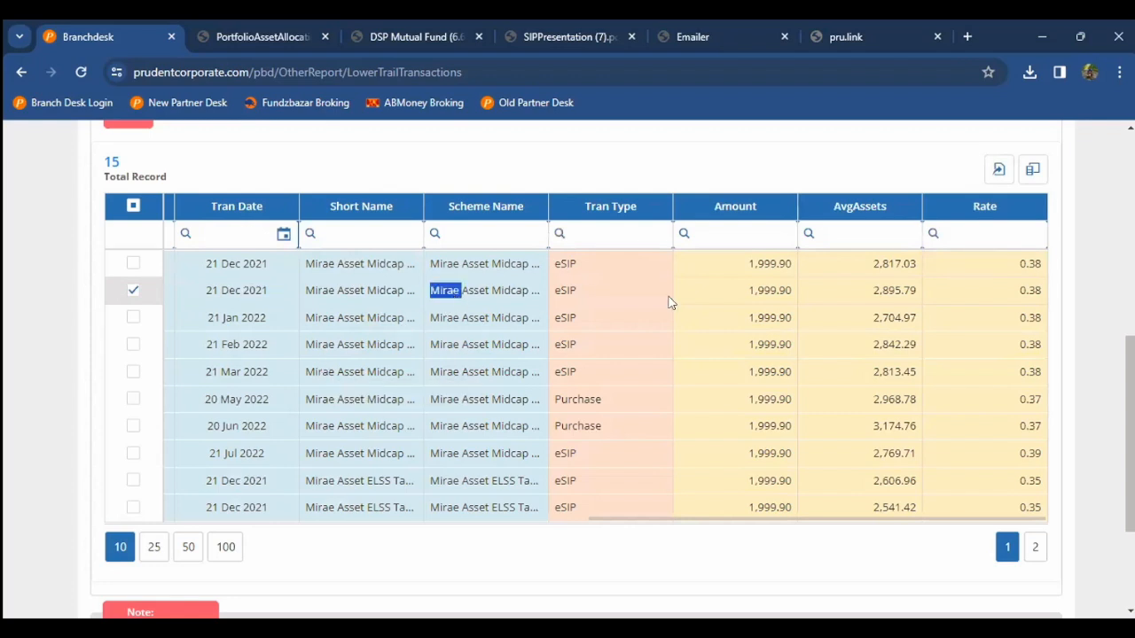
double_click(1028, 290)
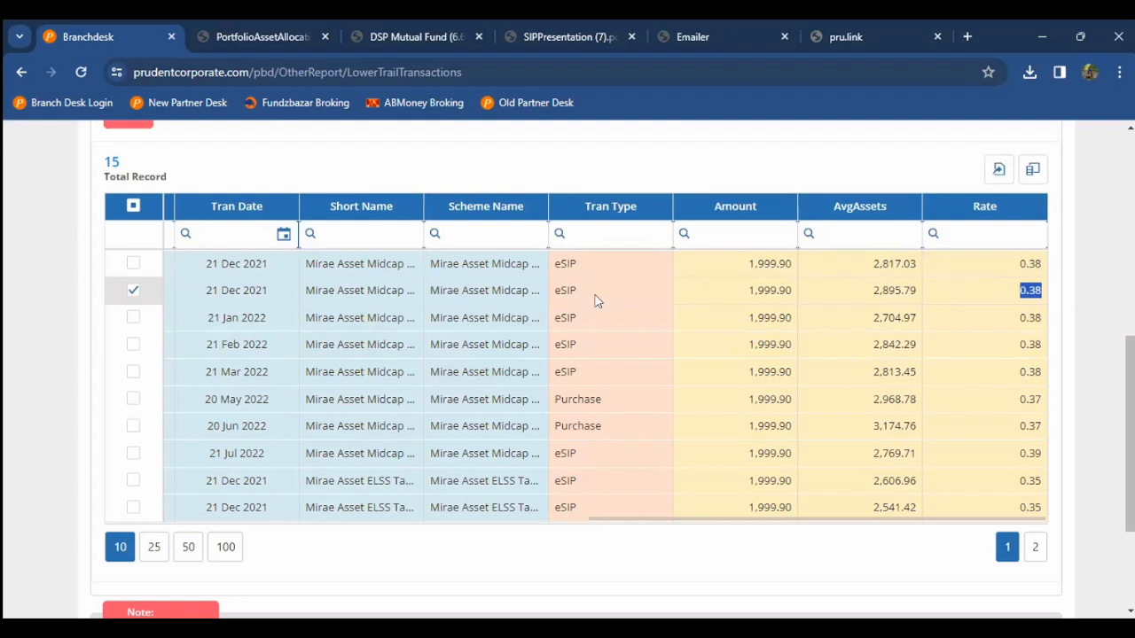
double_click(511, 290)
double_click(1018, 294)
Step: Return to the dashboard home and open FundzBazar from the Fundz Bazar panel
scroll(952, 310, up, 6)
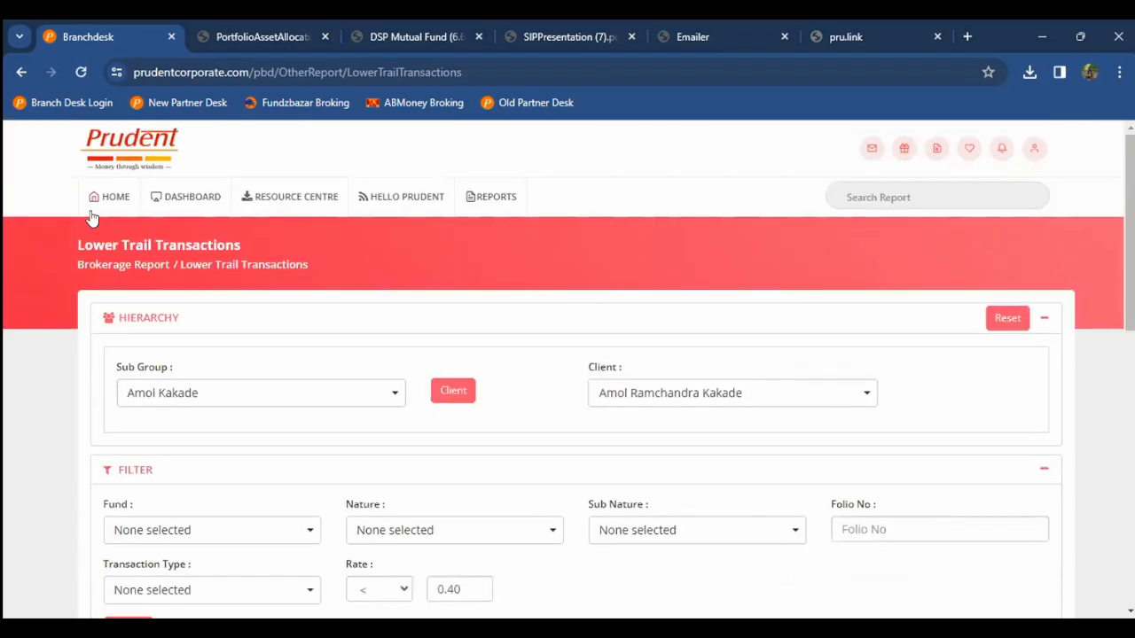
click(99, 207)
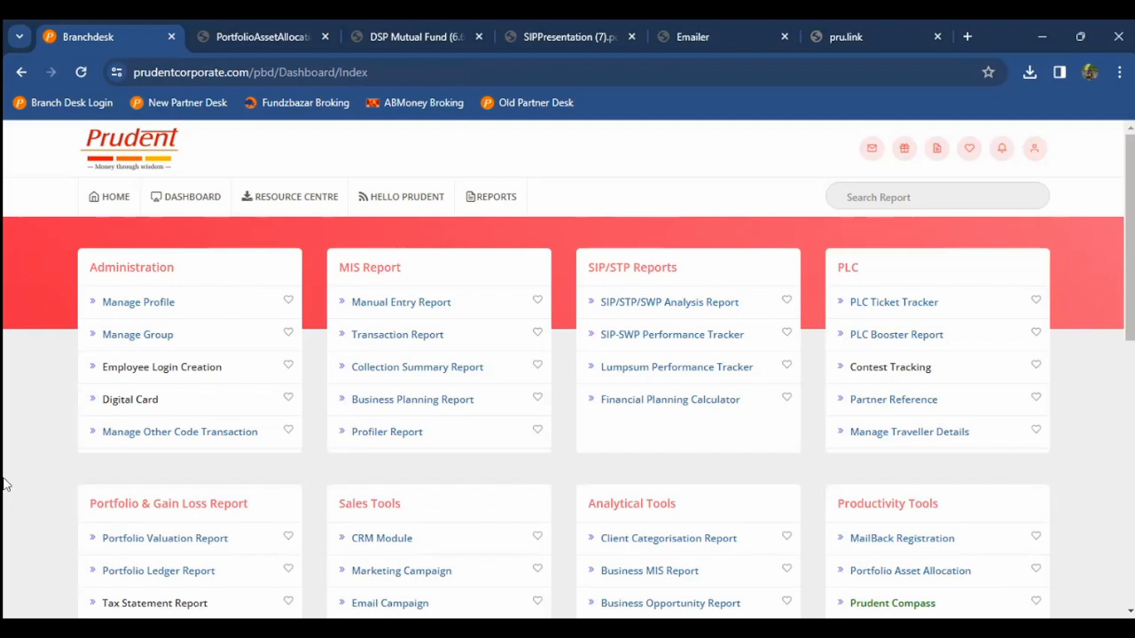
scroll(5, 485, down, 5)
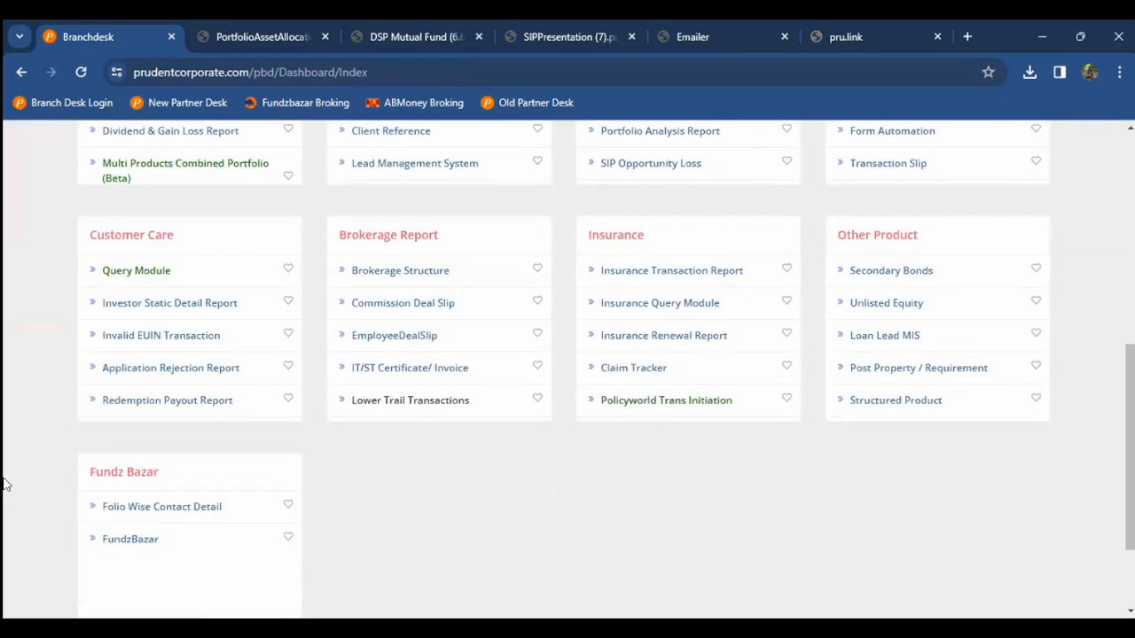
scroll(5, 485, down, 1)
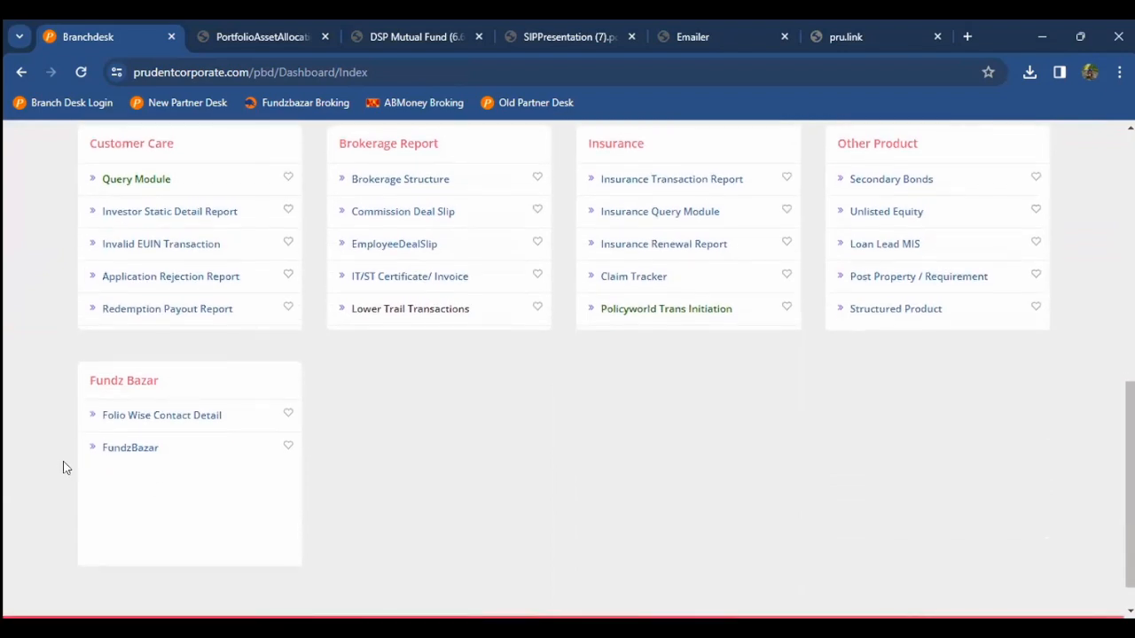
click(124, 452)
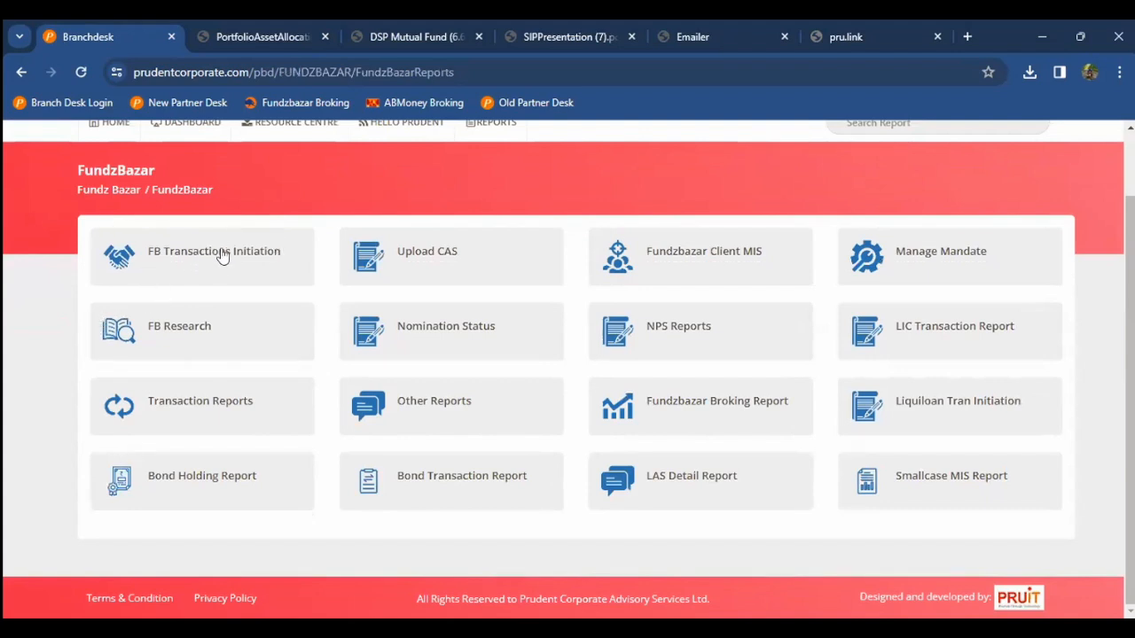
Step: Open FB Transactions Initiation, glance at the Group list, and switch to Multiple Transactions
click(194, 259)
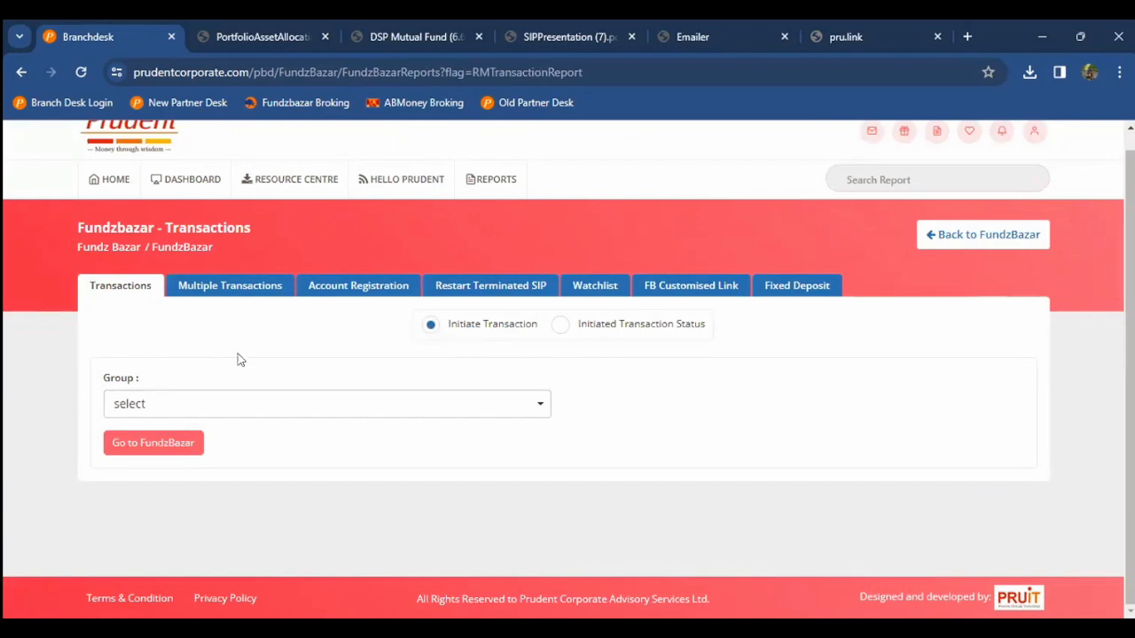
click(248, 416)
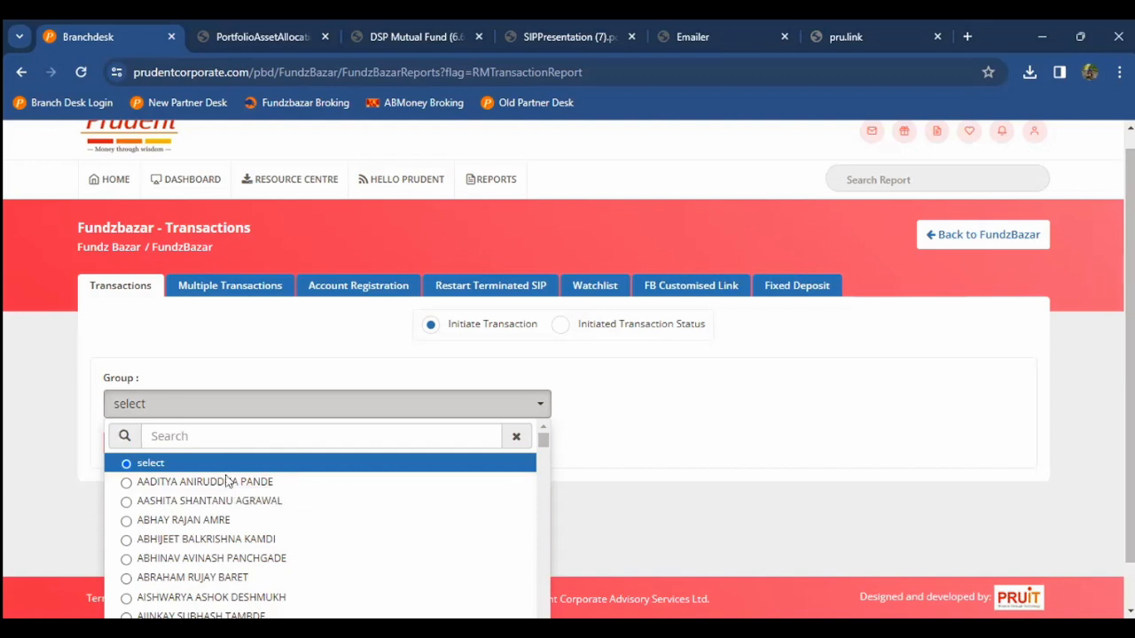
click(229, 482)
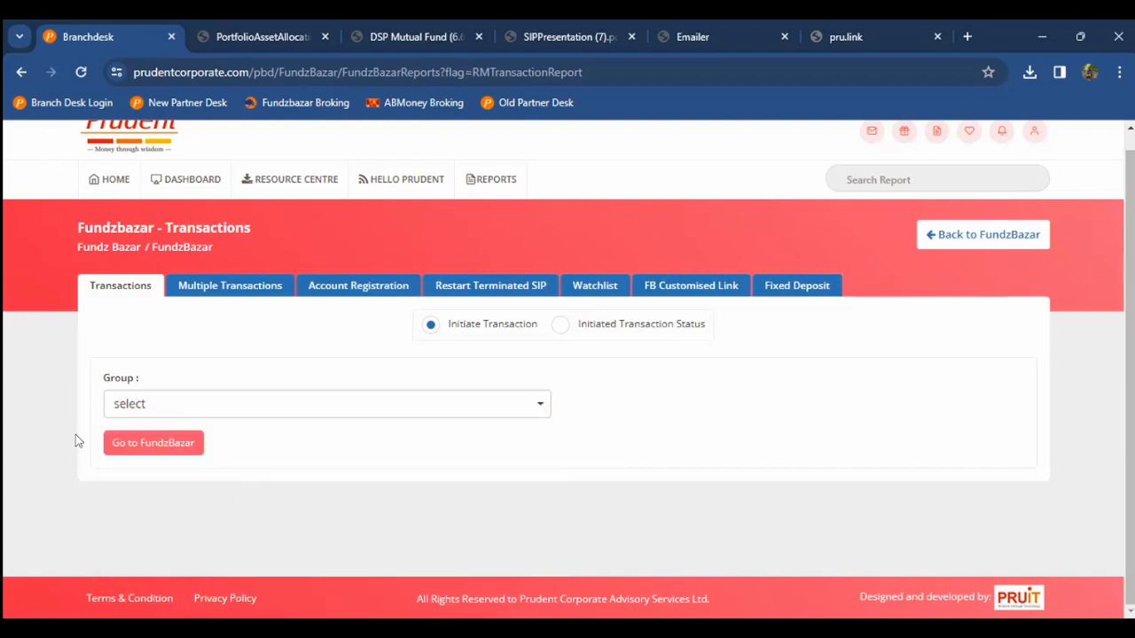
click(222, 292)
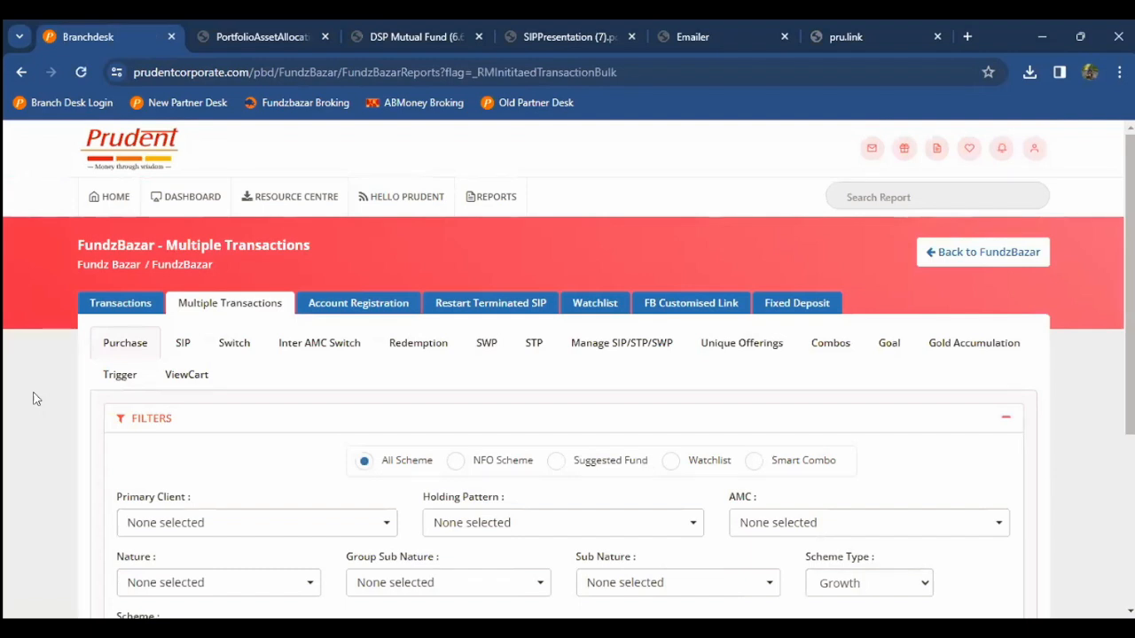
Step: Search a client by first name and set them as Primary Client and Holding Pattern
scroll(33, 399, down, 1)
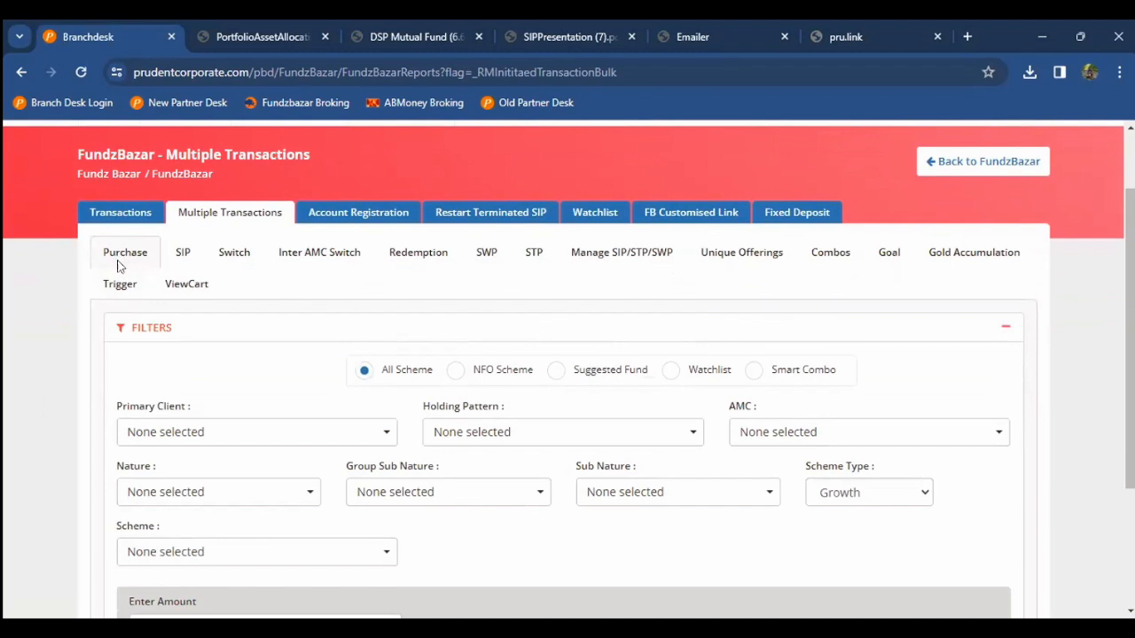
scroll(53, 412, down, 1)
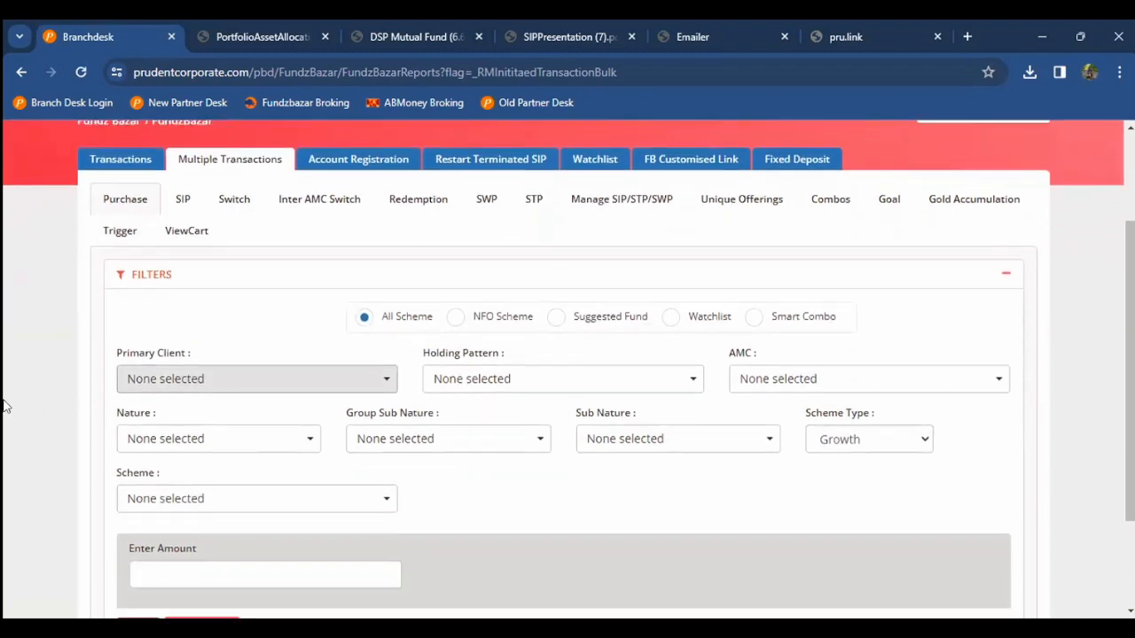
scroll(9, 403, down, 1)
click(169, 363)
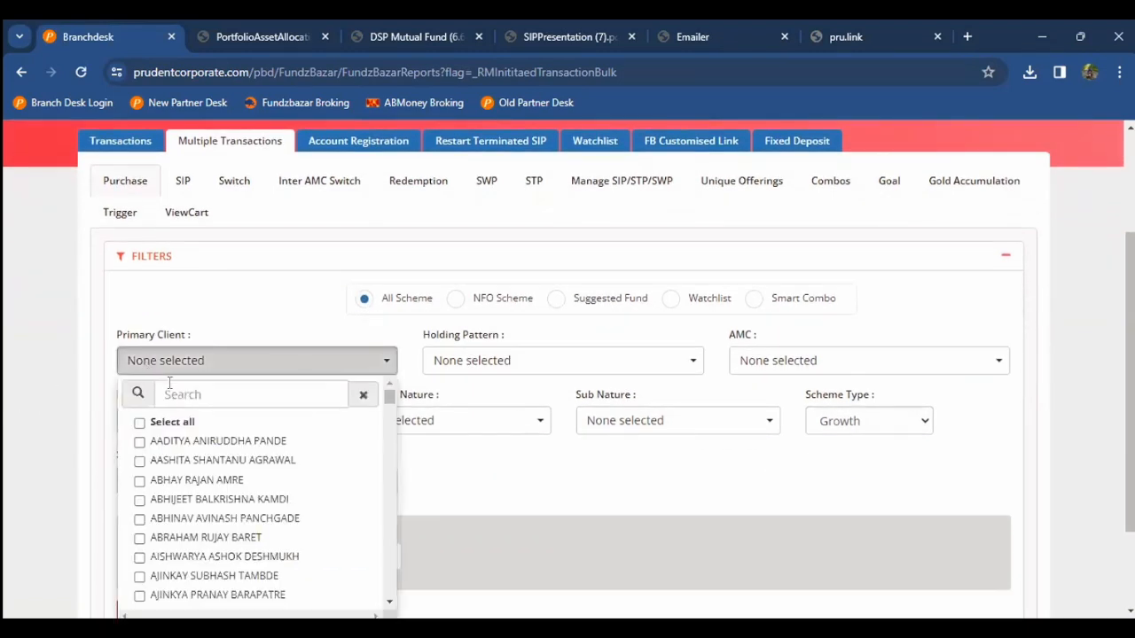
click(184, 391)
text(amol)
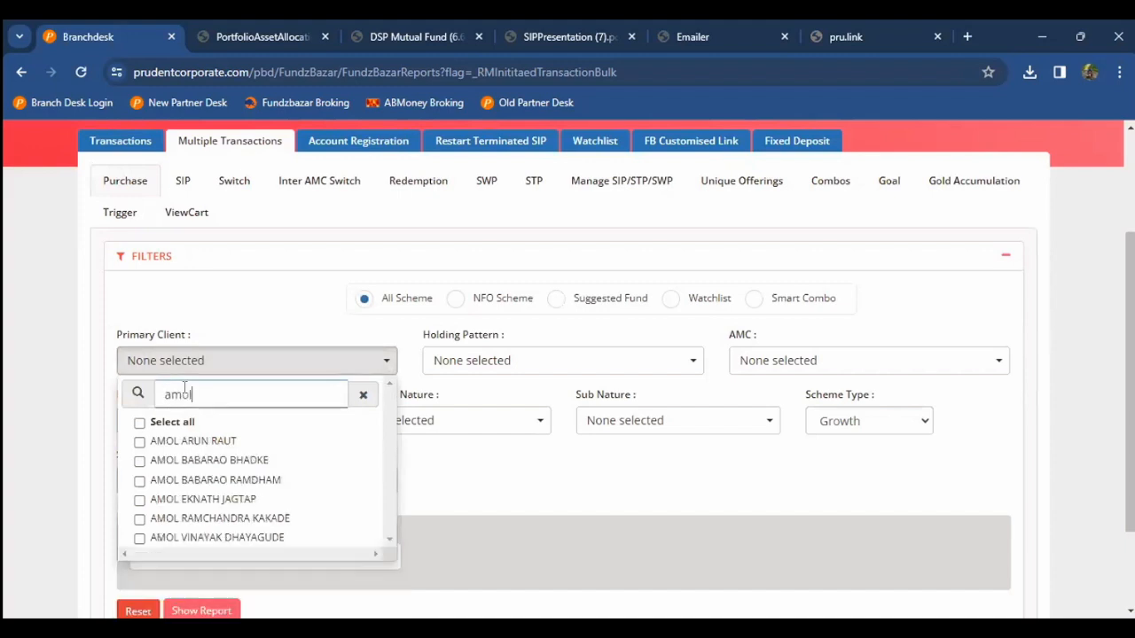
click(203, 521)
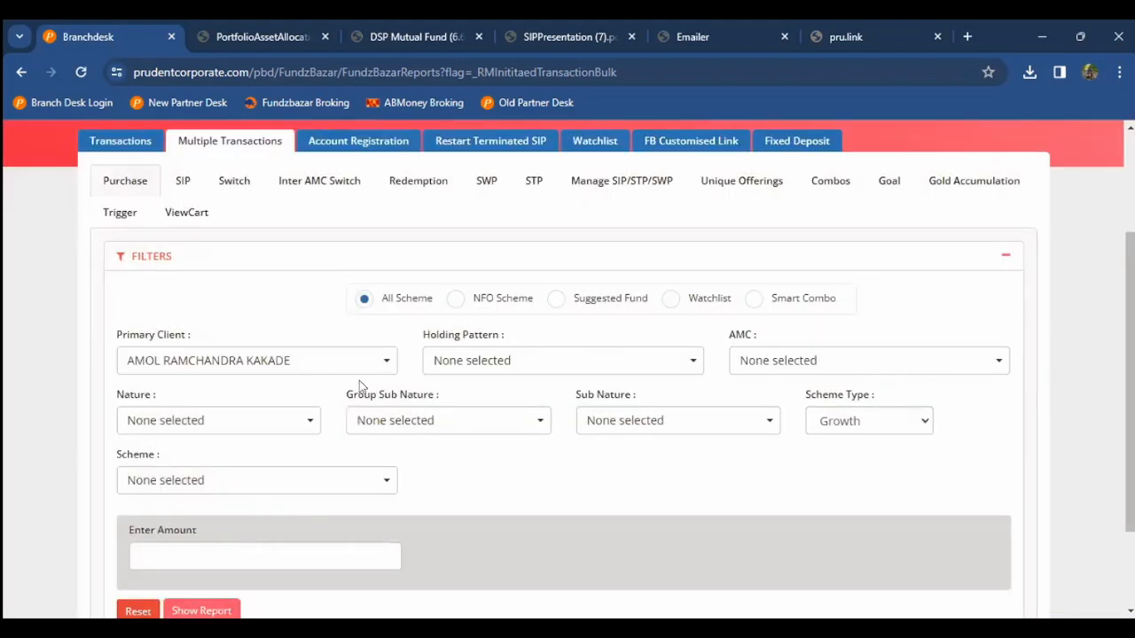
click(520, 362)
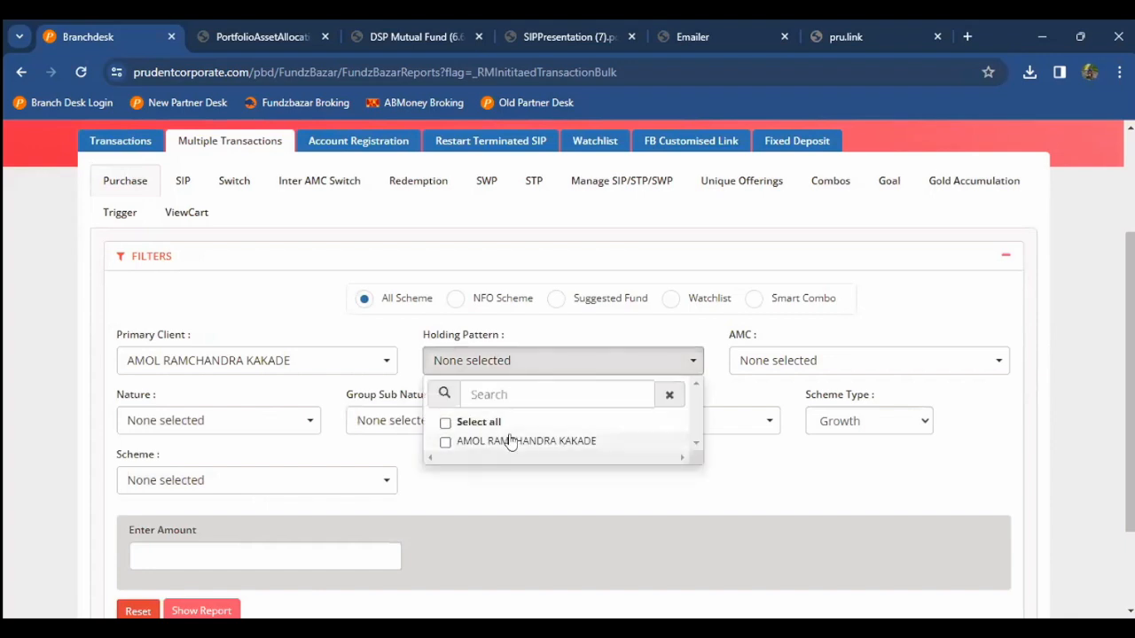
click(509, 440)
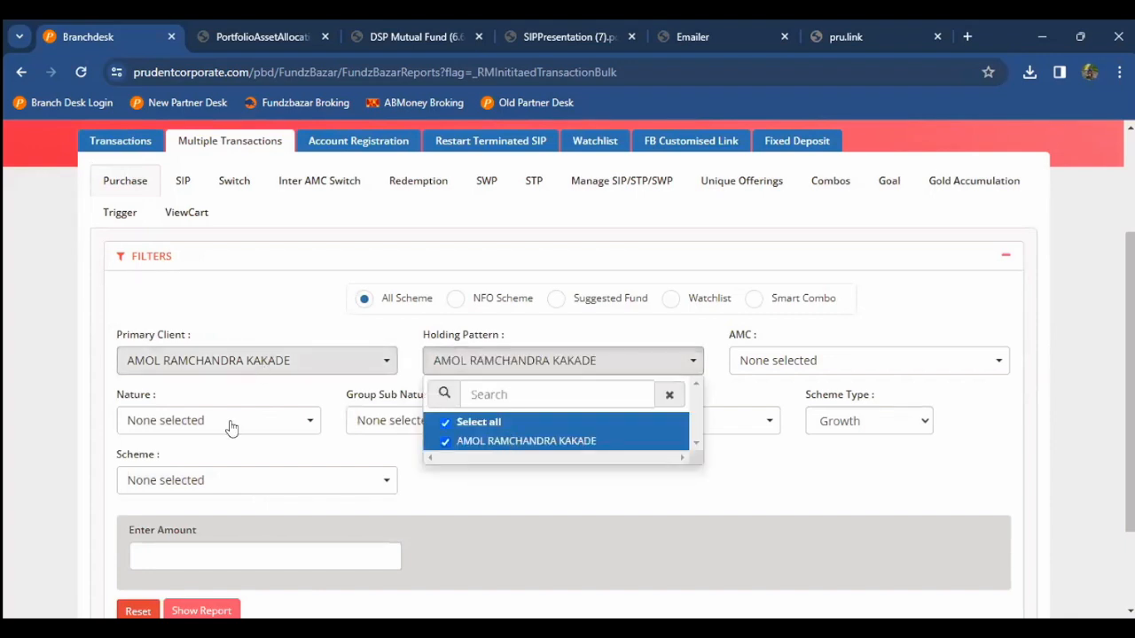
Step: Reopen the Primary Client list and select the previous search text
click(236, 364)
click(240, 397)
double_click(241, 396)
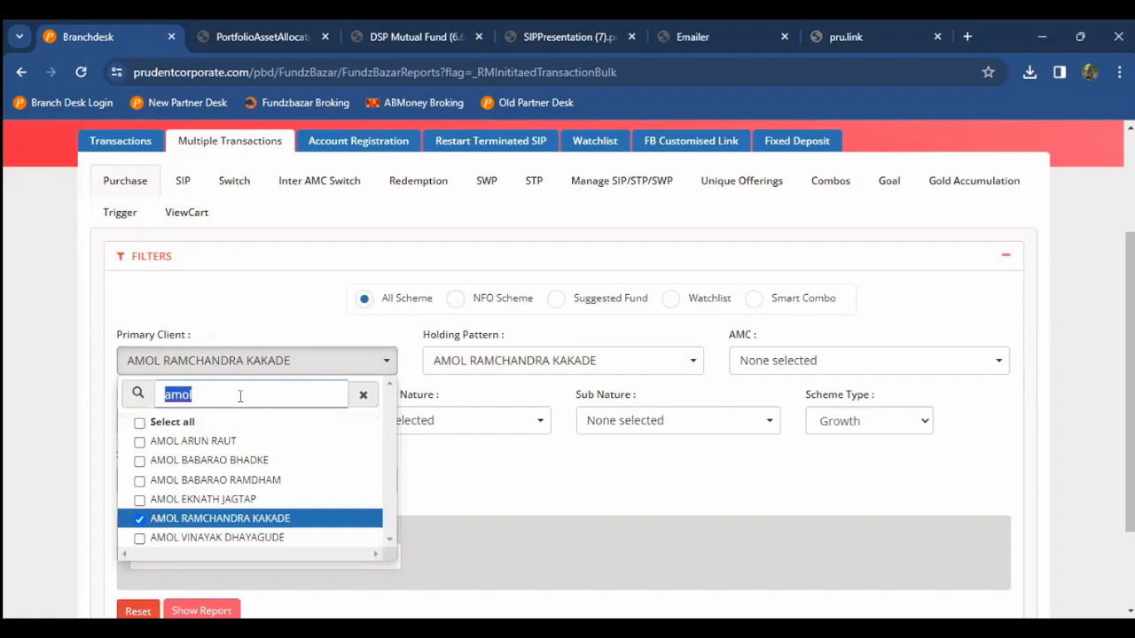
Step: Limit schemes to NFO and add a second client to the Primary Clients
click(454, 298)
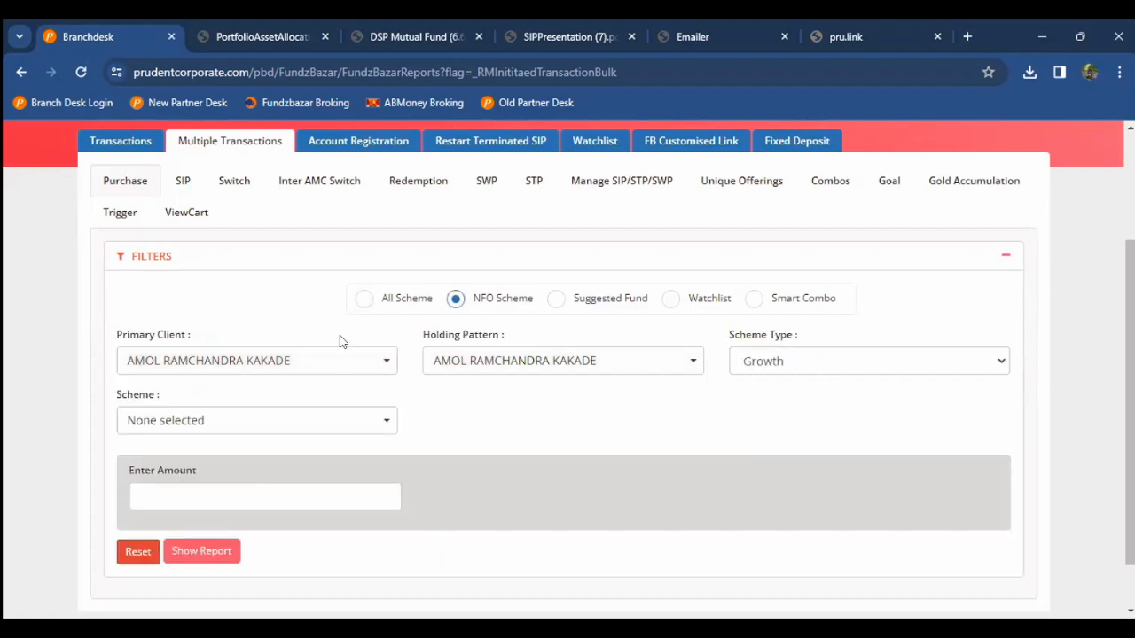
click(296, 365)
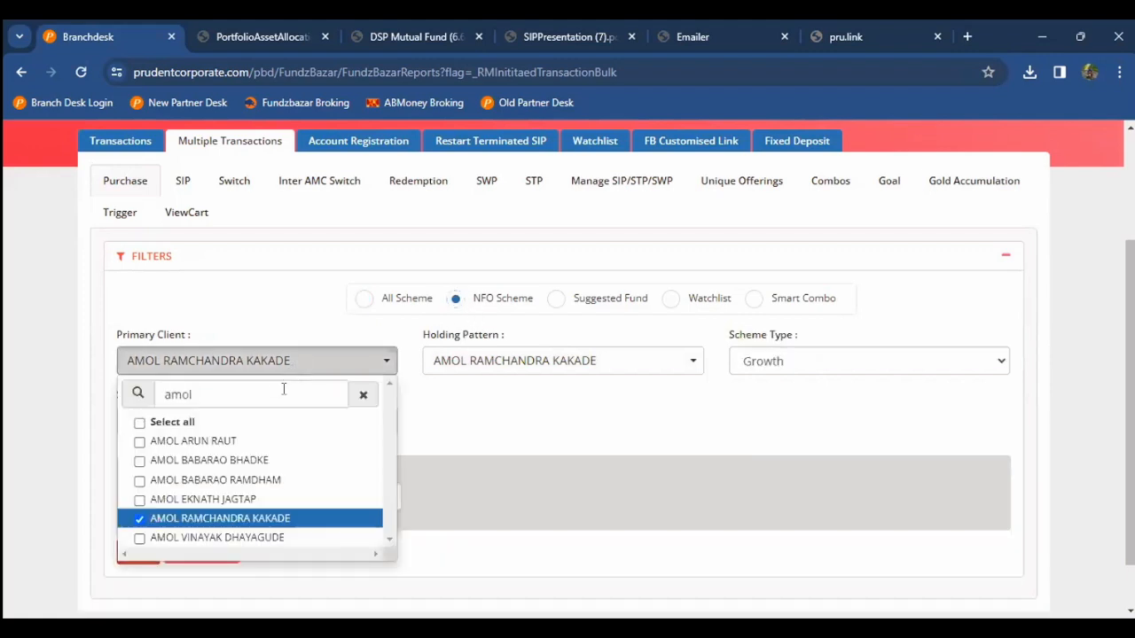
double_click(282, 390)
key(BackSpace)
text(rashm)
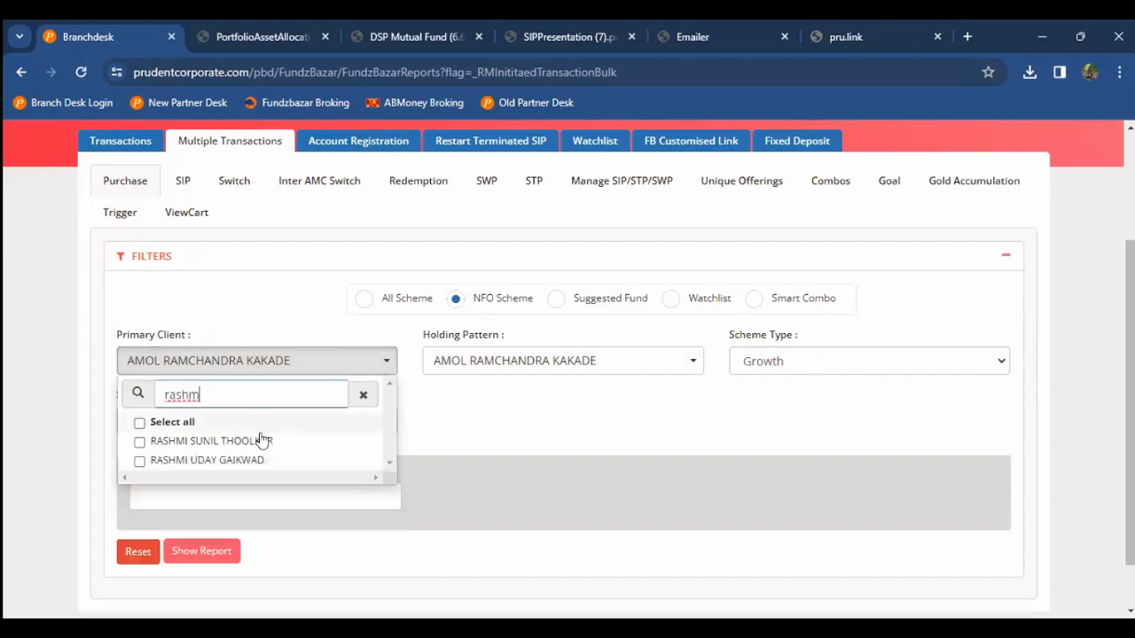
click(263, 441)
Step: Select all holding patterns to cover both clients
click(577, 362)
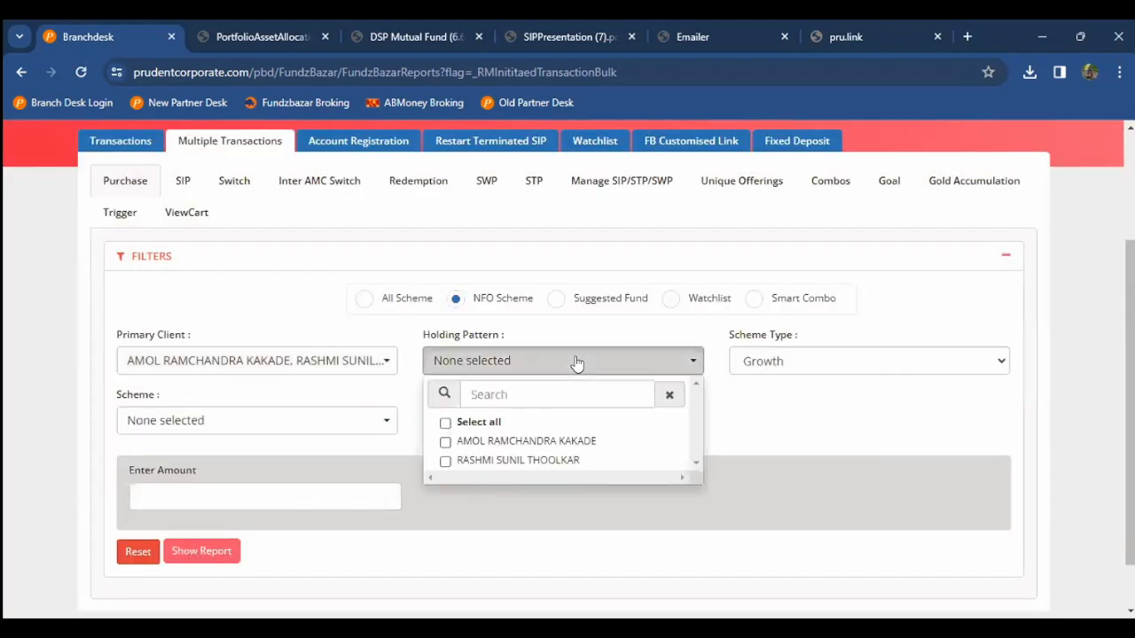
click(574, 364)
click(547, 423)
click(705, 401)
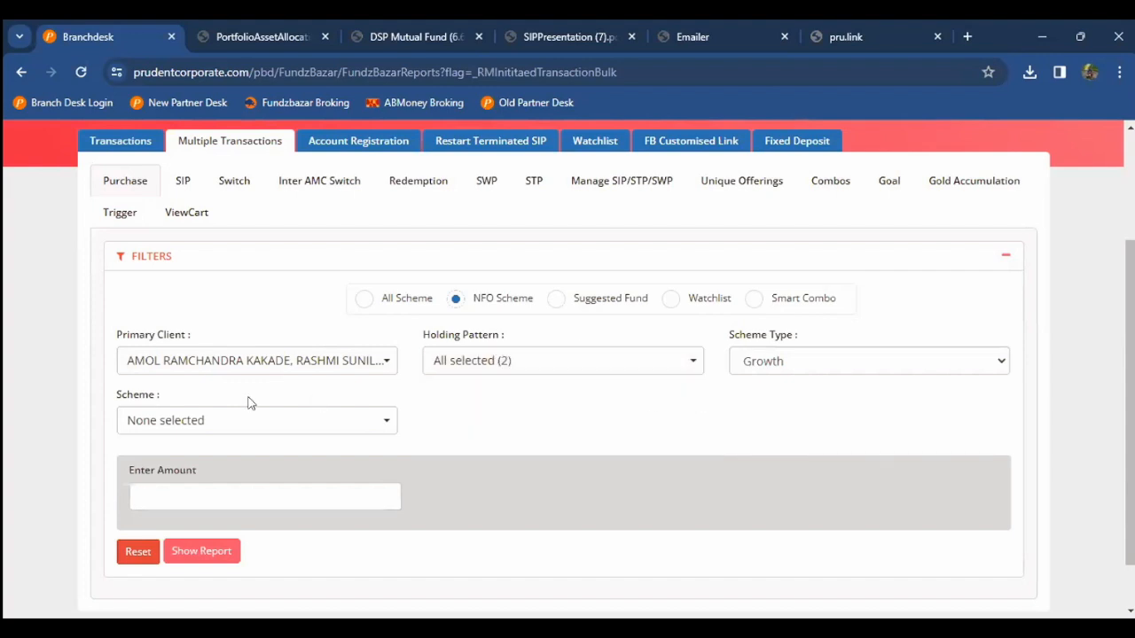
Step: Choose SBI Energy Opportunities Fund, enter amount 5000, and show the report
click(219, 428)
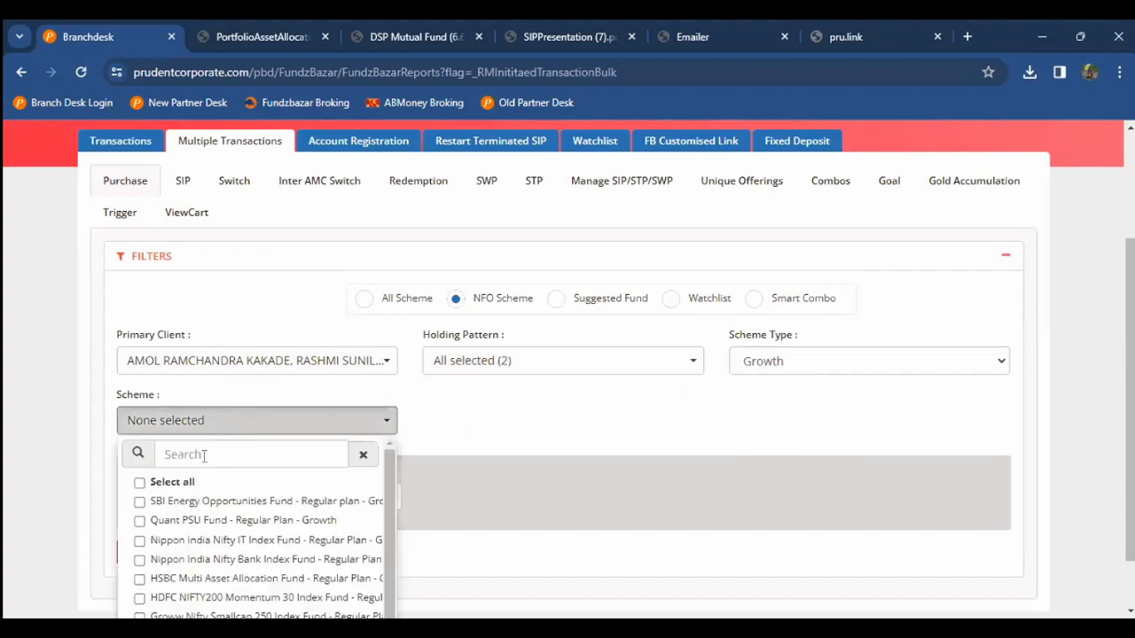
click(193, 502)
click(86, 480)
scroll(85, 477, down, 1)
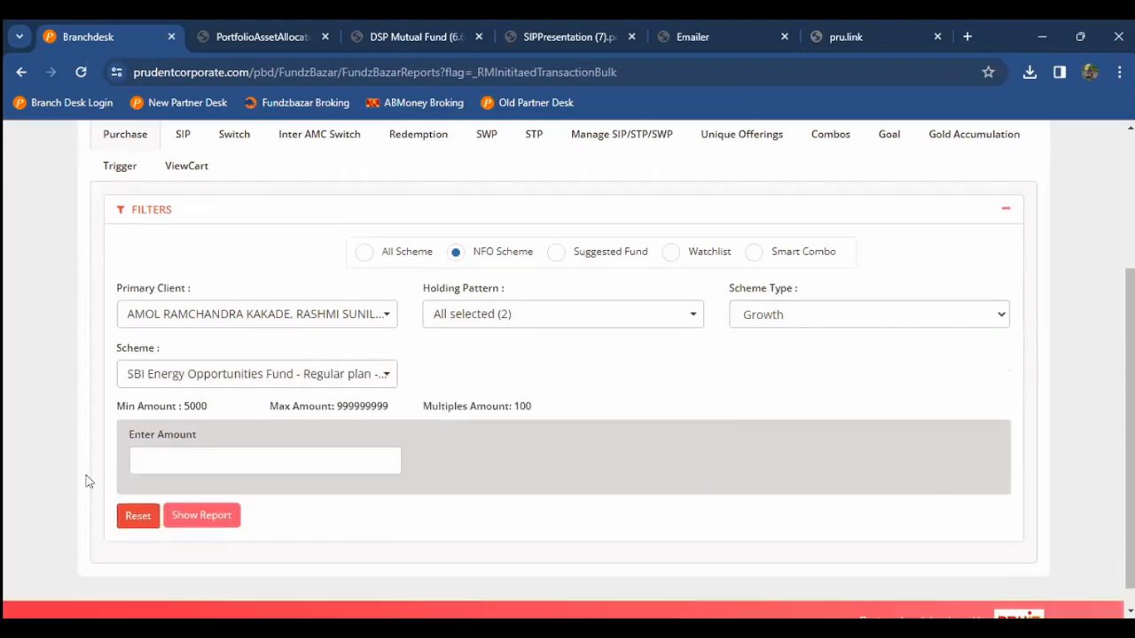
click(165, 438)
text(5000)
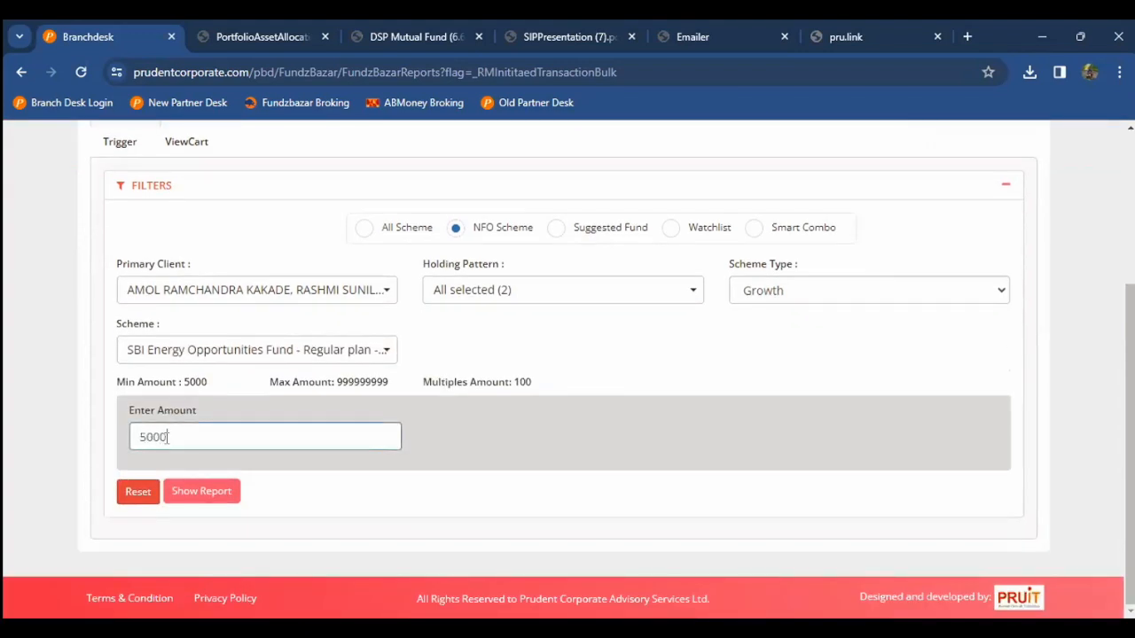
click(202, 495)
Step: Scroll through the two SBI Energy Opportunities Fund rows at 5000 with their folios
scroll(22, 446, down, 3)
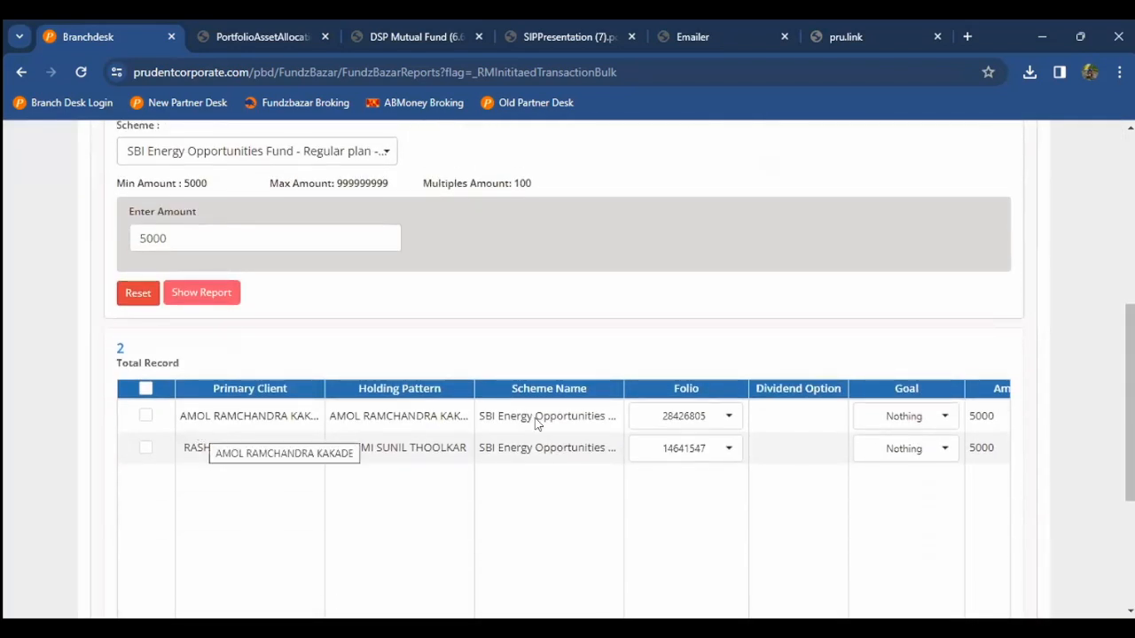
scroll(537, 423, down, 1)
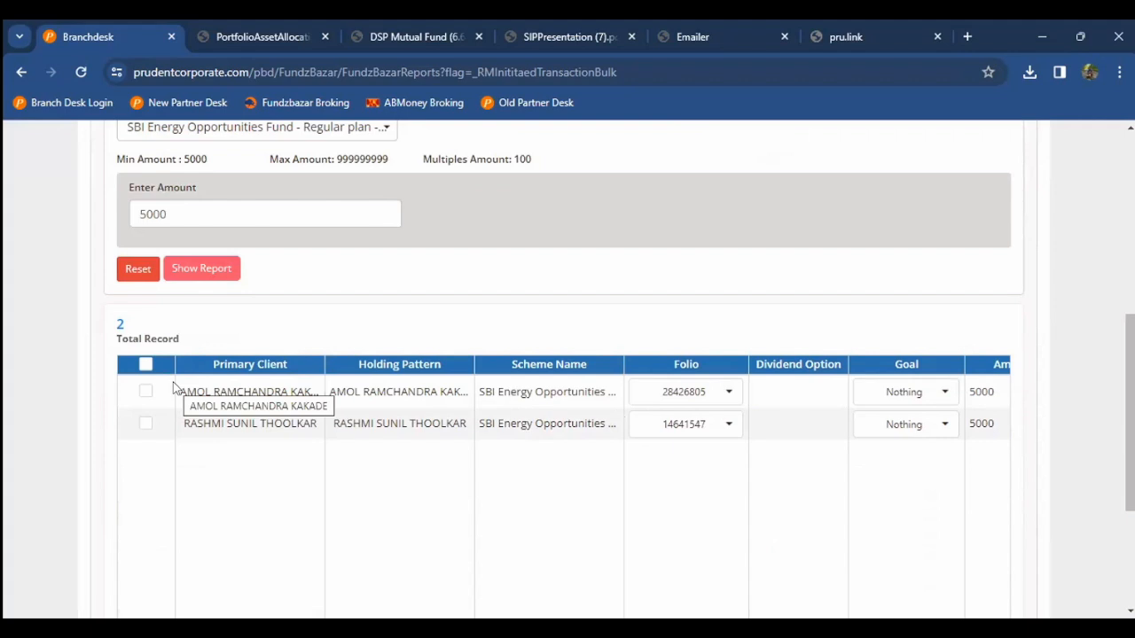
scroll(174, 388, up, 2)
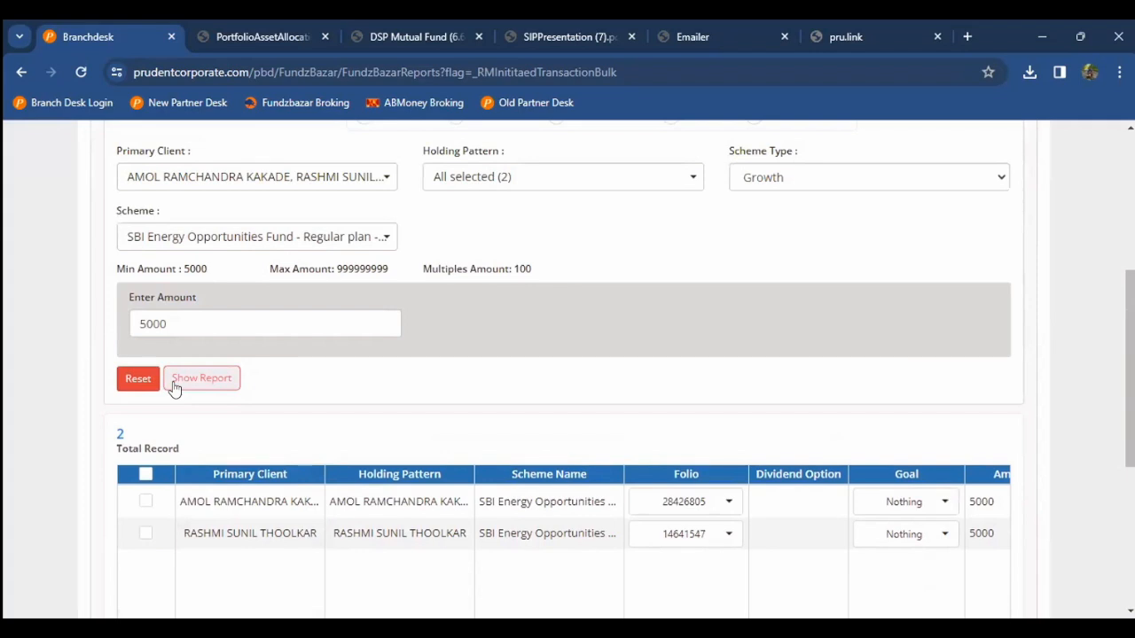
Step: Add Quant PSU Fund and Nippon India Nifty IT Index Fund, then regenerate the list
scroll(174, 389, up, 1)
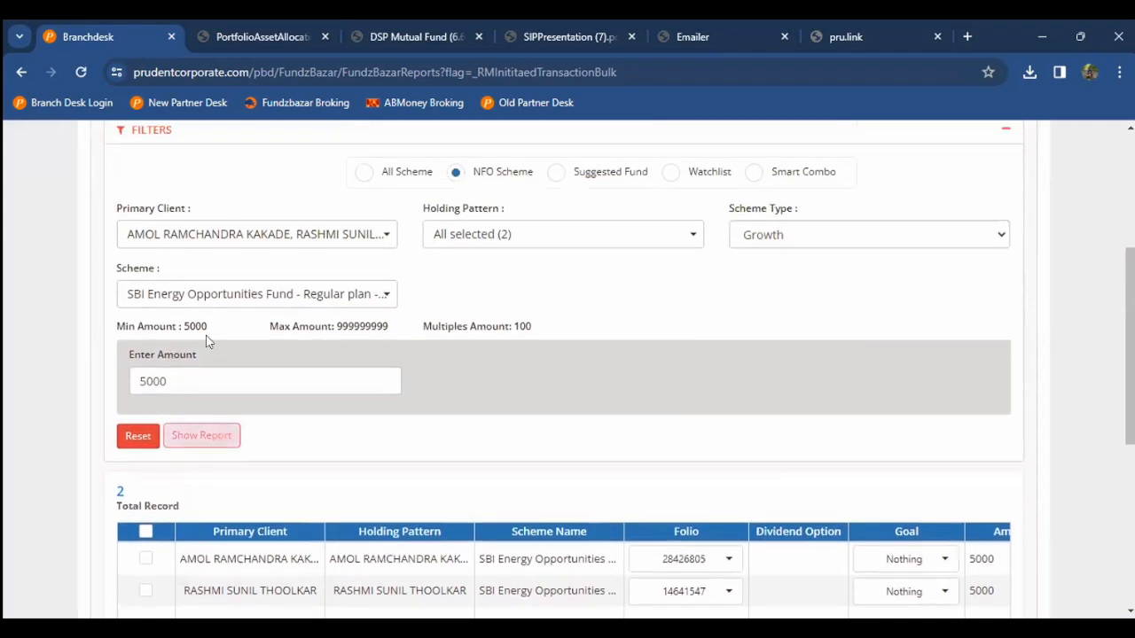
click(253, 294)
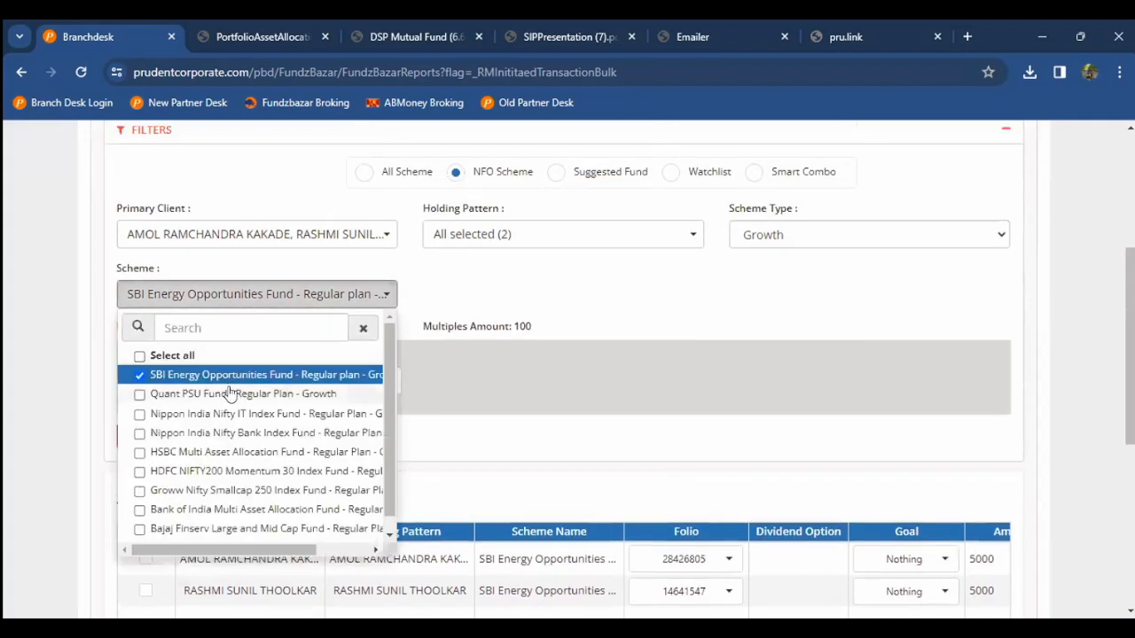
click(232, 393)
click(222, 415)
click(55, 413)
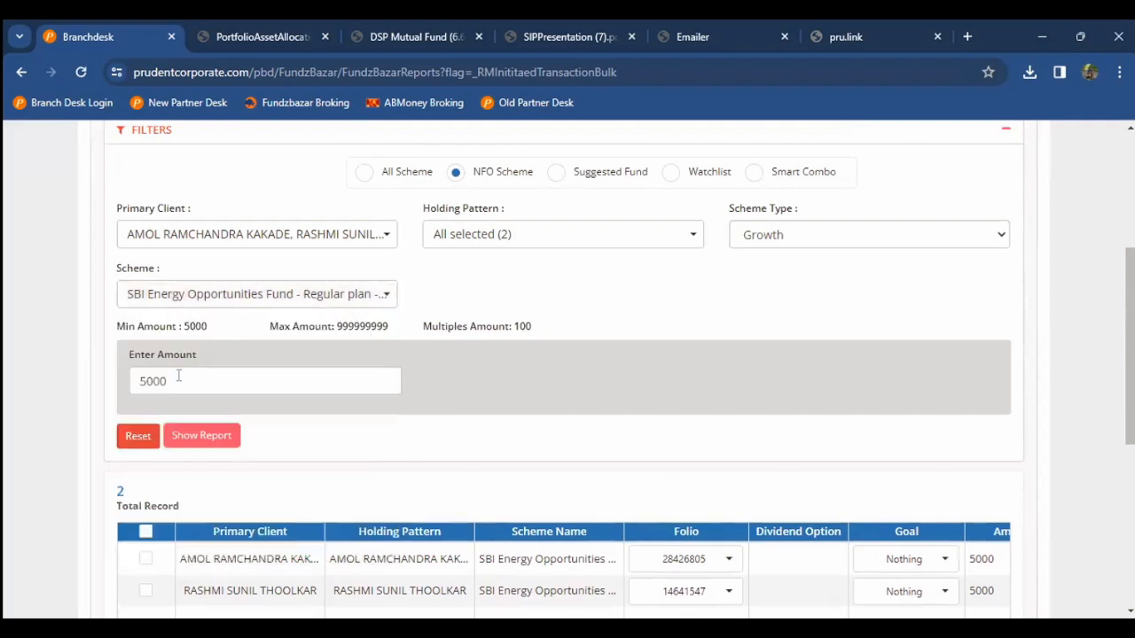
click(172, 435)
Step: Tick the second client's SBI Energy row in the 6-record grid
scroll(4, 369, down, 3)
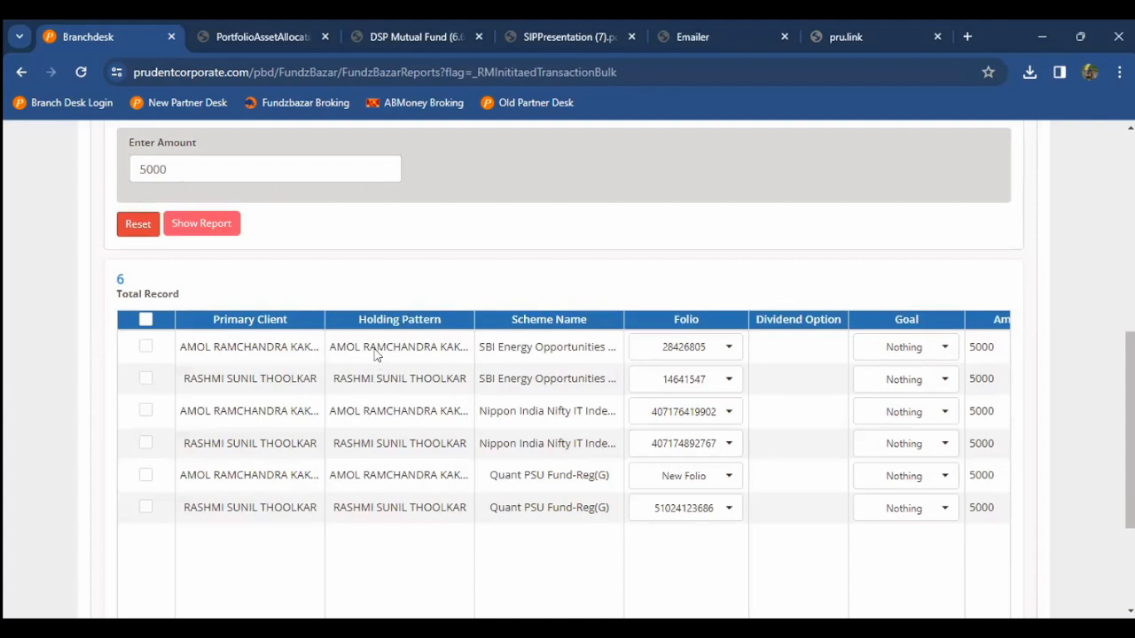
click(367, 379)
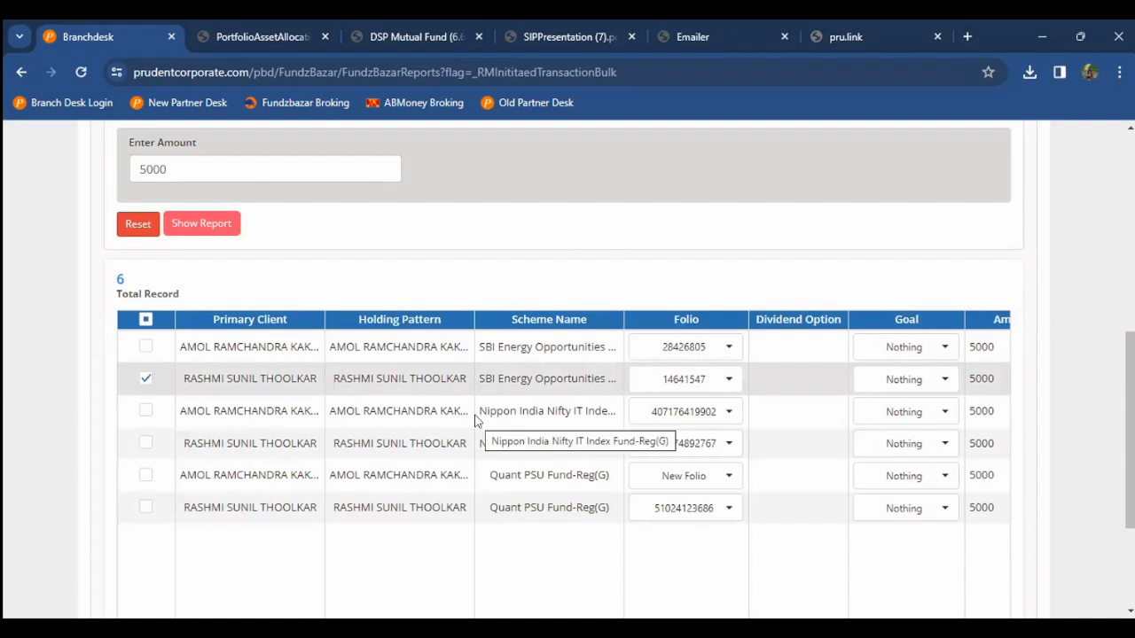
scroll(476, 420, down, 1)
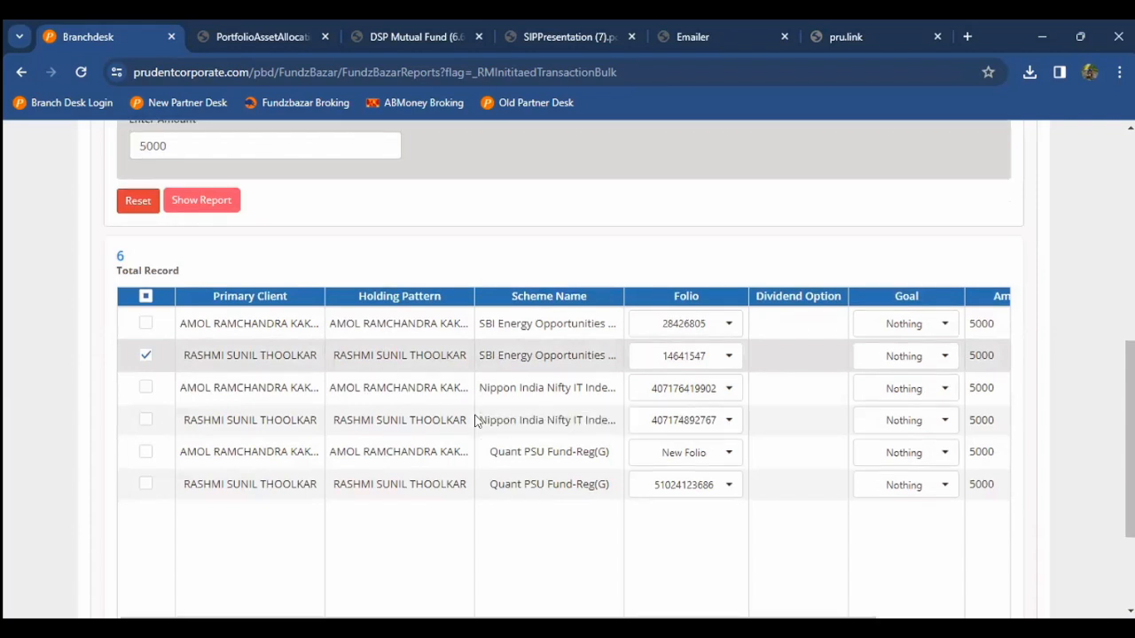
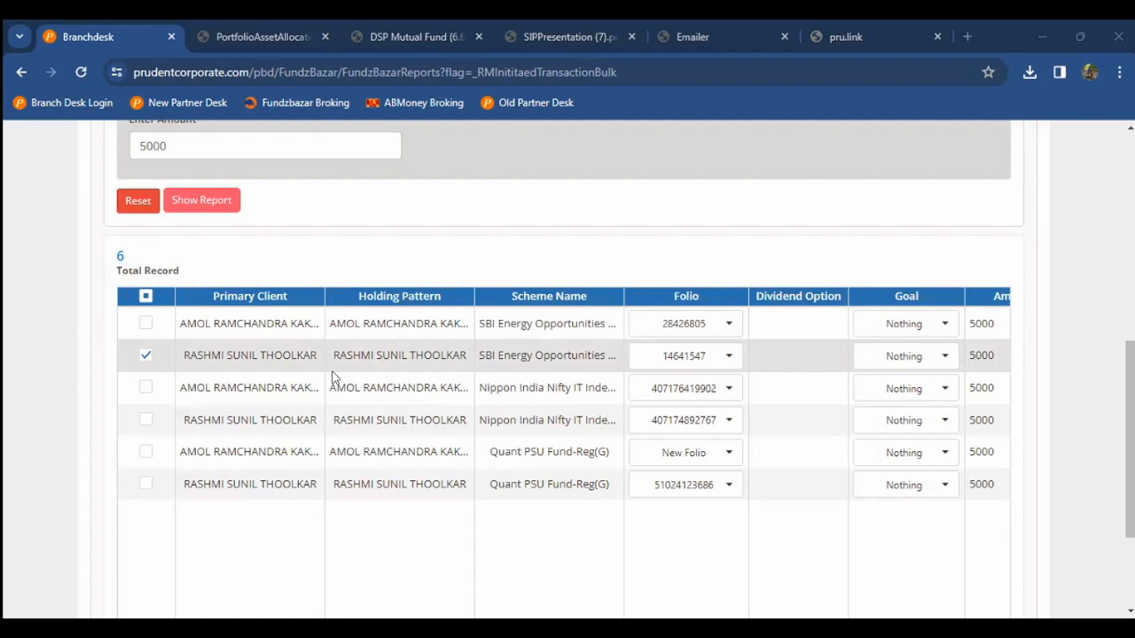
Step: Log out of the current partner account from the profile menu
drag(1130, 399, 1073, 72)
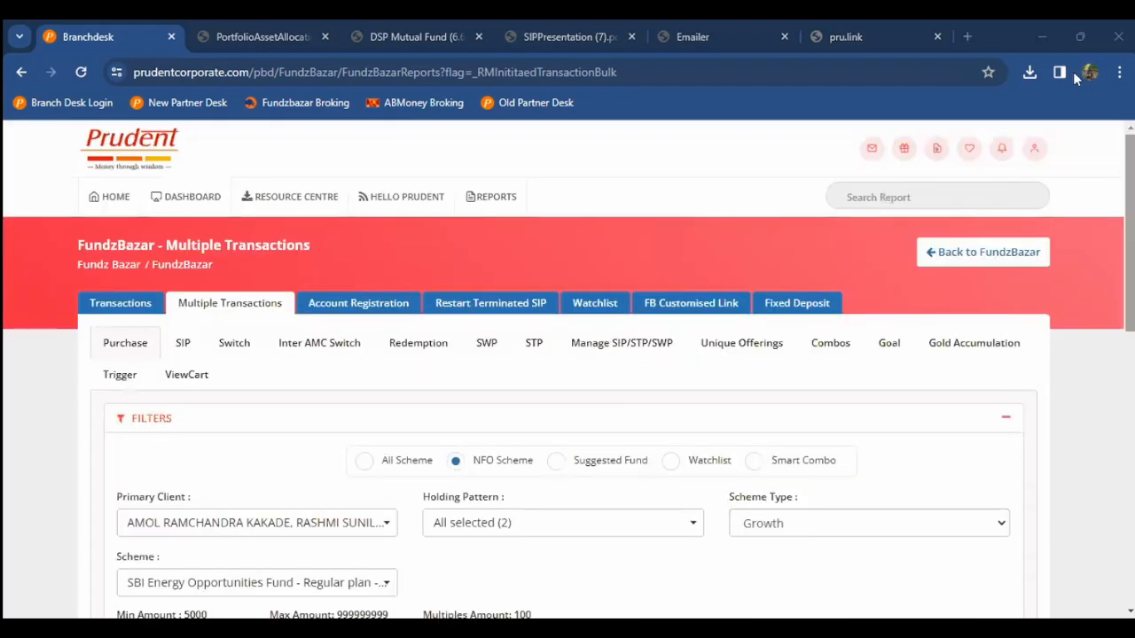
click(1033, 155)
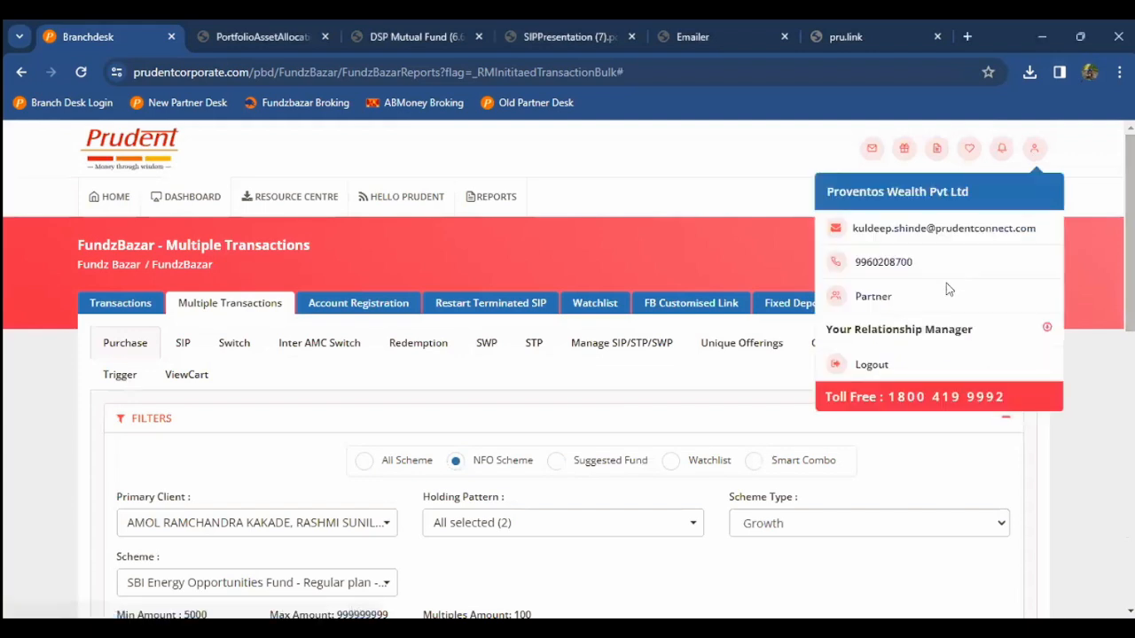
click(888, 362)
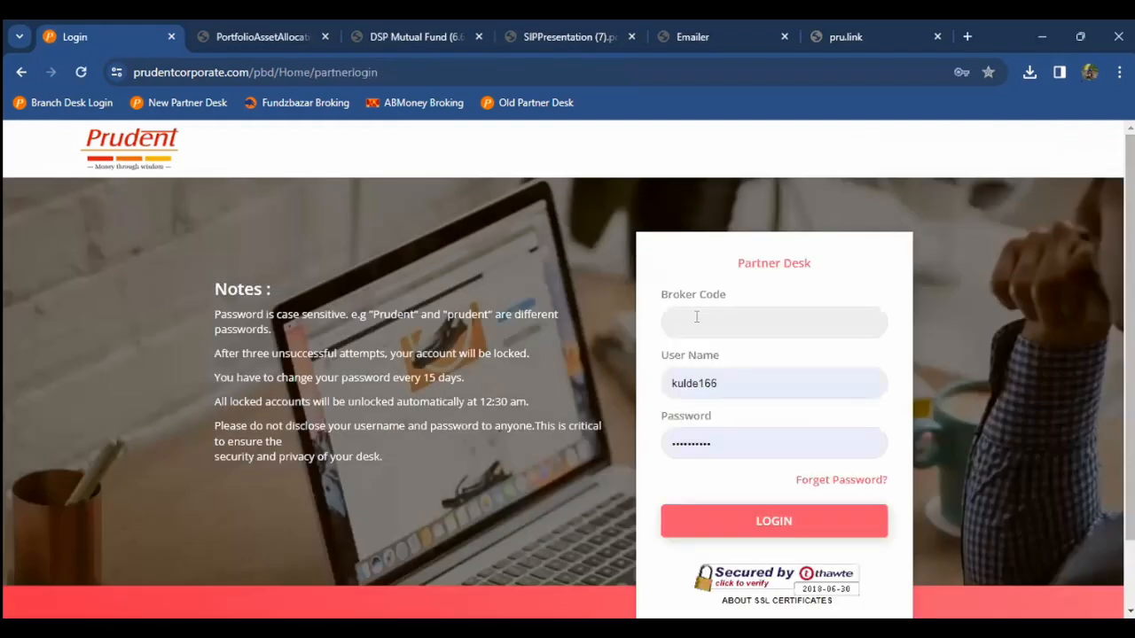
Step: Sign in as the other partner using the broker code and a saved login
click(697, 316)
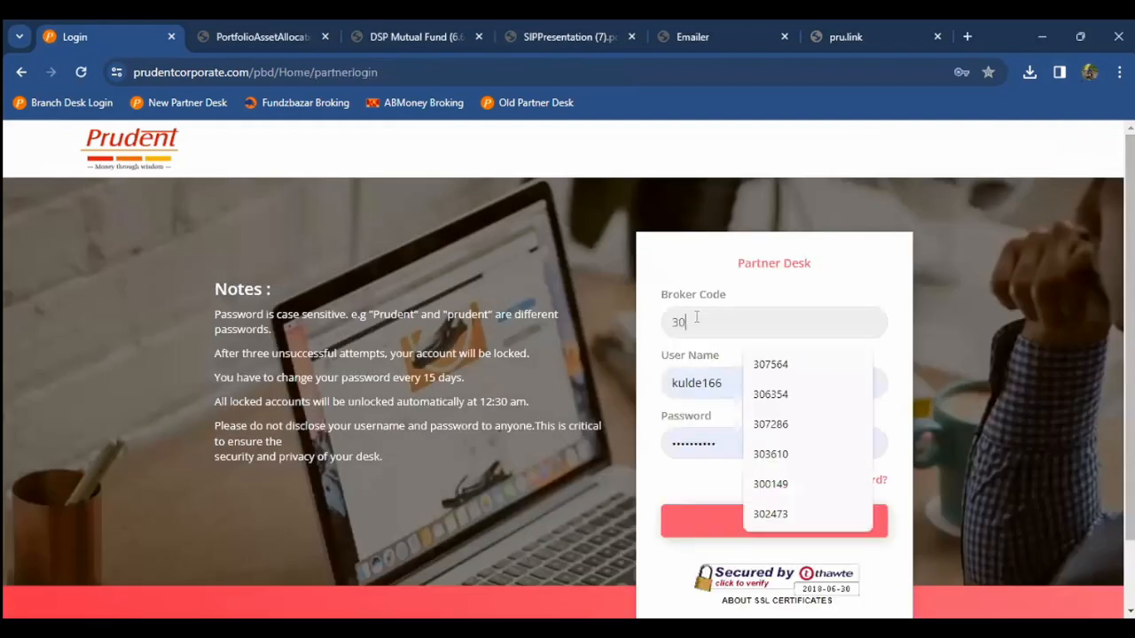
key(Tab)
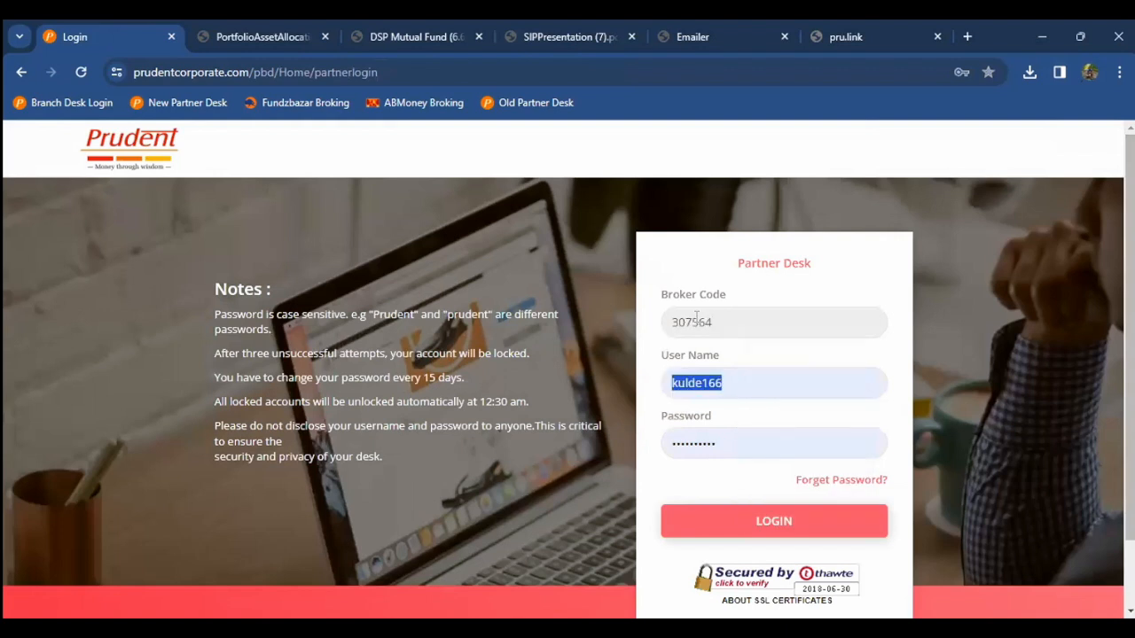
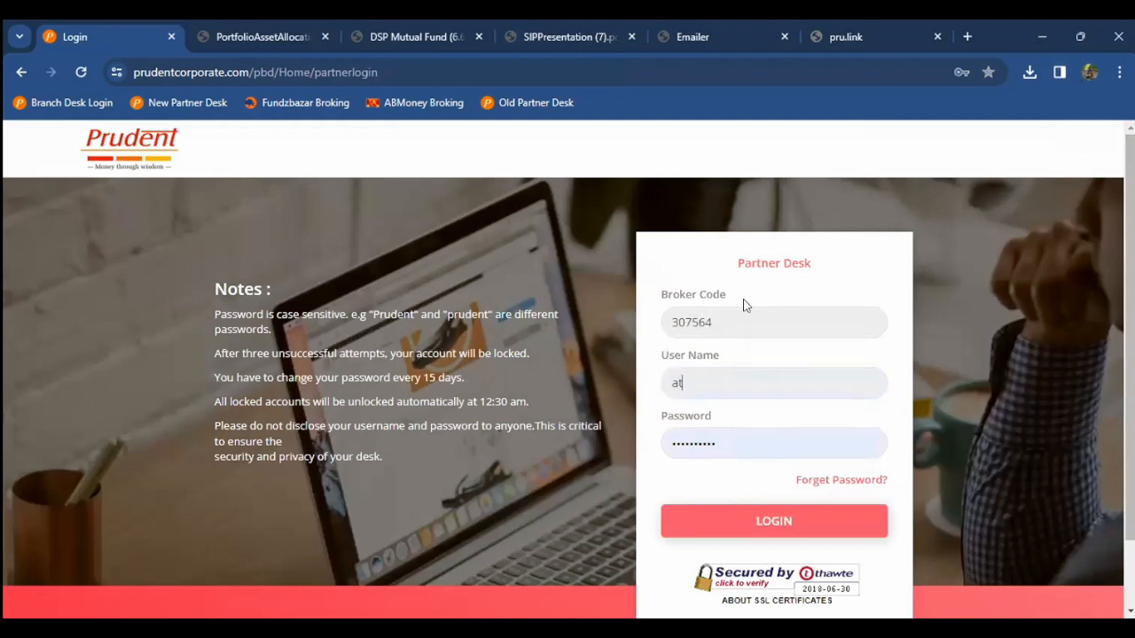
key(Down)
key(Up)
key(Down)
key(Down)
key(Up)
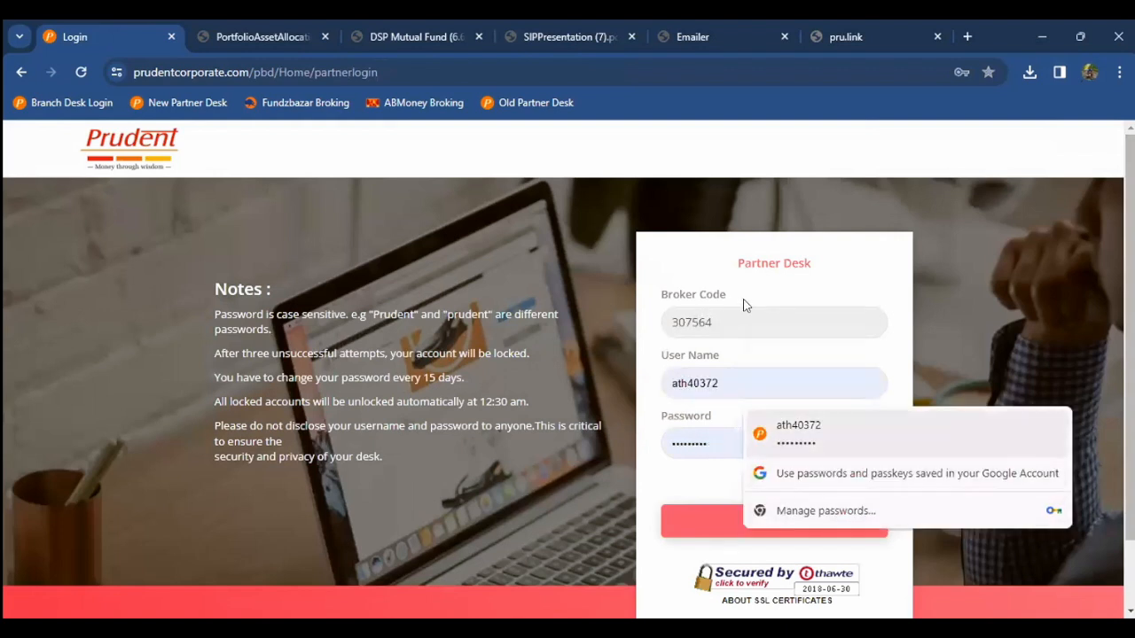
key(Return)
key(Return)
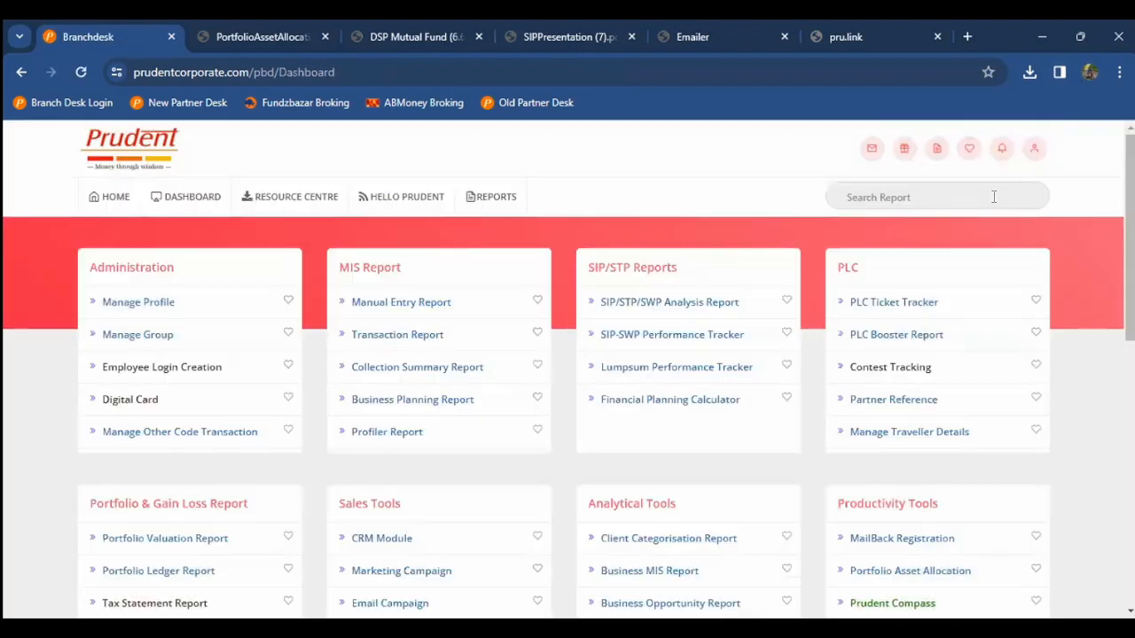
Step: Search 'fund' in the report list and open FB Transactions Initiation
click(994, 196)
text(fund)
click(875, 223)
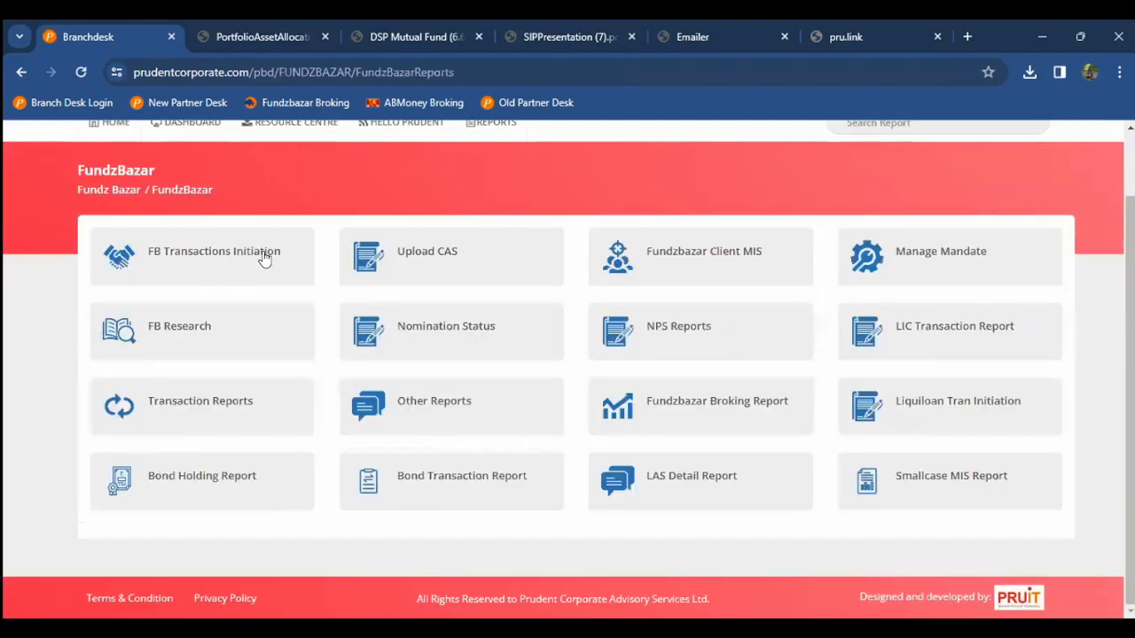
click(263, 256)
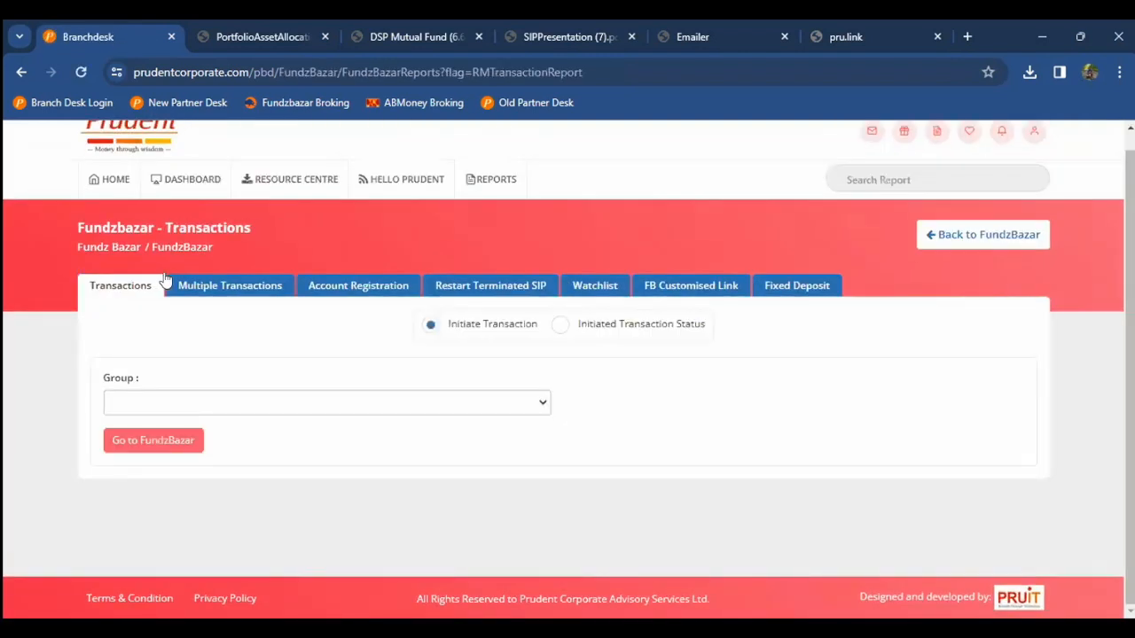
Step: Switch to Multiple Transactions and keep the All Scheme listing
click(203, 285)
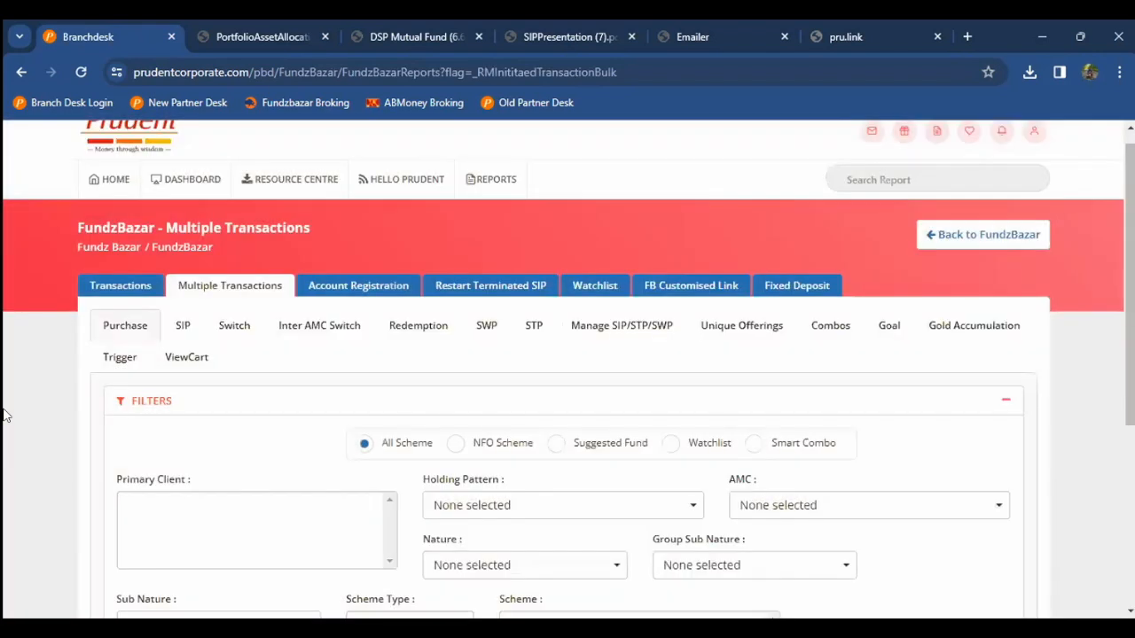
scroll(4, 415, down, 2)
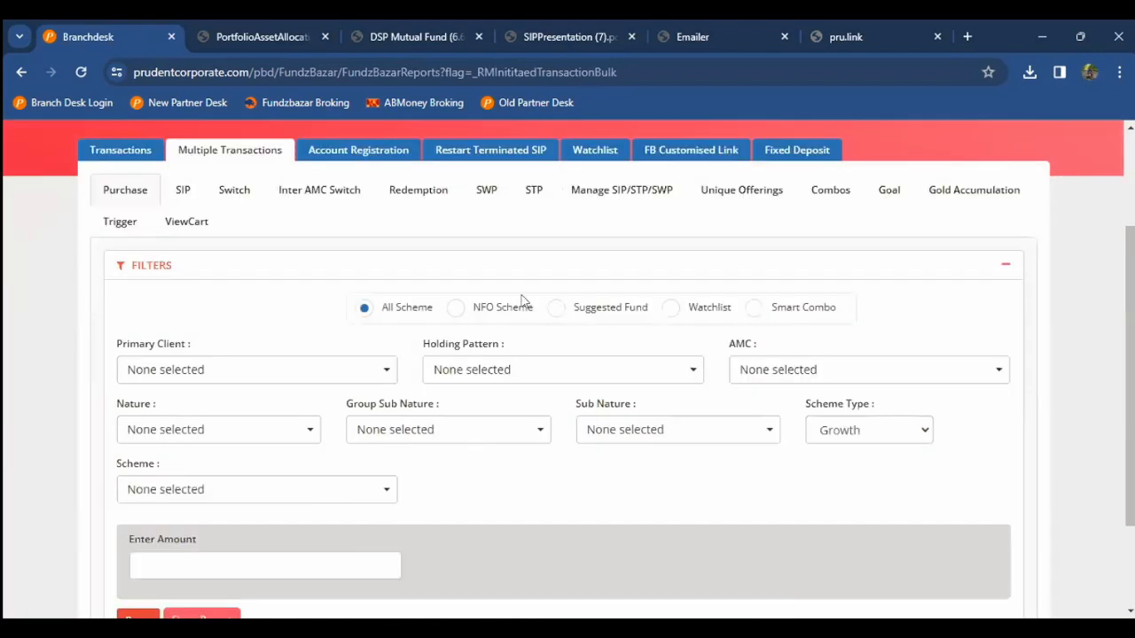
click(457, 308)
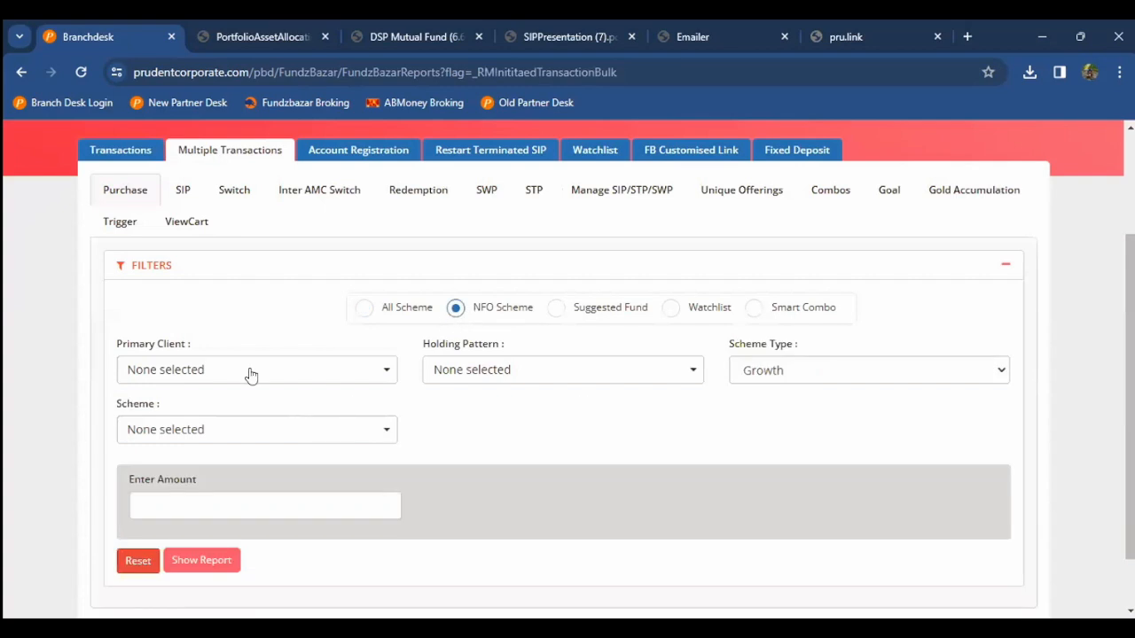
click(423, 308)
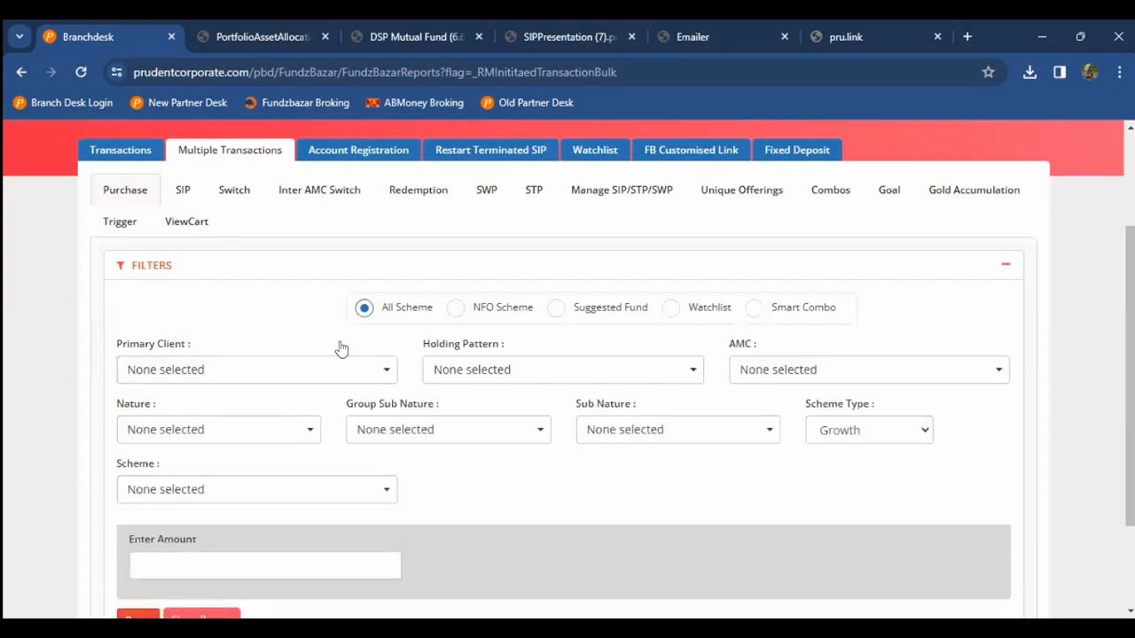
Step: Select both matching clients by name search and include both holders in the holding pattern
click(284, 379)
click(276, 394)
text(subra)
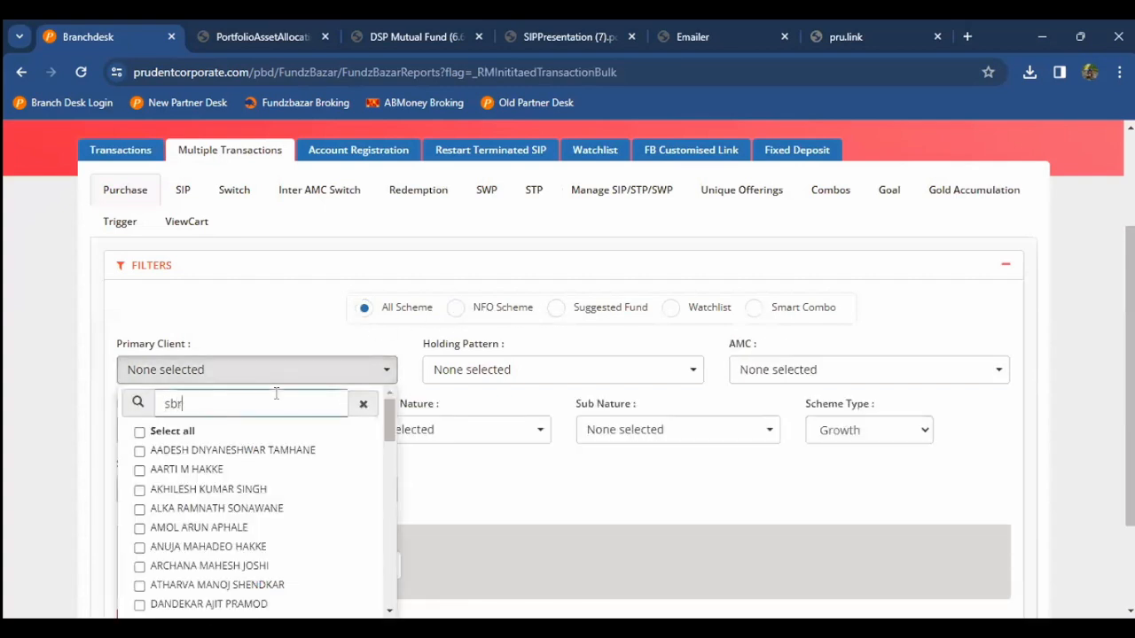
click(237, 435)
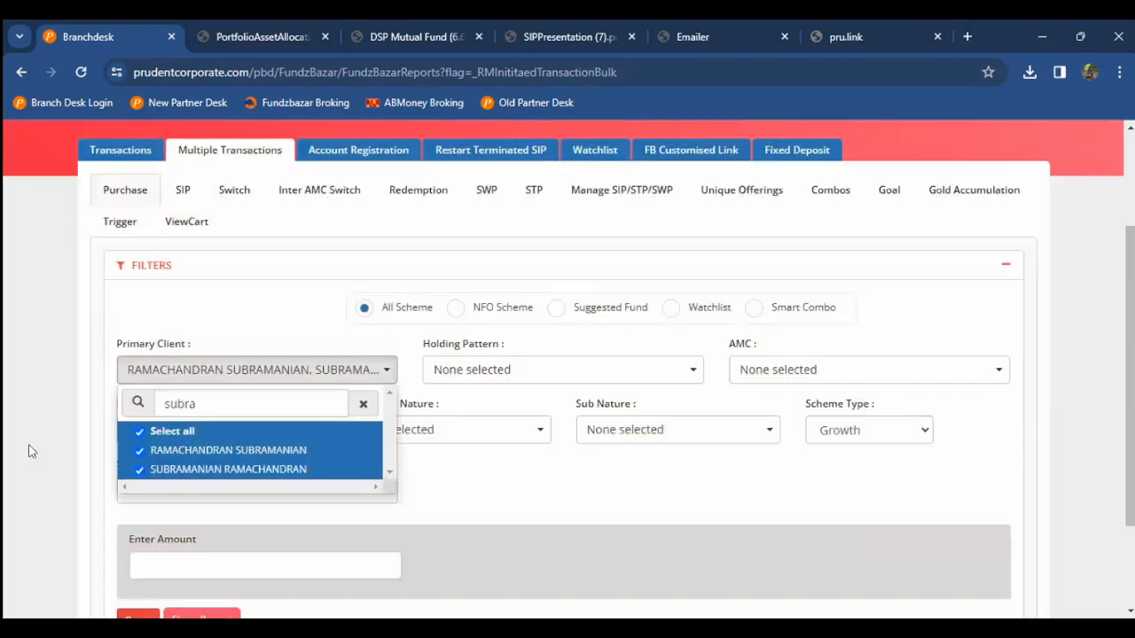
click(50, 435)
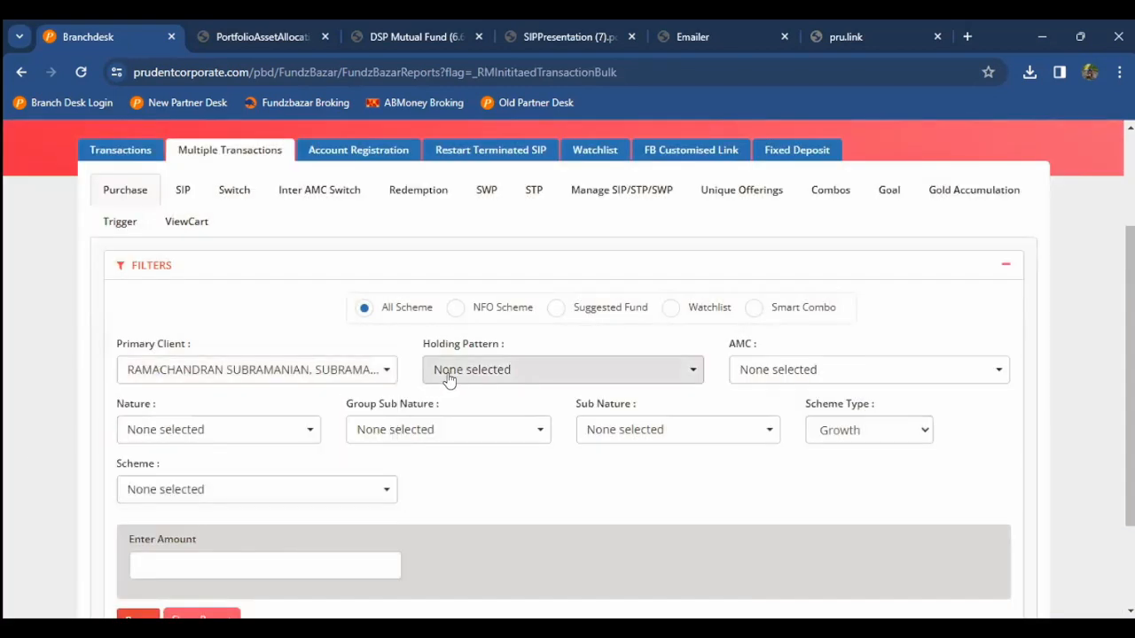
click(447, 380)
click(457, 432)
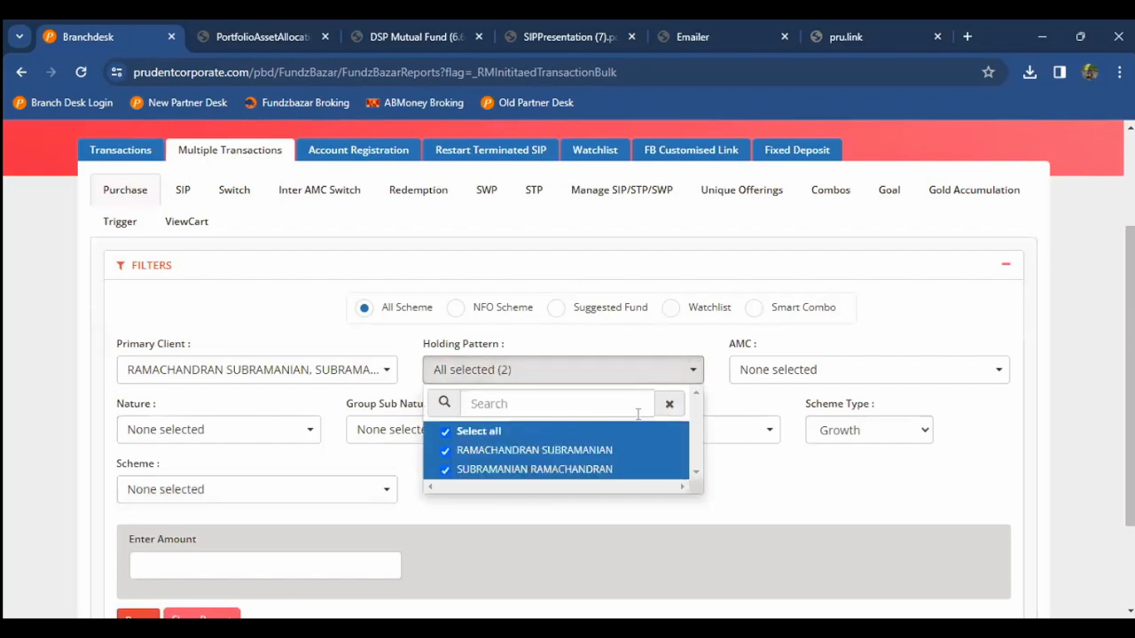
click(768, 378)
Step: Choose Aditya Birla Sun Life Mutual Fund and Axis Mutual Fund as AMCs
click(819, 367)
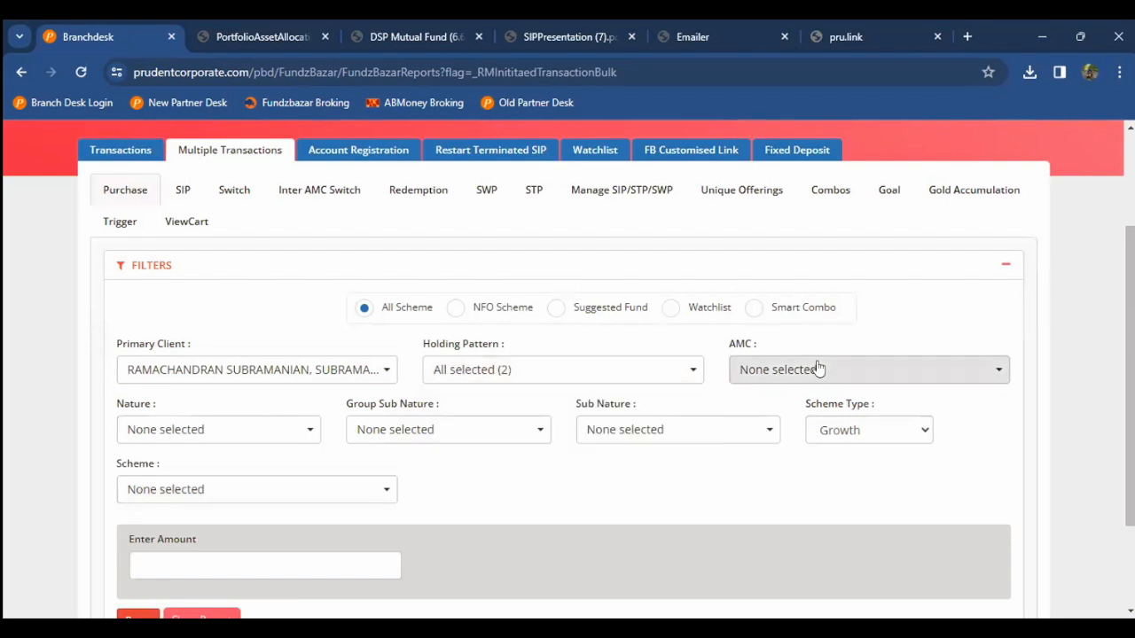
click(772, 469)
click(768, 489)
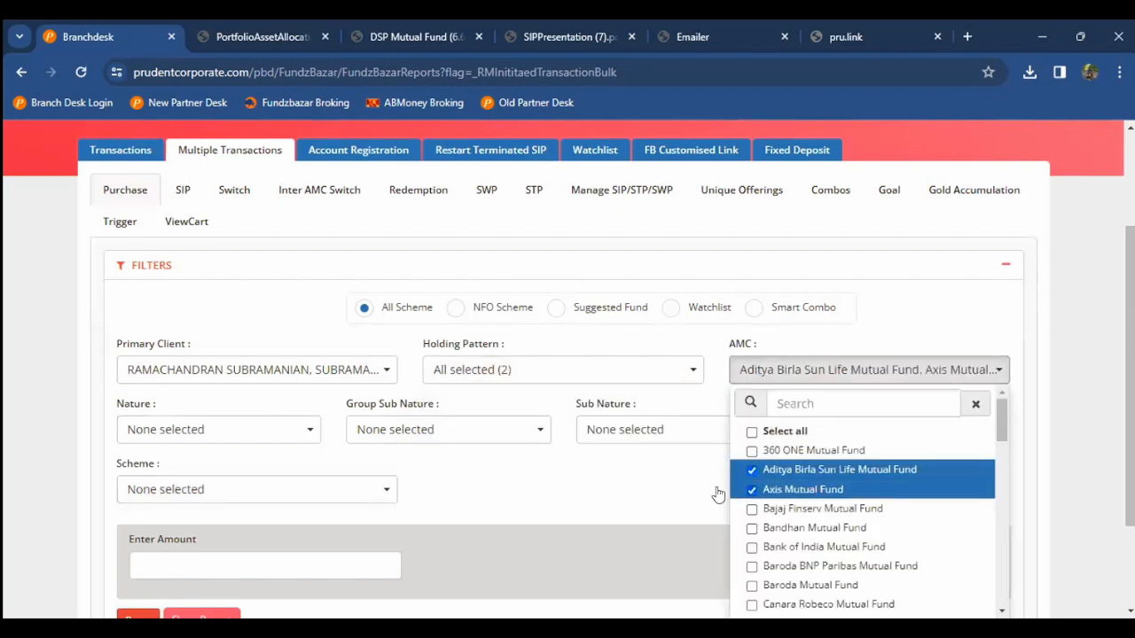
click(446, 476)
Step: Restrict nature to Equity, and group sub nature and sub nature to ELSS
scroll(222, 450, down, 1)
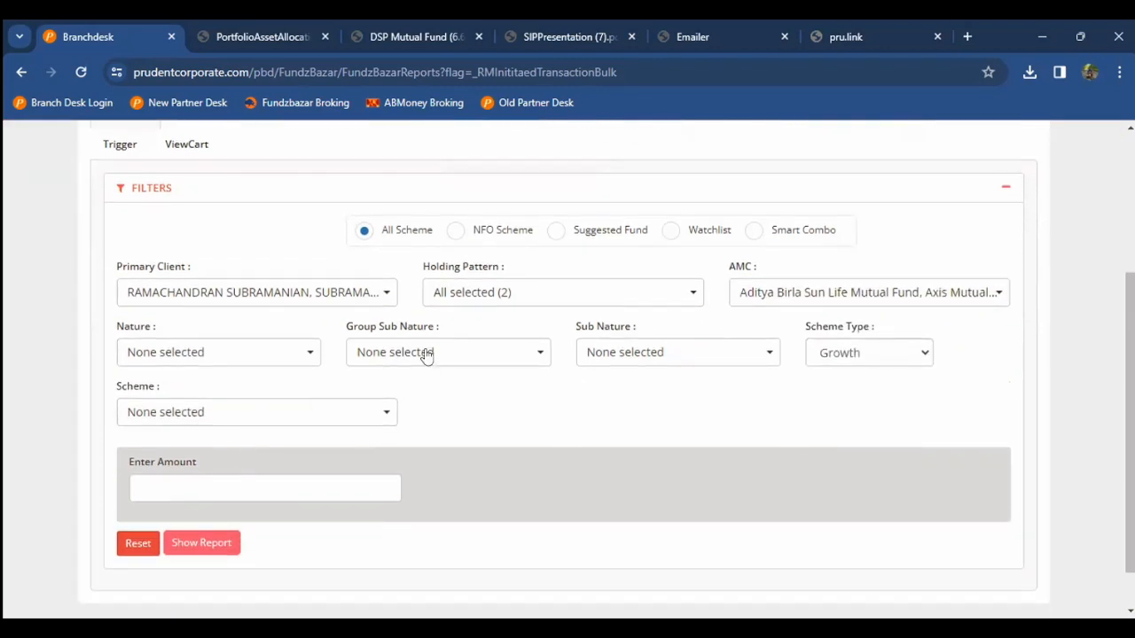
click(264, 352)
click(185, 433)
click(461, 327)
click(456, 352)
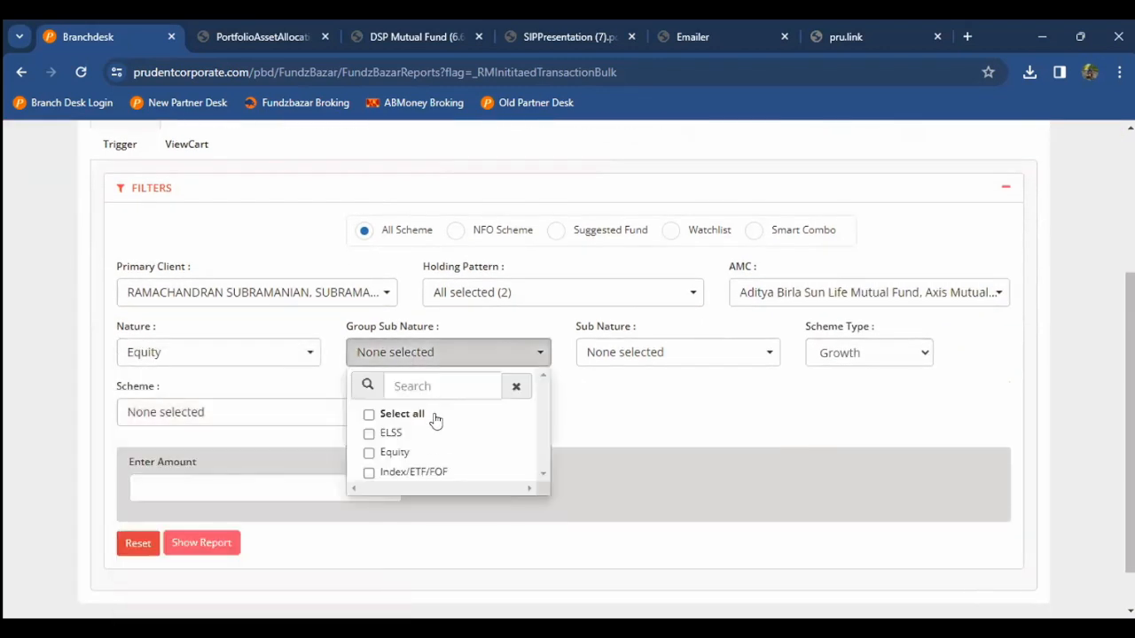
click(431, 433)
click(656, 359)
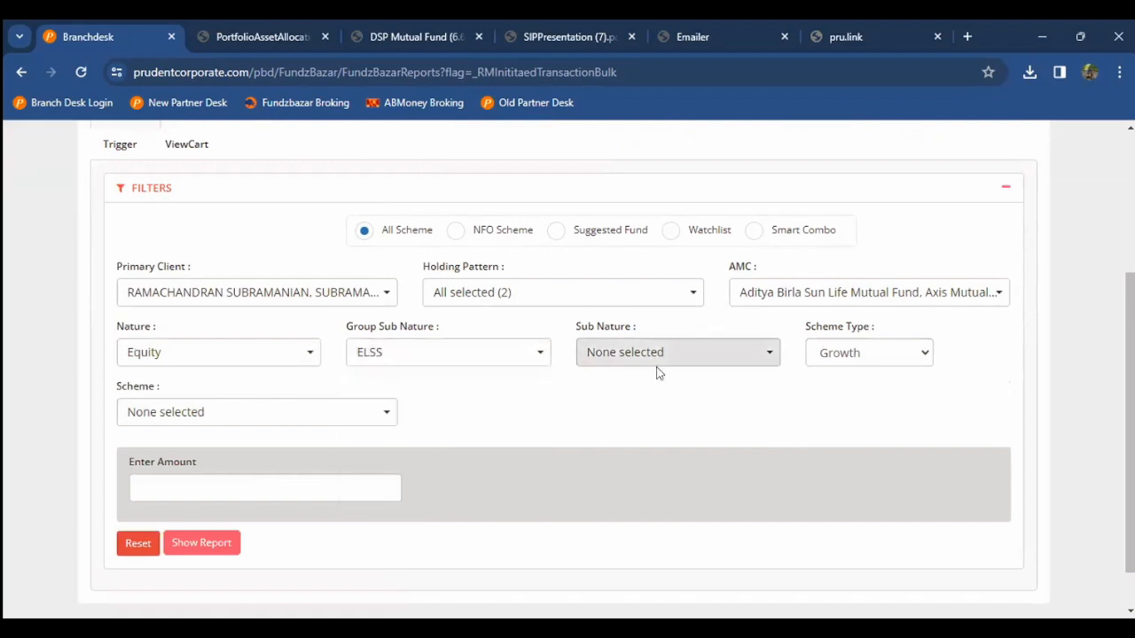
click(642, 432)
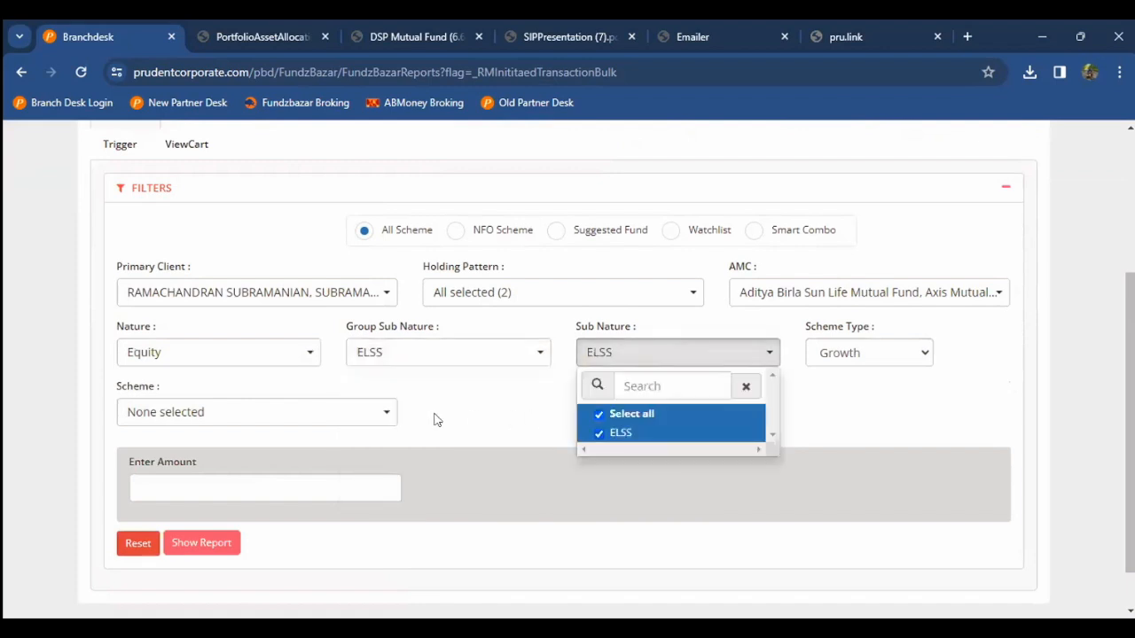
click(382, 418)
Step: Select all matching ELSS schemes and enter 5000 as the amount
click(382, 418)
click(213, 473)
scroll(49, 481, down, 1)
click(50, 480)
click(172, 428)
text(5000)
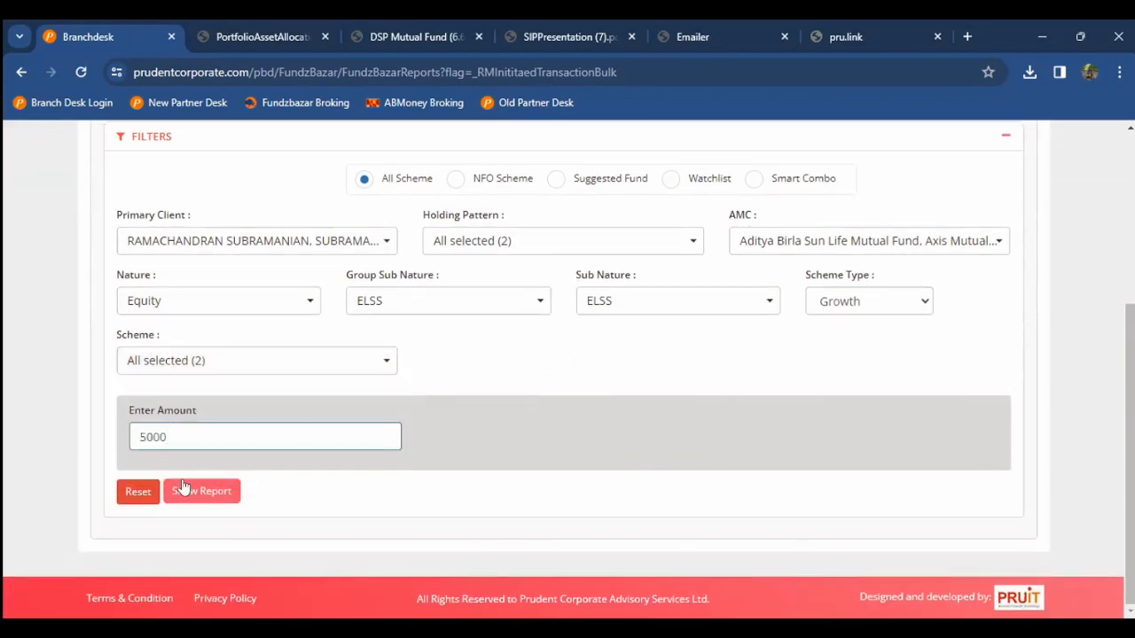
Step: Generate the report, choosing Wait on the Page Unresponsive warning
click(201, 491)
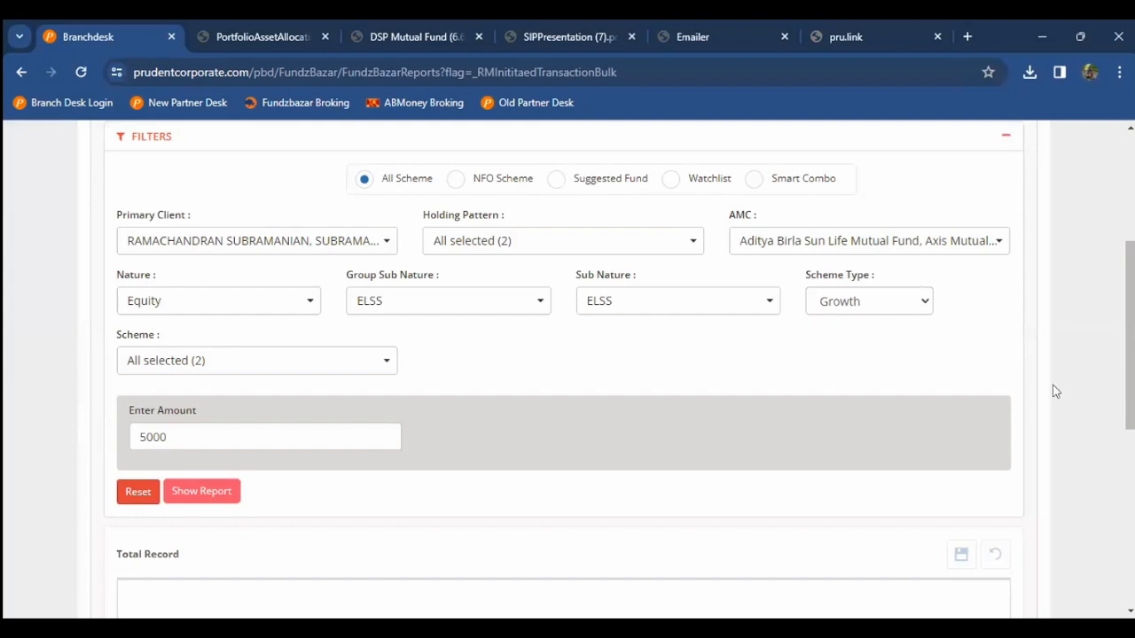
drag(1130, 382, 1132, 421)
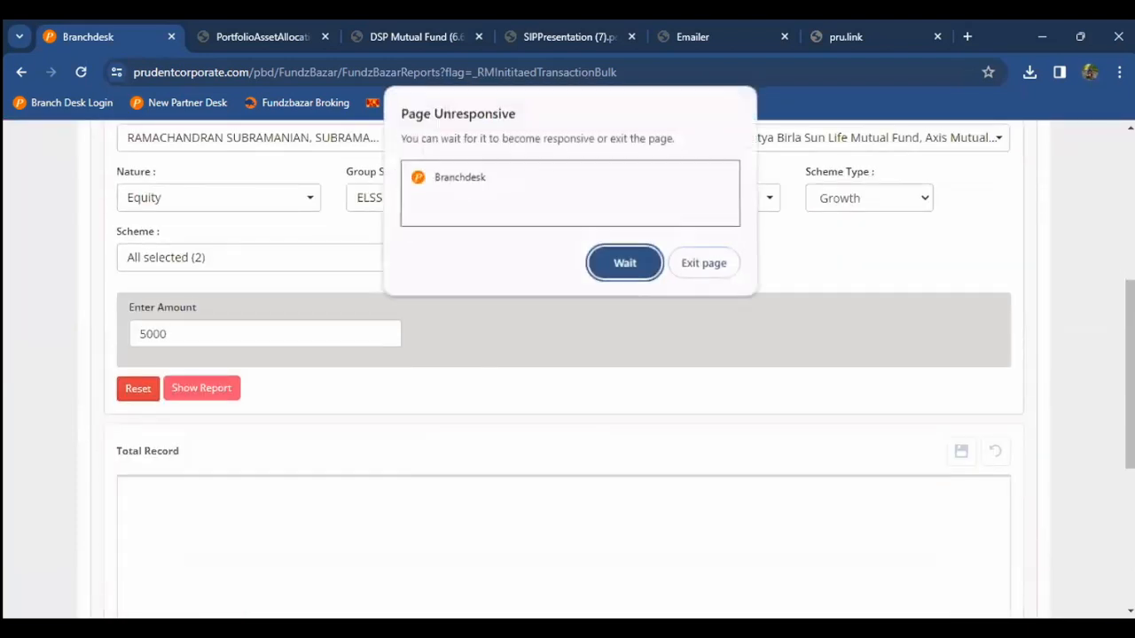
click(646, 269)
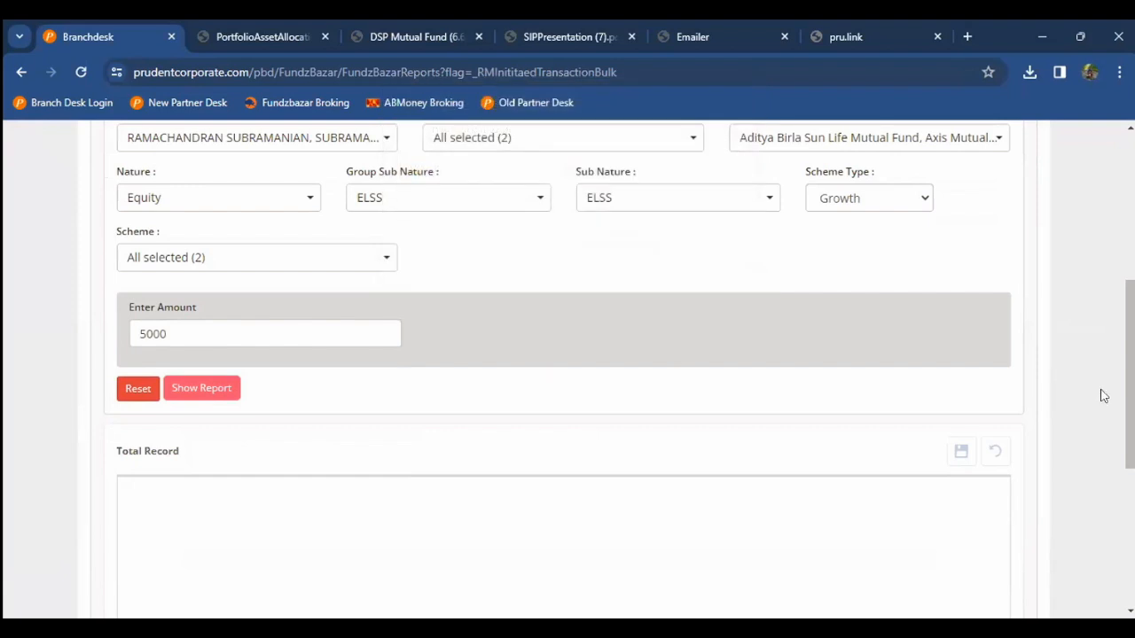
drag(1130, 364, 1119, 446)
scroll(1107, 476, up, 3)
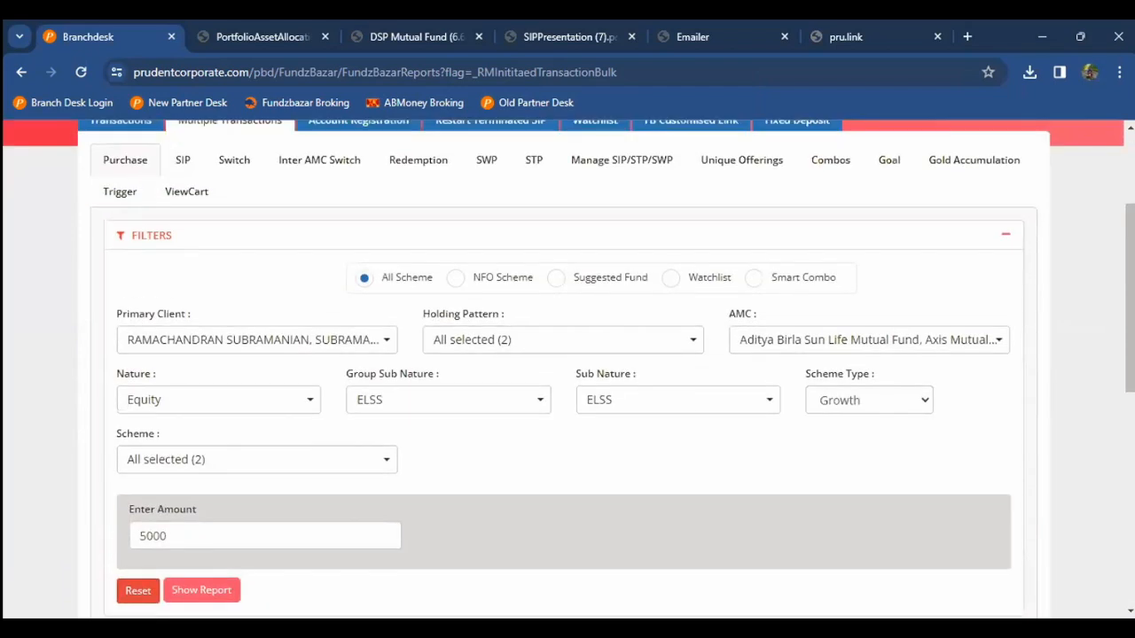
drag(1132, 364, 1133, 527)
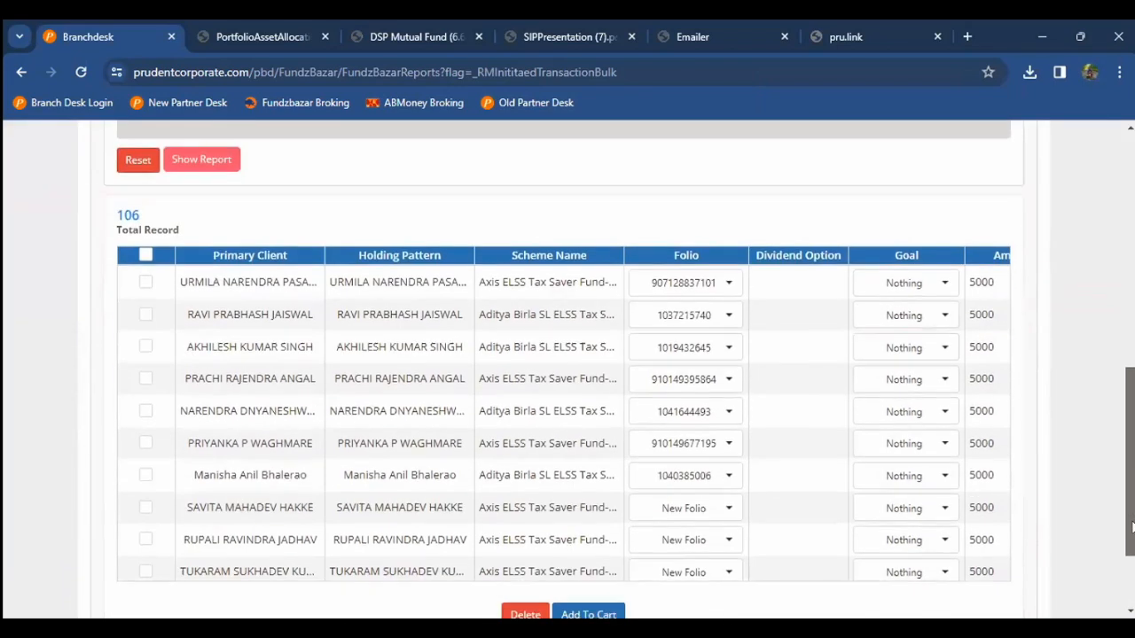
scroll(362, 340, up, 3)
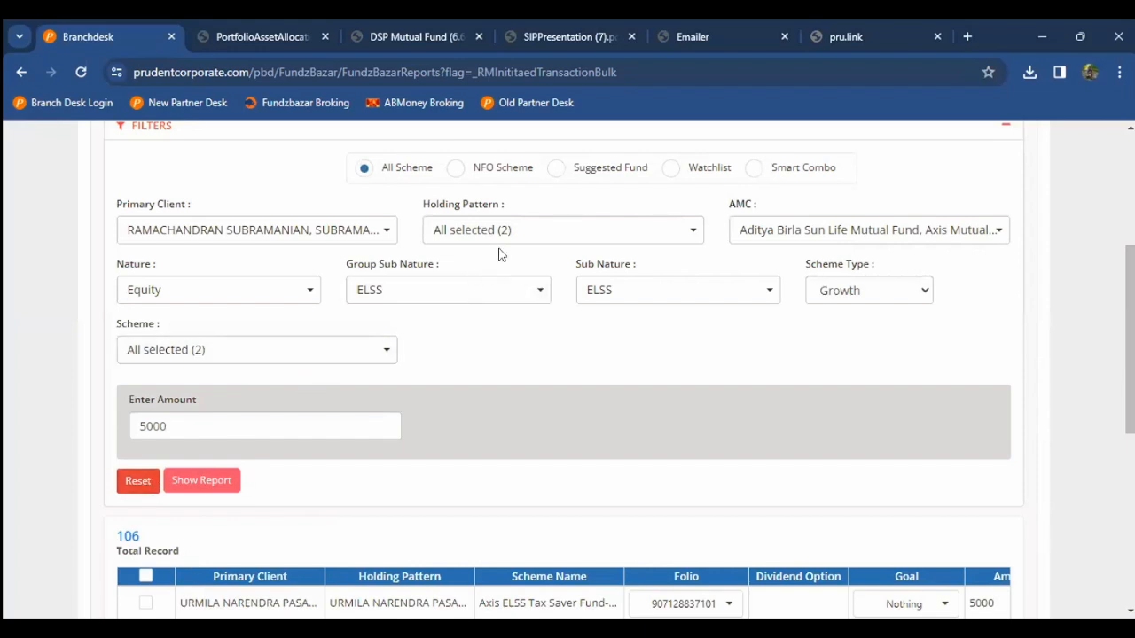
Step: Recheck the holding pattern and regenerate the report, waiting until 106 records load
click(543, 223)
click(540, 225)
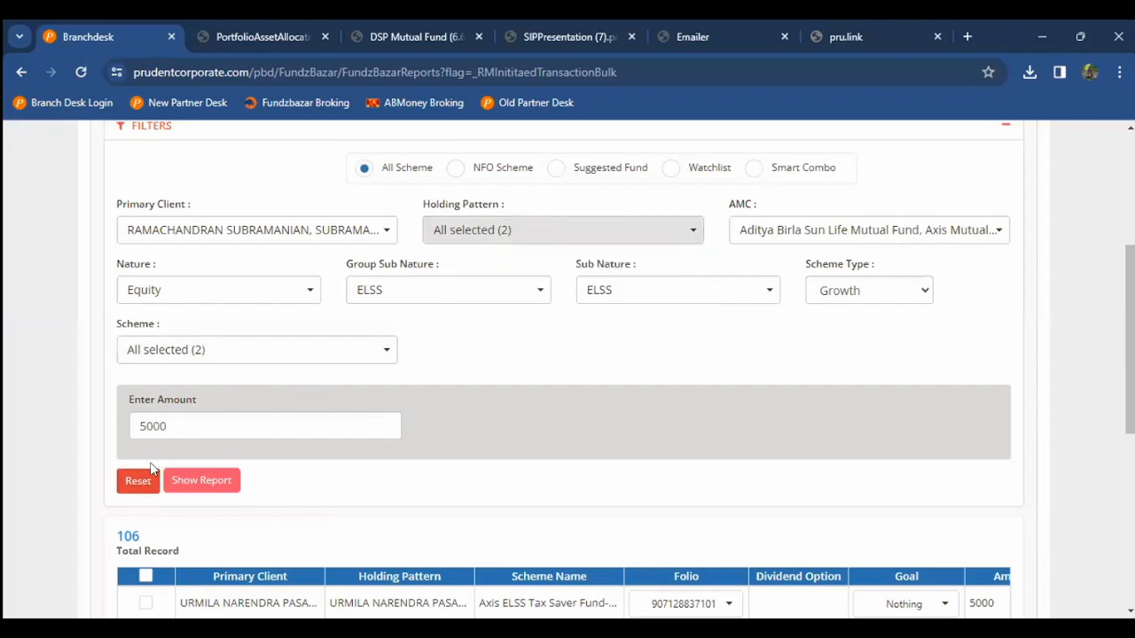
click(202, 481)
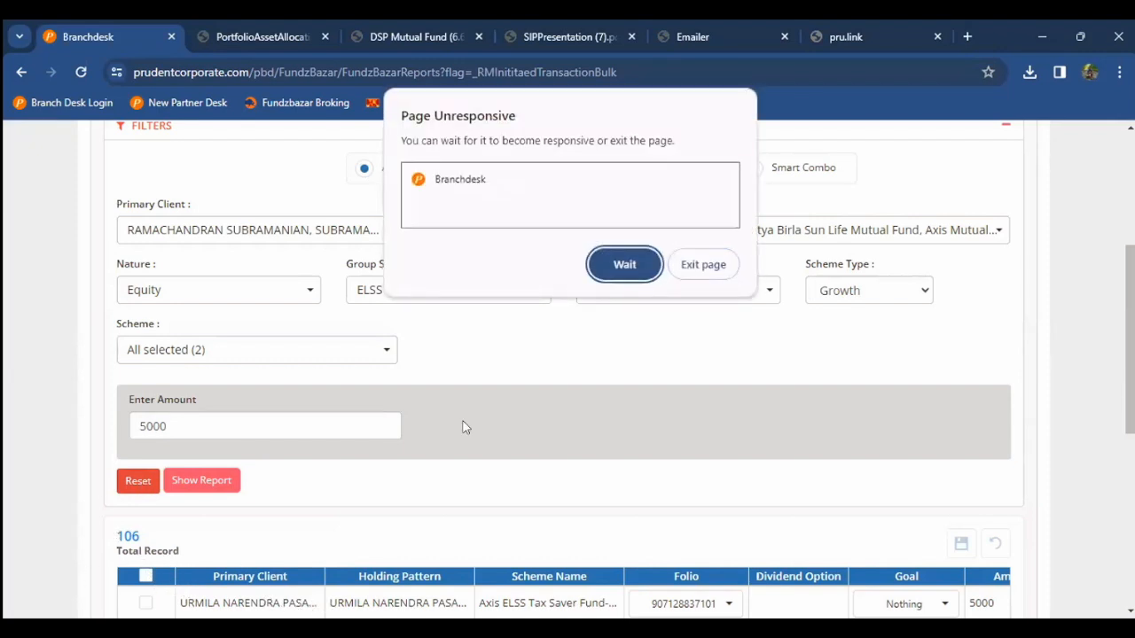
click(623, 263)
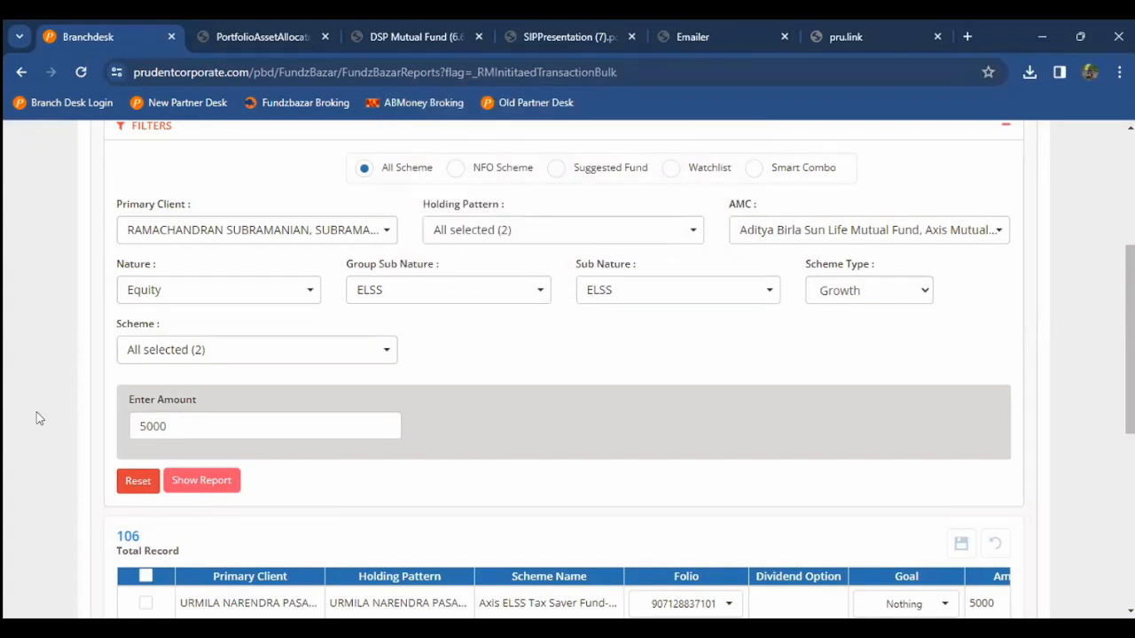
Step: Find the client's surname on the page and tick the client's Axis ELSS row
scroll(36, 418, down, 5)
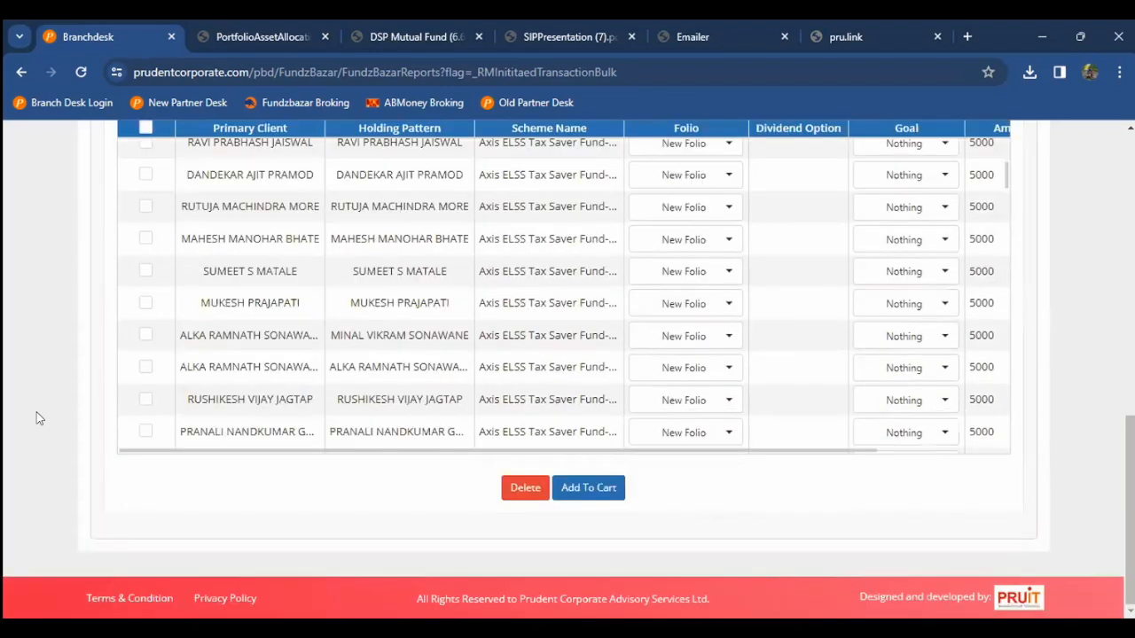
scroll(36, 419, up, 2)
scroll(185, 387, up, 6)
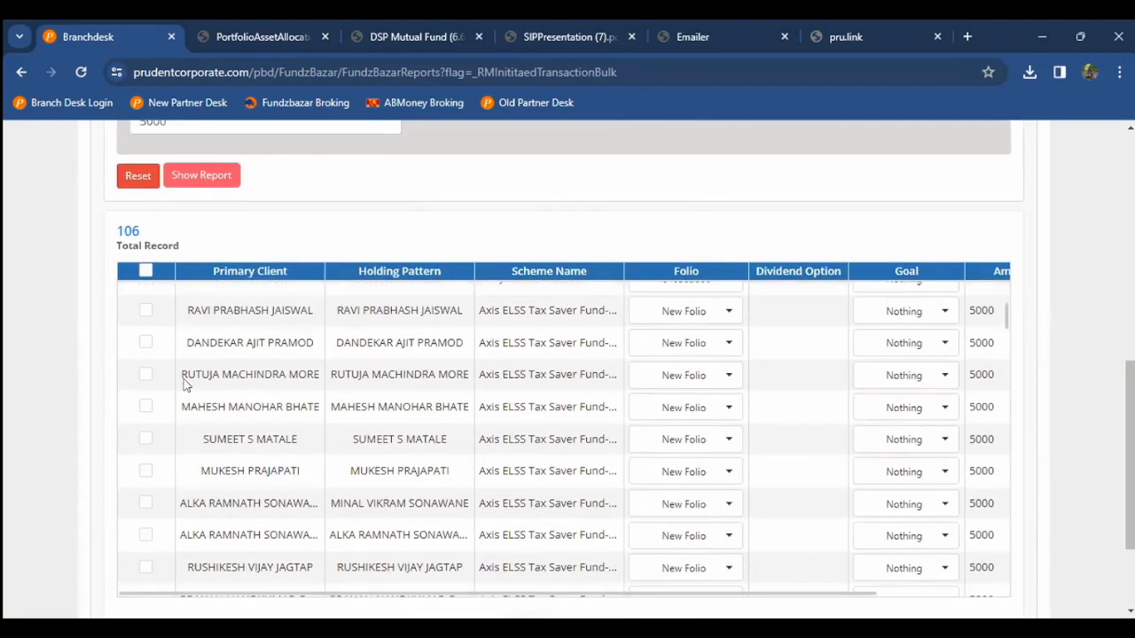
scroll(185, 387, down, 2)
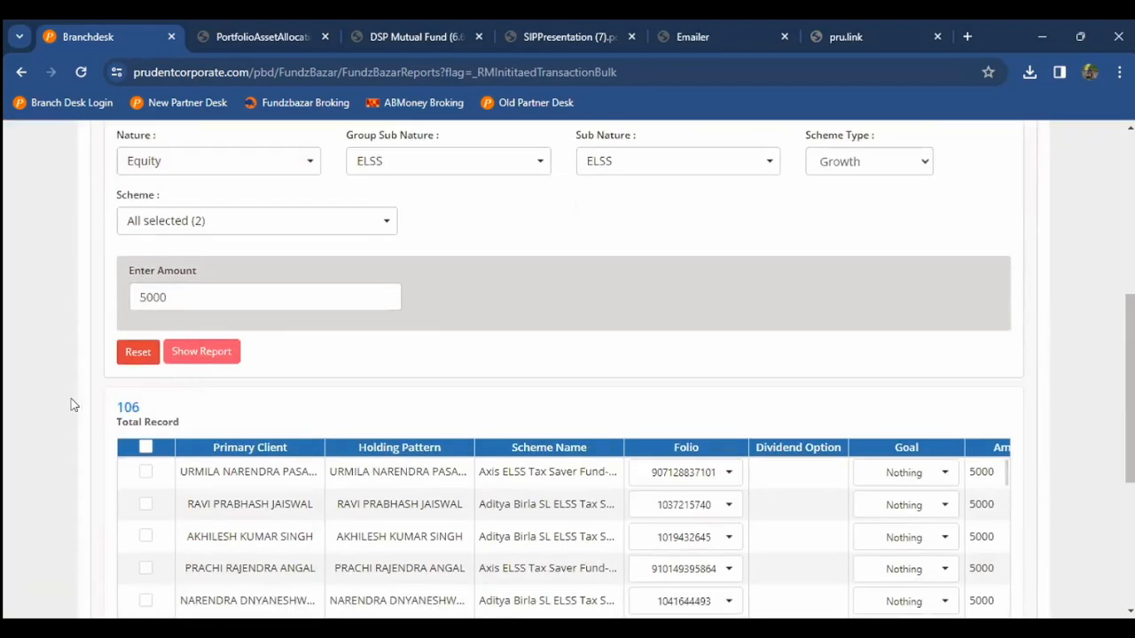
scroll(74, 405, up, 2)
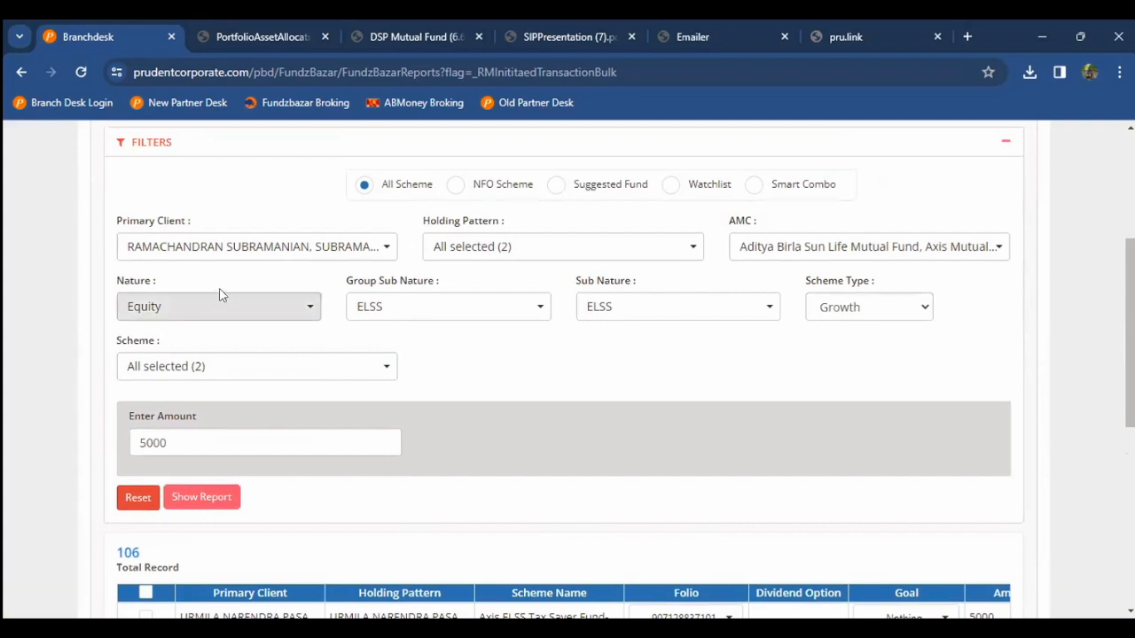
scroll(64, 338, down, 1)
scroll(65, 337, down, 5)
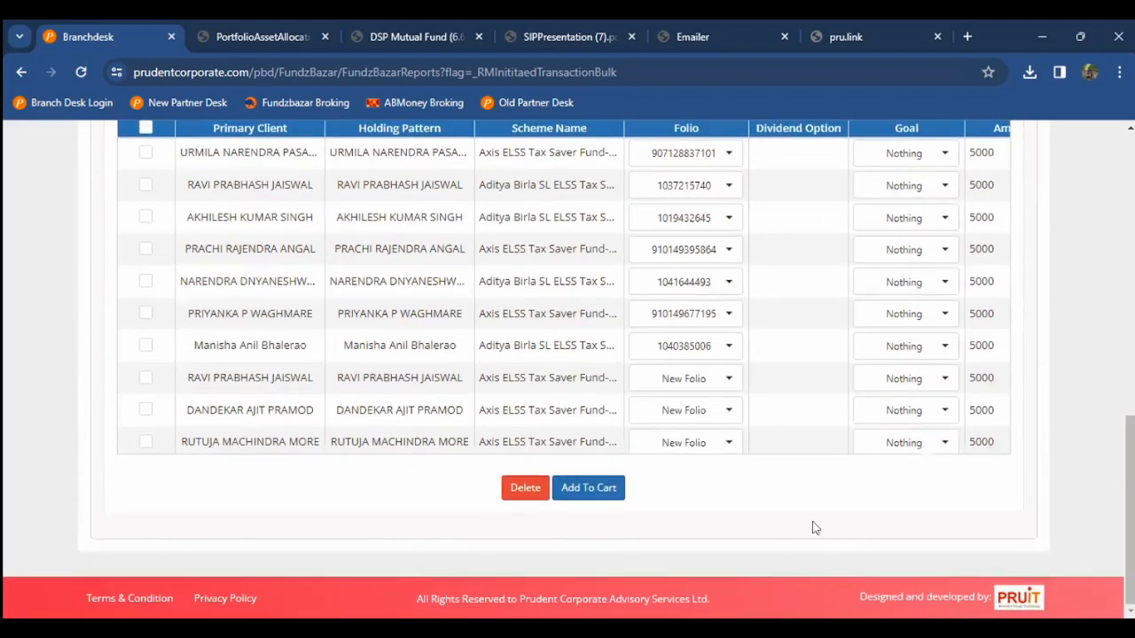
scroll(242, 323, down, 7)
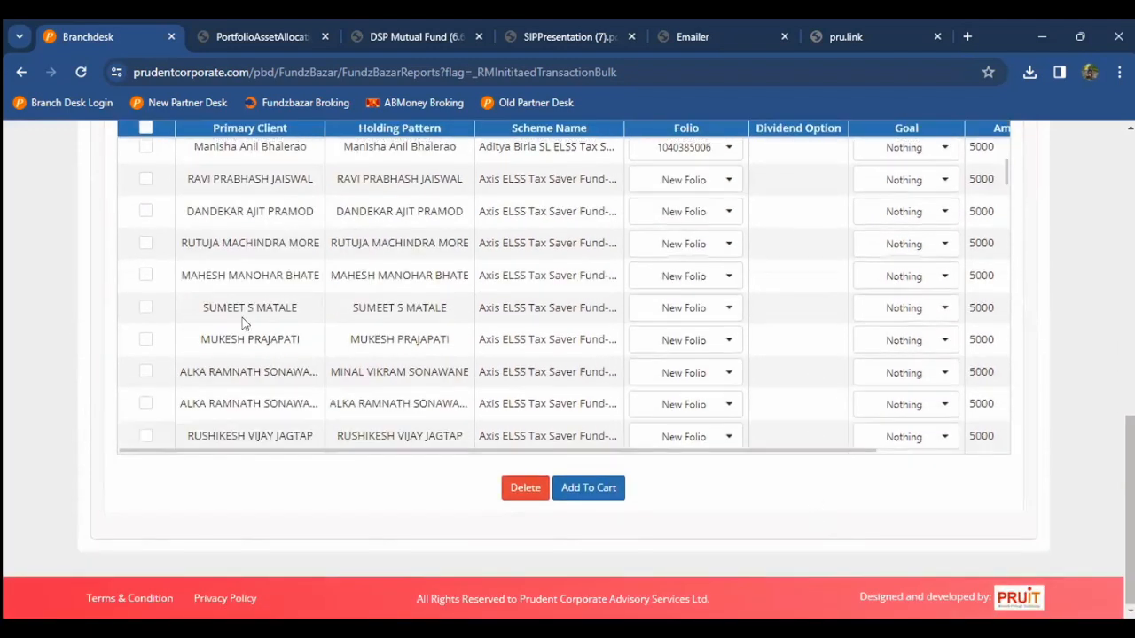
key(ctrl+f)
text(subra)
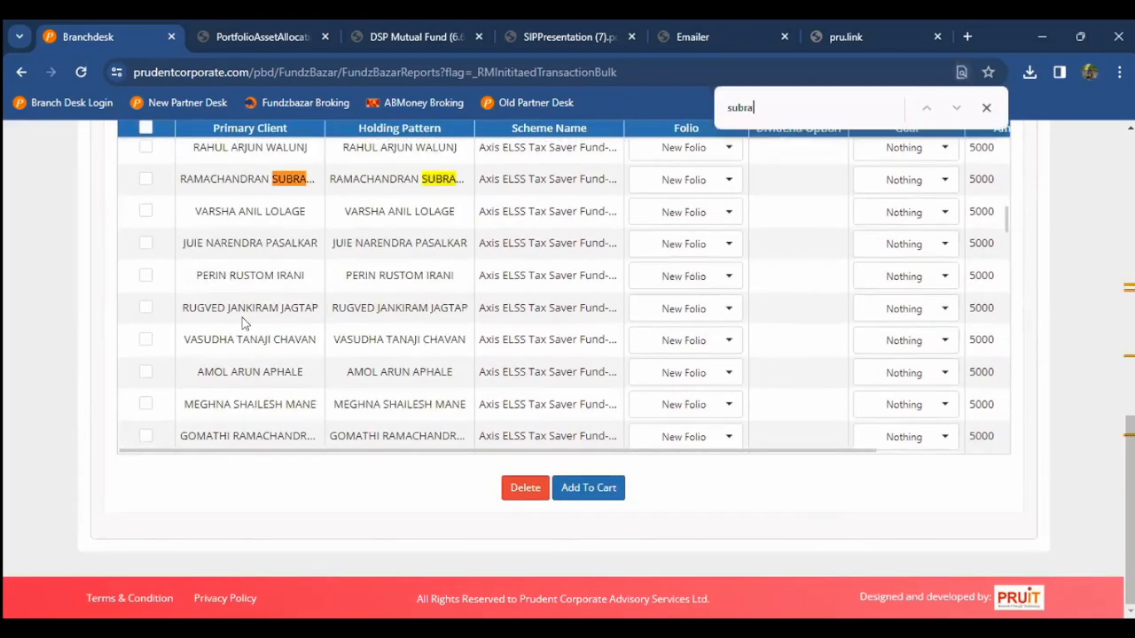
text(manian)
click(146, 181)
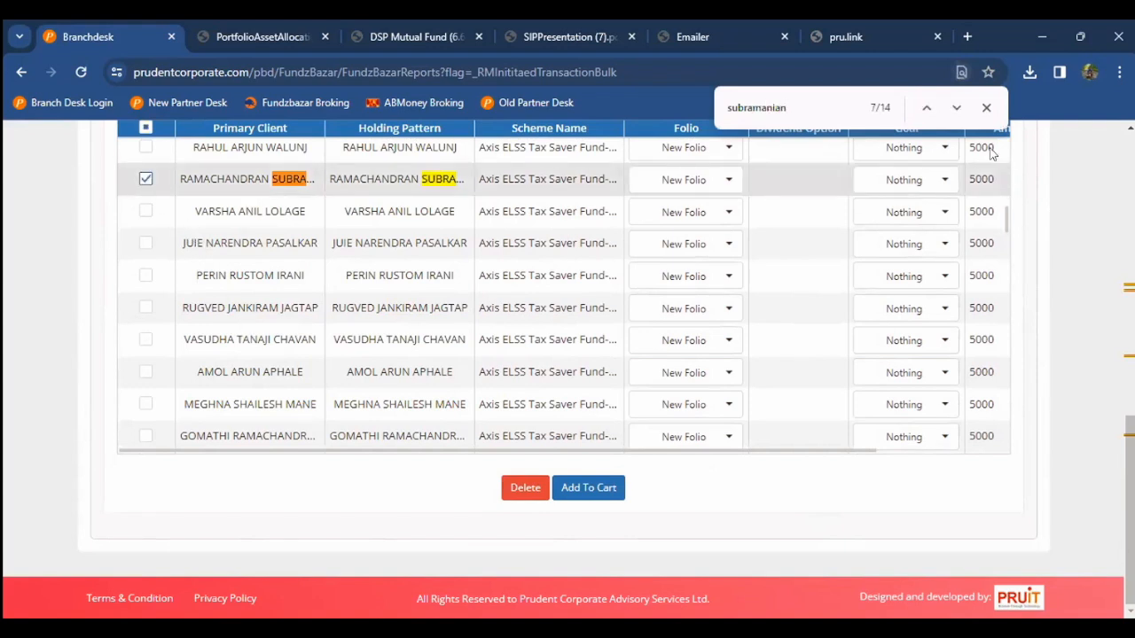
Step: Step through later name matches and tick the client's Aditya Birla SL ELSS row
click(955, 108)
click(955, 107)
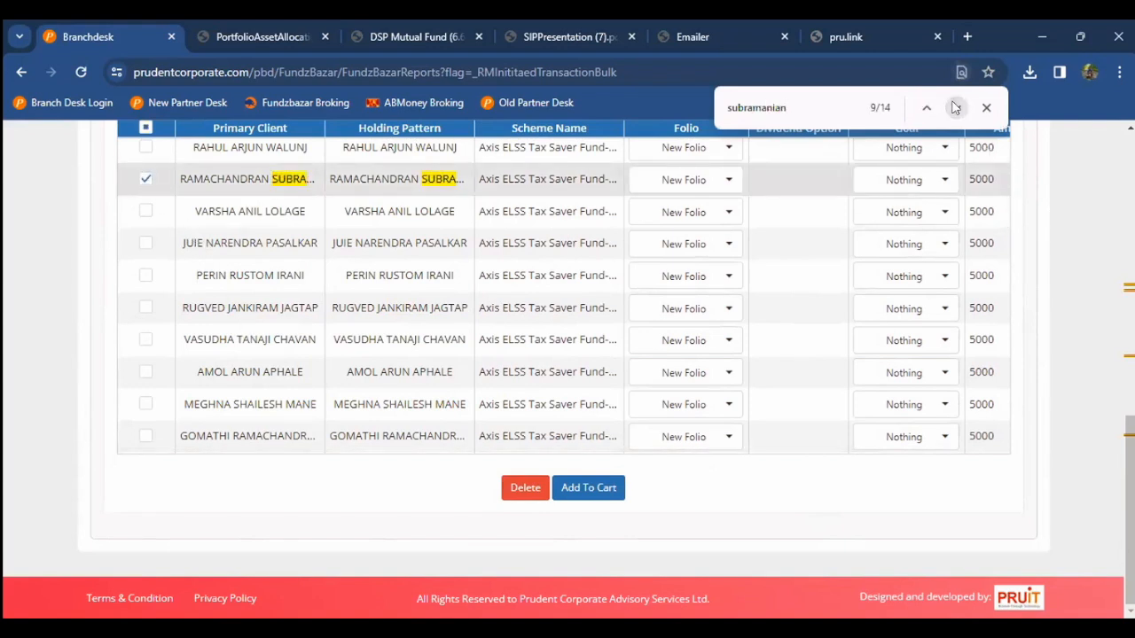
click(955, 107)
scroll(606, 284, down, 3)
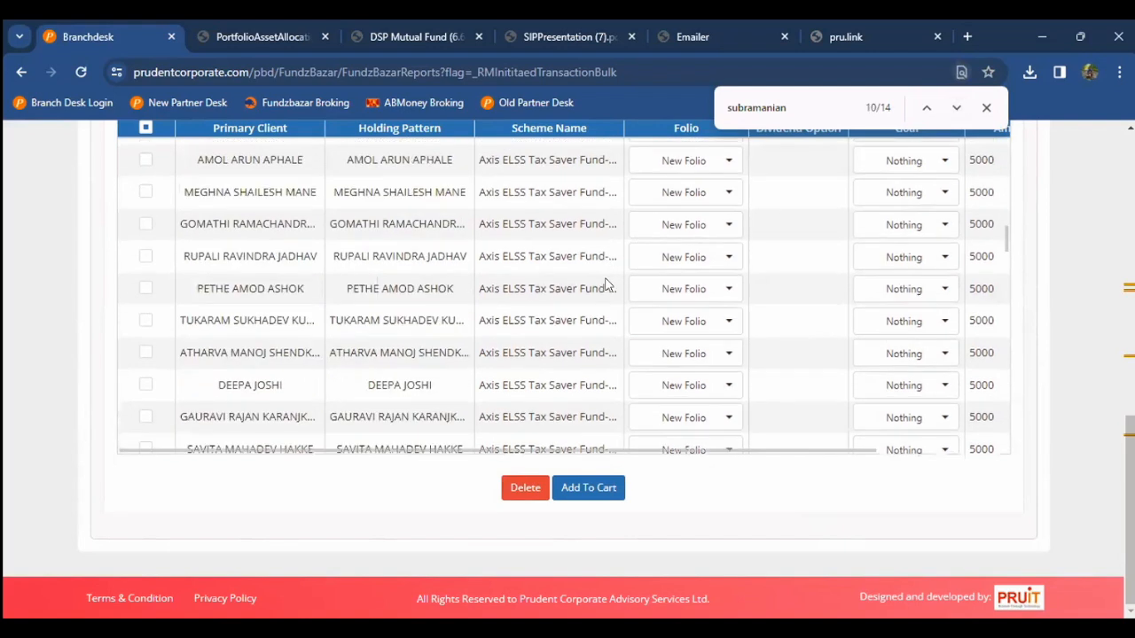
scroll(605, 283, up, 3)
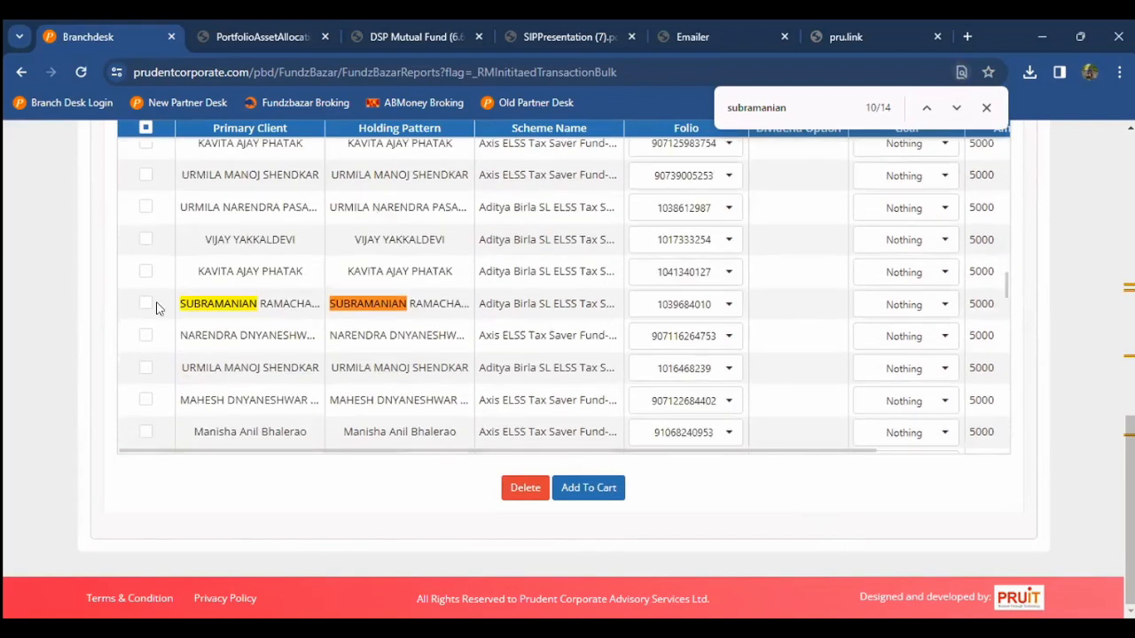
click(146, 304)
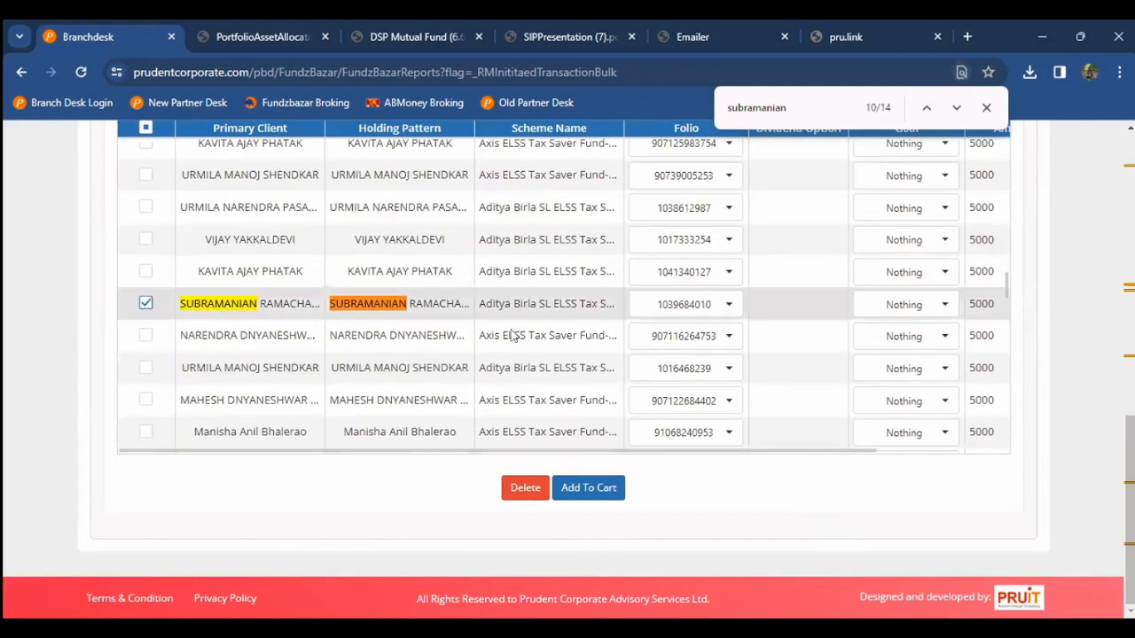
Step: Add the ticked rows to cart, close the find bar, and dismiss the 6-folio mismatch alert
click(603, 500)
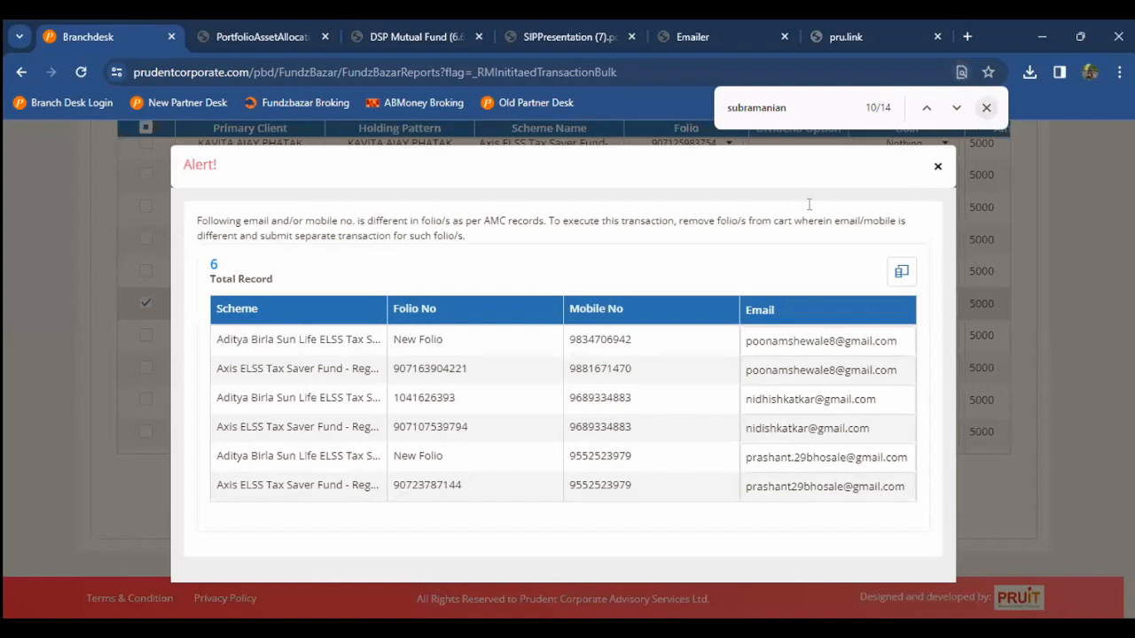
key(Escape)
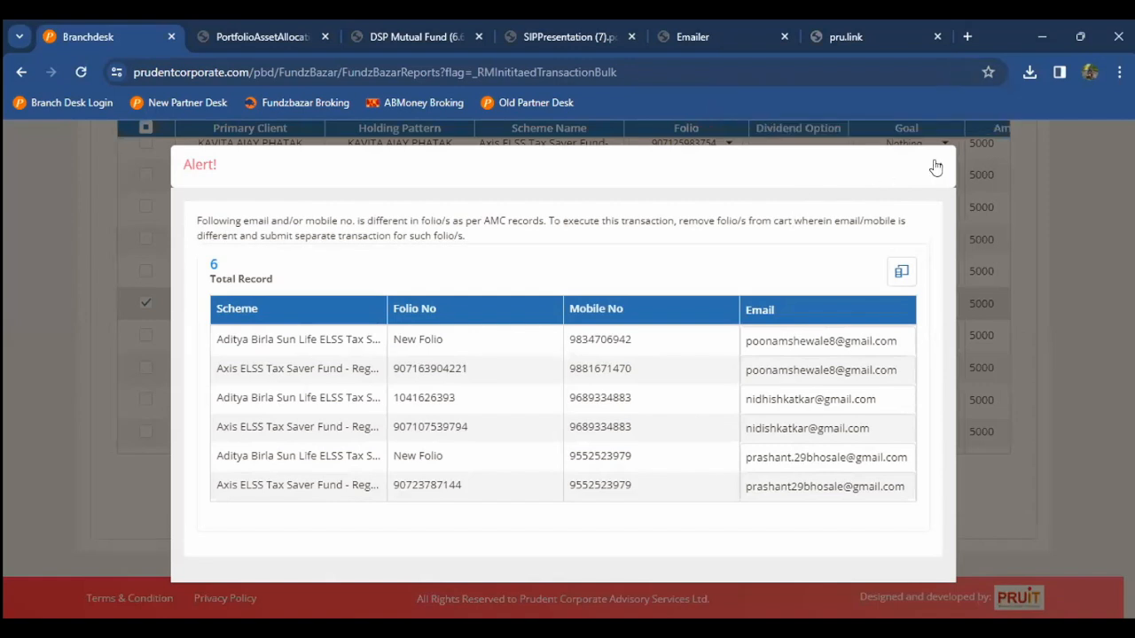
click(934, 164)
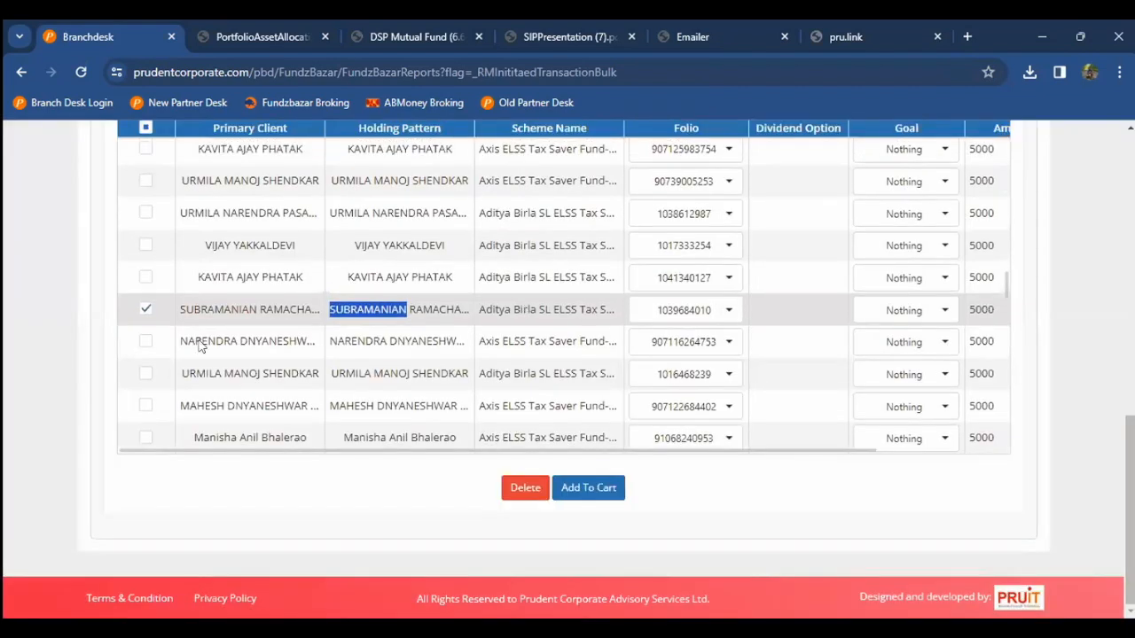
Step: Tick the two Aditya Birla SL ELSS rows directly above the client's row
scroll(200, 345, up, 1)
scroll(4, 346, up, 2)
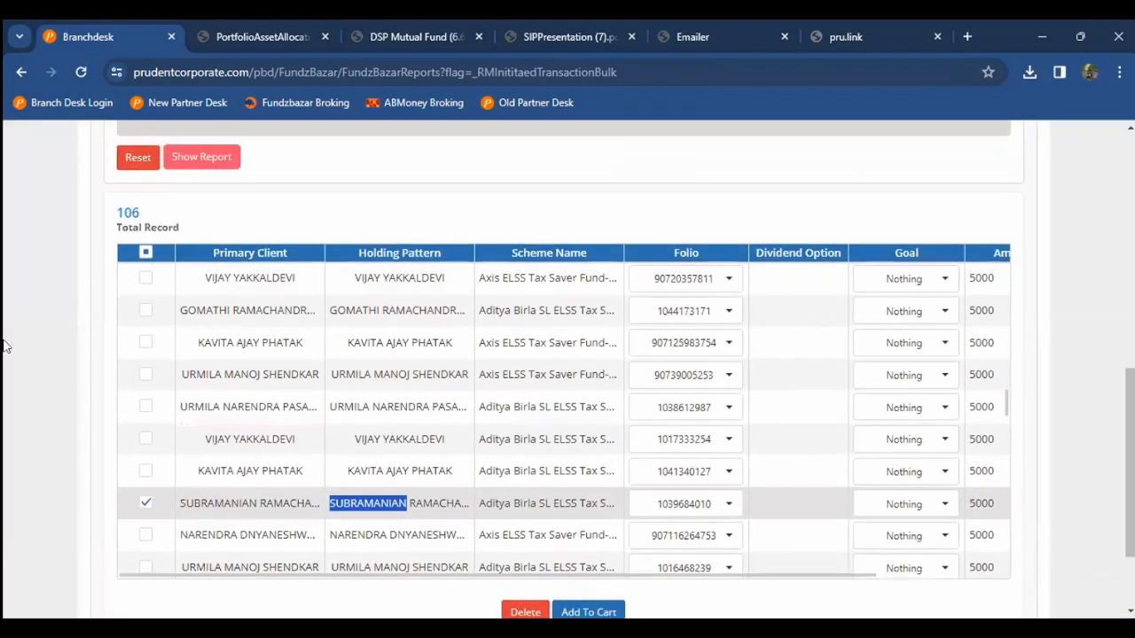
scroll(3, 345, down, 1)
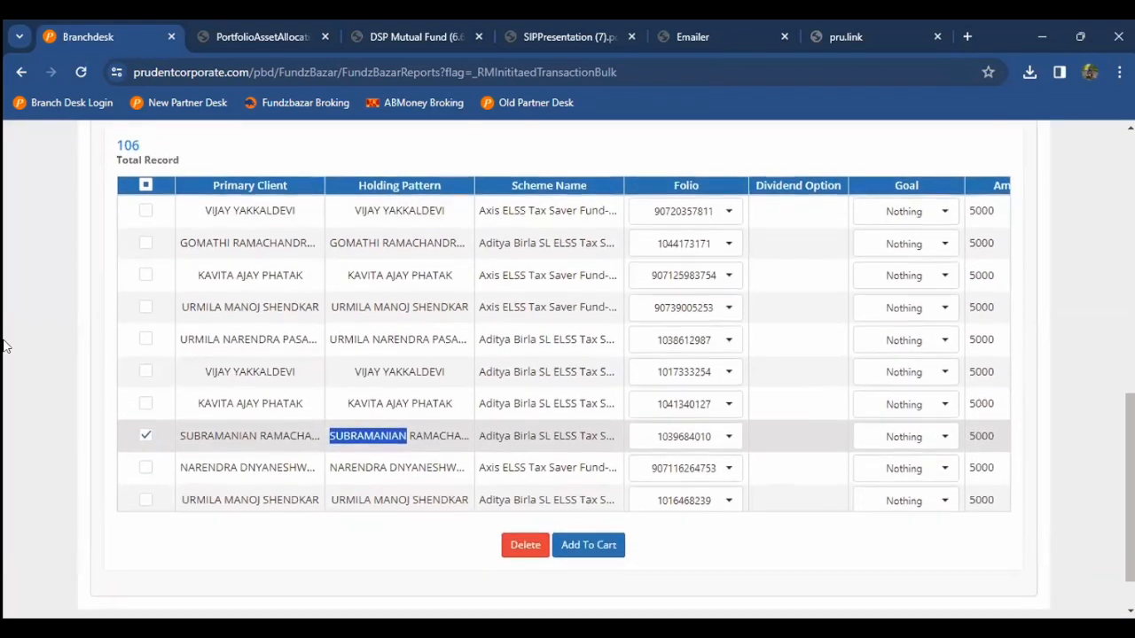
click(146, 404)
click(145, 372)
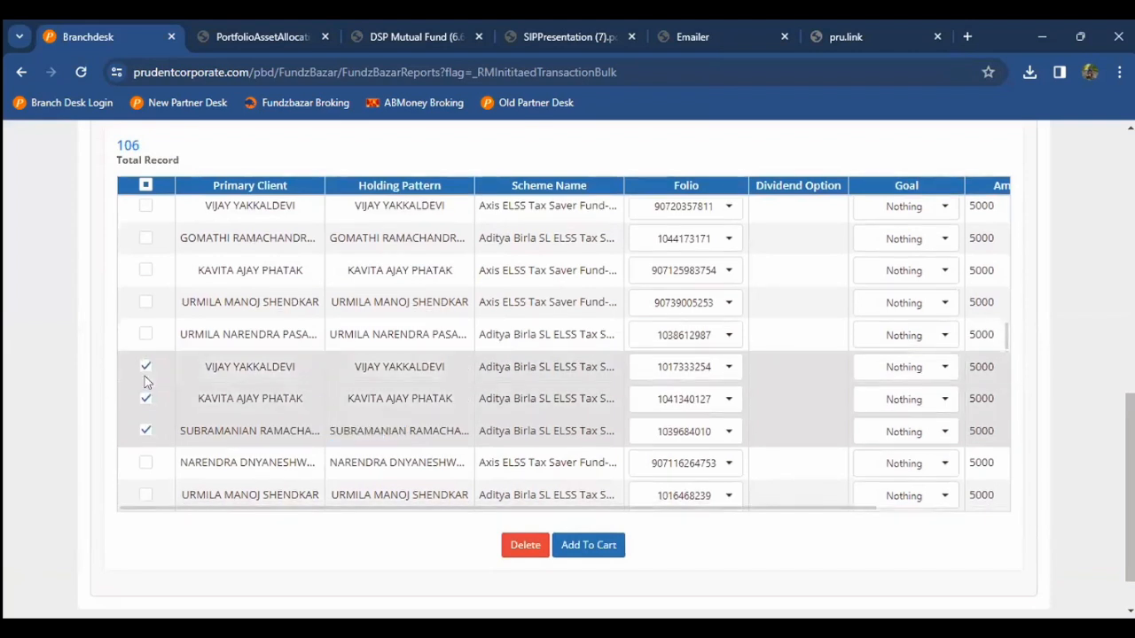
scroll(3, 420, down, 1)
scroll(3, 420, up, 7)
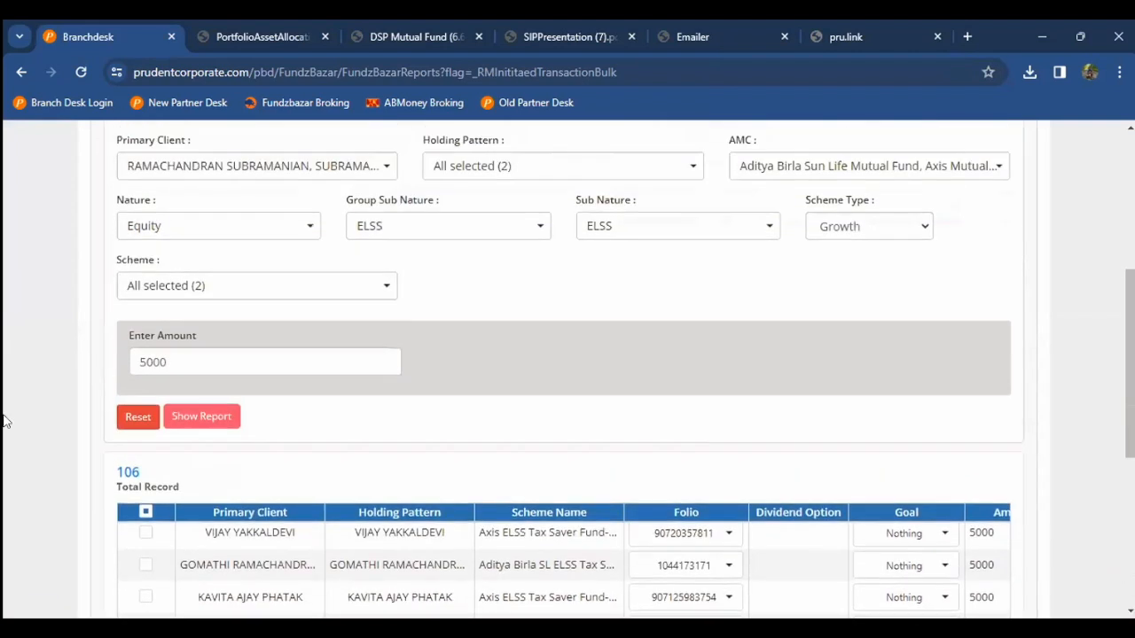
scroll(24, 446, down, 7)
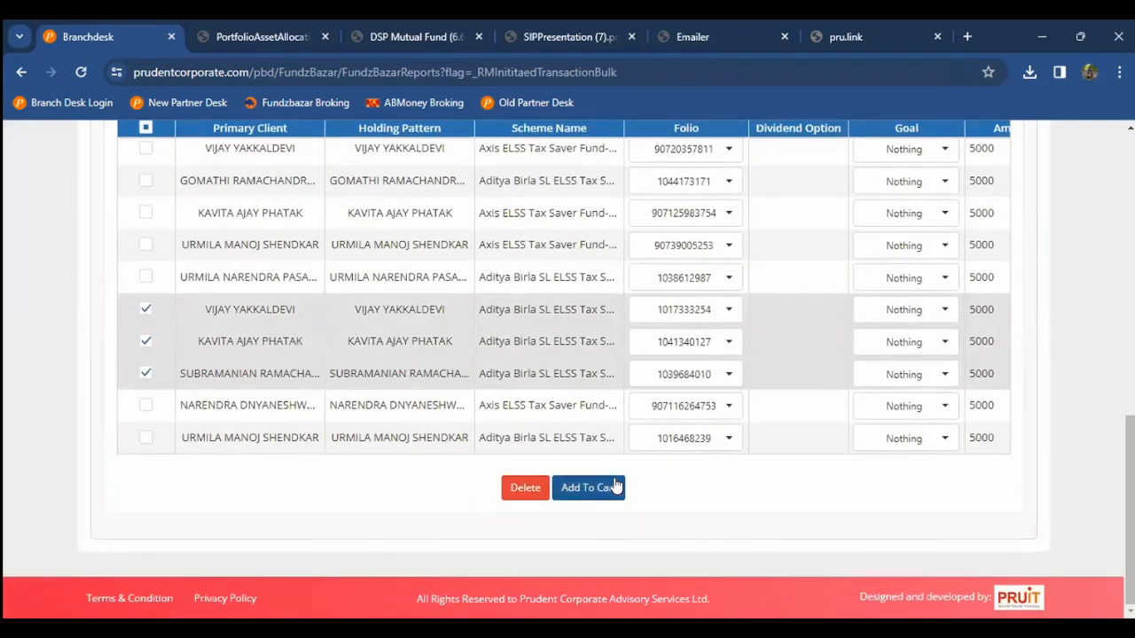
scroll(50, 446, up, 8)
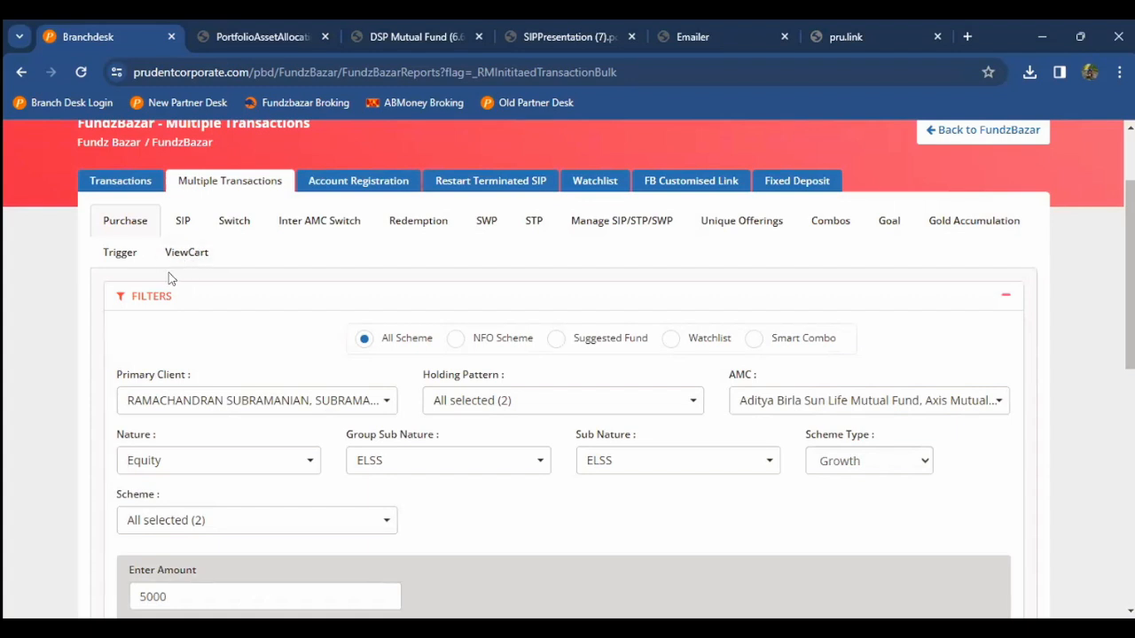
Step: Open the cart and list its Purchase entries
click(187, 254)
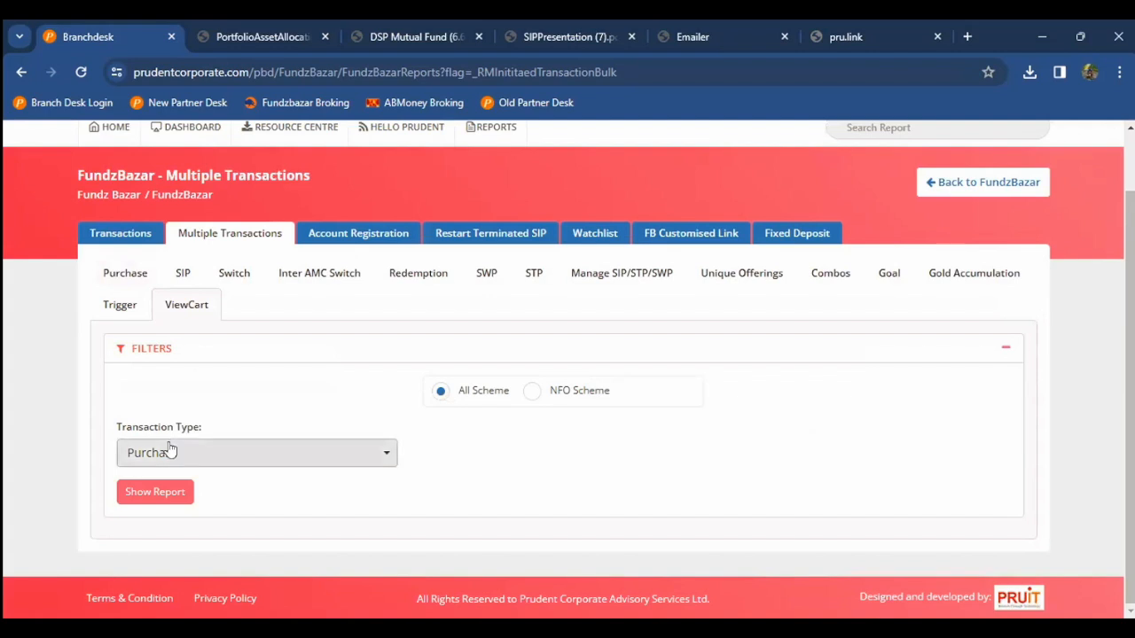
click(170, 488)
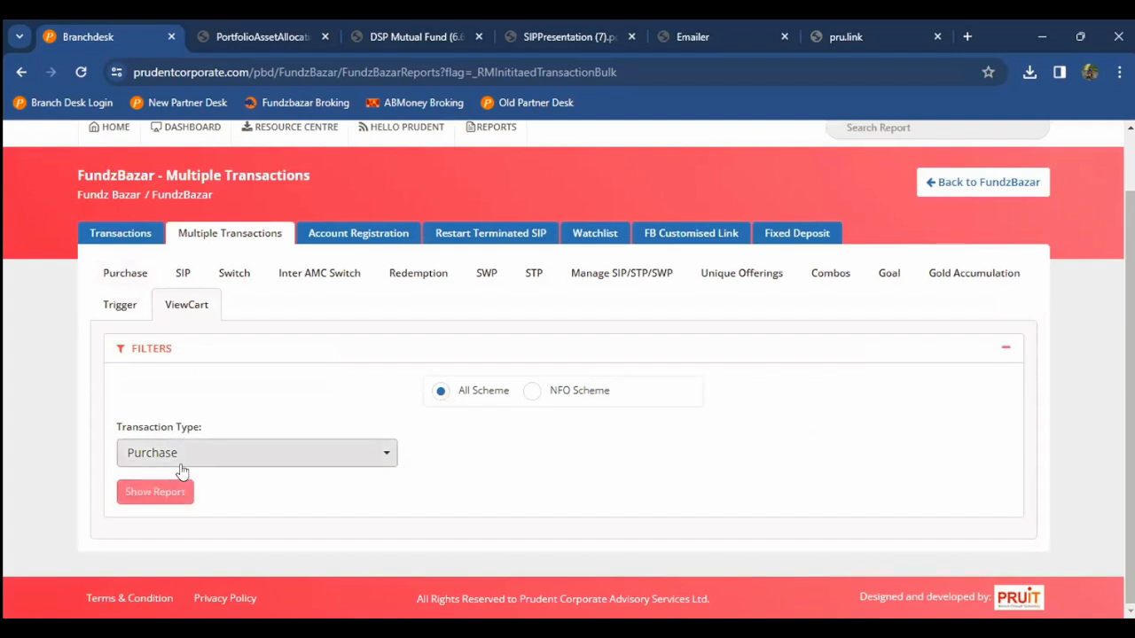
scroll(86, 470, down, 3)
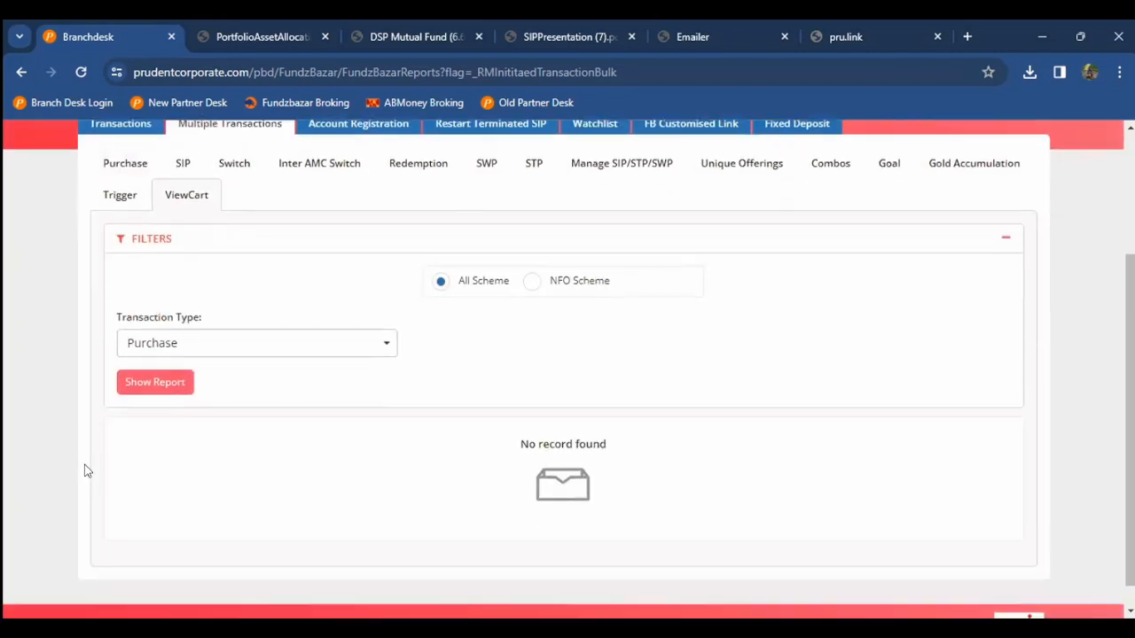
Step: List the cart's SIP entries, then switch to the Multiple Transactions SIP form
click(229, 325)
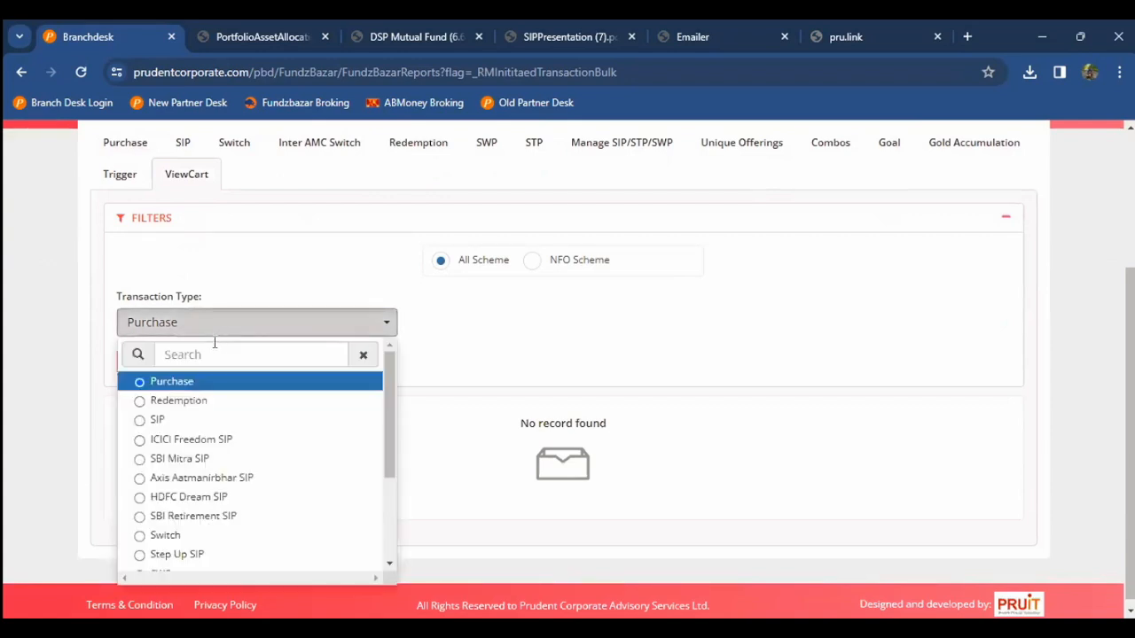
click(180, 424)
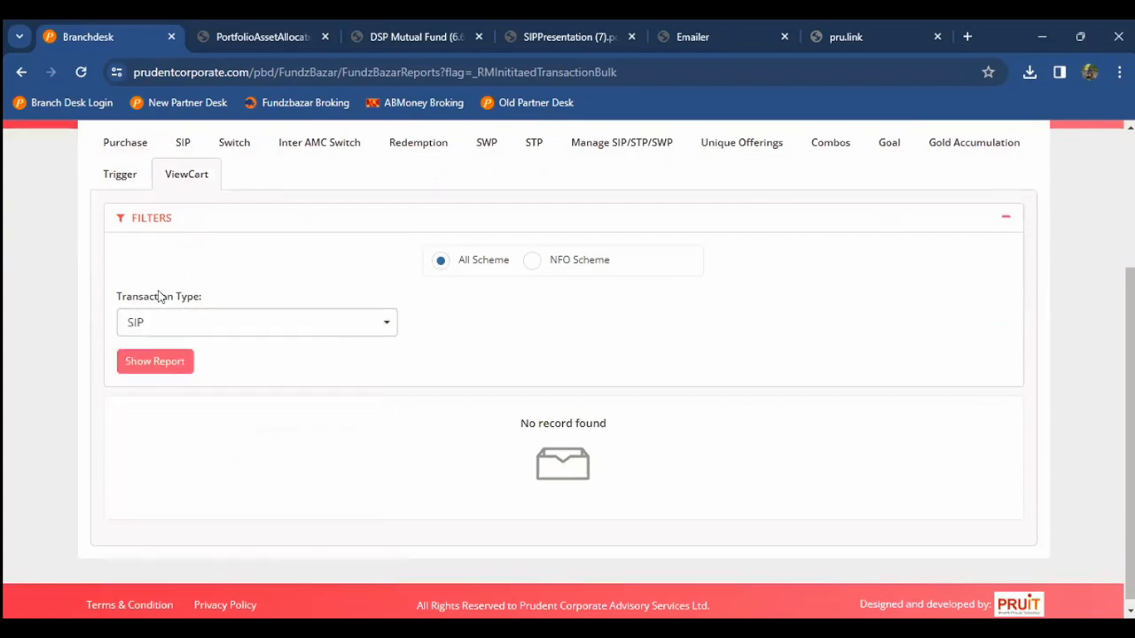
click(151, 360)
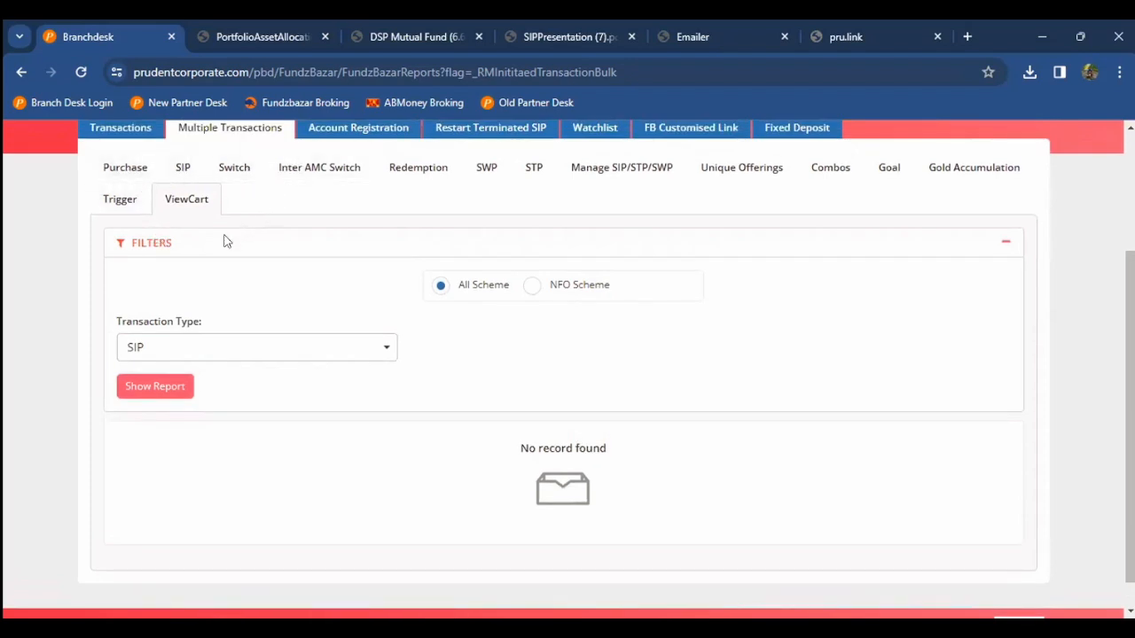
click(150, 396)
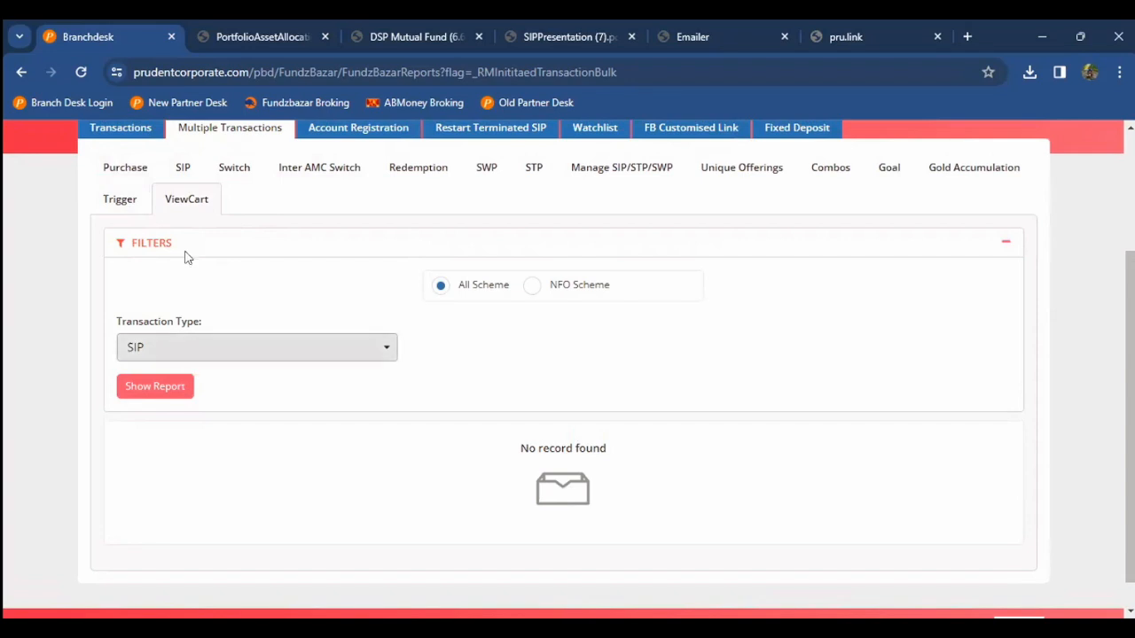
click(183, 169)
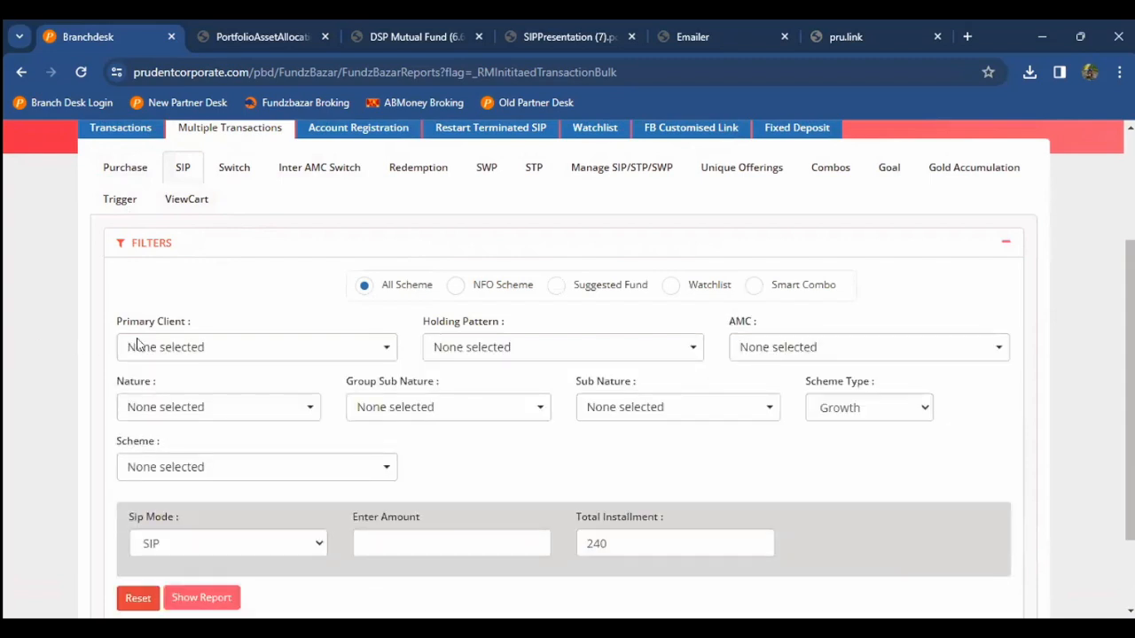
Step: Pick the matching client by name search and select their holding pattern
click(171, 353)
text(subra)
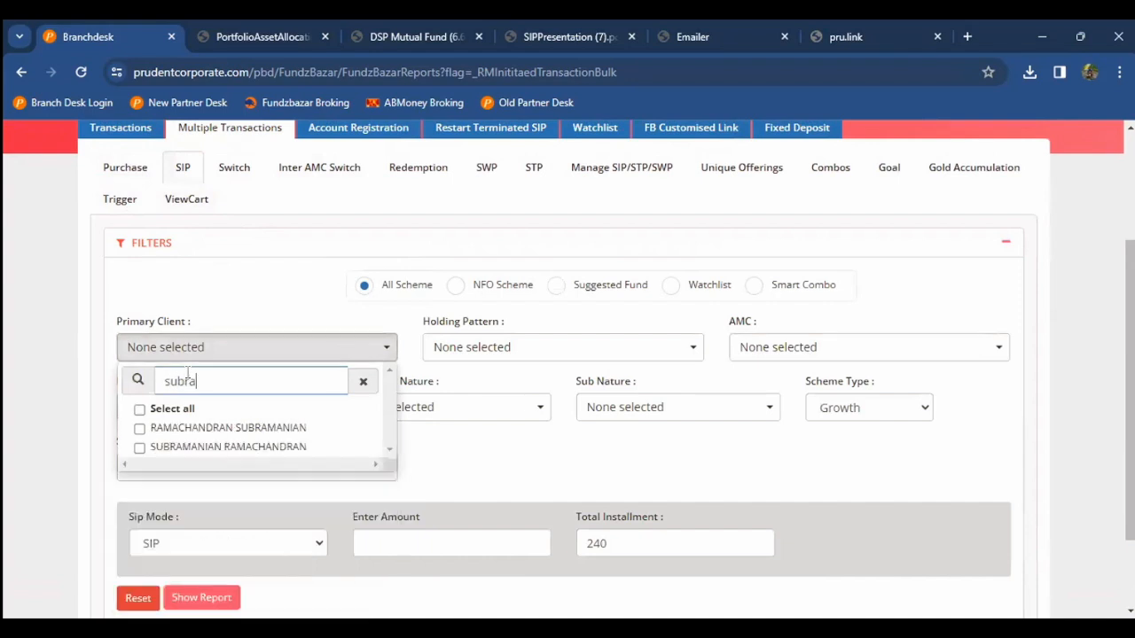
click(186, 447)
click(85, 417)
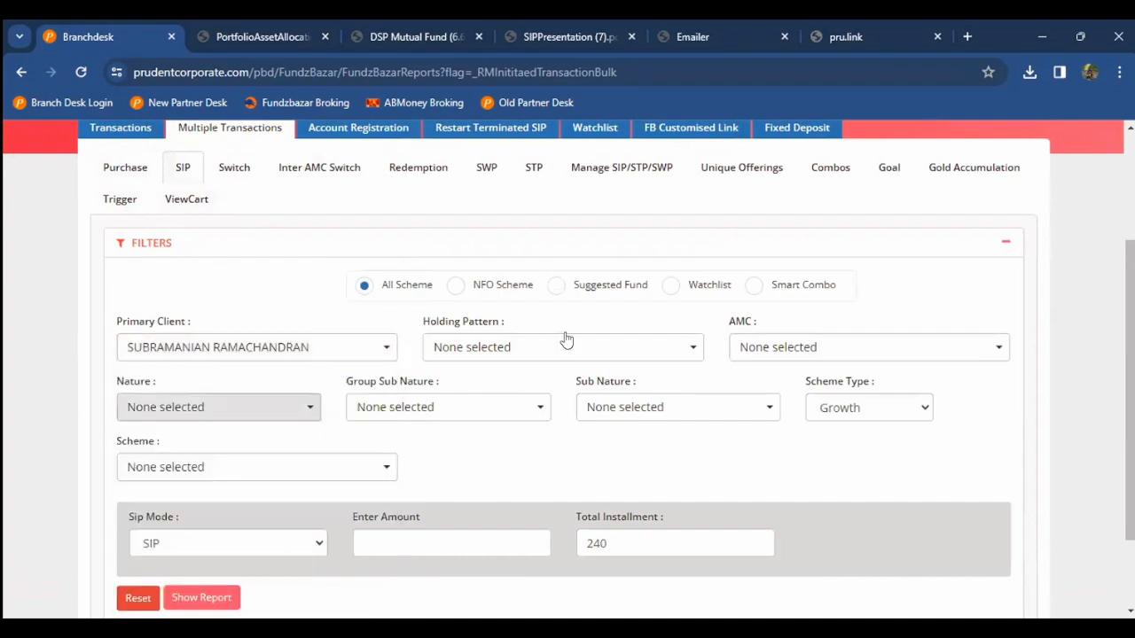
click(606, 350)
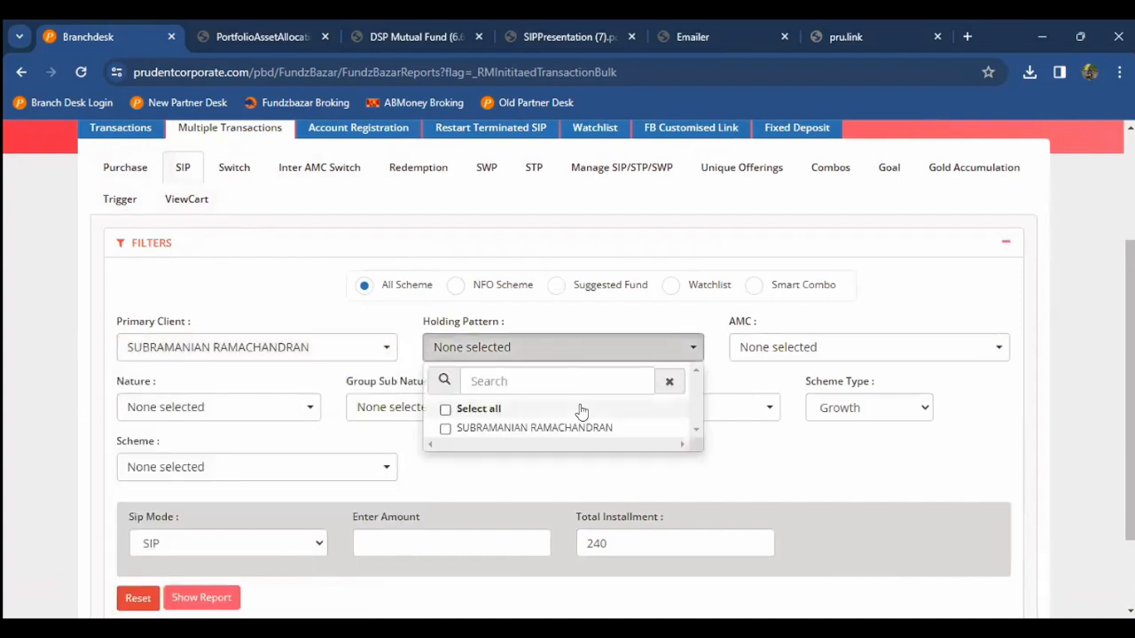
click(580, 408)
Step: Include Aditya Birla Sun Life Mutual Fund and Axis Mutual Fund as AMCs
click(762, 355)
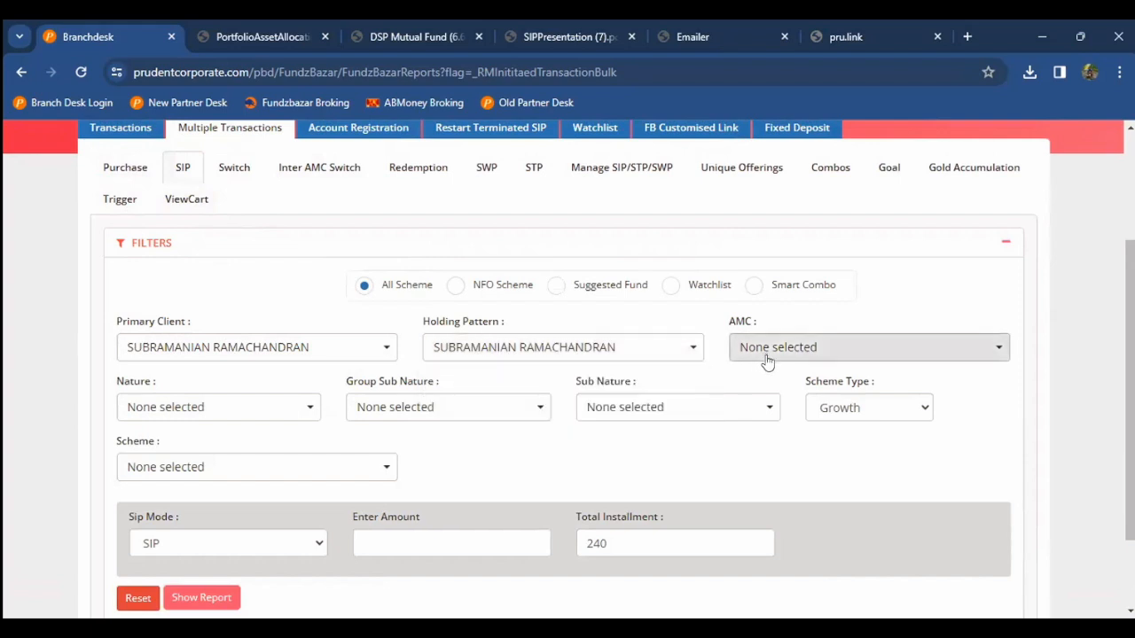
click(778, 448)
click(779, 464)
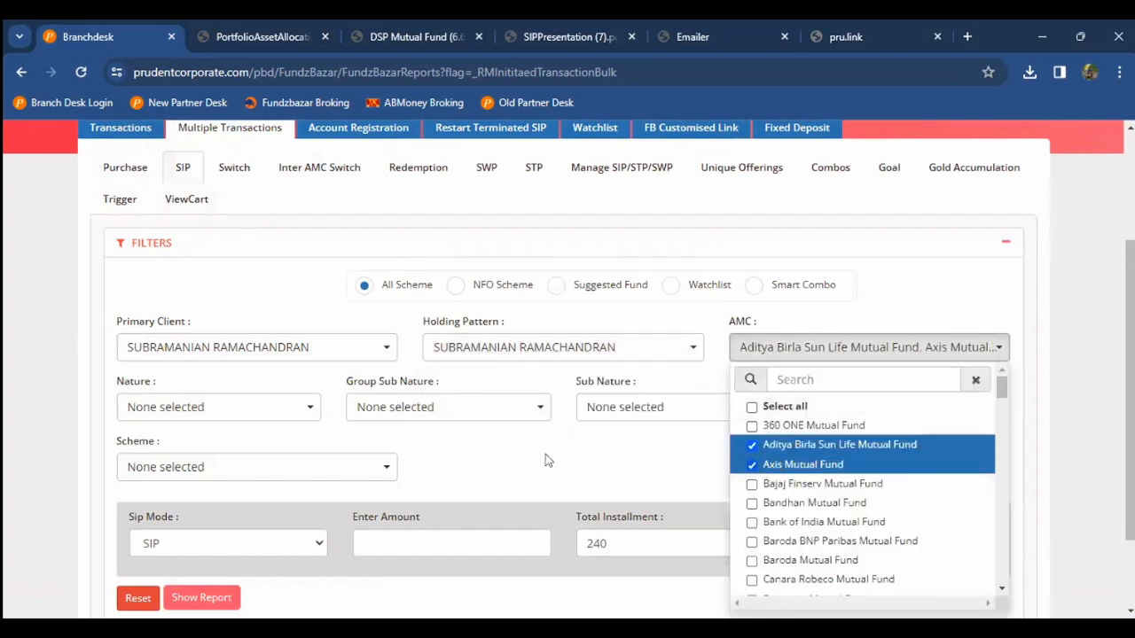
click(536, 460)
Step: Limit nature to Equity, and group sub nature and sub nature to ELSS
click(293, 413)
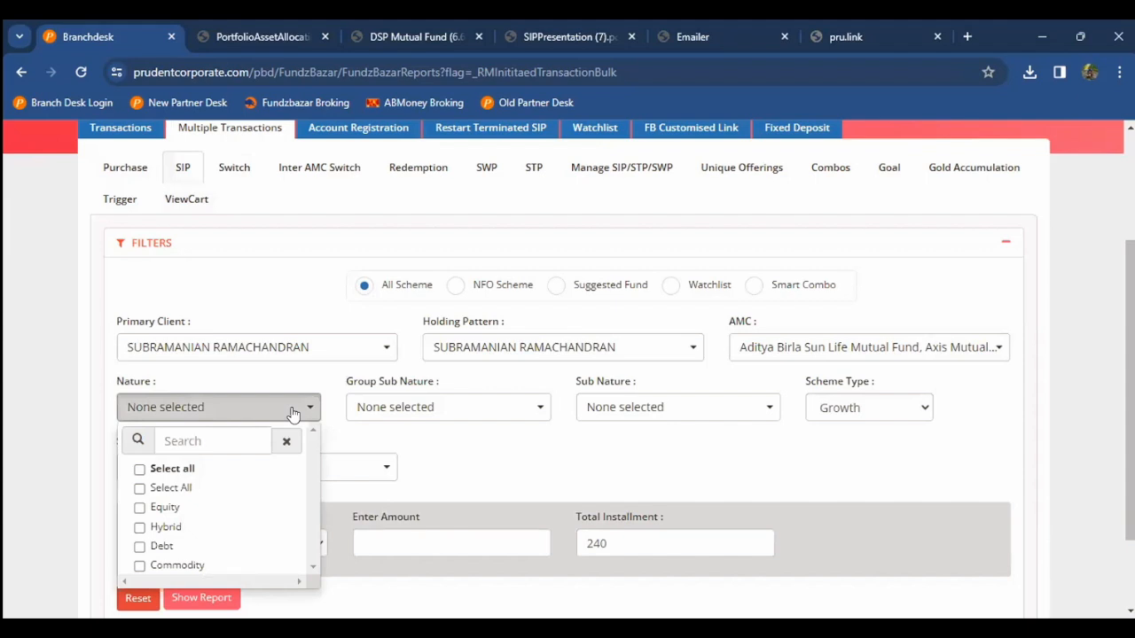
click(237, 499)
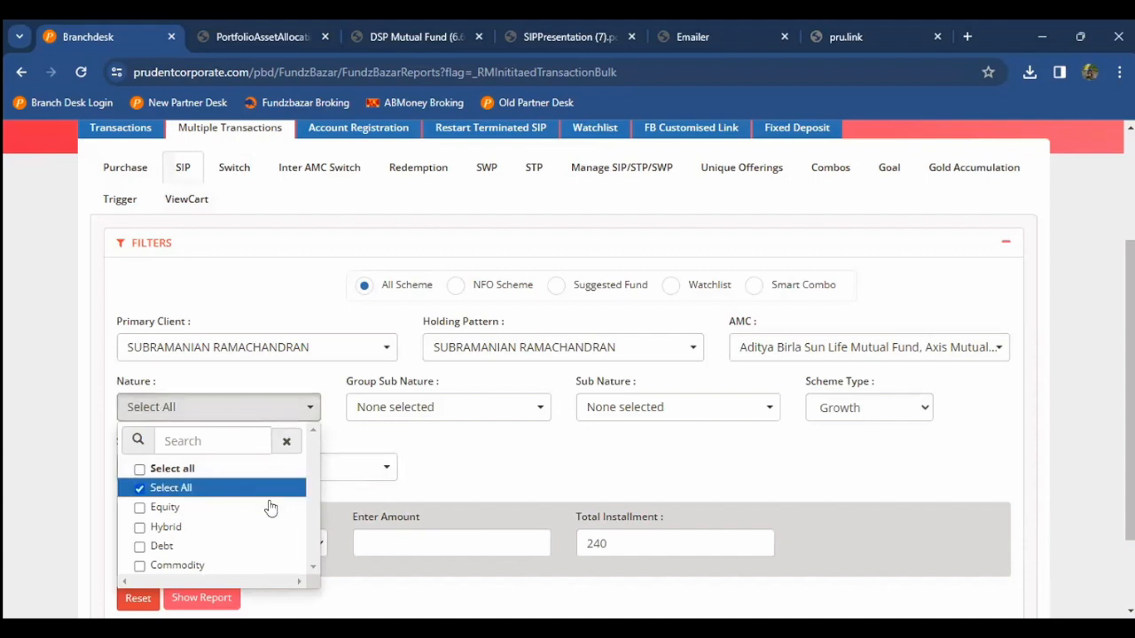
click(271, 507)
click(300, 488)
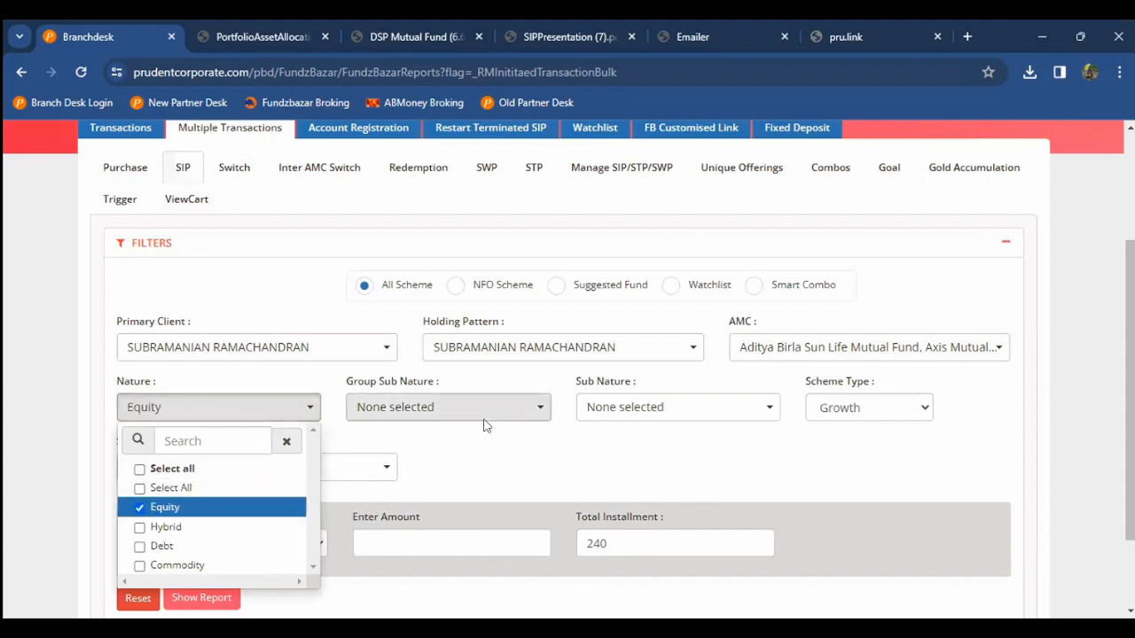
click(469, 409)
click(453, 487)
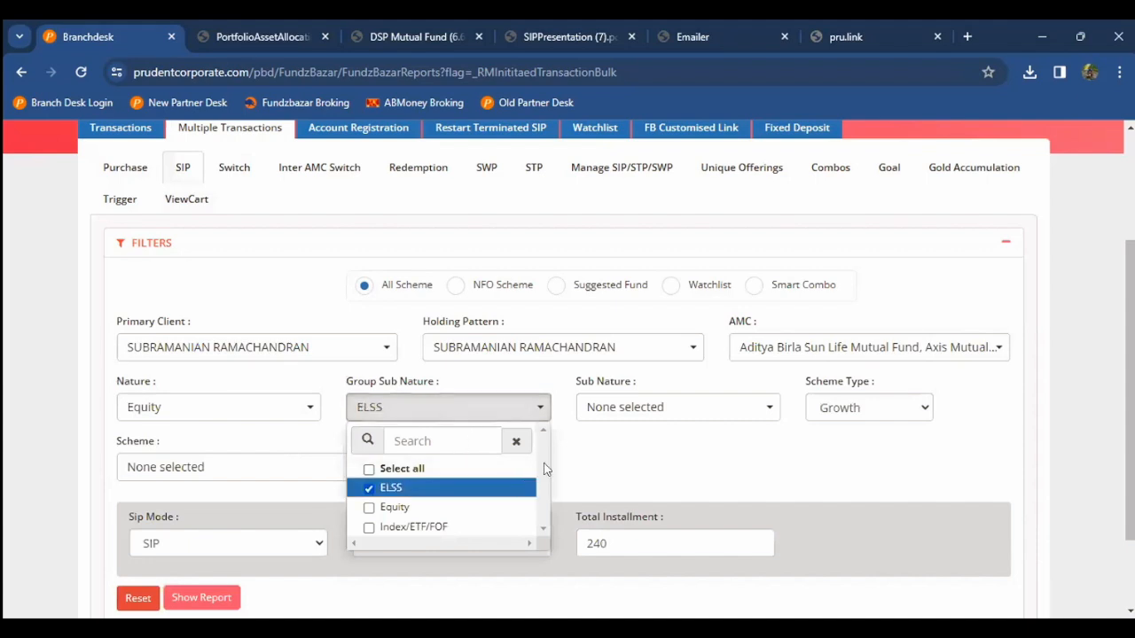
click(572, 456)
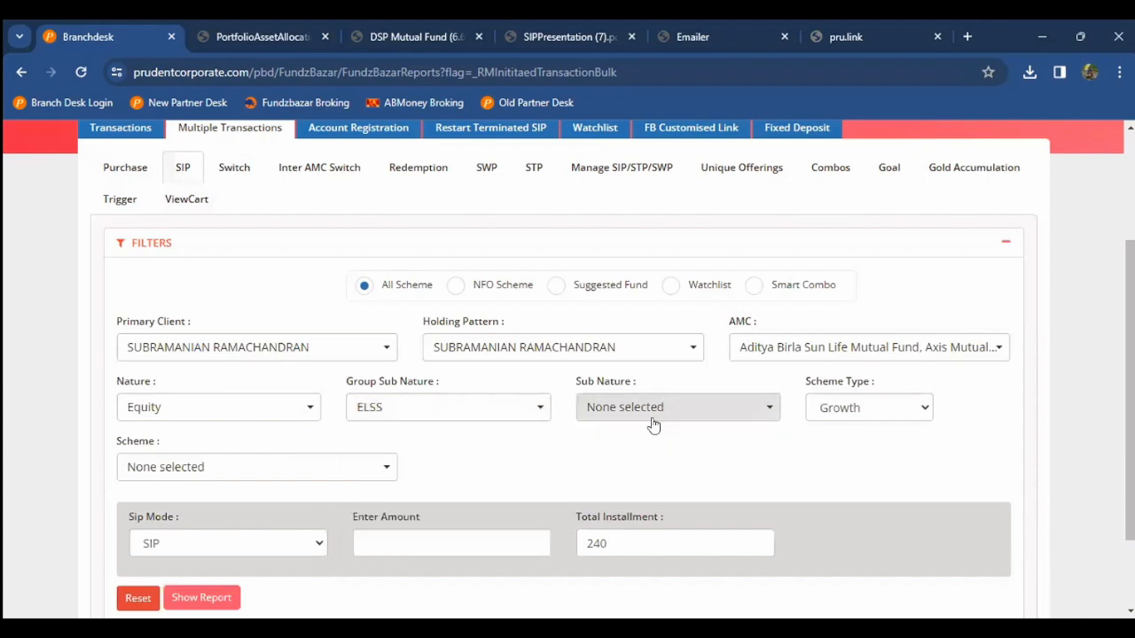
click(760, 407)
click(631, 468)
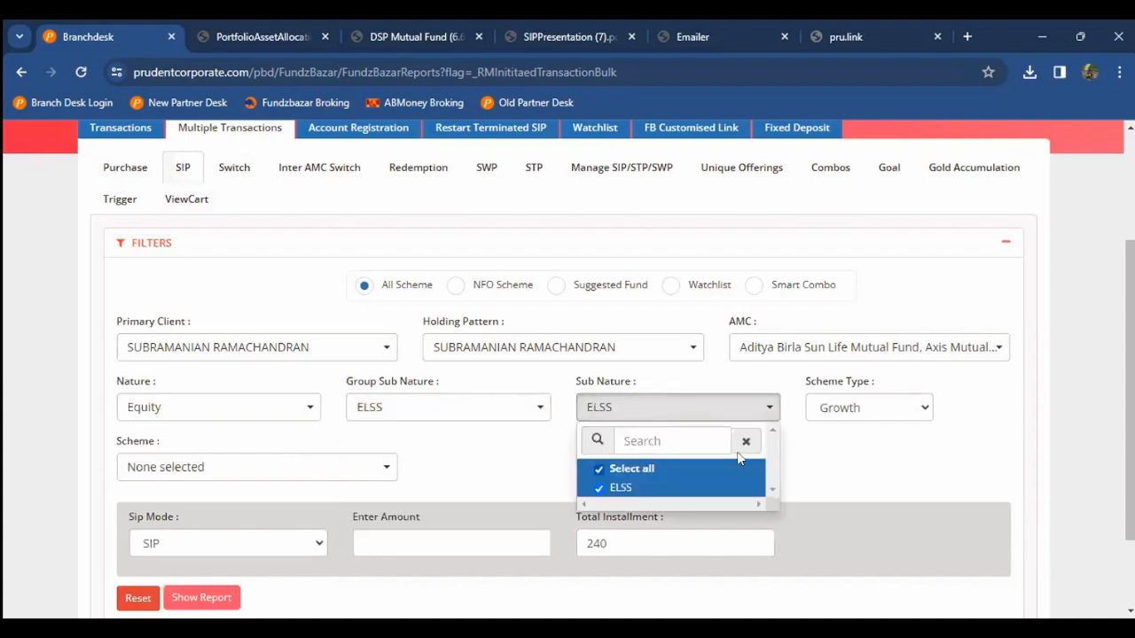
click(816, 451)
Step: Select both ELSS tax saver schemes, enter 5000 as SIP amount, and show the report
scroll(509, 458, down, 1)
scroll(510, 459, down, 1)
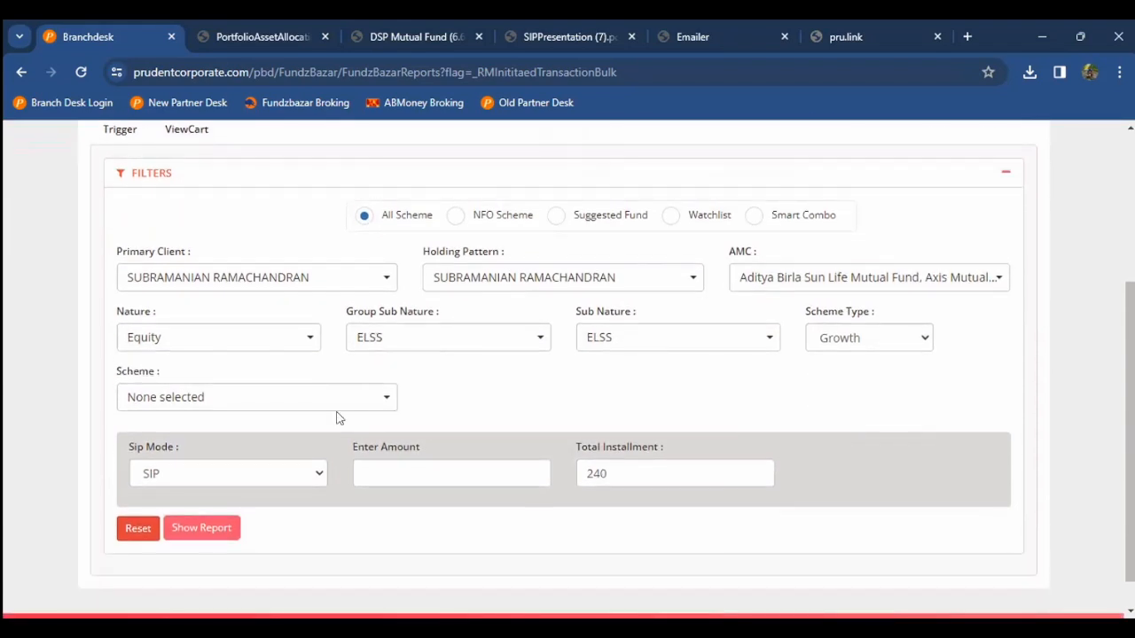
click(296, 395)
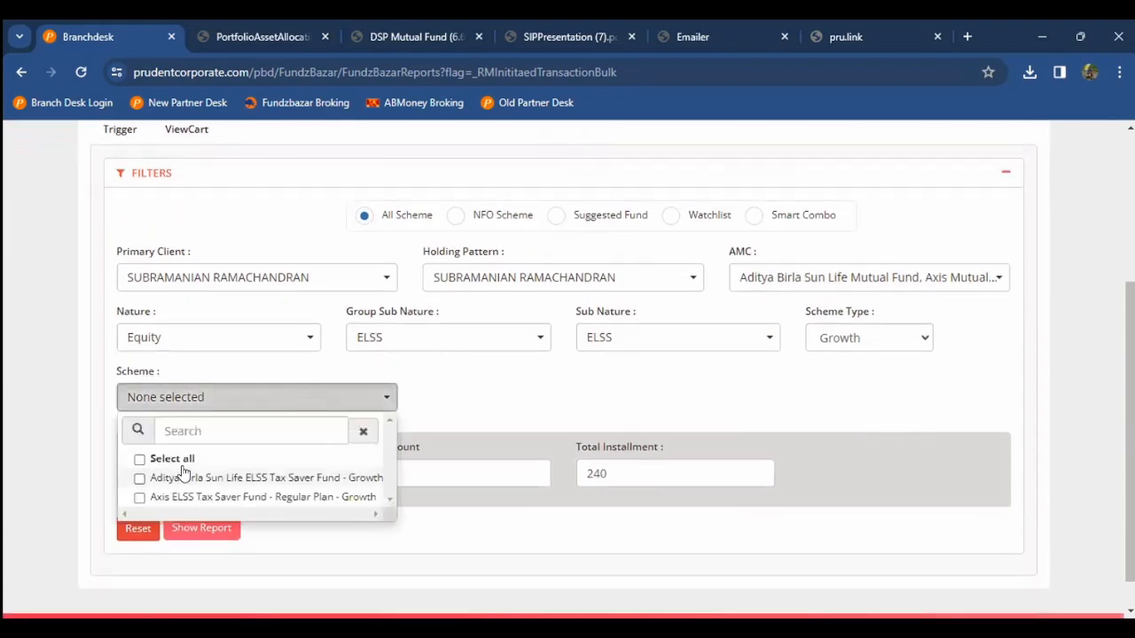
click(140, 460)
click(72, 446)
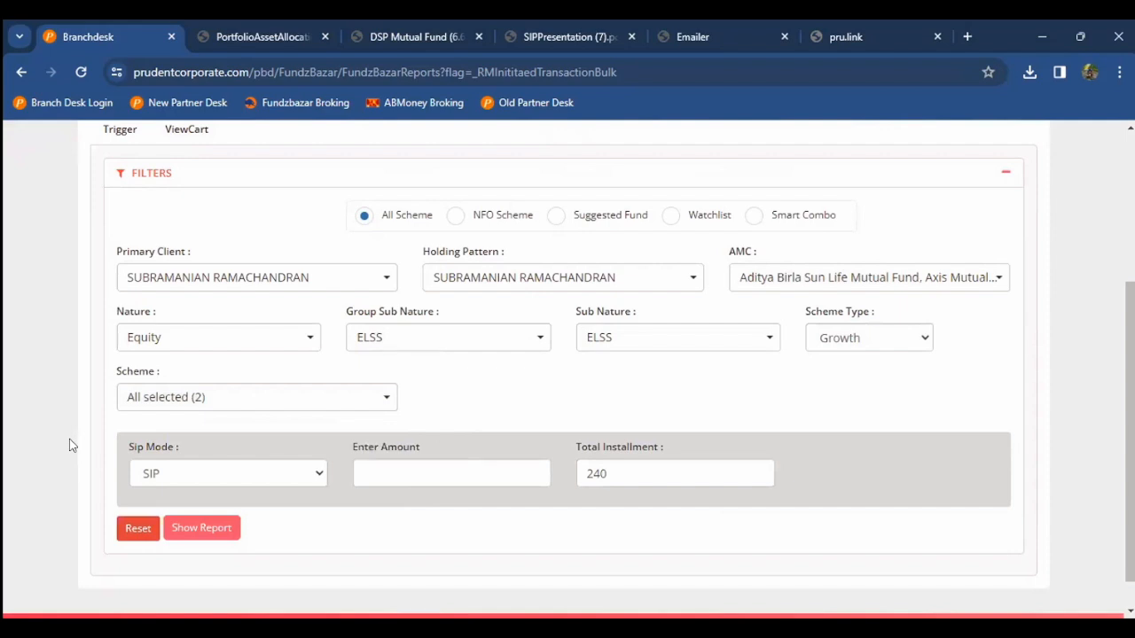
scroll(70, 444, down, 1)
click(467, 438)
text(5000)
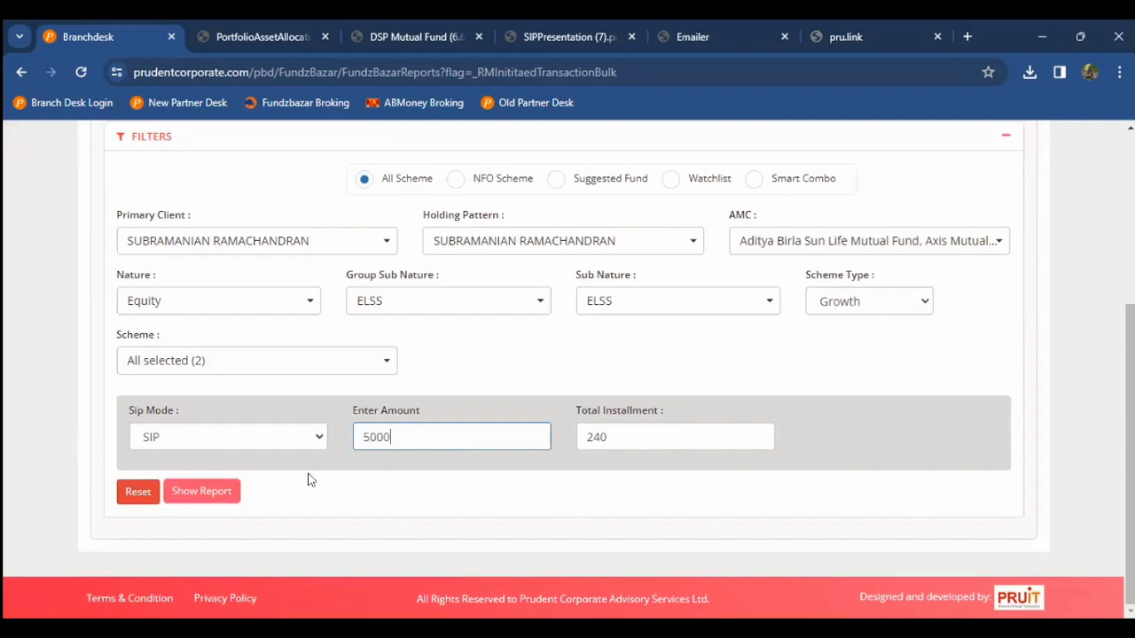
click(166, 492)
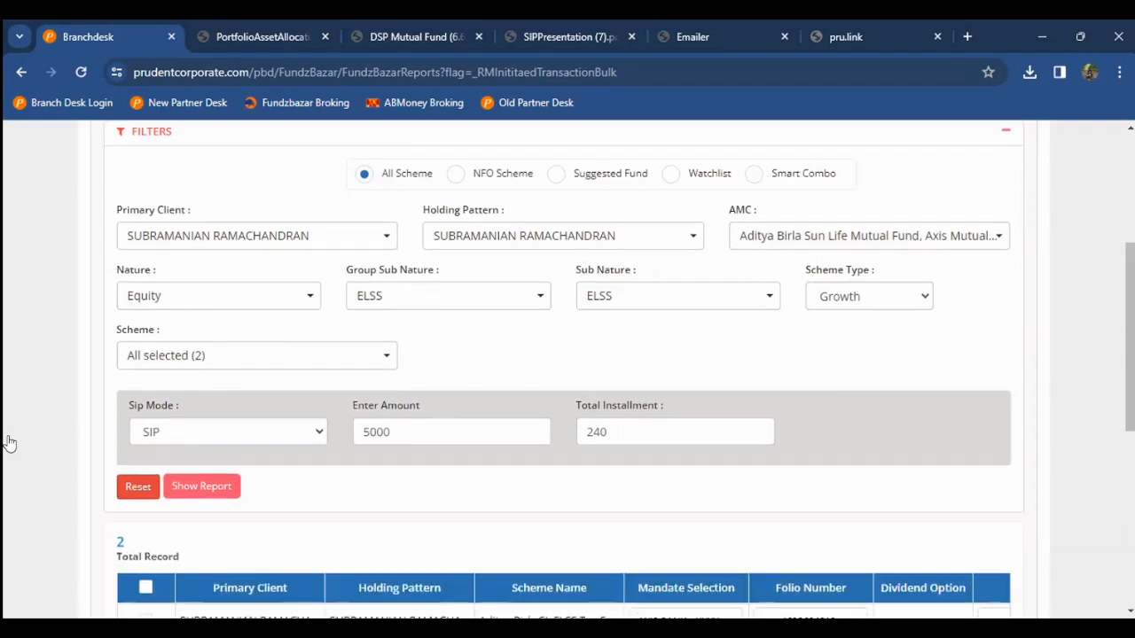
scroll(9, 444, down, 2)
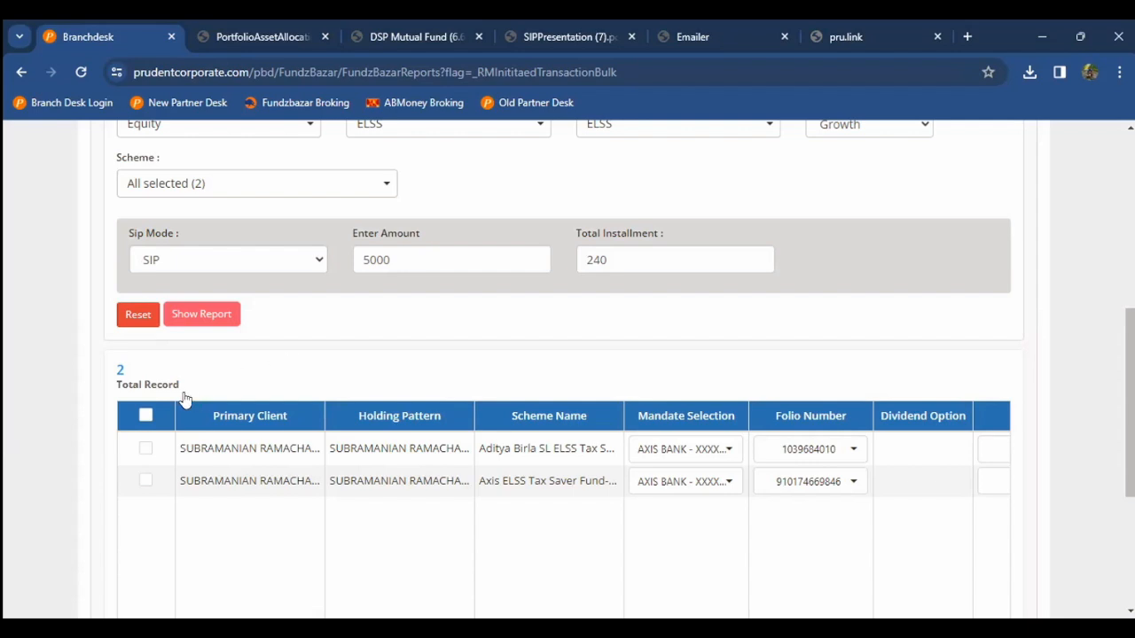
Step: Review both ELSS SIP rows (5000, day 1, 240 instalments, from 02/10/2024), adjusting their ticks
click(145, 417)
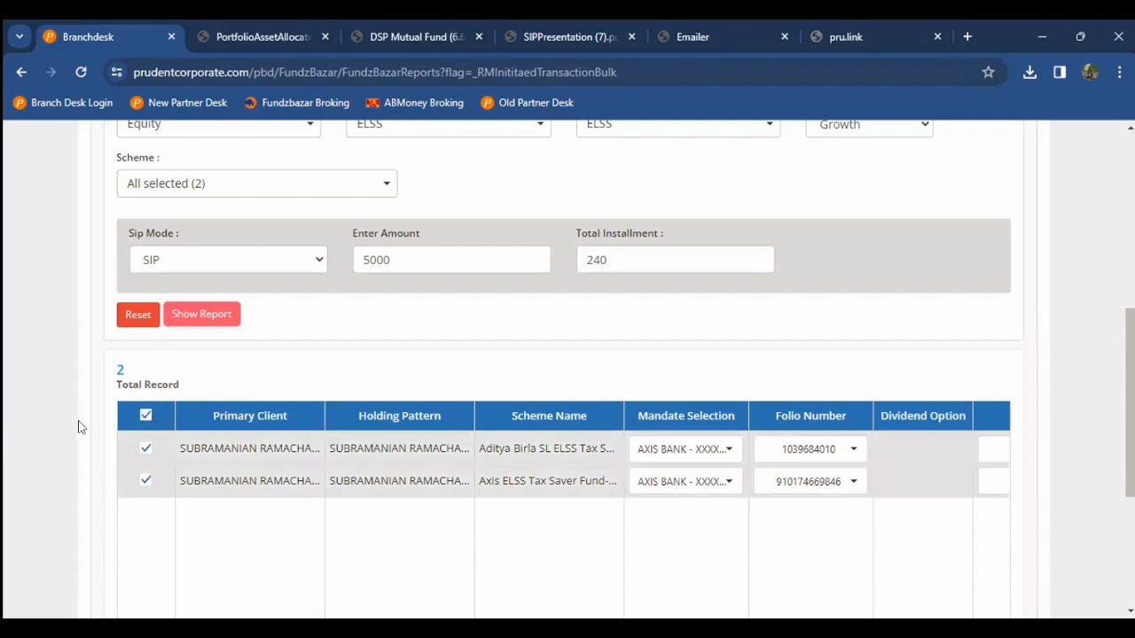
scroll(78, 427, down, 1)
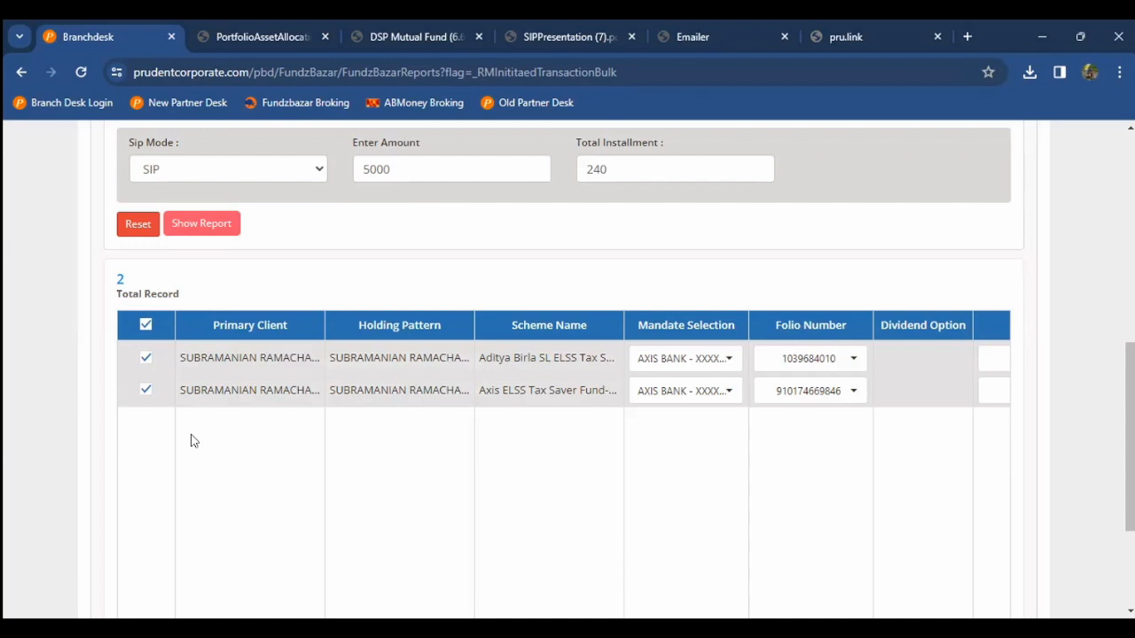
scroll(193, 440, down, 1)
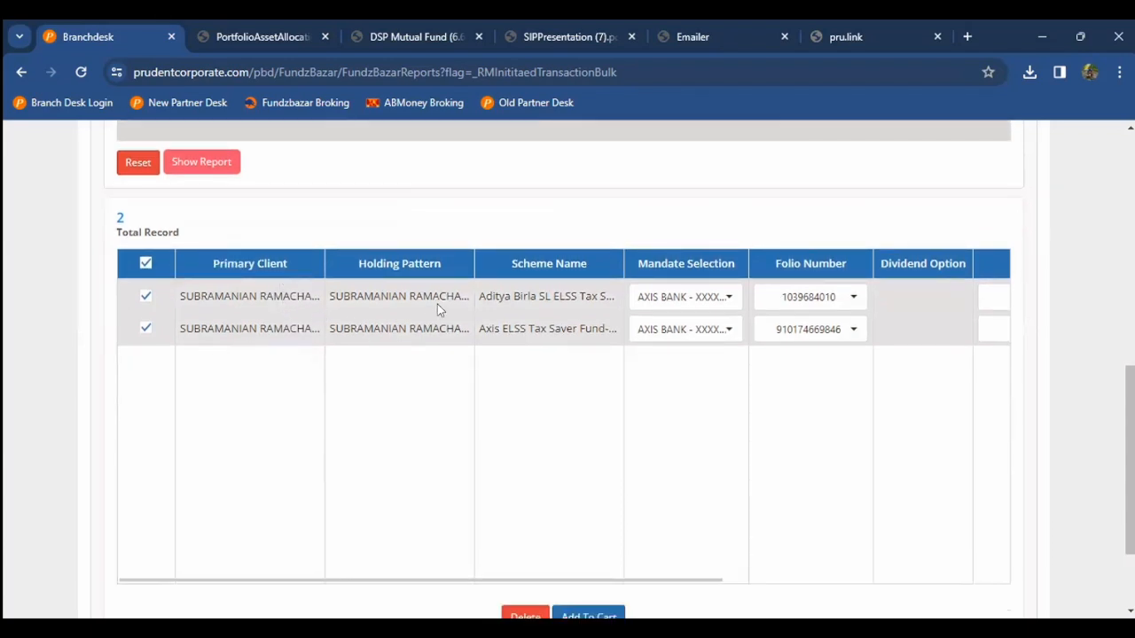
click(499, 329)
scroll(501, 328, right, 5)
scroll(499, 328, down, 2)
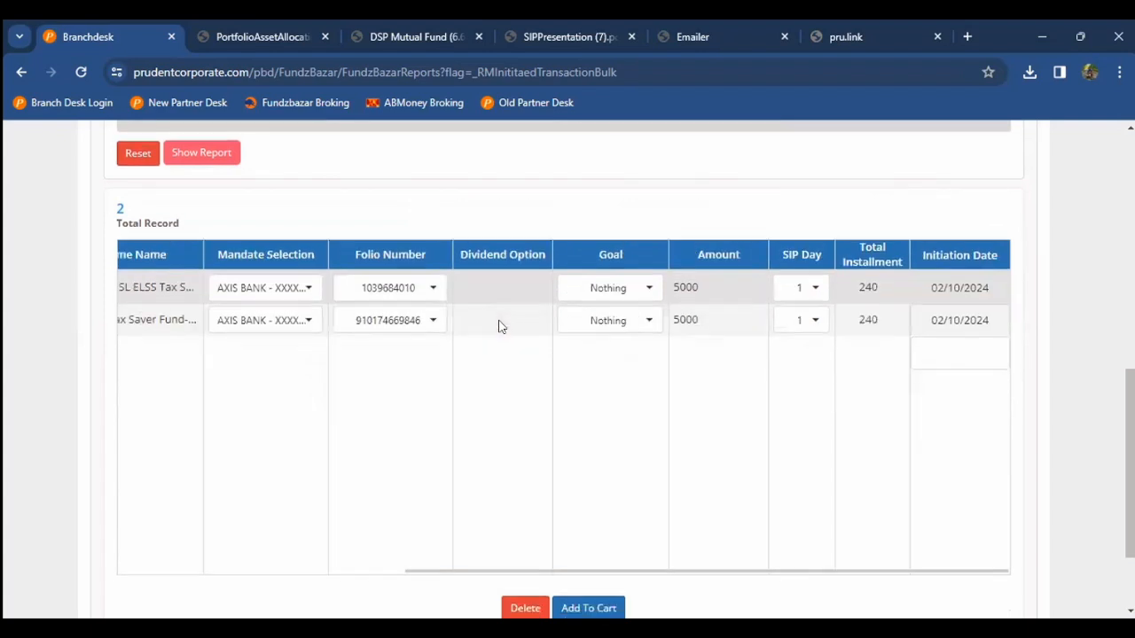
scroll(545, 468, up, 1)
scroll(278, 310, up, 5)
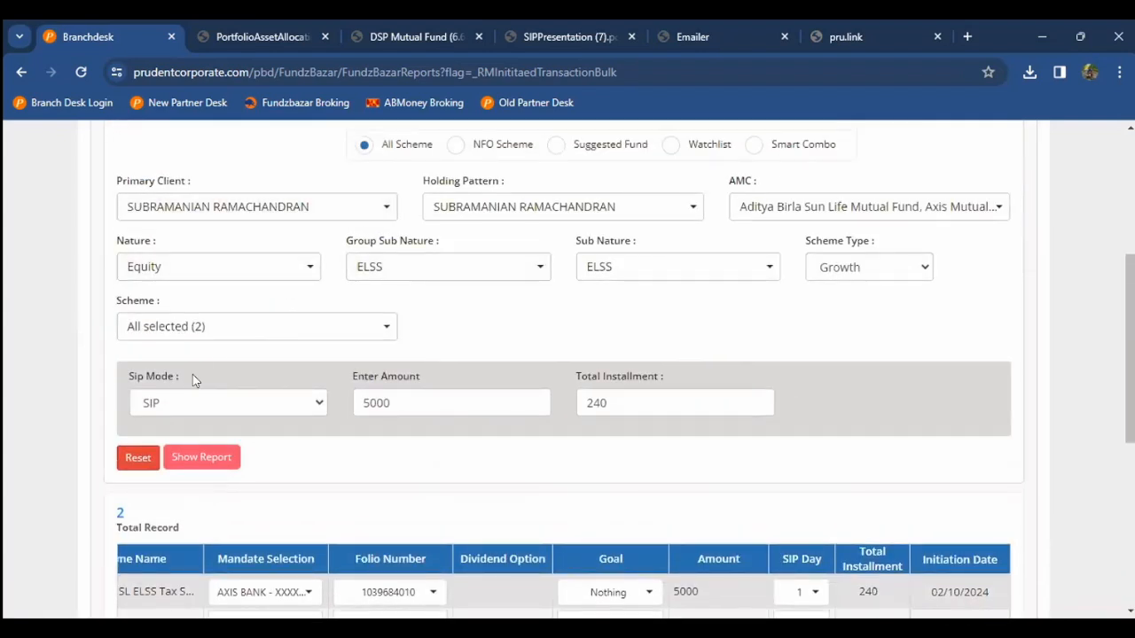
scroll(193, 378, down, 5)
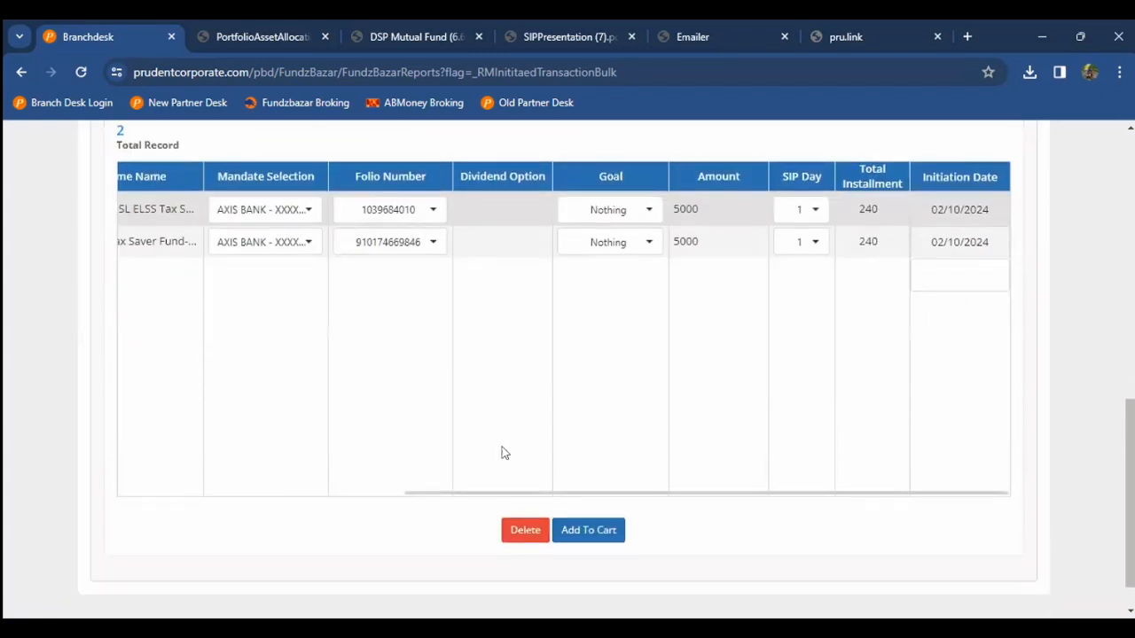
Step: Add both ELSS SIPs to the cart, confirm, dismiss the alert, and open the ViewCart tab
click(571, 530)
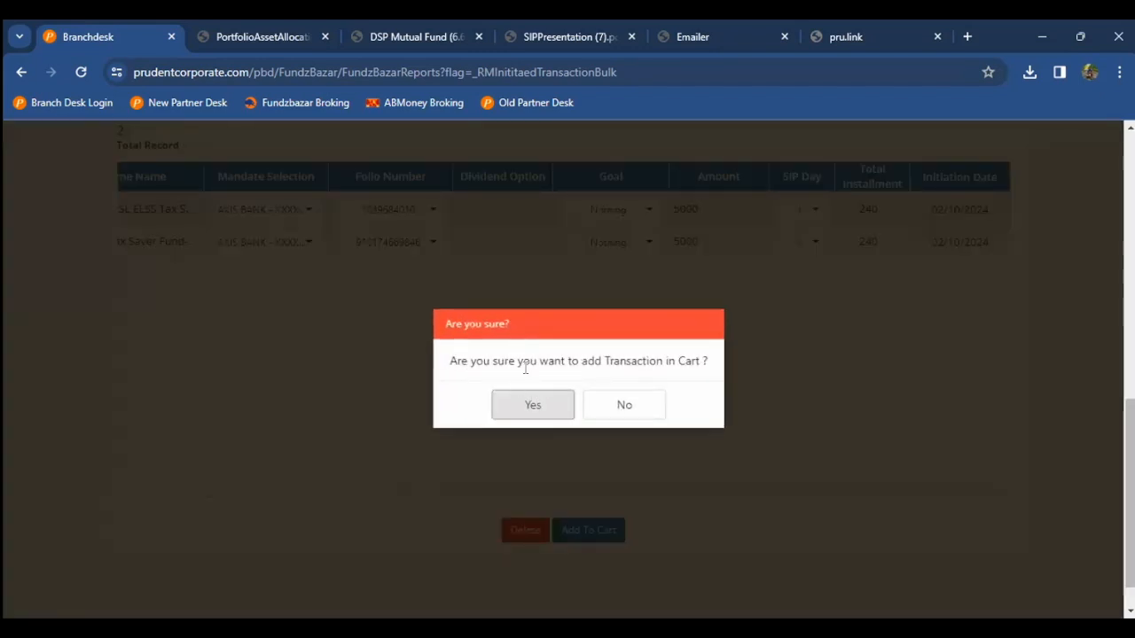
click(547, 407)
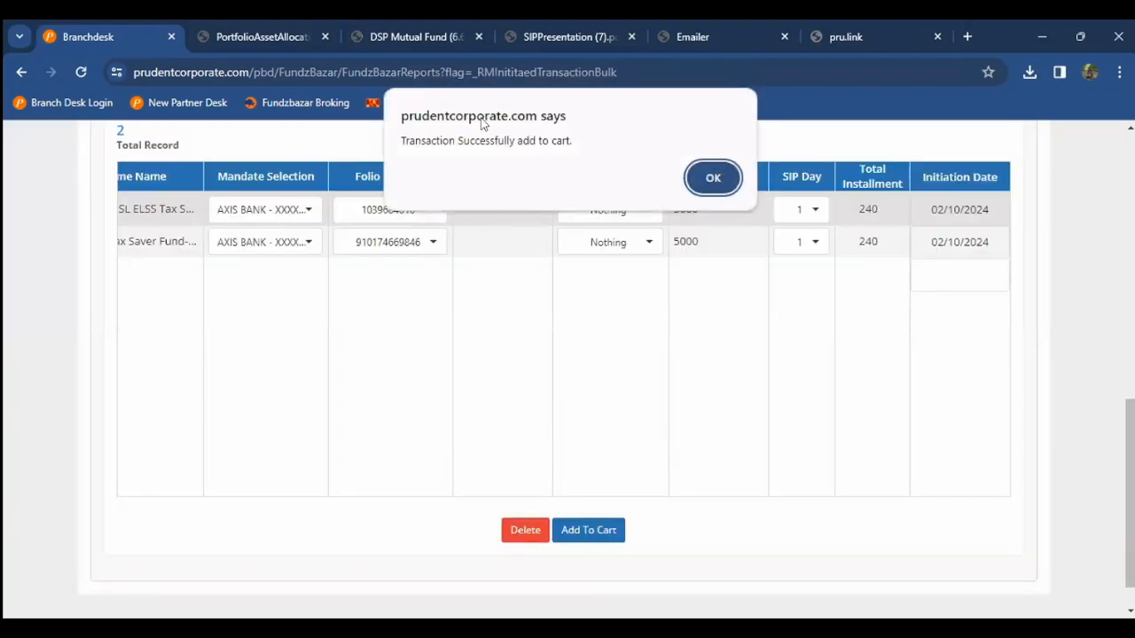
click(714, 180)
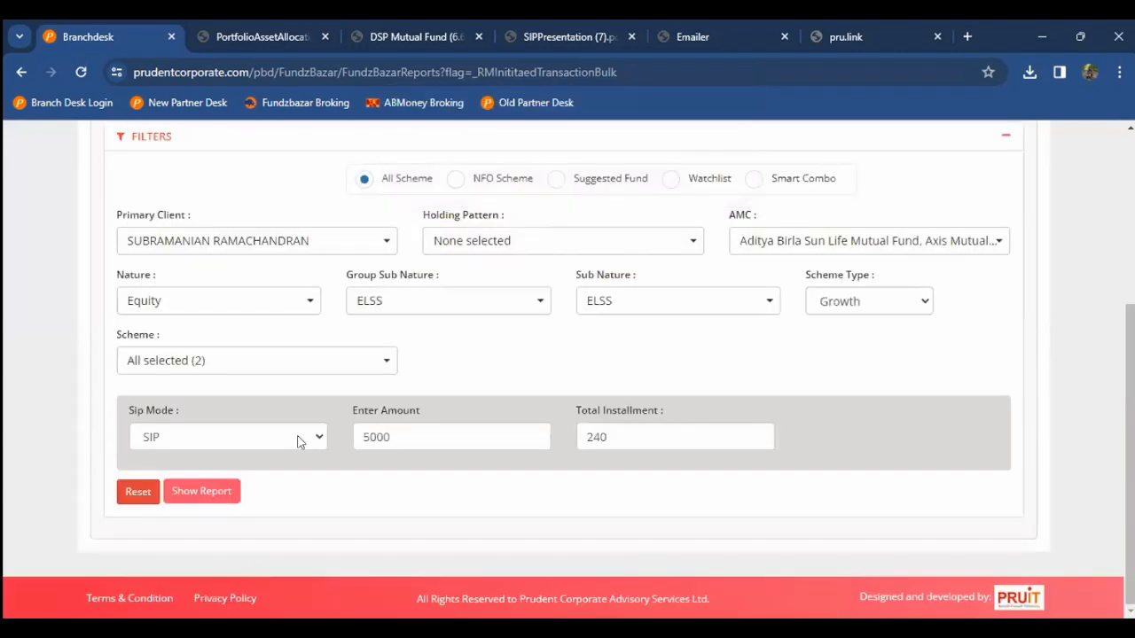
scroll(298, 441, up, 1)
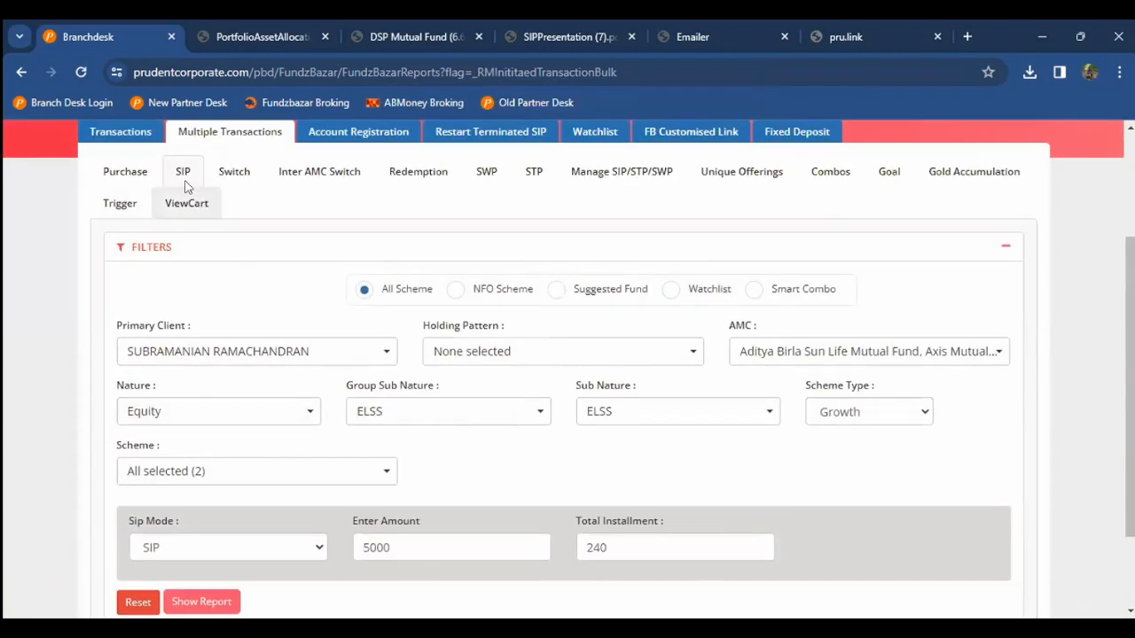
click(187, 205)
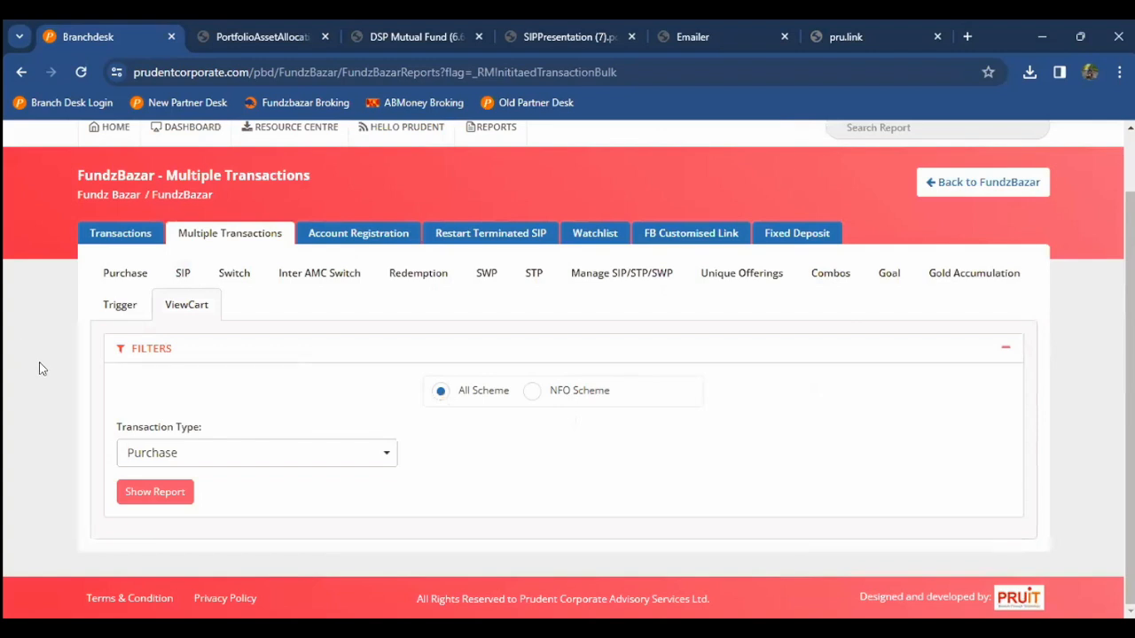
Step: List the cart's SIP transactions, select both, and initiate them with confirmation
click(142, 449)
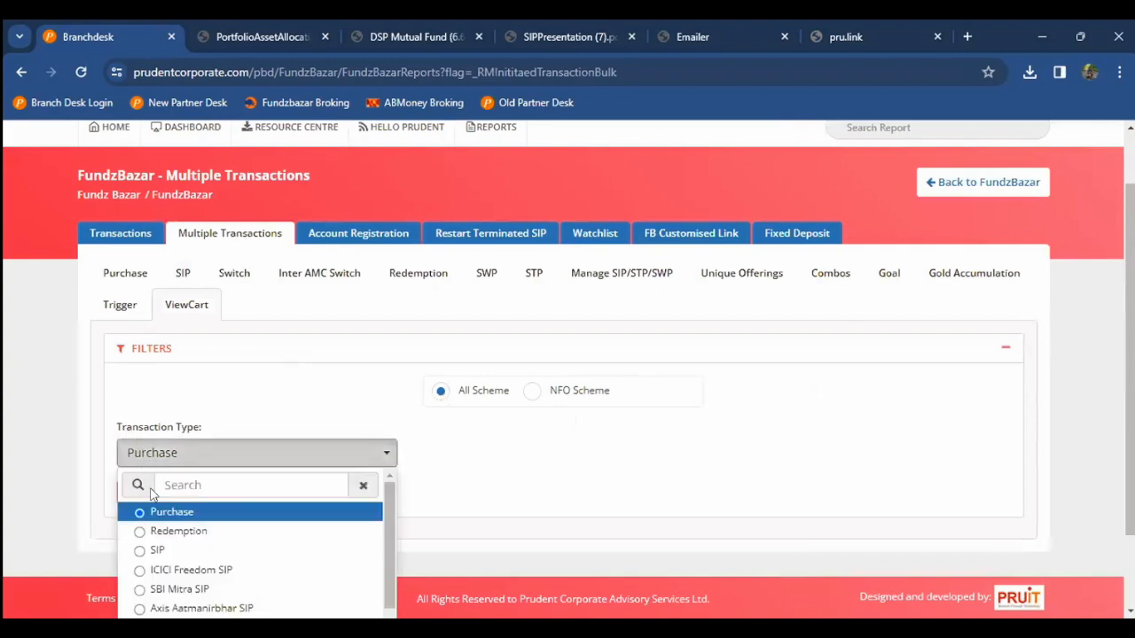
click(156, 550)
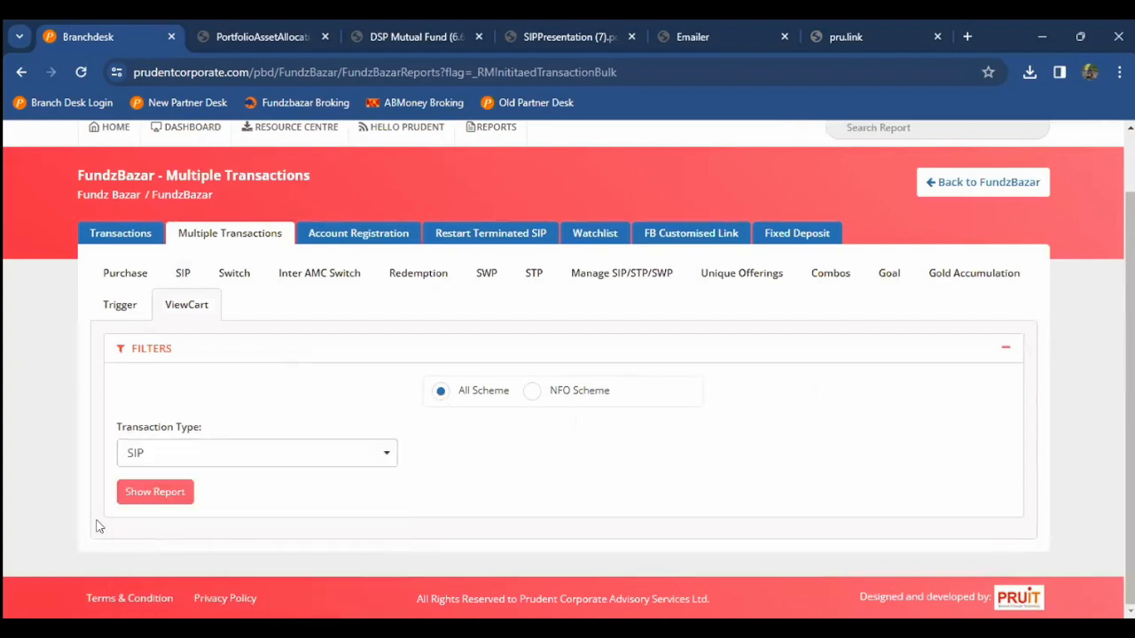
click(127, 495)
scroll(5, 310, down, 3)
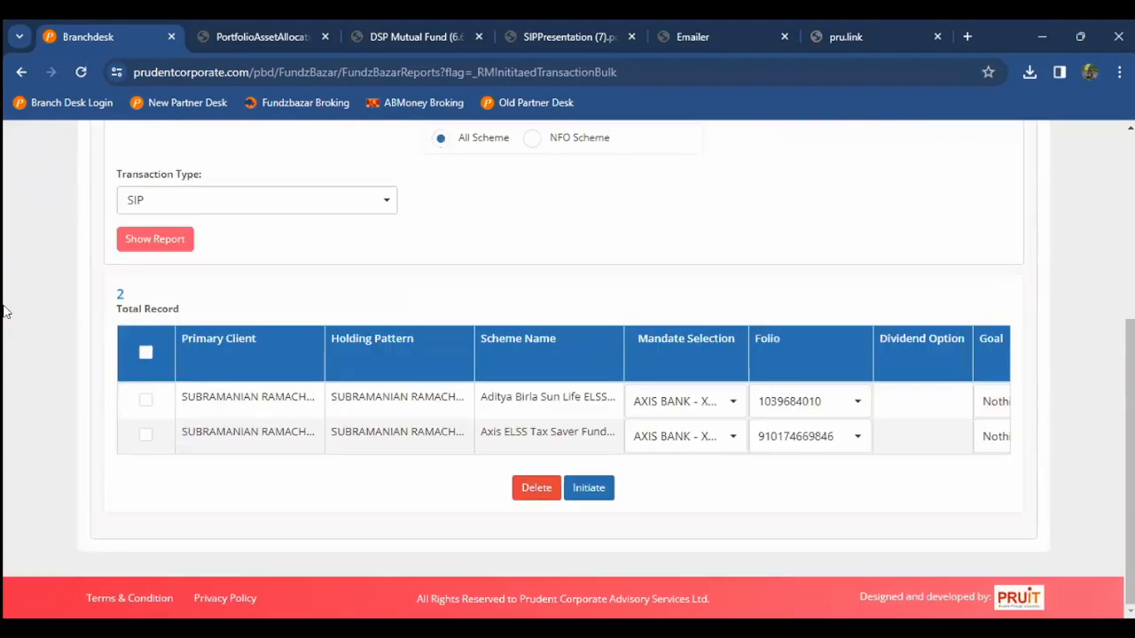
click(145, 354)
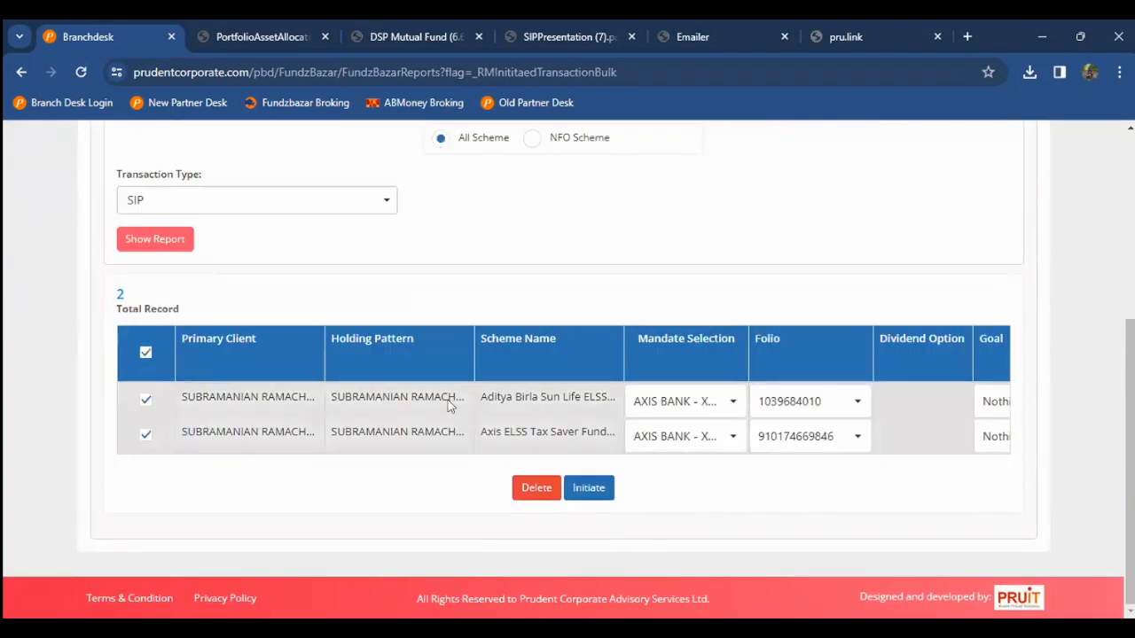
click(581, 489)
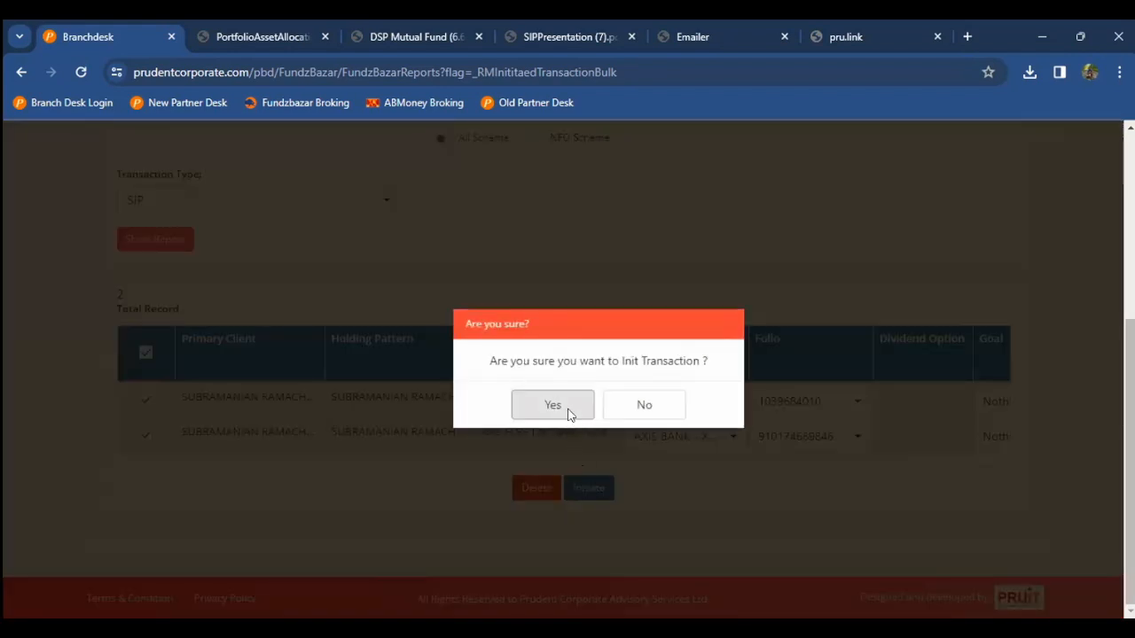
click(572, 413)
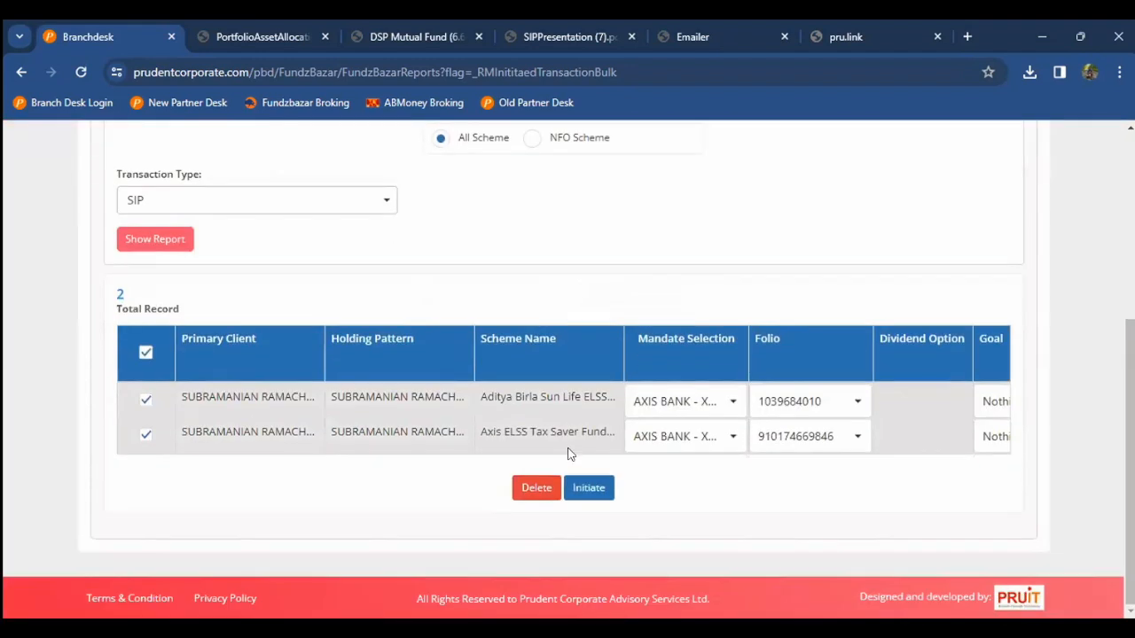
click(576, 484)
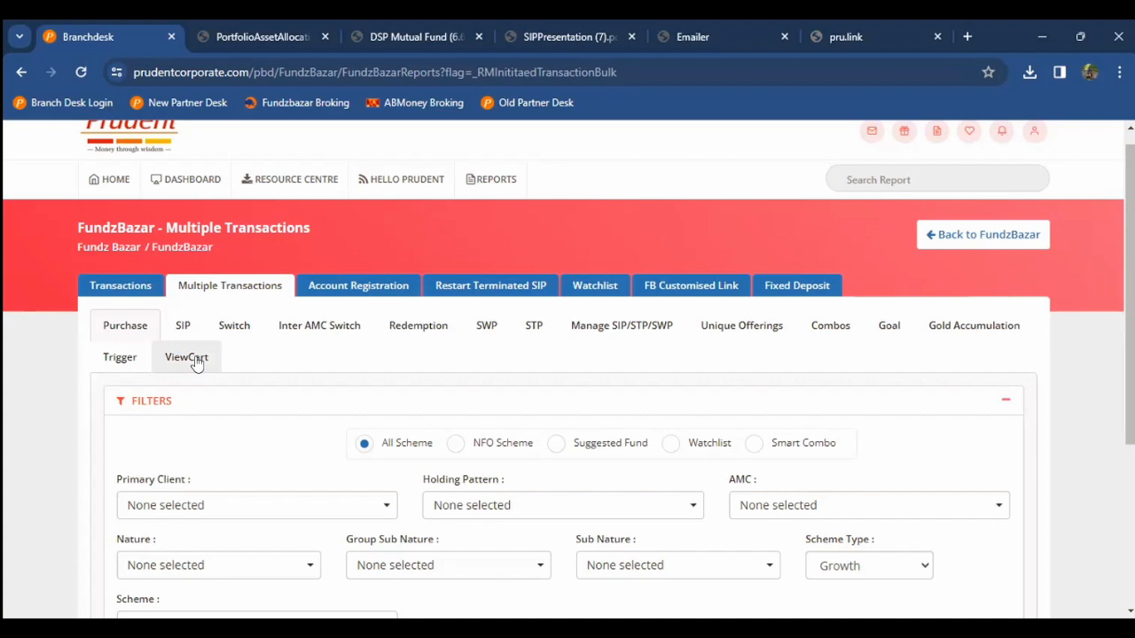
Step: Return to the FundzBazar reports home and open the Transaction Reports page
click(934, 231)
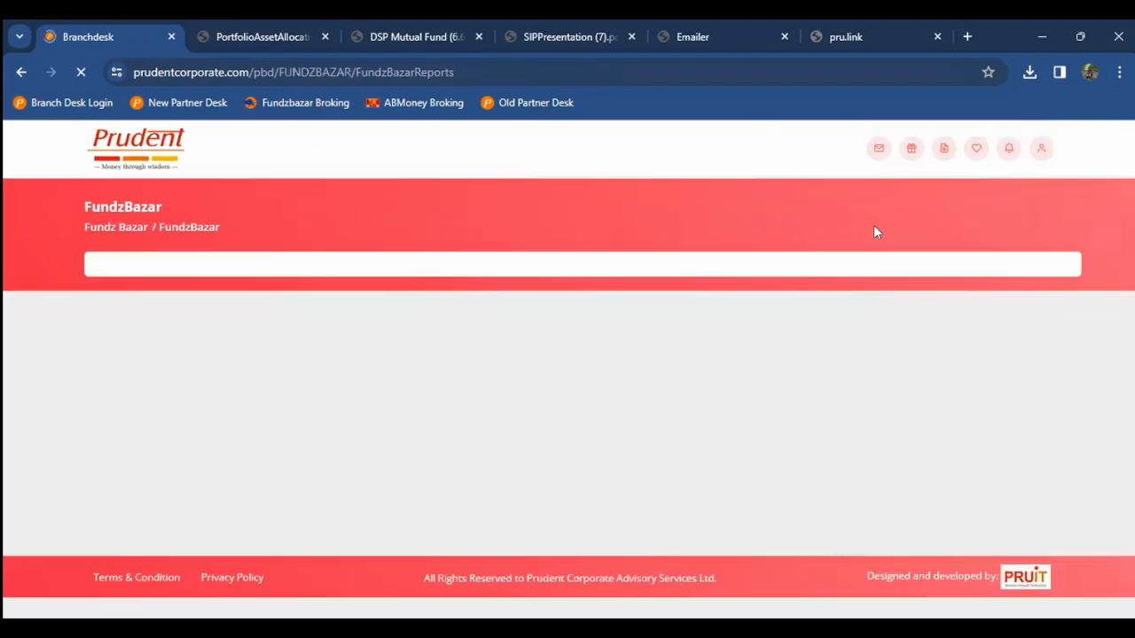
scroll(873, 231, down, 1)
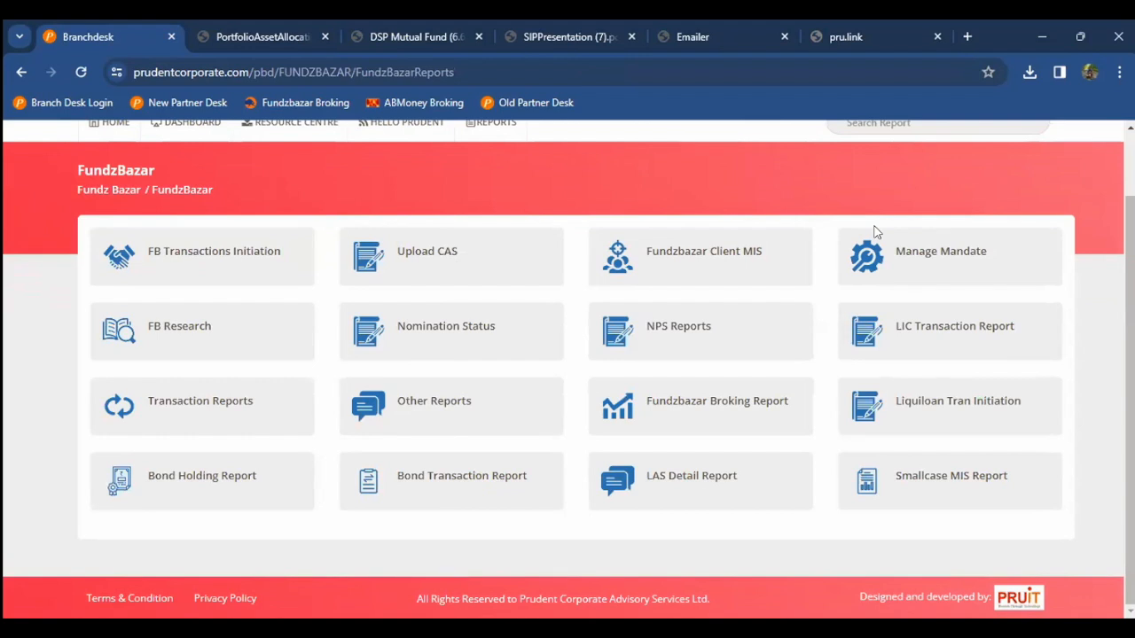
scroll(836, 224, up, 1)
scroll(569, 236, down, 1)
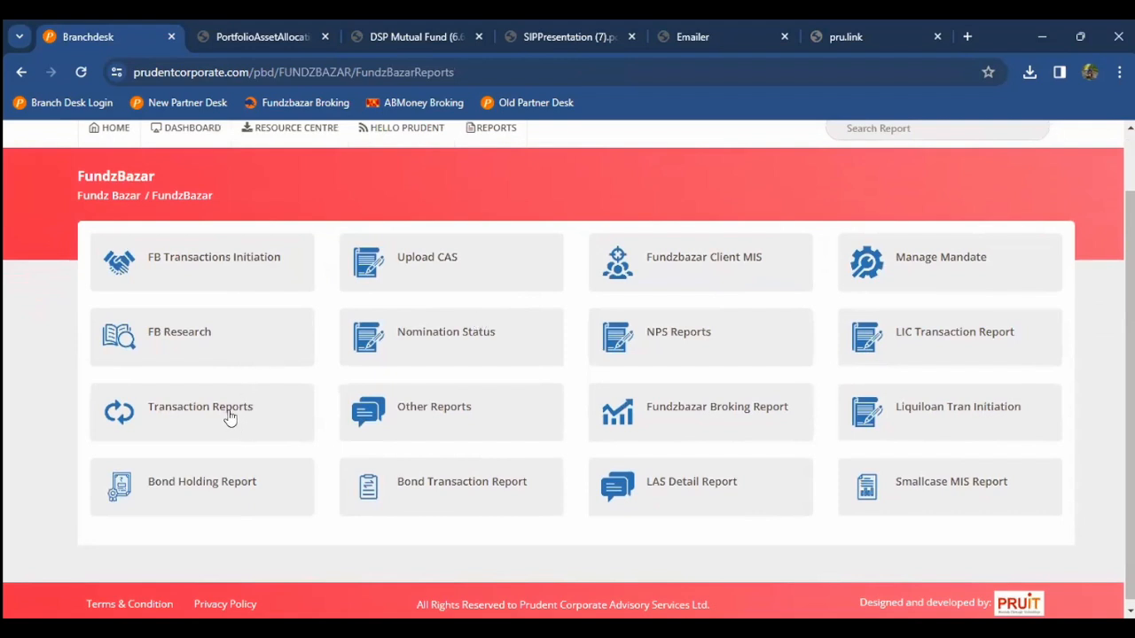
click(229, 414)
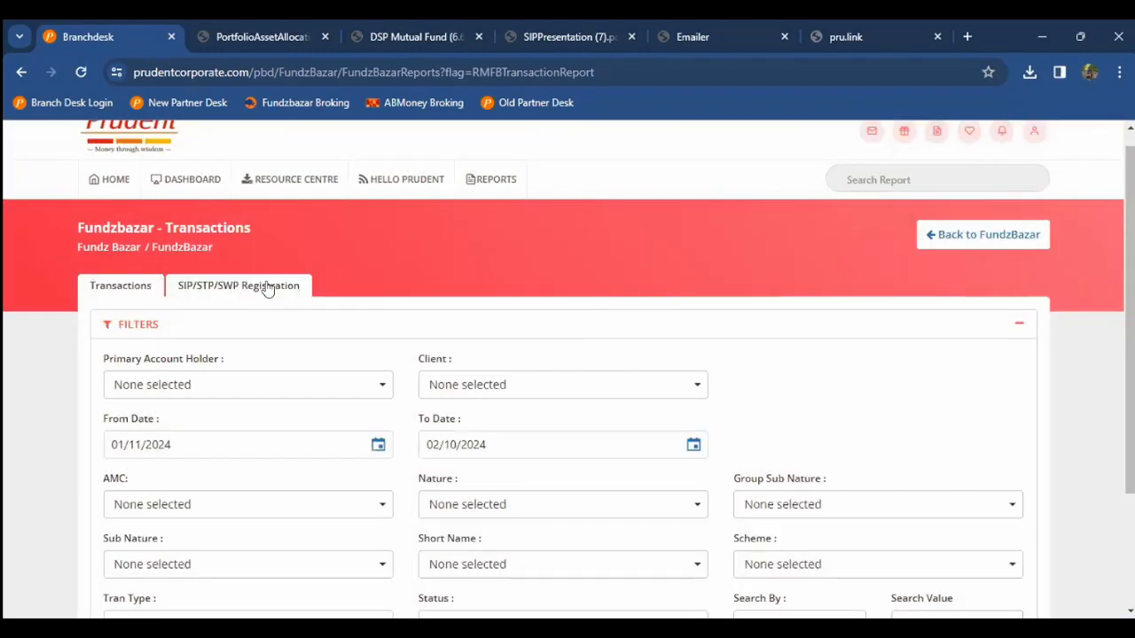
Step: Switch to the SIP/STP/SWP Registration report and choose the client as primary account holder
click(267, 287)
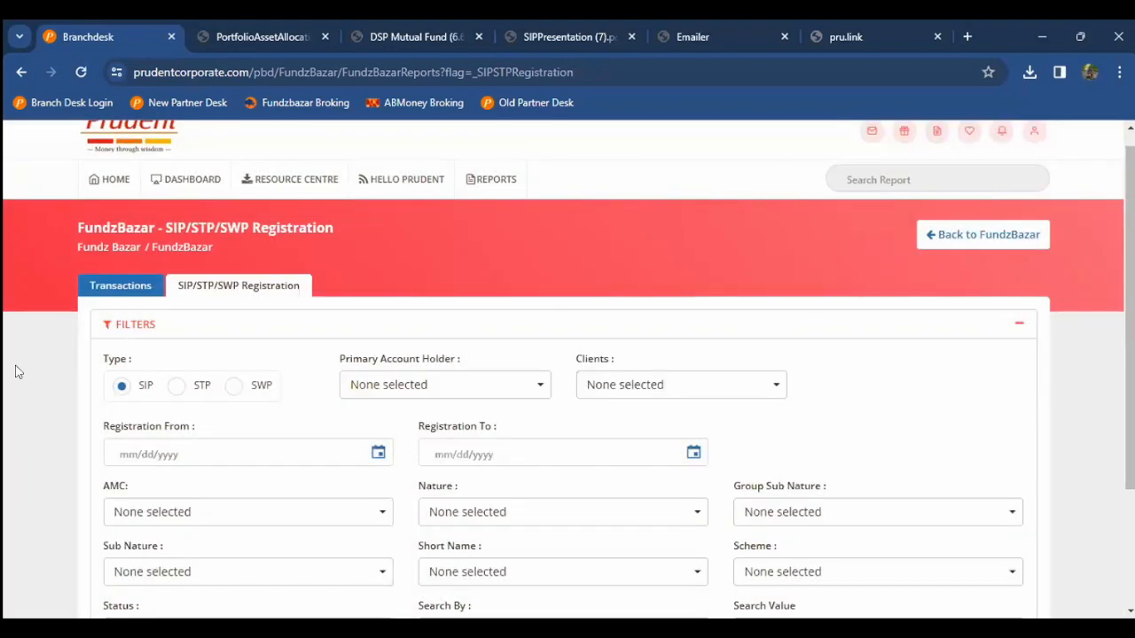
click(394, 385)
click(396, 410)
text(goma)
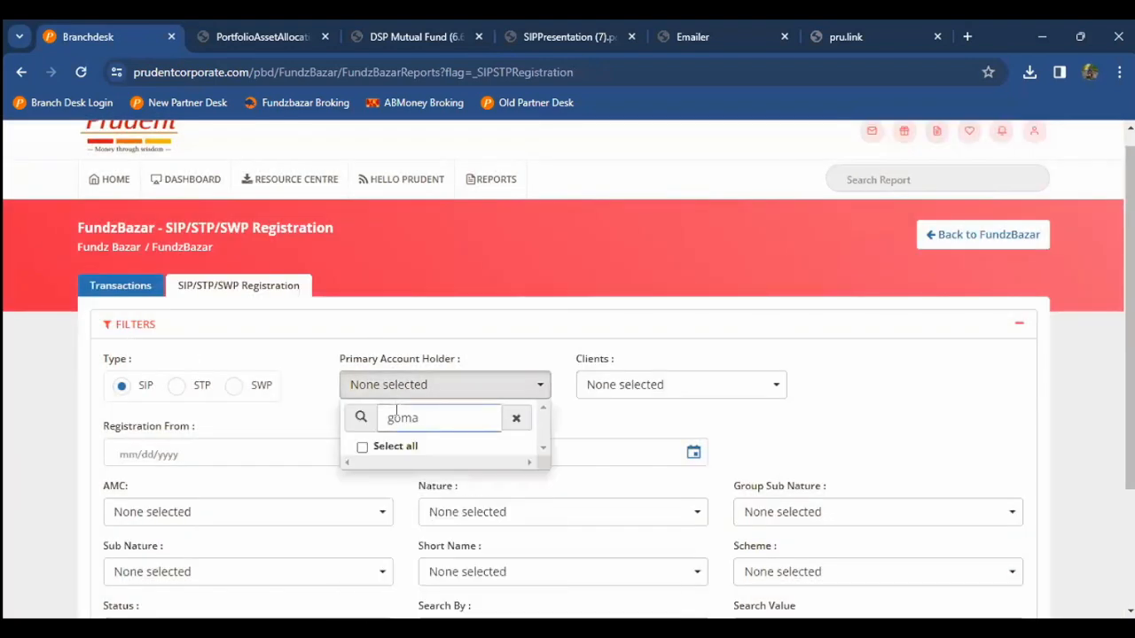
click(395, 465)
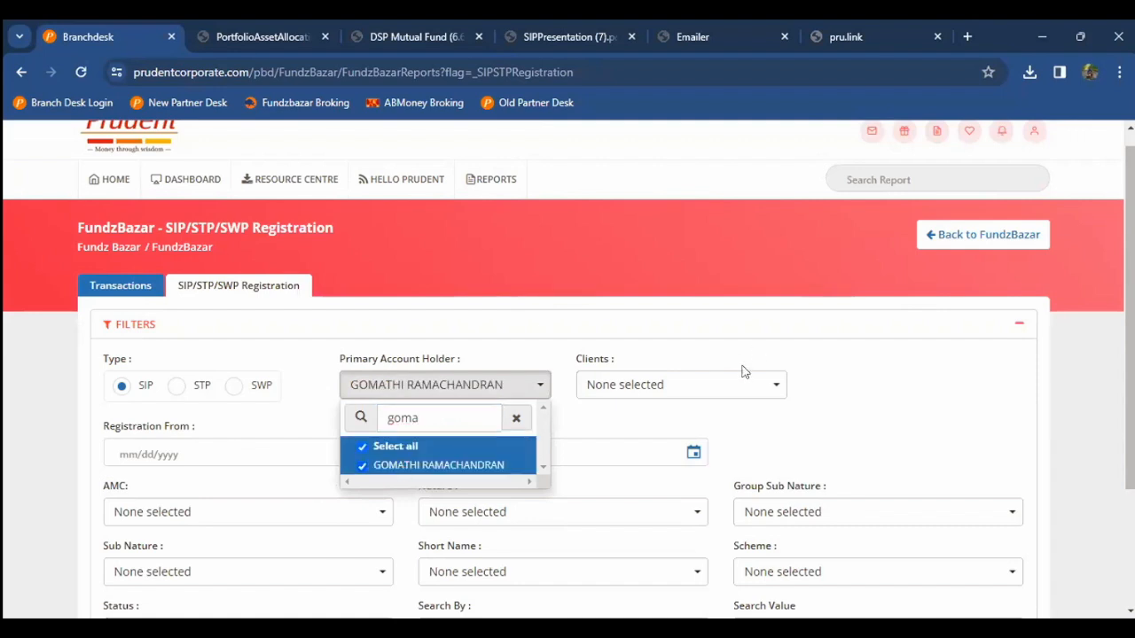
Step: Include all of the holder's clients and run the search, listing 20 SIP registrations
click(730, 385)
click(680, 447)
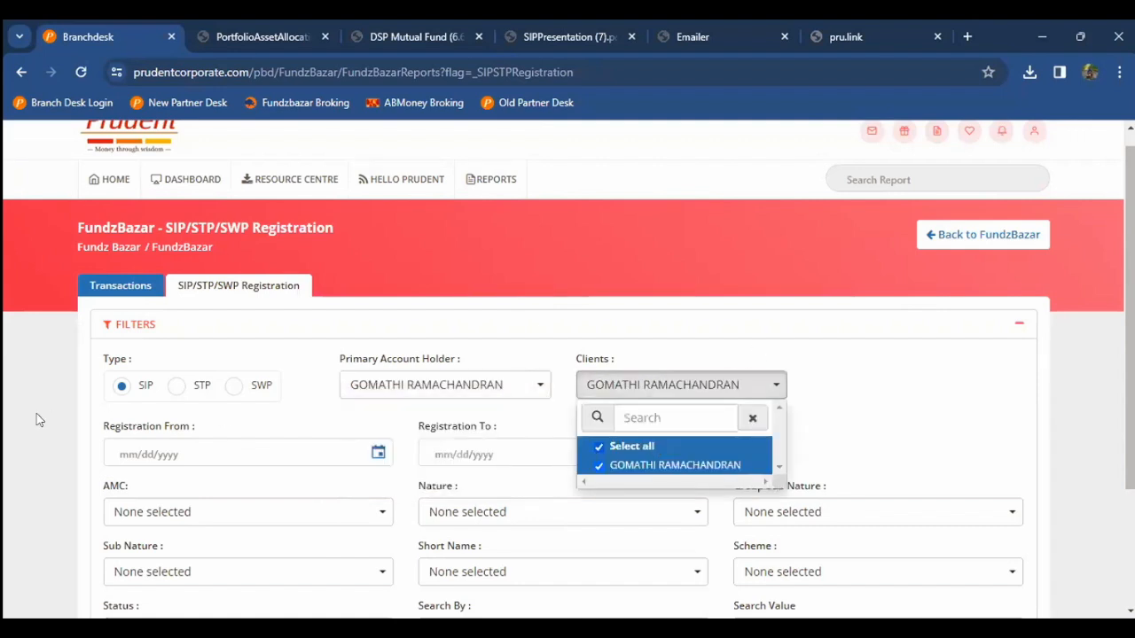
click(37, 420)
scroll(331, 354, down, 1)
click(150, 555)
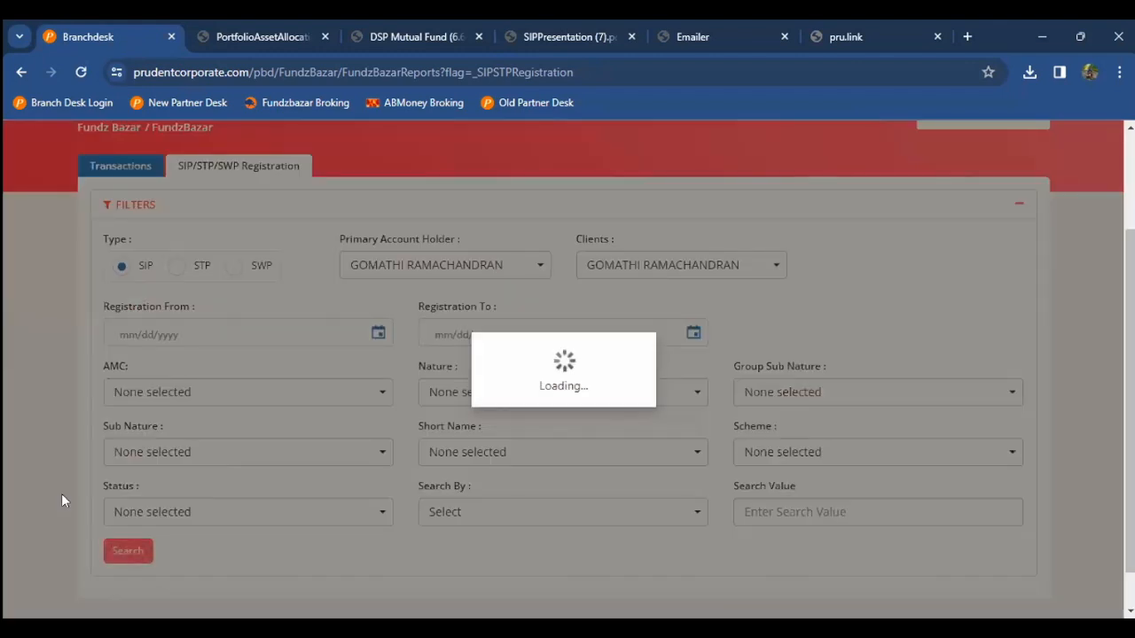
scroll(64, 501, down, 1)
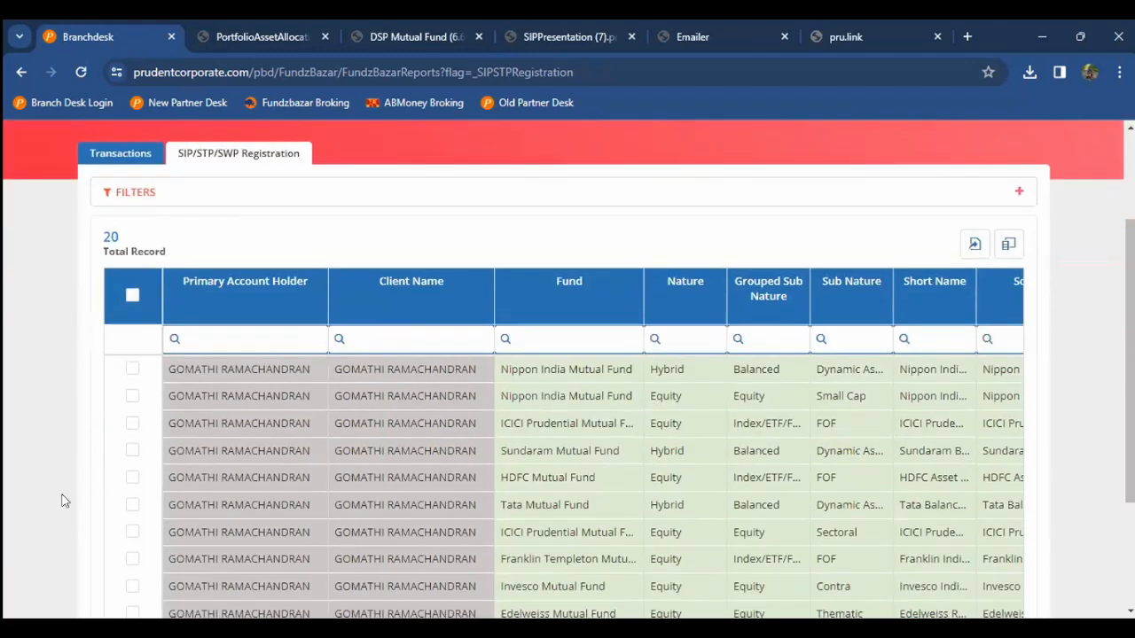
Step: Tick the 28 Jan 2023 SIP row and move to page 2 of the registrations
scroll(485, 354, down, 1)
click(485, 355)
scroll(485, 354, right, 2)
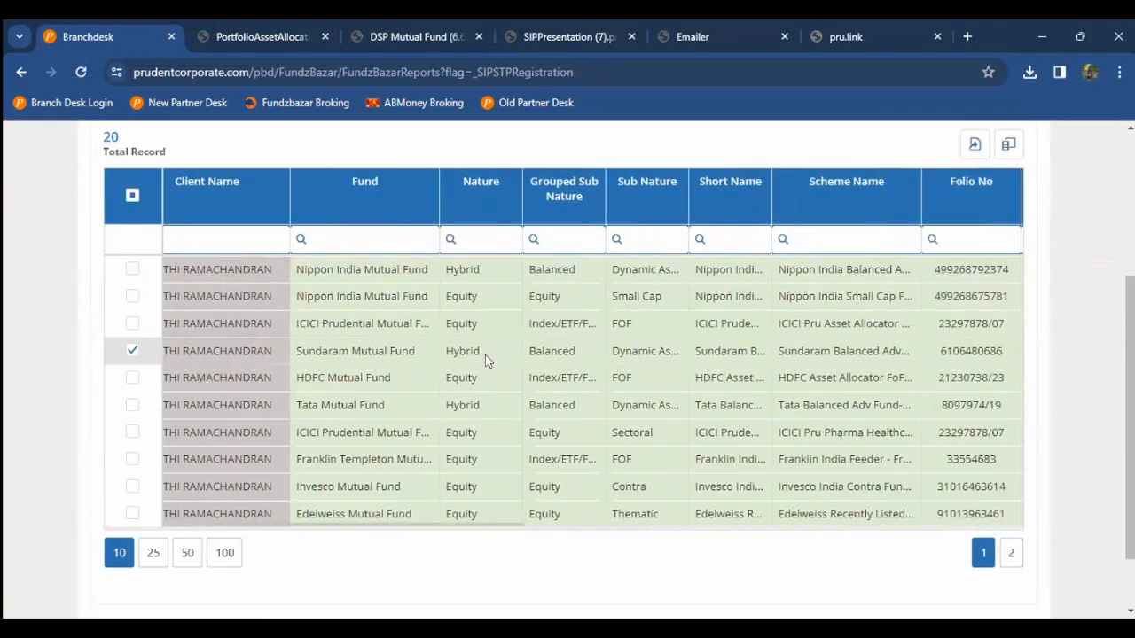
scroll(485, 354, right, 6)
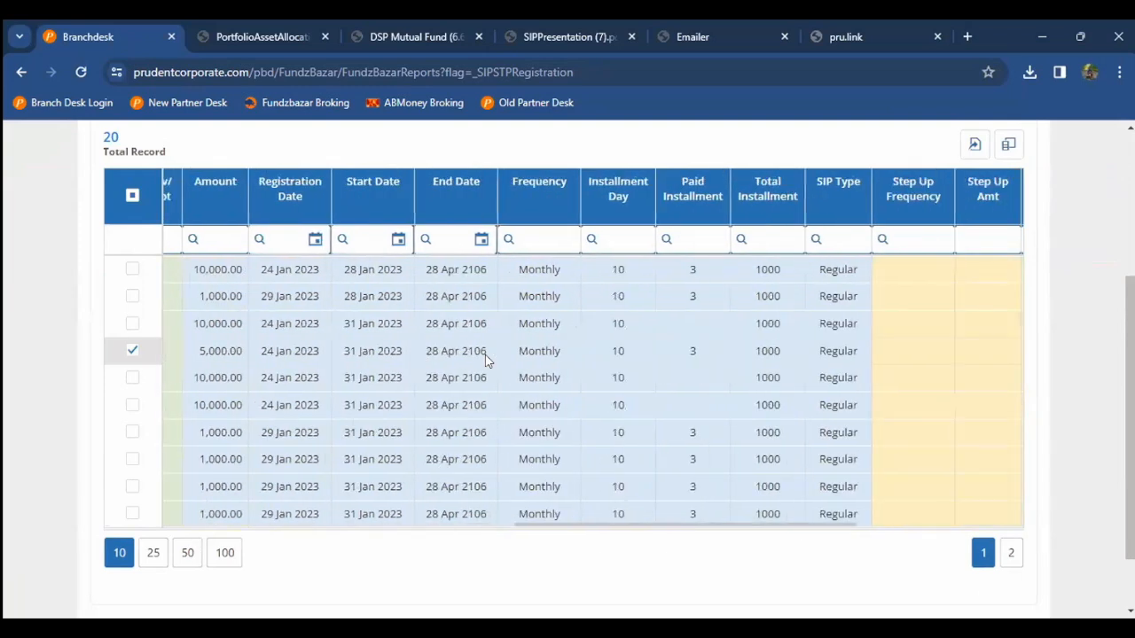
scroll(485, 360, right, 2)
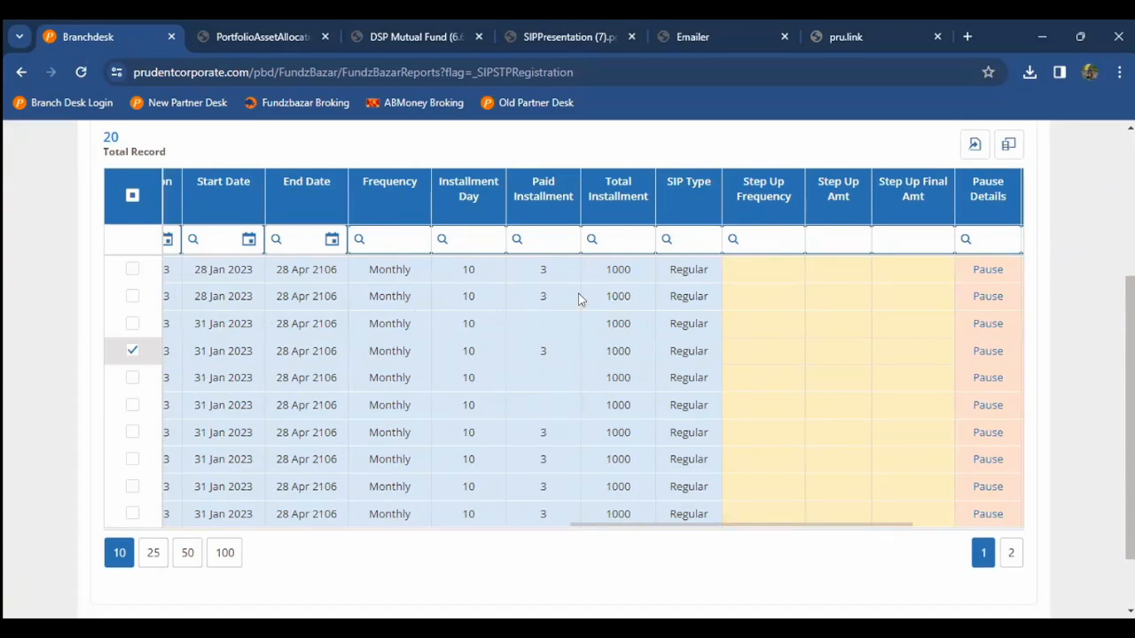
click(616, 287)
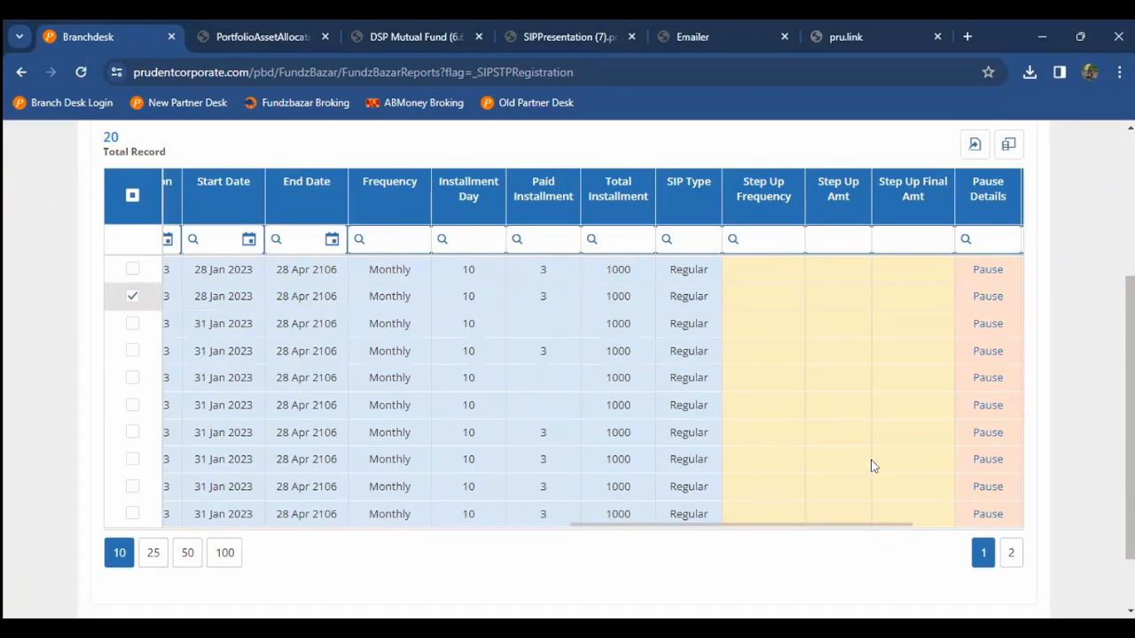
scroll(871, 464, down, 1)
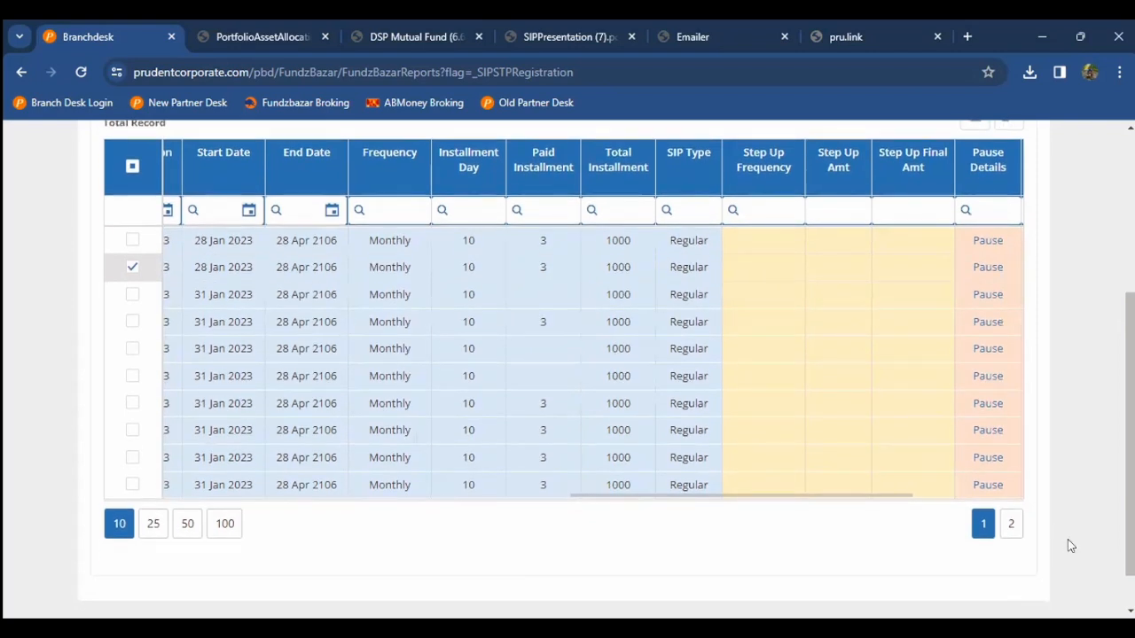
click(1011, 524)
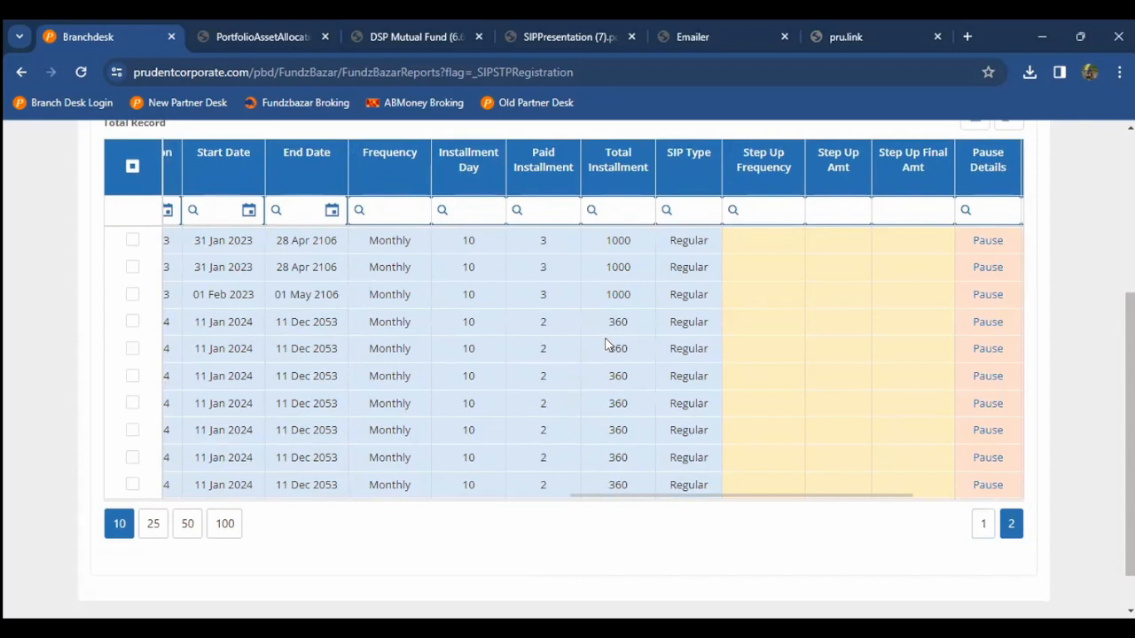
Step: Inspect page 2's Total Installment values: 1000 in the first rows, 360 in row five
double_click(618, 270)
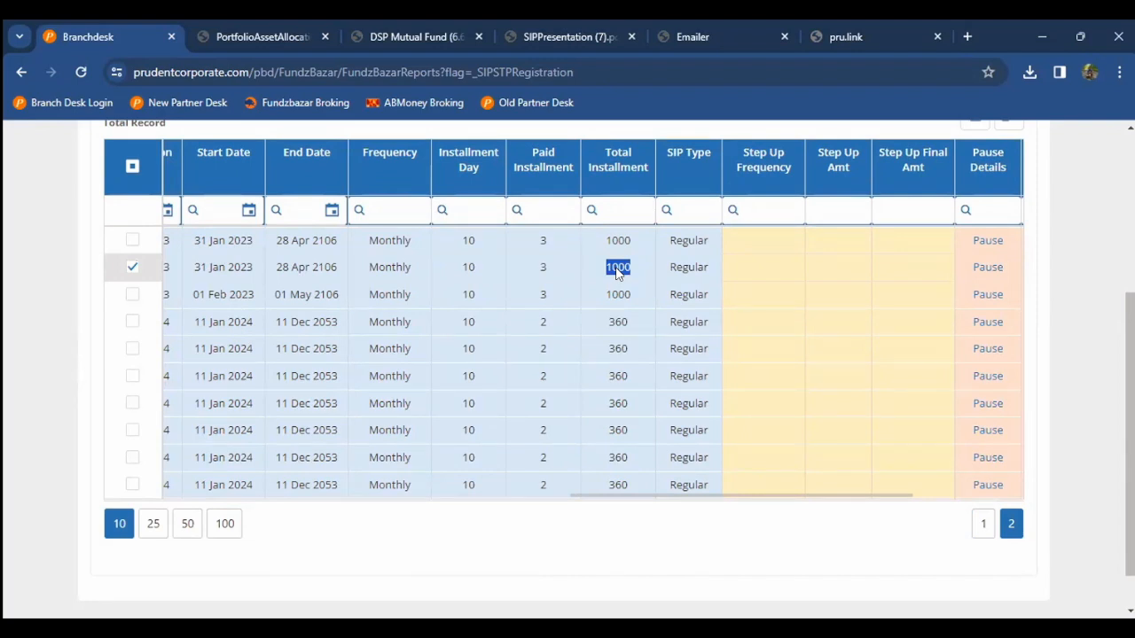
scroll(618, 271, up, 3)
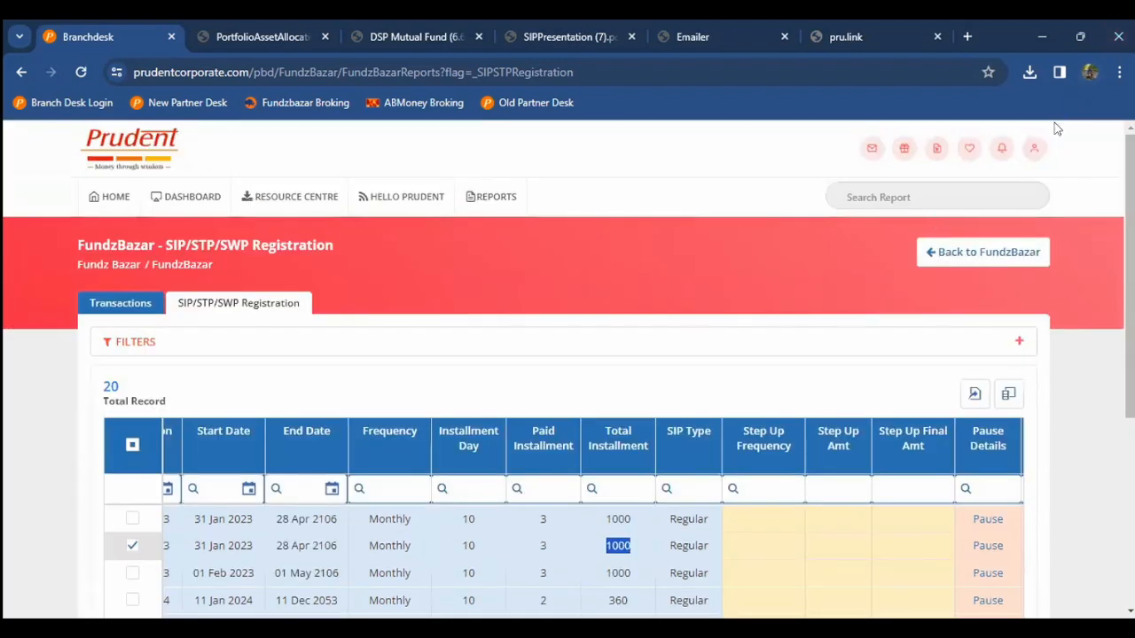
scroll(738, 293, down, 2)
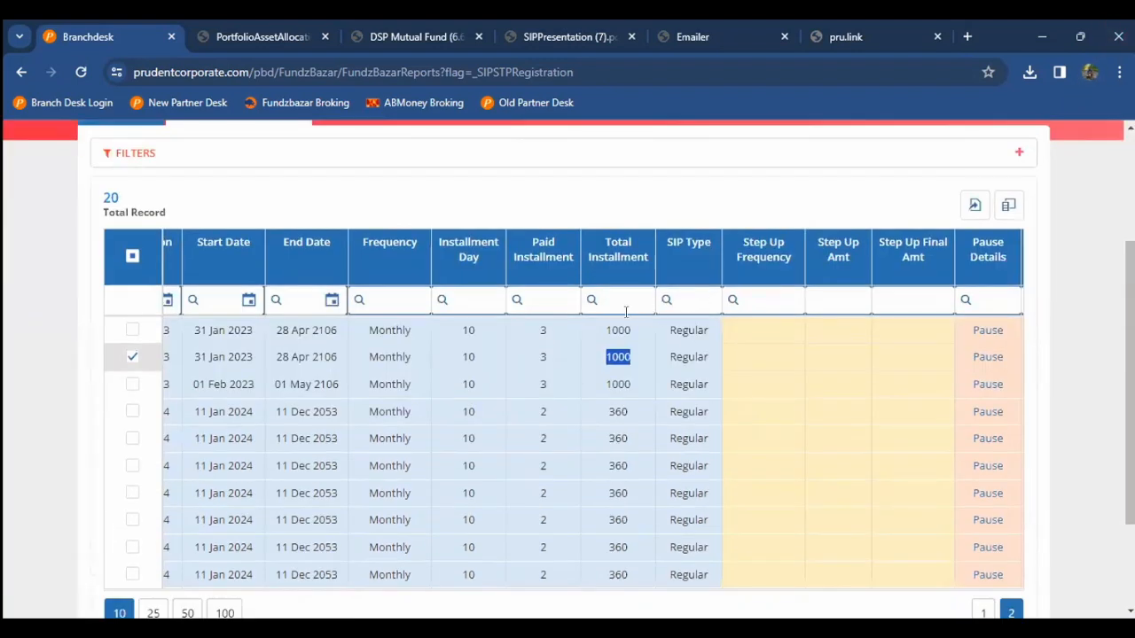
click(610, 338)
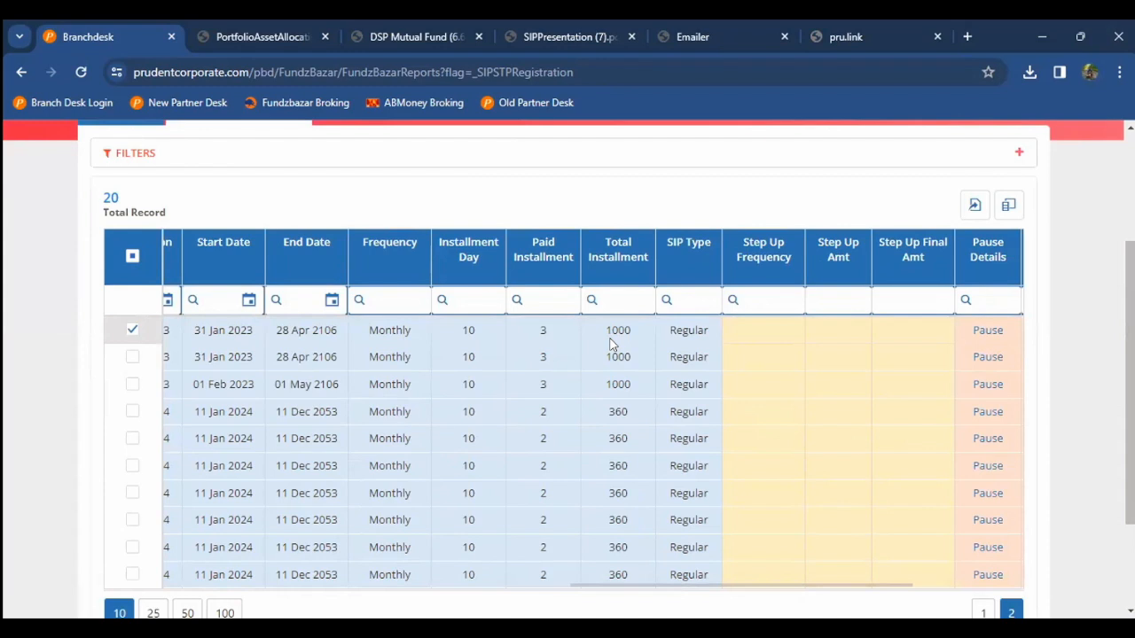
double_click(612, 330)
scroll(611, 346, down, 1)
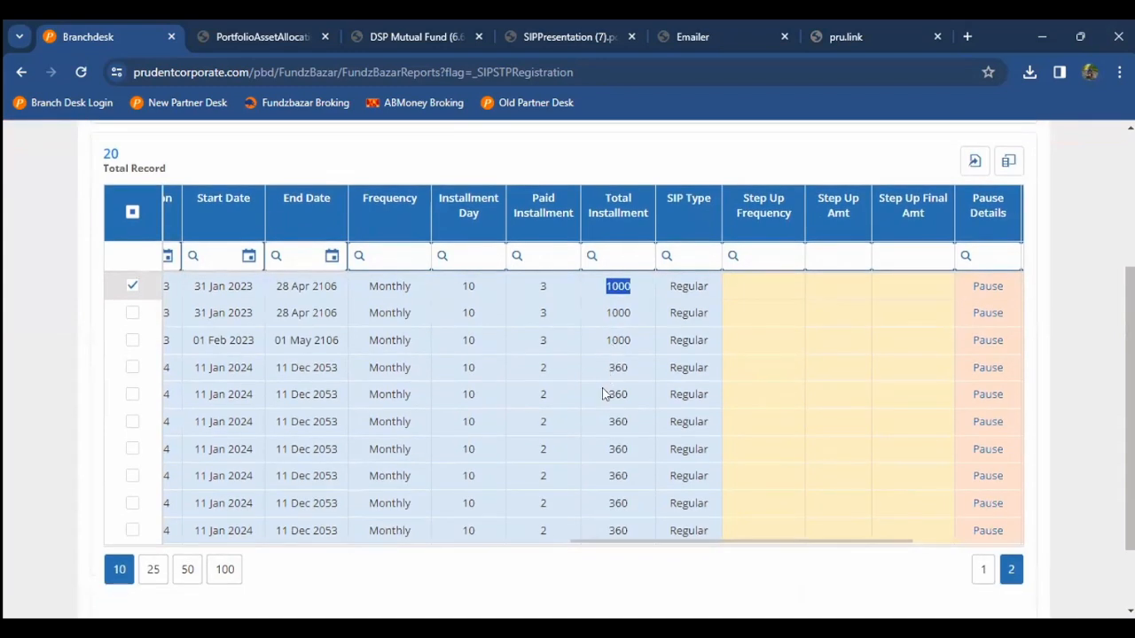
double_click(608, 394)
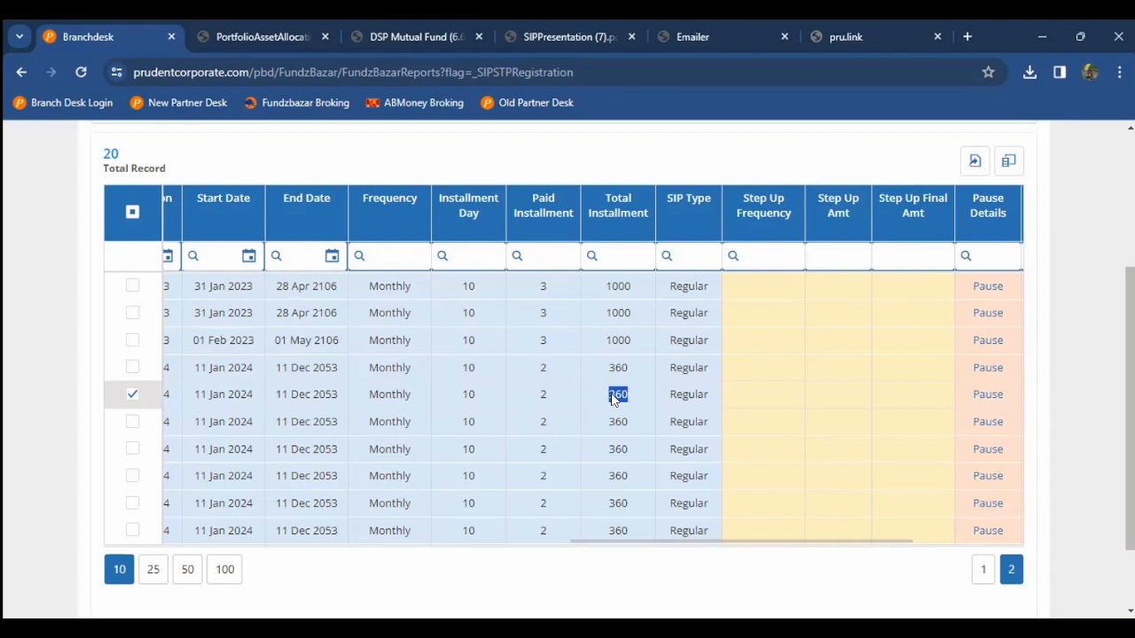
Step: Open the FundzBazar sign-in page in a new tab and enter the client's email and password
key(ctrl+t)
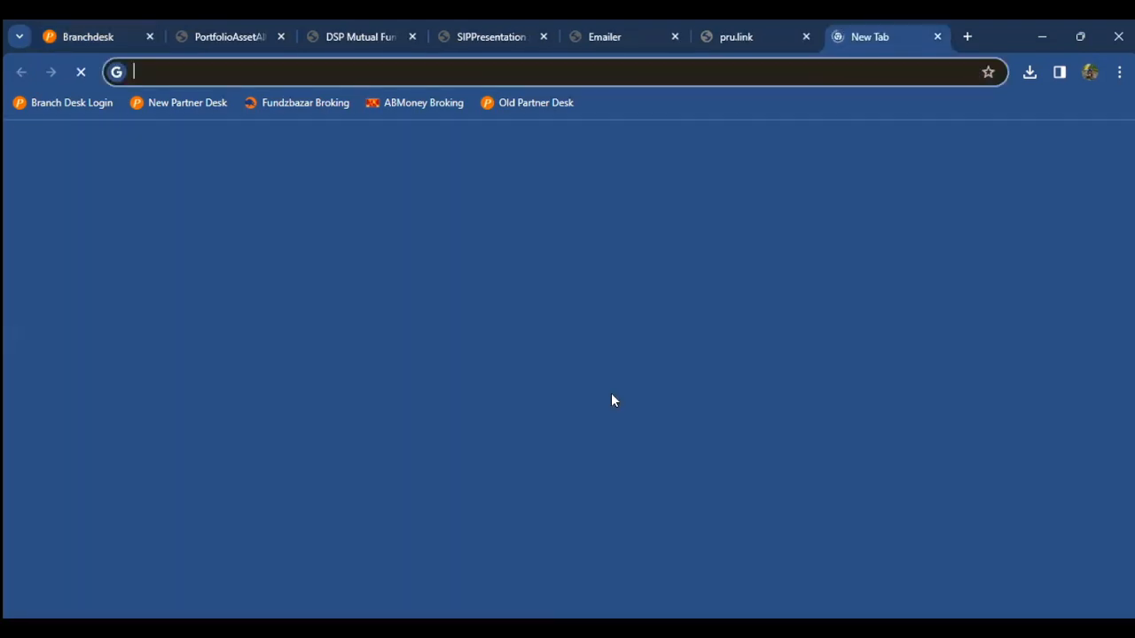
text(fundzbazar.com/signin)
key(Return)
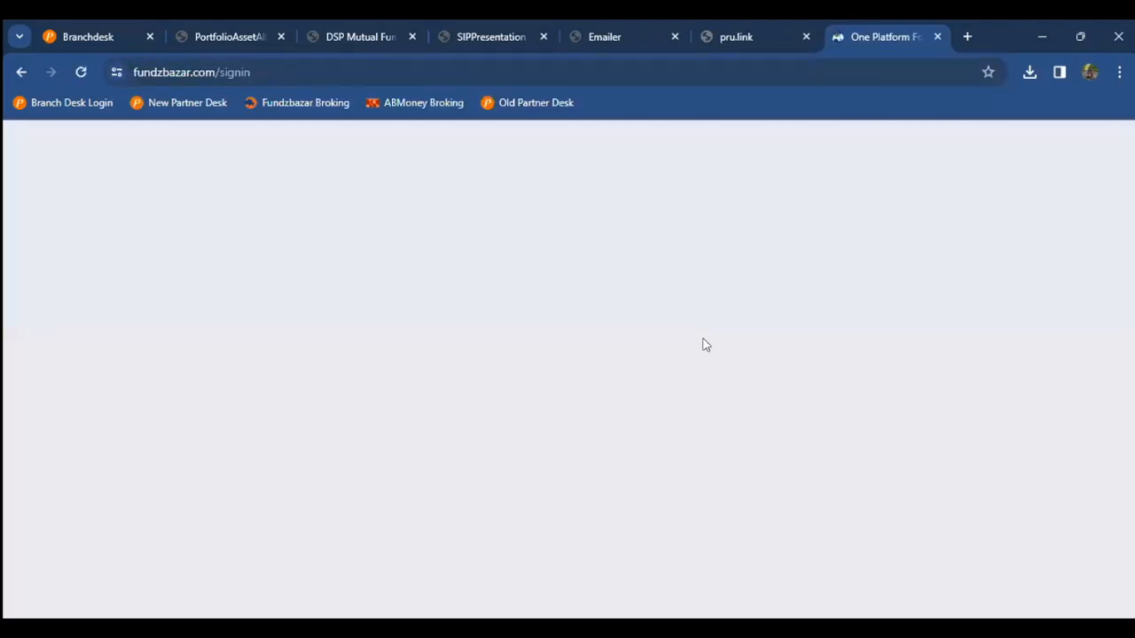
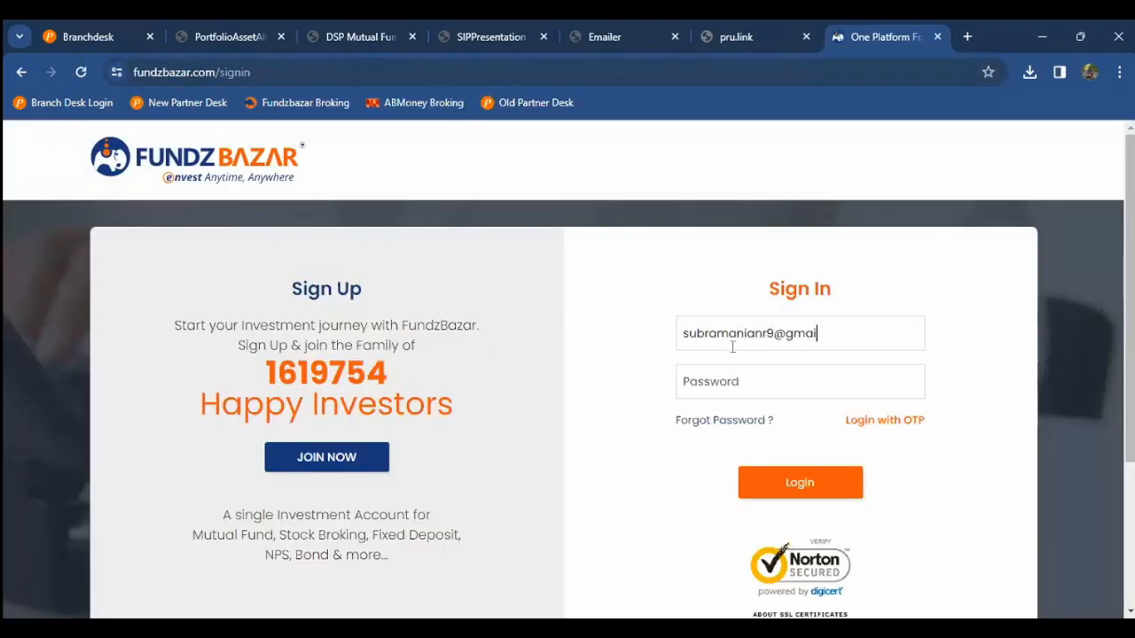
key(Tab)
text(•••••••••)
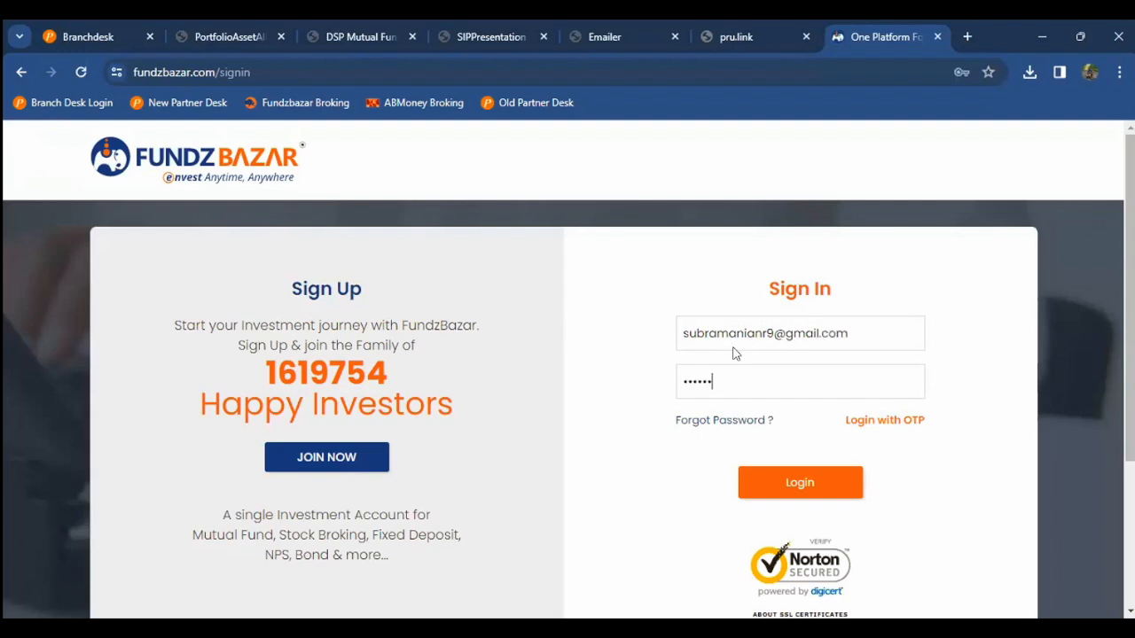
text(7)
key(Return)
Step: Re-enter the corrected email and password to sign in, then pass the DOB/PAN check
click(732, 346)
key(BackSpace)
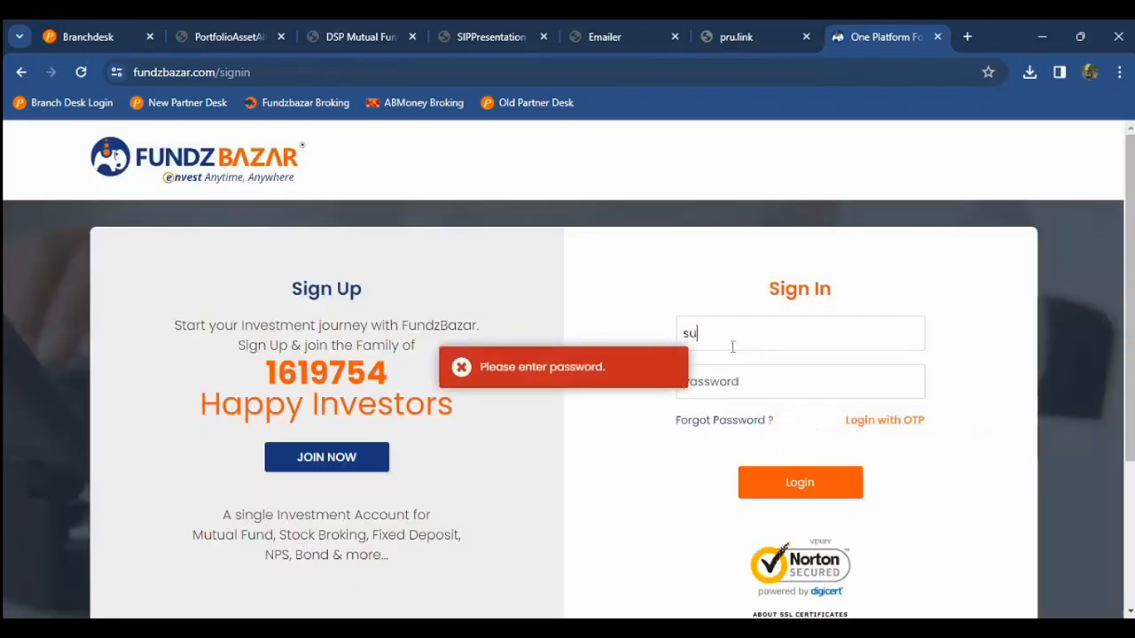
key(Tab)
text(••••••••••)
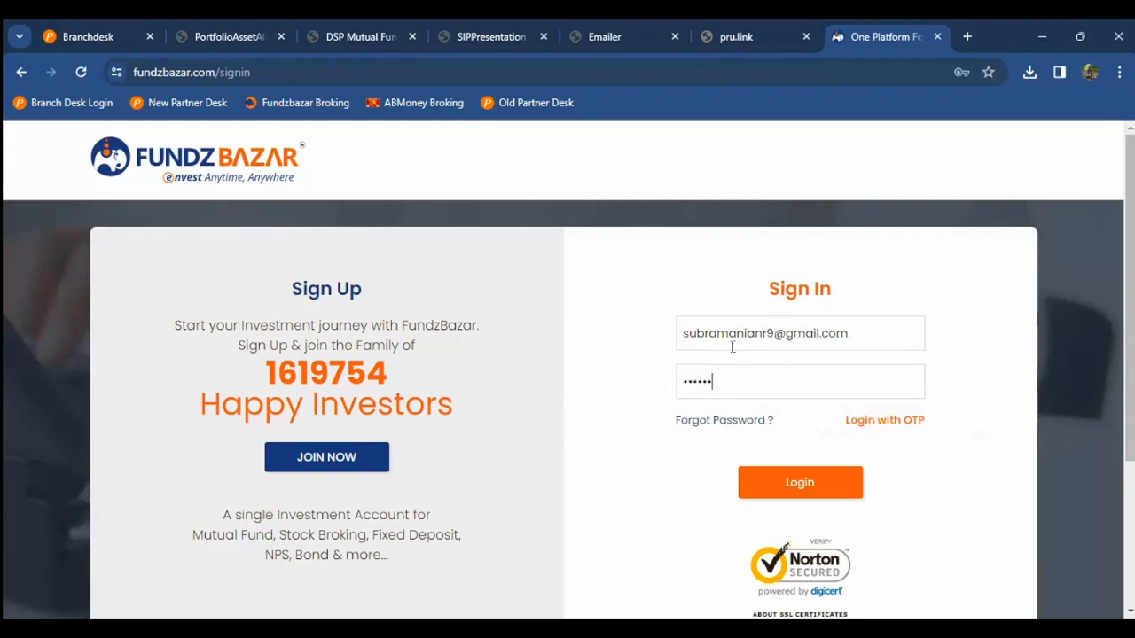
text(••••)
key(Return)
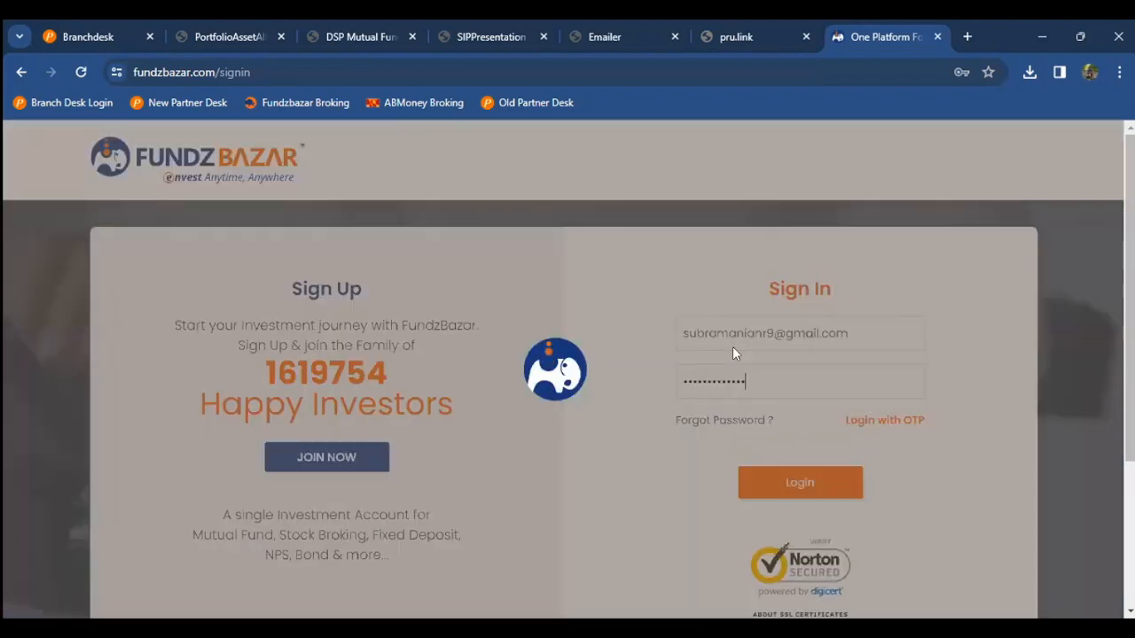
text(••••••••)
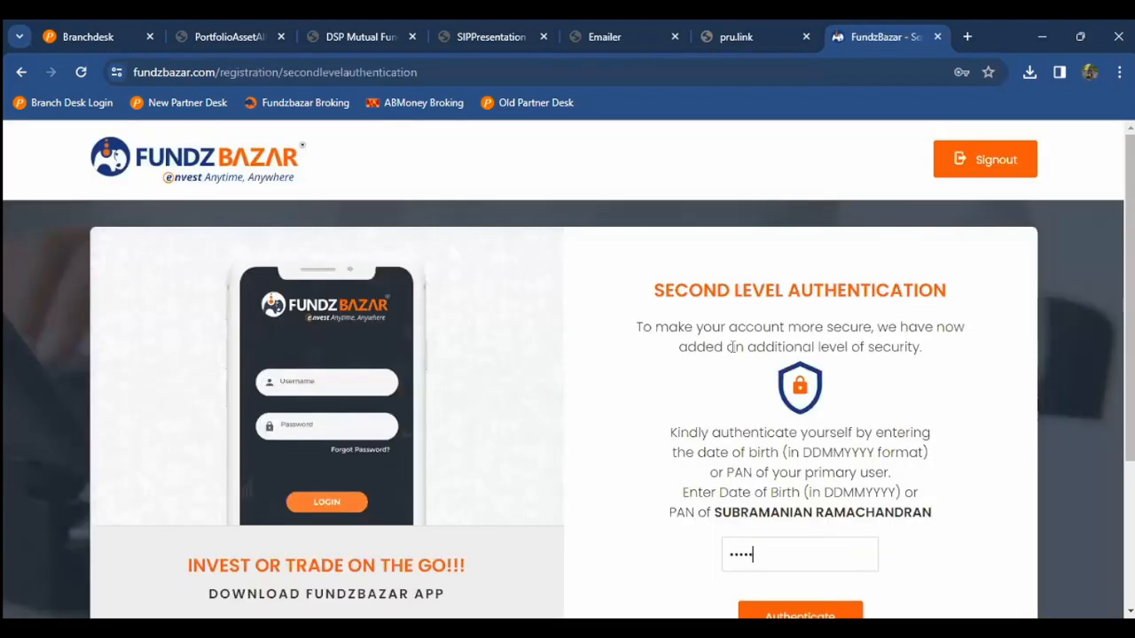
key(Return)
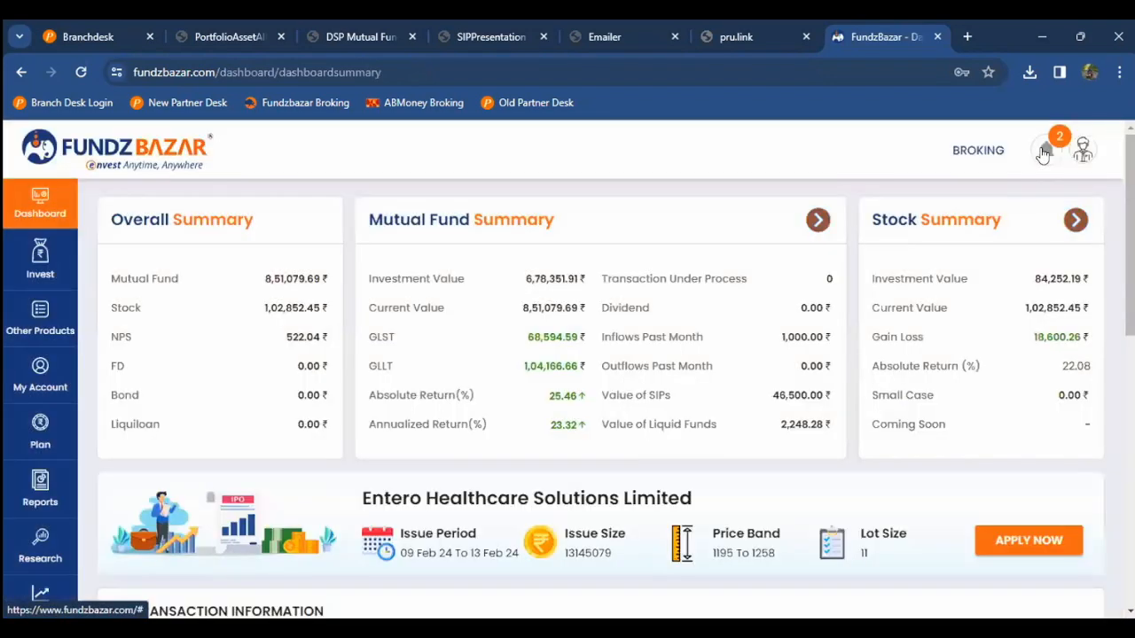
Step: Review the pending partner-initiated SIP for both ELSS funds at 5000 each, then return to Branchdesk
click(1045, 153)
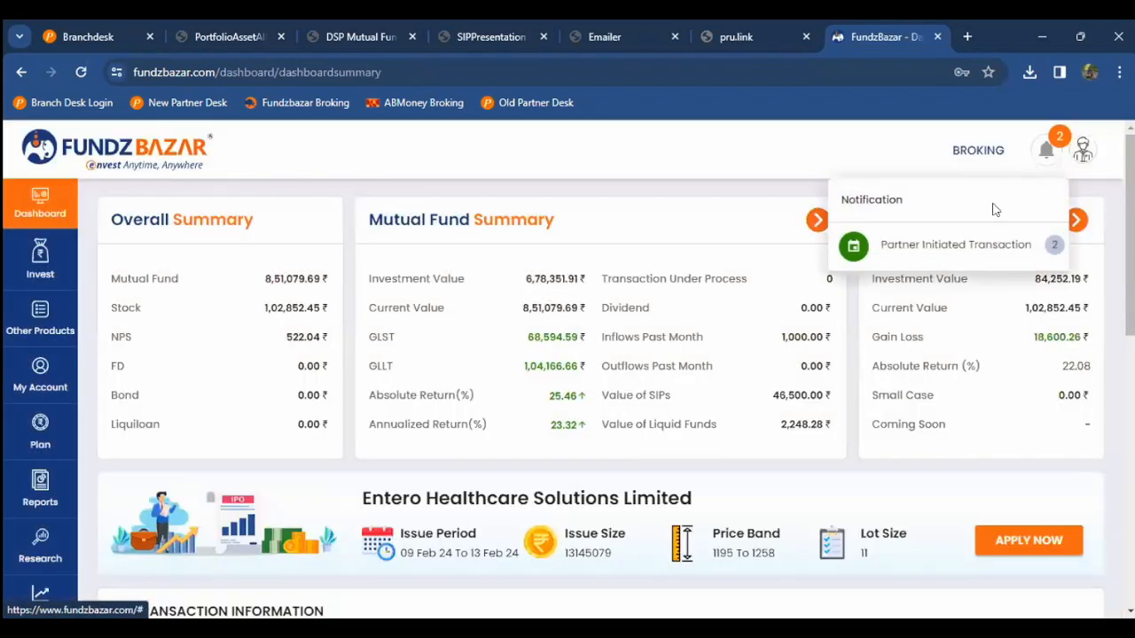
click(982, 246)
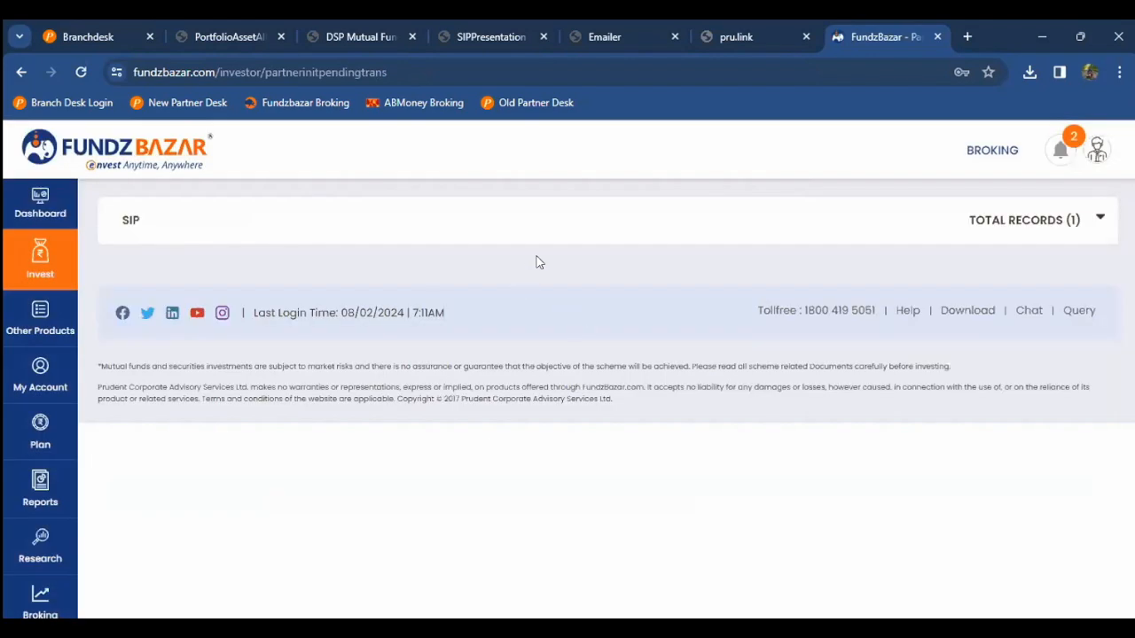
click(607, 221)
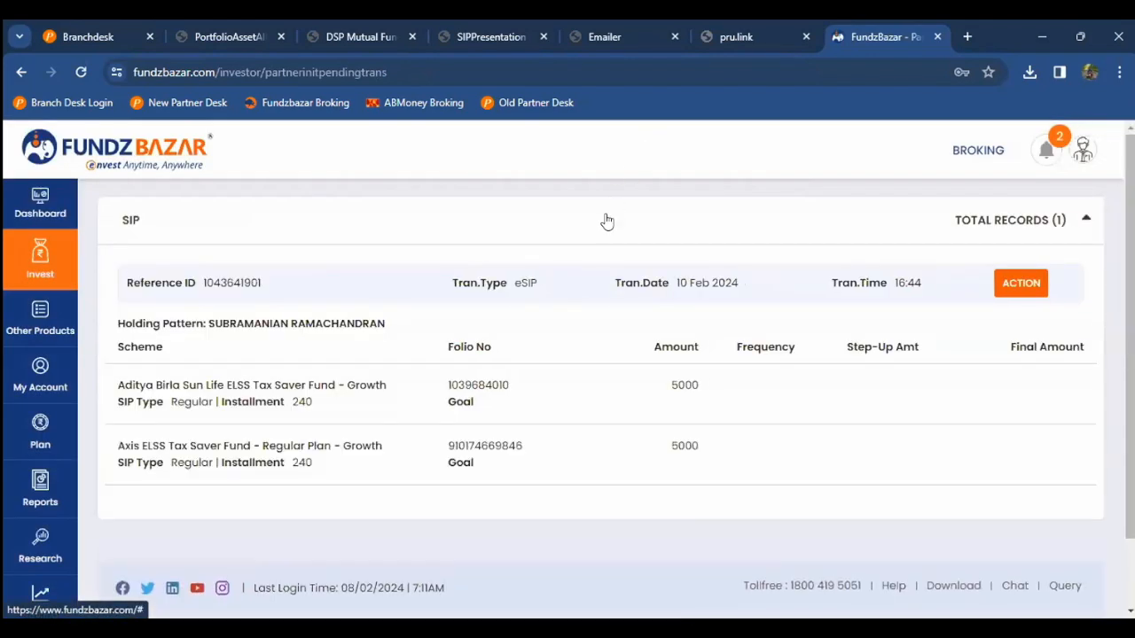
scroll(606, 221, down, 1)
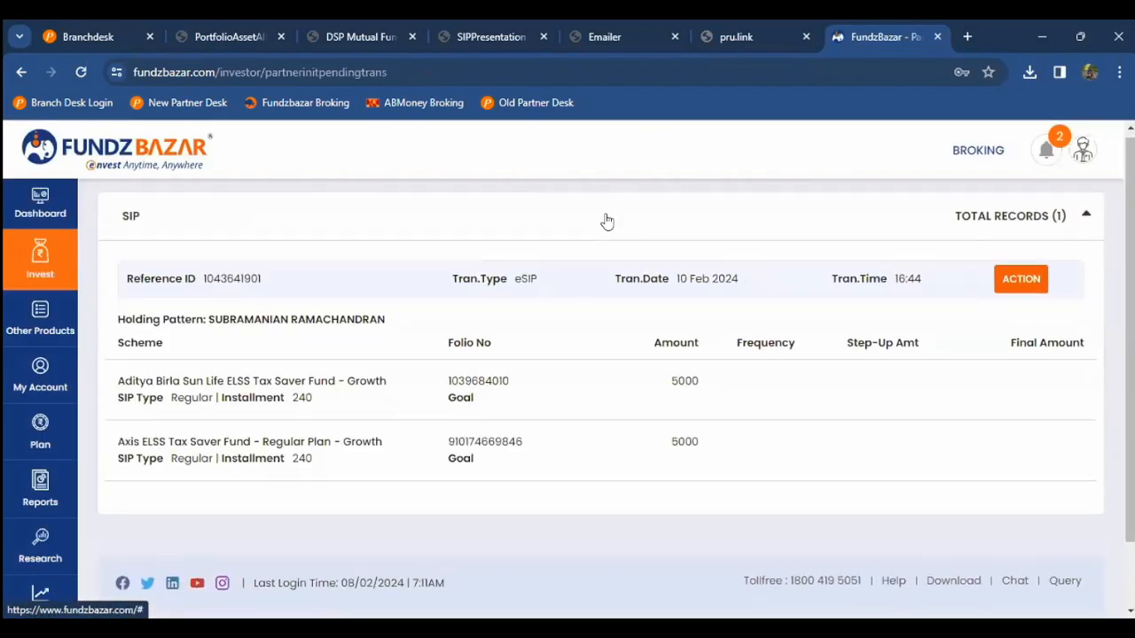
scroll(606, 221, up, 1)
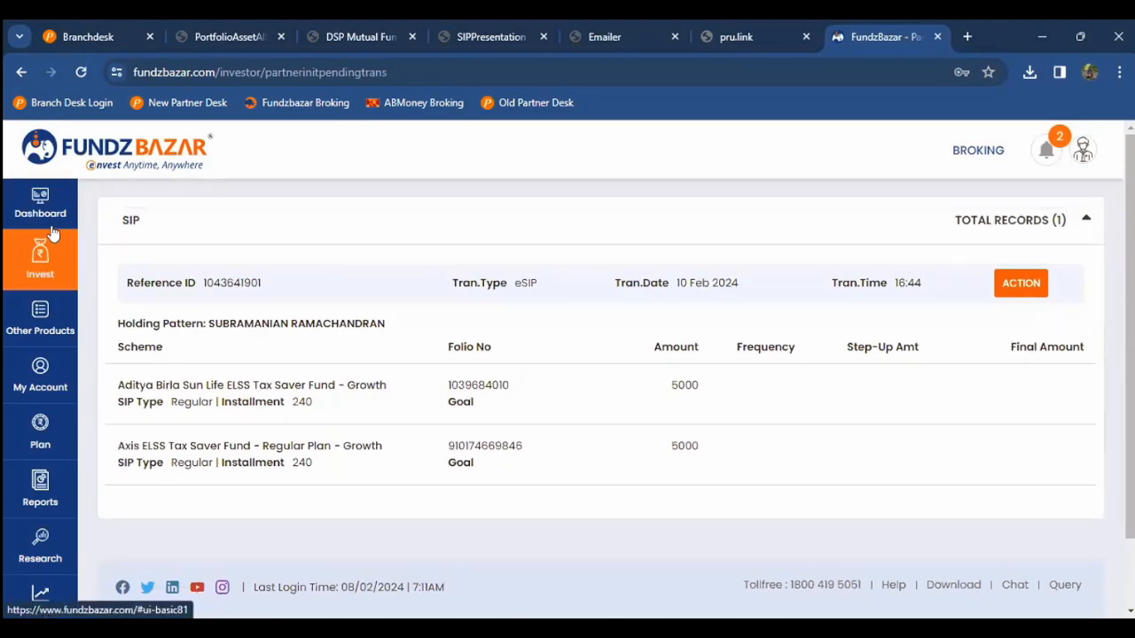
click(48, 217)
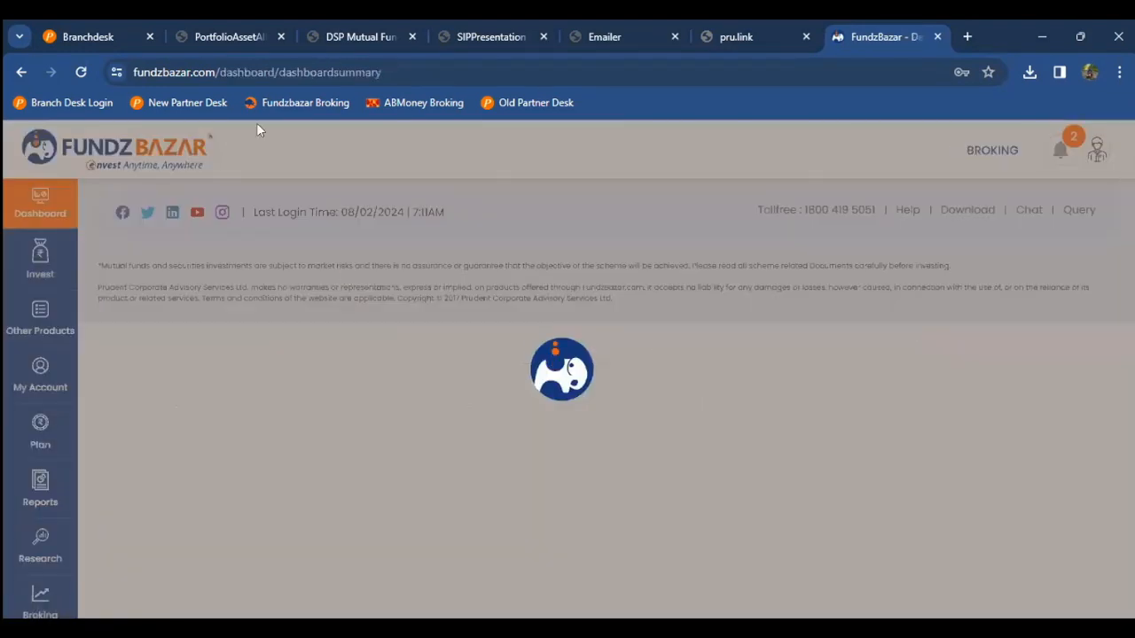
click(112, 33)
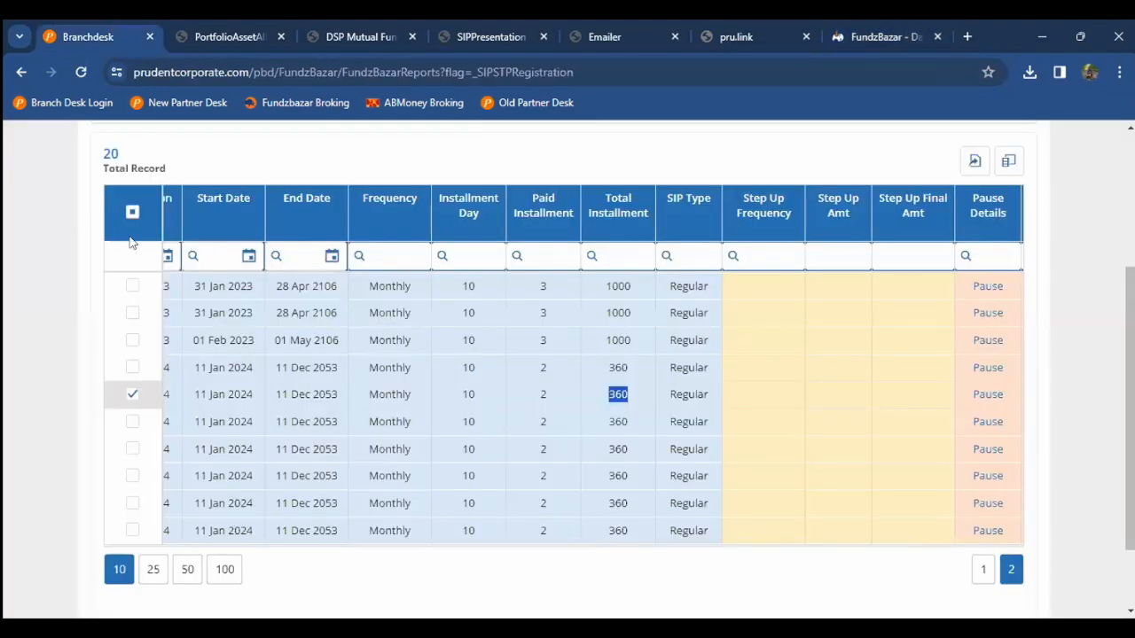